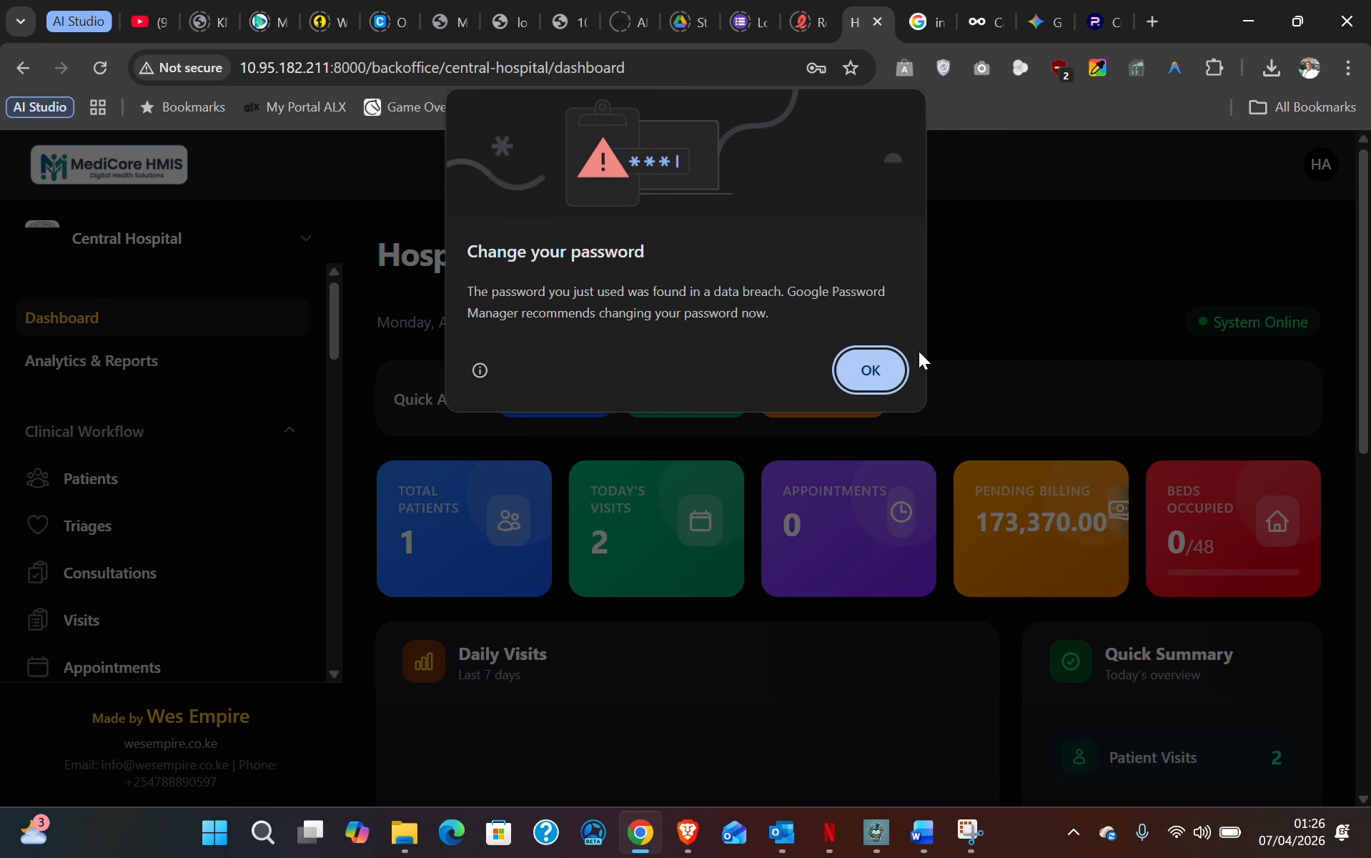
# - Dismiss the password warning and review the dashboard: 2 visits today, 173,370.00 pending billing, 0/48 beds
pyautogui.click(869, 381)
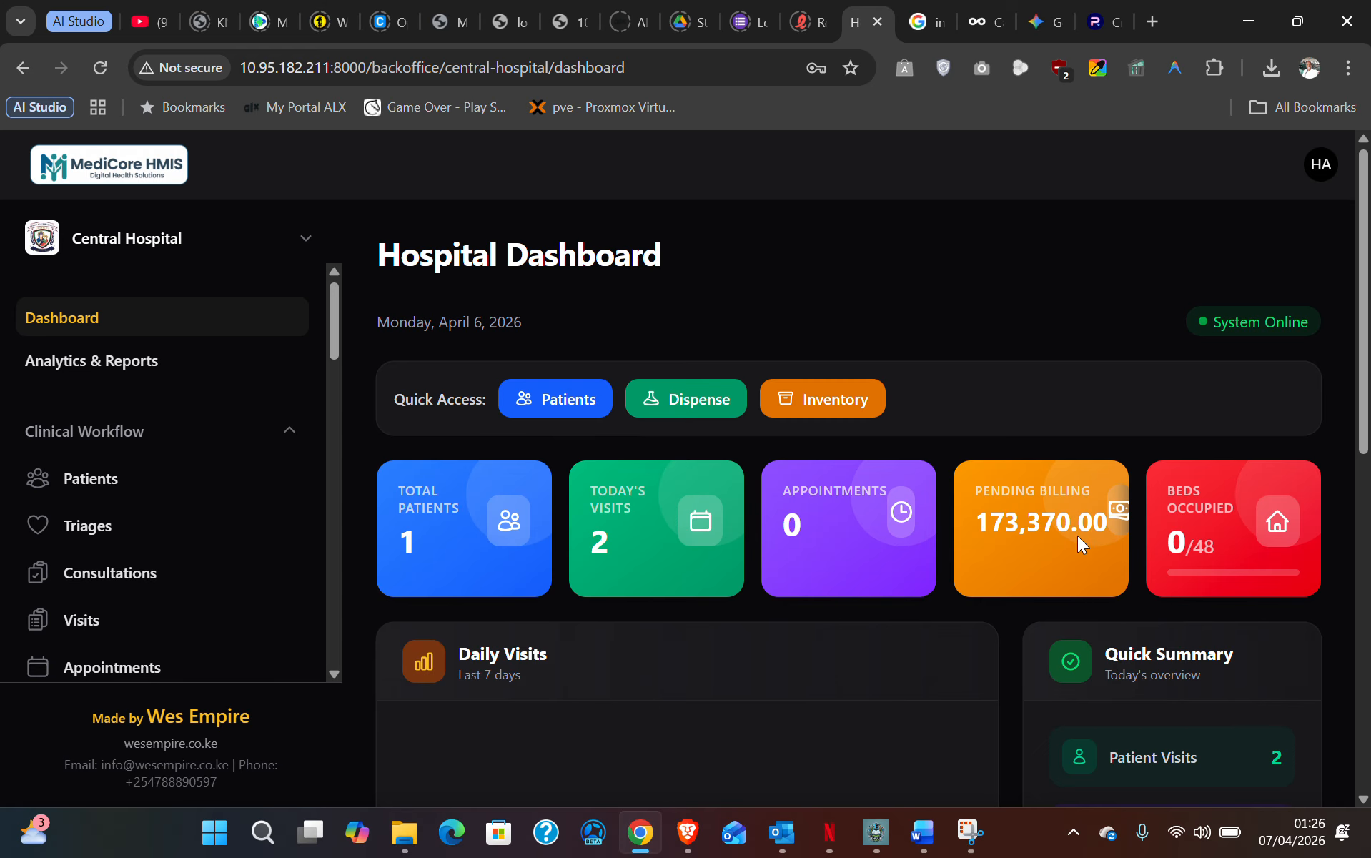
pyautogui.scroll(-5, 1051, 545)
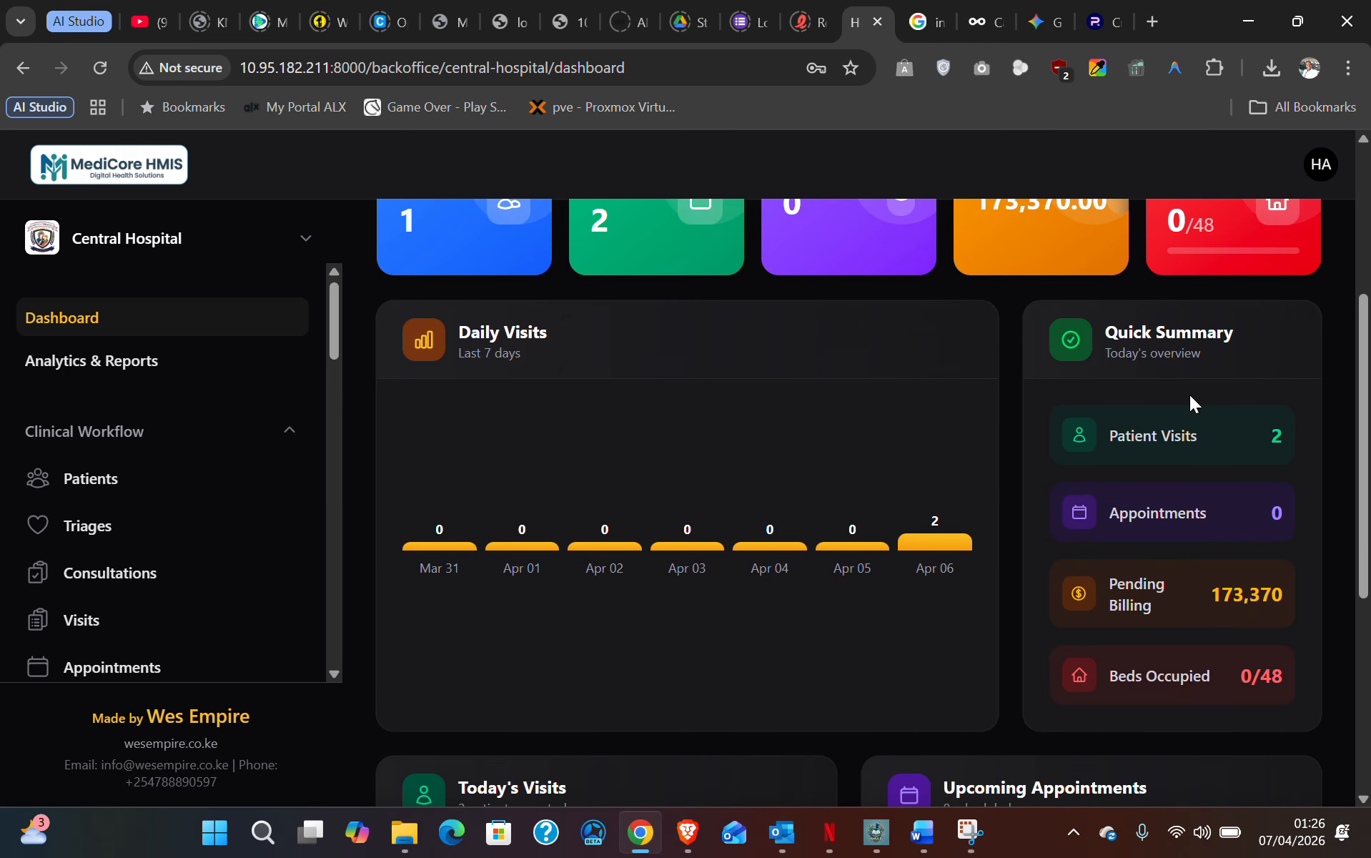
pyautogui.scroll(-6, 1195, 674)
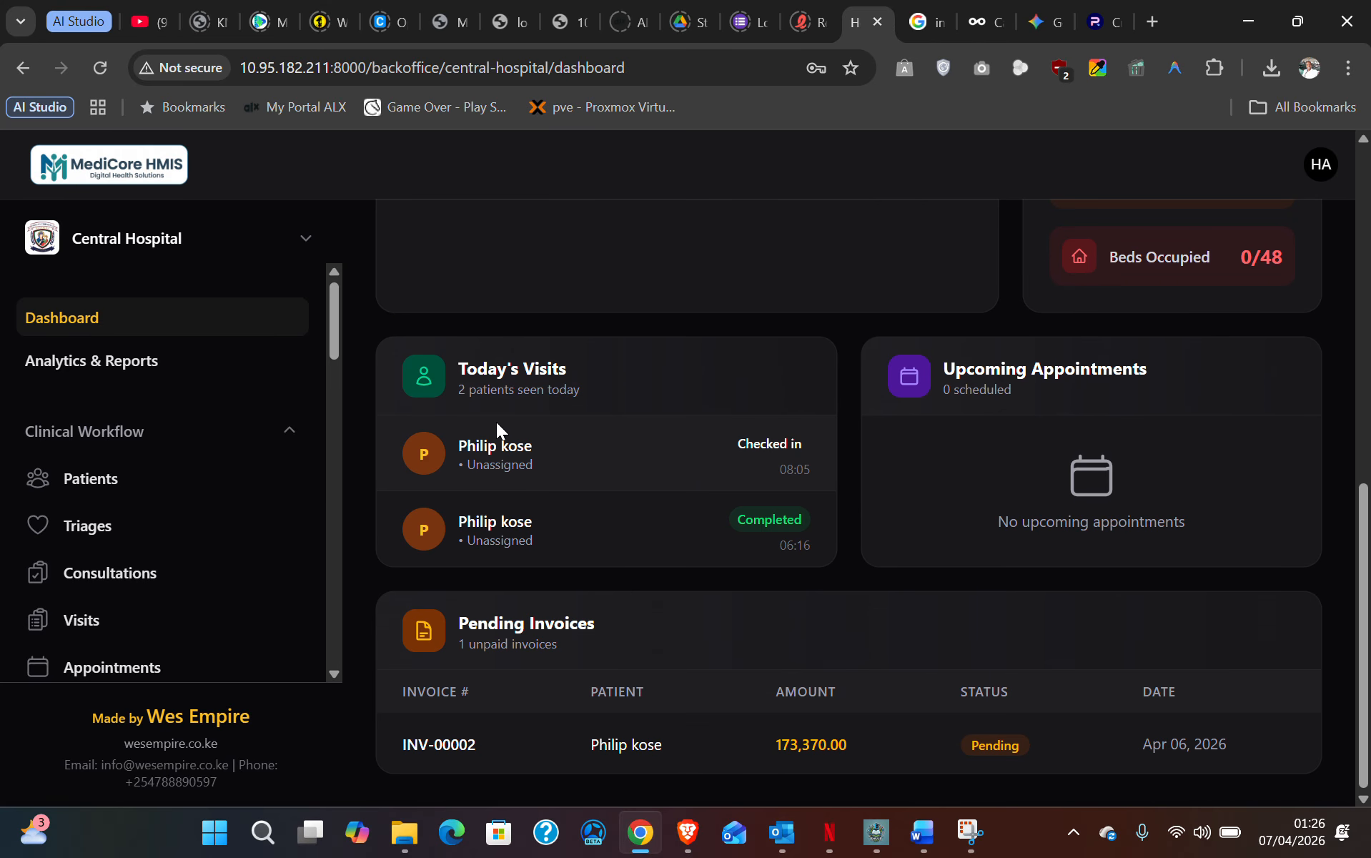
pyautogui.scroll(10, 904, 622)
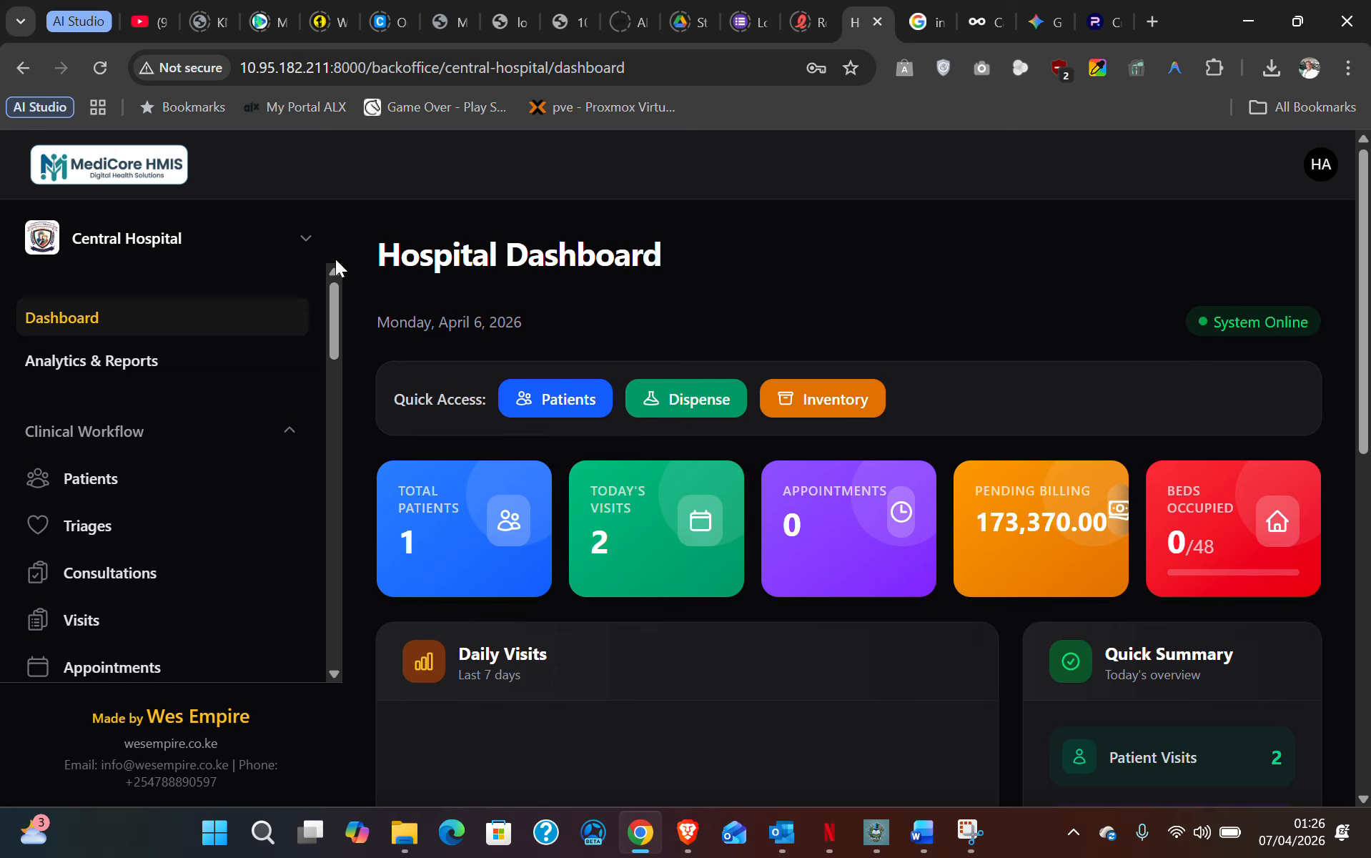
# - Open Central Hospital's Hospital Profile page from the sidebar hospital menu
pyautogui.click(306, 240)
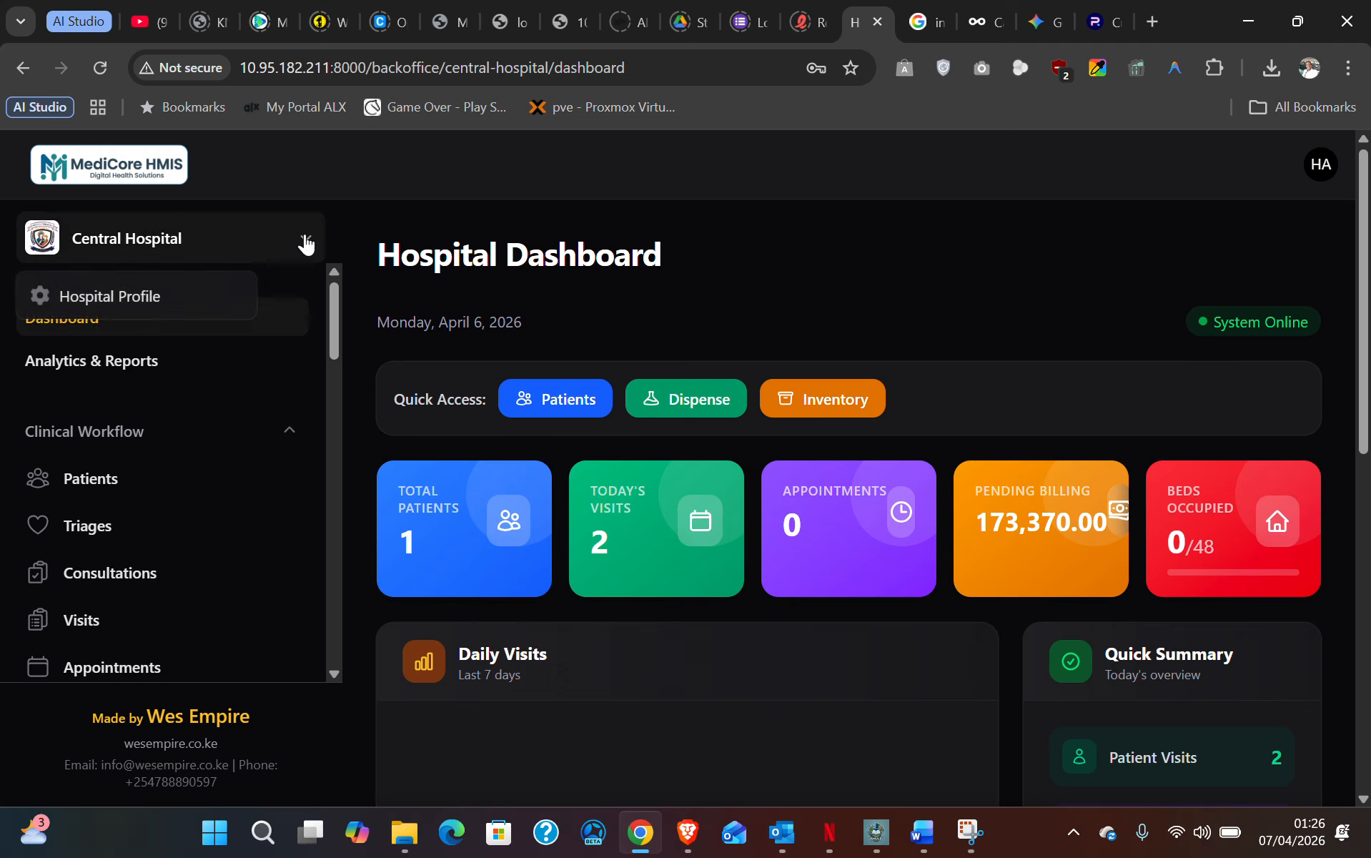
pyautogui.click(306, 243)
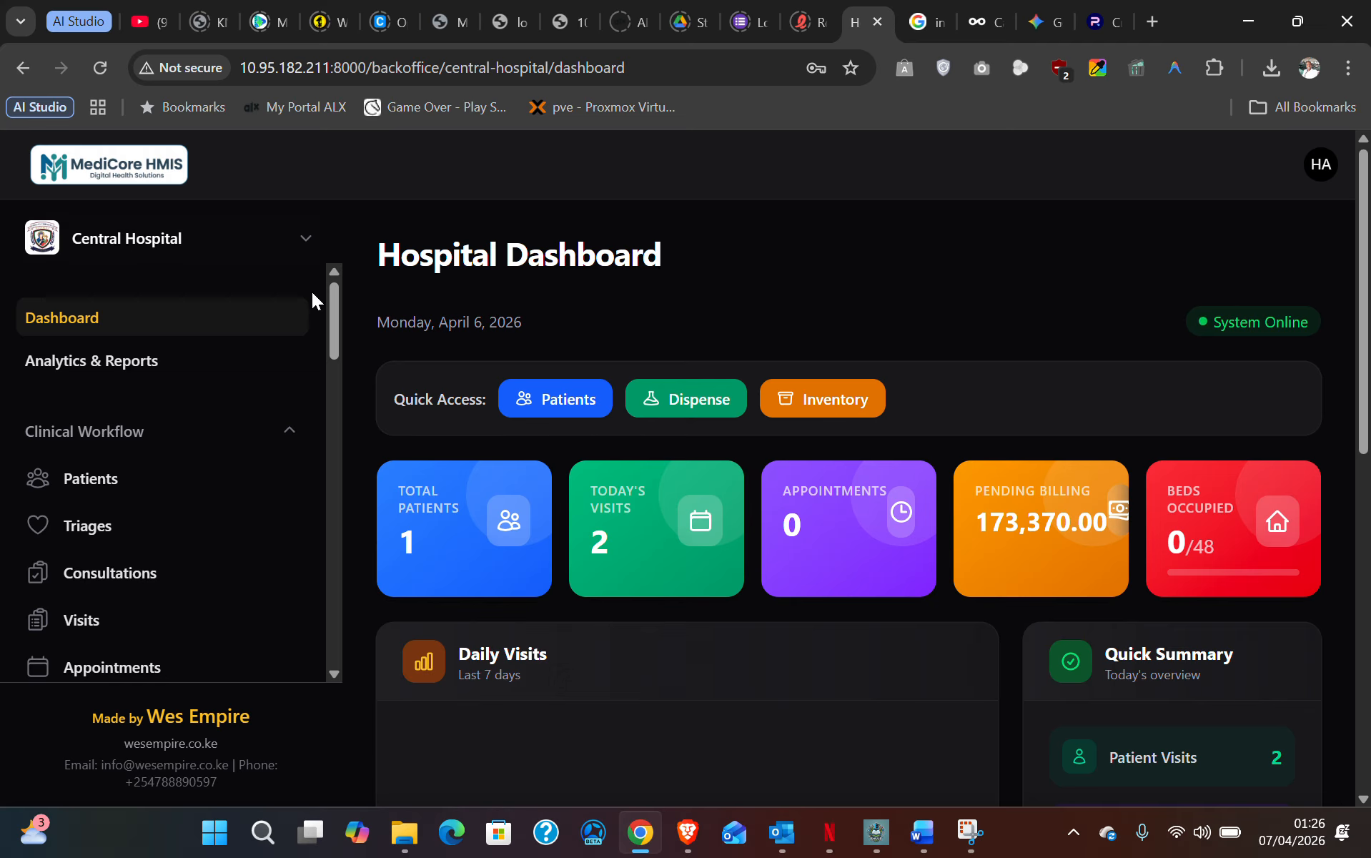
pyautogui.click(308, 241)
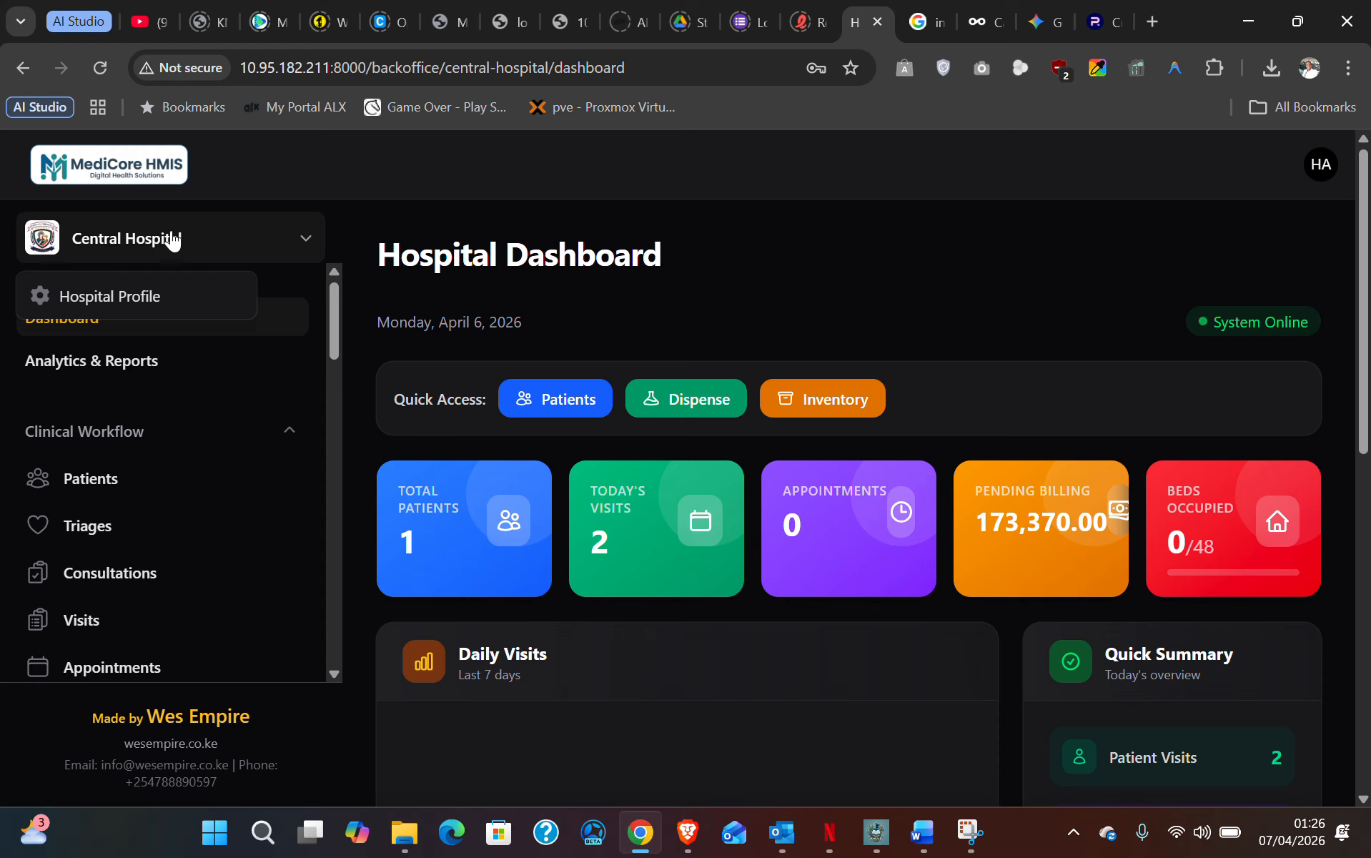
pyautogui.click(304, 243)
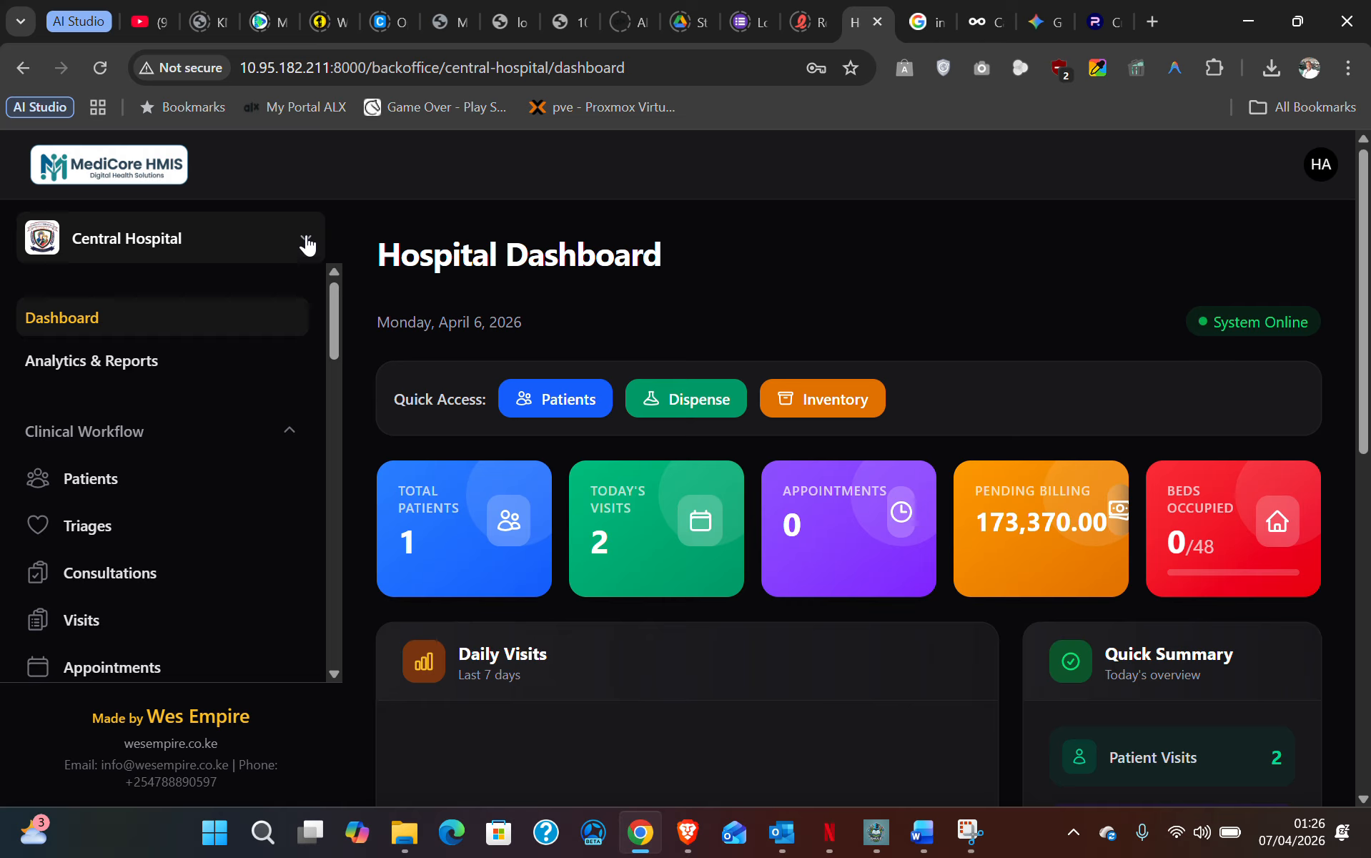
pyautogui.click(305, 243)
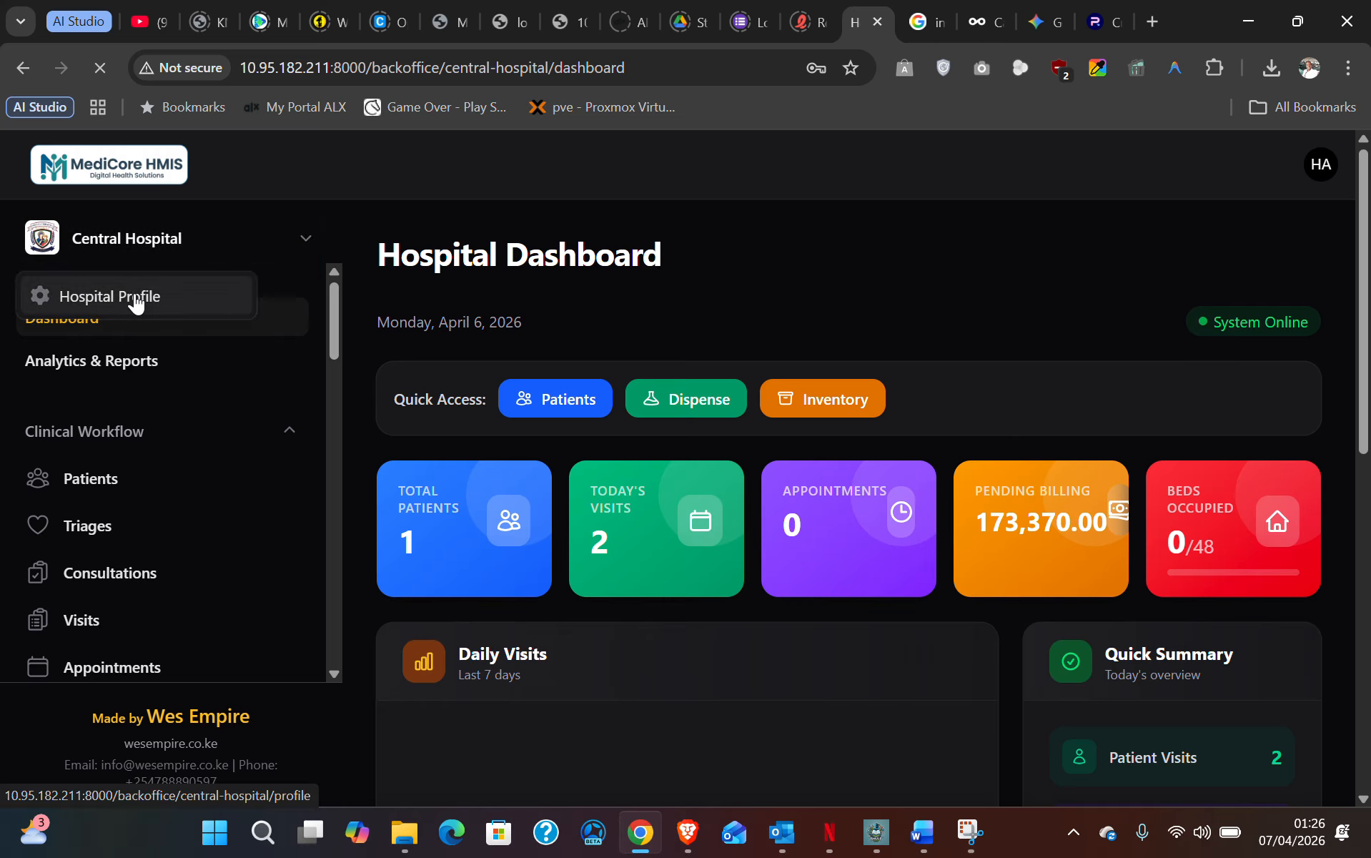
pyautogui.click(158, 295)
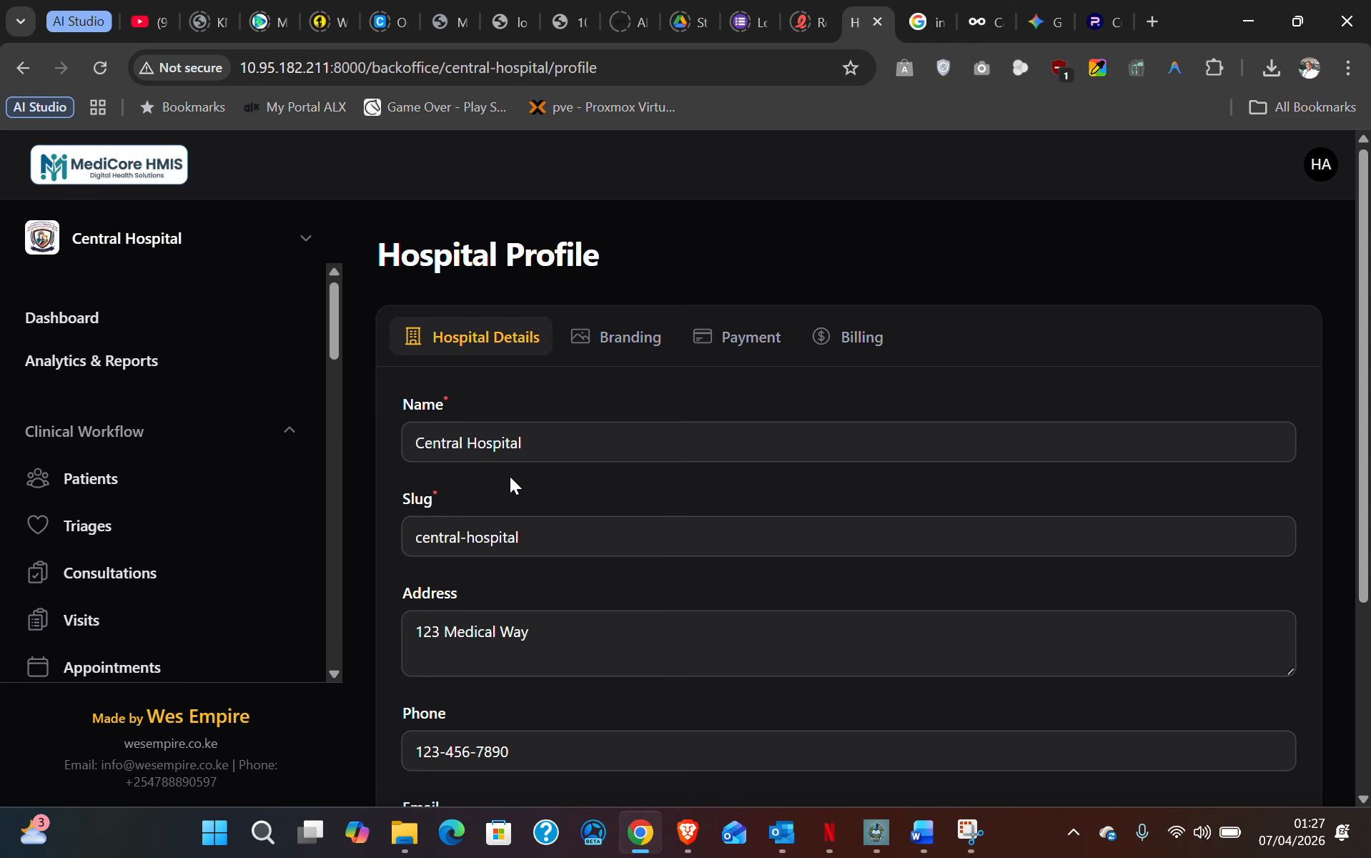
pyautogui.click(274, 842)
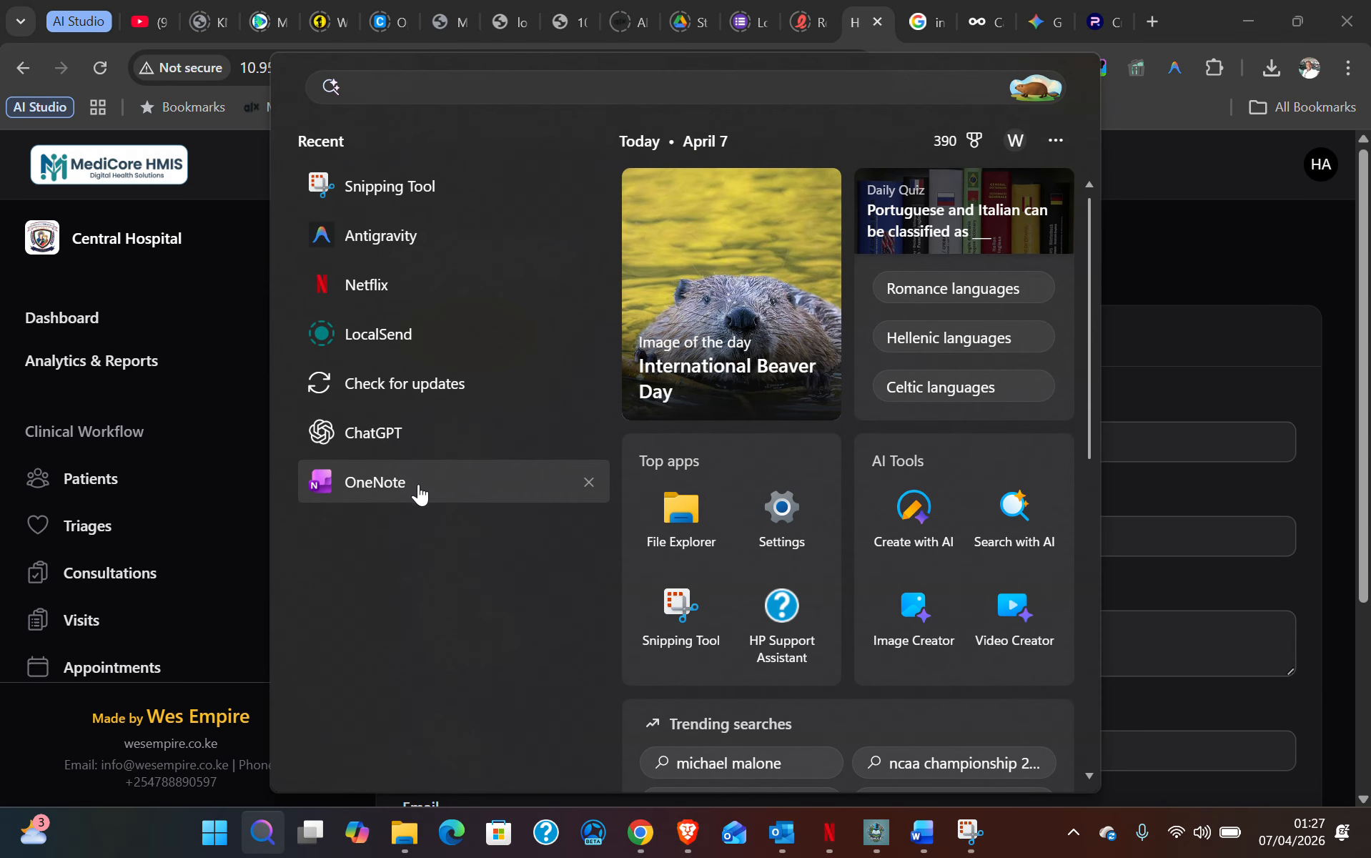
# - Launch OneNote, go to the CIU section and copy the name 'CIU Dispensary'
pyautogui.click(421, 492)
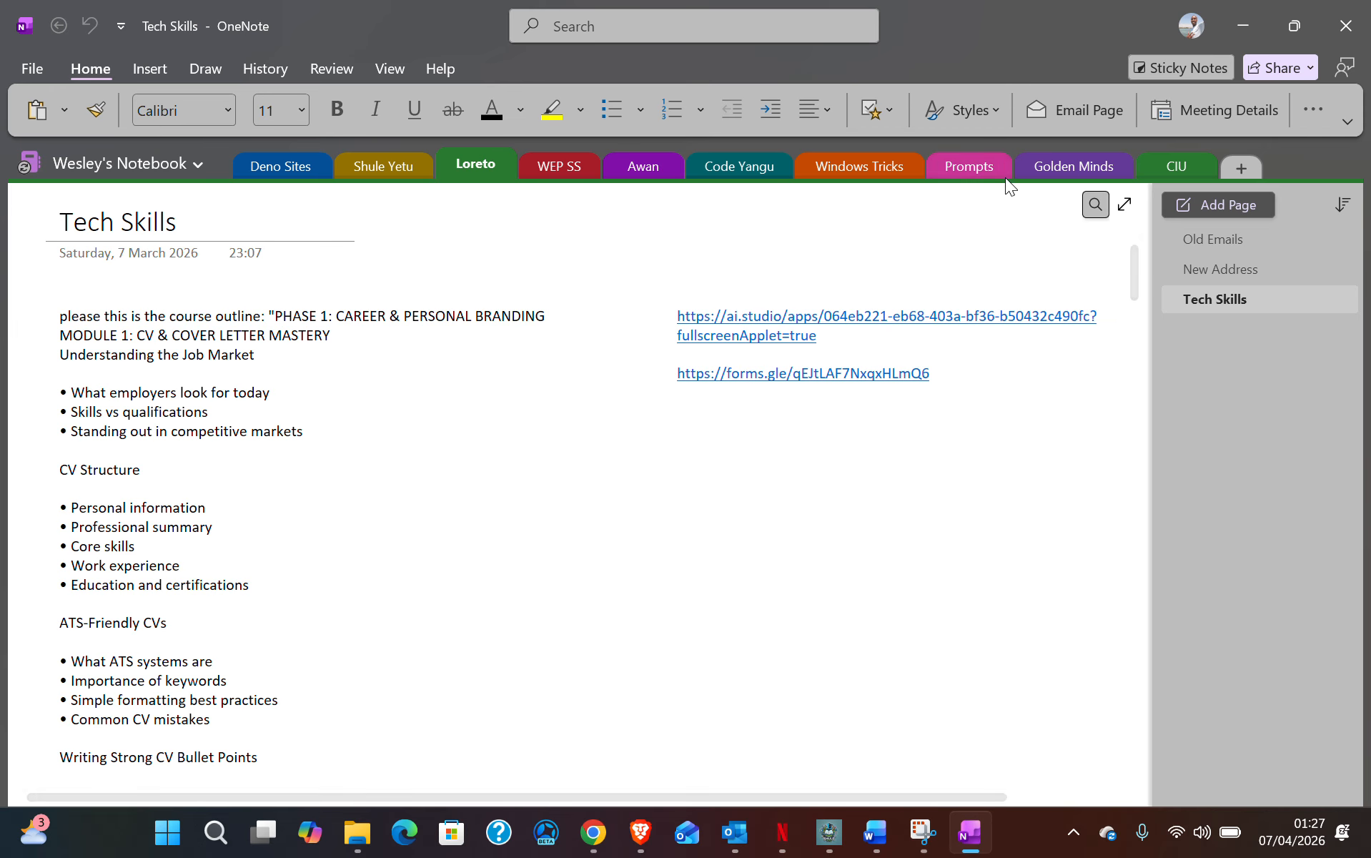
pyautogui.click(1176, 163)
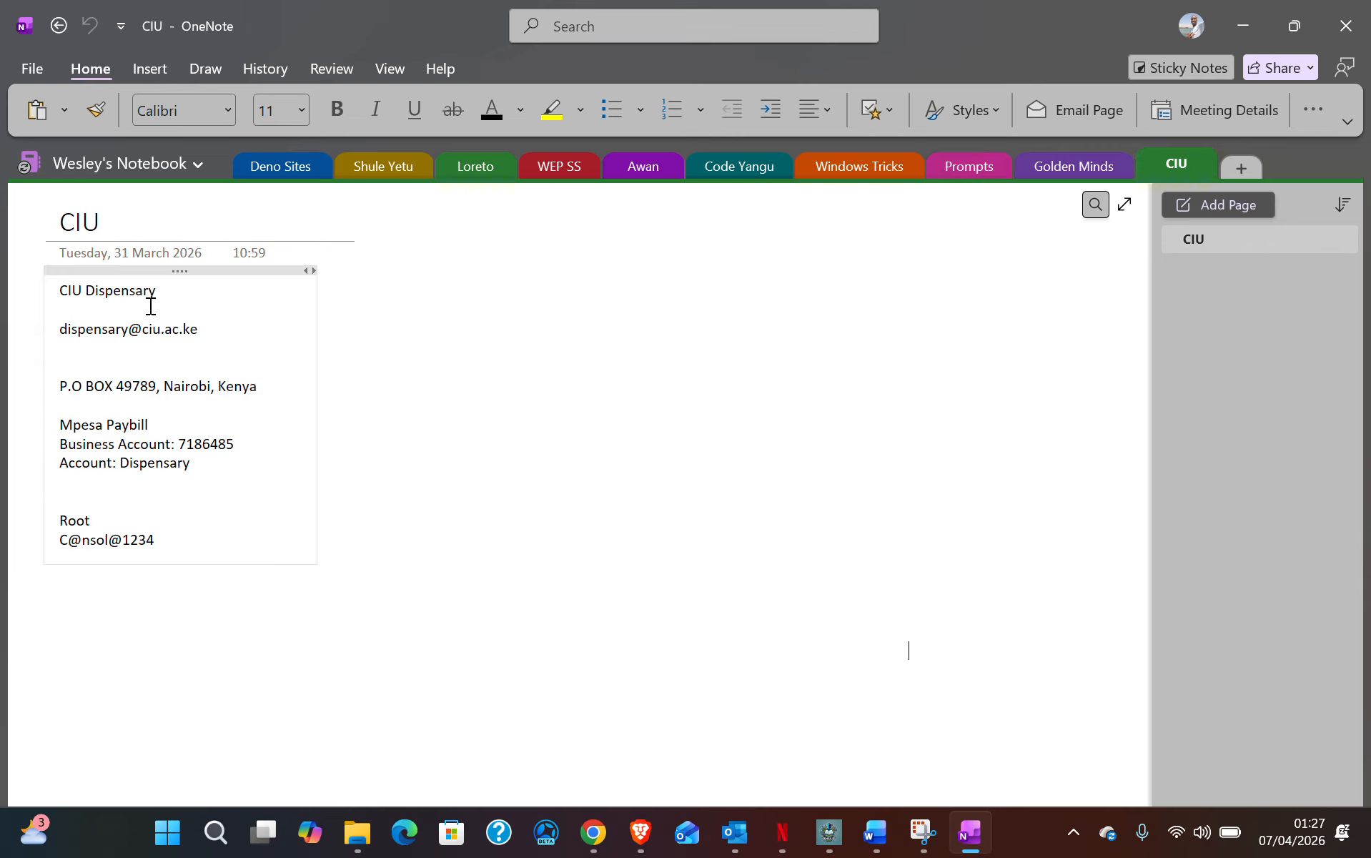
pyautogui.moveTo(156, 309); pyautogui.dragTo(56, 305)
pyautogui.hotkey('ctrl', 'c')
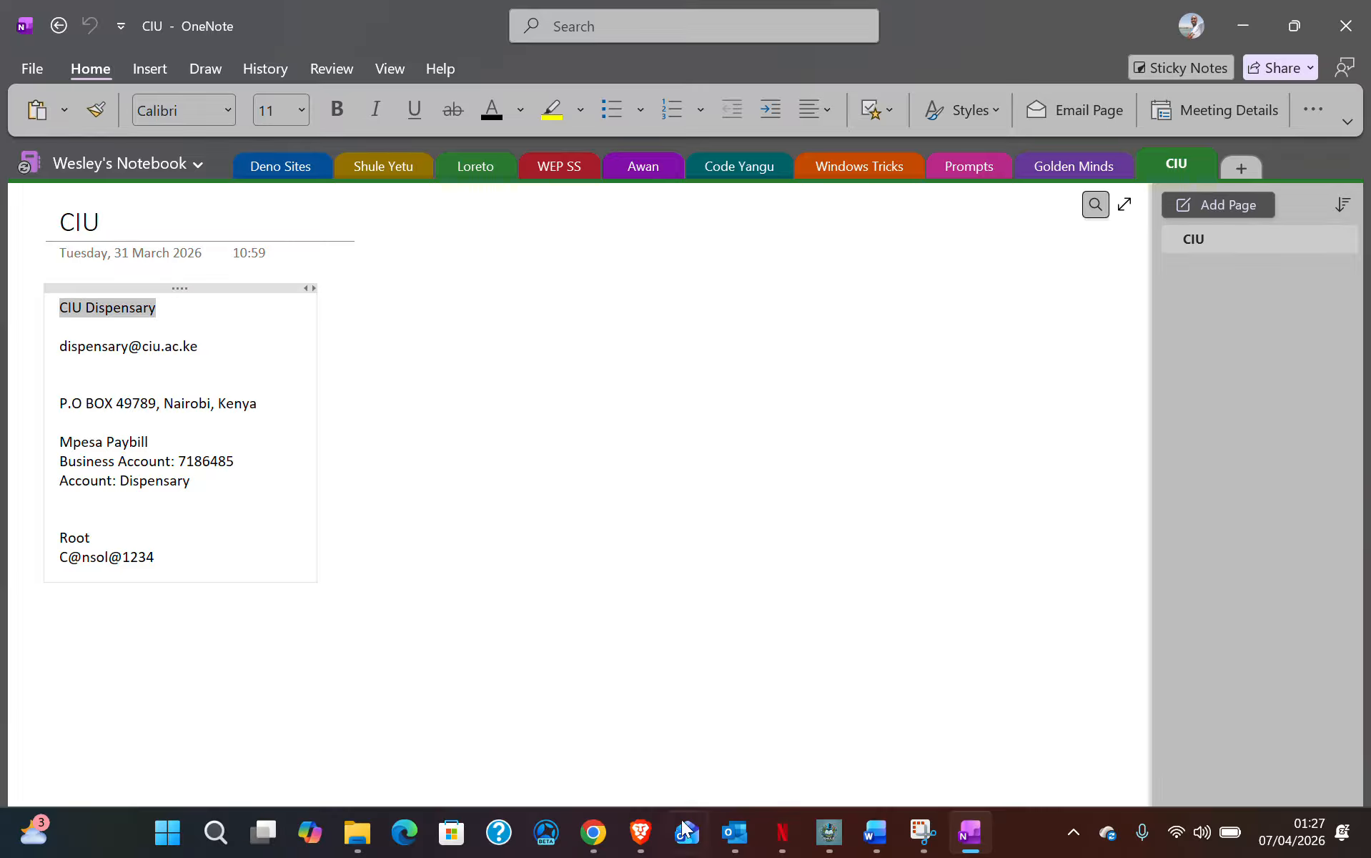
pyautogui.click(592, 831)
# - Replace the hospital name Central Hospital with CIU Dispensary
pyautogui.click(544, 433)
pyautogui.hotkey('ctrl', 'a')
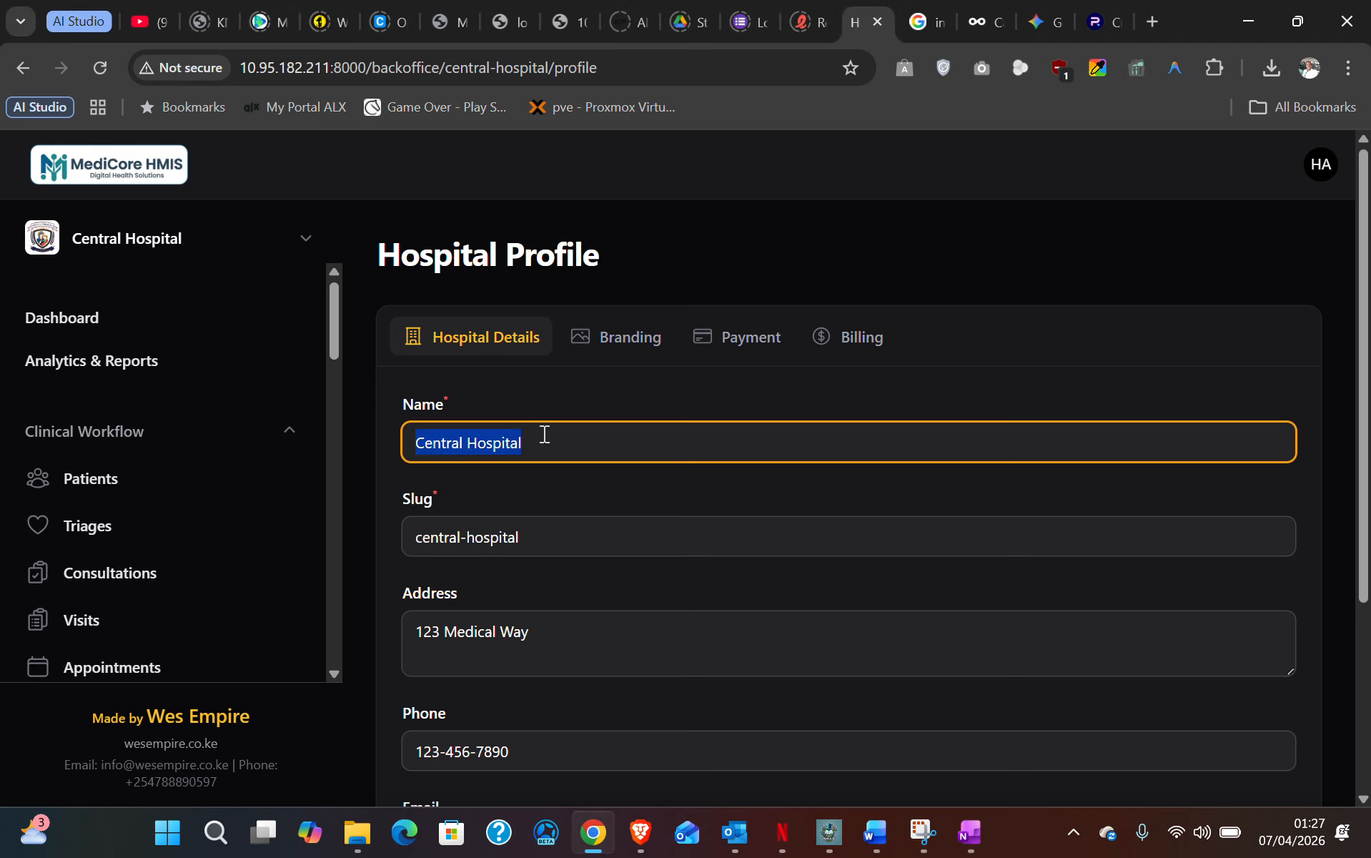
pyautogui.hotkey('ctrl', 'v')
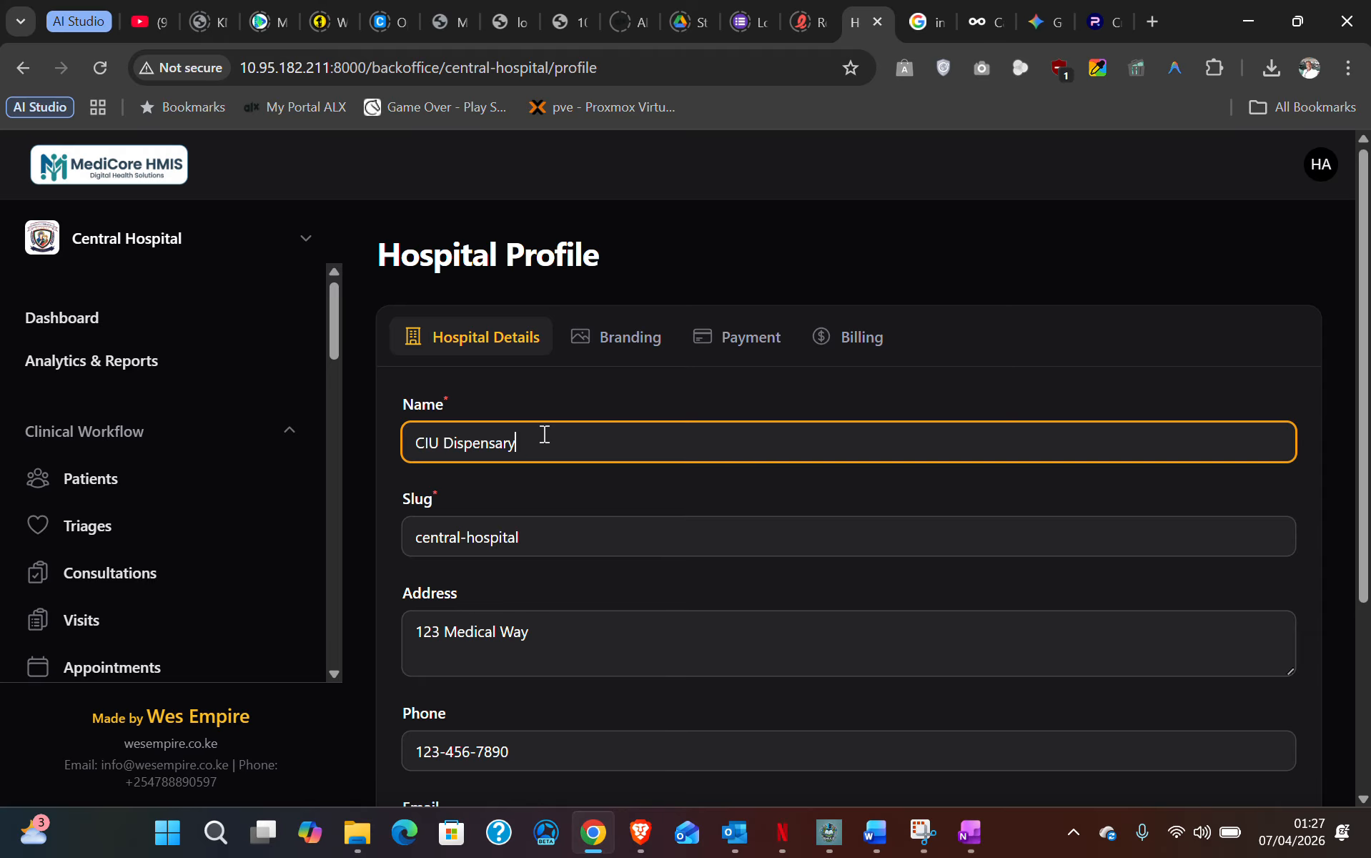
pyautogui.click(548, 536)
pyautogui.scroll(-1, 509, 473)
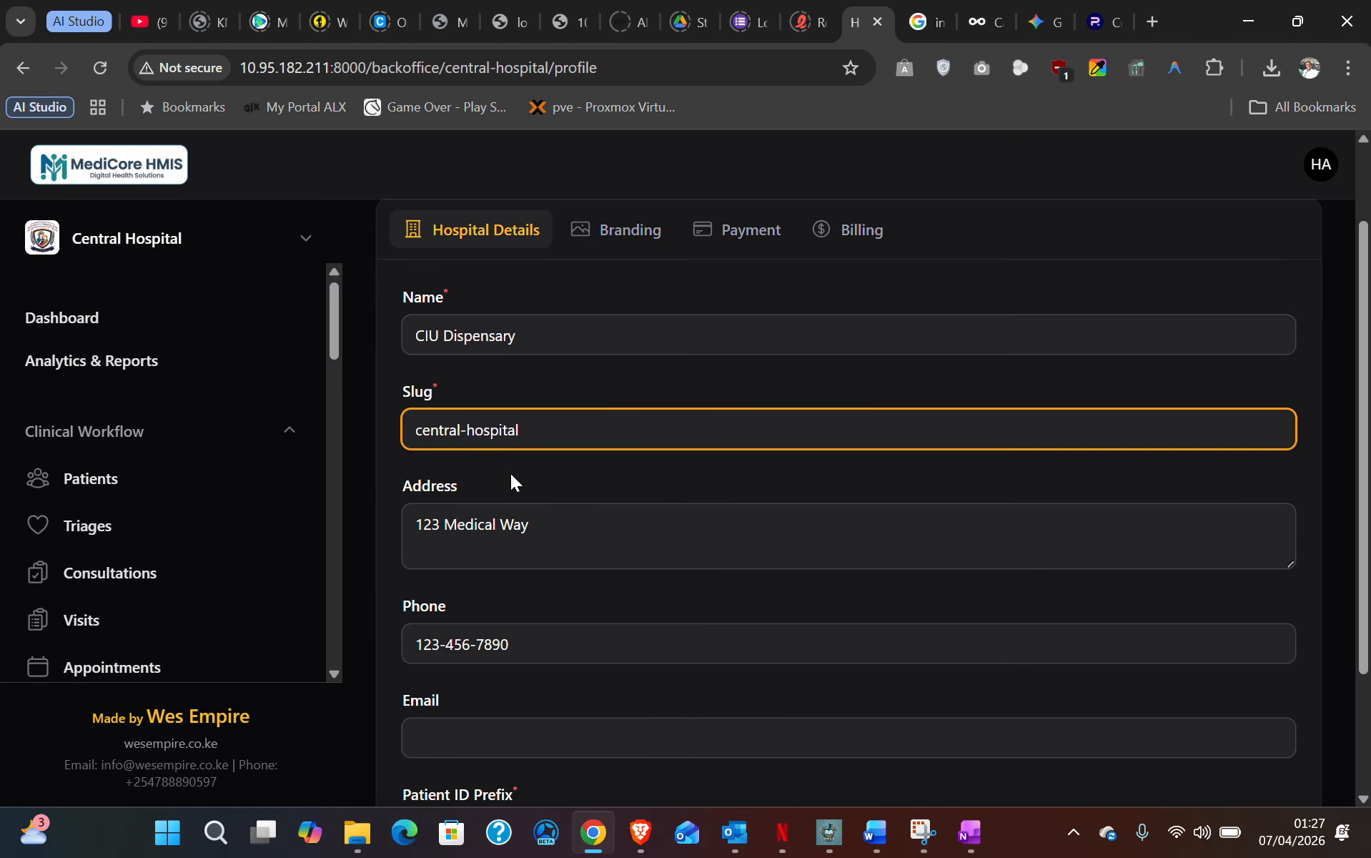
# - Copy the dispensary's postal address from OneNote into the Address field
pyautogui.click(561, 526)
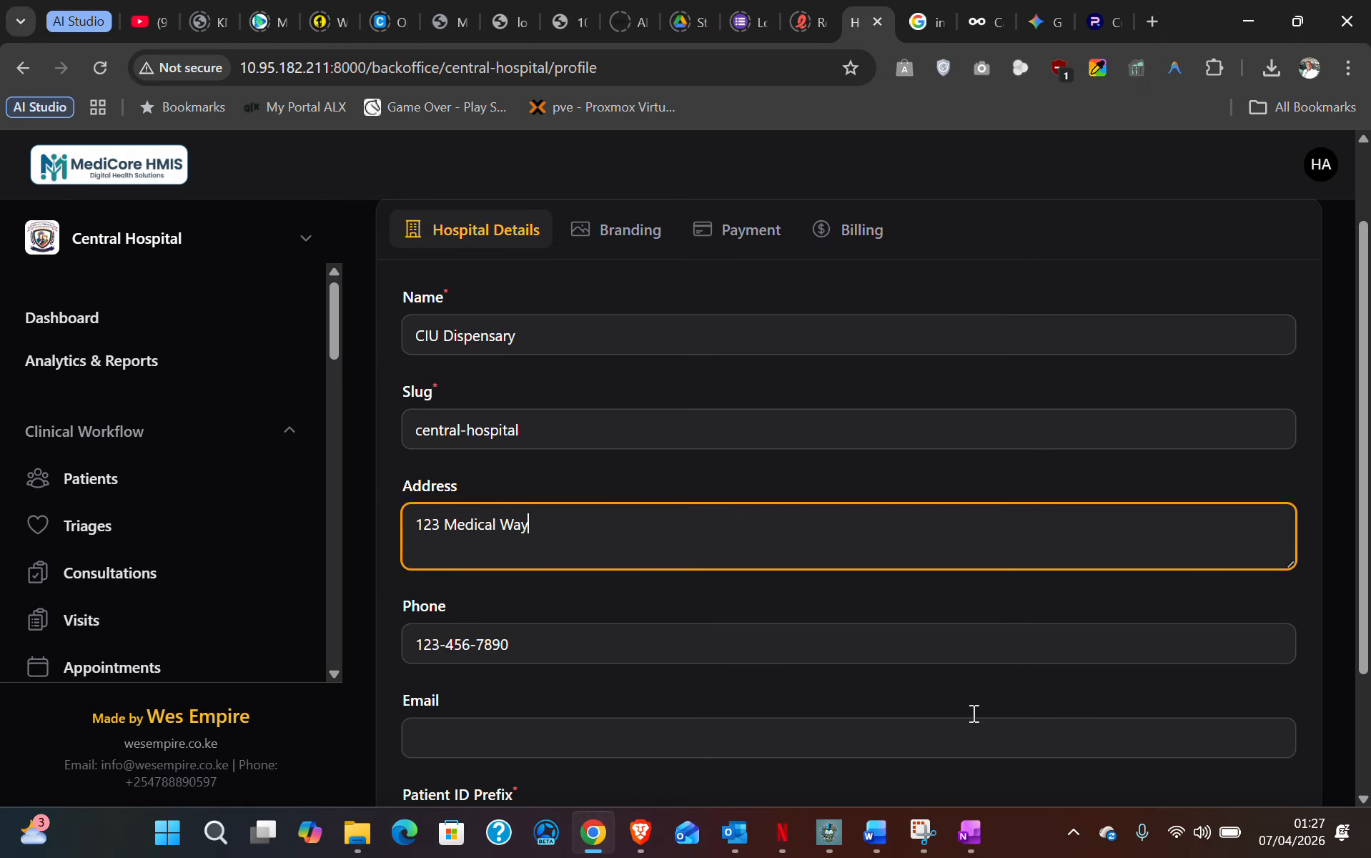
pyautogui.click(965, 849)
pyautogui.click(262, 404)
pyautogui.click(35, 403)
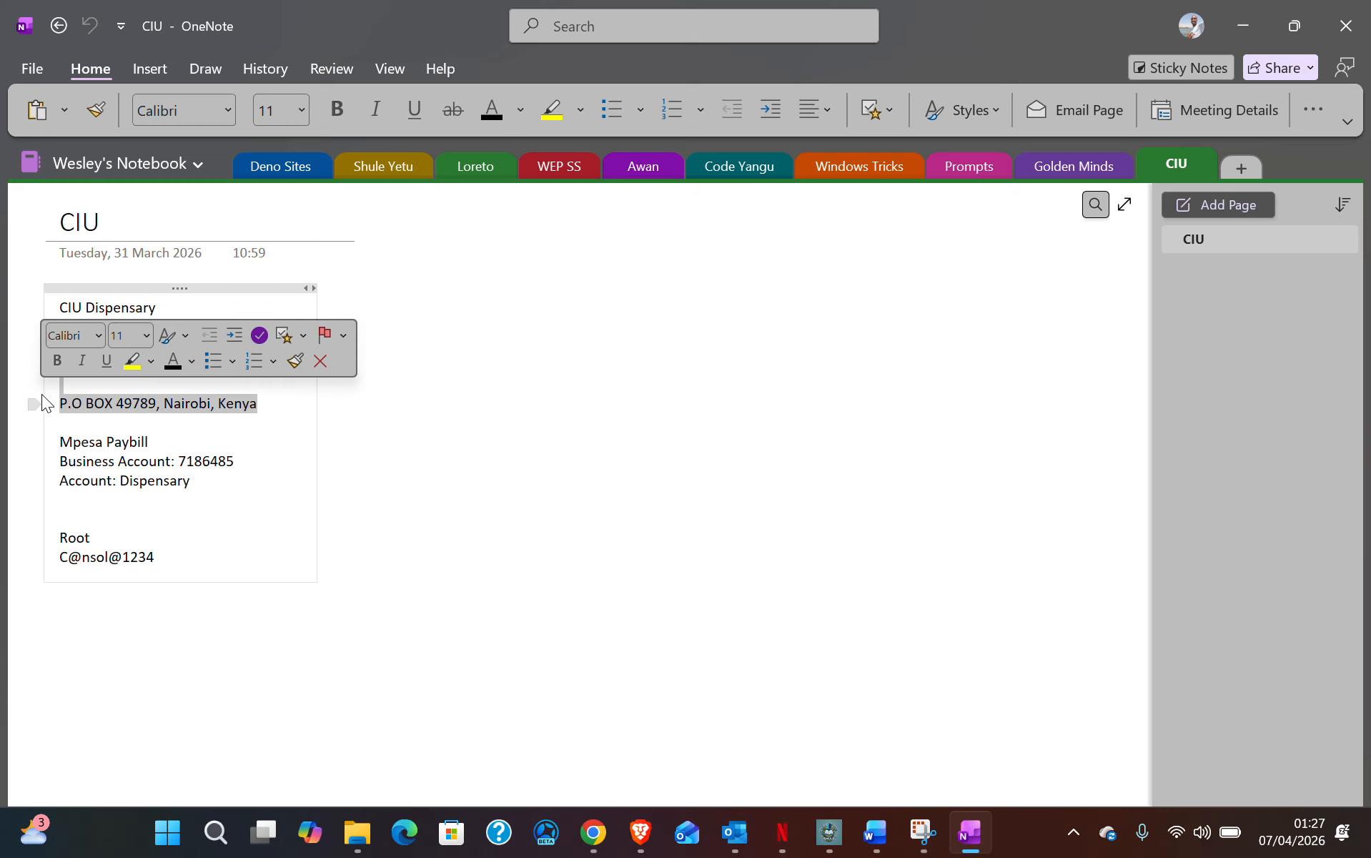
pyautogui.moveTo(271, 405); pyautogui.dragTo(58, 409)
pyautogui.hotkey('ctrl', 'c')
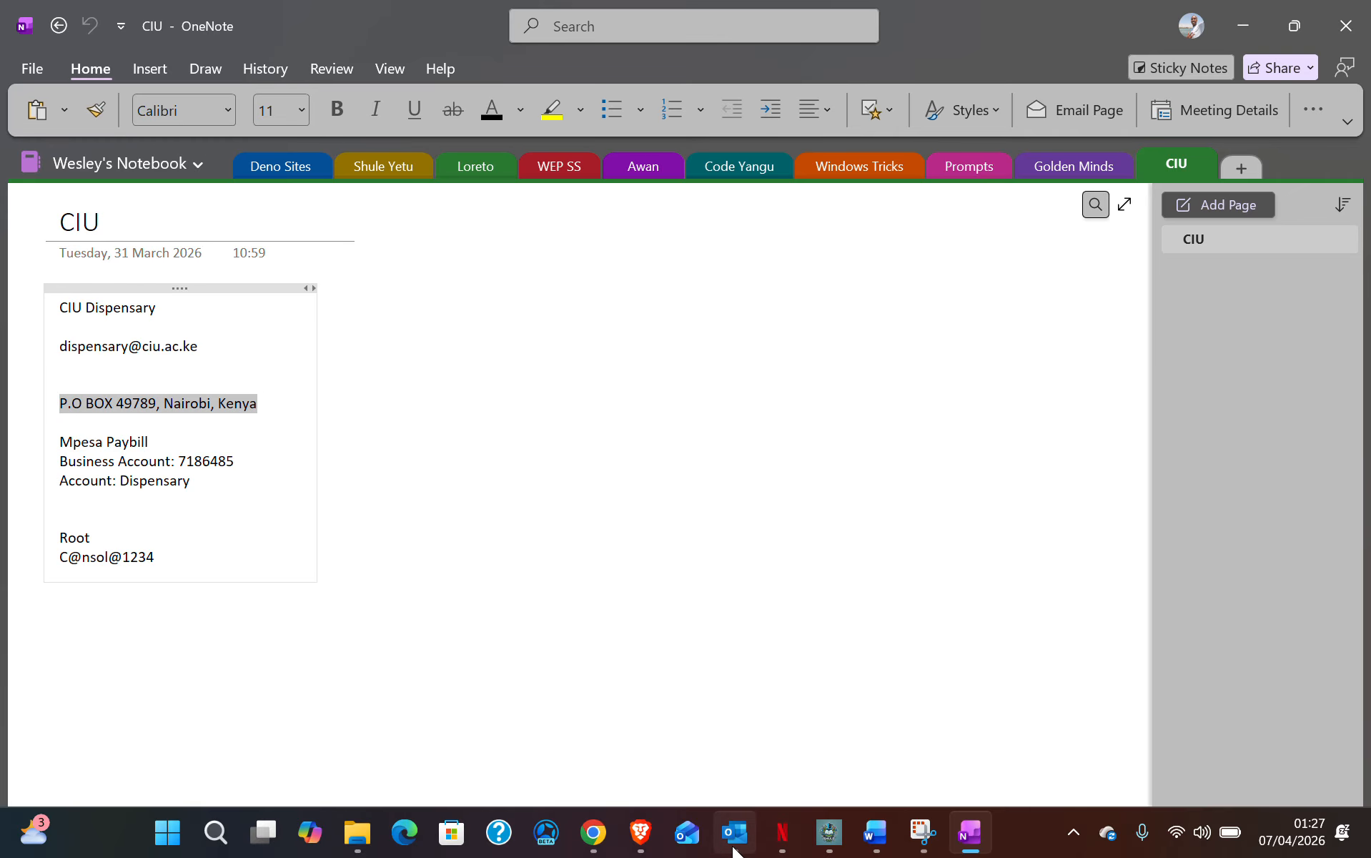
pyautogui.click(594, 833)
pyautogui.hotkey('ctrl', 'a')
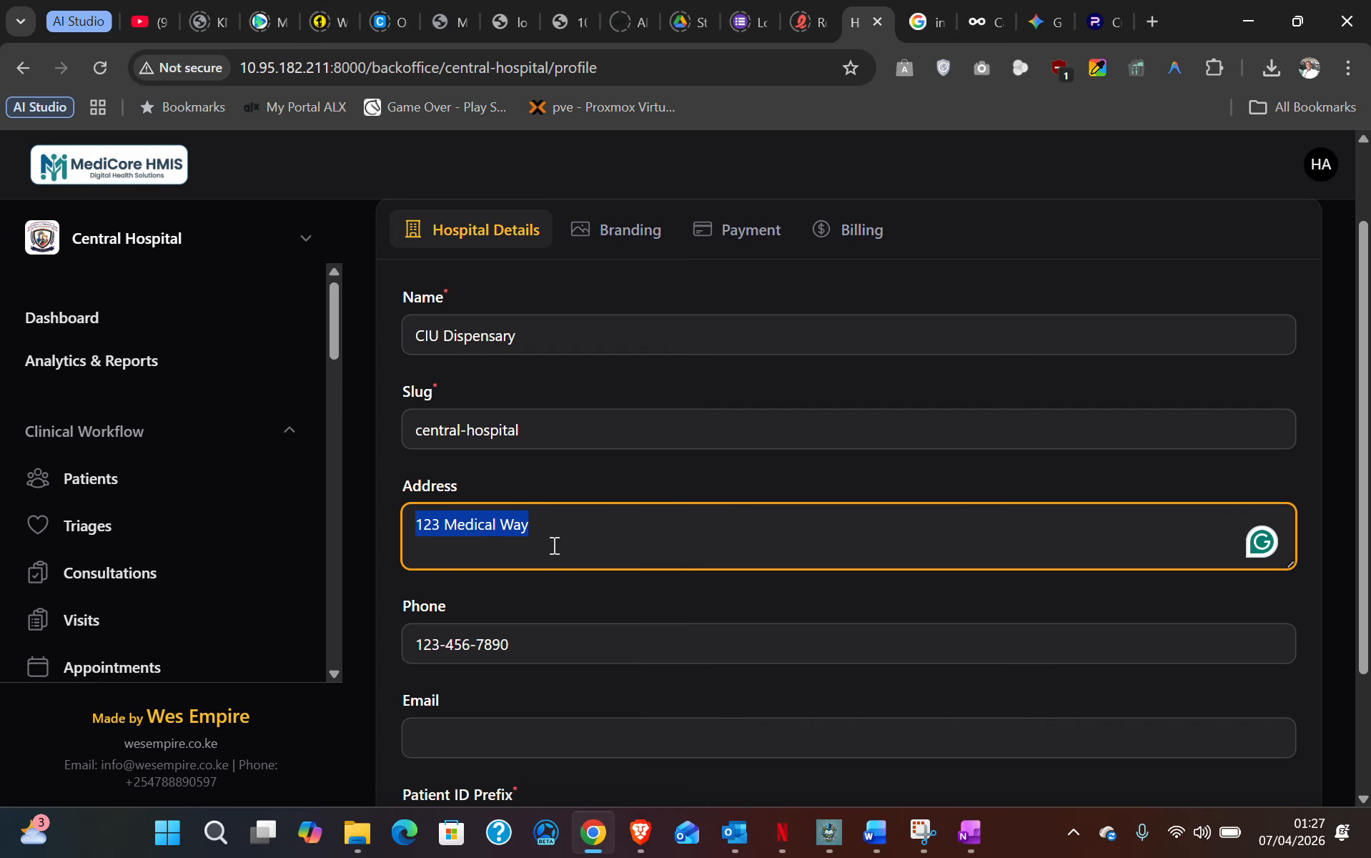
pyautogui.hotkey('ctrl', 'v')
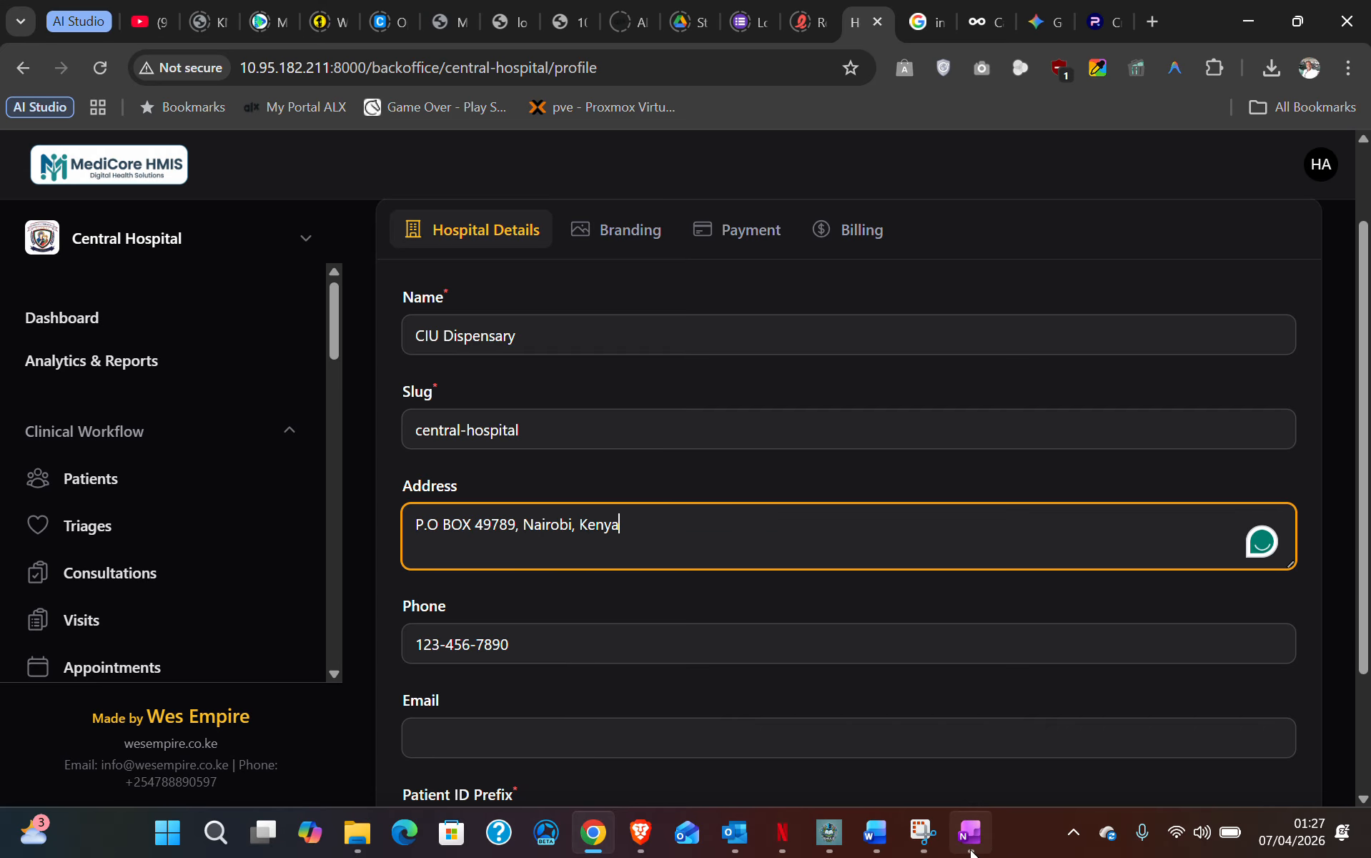
# - Clear the phone number, paste the dispensary's e-mail from OneNote, and save the hospital details
pyautogui.moveTo(971, 849)
pyautogui.moveTo(538, 646); pyautogui.dragTo(357, 648)
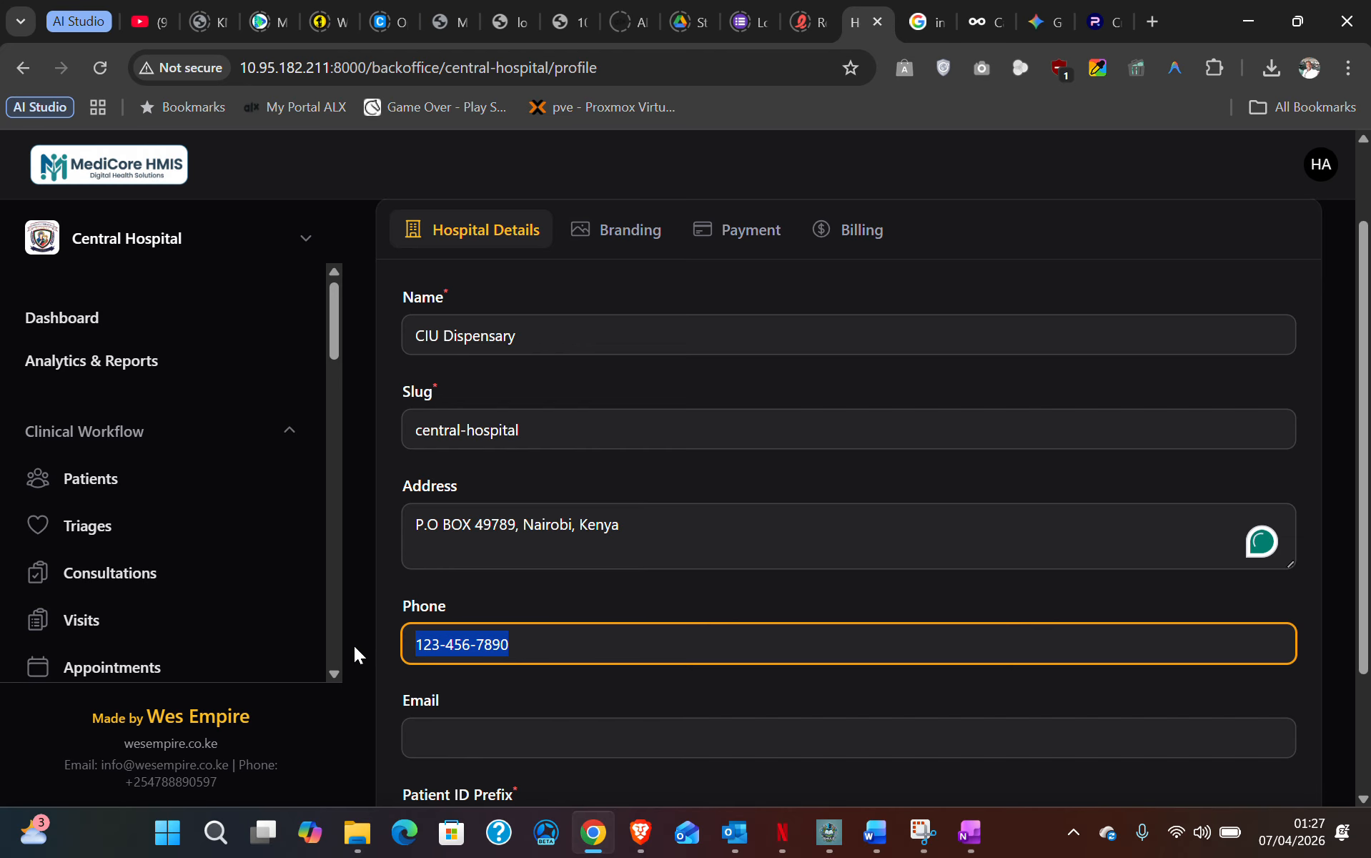
pyautogui.press('BackSpace')
pyautogui.click(456, 730)
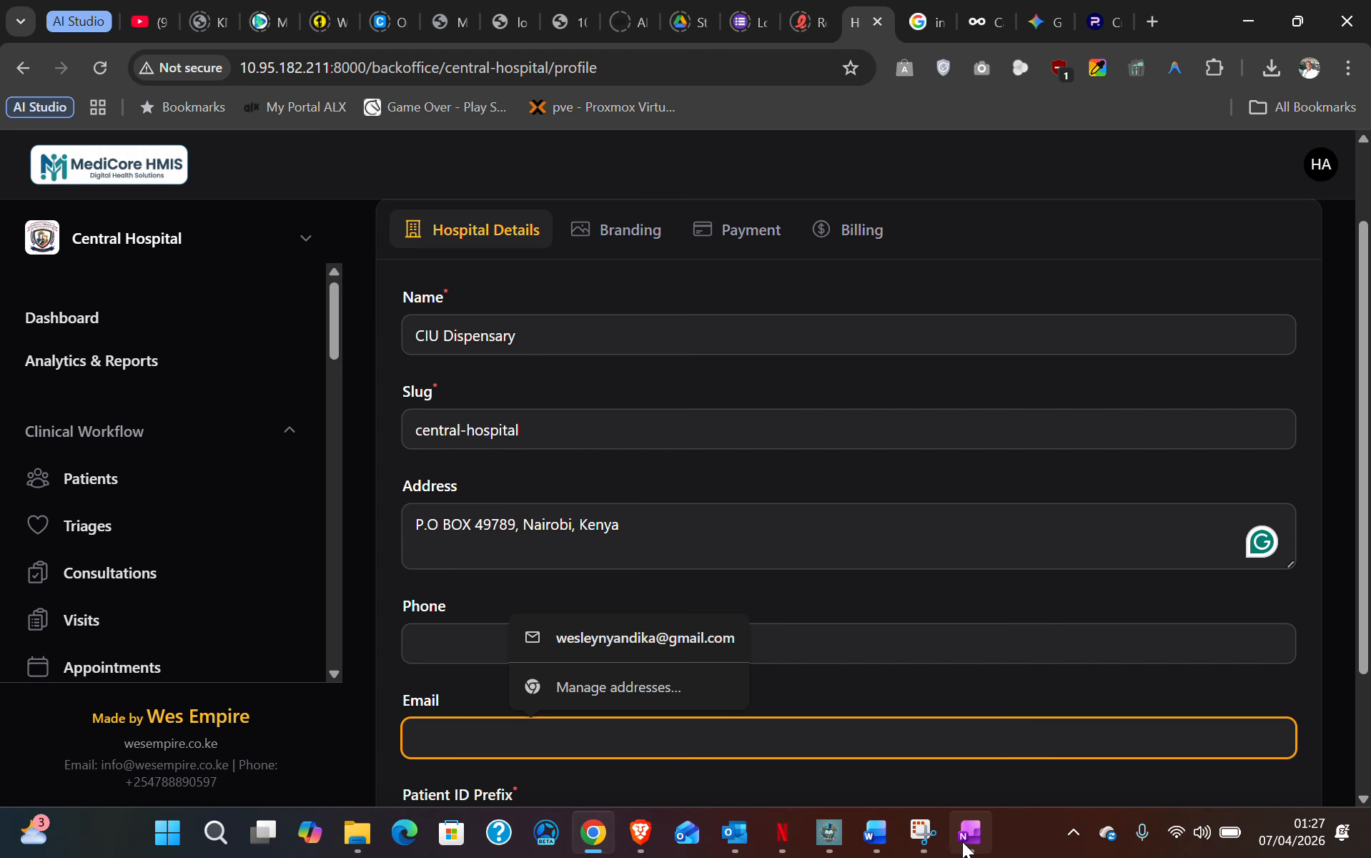
pyautogui.click(964, 849)
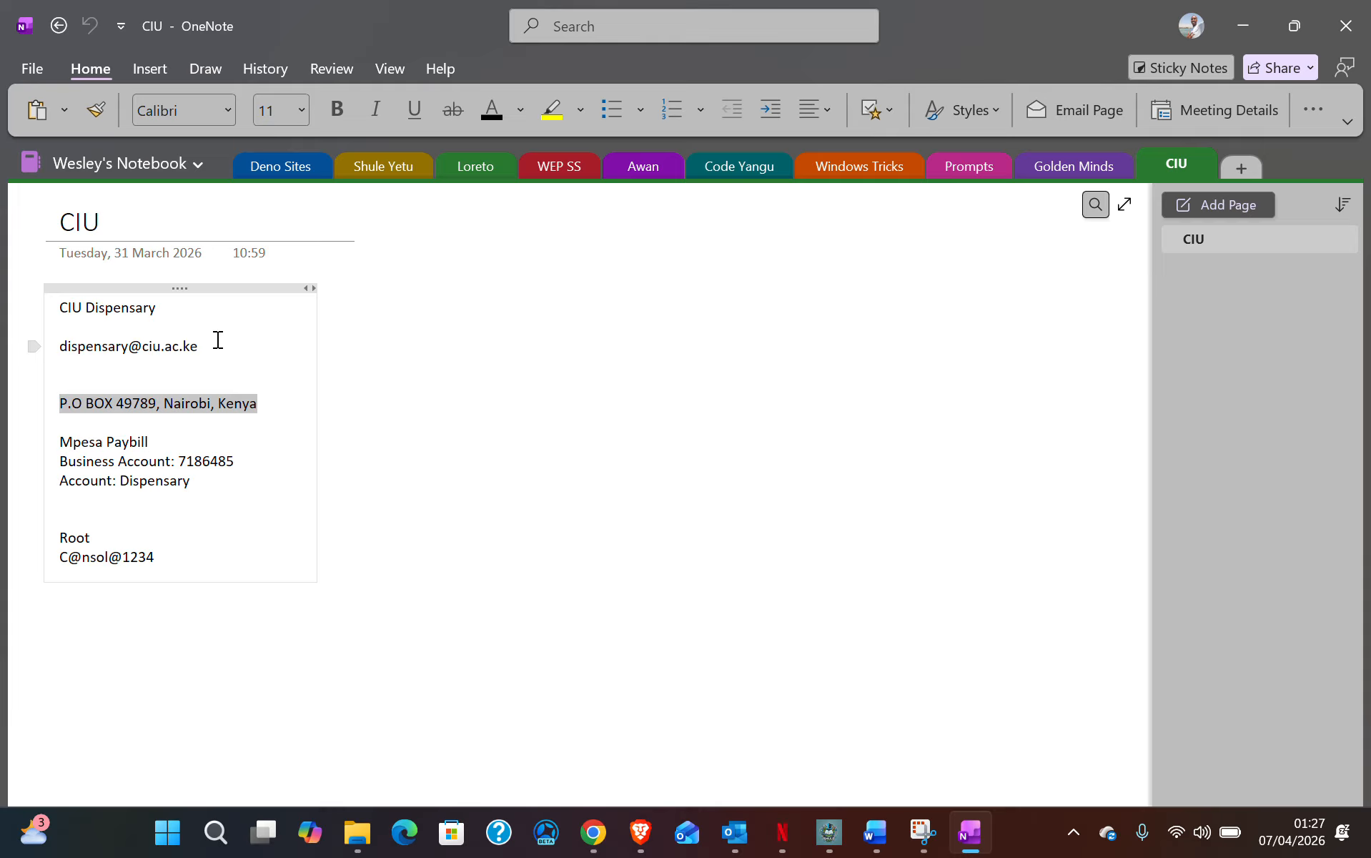
pyautogui.moveTo(218, 341); pyautogui.dragTo(37, 340)
pyautogui.hotkey('ctrl', 'c')
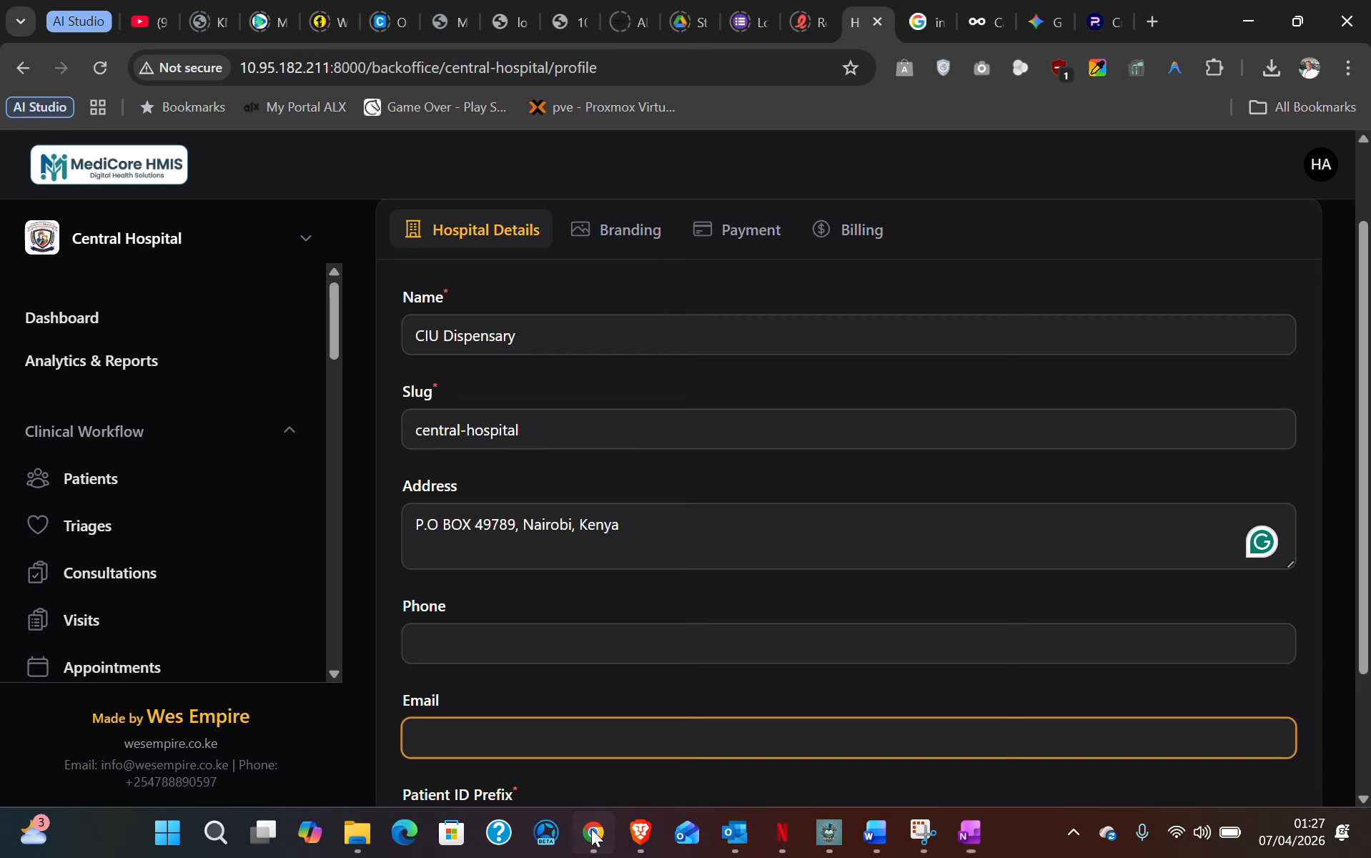
pyautogui.click(592, 831)
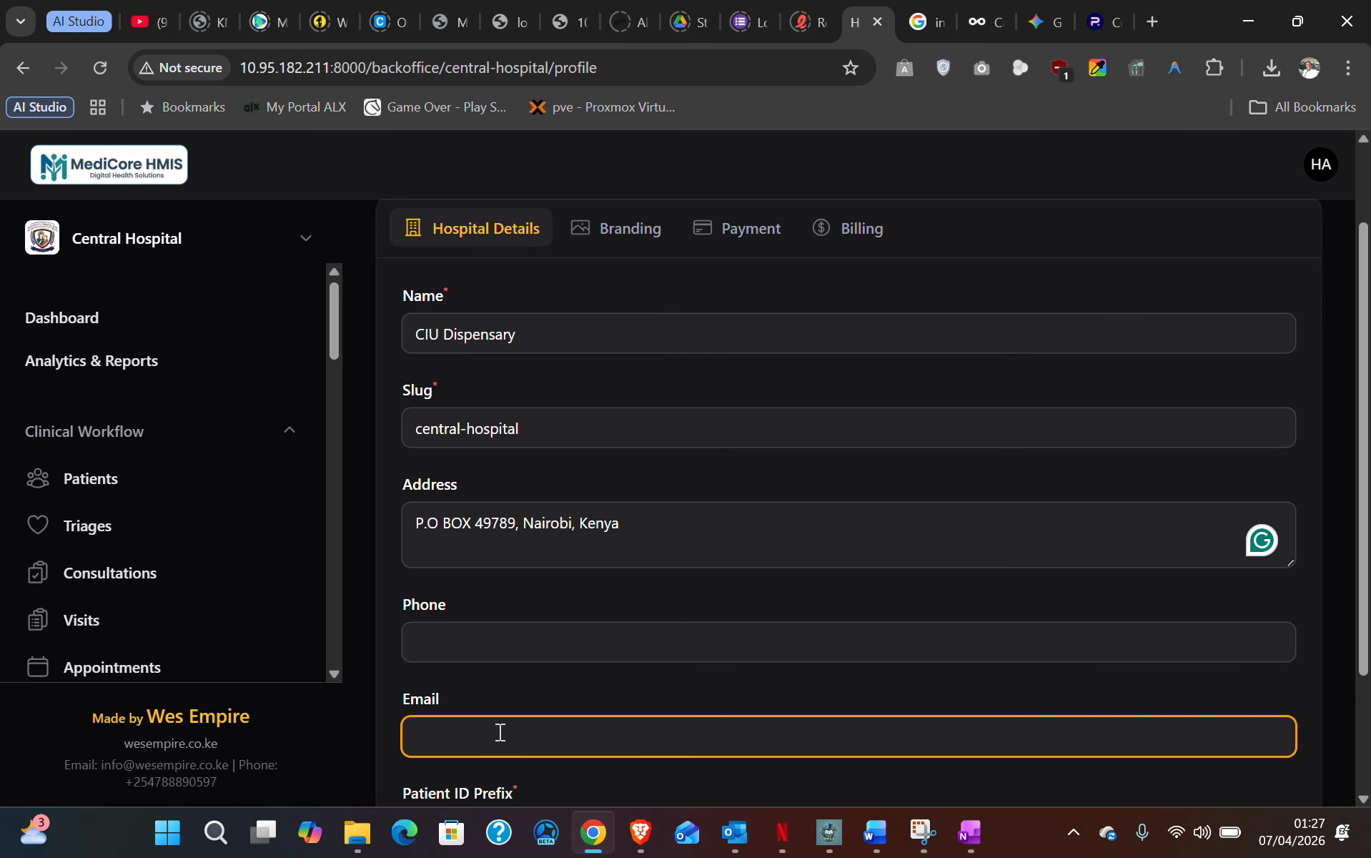
pyautogui.scroll(-2, 500, 732)
pyautogui.hotkey('ctrl', 'v')
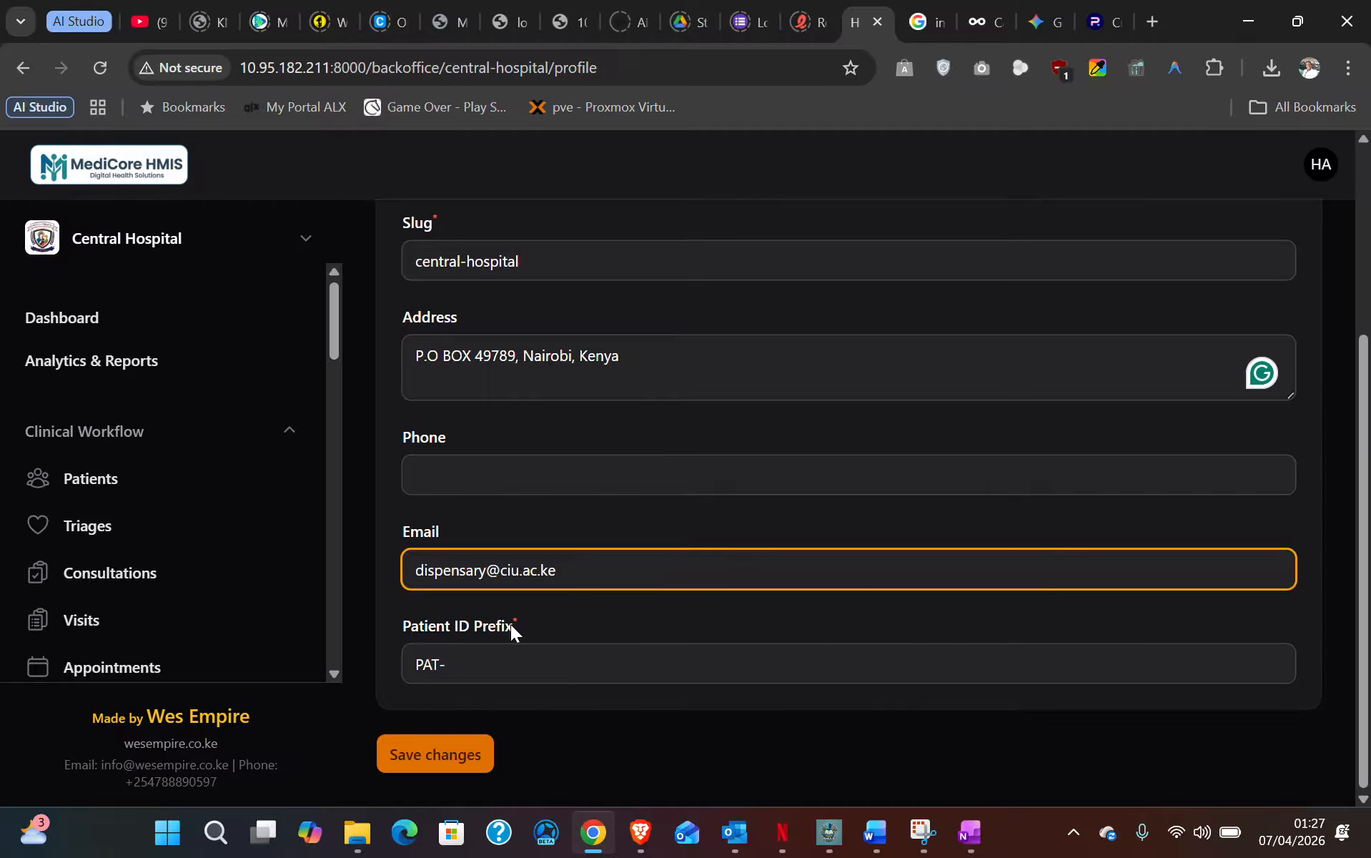
pyautogui.click(461, 753)
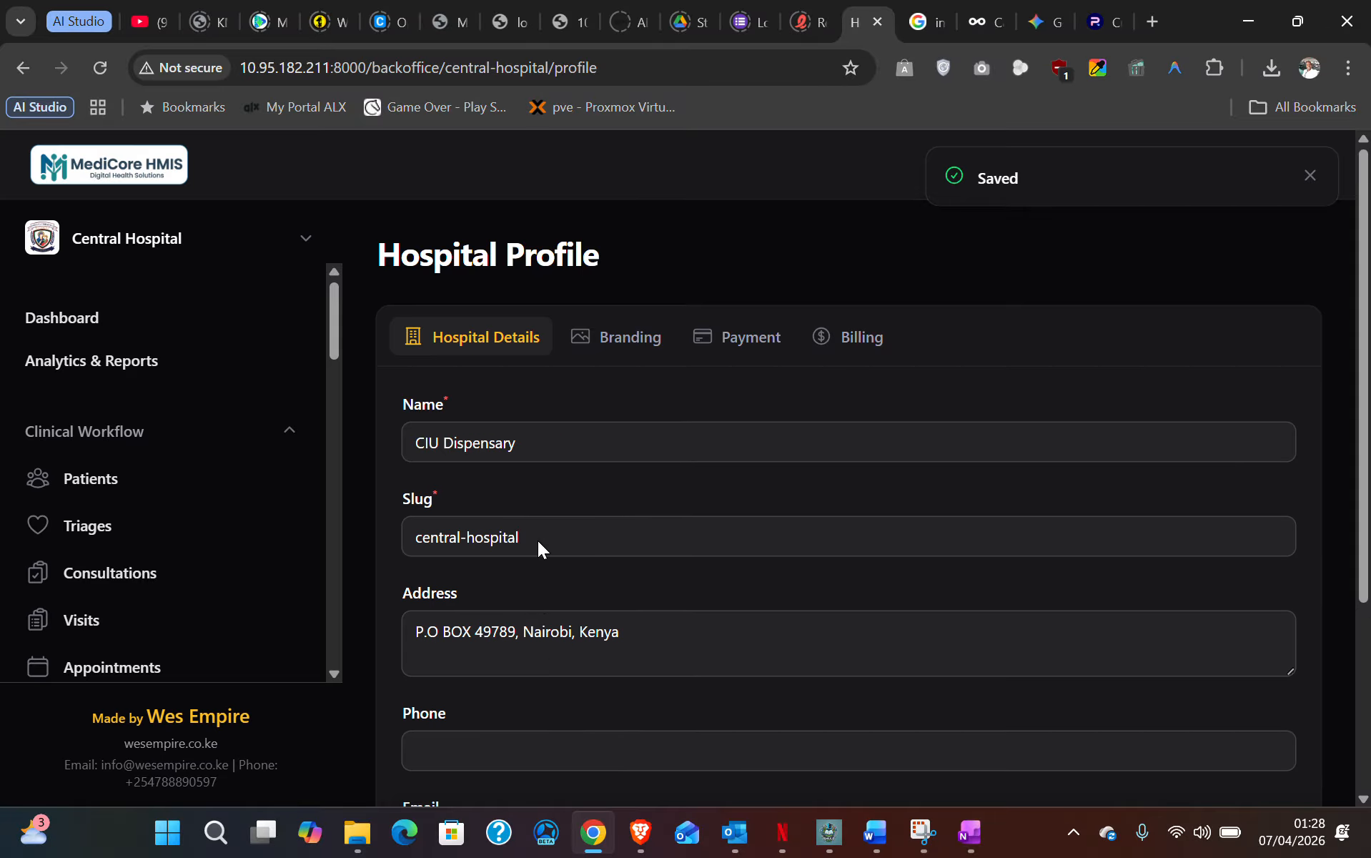
pyautogui.click(623, 335)
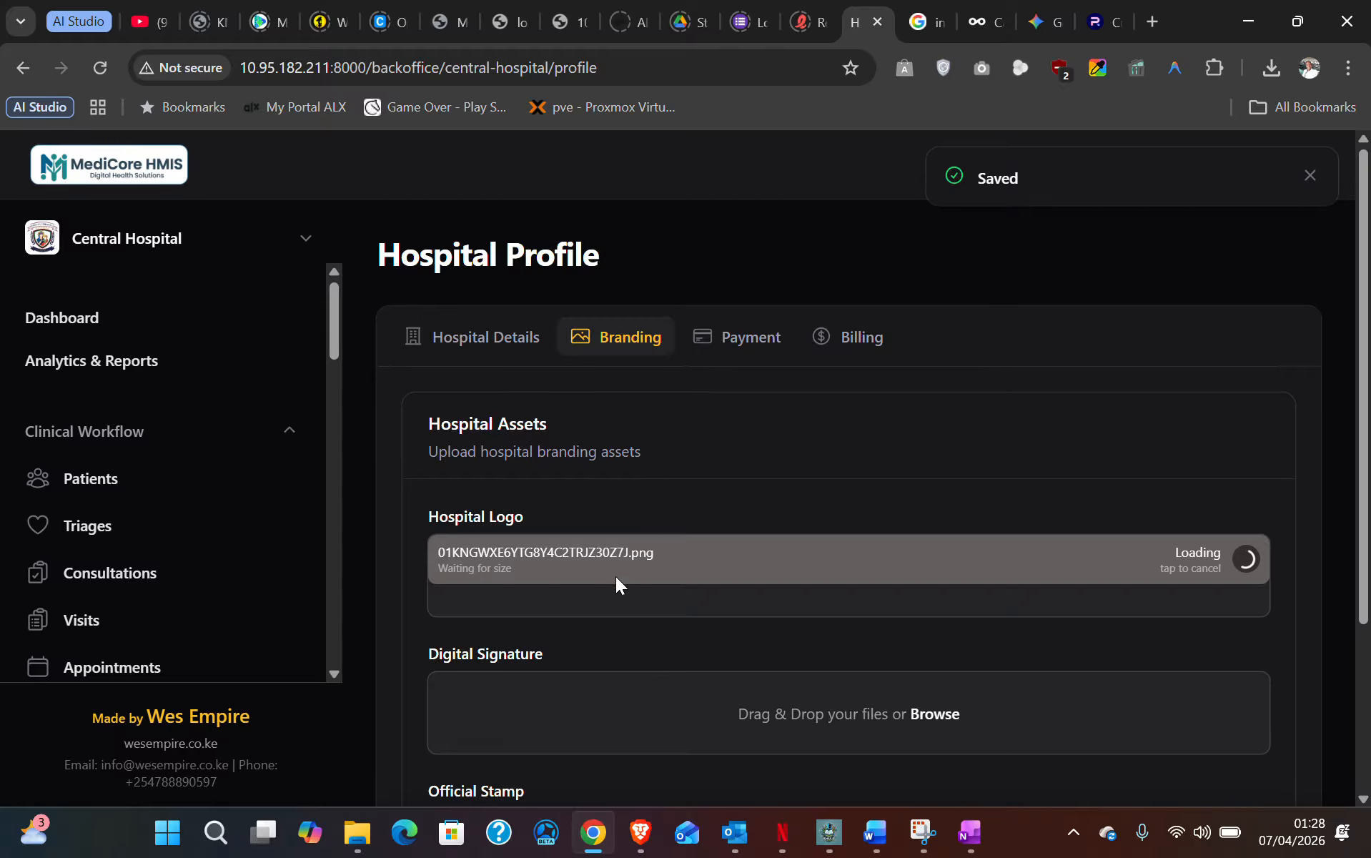
# - Check the Branding assets while the logo upload loads, then go to Payment settings
pyautogui.scroll(-3, 610, 544)
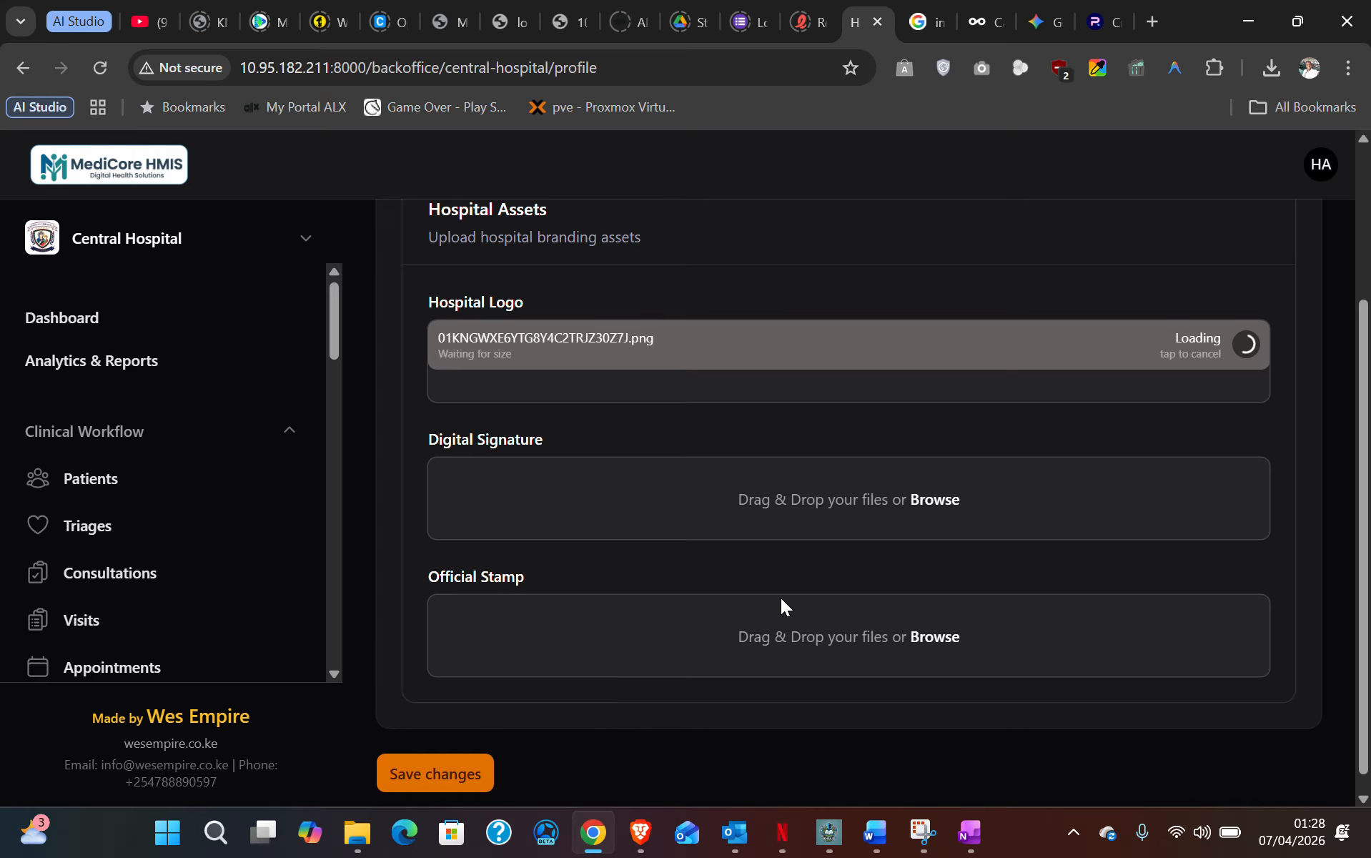
pyautogui.scroll(3, 781, 598)
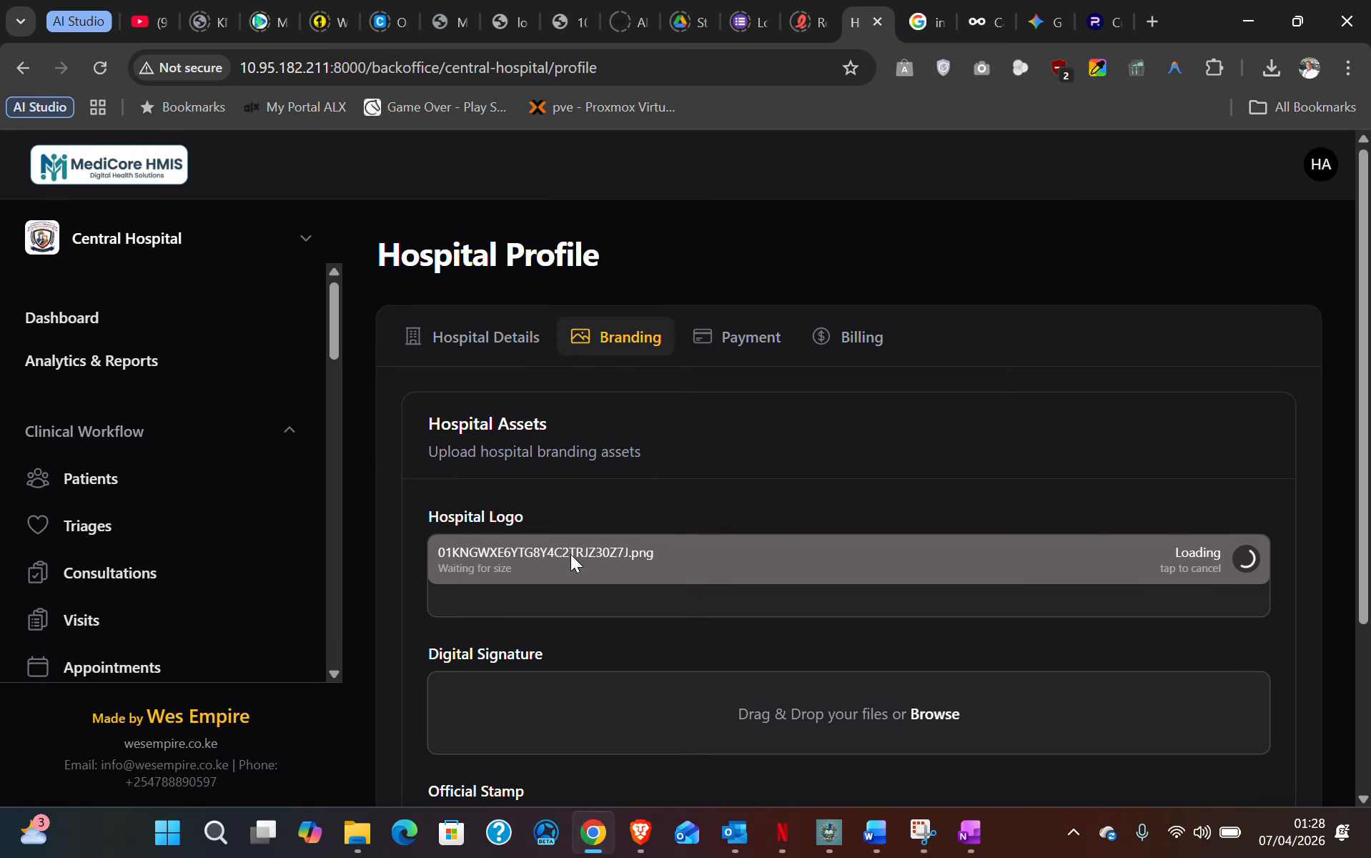
pyautogui.scroll(-3, 620, 629)
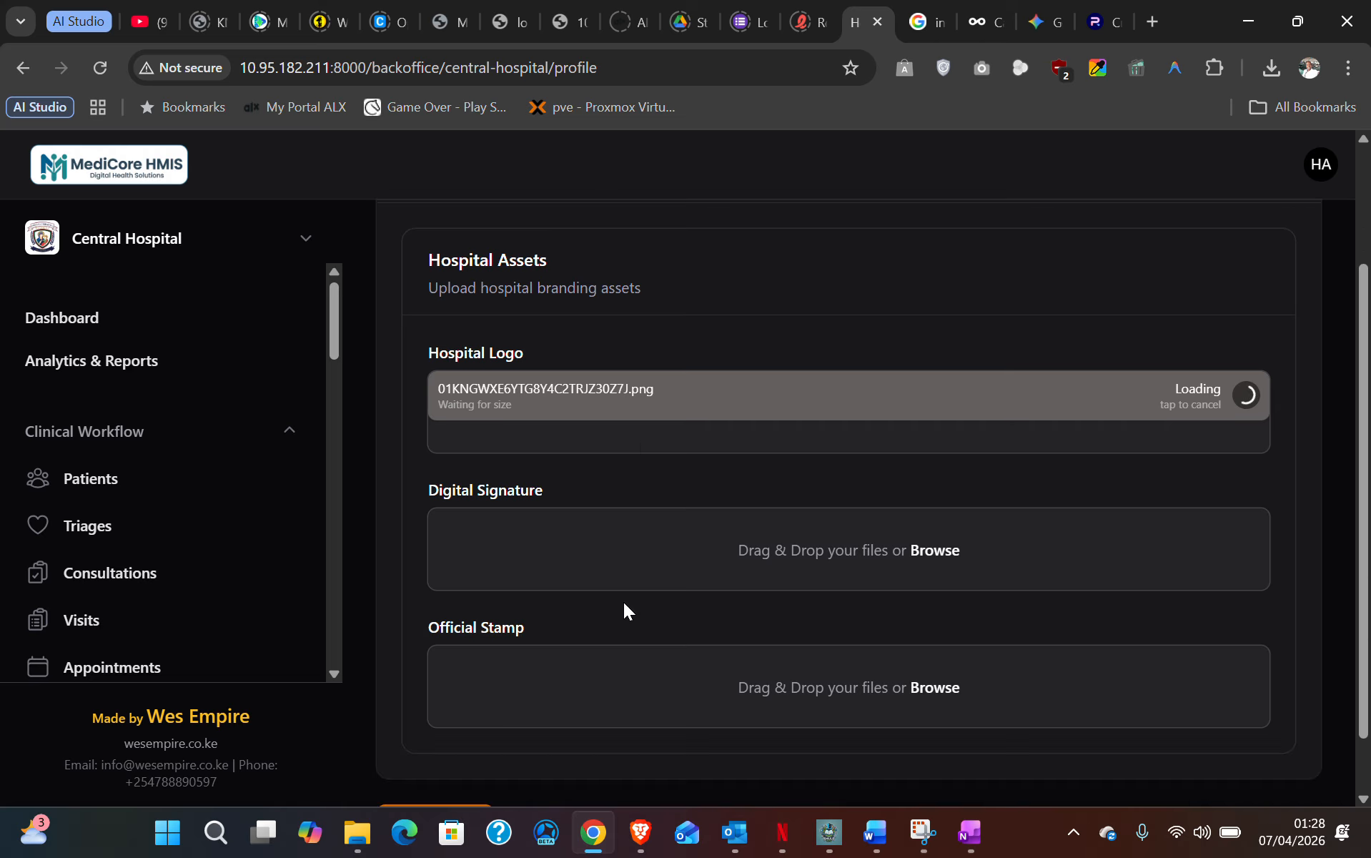
pyautogui.scroll(3, 616, 576)
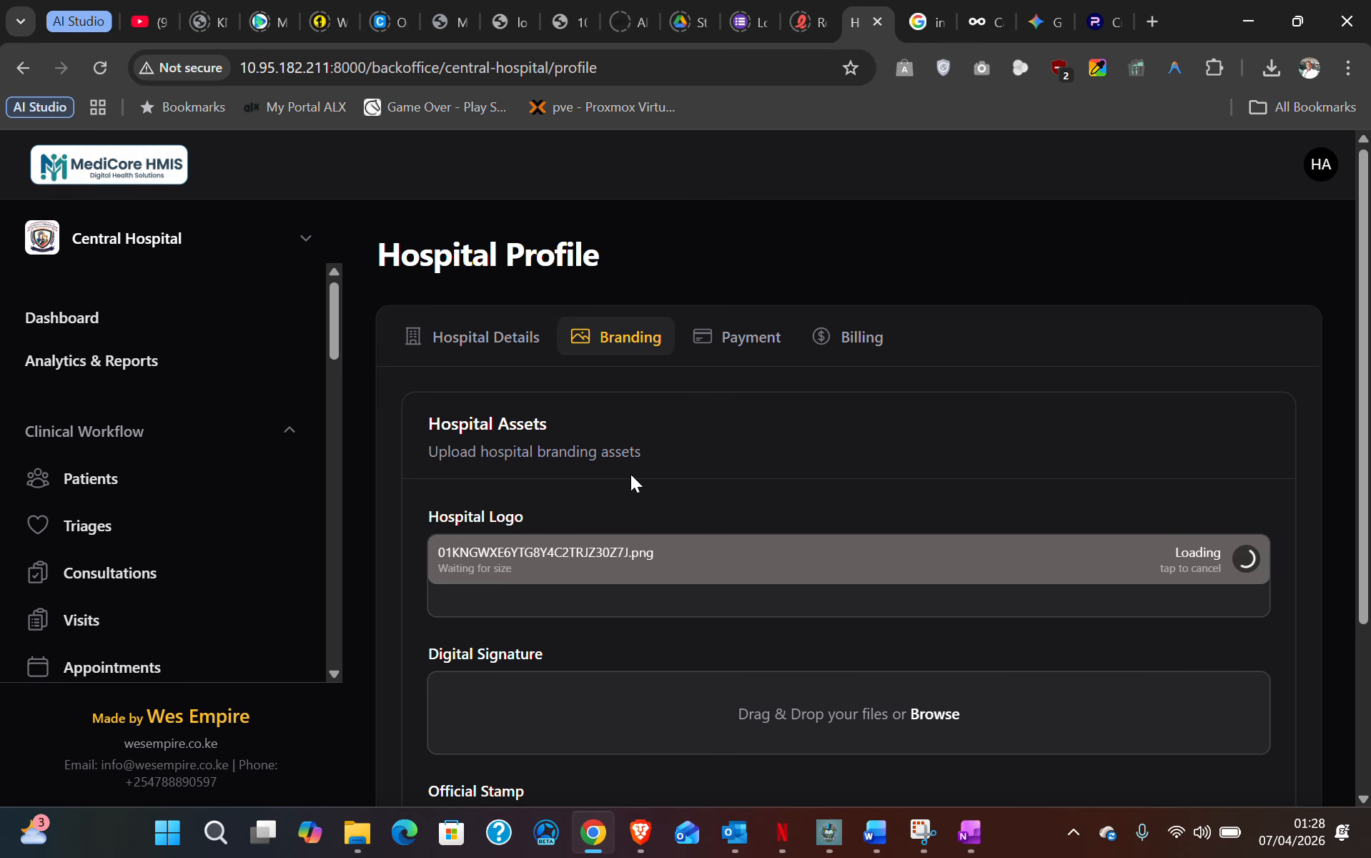
pyautogui.click(742, 341)
pyautogui.scroll(-2, 617, 528)
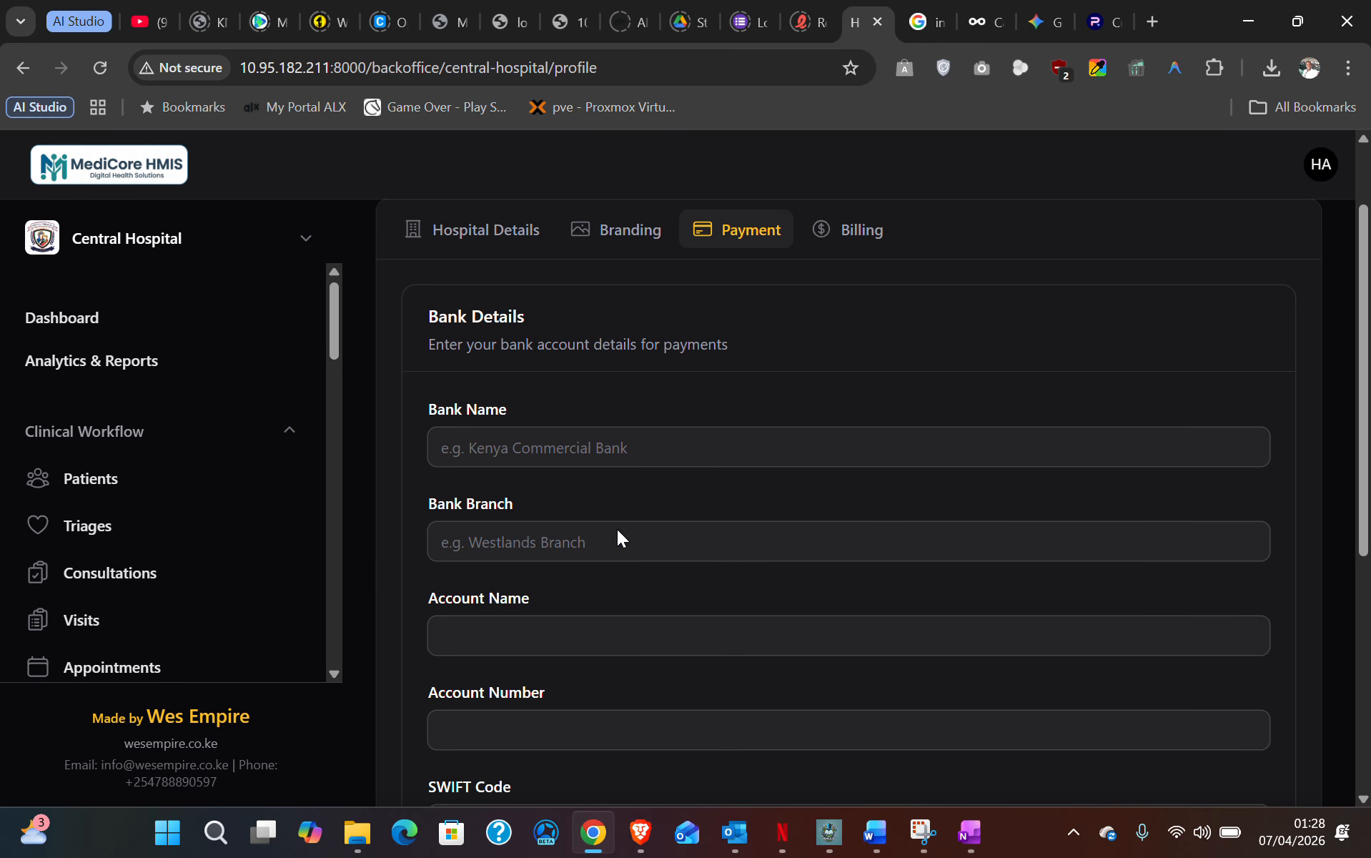
pyautogui.click(664, 447)
pyautogui.click(537, 542)
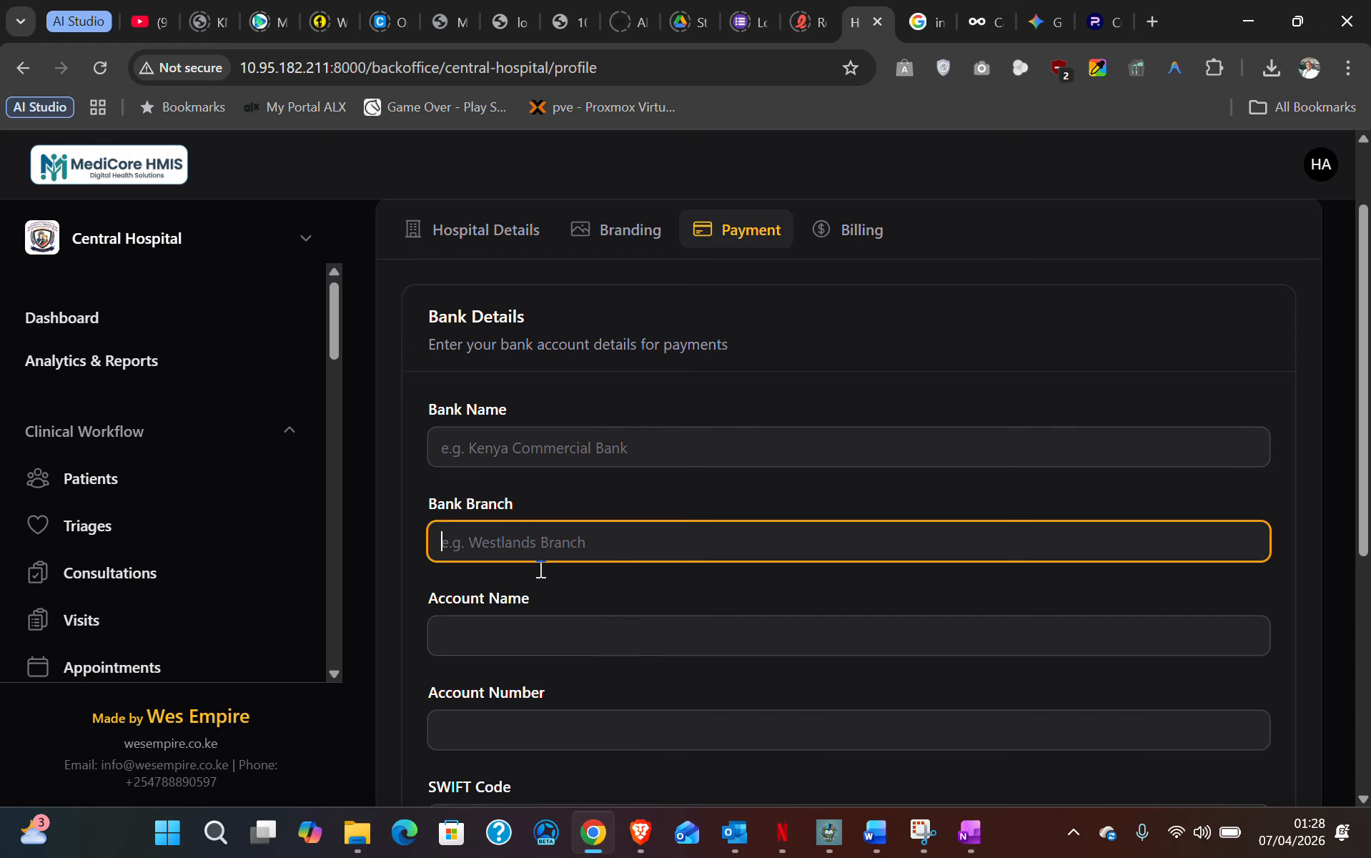
pyautogui.click(536, 635)
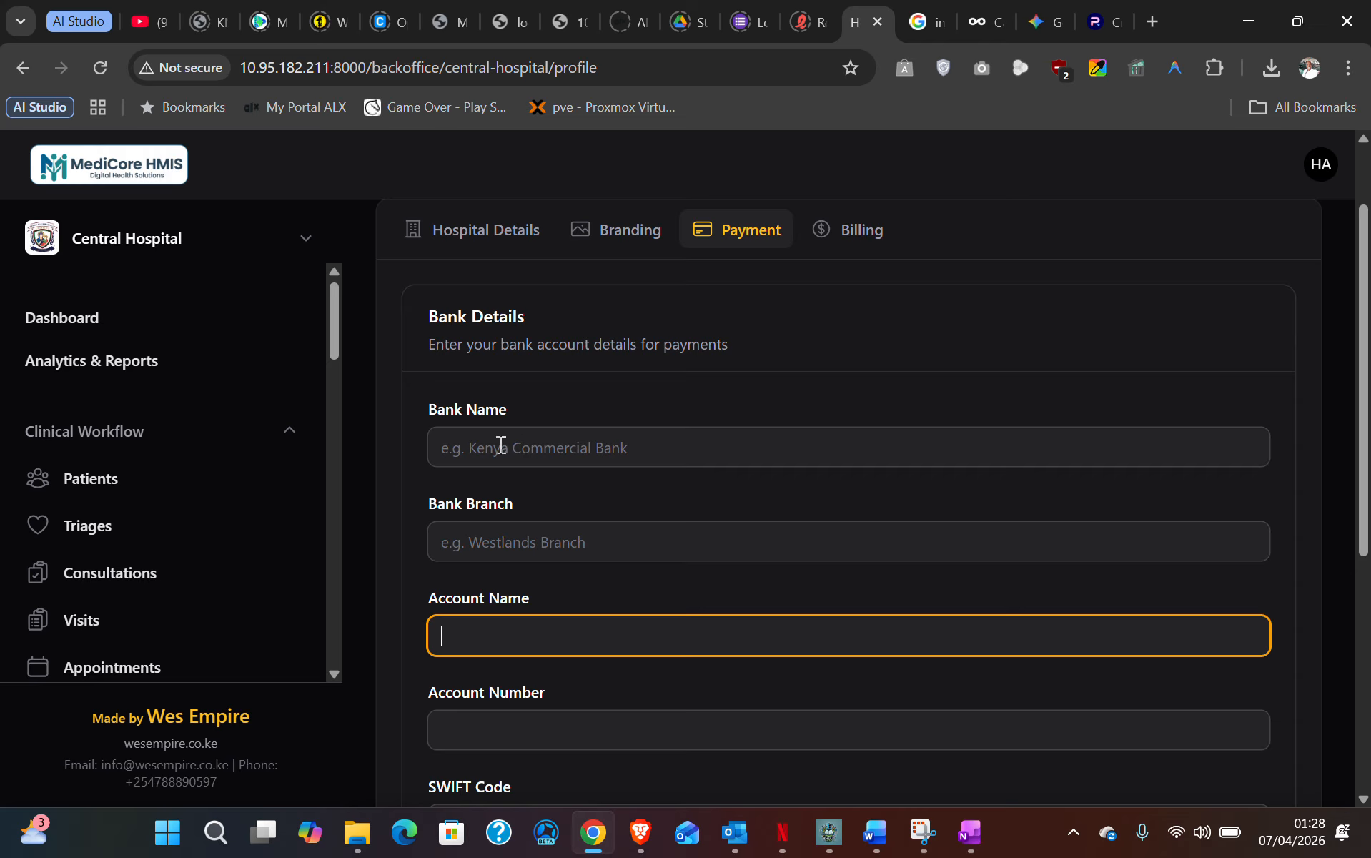
pyautogui.scroll(-2, 505, 537)
pyautogui.scroll(-2, 521, 550)
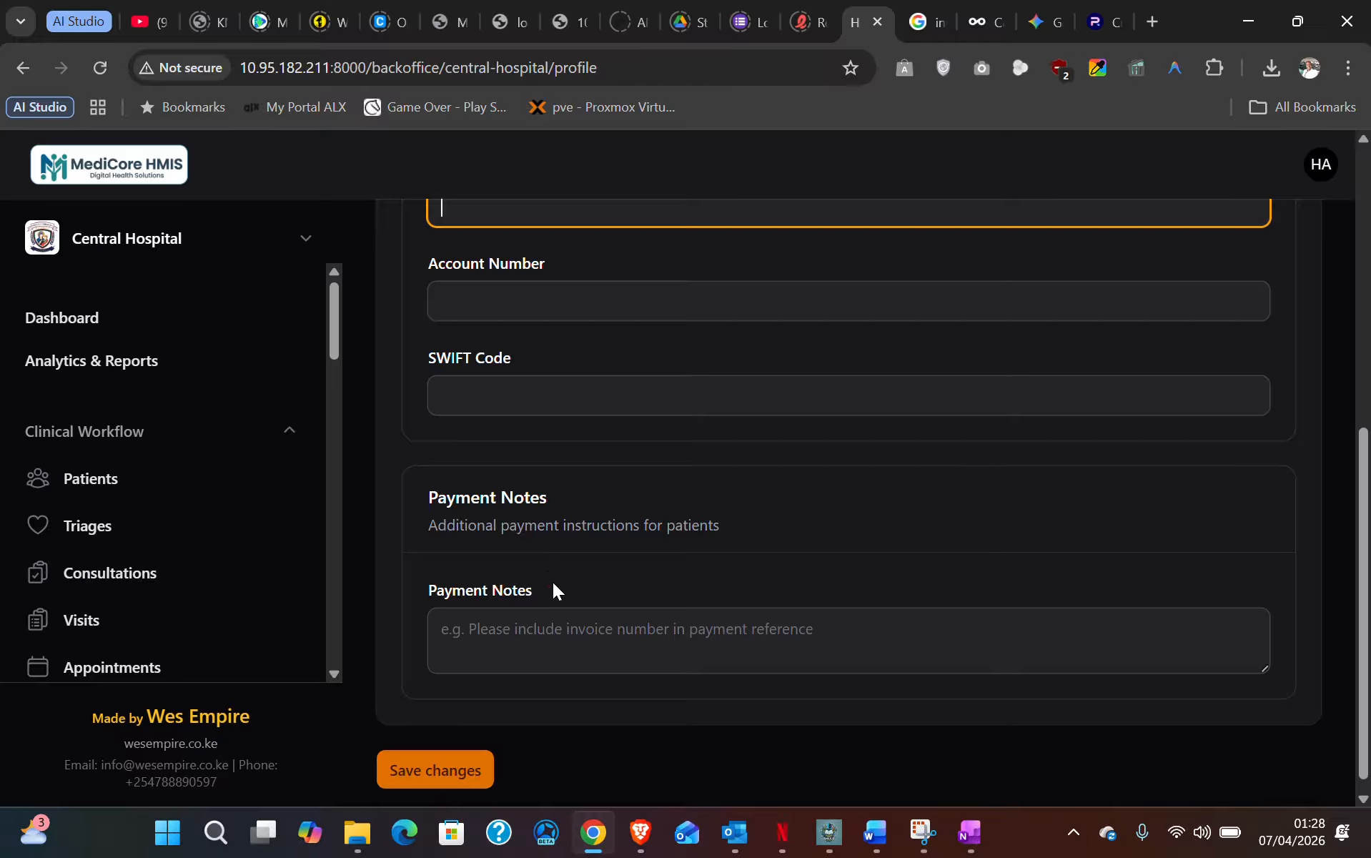
pyautogui.click(548, 644)
pyautogui.scroll(2, 607, 656)
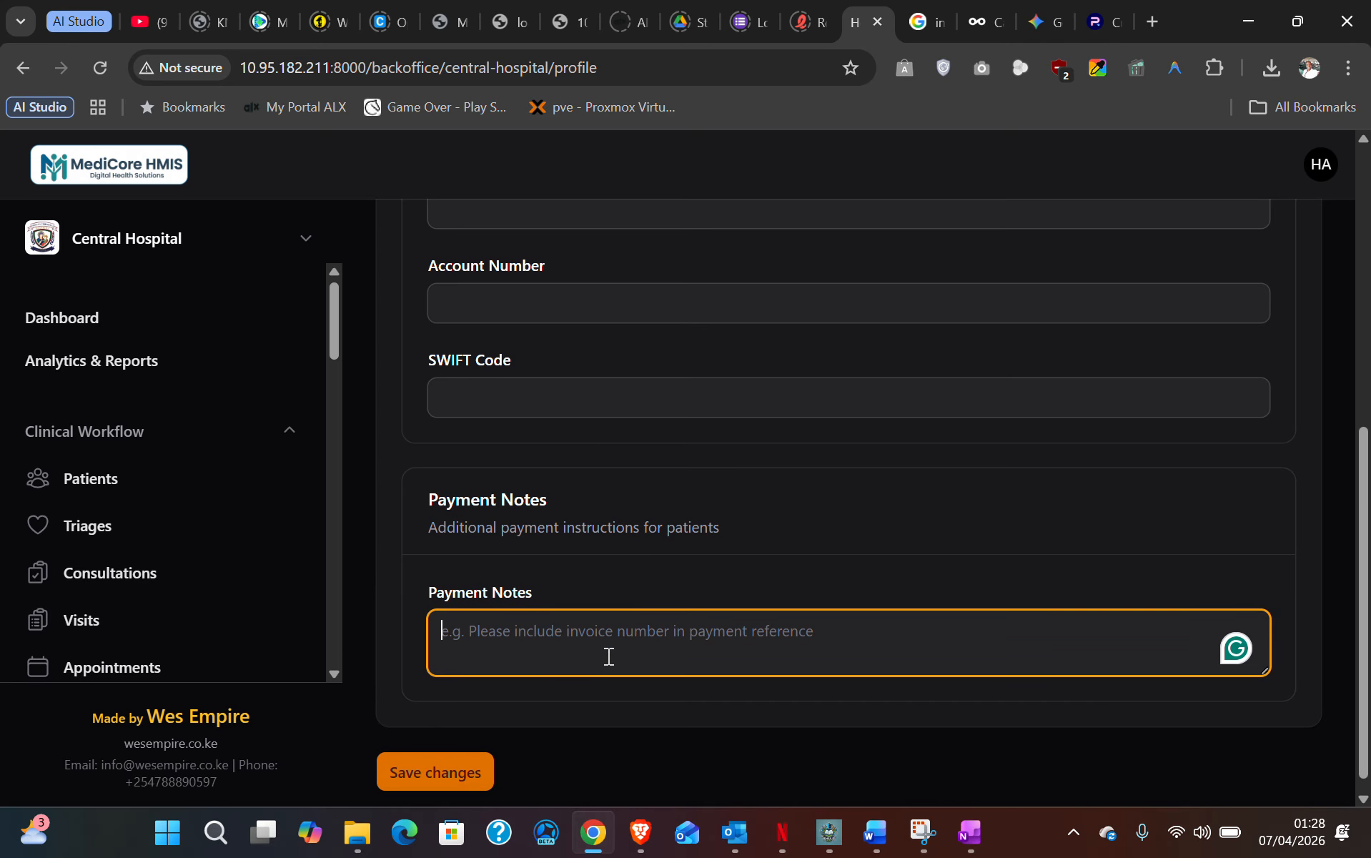
pyautogui.scroll(3, 605, 658)
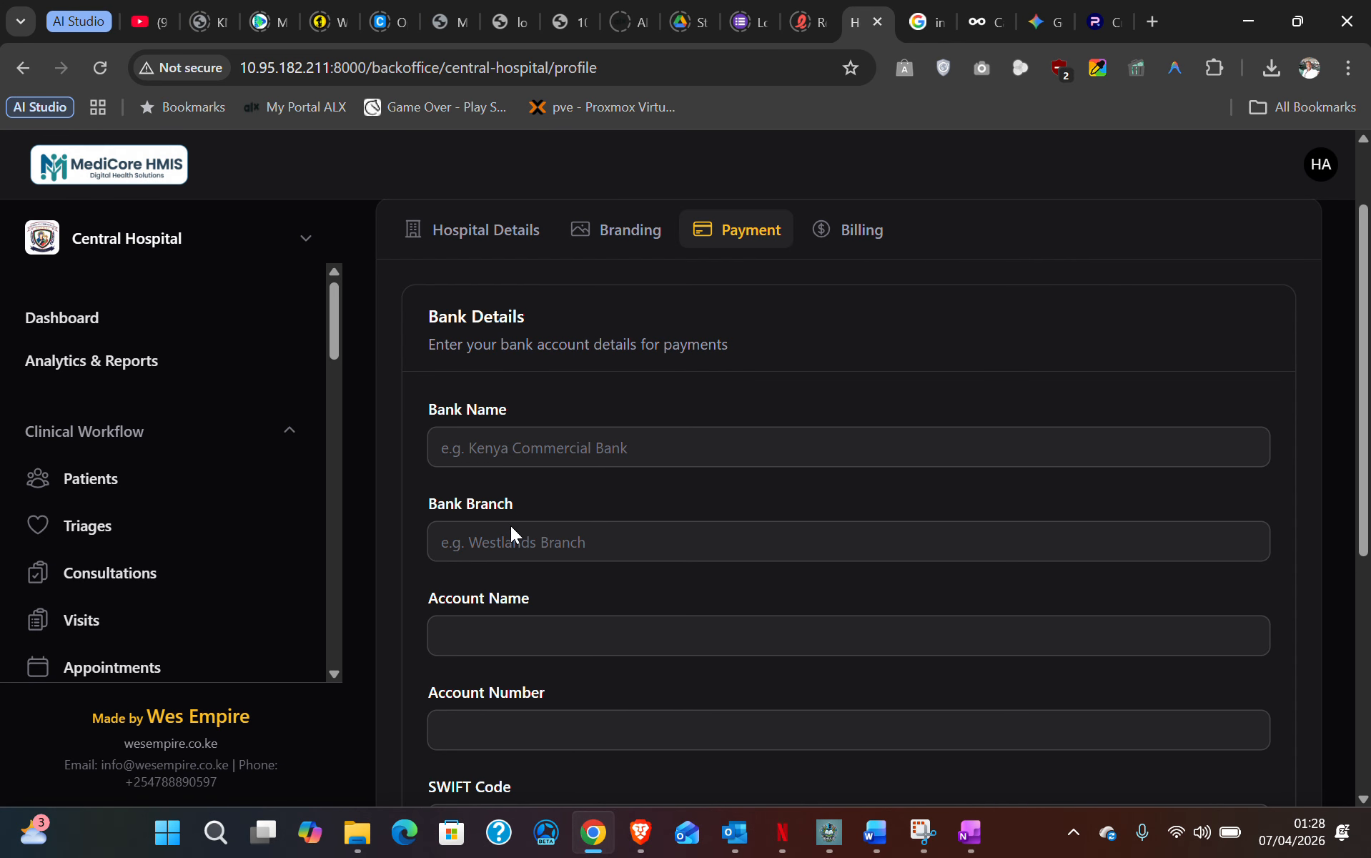
pyautogui.scroll(-3, 509, 633)
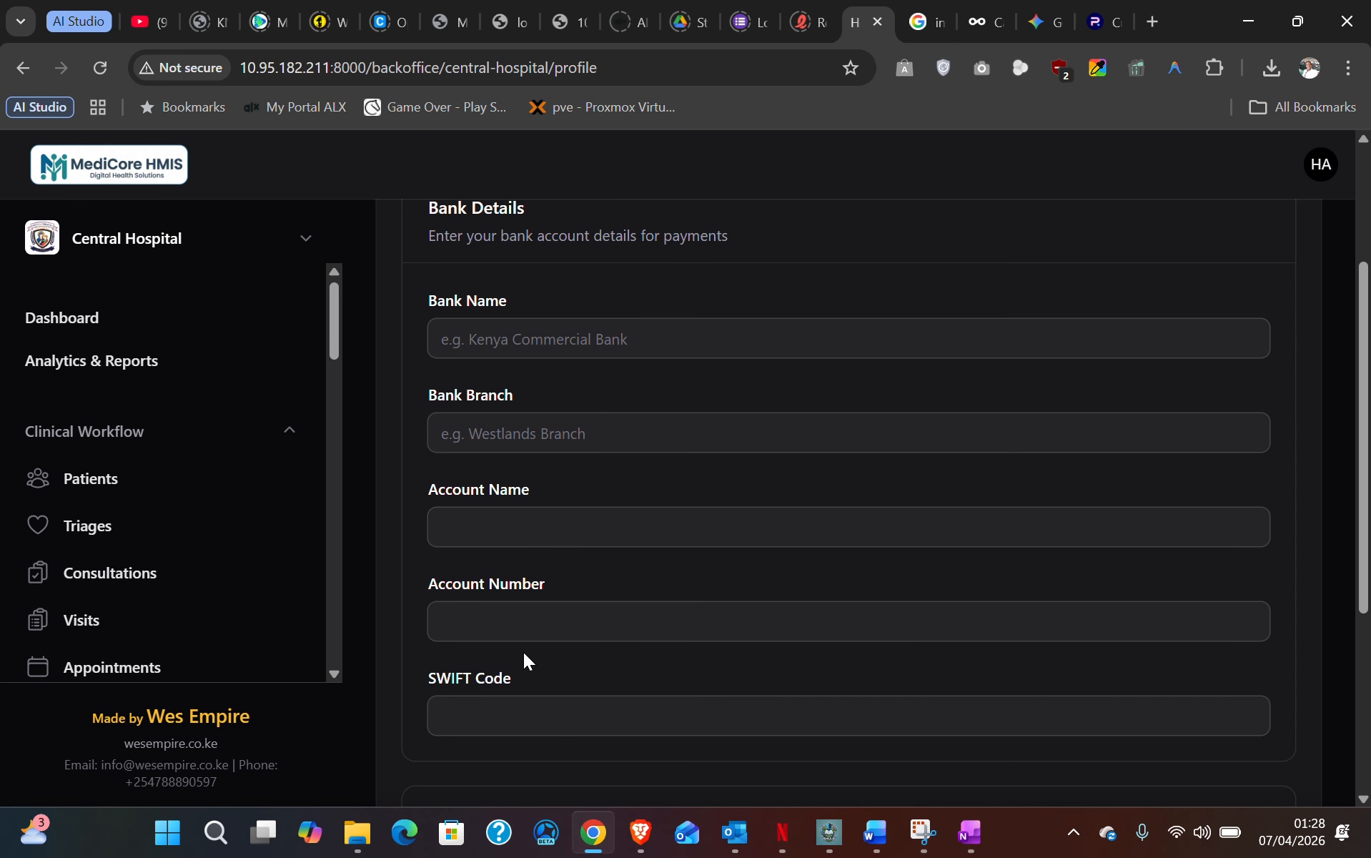
pyautogui.scroll(-2, 524, 652)
pyautogui.click(520, 704)
# - Paste the three Mpesa Paybill lines, including the business account number and account 'Dispensary', into Payment Notes
pyautogui.scroll(-2, 564, 544)
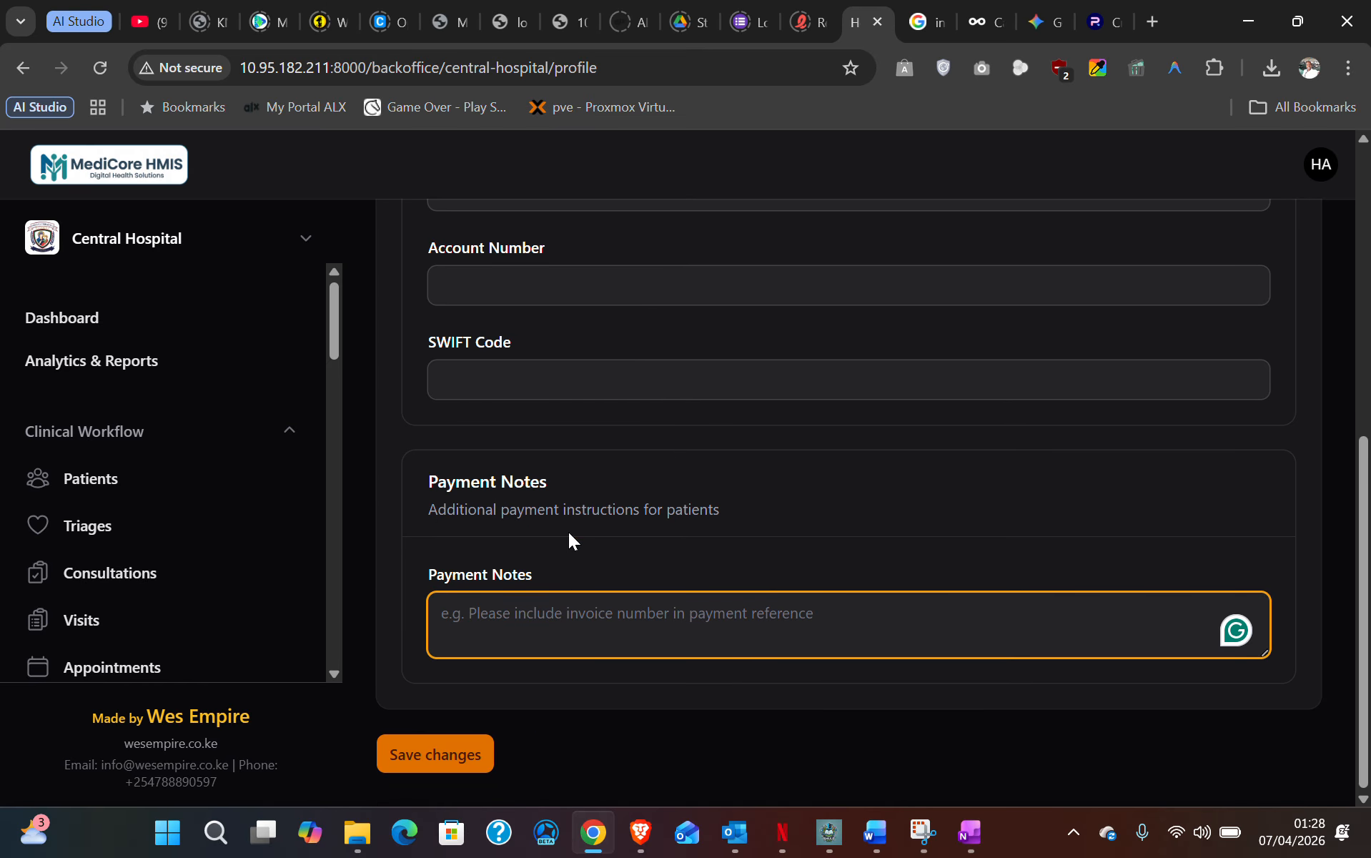
pyautogui.click(970, 831)
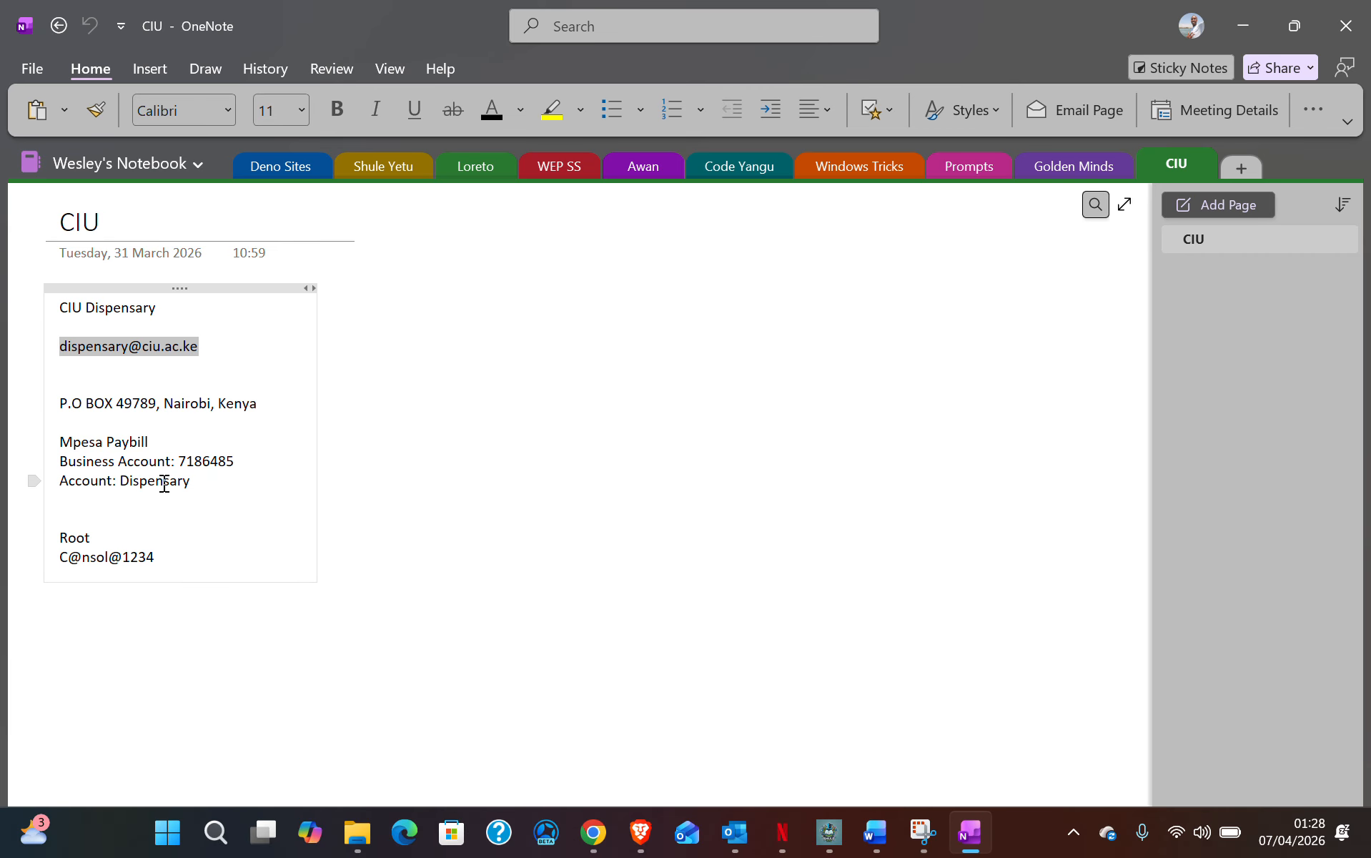
pyautogui.moveTo(223, 485); pyautogui.dragTo(57, 452)
pyautogui.hotkey('ctrl', 'c')
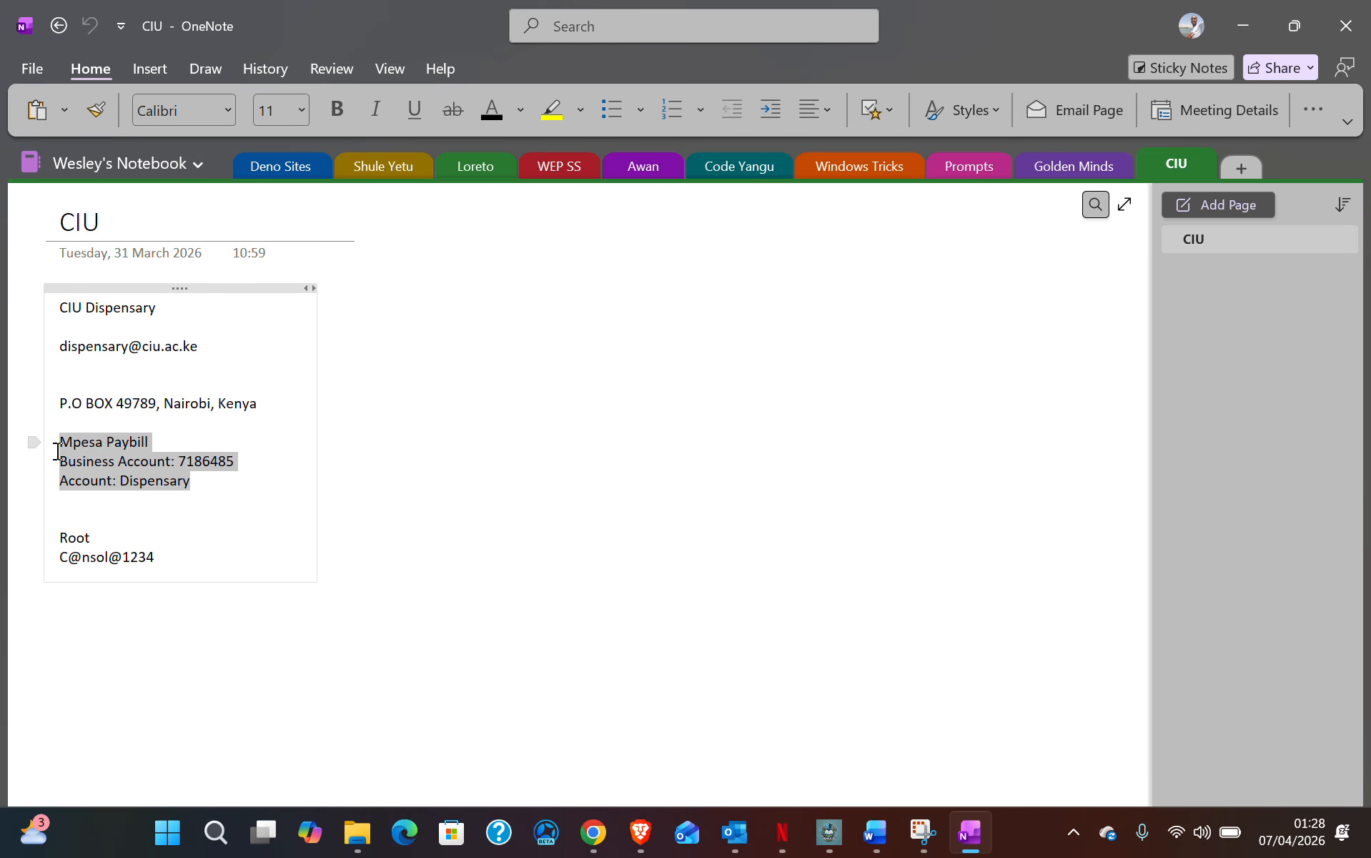
pyautogui.click(1232, 20)
pyautogui.click(518, 642)
pyautogui.hotkey('ctrl', 'v')
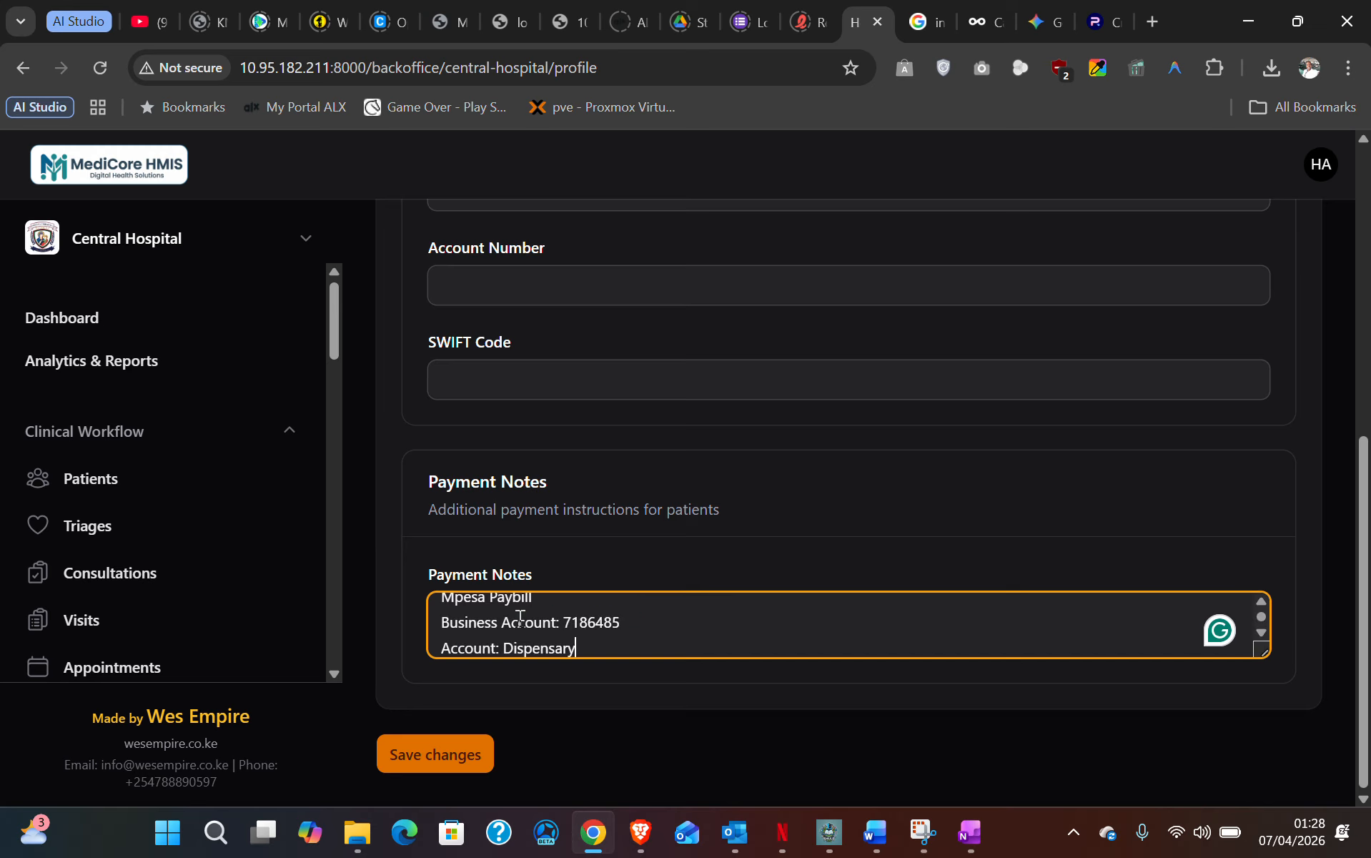
# - Review the pasted Payment Notes, then view Billing: KES currency, fees 1500 and 1000
pyautogui.scroll(1, 568, 609)
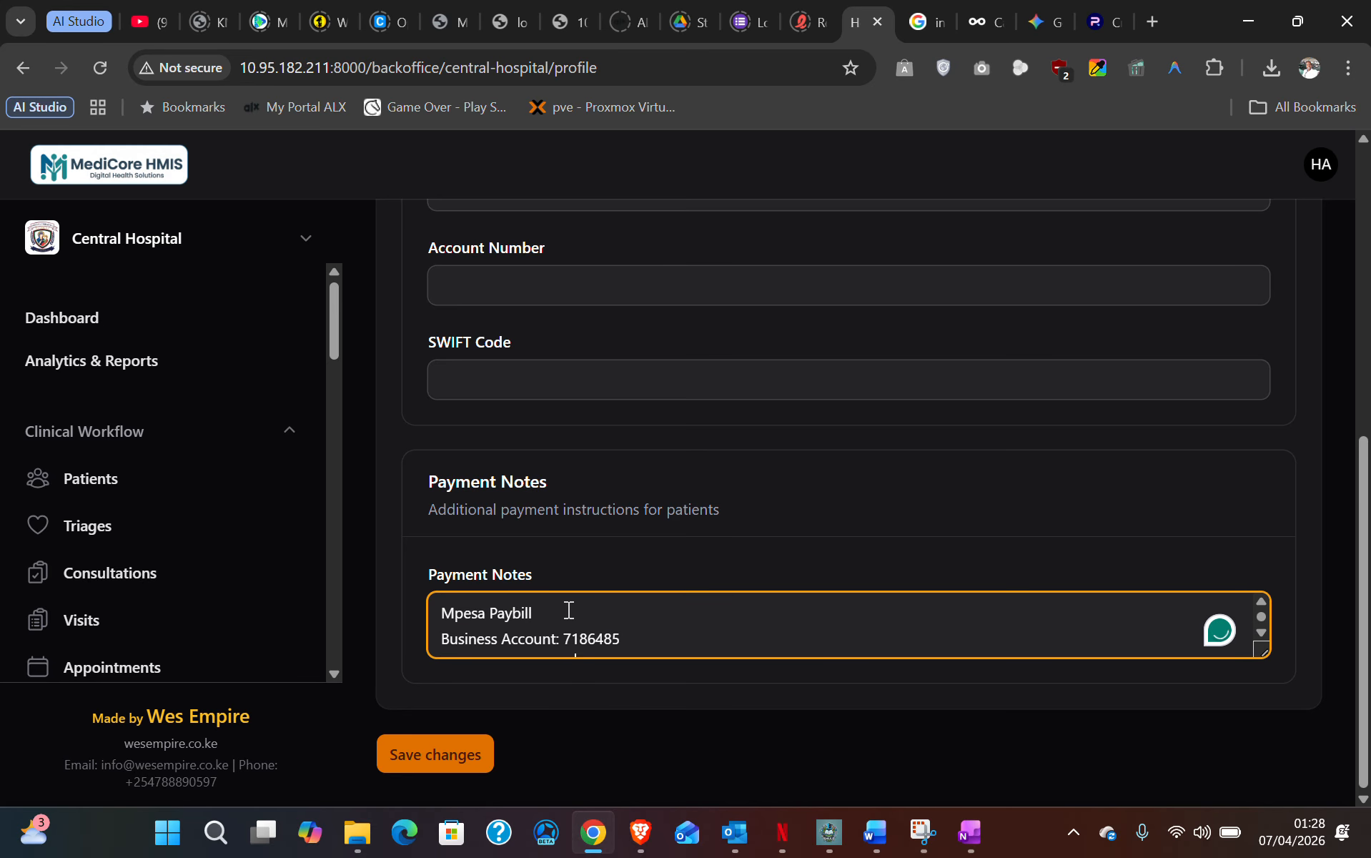
pyautogui.scroll(-1, 568, 608)
pyautogui.scroll(1, 568, 609)
pyautogui.scroll(6, 548, 516)
pyautogui.scroll(-6, 548, 516)
pyautogui.scroll(6, 563, 580)
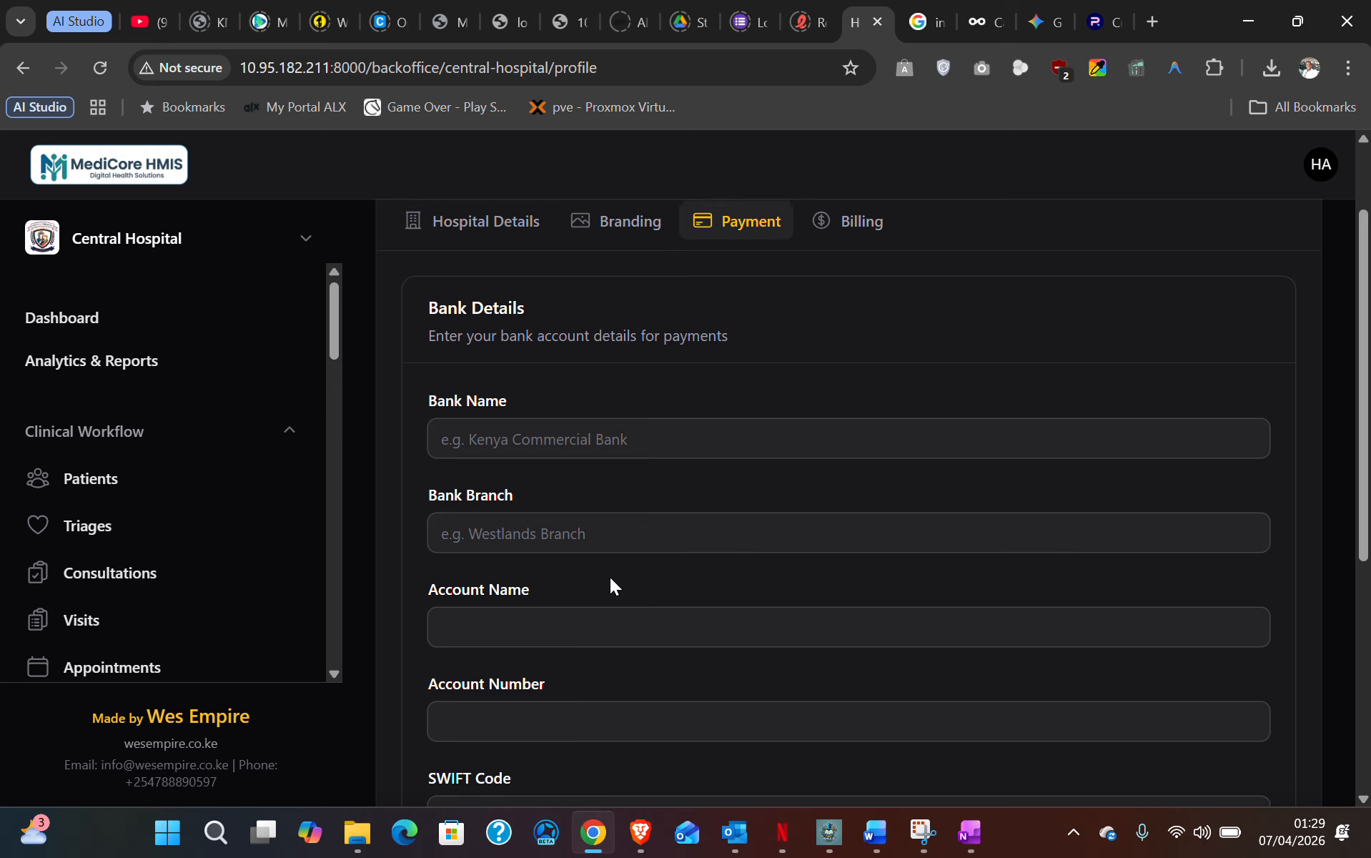
pyautogui.scroll(2, 610, 578)
pyautogui.click(866, 340)
# - Change the initial consultation fee from 1500 to 200 and the follow-up fee from 1000 to 199
pyautogui.scroll(-3, 727, 356)
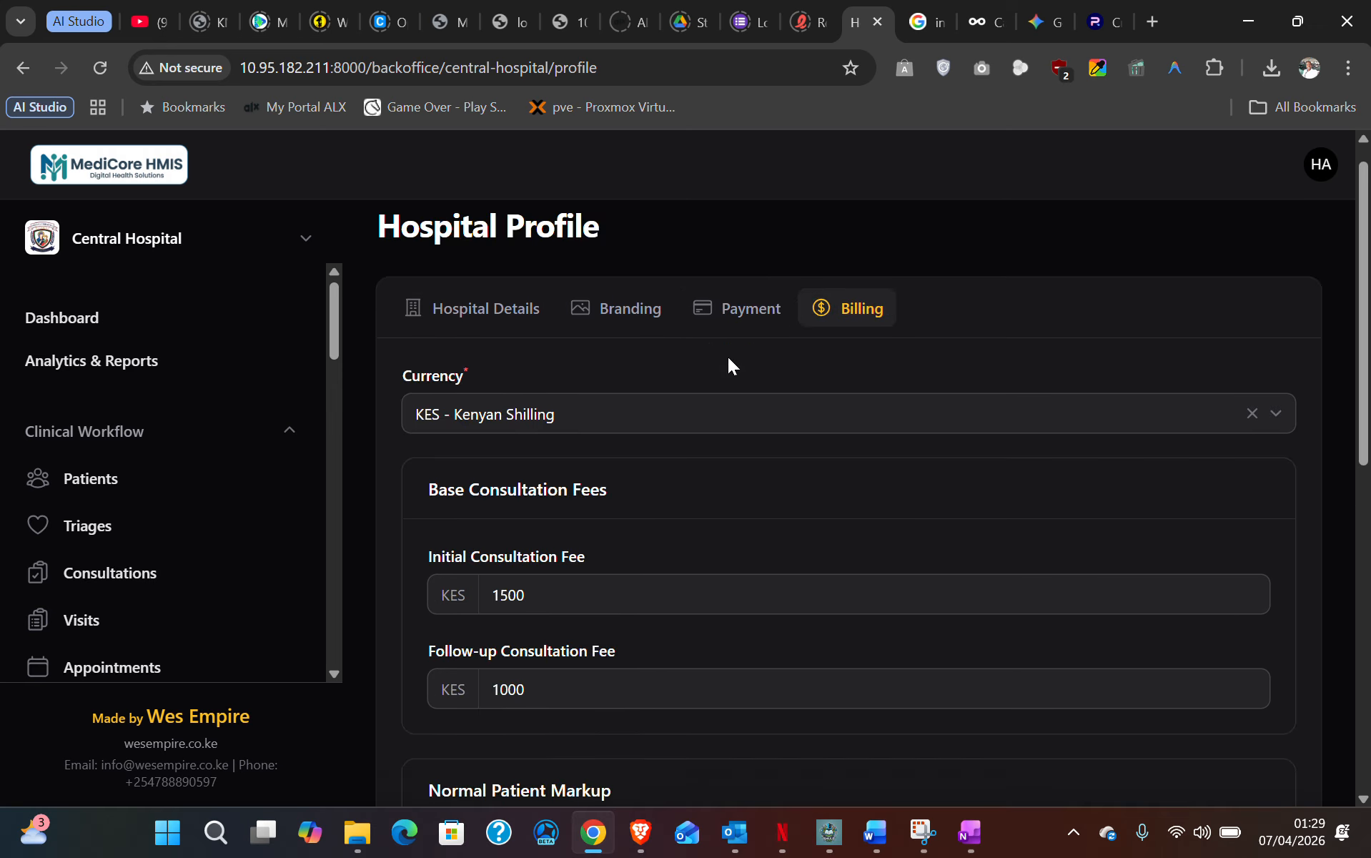
pyautogui.scroll(1, 505, 341)
pyautogui.scroll(1, 505, 341)
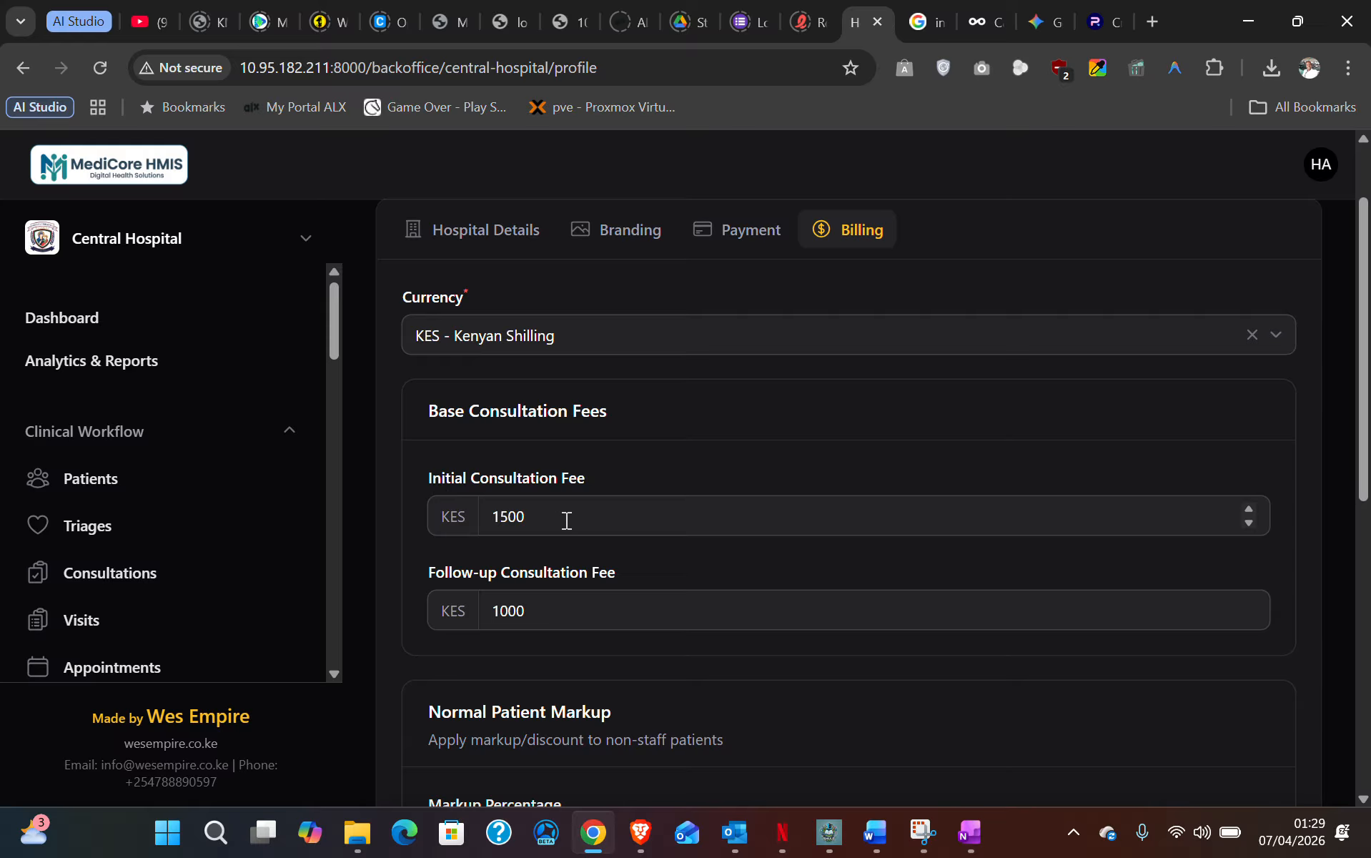
pyautogui.moveTo(563, 521); pyautogui.dragTo(432, 514)
pyautogui.write('200')
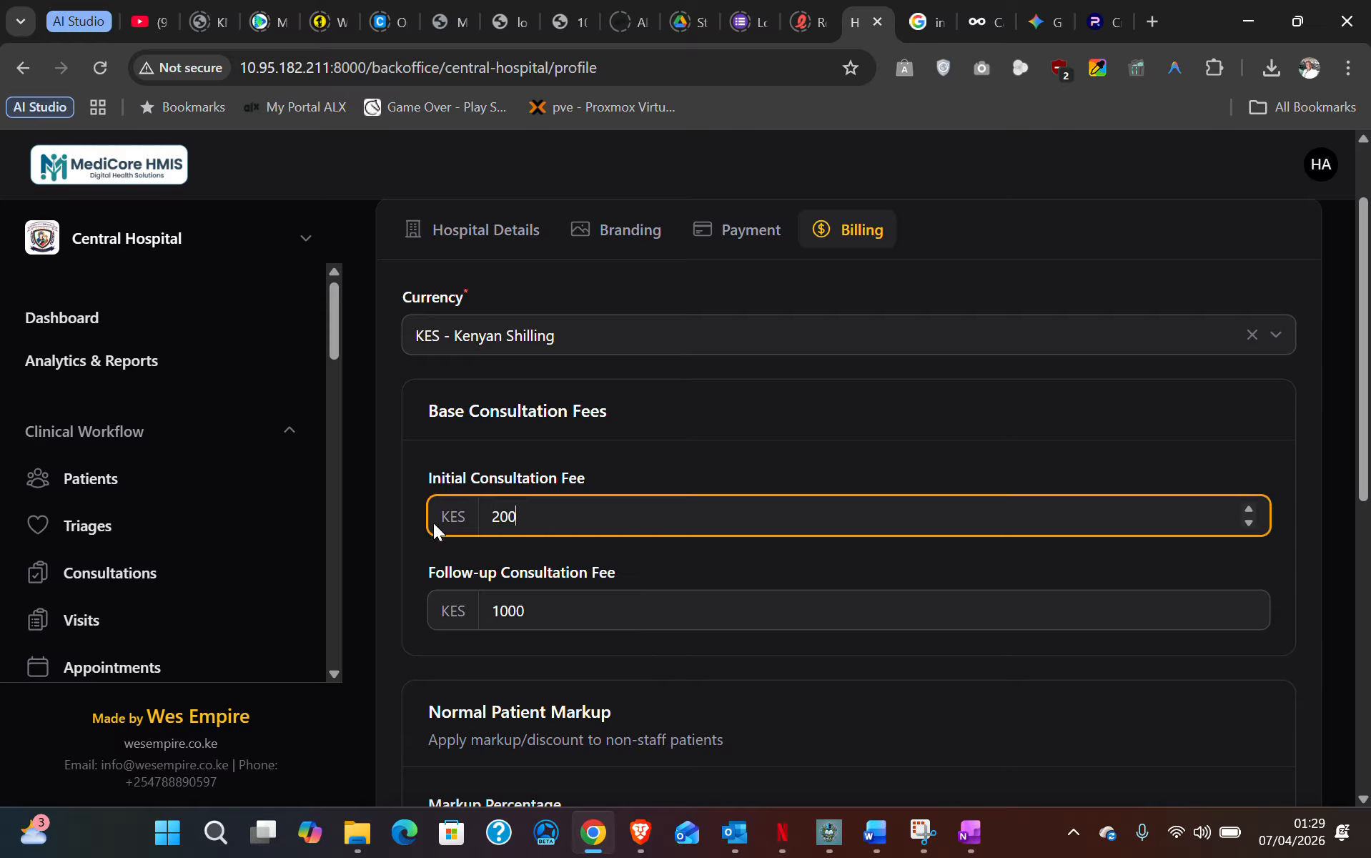
pyautogui.moveTo(576, 609); pyautogui.dragTo(449, 594)
pyautogui.write('200')
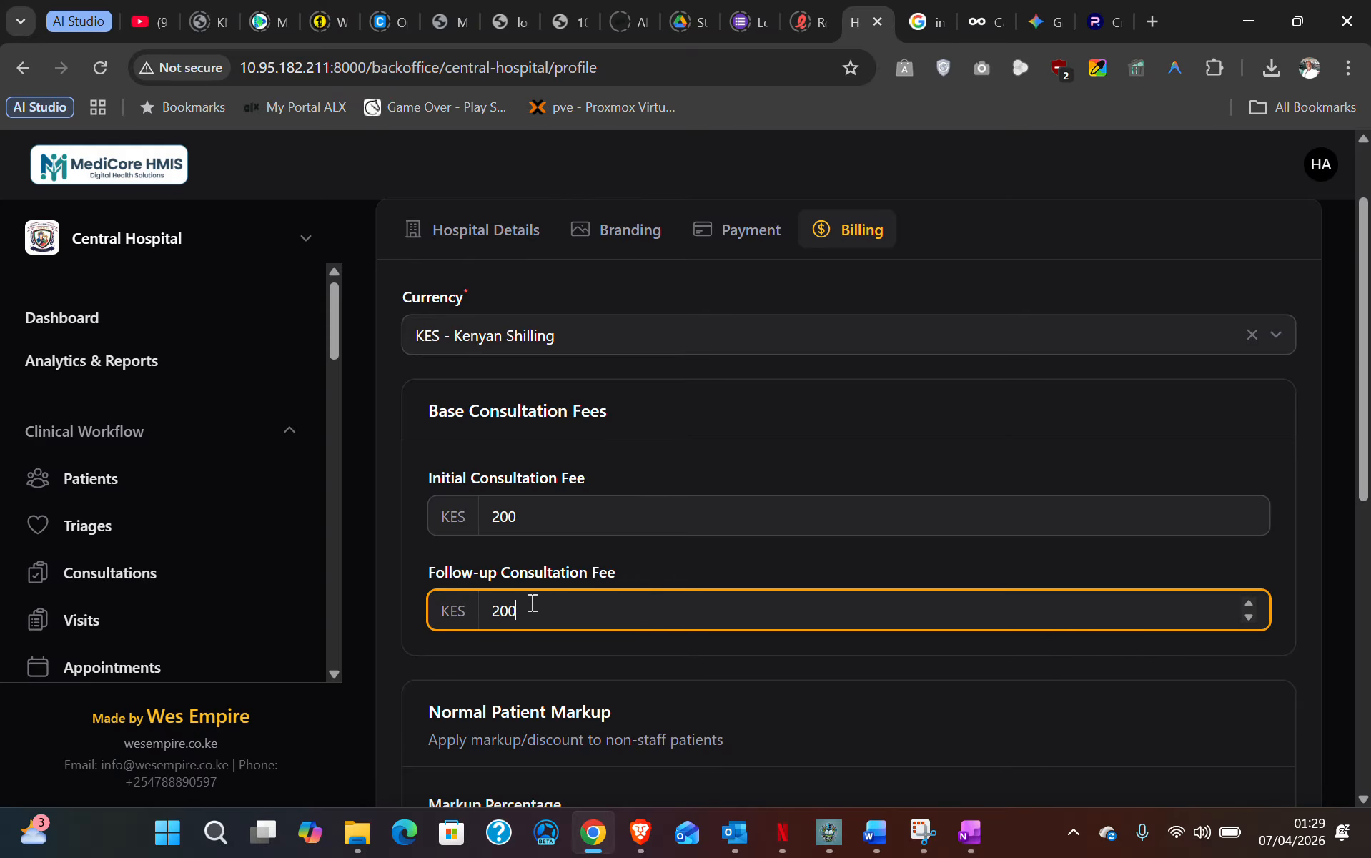
pyautogui.scroll(-2, 532, 603)
pyautogui.click(500, 597)
pyautogui.scroll(-1, 502, 597)
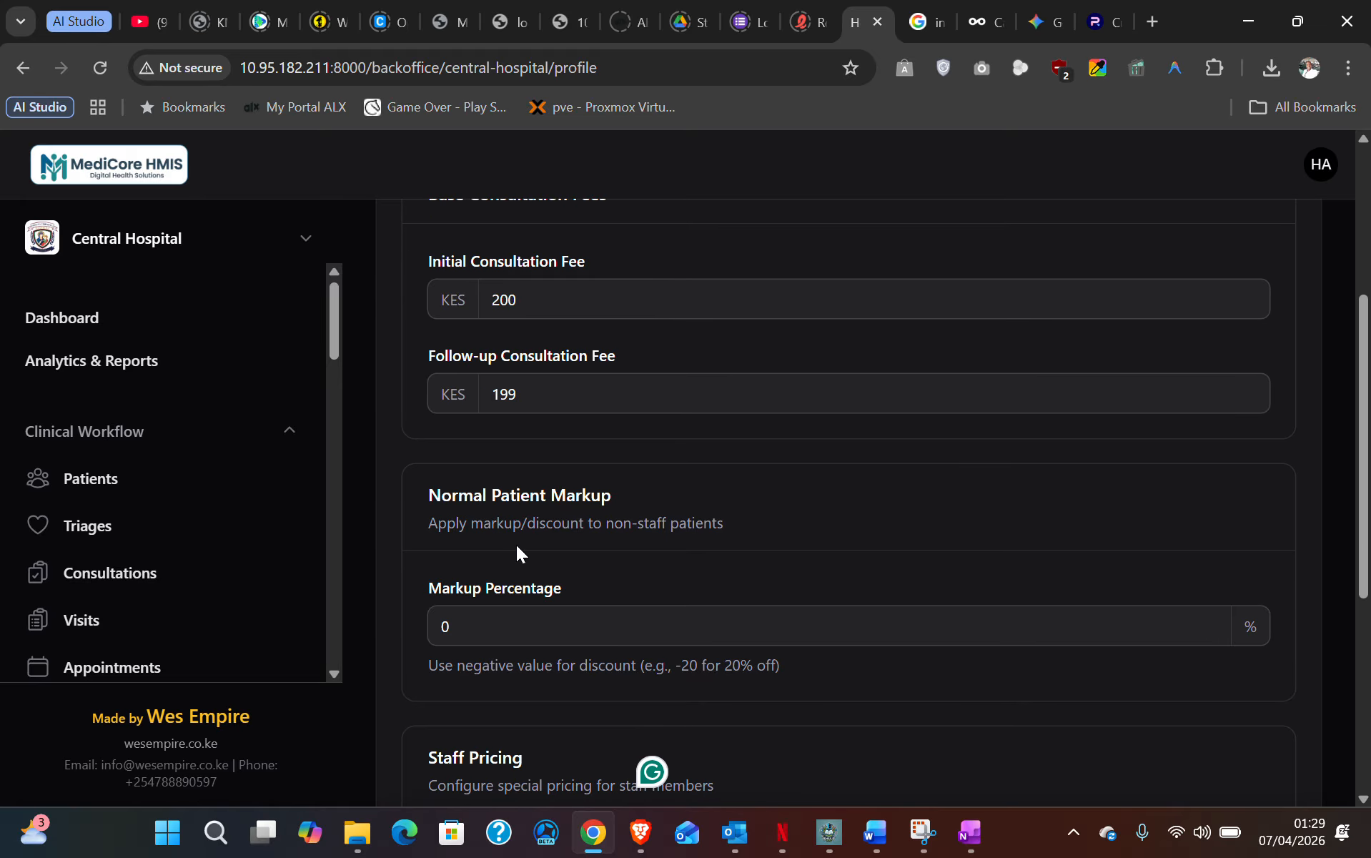
pyautogui.scroll(-2, 516, 545)
pyautogui.scroll(1, 518, 545)
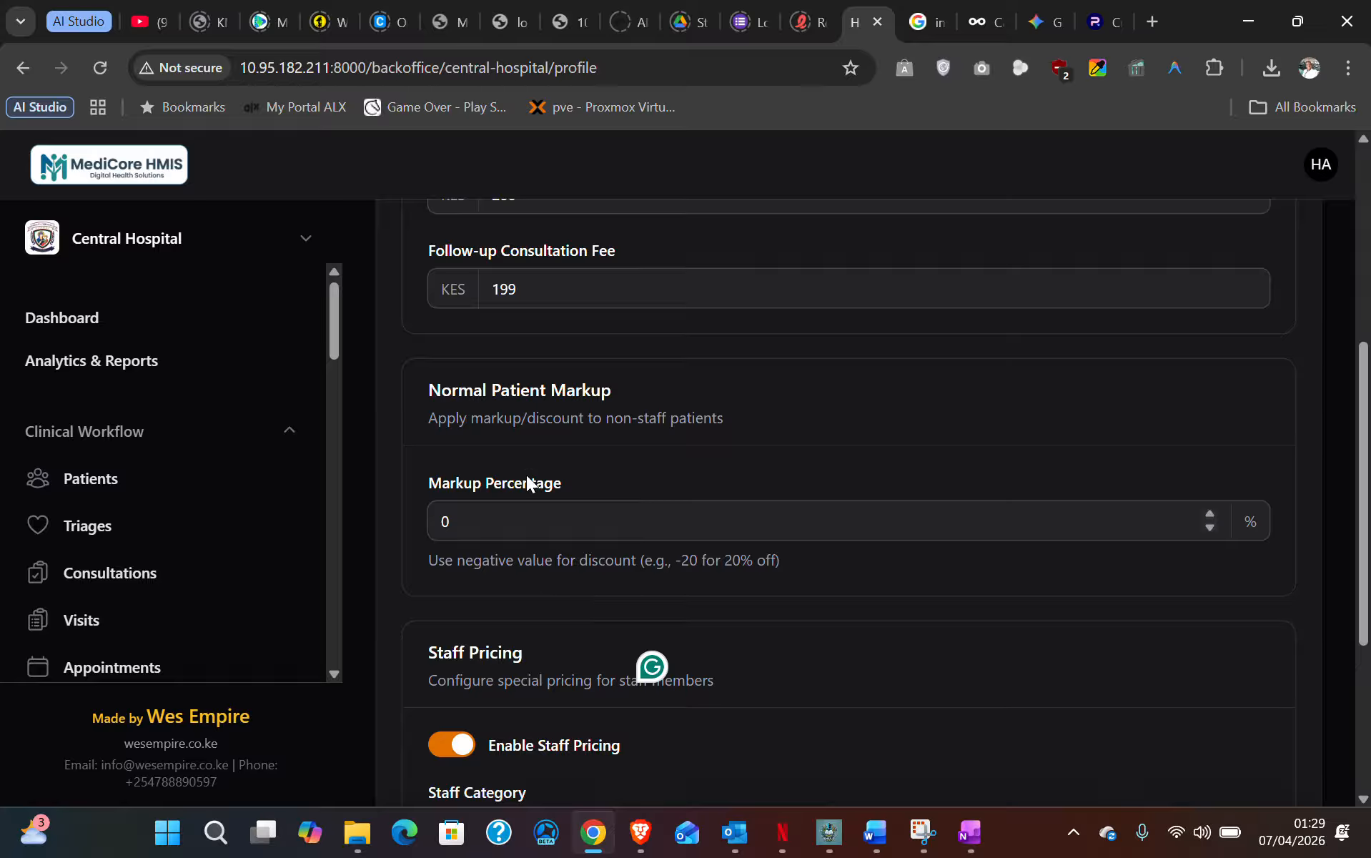
# - Change the Normal Patient Markup percentage from 0 to 20
pyautogui.moveTo(422, 399); pyautogui.dragTo(690, 419)
pyautogui.moveTo(431, 654); pyautogui.dragTo(581, 683)
pyautogui.click(516, 393)
pyautogui.moveTo(468, 525); pyautogui.dragTo(427, 524)
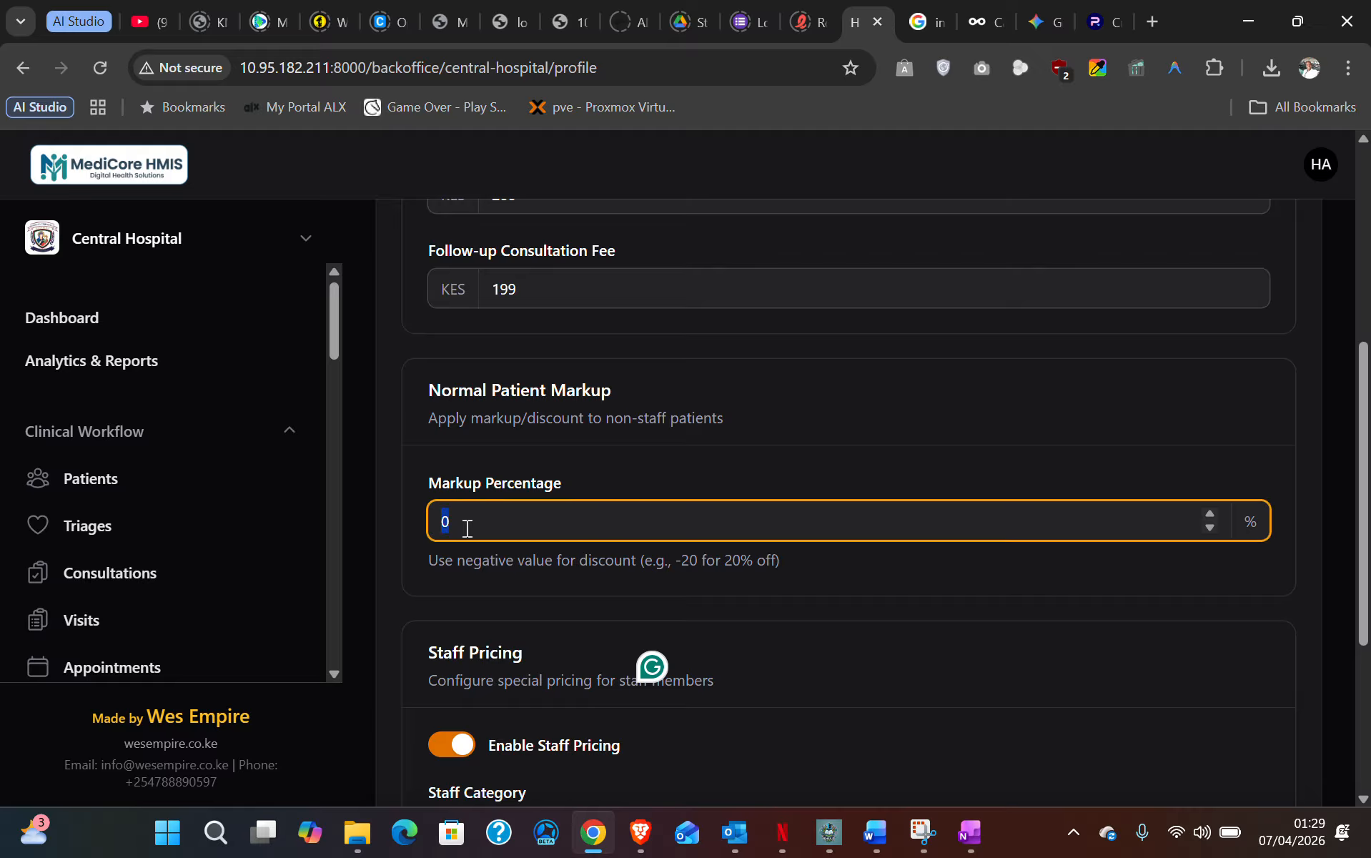
pyautogui.write('20')
pyautogui.scroll(-2, 490, 444)
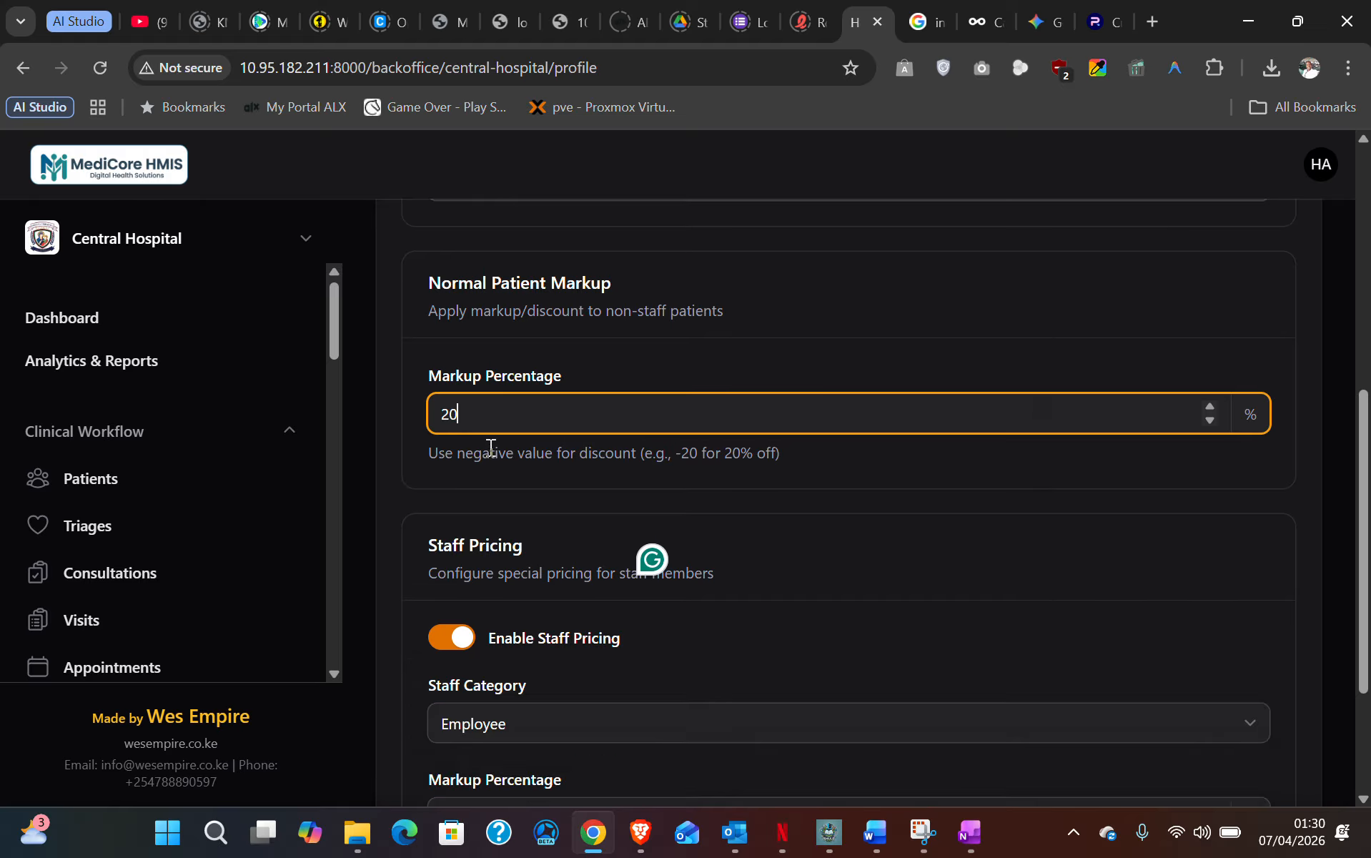
pyautogui.scroll(-3, 498, 606)
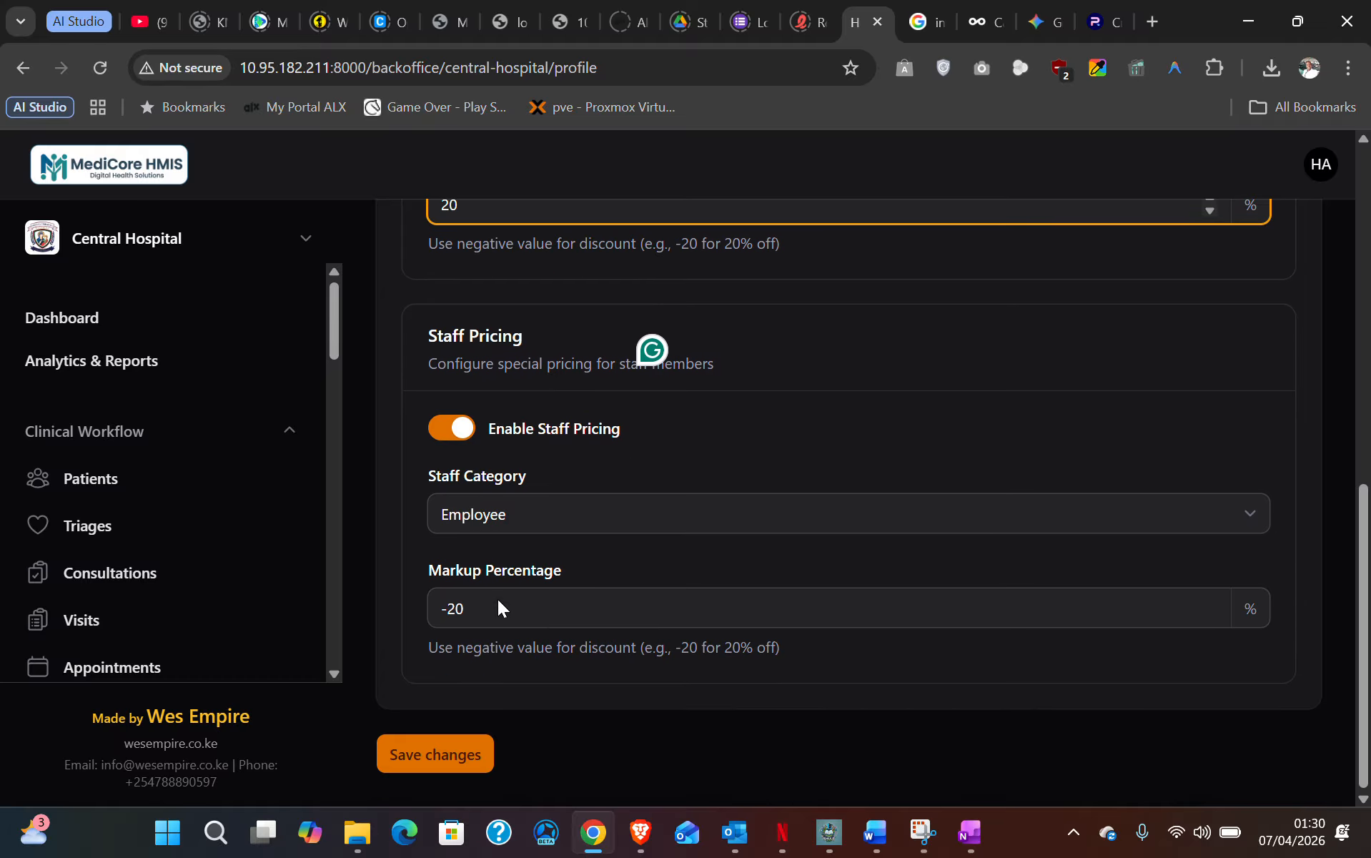
# - Keep Employee as the staff category and change its markup from -20% to 11%
pyautogui.click(506, 514)
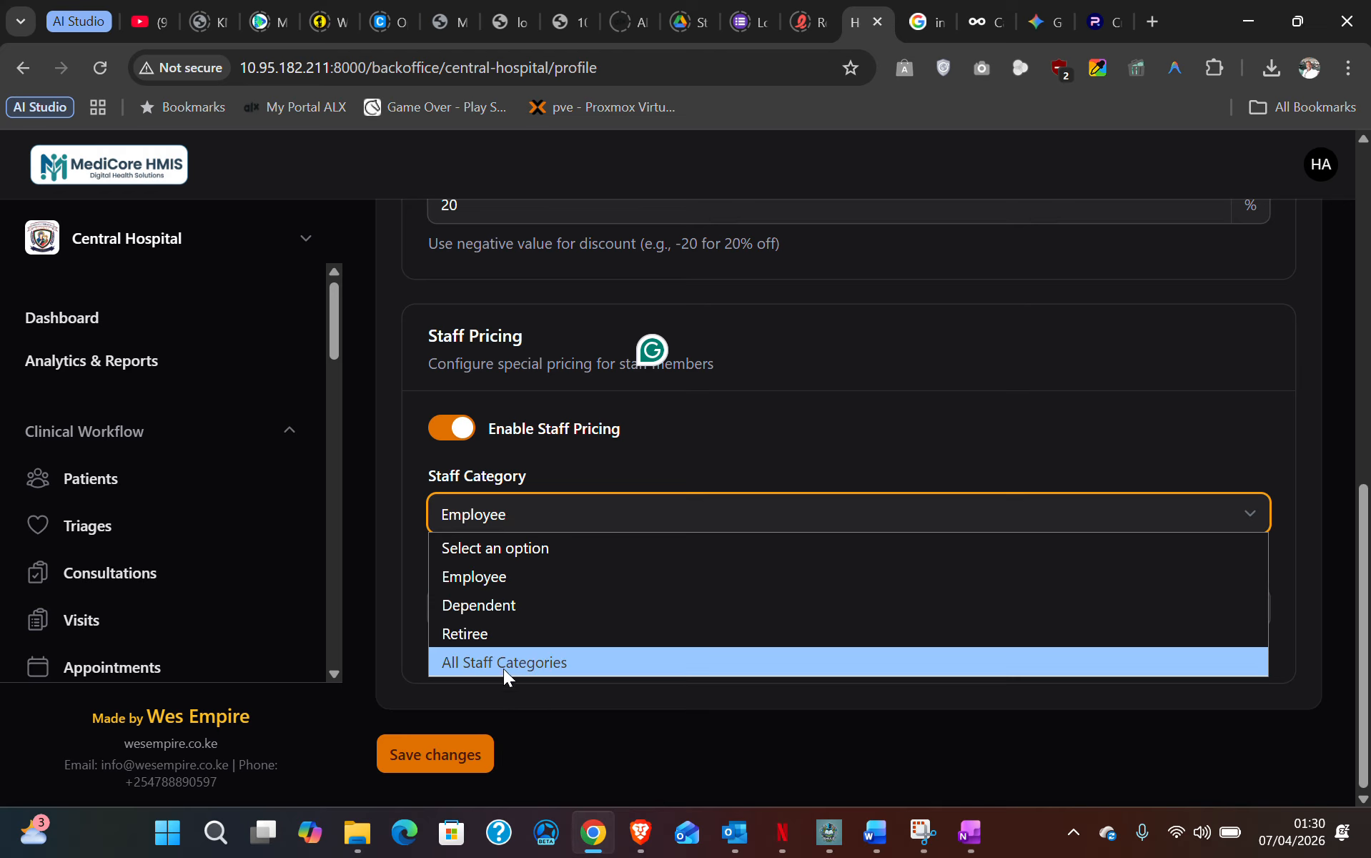
pyautogui.click(503, 513)
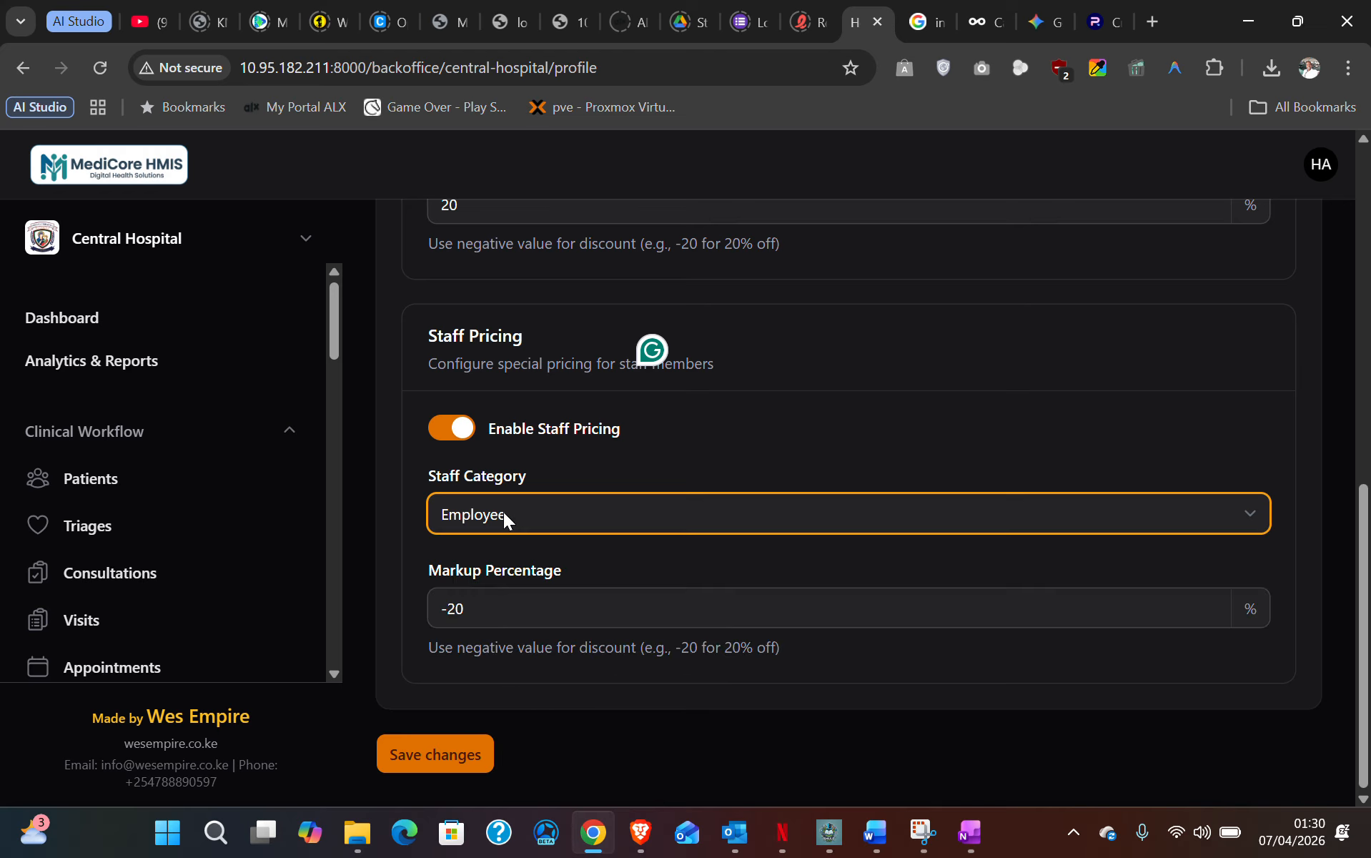
pyautogui.click(492, 613)
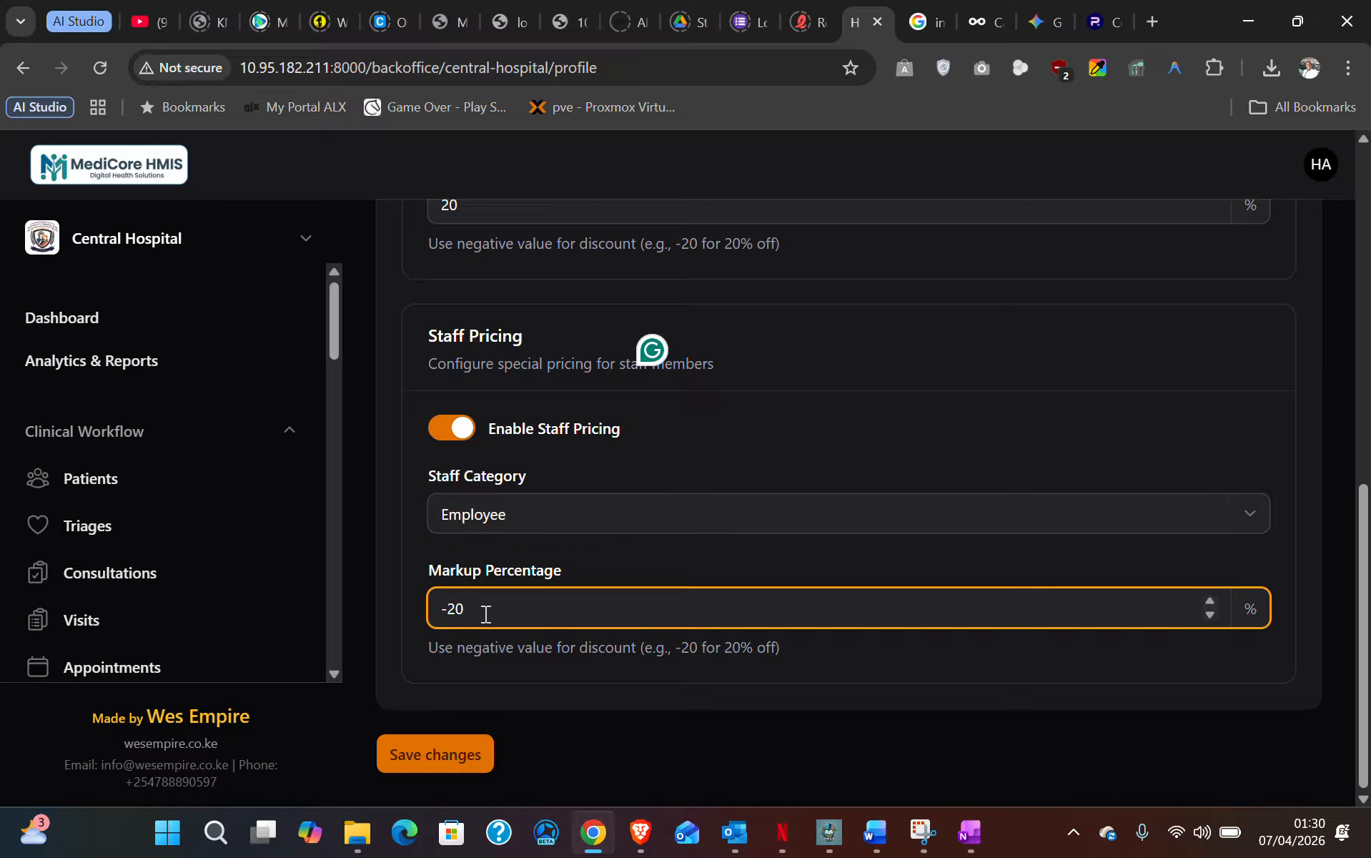
pyautogui.moveTo(483, 612); pyautogui.dragTo(433, 607)
pyautogui.write('-19')
pyautogui.scroll(1, 476, 615)
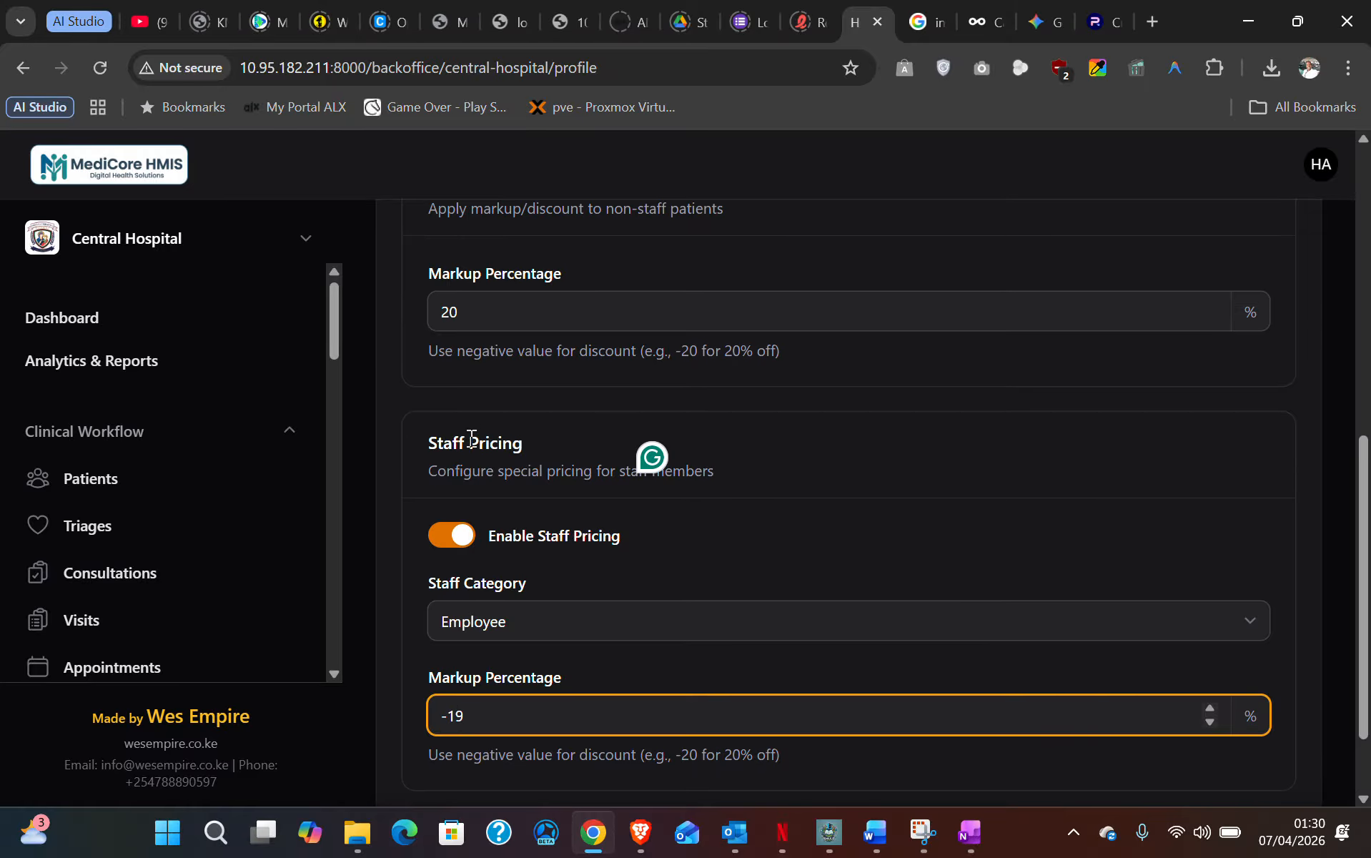
pyautogui.moveTo(478, 717); pyautogui.dragTo(415, 717)
pyautogui.write('10')
# - Save the billing settings, keeping fees of KES 200 and 199
pyautogui.scroll(-2, 493, 737)
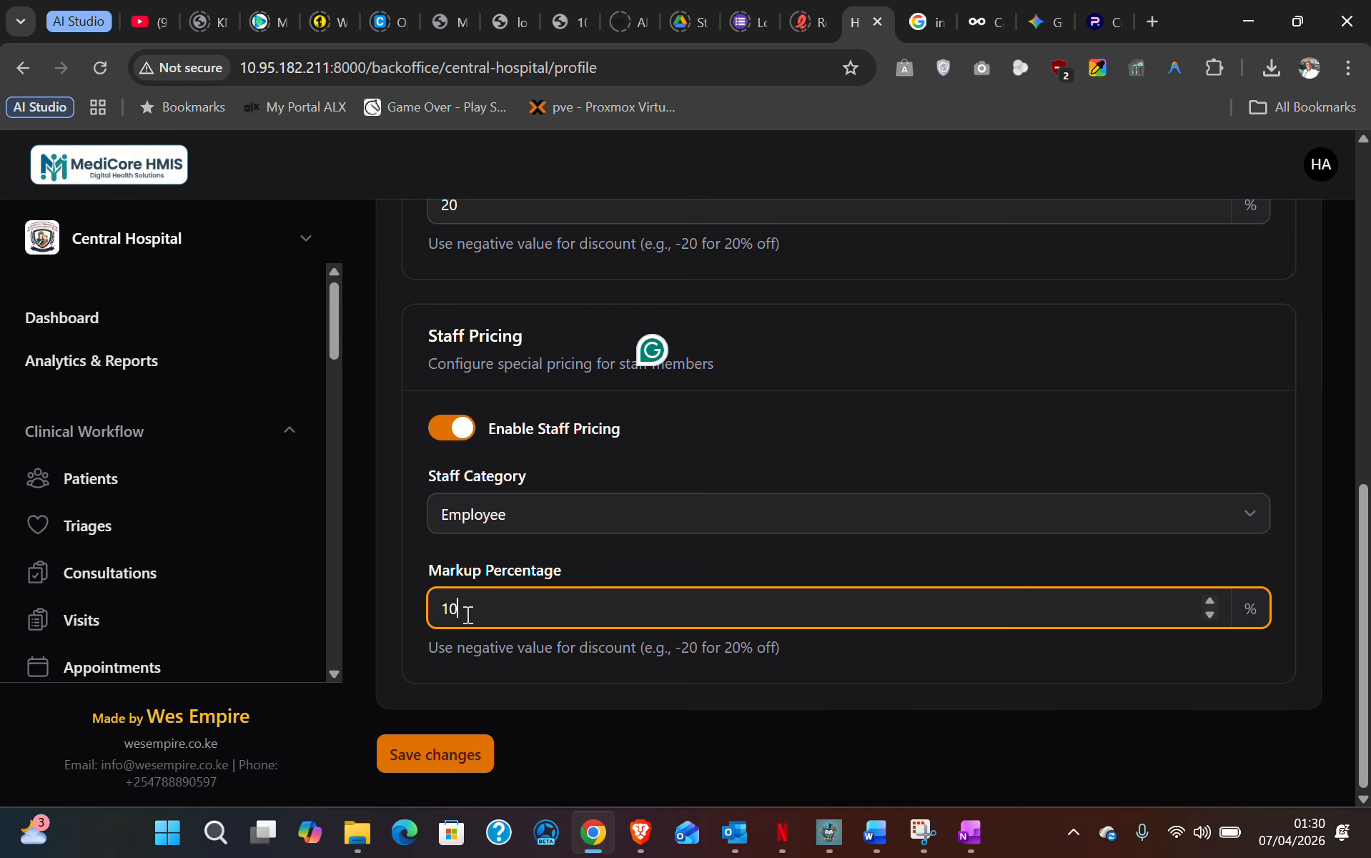
pyautogui.scroll(1, 468, 603)
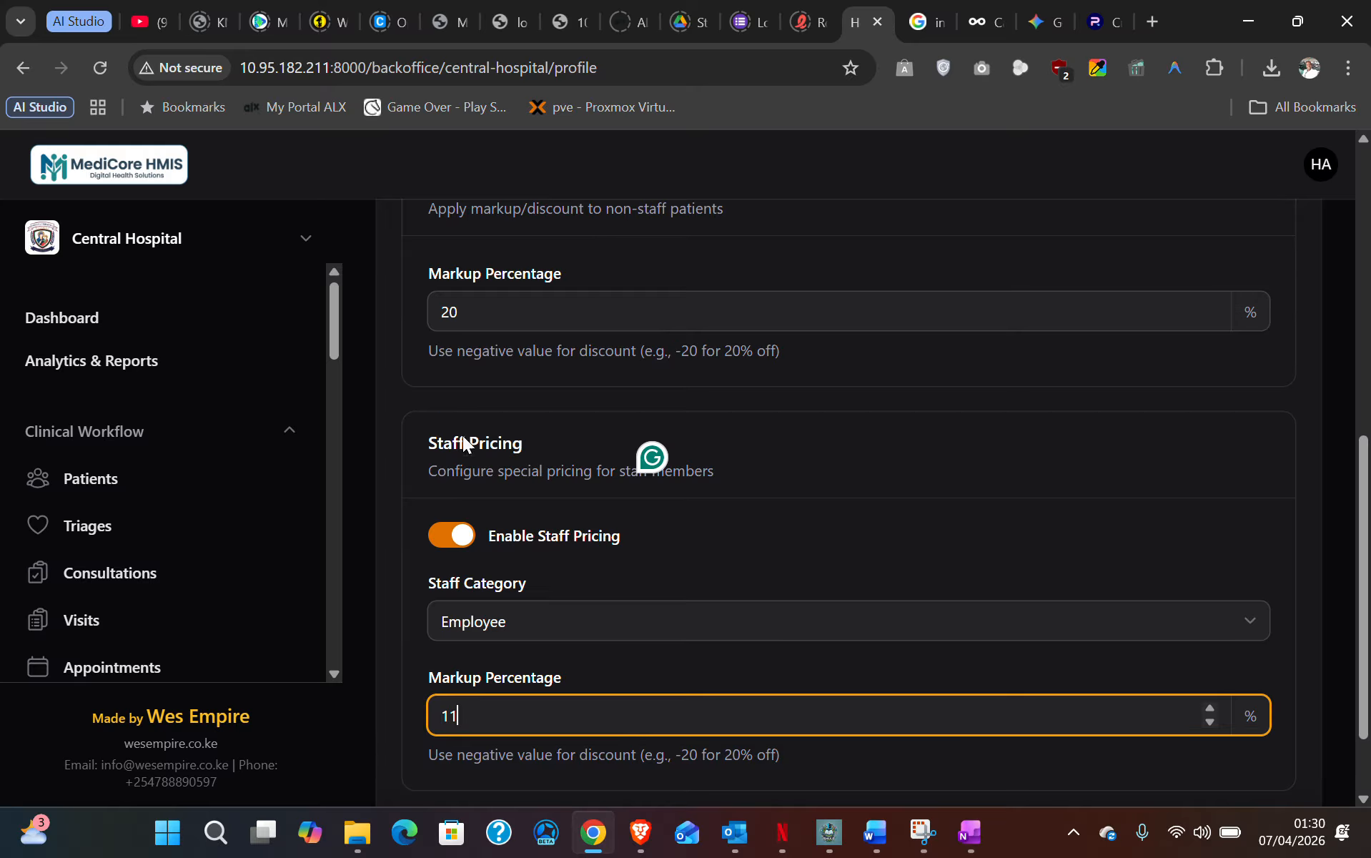
pyautogui.scroll(-1, 490, 625)
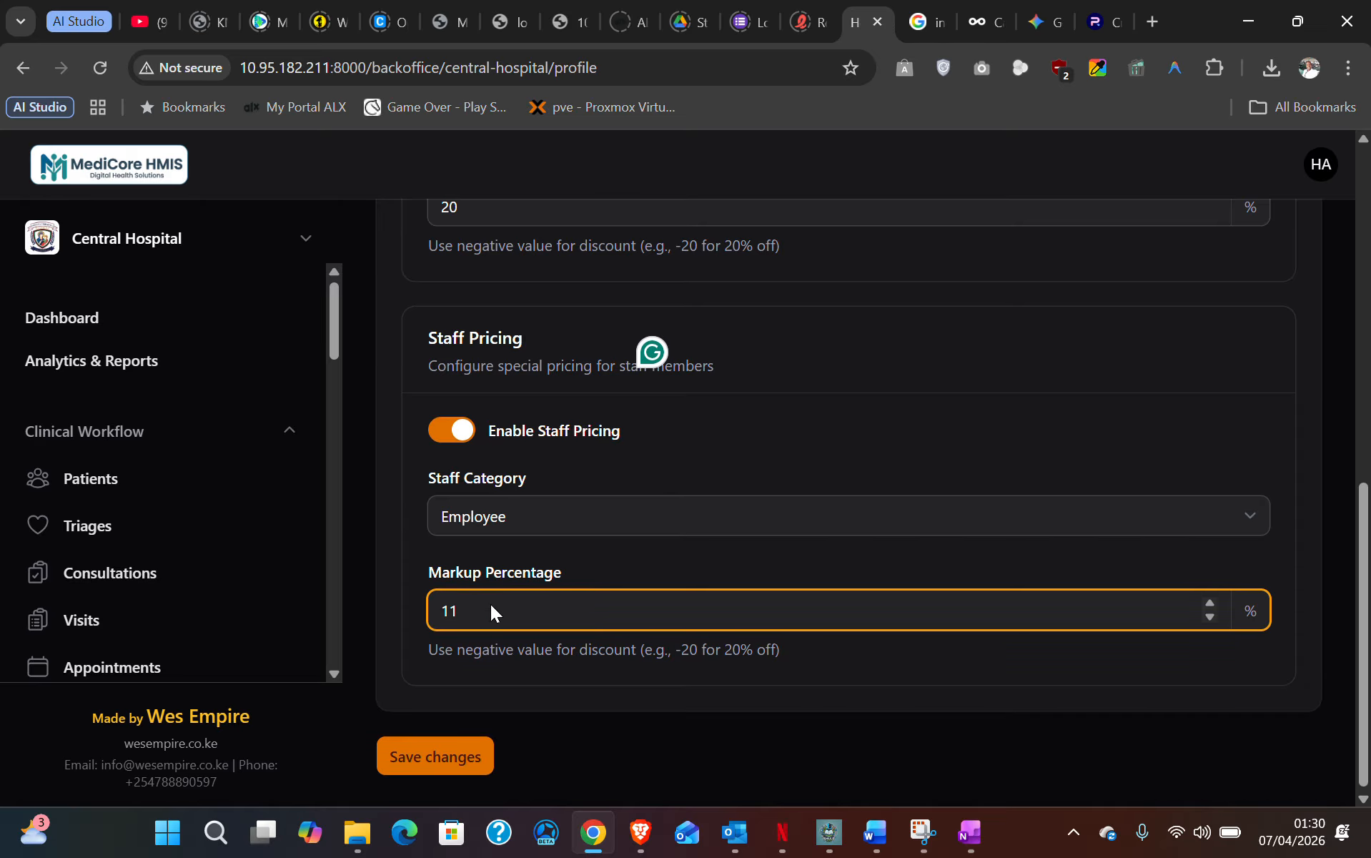
pyautogui.scroll(2, 509, 538)
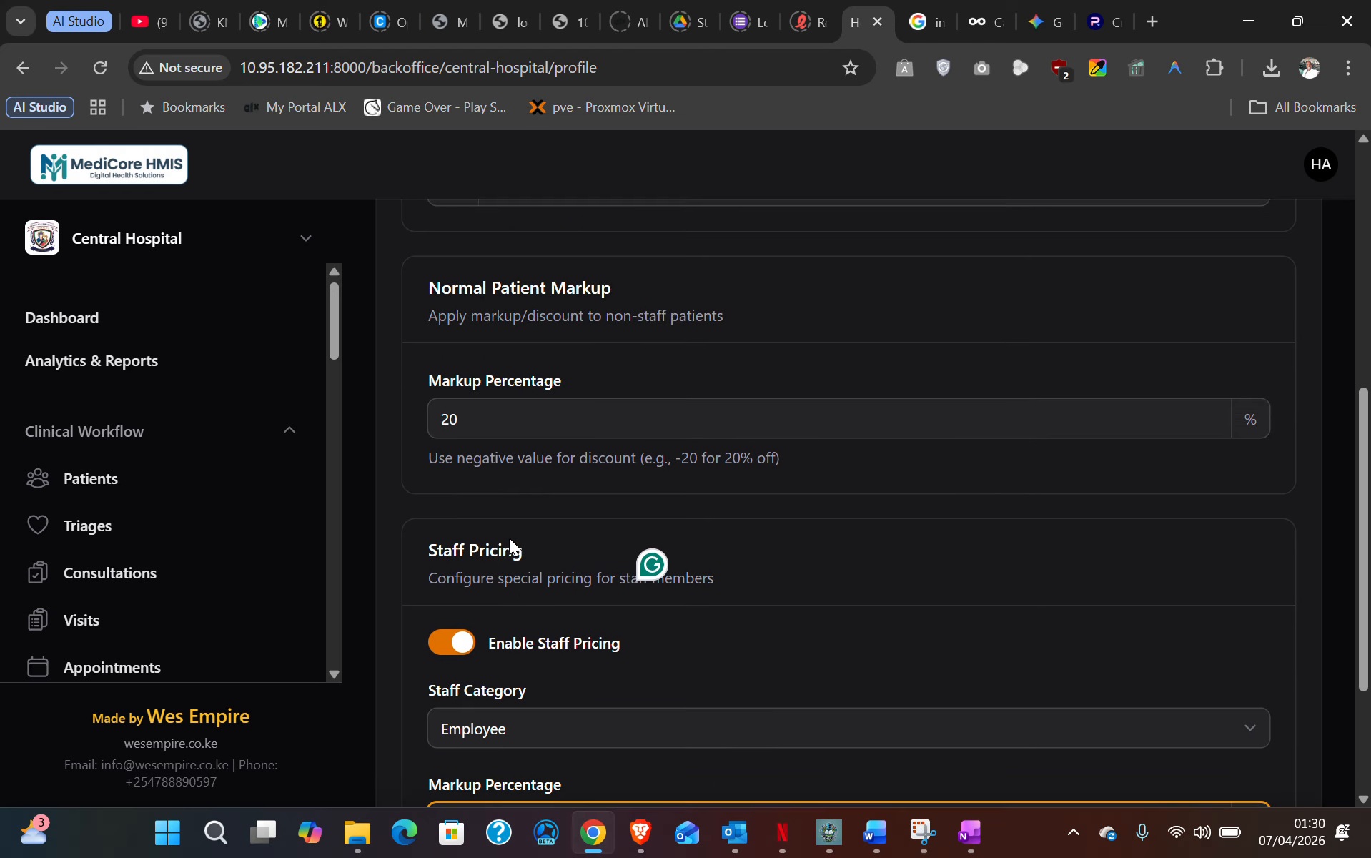
pyautogui.scroll(1, 500, 522)
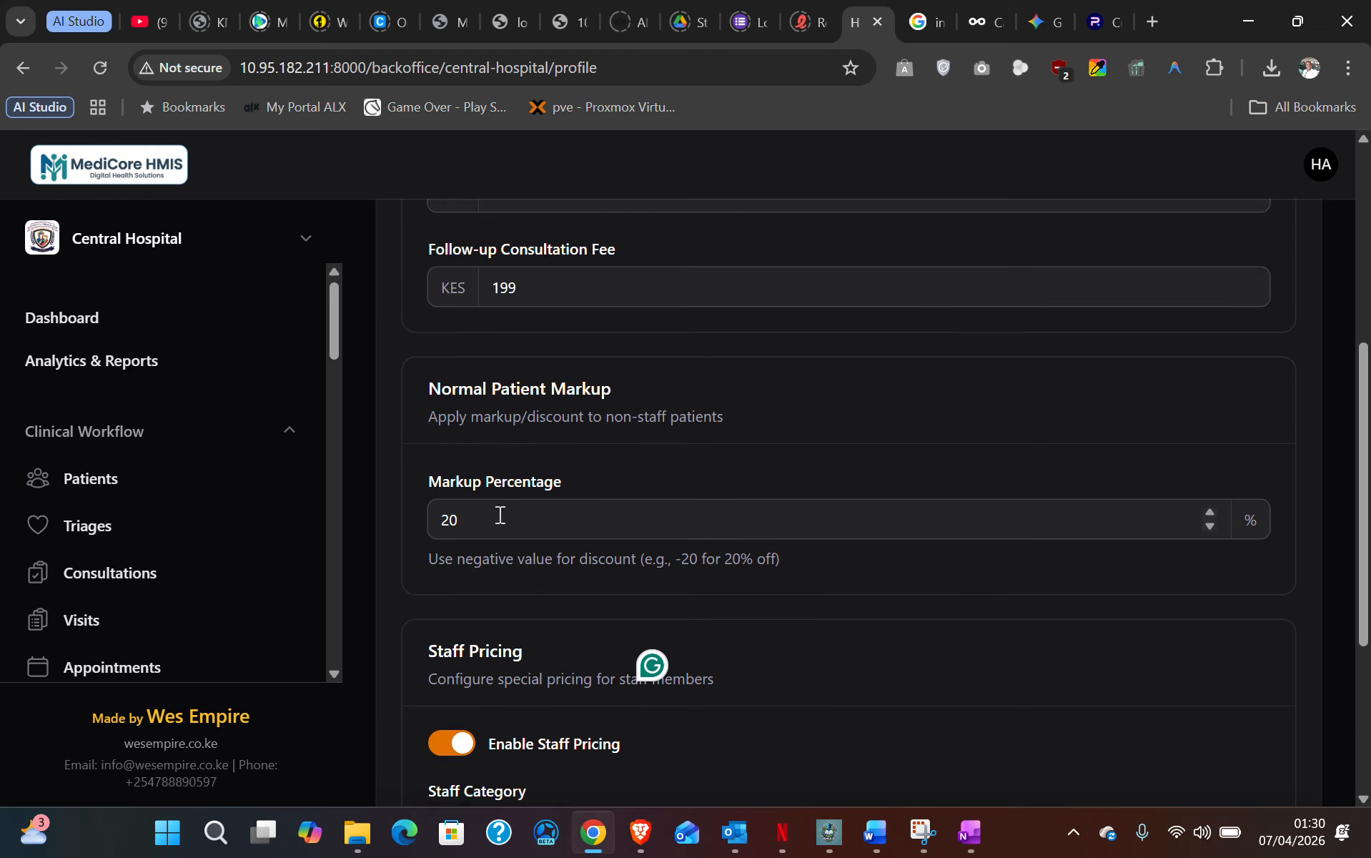
pyautogui.scroll(-3, 486, 643)
pyautogui.click(453, 749)
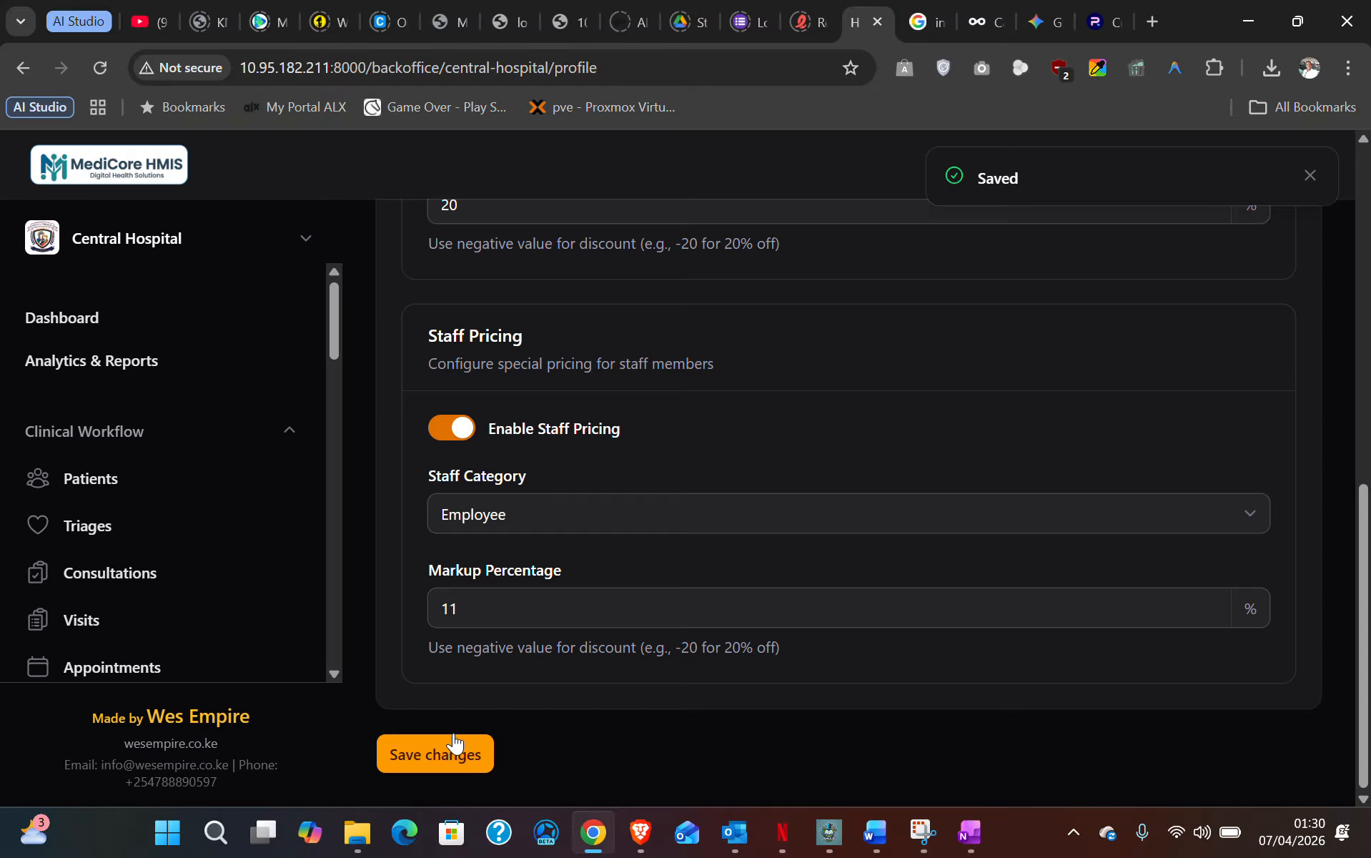
pyautogui.scroll(10, 558, 439)
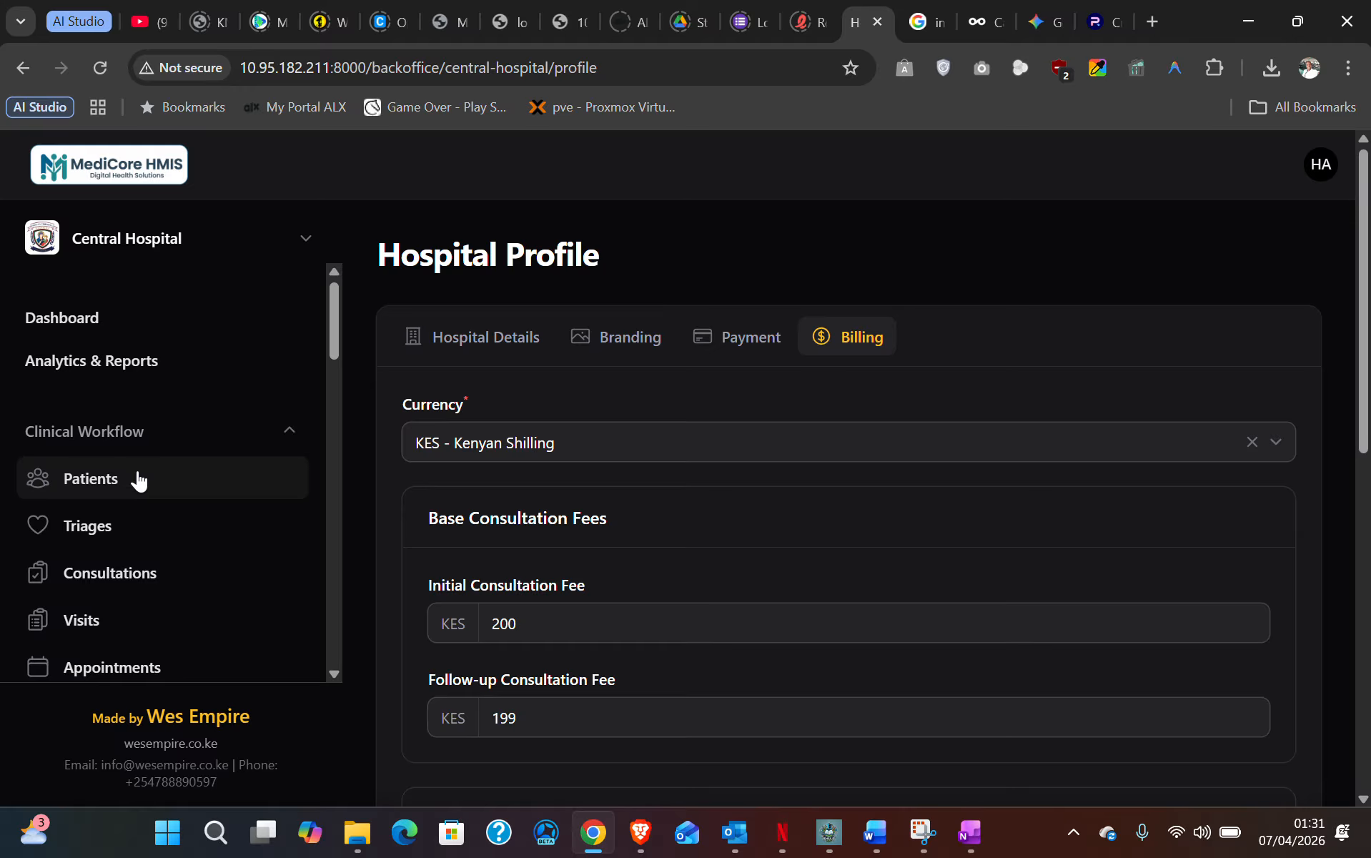
# - Go to the Patients list and bring up the Create Patient form
pyautogui.click(125, 483)
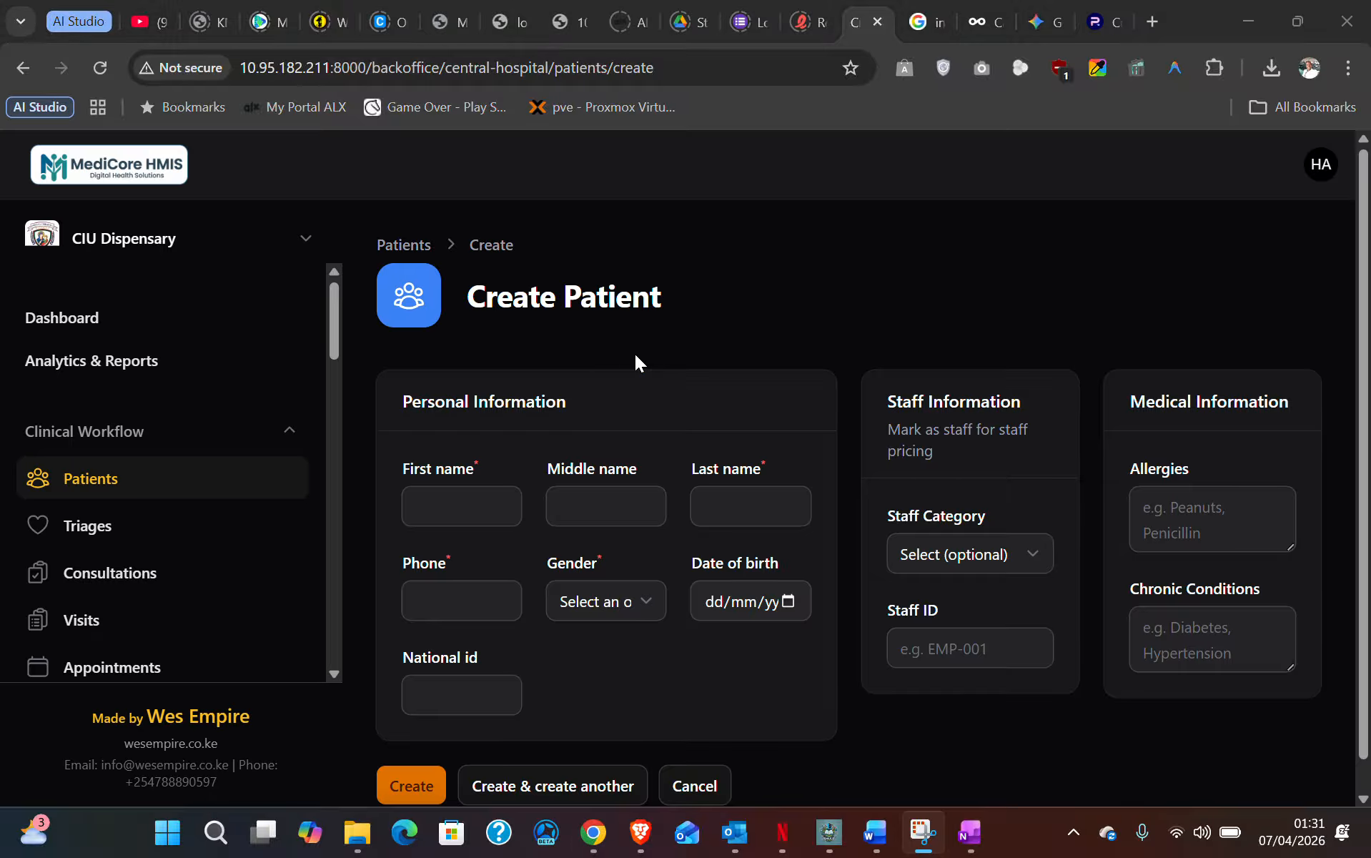
pyautogui.scroll(-1, 685, 435)
# - Autofill the first and last name, enter the phone number, and set gender to Male
pyautogui.click(462, 476)
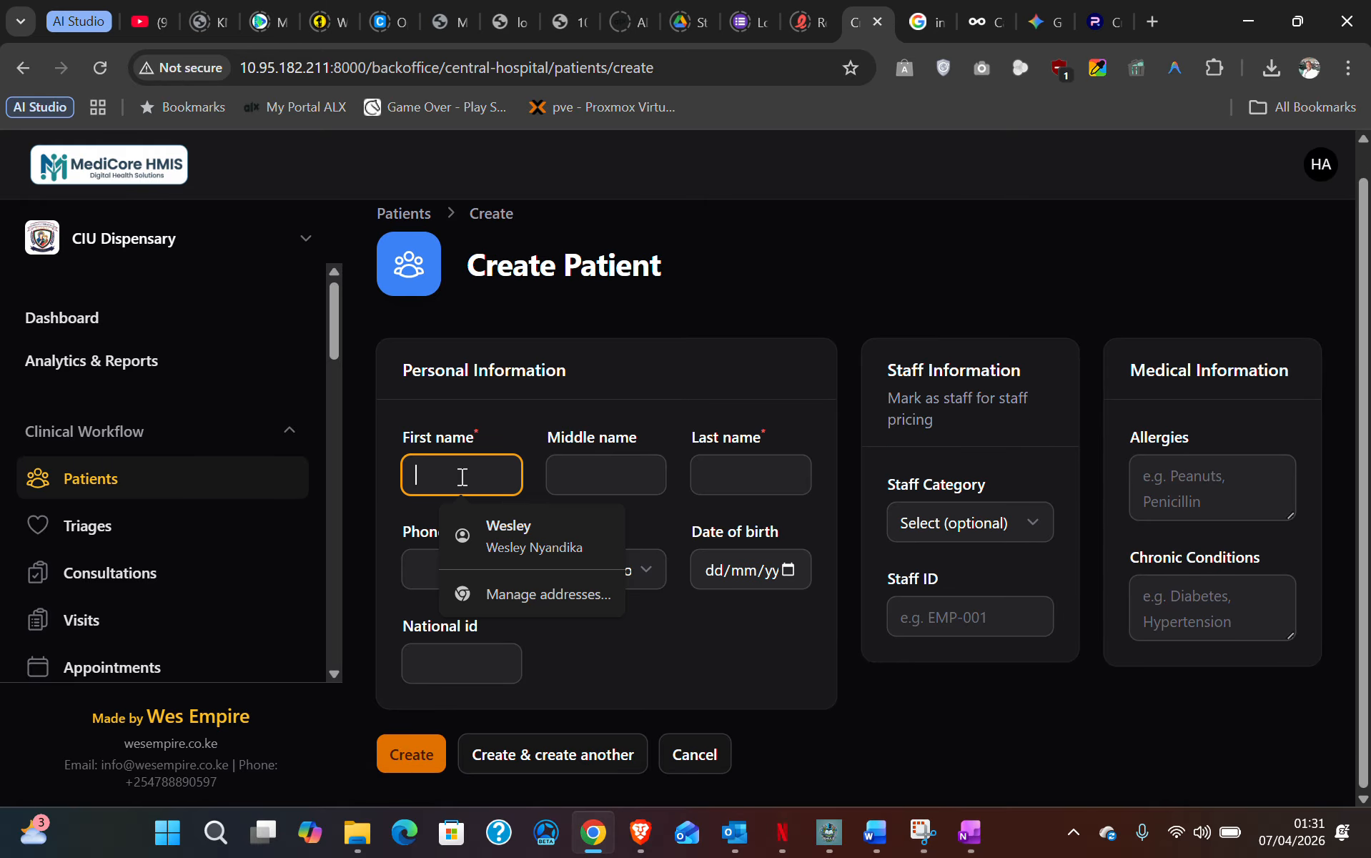
pyautogui.click(580, 519)
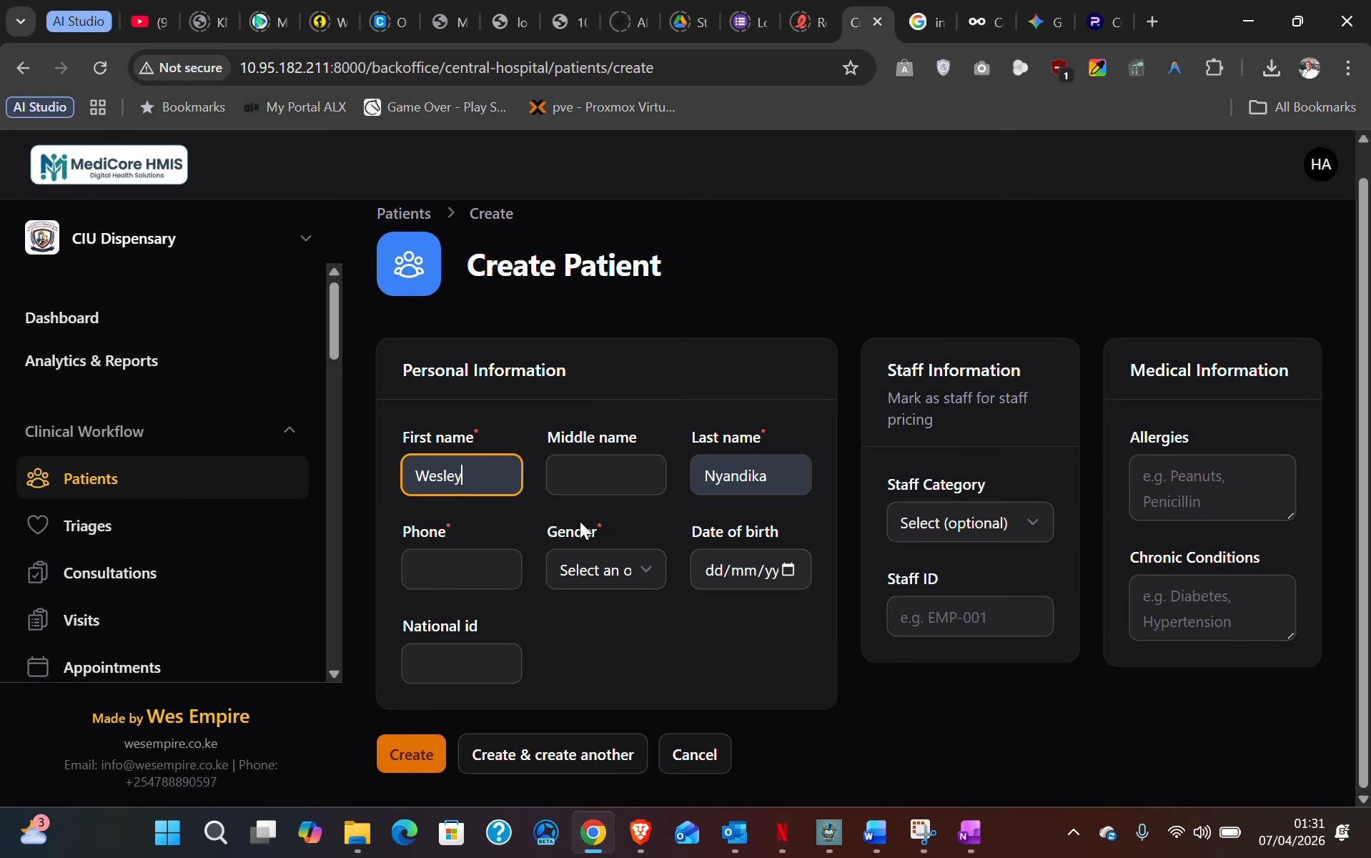
pyautogui.click(467, 576)
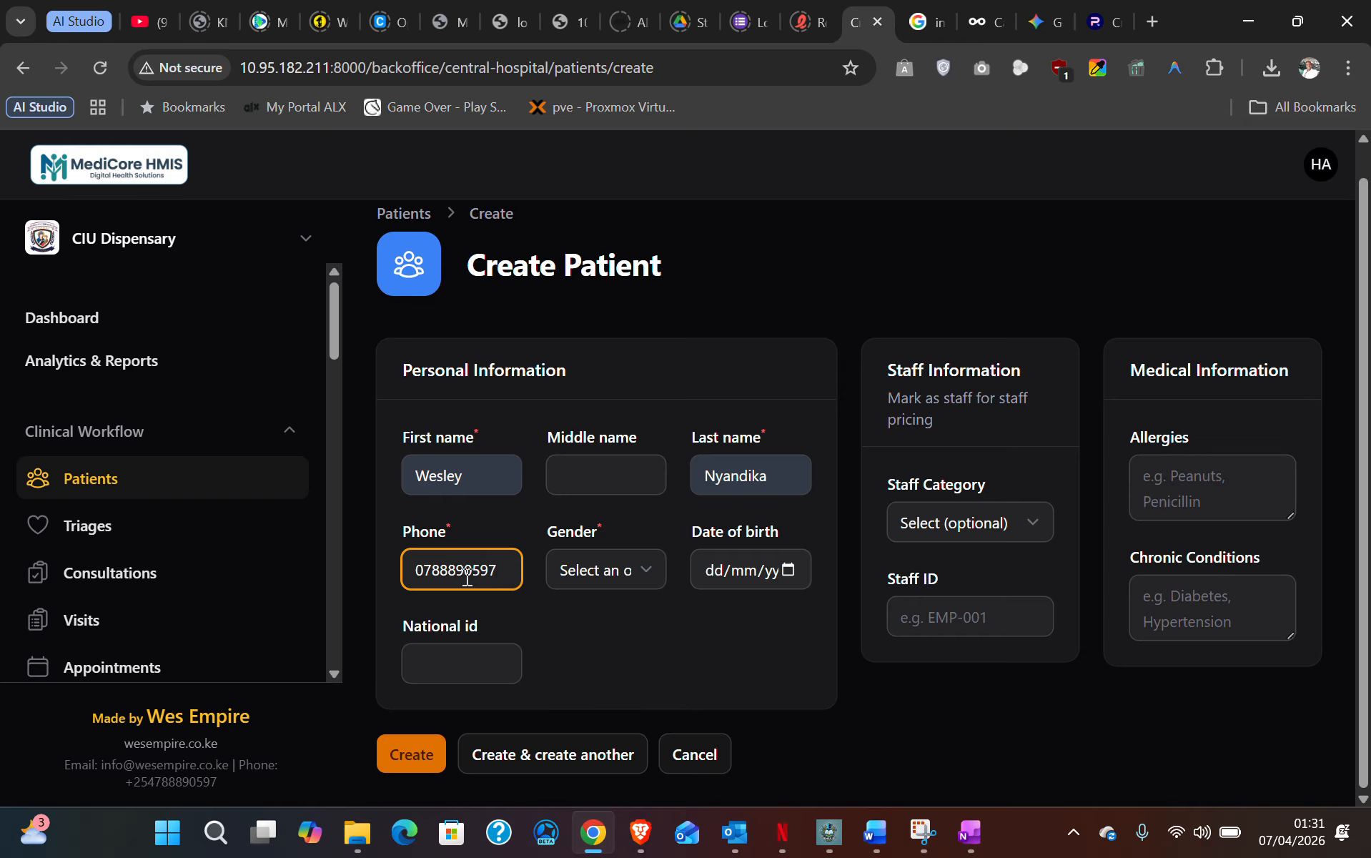
pyautogui.click(605, 580)
pyautogui.click(603, 631)
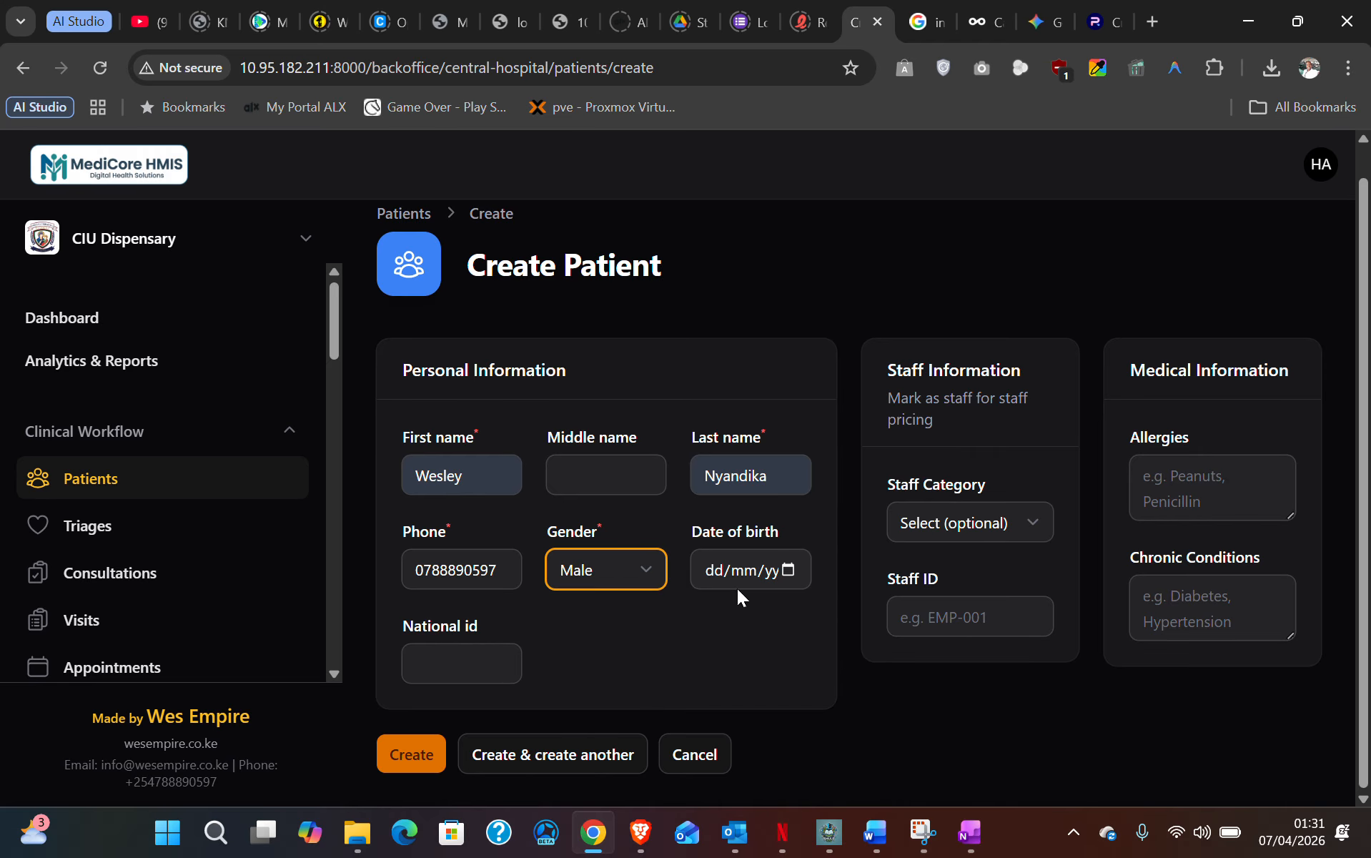
# - Enter the patient's date of birth and national ID, correcting extra digits
pyautogui.click(714, 576)
pyautogui.write('04/04/199')
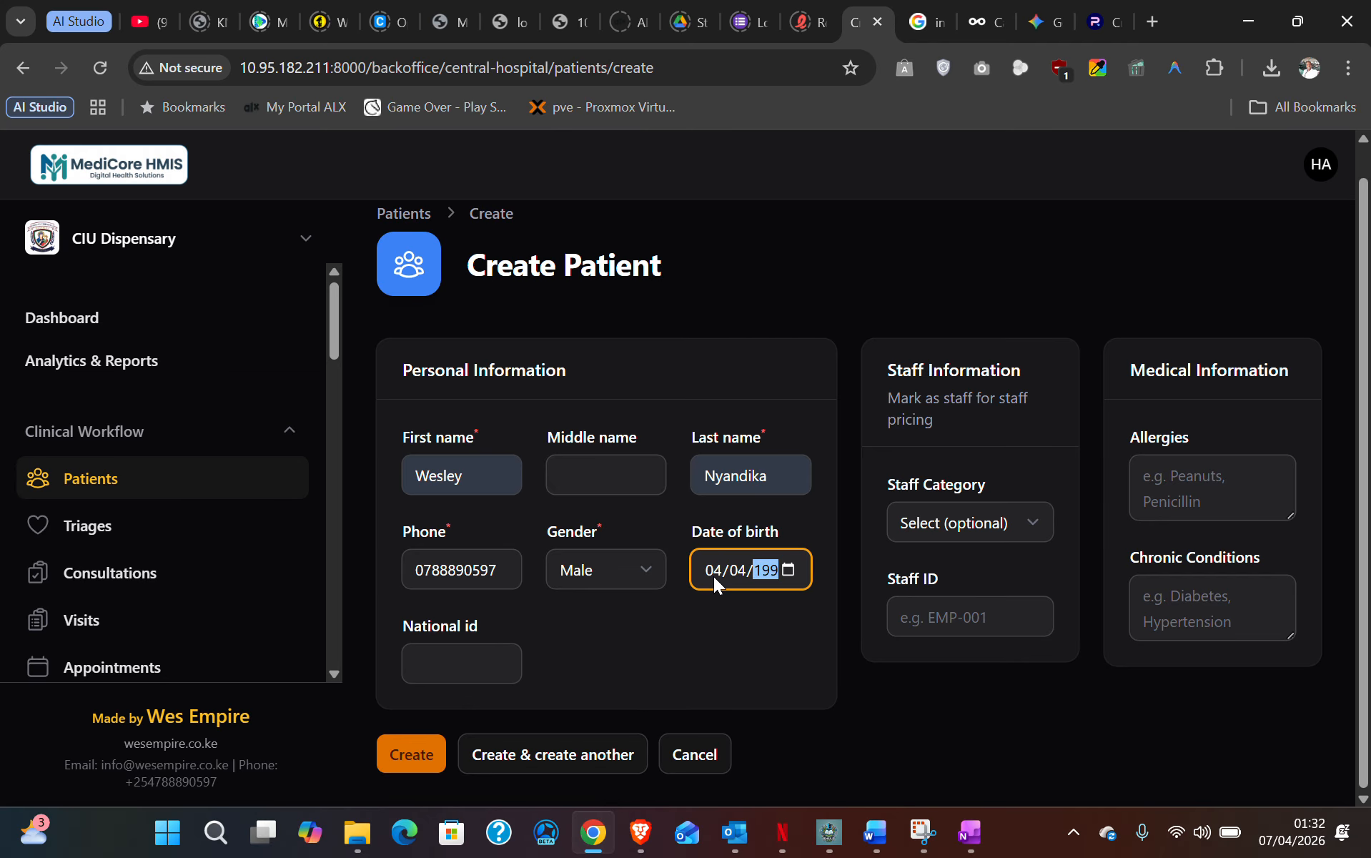
pyautogui.click(444, 663)
pyautogui.write('1232456')
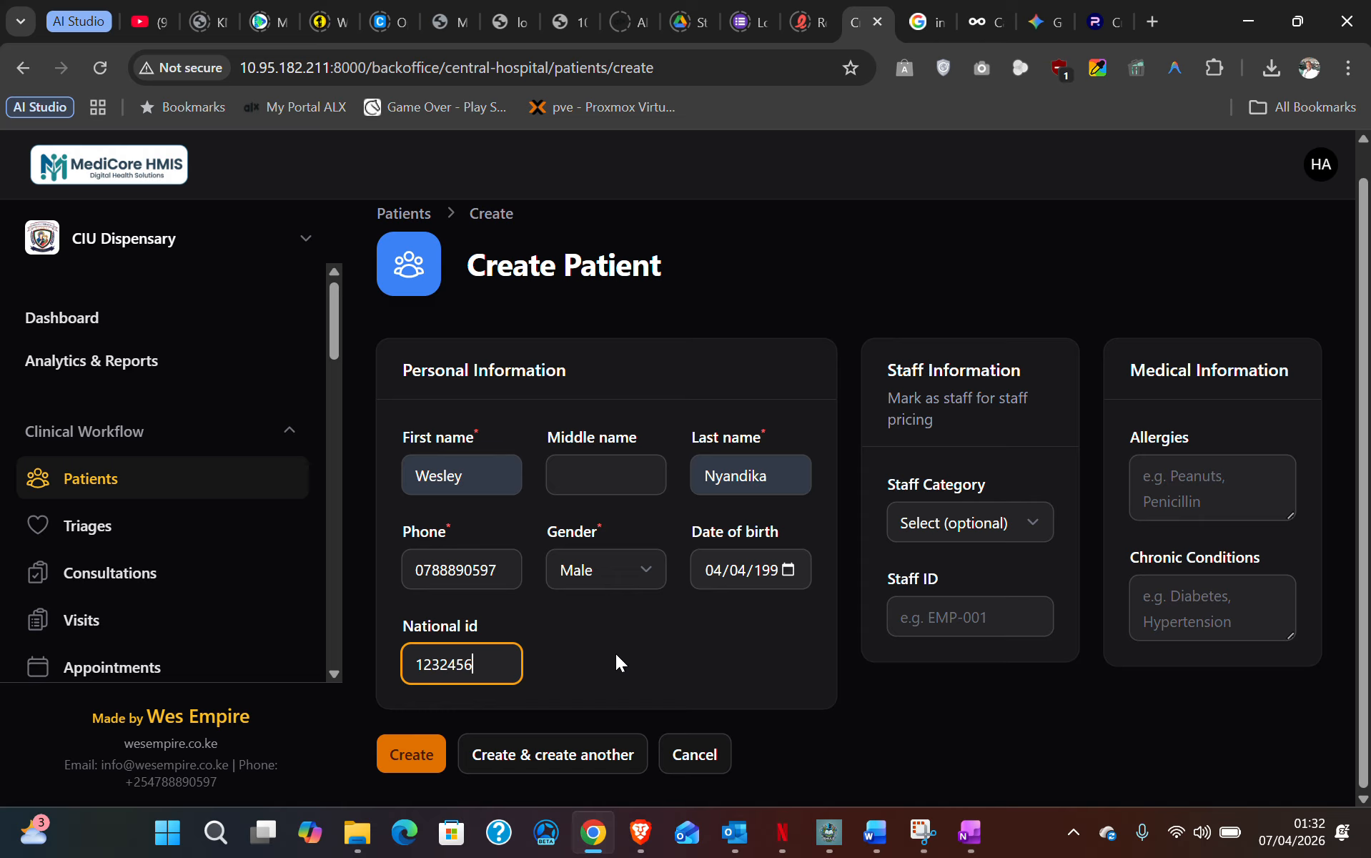
pyautogui.write('789')
pyautogui.press('BackSpace')
pyautogui.press('BackSpace')
pyautogui.click(580, 641)
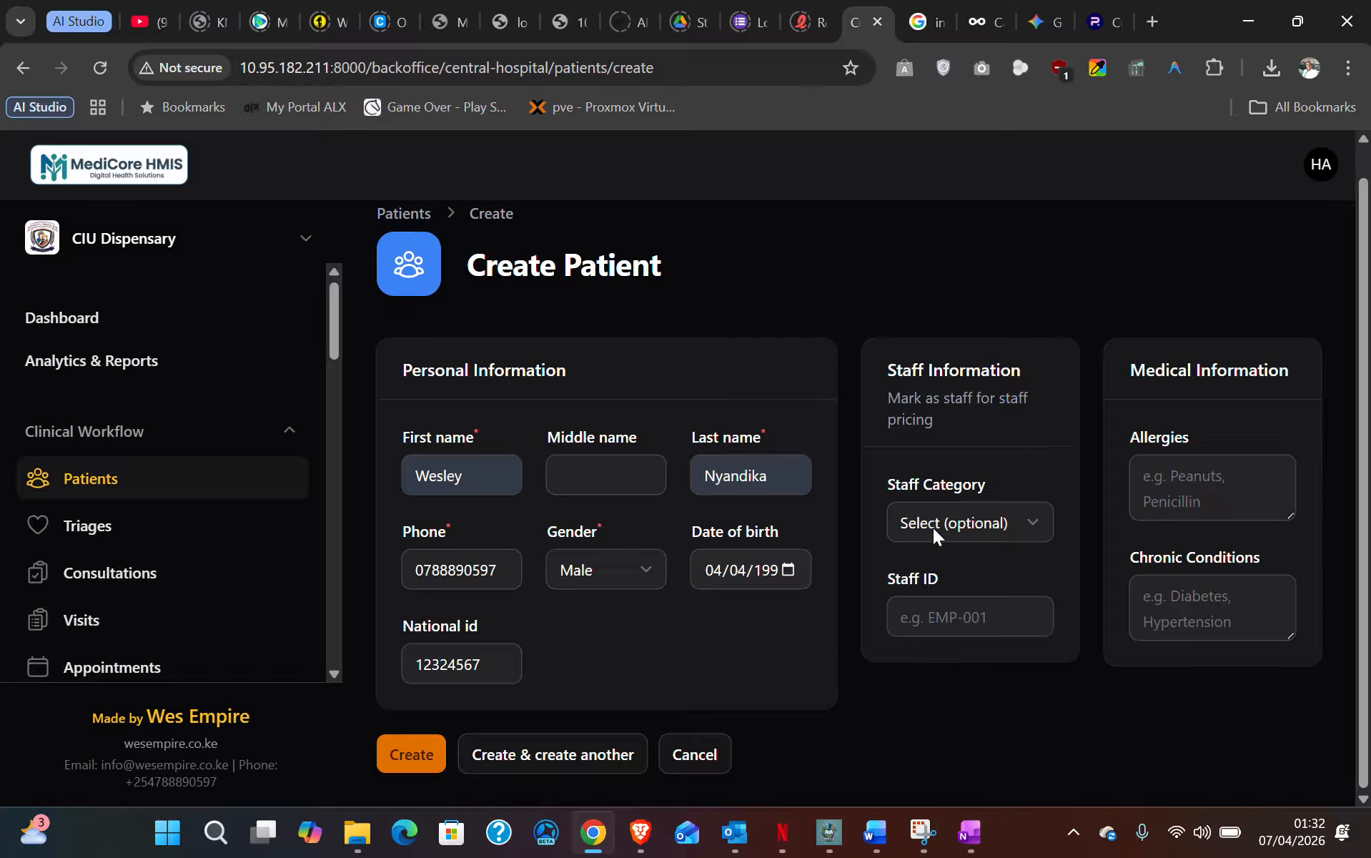
pyautogui.click(1008, 532)
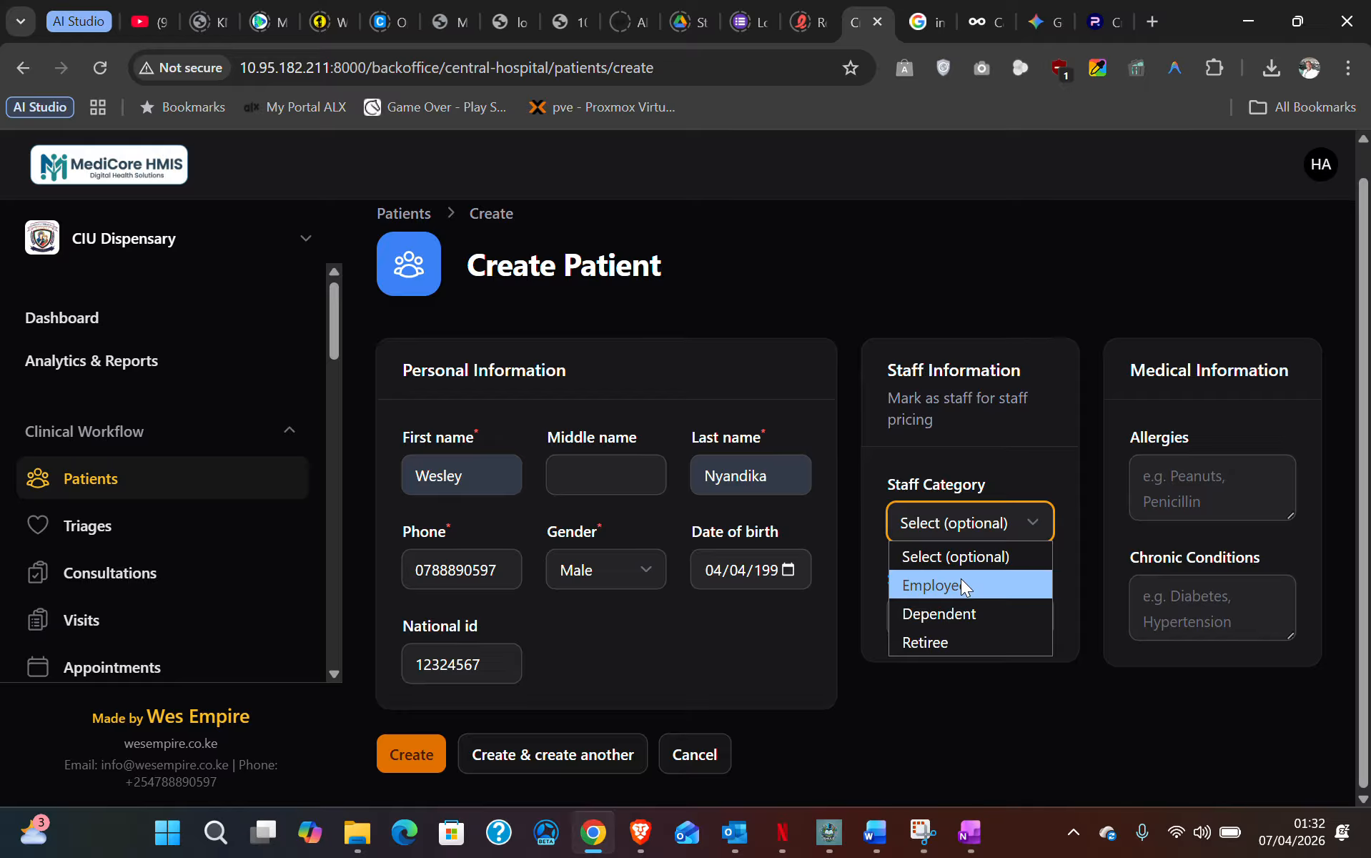
# - Leave staff category unset, record Cold under Allergies, and create the patient
pyautogui.click(994, 416)
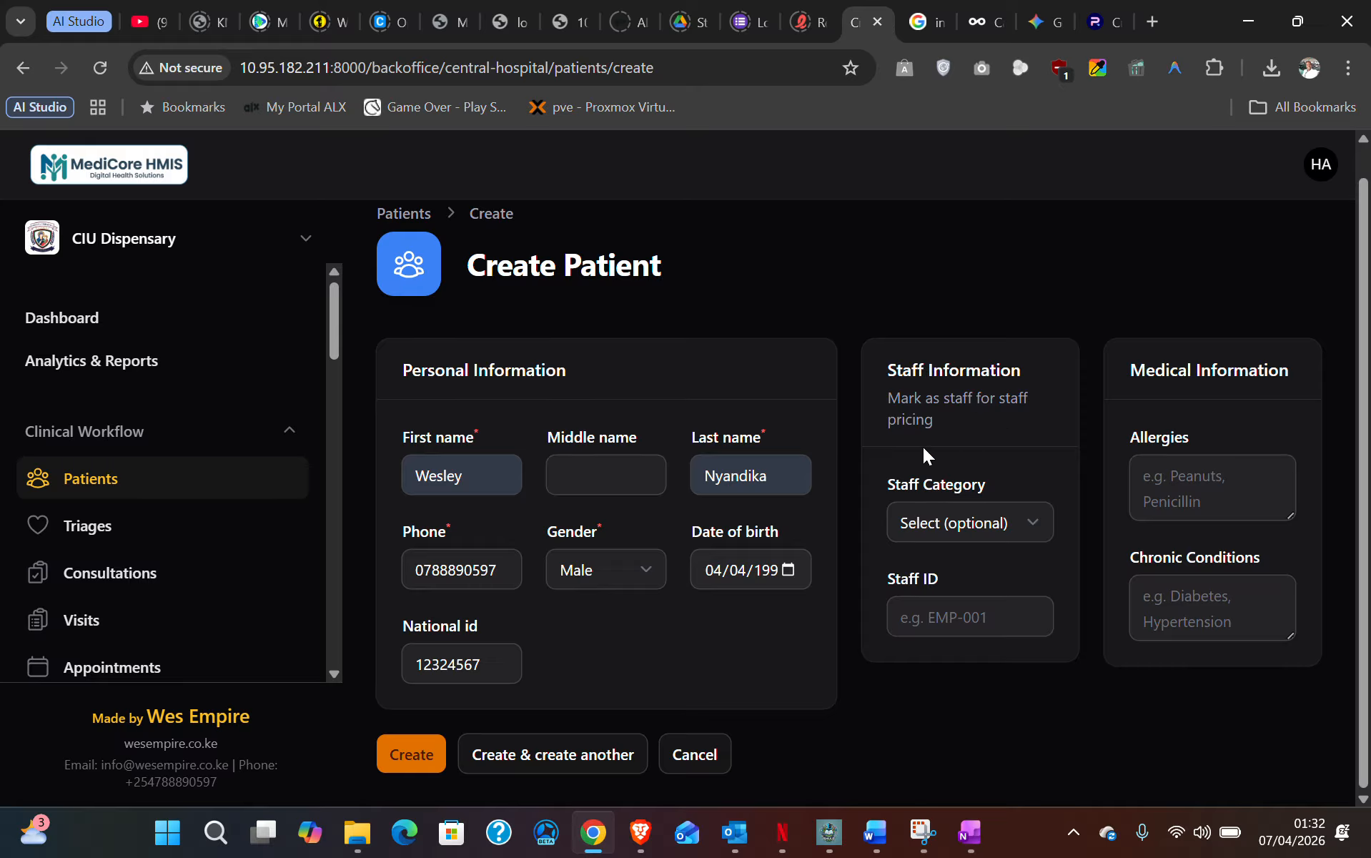
pyautogui.click(1188, 476)
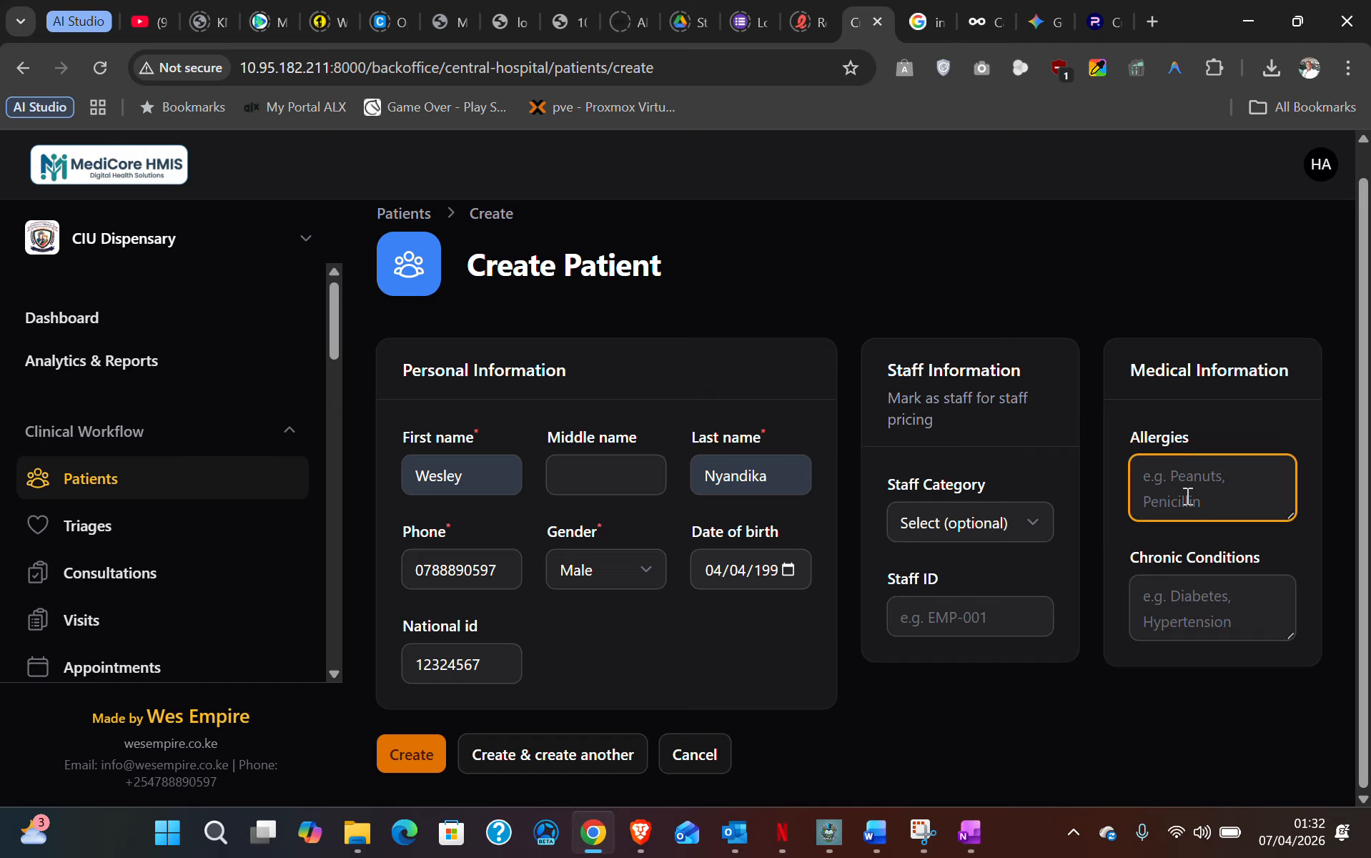
pyautogui.write('Cold')
pyautogui.click(1178, 599)
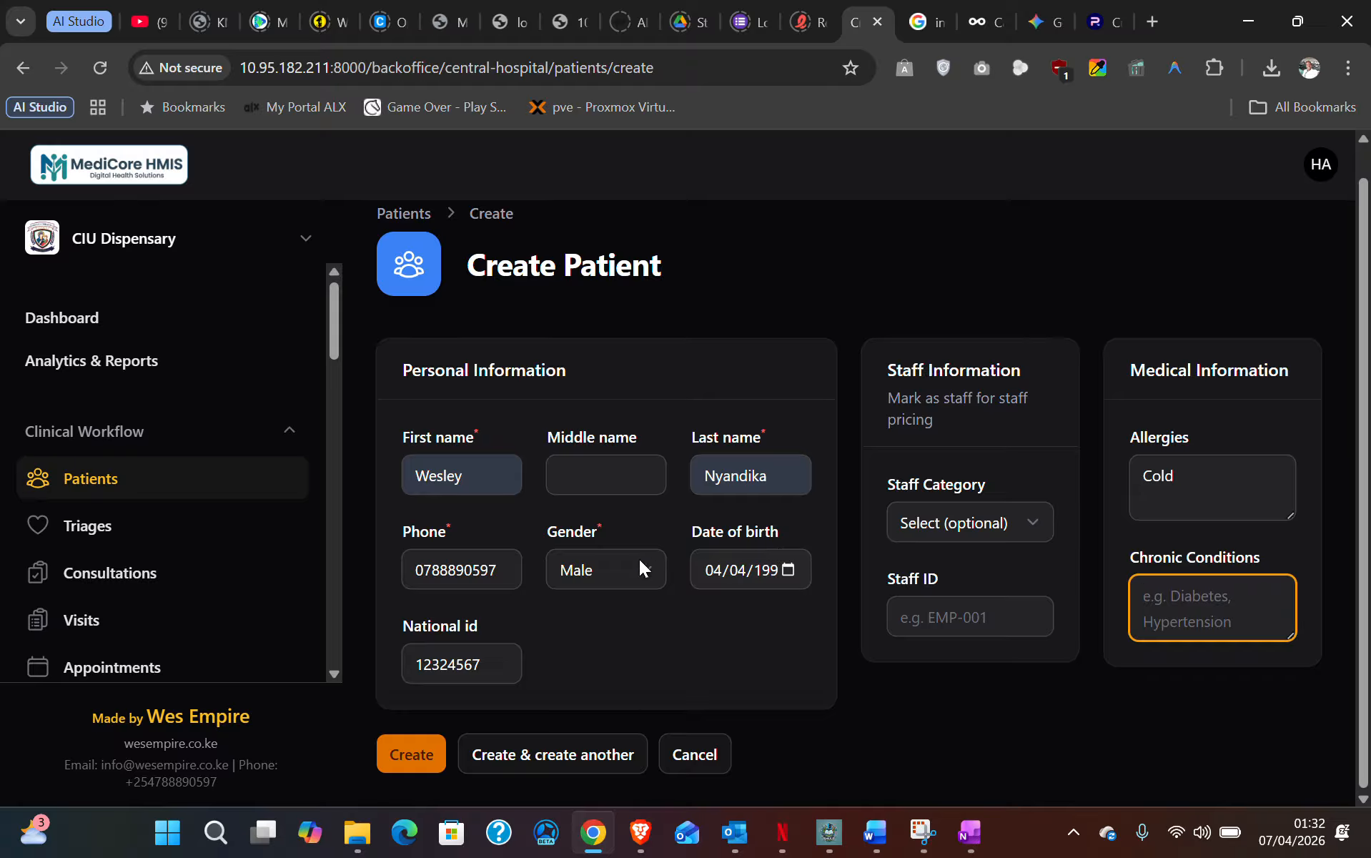
pyautogui.click(406, 752)
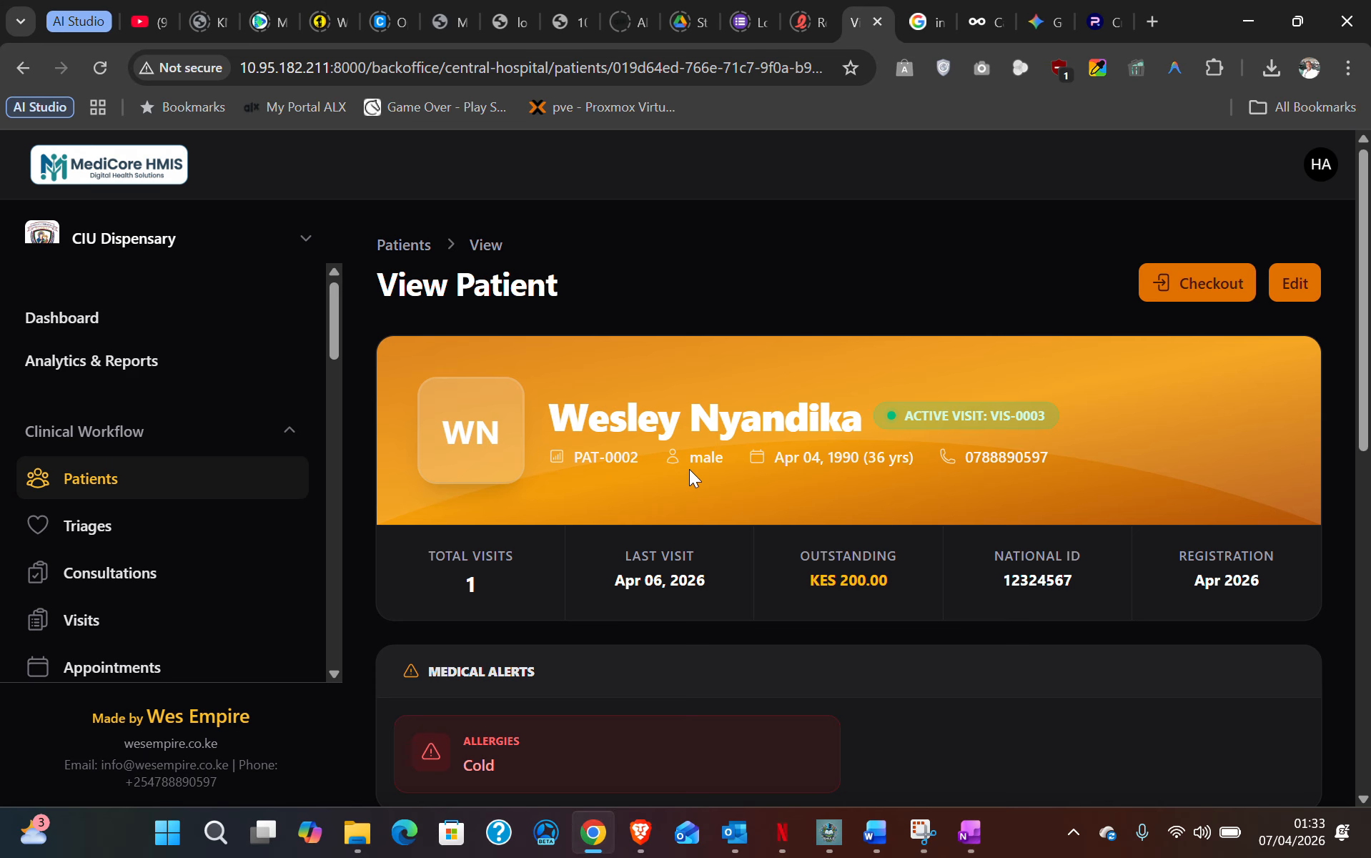
# - Review the new patient's profile, Cold allergy alert and visit VIS-0003, then go to Triages
pyautogui.scroll(-8, 703, 479)
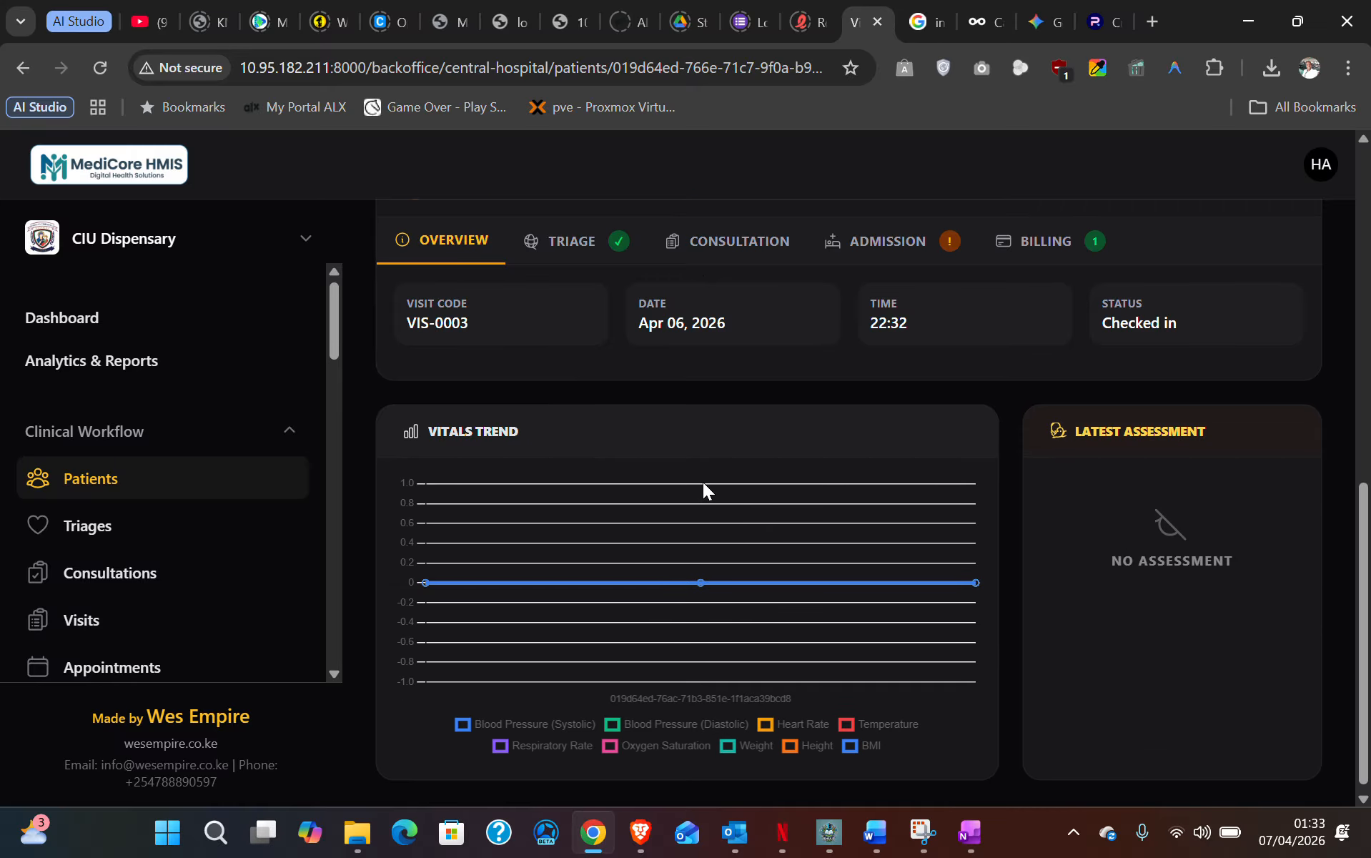
pyautogui.scroll(5, 702, 481)
pyautogui.scroll(-3, 703, 482)
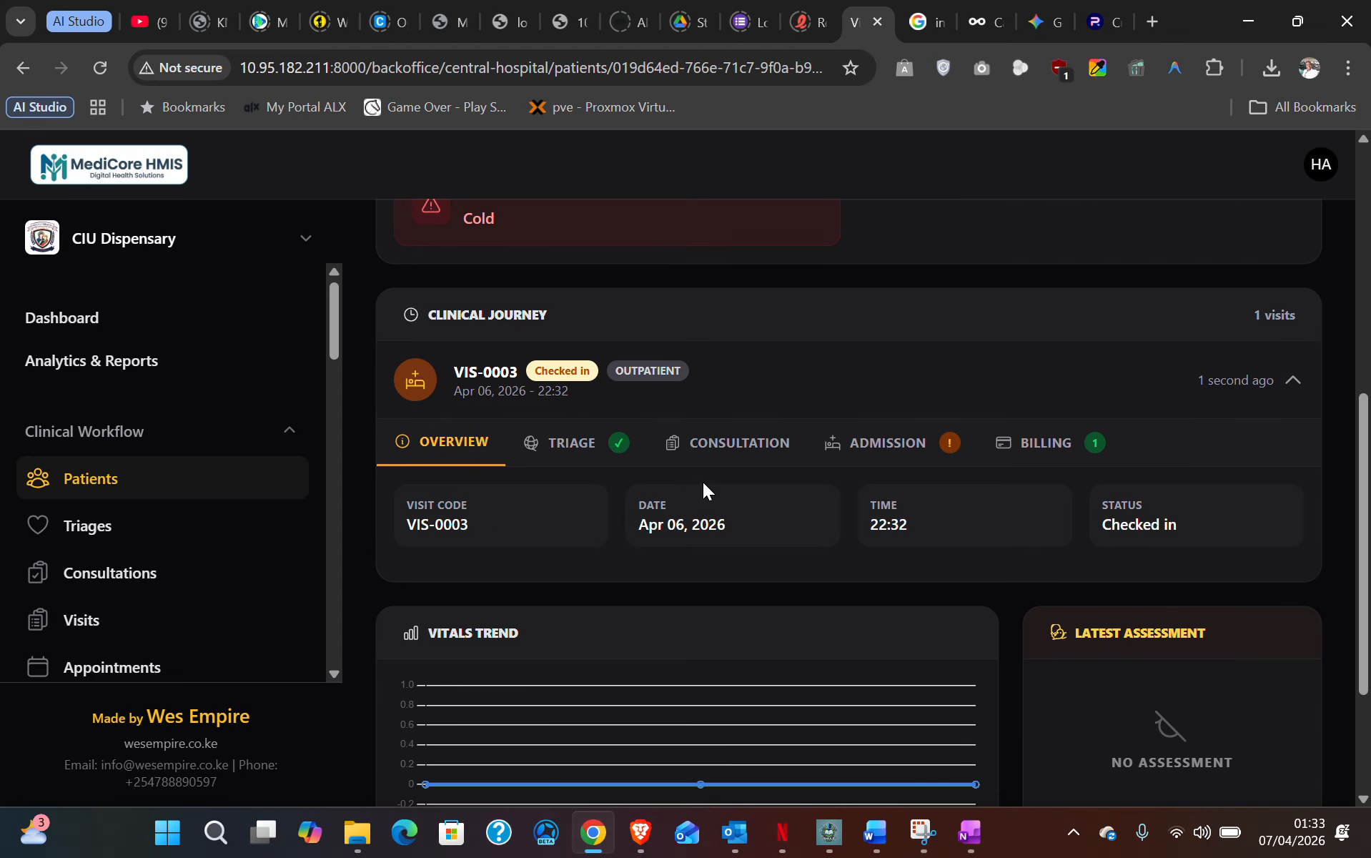
pyautogui.scroll(-3, 703, 482)
pyautogui.scroll(7, 703, 482)
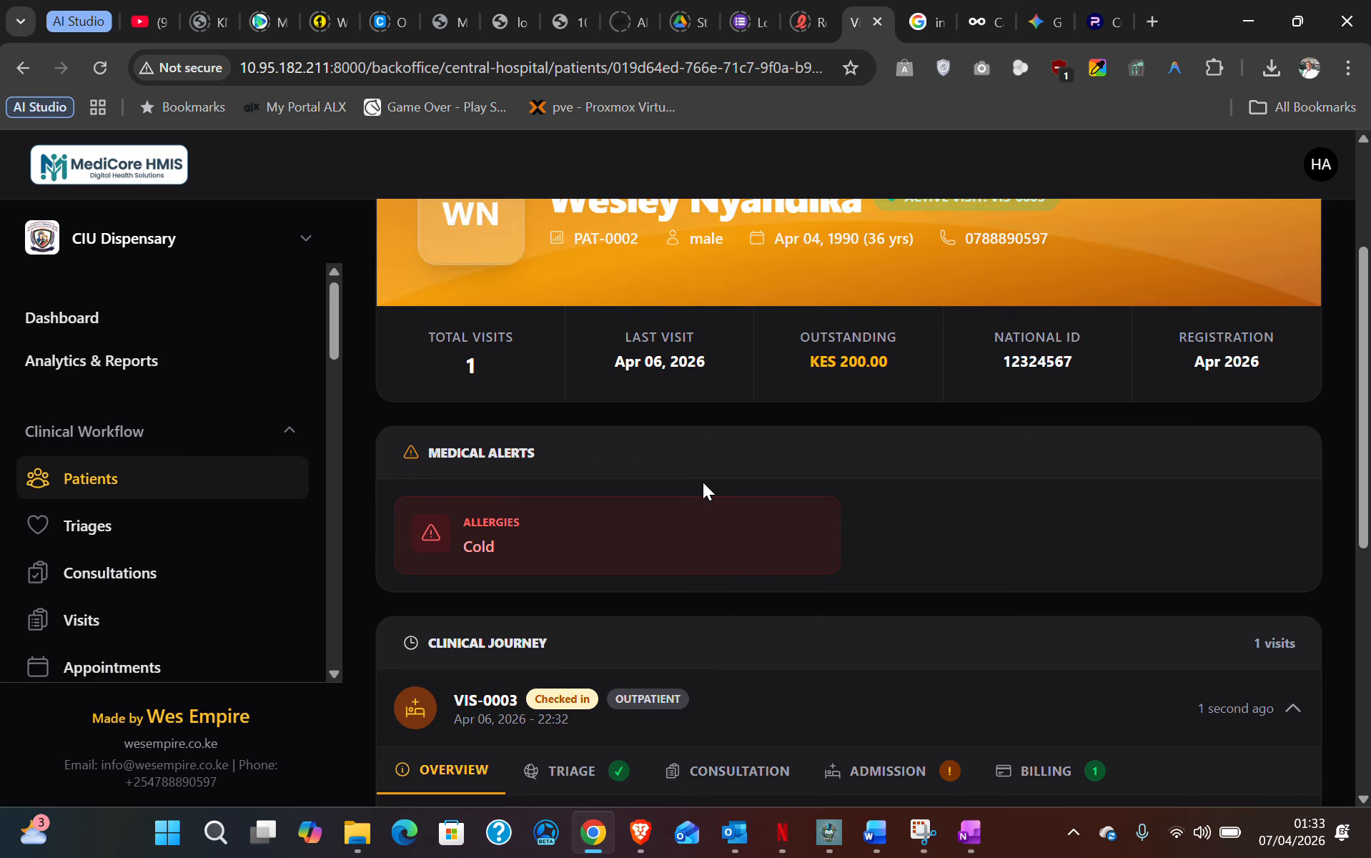
pyautogui.scroll(3, 703, 482)
pyautogui.scroll(-5, 702, 482)
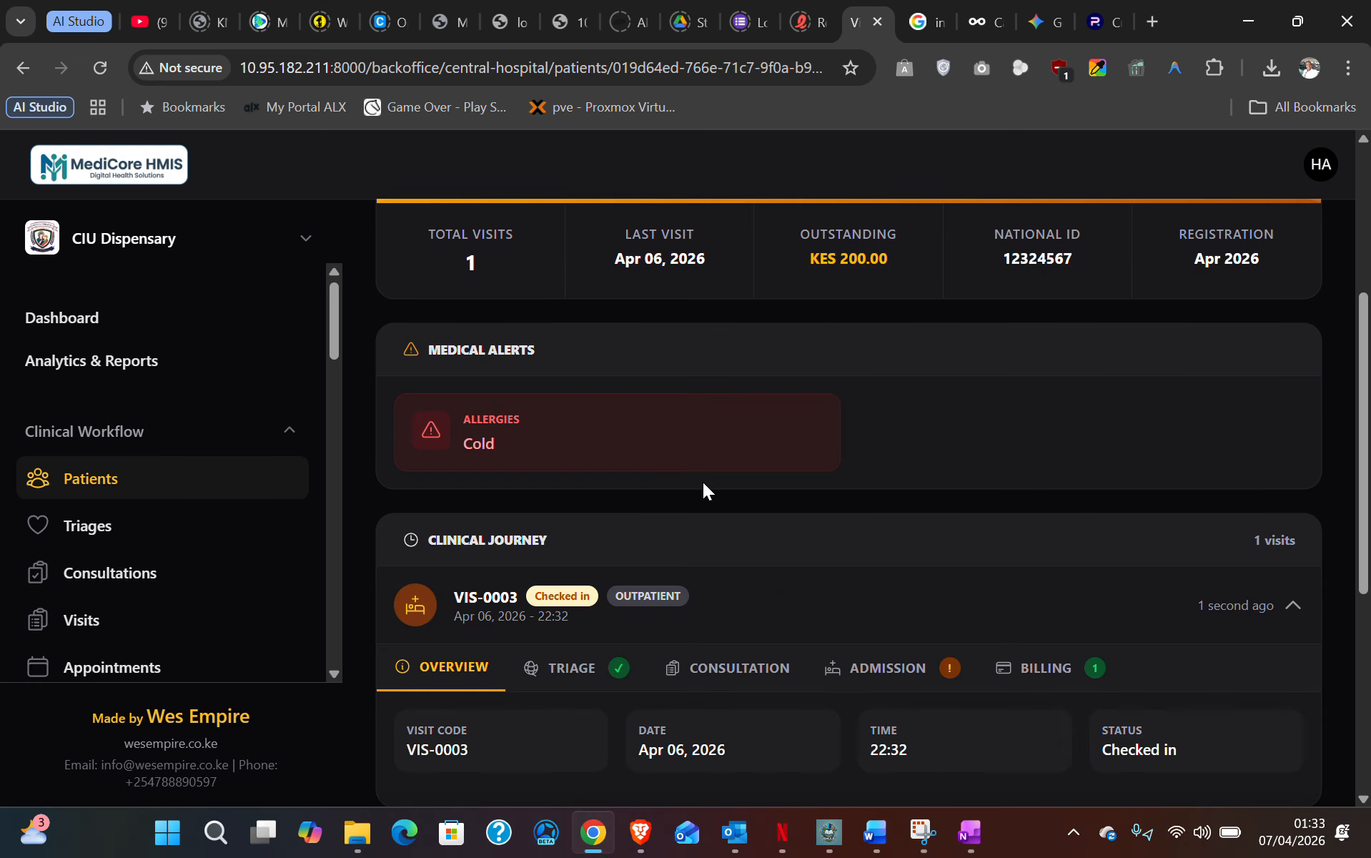
pyautogui.scroll(4, 703, 482)
pyautogui.scroll(-7, 702, 481)
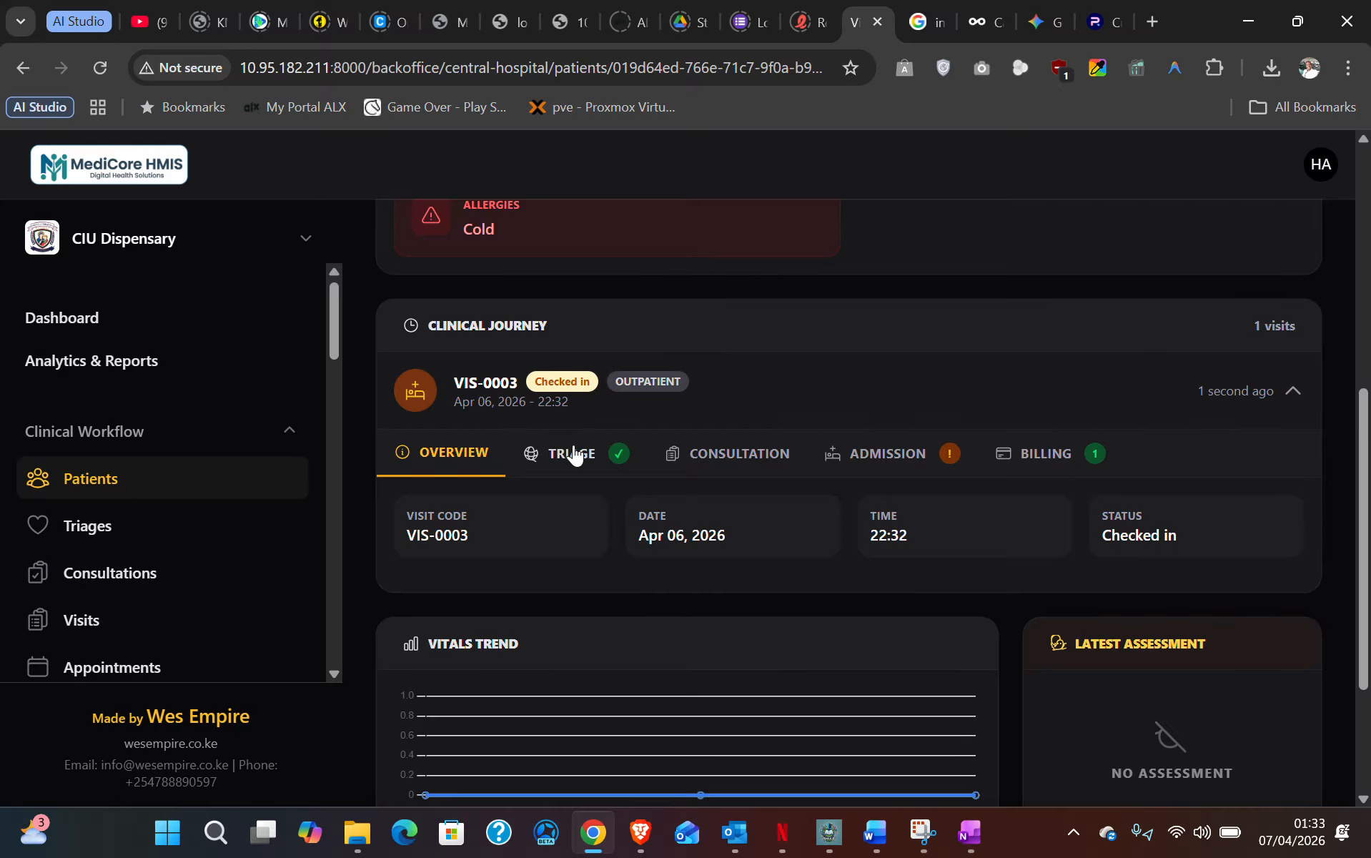
pyautogui.scroll(5, 807, 686)
pyautogui.scroll(2, 797, 644)
pyautogui.scroll(-7, 798, 644)
pyautogui.scroll(7, 648, 563)
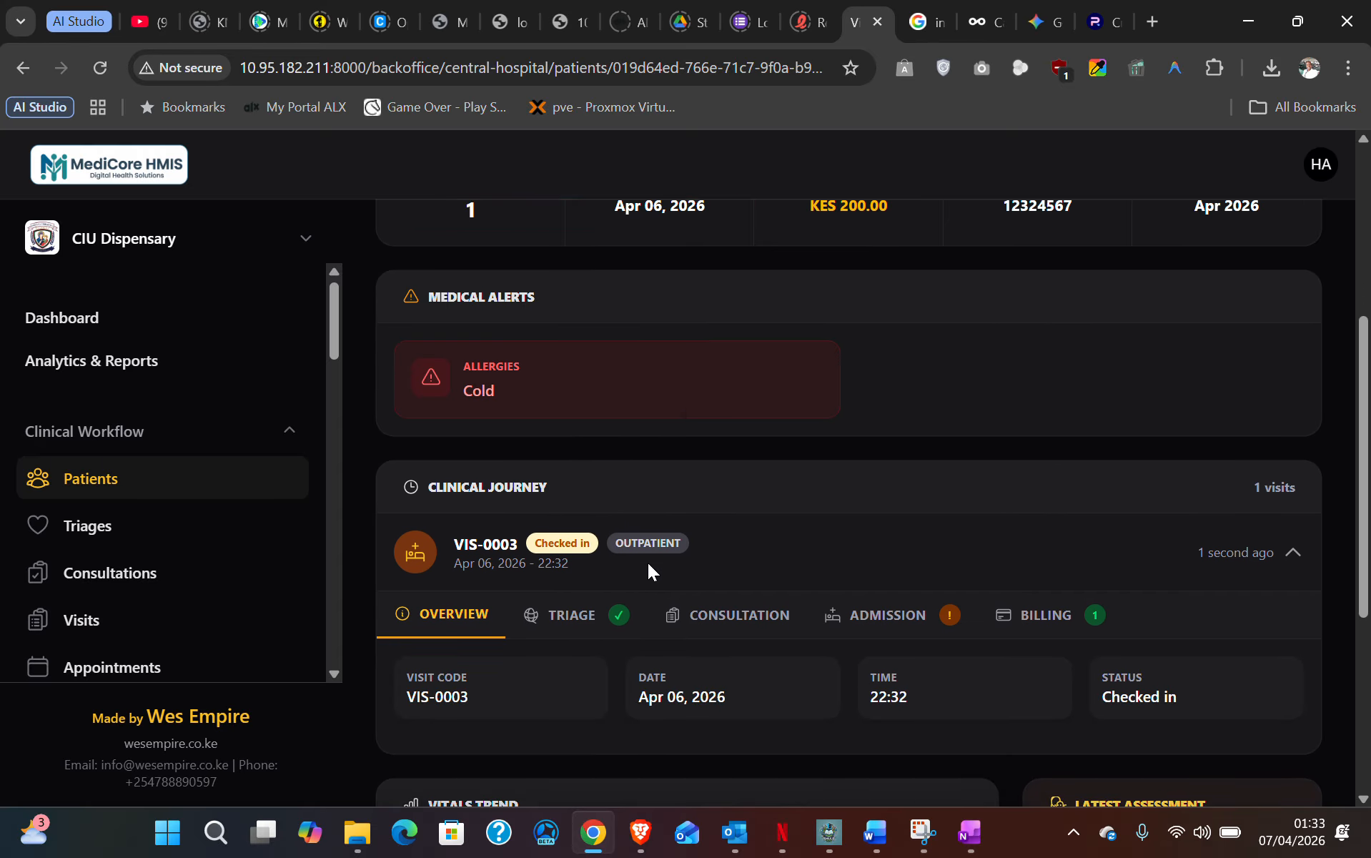
pyautogui.scroll(1, 651, 545)
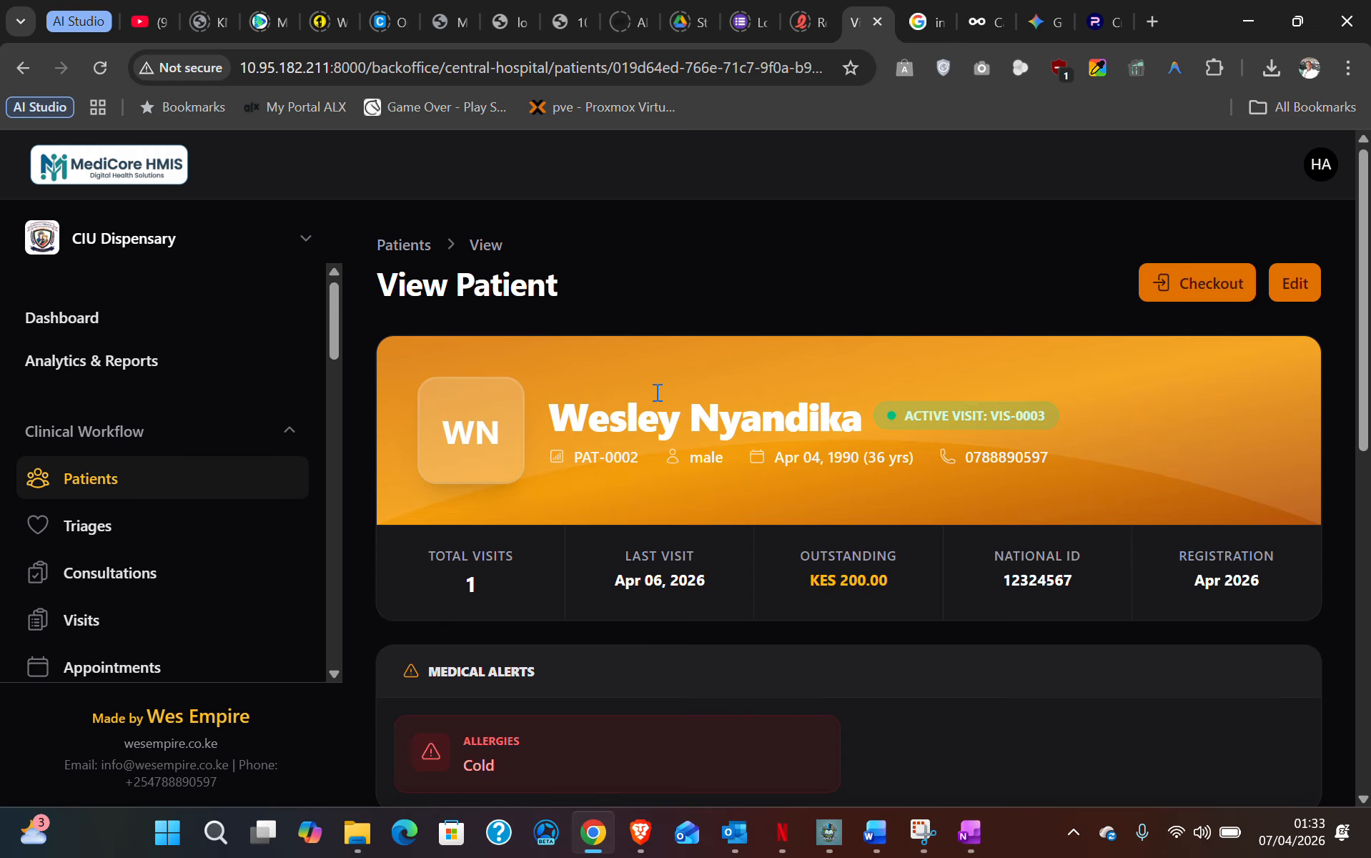
pyautogui.click(113, 529)
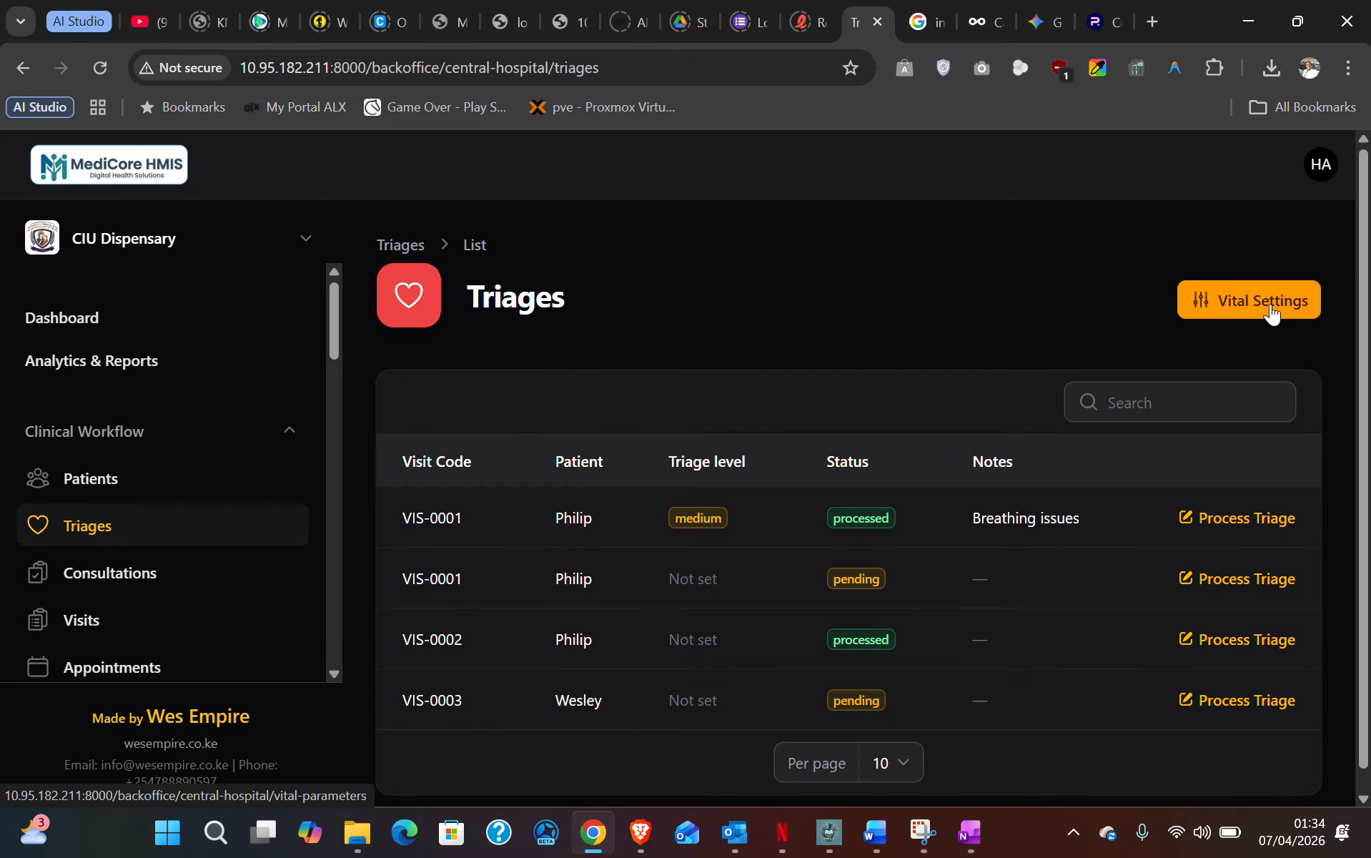
# - Check the Triages list with VIS-0003 pending, then open the Vital Settings
pyautogui.scroll(-10, 236, 577)
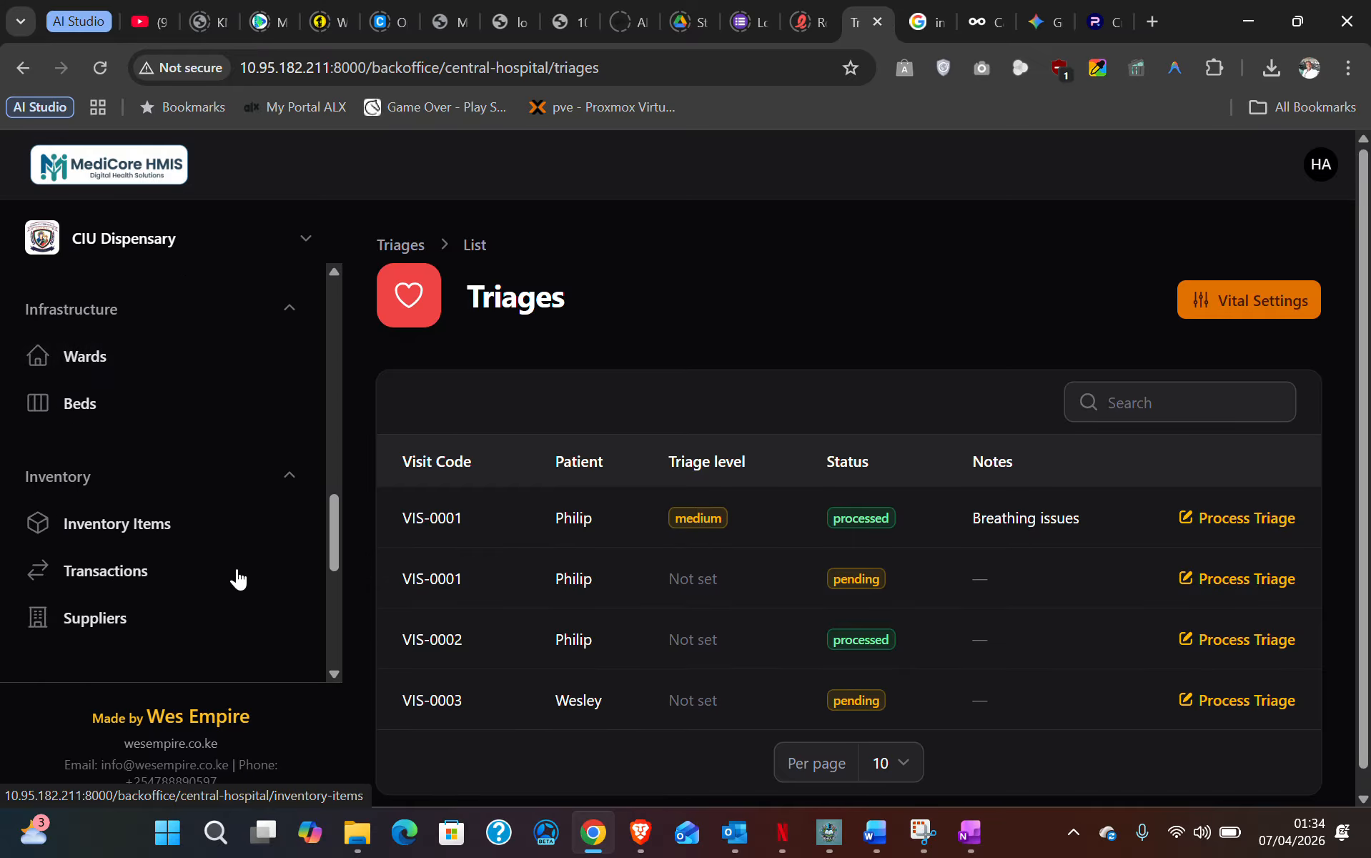
pyautogui.scroll(-5, 238, 575)
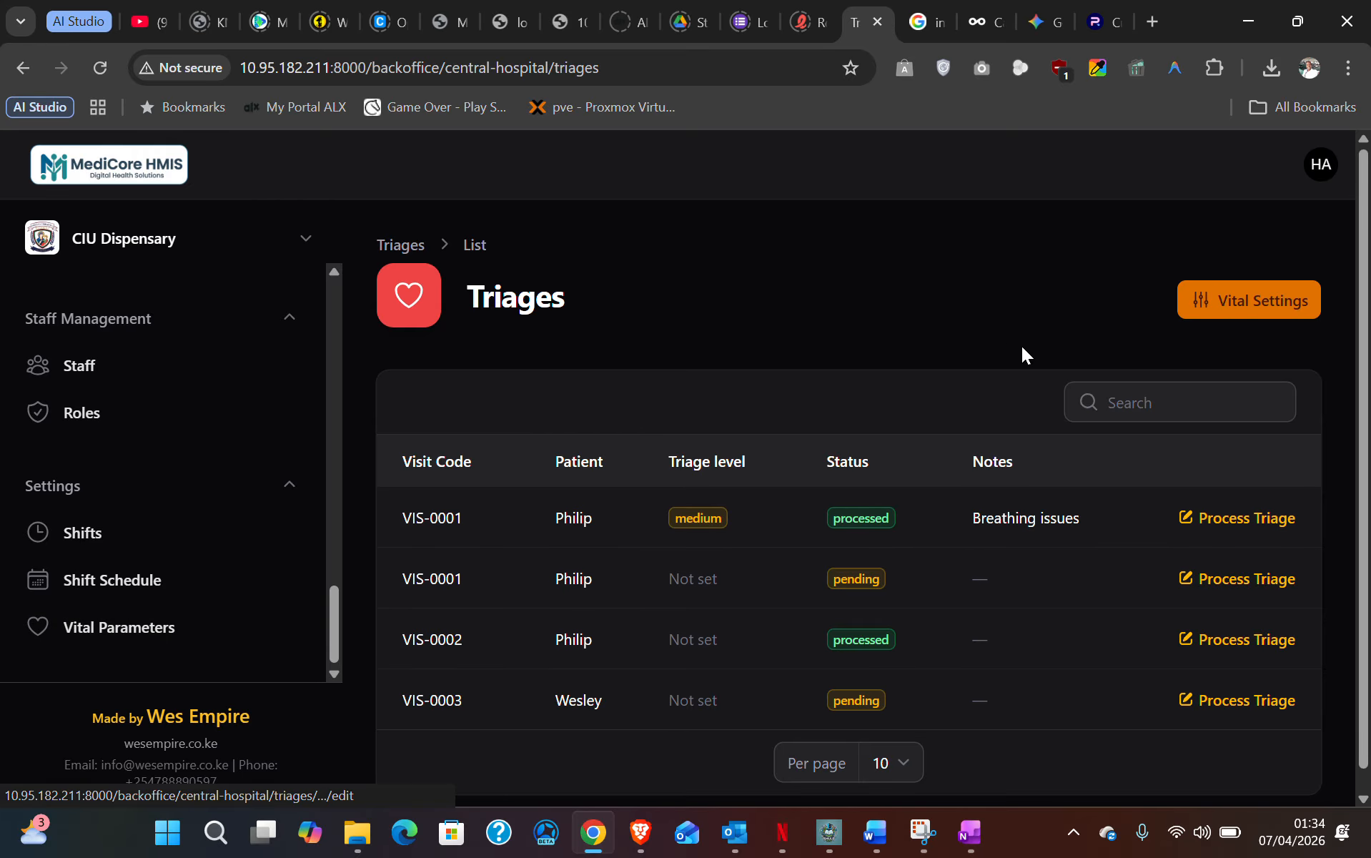
pyautogui.click(1245, 307)
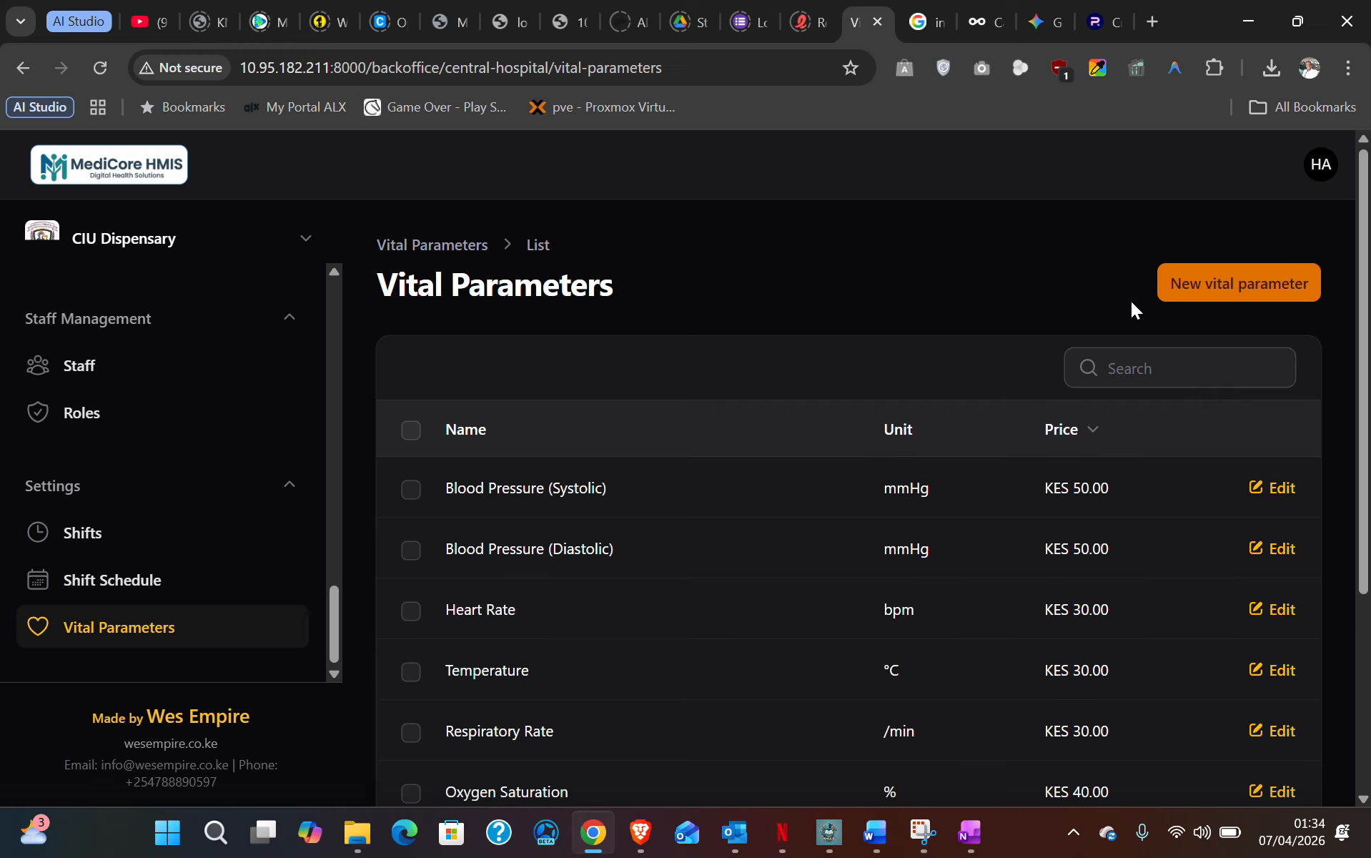
# - Scroll through the Vital Parameters list and open a blank new vital parameter form
pyautogui.scroll(-2, 521, 514)
pyautogui.scroll(2, 520, 515)
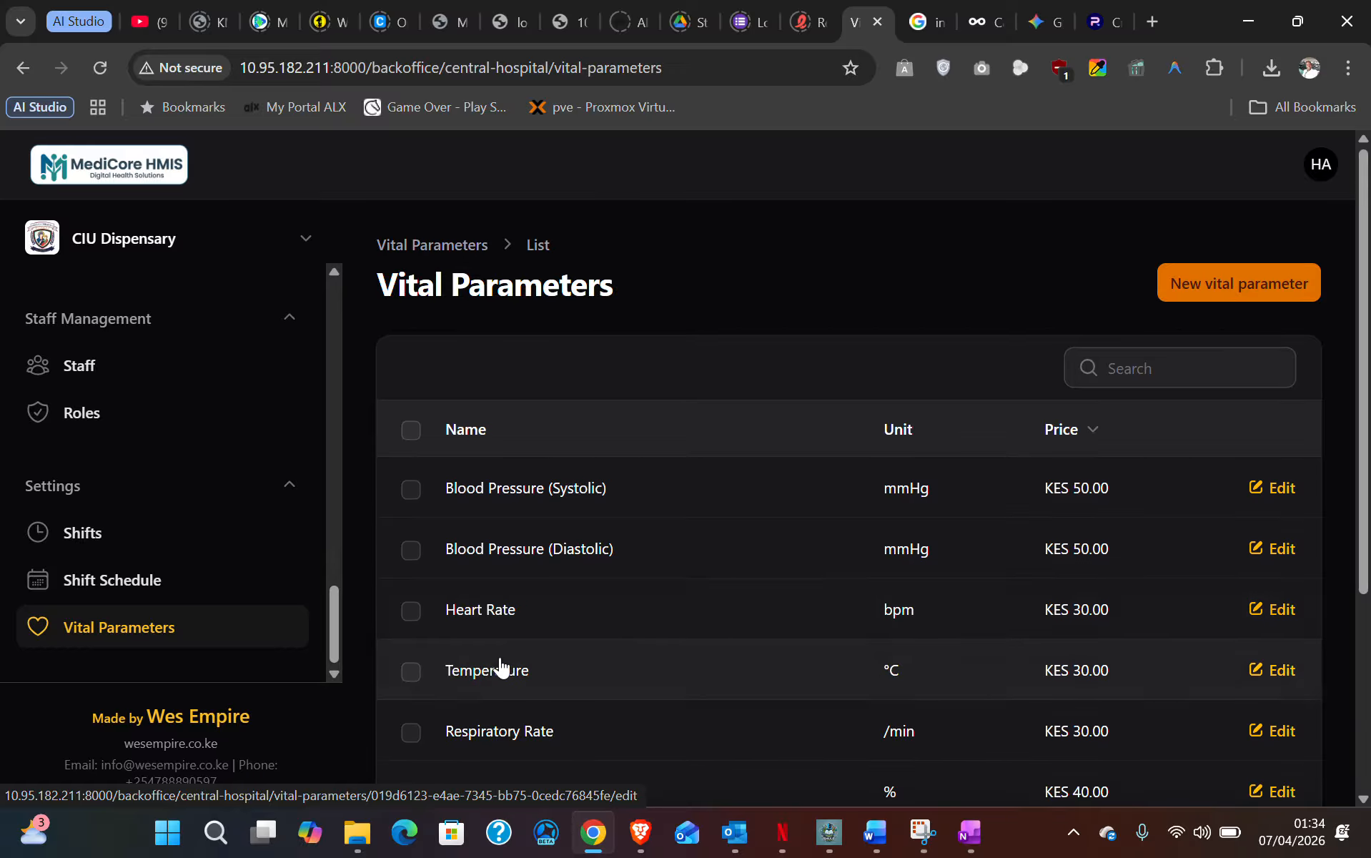
pyautogui.scroll(-3, 500, 669)
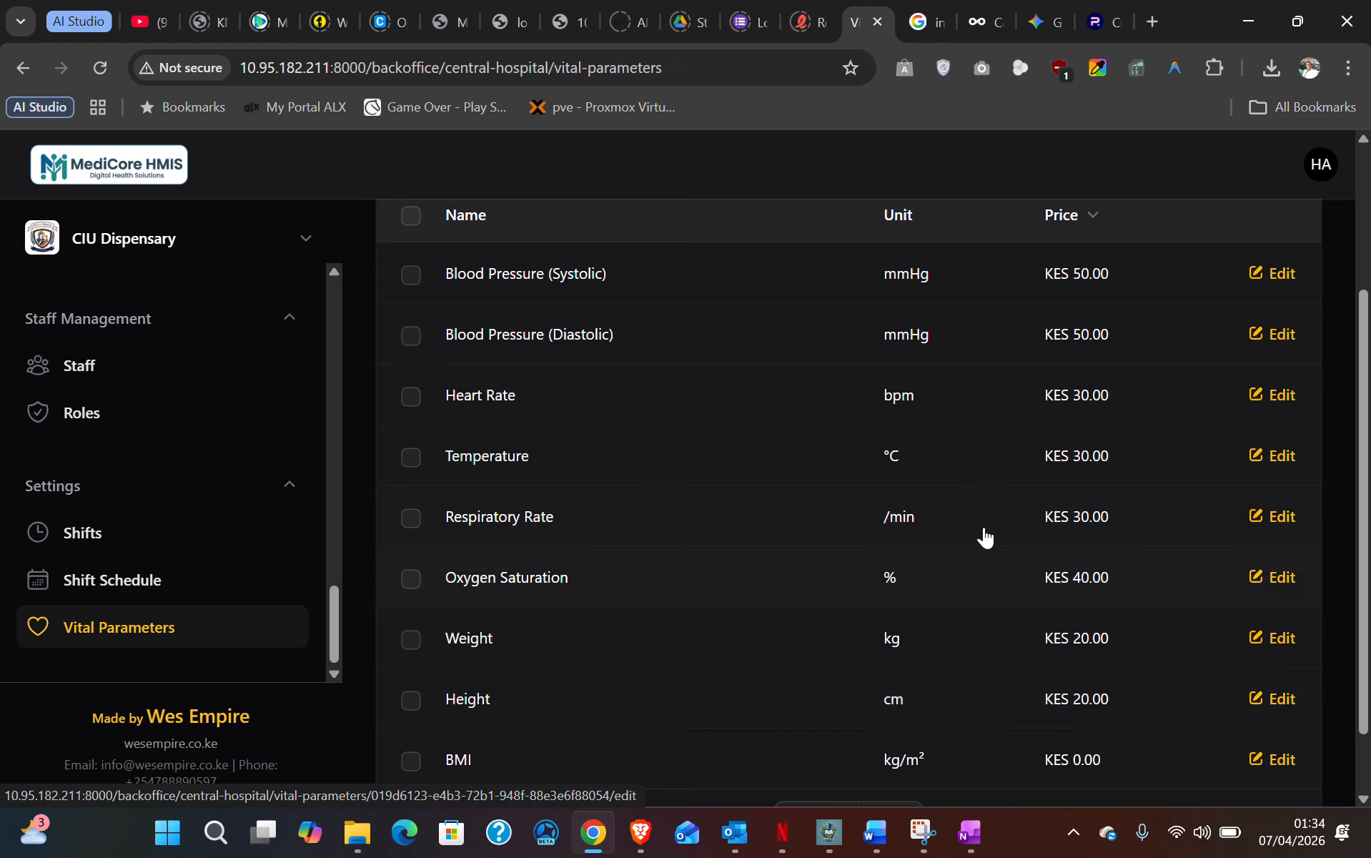
pyautogui.scroll(-1, 843, 686)
pyautogui.scroll(3, 815, 611)
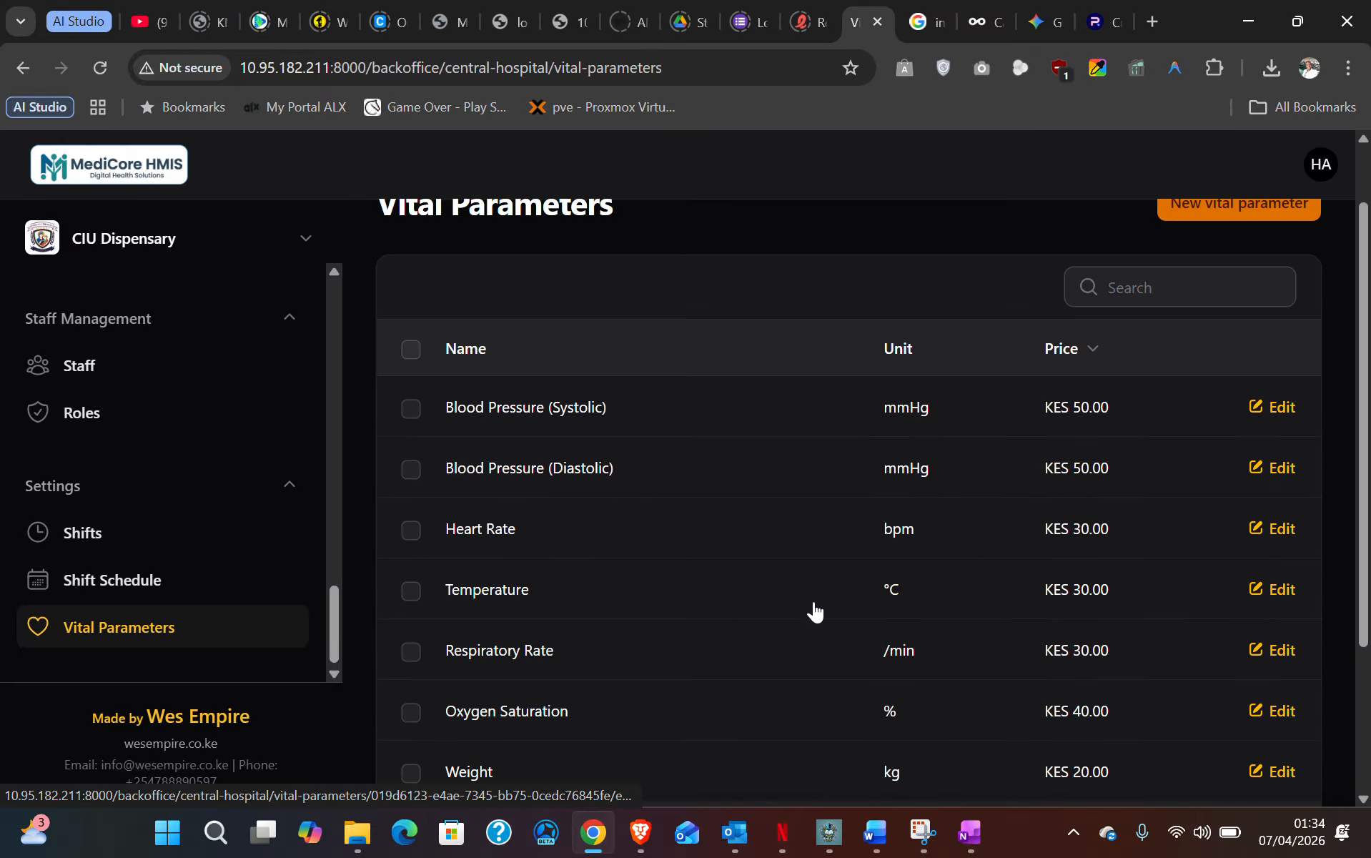
pyautogui.scroll(1, 740, 521)
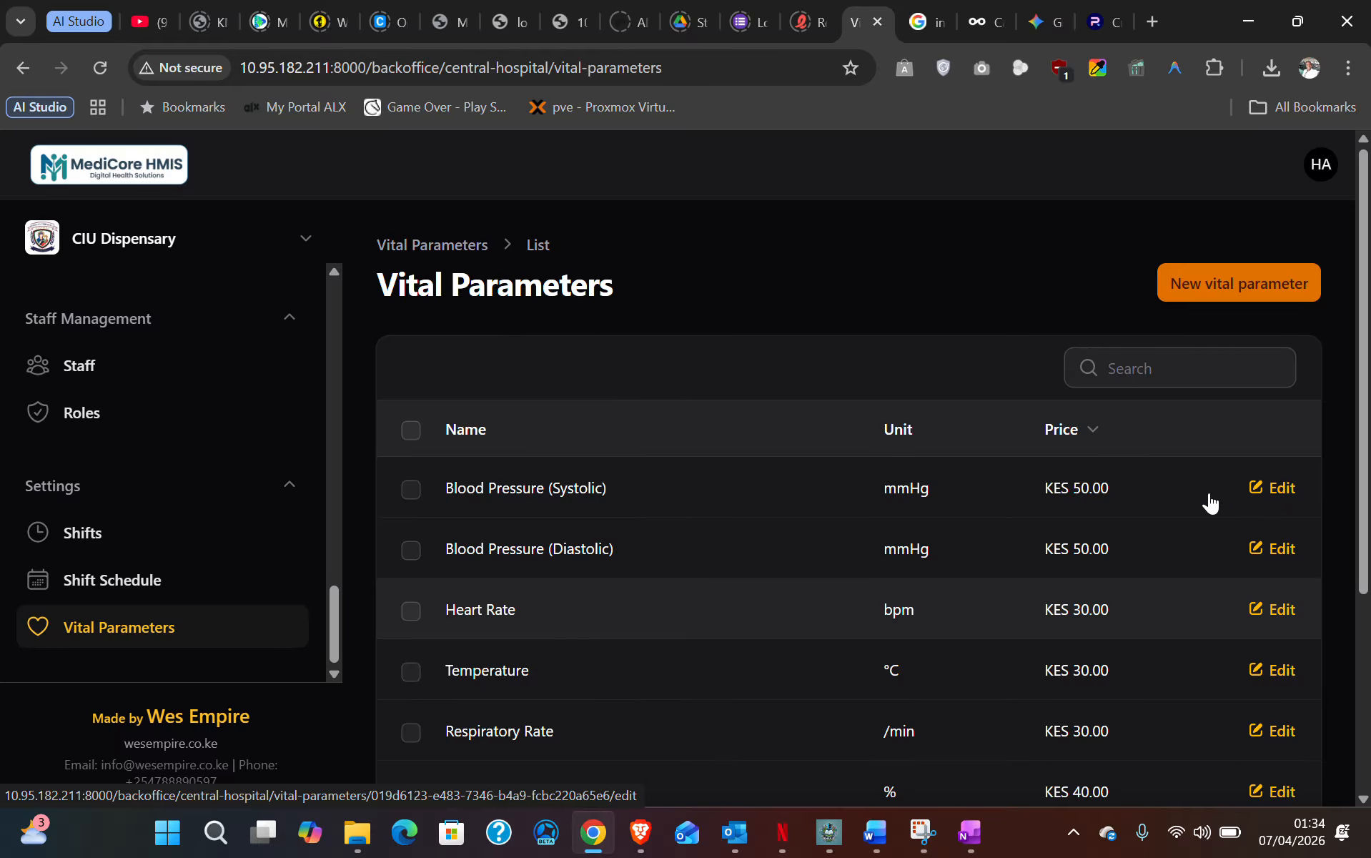
pyautogui.scroll(-3, 582, 549)
pyautogui.scroll(-1, 582, 550)
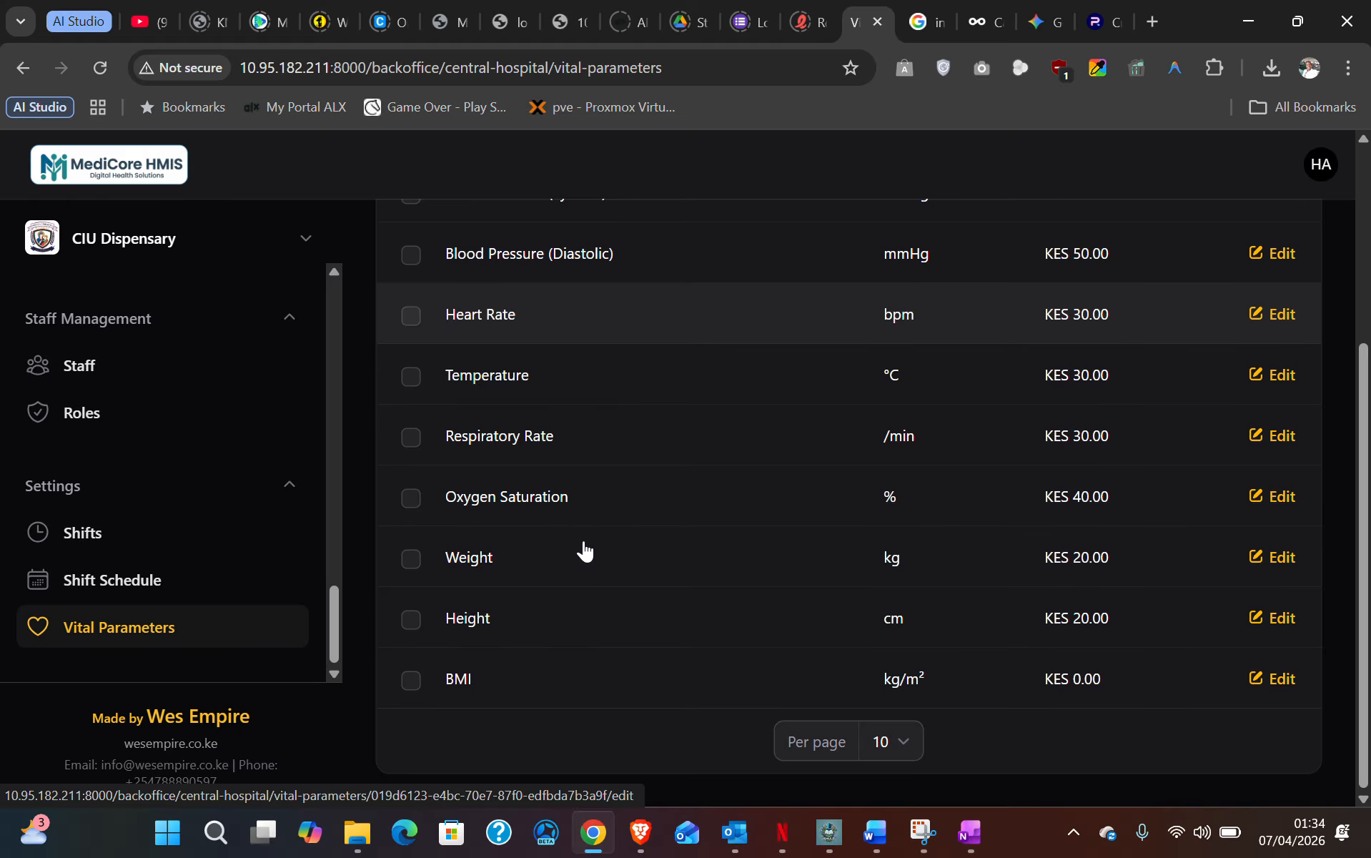
pyautogui.scroll(4, 584, 551)
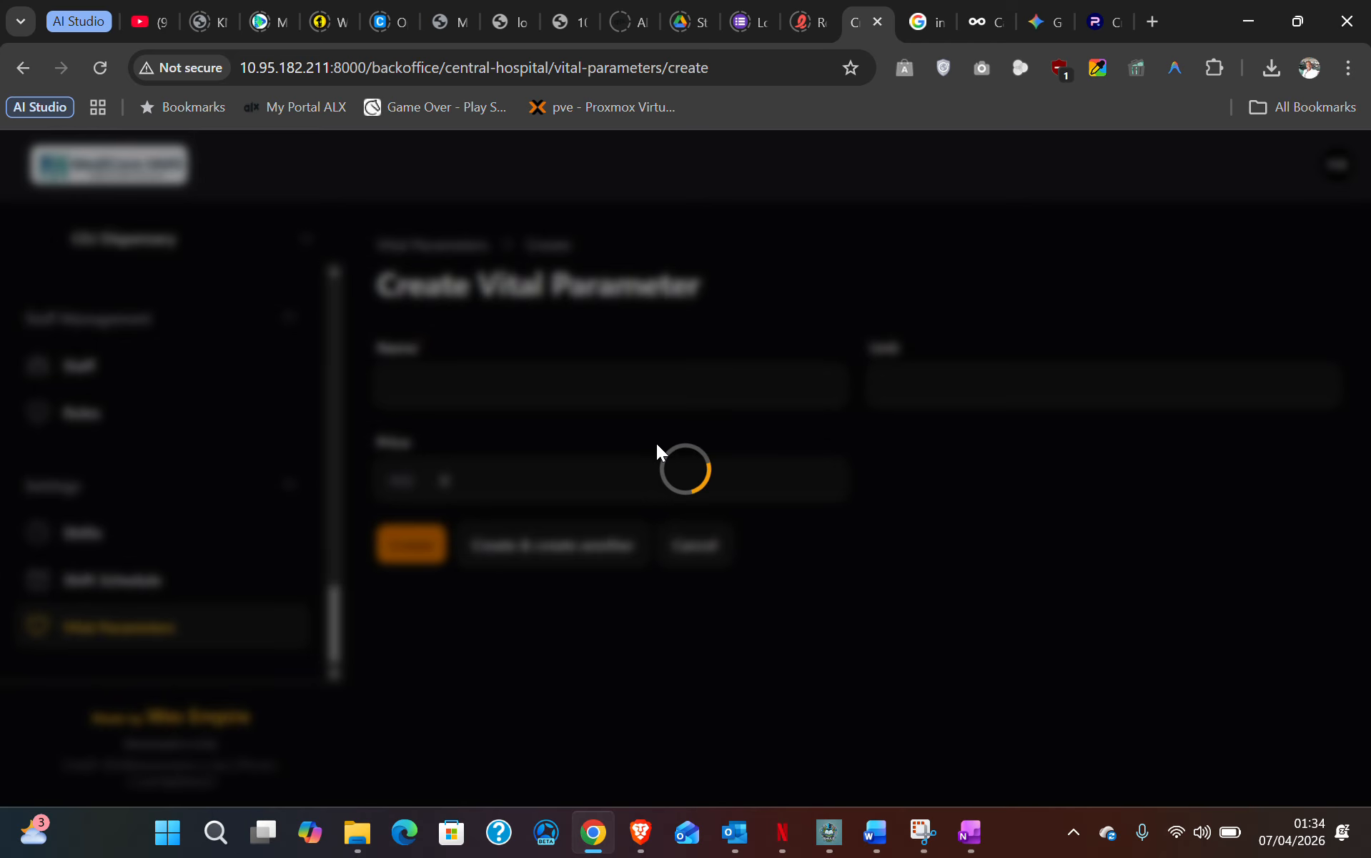
# - Cancel the new vital parameter form without entering a name, unit or price
pyautogui.click(451, 402)
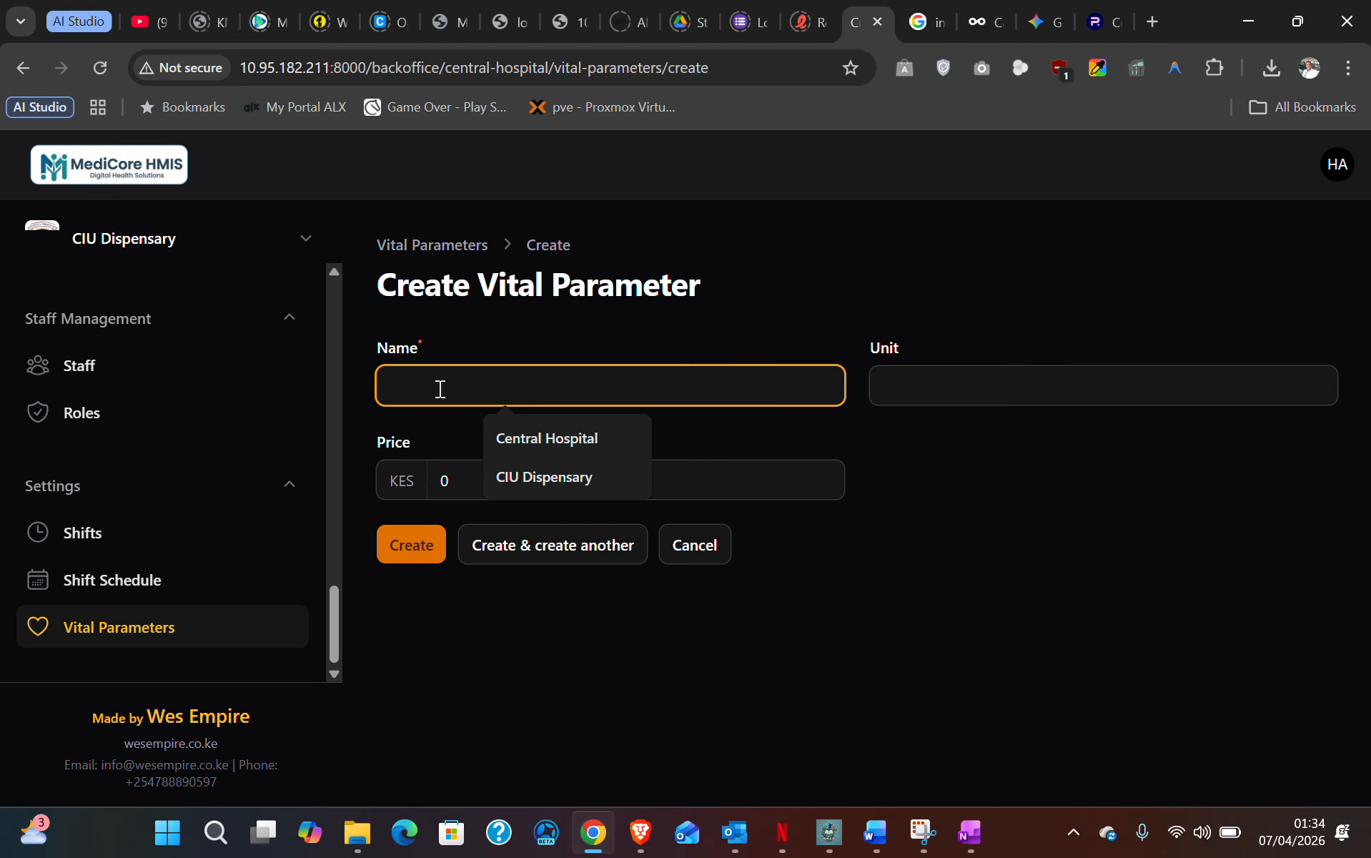
pyautogui.click(974, 399)
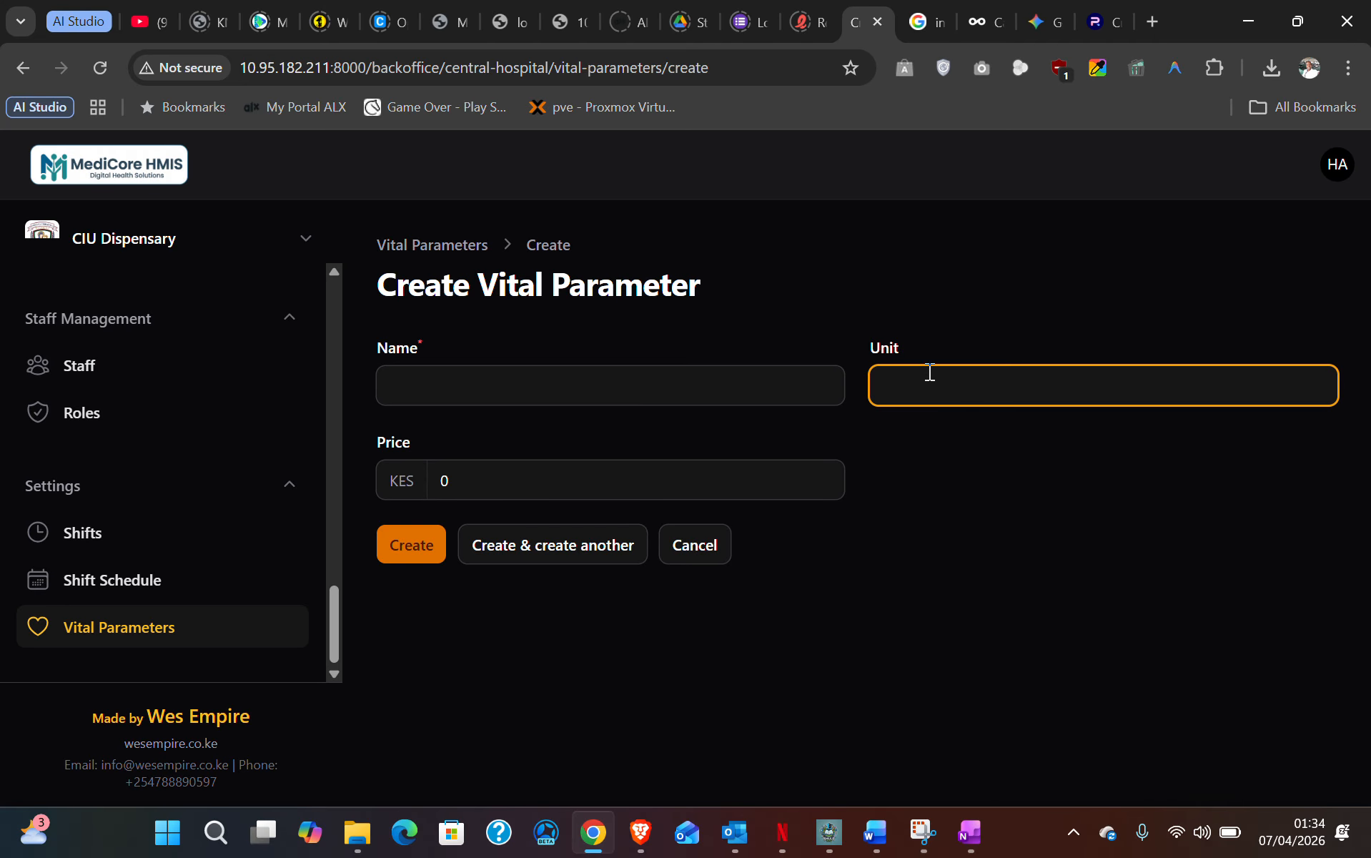
pyautogui.click(488, 473)
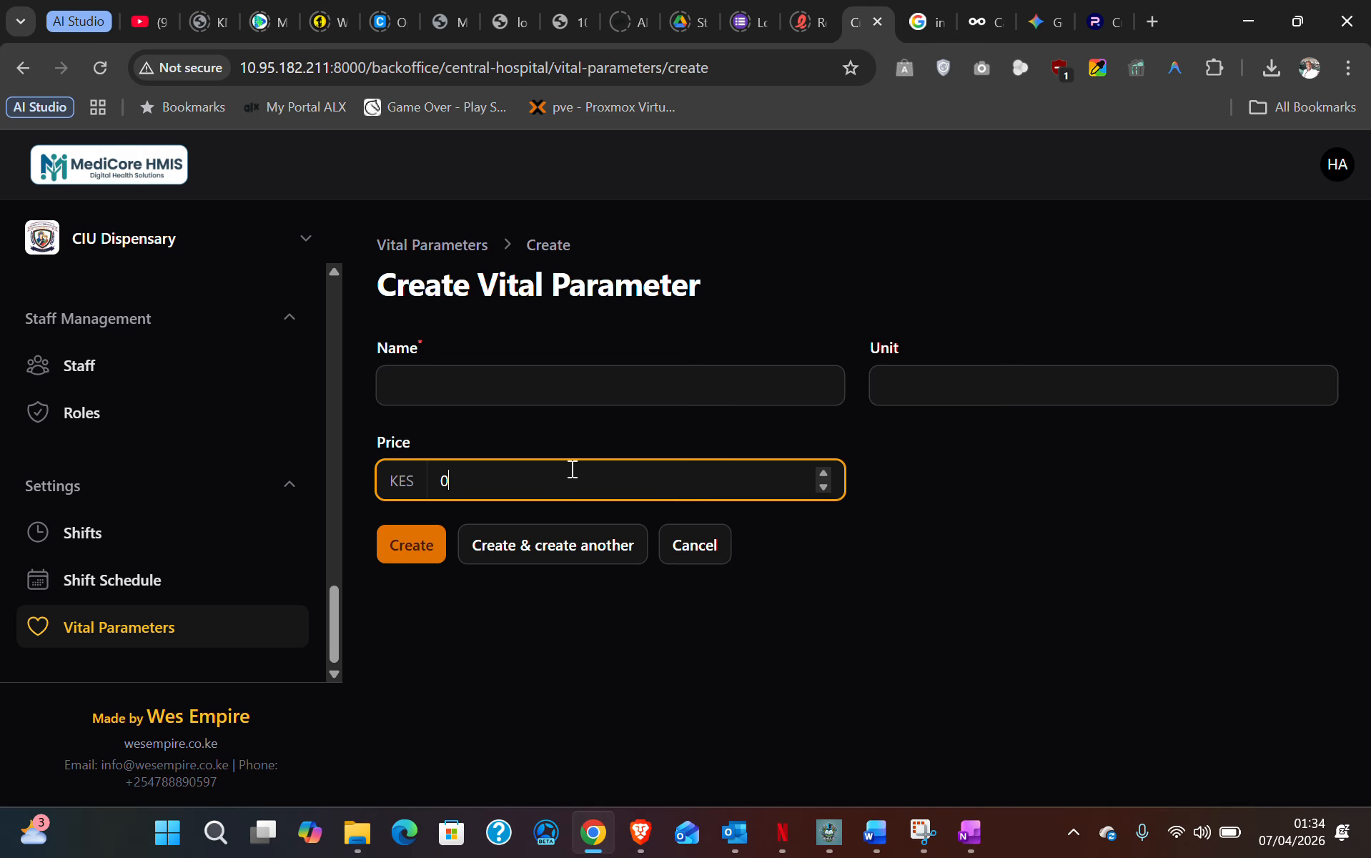
pyautogui.click(701, 546)
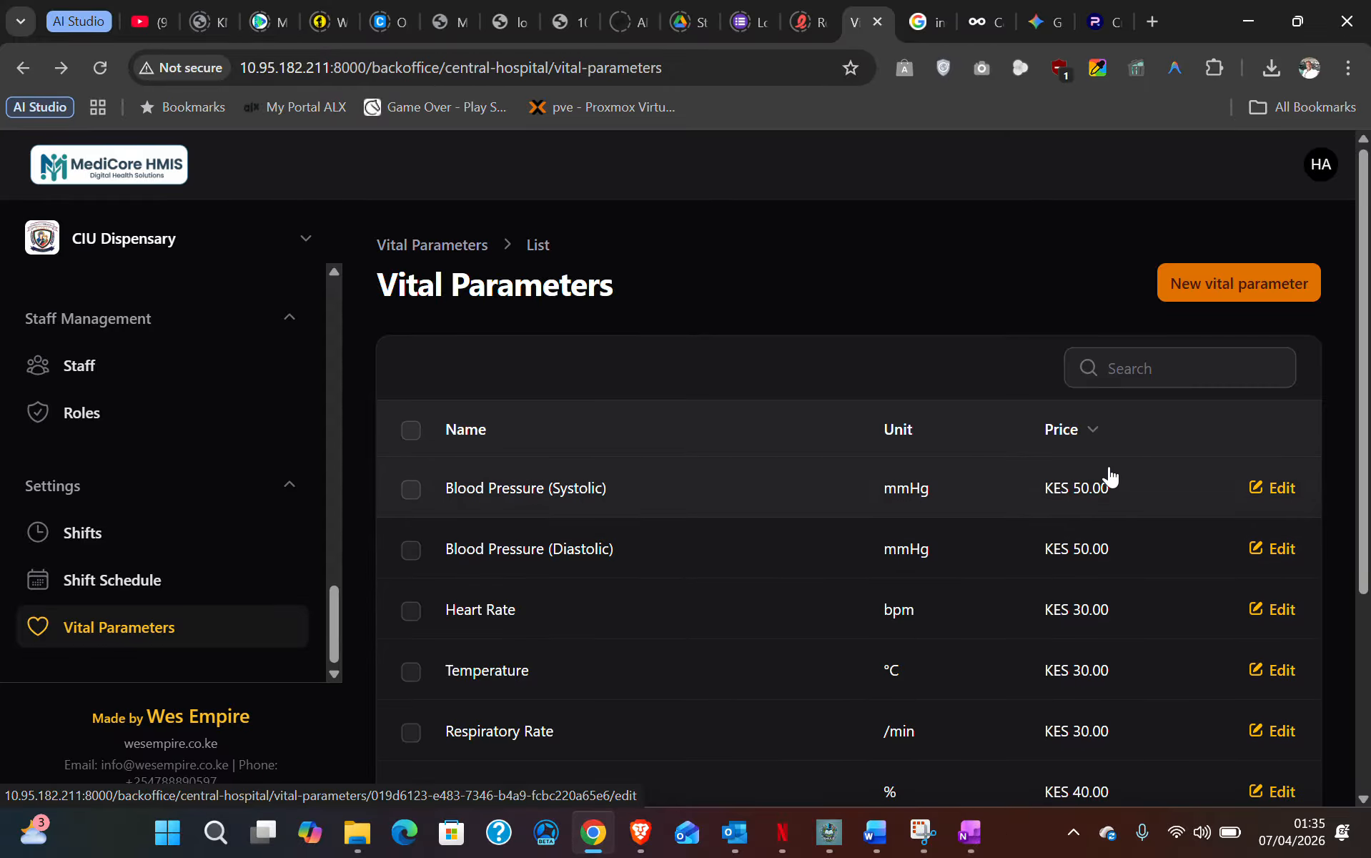
# - Scroll the sidebar back to Clinical Workflow and return to the Triages list
pyautogui.scroll(-4, 1077, 685)
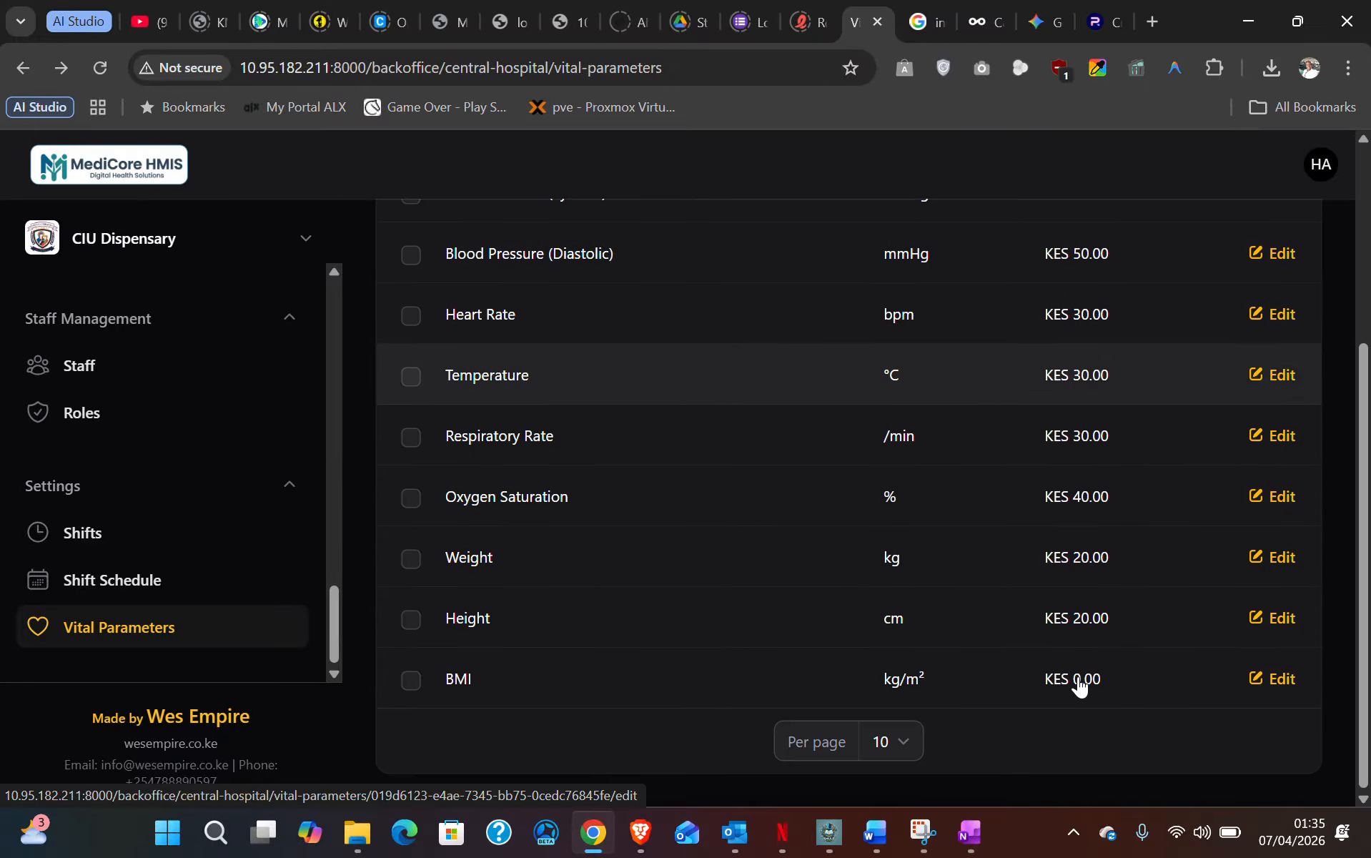
pyautogui.scroll(4, 1079, 683)
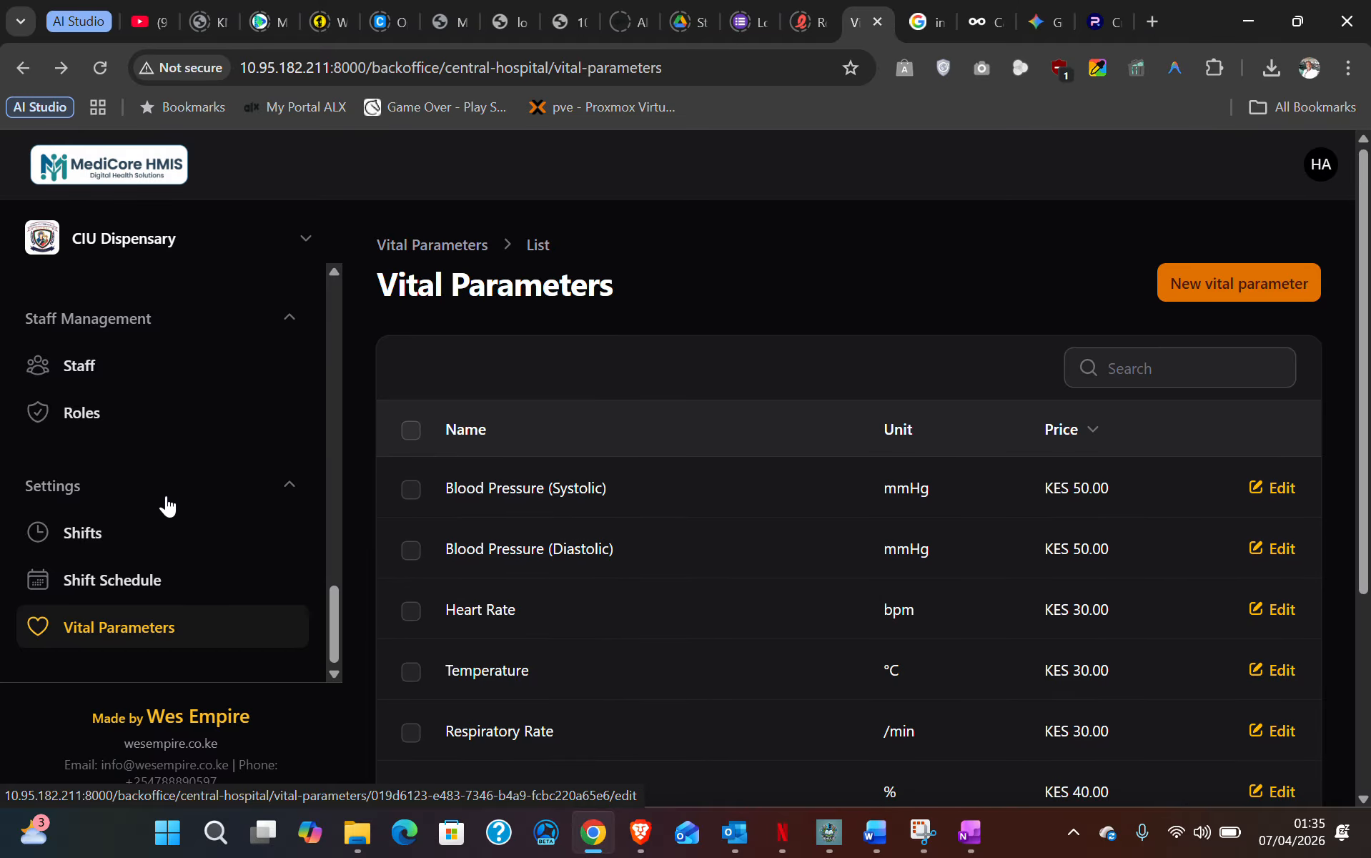
pyautogui.scroll(15, 166, 506)
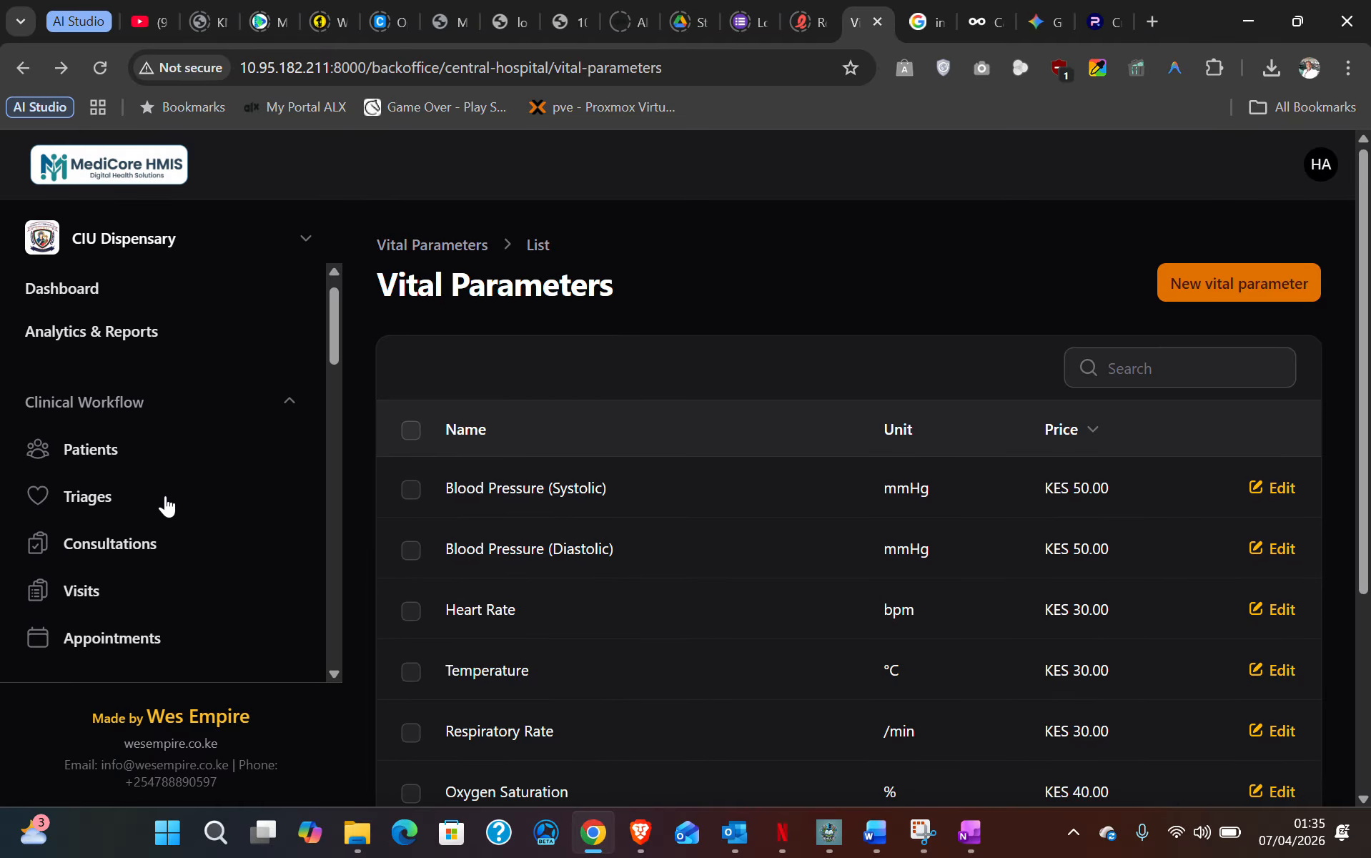
pyautogui.click(84, 528)
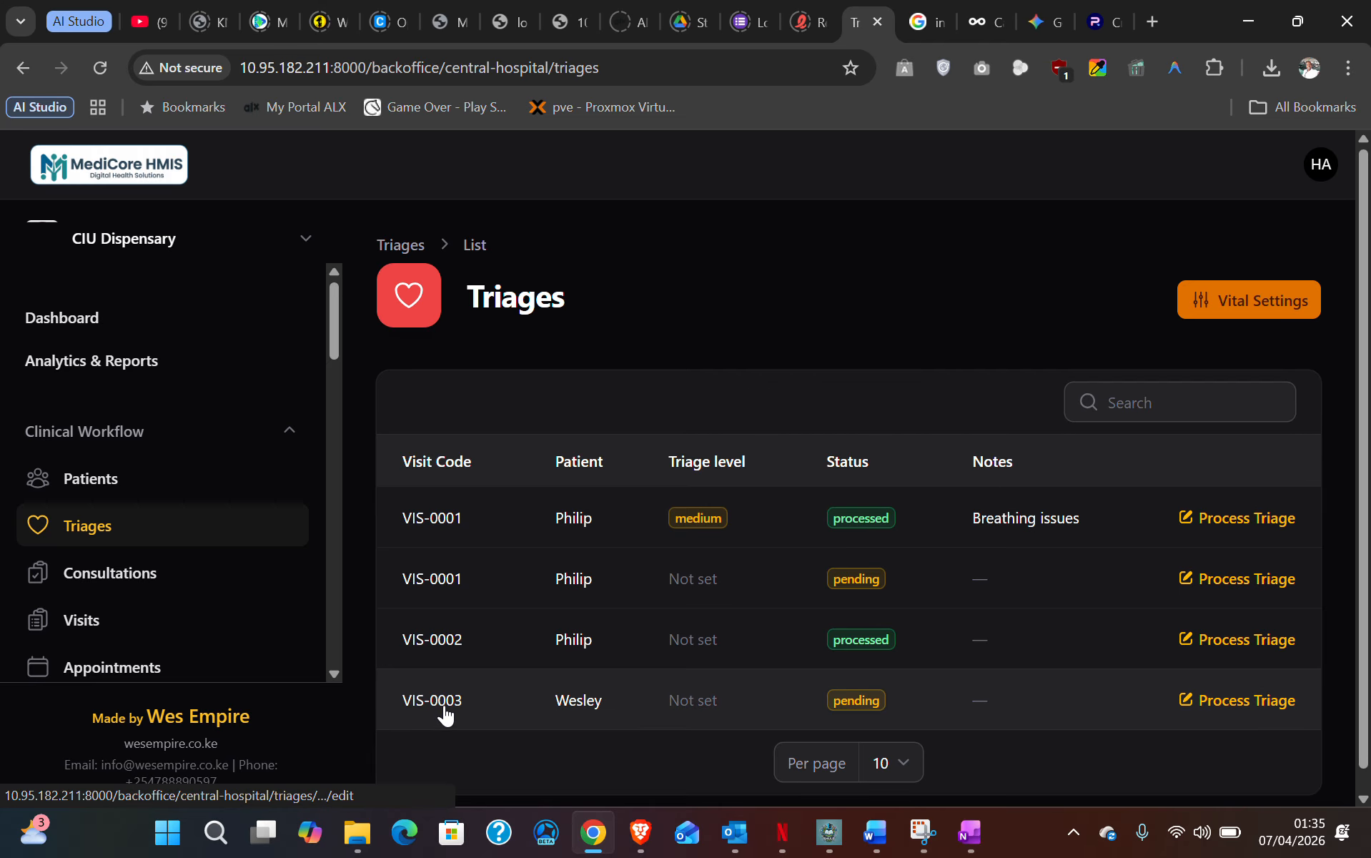
# - Start processing the VIS-0003 triage and set its triage level to Low
pyautogui.click(1247, 703)
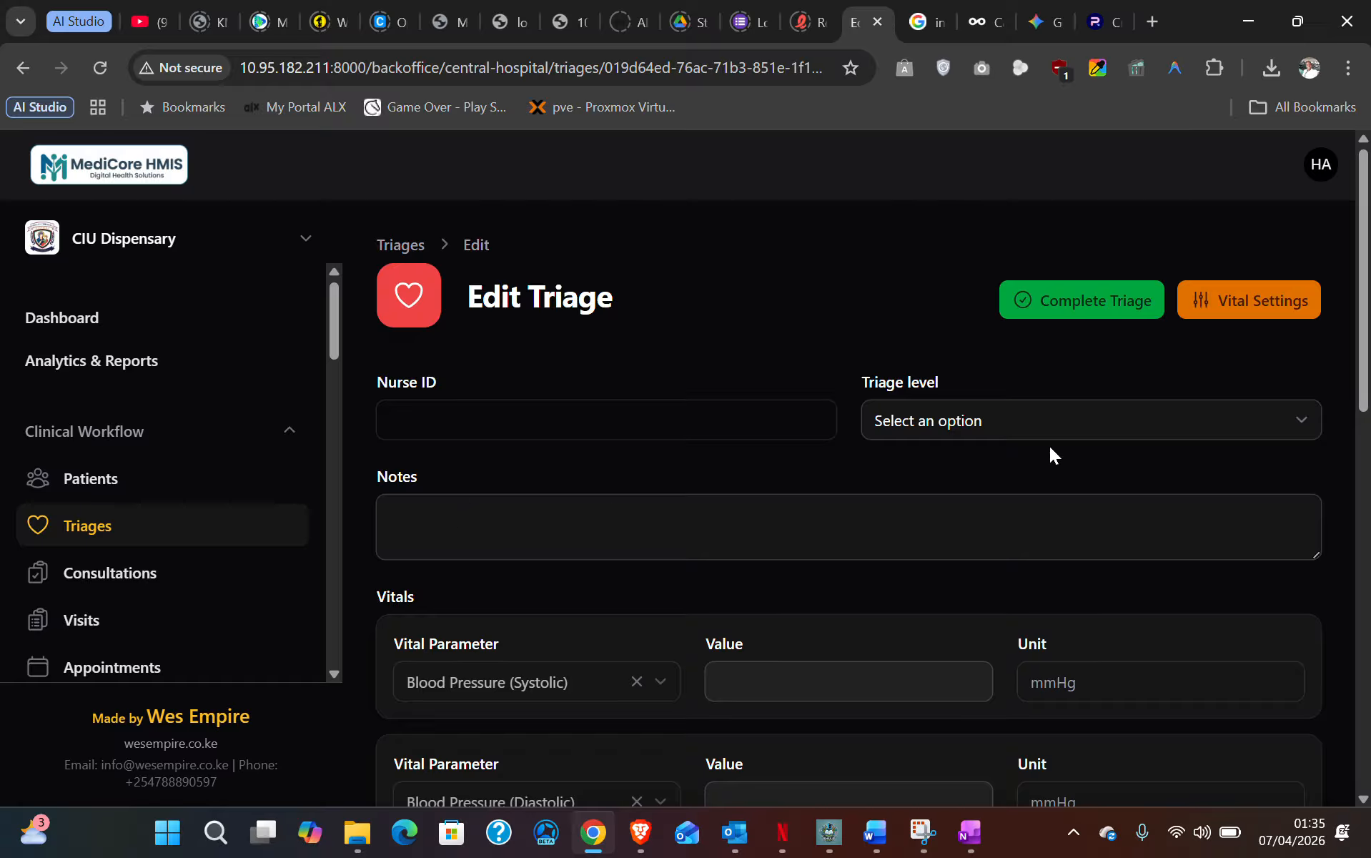
pyautogui.click(964, 422)
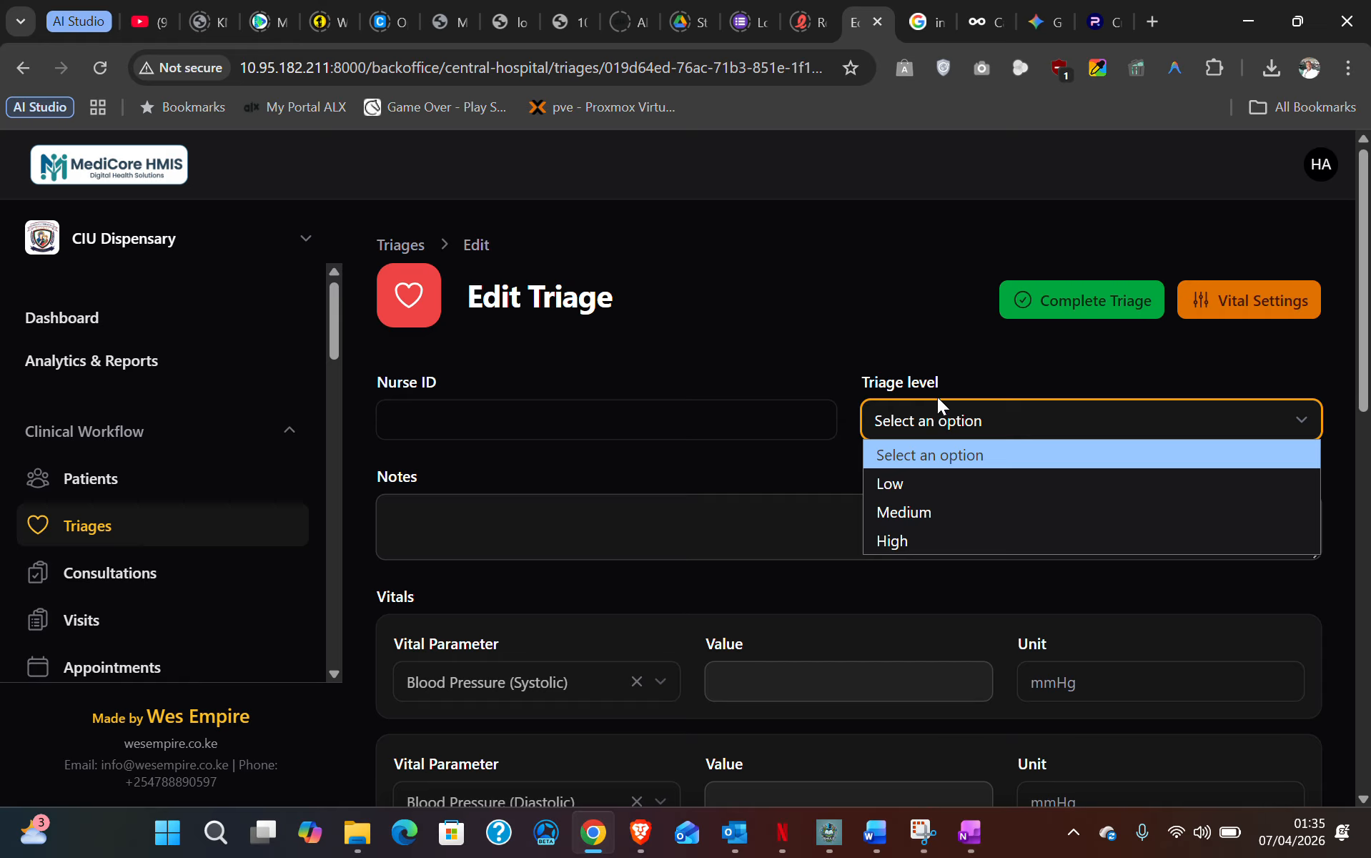
pyautogui.click(929, 486)
# - Write the triage notes 'Headaches, Chest pains and back pains'
pyautogui.scroll(-2, 500, 432)
pyautogui.click(499, 430)
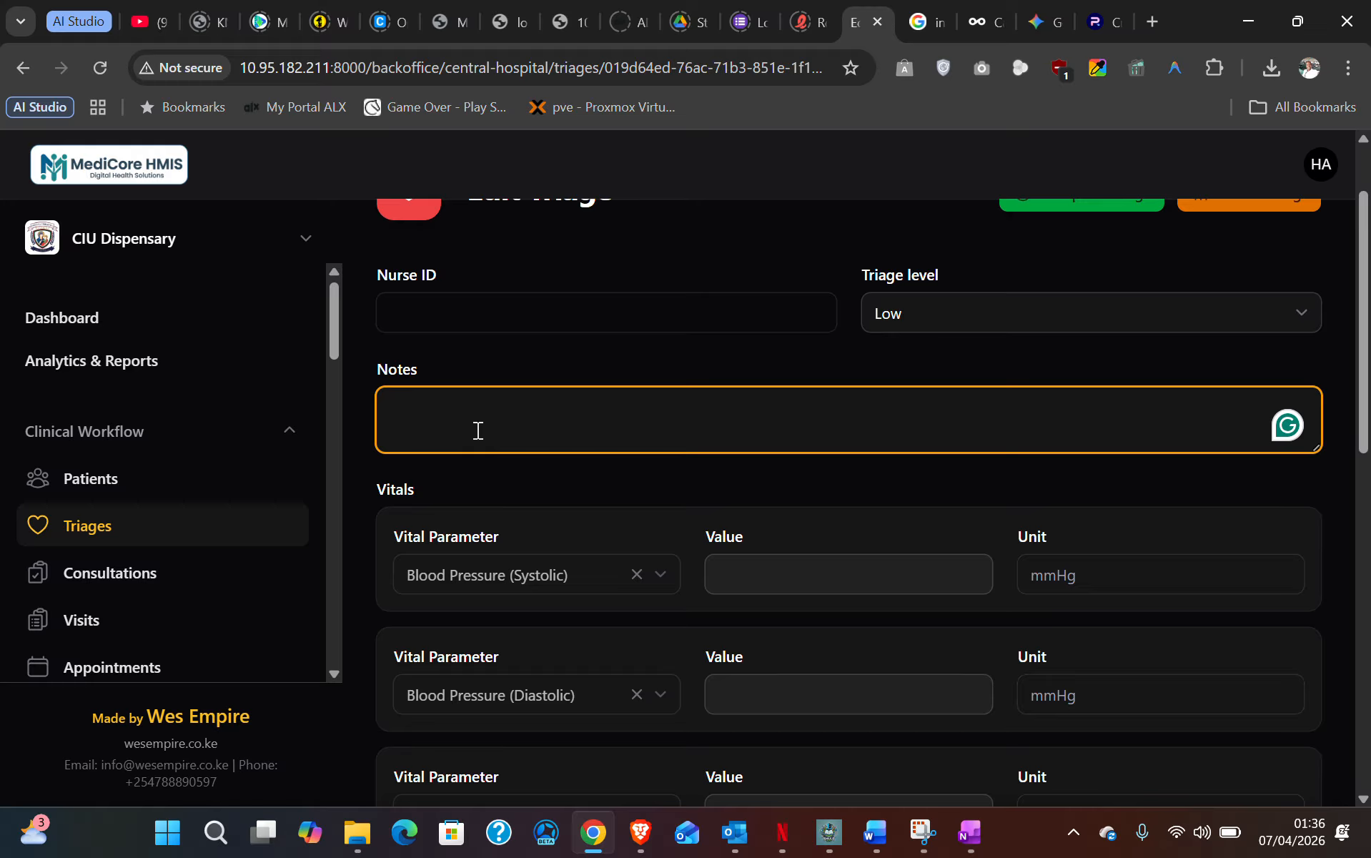
pyautogui.write('Headaches, Chest p')
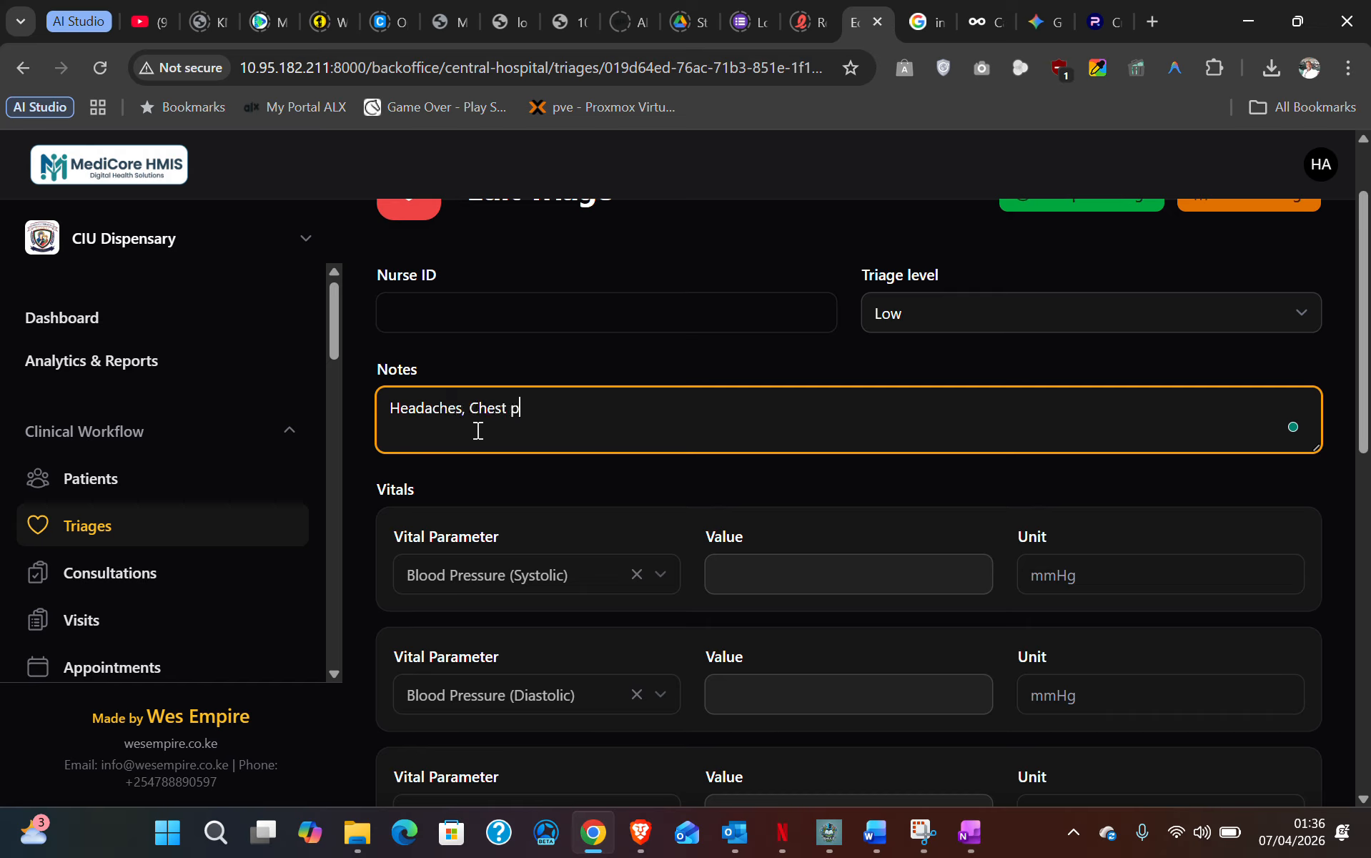
pyautogui.write('ains and back pains')
pyautogui.scroll(-3, 479, 430)
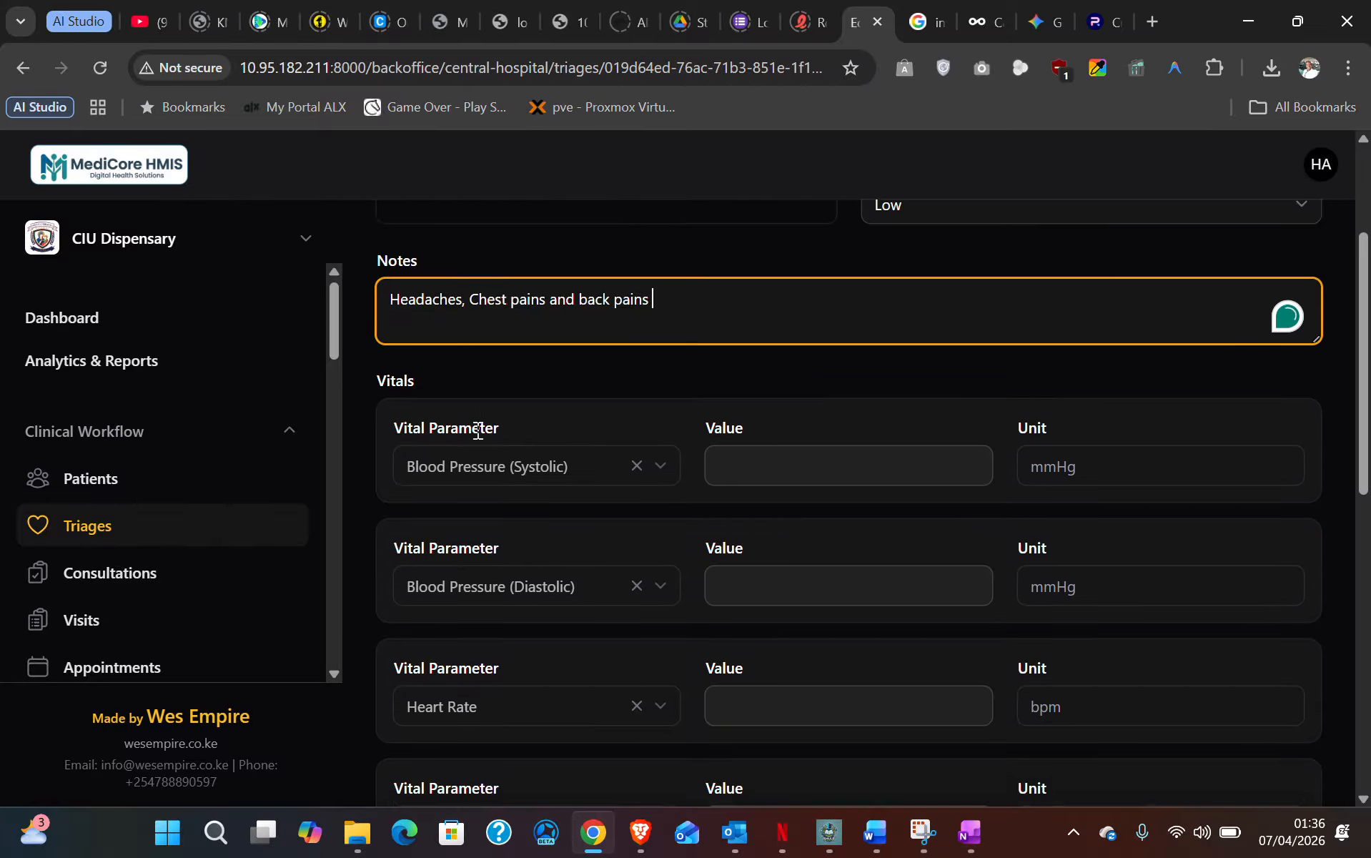
# - Enter blood pressure 45/56, heart rate 98 and temperature 37
pyautogui.click(777, 354)
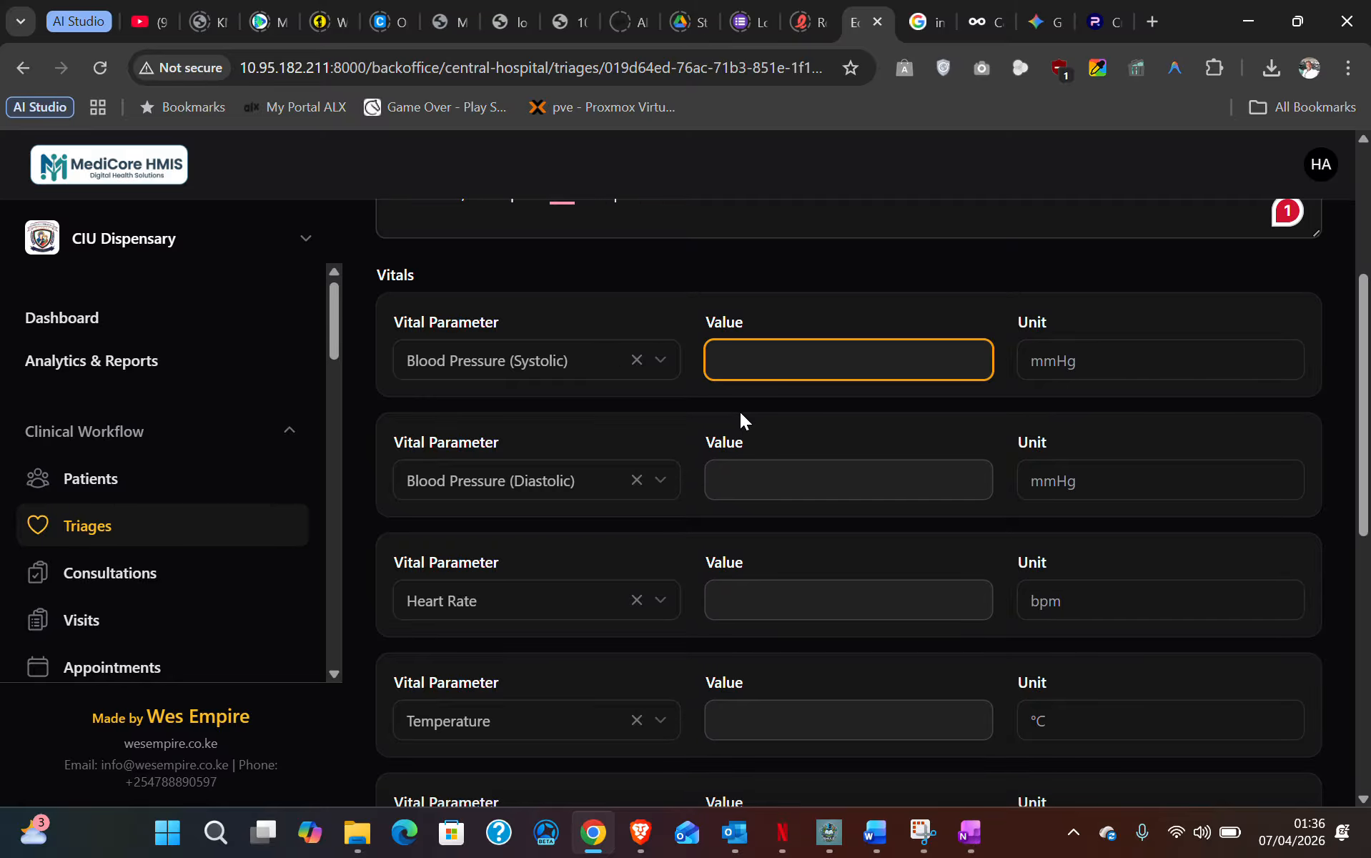
pyautogui.write('45')
pyautogui.click(762, 478)
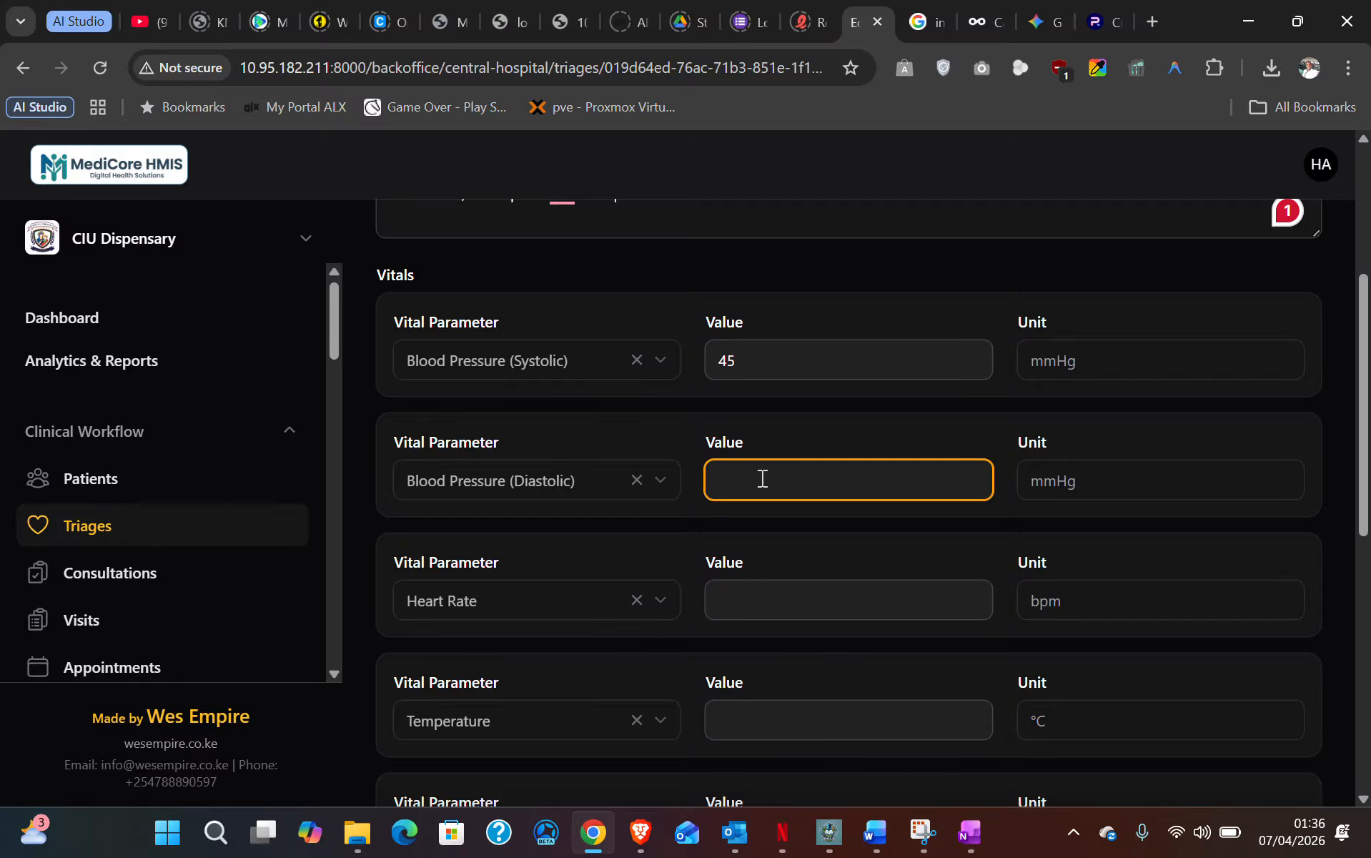
pyautogui.write('56')
pyautogui.scroll(-1, 776, 511)
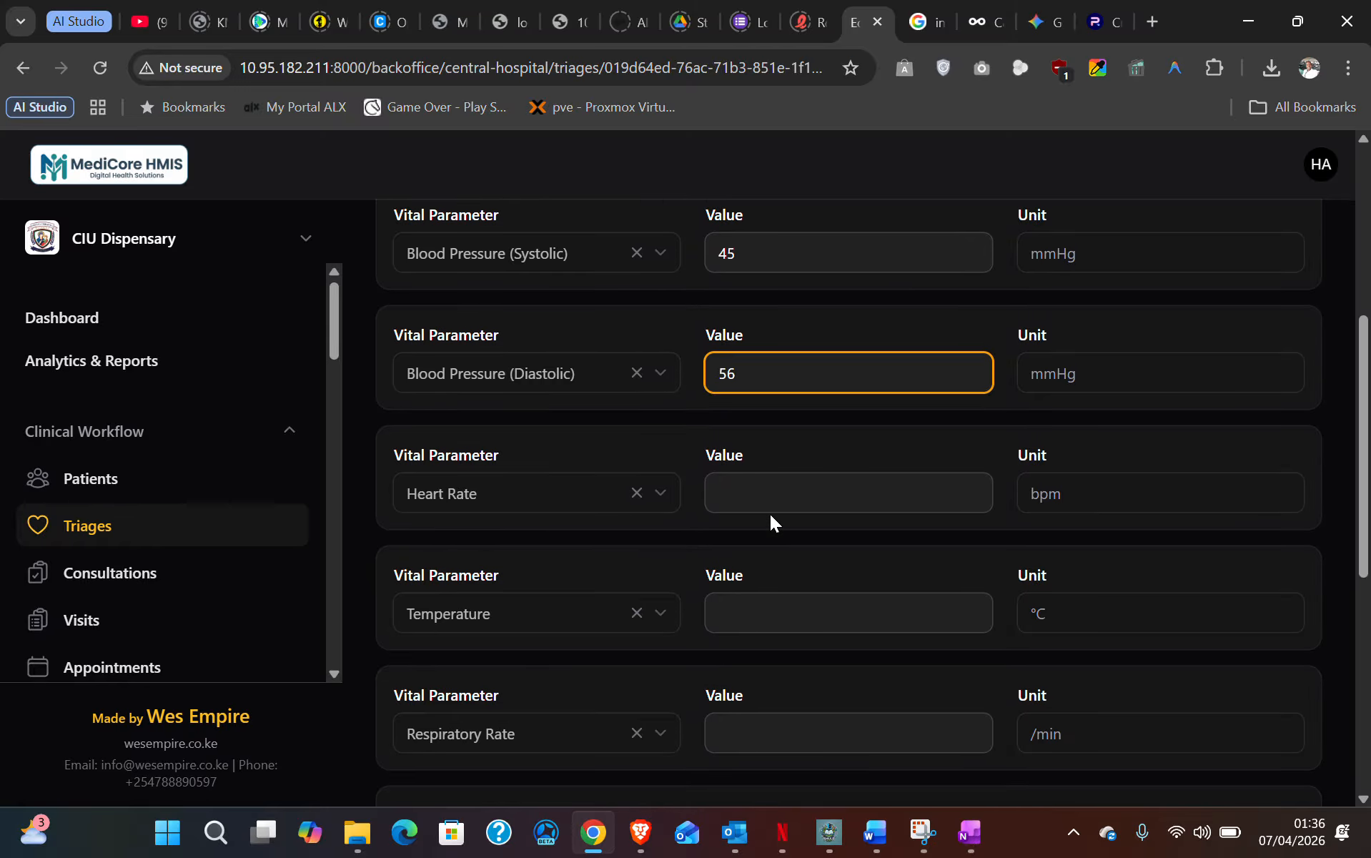
pyautogui.click(745, 502)
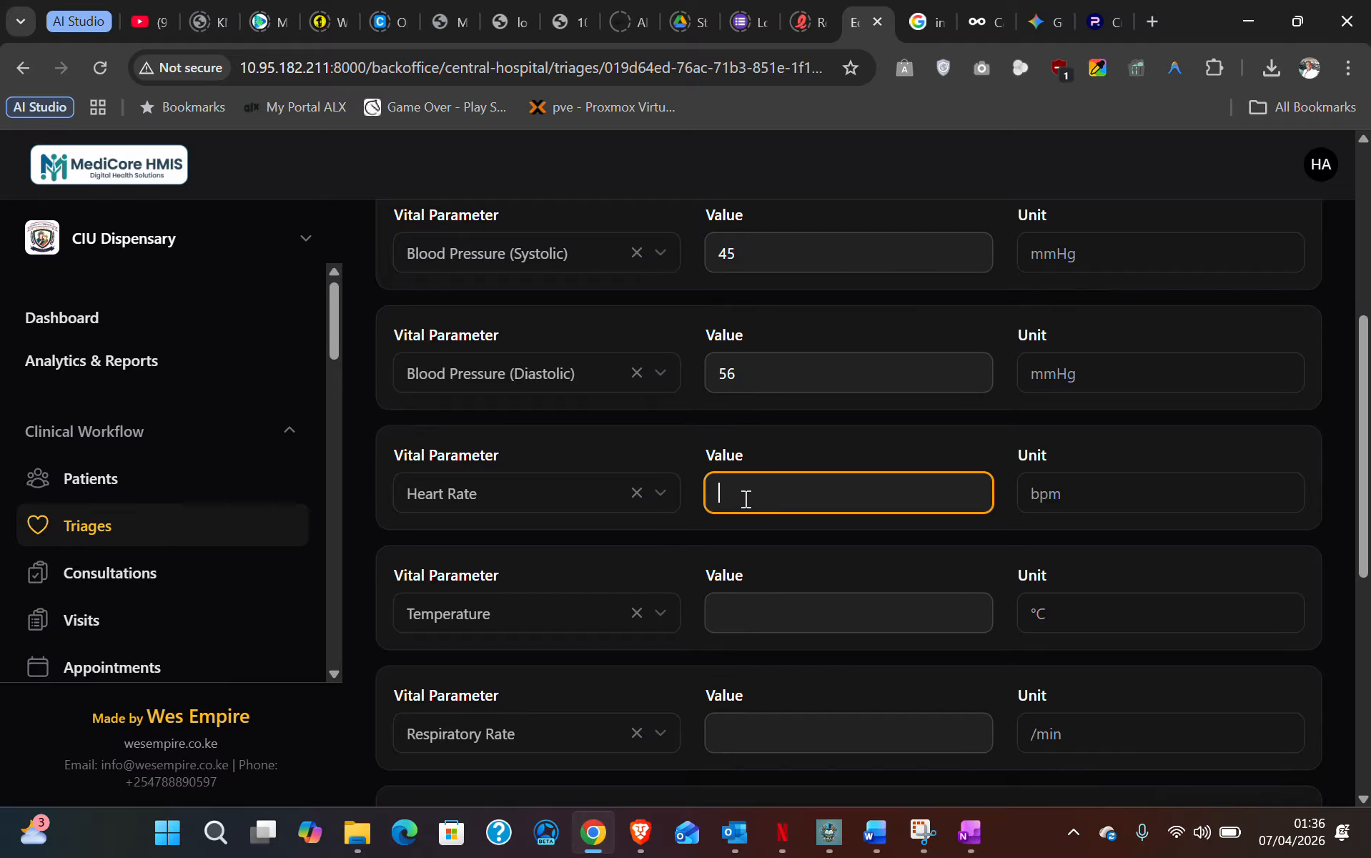
pyautogui.write('98')
pyautogui.scroll(-1, 757, 529)
pyautogui.click(757, 505)
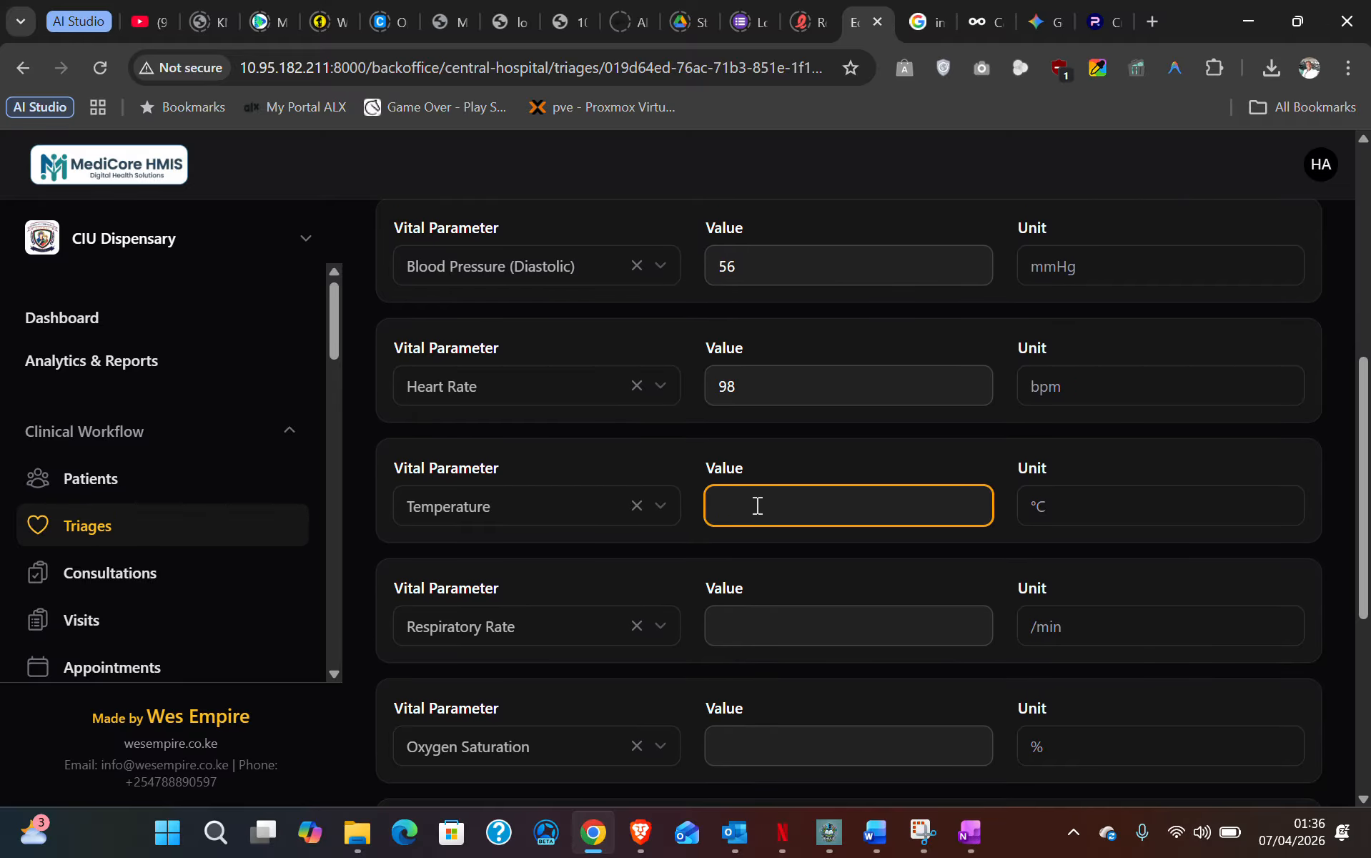
pyautogui.write('37')
# - Enter respiratory rate 98, oxygen saturation 60 and weight 60
pyautogui.scroll(-2, 757, 505)
pyautogui.click(736, 411)
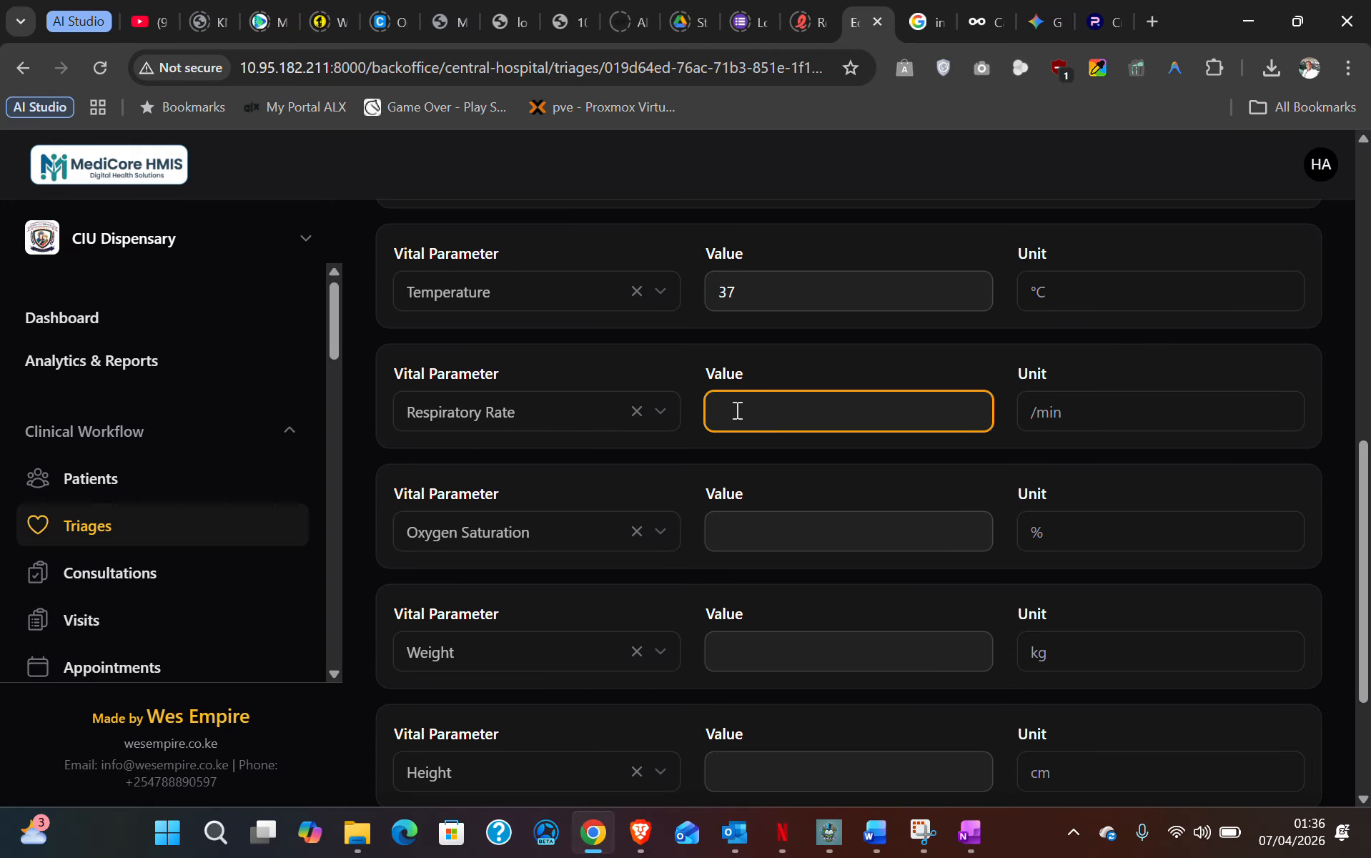
pyautogui.write('98')
pyautogui.scroll(-1, 742, 442)
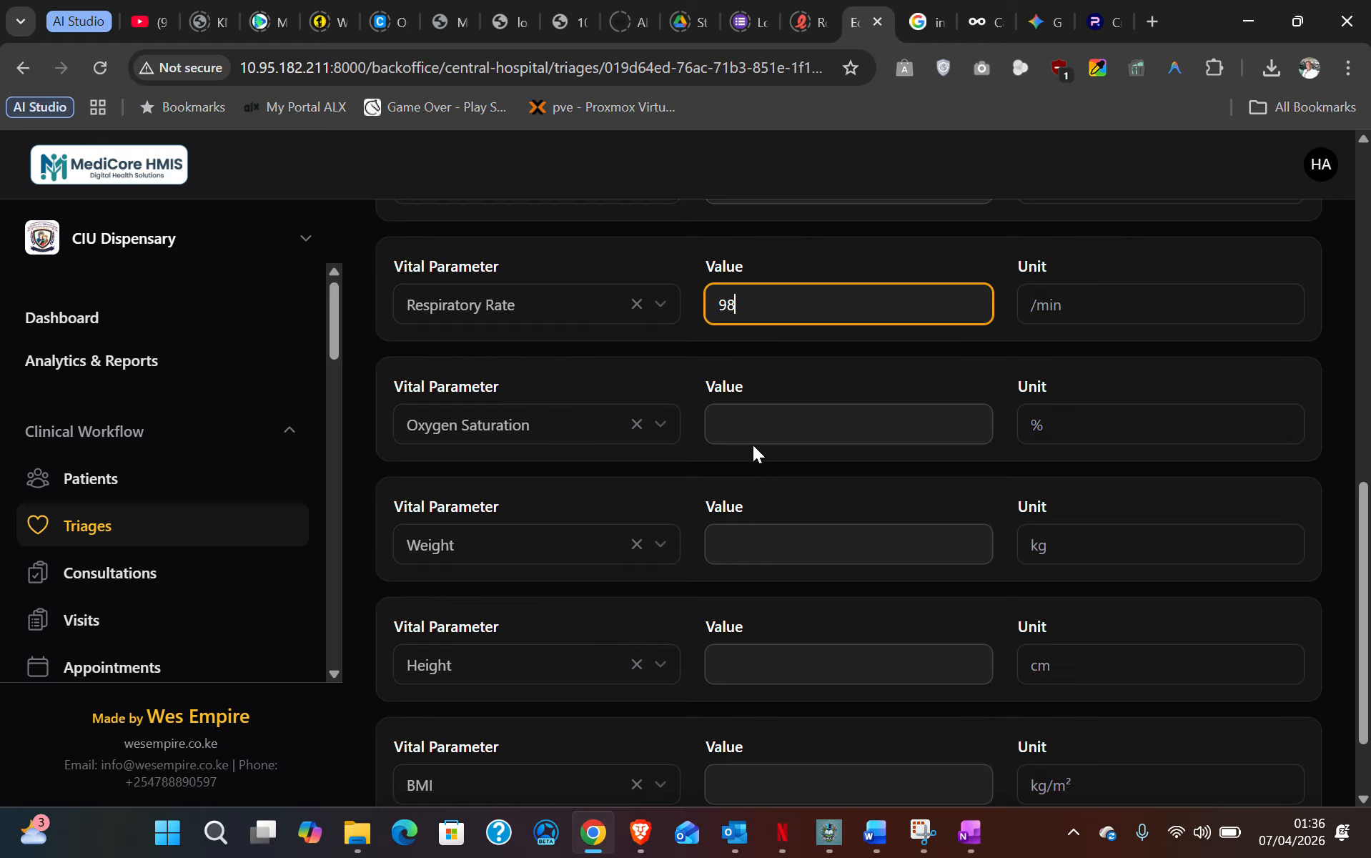
pyautogui.click(755, 435)
pyautogui.write('60')
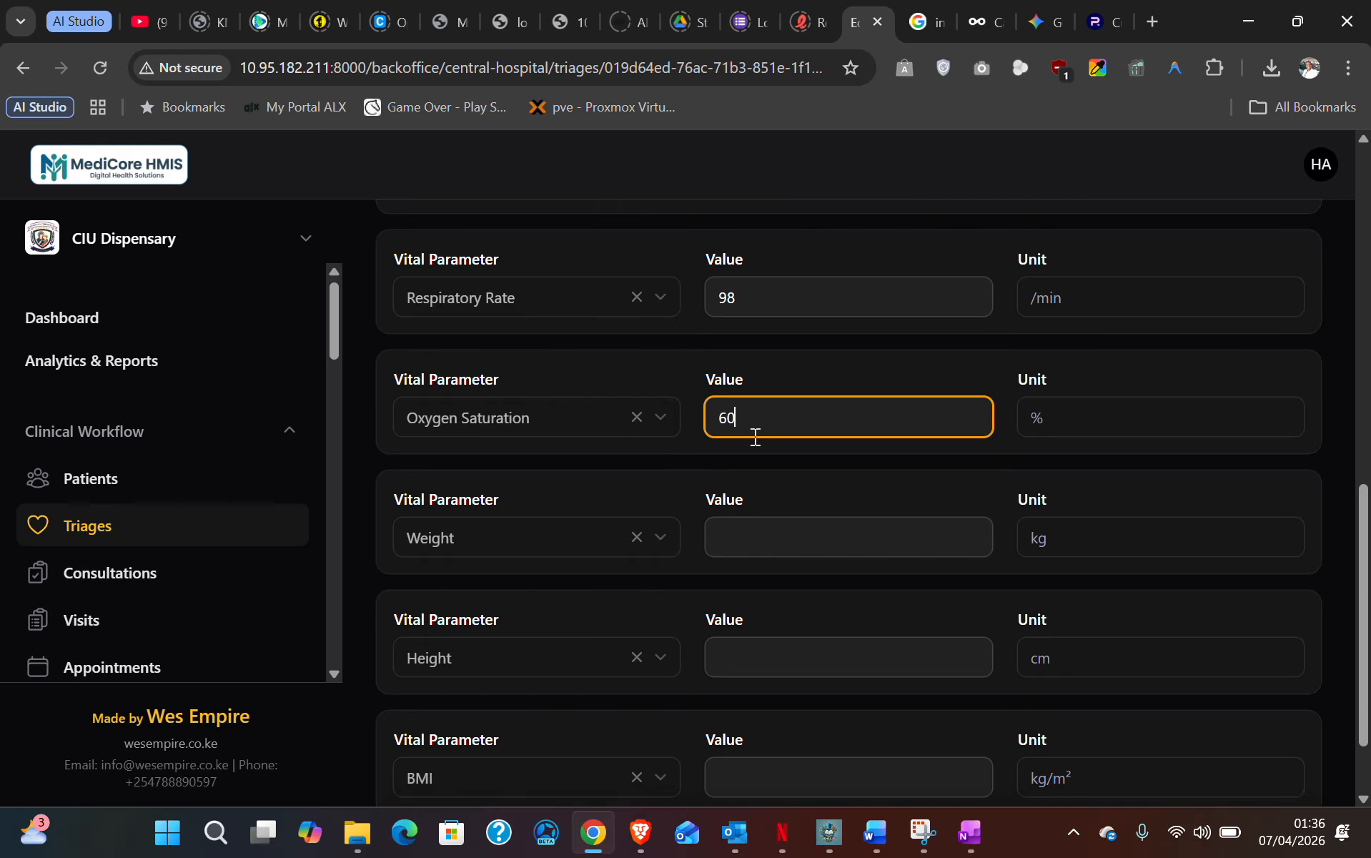
pyautogui.scroll(-1, 754, 436)
pyautogui.click(735, 440)
pyautogui.write('60')
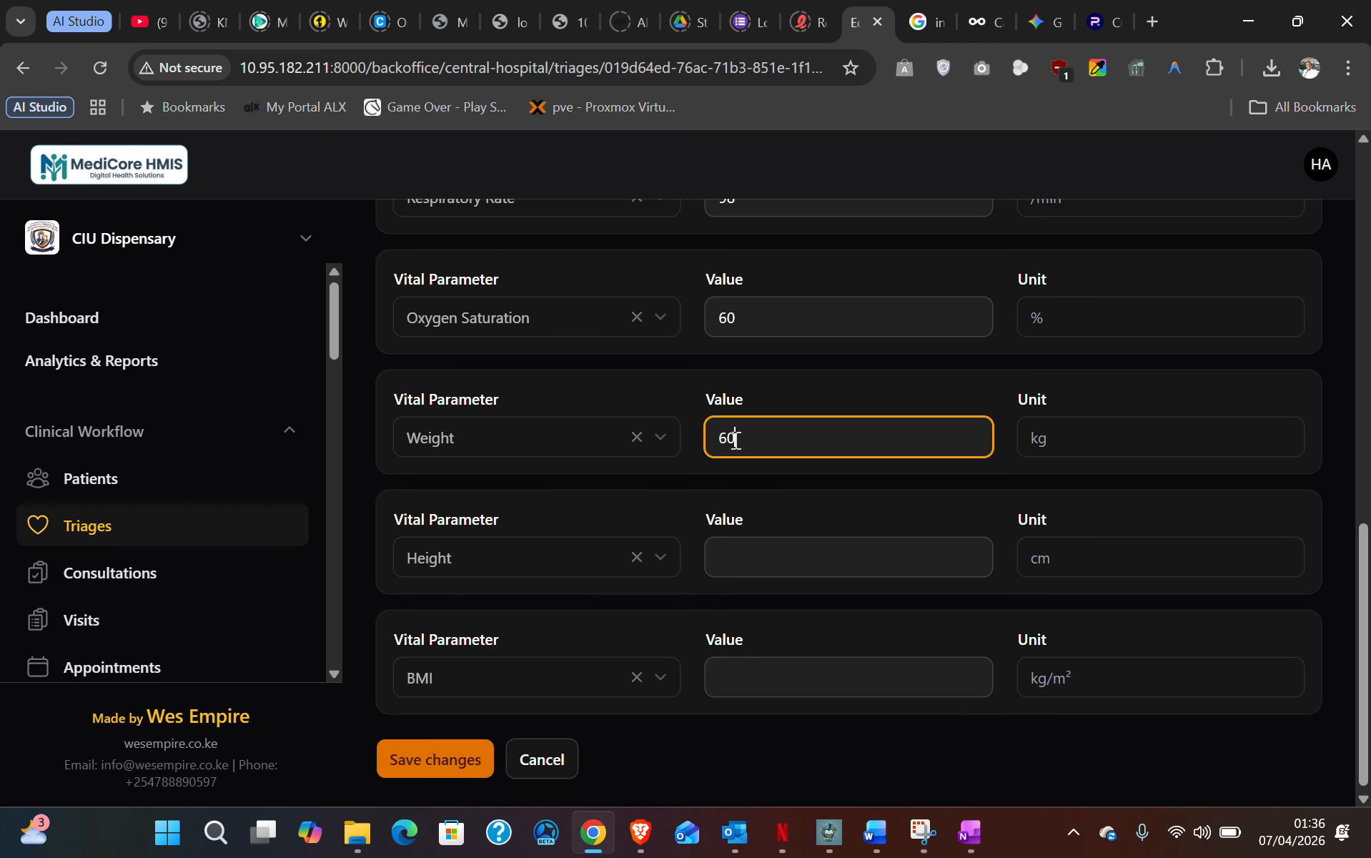
# - Fill in height 178, leave BMI empty, and look over the entered vitals
pyautogui.click(773, 552)
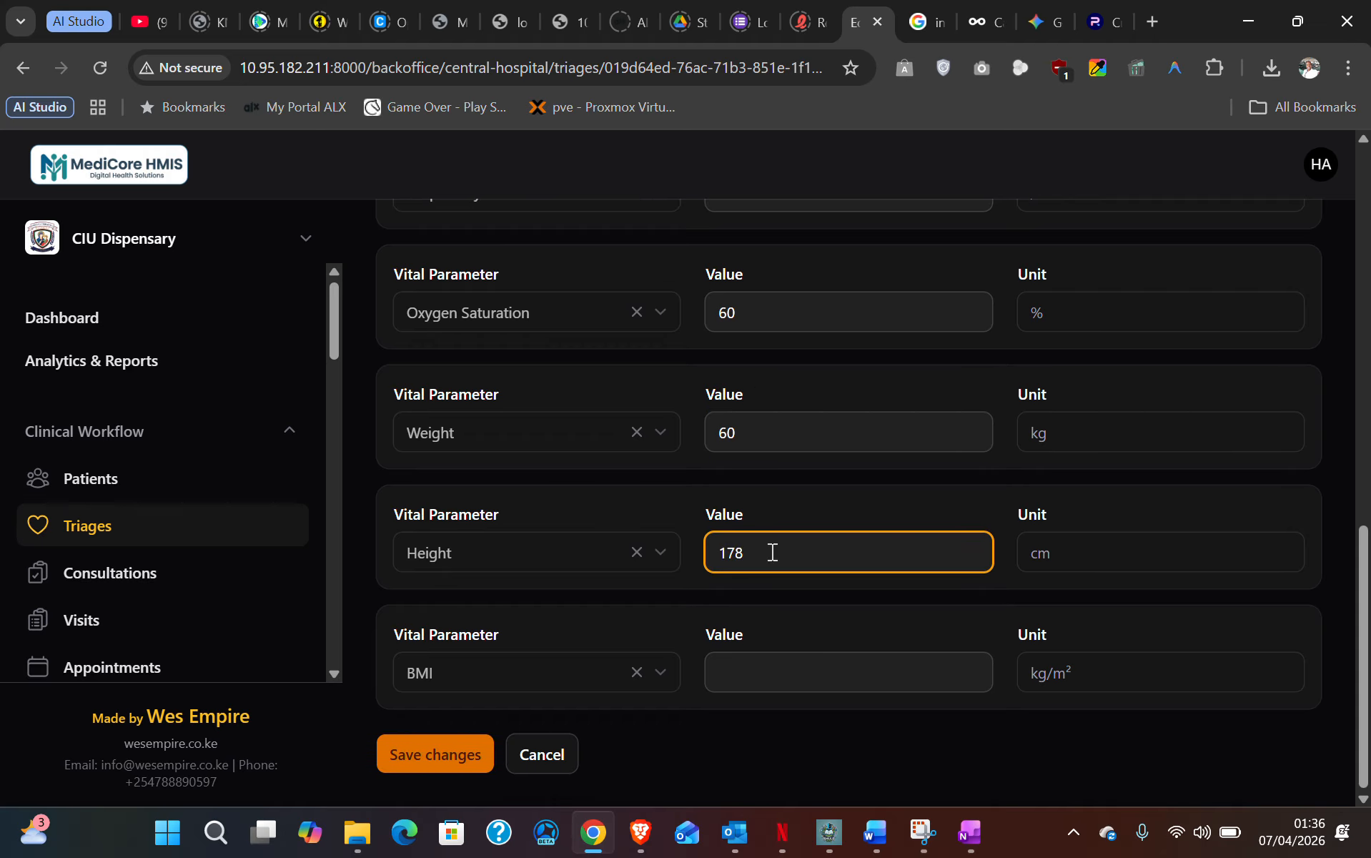
pyautogui.click(769, 677)
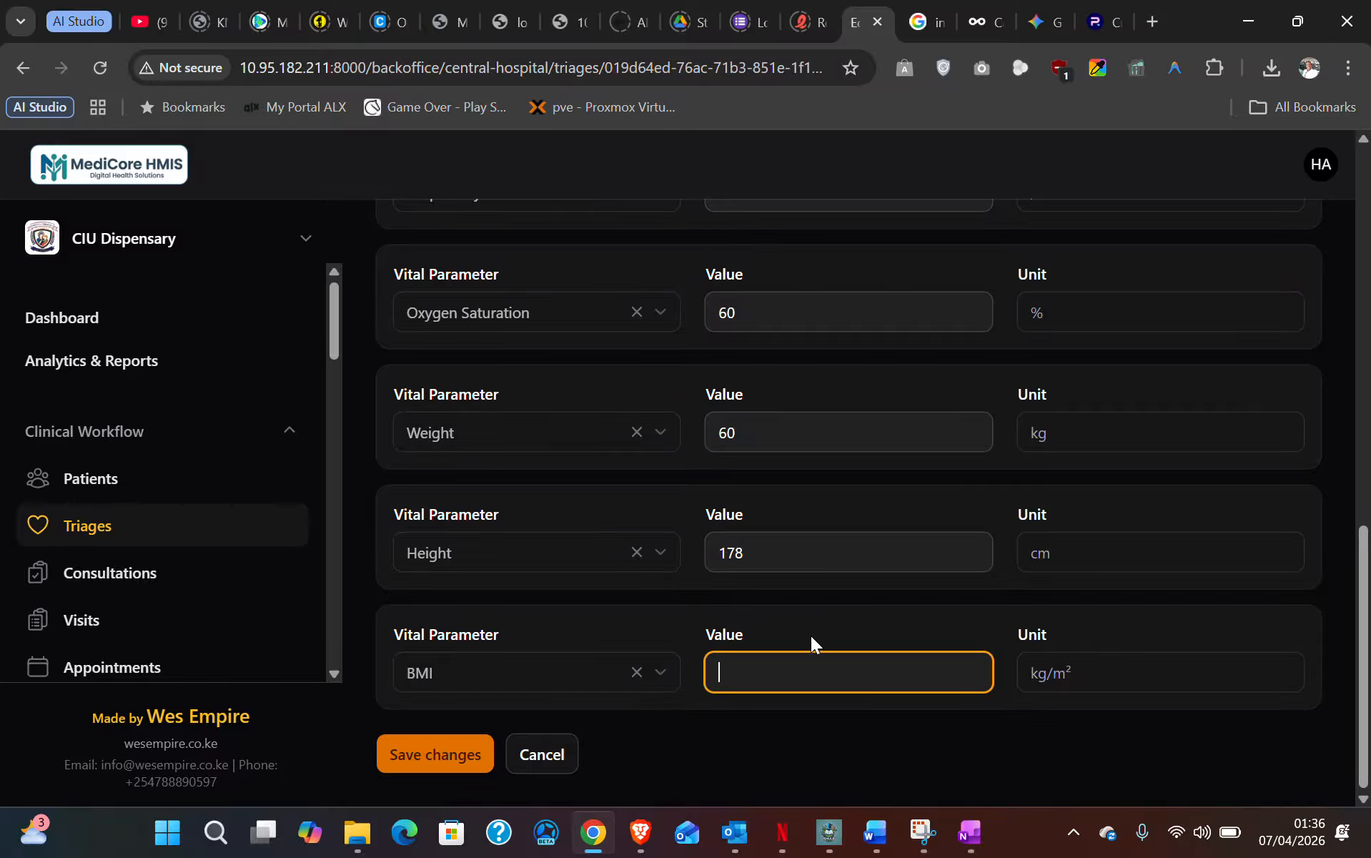
pyautogui.click(637, 678)
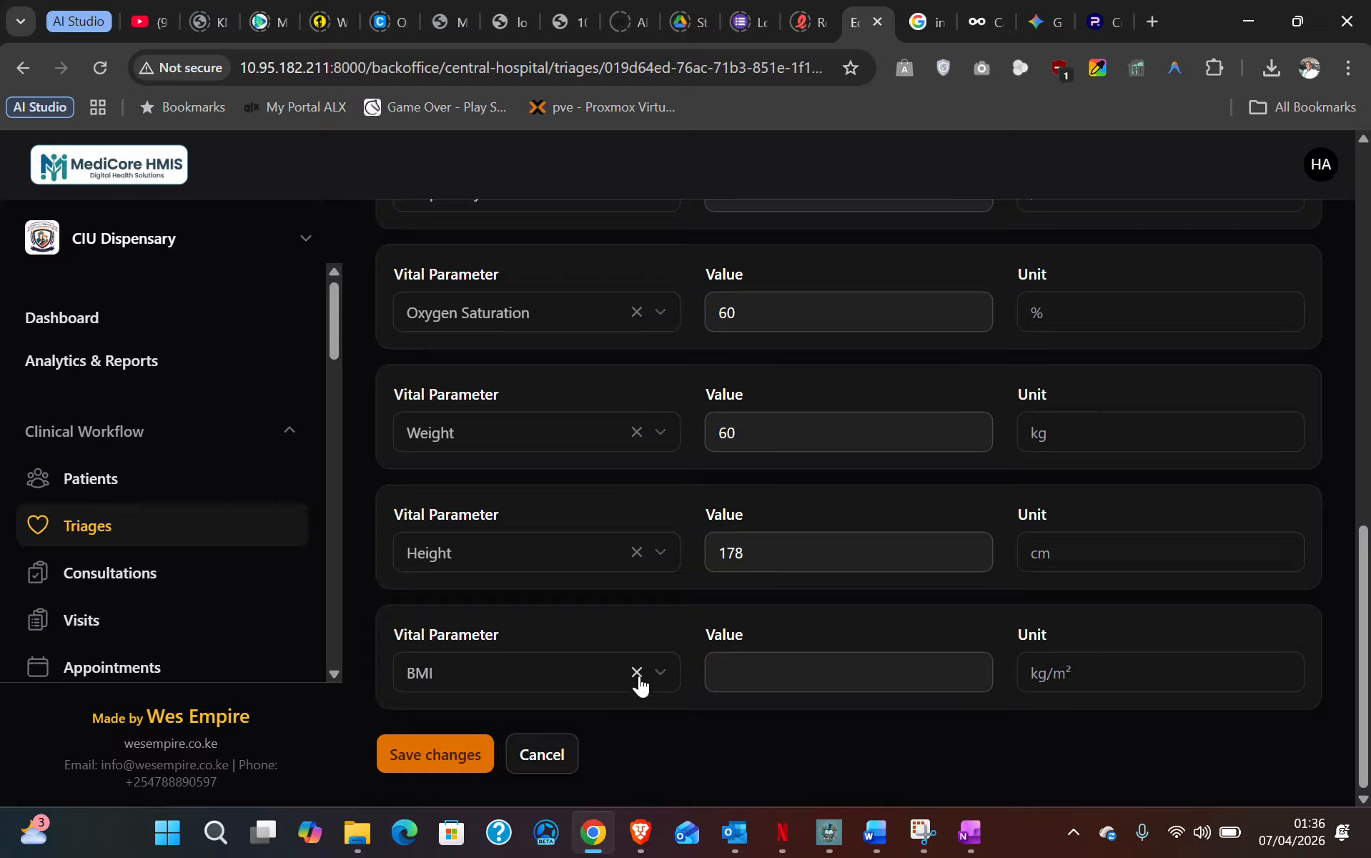
pyautogui.scroll(10, 750, 630)
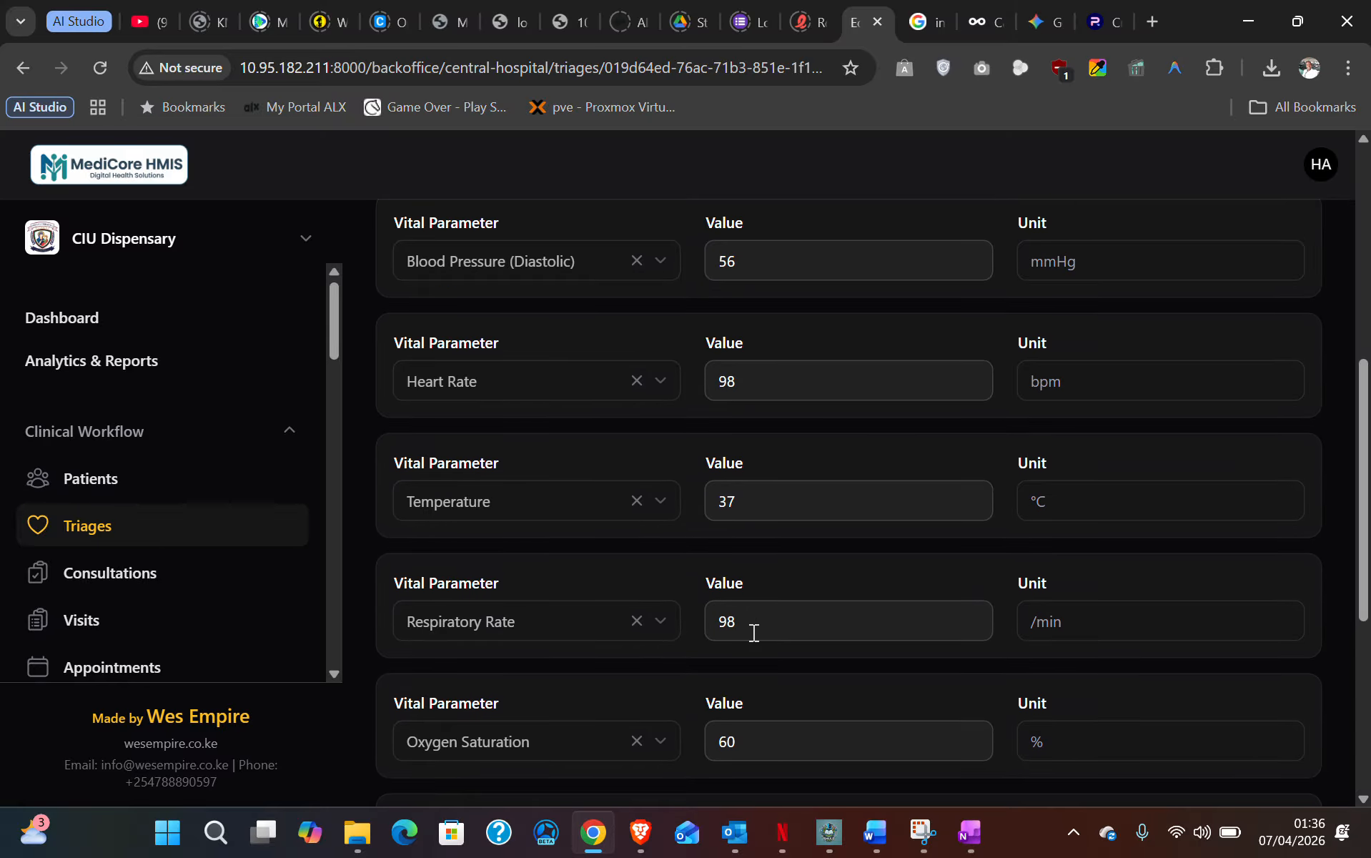
pyautogui.scroll(-10, 755, 563)
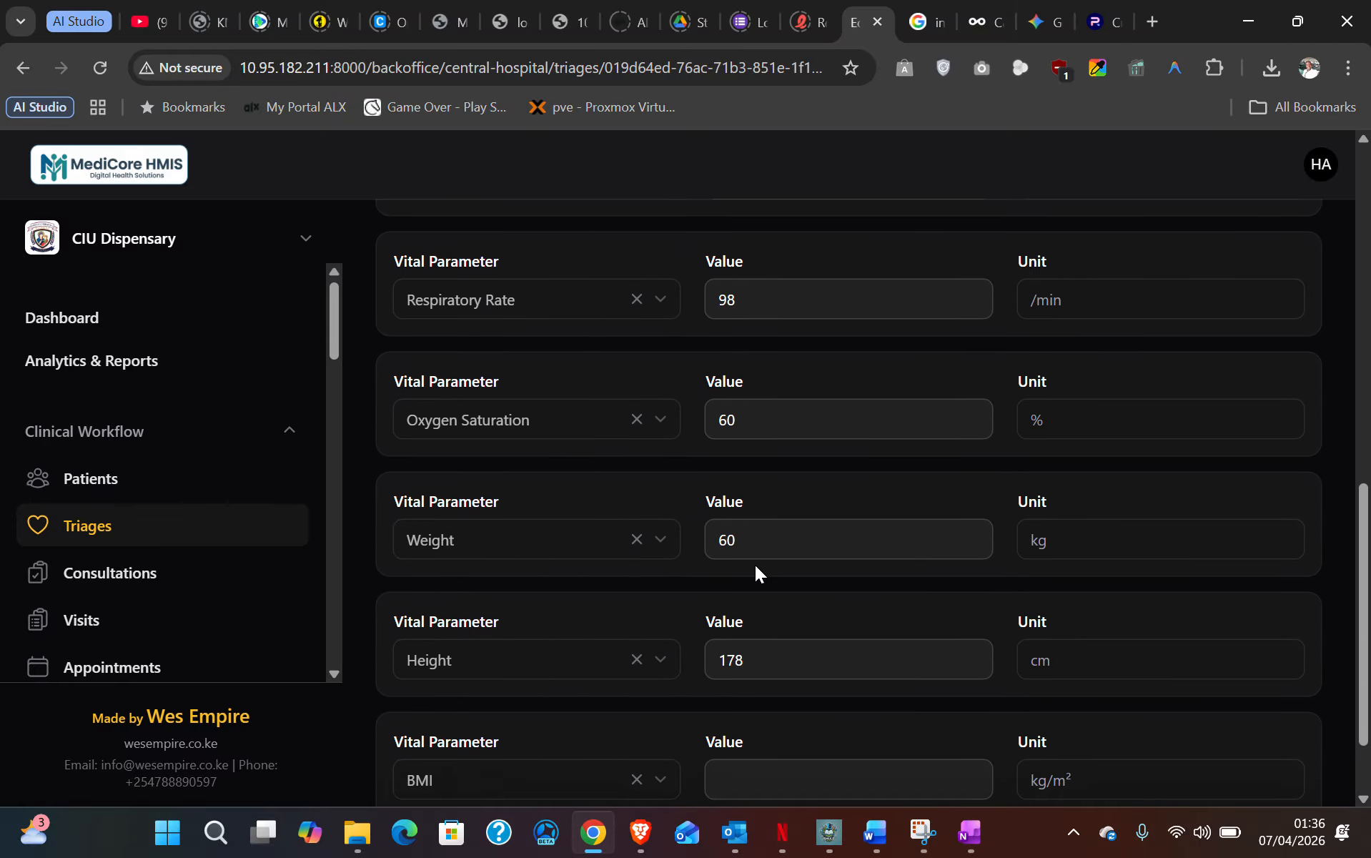
pyautogui.scroll(10, 789, 560)
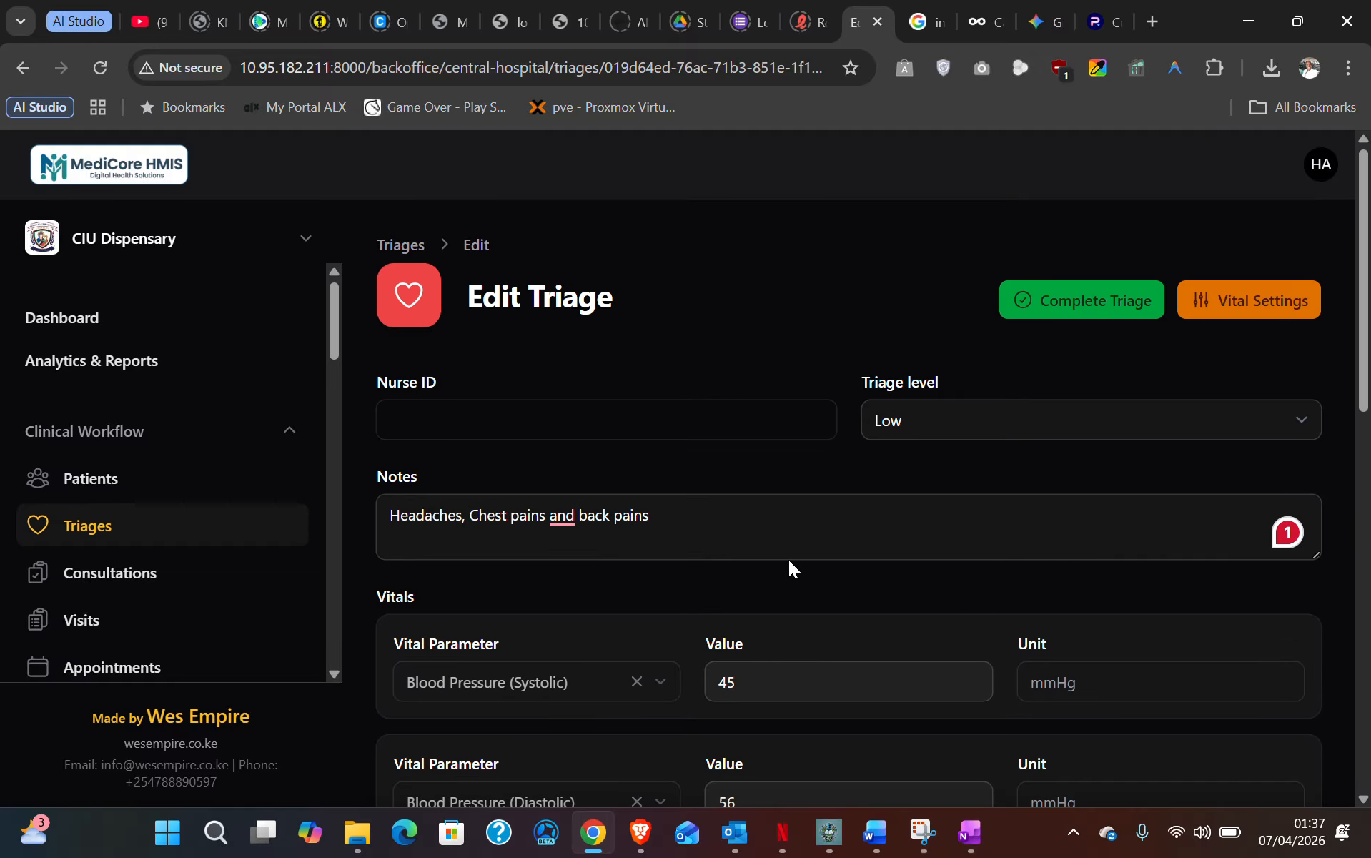
pyautogui.scroll(-8, 788, 561)
# - Save the edited triage vitals and open the Complete Triage dialog
pyautogui.scroll(-3, 791, 558)
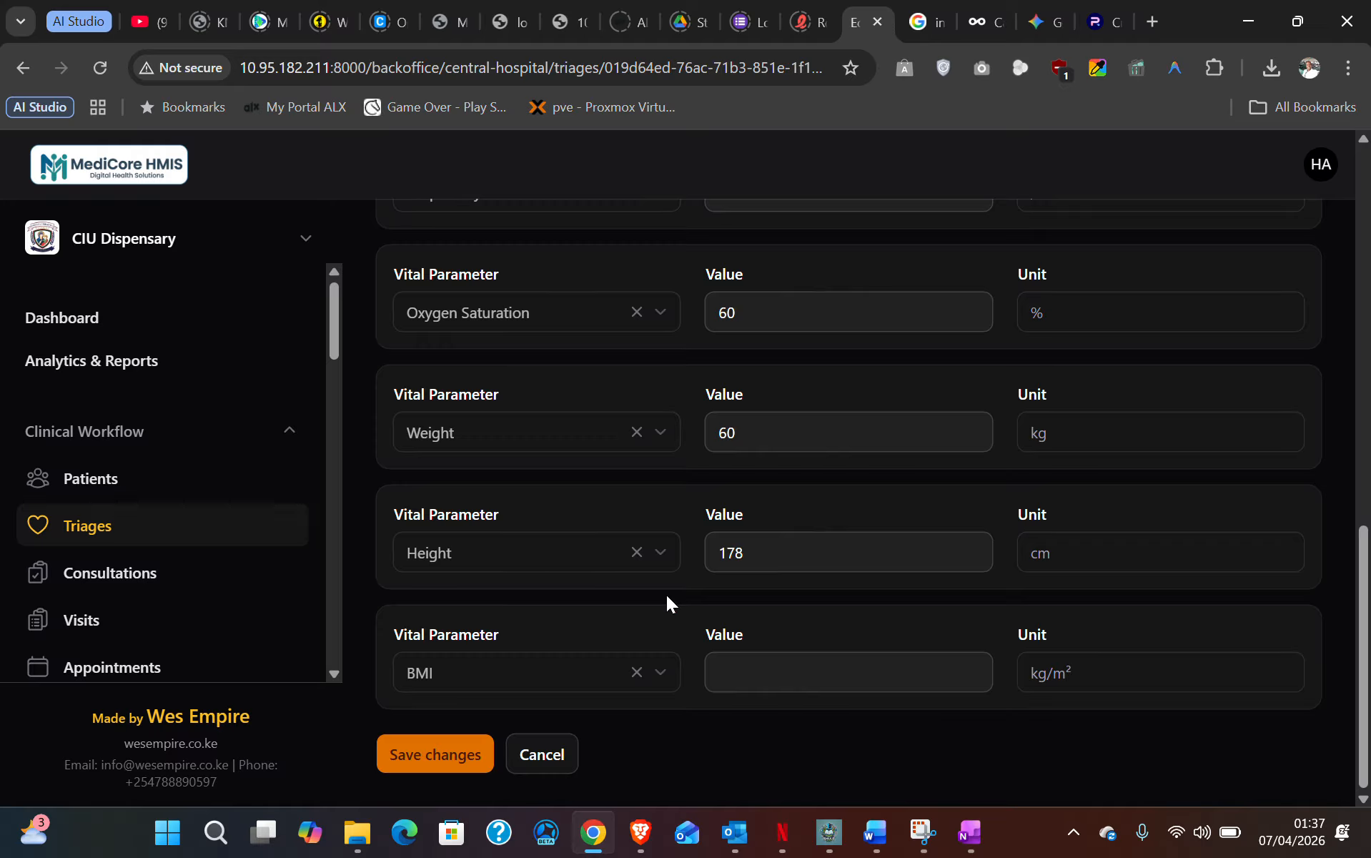
pyautogui.click(454, 754)
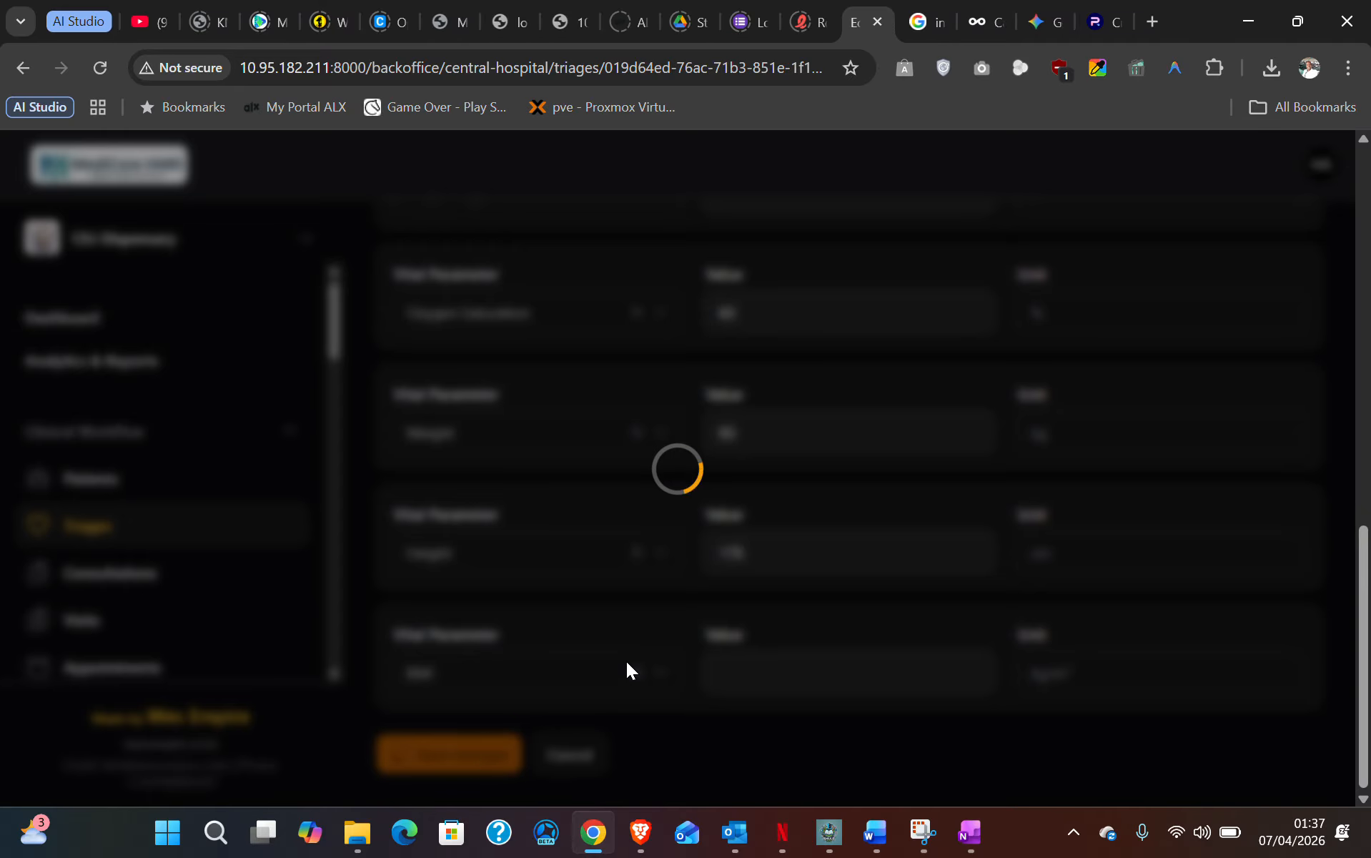
pyautogui.scroll(10, 645, 641)
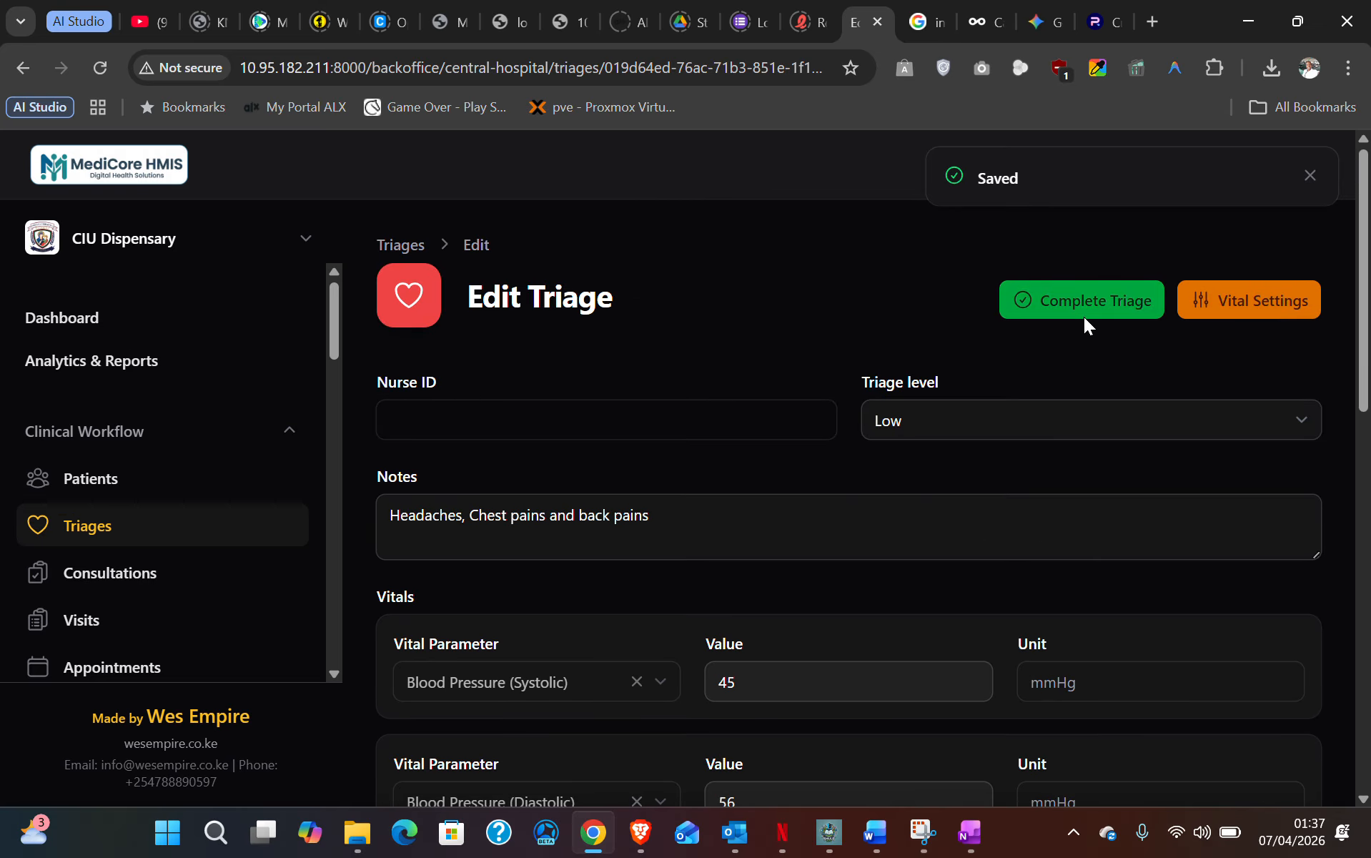
pyautogui.click(1085, 300)
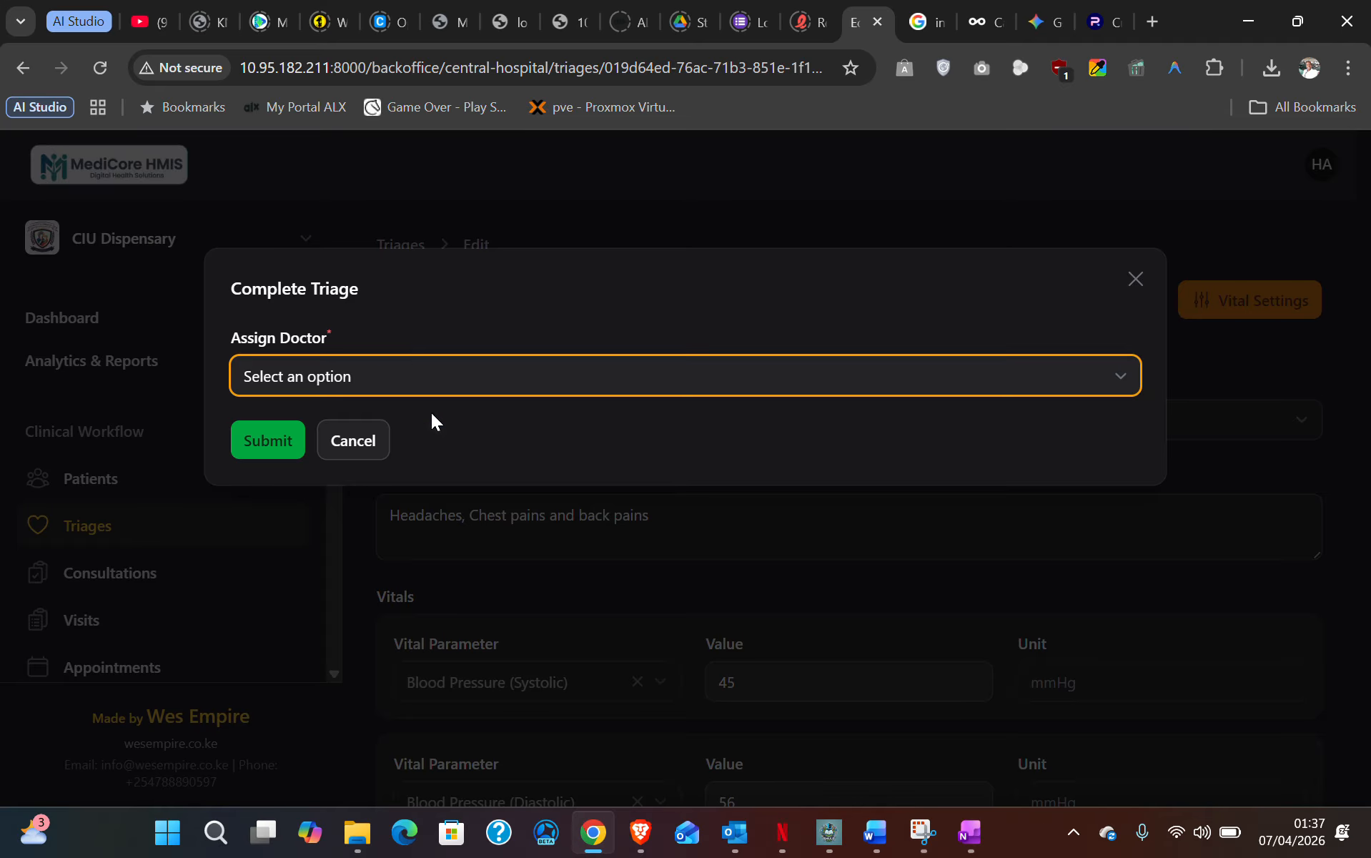
# - Assign a doctor, submit the VIS-0003 triage, and go to the Consultations list
pyautogui.click(411, 378)
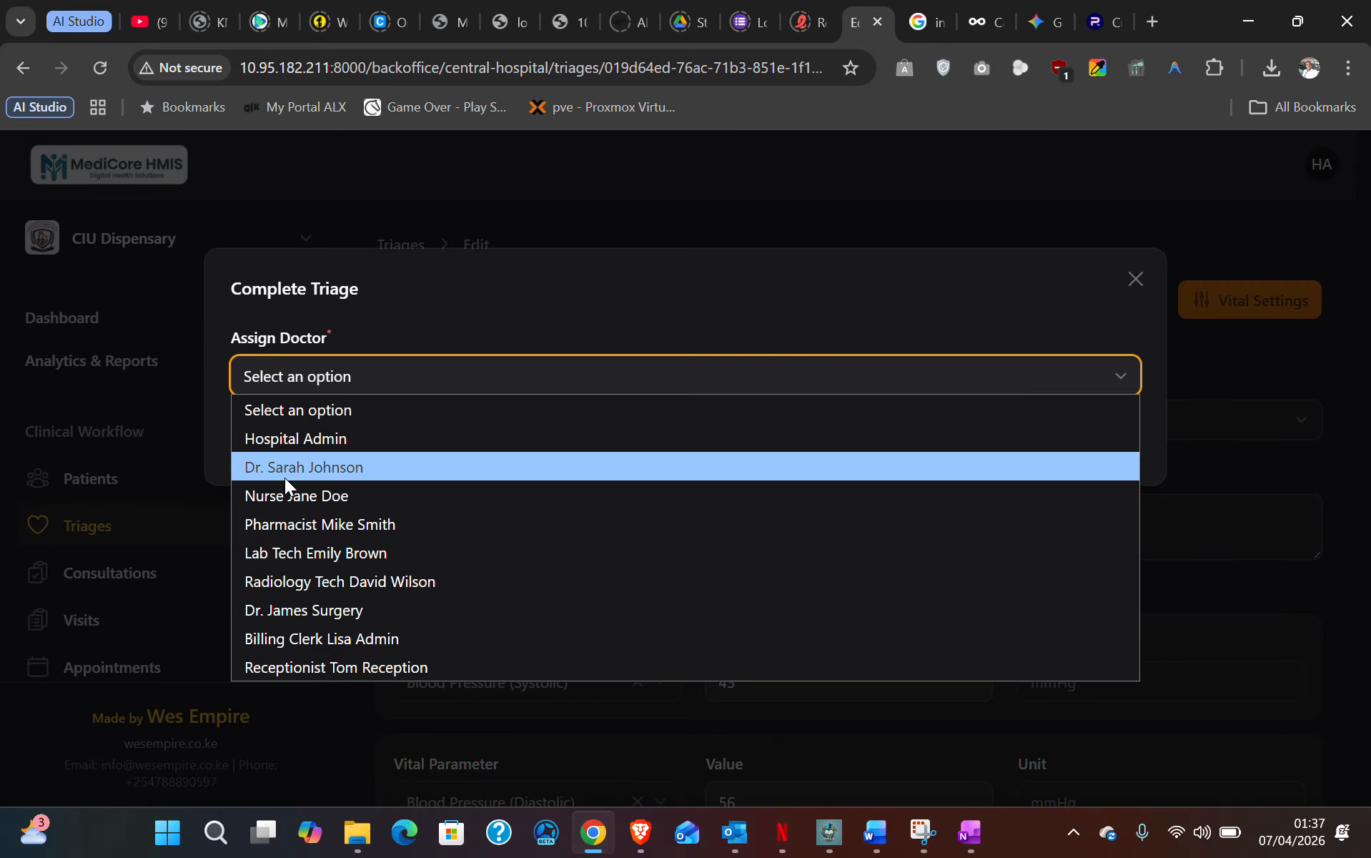
pyautogui.click(341, 470)
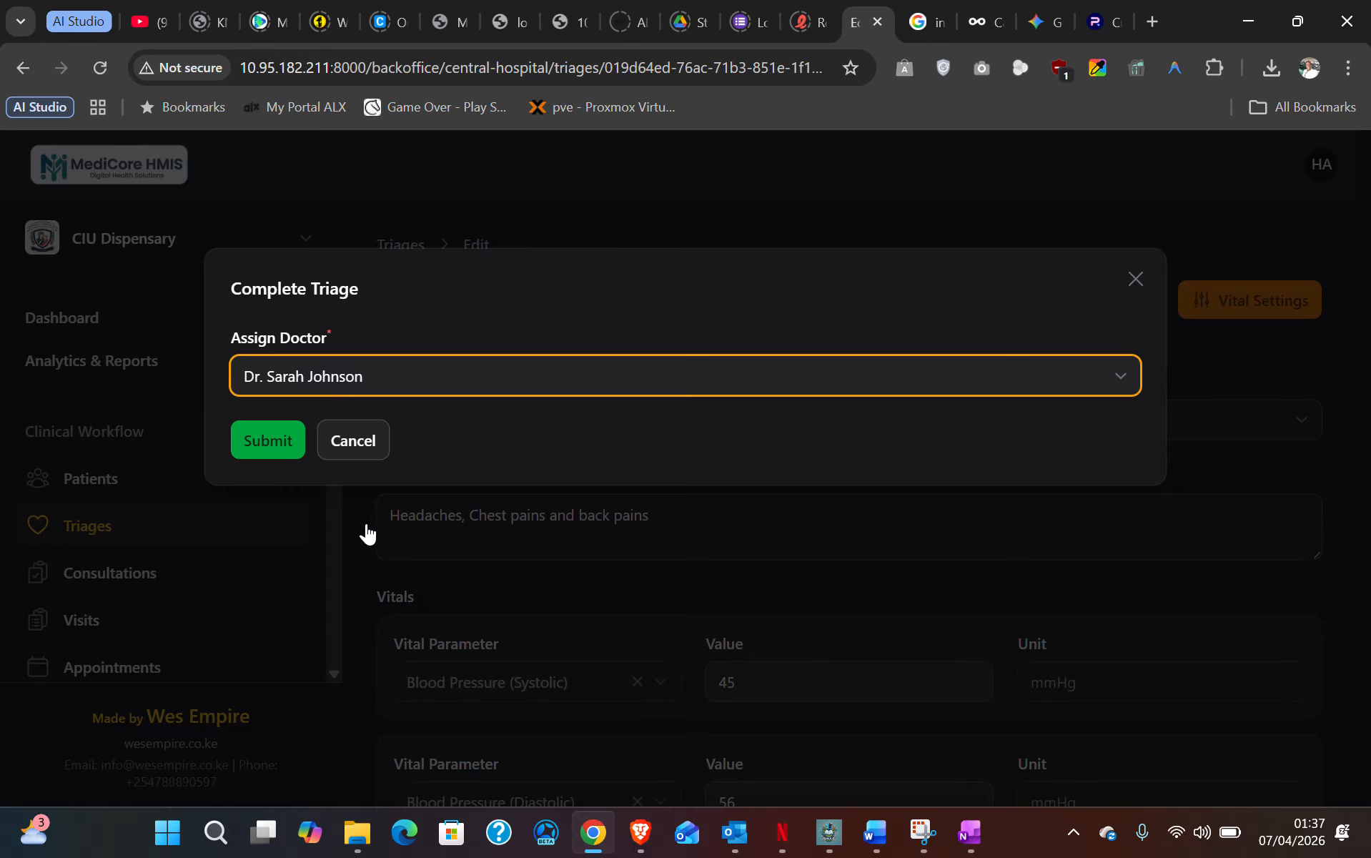
pyautogui.click(279, 443)
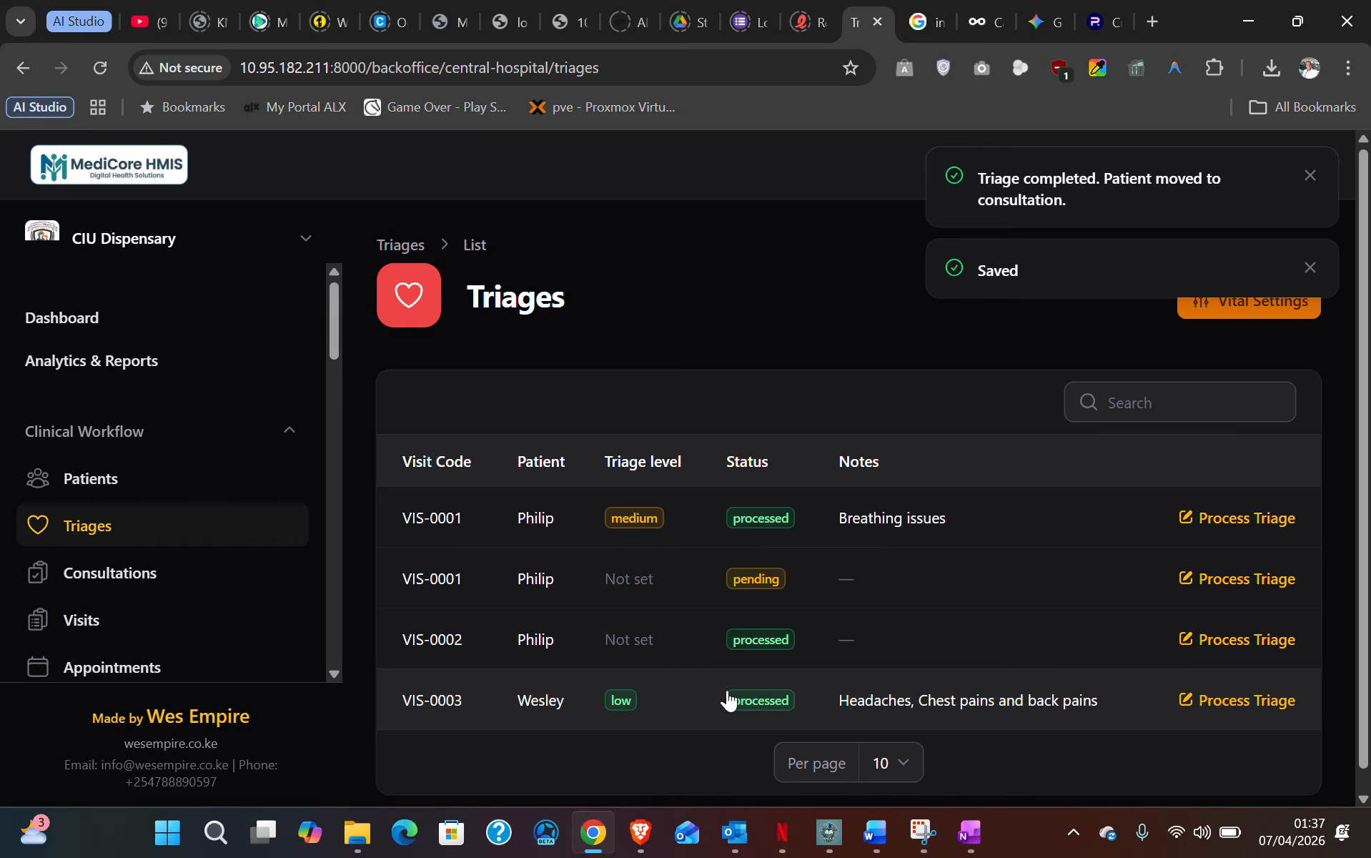
pyautogui.click(620, 715)
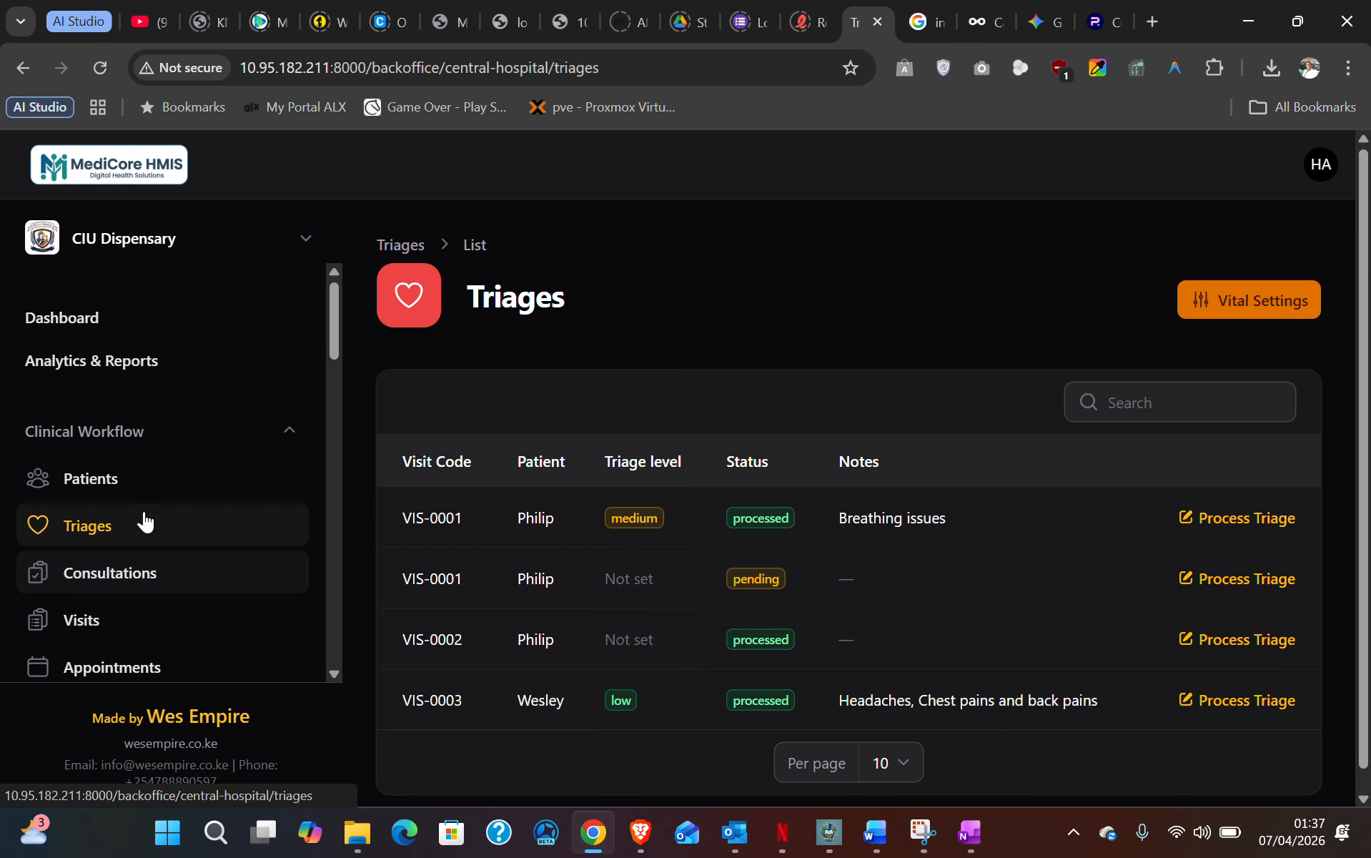
pyautogui.click(120, 576)
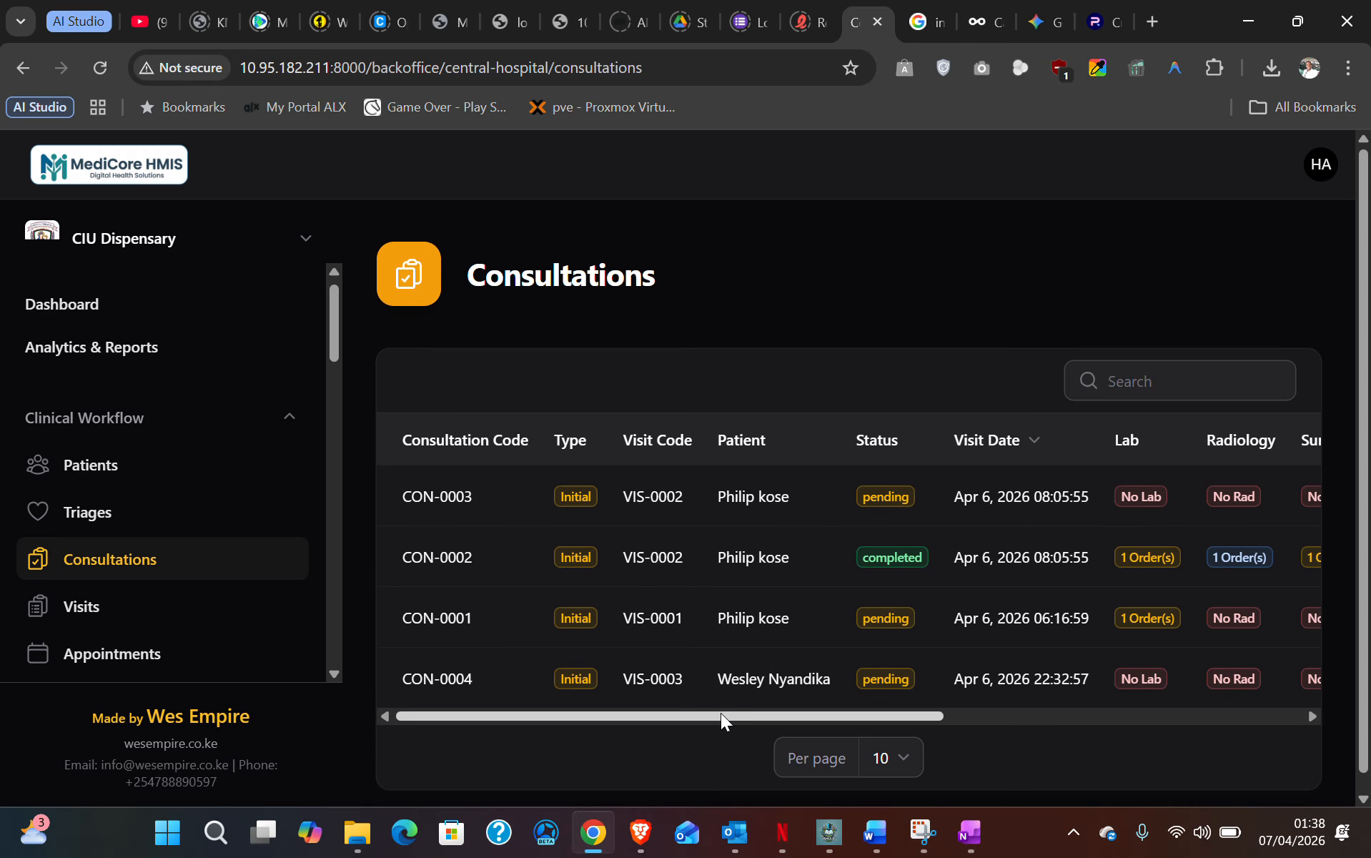
# - Scroll the Consultations table right to show CON-0004's order columns and action links
pyautogui.moveTo(721, 718); pyautogui.dragTo(1143, 746)
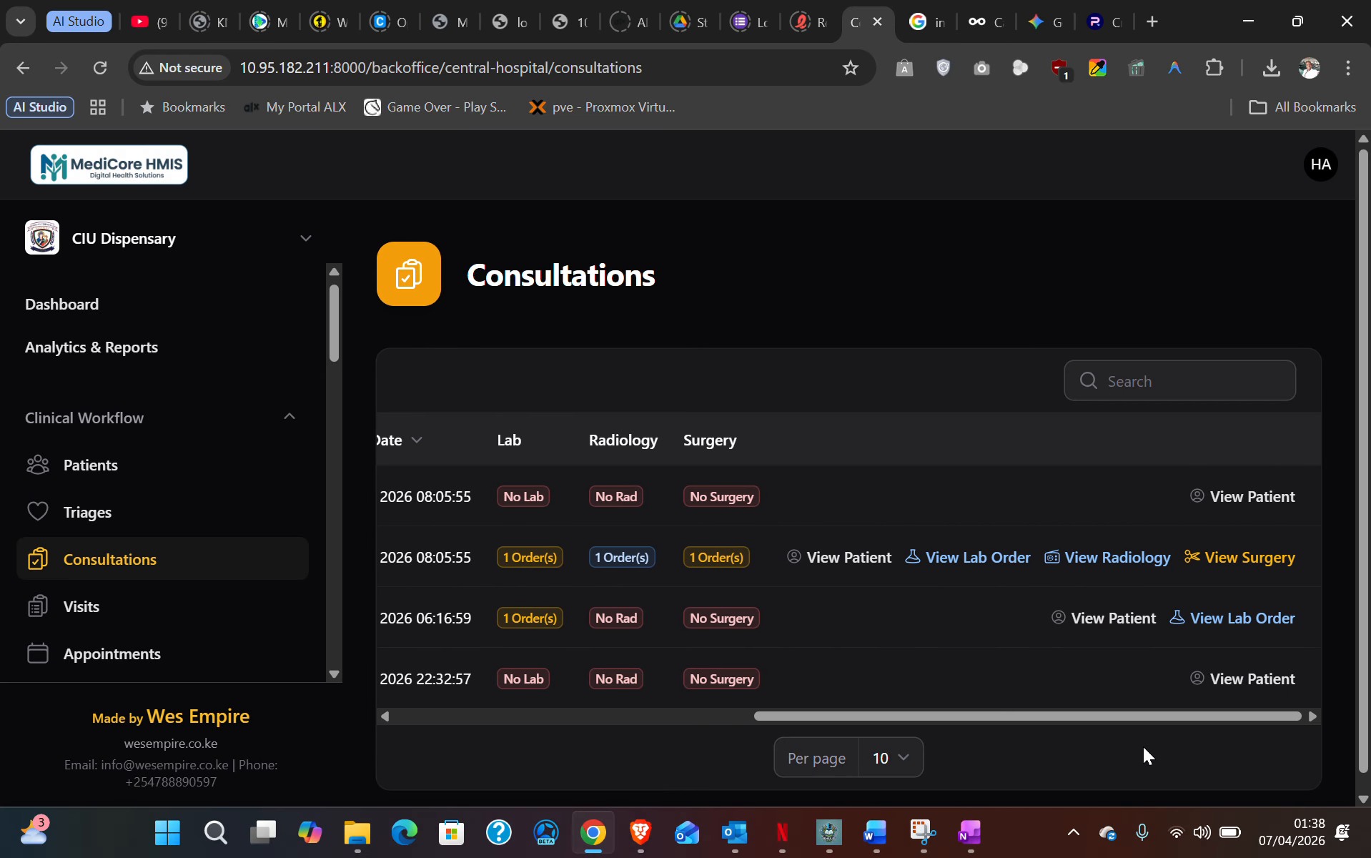
# - Open the VIS-0003 patient's record and review its allergy alert and details
pyautogui.click(1233, 691)
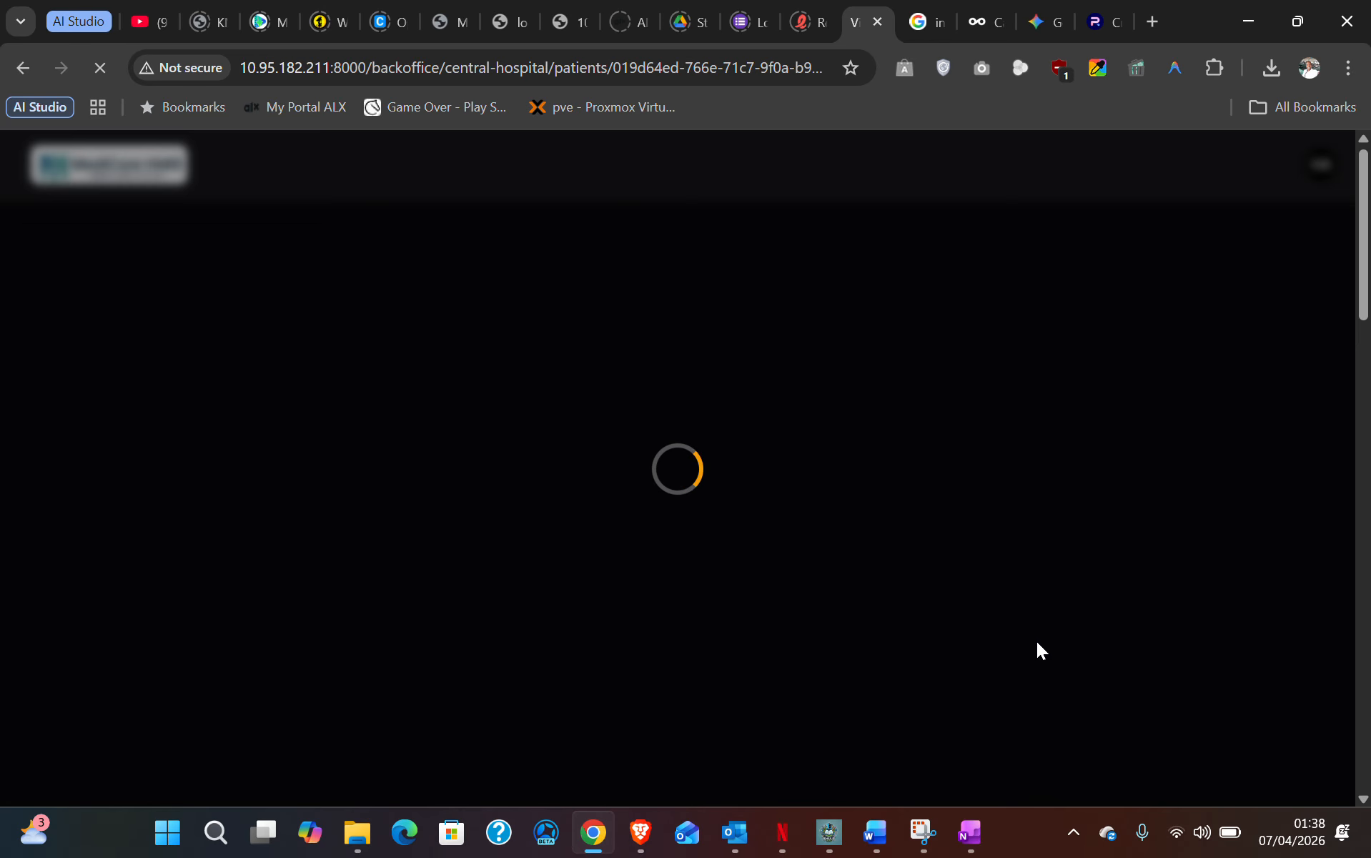
pyautogui.scroll(-2, 579, 484)
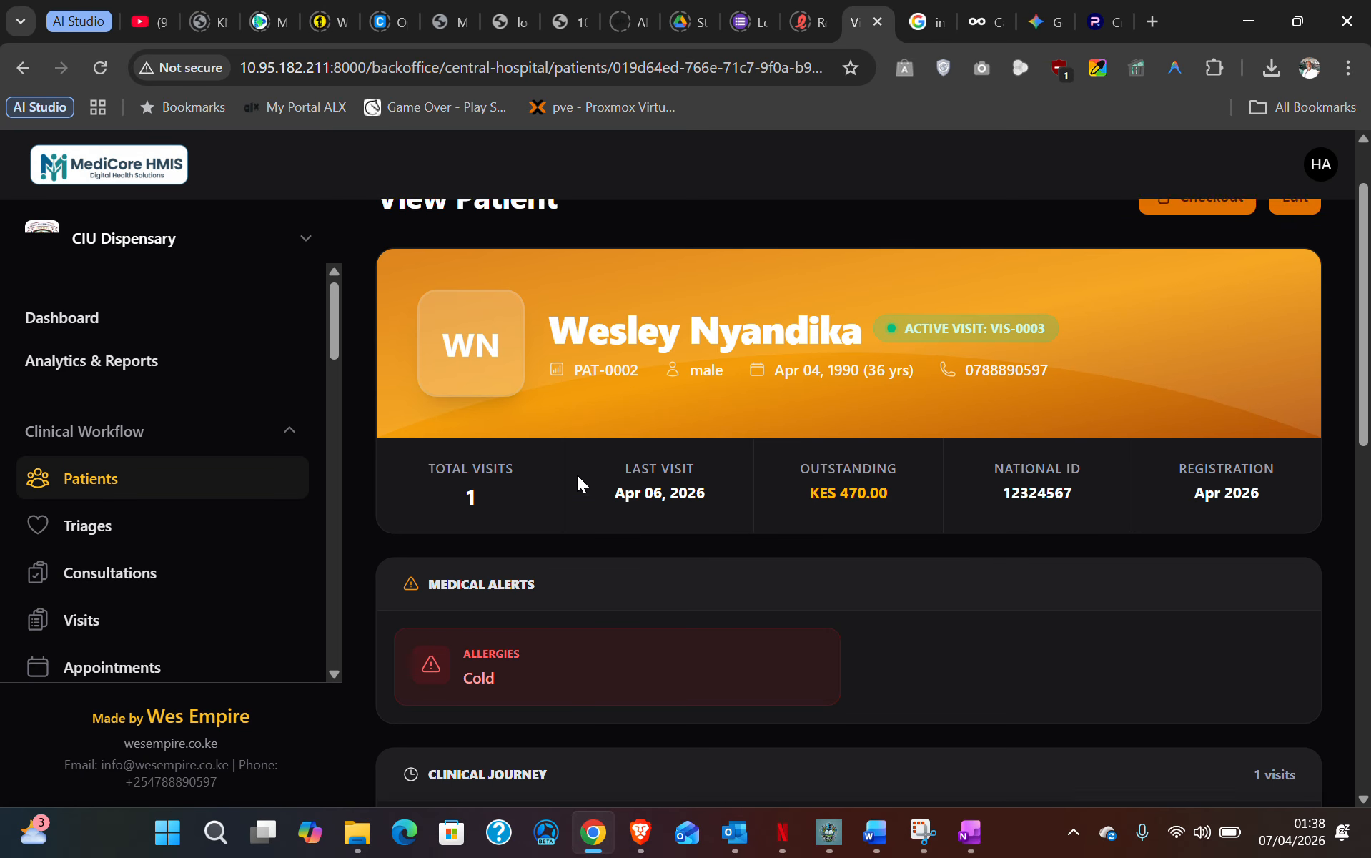
pyautogui.moveTo(422, 570); pyautogui.dragTo(539, 676)
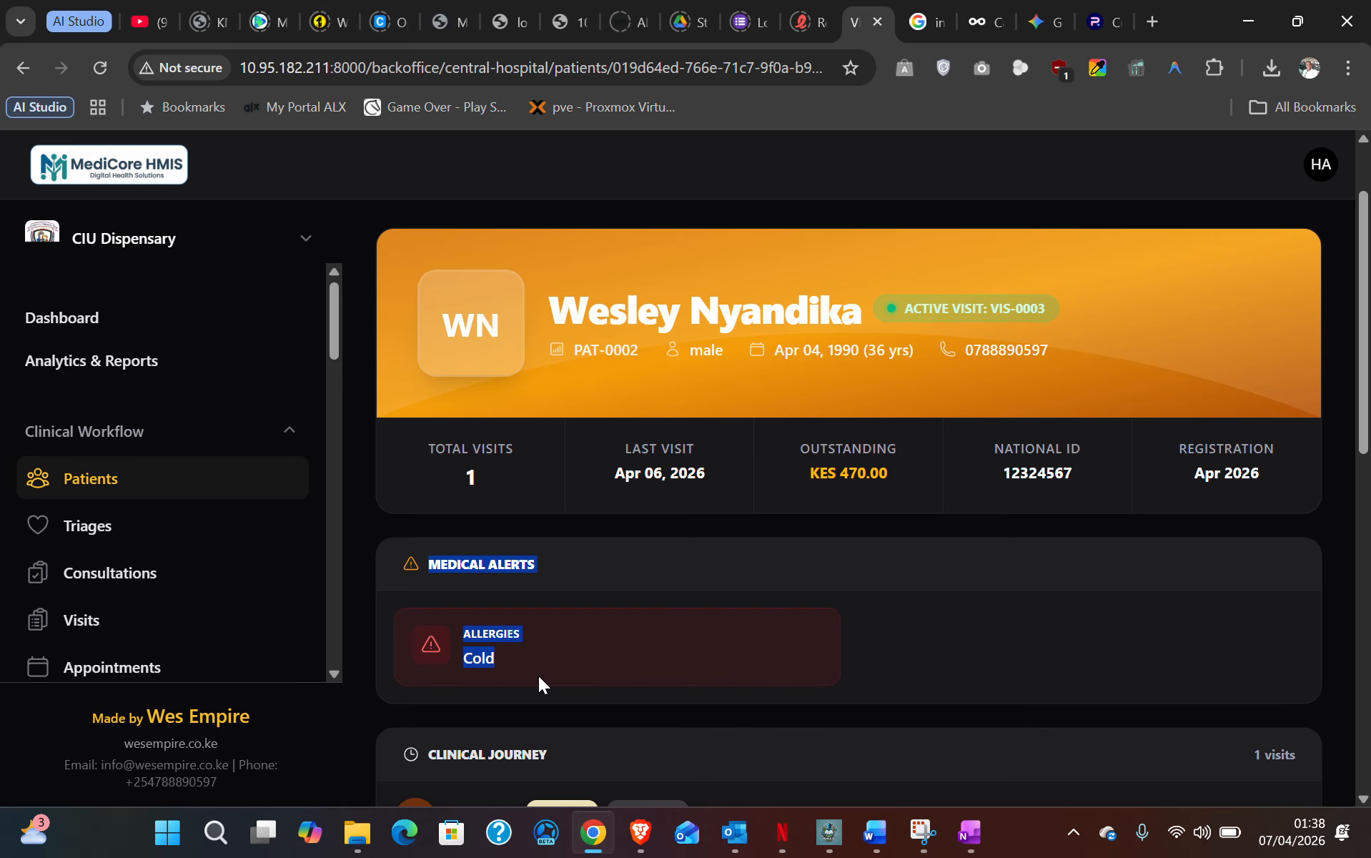
pyautogui.click(510, 621)
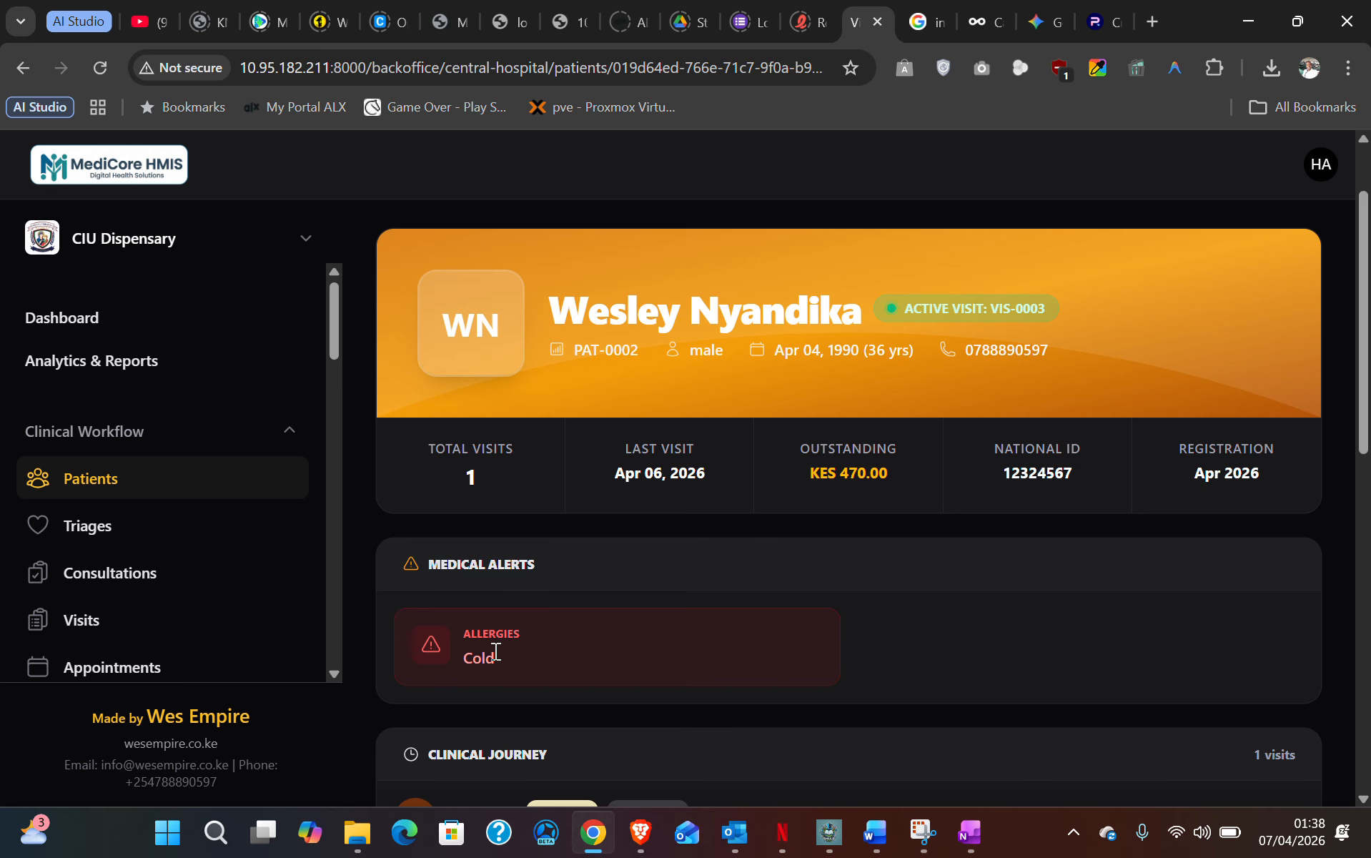
pyautogui.scroll(-5, 501, 651)
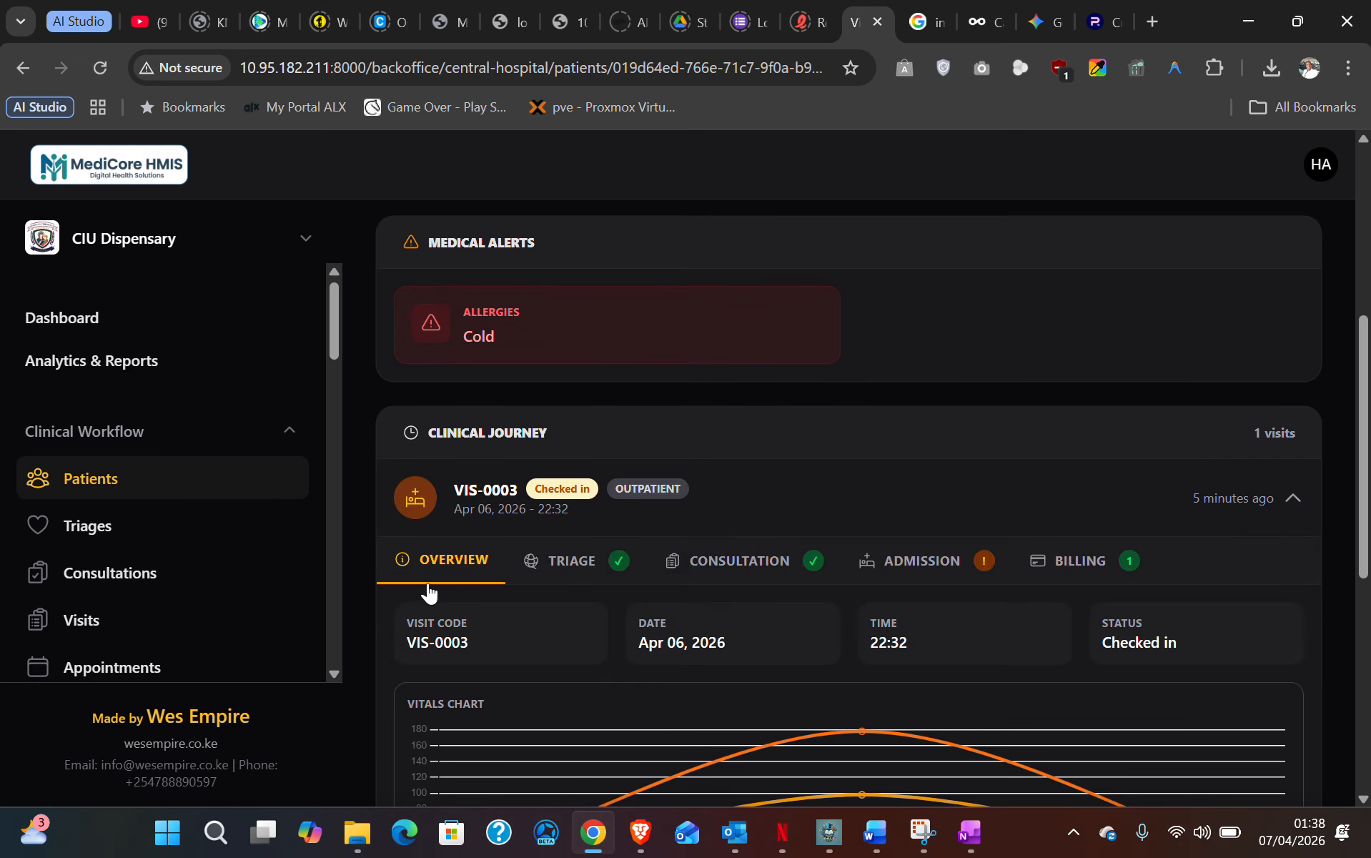
pyautogui.scroll(-1, 464, 591)
pyautogui.scroll(-4, 463, 591)
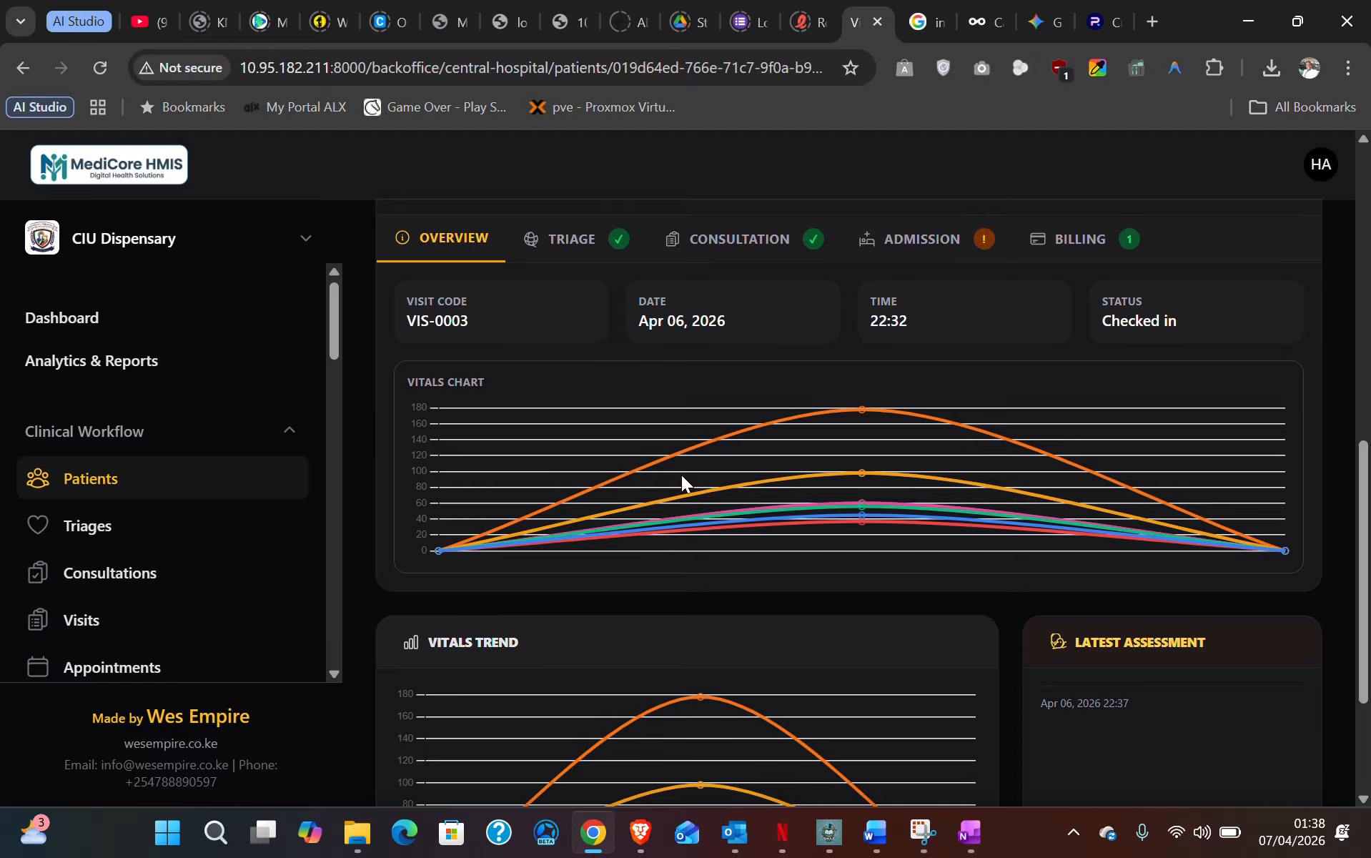
pyautogui.scroll(-3, 531, 663)
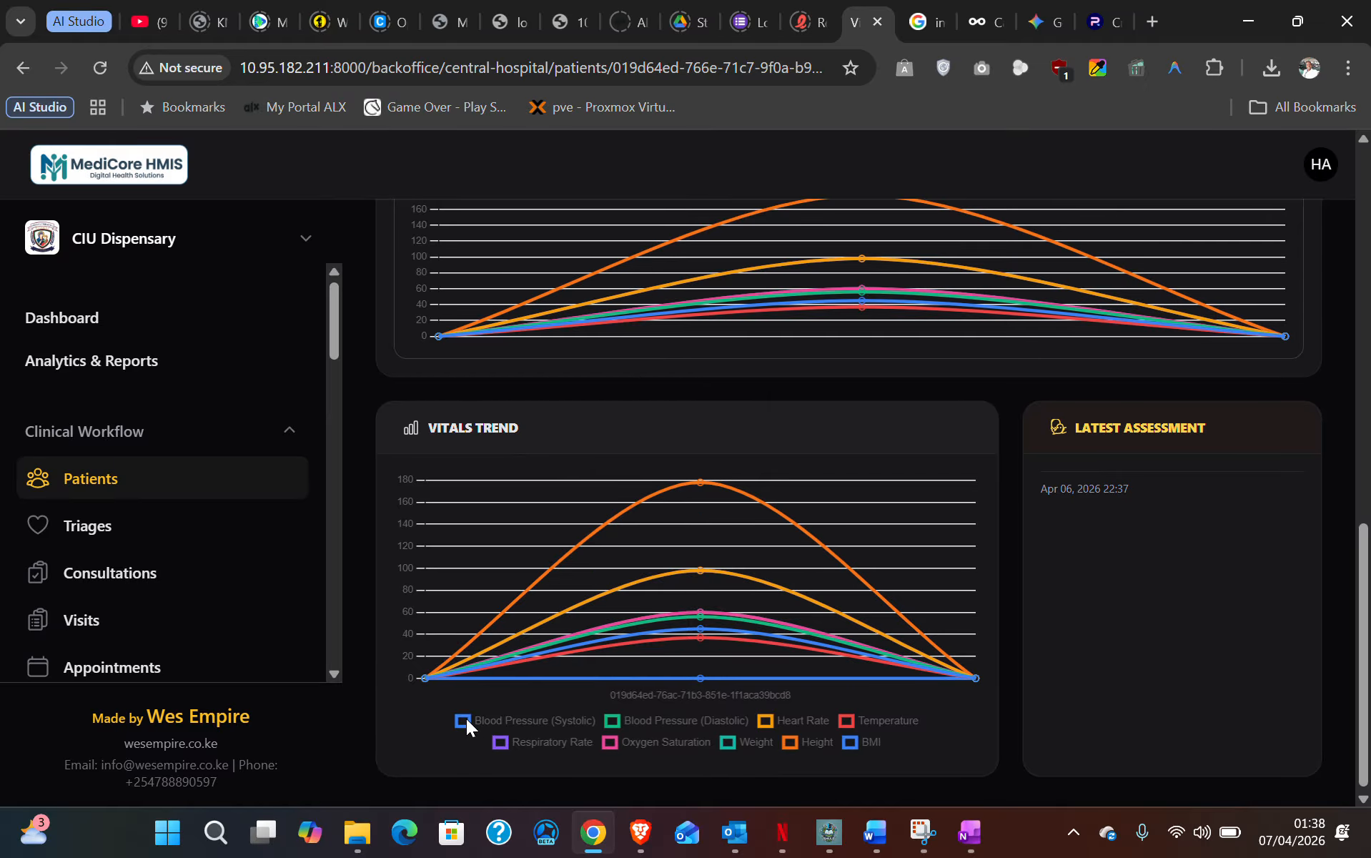
pyautogui.scroll(3, 707, 720)
pyautogui.scroll(3, 671, 675)
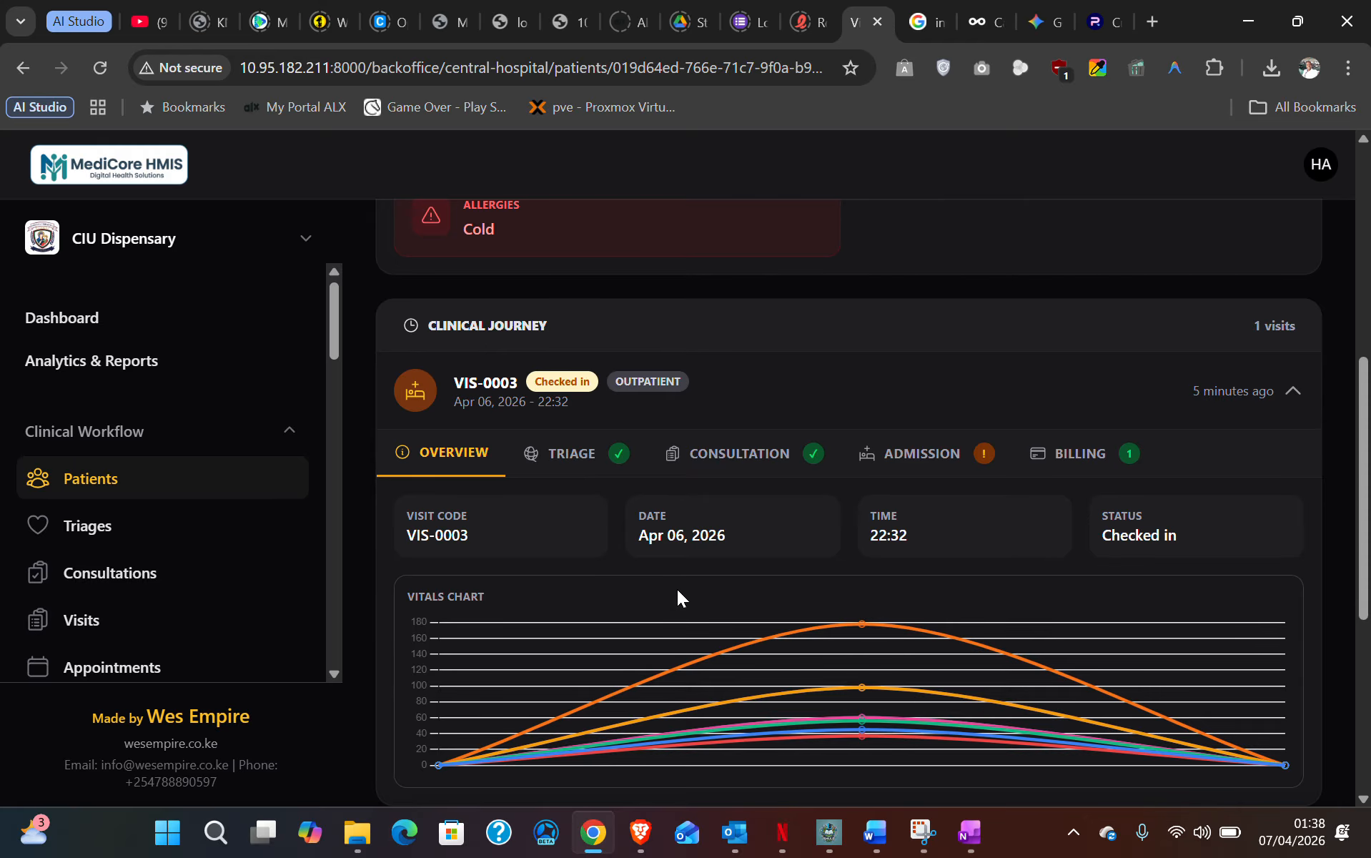
# - Show VIS-0003's recorded triage vitals and the vitals trend chart
pyautogui.click(574, 459)
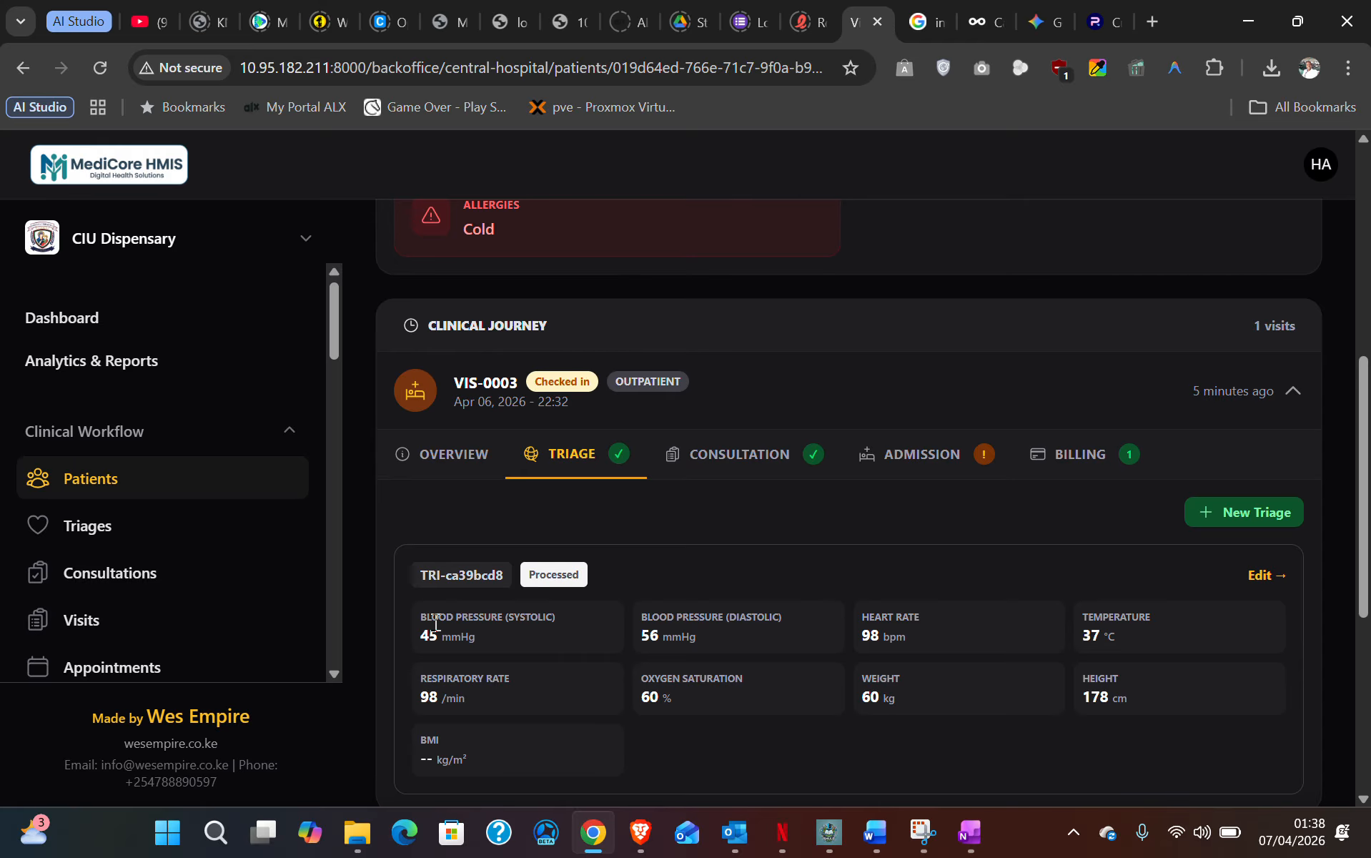
pyautogui.moveTo(435, 624); pyautogui.dragTo(1113, 752)
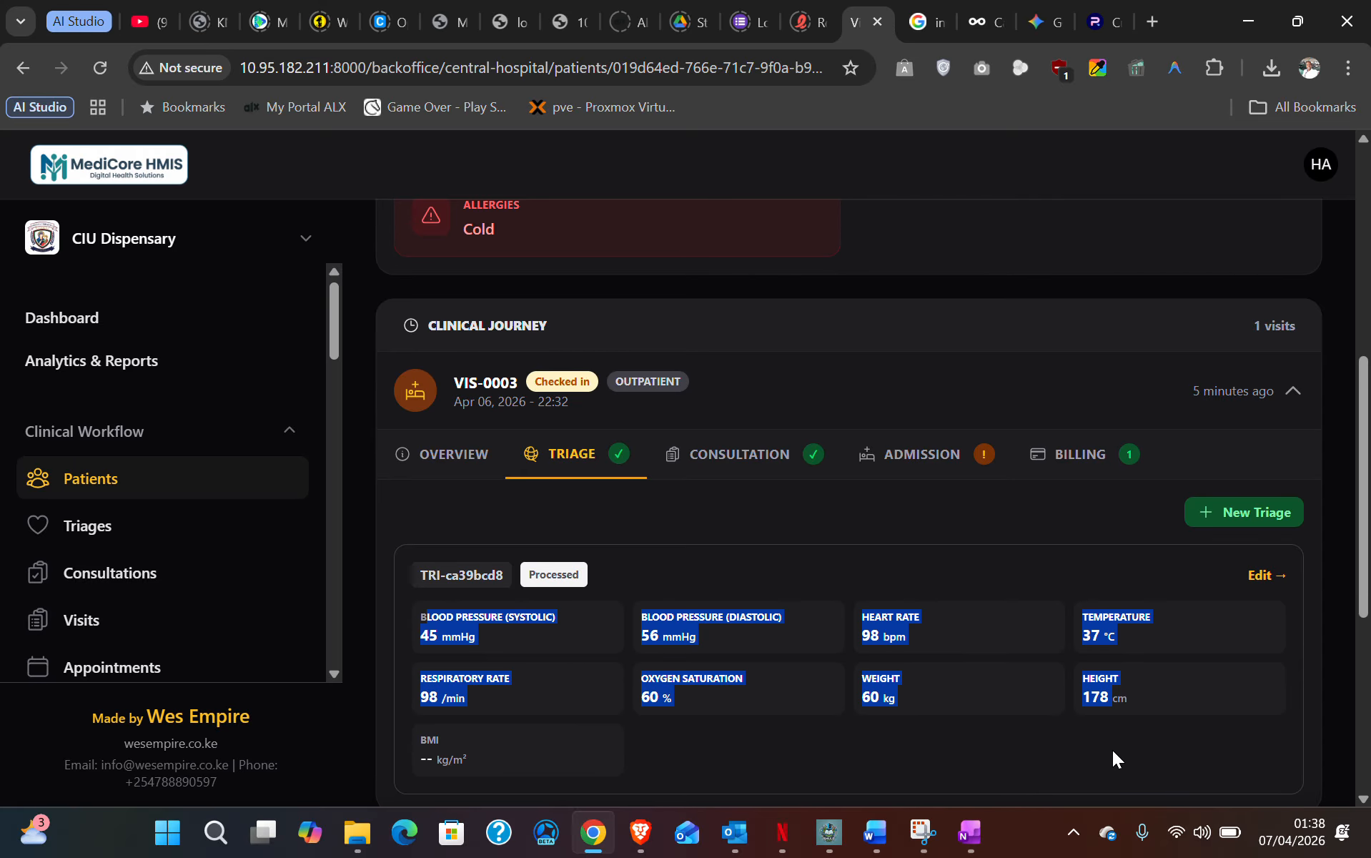
pyautogui.click(718, 750)
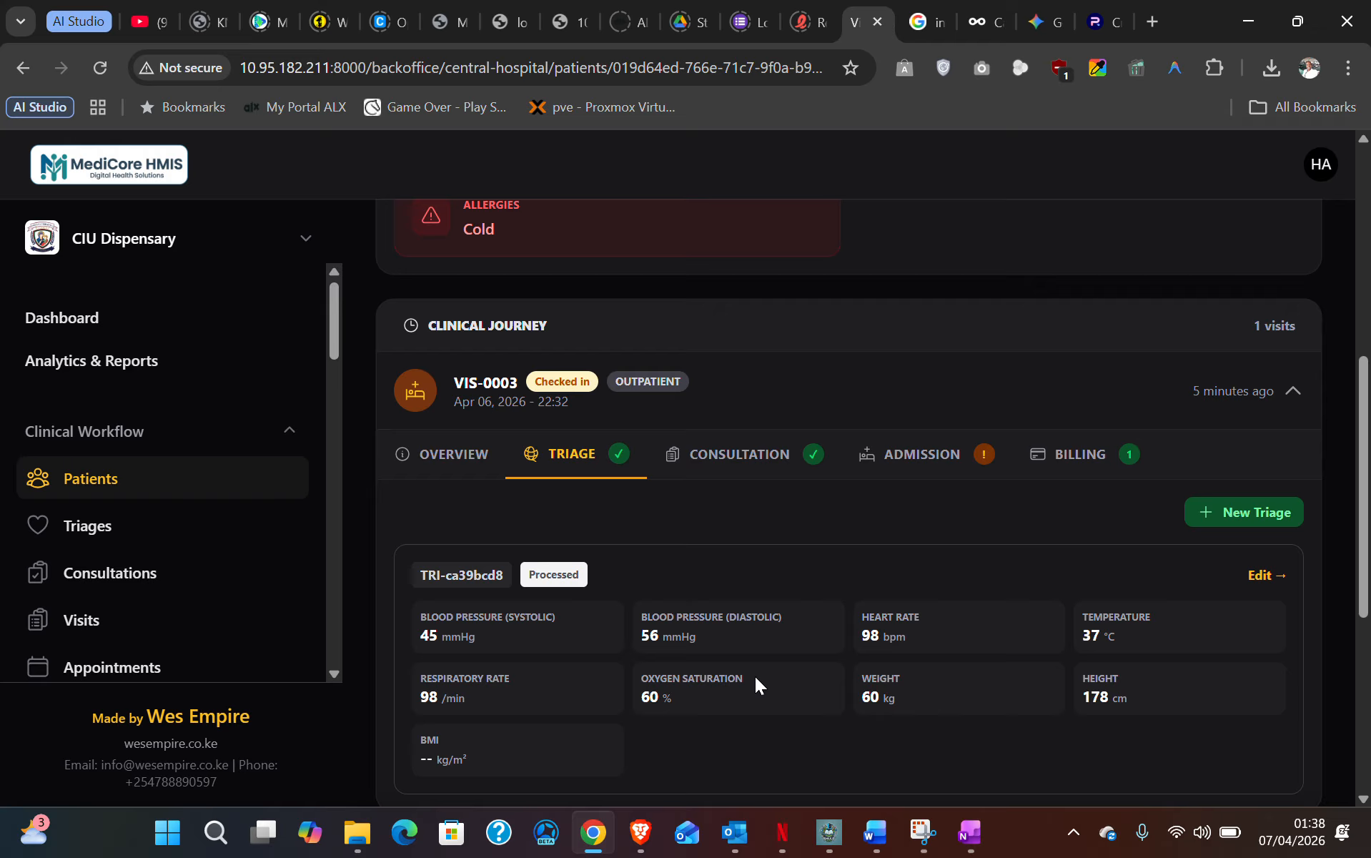
pyautogui.scroll(-7, 747, 605)
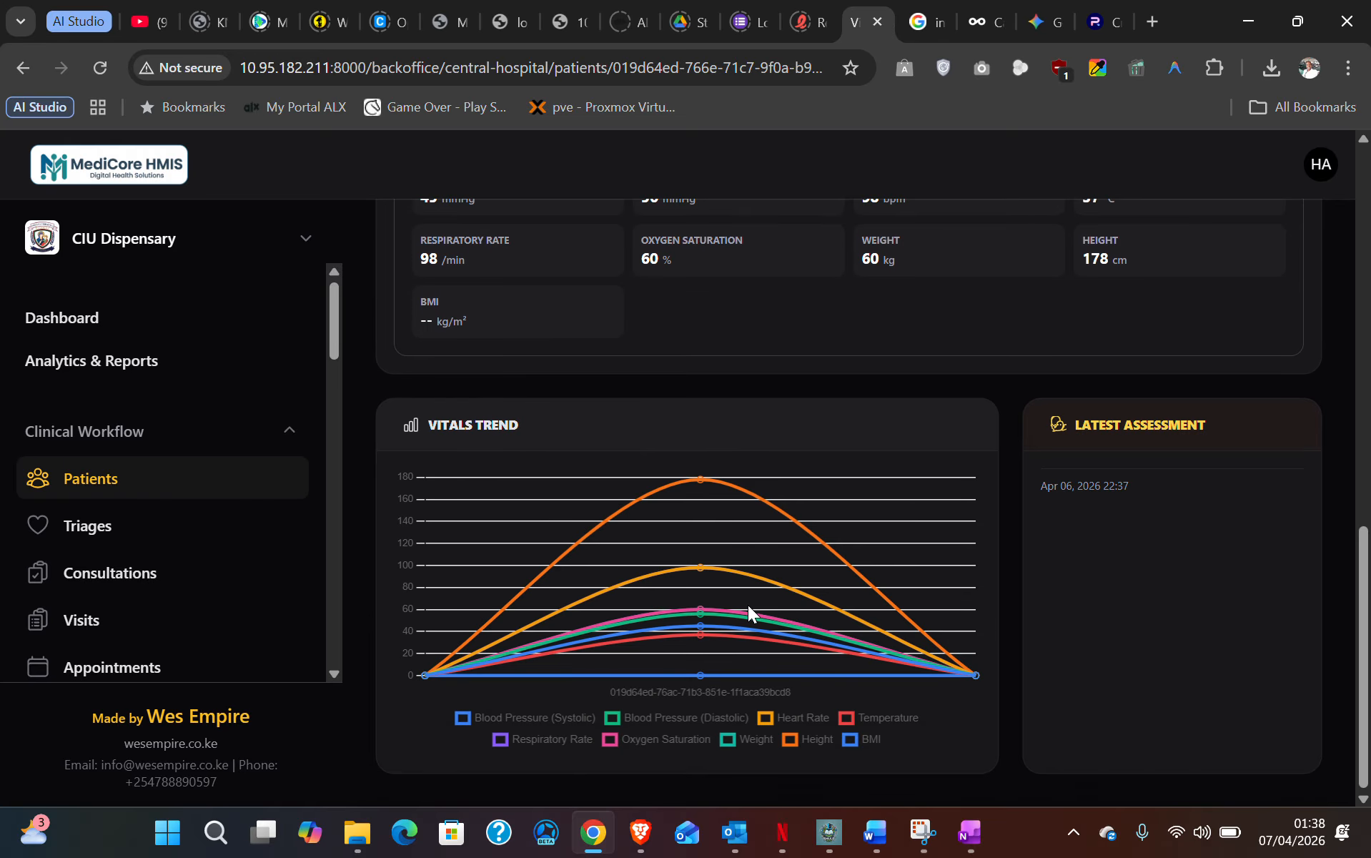
pyautogui.scroll(7, 748, 605)
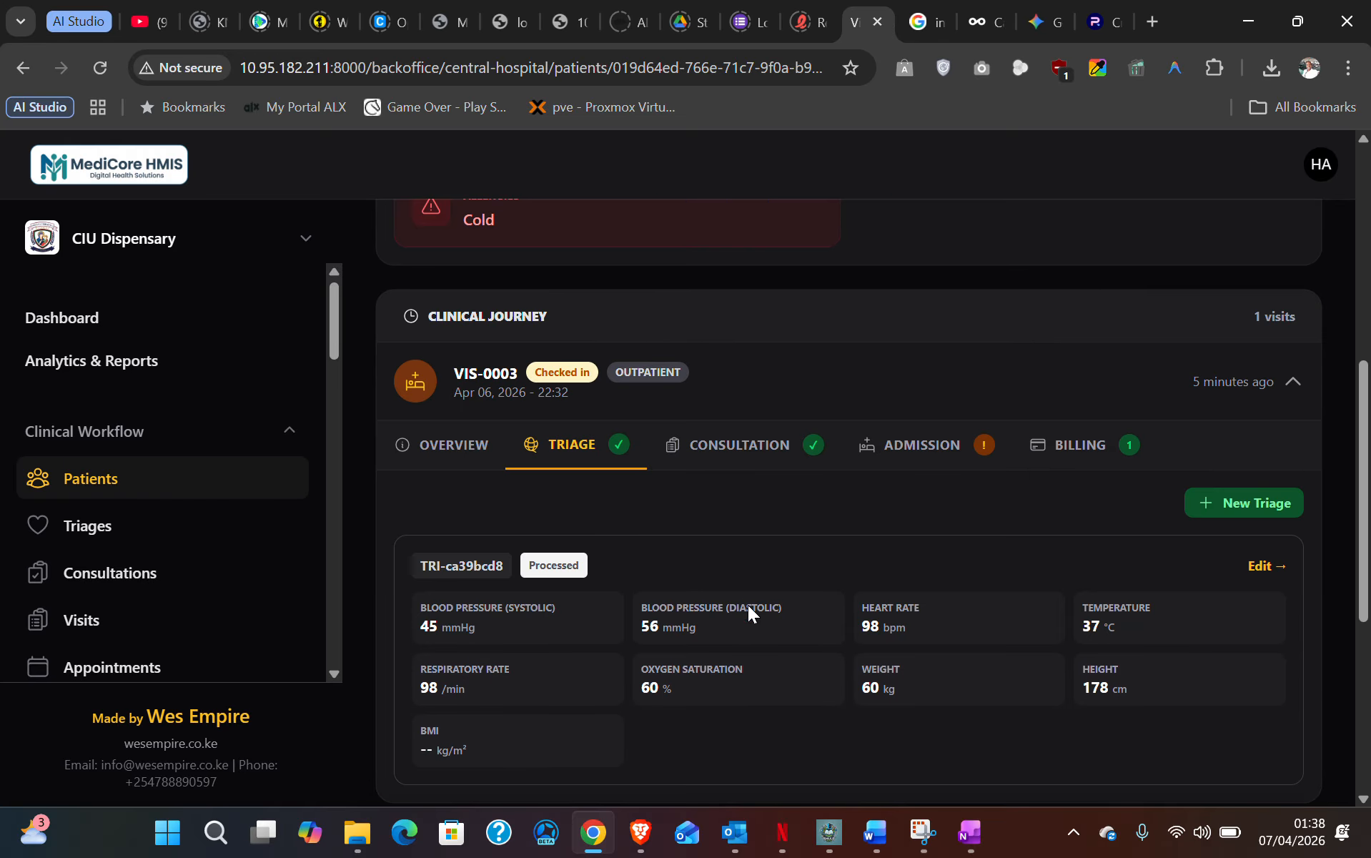
# - Show VIS-0003's consultation CON-0004: pending, with complaint and diagnosis not specified
pyautogui.click(746, 449)
pyautogui.scroll(-2, 625, 584)
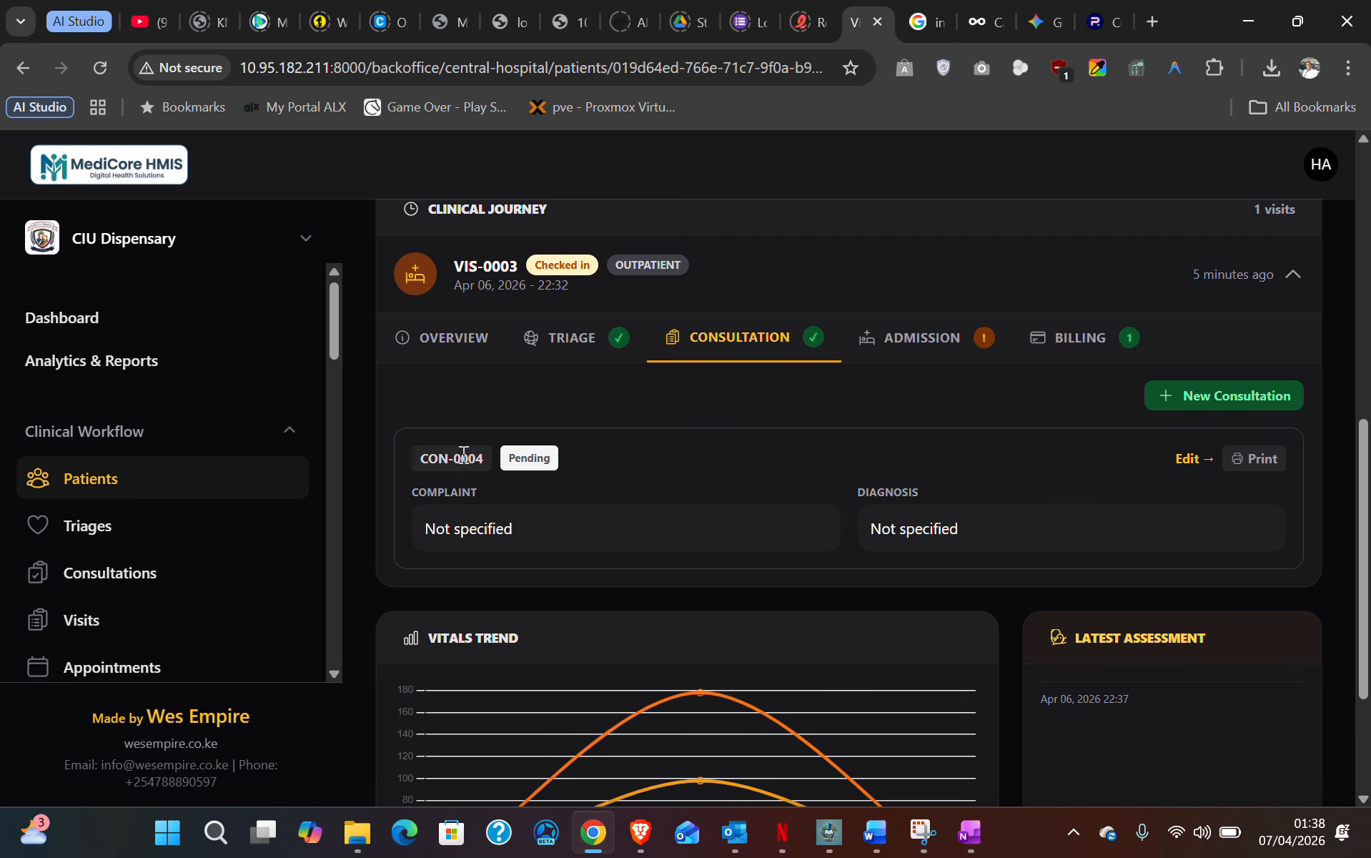
pyautogui.scroll(-3, 586, 520)
pyautogui.scroll(5, 543, 555)
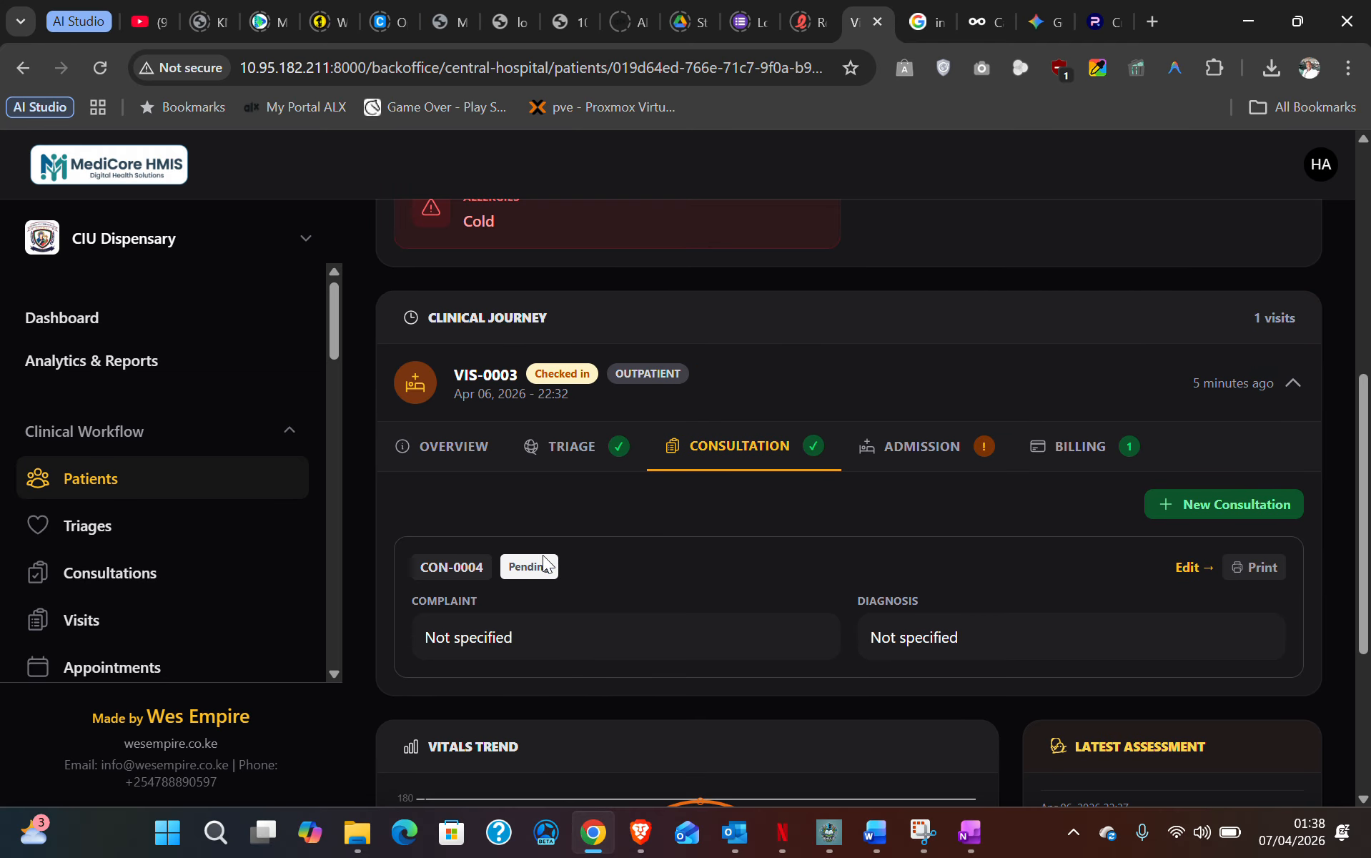
# - Open CON-0004 for editing, keeping type Initial Consultation and status Pending
pyautogui.click(1201, 565)
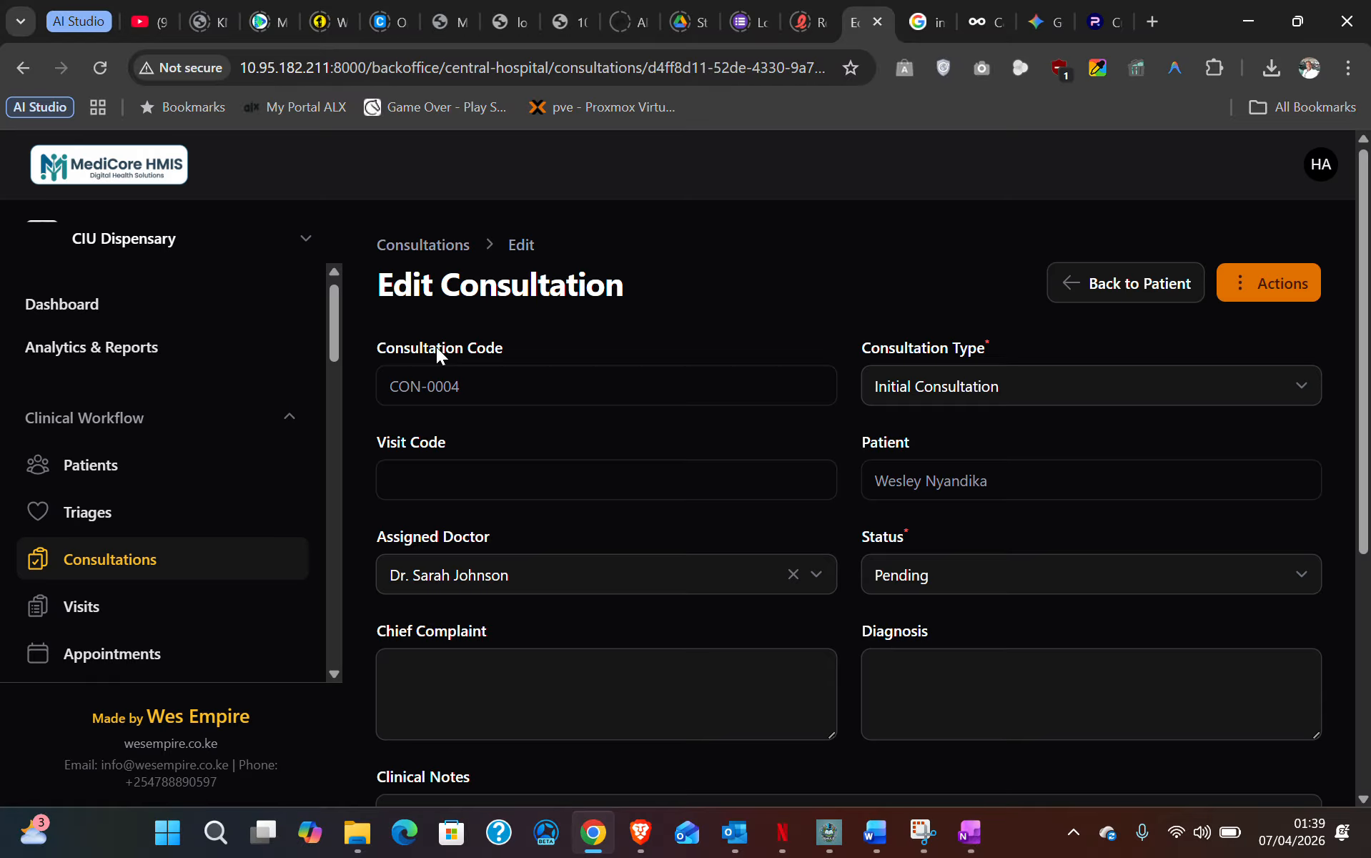
pyautogui.click(921, 387)
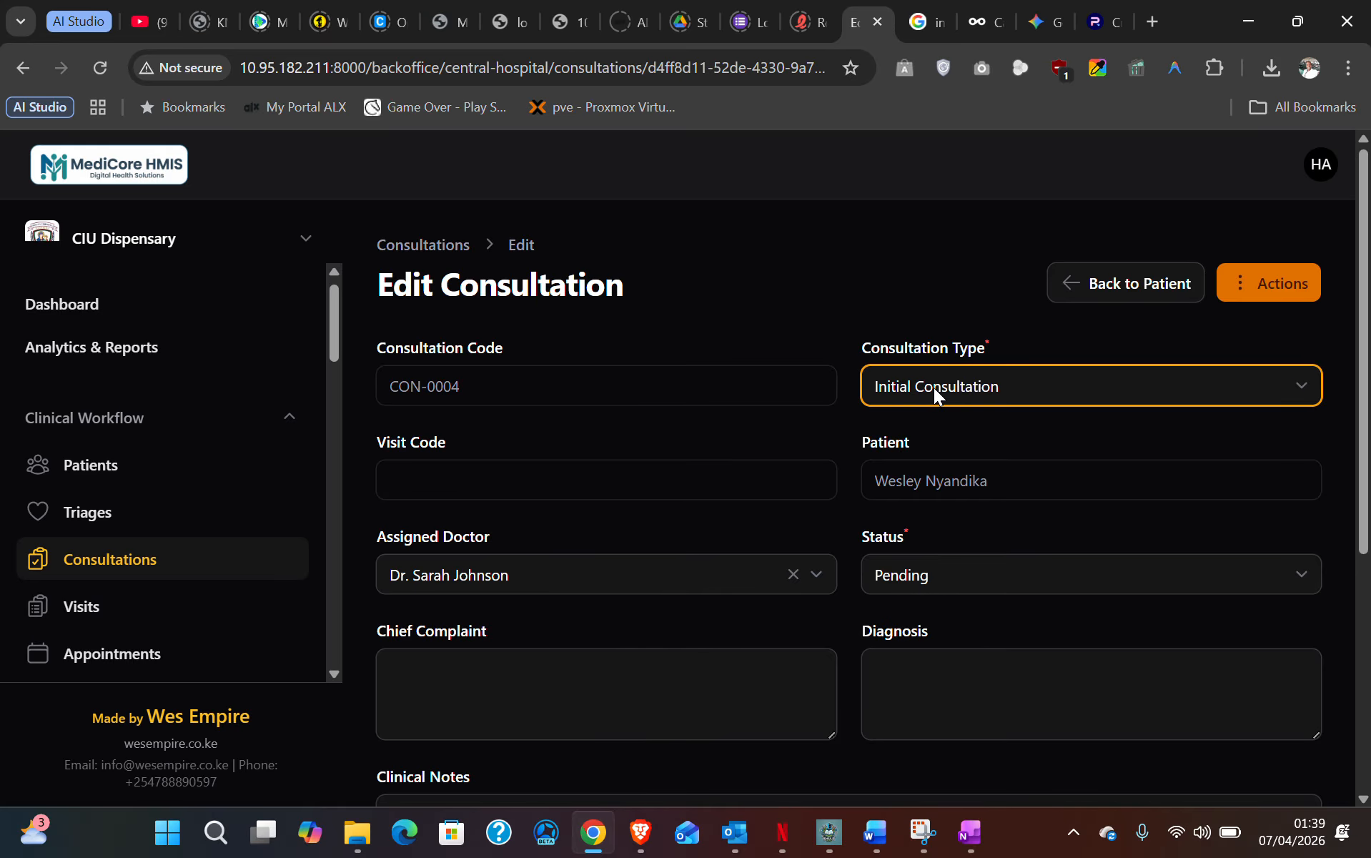
pyautogui.click(934, 387)
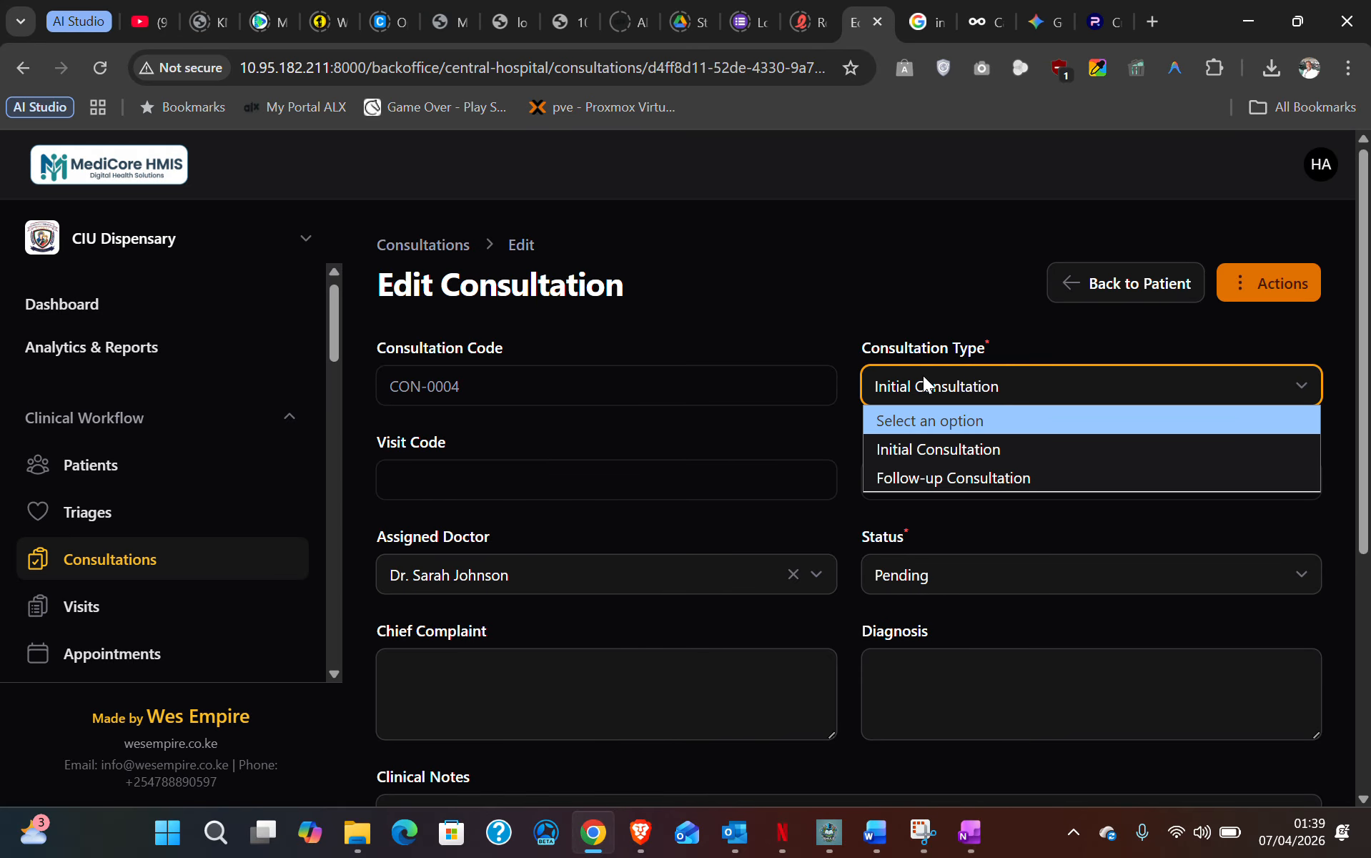
pyautogui.click(919, 446)
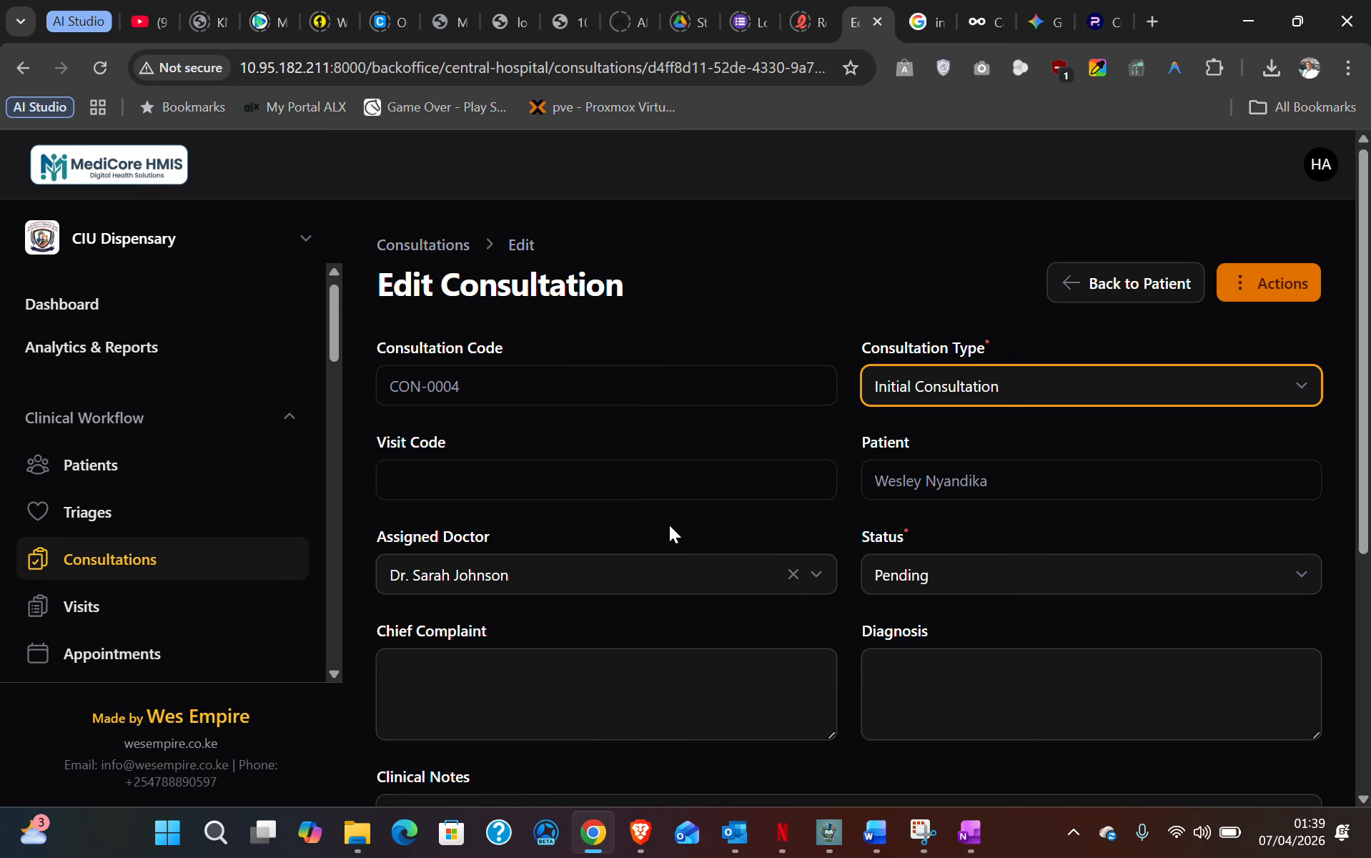
pyautogui.scroll(-2, 670, 535)
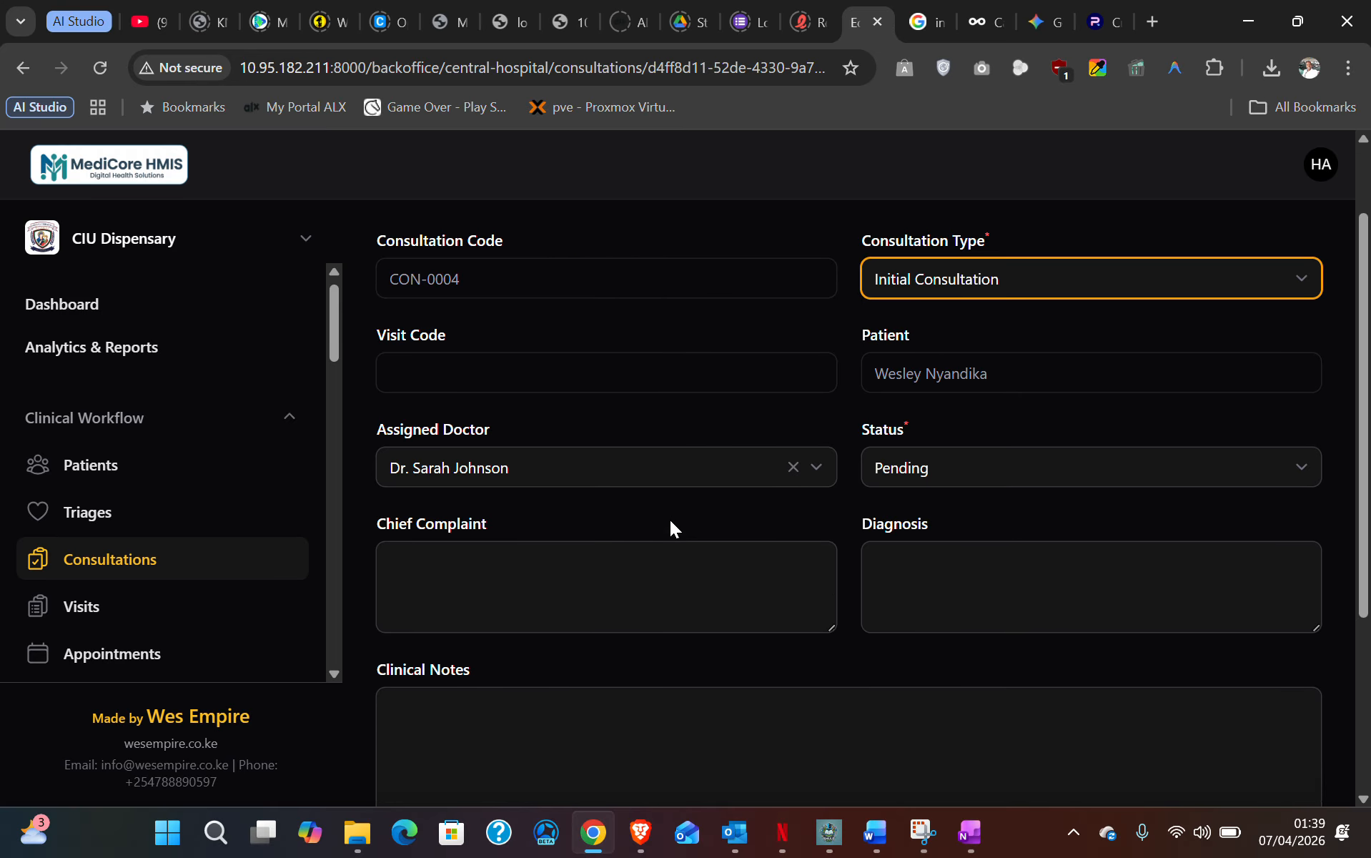
pyautogui.click(964, 463)
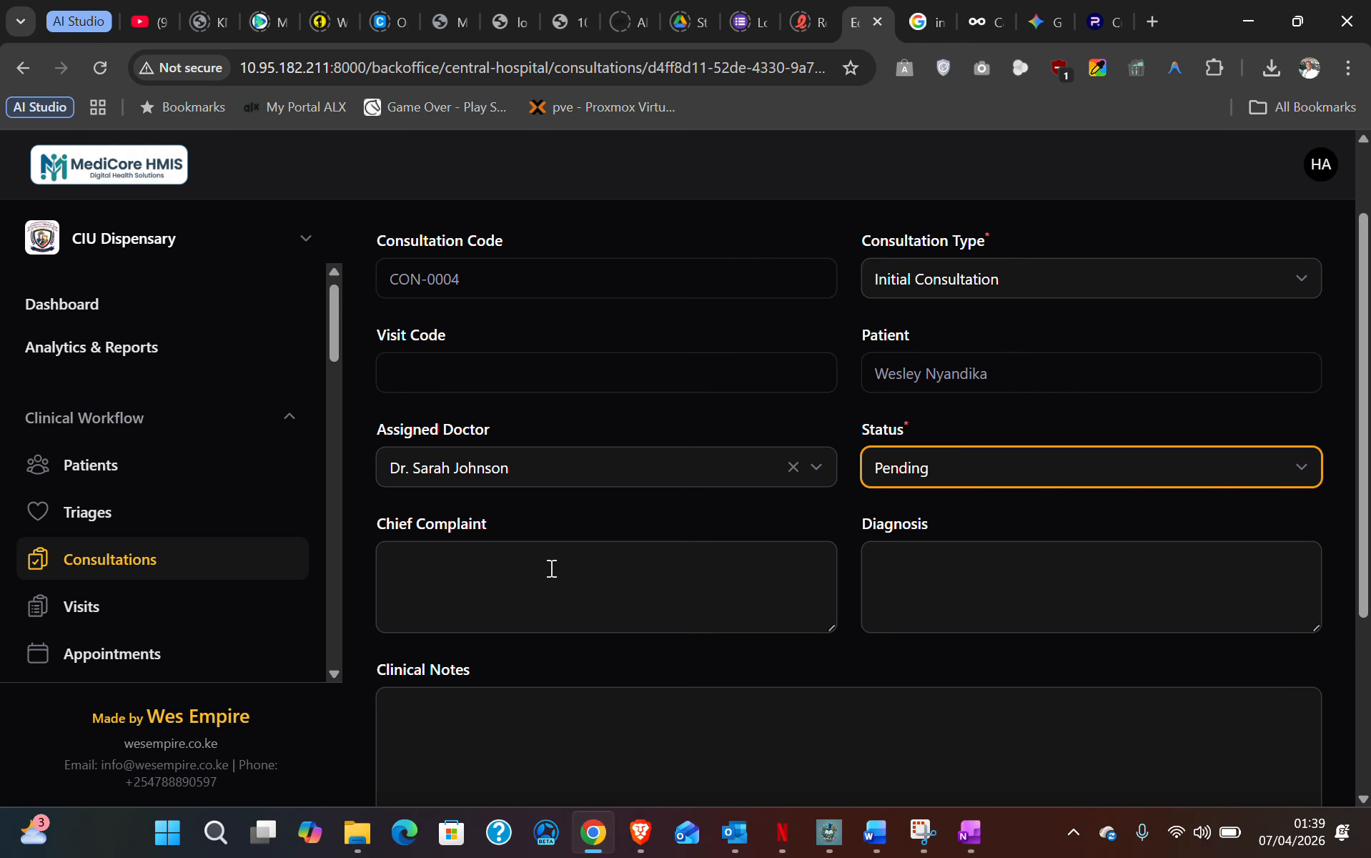
pyautogui.scroll(-2, 714, 529)
pyautogui.click(521, 469)
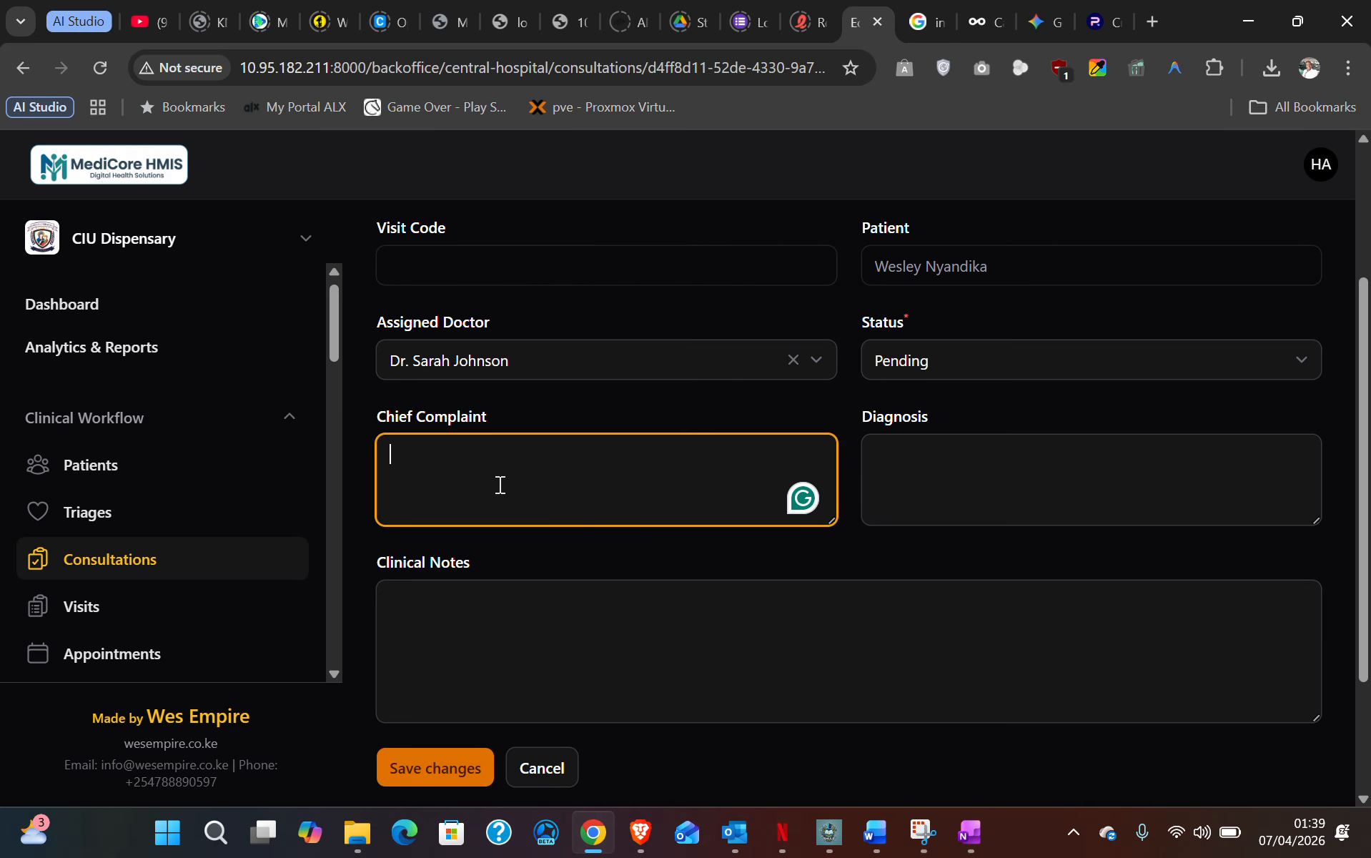
# - Enter chief complaint 'Headaches, Chest pains and back pains' and a lab-test referral clinical note
pyautogui.write('Headac')
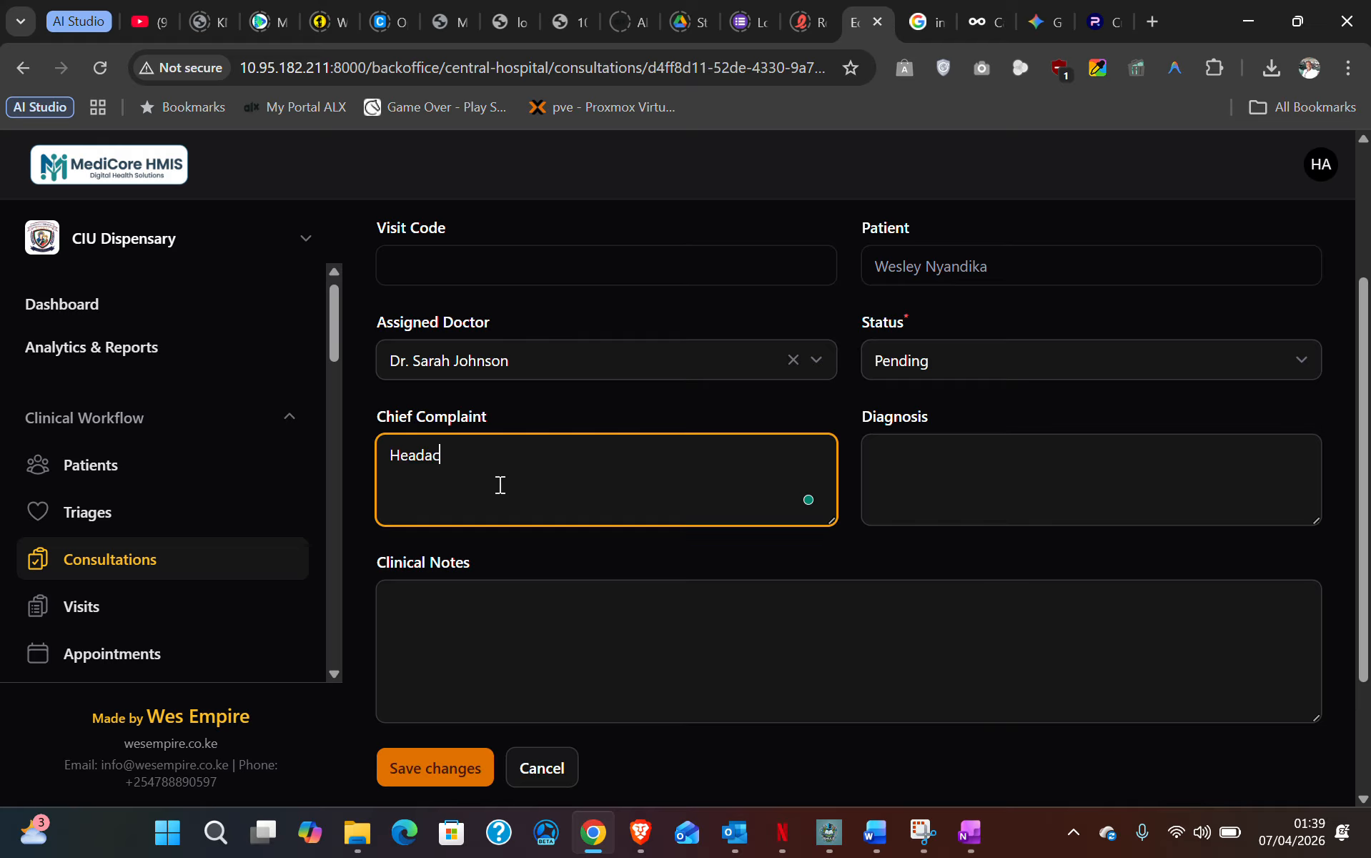
pyautogui.write('hes, Chest pains and back pains')
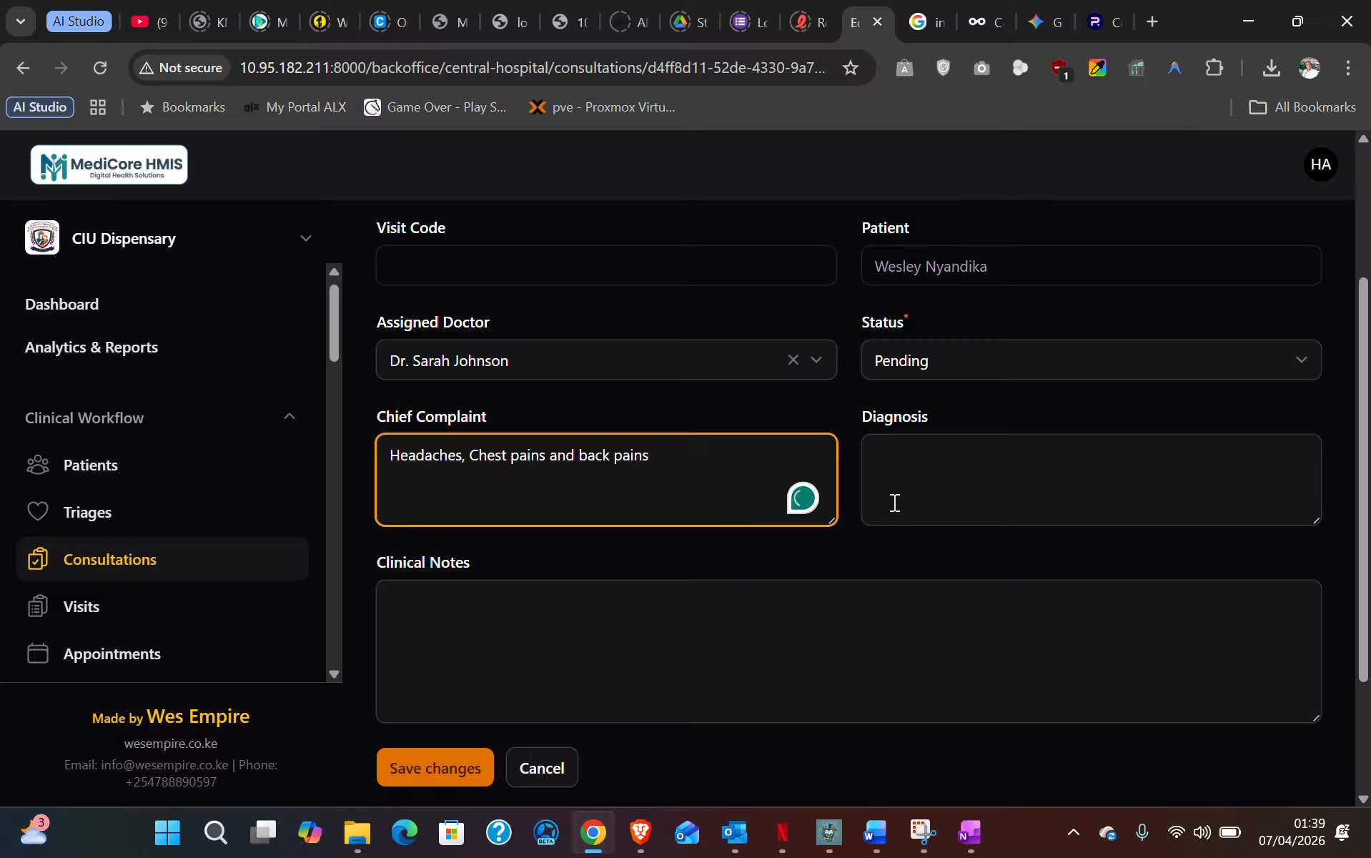
pyautogui.click(900, 459)
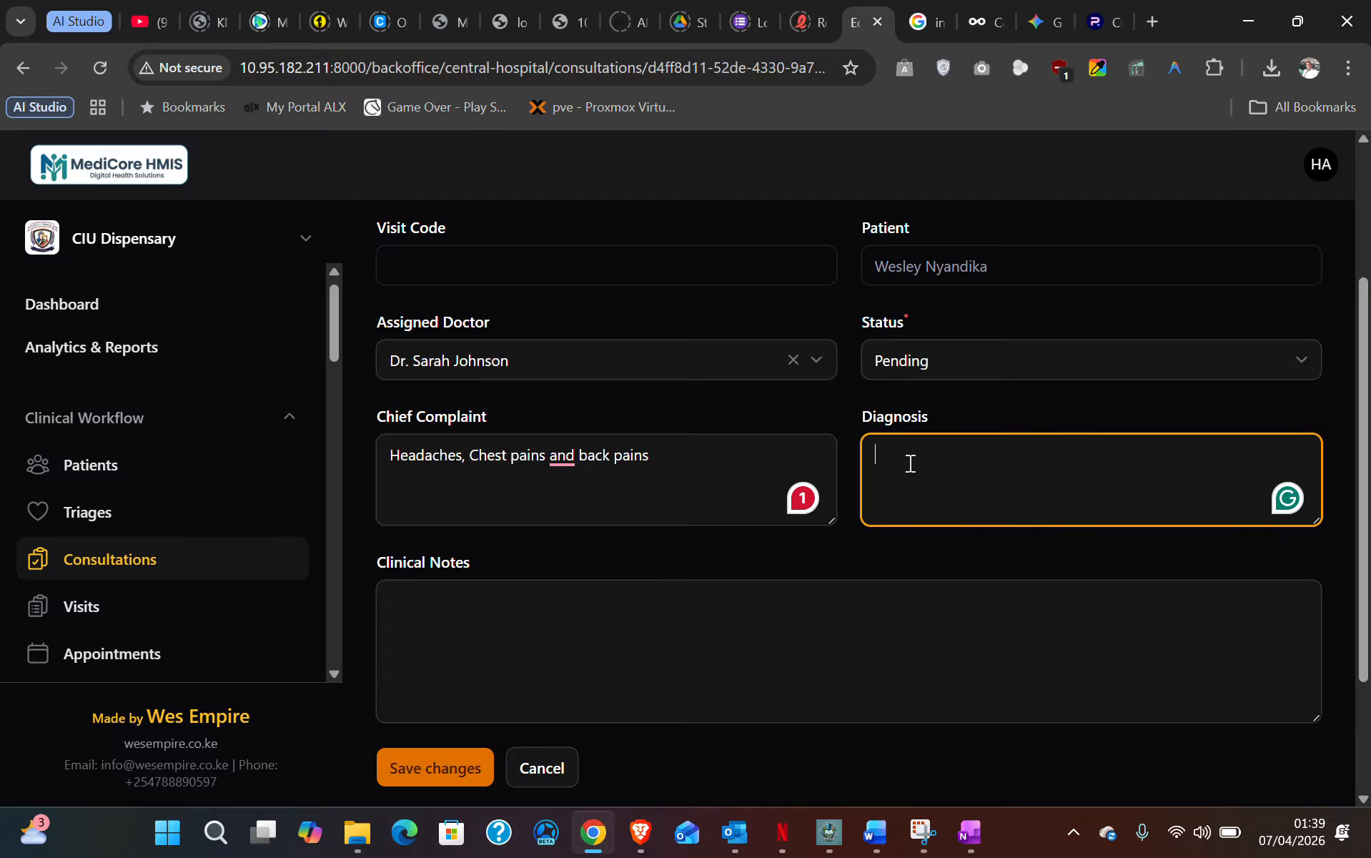
pyautogui.click(439, 611)
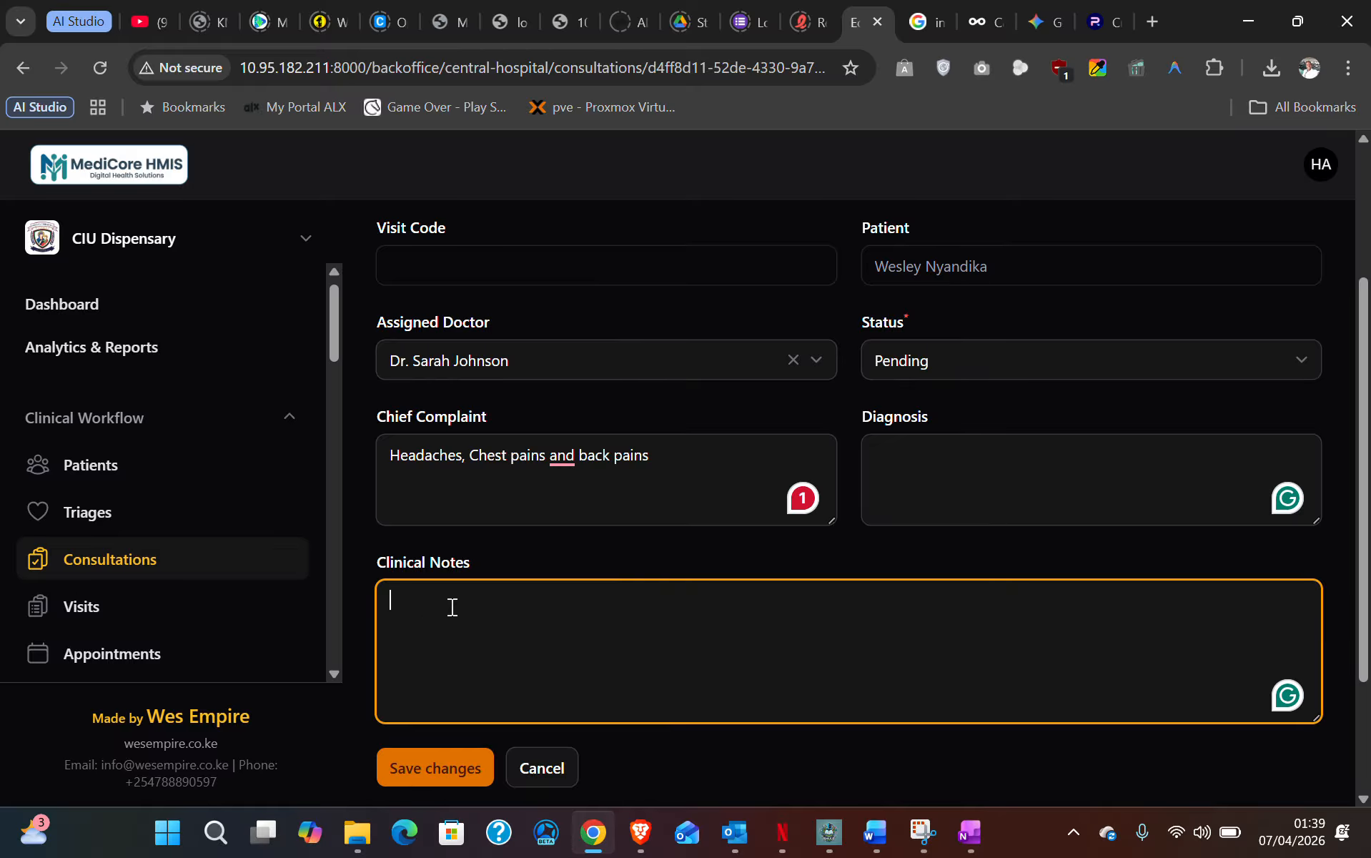
pyautogui.write('Ref')
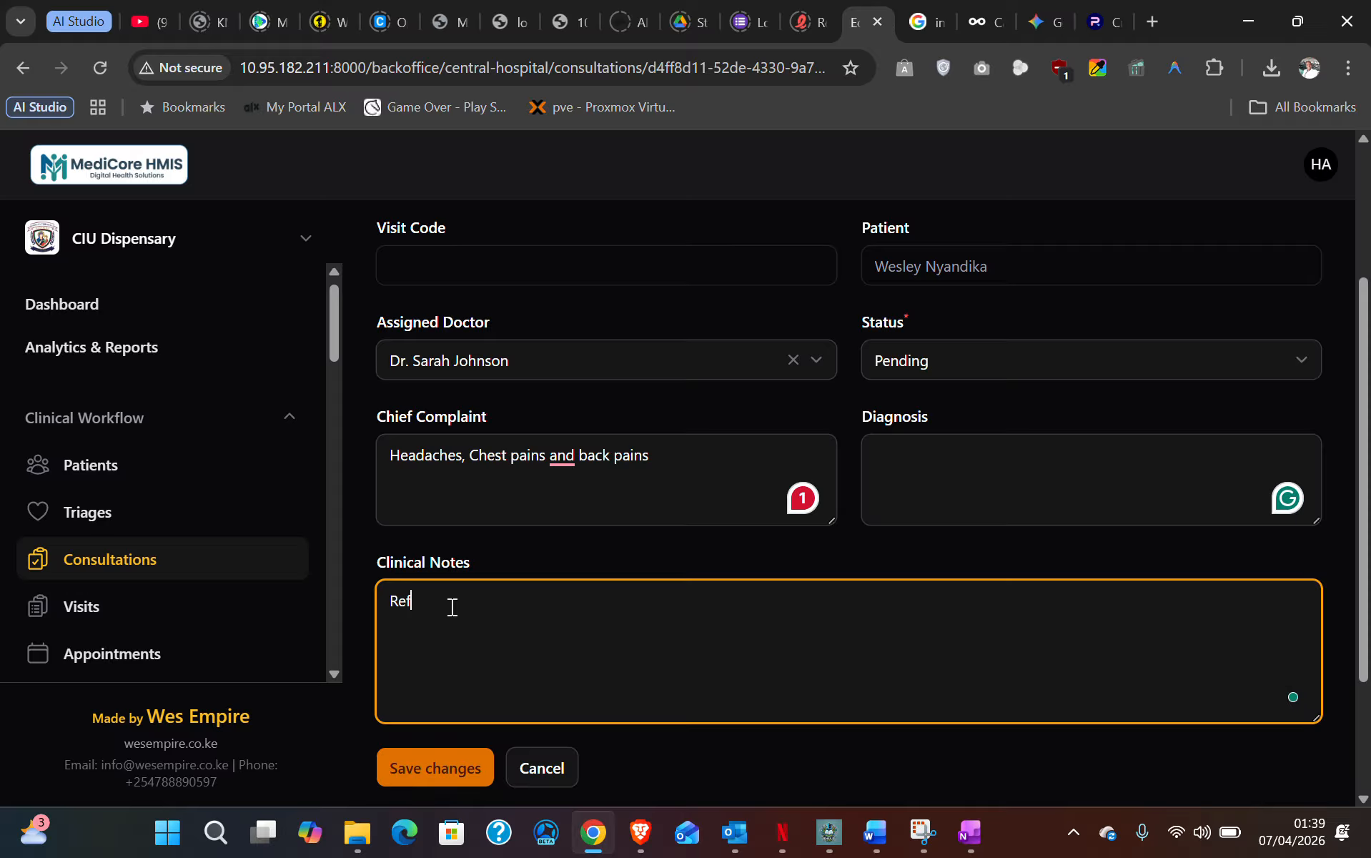
pyautogui.write('er the patient to a lab test and ')
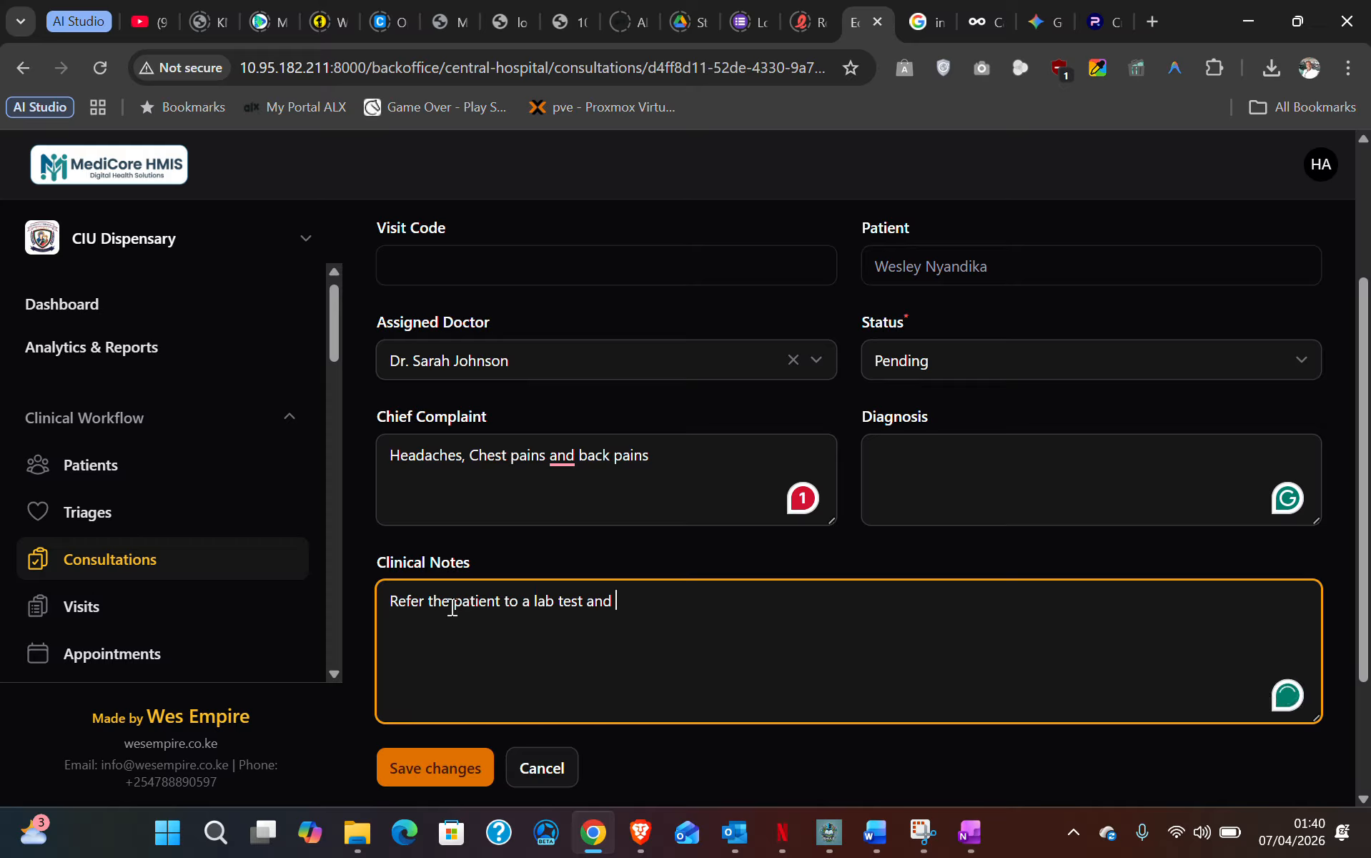
pyautogui.write('........')
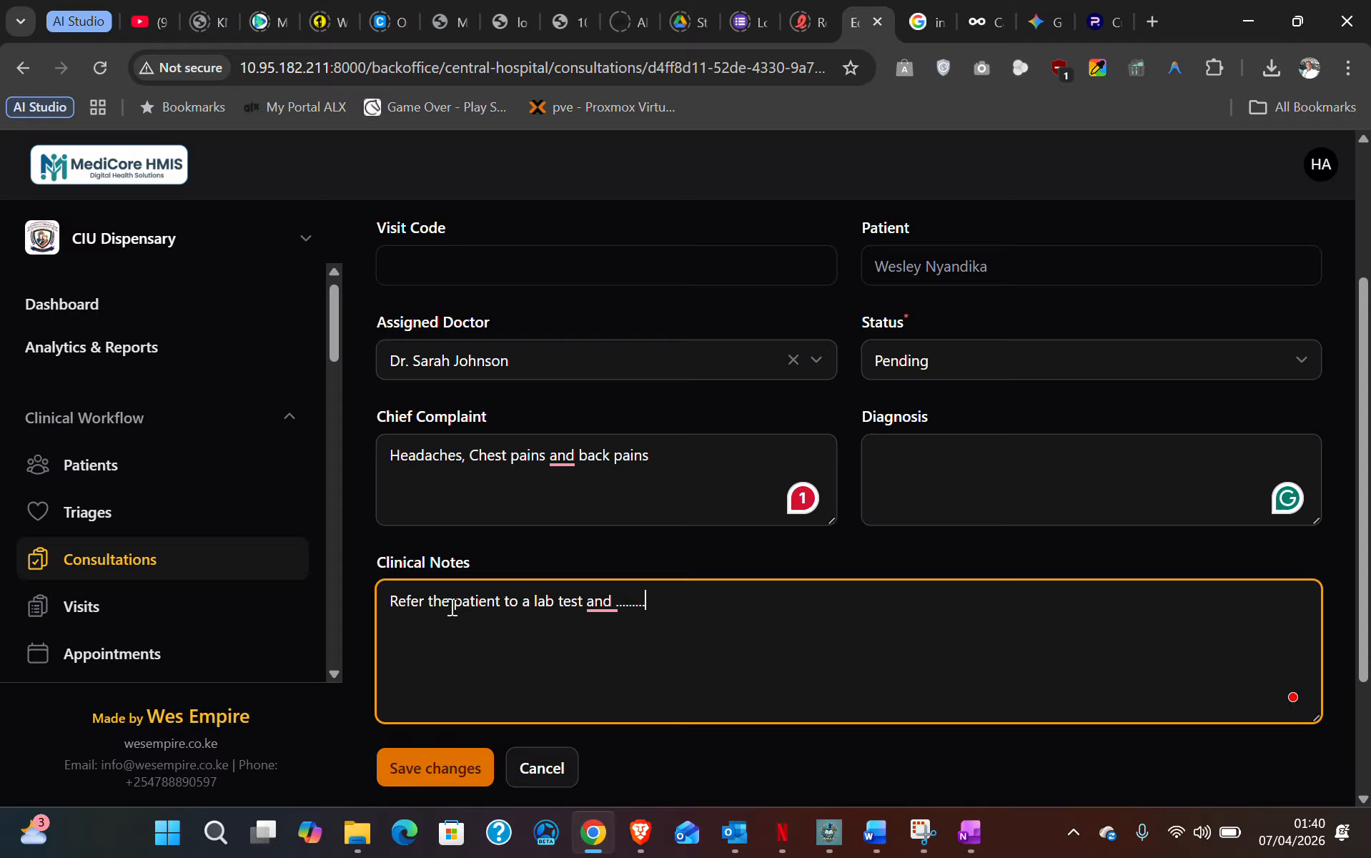
pyautogui.scroll(3, 568, 634)
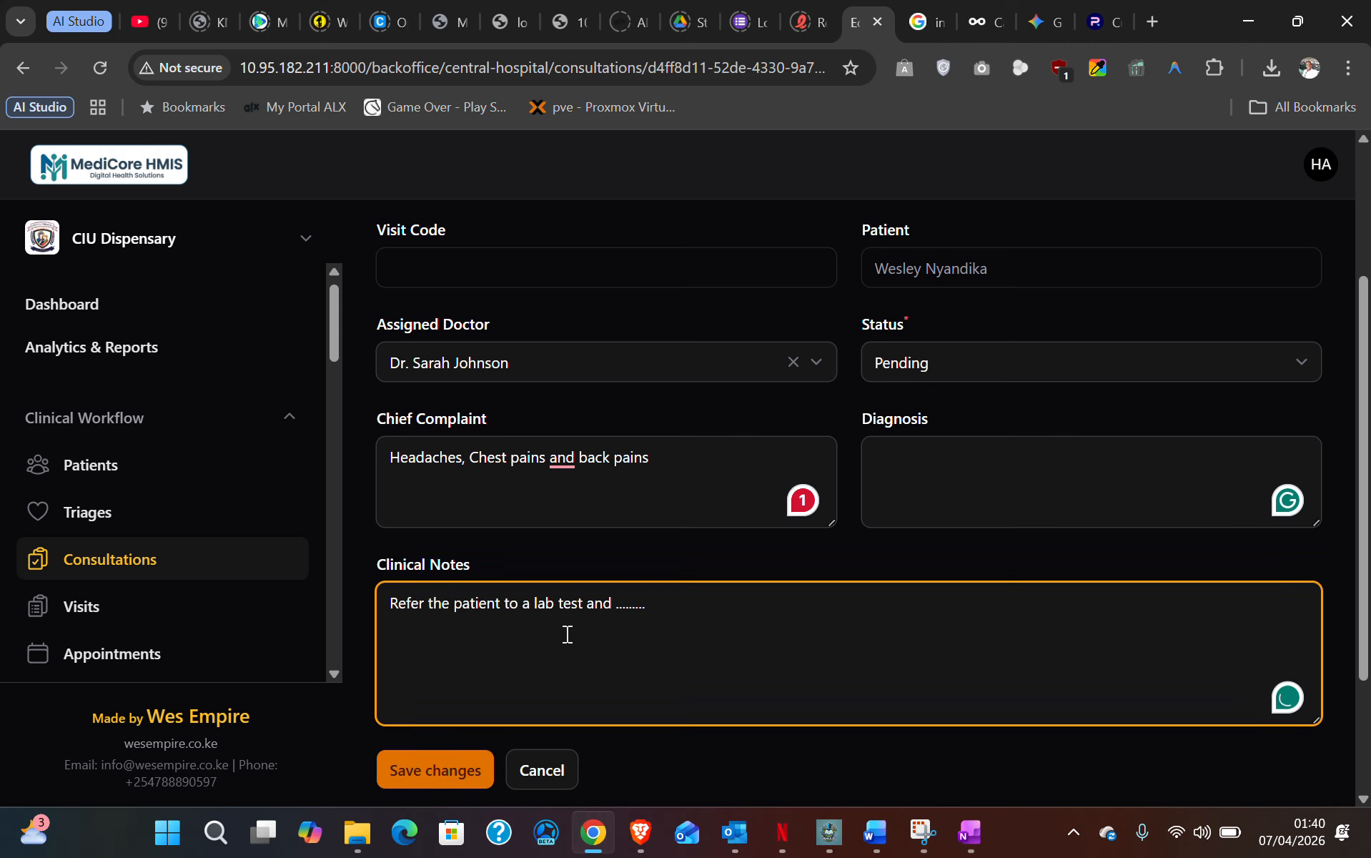
pyautogui.scroll(-5, 569, 635)
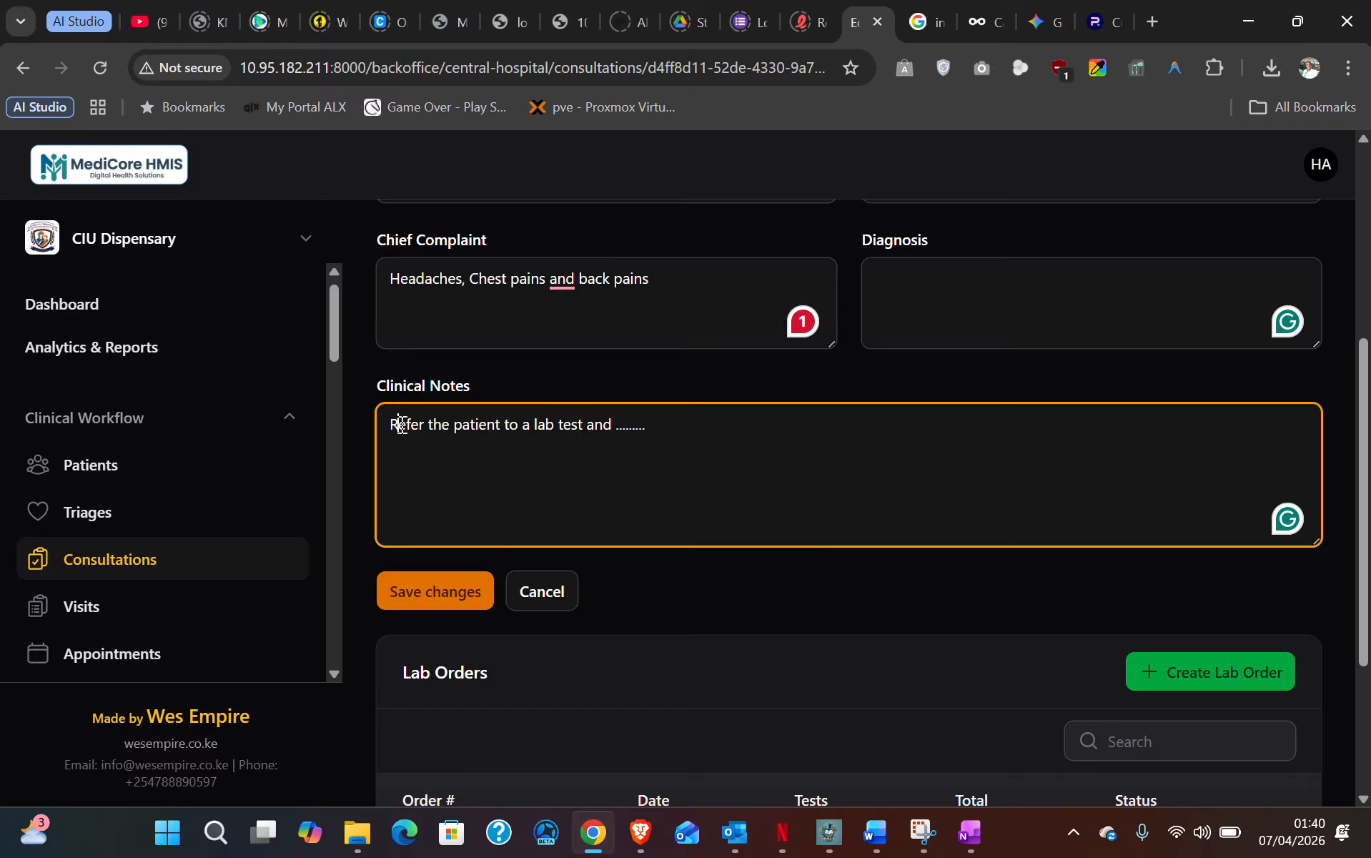
pyautogui.moveTo(397, 424); pyautogui.dragTo(527, 437)
pyautogui.scroll(-4, 554, 442)
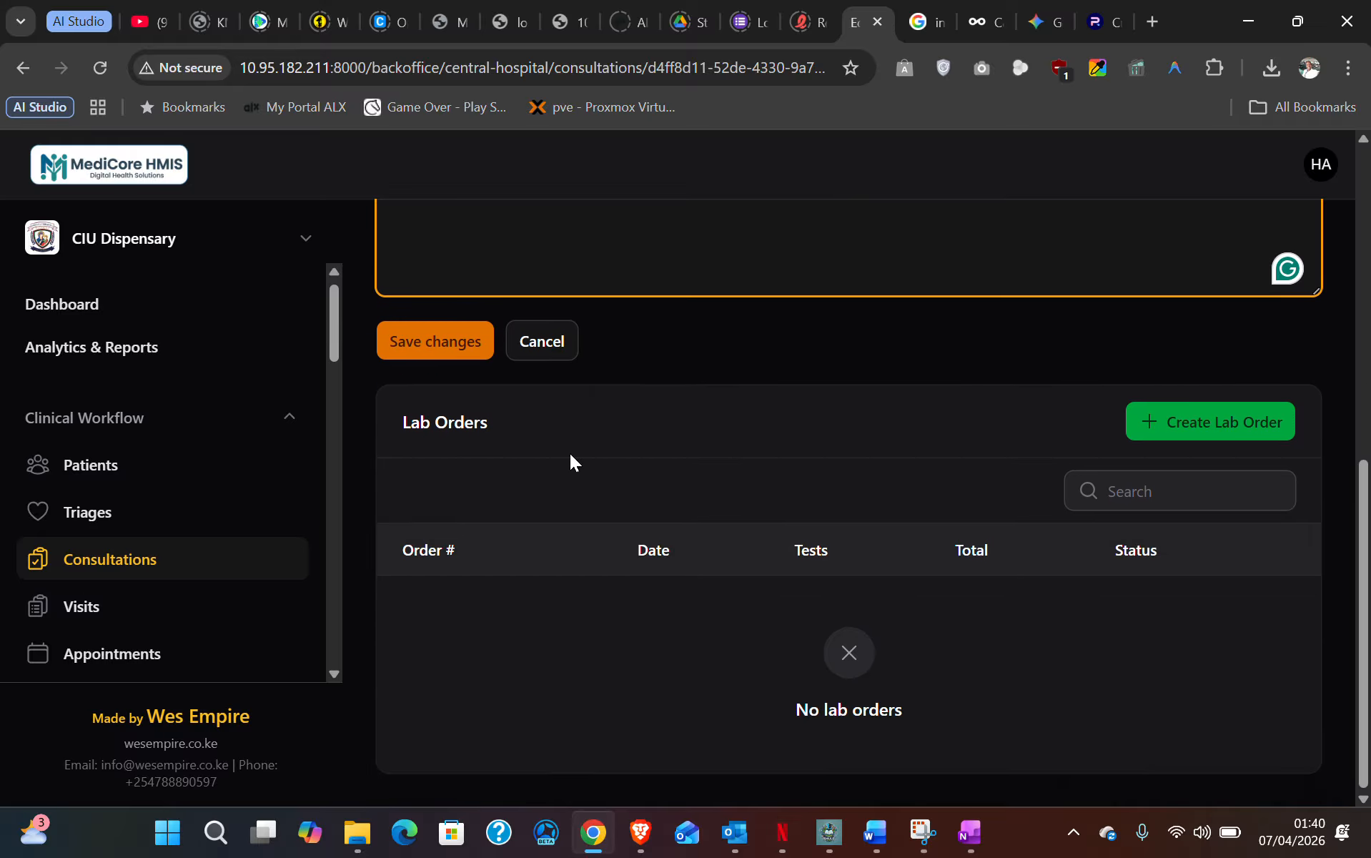
pyautogui.scroll(5, 629, 611)
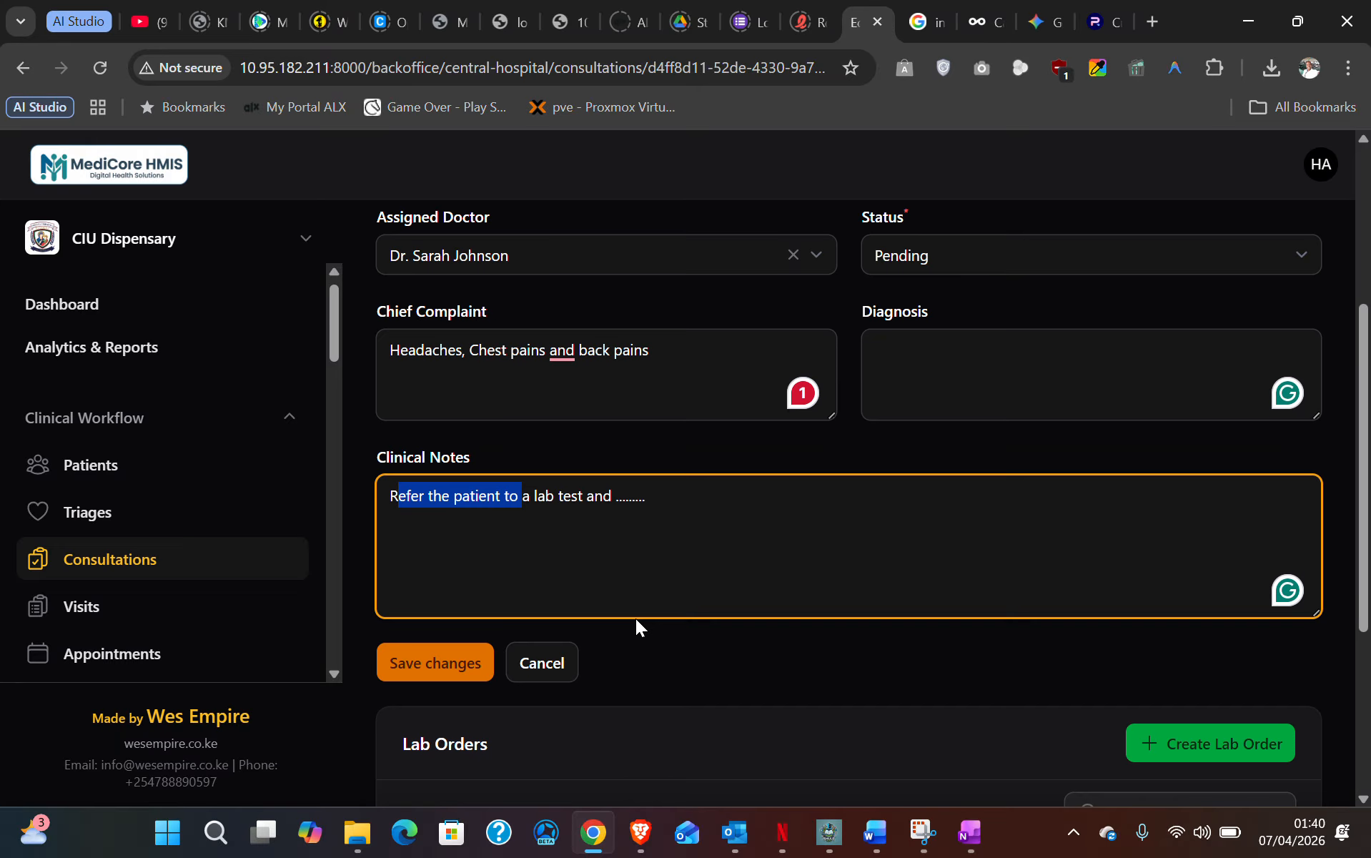
pyautogui.scroll(-3, 636, 618)
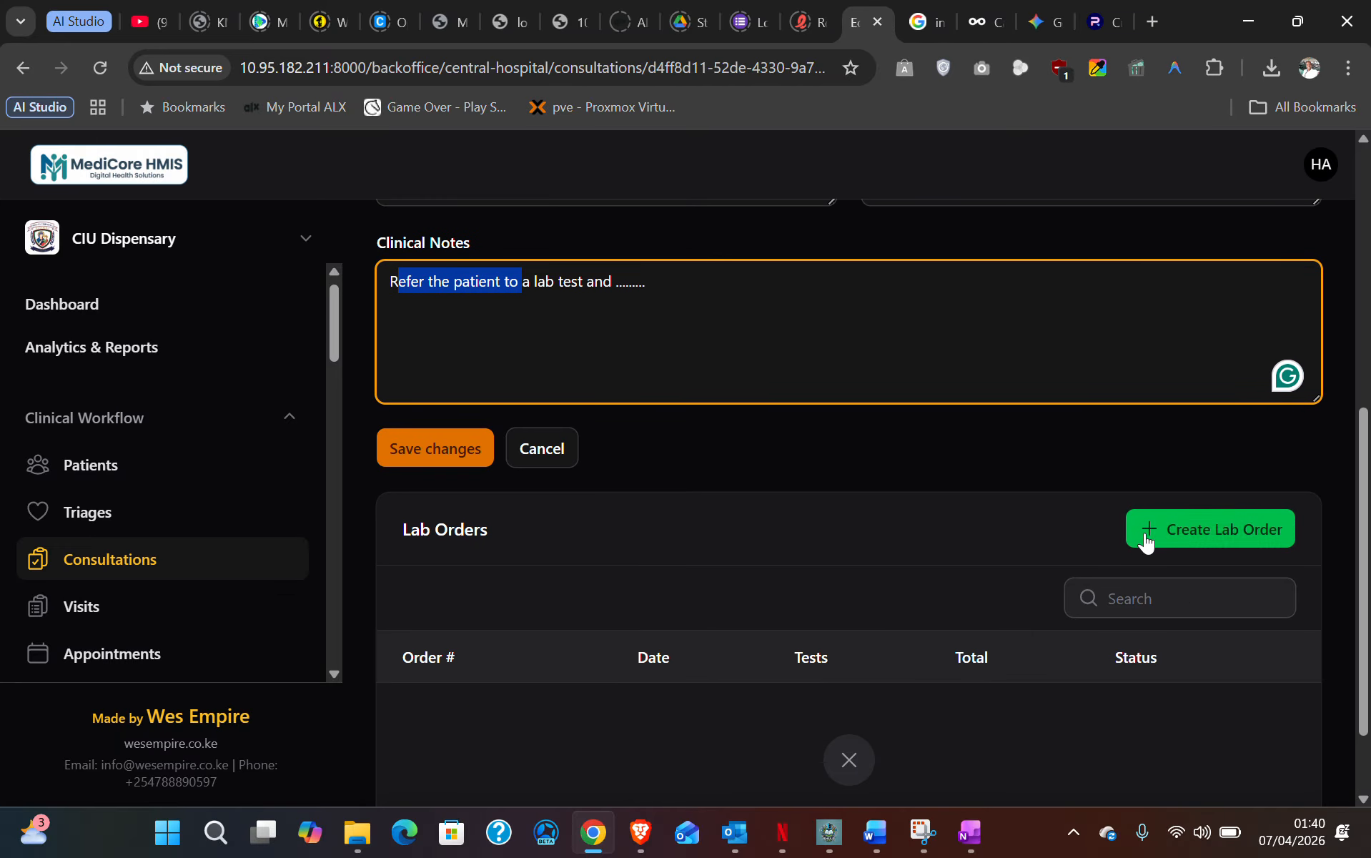
pyautogui.scroll(7, 788, 533)
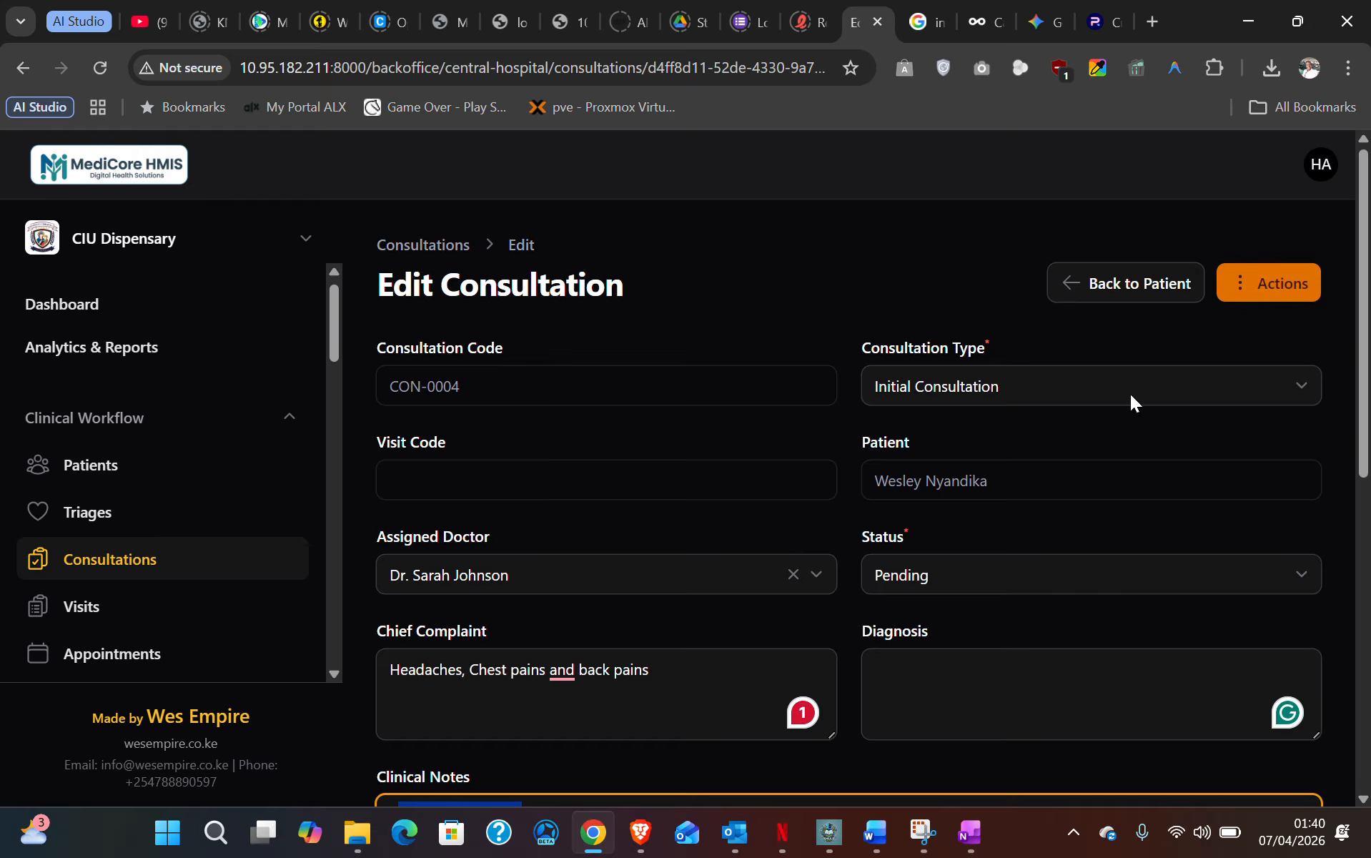
# - Start a lab order for CON-0004 and select the BUN and CBC tests
pyautogui.click(1232, 289)
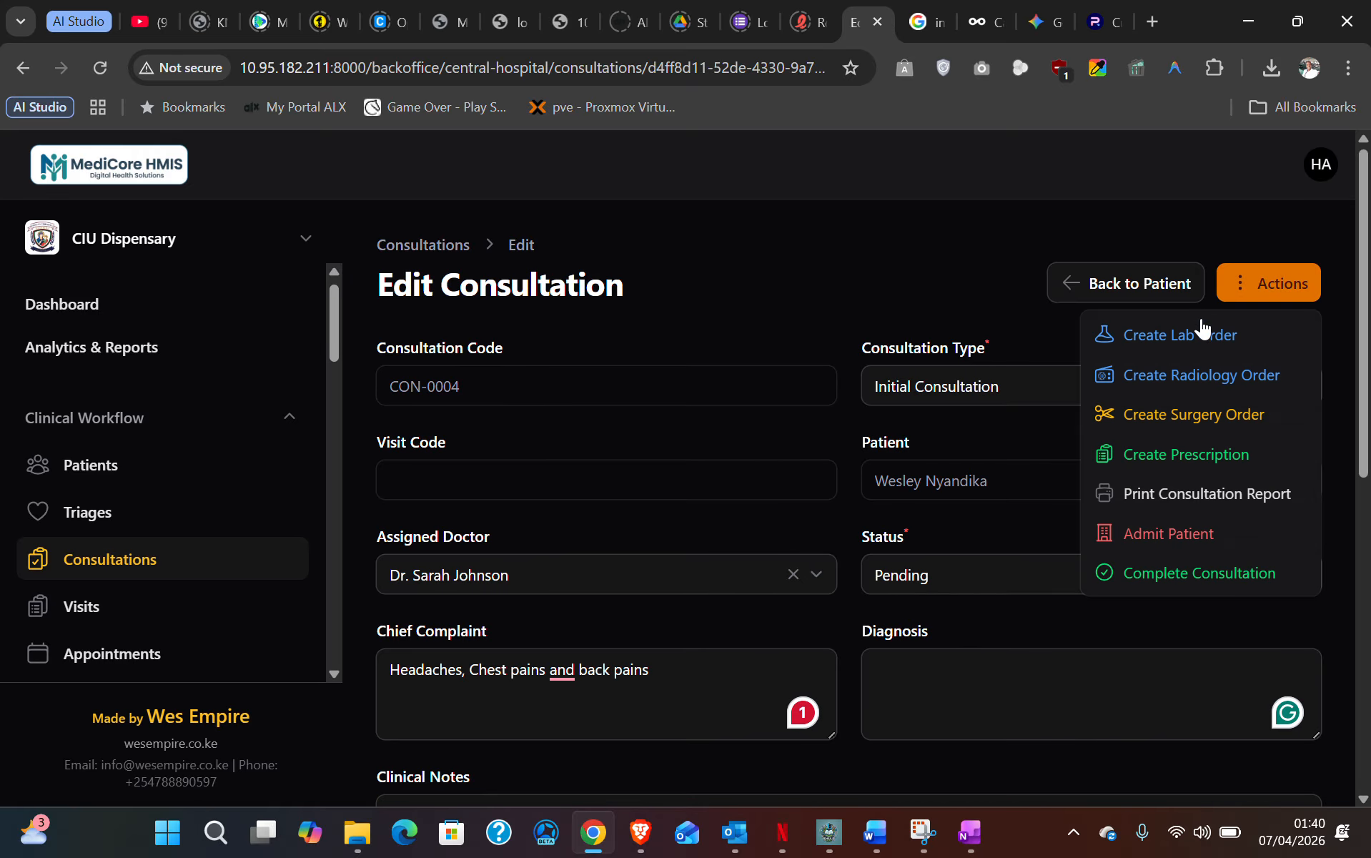
pyautogui.click(1224, 339)
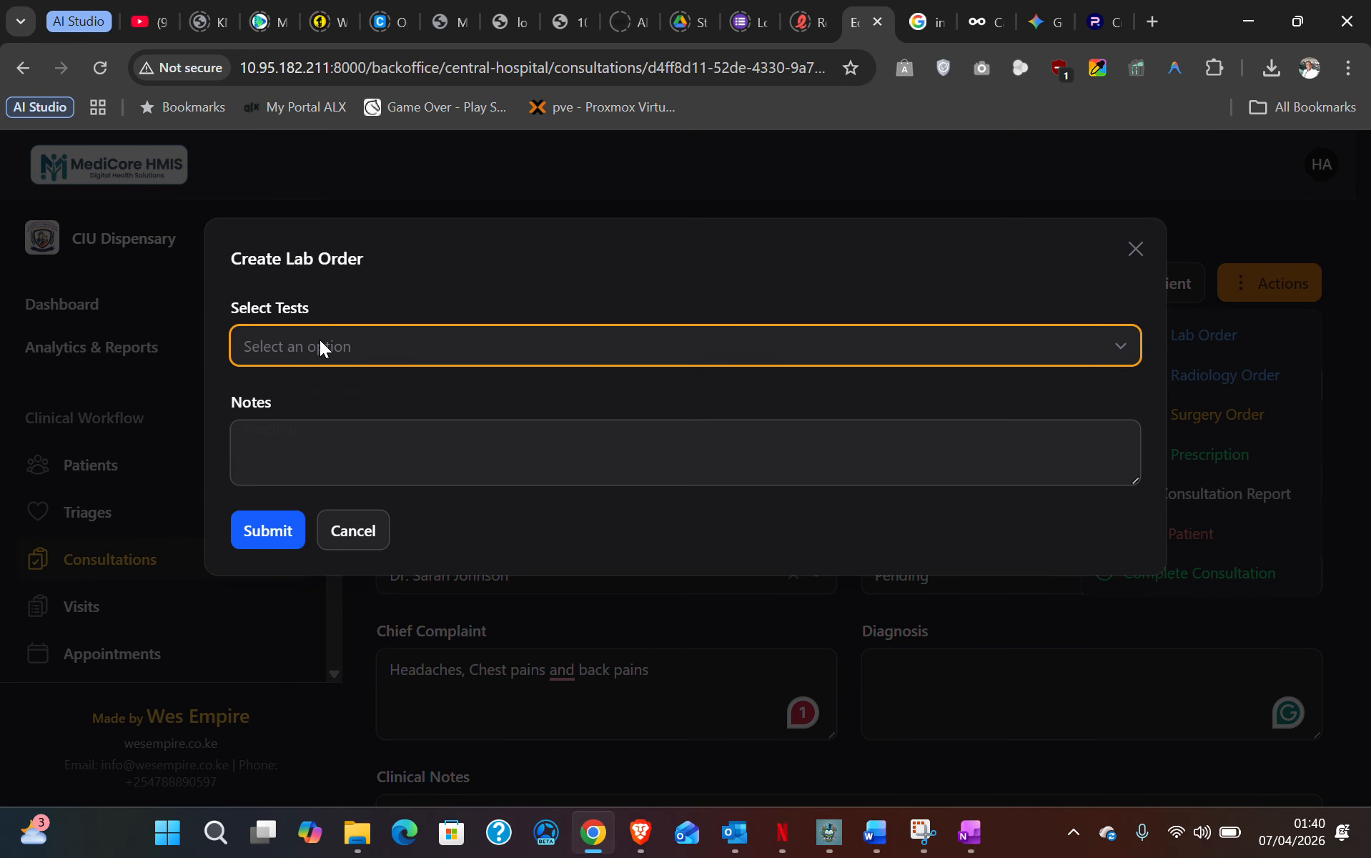
pyautogui.click(319, 347)
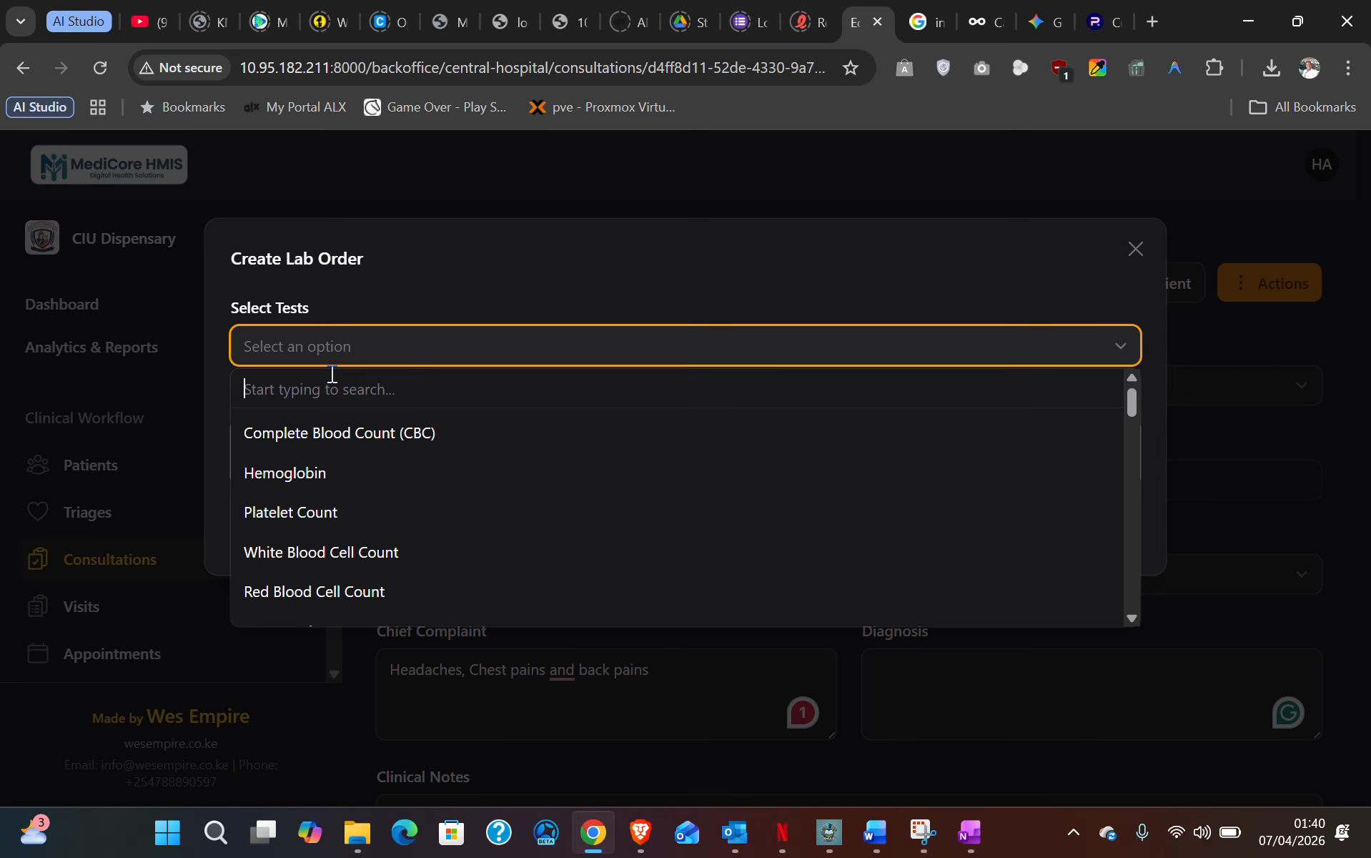
pyautogui.scroll(-1, 379, 557)
pyautogui.scroll(-3, 379, 561)
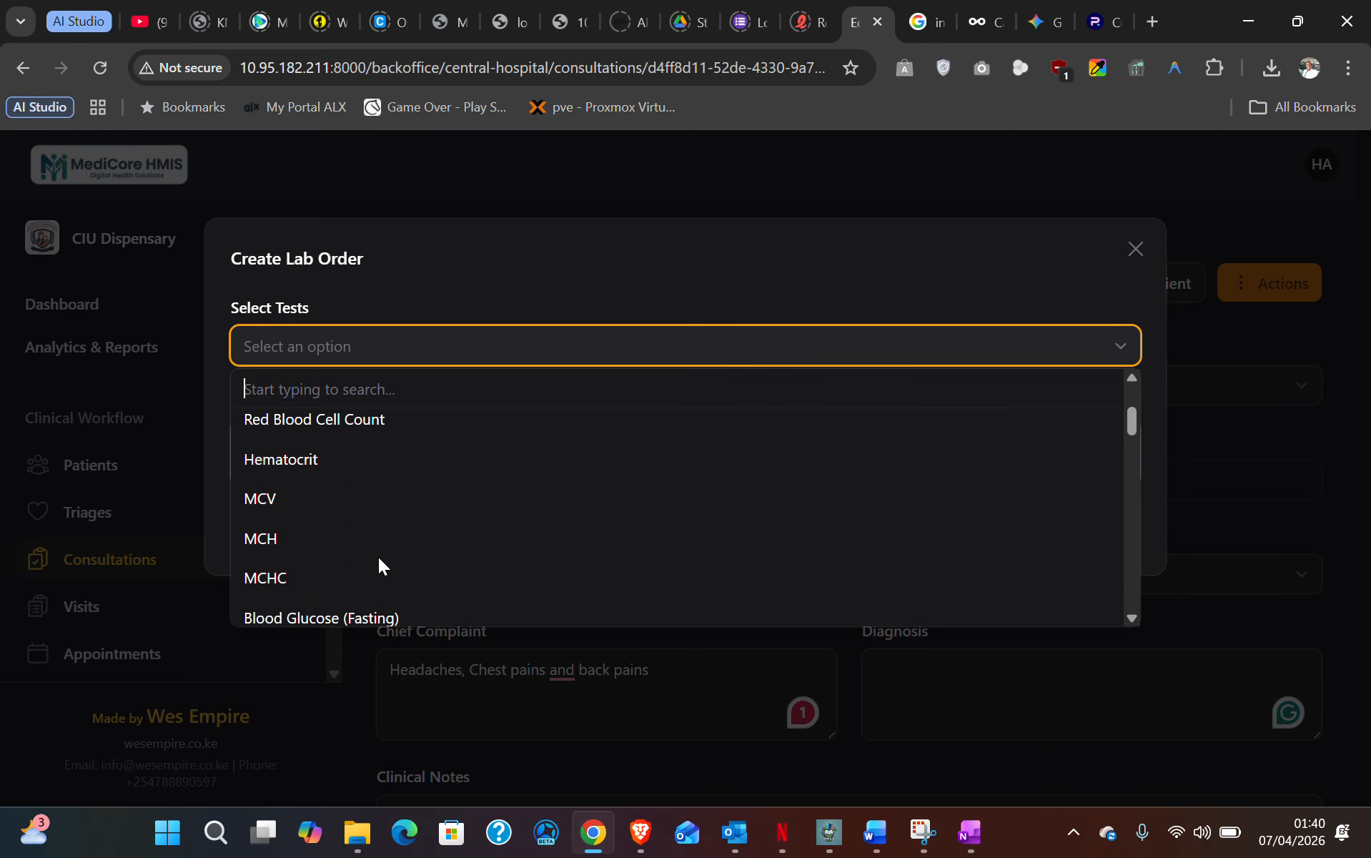
pyautogui.scroll(-3, 377, 558)
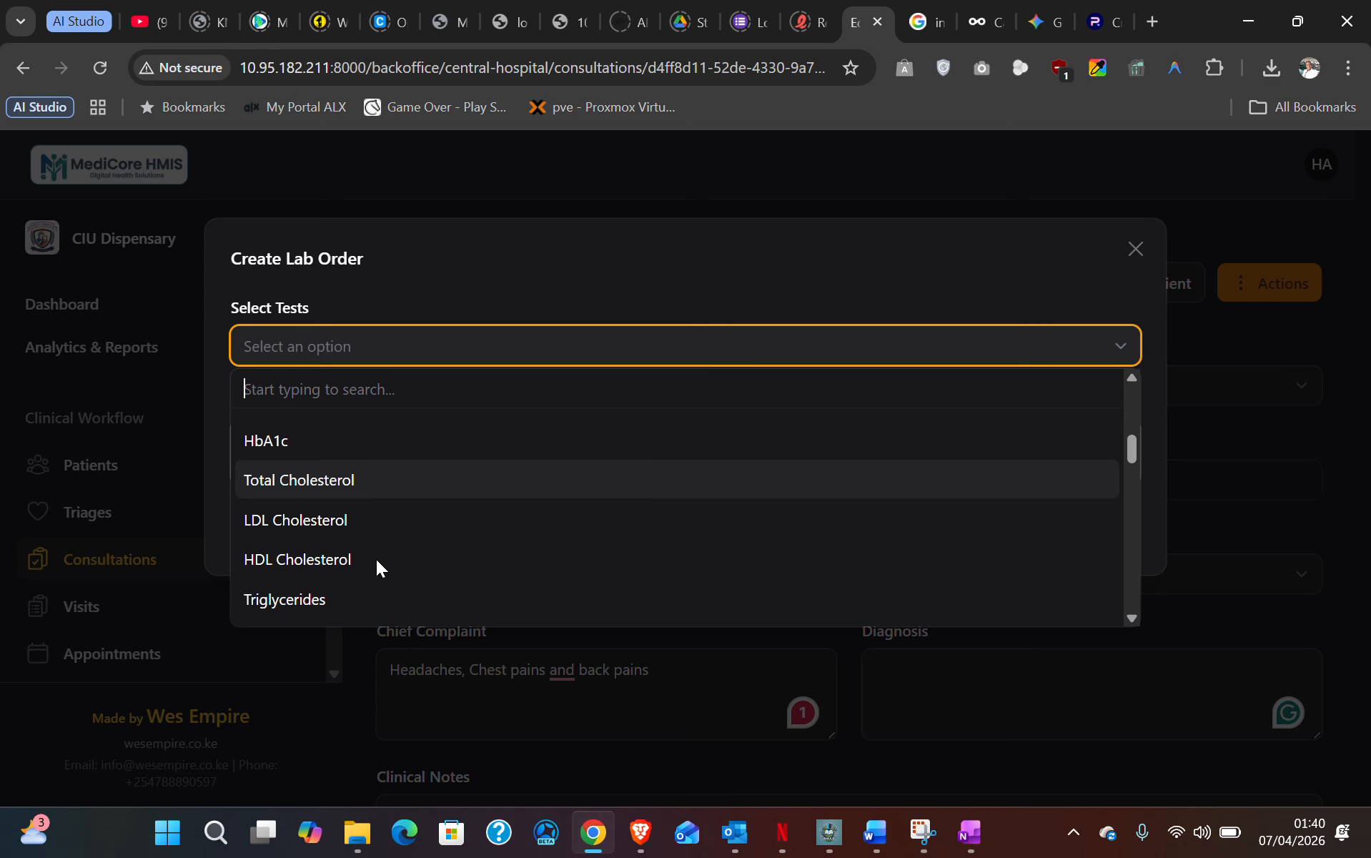
pyautogui.scroll(-2, 379, 552)
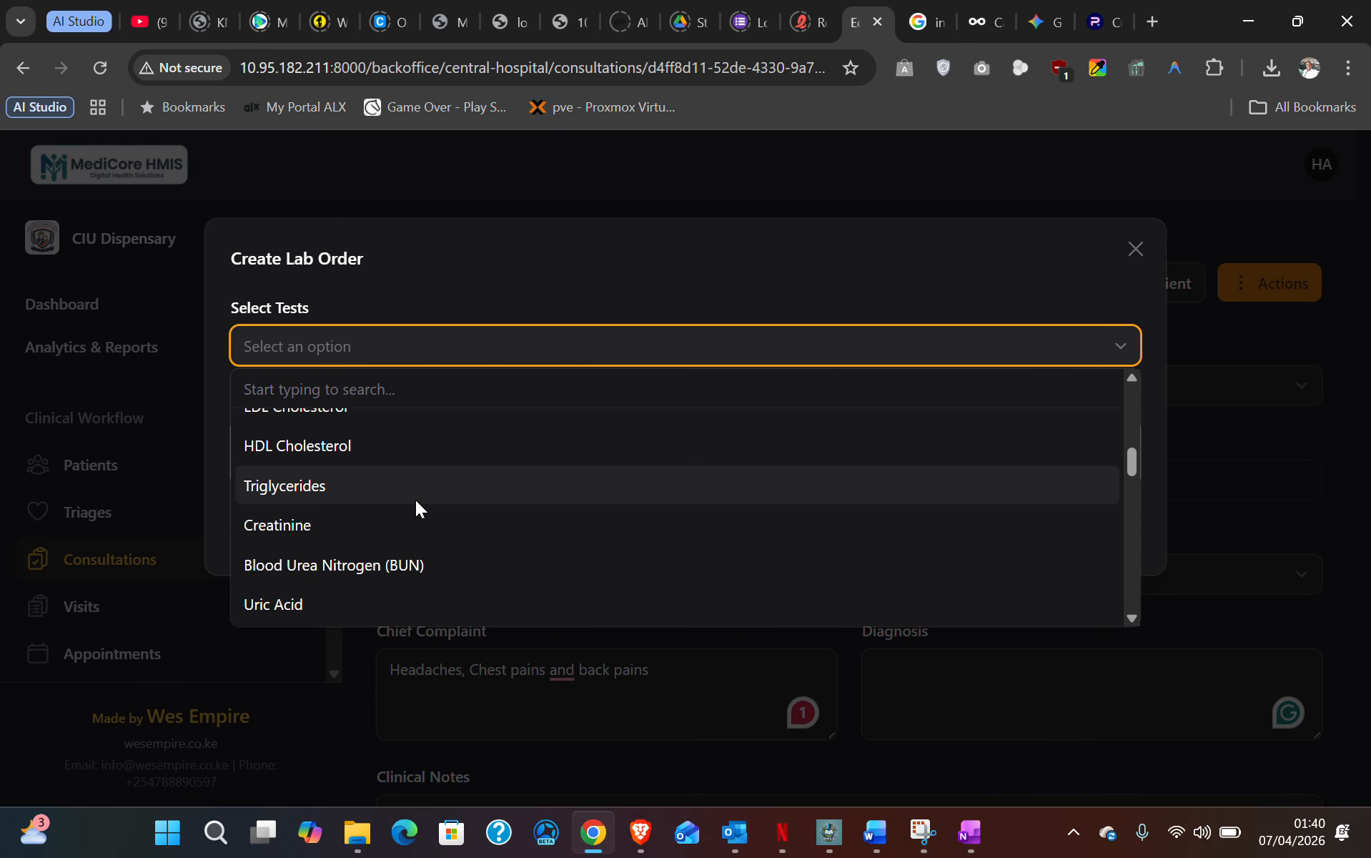
pyautogui.scroll(-4, 416, 500)
pyautogui.scroll(2, 415, 498)
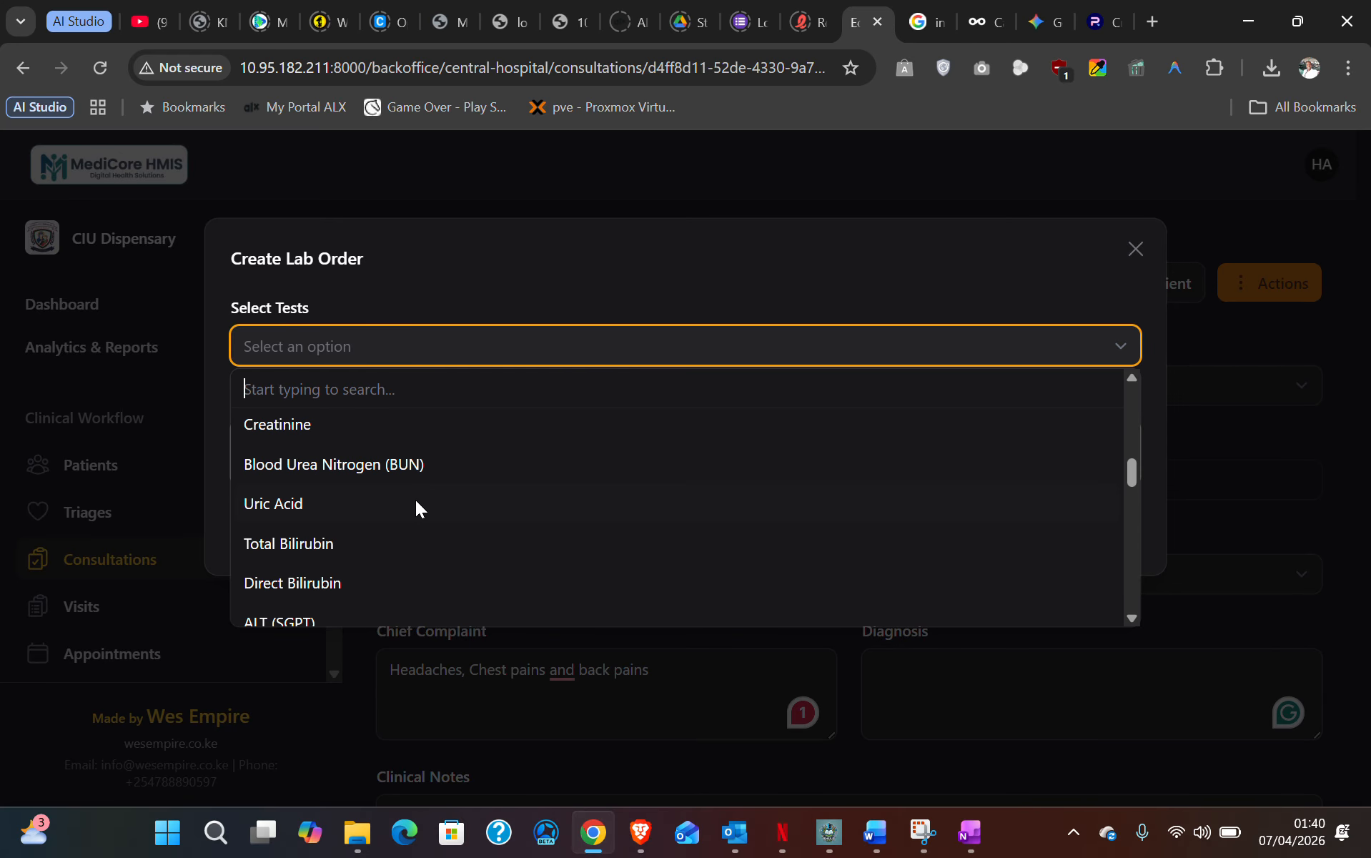
pyautogui.click(346, 468)
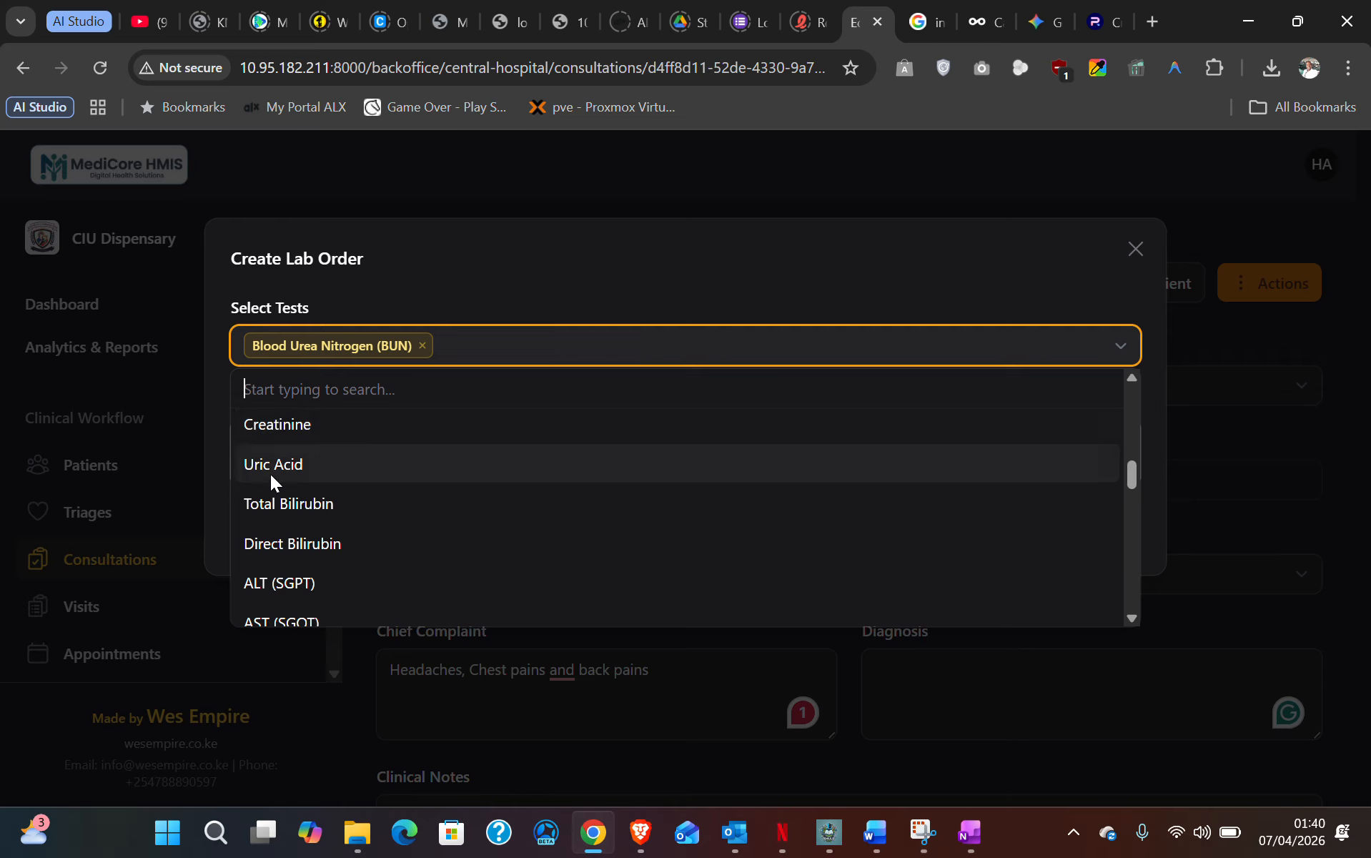
pyautogui.scroll(10, 304, 553)
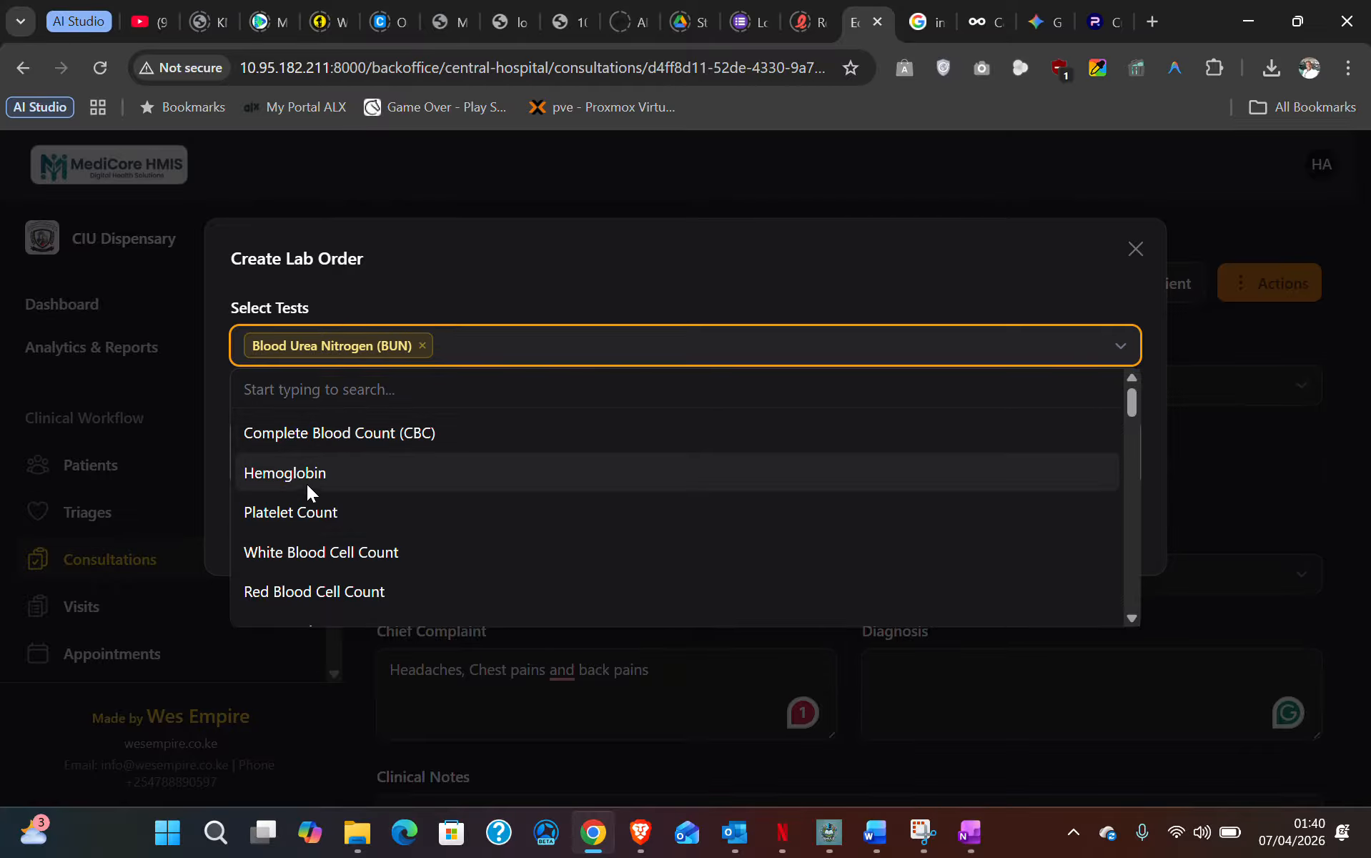
pyautogui.click(343, 437)
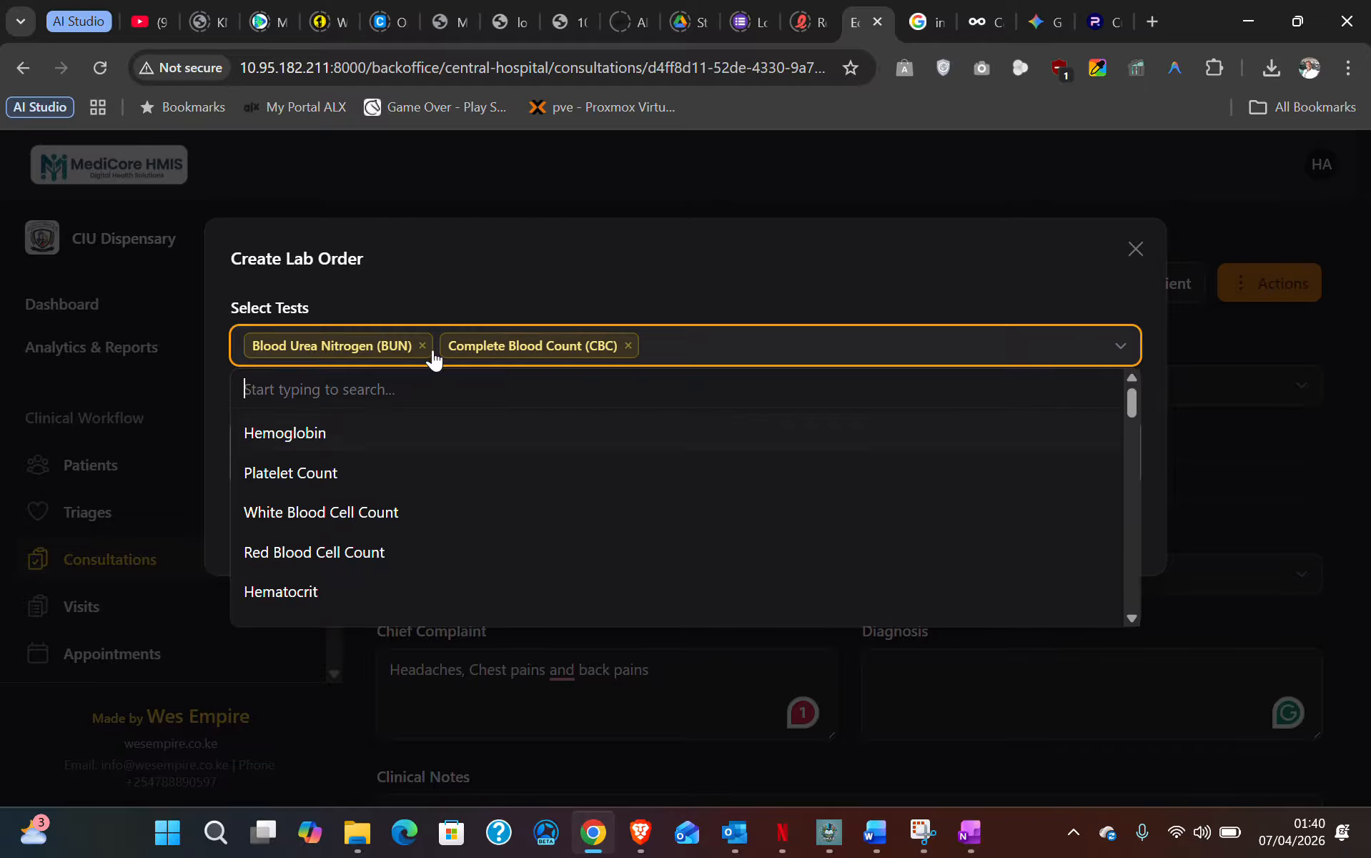
# - Add the note 'Take blood test sample and CBC' and submit the lab order
pyautogui.click(597, 284)
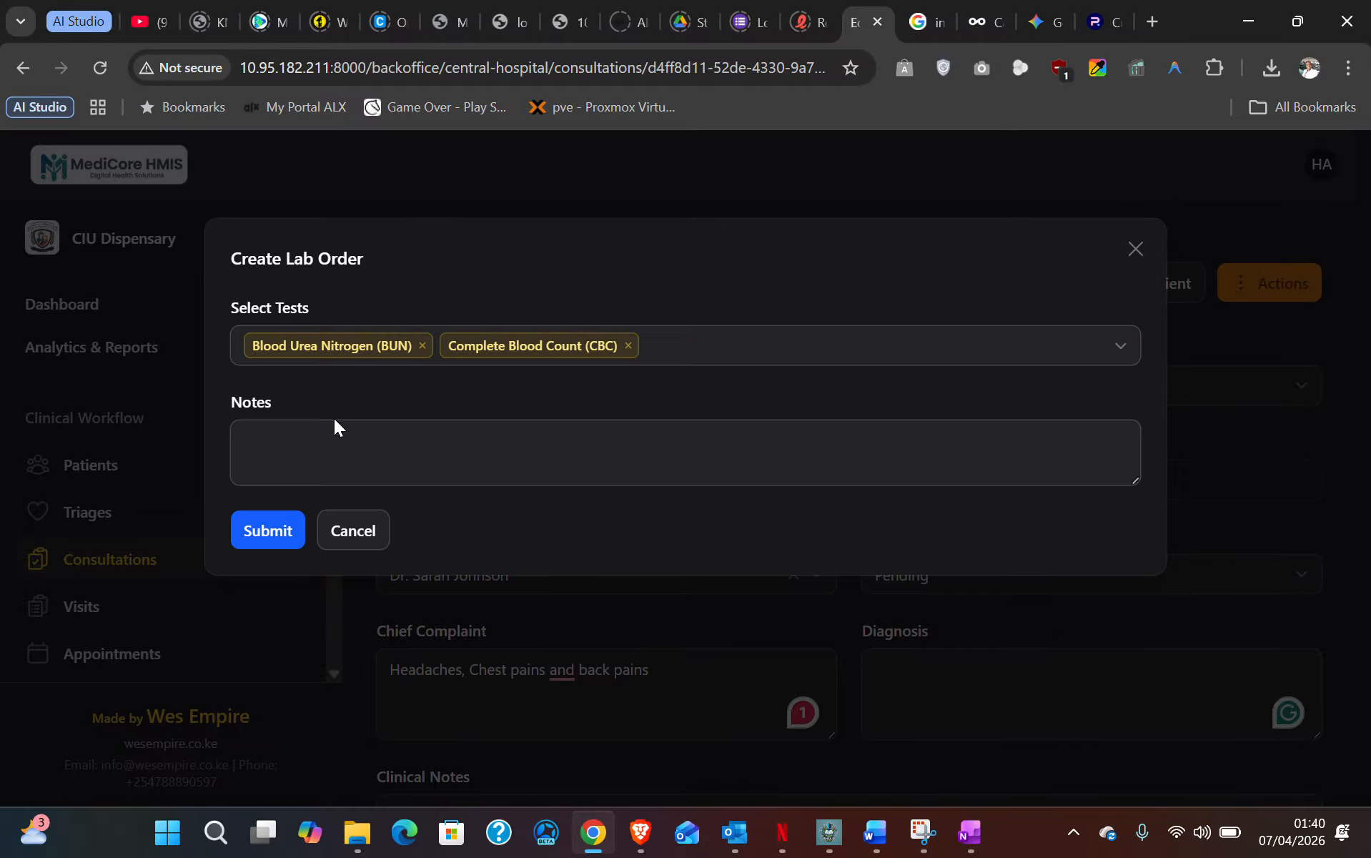
pyautogui.click(294, 438)
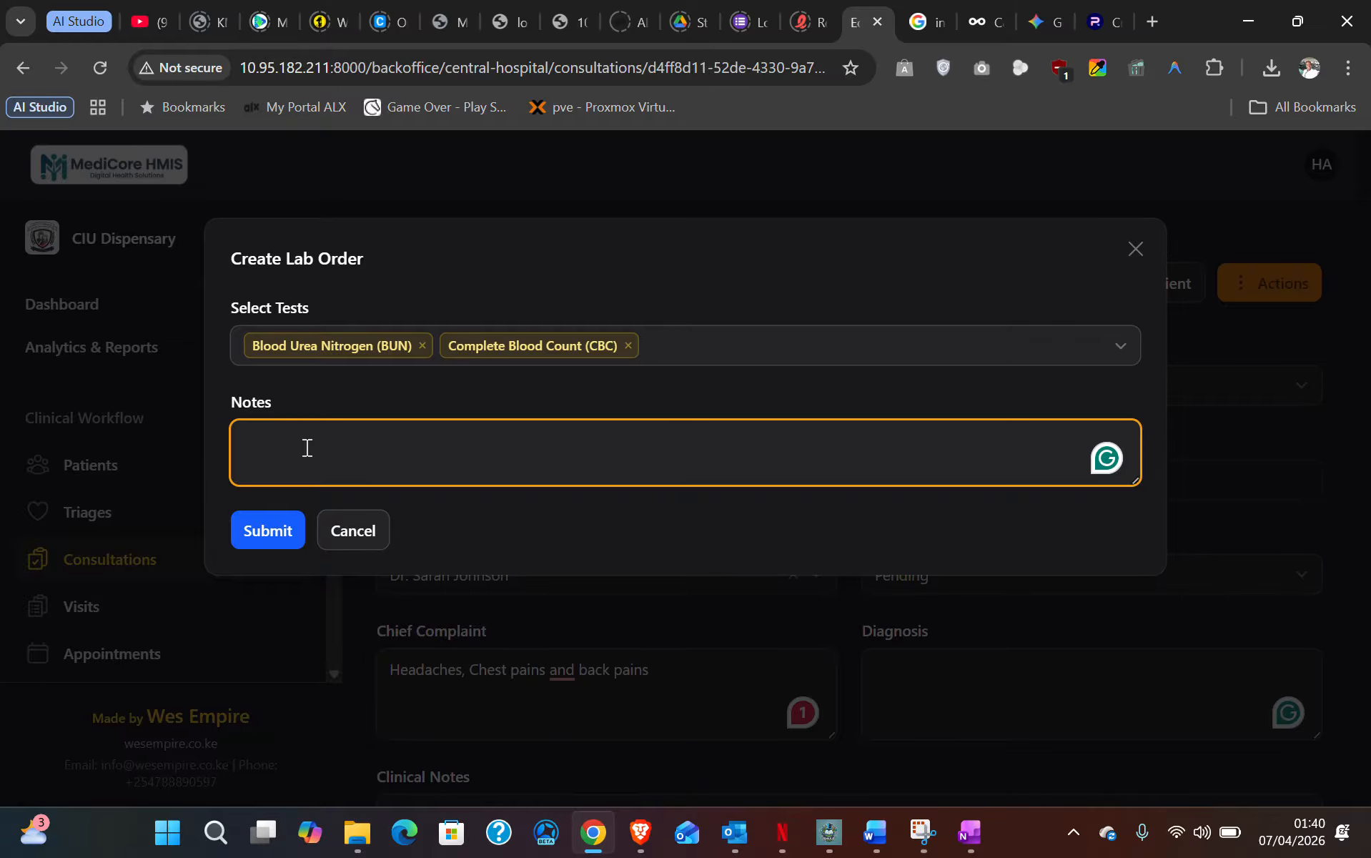
pyautogui.write('Take blood')
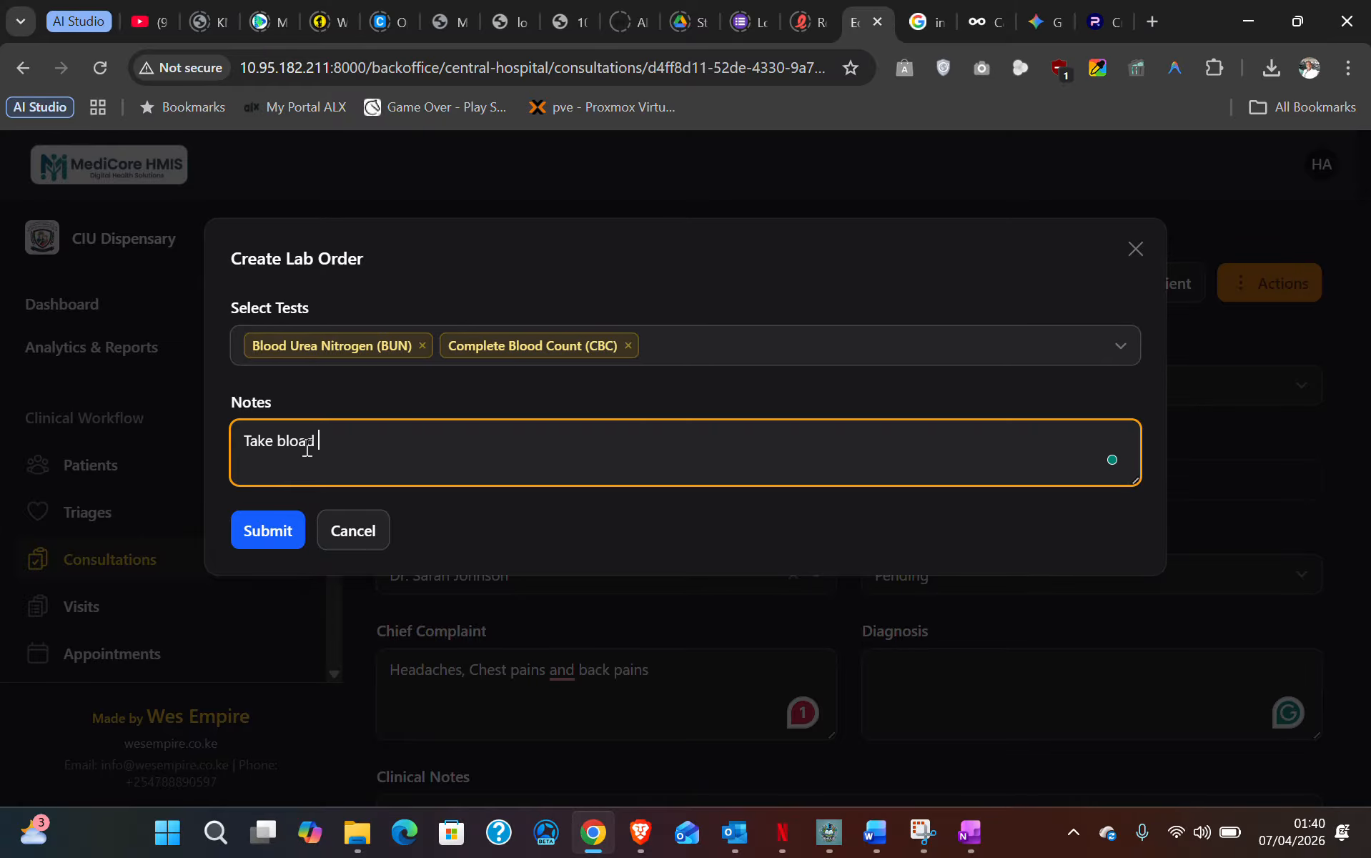
pyautogui.write('od test sample and CBC')
pyautogui.click(281, 535)
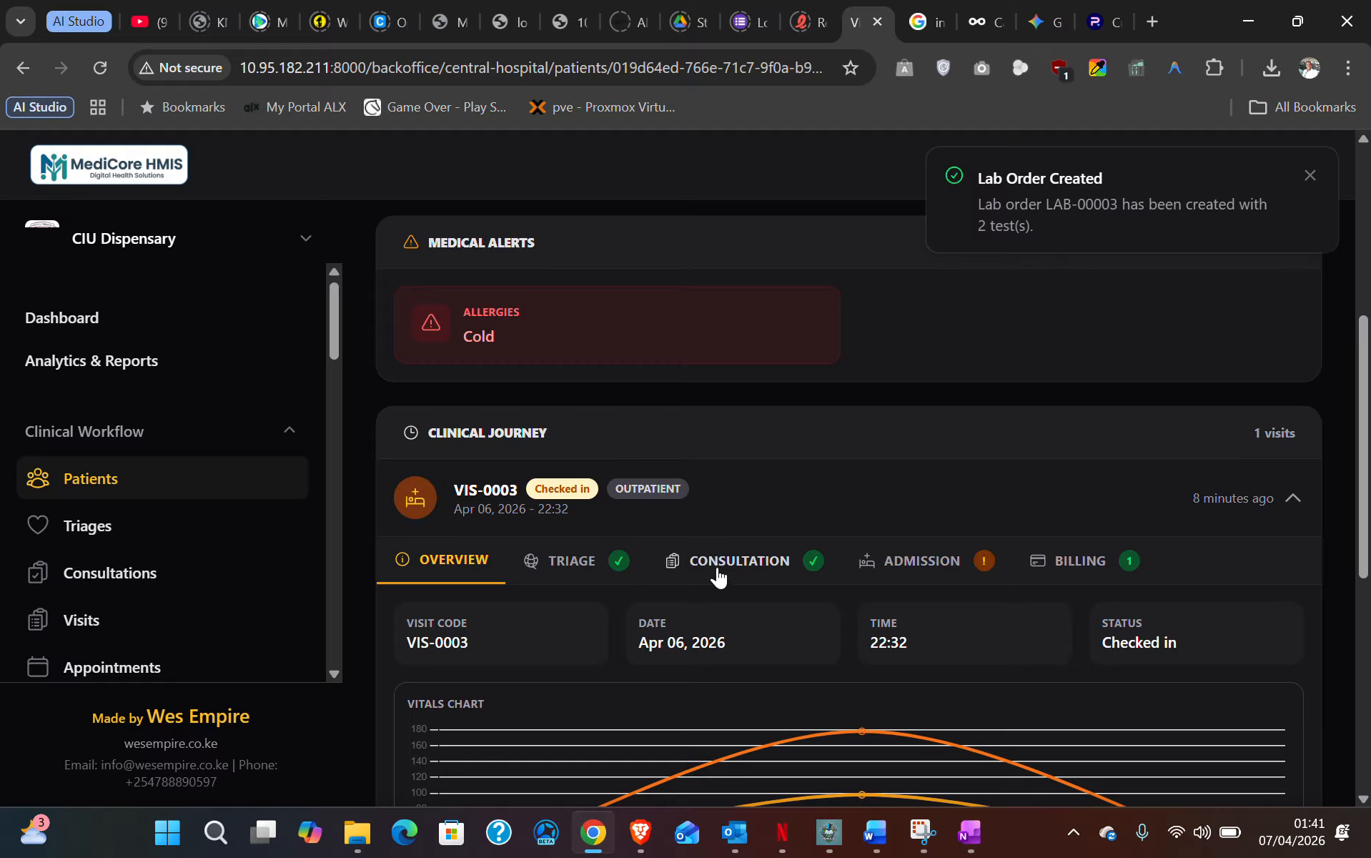
# - Confirm CON-0004 lists one linked lab test, then reopen it for editing
pyautogui.click(724, 568)
pyautogui.scroll(-2, 725, 572)
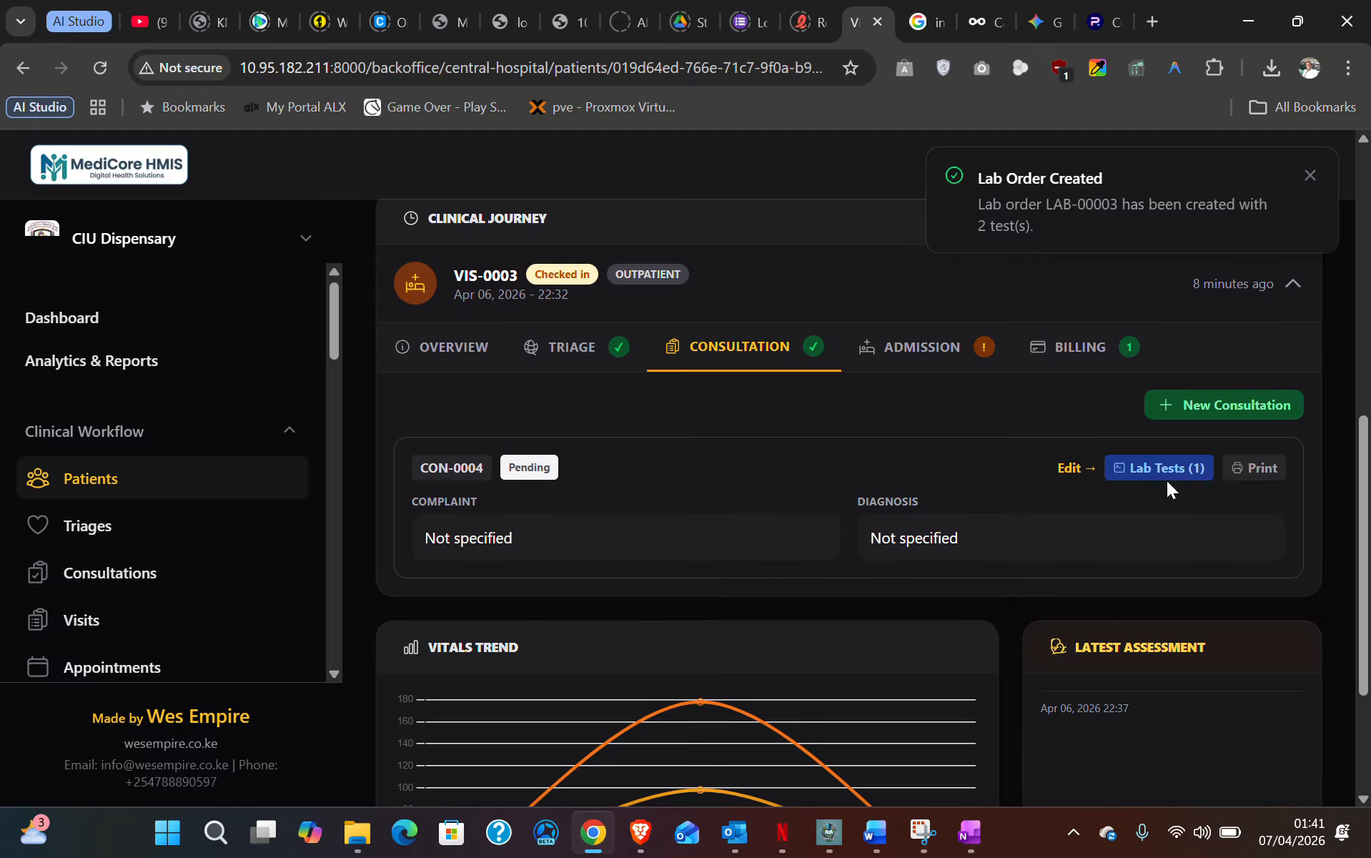
pyautogui.click(1147, 469)
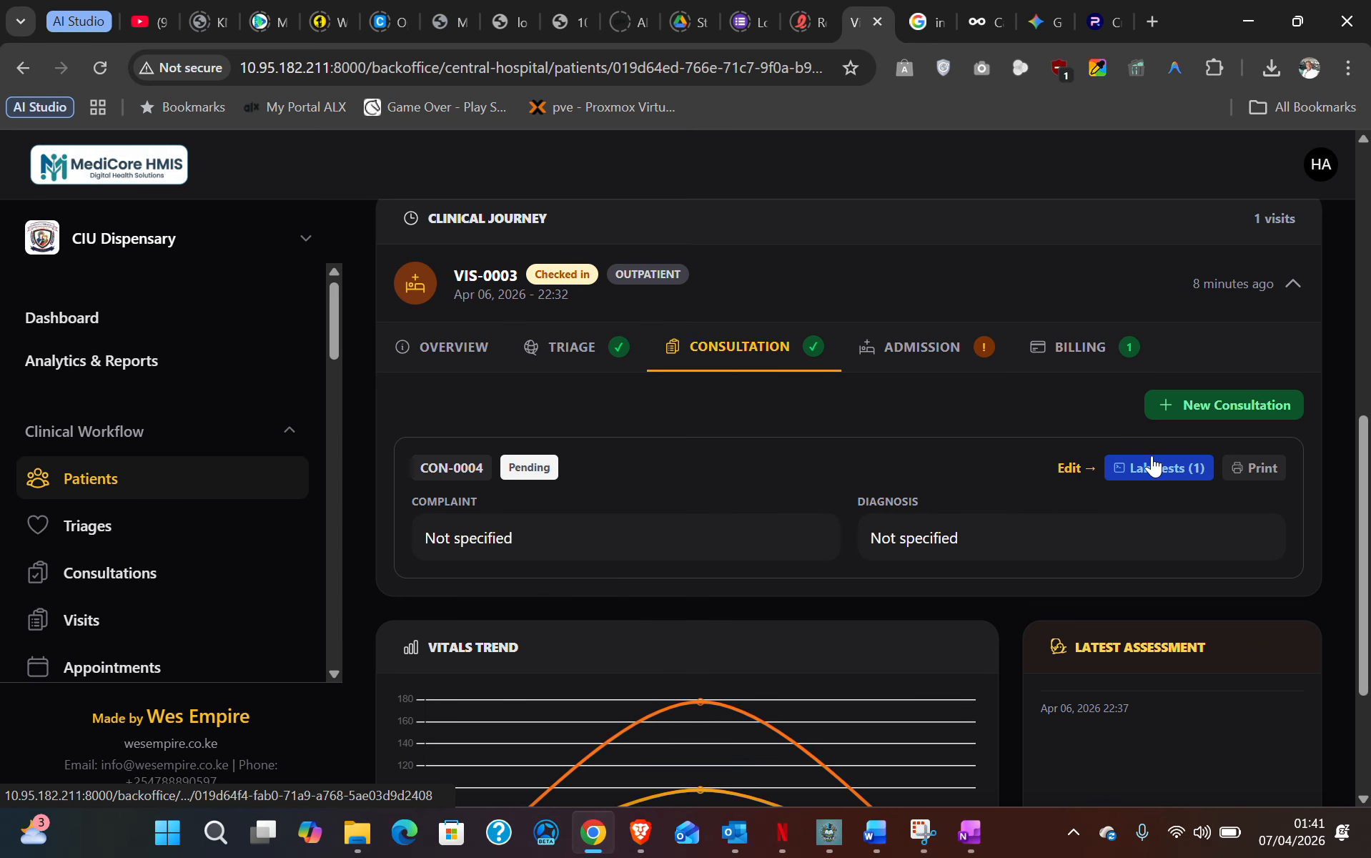
pyautogui.click(1071, 468)
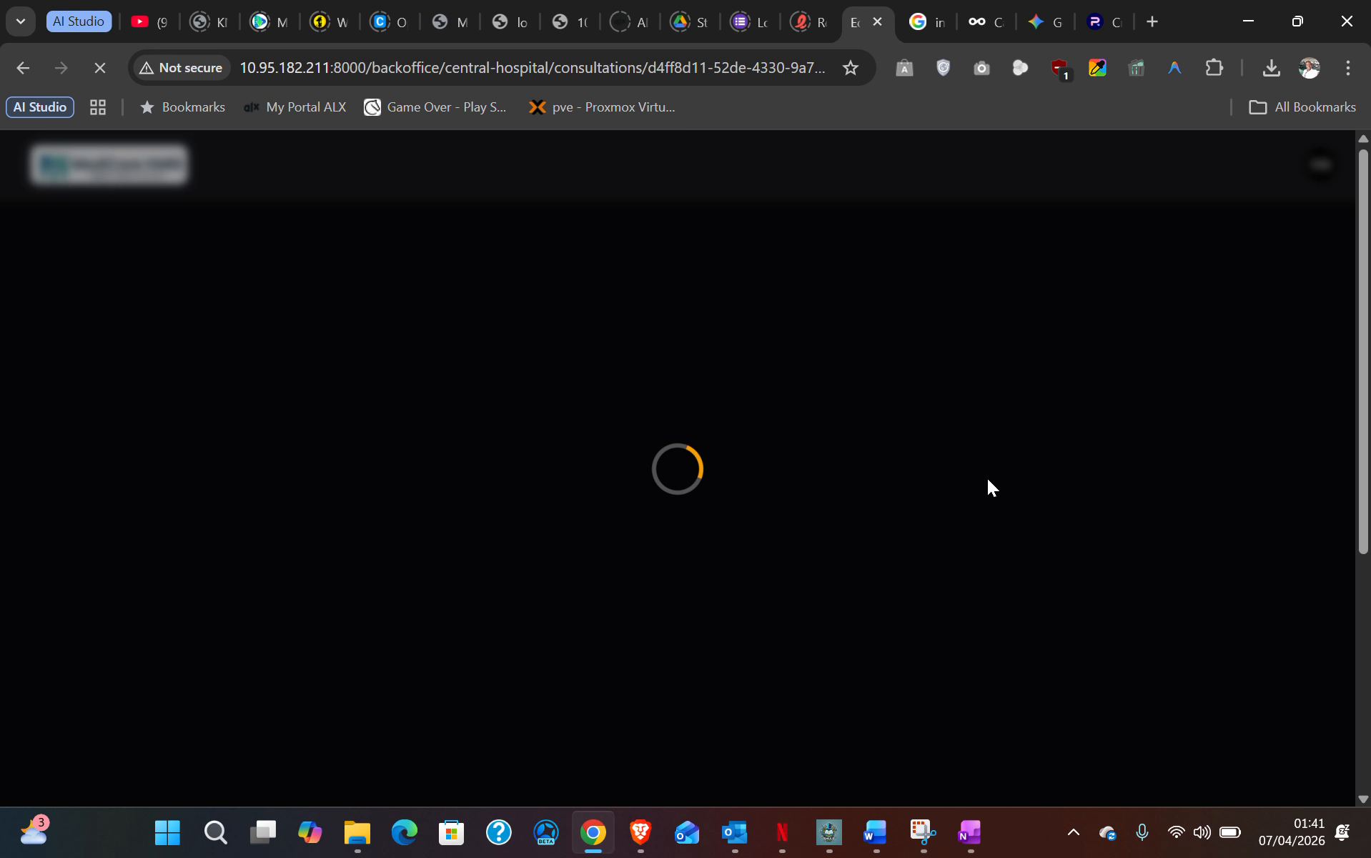
# - Set CON-0004's chief complaint to 'Headaches, chest pains ......' and save the changes
pyautogui.scroll(-2, 597, 548)
pyautogui.click(560, 562)
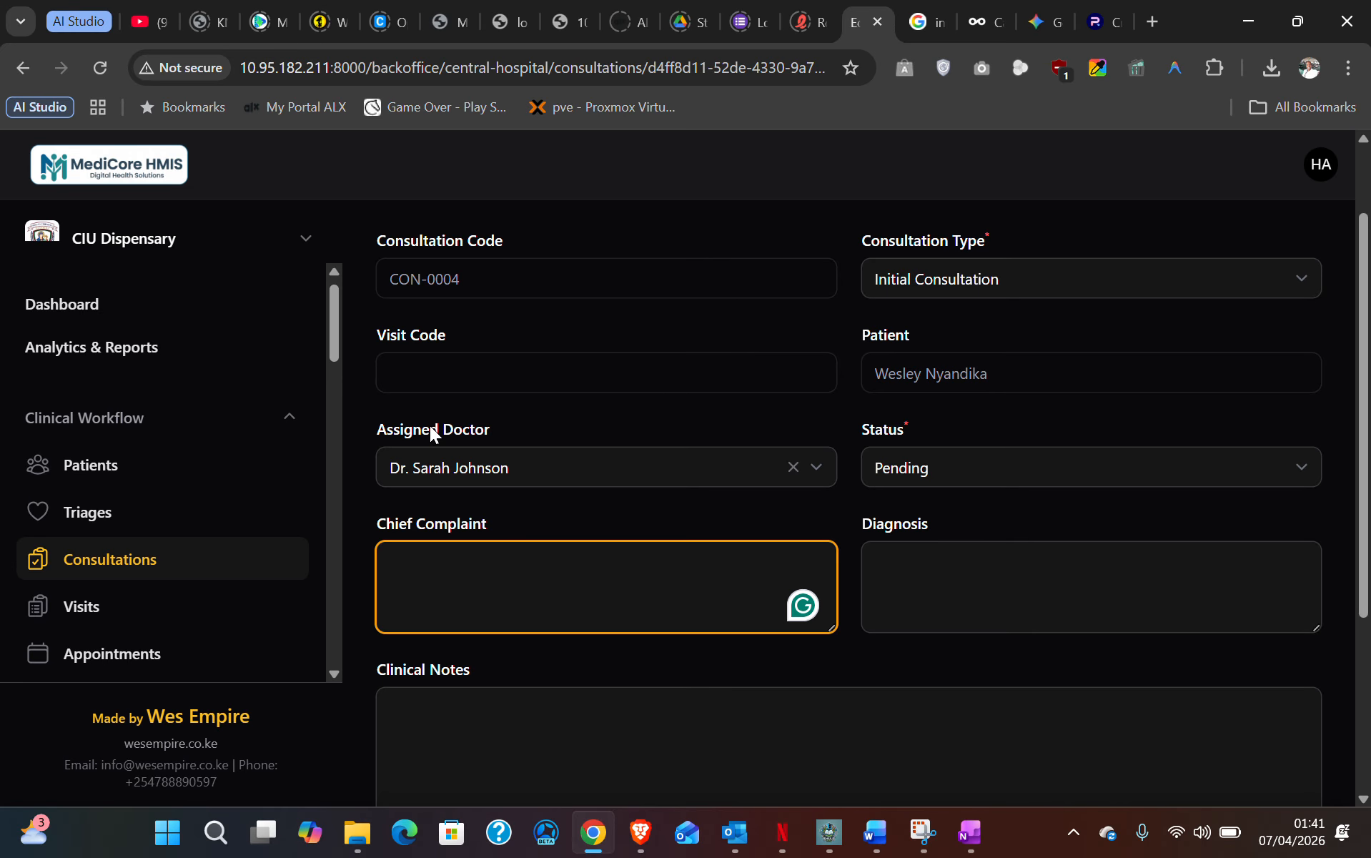
pyautogui.write('He')
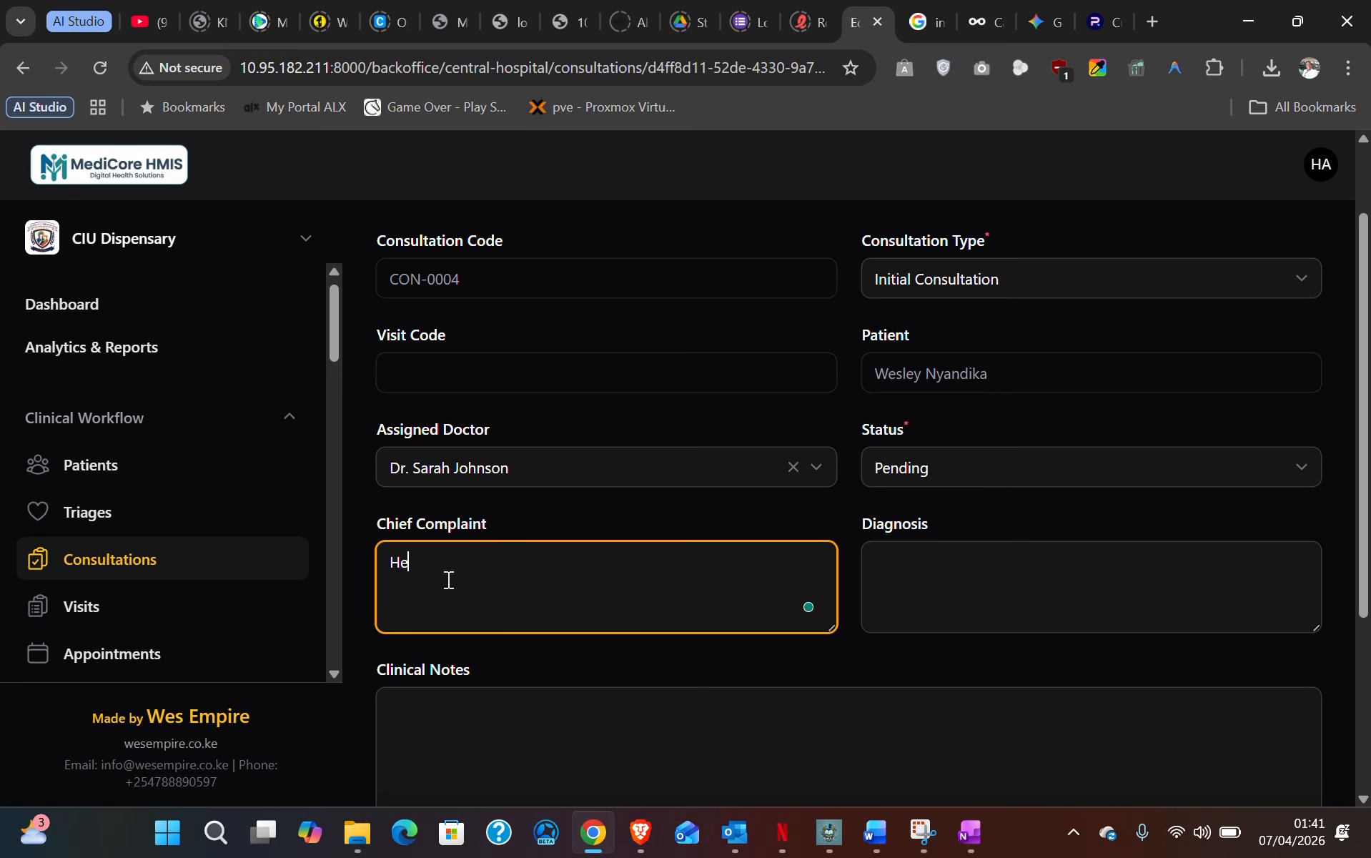
pyautogui.write('adaches, chest pains ......')
pyautogui.click(543, 728)
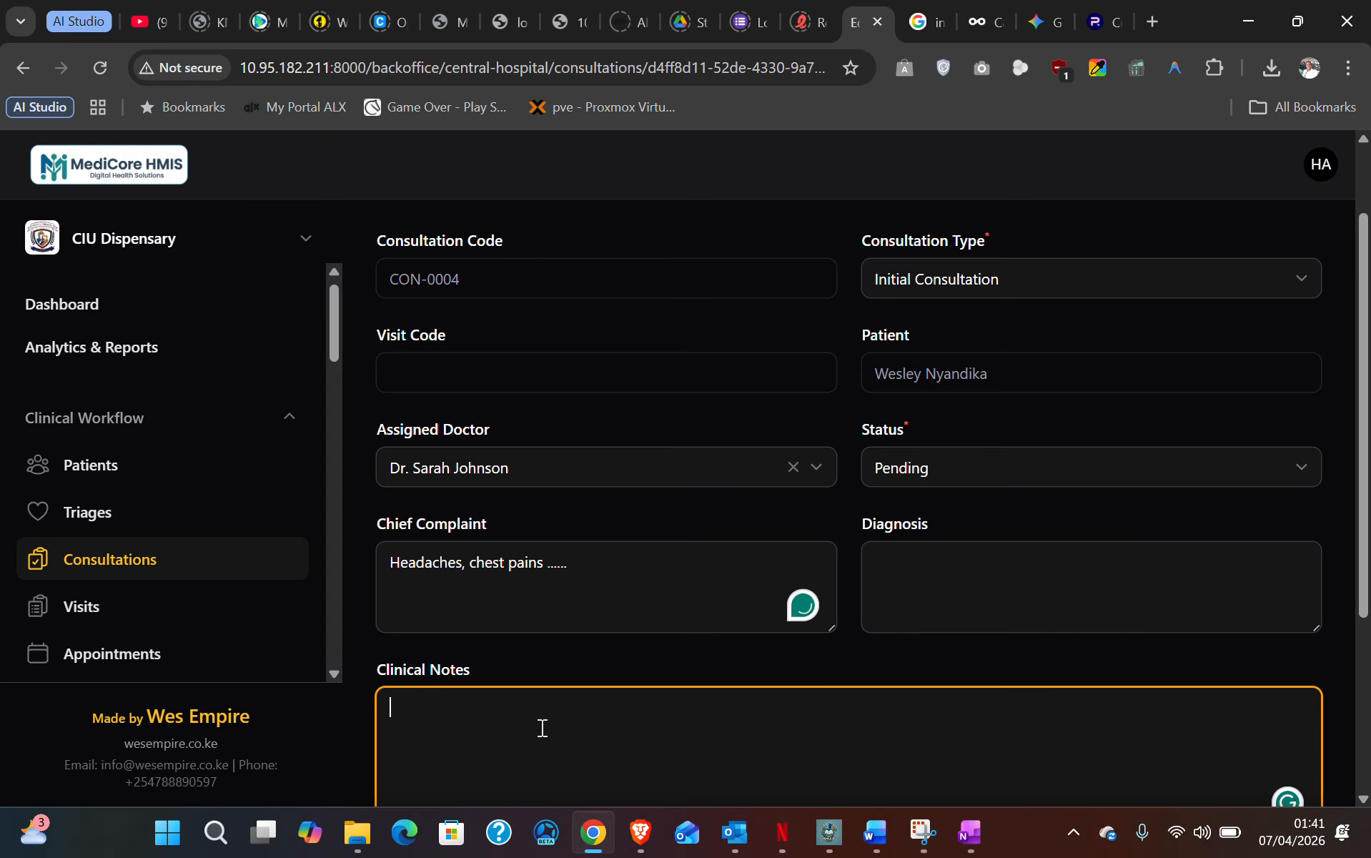
pyautogui.scroll(-3, 500, 700)
pyautogui.click(435, 659)
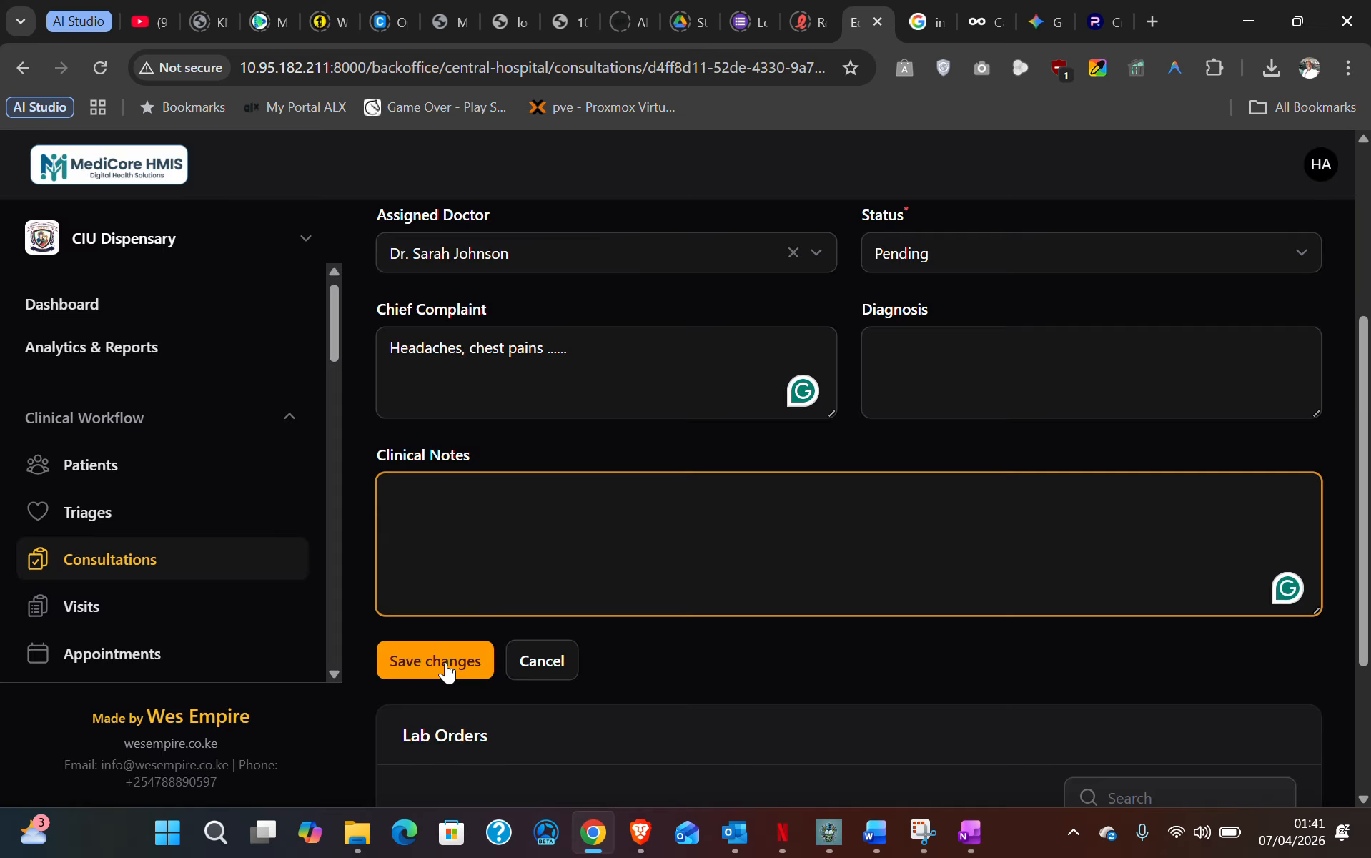
pyautogui.click(445, 661)
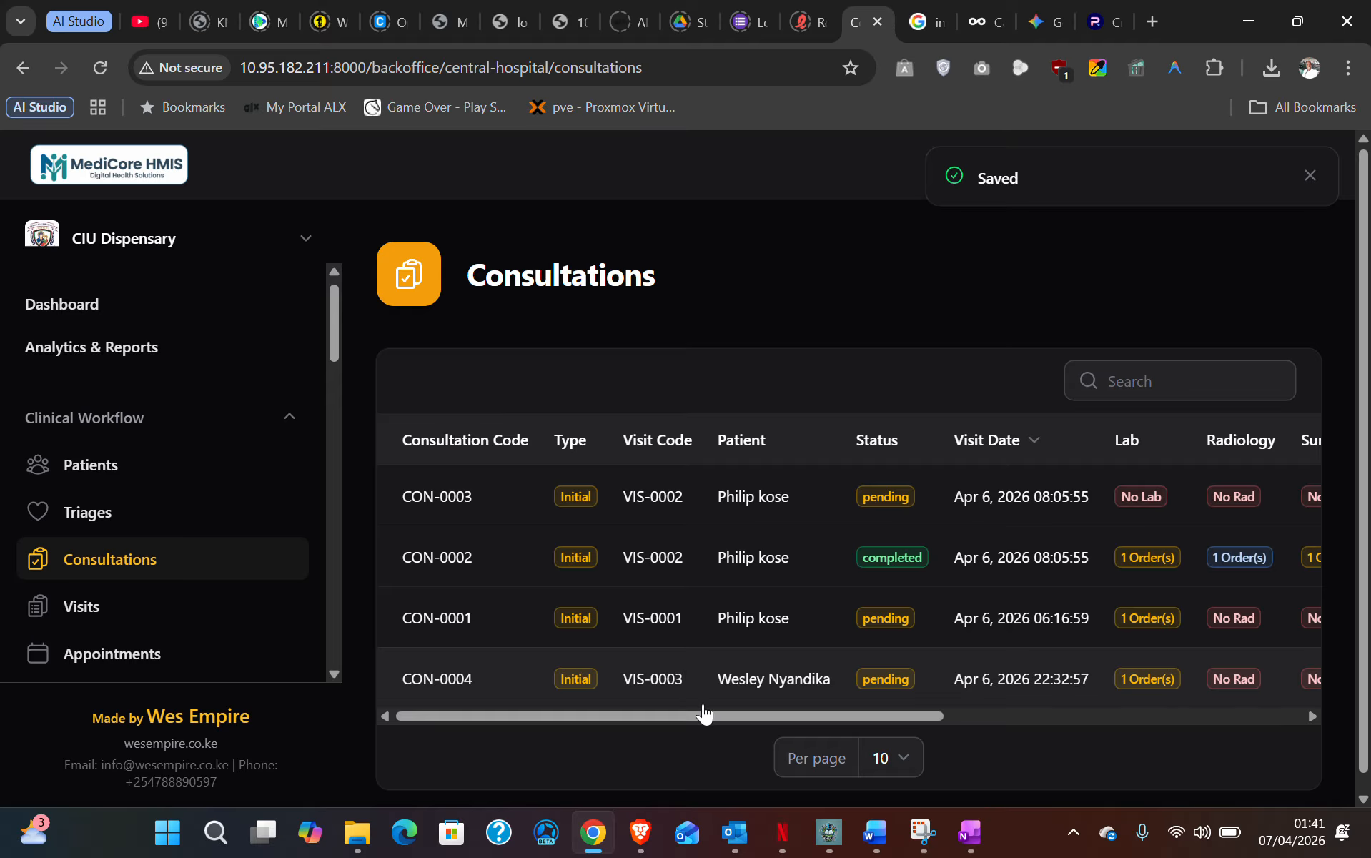
# - Go from Consultations to the Laboratory Lab Orders list and open lab order LAB-00003
pyautogui.moveTo(703, 713); pyautogui.dragTo(826, 716)
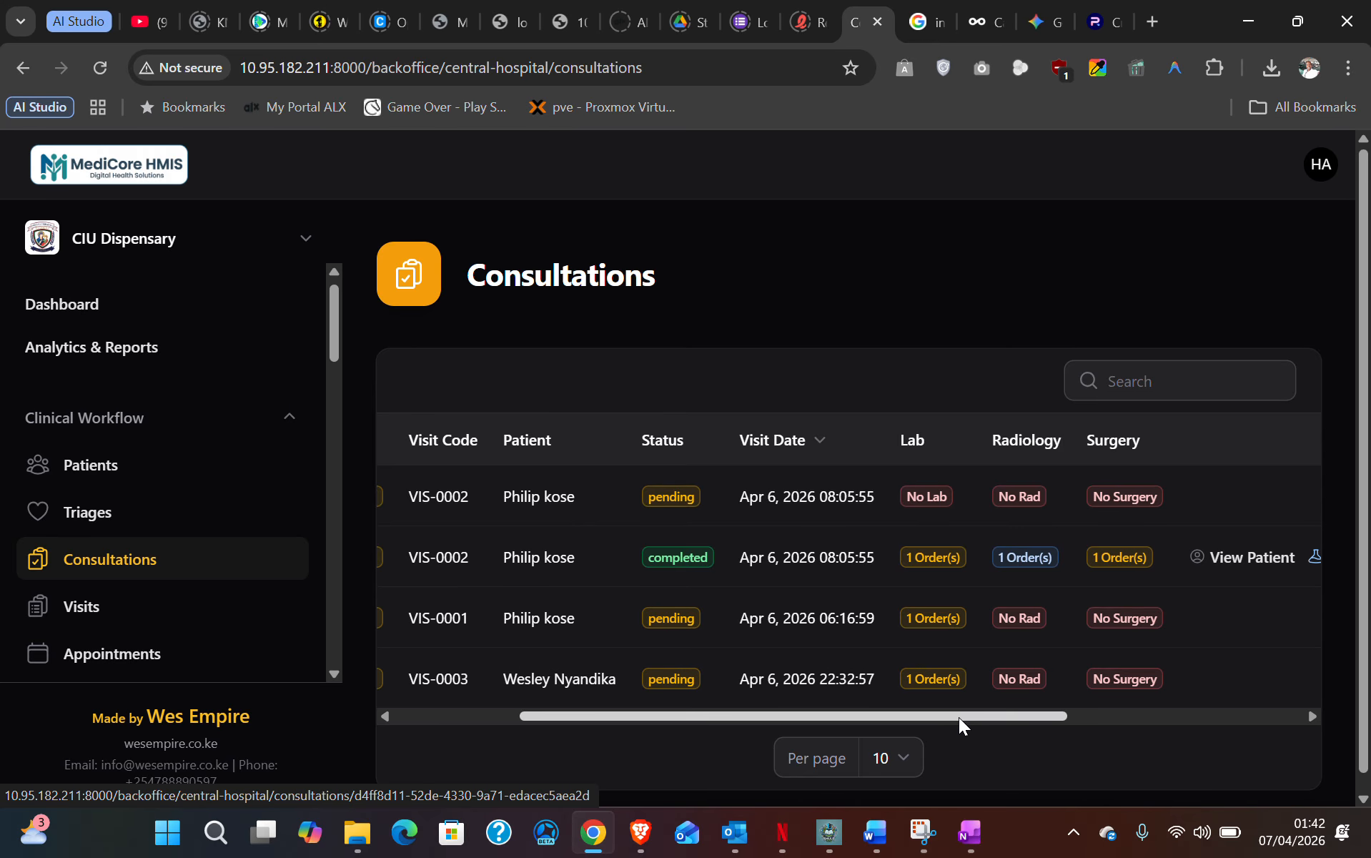
pyautogui.moveTo(964, 717); pyautogui.dragTo(896, 716)
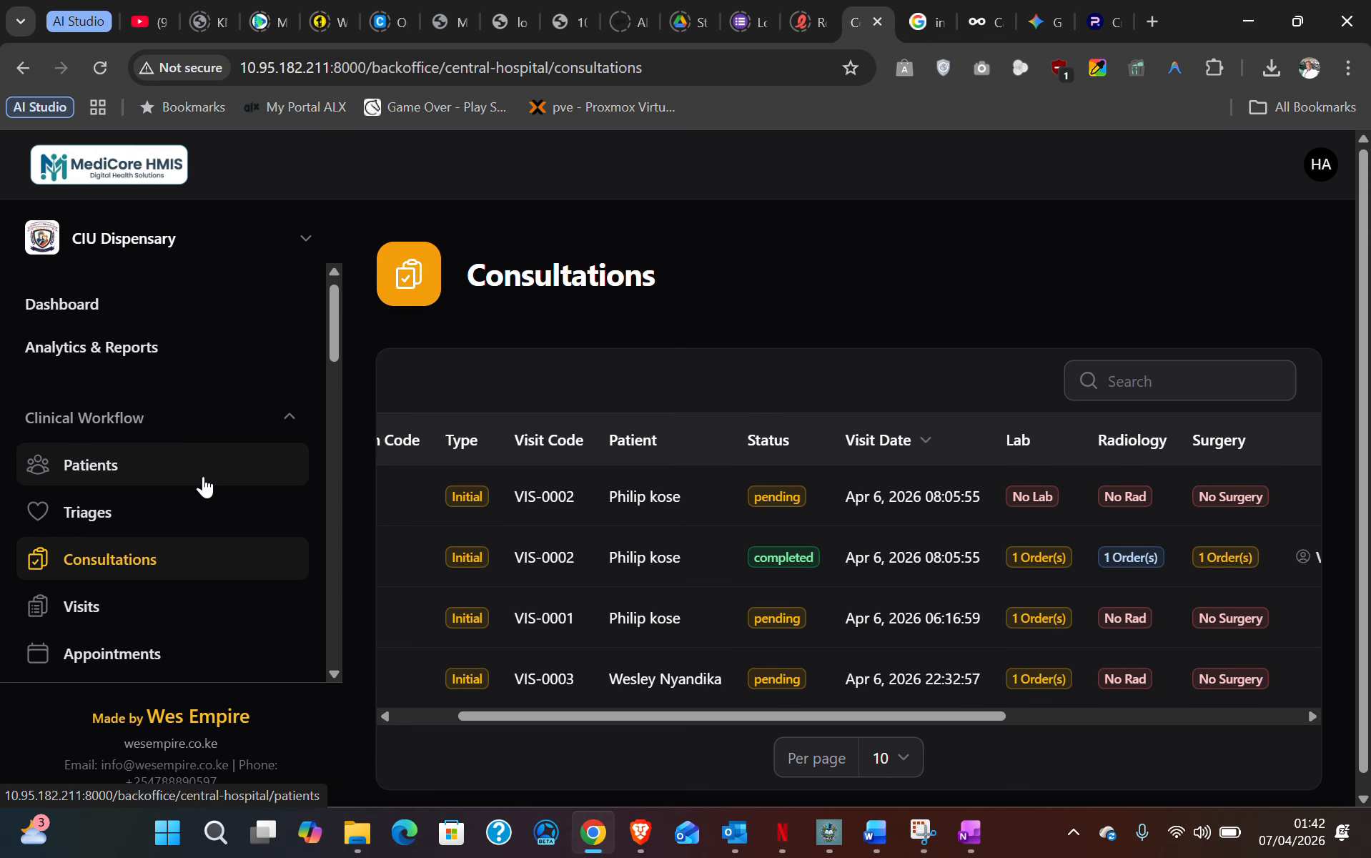
pyautogui.scroll(-2, 204, 485)
pyautogui.scroll(-2, 204, 486)
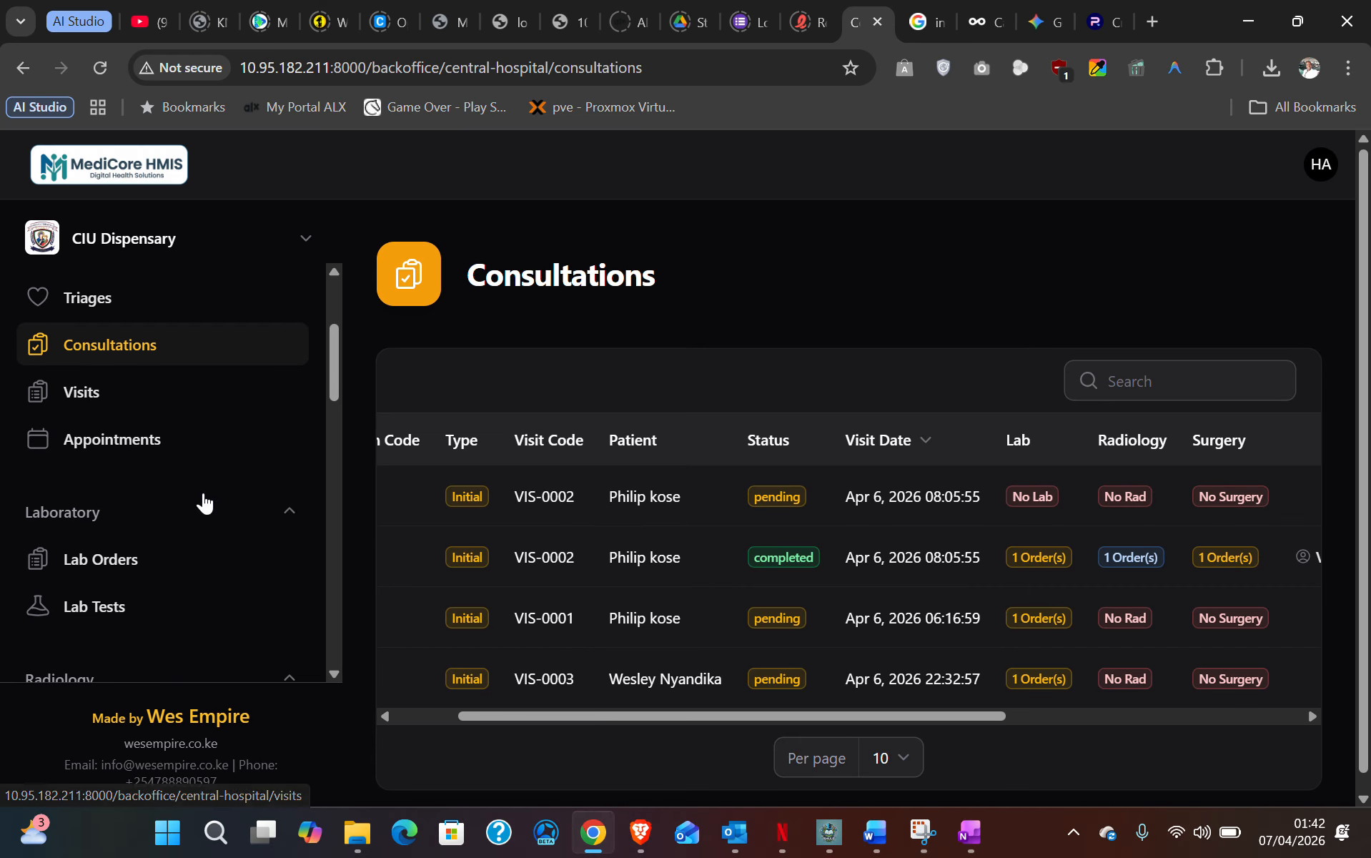
pyautogui.click(116, 566)
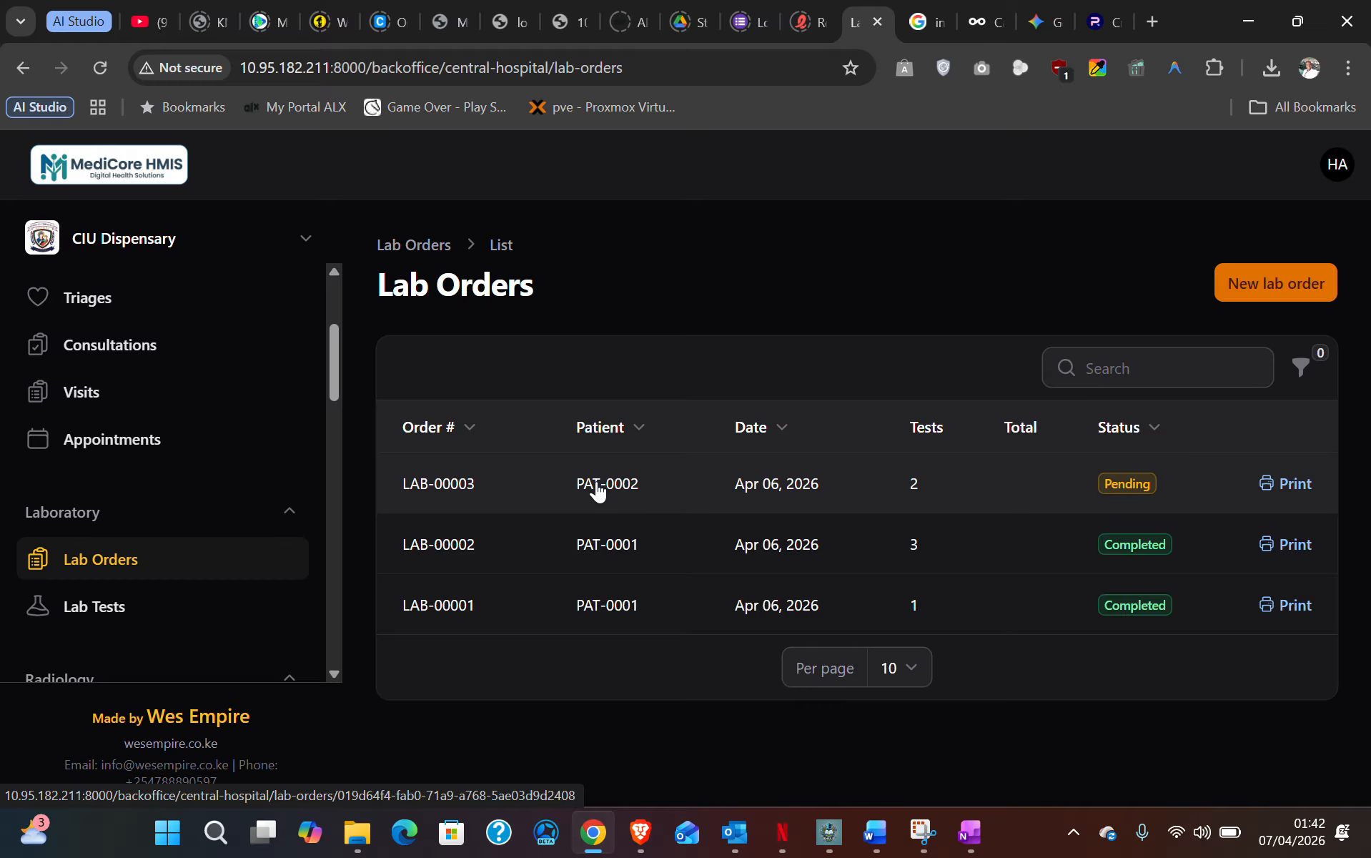
pyautogui.click(598, 490)
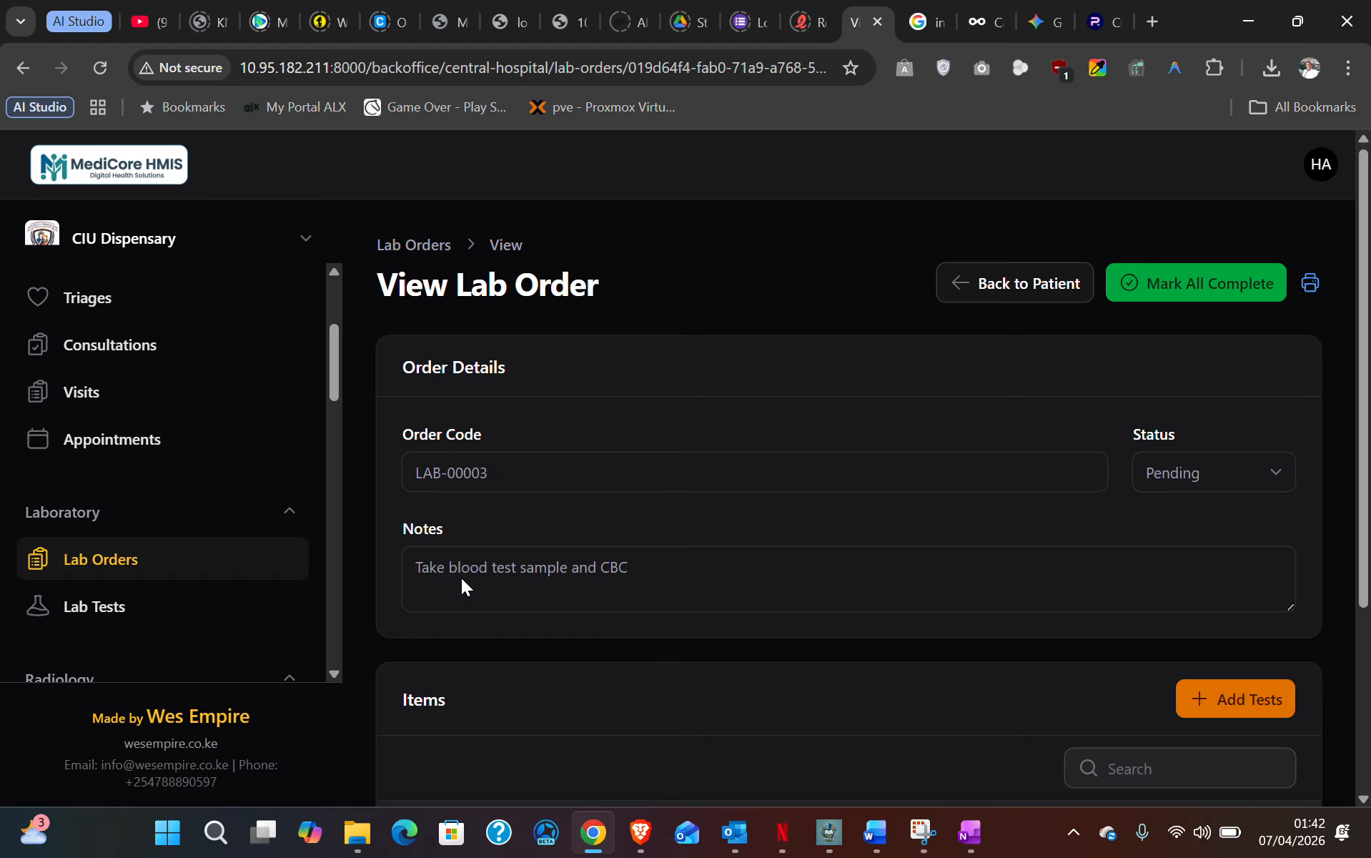
# - Review LAB-00003's Items and open the Record Result dialog for the Blood Urea Nitrogen (BUN) test
pyautogui.scroll(-3, 456, 566)
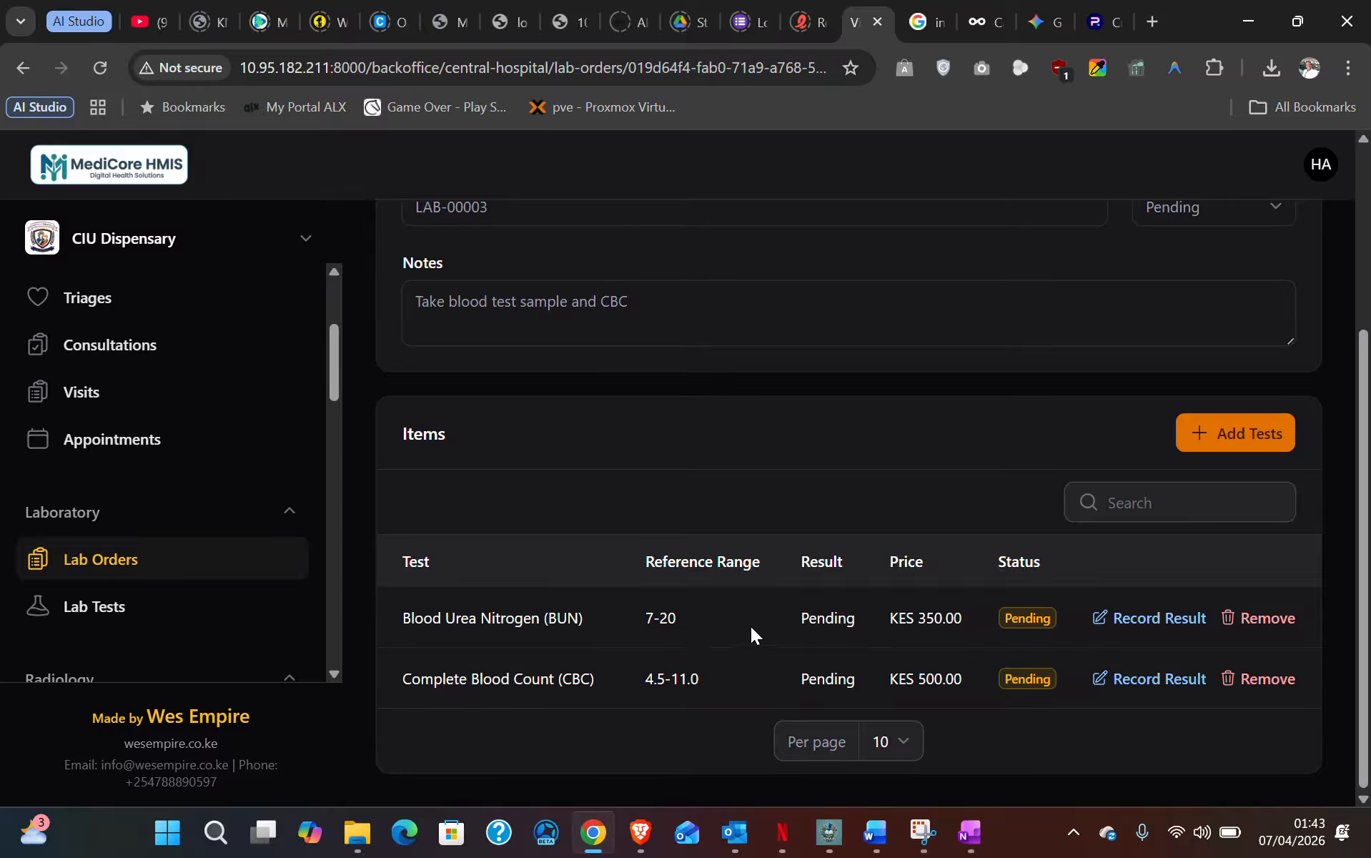
pyautogui.scroll(3, 745, 623)
pyautogui.scroll(-3, 725, 626)
pyautogui.moveTo(901, 622); pyautogui.dragTo(955, 622)
pyautogui.scroll(3, 884, 631)
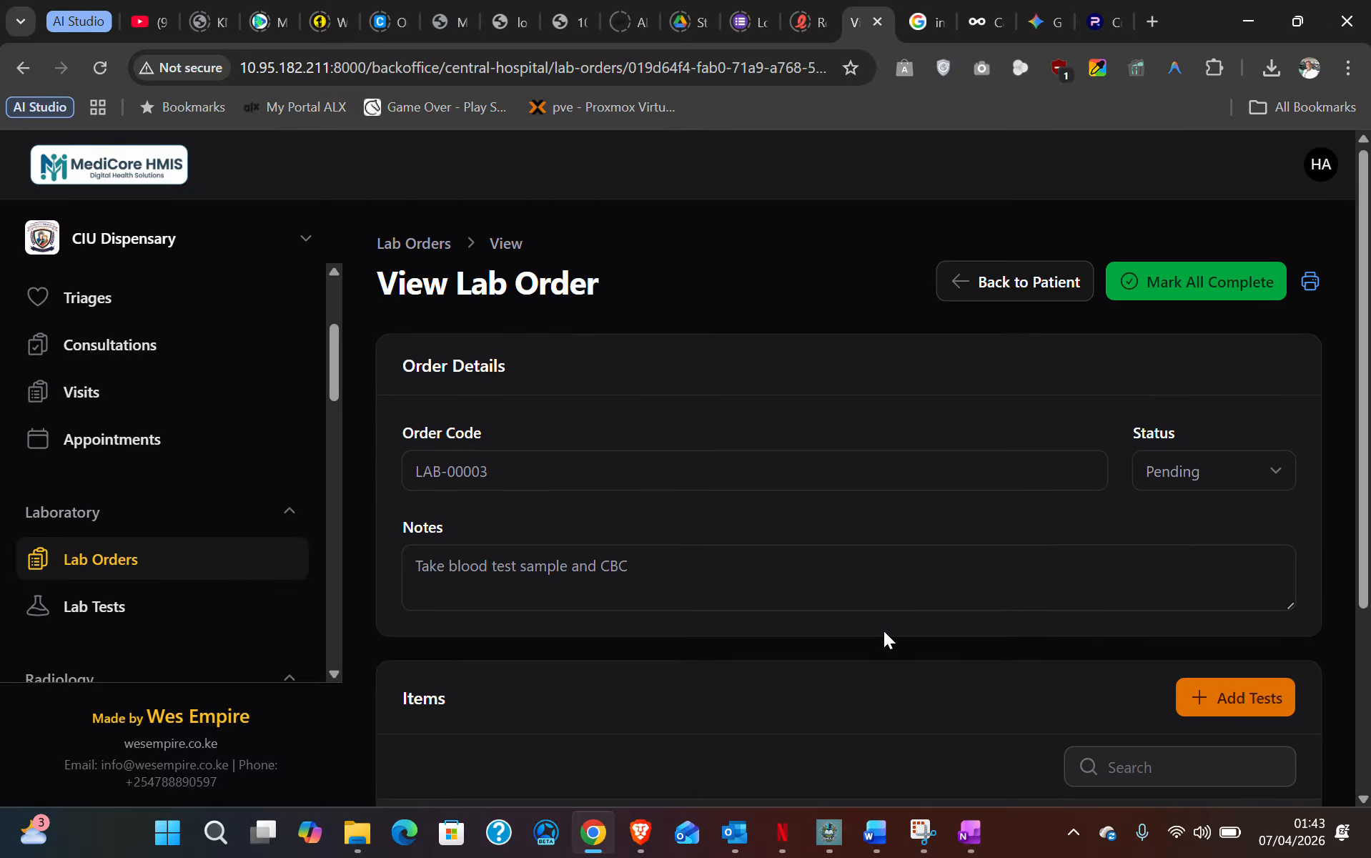
pyautogui.scroll(-3, 864, 647)
pyautogui.click(944, 619)
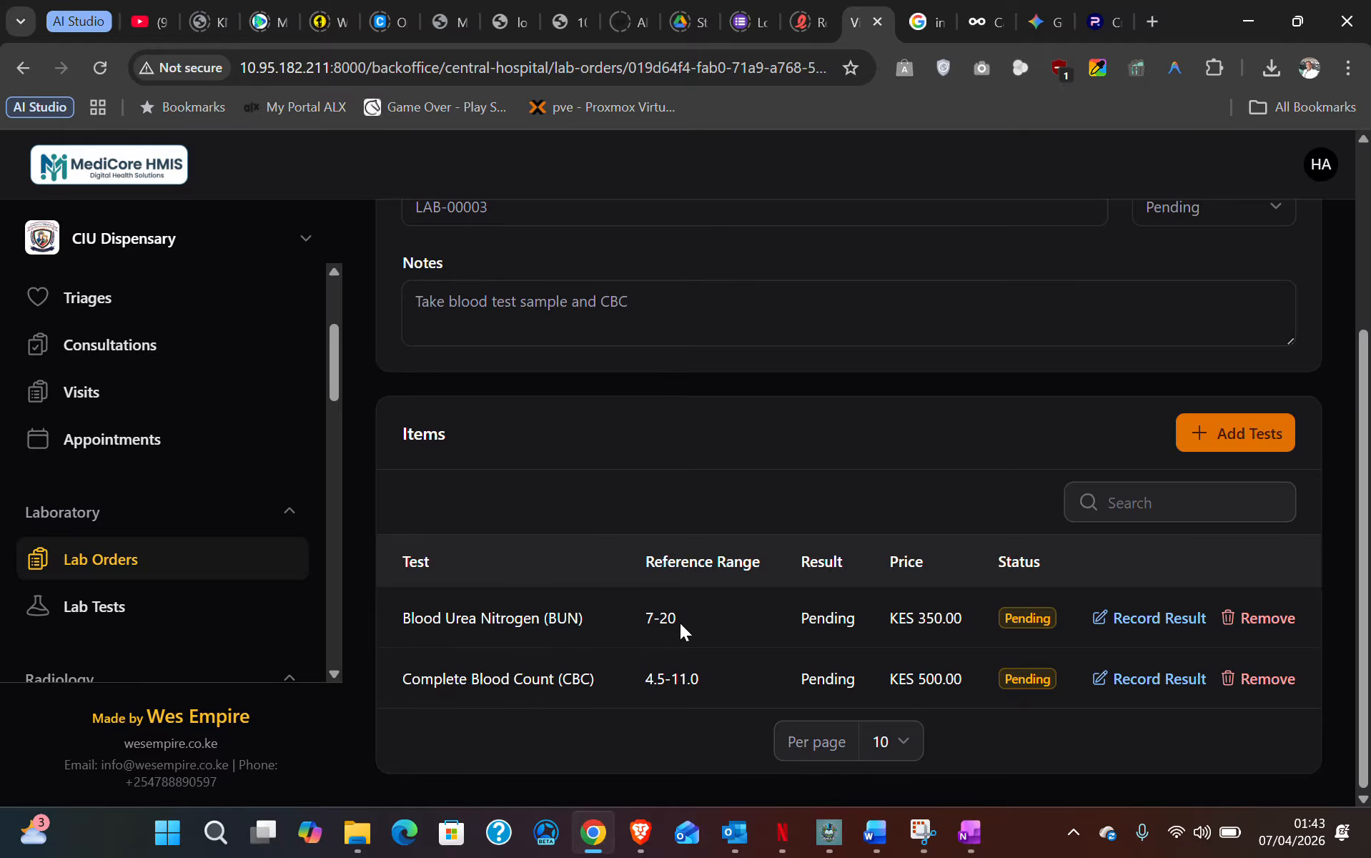
pyautogui.click(1165, 617)
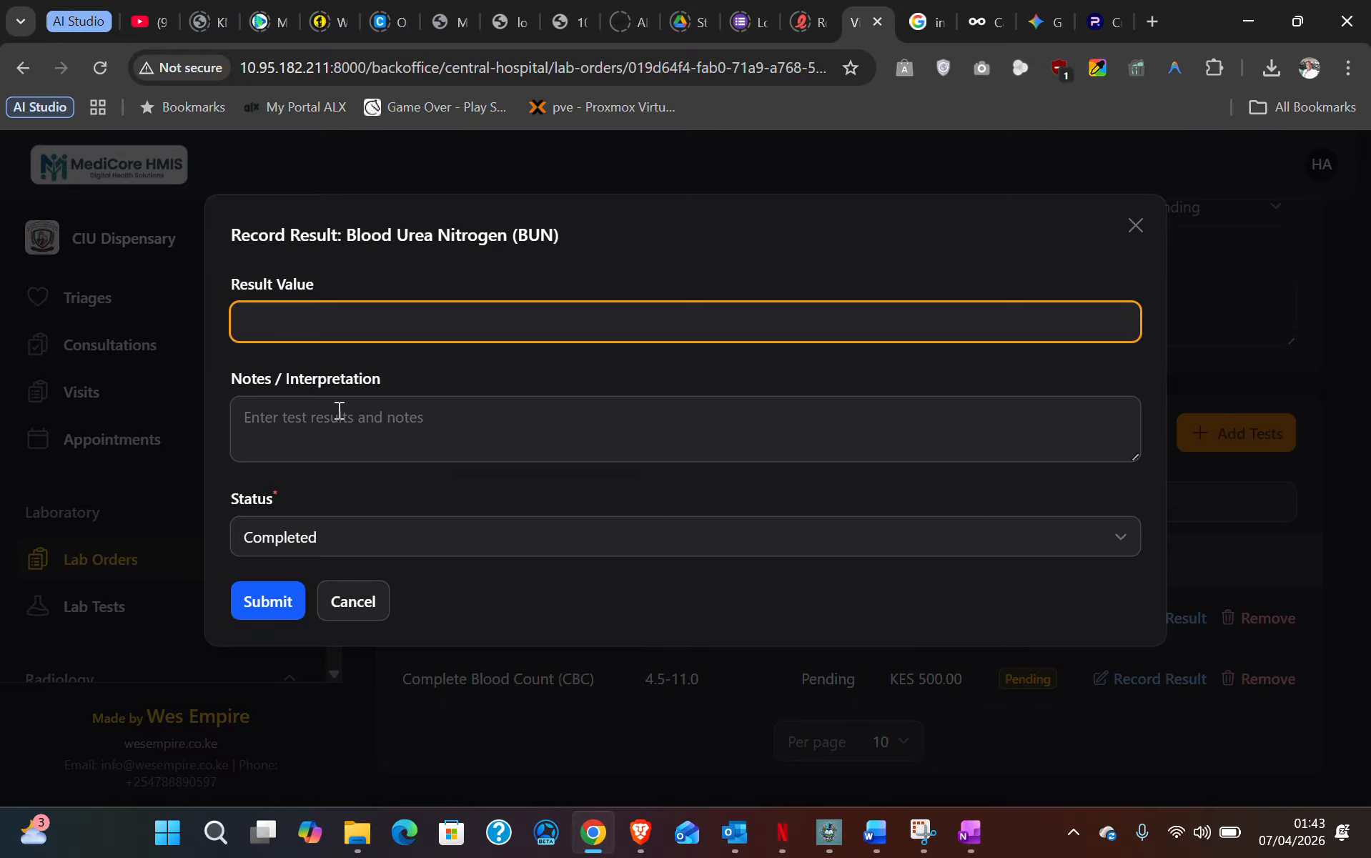
# - Enter BUN result value 8 with note 'increase in WBC' and submit it as Completed
pyautogui.click(274, 318)
pyautogui.write('8')
pyautogui.click(323, 407)
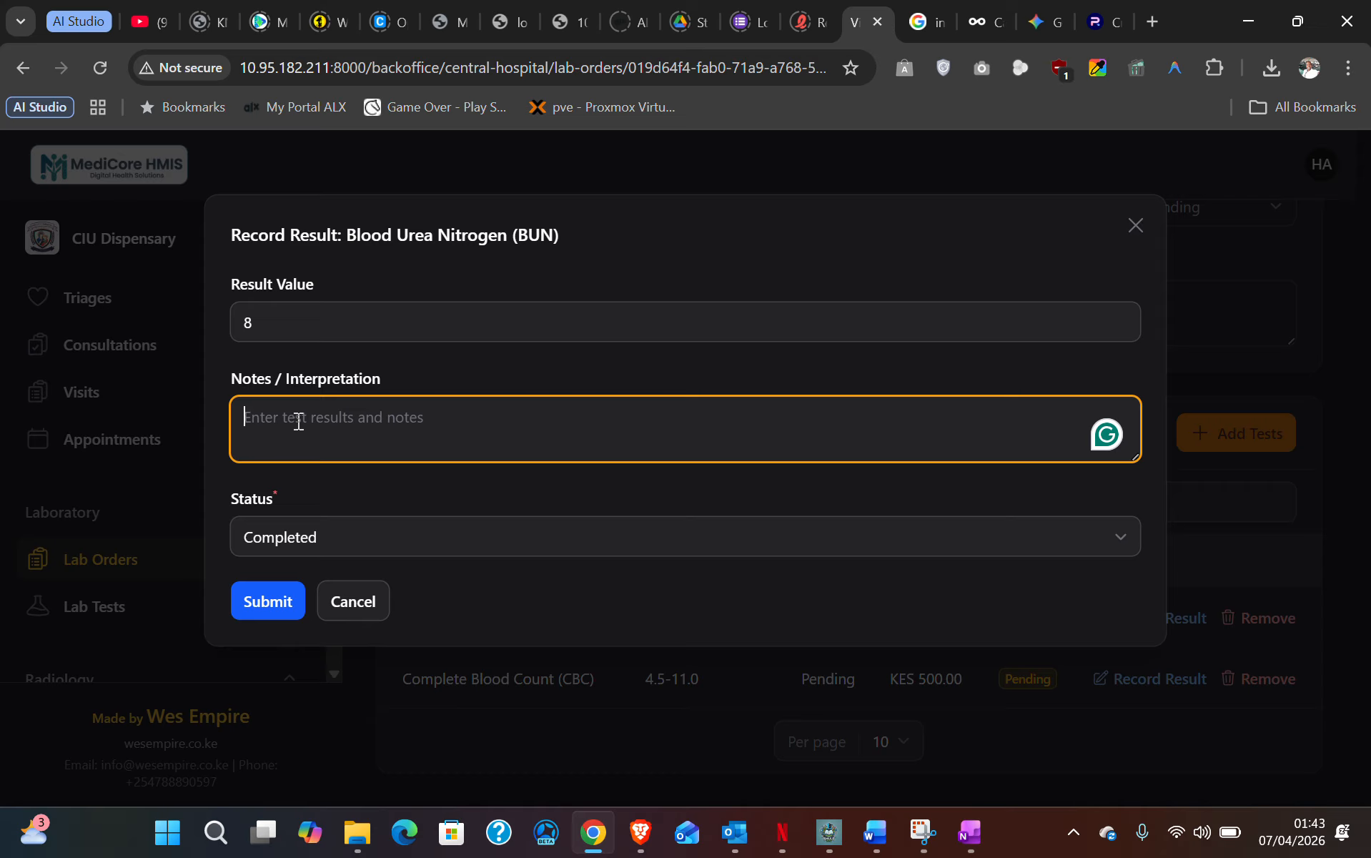
pyautogui.write('increase in ')
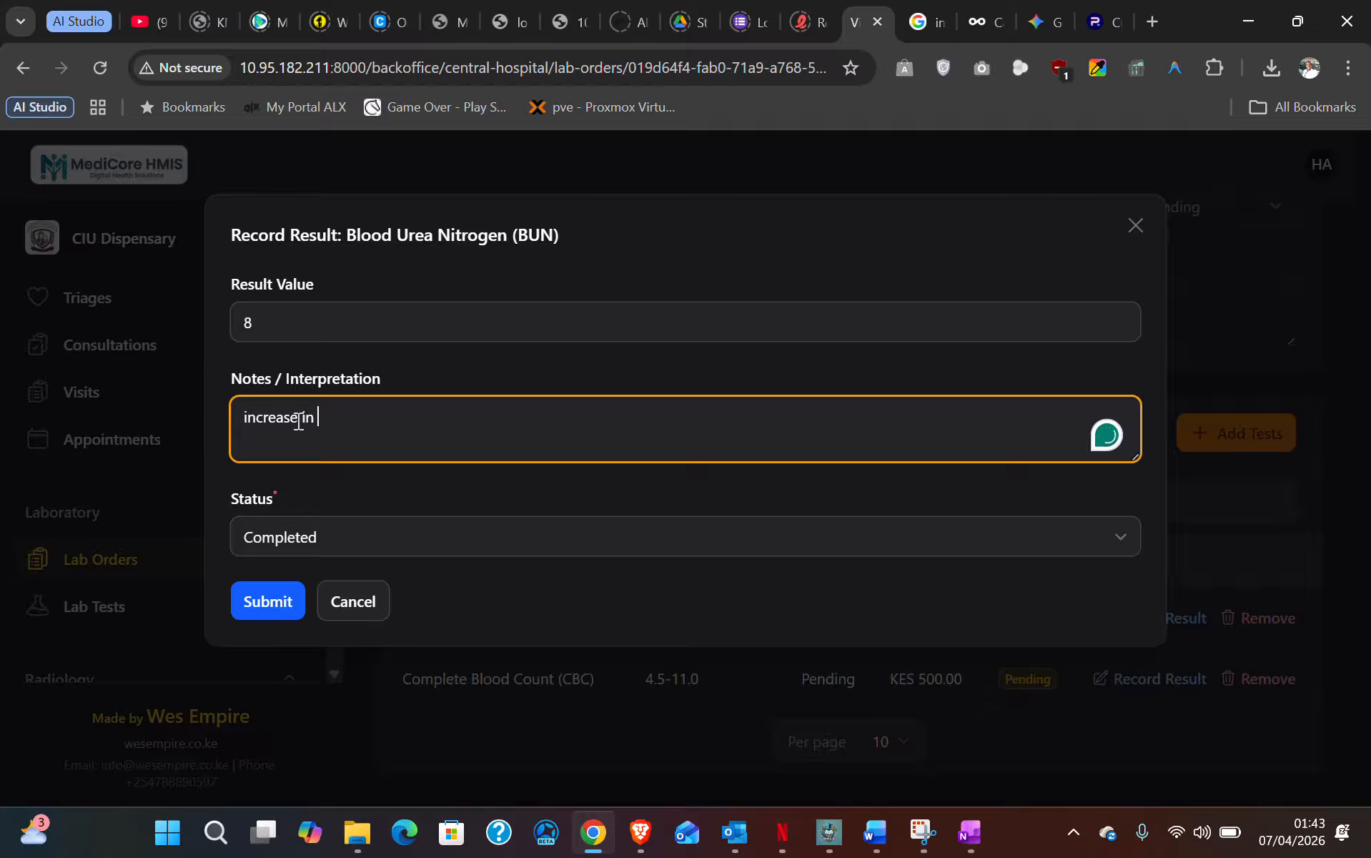
pyautogui.write('WE')
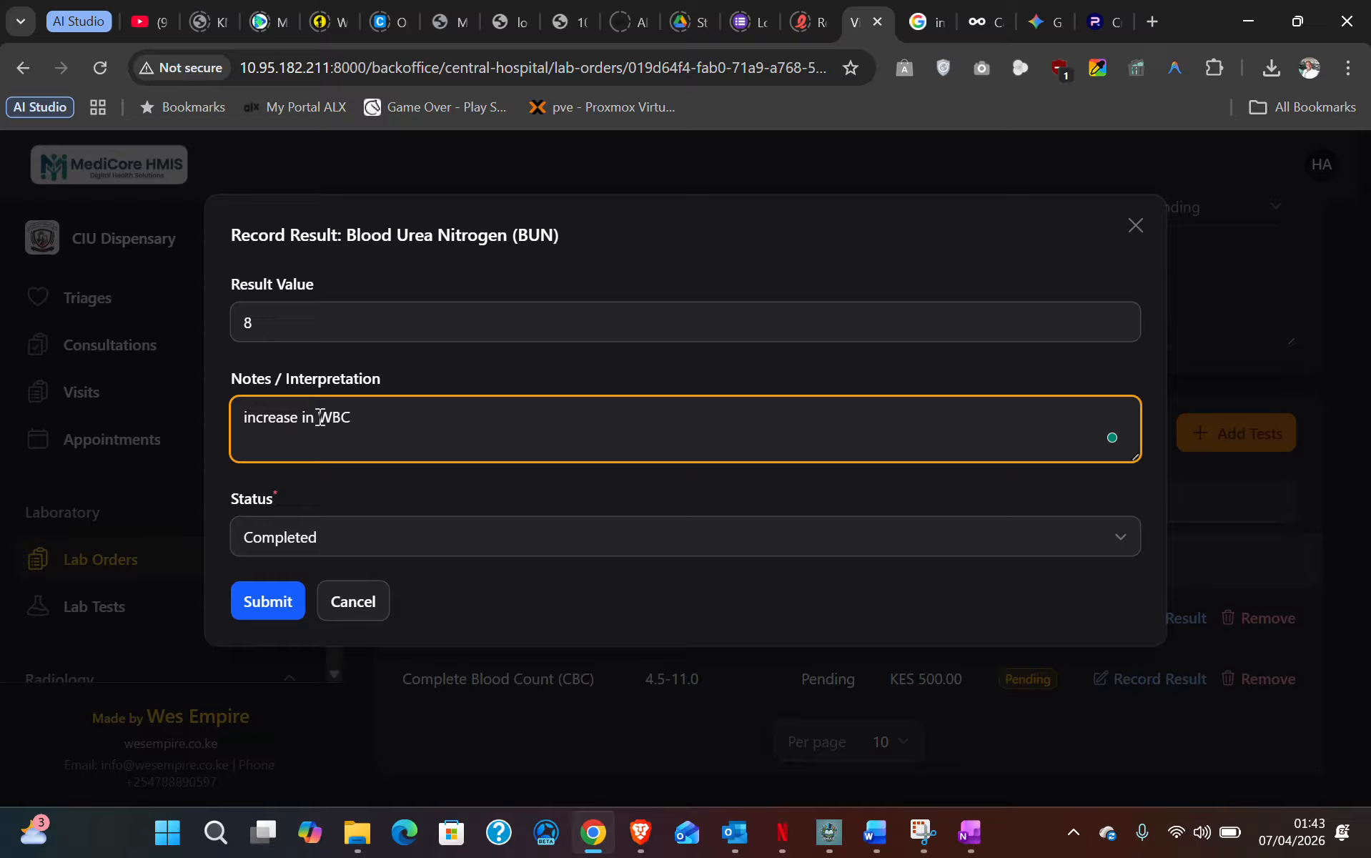
pyautogui.click(284, 599)
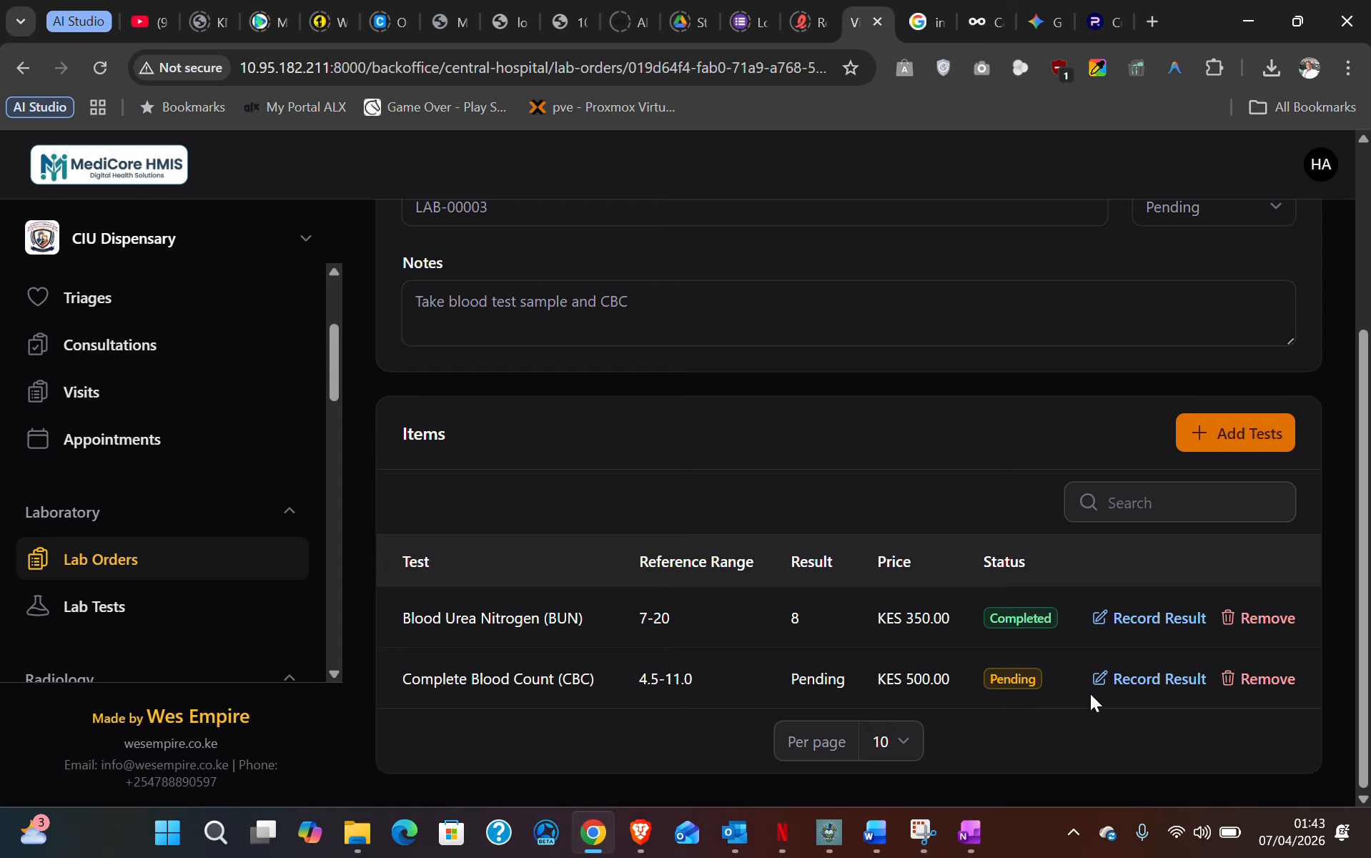
pyautogui.click(1175, 680)
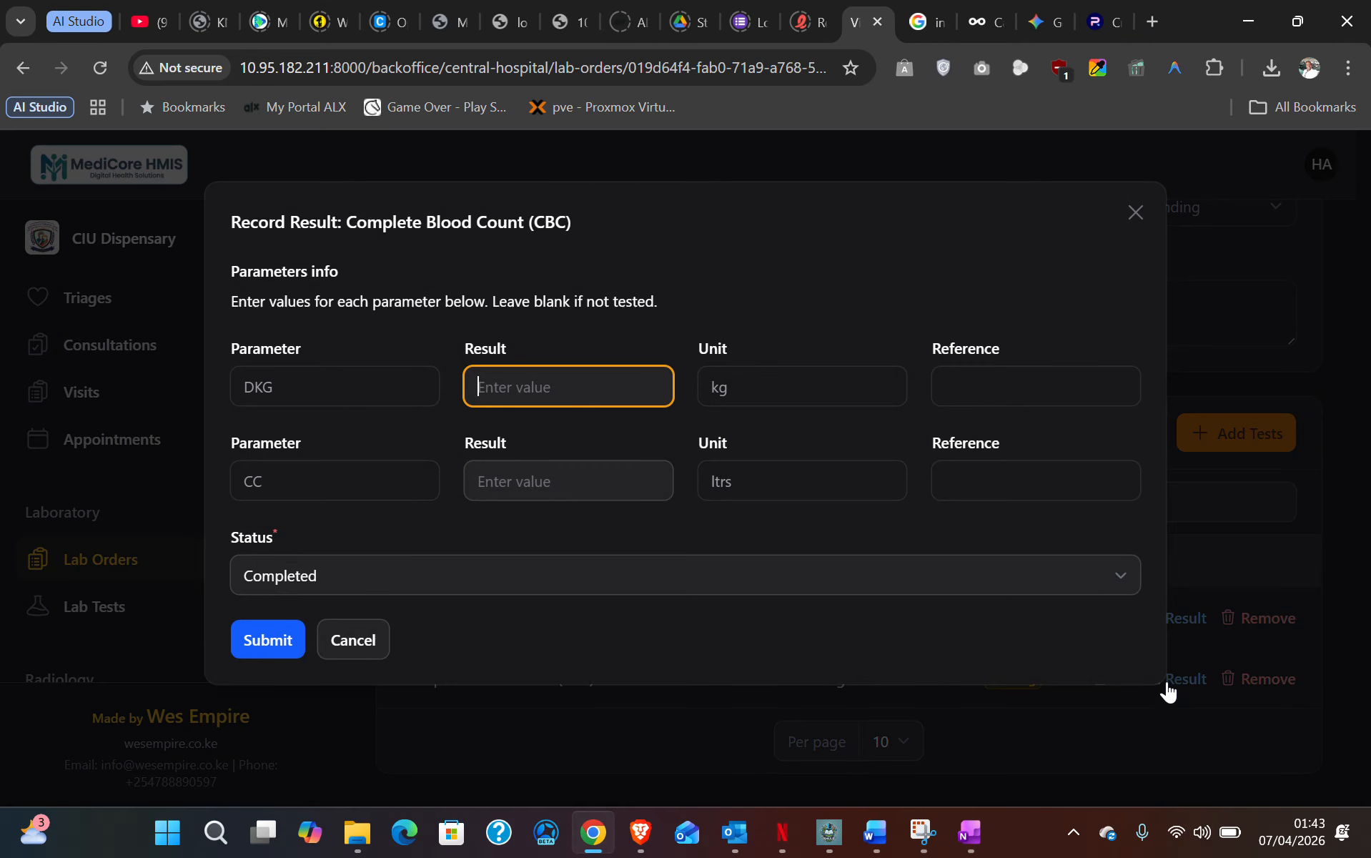
# - Enter CBC parameter results DKG 4 and CC 2 and submit them as Completed
pyautogui.click(296, 389)
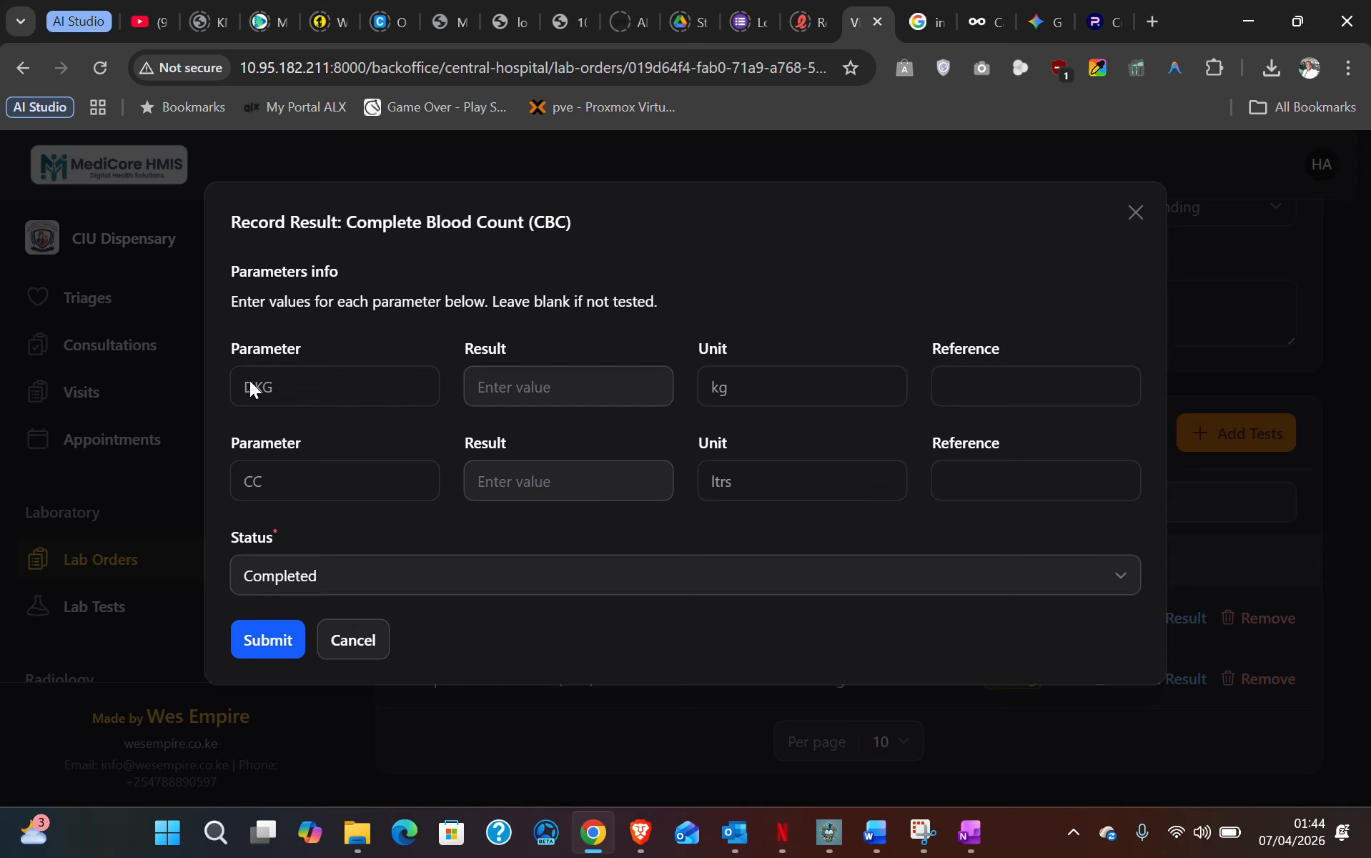
pyautogui.click(534, 395)
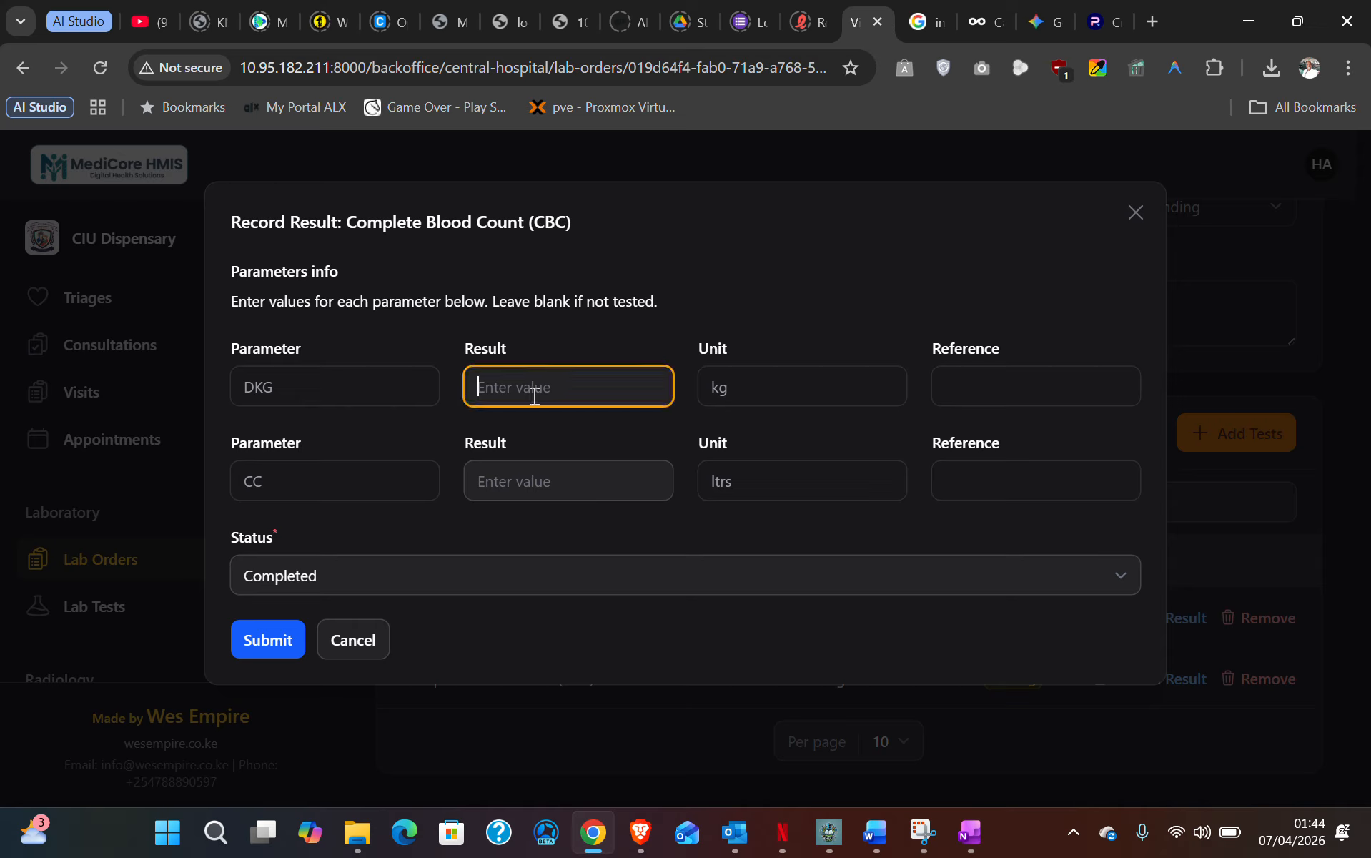
pyautogui.click(751, 389)
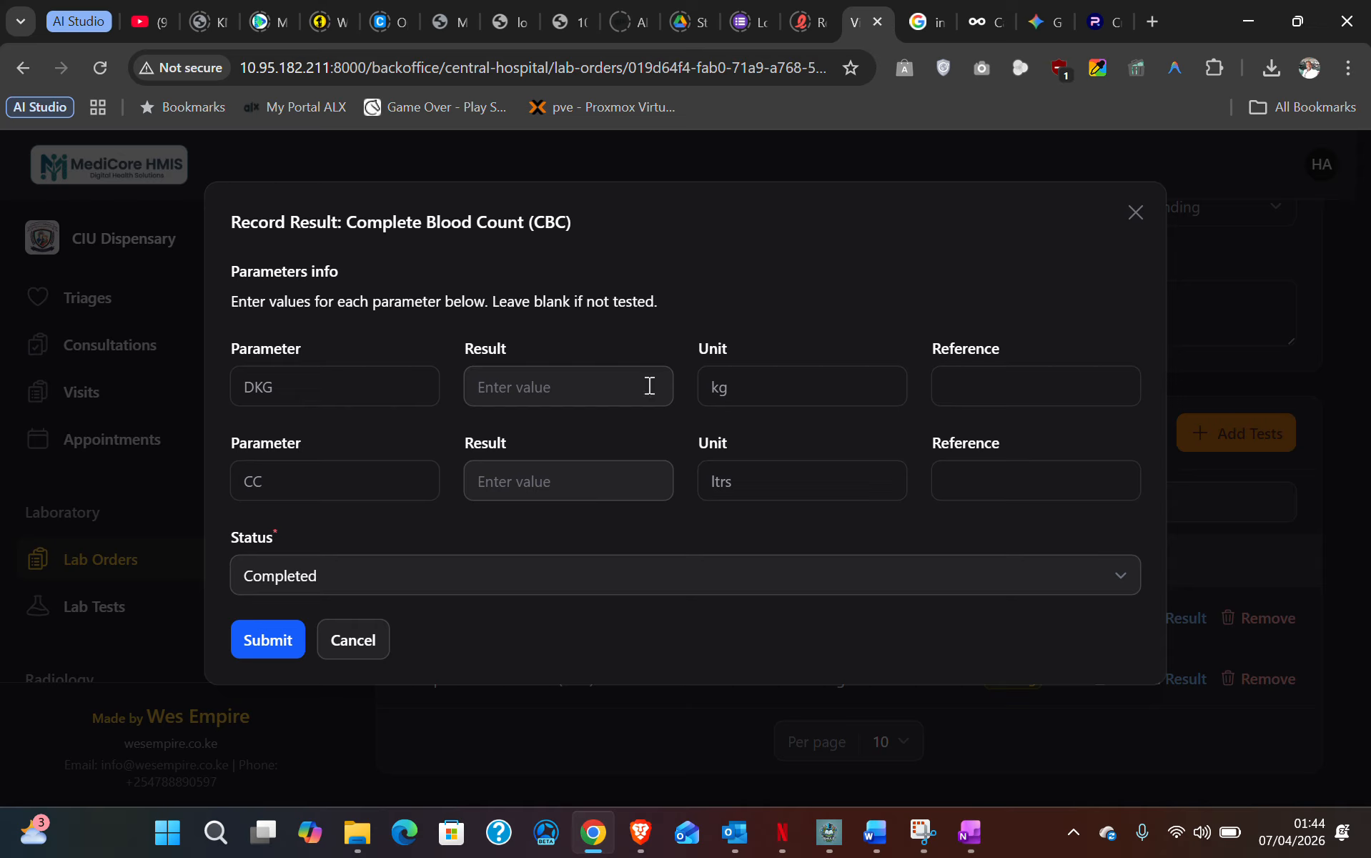
pyautogui.click(531, 373)
pyautogui.write('4')
pyautogui.click(533, 479)
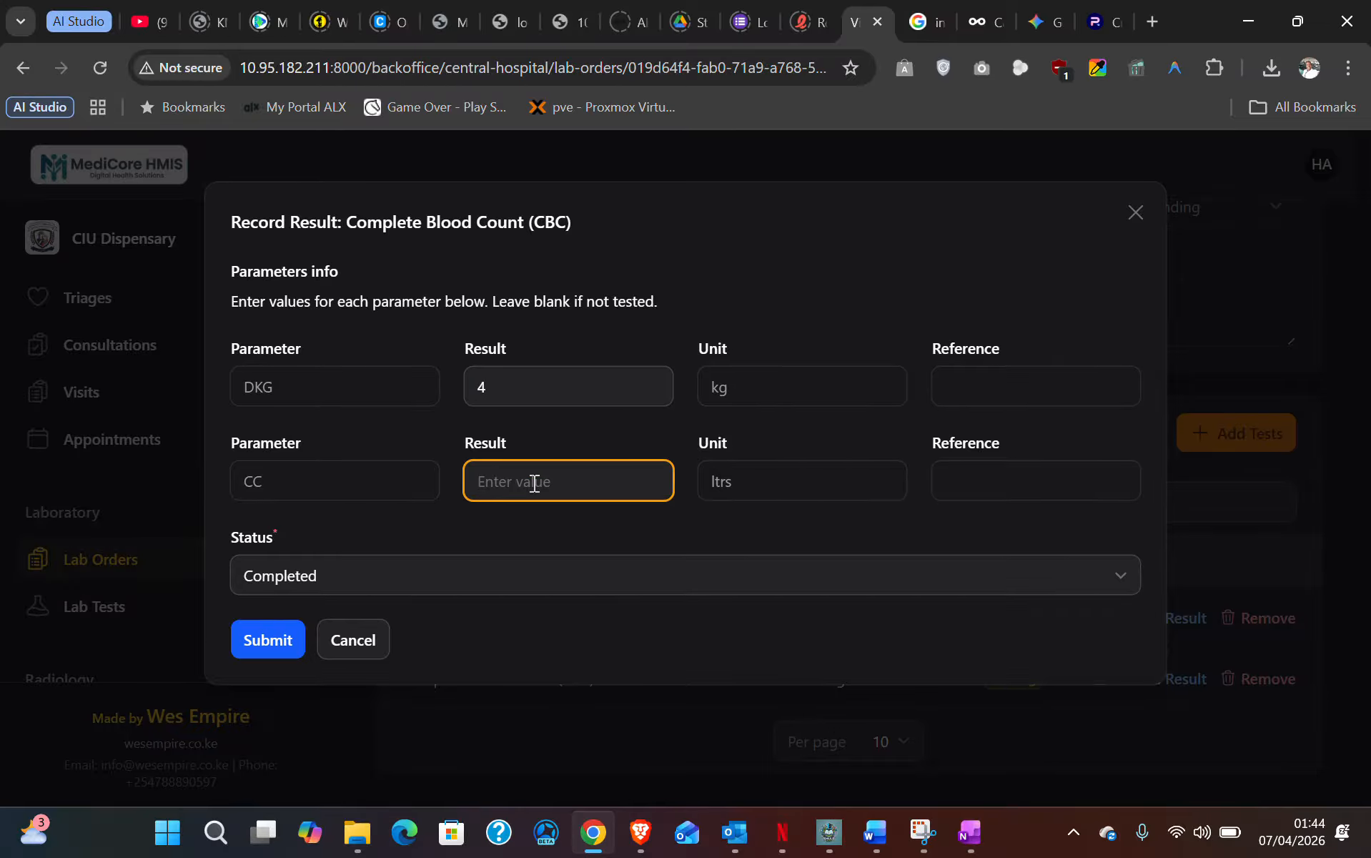
pyautogui.write('2')
pyautogui.click(273, 642)
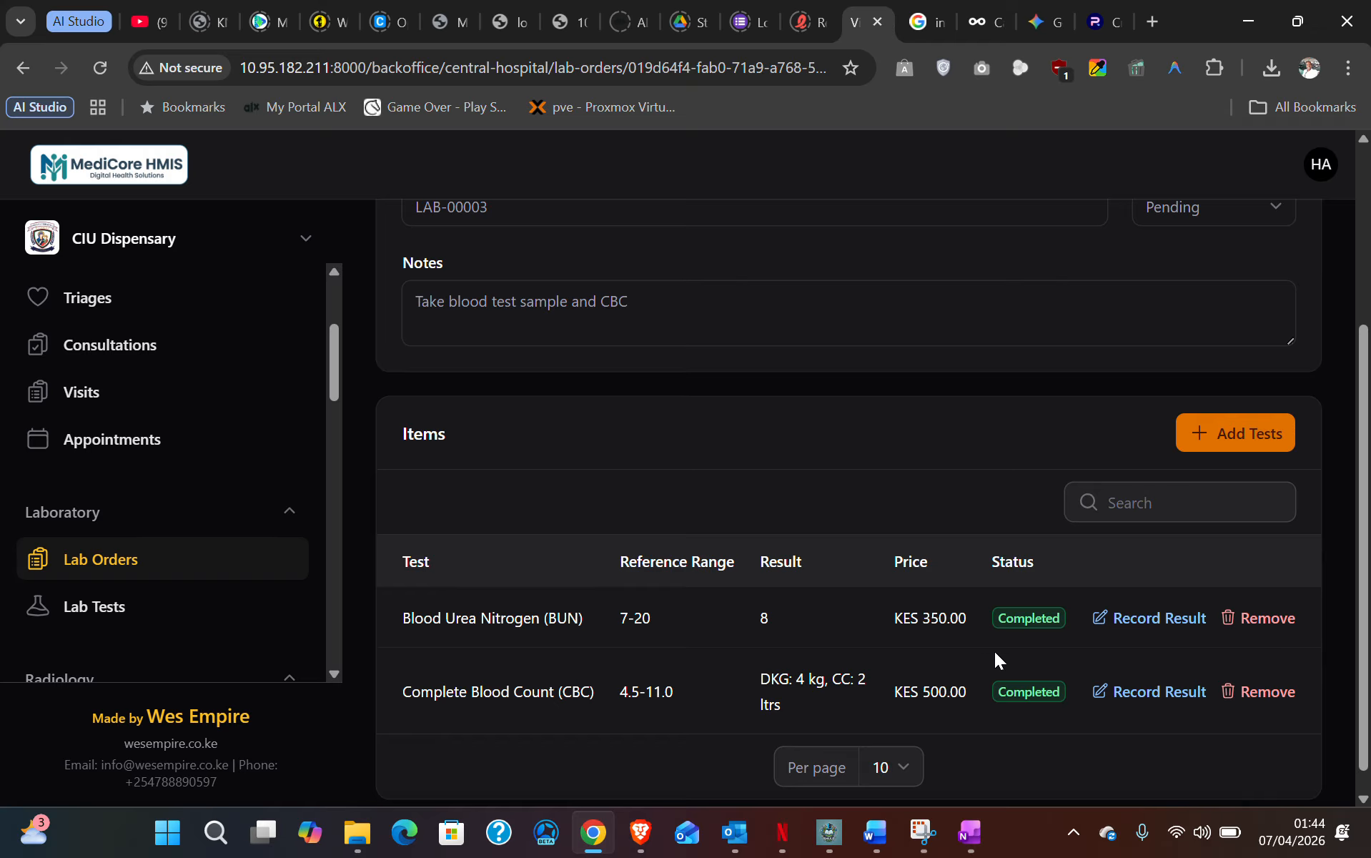
pyautogui.click(1244, 431)
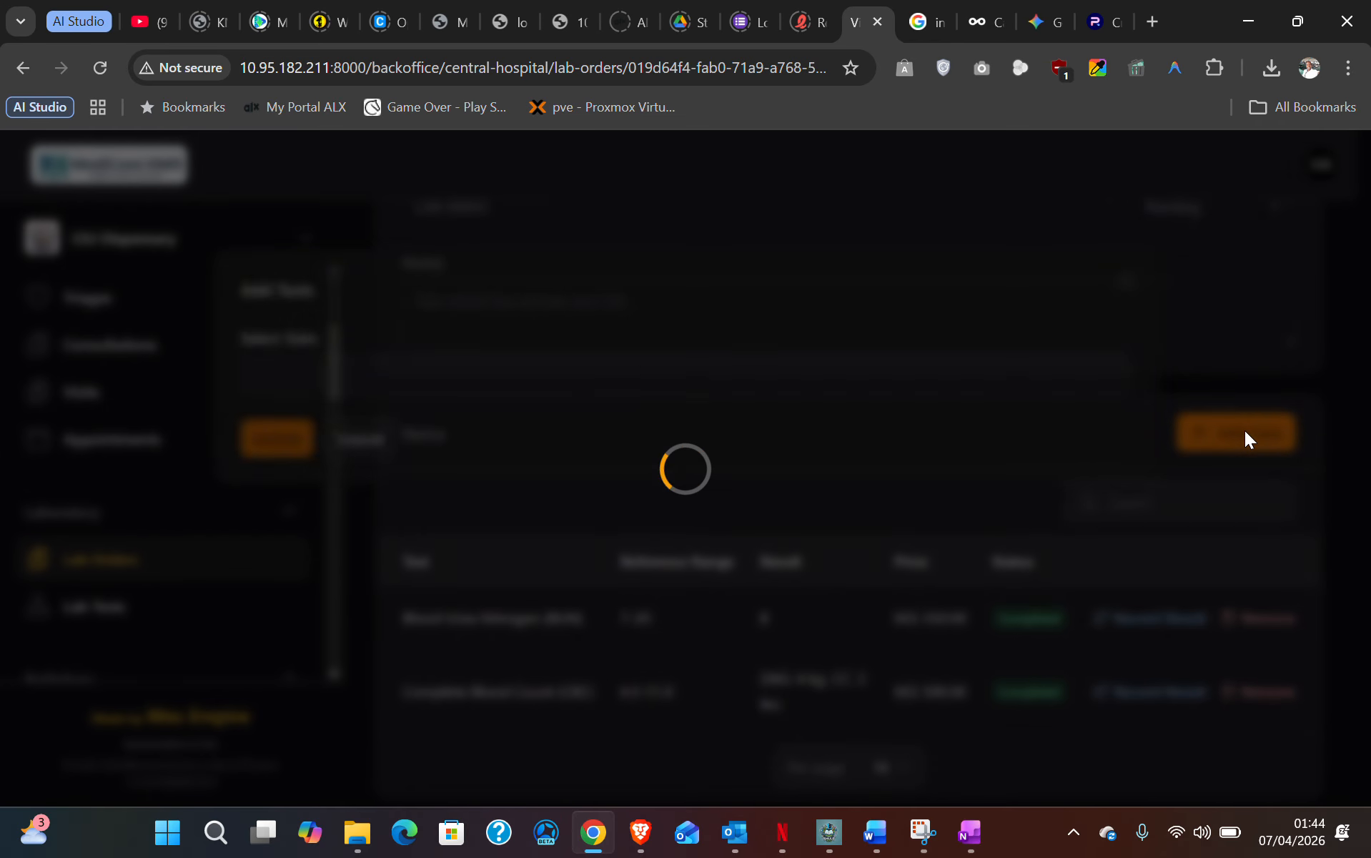
pyautogui.click(338, 378)
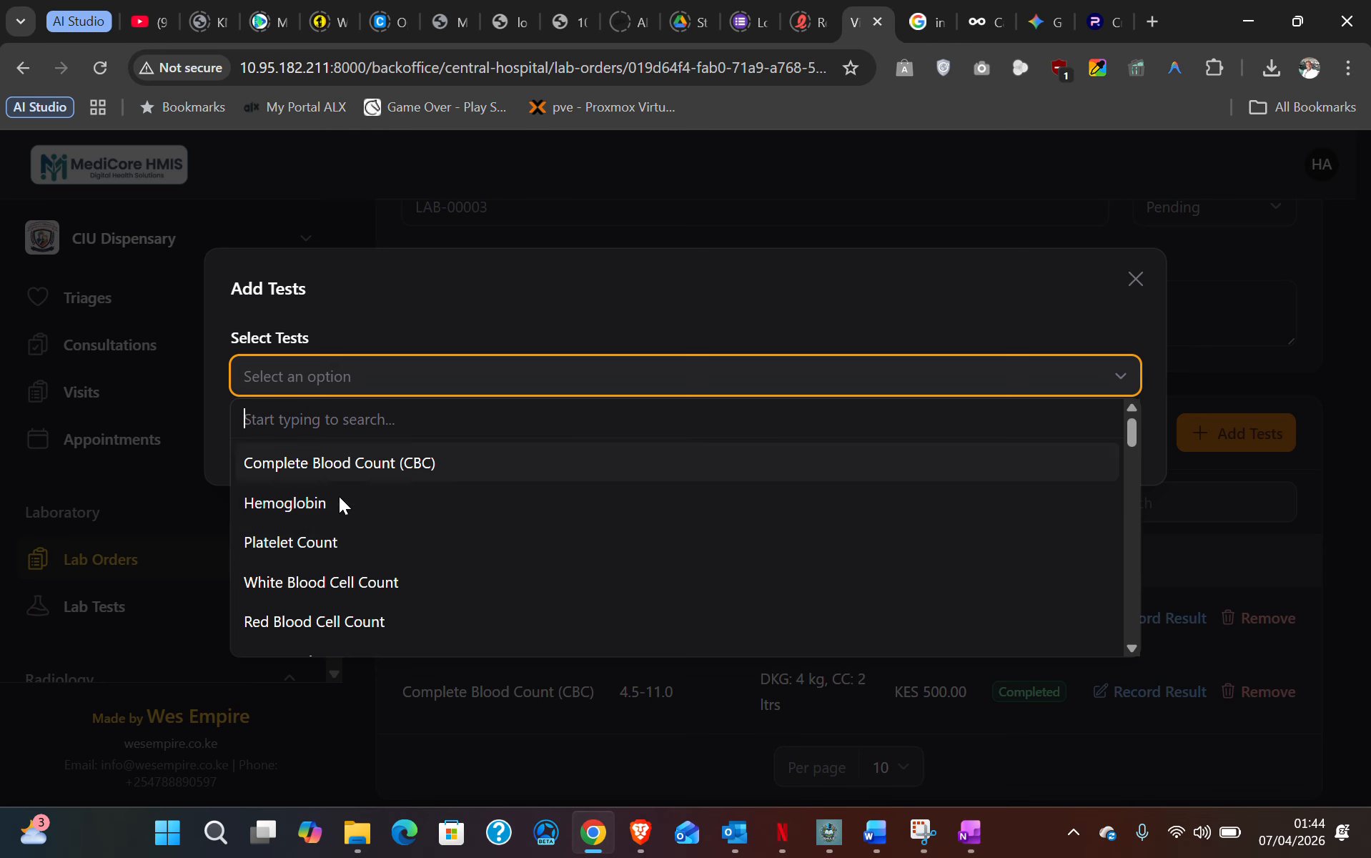
pyautogui.click(379, 296)
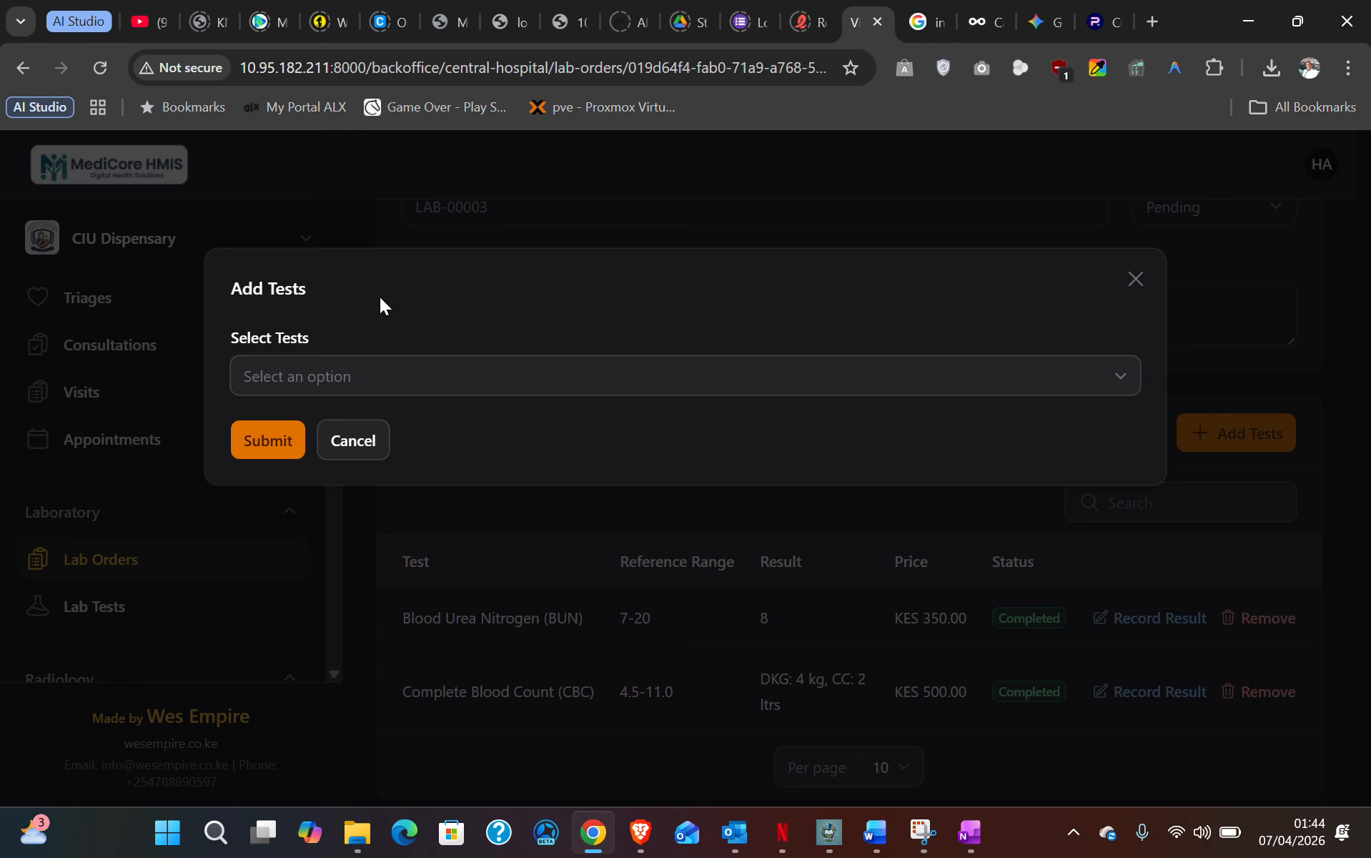
pyautogui.click(351, 443)
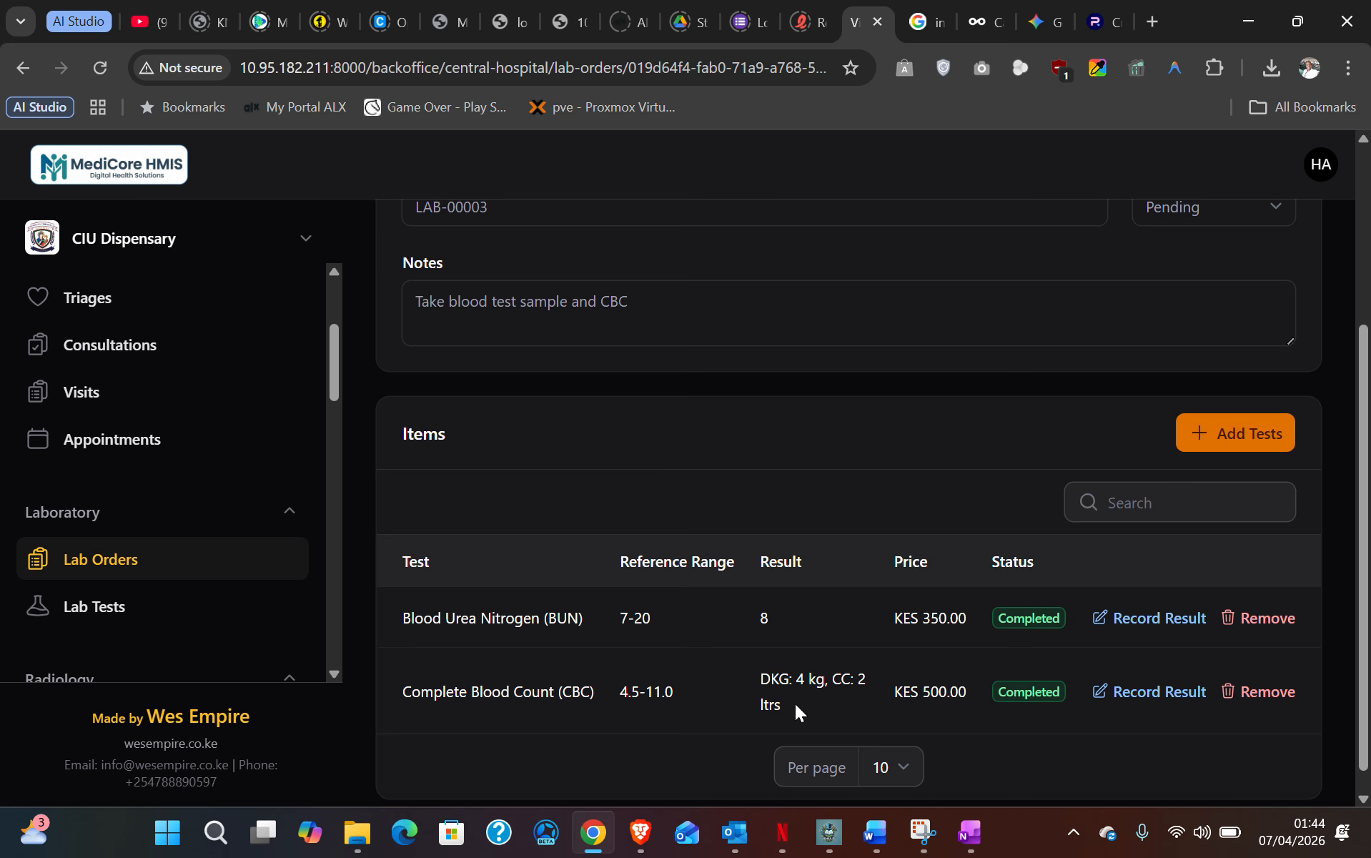
pyautogui.moveTo(767, 679); pyautogui.dragTo(816, 714)
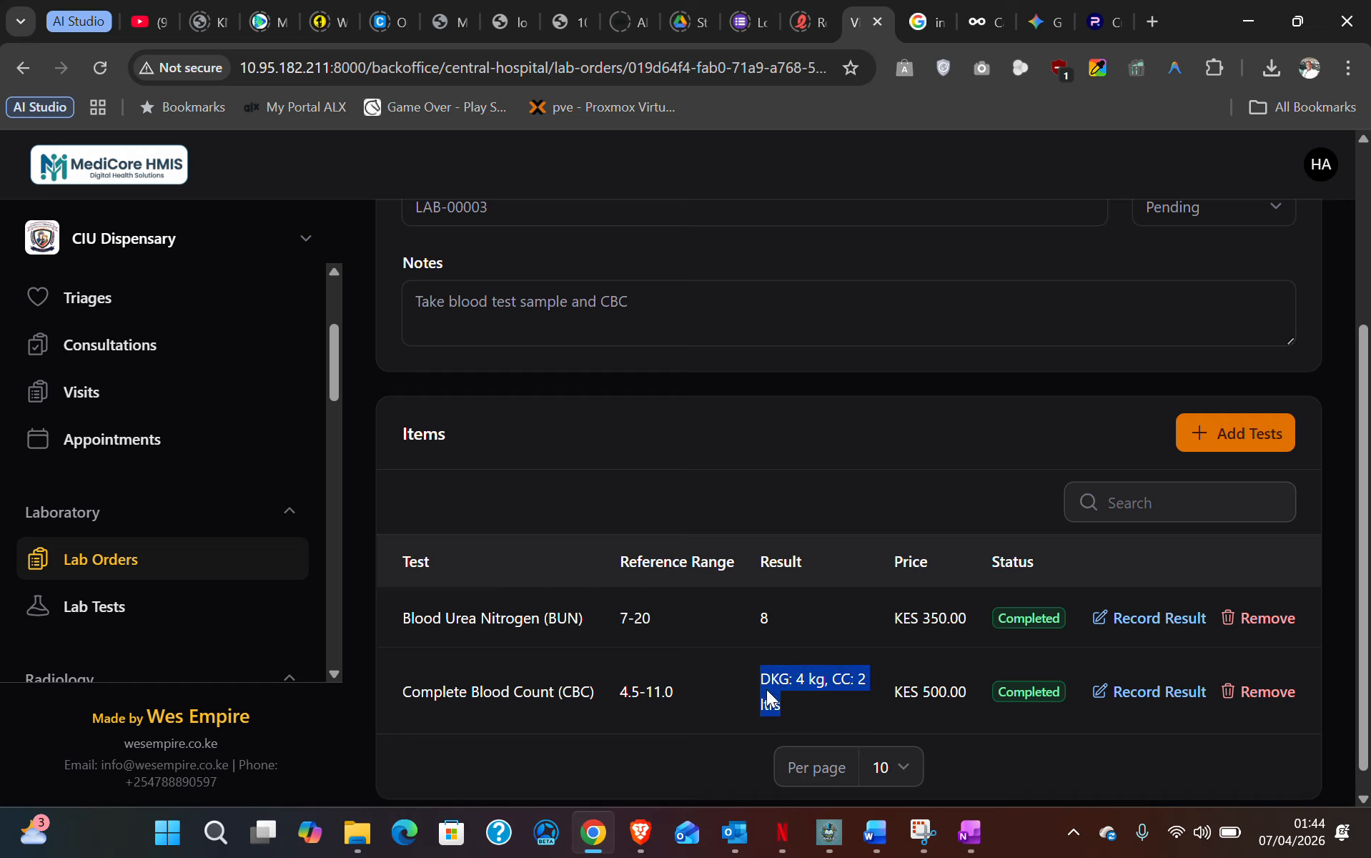
# - Open Lab Tests and browse the catalog of Albumin, ALT, BUN and others with KES prices
pyautogui.click(127, 607)
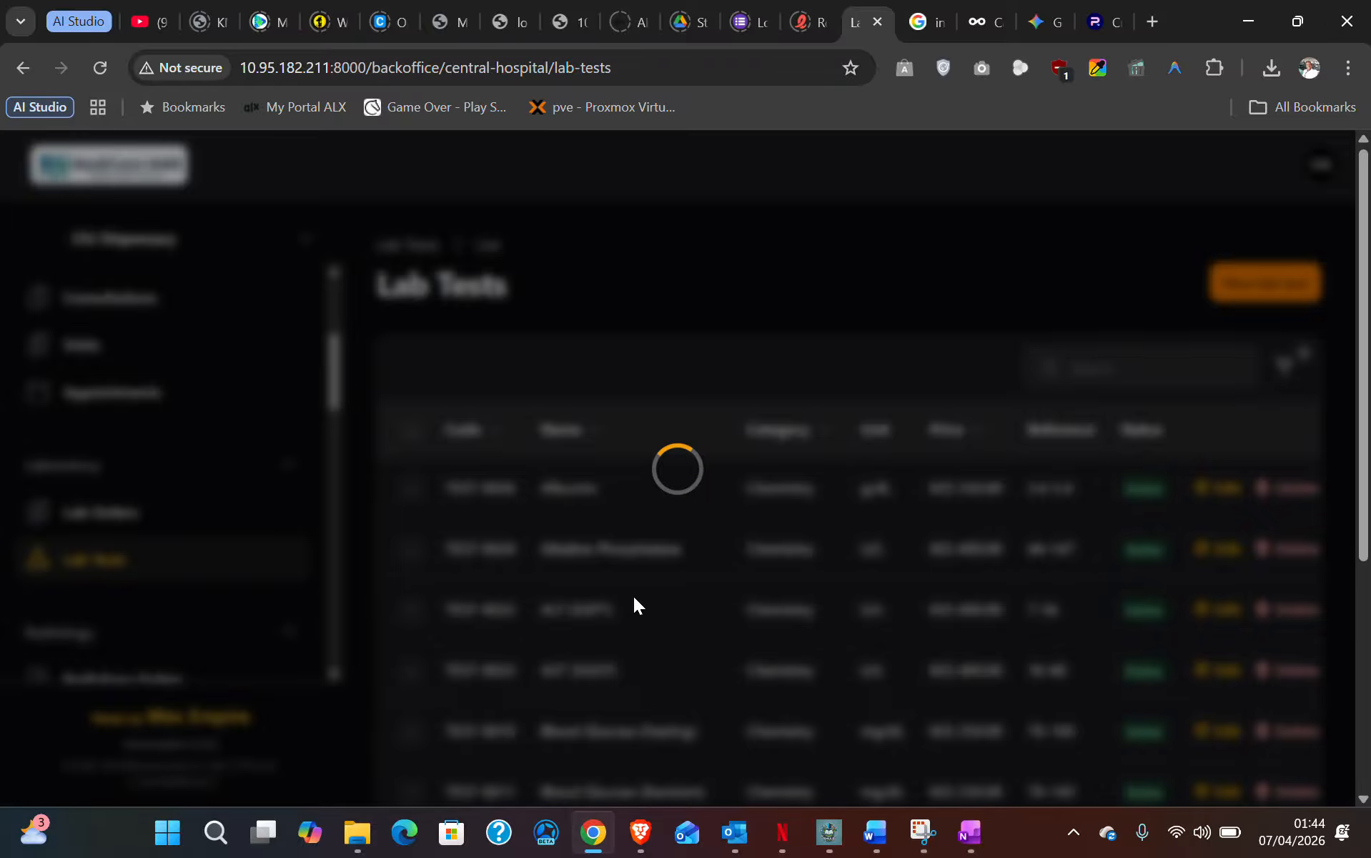
pyautogui.scroll(-3, 627, 597)
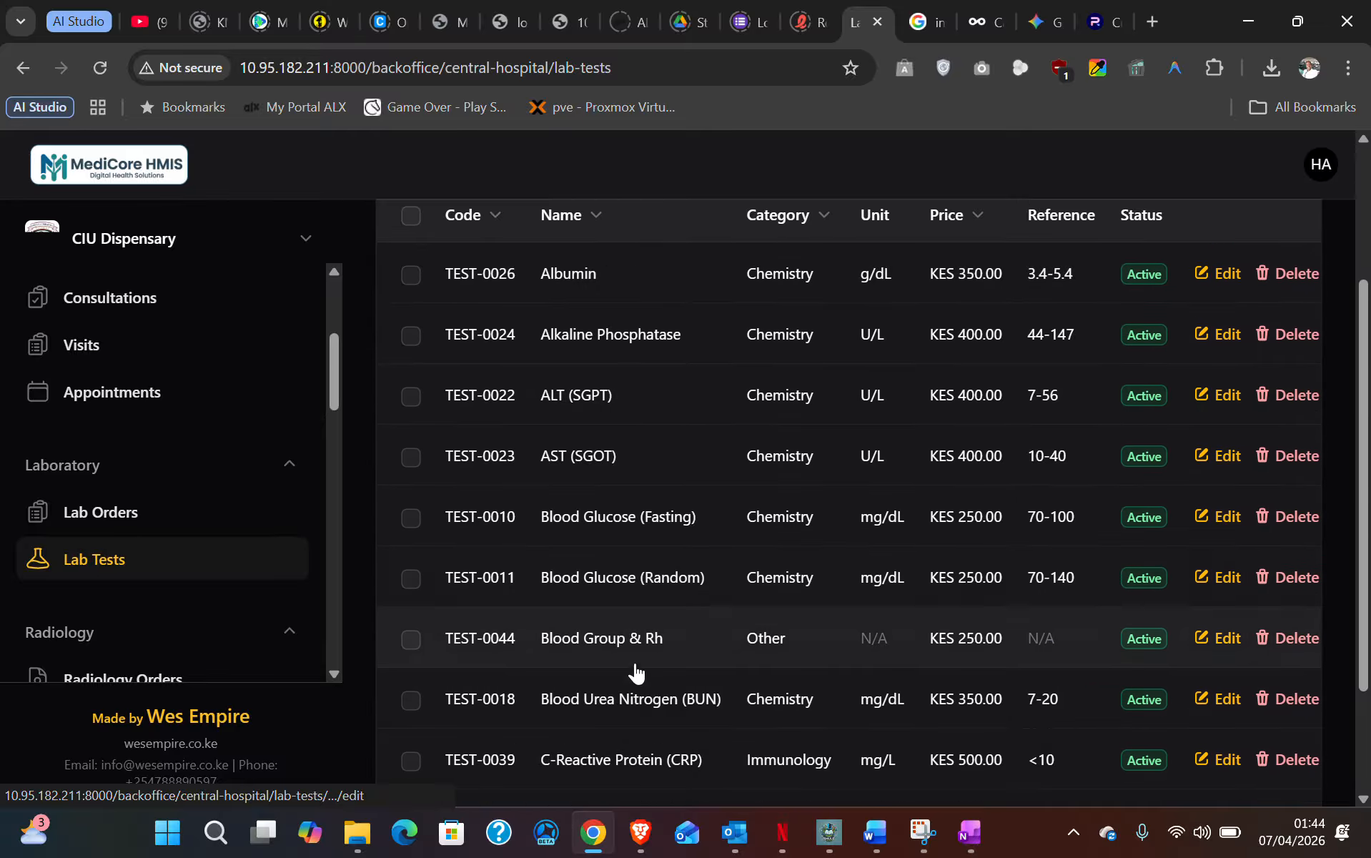
pyautogui.scroll(3, 648, 756)
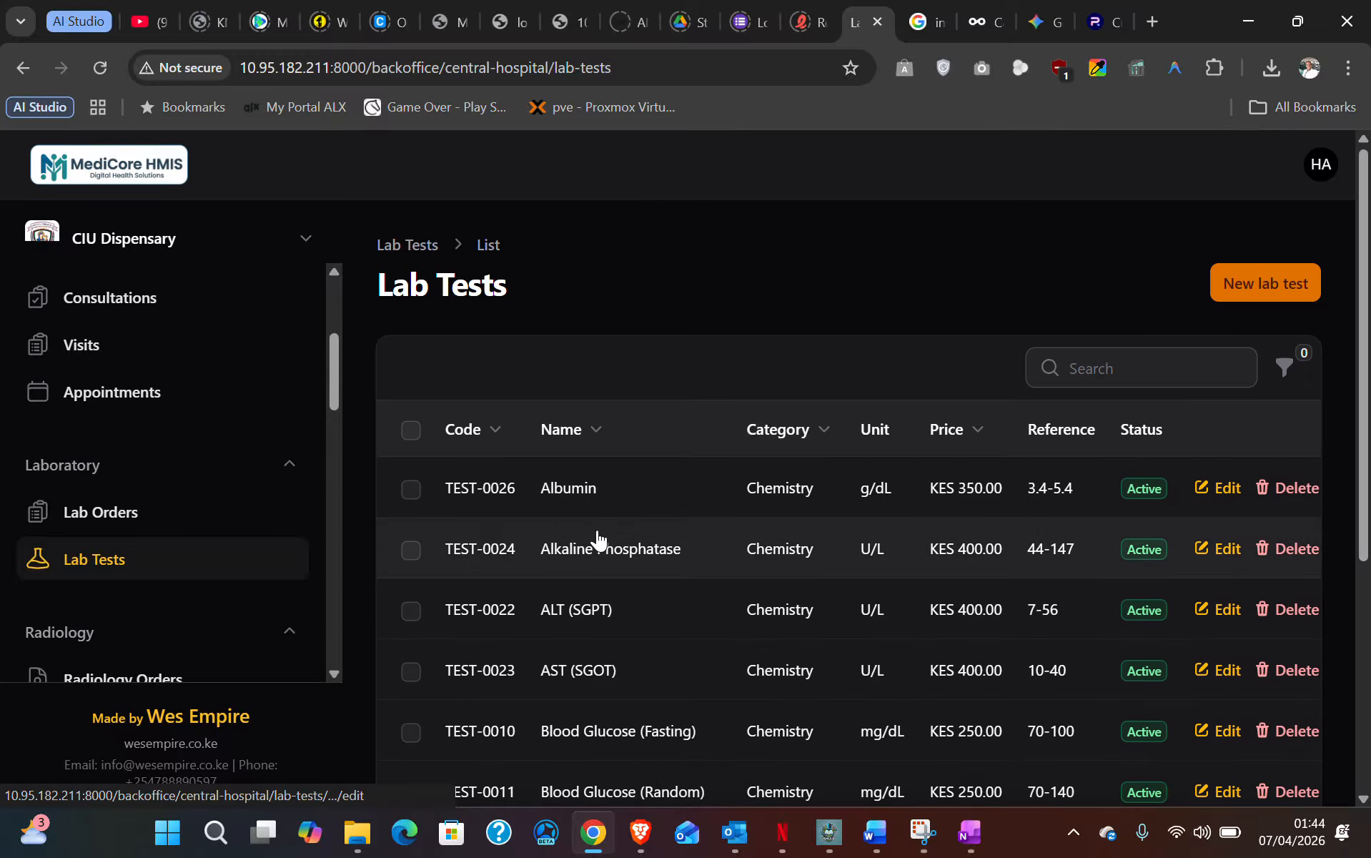
pyautogui.scroll(-2, 597, 541)
pyautogui.scroll(-3, 598, 541)
pyautogui.moveTo(718, 703)
pyautogui.mouseDown()
pyautogui.moveTo(951, 705)
pyautogui.moveTo(709, 685)
pyautogui.mouseUp()
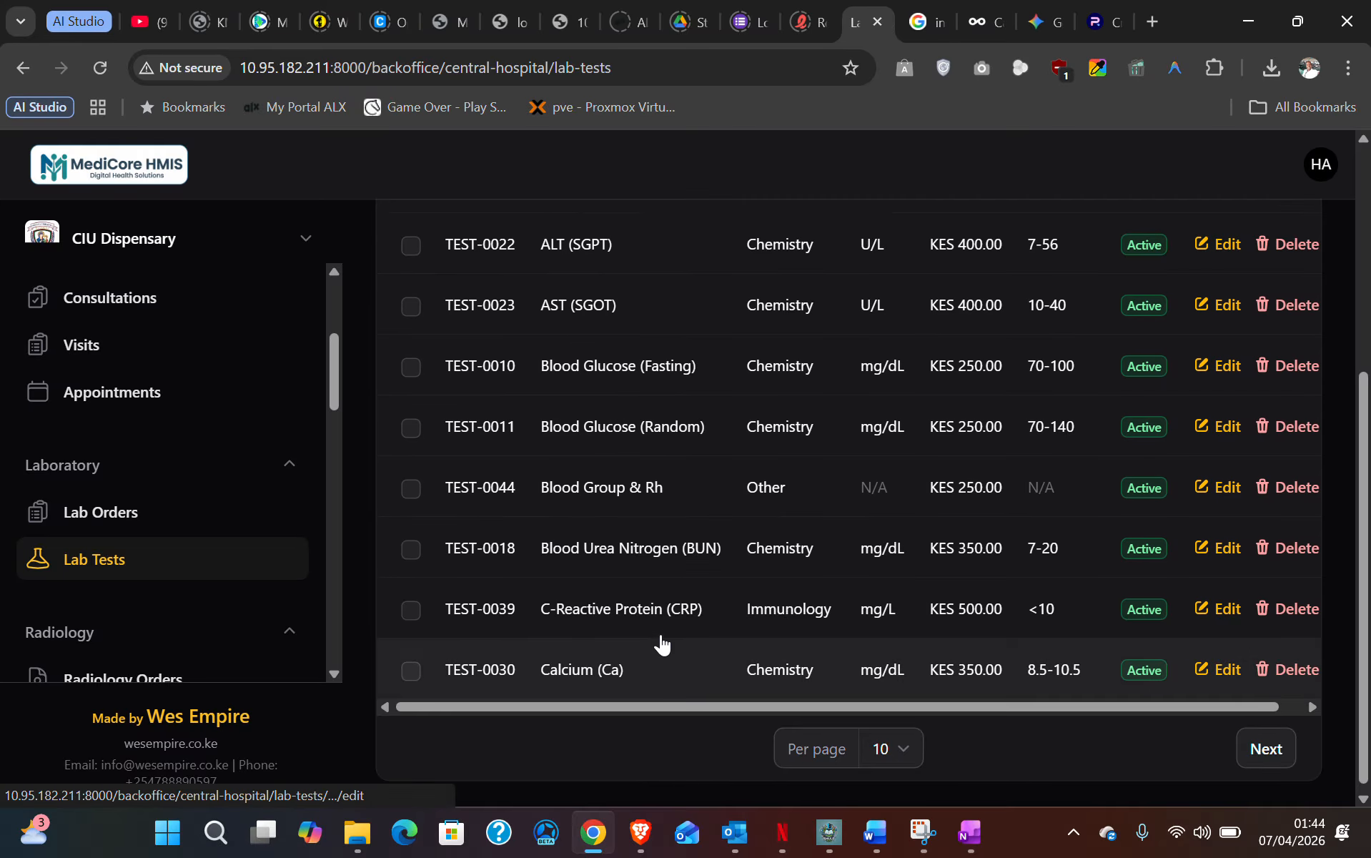
pyautogui.scroll(5, 657, 642)
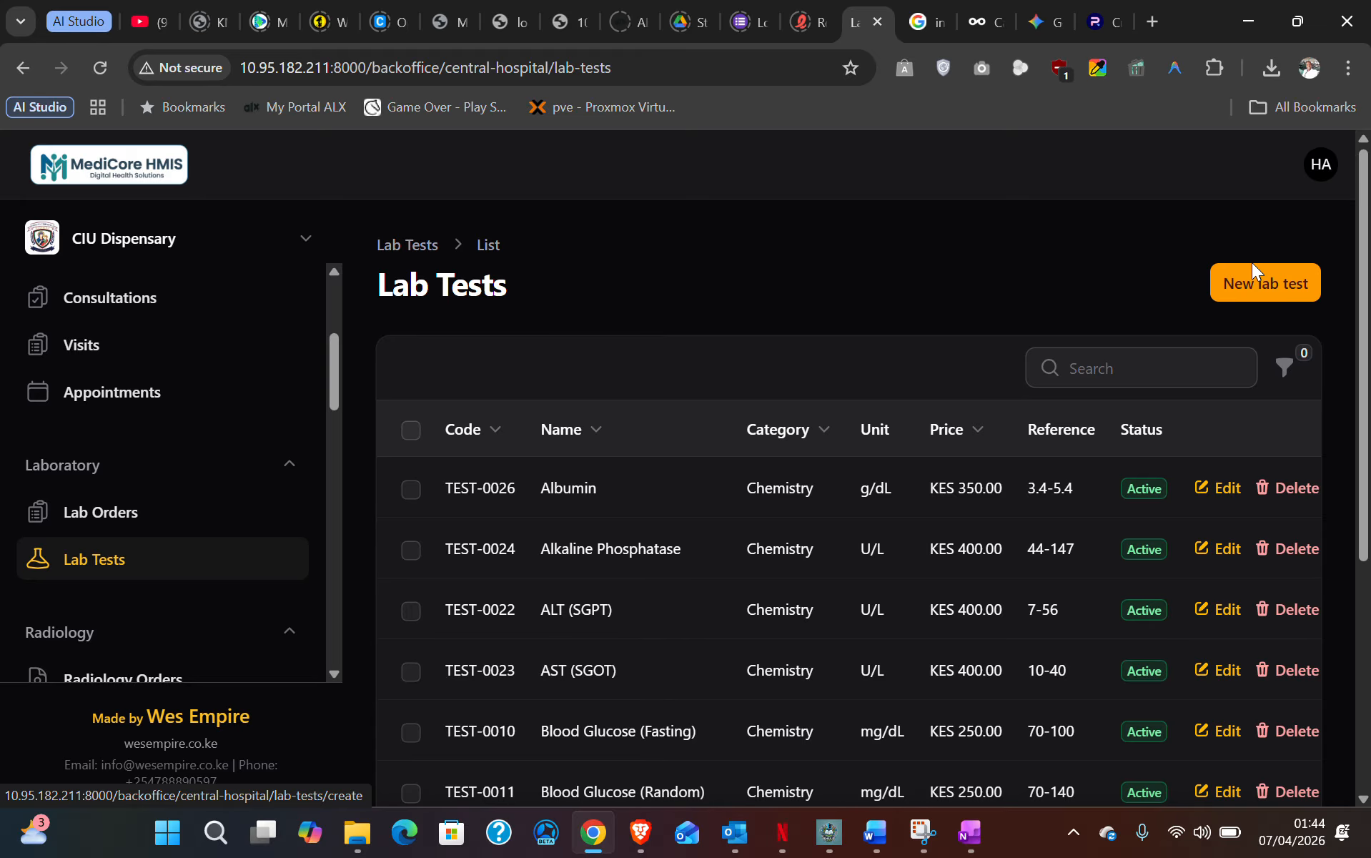
pyautogui.click(1254, 282)
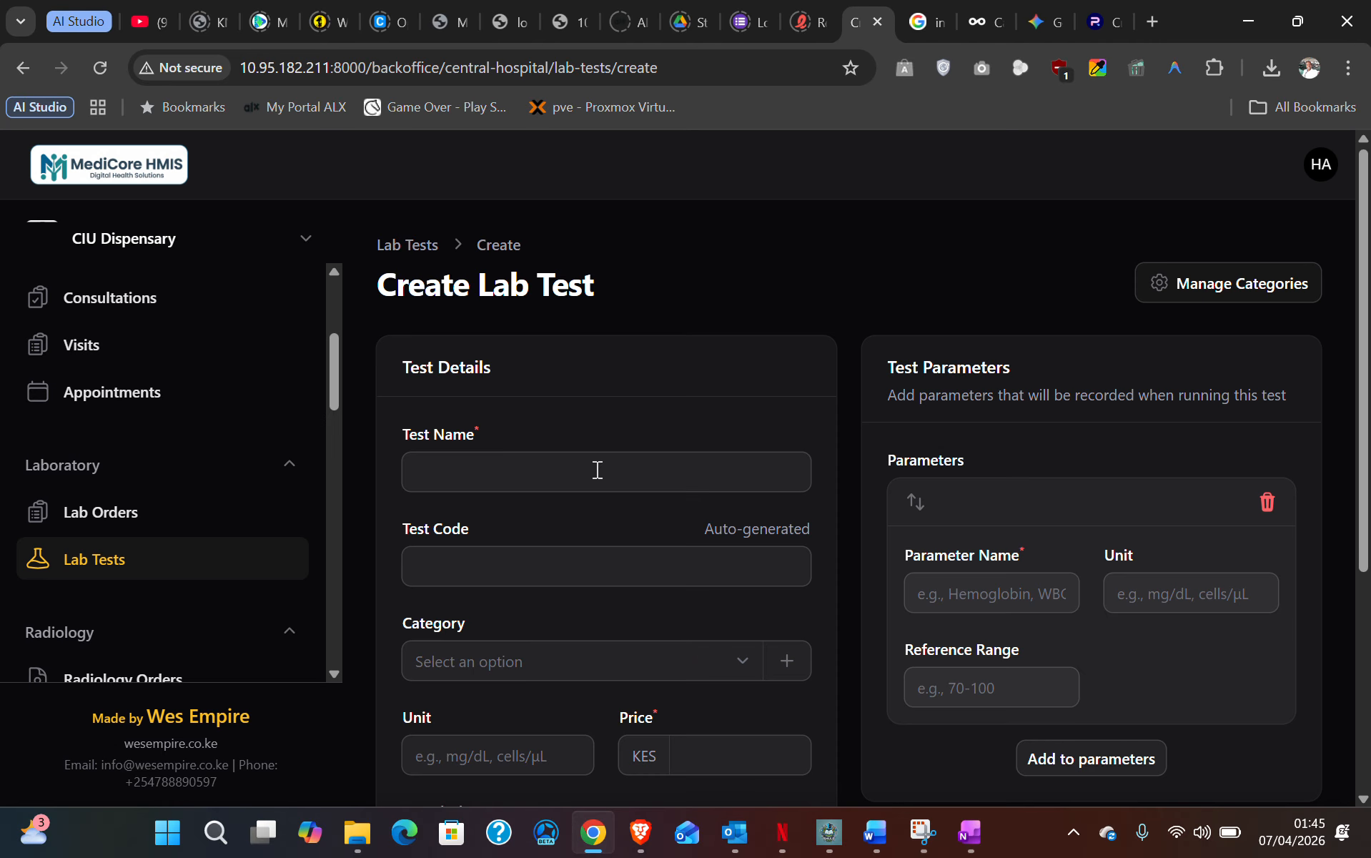
pyautogui.click(520, 471)
pyautogui.click(539, 537)
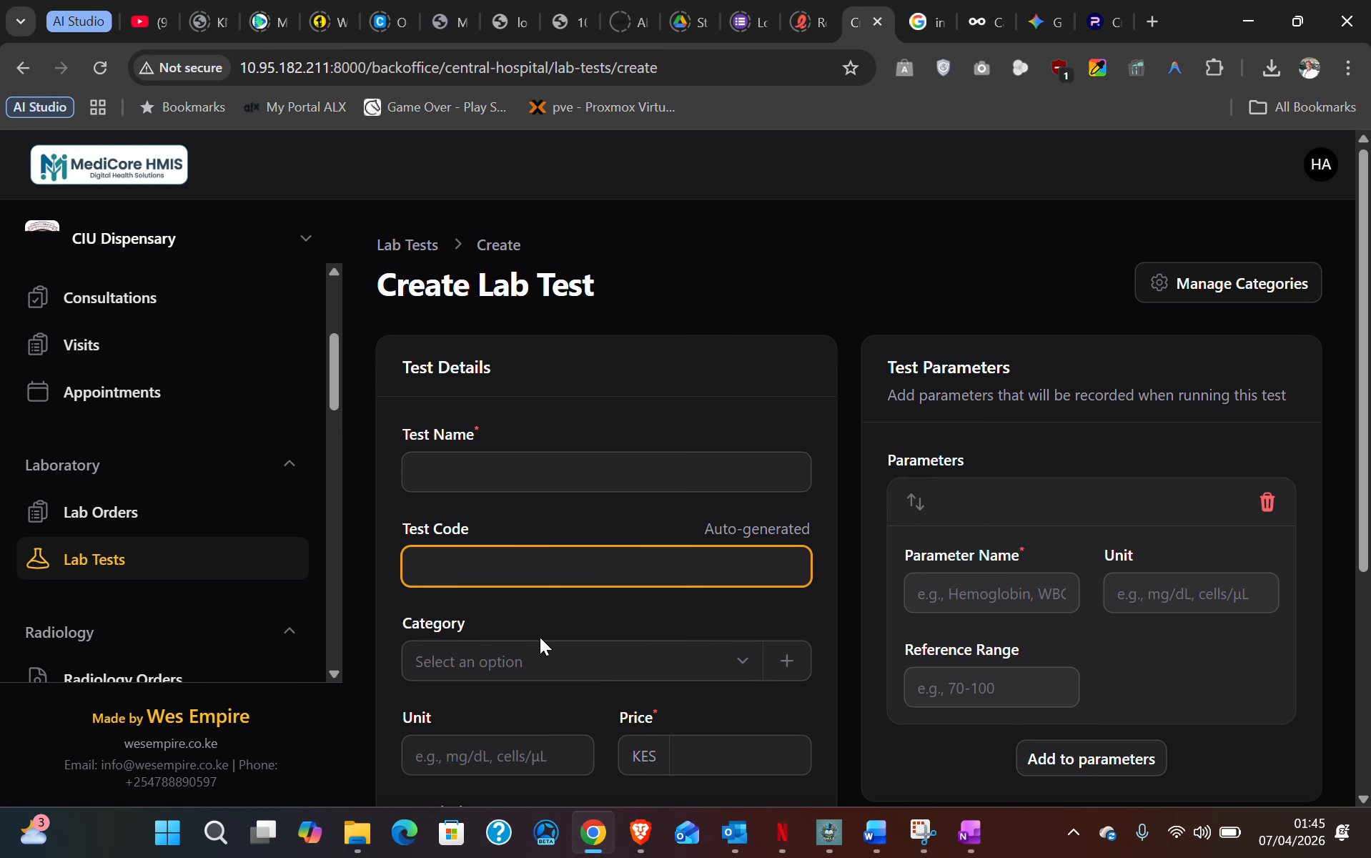
pyautogui.click(690, 663)
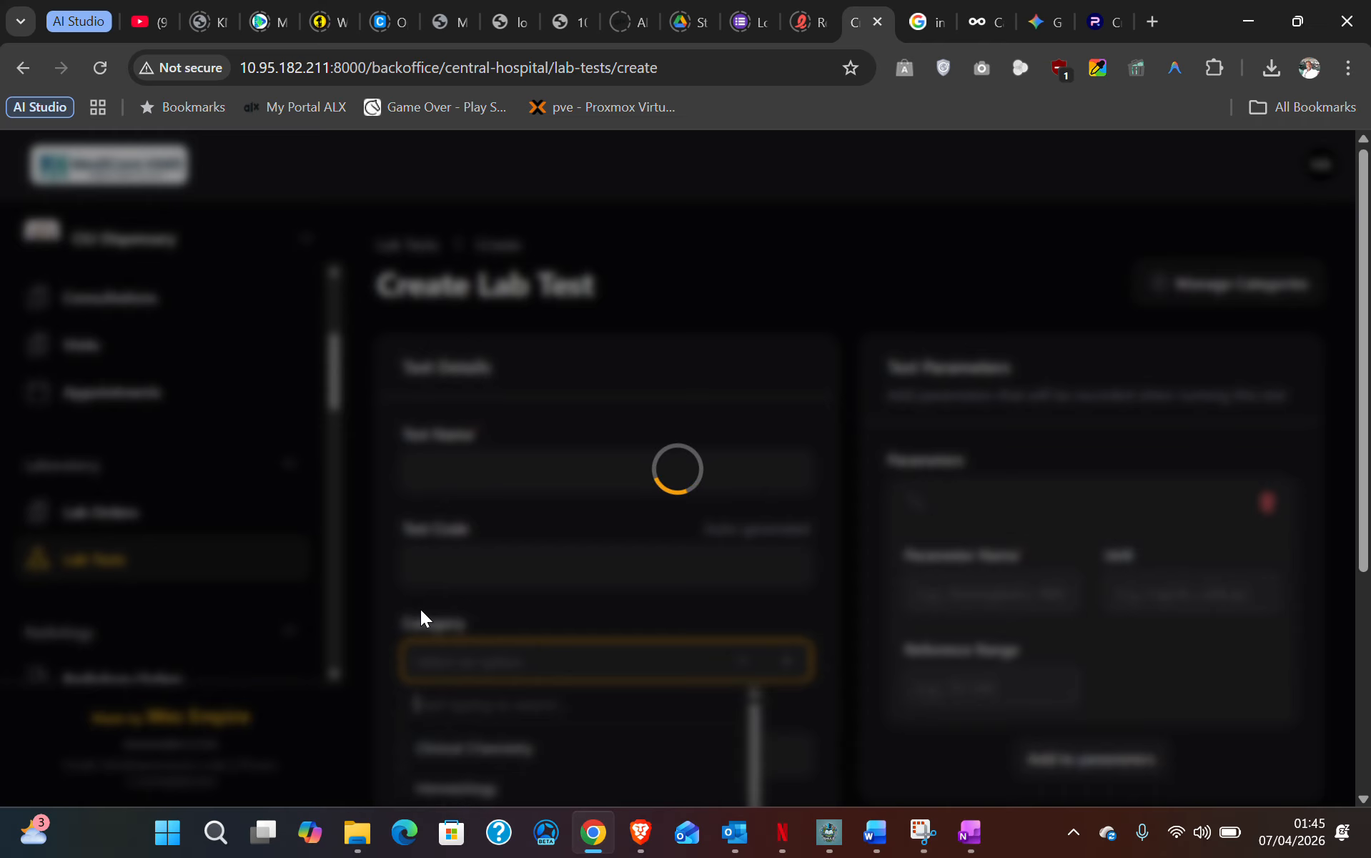
pyautogui.scroll(-3, 479, 580)
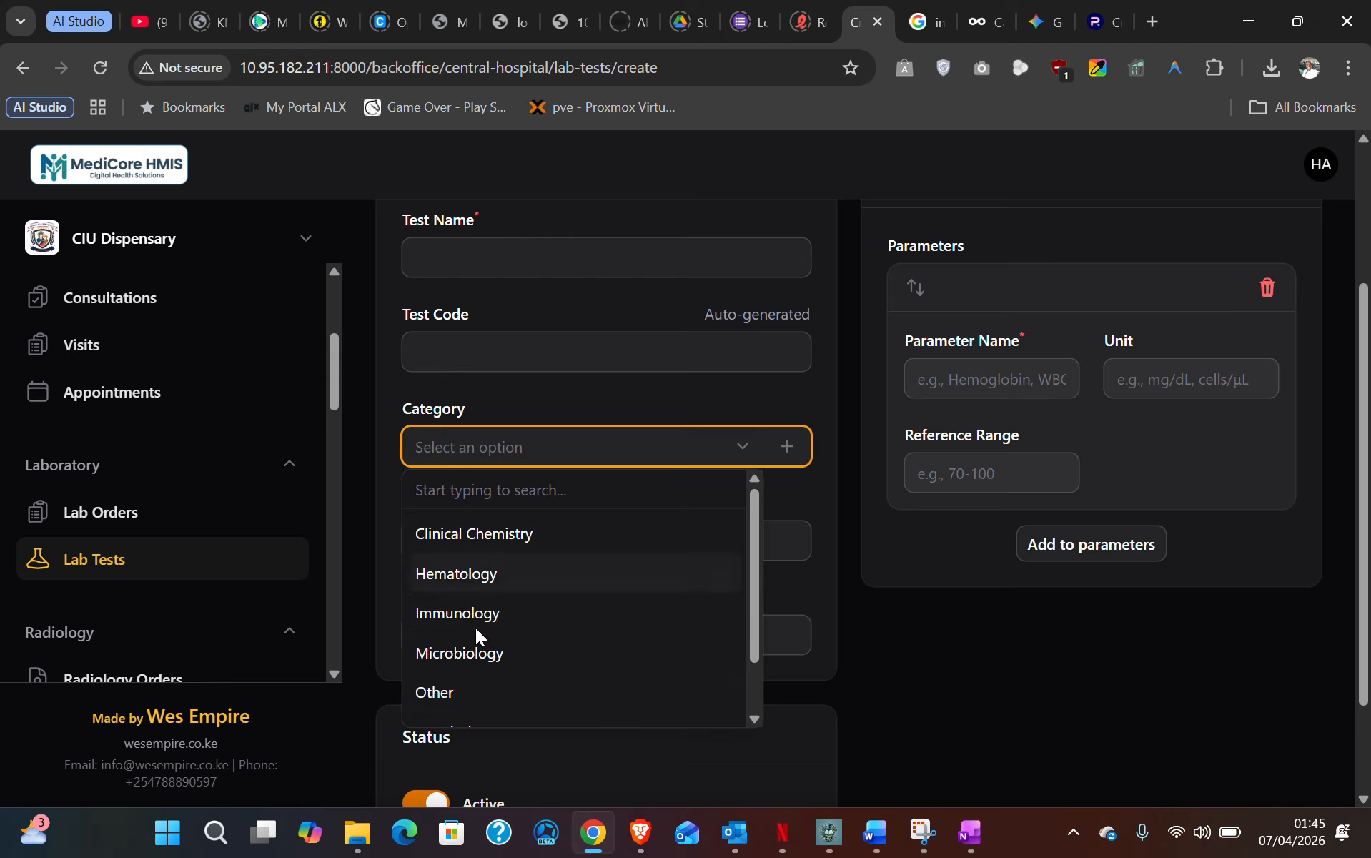
pyautogui.click(795, 446)
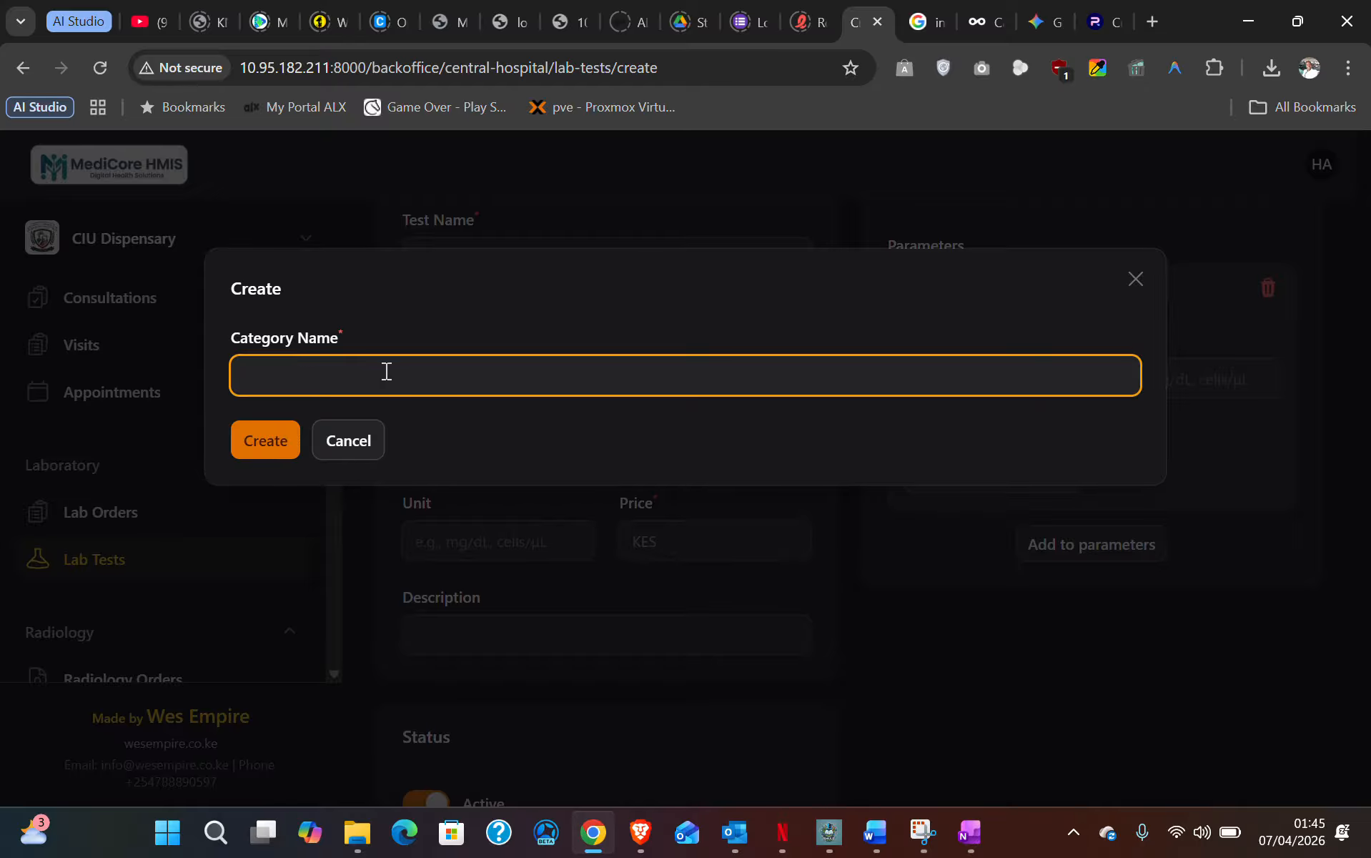
pyautogui.click(350, 448)
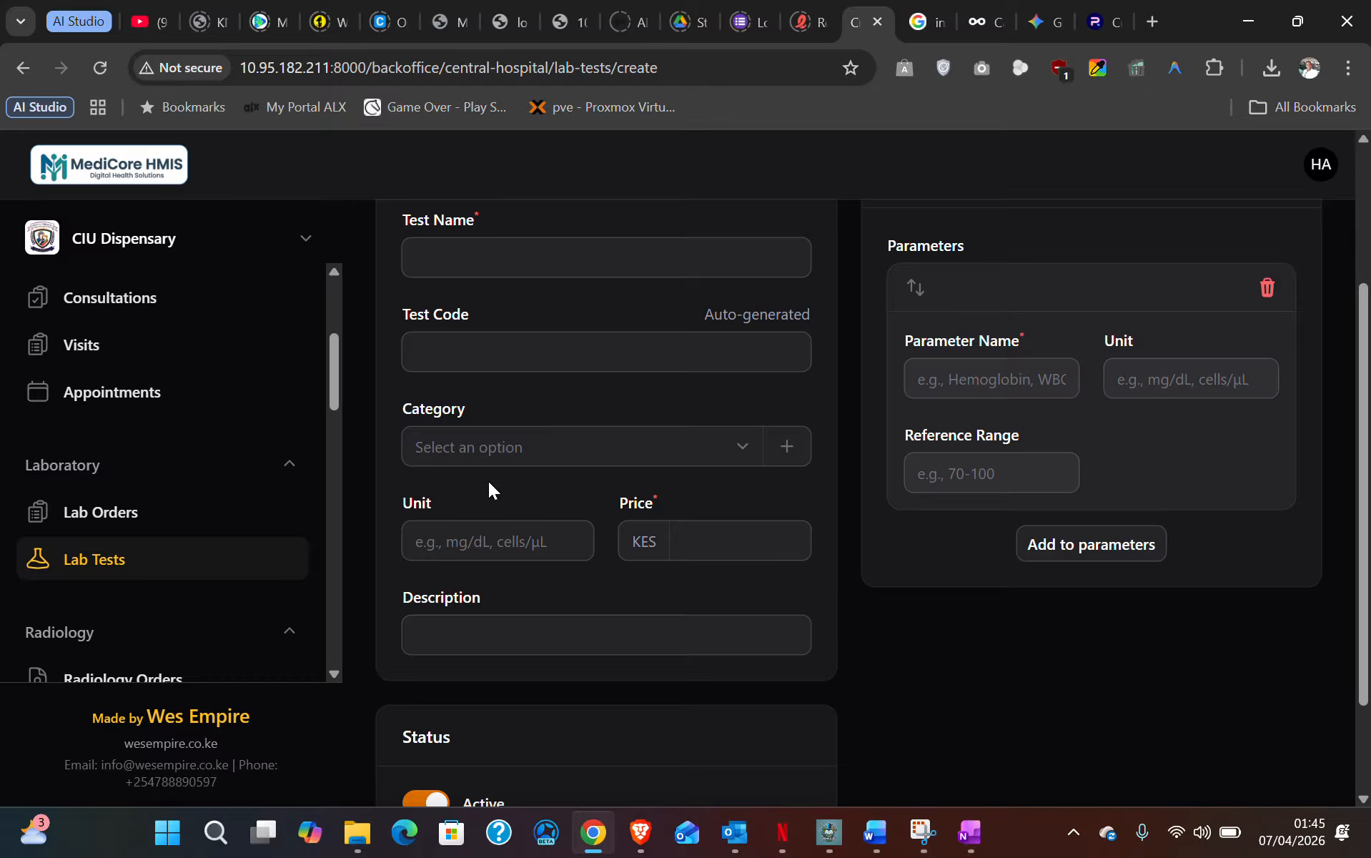
pyautogui.click(441, 531)
pyautogui.click(696, 549)
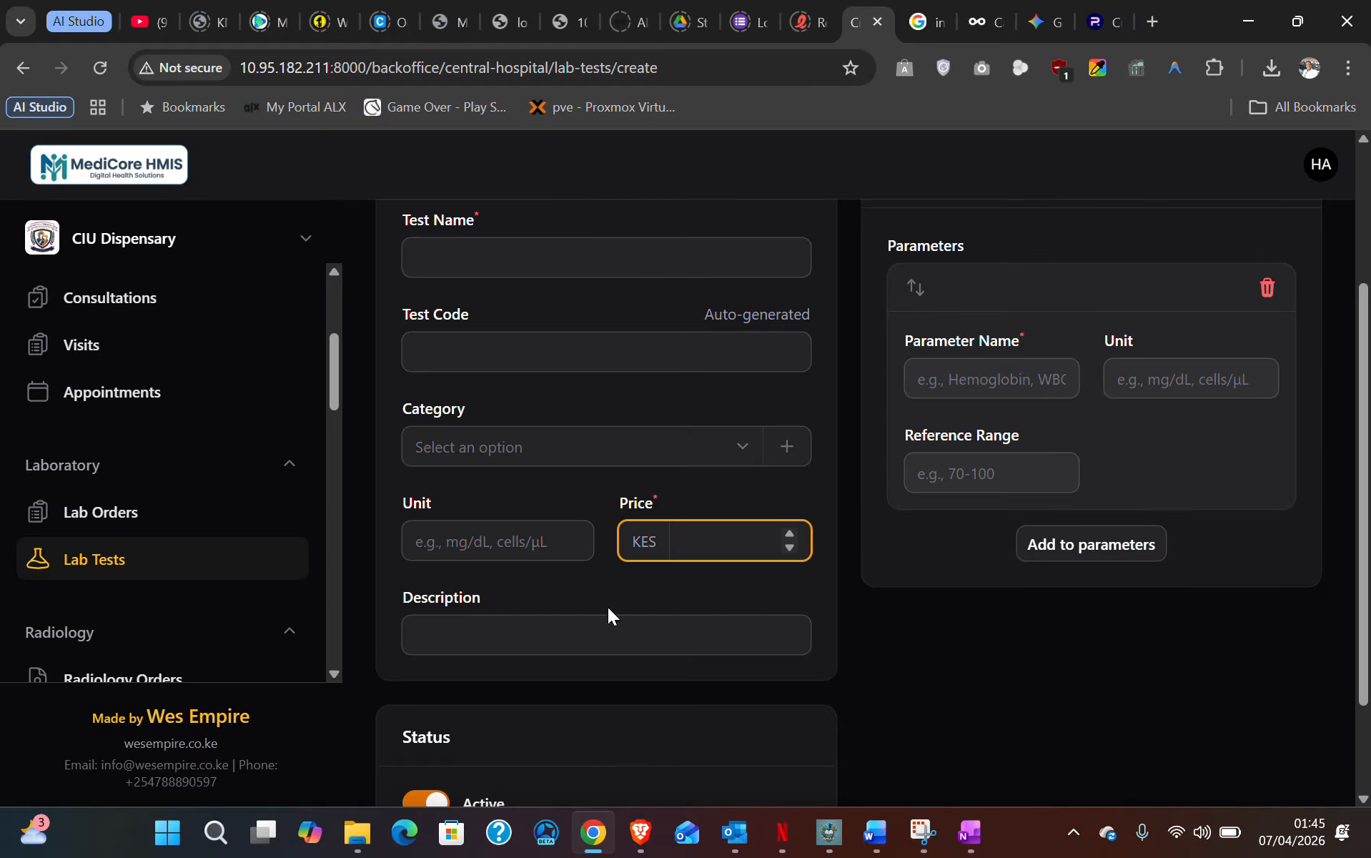
pyautogui.scroll(2, 998, 376)
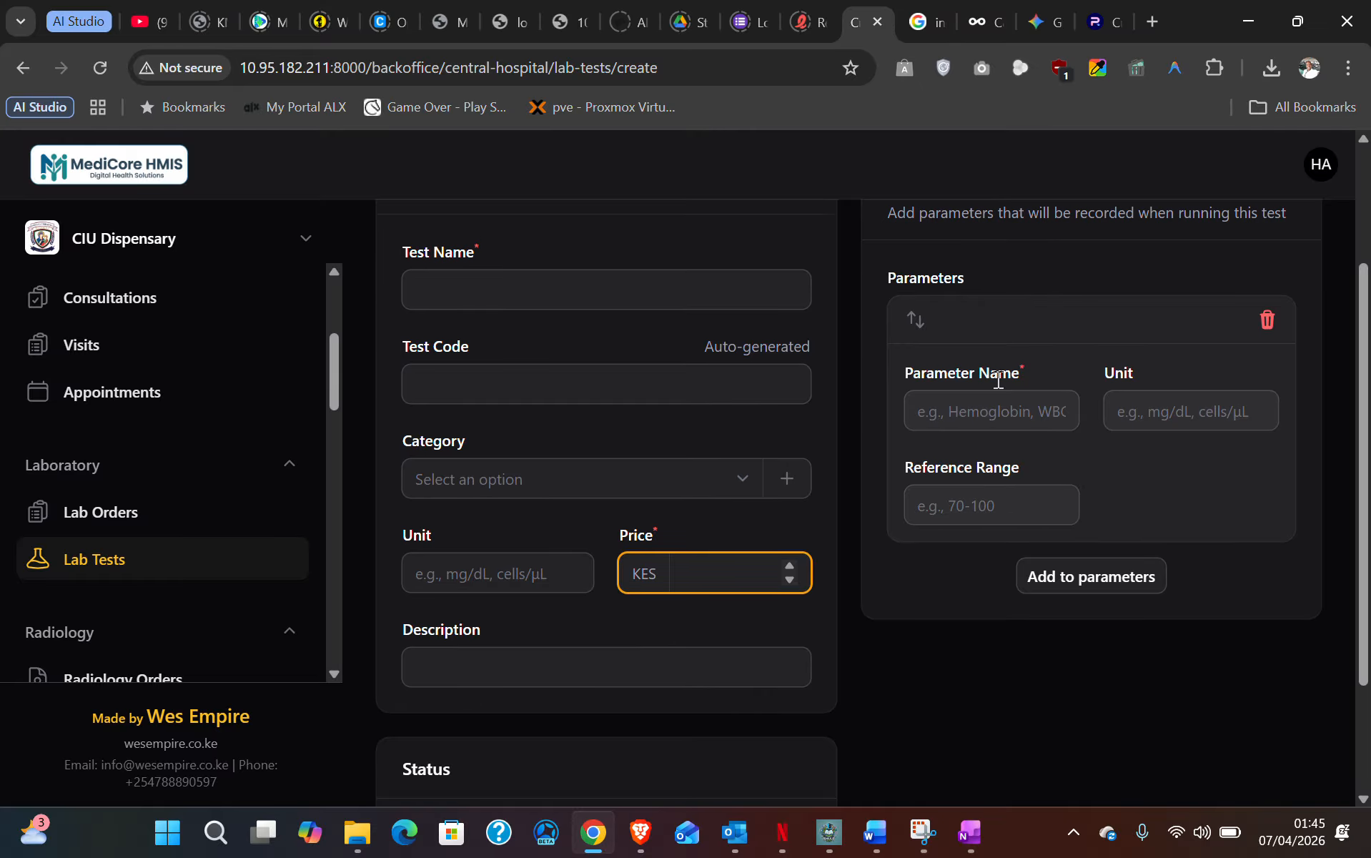
pyautogui.click(456, 370)
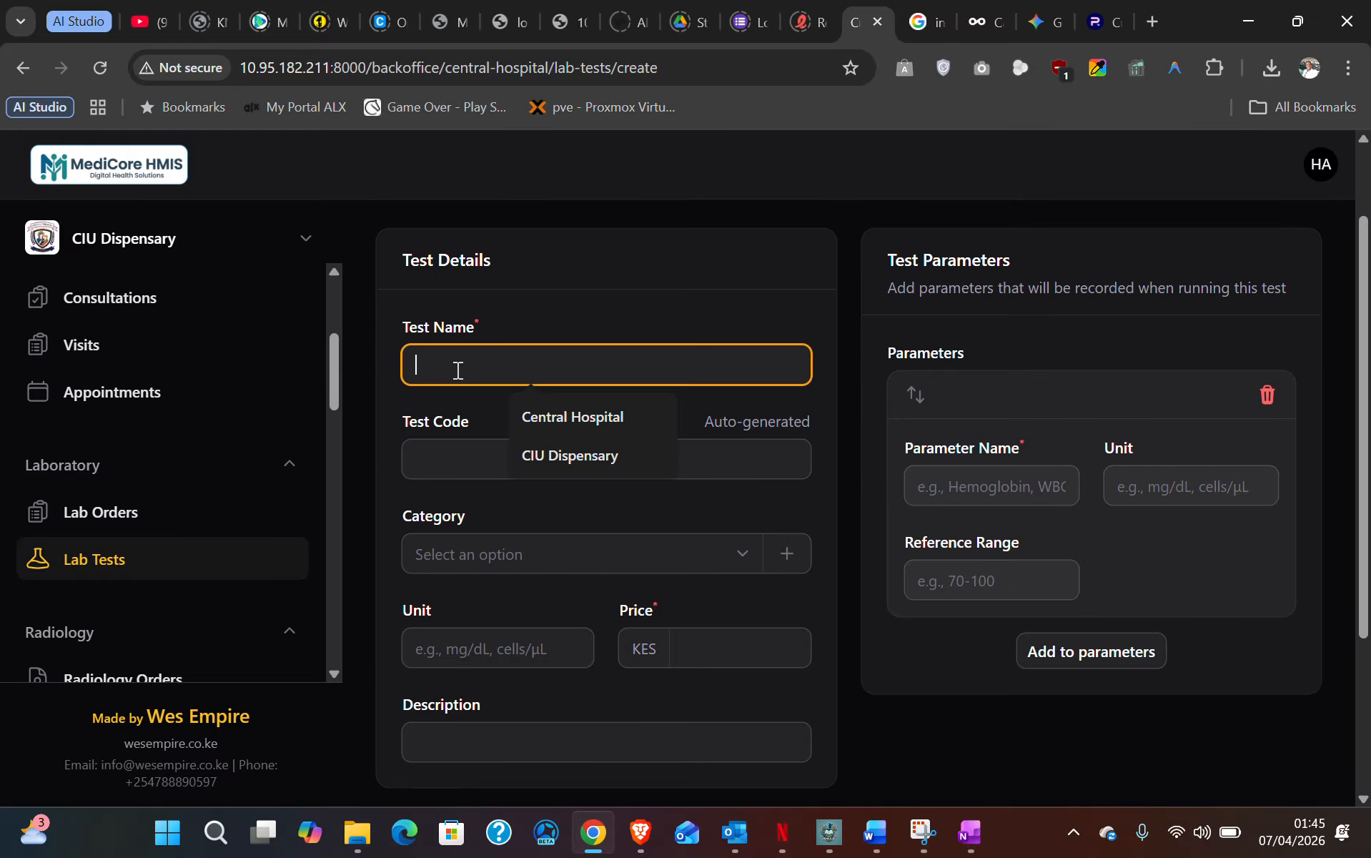
pyautogui.click(454, 467)
pyautogui.click(1000, 477)
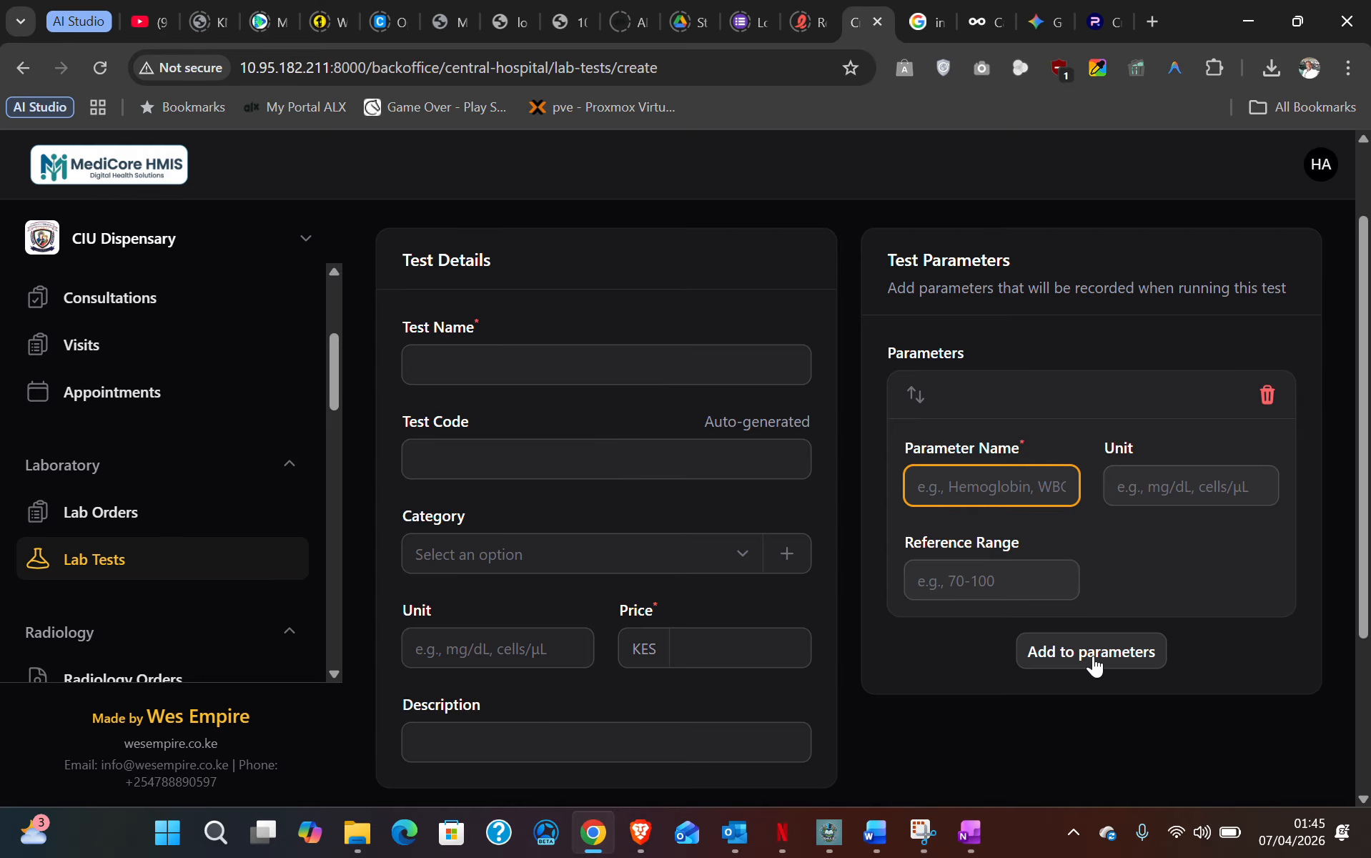
pyautogui.scroll(2, 1047, 604)
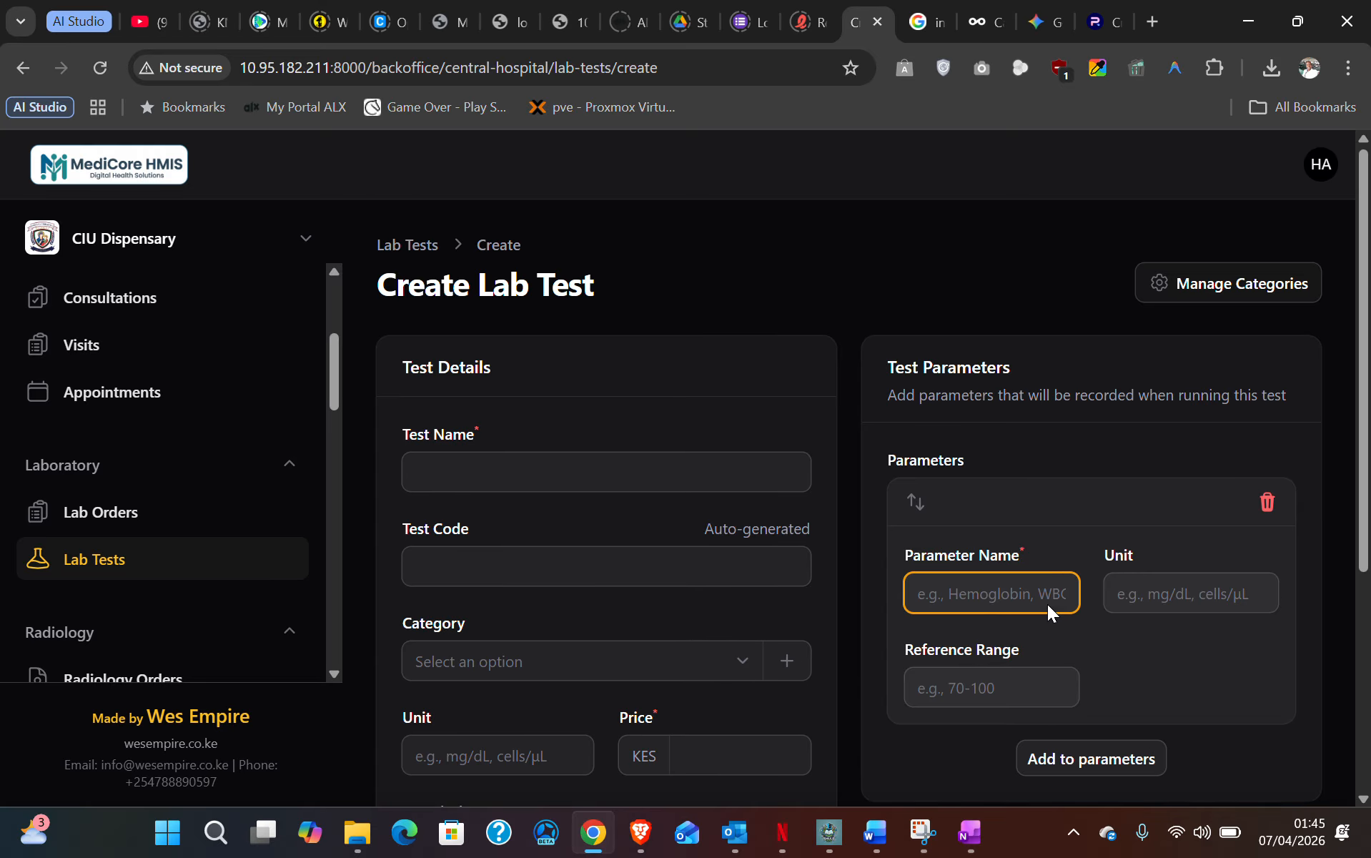
pyautogui.scroll(-2, 1047, 604)
pyautogui.scroll(-2, 569, 634)
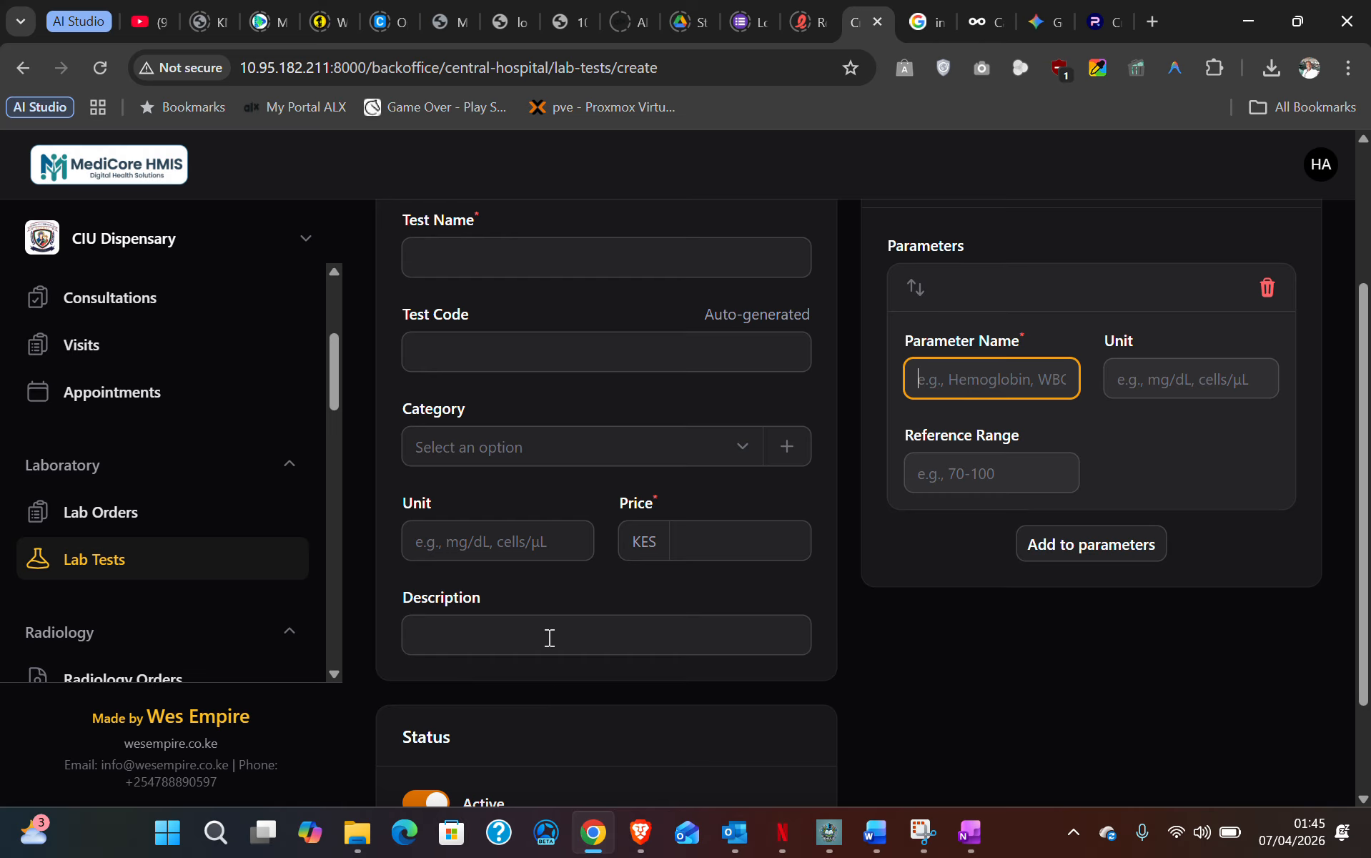
pyautogui.scroll(-2, 554, 625)
pyautogui.scroll(5, 554, 625)
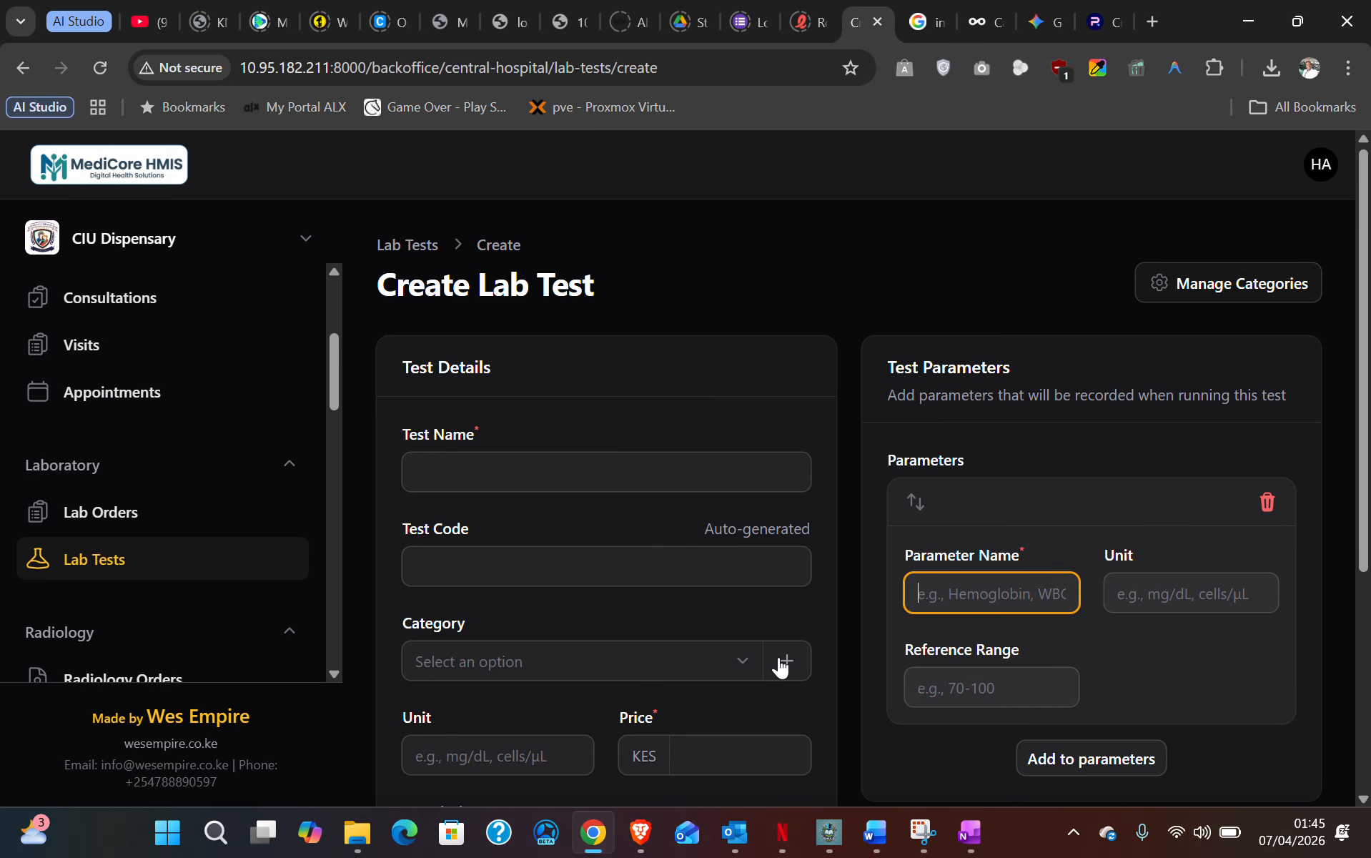
# - Open Lab Test Categories via Manage Categories and browse Hematology through Parasitology, all active
pyautogui.click(1228, 287)
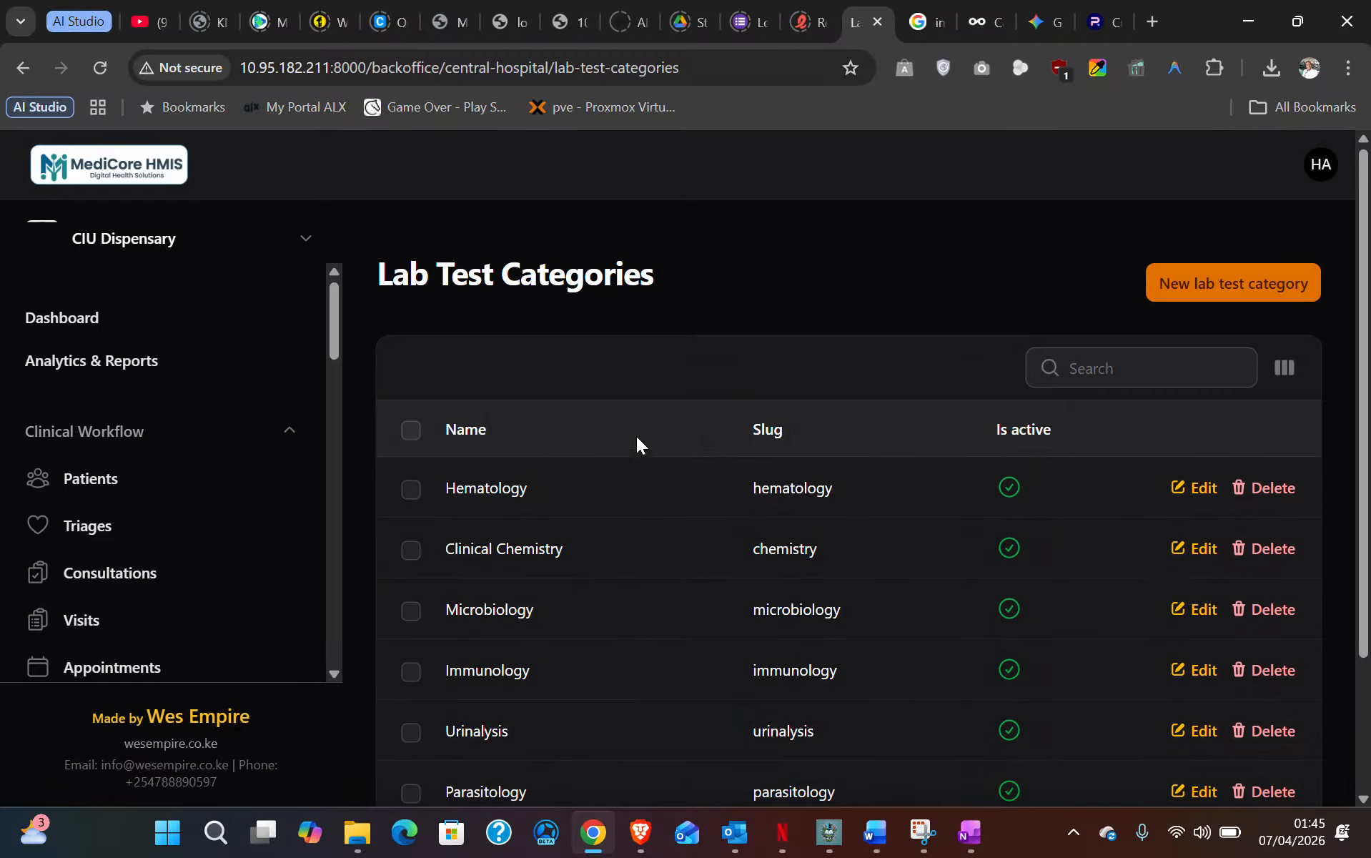
pyautogui.scroll(-2, 572, 495)
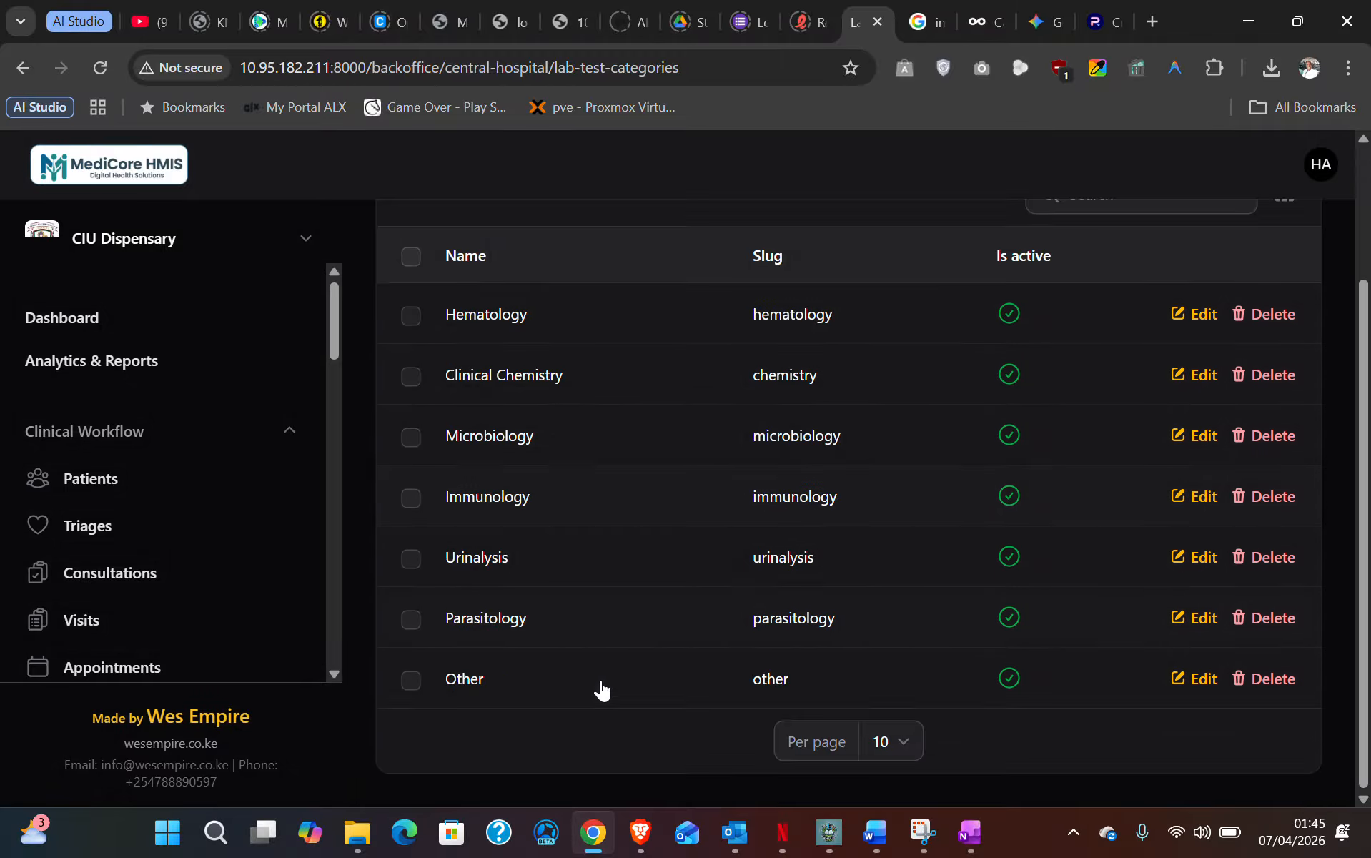
pyautogui.scroll(2, 527, 640)
pyautogui.scroll(-2, 533, 635)
pyautogui.scroll(2, 533, 634)
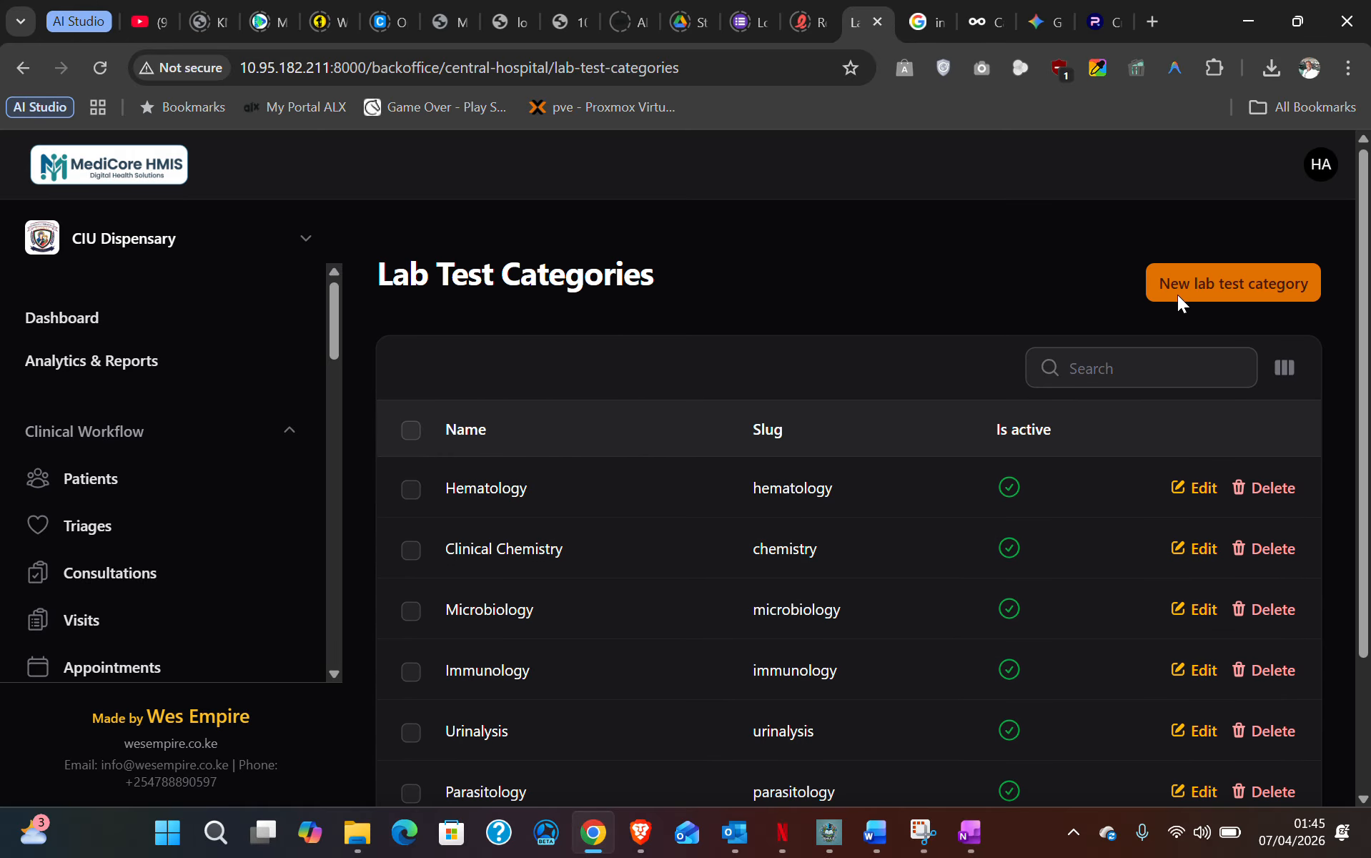
pyautogui.scroll(-1, 678, 565)
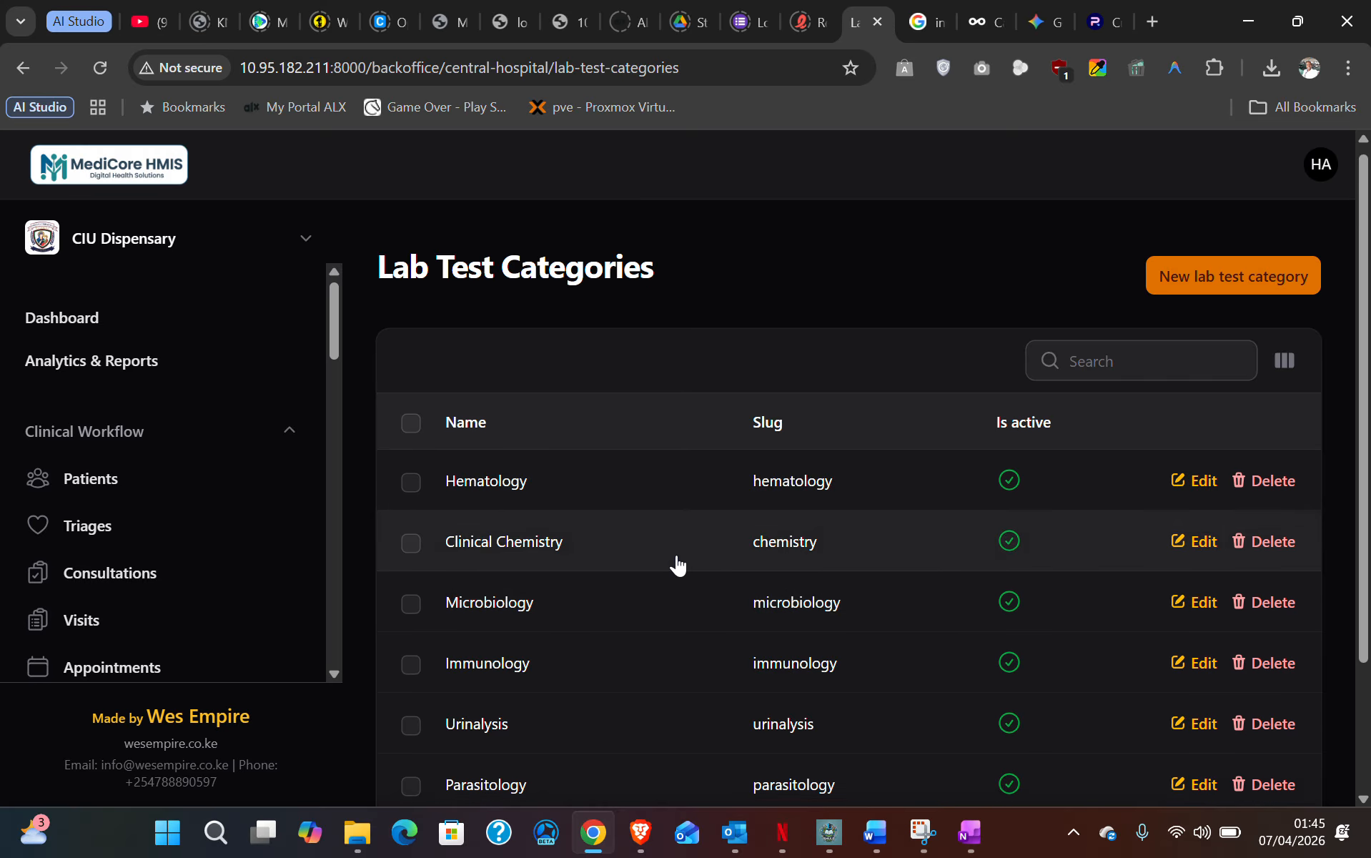
pyautogui.scroll(-2, 678, 564)
pyautogui.scroll(2, 648, 613)
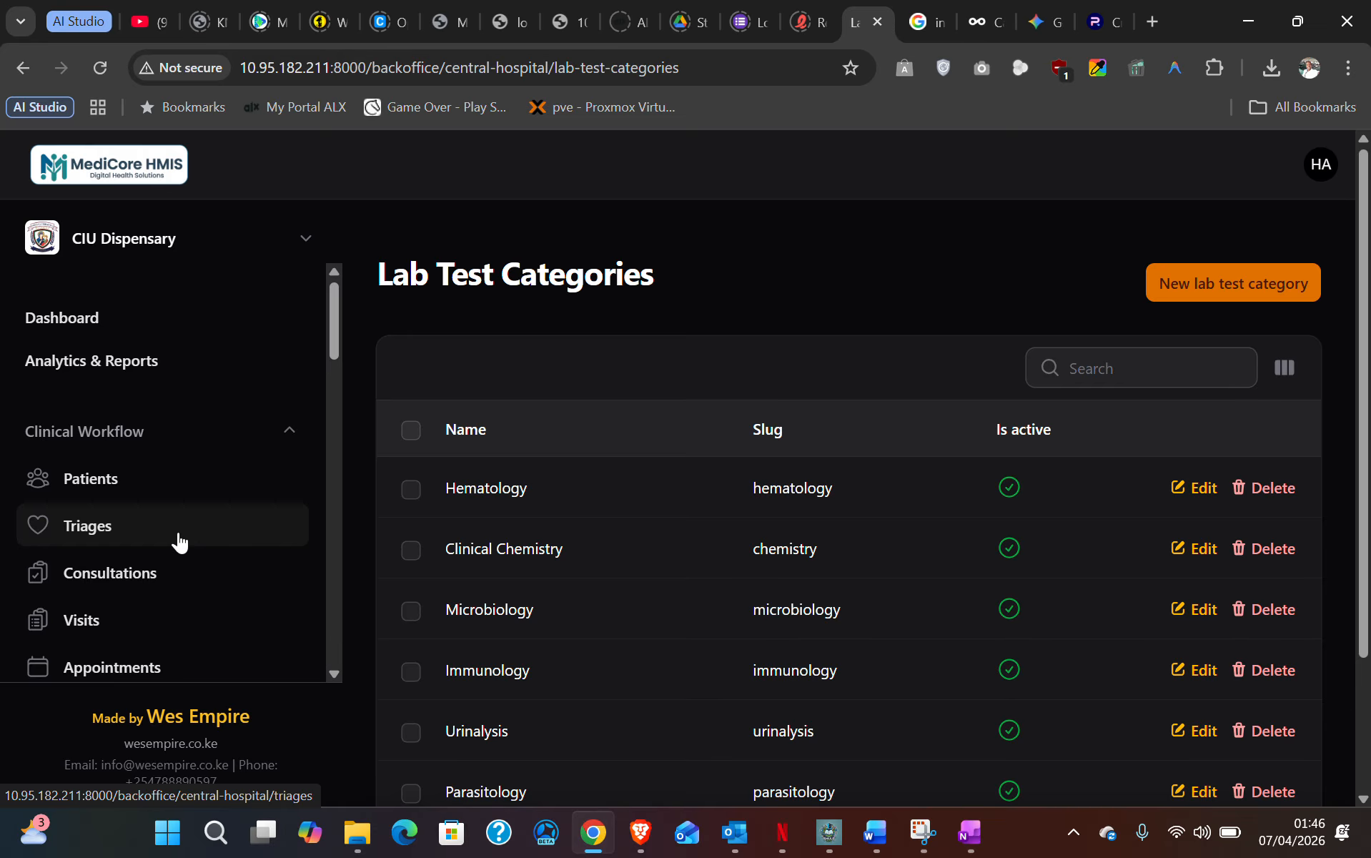
pyautogui.scroll(-2, 177, 536)
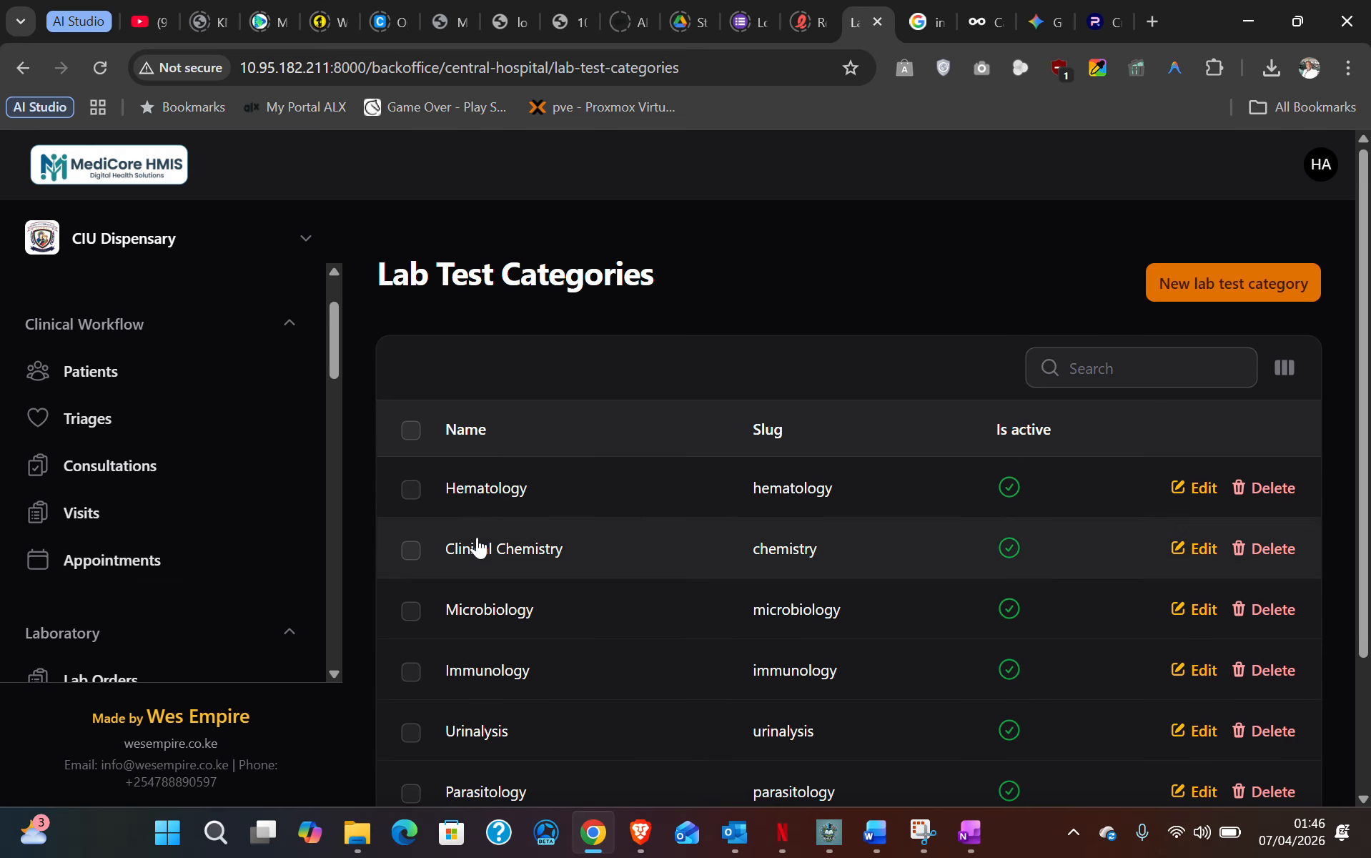
# - Check that CON-0004's lab order lists BUN and CBC as Completed, then return to Consultations
pyautogui.click(106, 463)
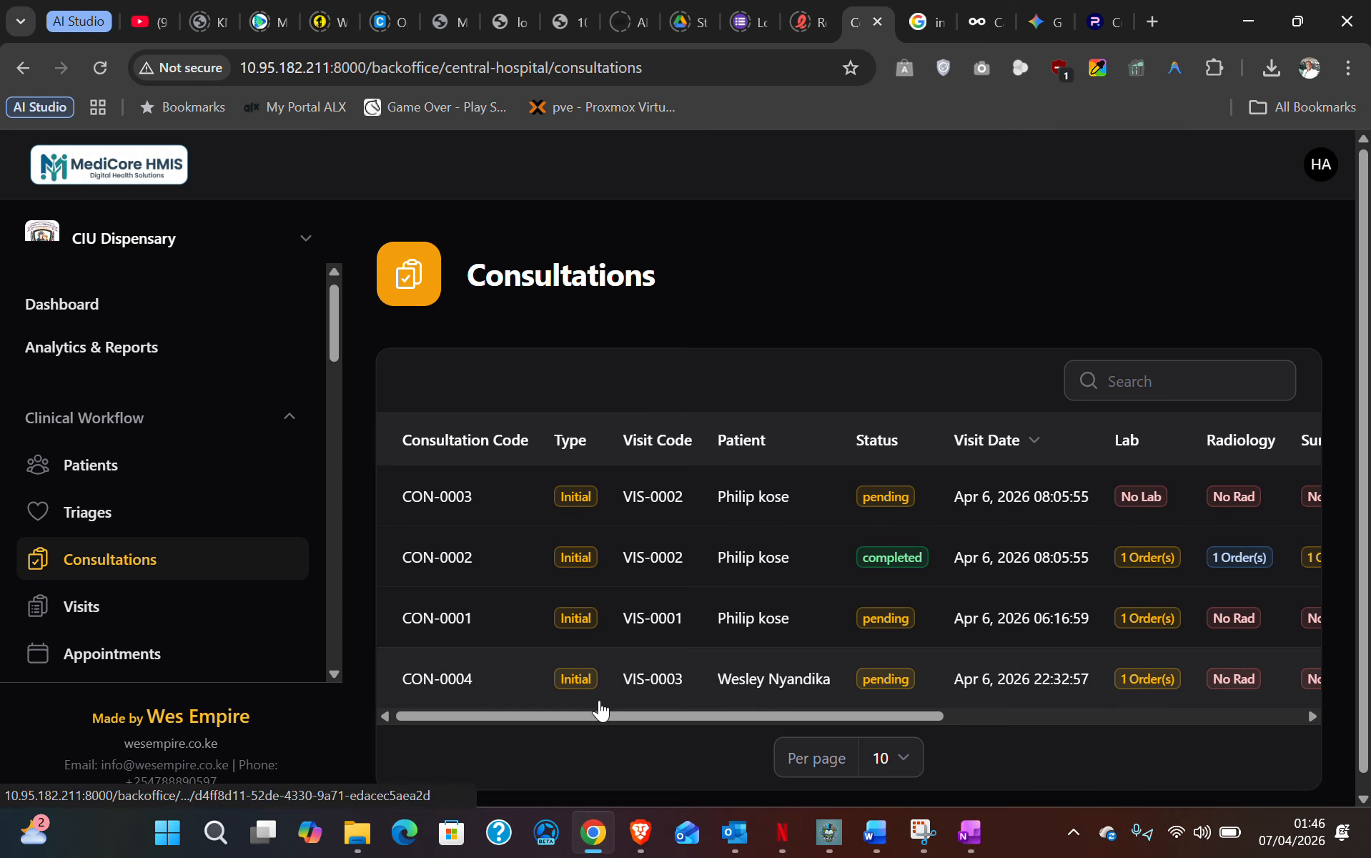
pyautogui.moveTo(838, 714); pyautogui.dragTo(1061, 724)
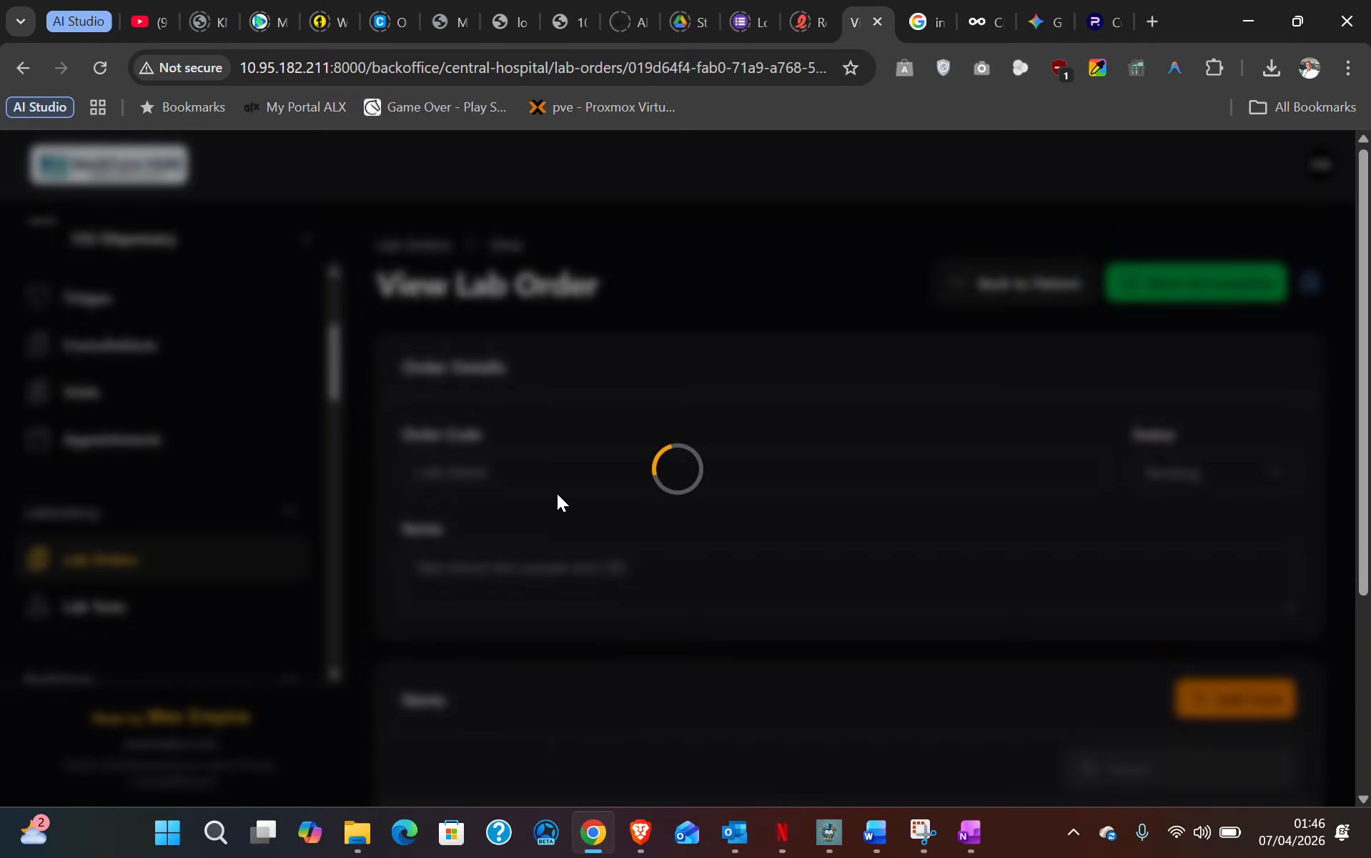
pyautogui.scroll(-4, 637, 508)
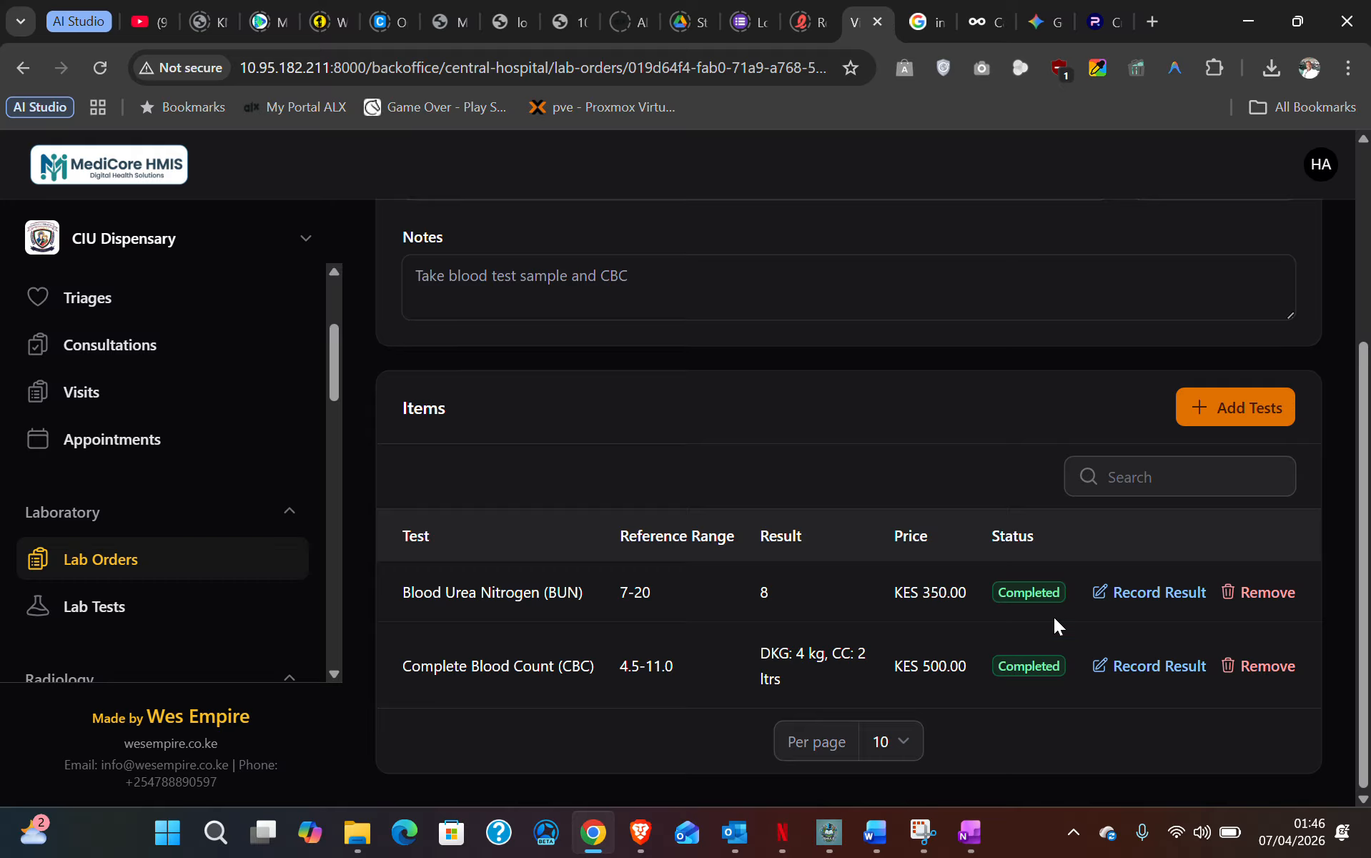
pyautogui.scroll(1, 211, 631)
pyautogui.scroll(3, 165, 564)
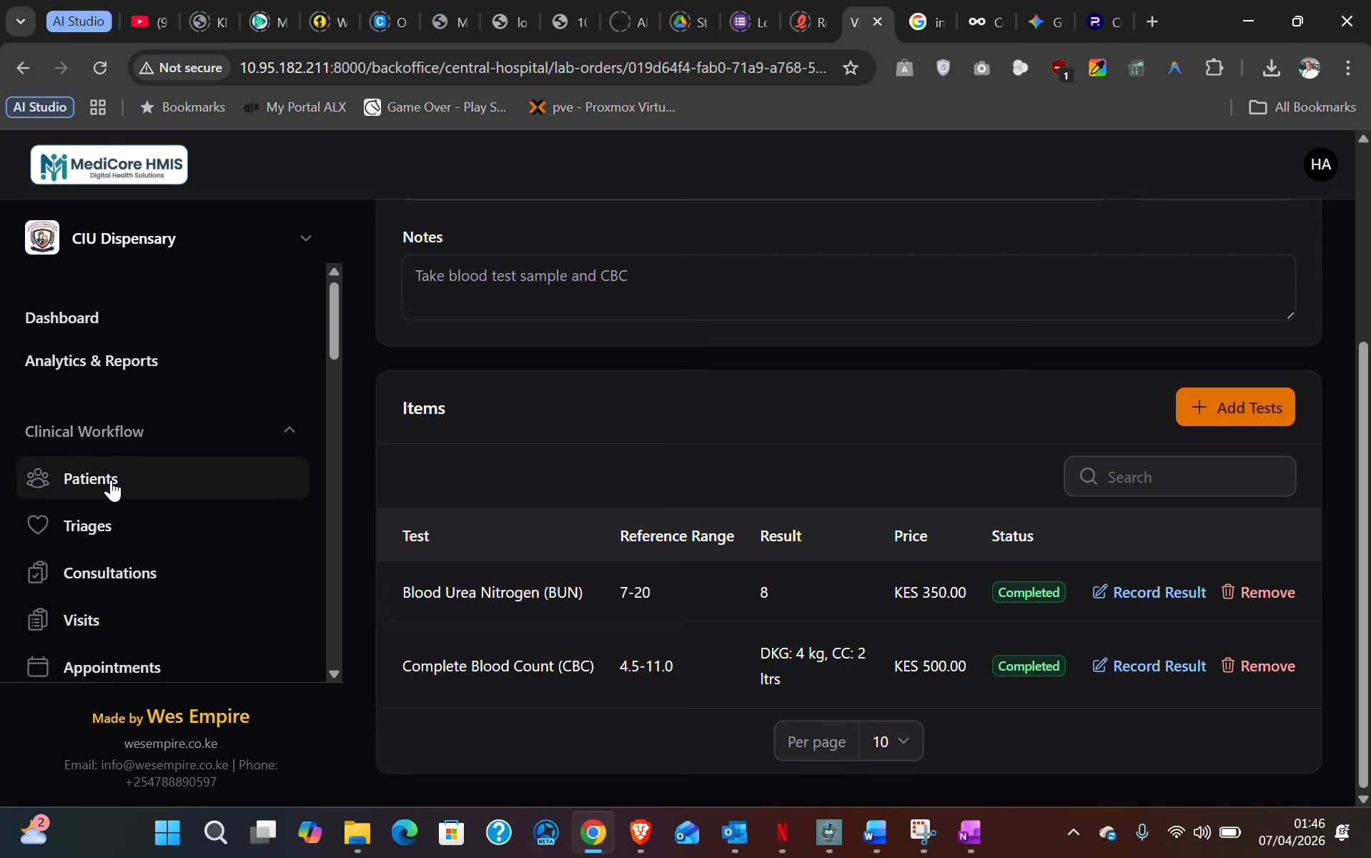
pyautogui.click(124, 573)
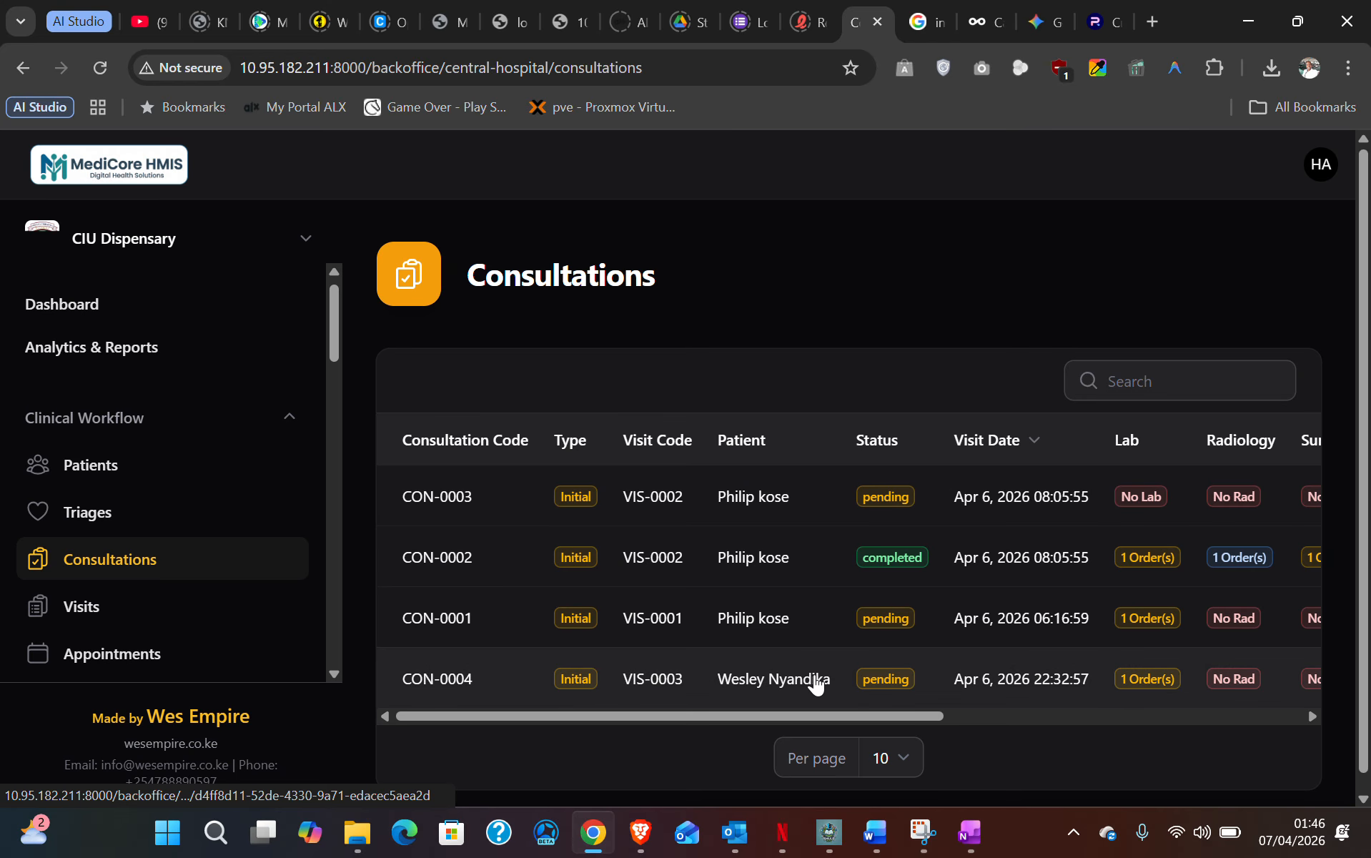
pyautogui.moveTo(909, 717); pyautogui.dragTo(1247, 719)
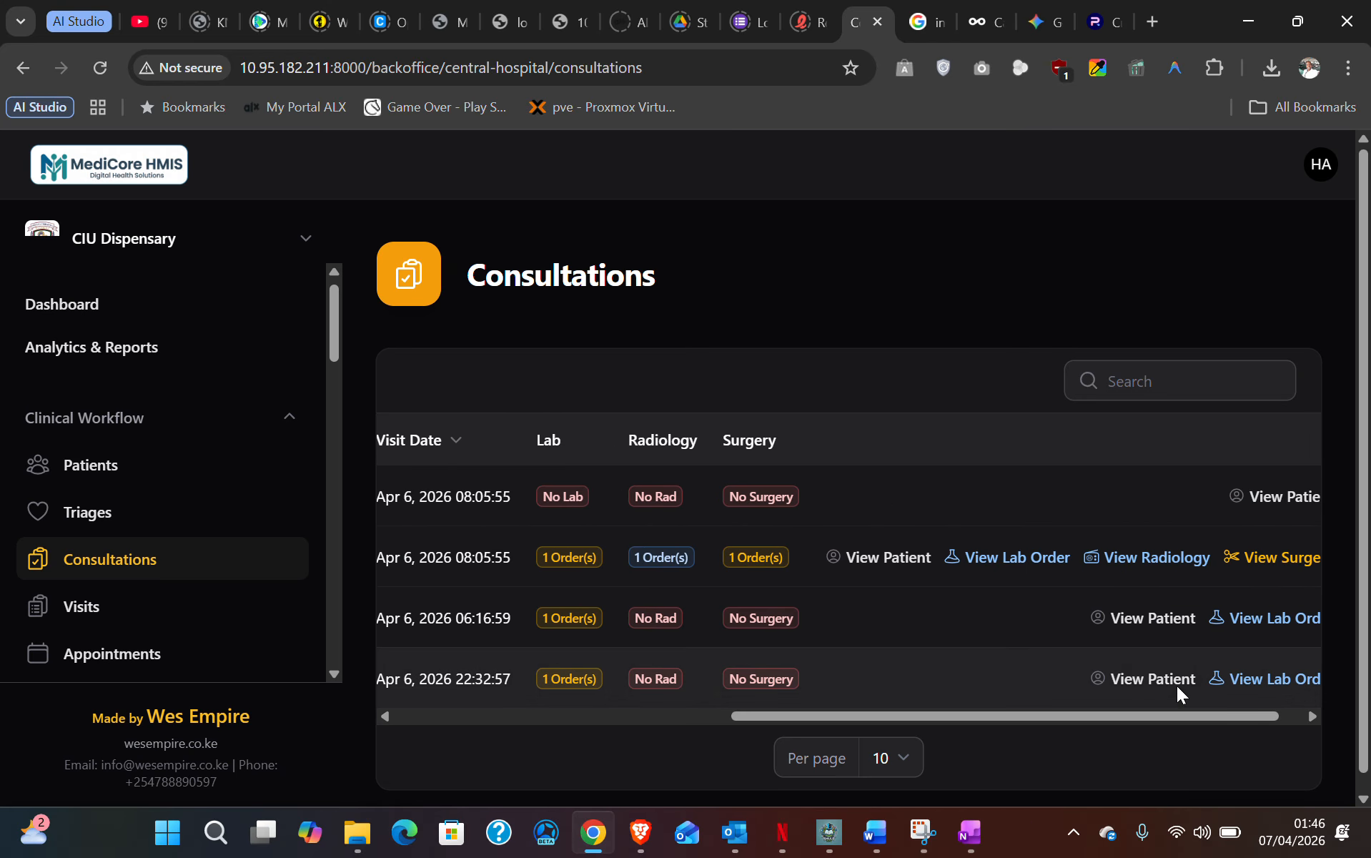
# - Open the CON-0004 patient's profile, view the visit's consultation details, and go to Lab Tests (1)
pyautogui.click(1166, 680)
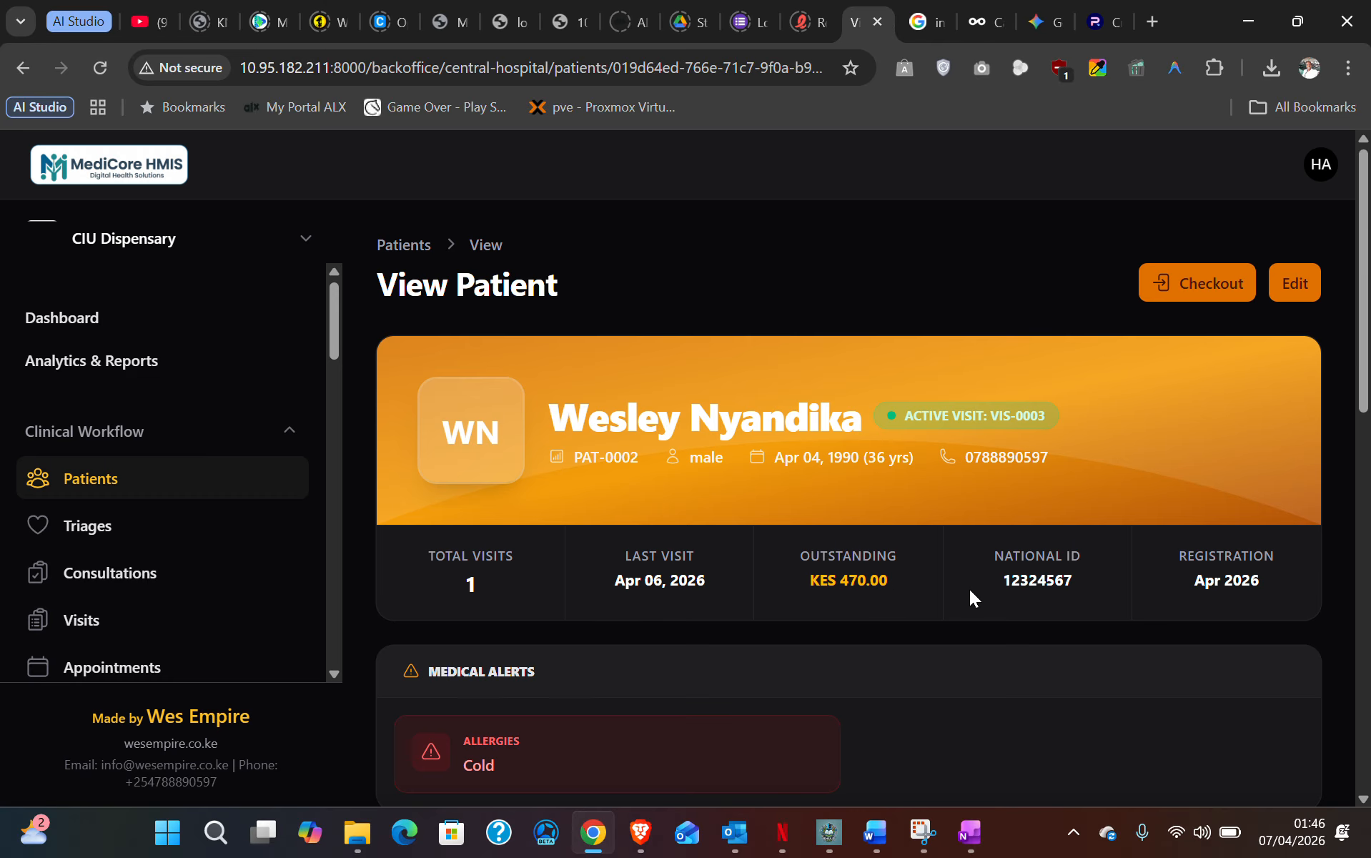
pyautogui.scroll(-6, 969, 589)
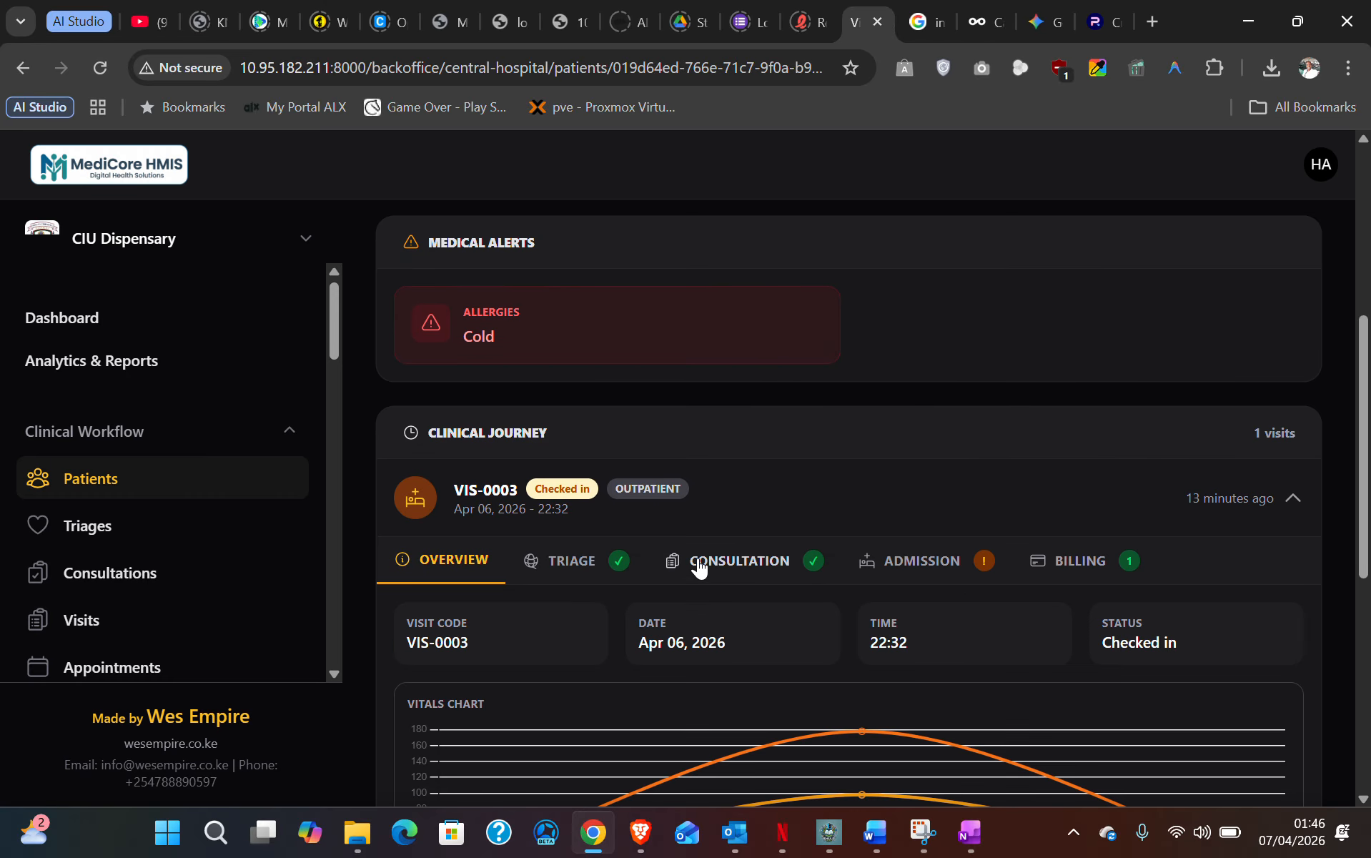
pyautogui.click(703, 564)
pyautogui.scroll(-3, 715, 562)
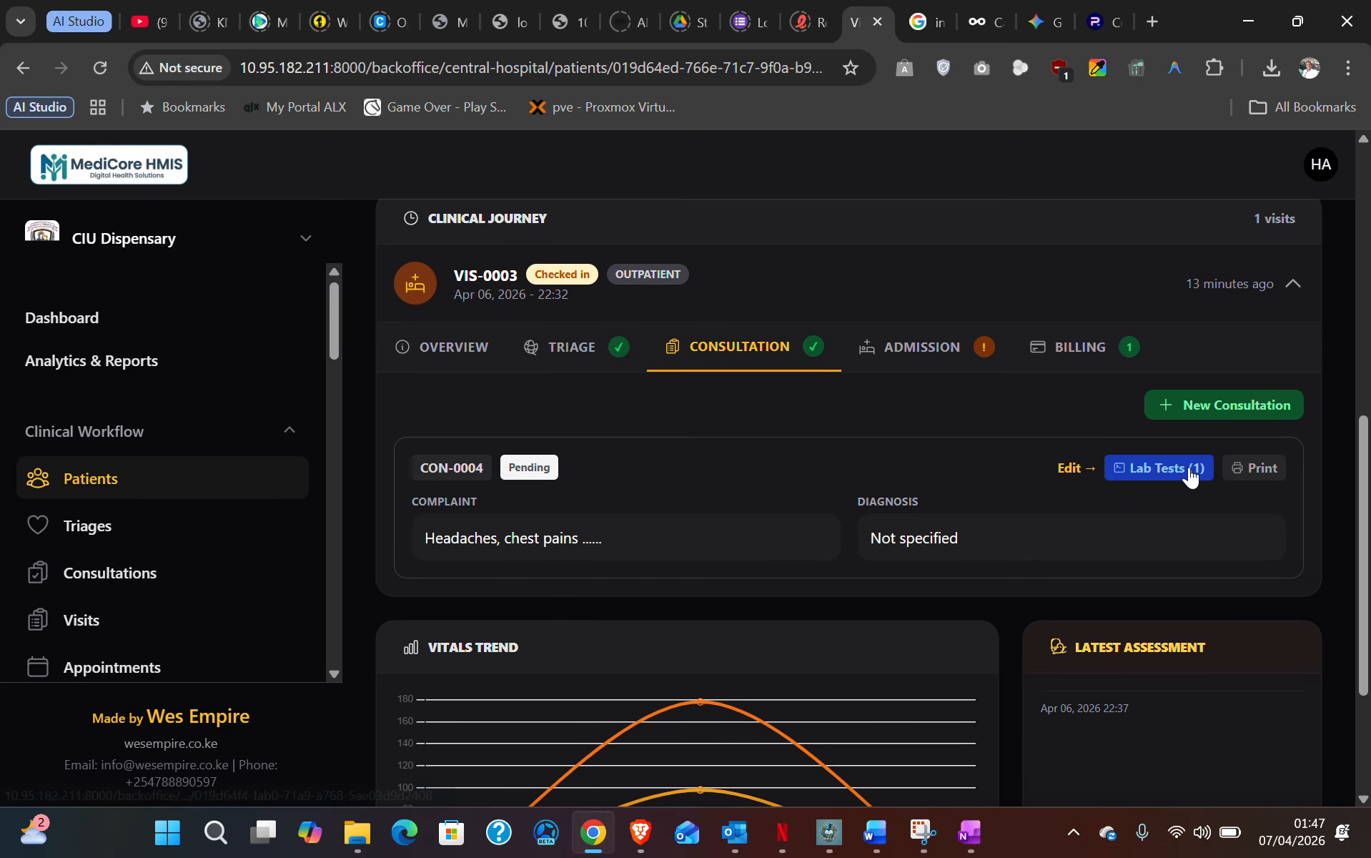
pyautogui.click(1147, 470)
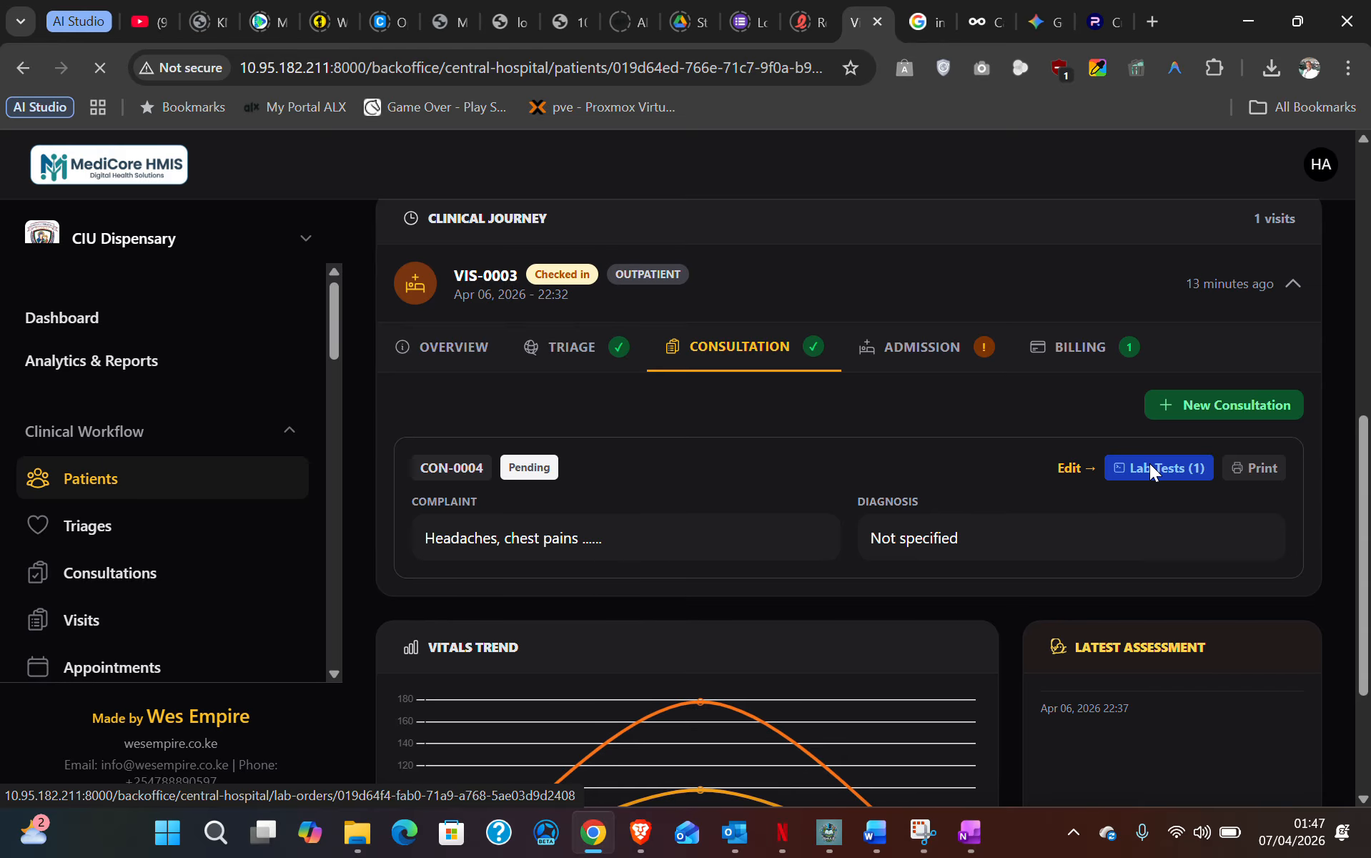
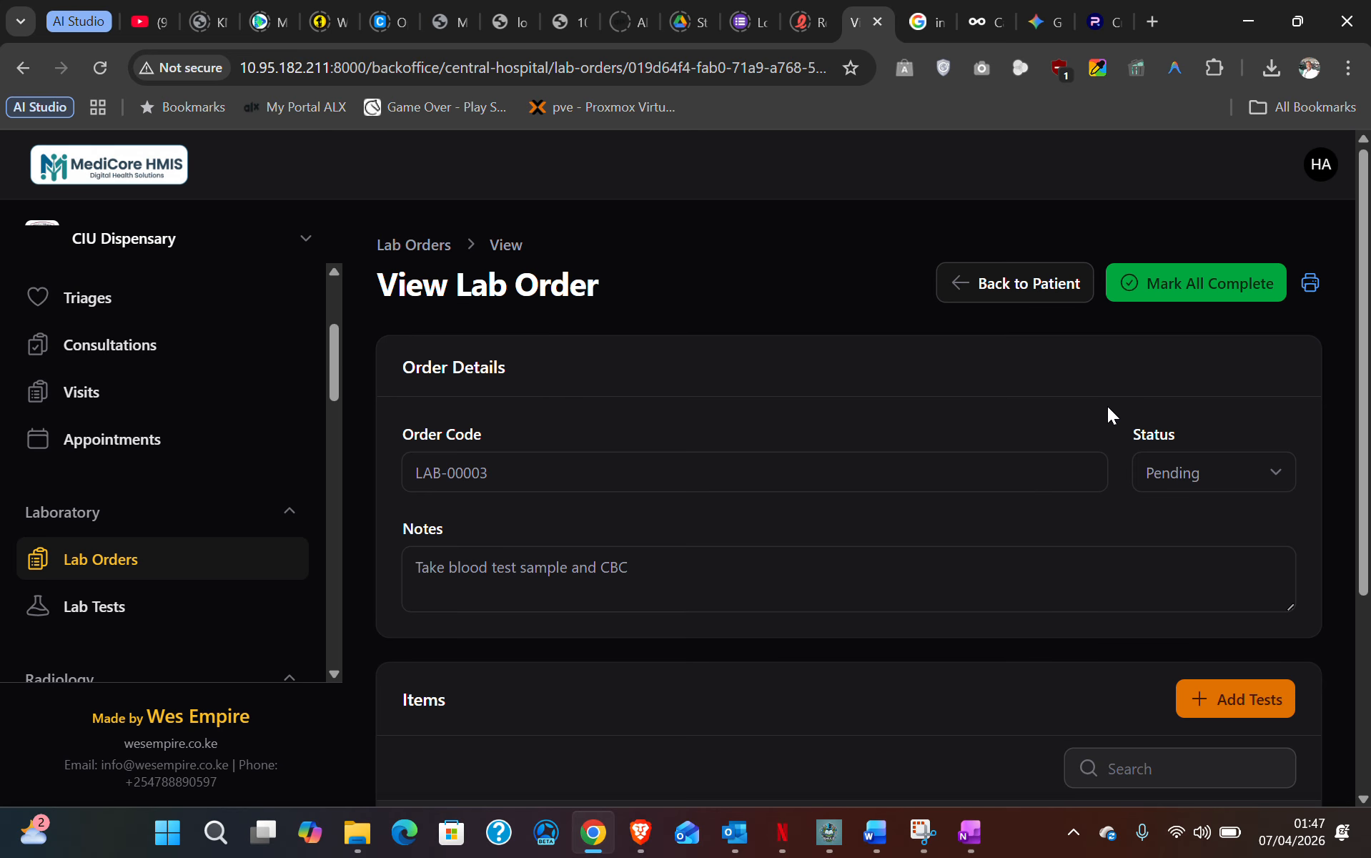
# - Preview the lab report for printing, highlight the BUN and CBC rows, then close the preview
pyautogui.scroll(-3, 697, 527)
pyautogui.scroll(3, 696, 527)
pyautogui.click(1309, 281)
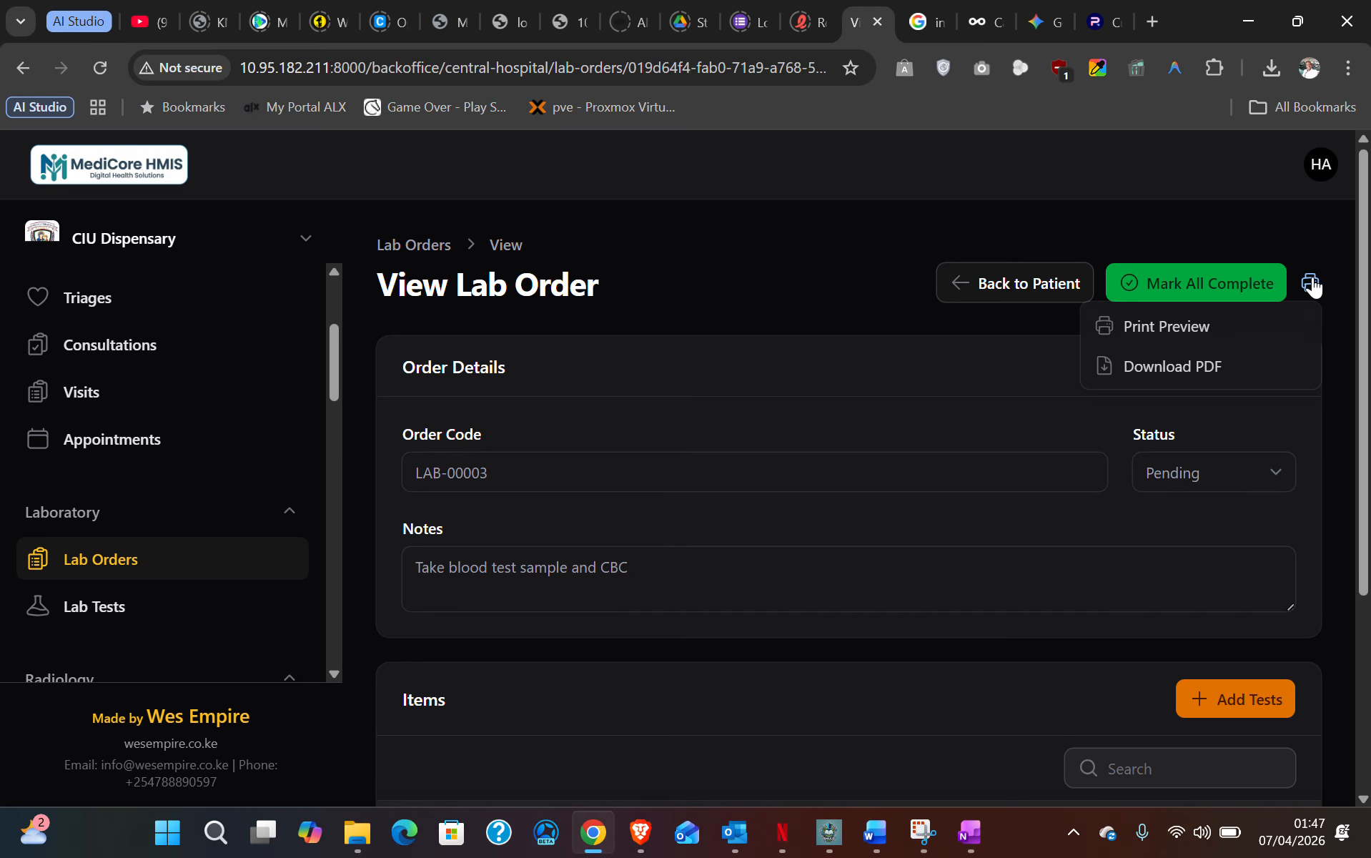
pyautogui.click(1213, 327)
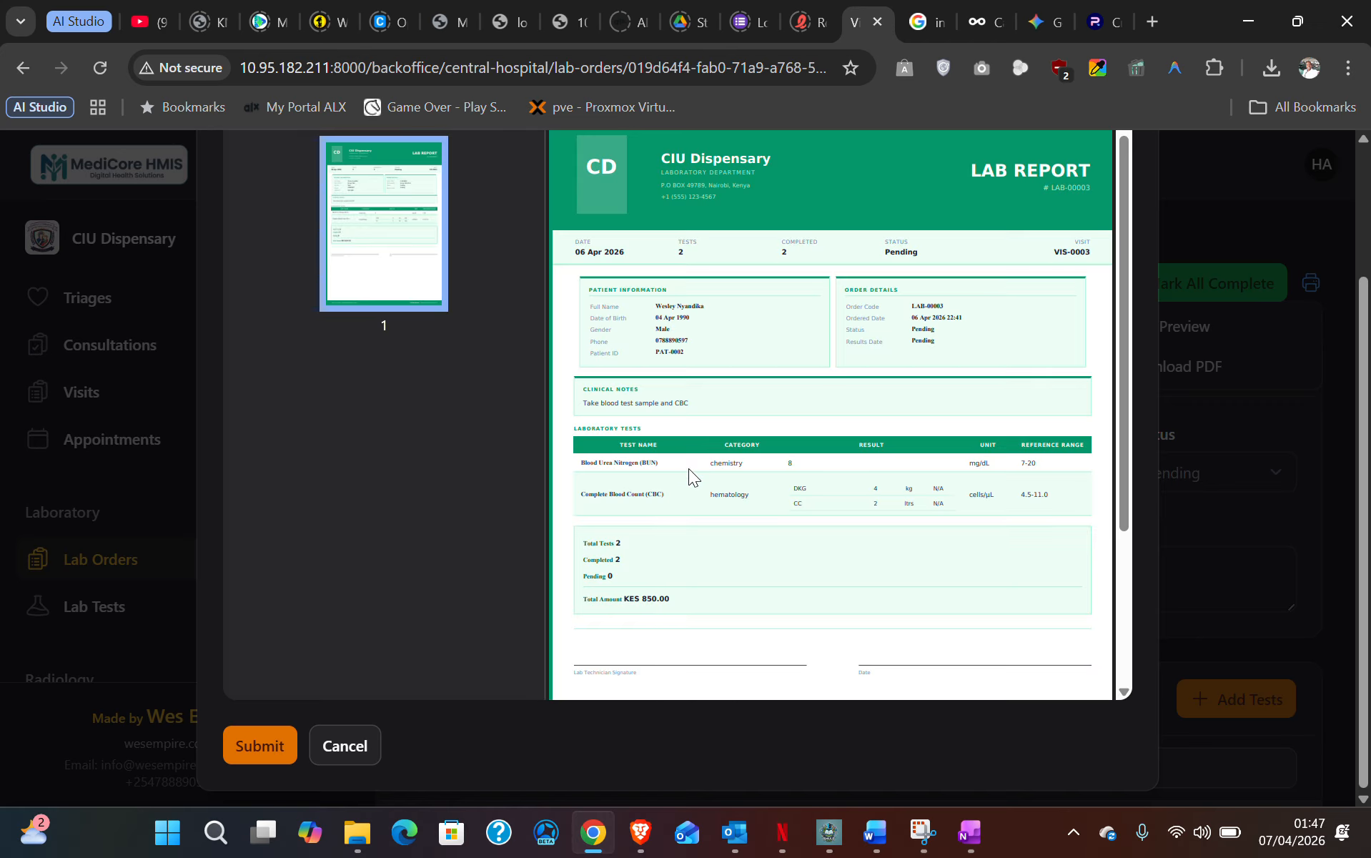
pyautogui.scroll(2, 688, 469)
pyautogui.scroll(-2, 689, 469)
pyautogui.moveTo(585, 468); pyautogui.dragTo(1067, 482)
pyautogui.moveTo(574, 492); pyautogui.dragTo(1066, 509)
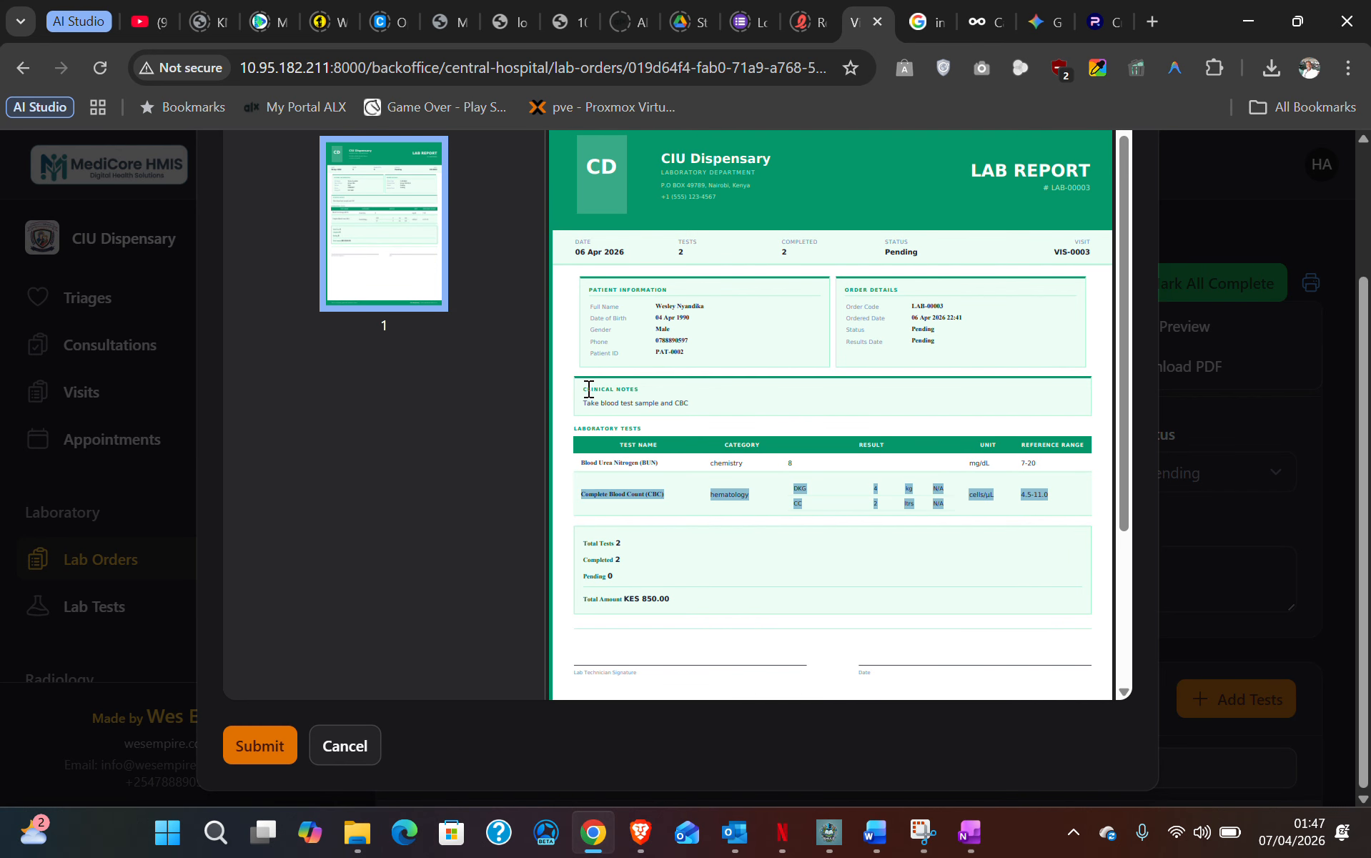
pyautogui.click(589, 387)
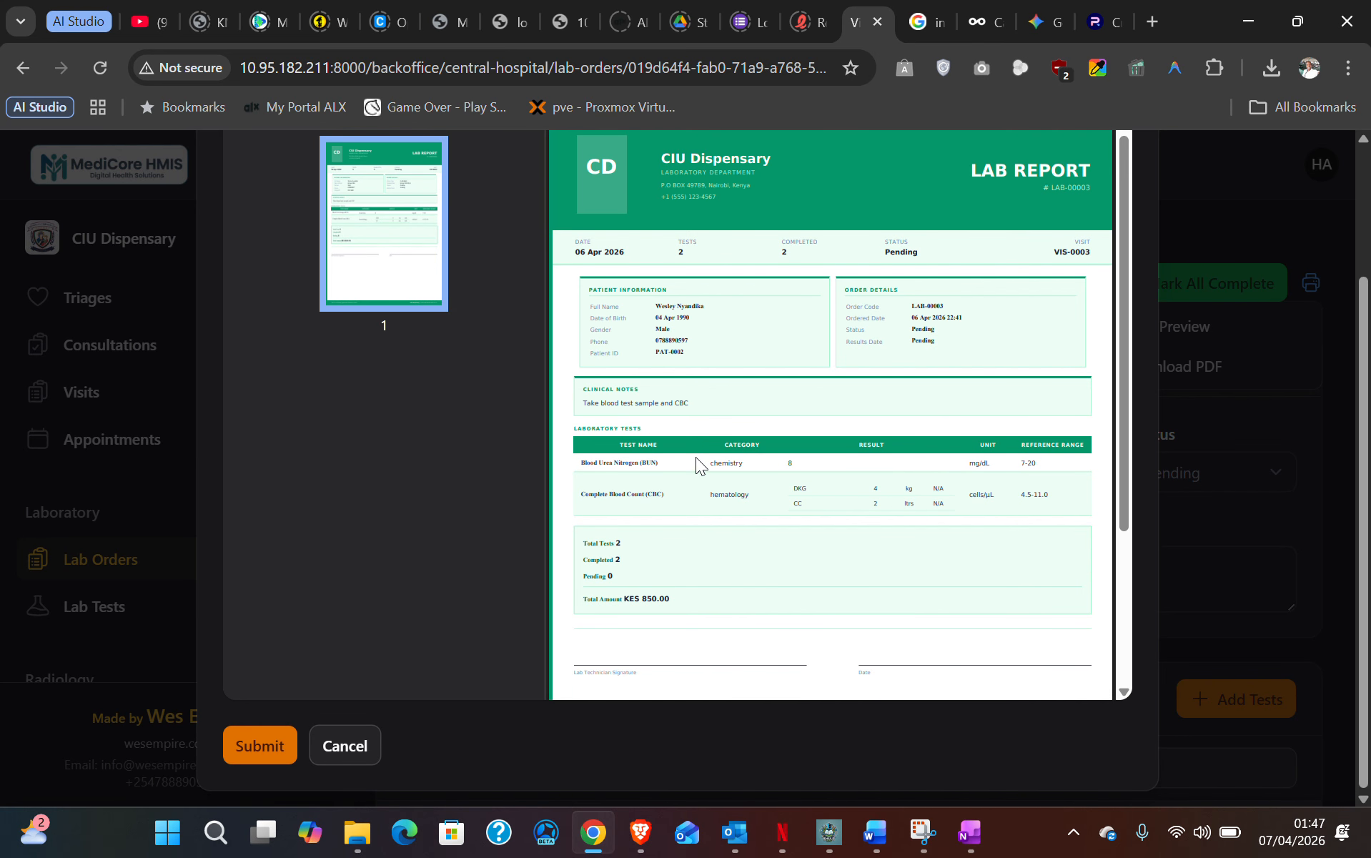
pyautogui.scroll(2, 700, 465)
pyautogui.scroll(1, 694, 455)
pyautogui.scroll(-2, 863, 378)
pyautogui.scroll(2, 863, 379)
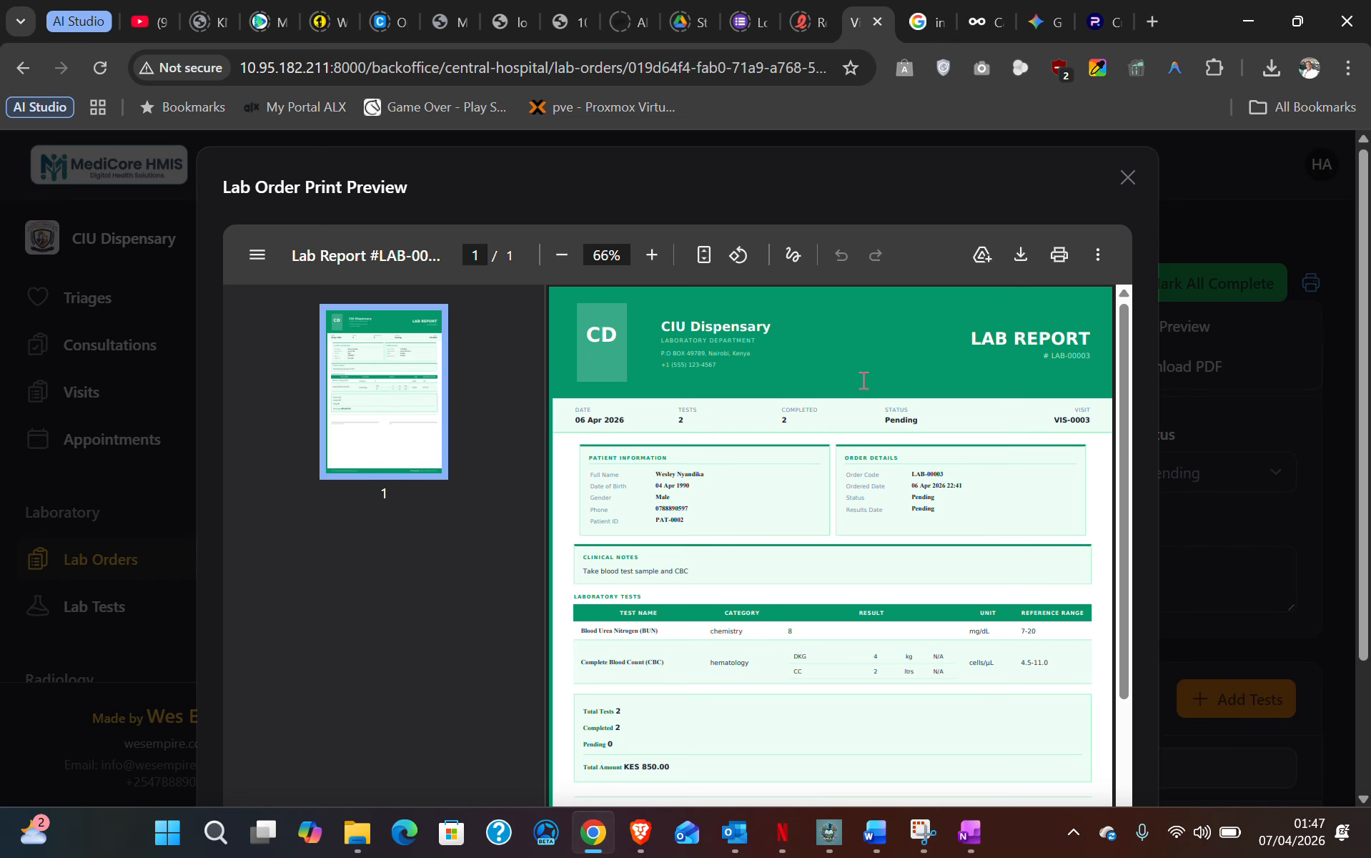
pyautogui.click(1130, 174)
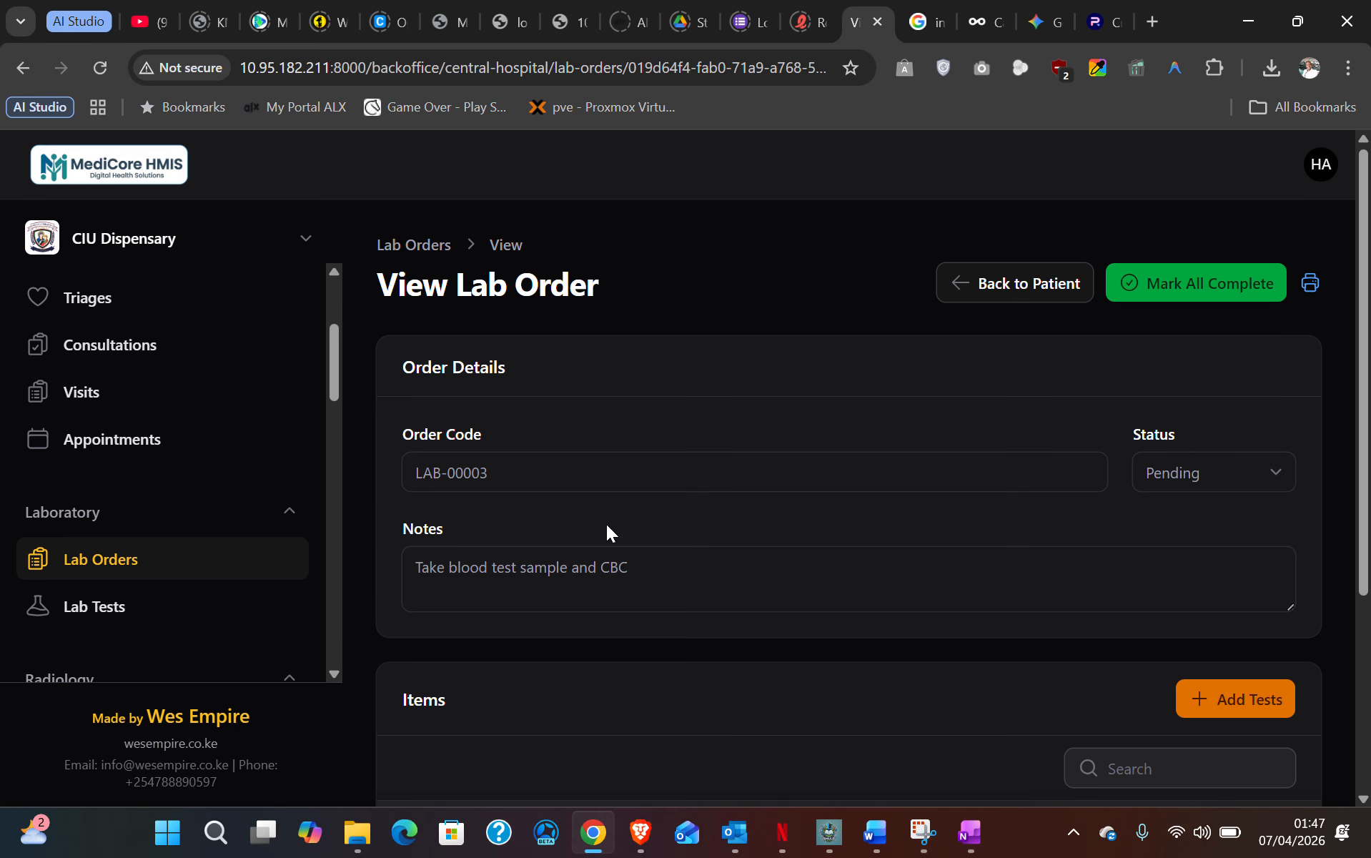
# - Open the CON-0004 patient's record from Consultations and show the VIS-0003 consultation details
pyautogui.click(118, 350)
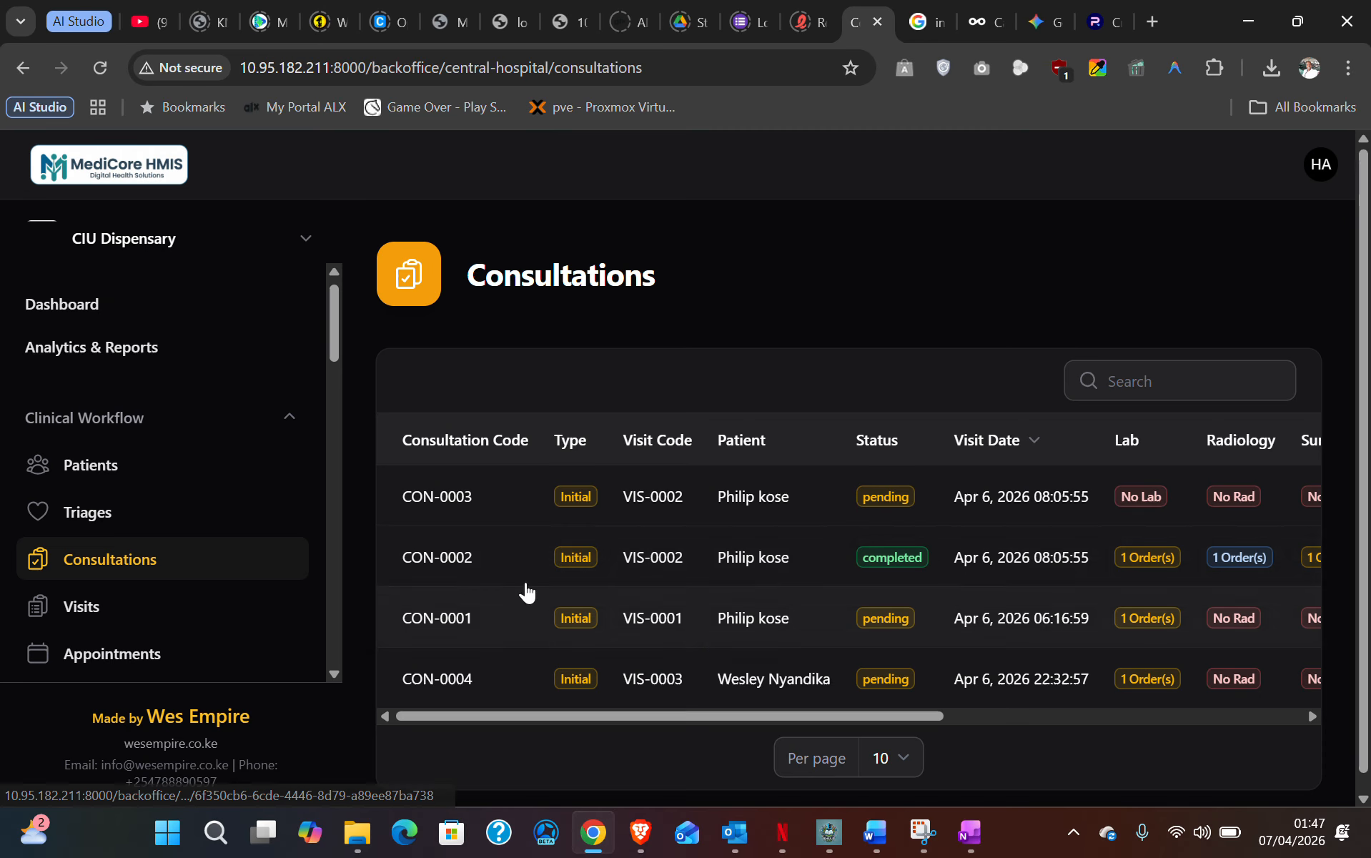
pyautogui.moveTo(866, 716); pyautogui.dragTo(1165, 700)
pyautogui.click(1105, 679)
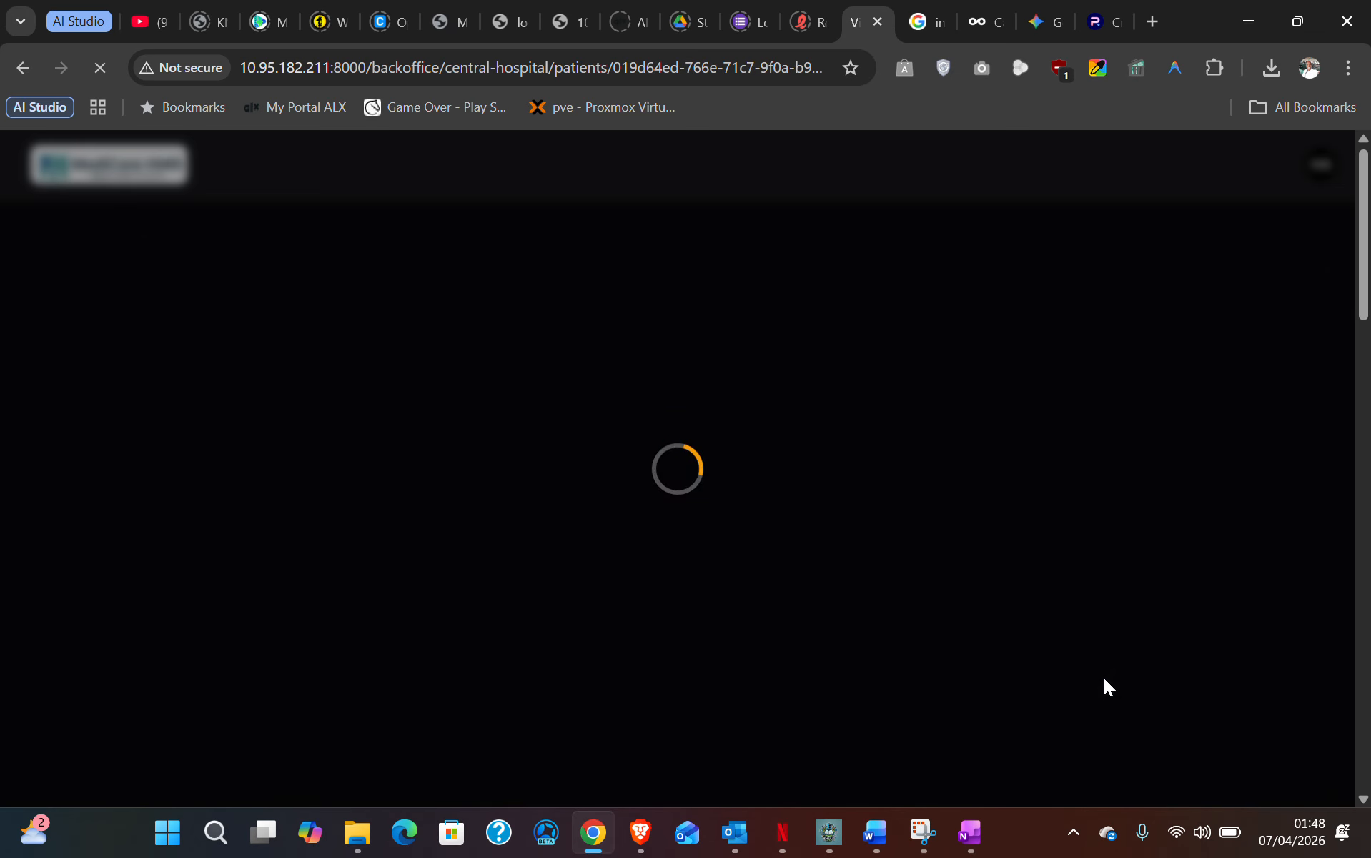
pyautogui.scroll(-6, 986, 626)
pyautogui.scroll(-1, 986, 628)
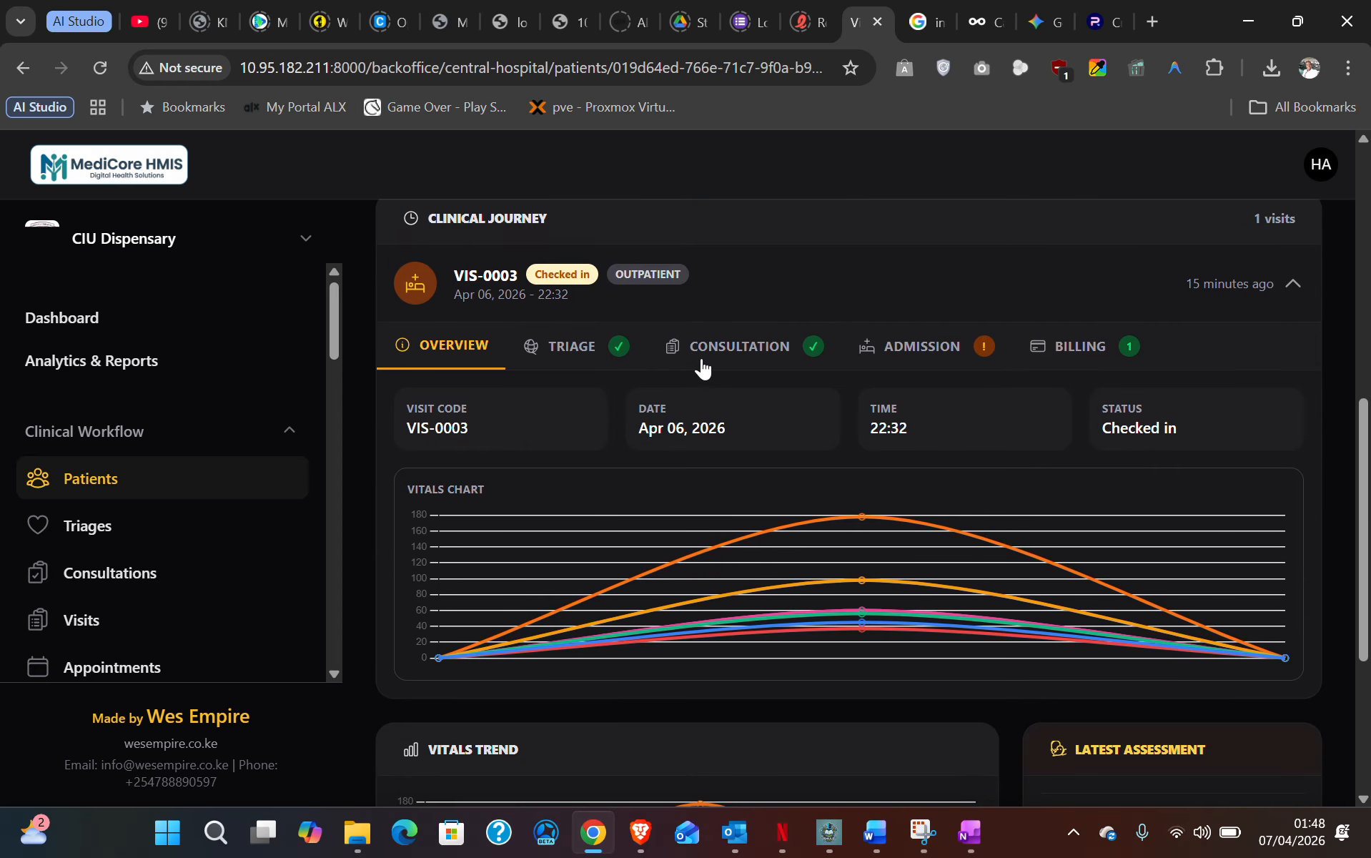
pyautogui.click(745, 350)
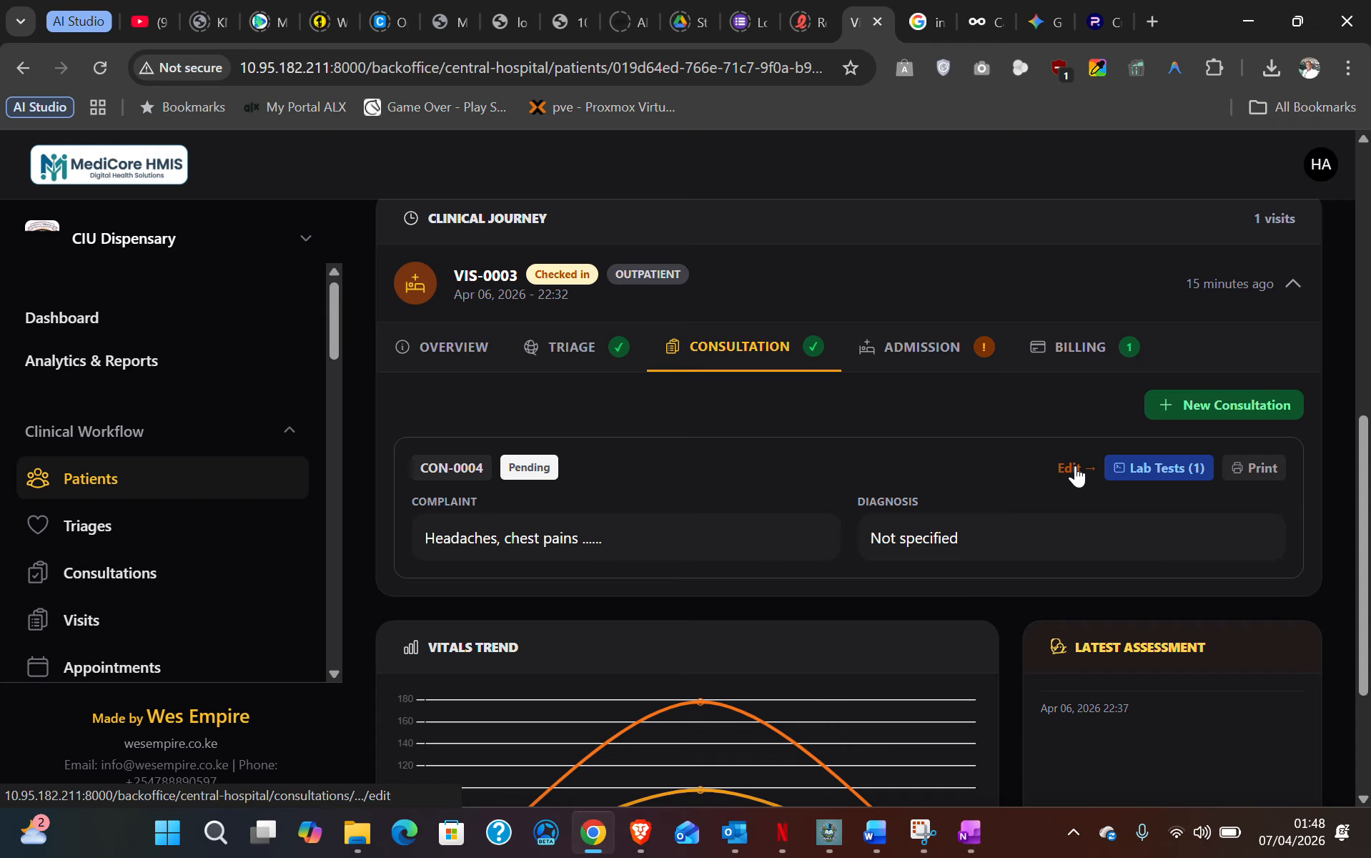
pyautogui.scroll(-1, 1076, 473)
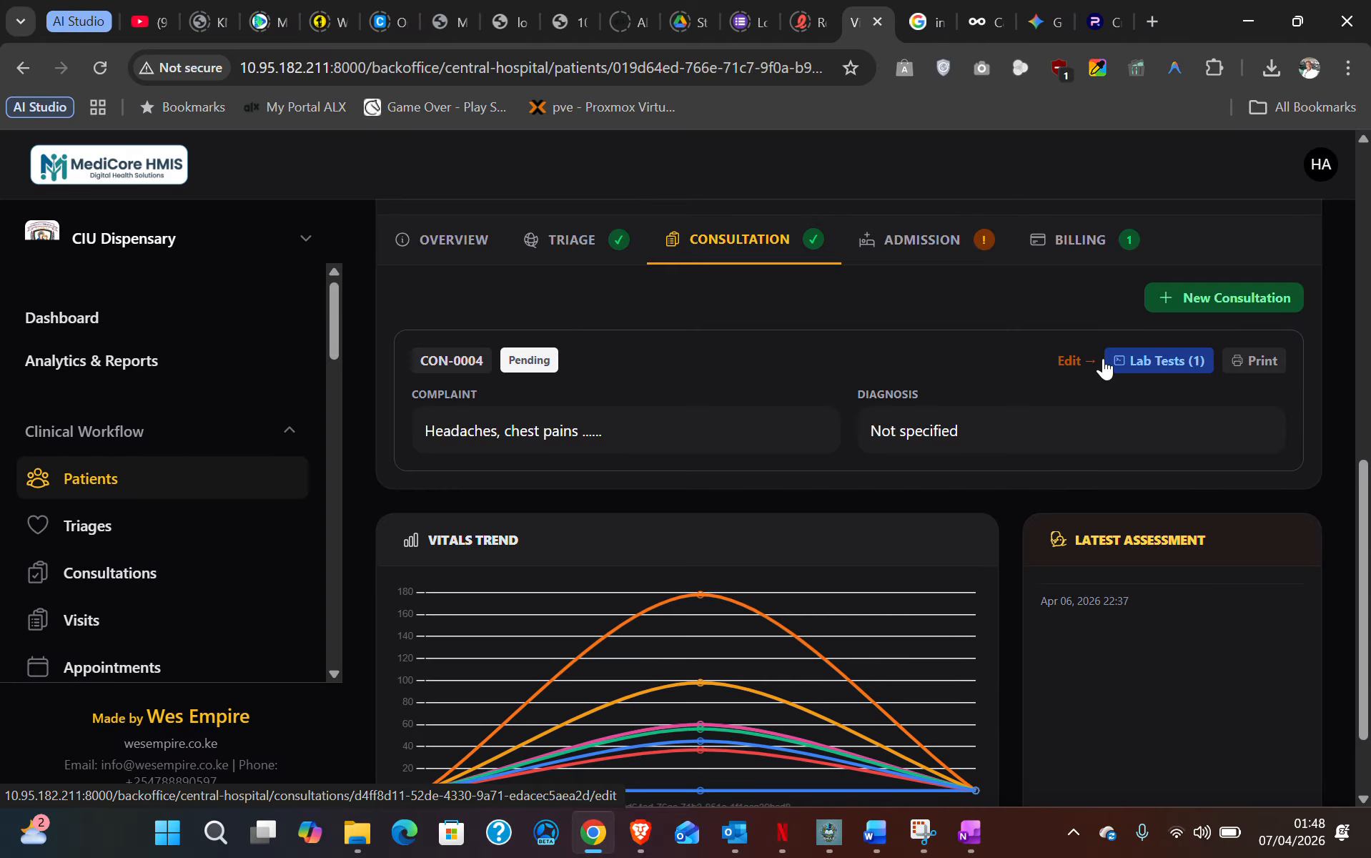
pyautogui.click(1261, 362)
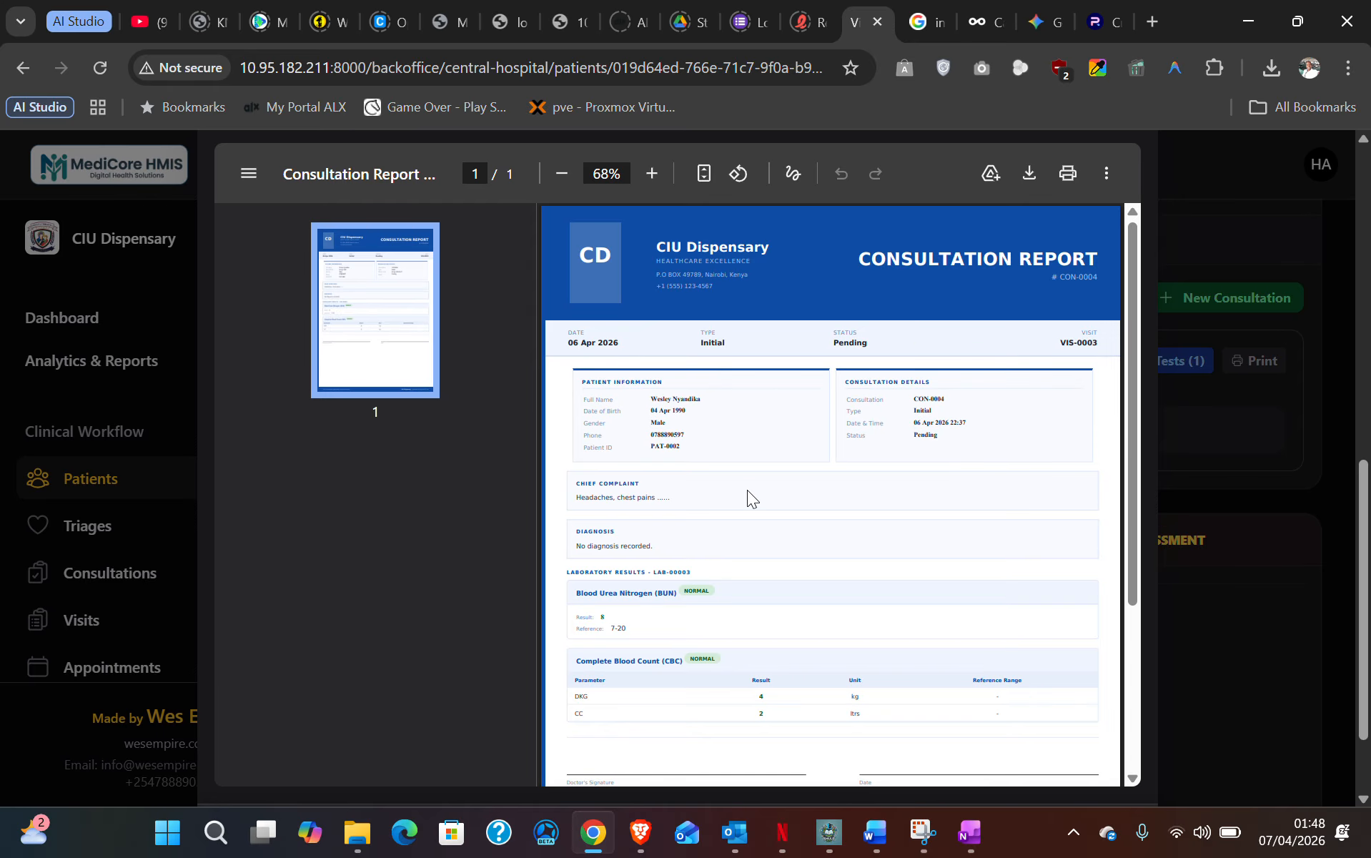
pyautogui.scroll(-3, 746, 490)
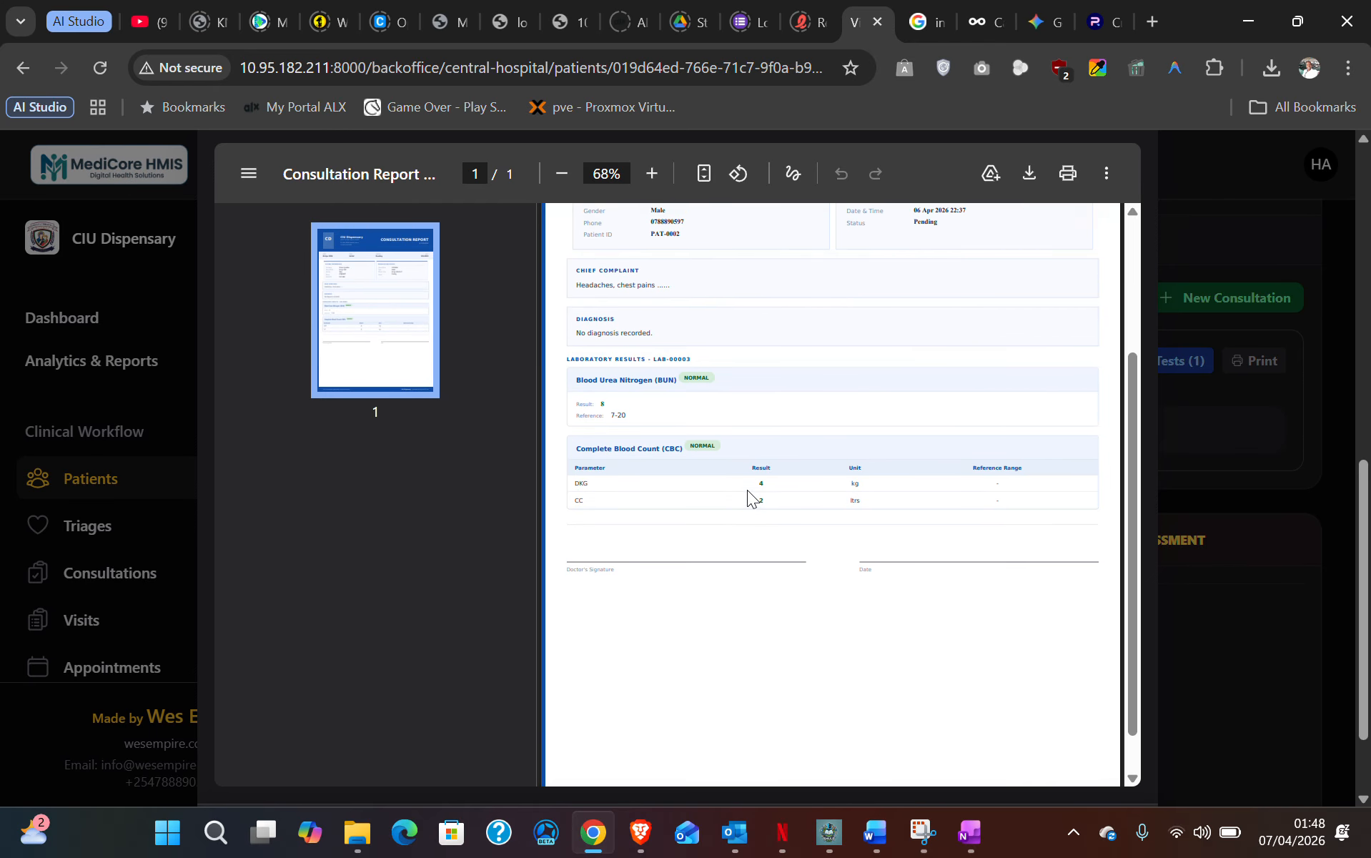
pyautogui.scroll(3, 746, 490)
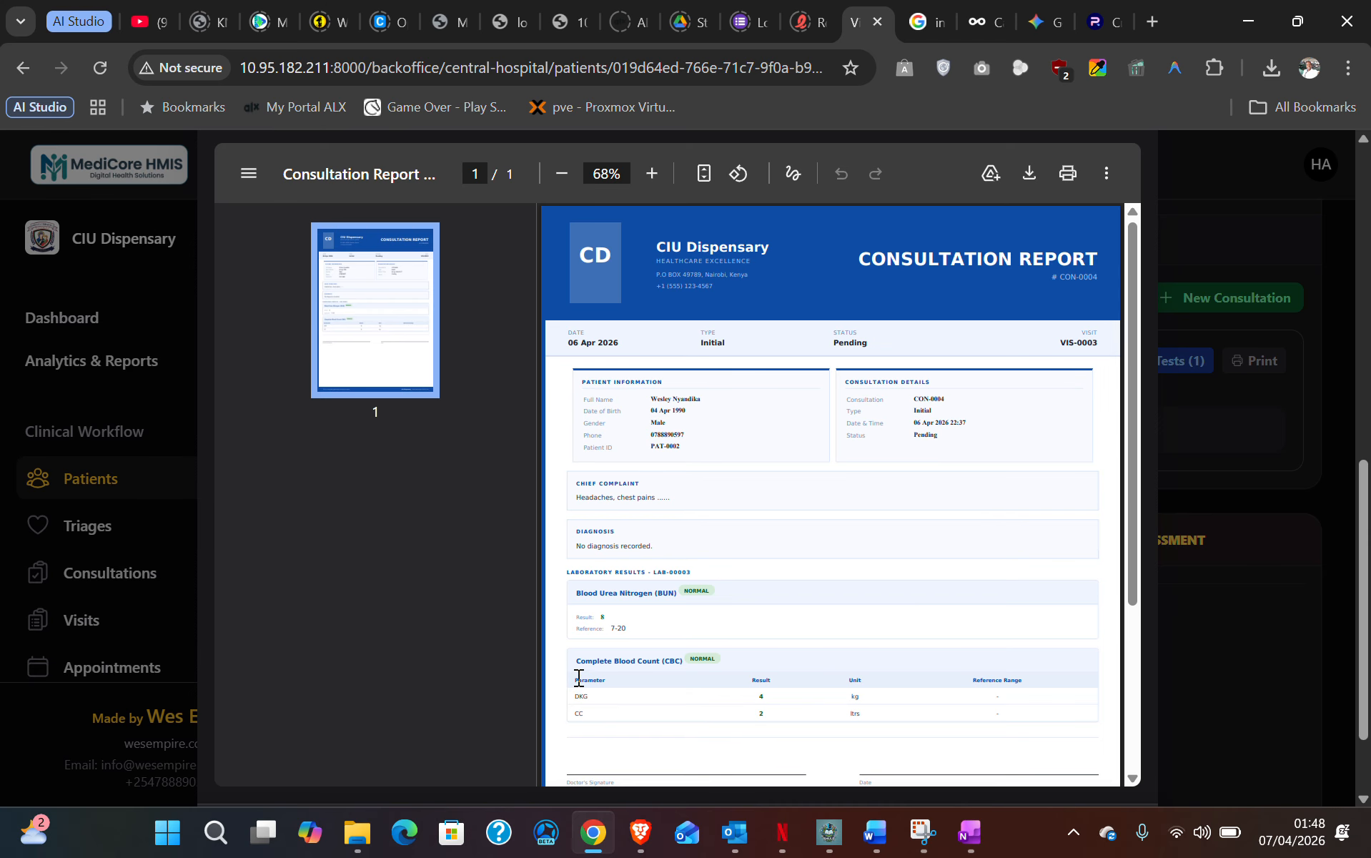
pyautogui.moveTo(576, 658); pyautogui.dragTo(1000, 721)
pyautogui.click(816, 685)
pyautogui.moveTo(590, 588); pyautogui.dragTo(692, 597)
pyautogui.click(708, 596)
pyautogui.moveTo(583, 629); pyautogui.dragTo(631, 629)
pyautogui.click(593, 684)
pyautogui.scroll(-3, 614, 686)
pyautogui.scroll(3, 640, 647)
pyautogui.scroll(3, 712, 594)
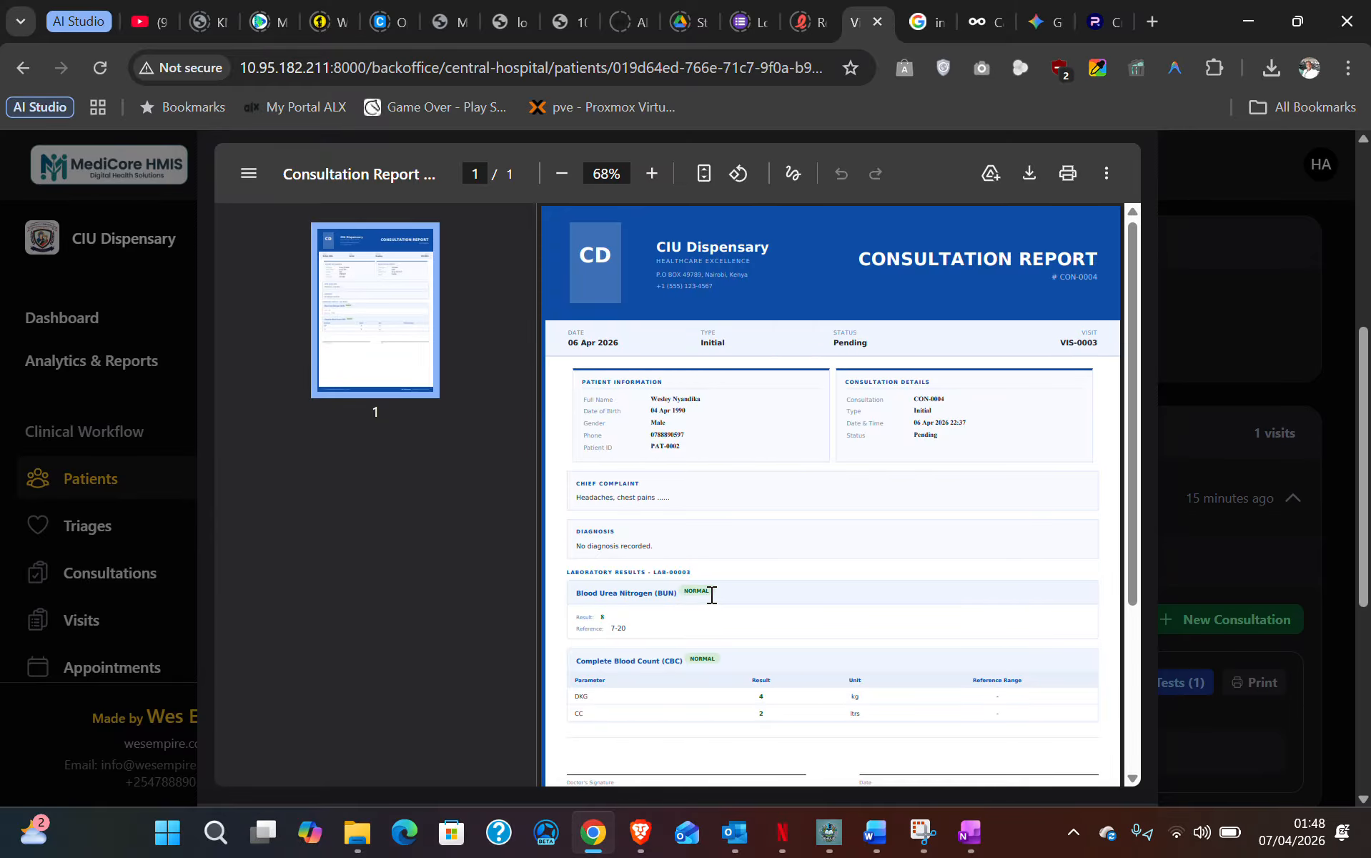
pyautogui.scroll(-2, 713, 593)
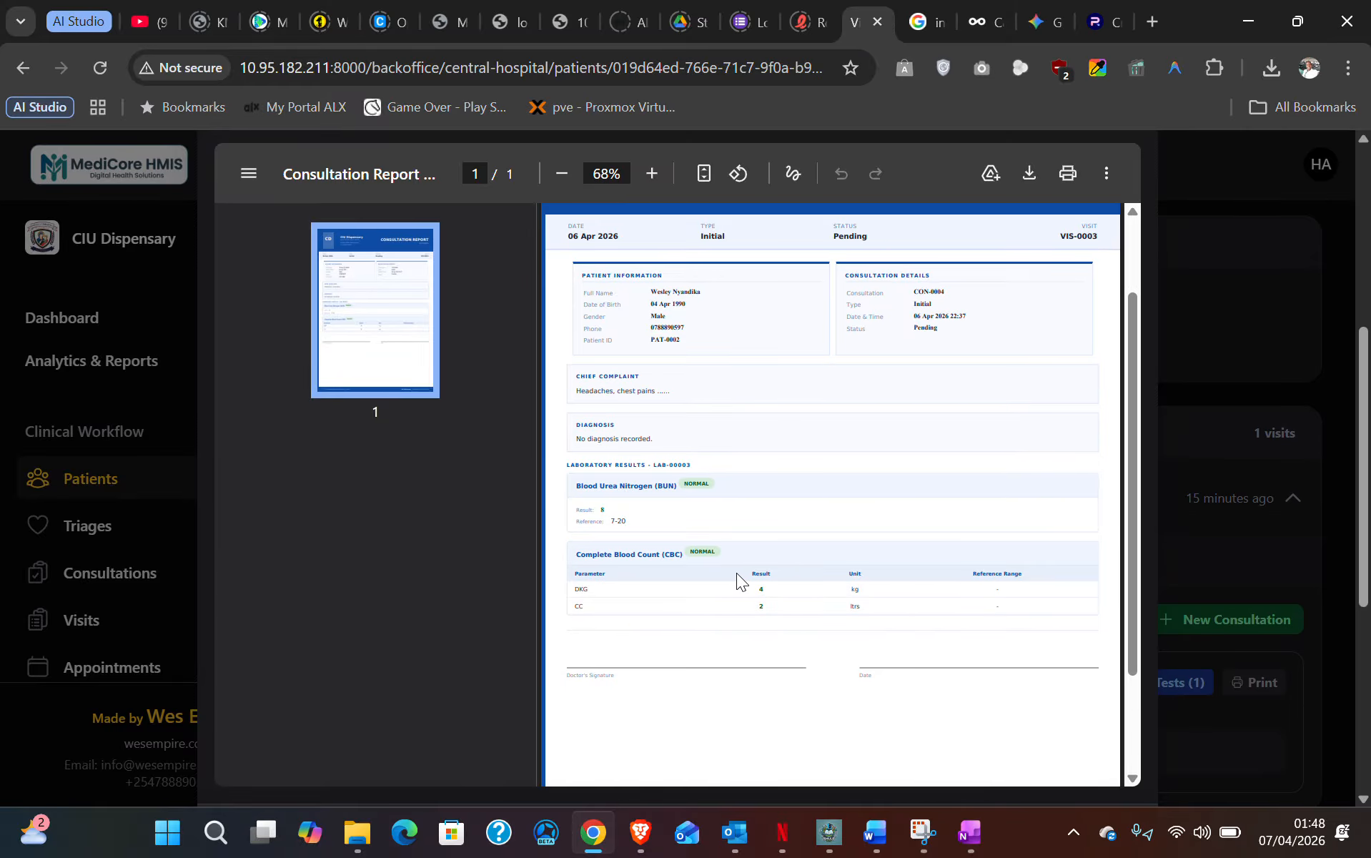
pyautogui.click(1224, 297)
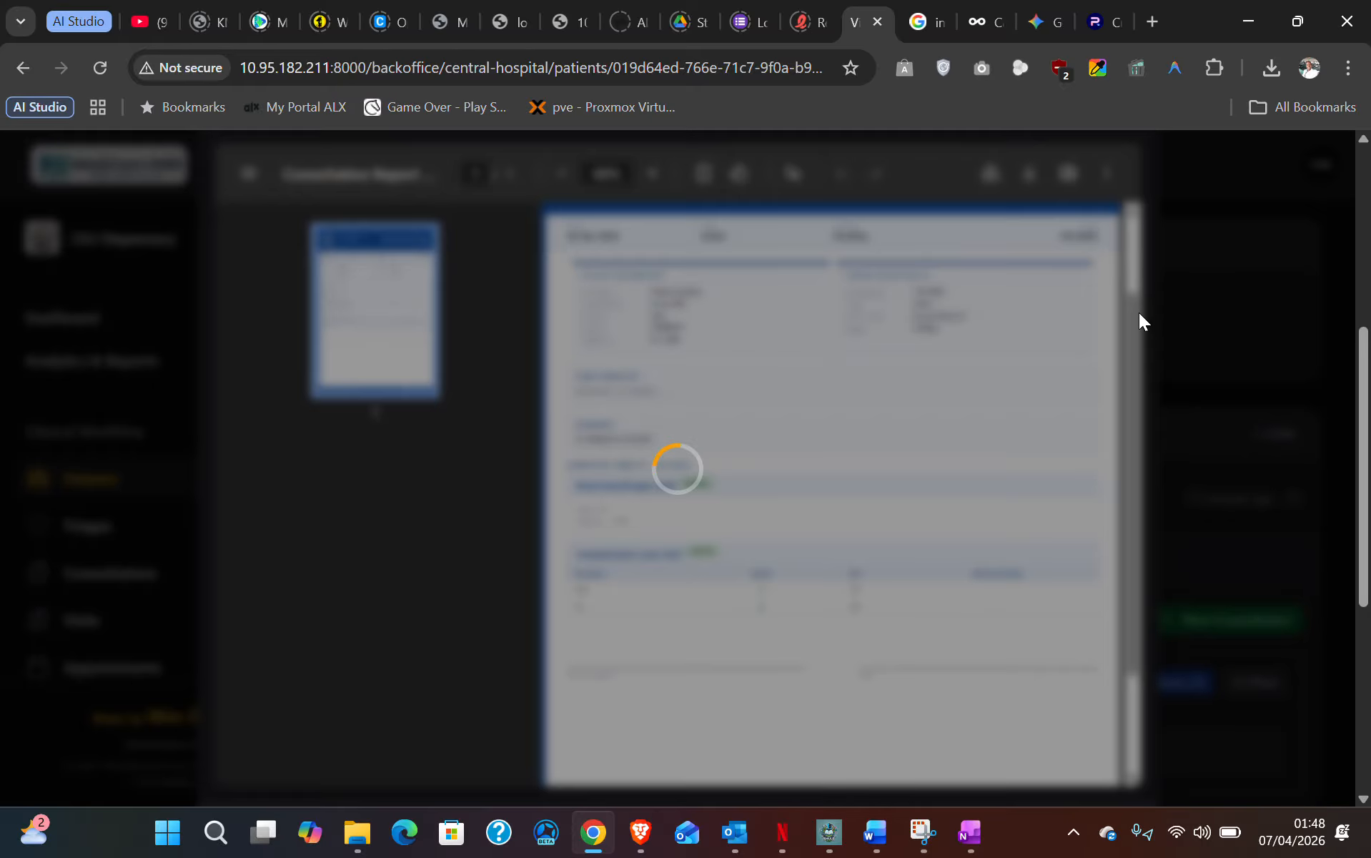
pyautogui.scroll(-3, 746, 436)
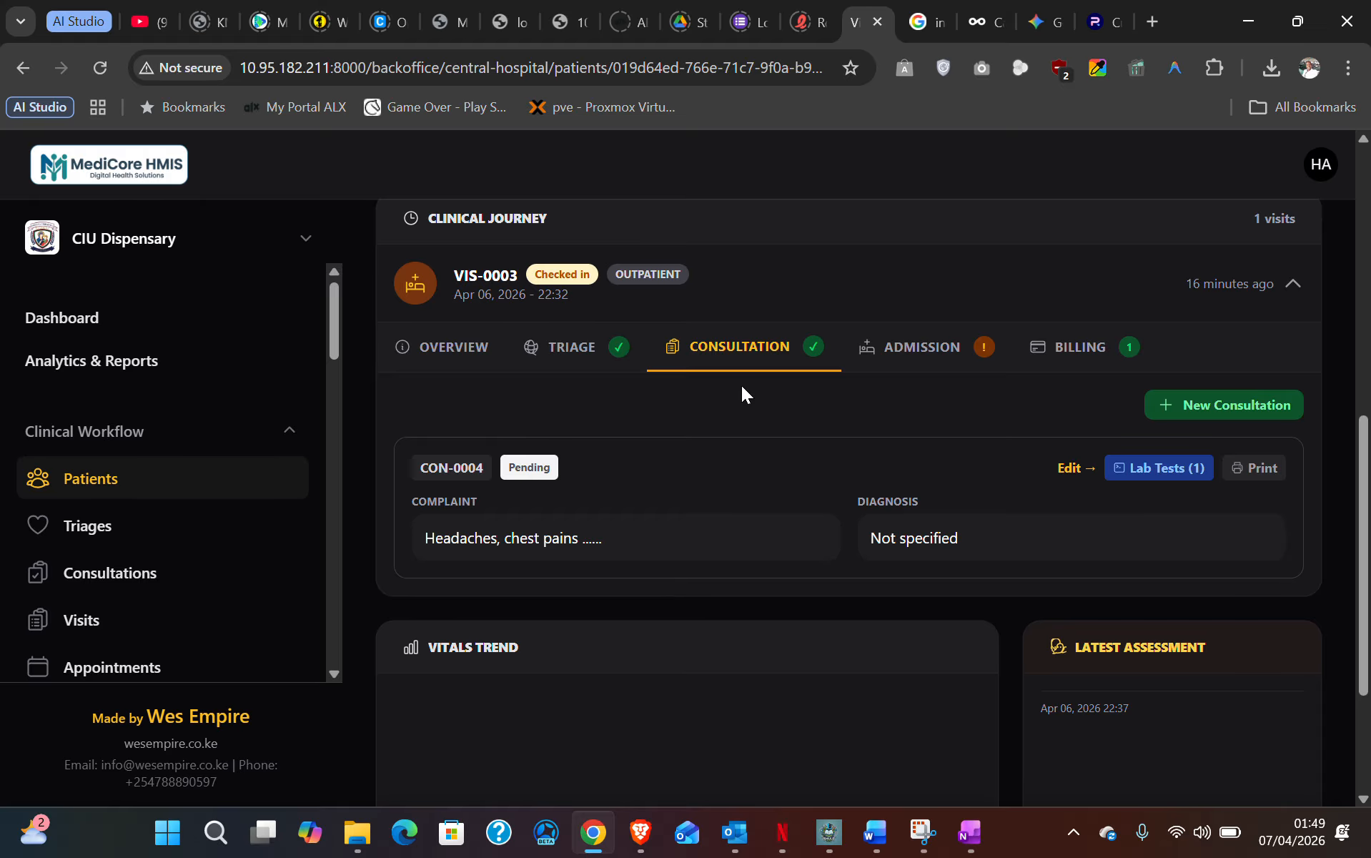
# - Edit consultation CON-0004, review its form and Lab Orders, and bring up the Actions list
pyautogui.scroll(-3, 741, 385)
pyautogui.scroll(5, 741, 385)
pyautogui.scroll(8, 740, 402)
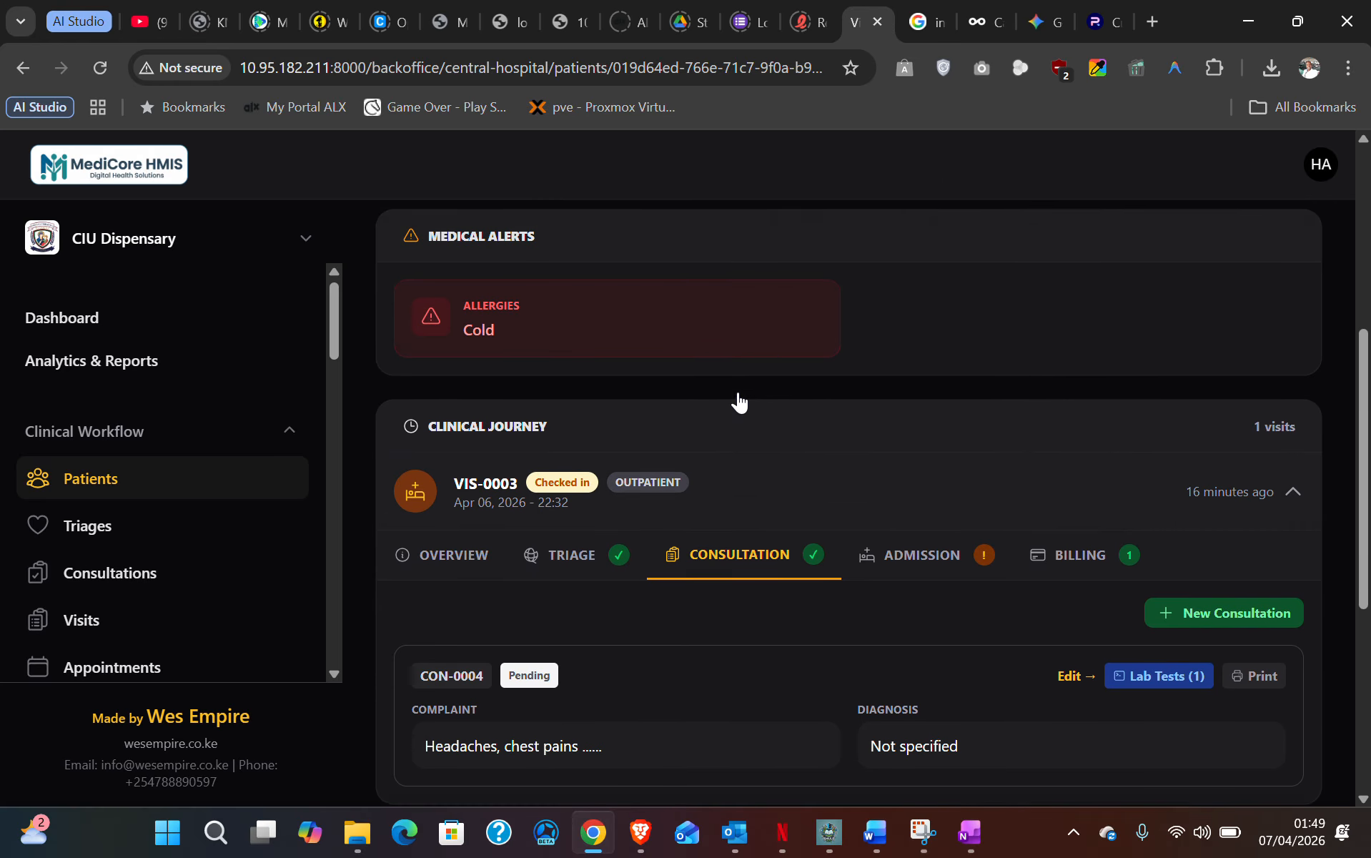
pyautogui.scroll(-10, 736, 405)
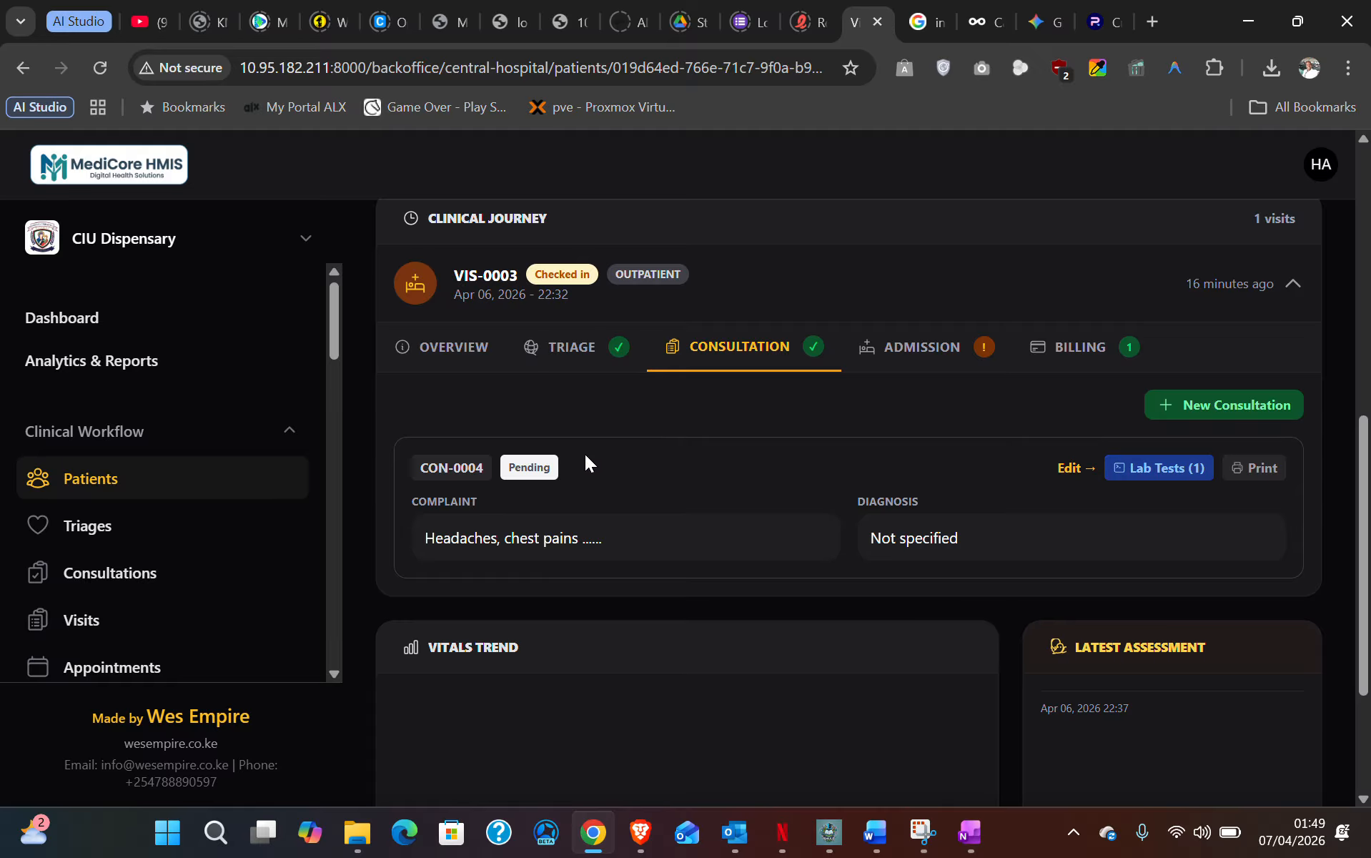
pyautogui.click(1071, 471)
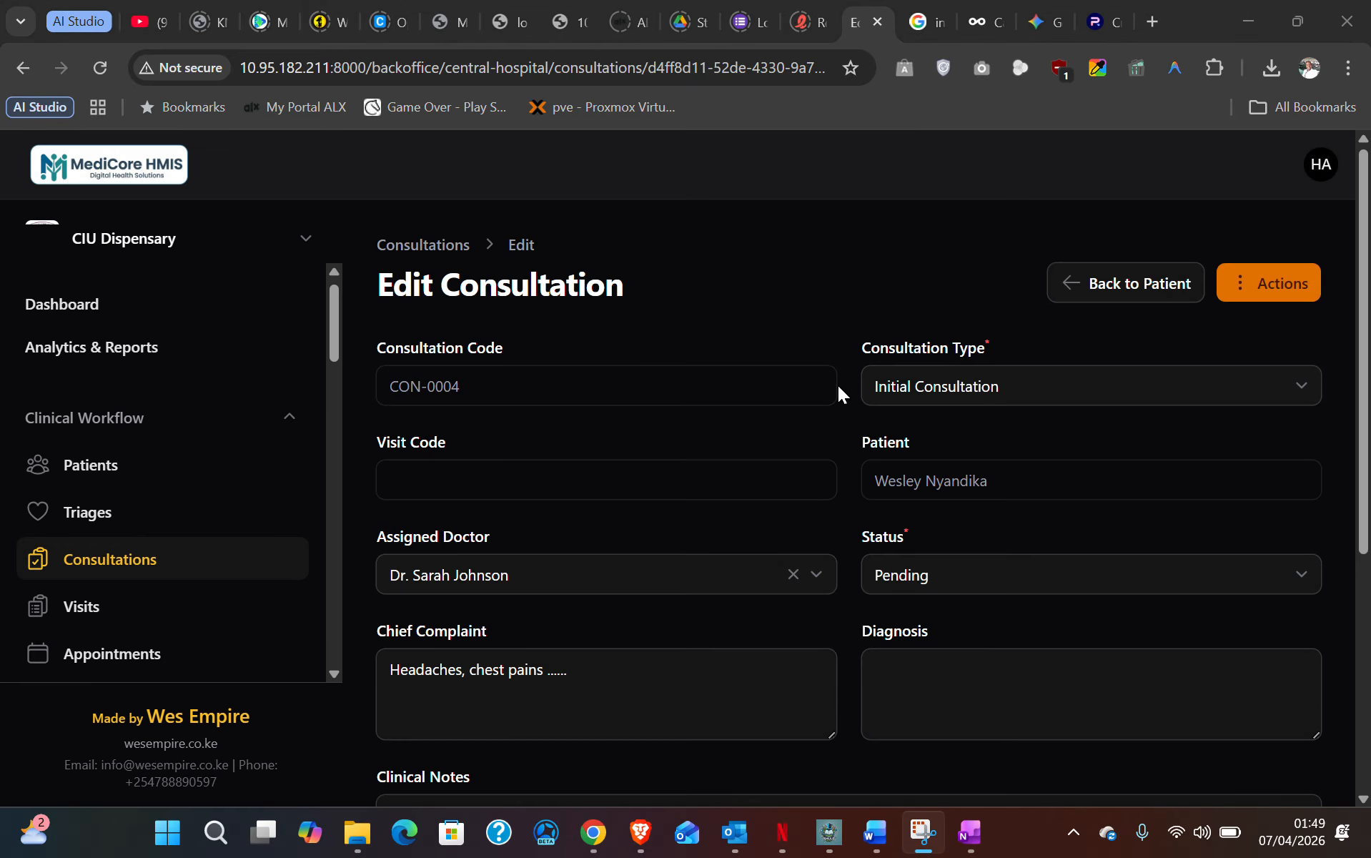
pyautogui.scroll(-5, 752, 601)
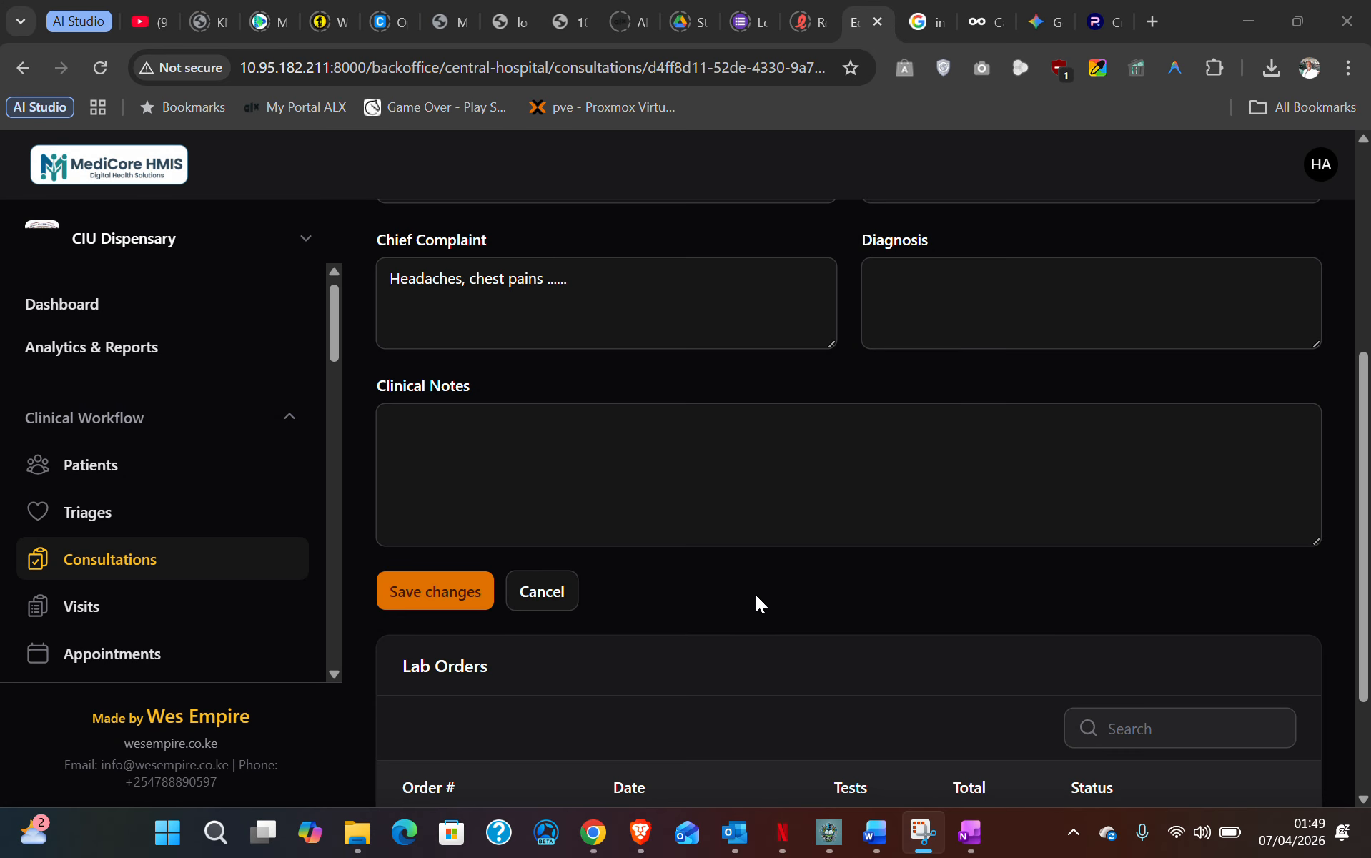
pyautogui.scroll(-2, 758, 590)
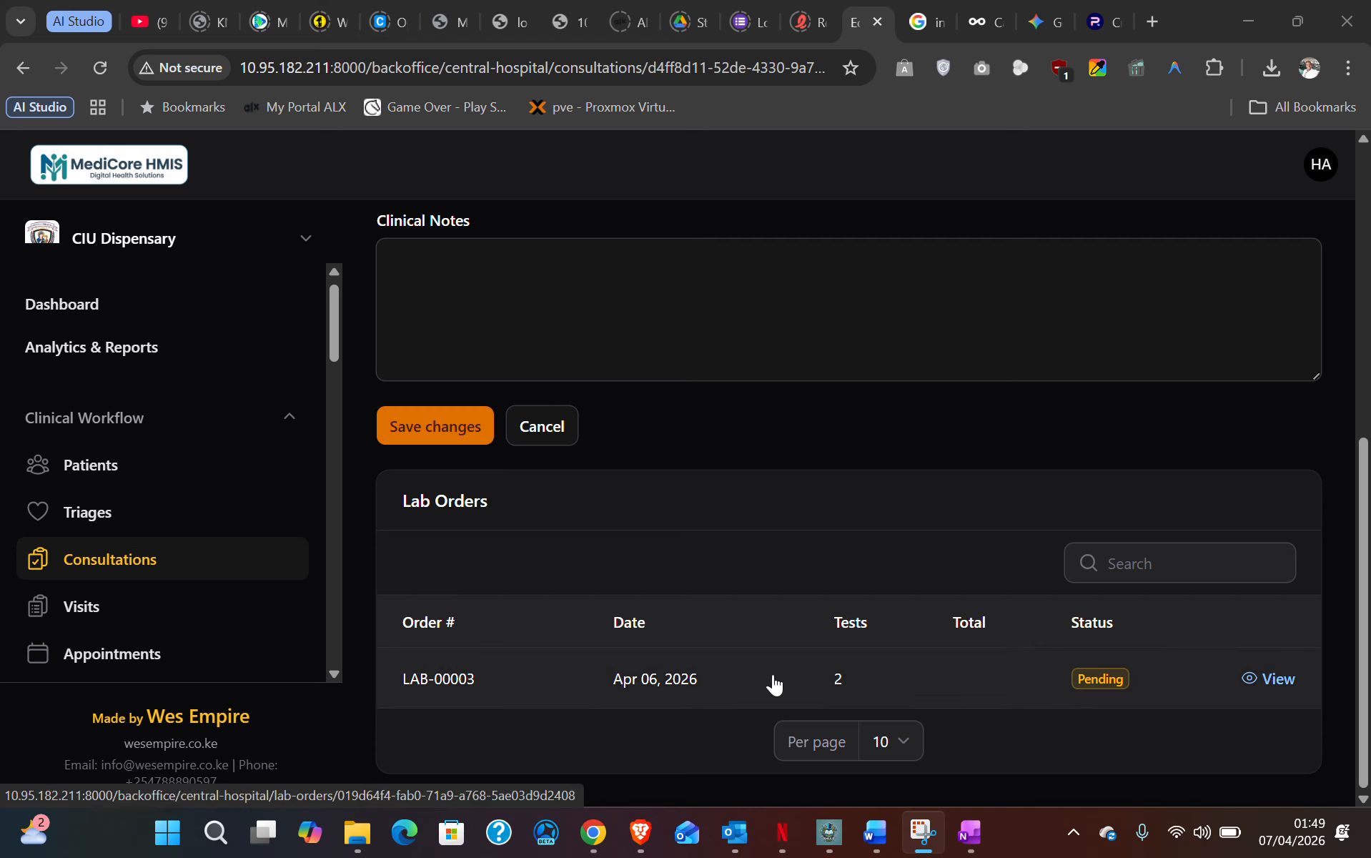
pyautogui.scroll(10, 773, 684)
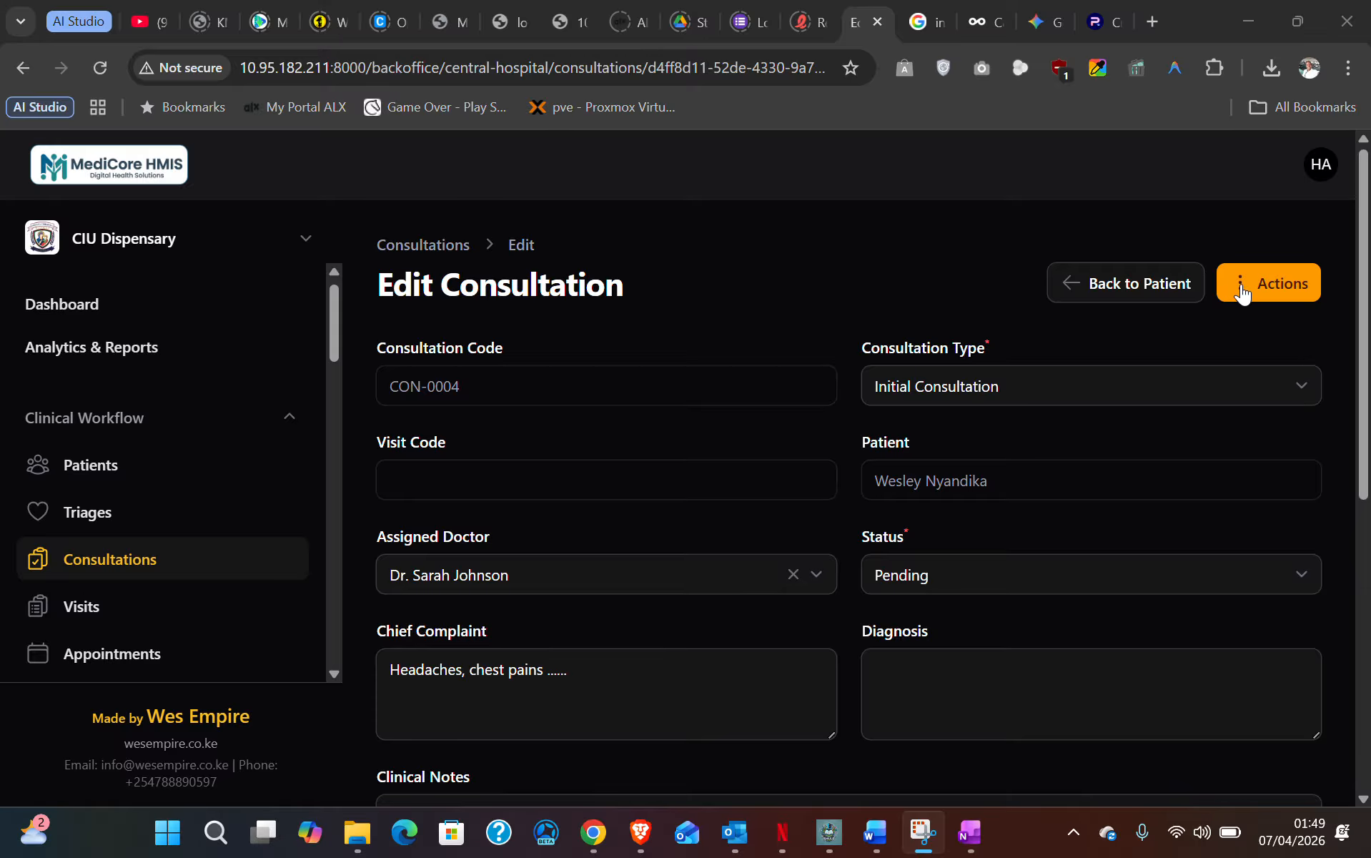
pyautogui.click(1240, 291)
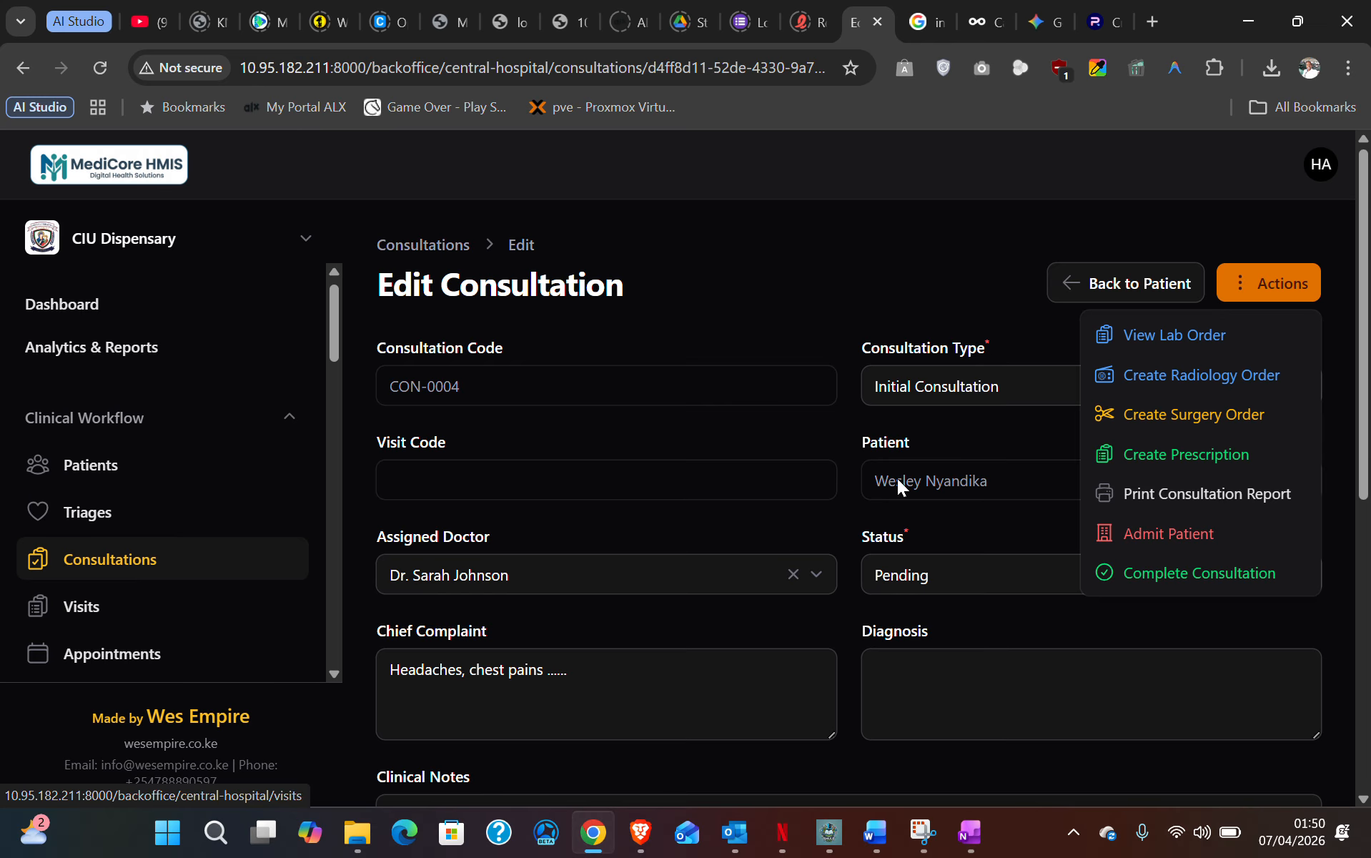
# - Create prescription RX-0002 from the consultation and bring up the Add Medication form
pyautogui.click(1183, 459)
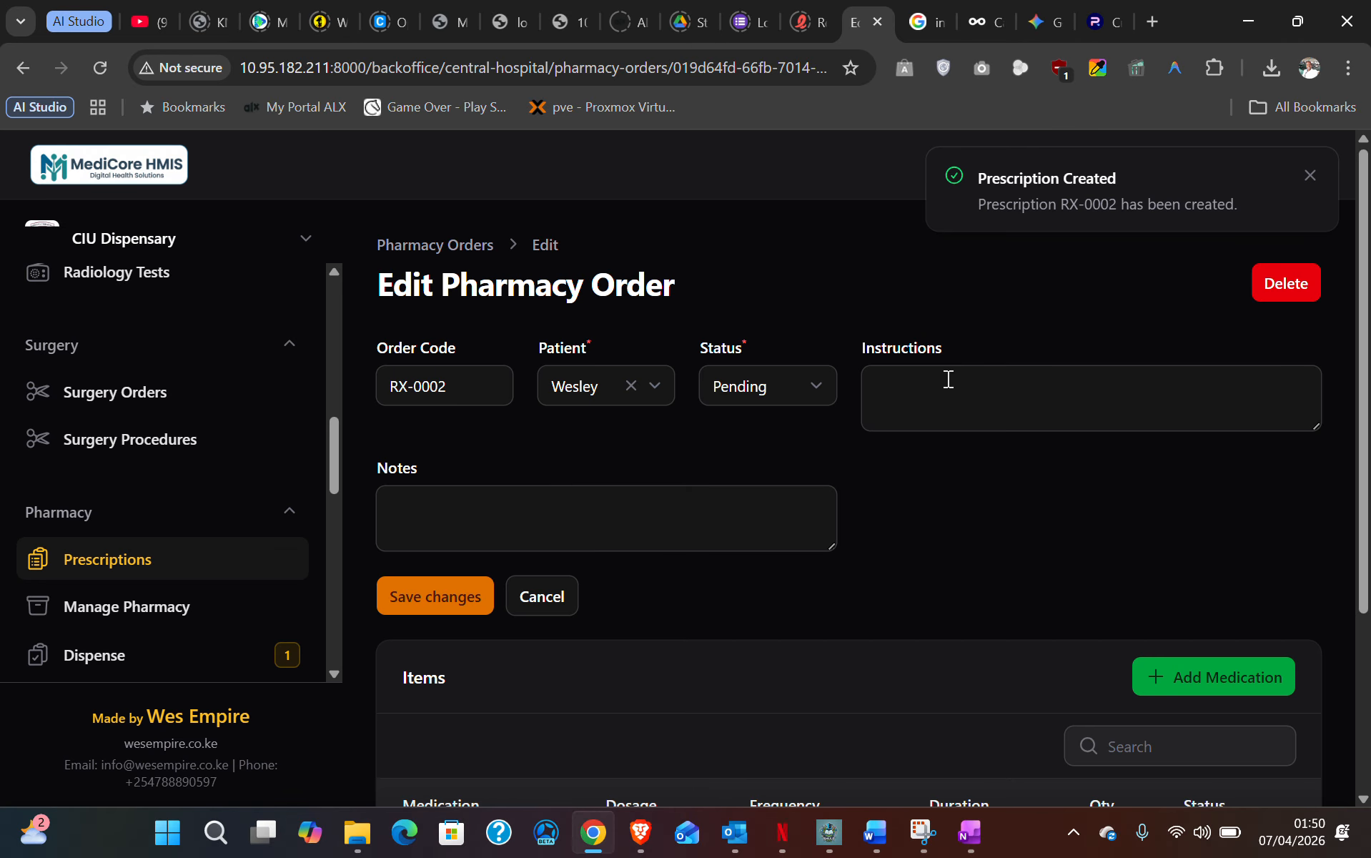
pyautogui.click(948, 378)
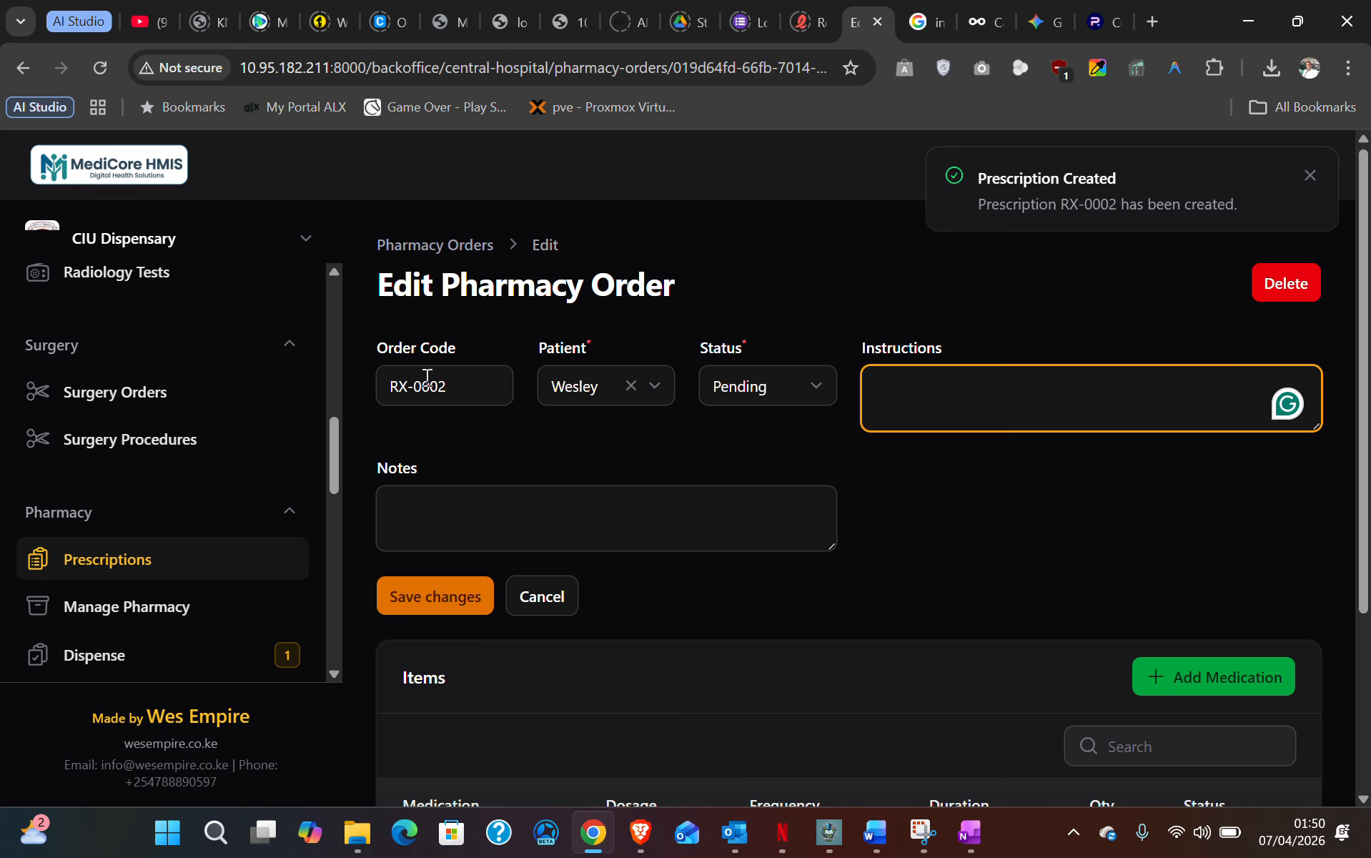
pyautogui.click(523, 529)
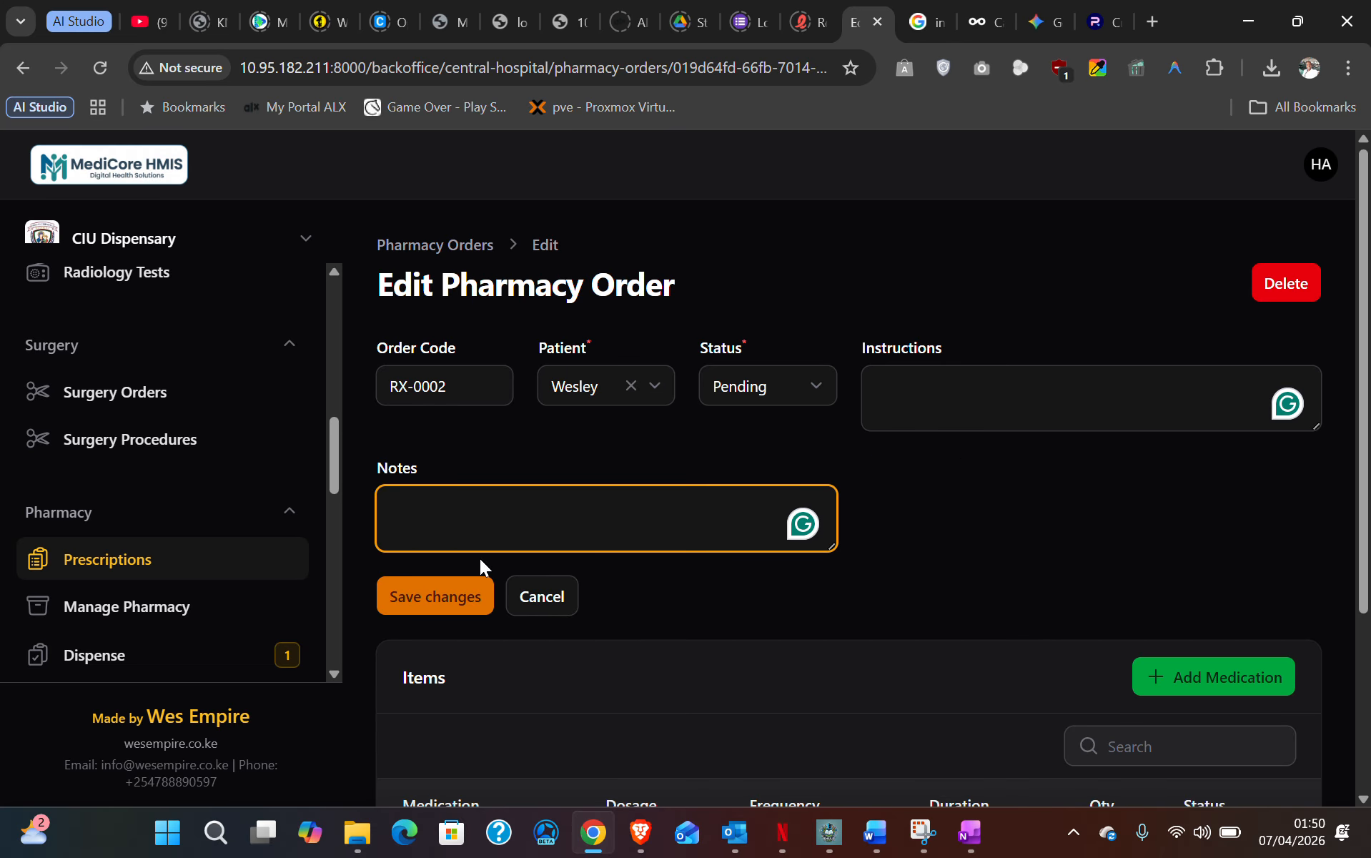
pyautogui.scroll(-3, 505, 522)
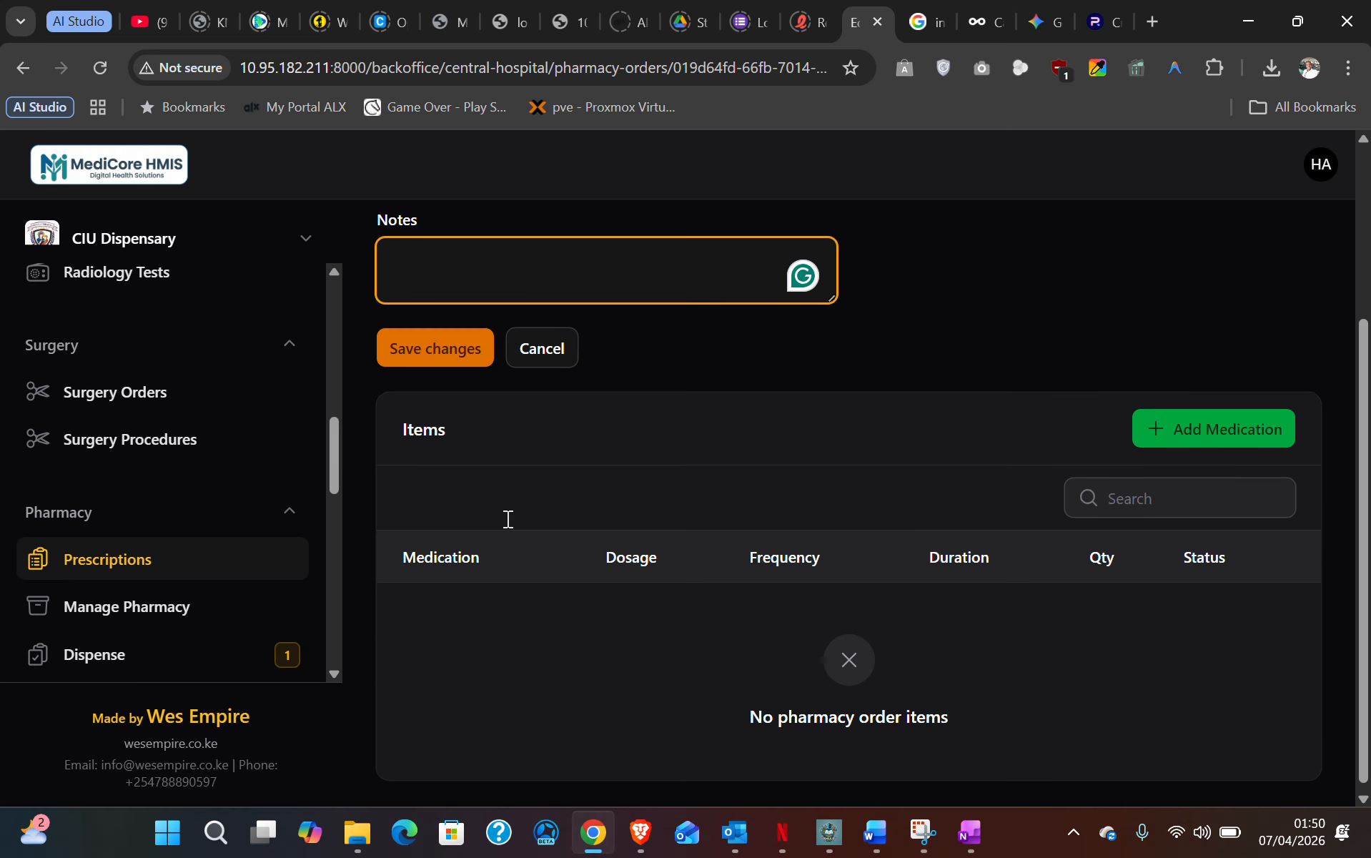
pyautogui.scroll(3, 508, 518)
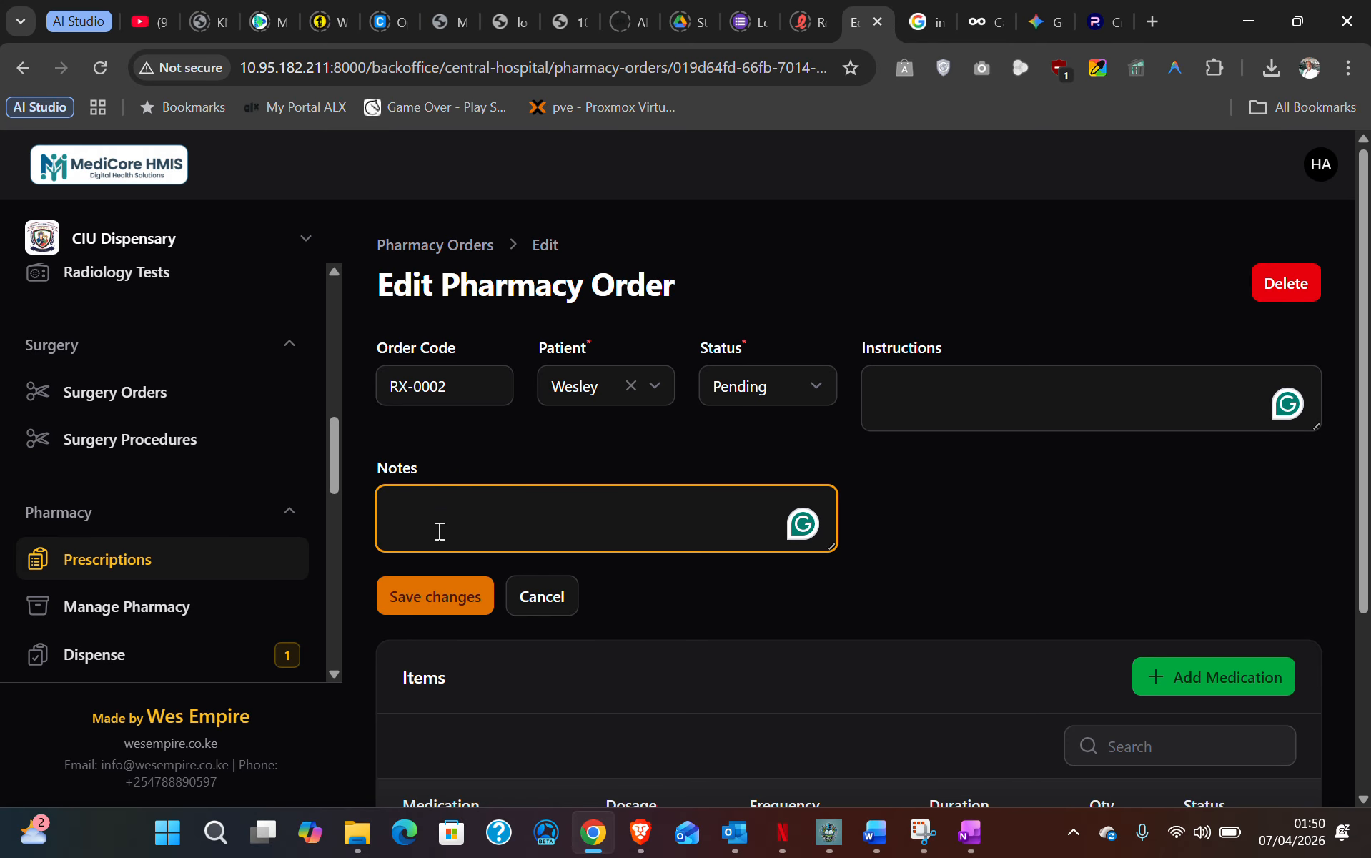
pyautogui.click(1218, 679)
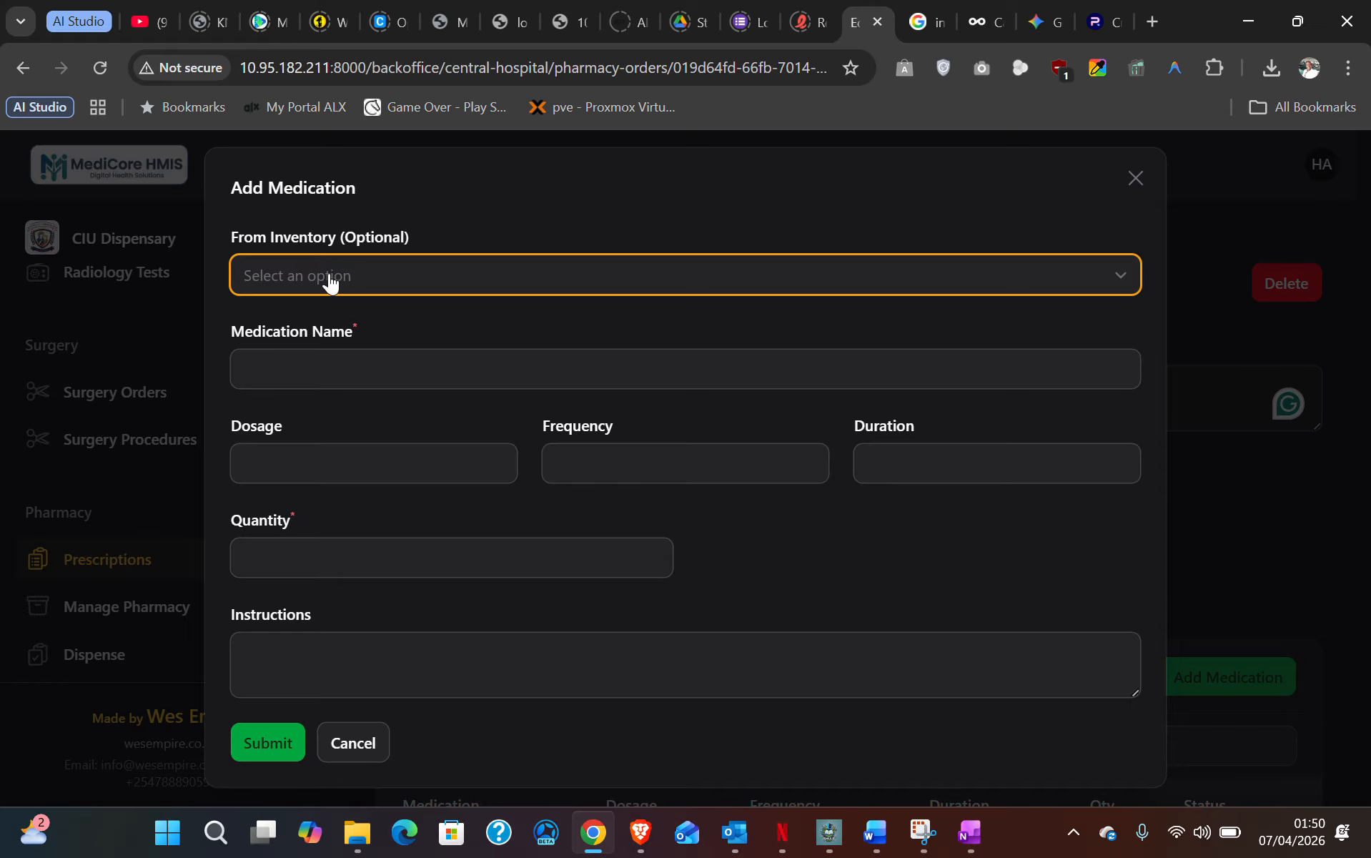
# - Choose Paracetamol 500mg Tablets from the inventory medication list
pyautogui.click(333, 277)
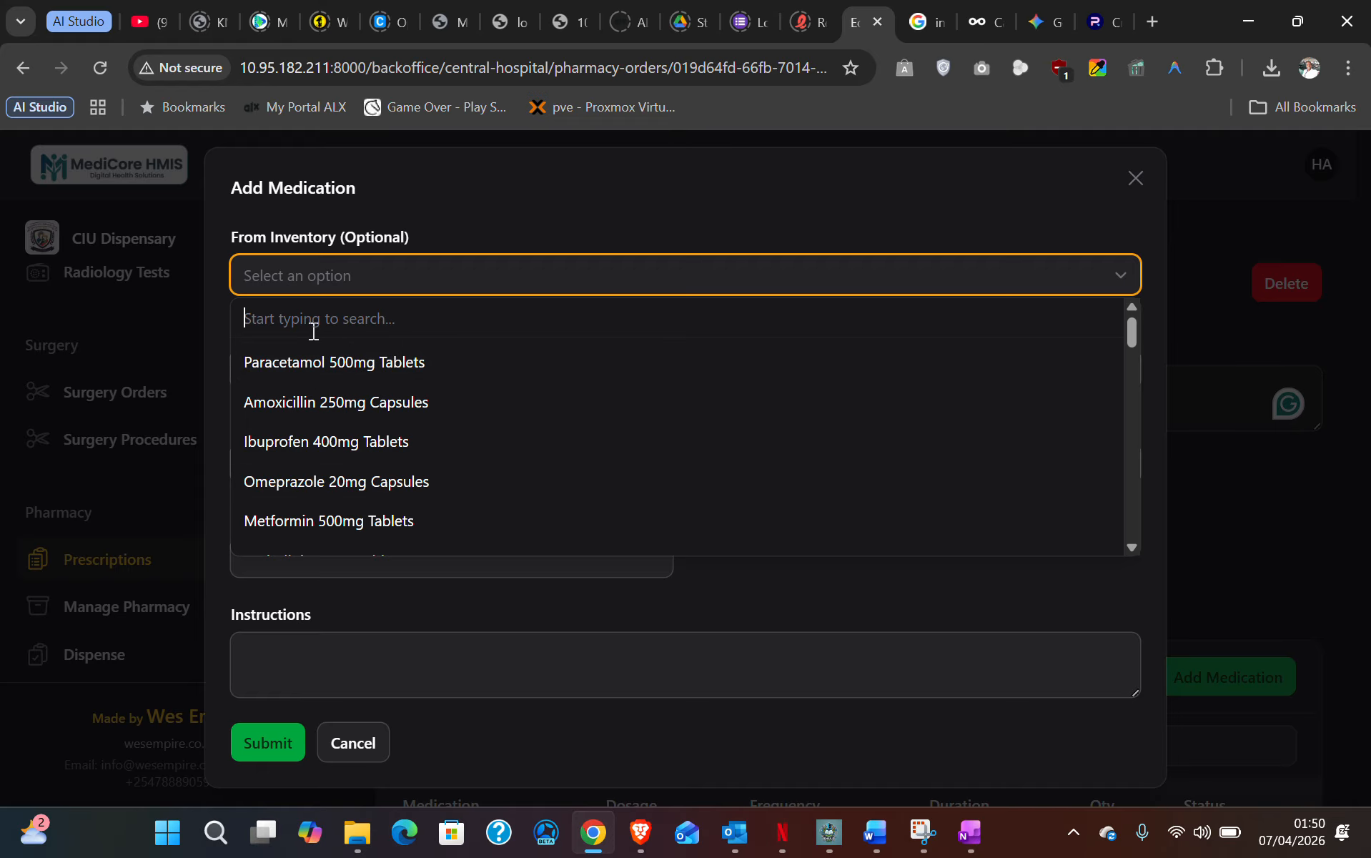
pyautogui.write('am')
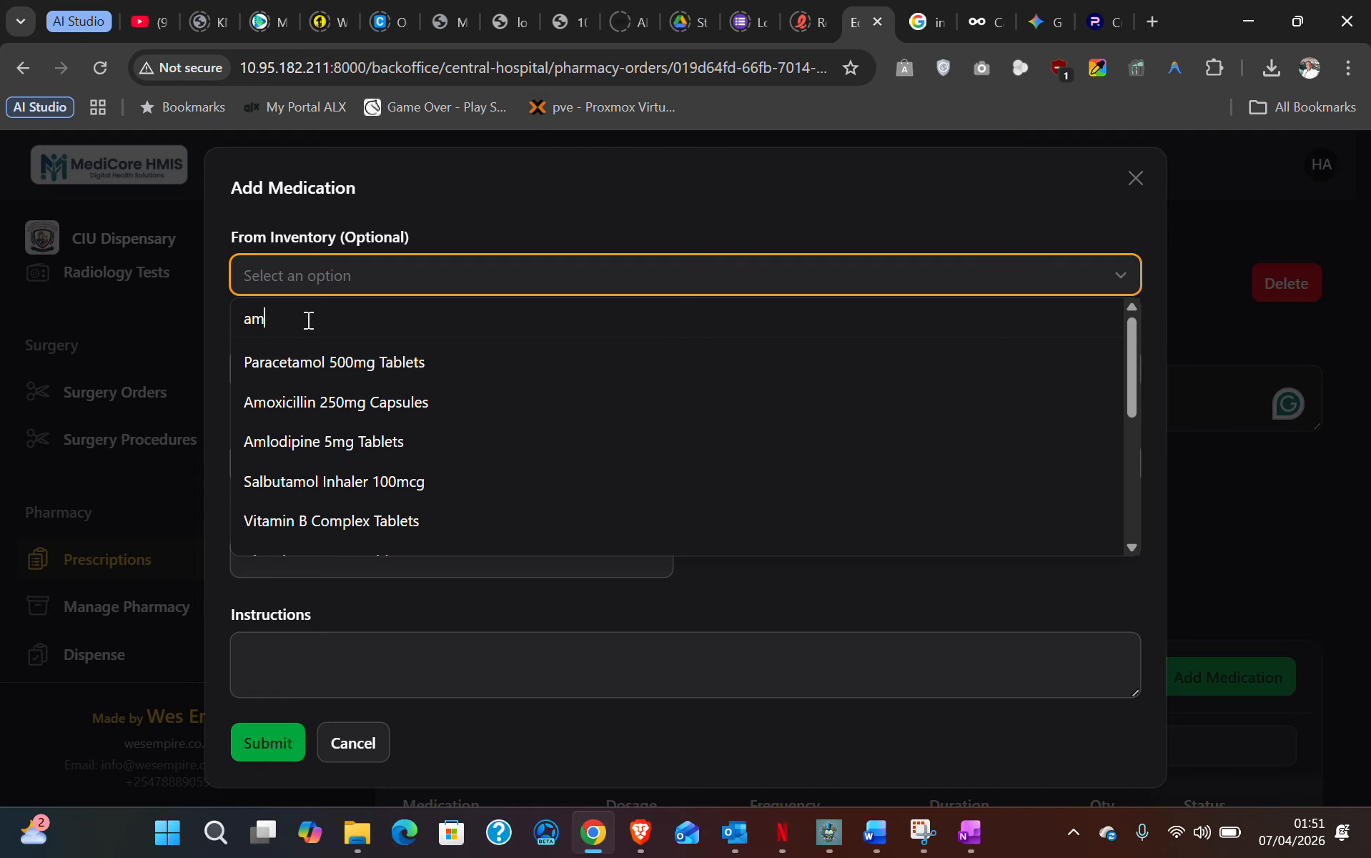
pyautogui.write('o')
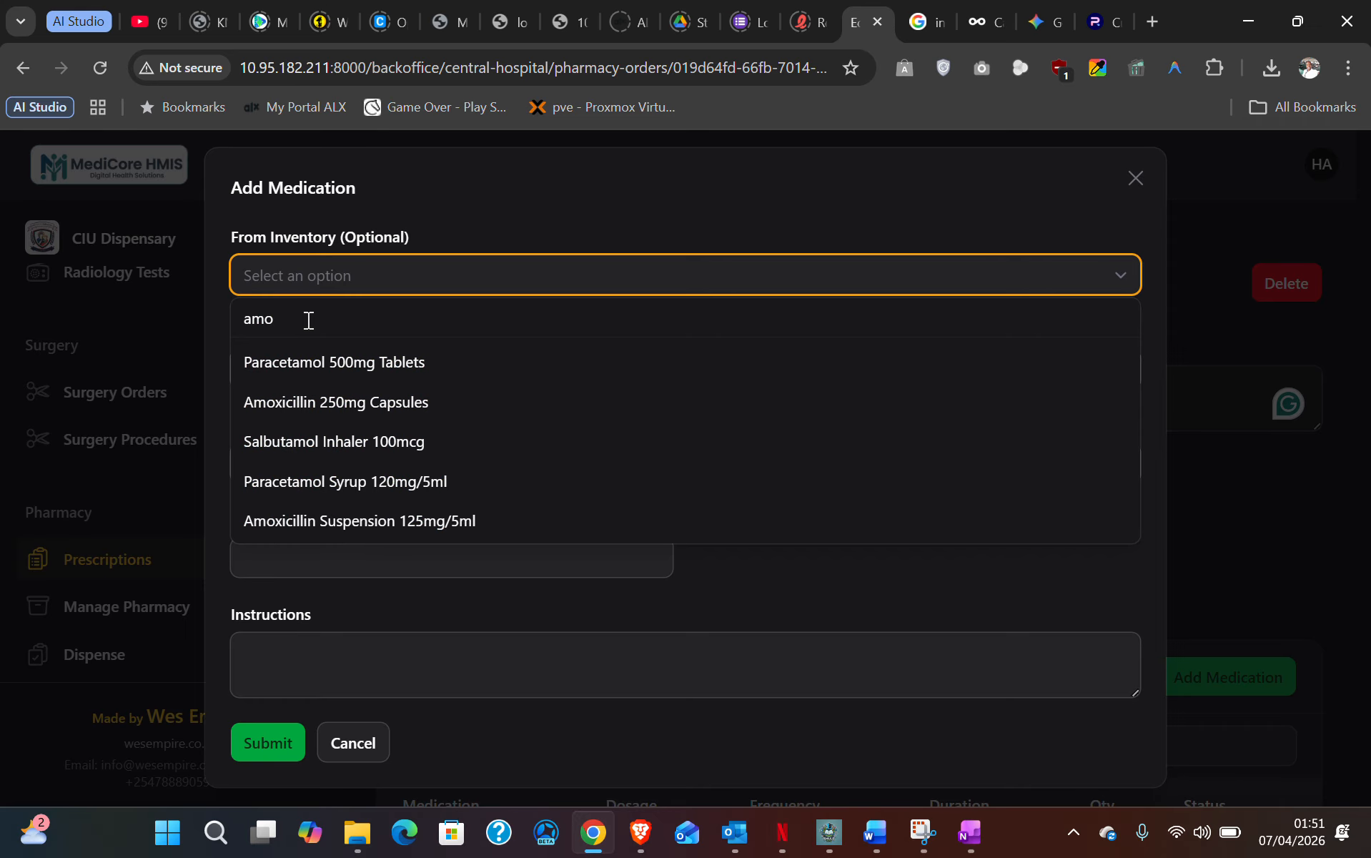
pyautogui.write('x')
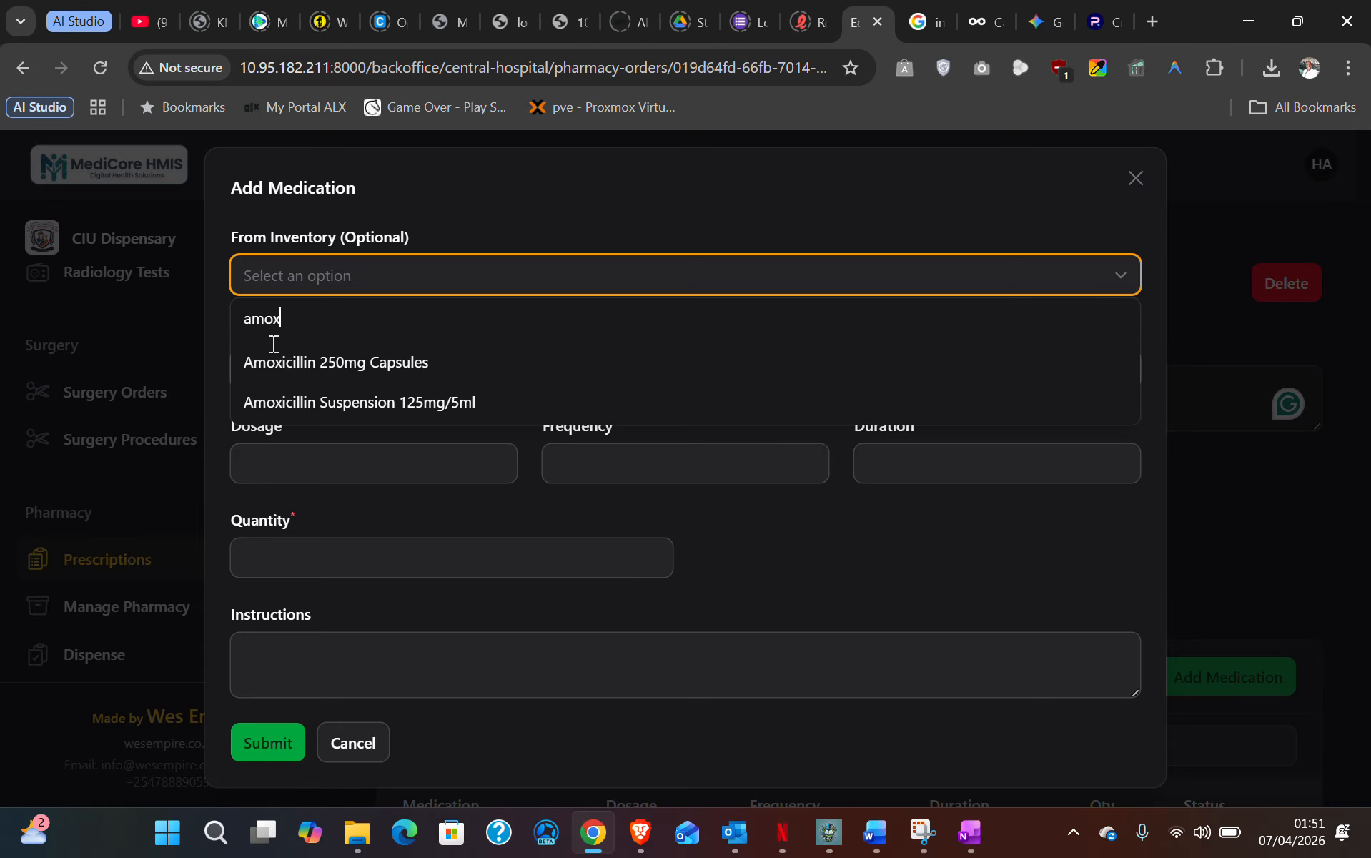
pyautogui.click(227, 307)
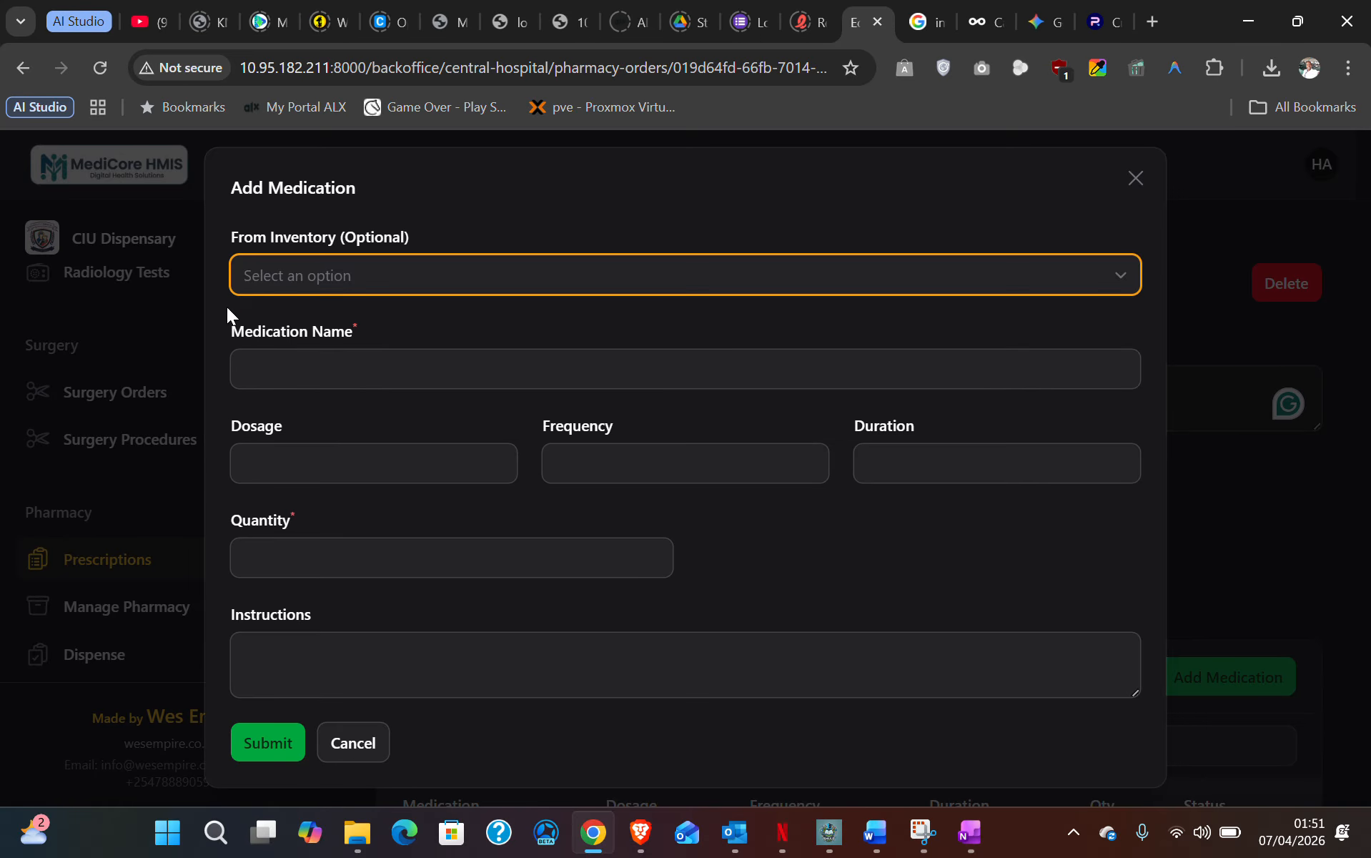
pyautogui.click(303, 274)
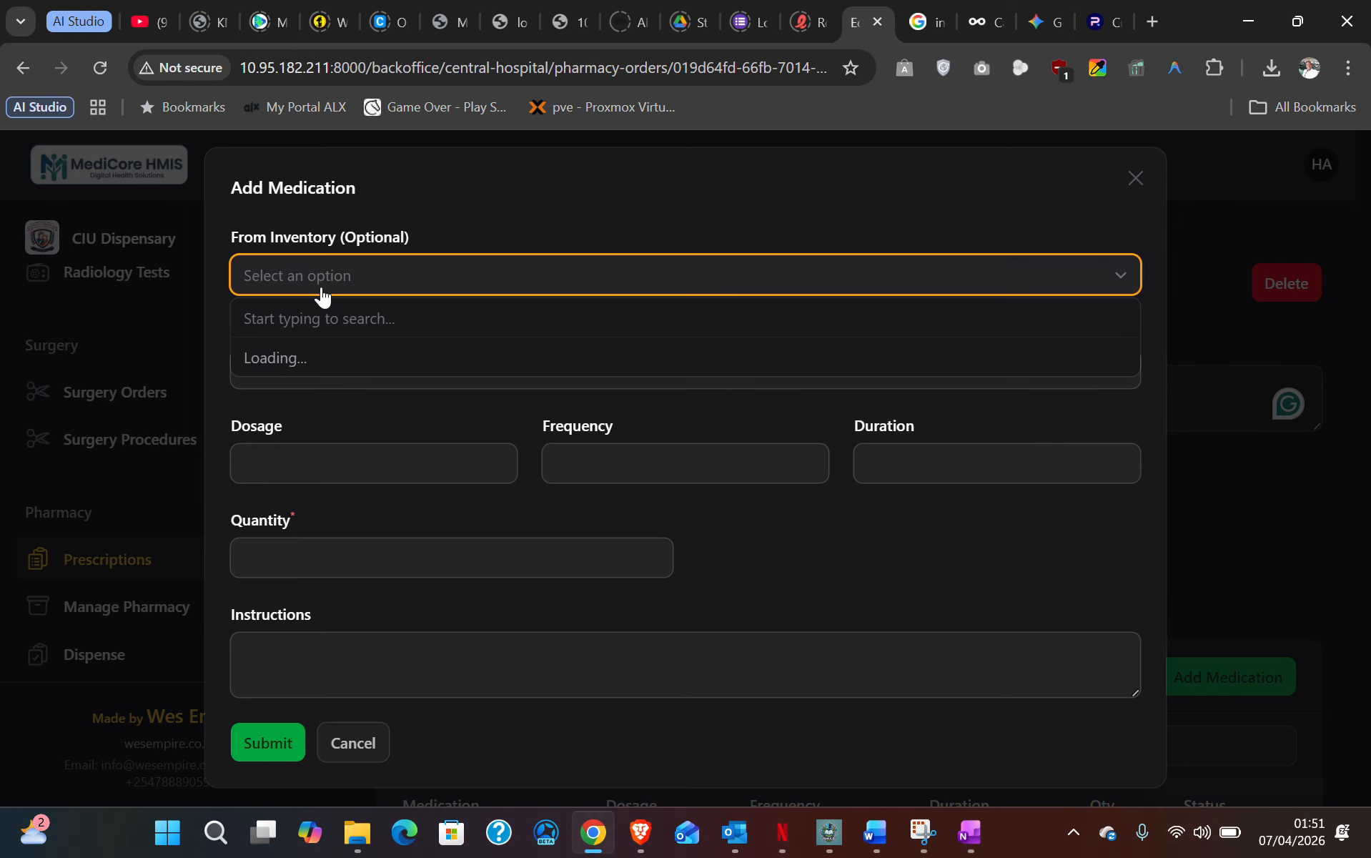
pyautogui.click(322, 279)
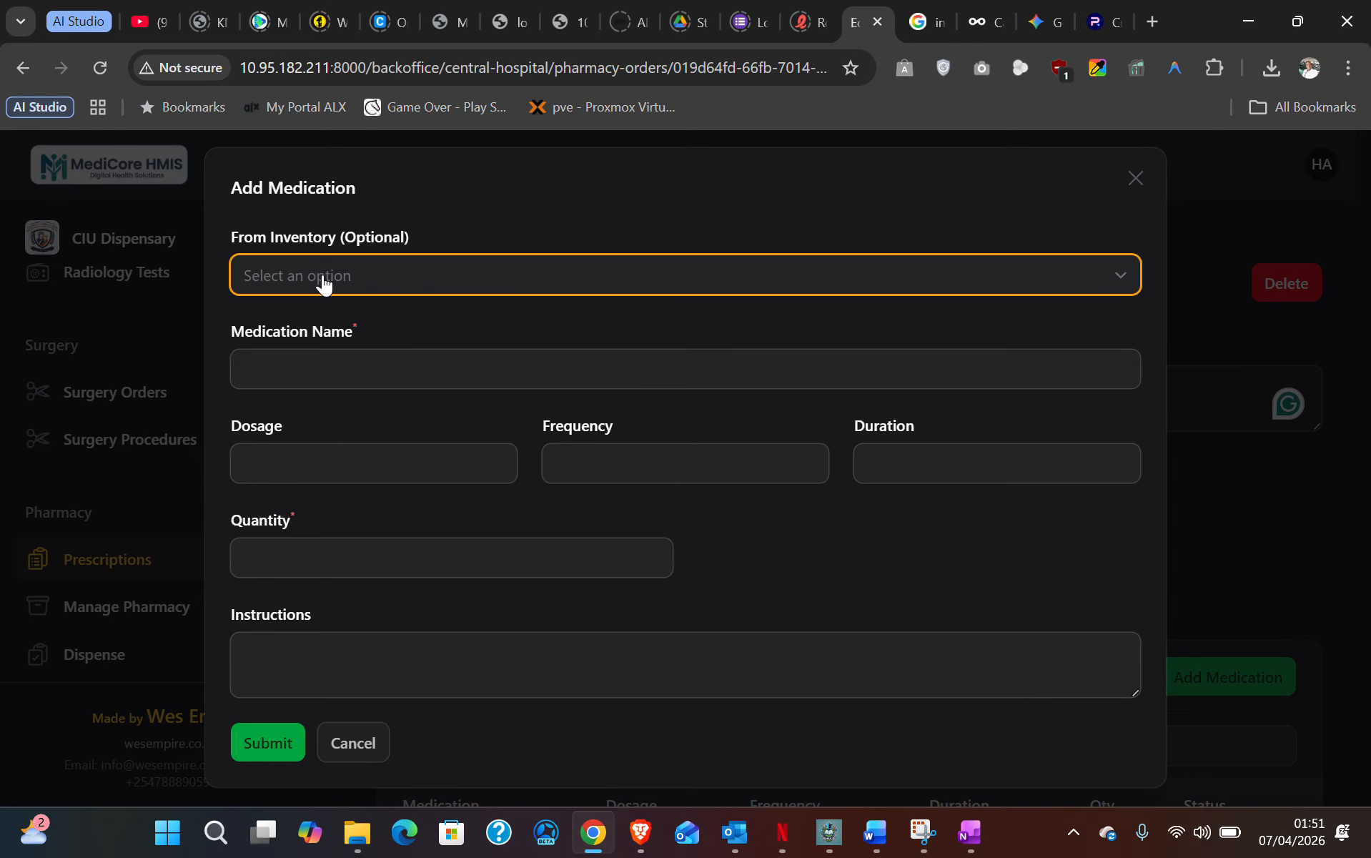
pyautogui.click(316, 278)
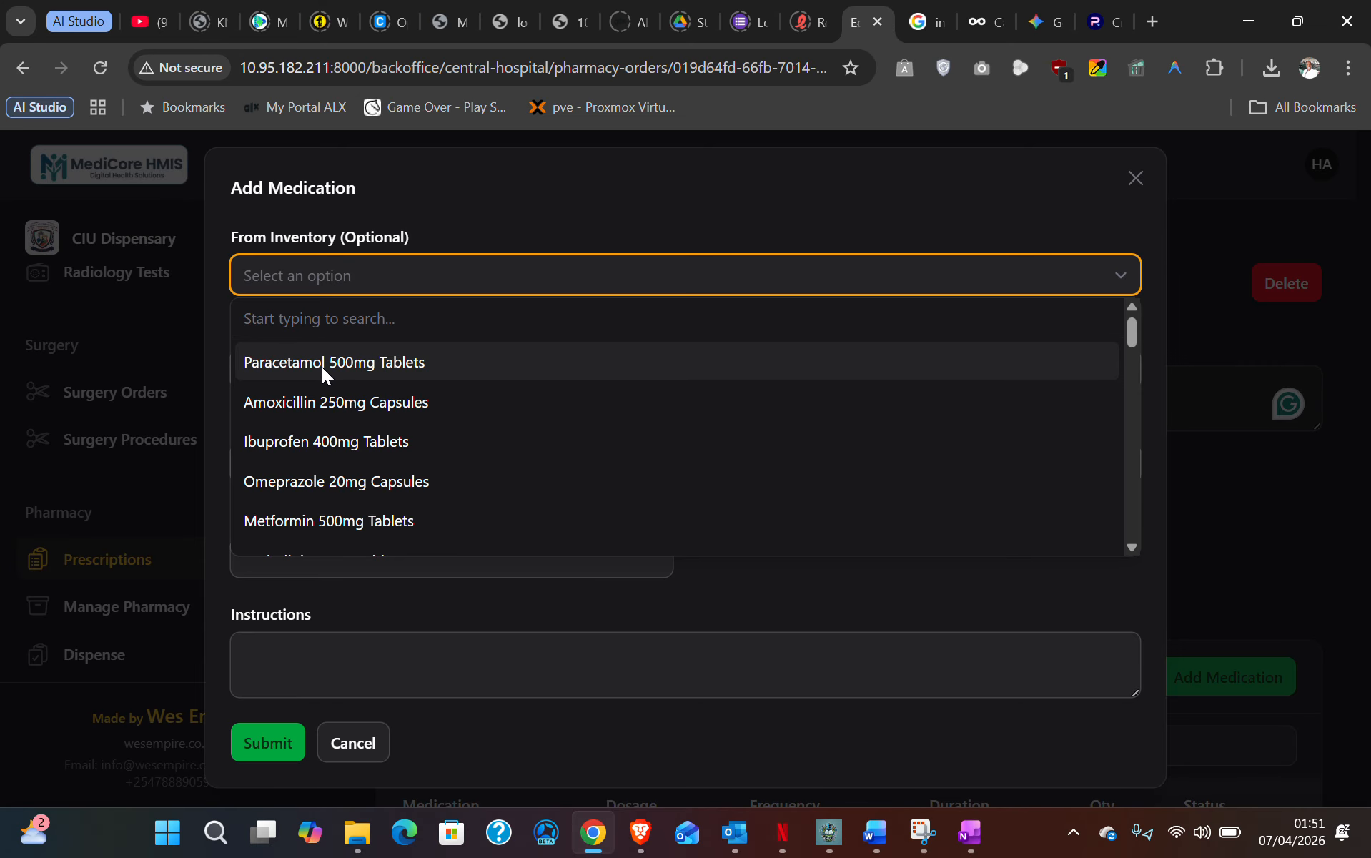
pyautogui.click(363, 364)
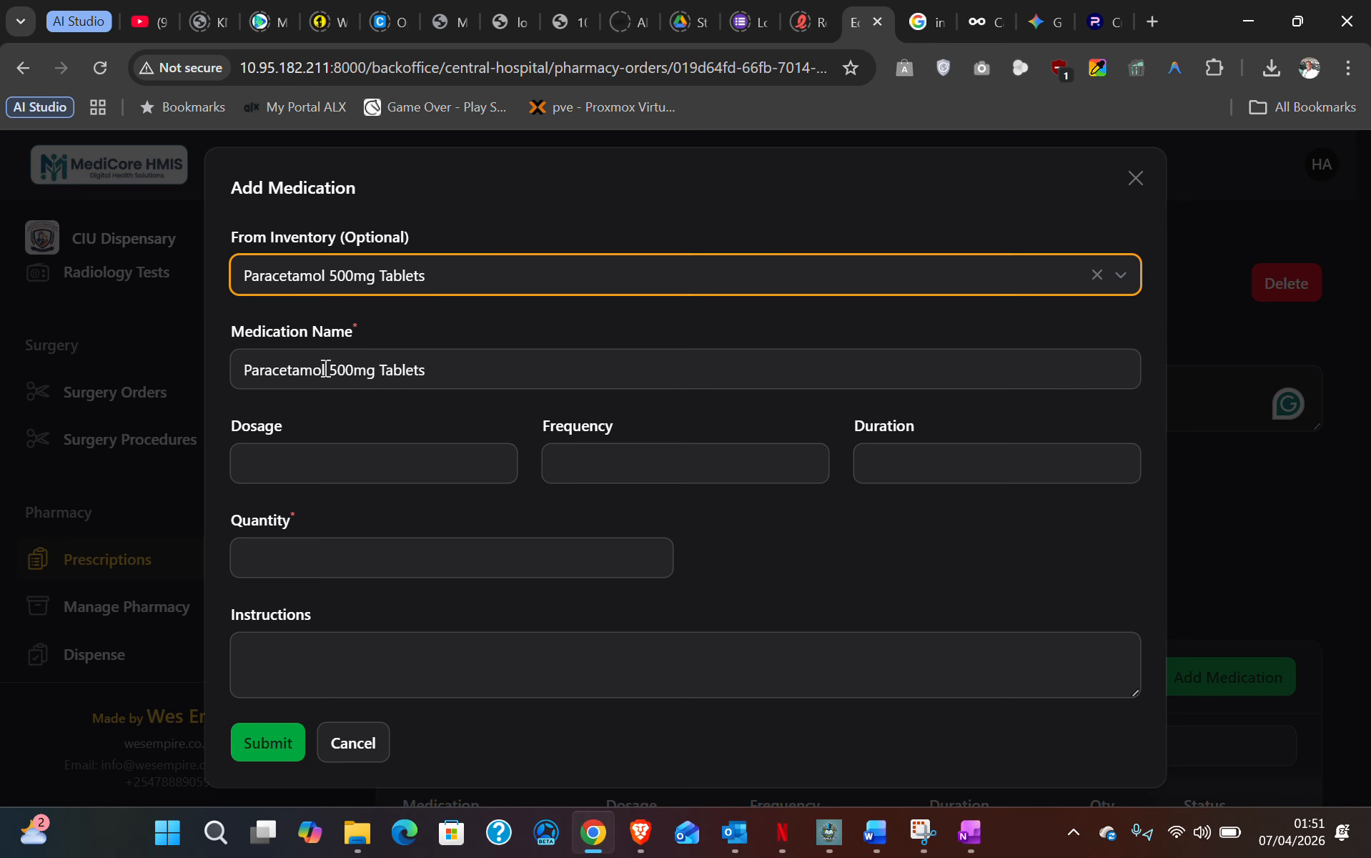
# - Enter dosage 500mg, frequency 3, duration 3, quantity 1, instructions '1 tablet x 3', and submit
pyautogui.click(297, 462)
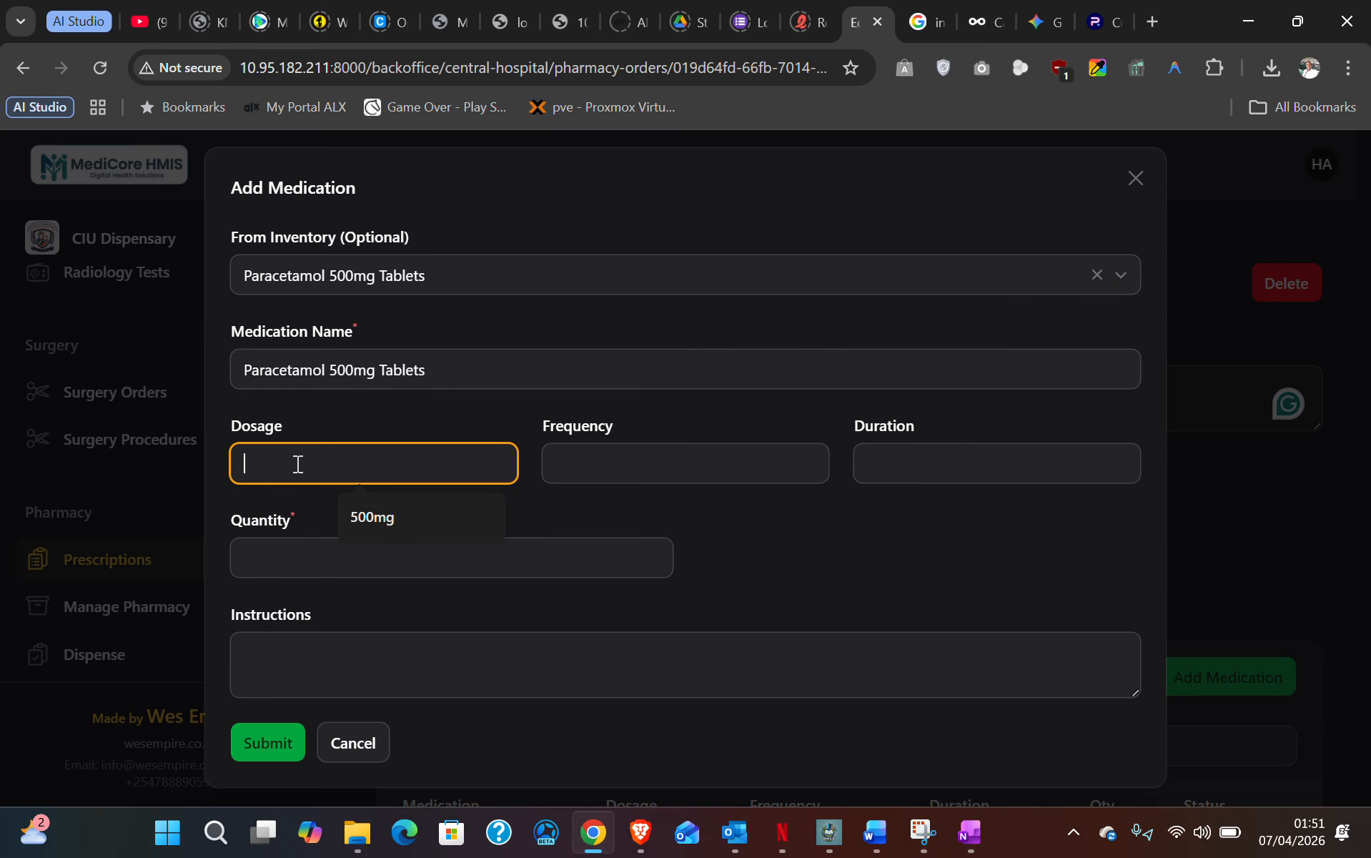
pyautogui.click(377, 529)
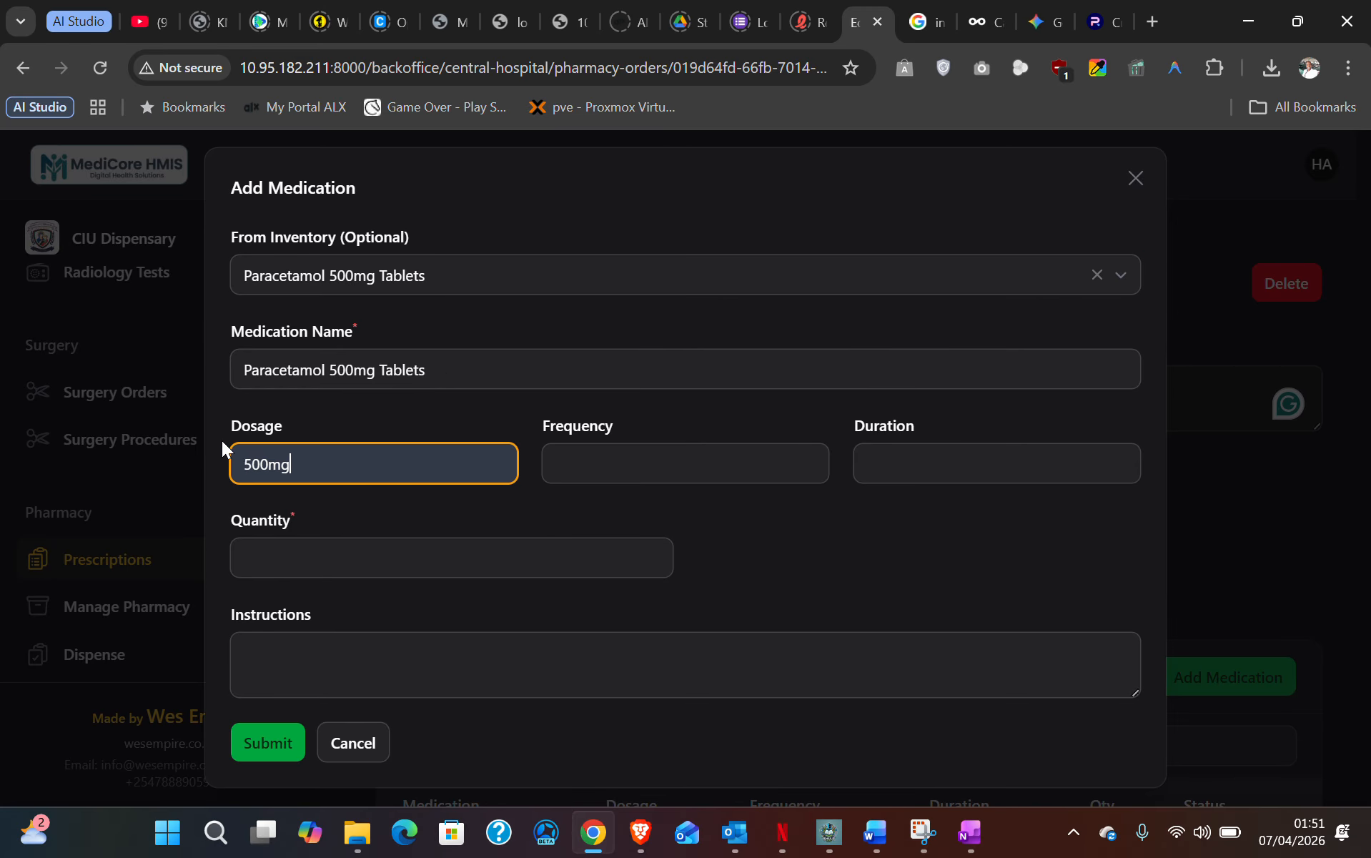
pyautogui.click(603, 466)
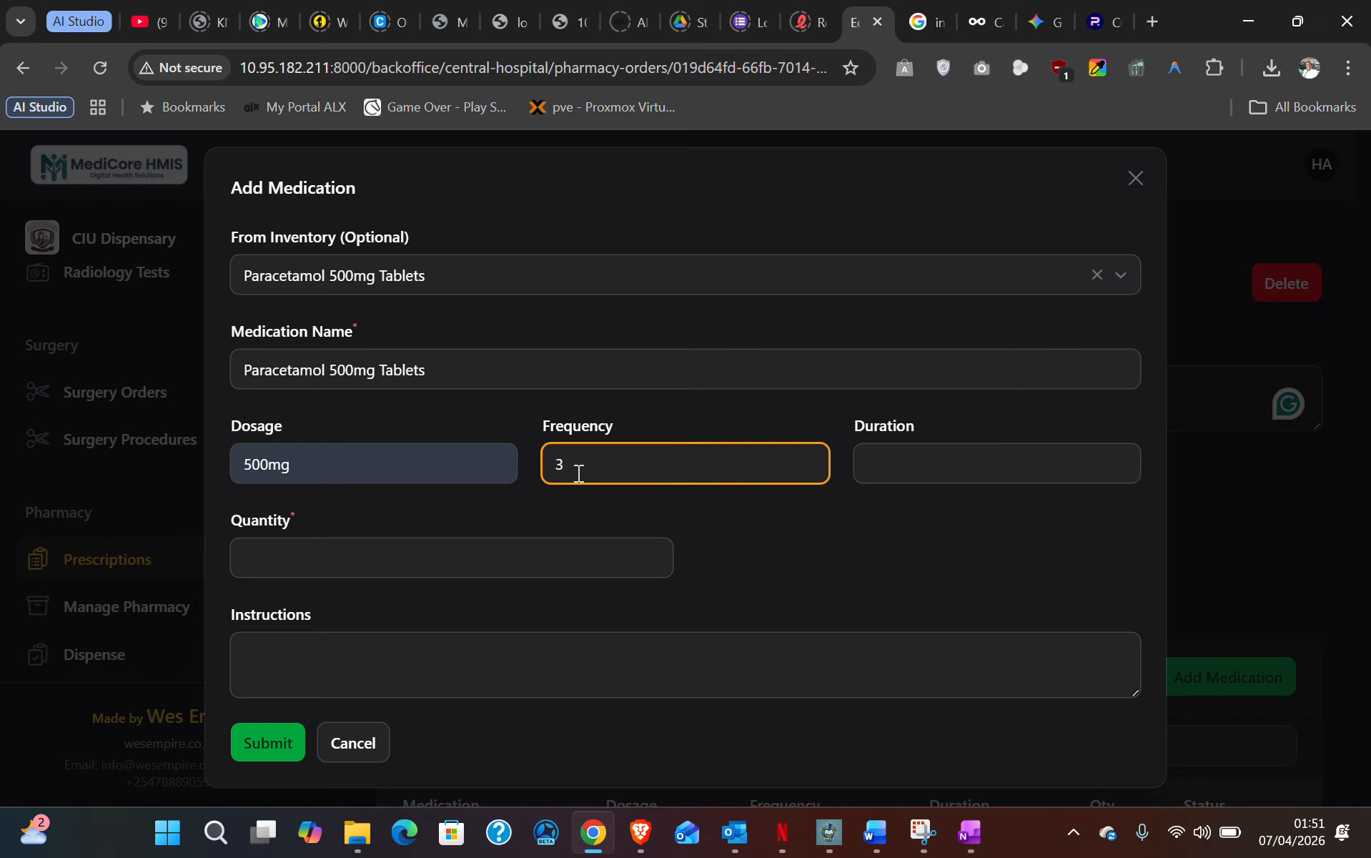
pyautogui.click(934, 468)
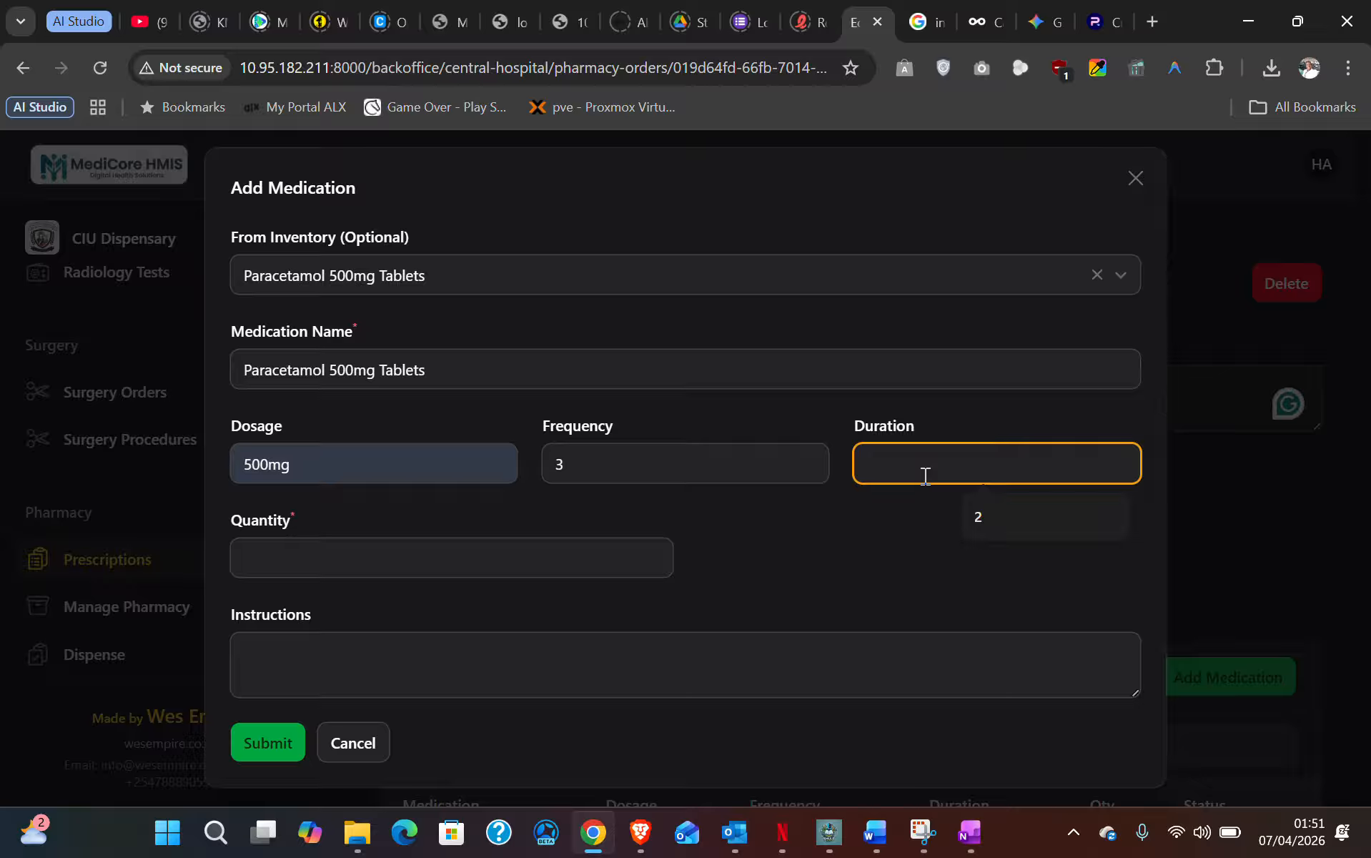
pyautogui.write('3')
pyautogui.click(379, 552)
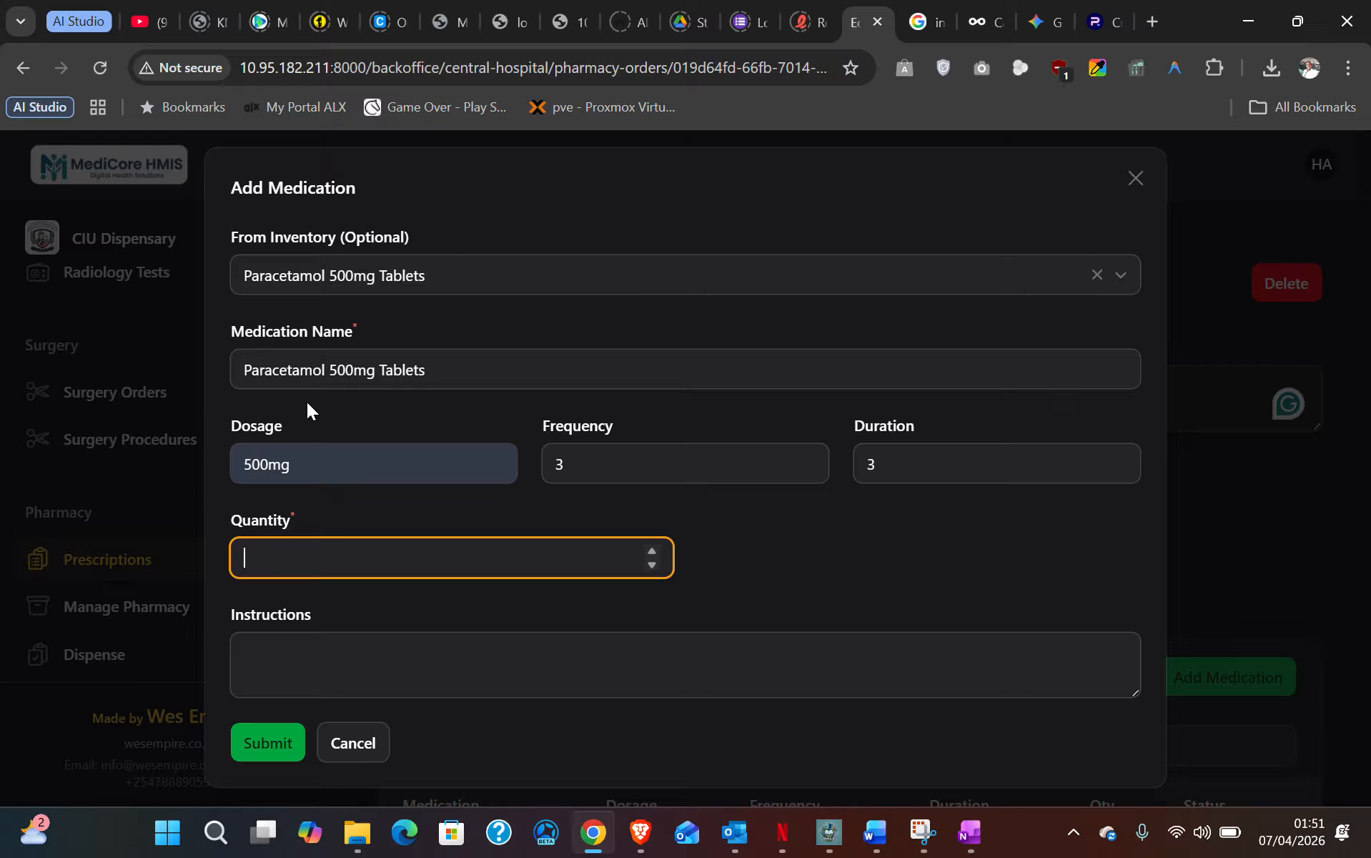
pyautogui.write('1')
pyautogui.click(327, 656)
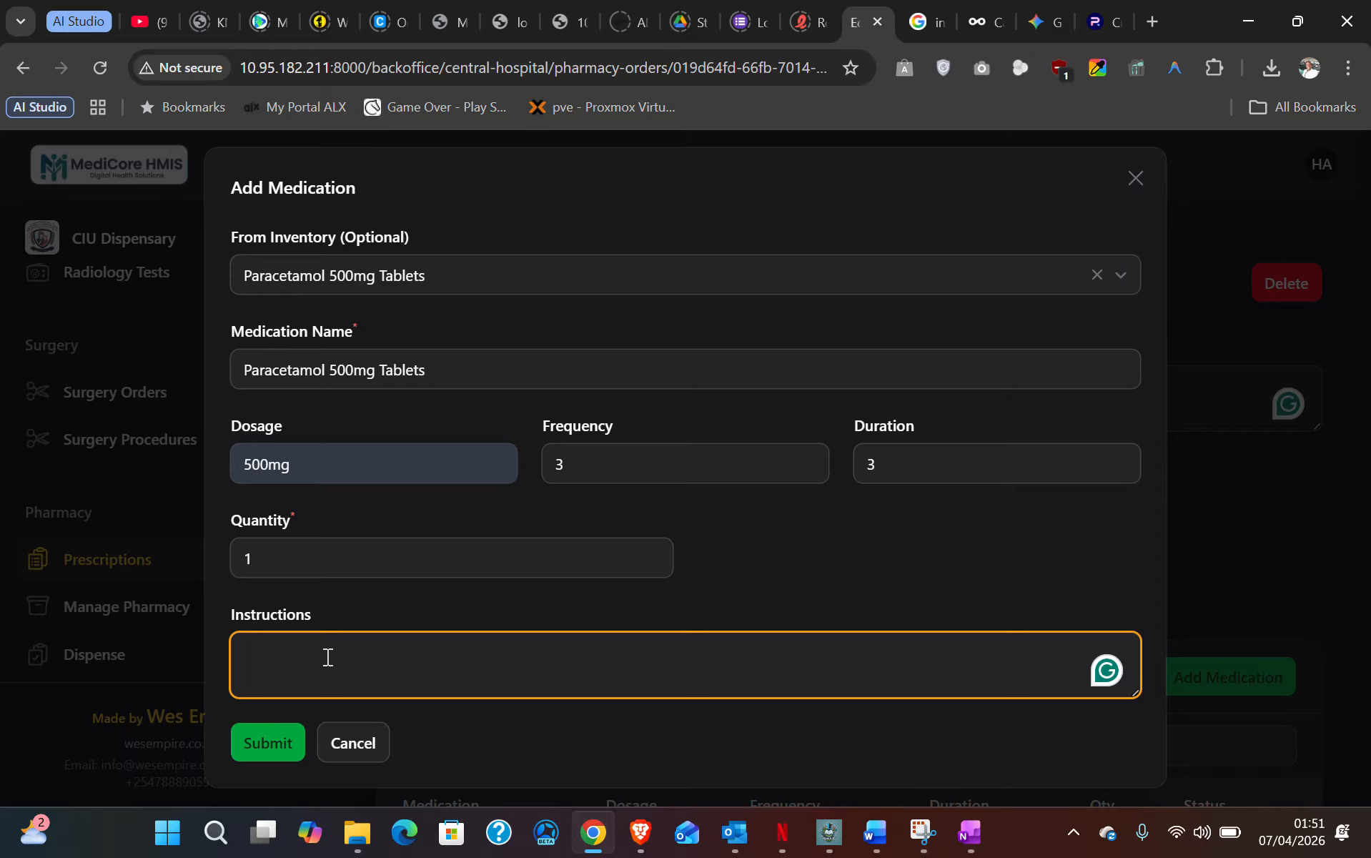
pyautogui.write('1 tablet x 3')
pyautogui.click(272, 743)
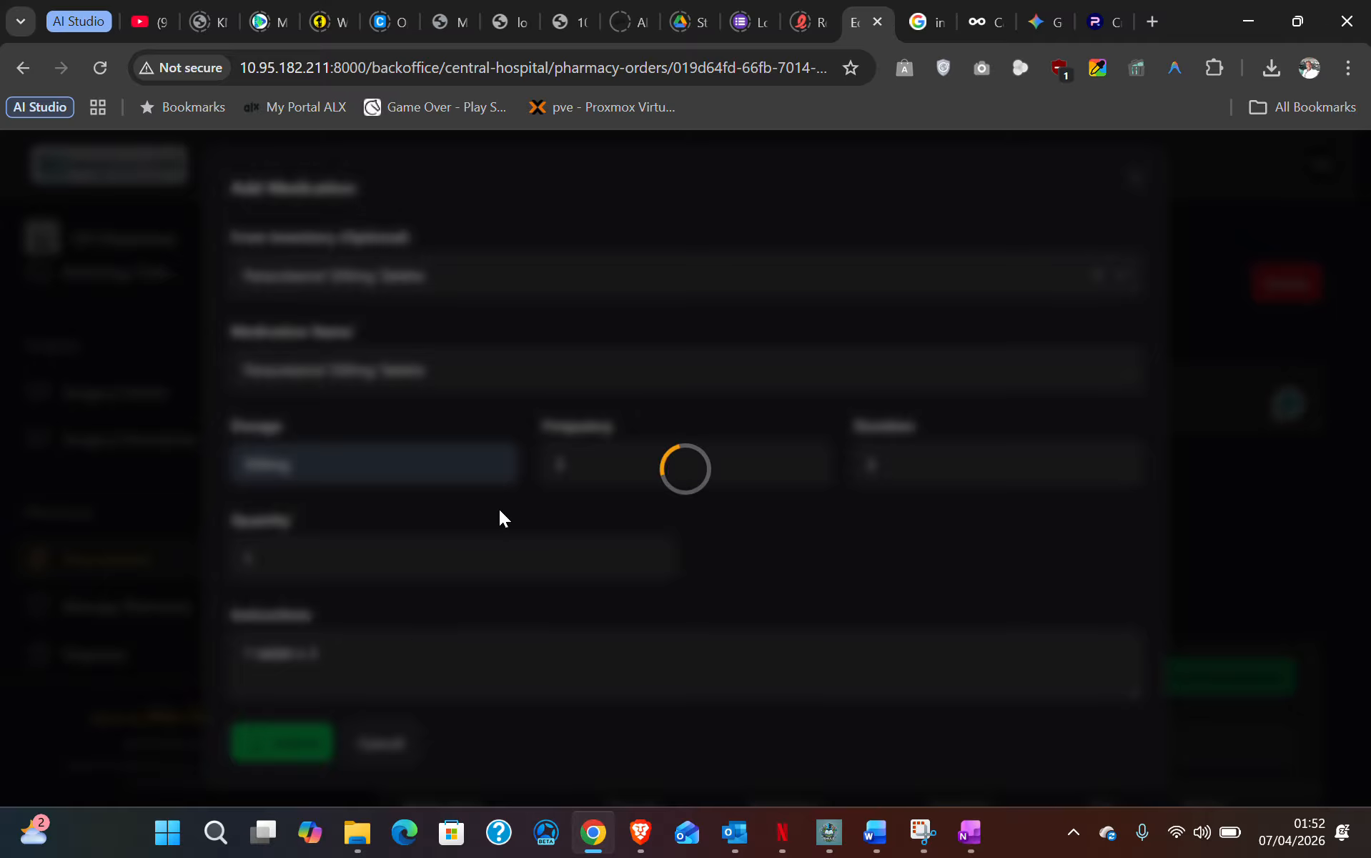
pyautogui.scroll(-3, 745, 606)
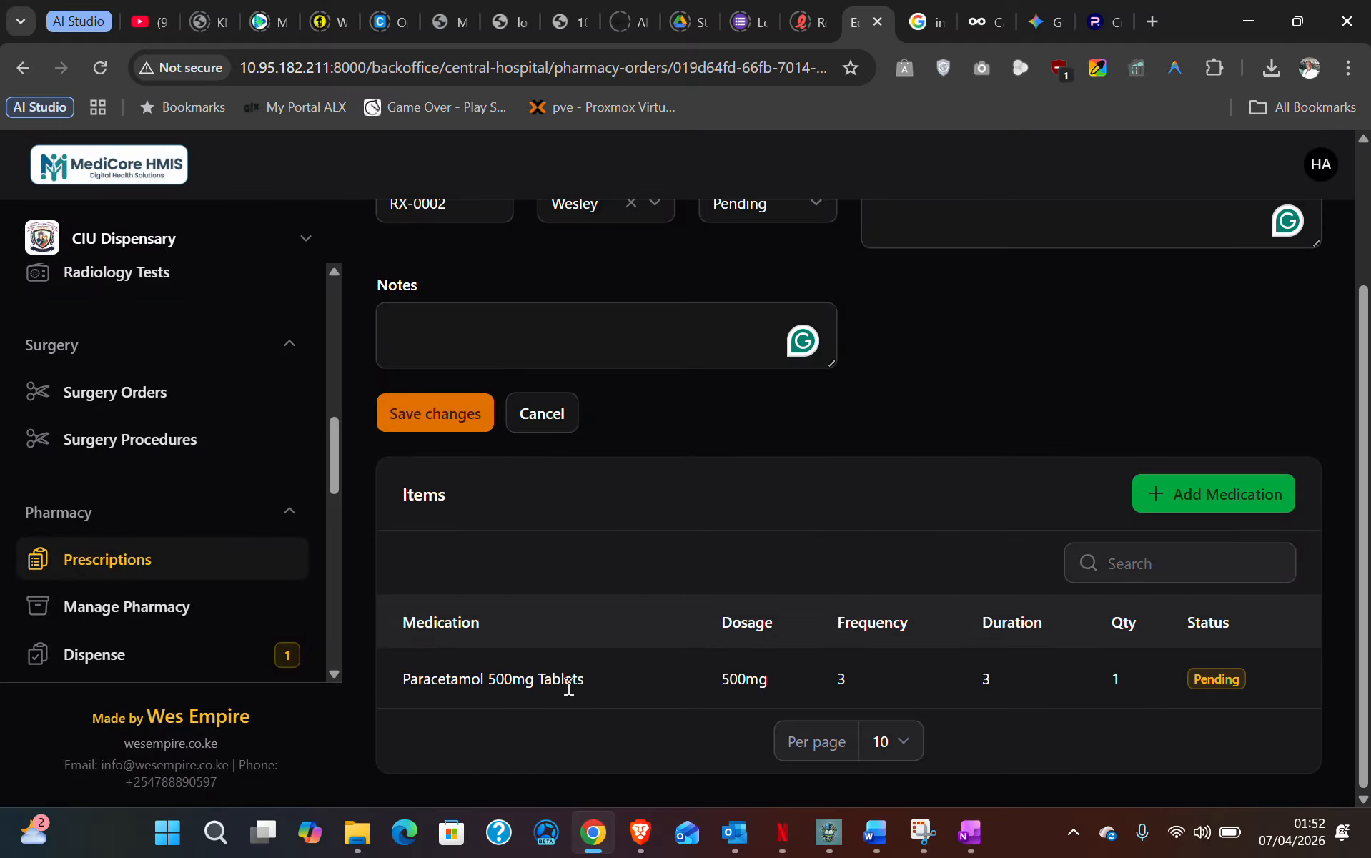
# - Add another medication, Ibuprofen 400mg Tablets, with dosage 400mg
pyautogui.click(1220, 487)
pyautogui.click(359, 270)
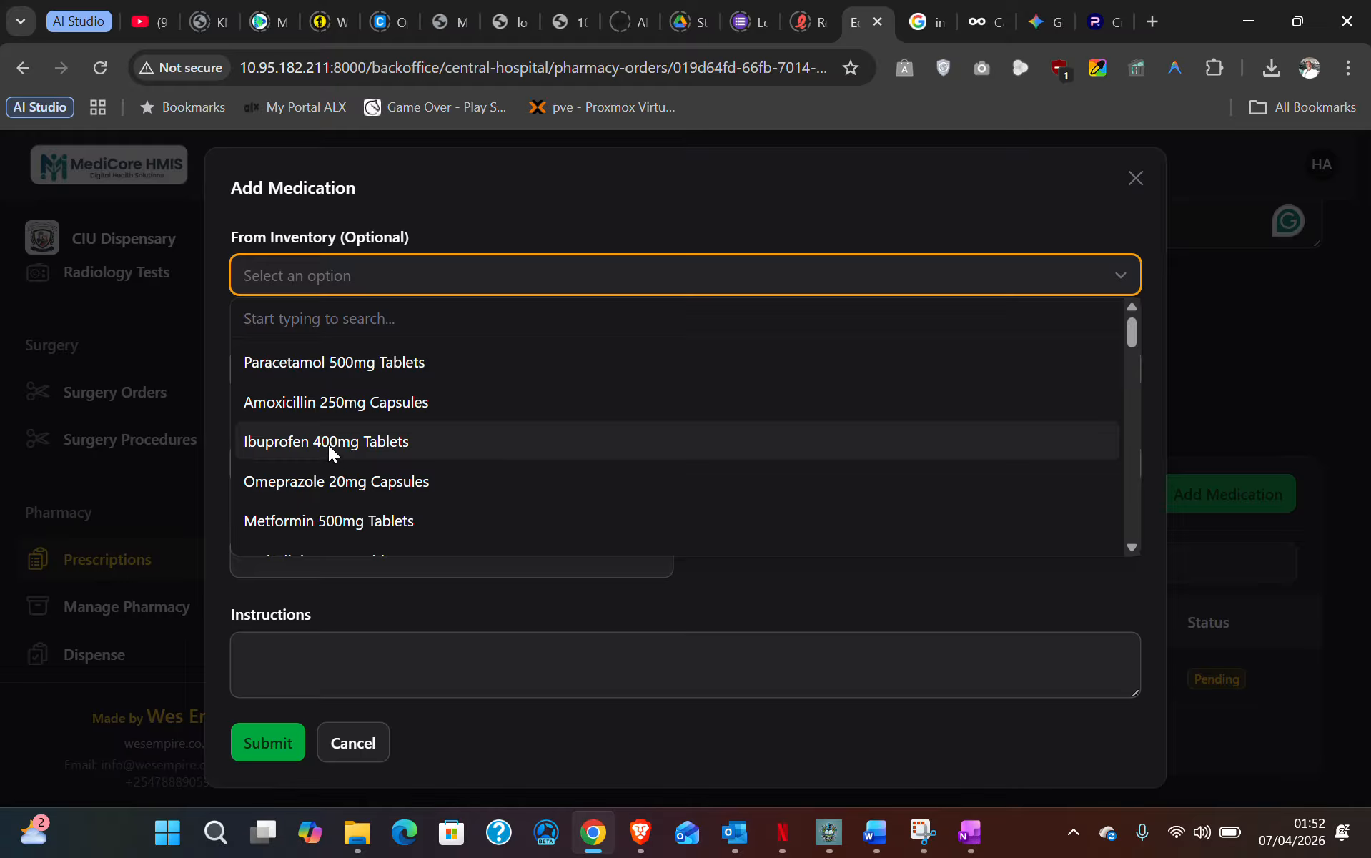
pyautogui.click(328, 443)
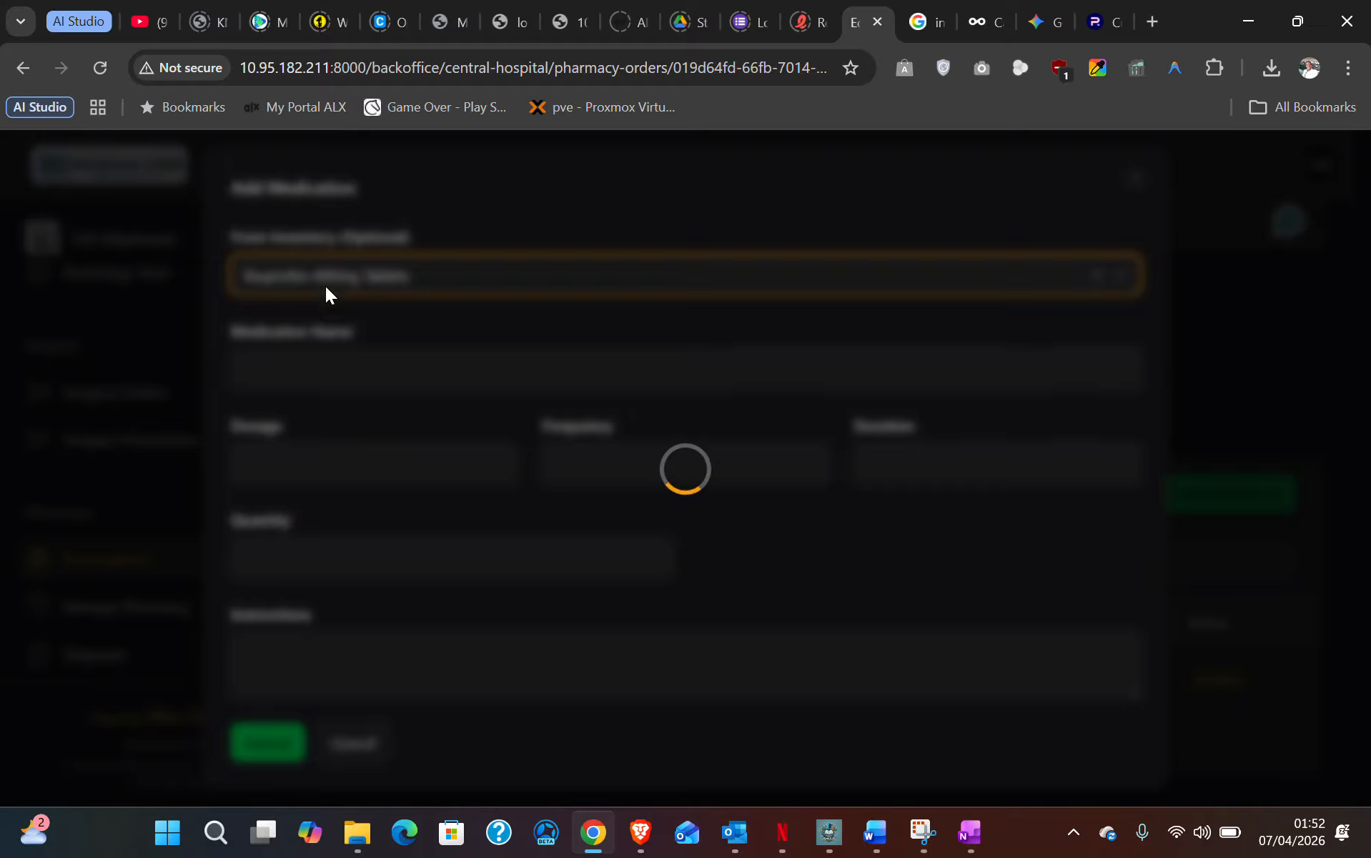
pyautogui.click(307, 473)
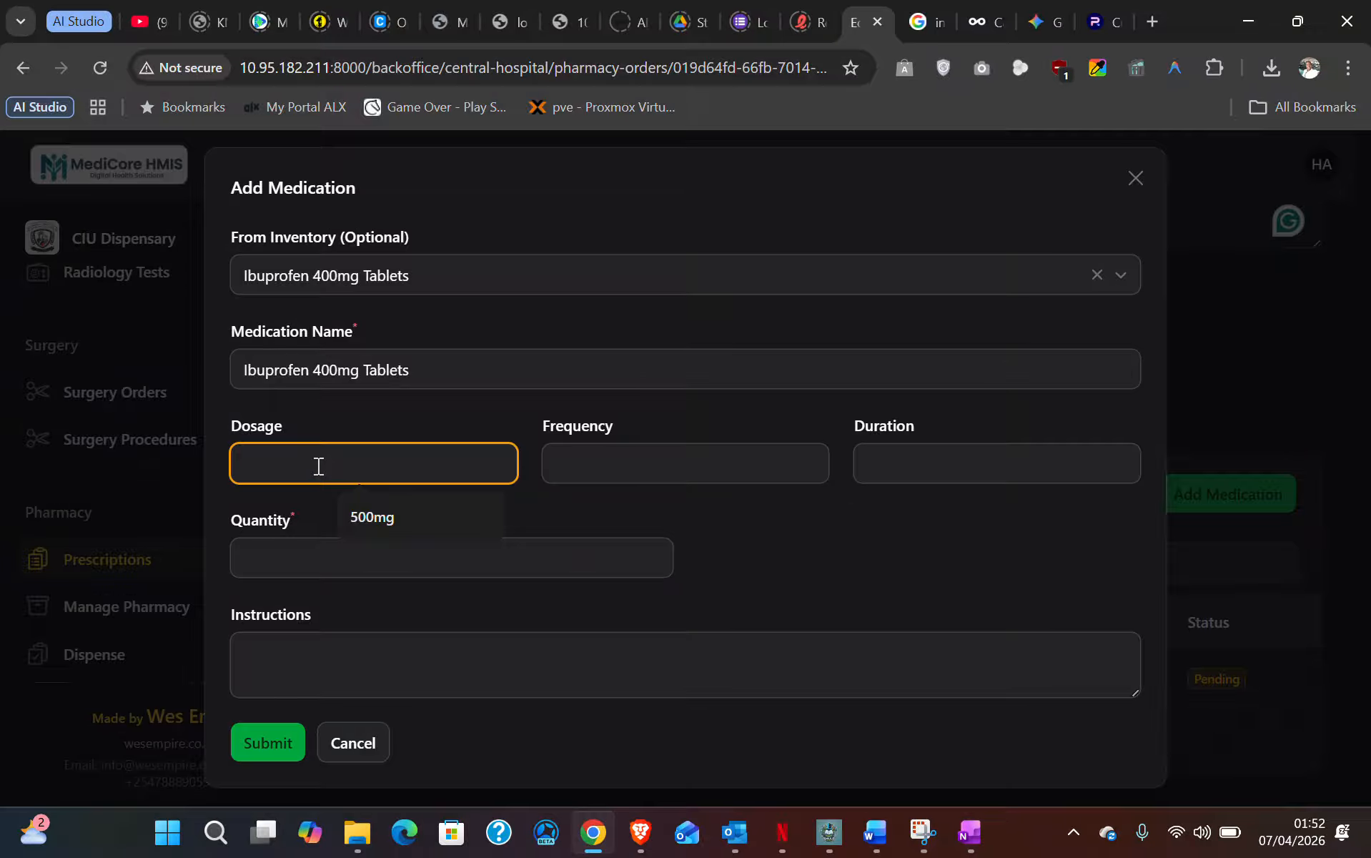
pyautogui.write('400mg')
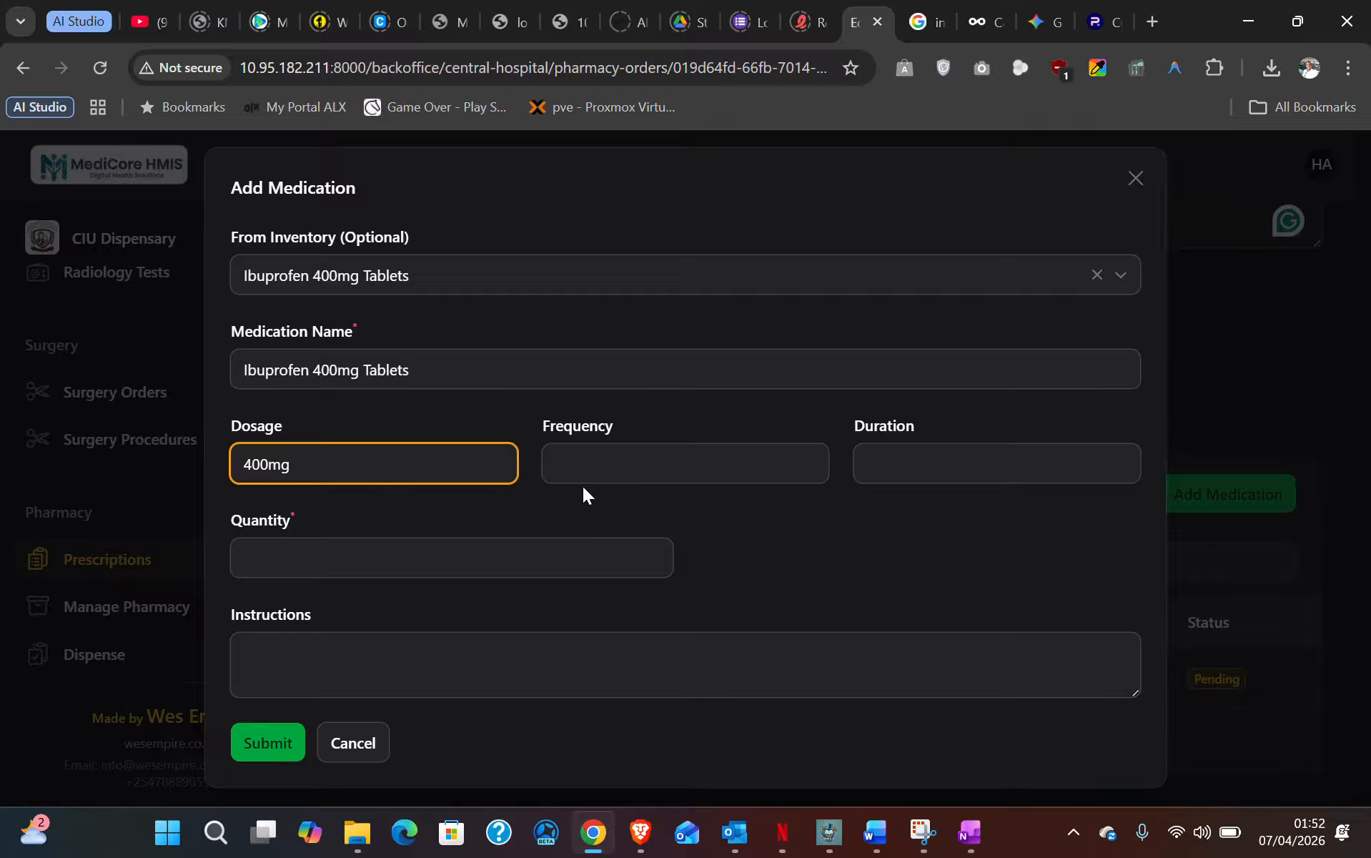
# - Set frequency 1, duration 2, quantity 3, instructions '1 tablet at night', and submit
pyautogui.click(598, 464)
pyautogui.write('1')
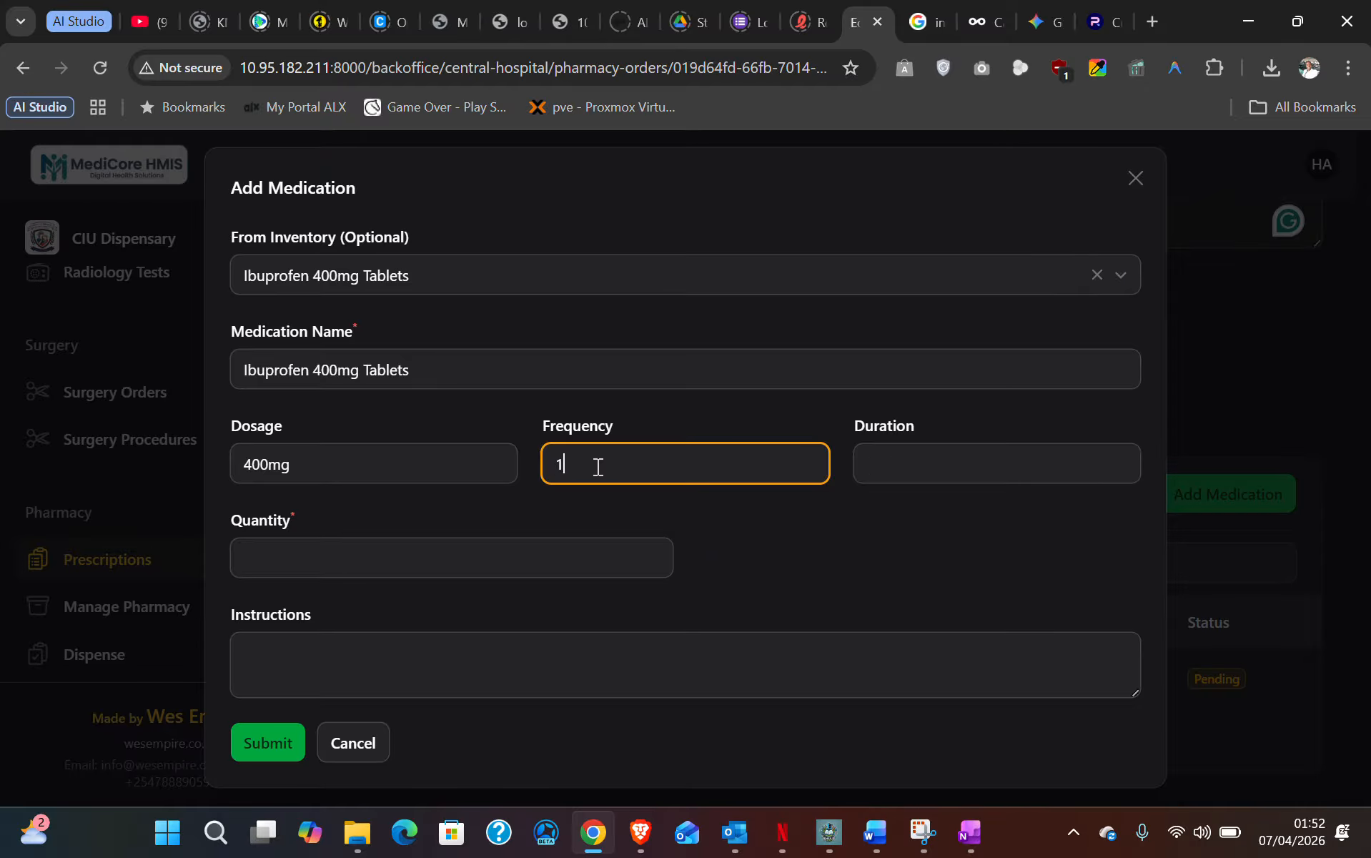
pyautogui.click(909, 465)
pyautogui.write('2')
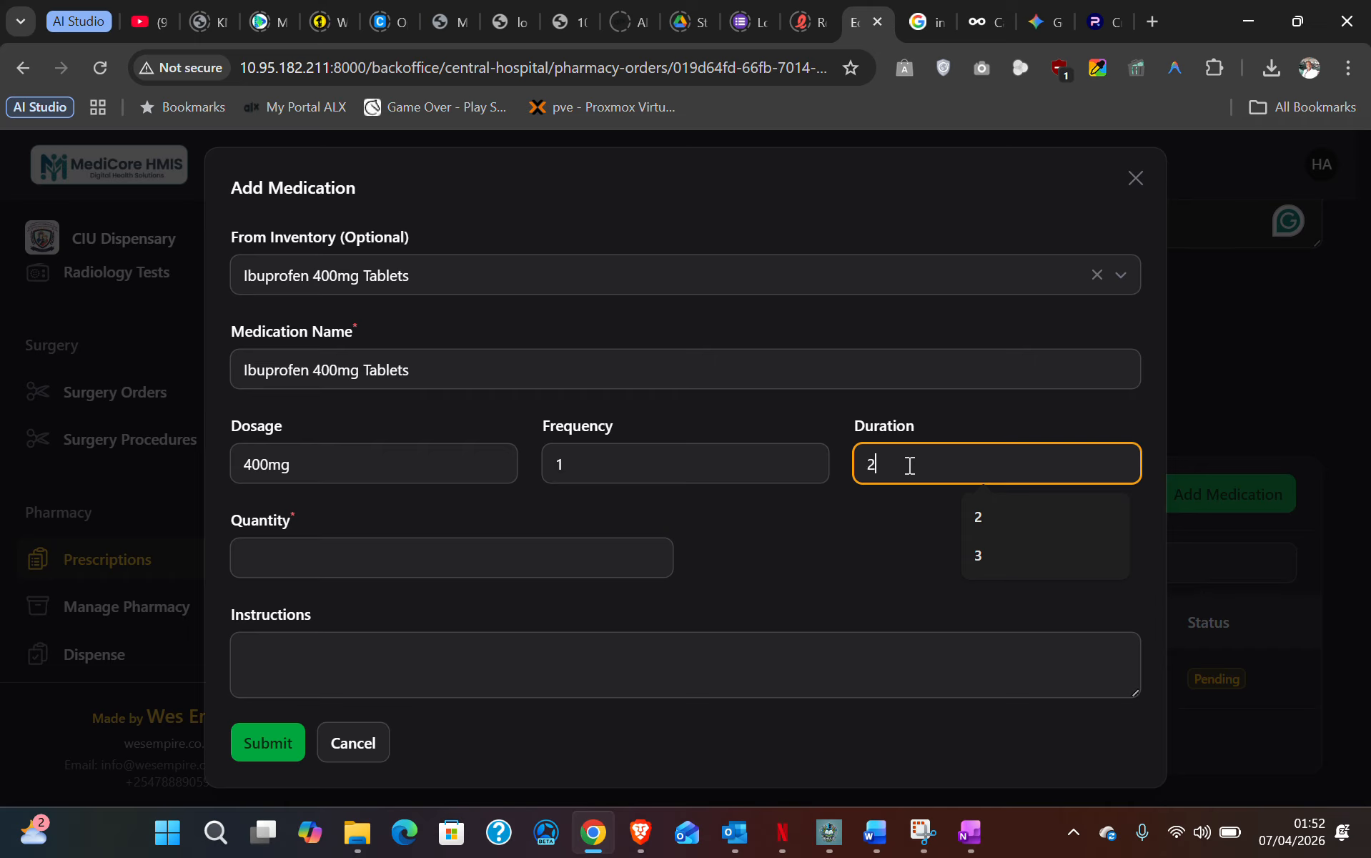
pyautogui.click(272, 556)
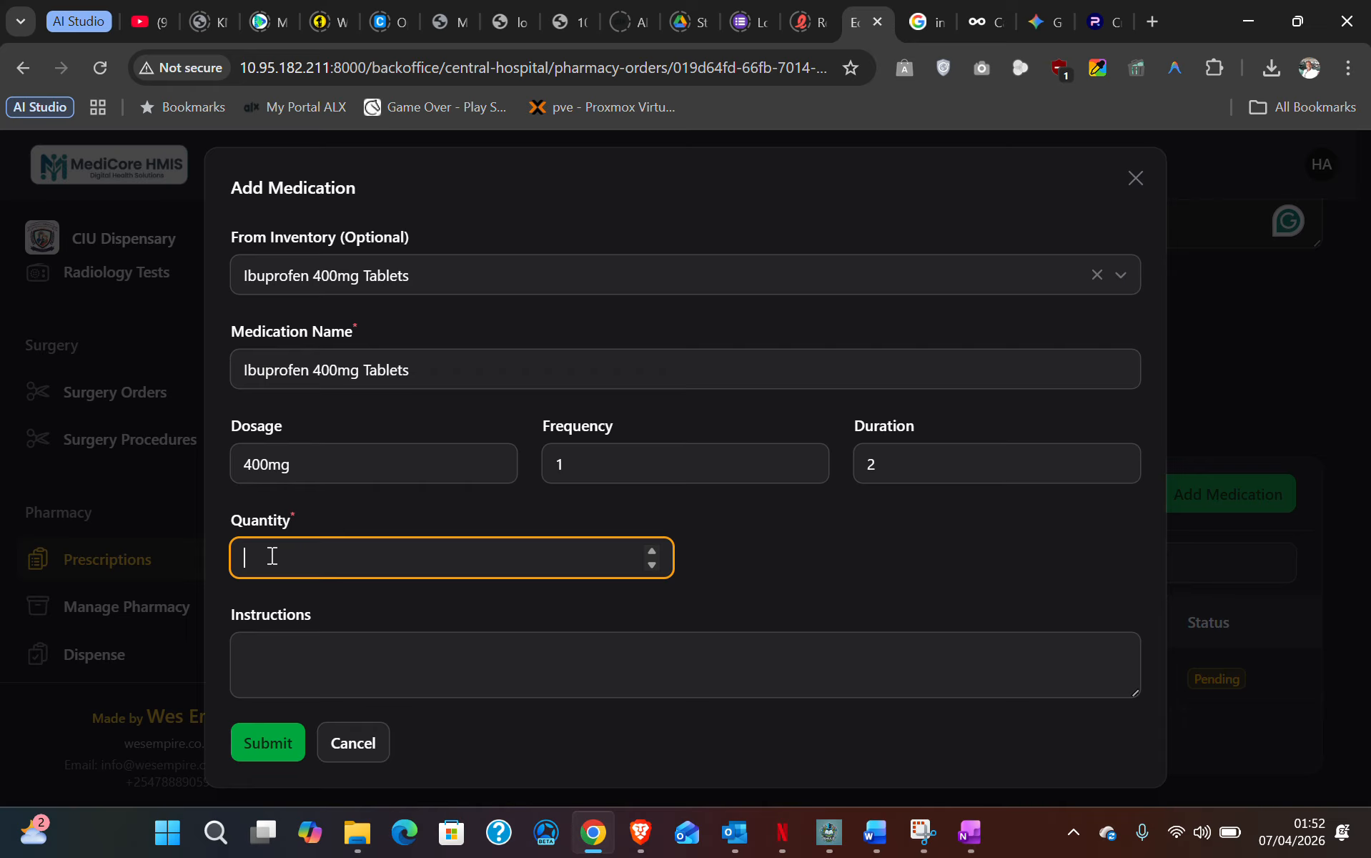
pyautogui.write('3')
pyautogui.click(293, 650)
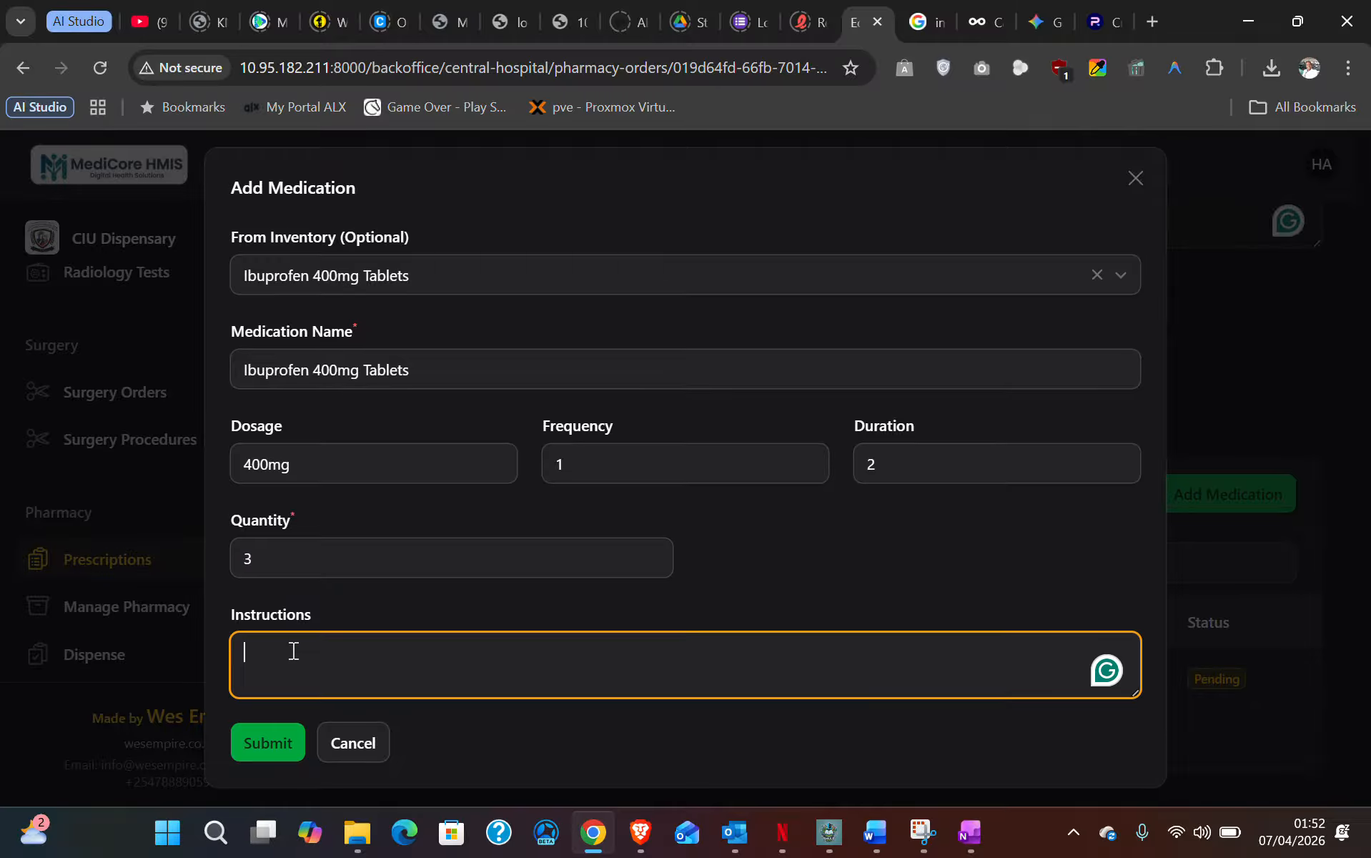
pyautogui.write('1 tablet a')
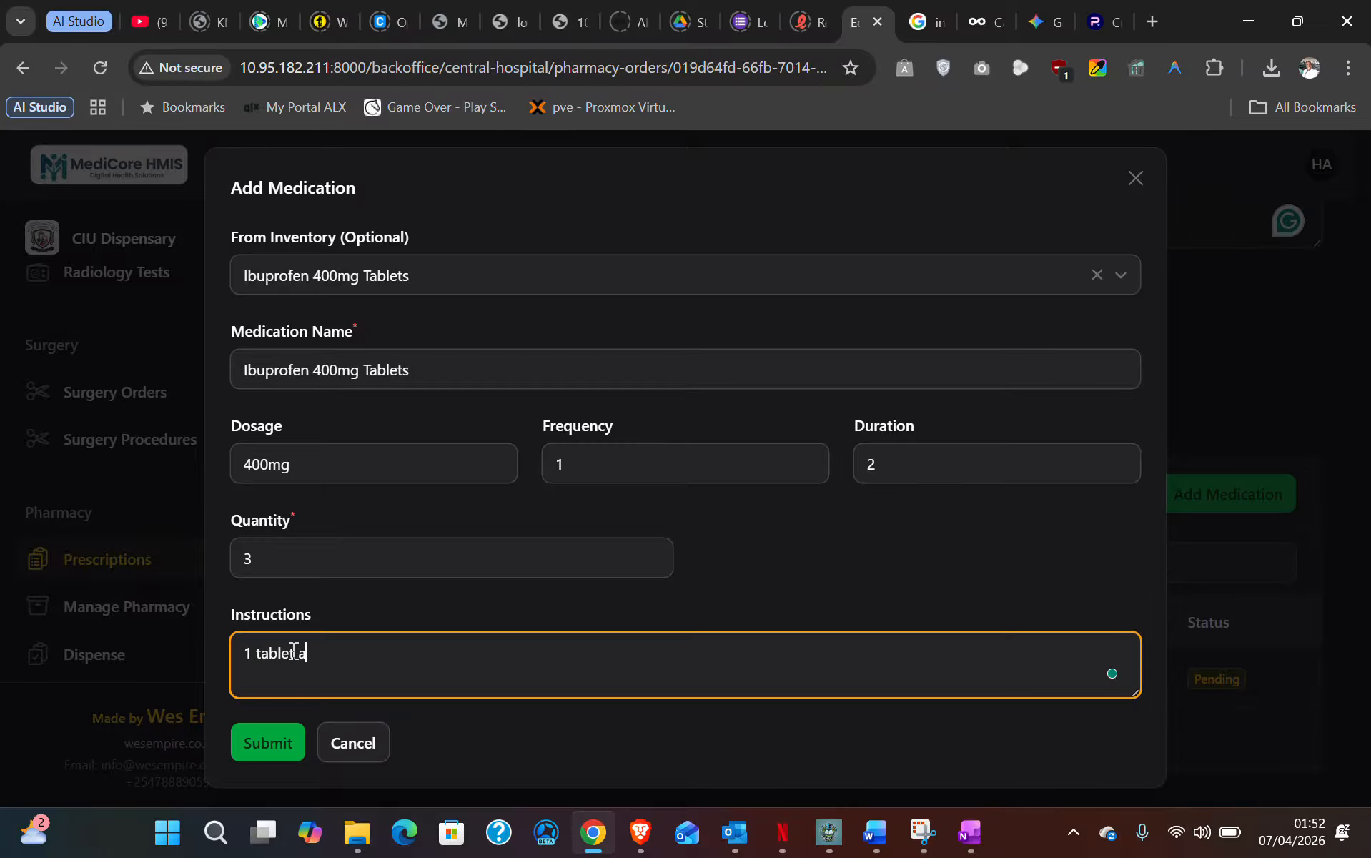
pyautogui.write('t night')
pyautogui.click(282, 743)
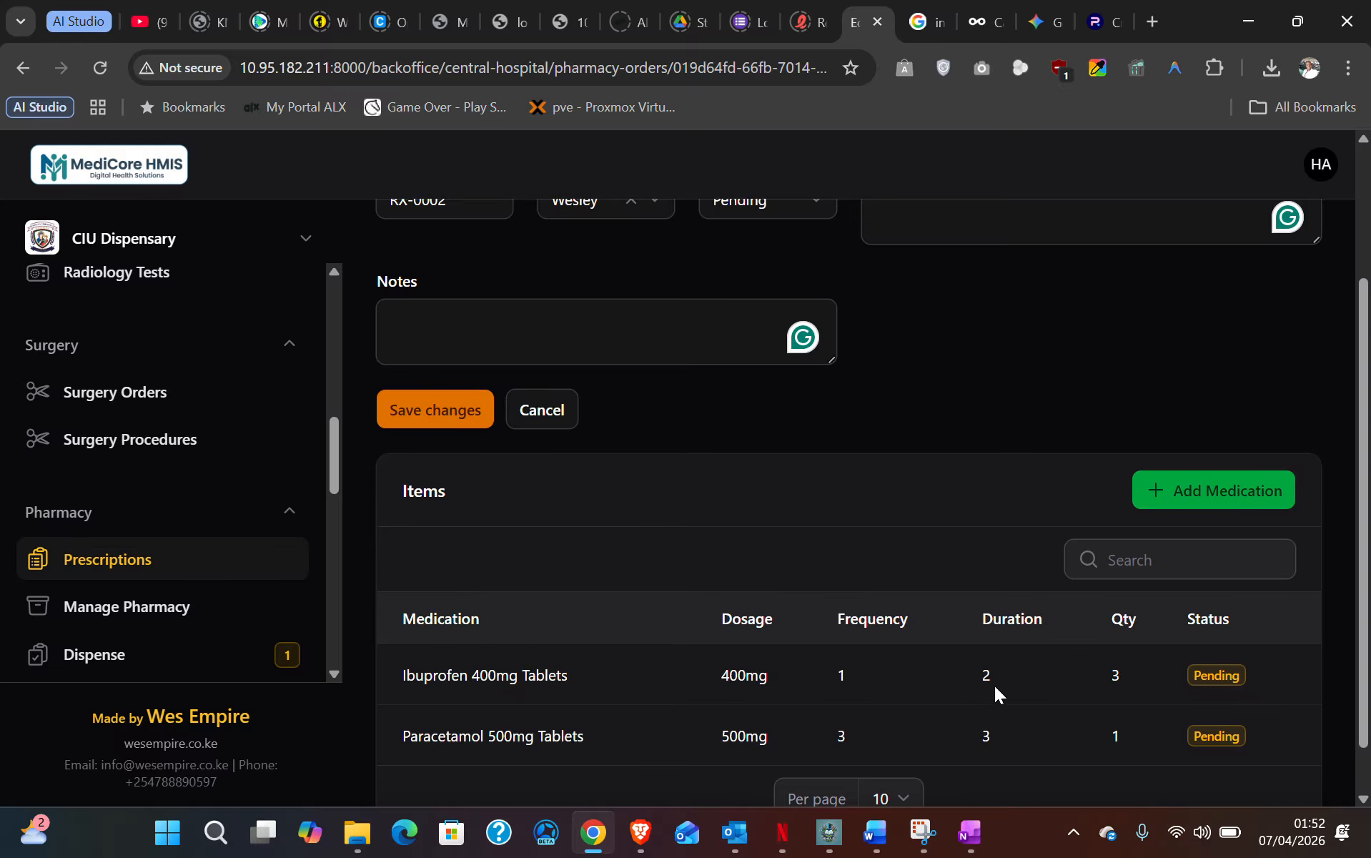
pyautogui.scroll(-1, 994, 684)
pyautogui.scroll(3, 934, 690)
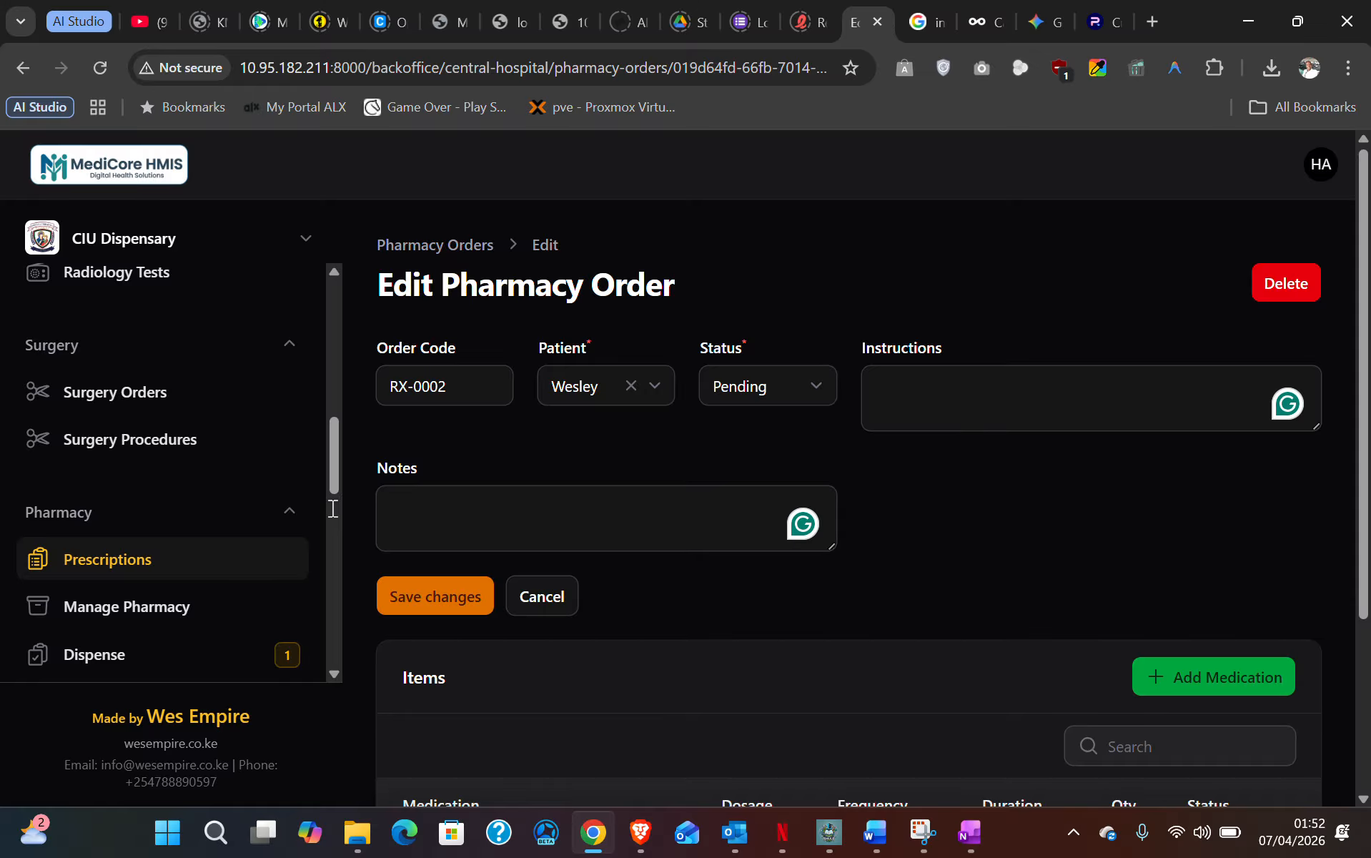
pyautogui.scroll(1, 184, 448)
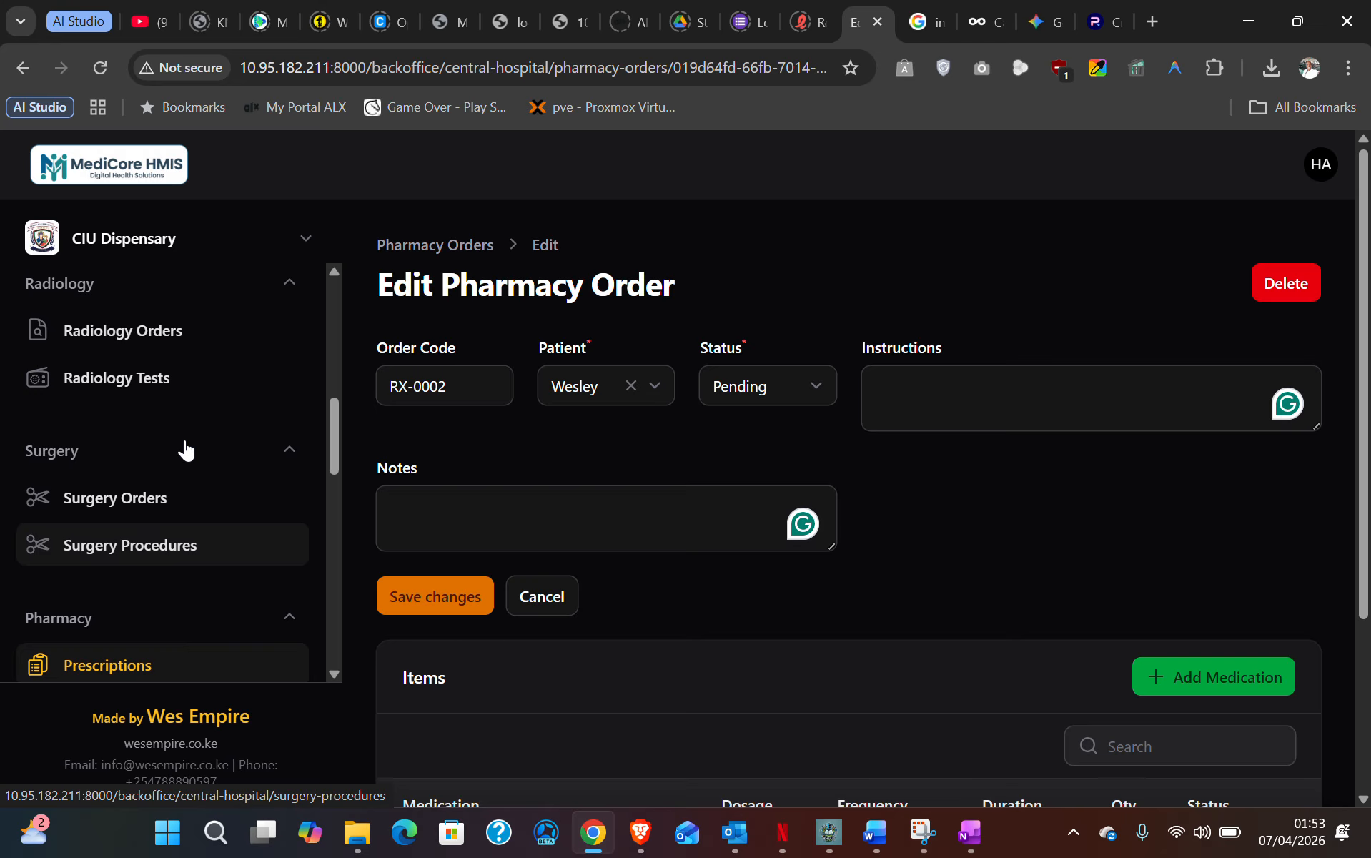
pyautogui.scroll(-2, 184, 449)
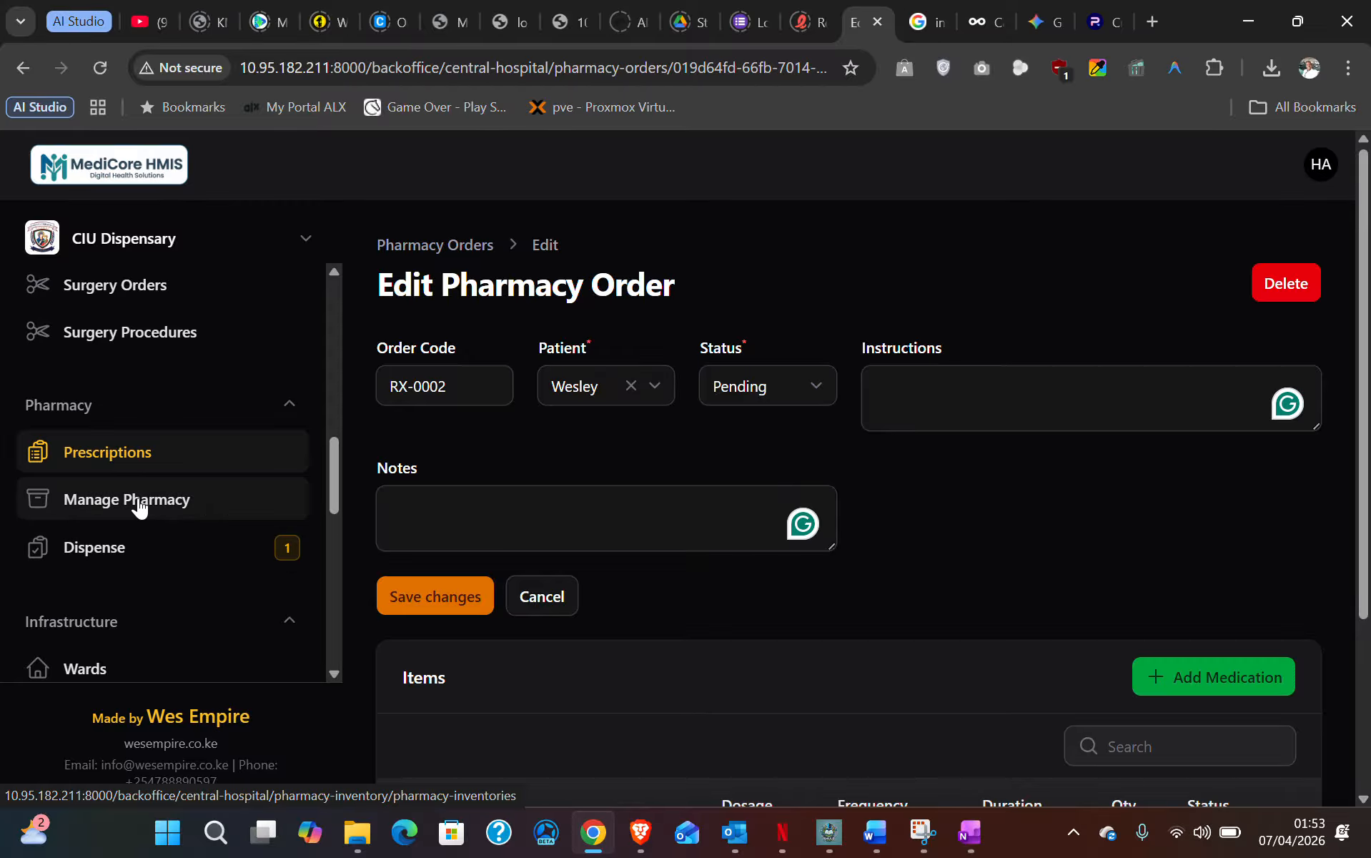
# - Open Manage Pharmacy and browse its Inventory Items, noting Blood Lancet Low Stock at 134 pieces
pyautogui.click(112, 505)
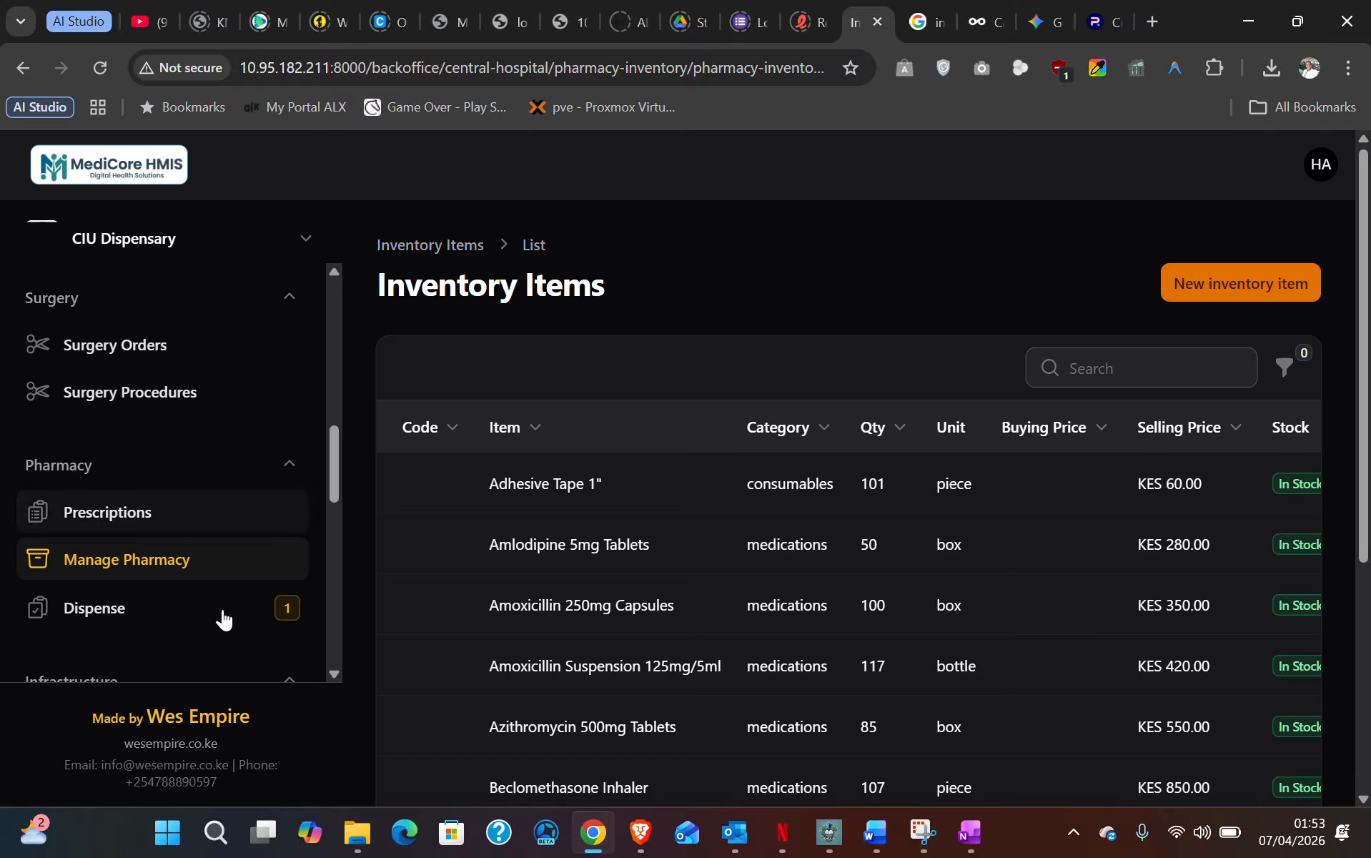
pyautogui.scroll(-5, 654, 572)
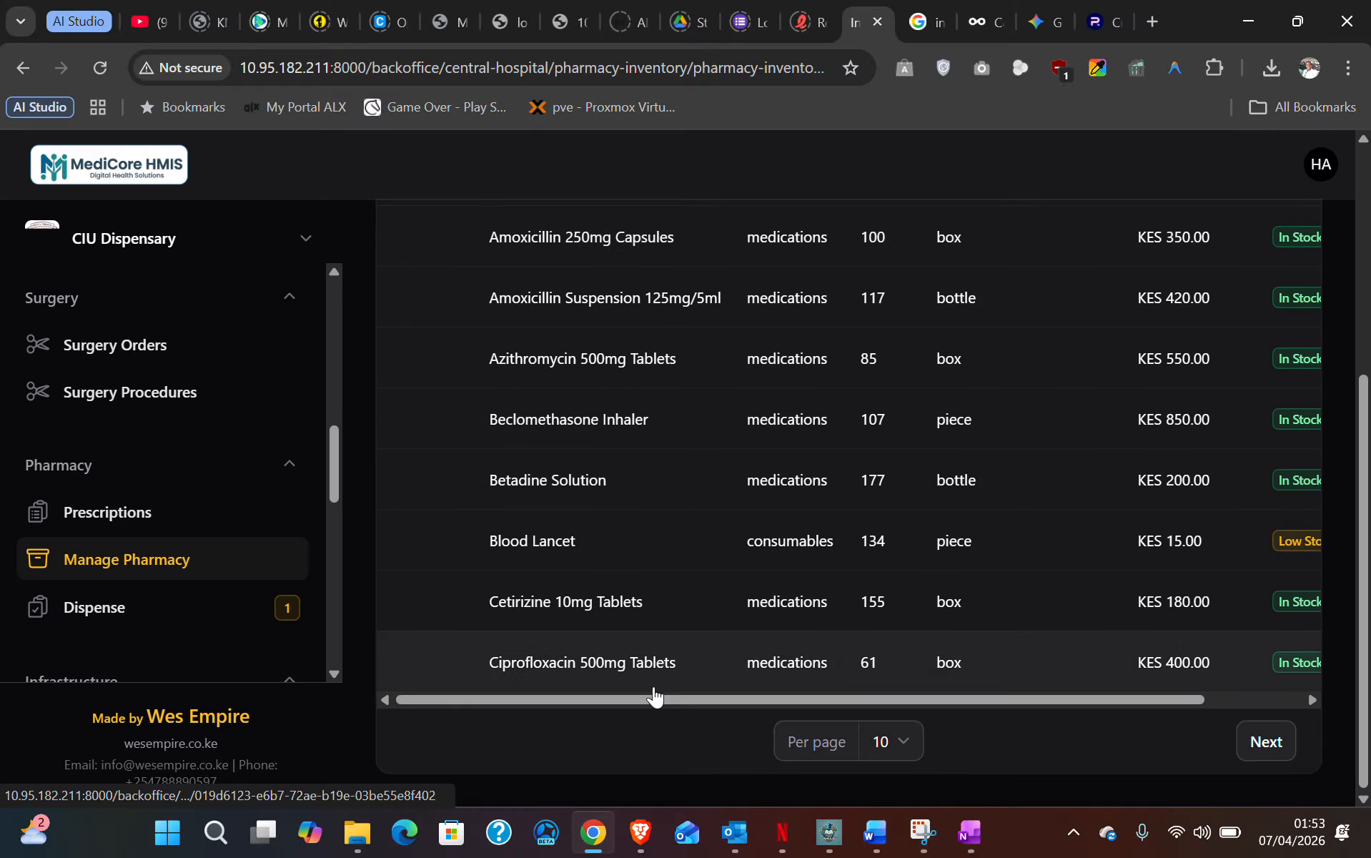
pyautogui.moveTo(648, 699); pyautogui.dragTo(988, 718)
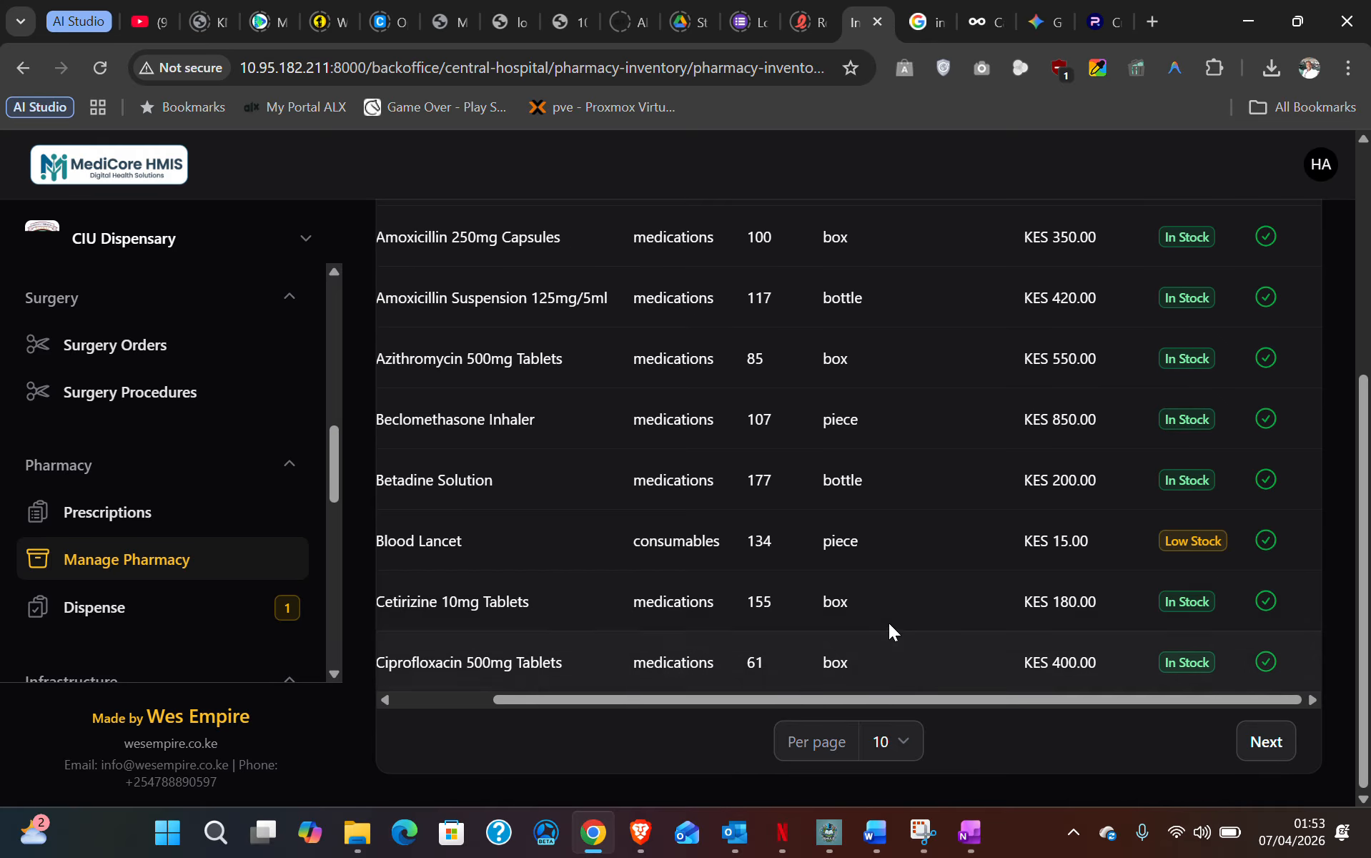
pyautogui.scroll(5, 889, 625)
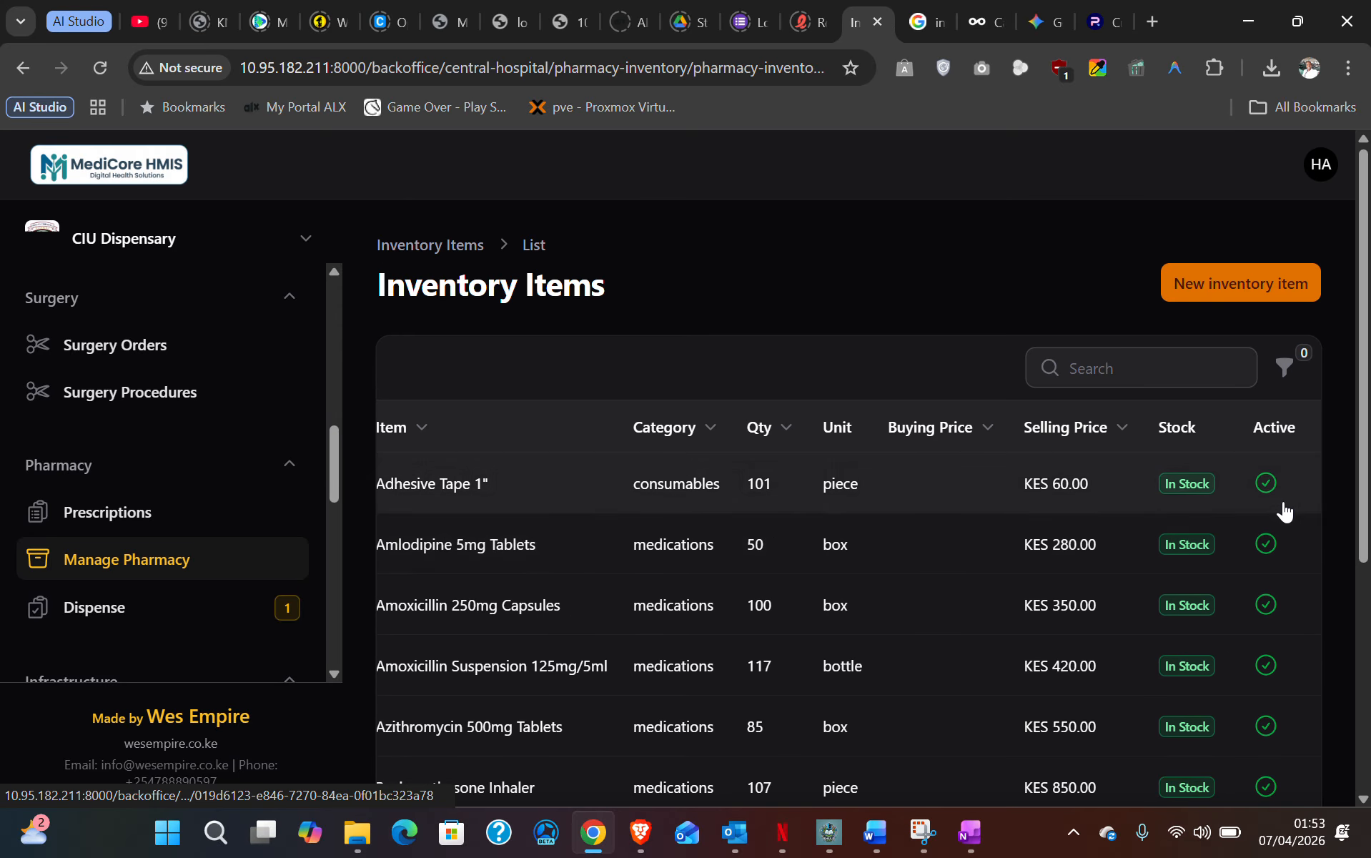
pyautogui.scroll(-3, 1266, 616)
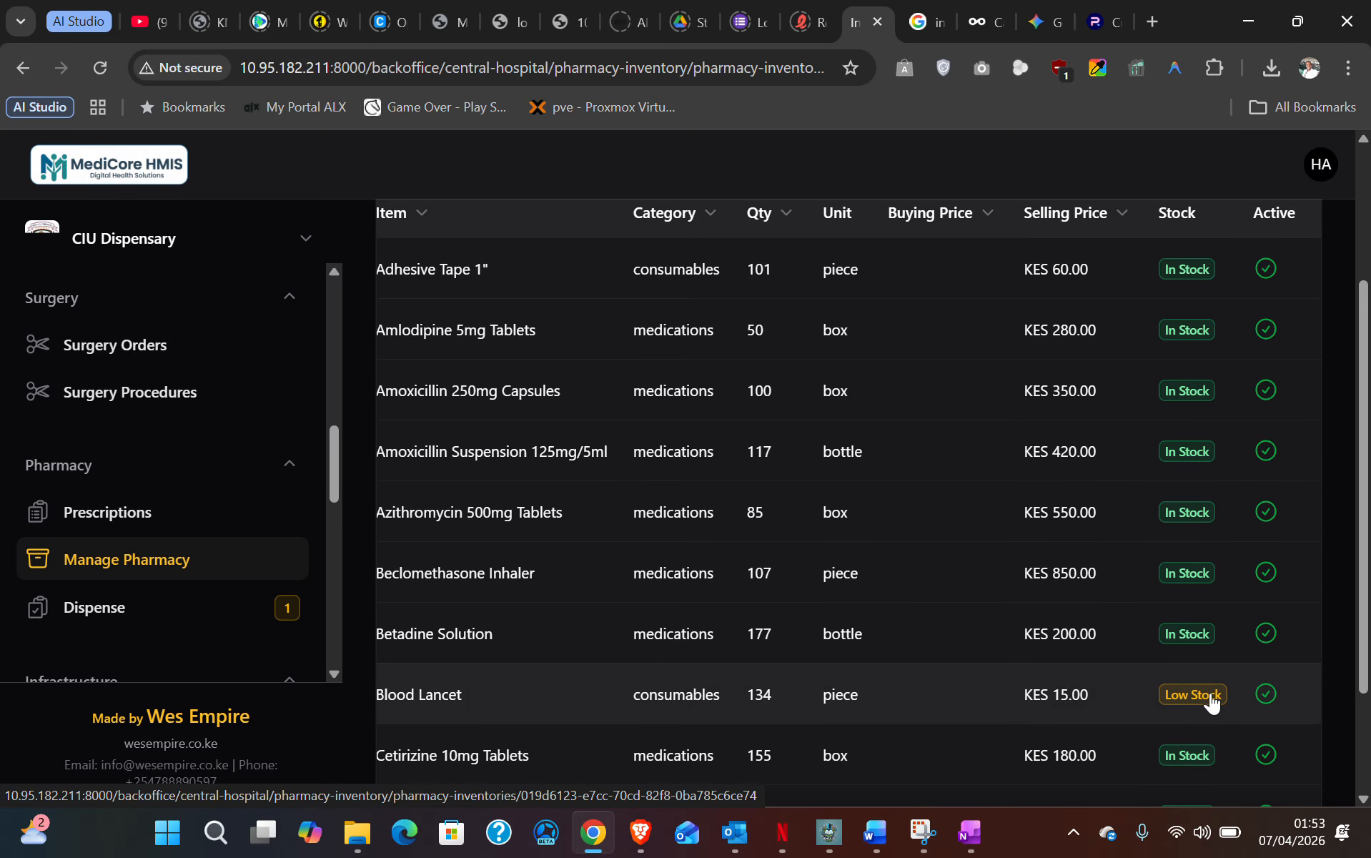
pyautogui.scroll(-2, 1201, 704)
pyautogui.moveTo(1185, 744); pyautogui.dragTo(1014, 742)
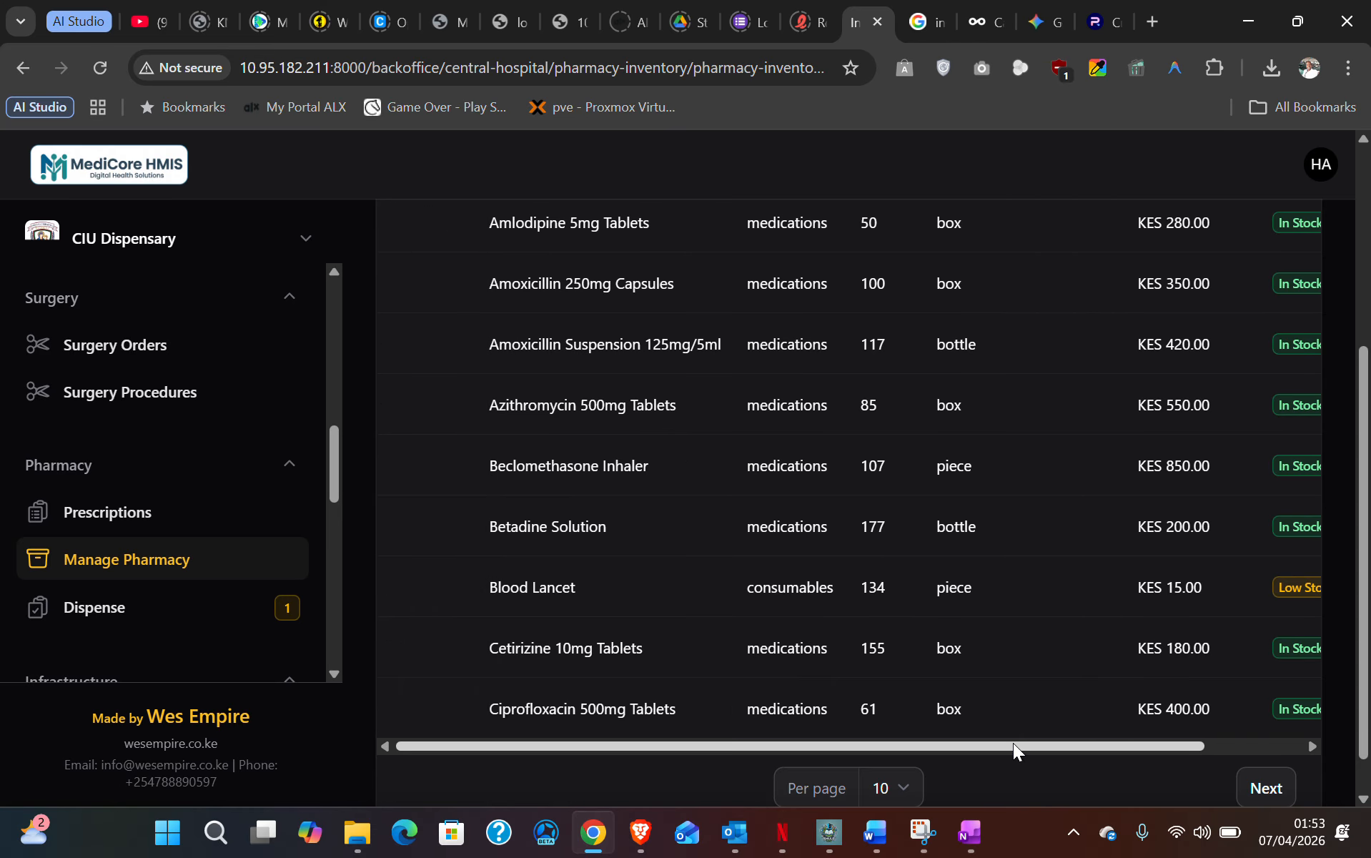
pyautogui.scroll(5, 979, 686)
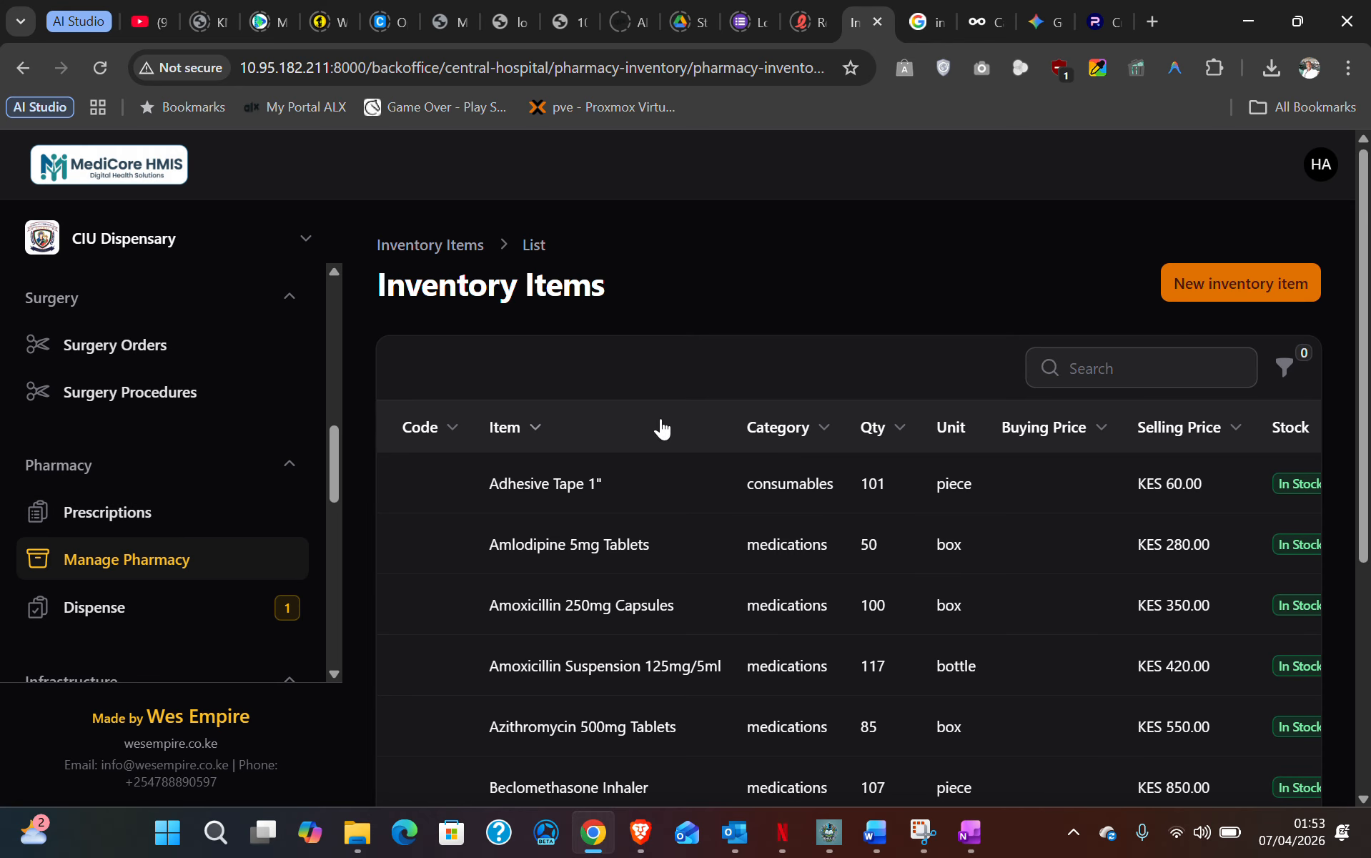
pyautogui.scroll(-3, 129, 484)
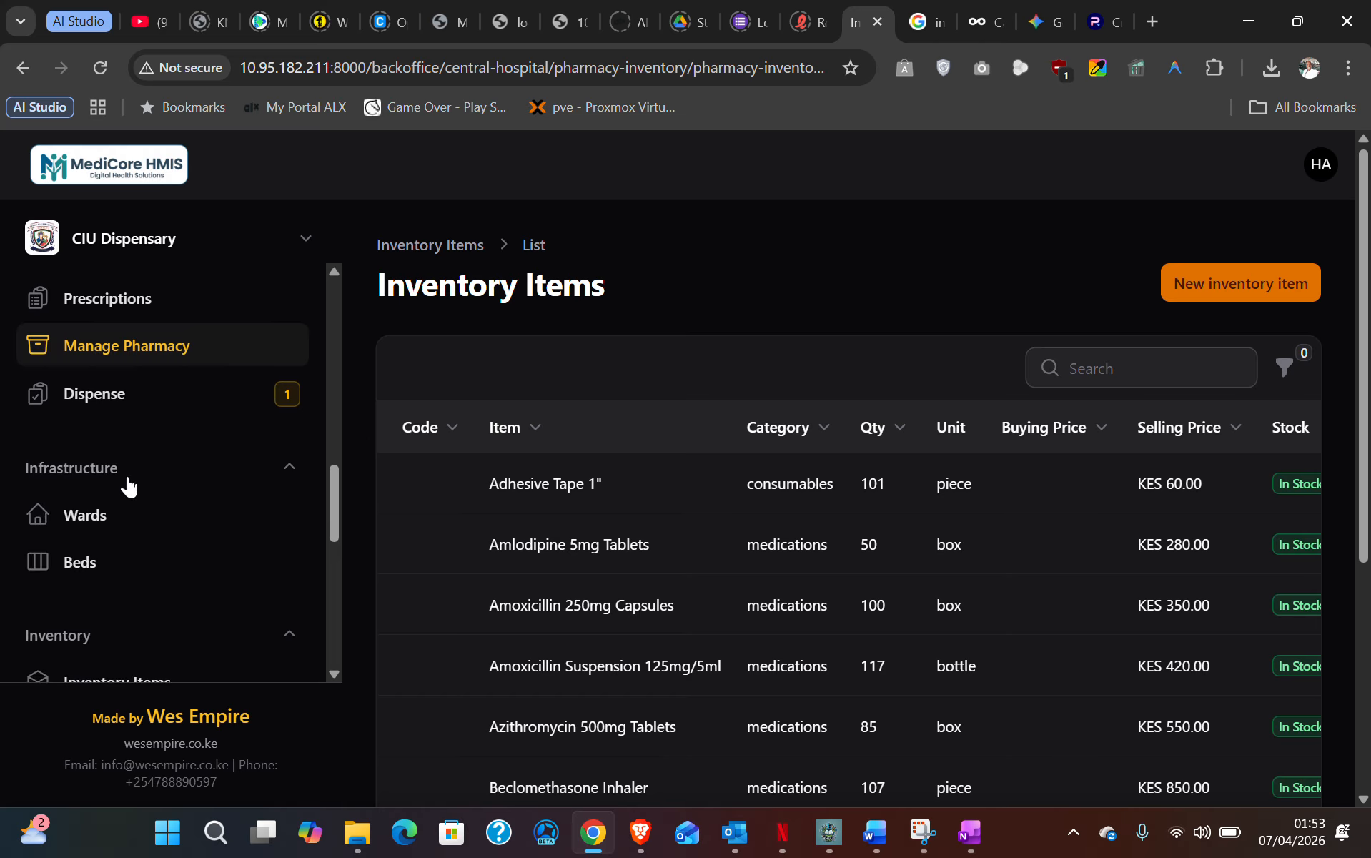
pyautogui.scroll(-3, 129, 485)
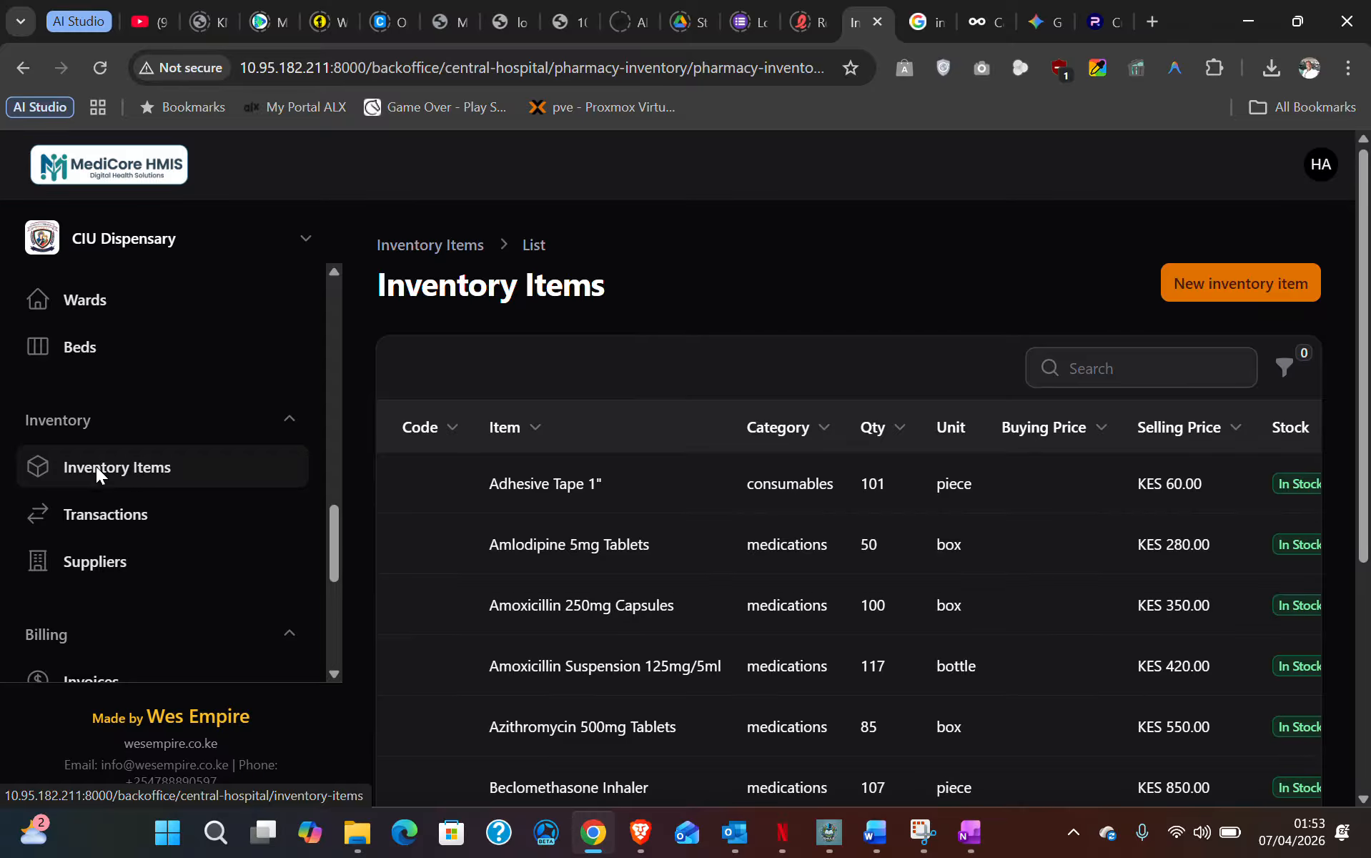
# - Open Inventory > Inventory Items and scroll the table to see each item's department
pyautogui.click(95, 466)
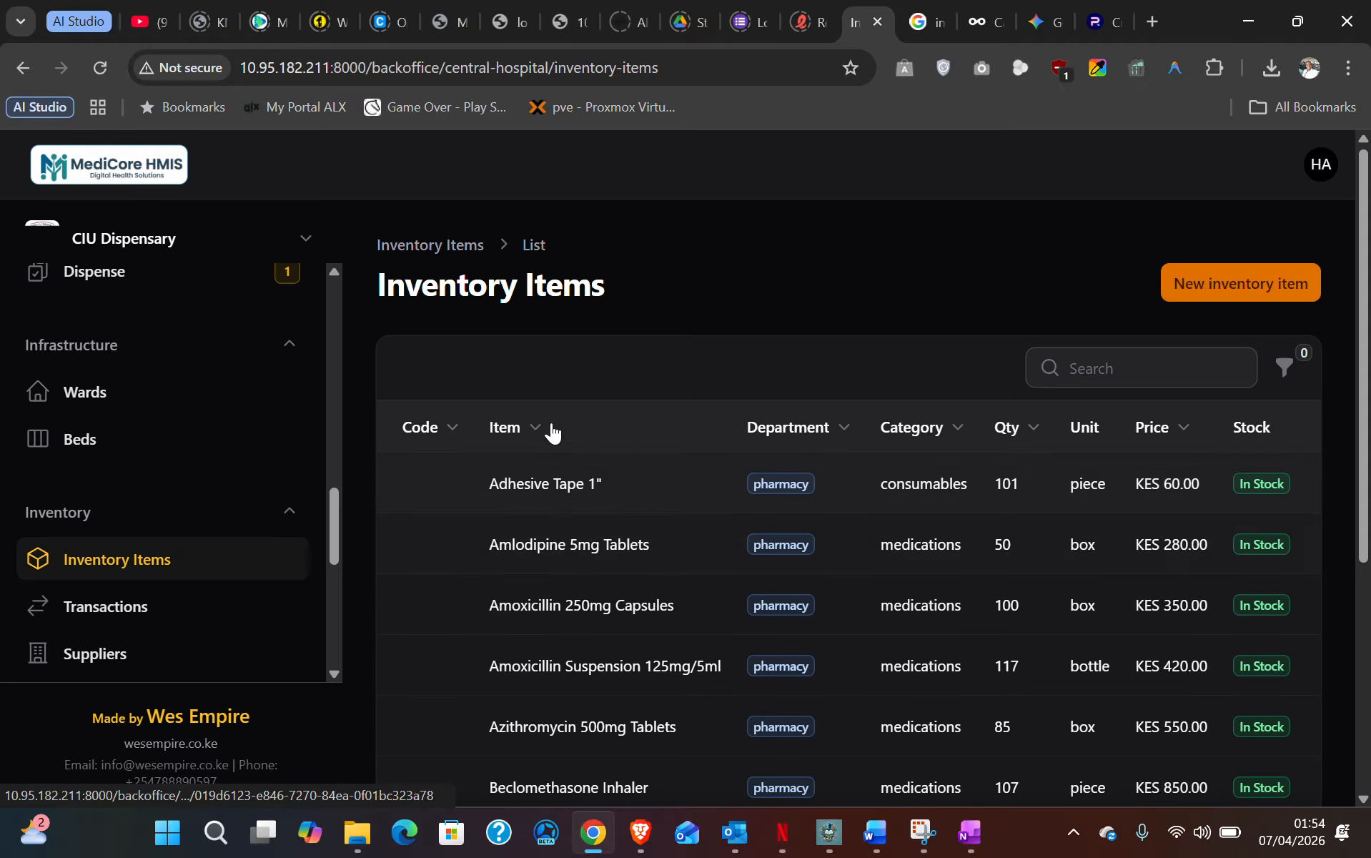
pyautogui.scroll(-3, 669, 583)
pyautogui.scroll(3, 672, 579)
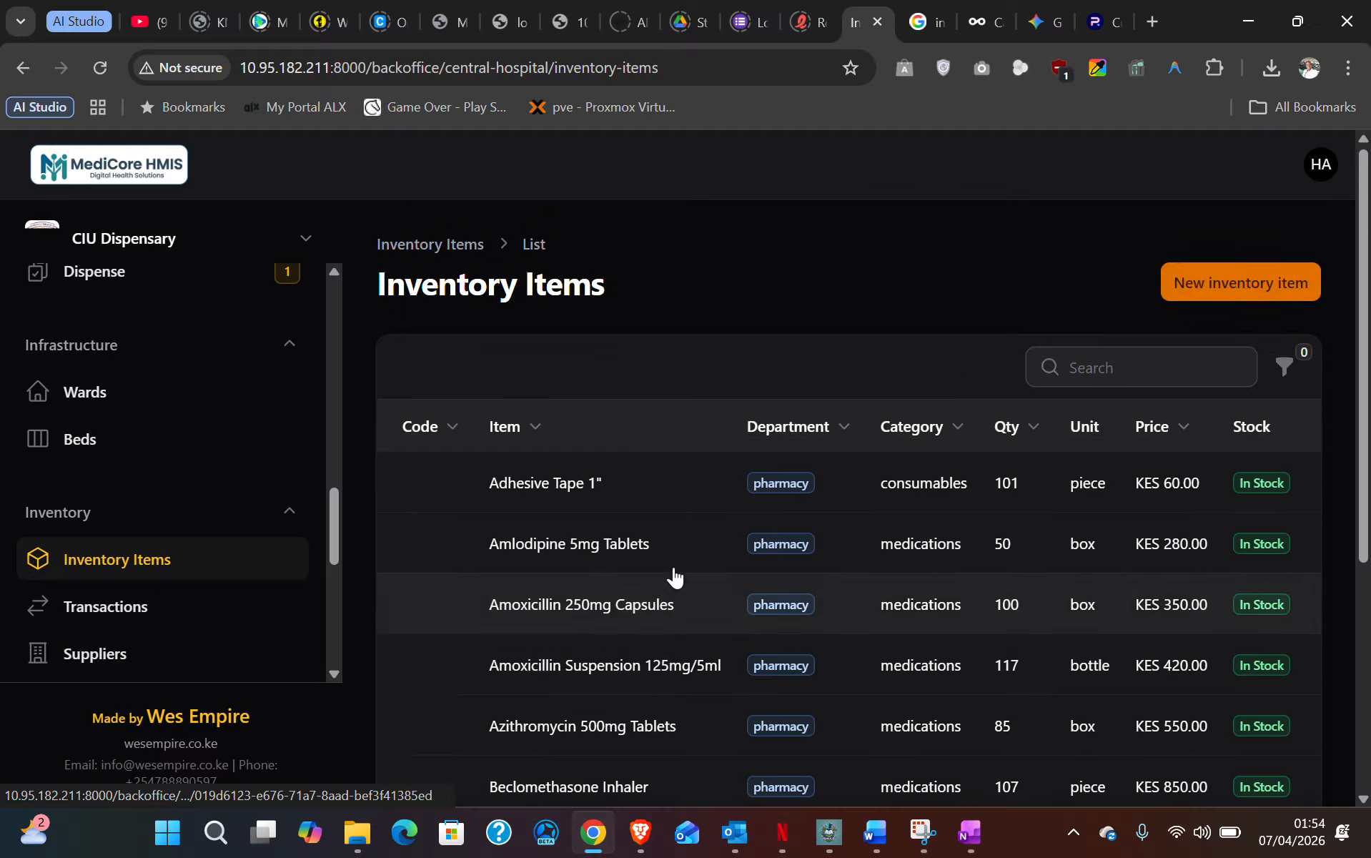
pyautogui.hscroll(2, 672, 575)
pyautogui.hscroll(-1, 715, 515)
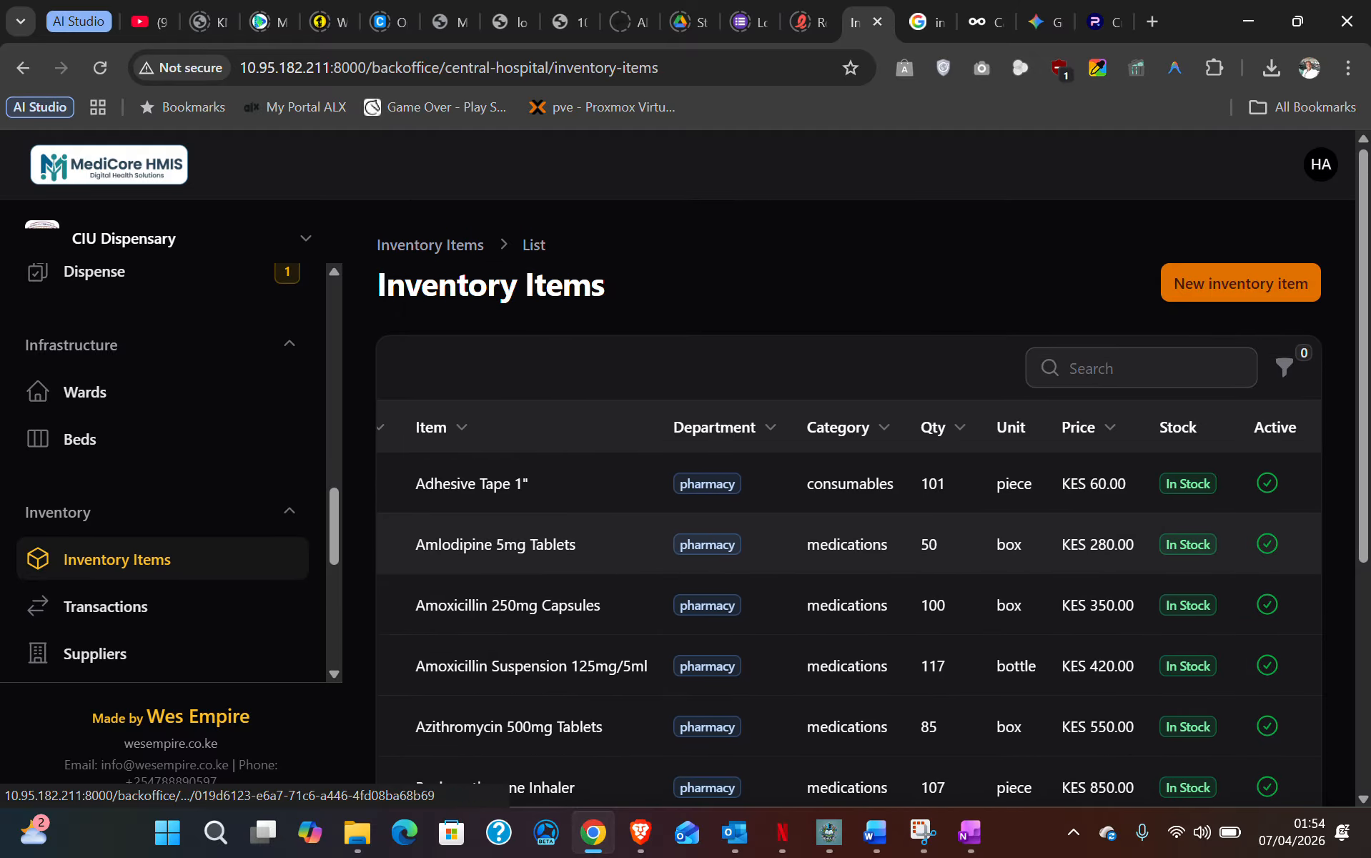
pyautogui.scroll(-5, 713, 511)
pyautogui.scroll(5, 725, 521)
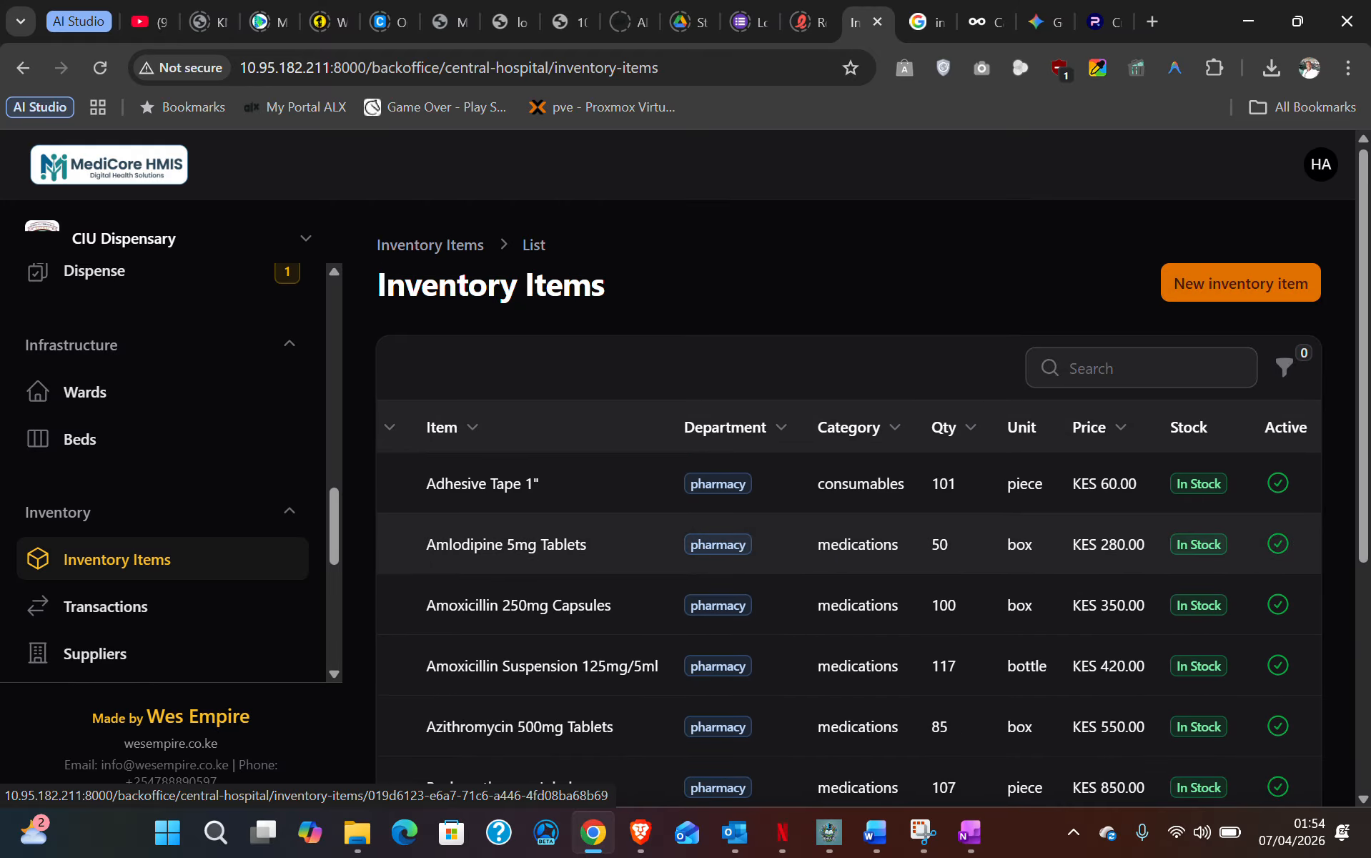
pyautogui.hscroll(-1, 824, 643)
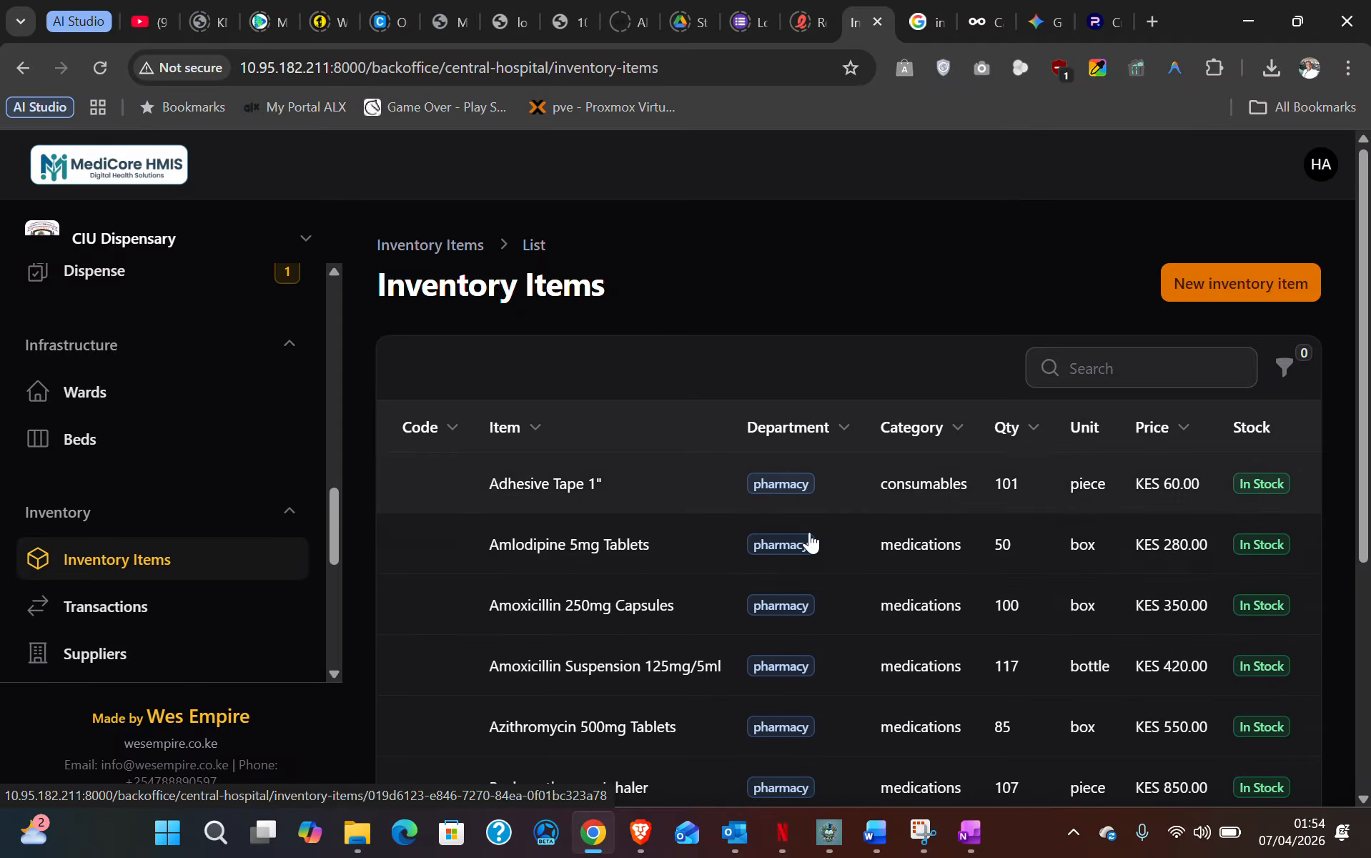
# - Start a new inventory item and name it ABZ
pyautogui.click(1242, 288)
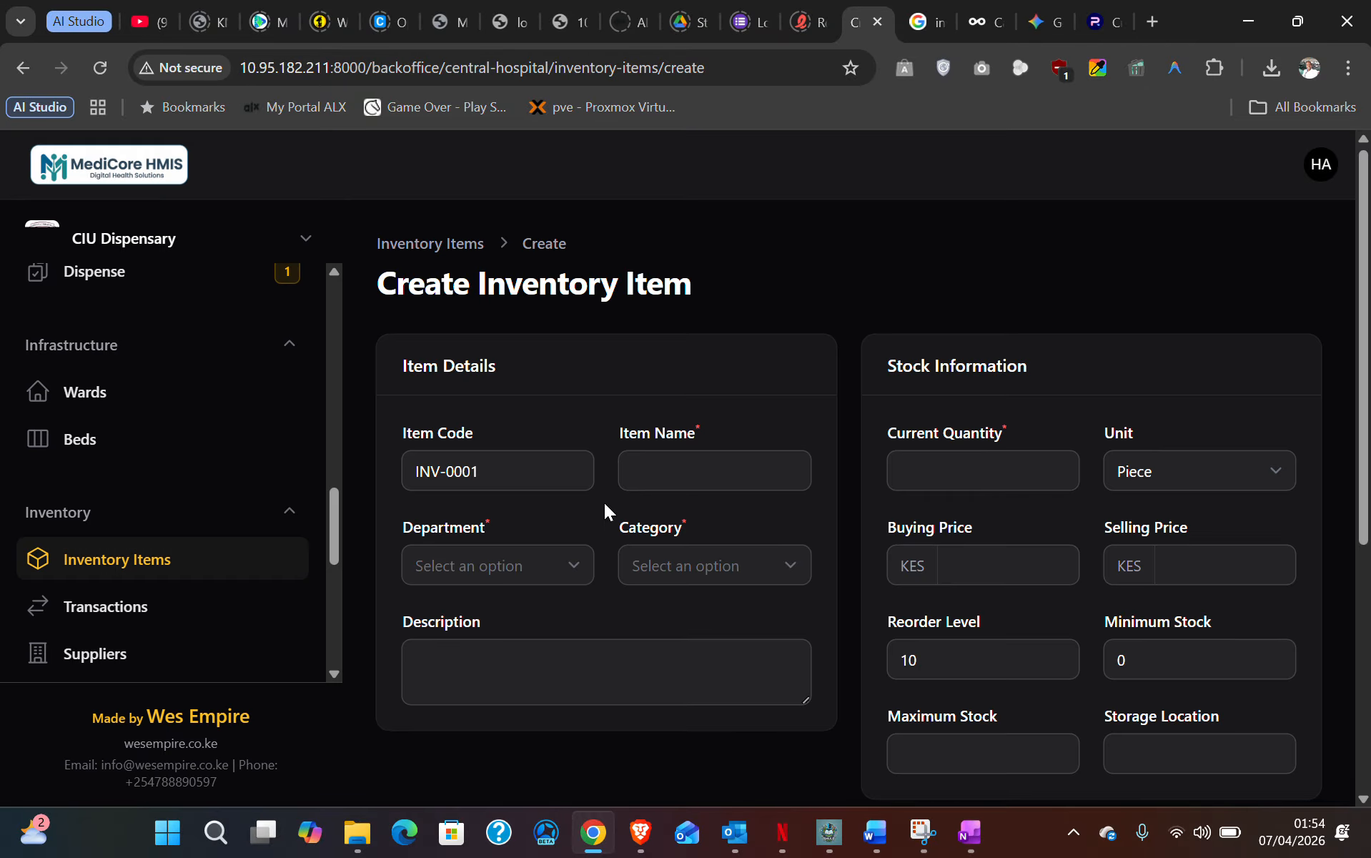
pyautogui.scroll(-1, 604, 503)
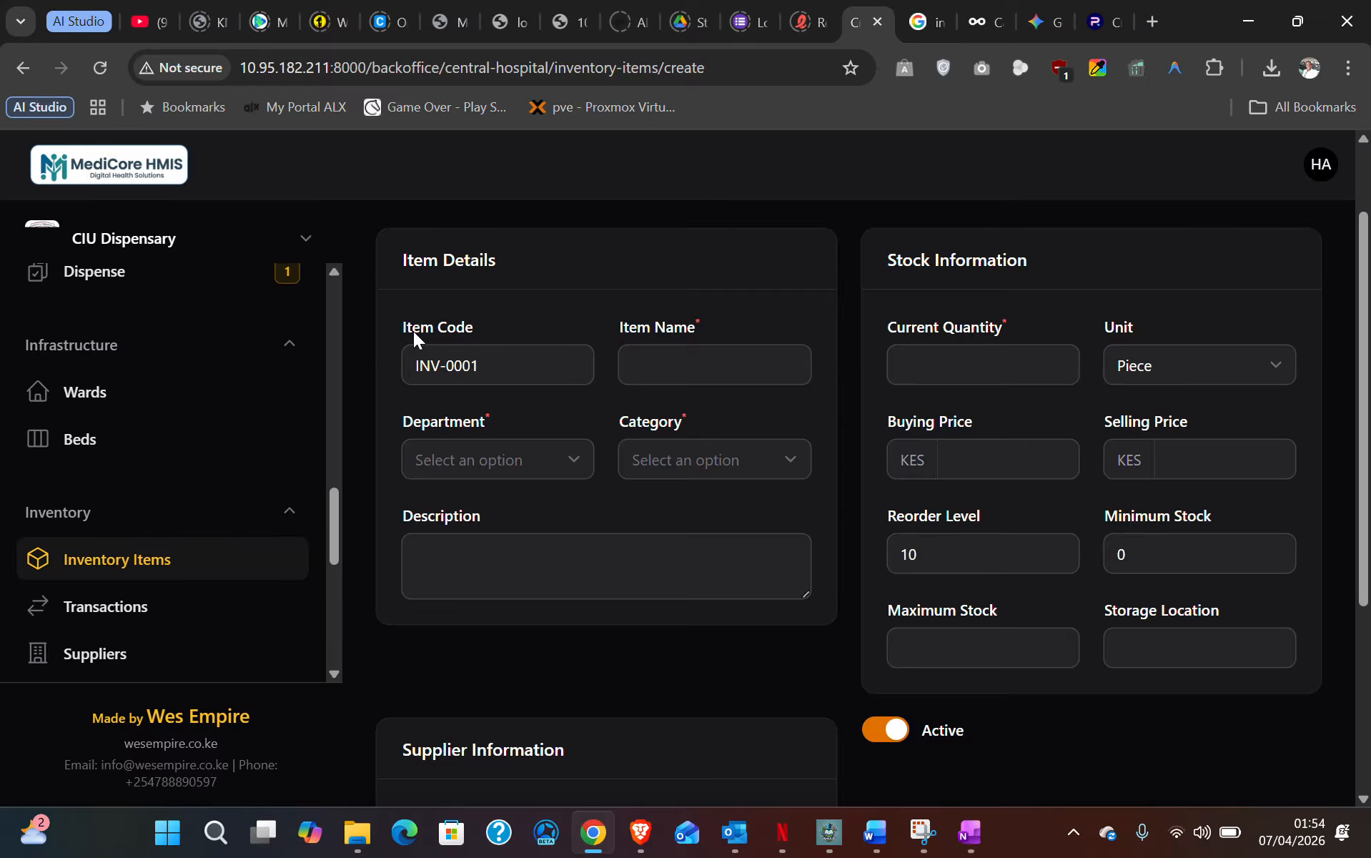
pyautogui.click(674, 360)
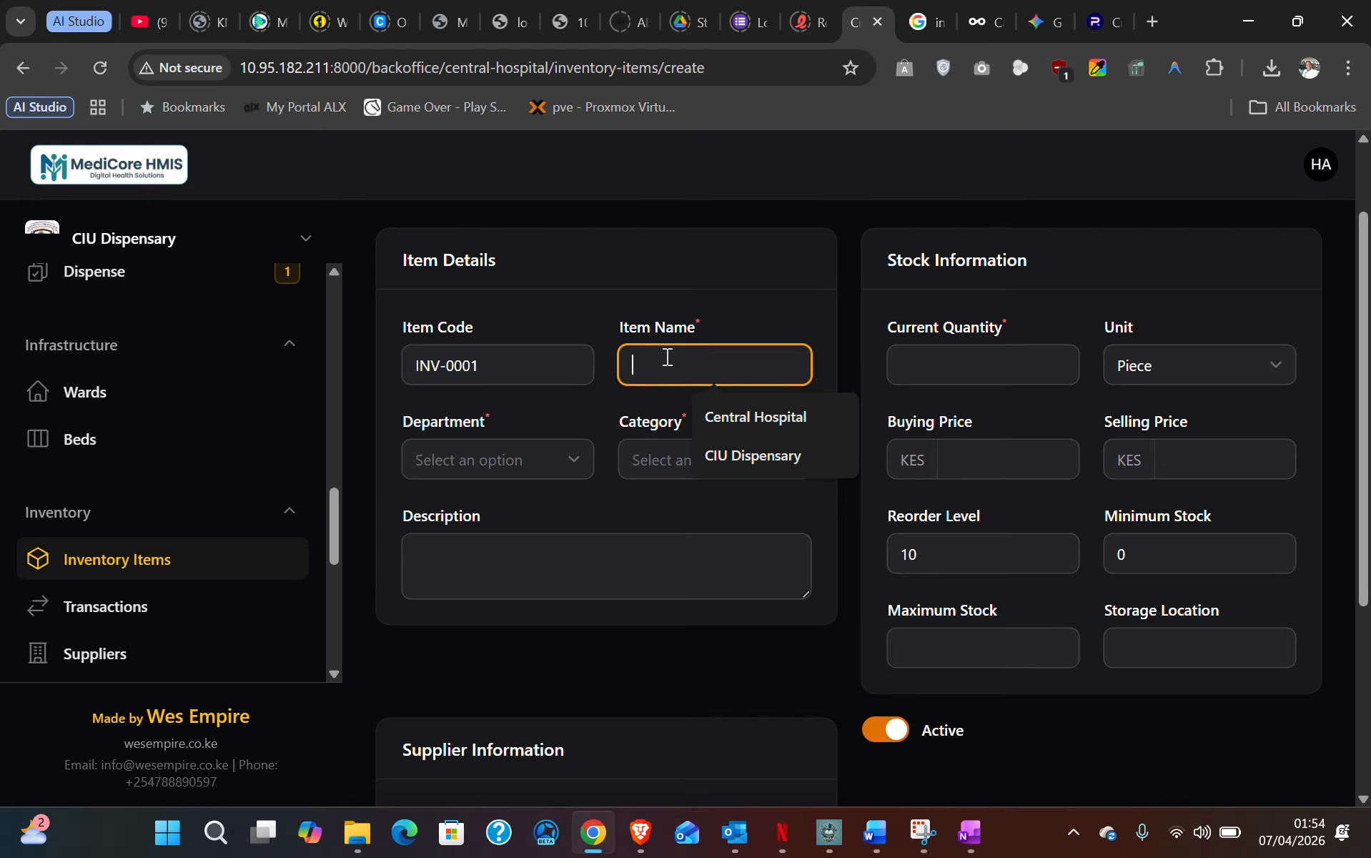
pyautogui.write('ABZ')
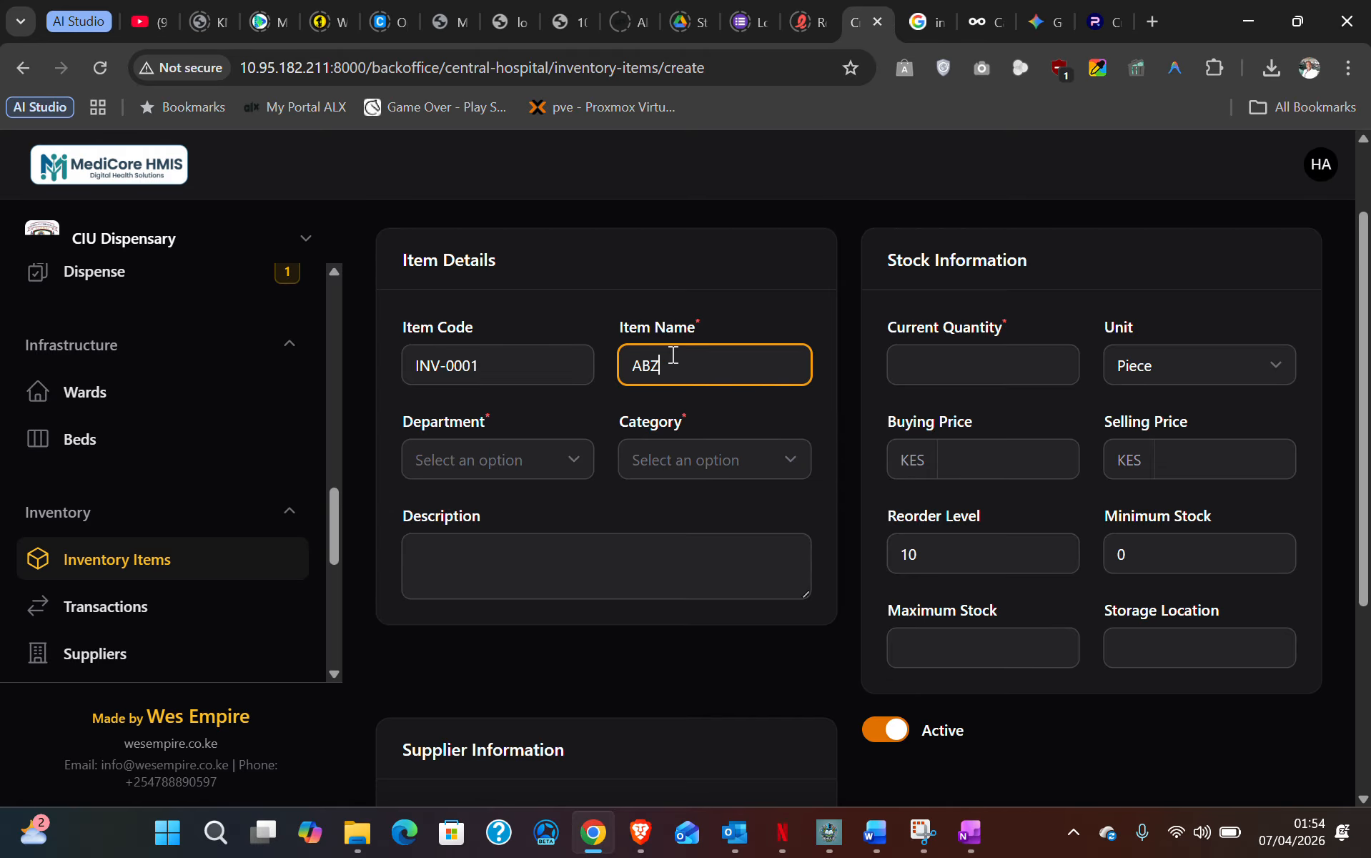
pyautogui.scroll(-1, 683, 368)
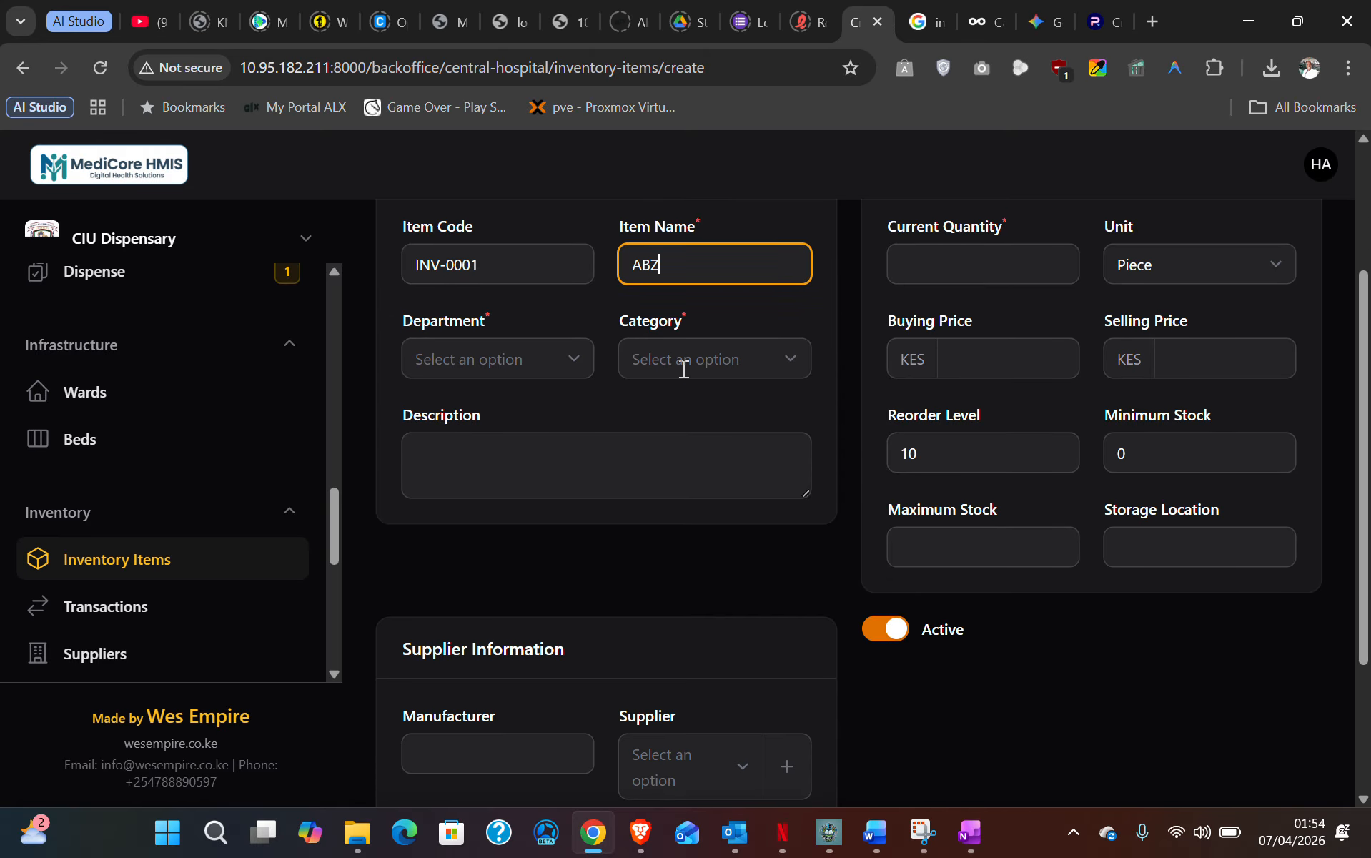
# - Set the item's department to Pharmacy and its category to Medications
pyautogui.click(531, 350)
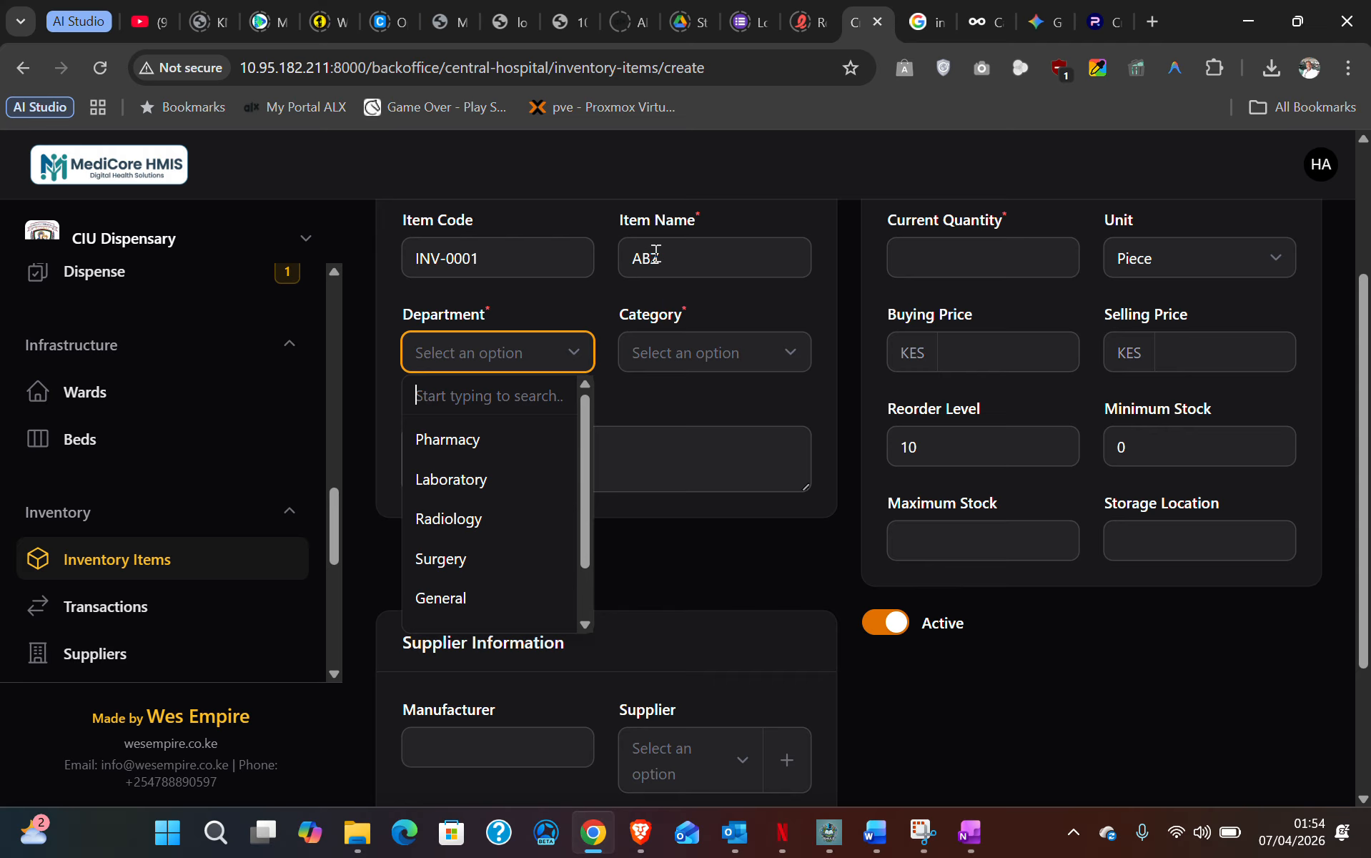
pyautogui.click(451, 443)
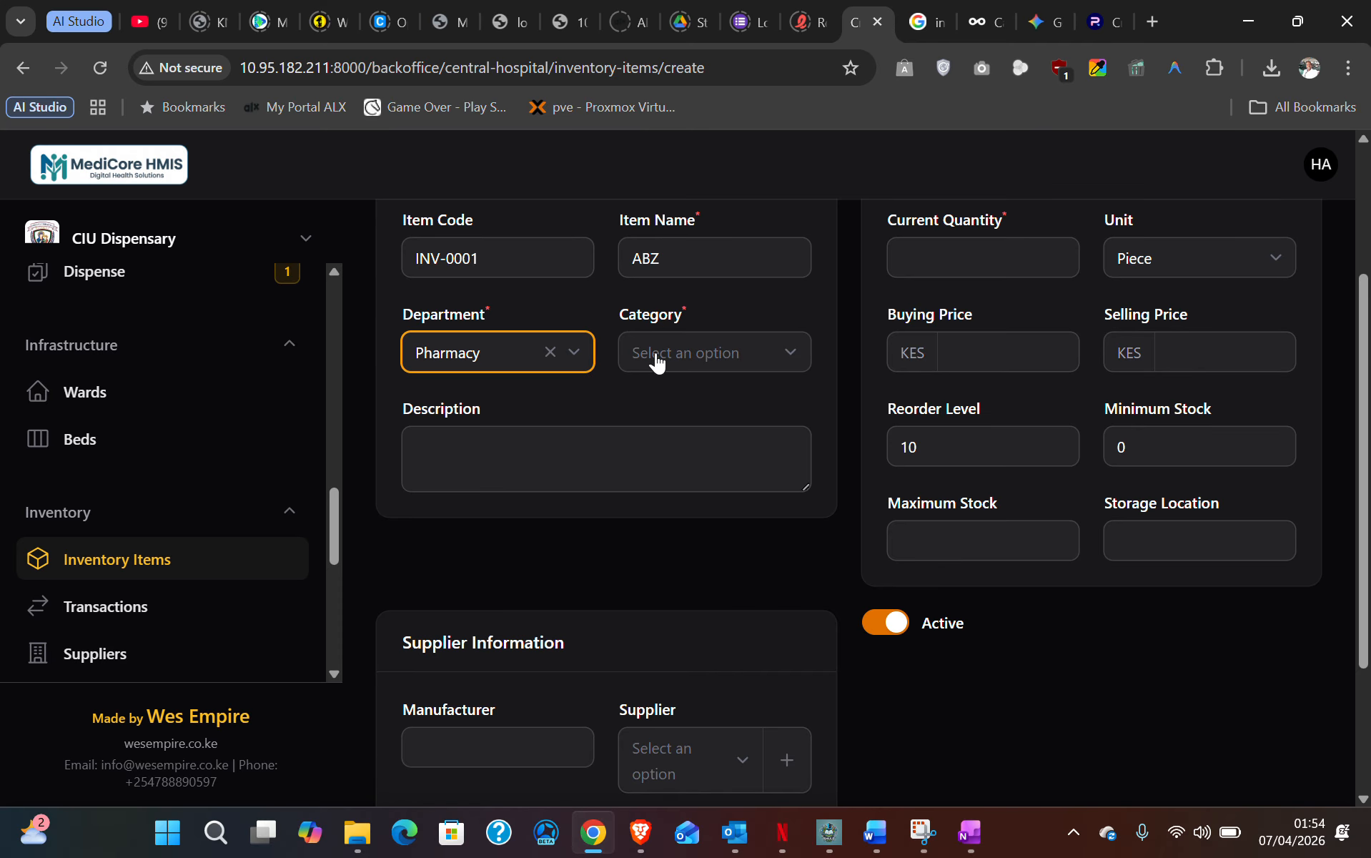
pyautogui.click(688, 353)
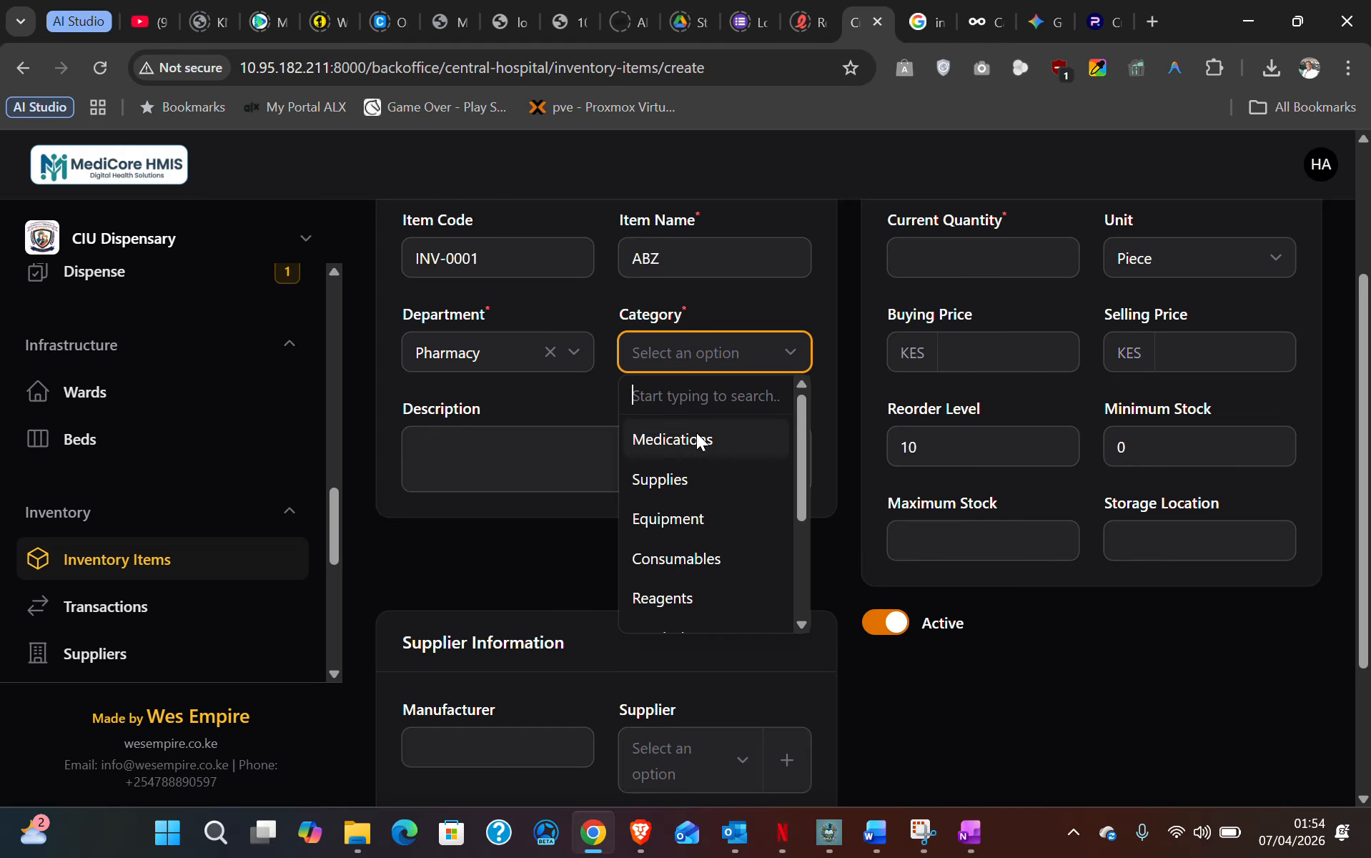
pyautogui.scroll(-3, 688, 483)
pyautogui.scroll(3, 689, 484)
pyautogui.click(703, 444)
pyautogui.scroll(2, 712, 380)
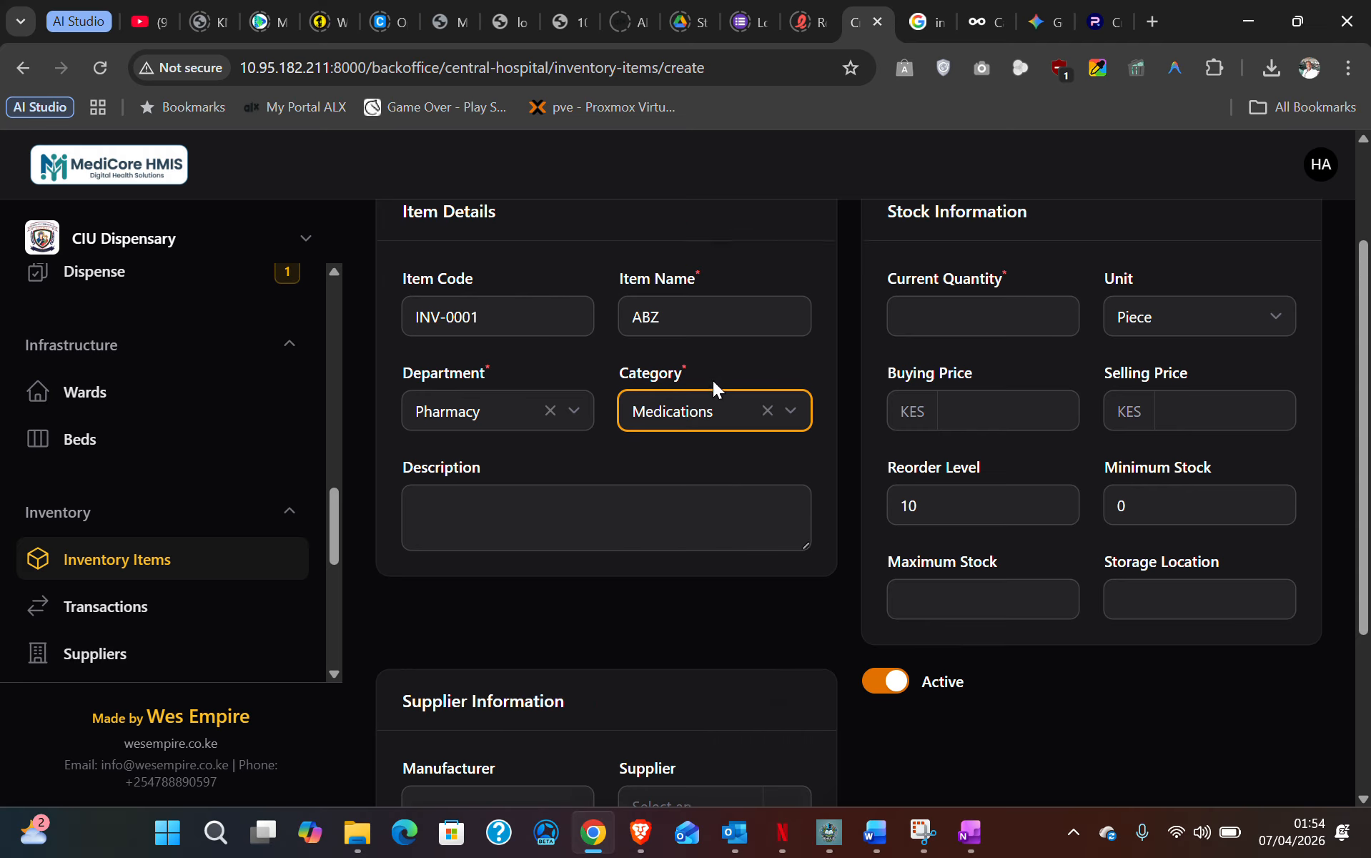
pyautogui.click(506, 557)
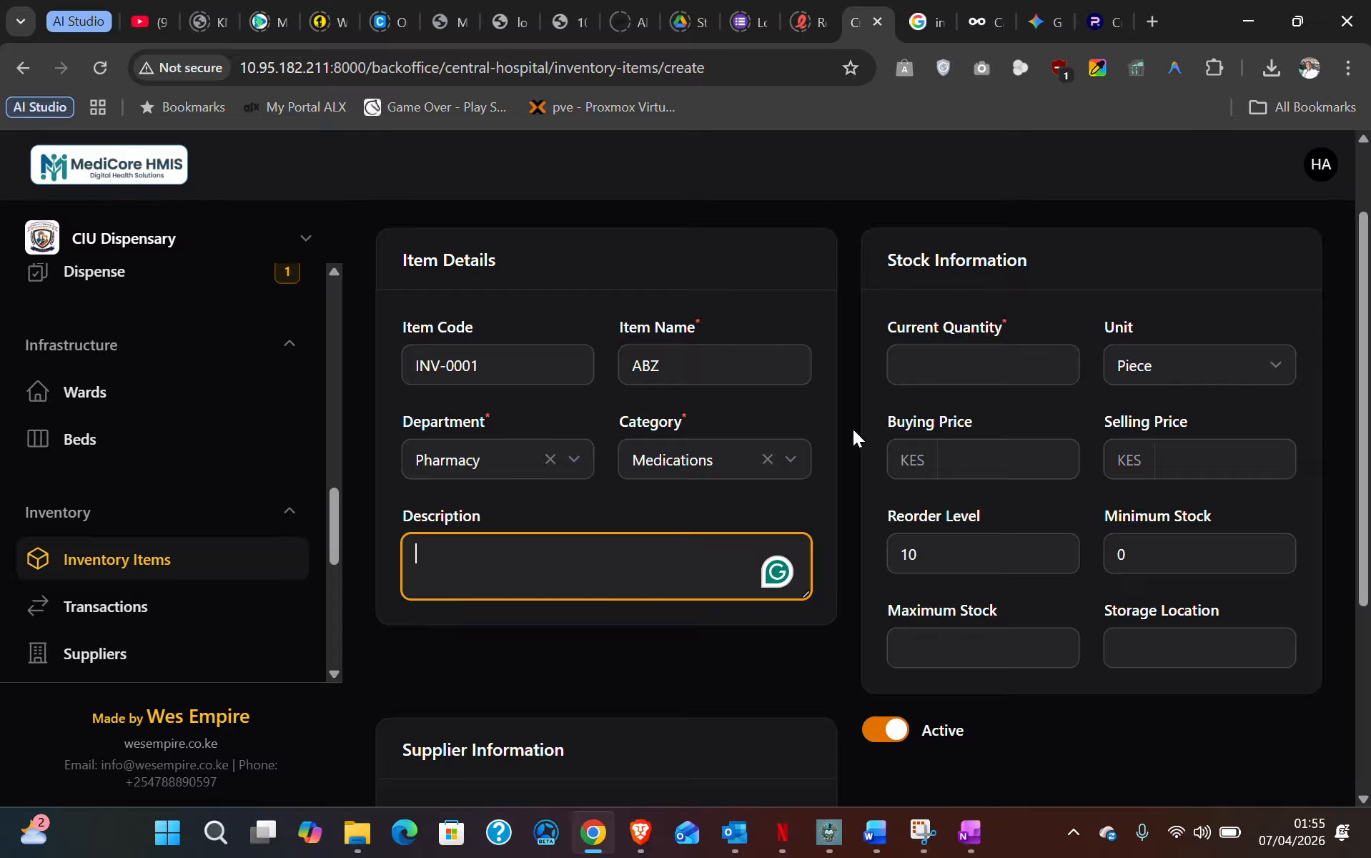
# - Set the unit to Piece, buying price KES 30 and selling price KES 50
pyautogui.click(944, 367)
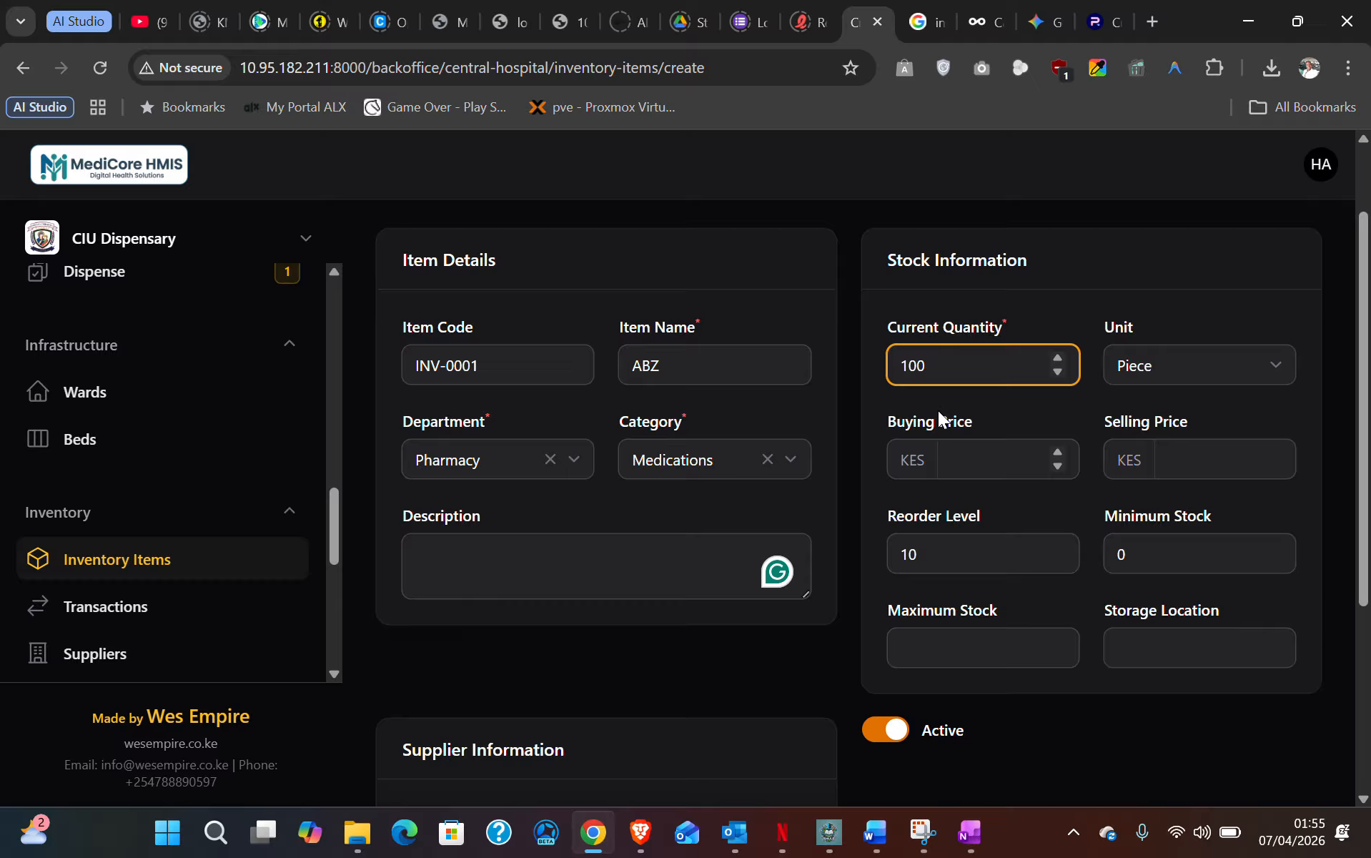
pyautogui.click(1200, 368)
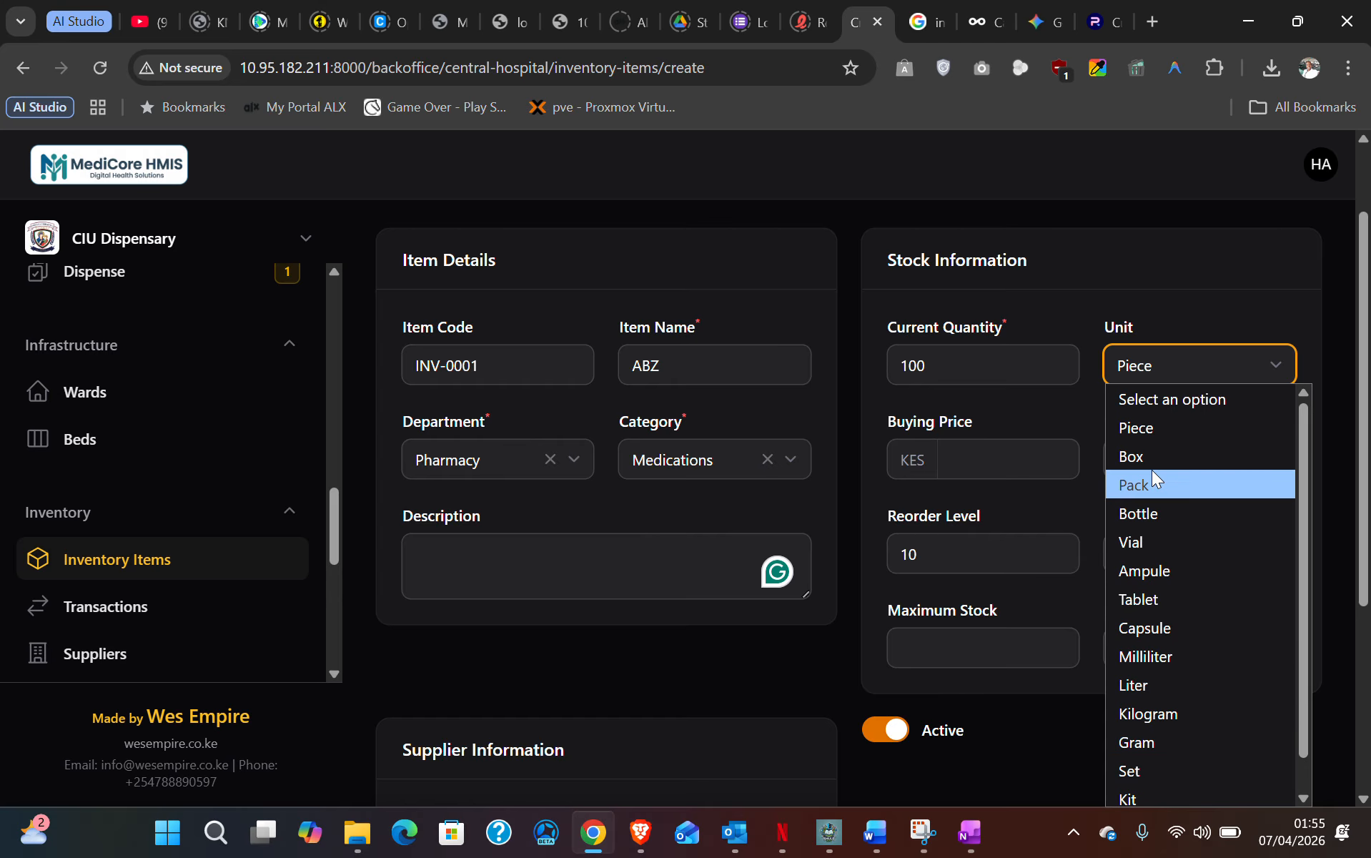
pyautogui.click(1146, 427)
pyautogui.scroll(-1, 1053, 396)
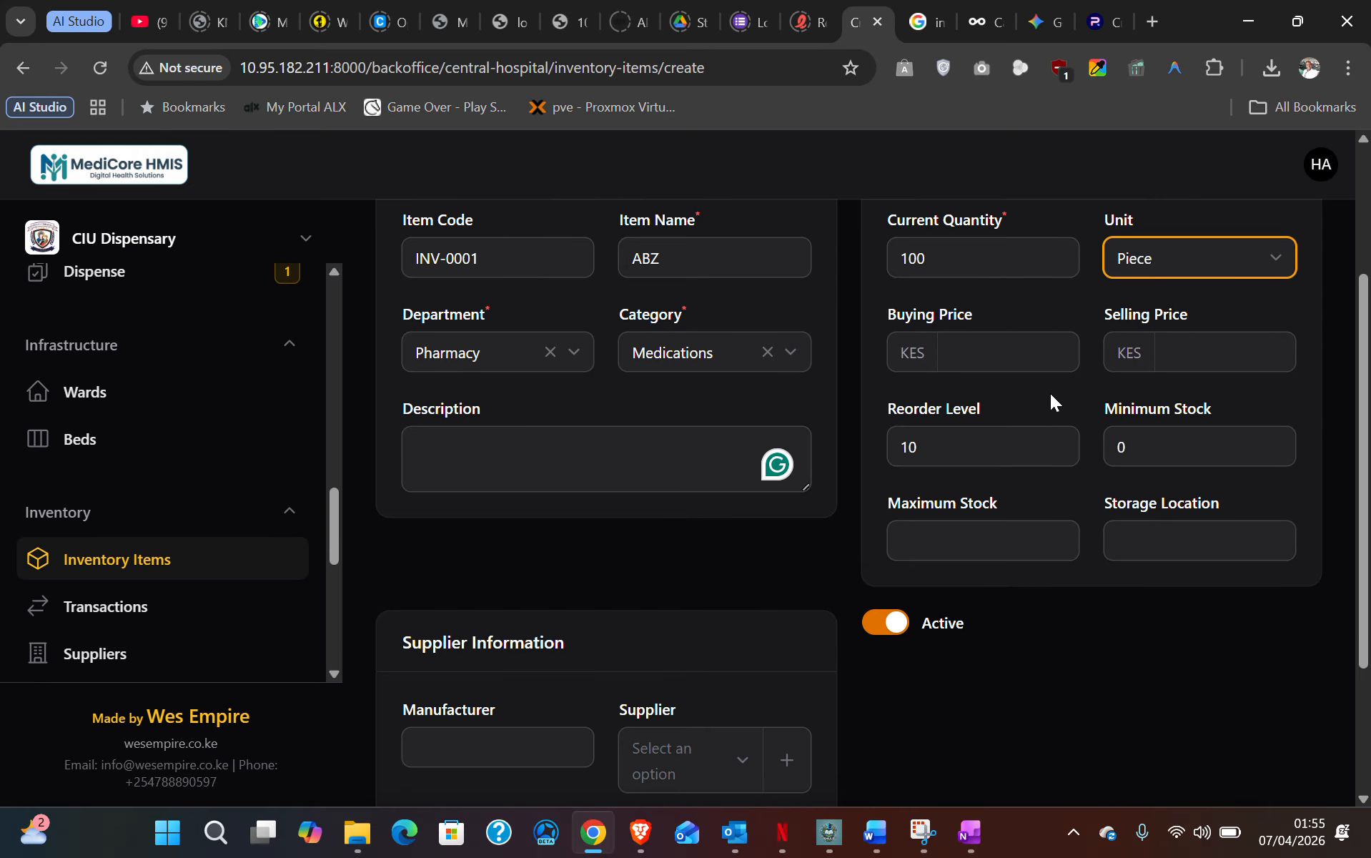
pyautogui.click(987, 352)
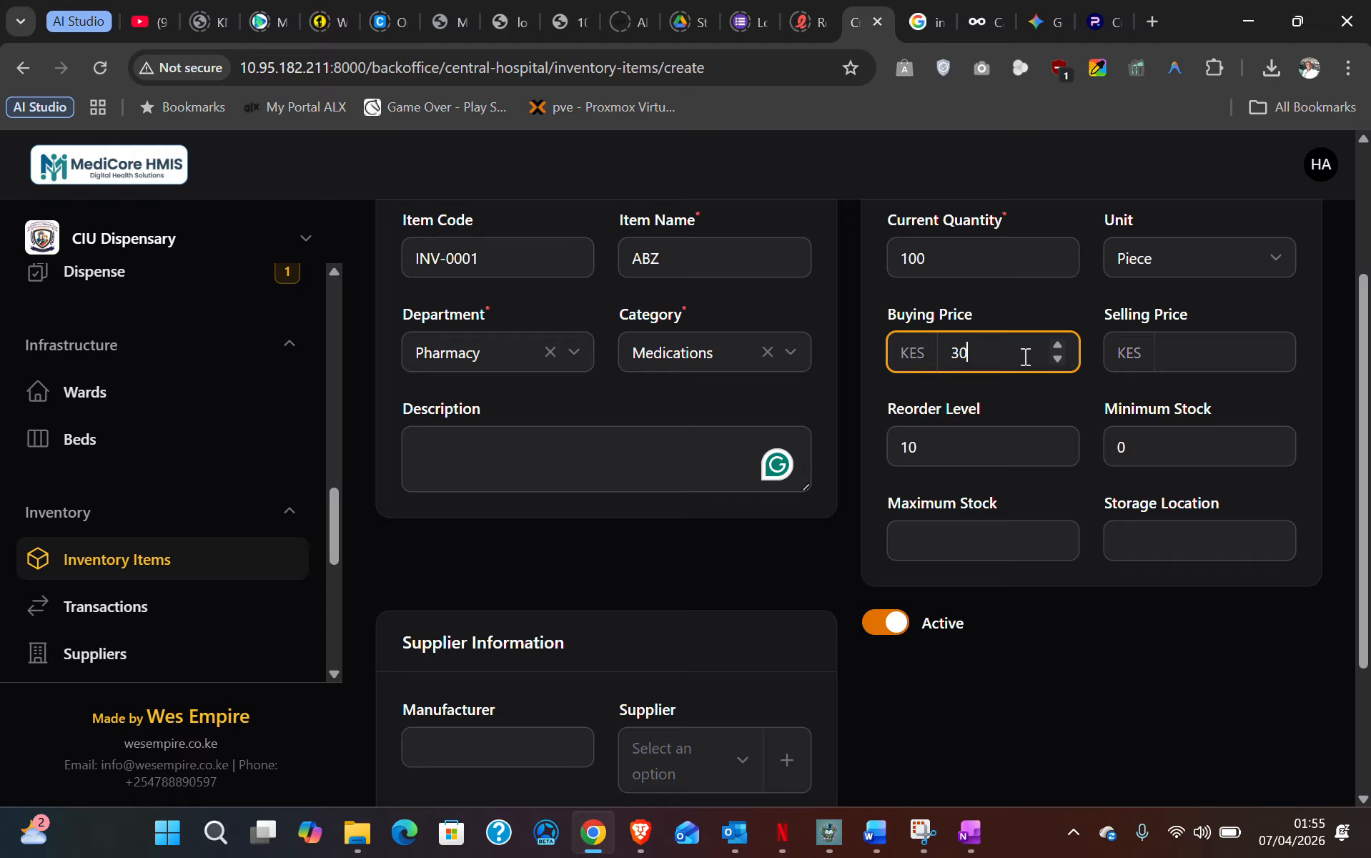
pyautogui.click(1214, 345)
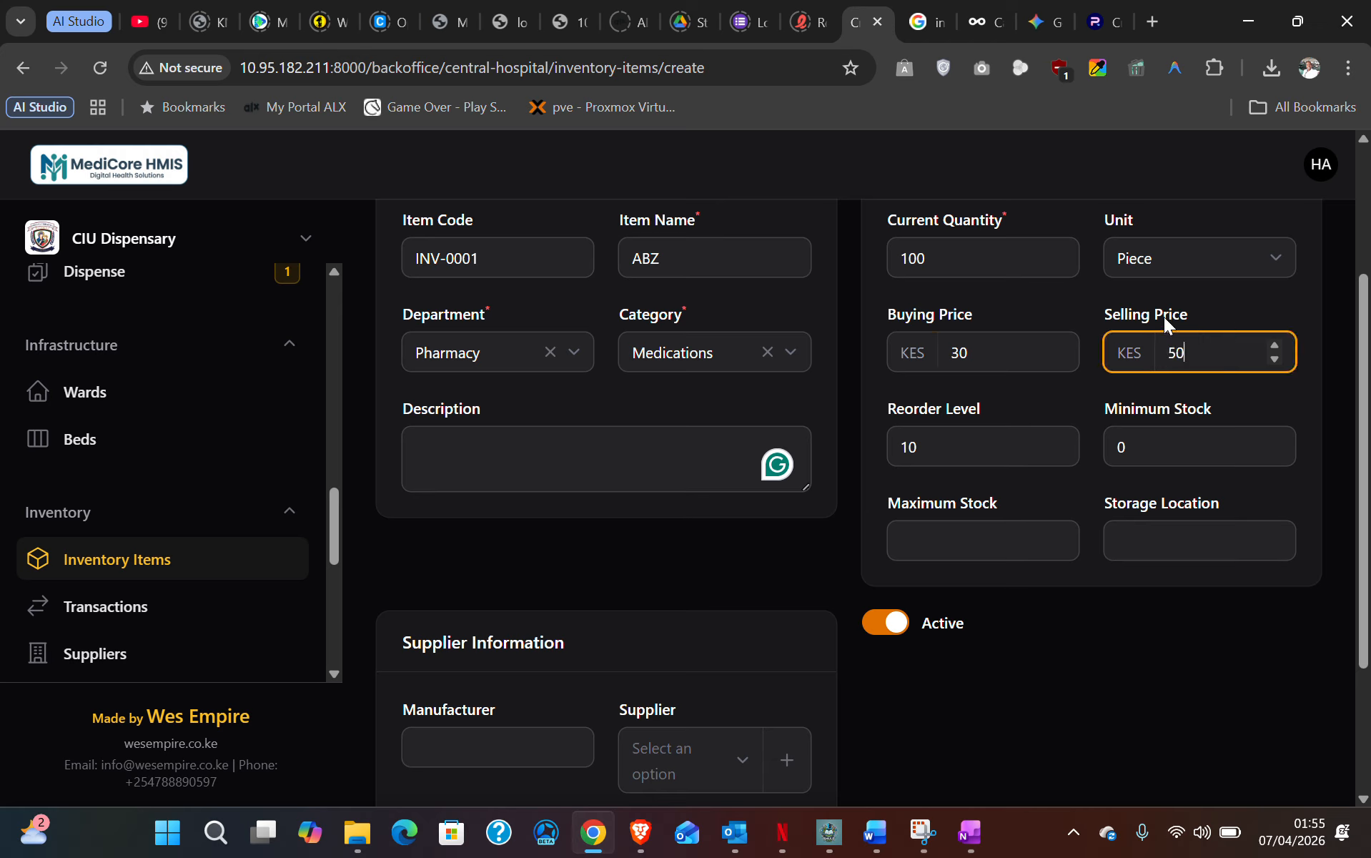
pyautogui.click(975, 453)
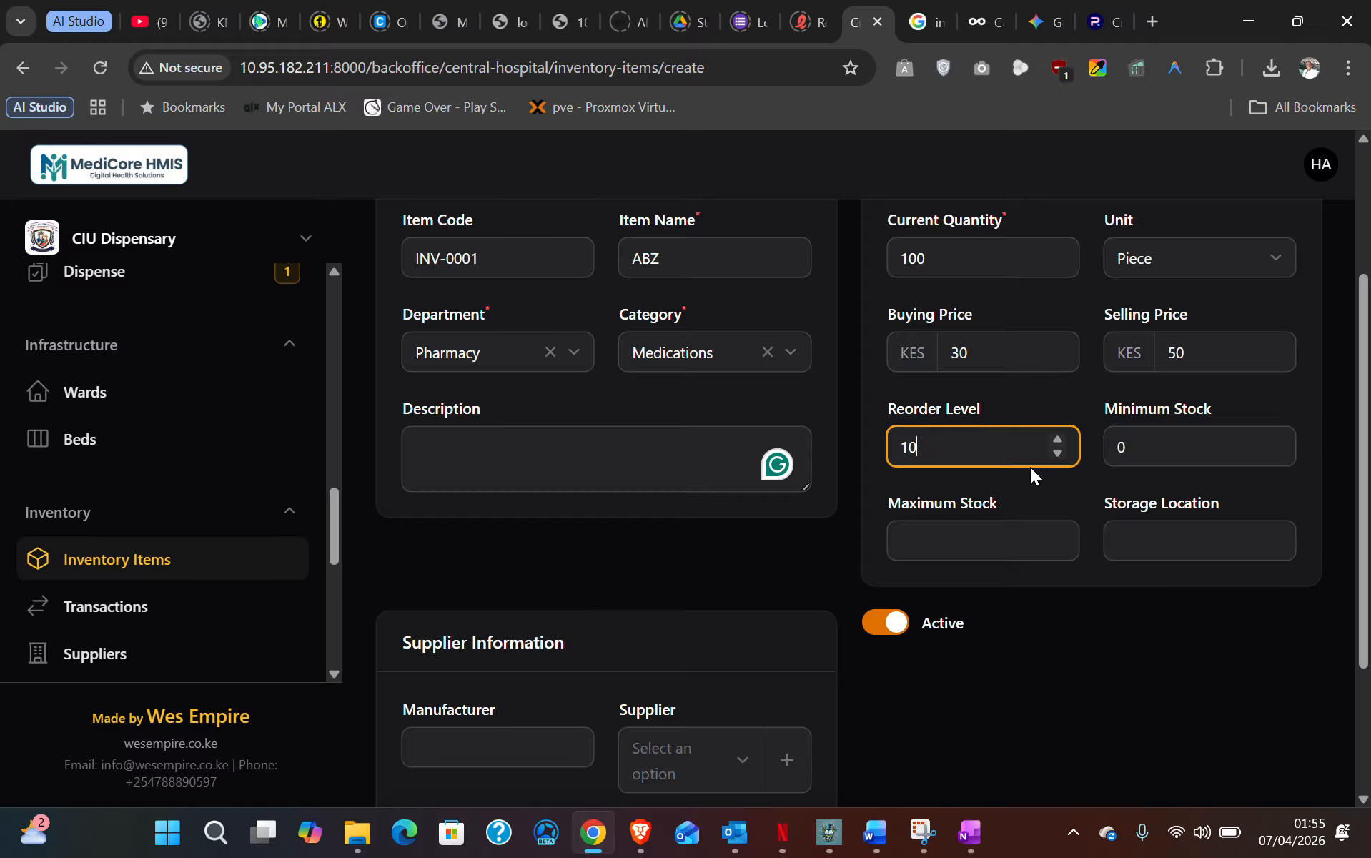
pyautogui.doubleClick(1165, 449)
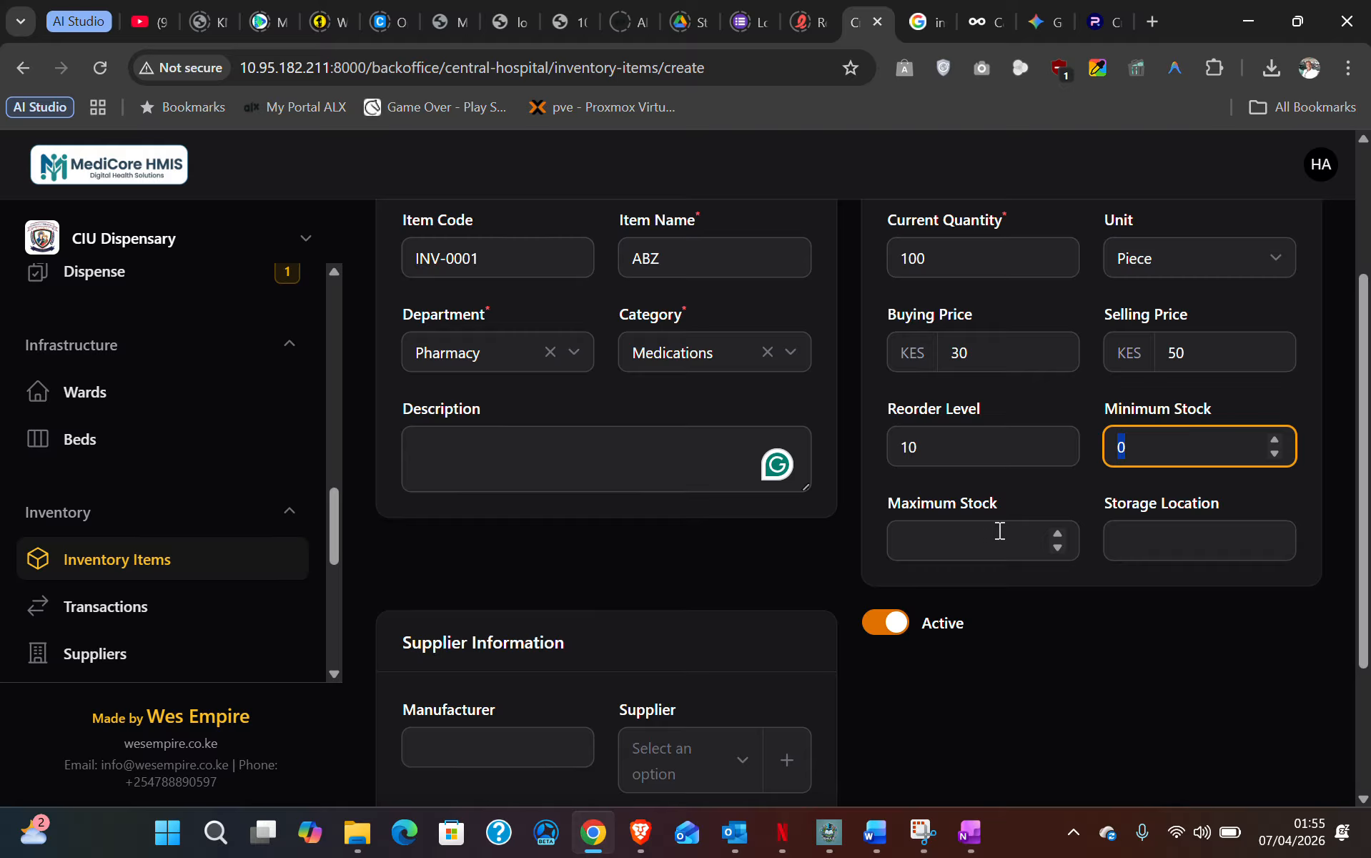
pyautogui.click(975, 536)
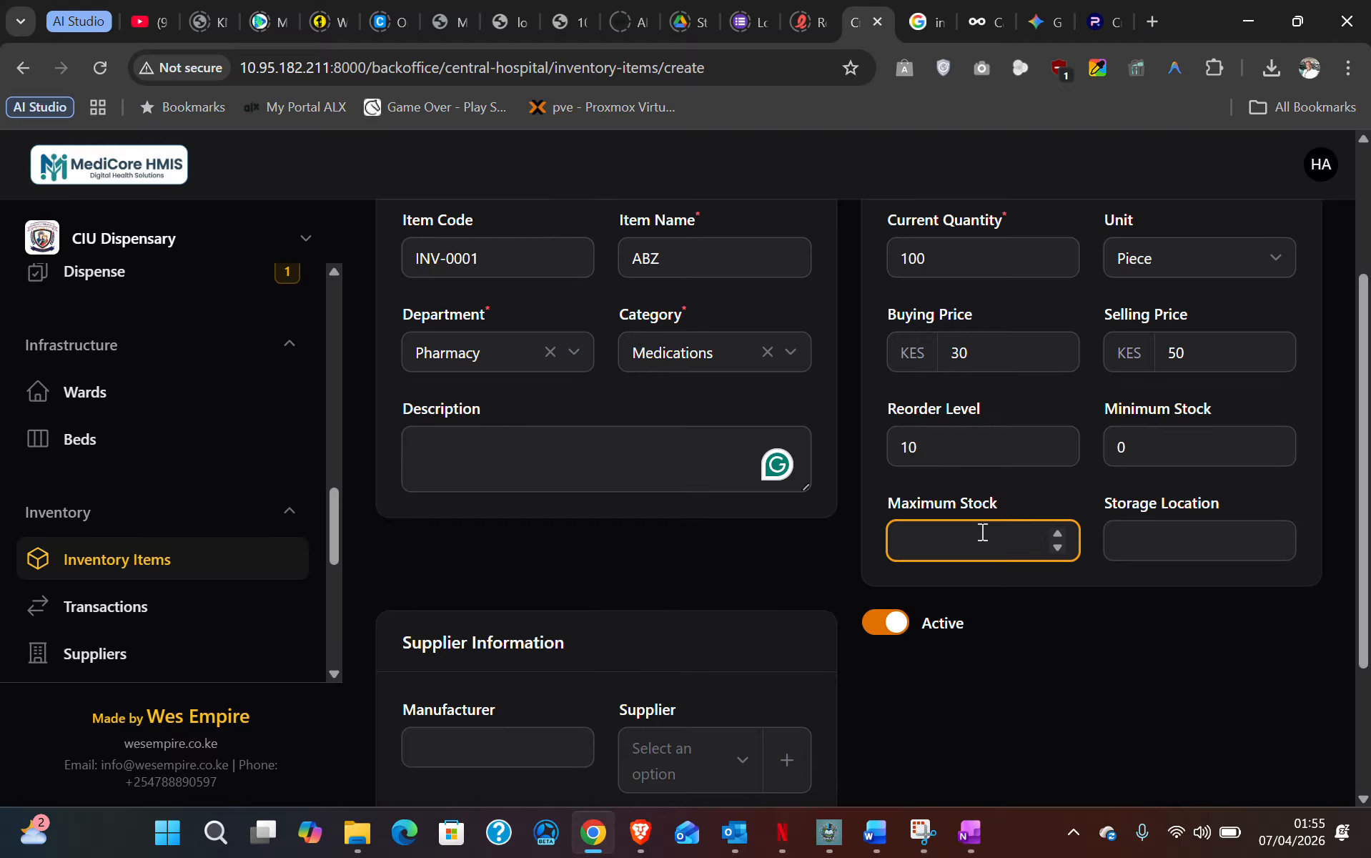
pyautogui.click(1177, 541)
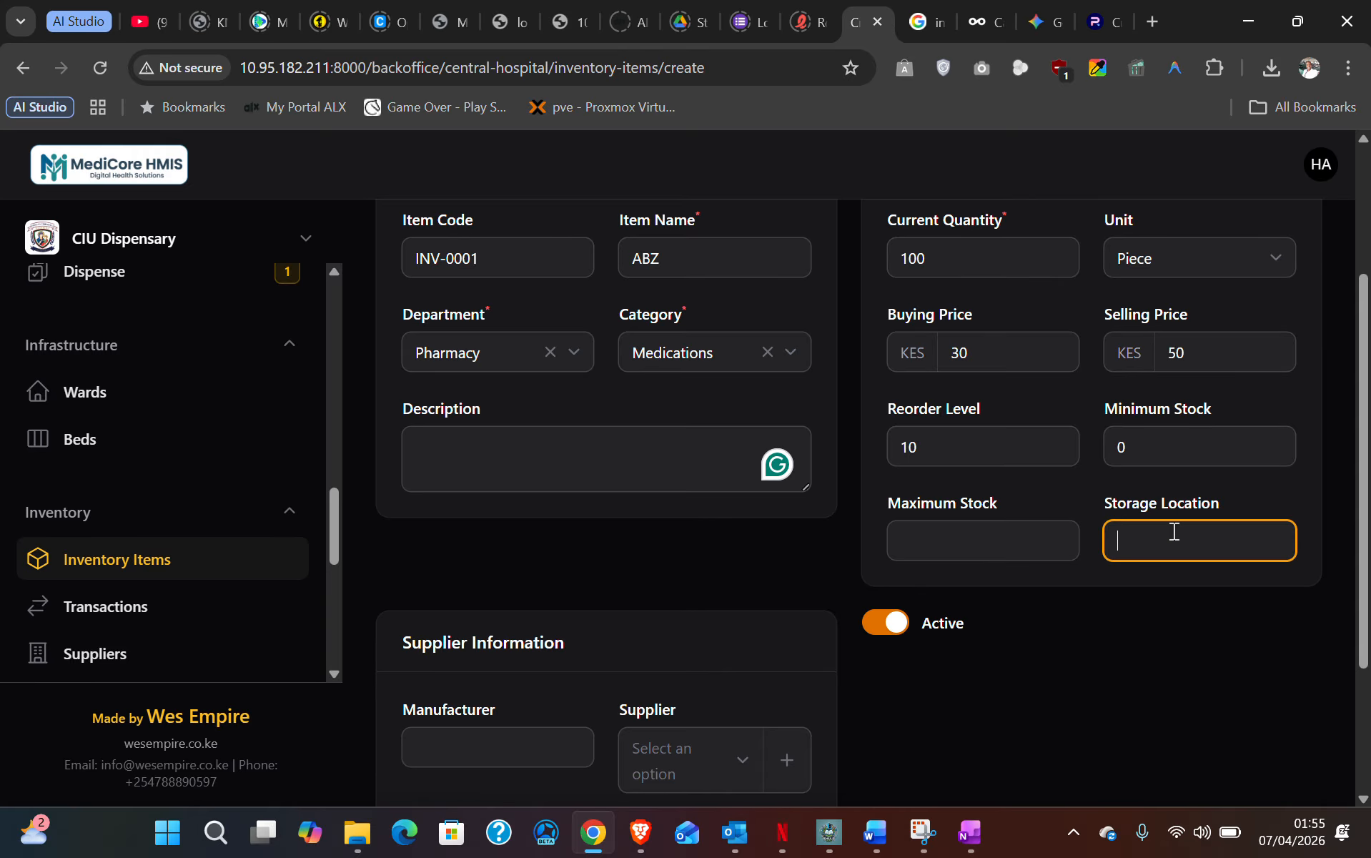
# - Check the empty supplier list, cancel creating a new supplier, and focus the batch number
pyautogui.scroll(-1, 1186, 516)
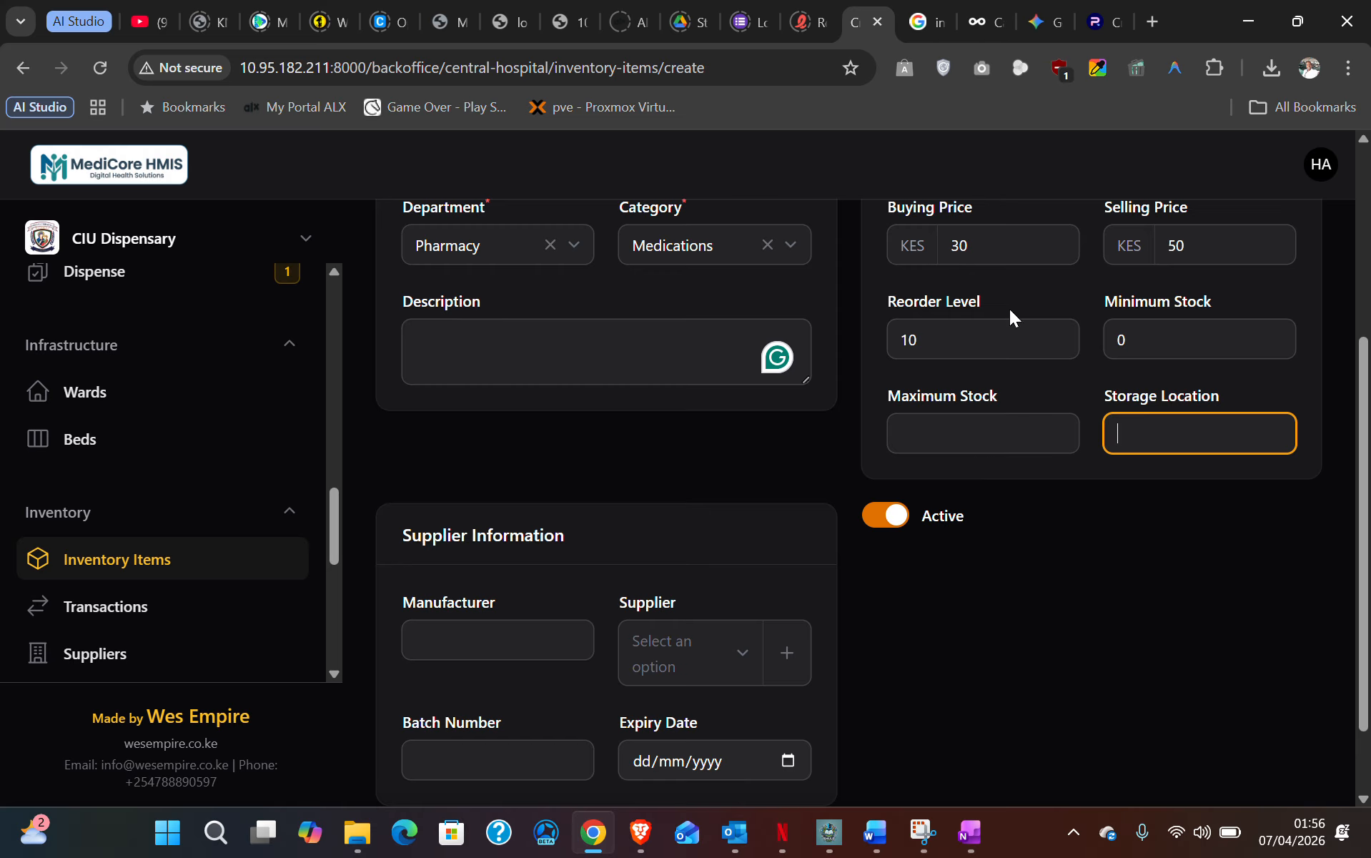
pyautogui.scroll(2, 1009, 309)
pyautogui.scroll(-3, 911, 422)
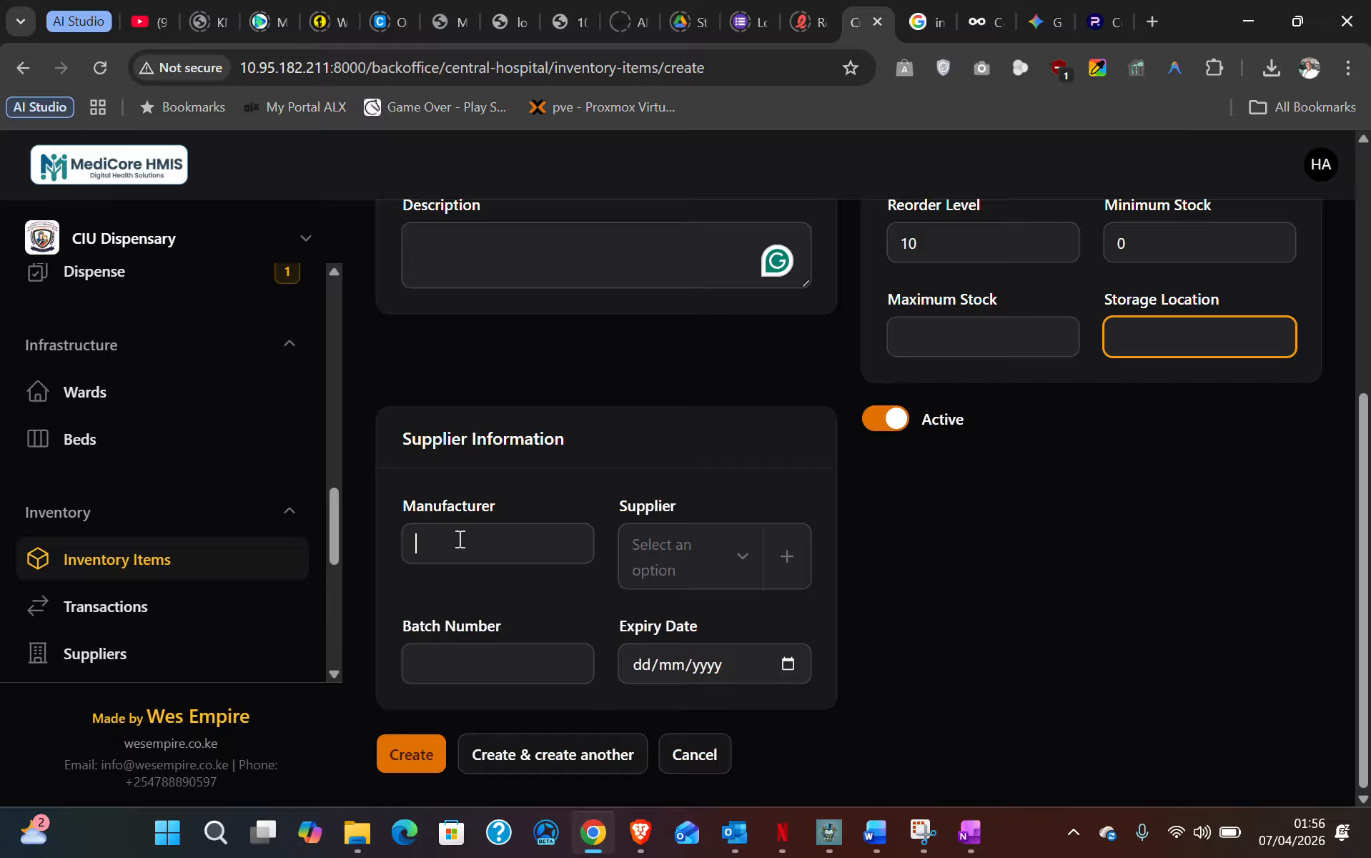
pyautogui.click(747, 563)
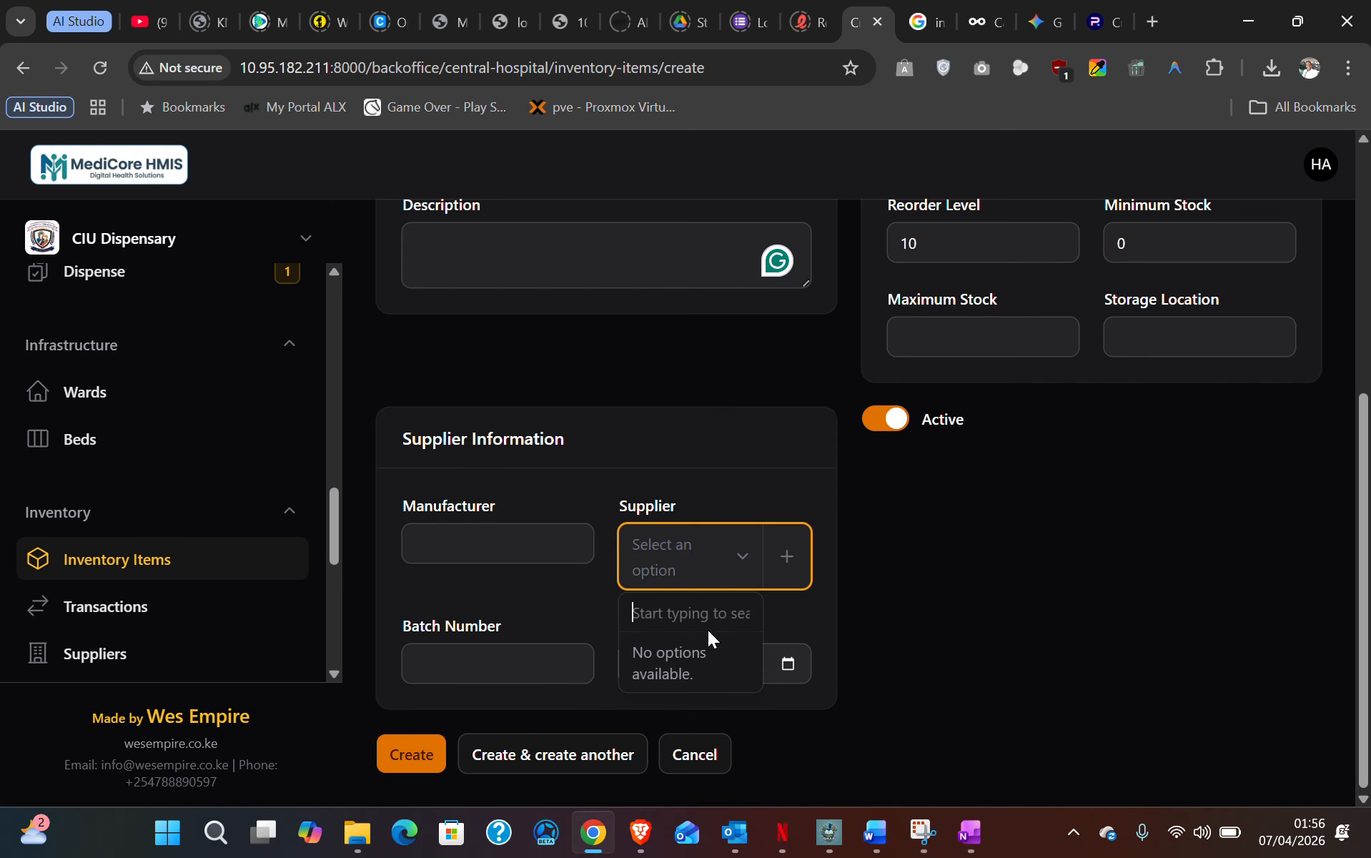
pyautogui.click(883, 634)
pyautogui.click(786, 565)
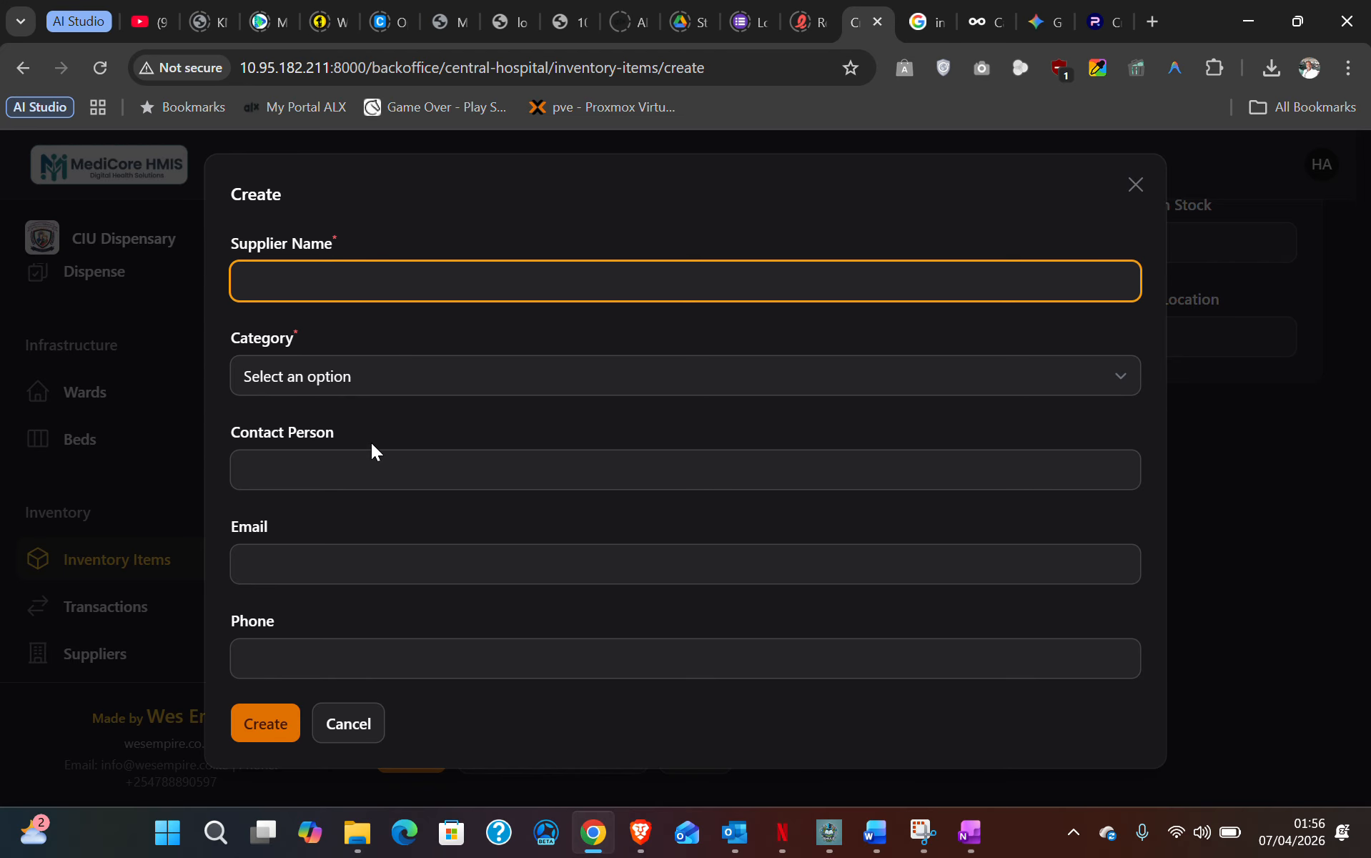
pyautogui.click(359, 724)
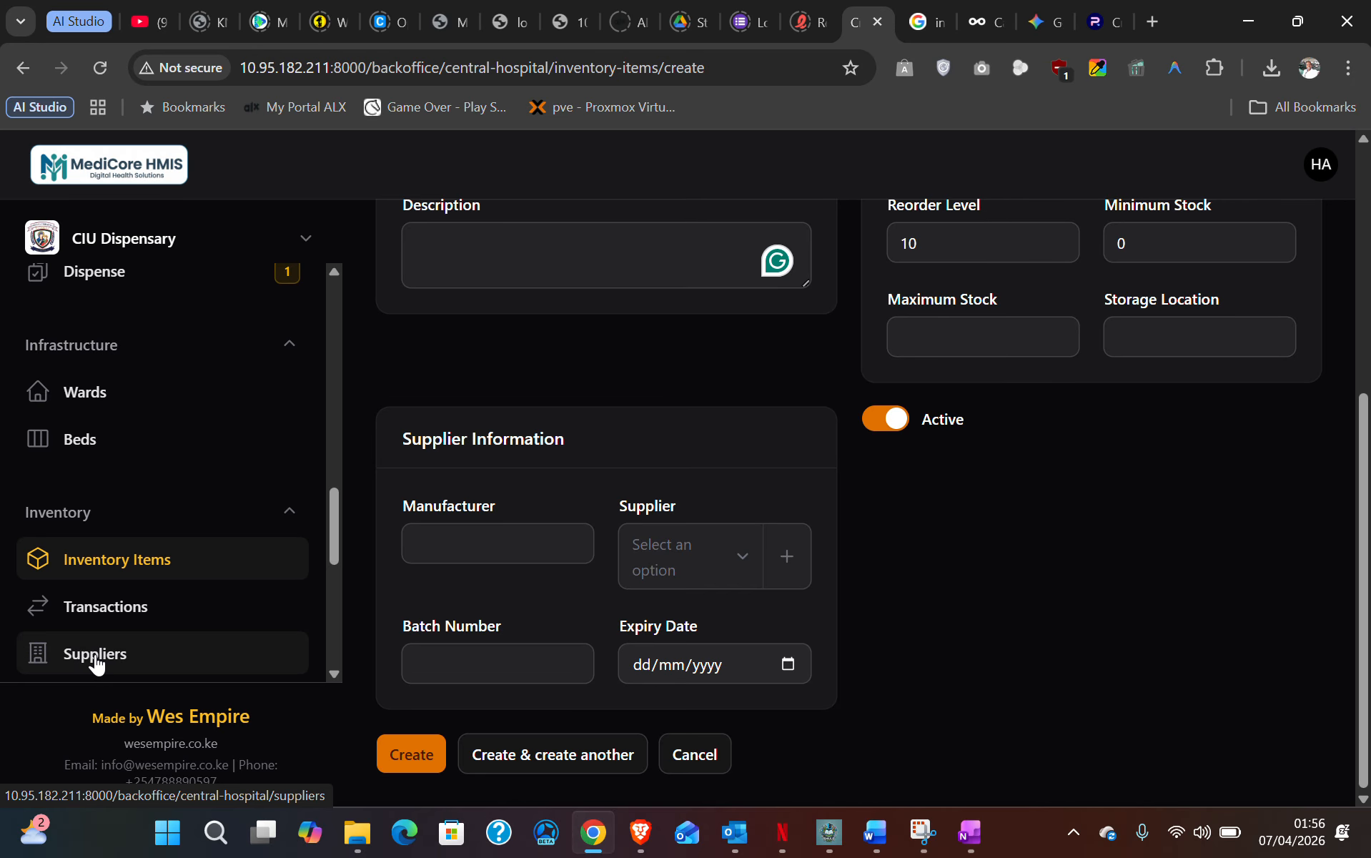
pyautogui.click(497, 664)
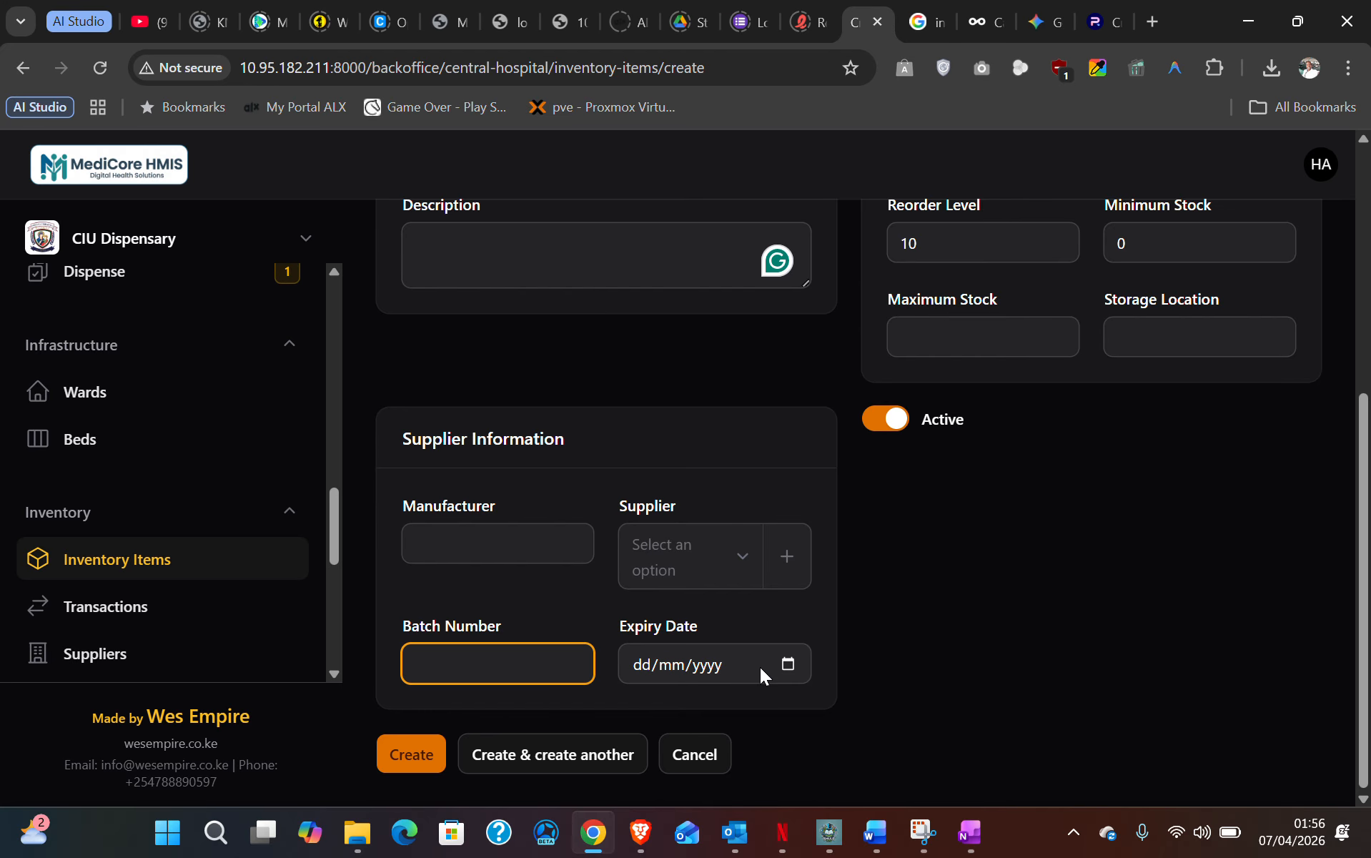
pyautogui.scroll(4, 674, 590)
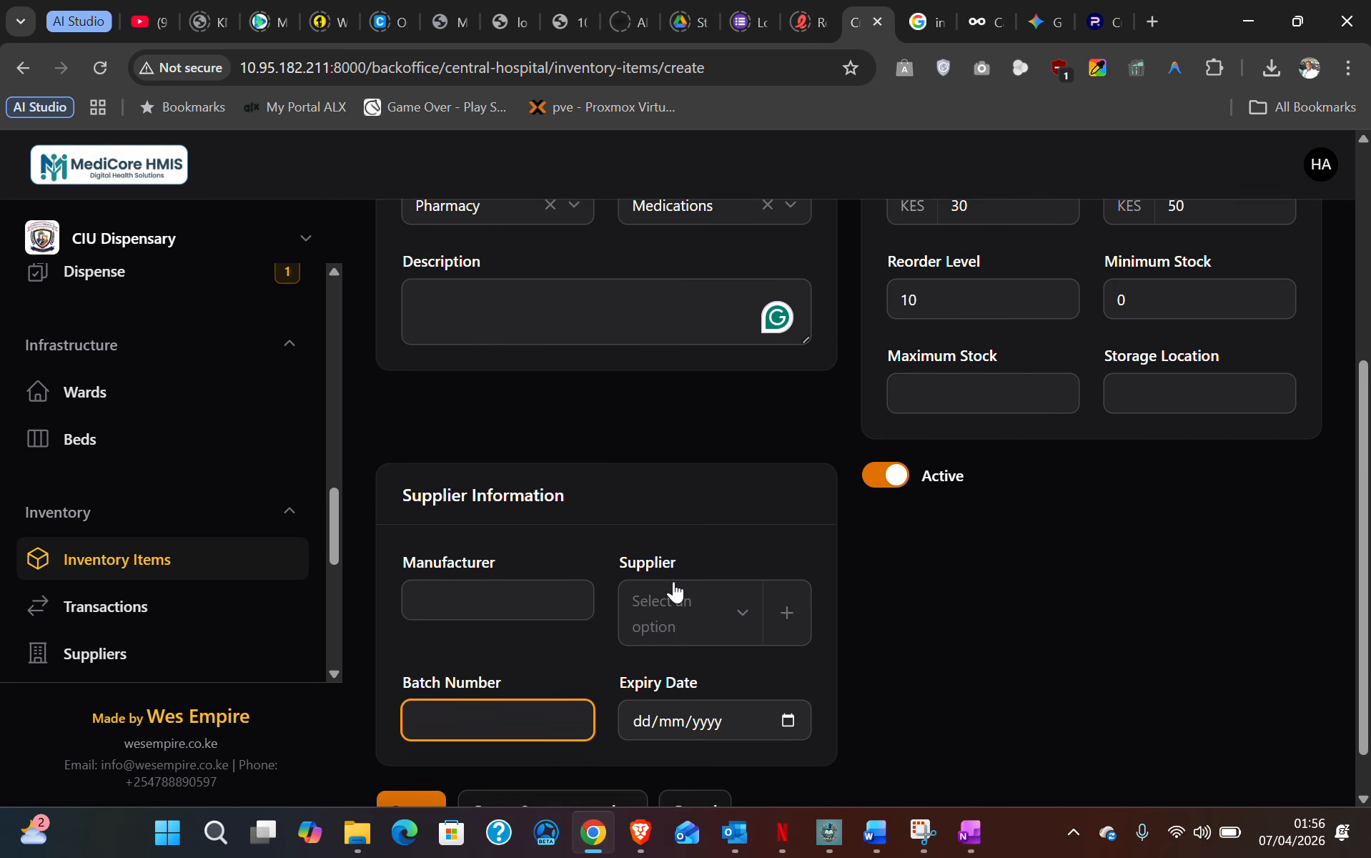
pyautogui.scroll(-4, 676, 573)
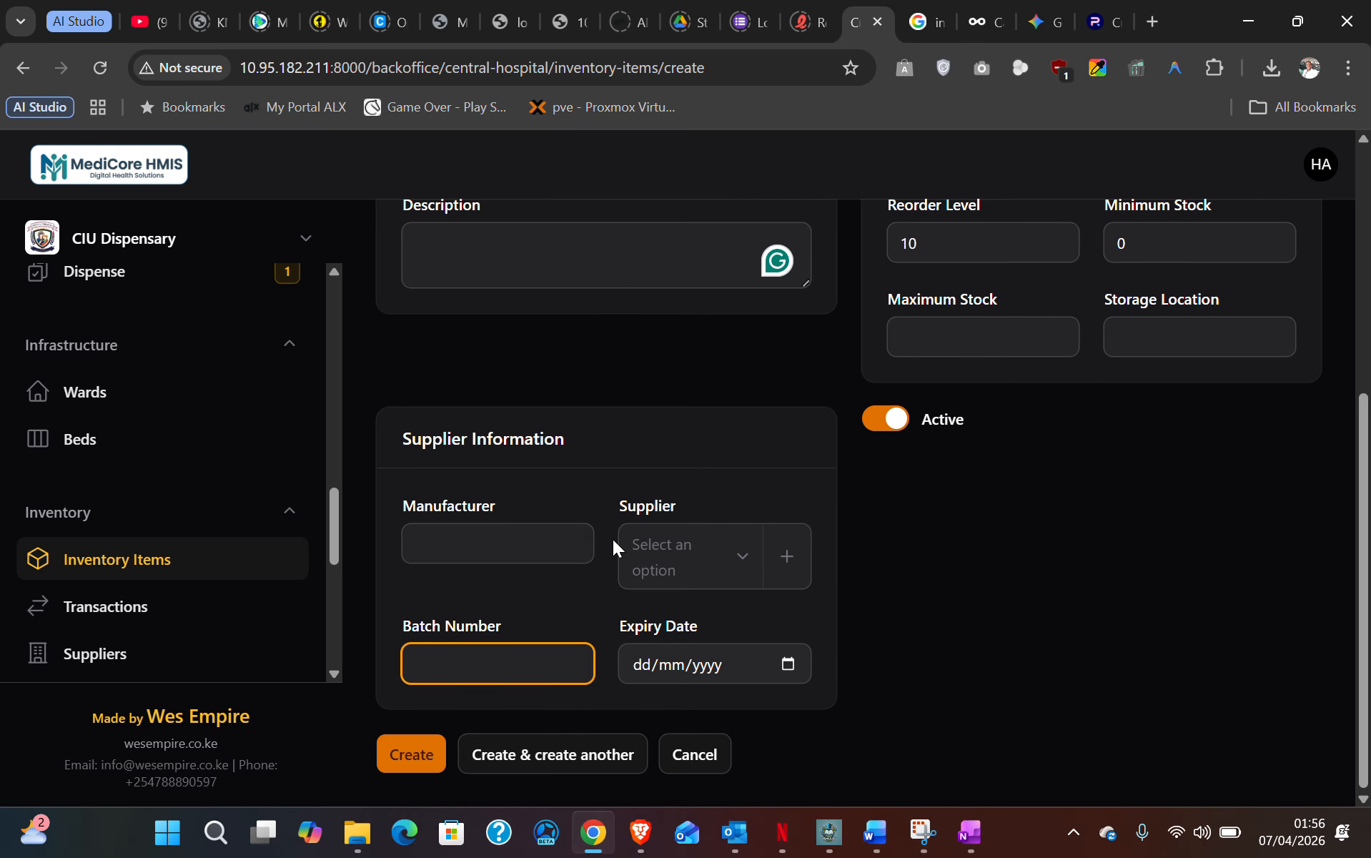
pyautogui.scroll(5, 613, 539)
pyautogui.scroll(-5, 613, 539)
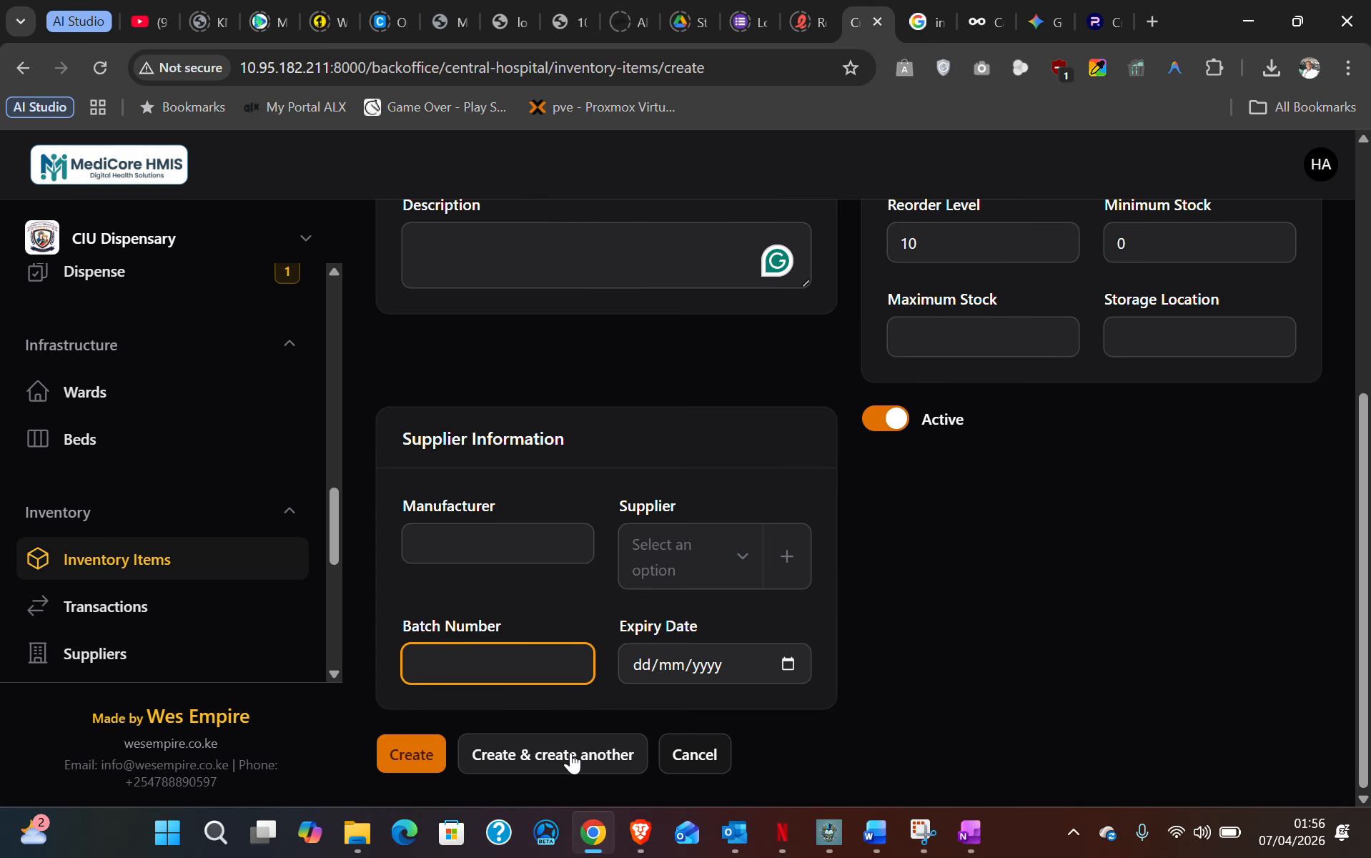
# - Create the ABZ item and confirm INV-0001 in Inventory Items at 100 pieces In Stock
pyautogui.click(423, 762)
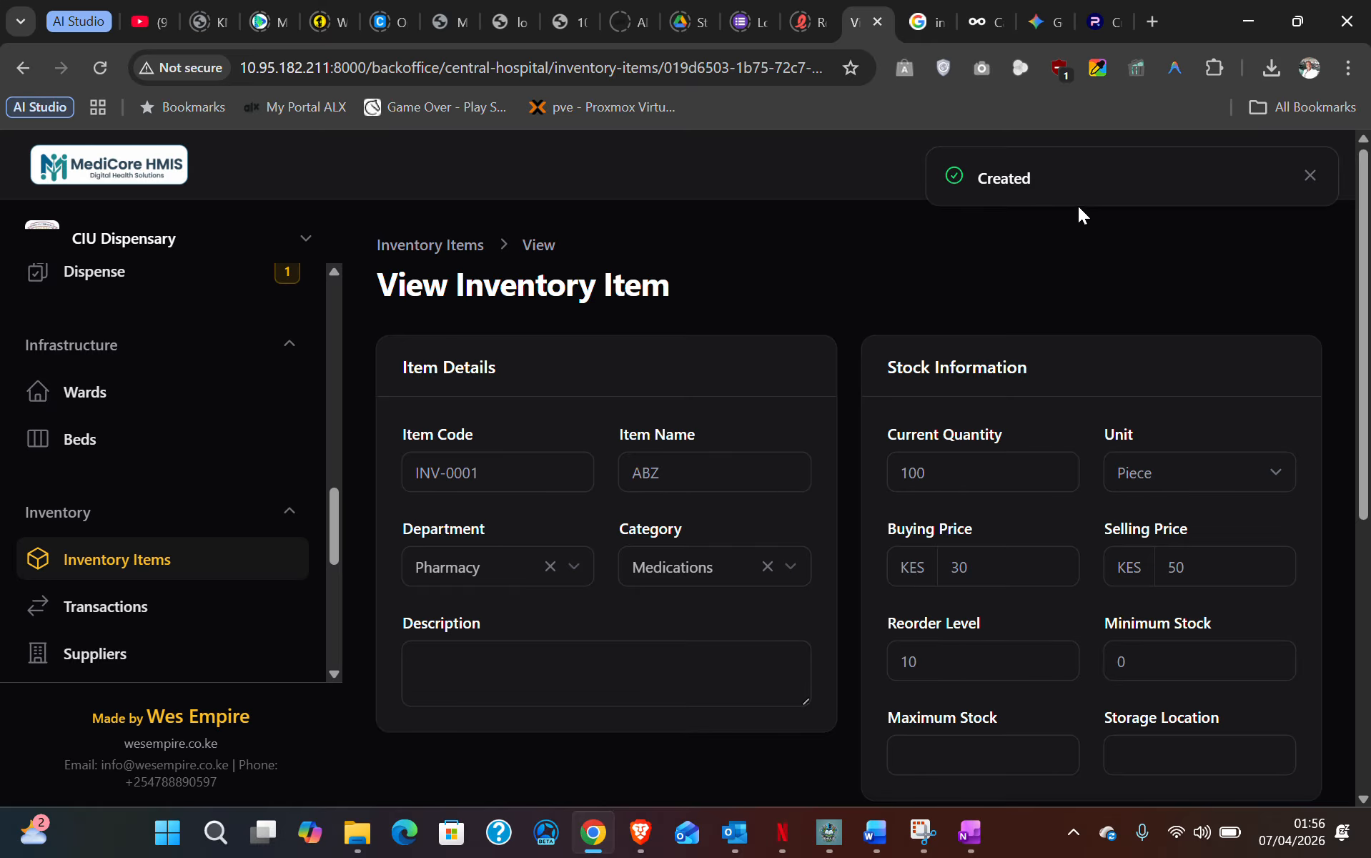
pyautogui.click(106, 564)
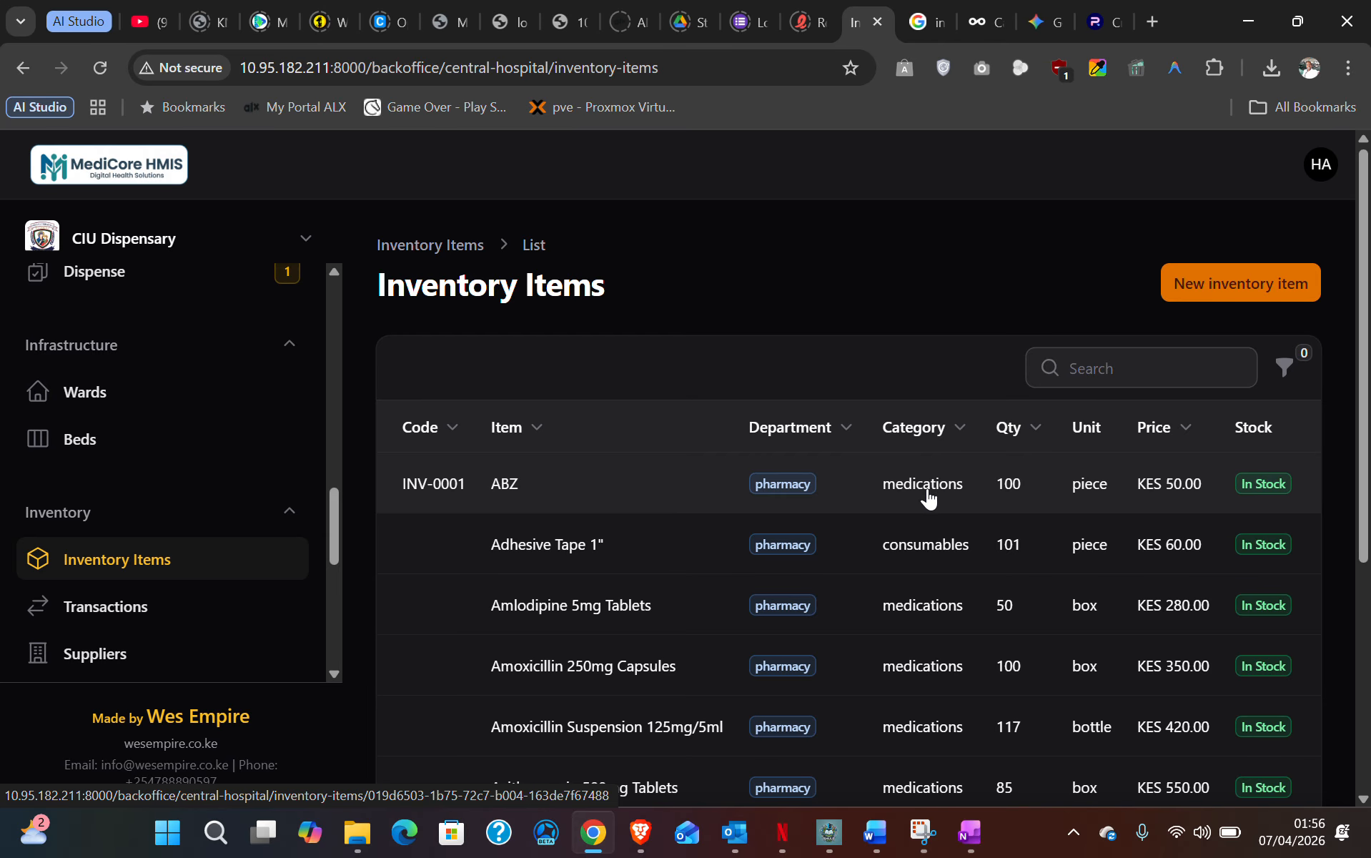
pyautogui.scroll(3, 166, 502)
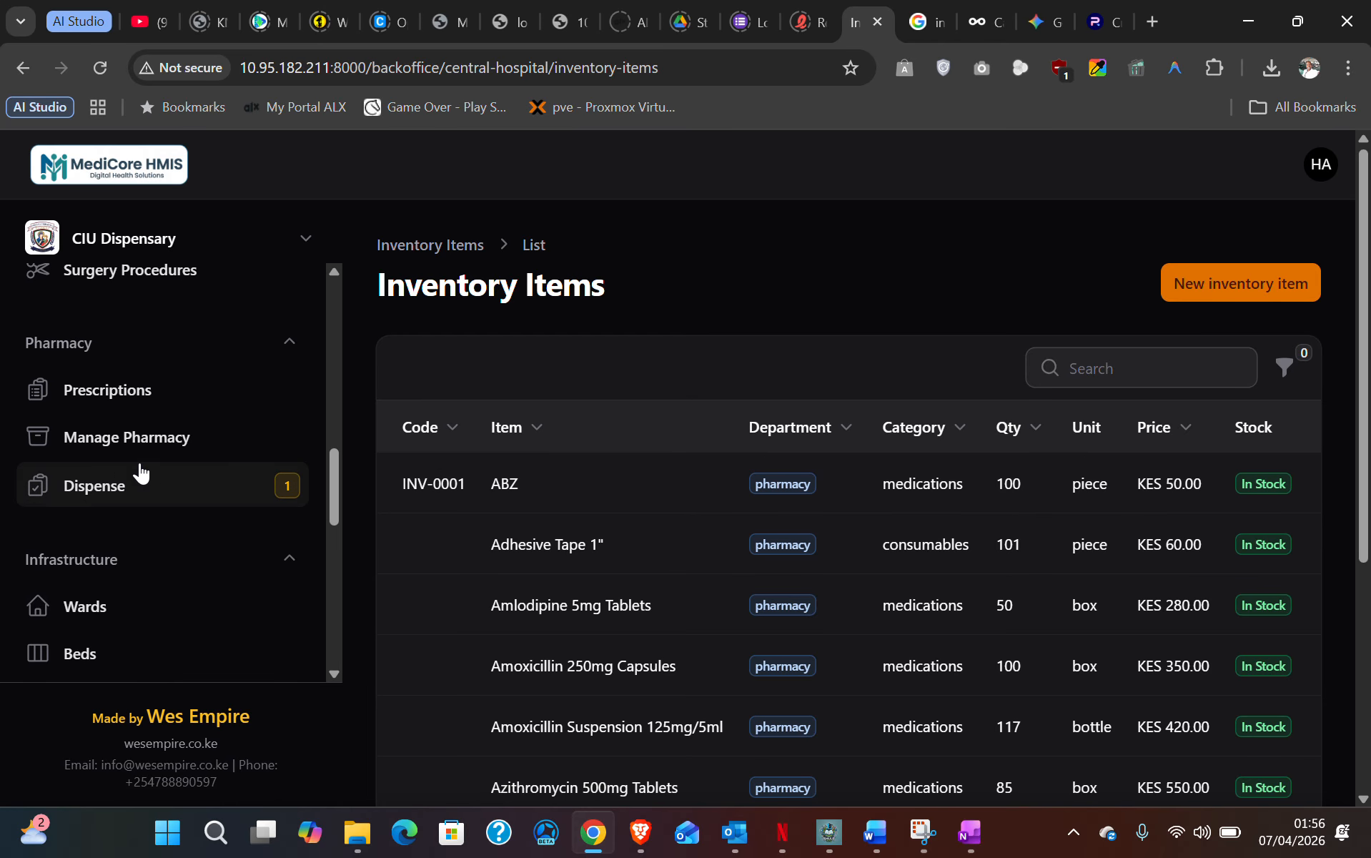
# - Go to the pharmacy section and scroll through its list
pyautogui.click(105, 443)
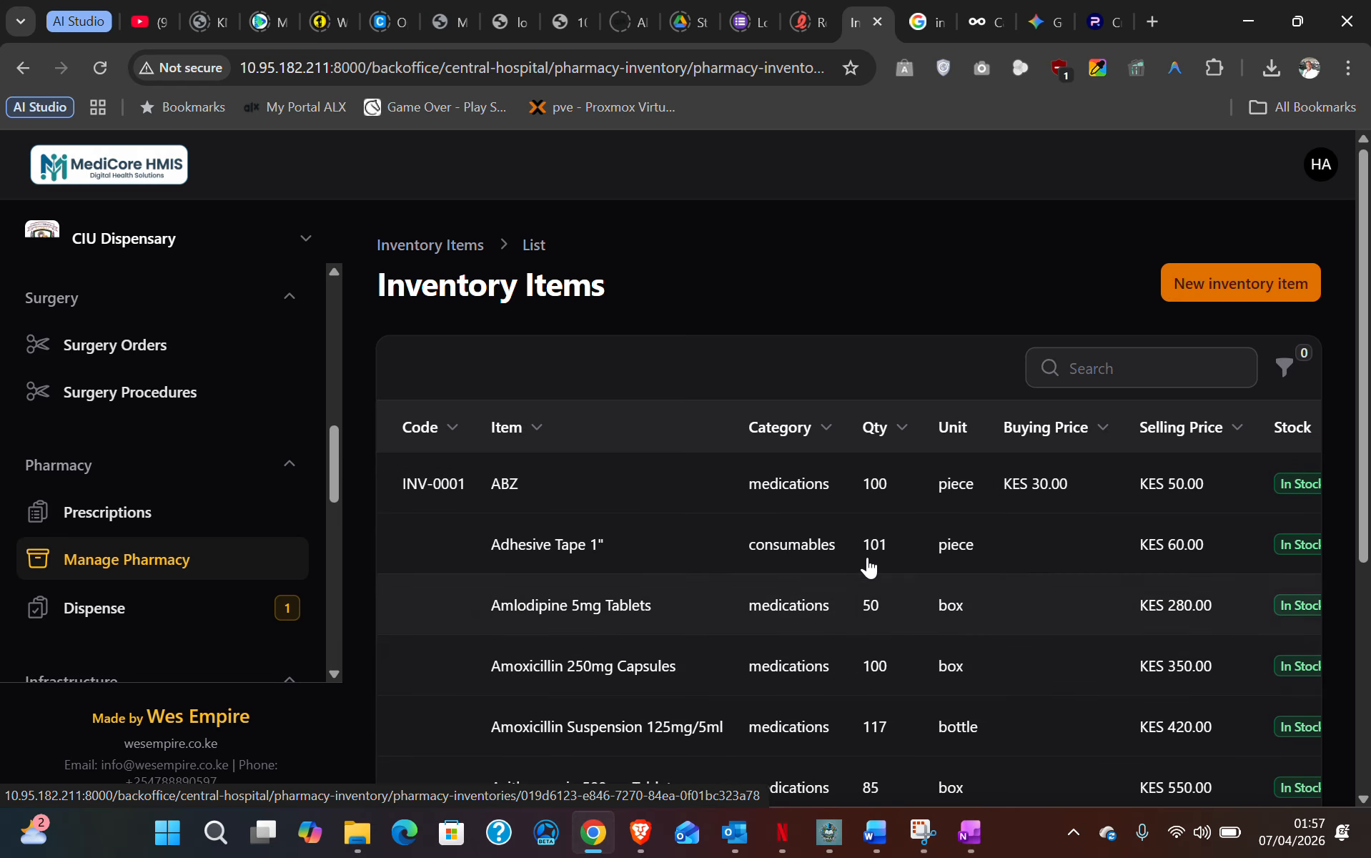
pyautogui.scroll(-3, 898, 645)
pyautogui.scroll(-2, 902, 635)
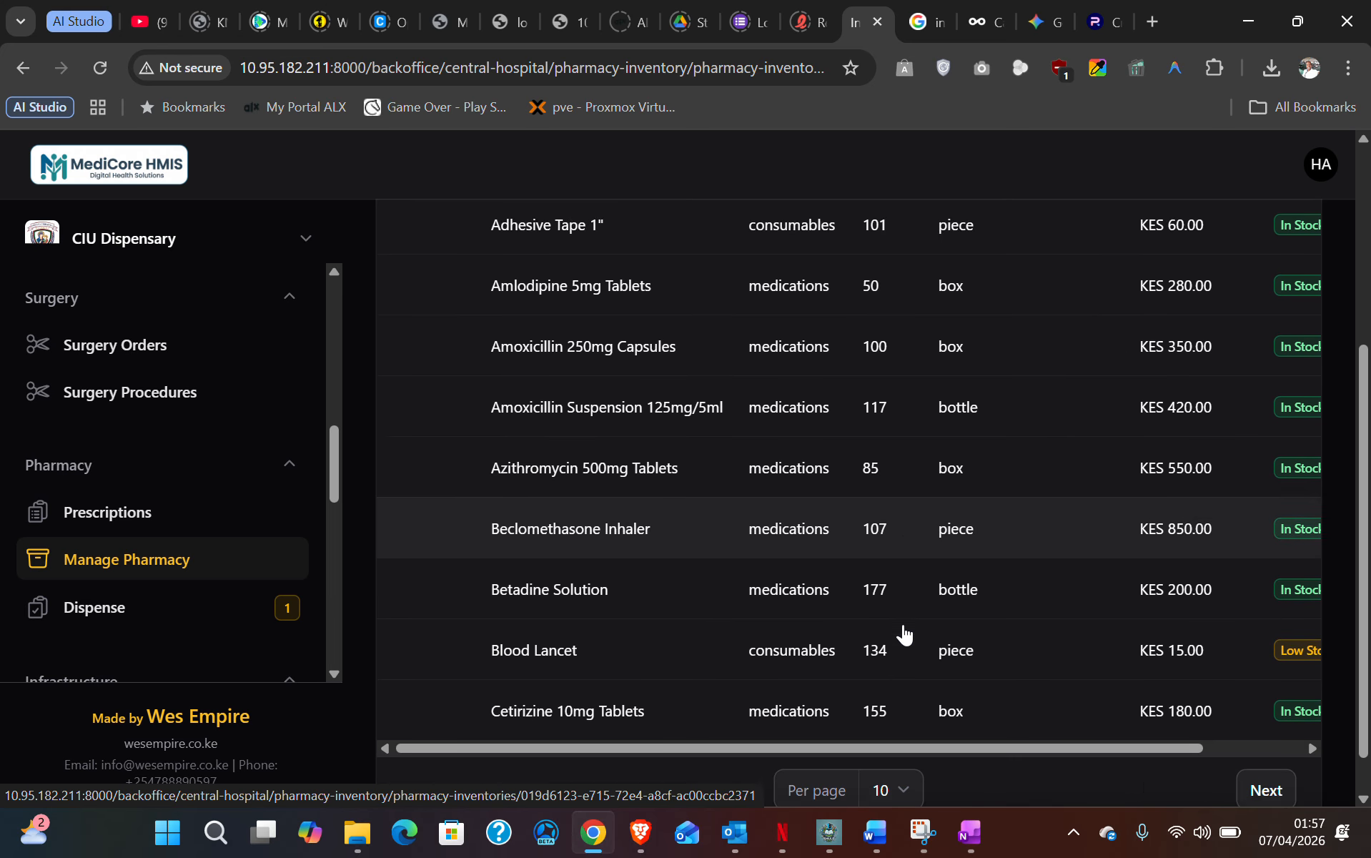
pyautogui.scroll(5, 903, 633)
pyautogui.hscroll(1, 903, 633)
pyautogui.hscroll(-2, 903, 622)
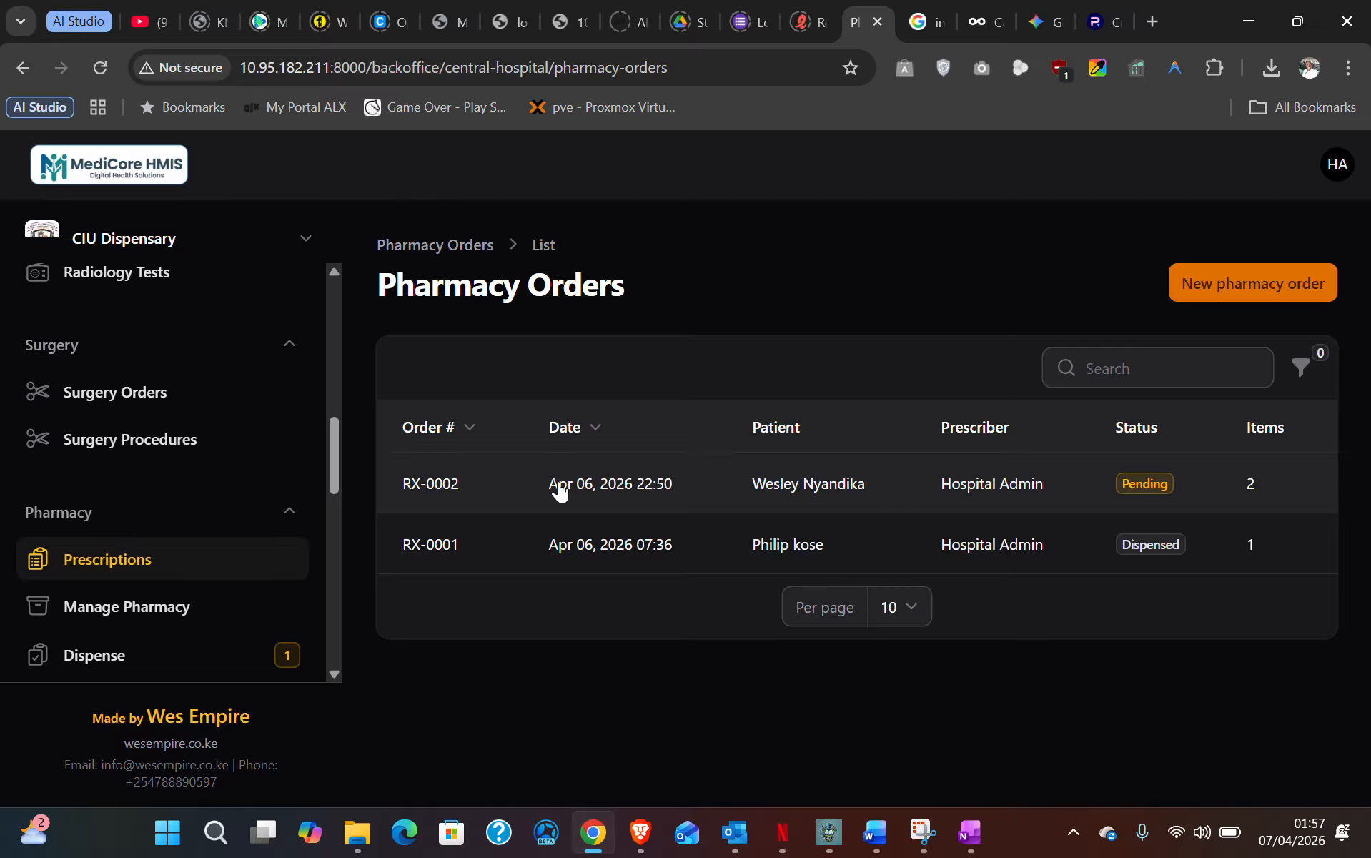
# - Review the pending order, then open pharmacy order RX-0002 with its Paracetamol and Ibuprofen items
pyautogui.moveTo(393, 484); pyautogui.dragTo(555, 483)
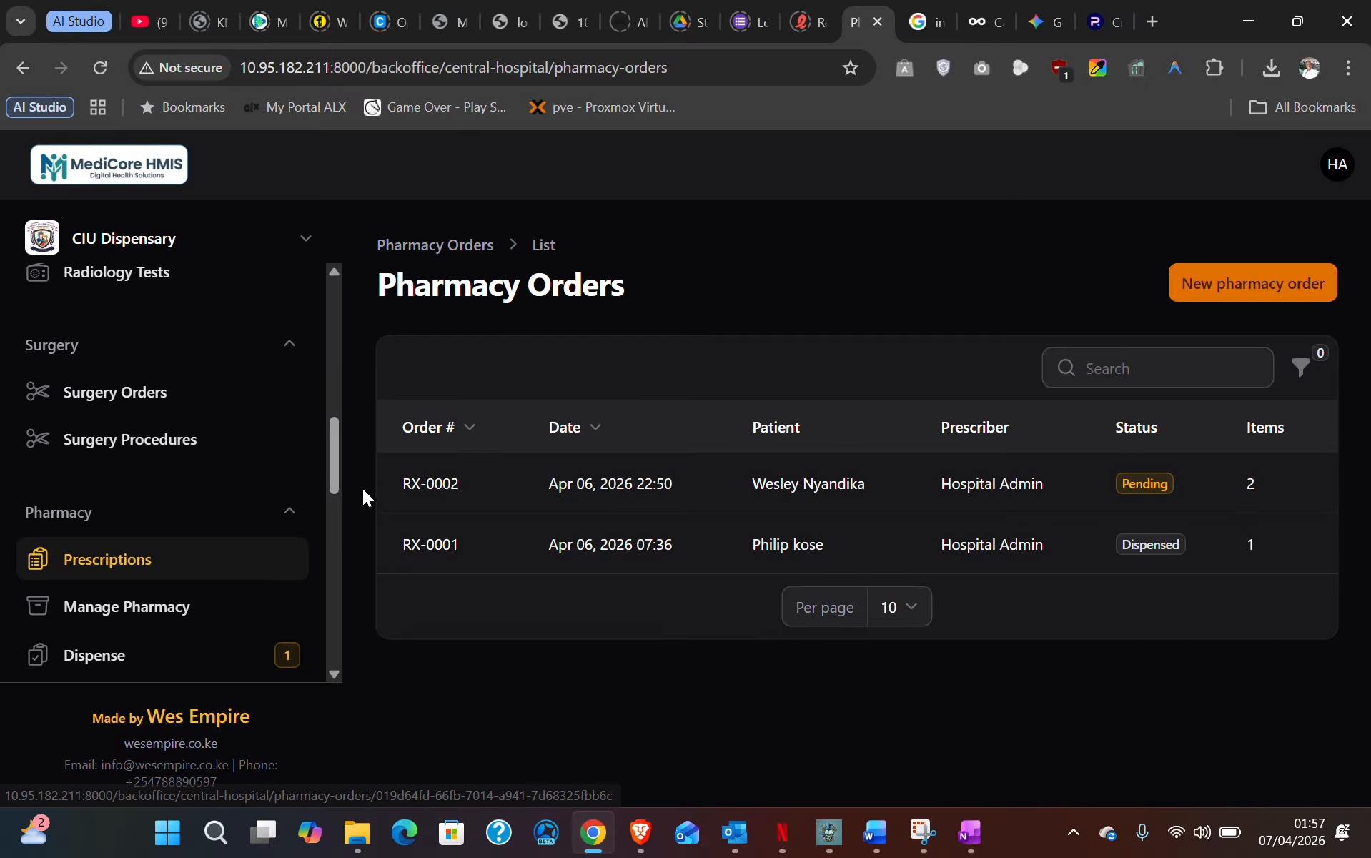
pyautogui.moveTo(363, 496); pyautogui.dragTo(1168, 499)
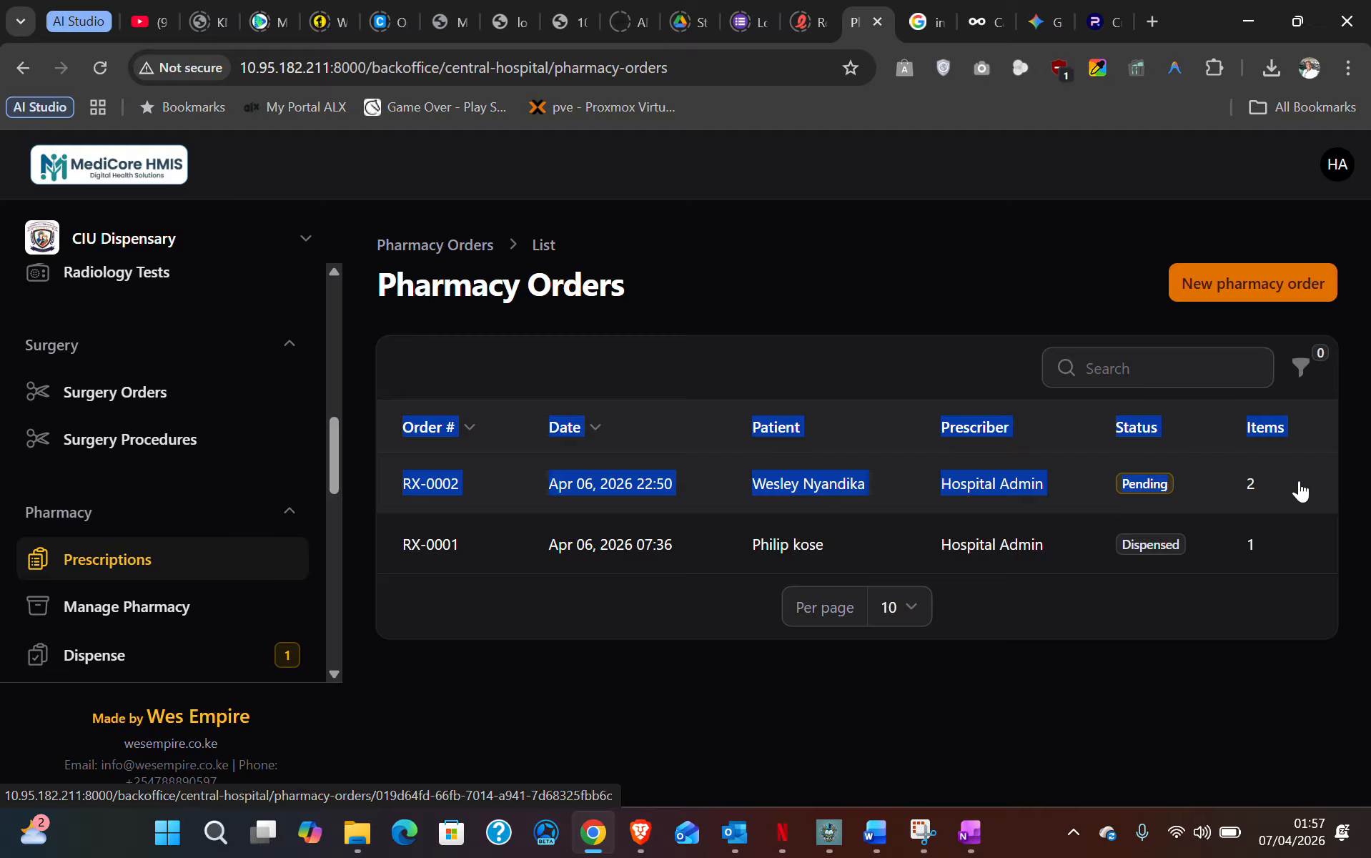
pyautogui.click(1236, 667)
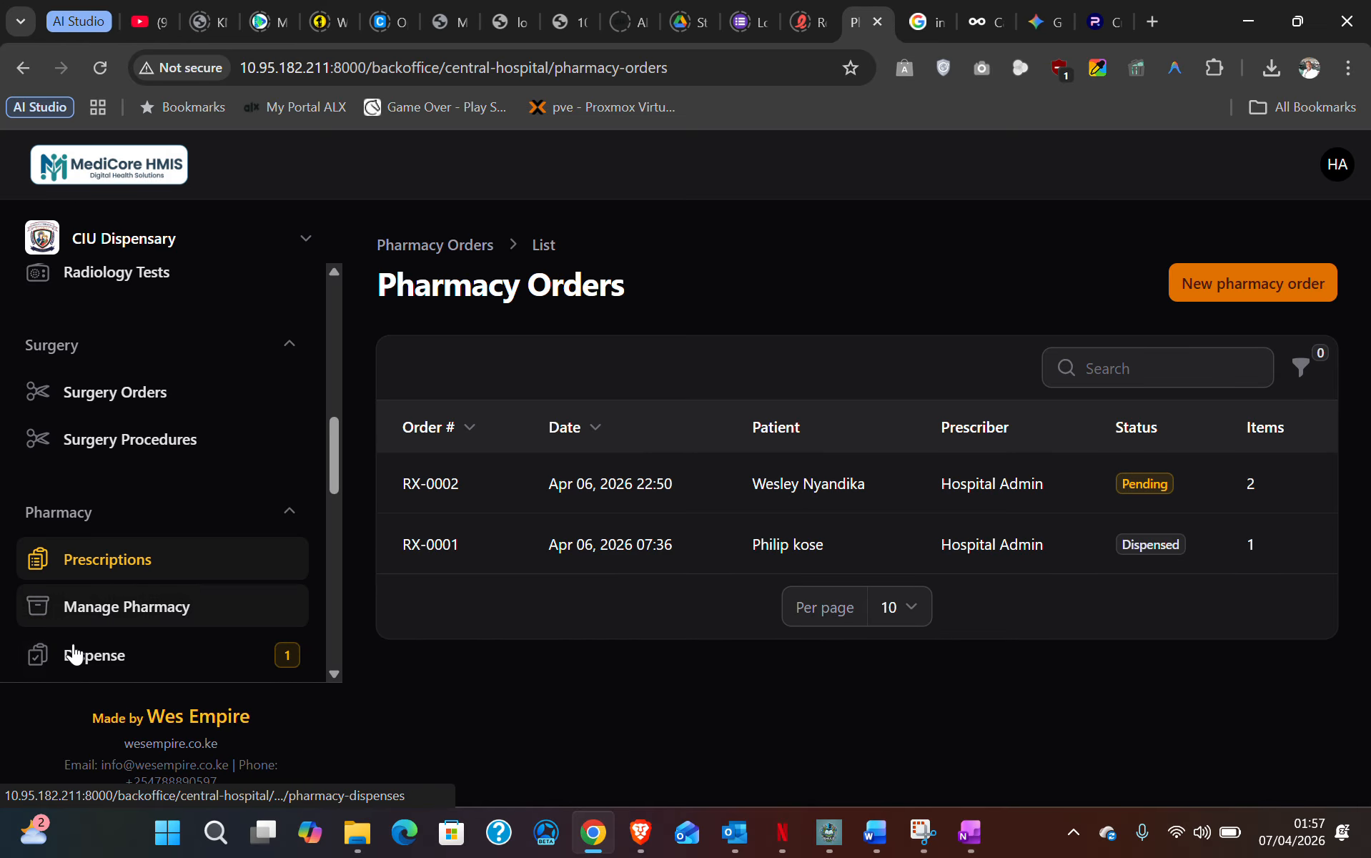
pyautogui.click(98, 658)
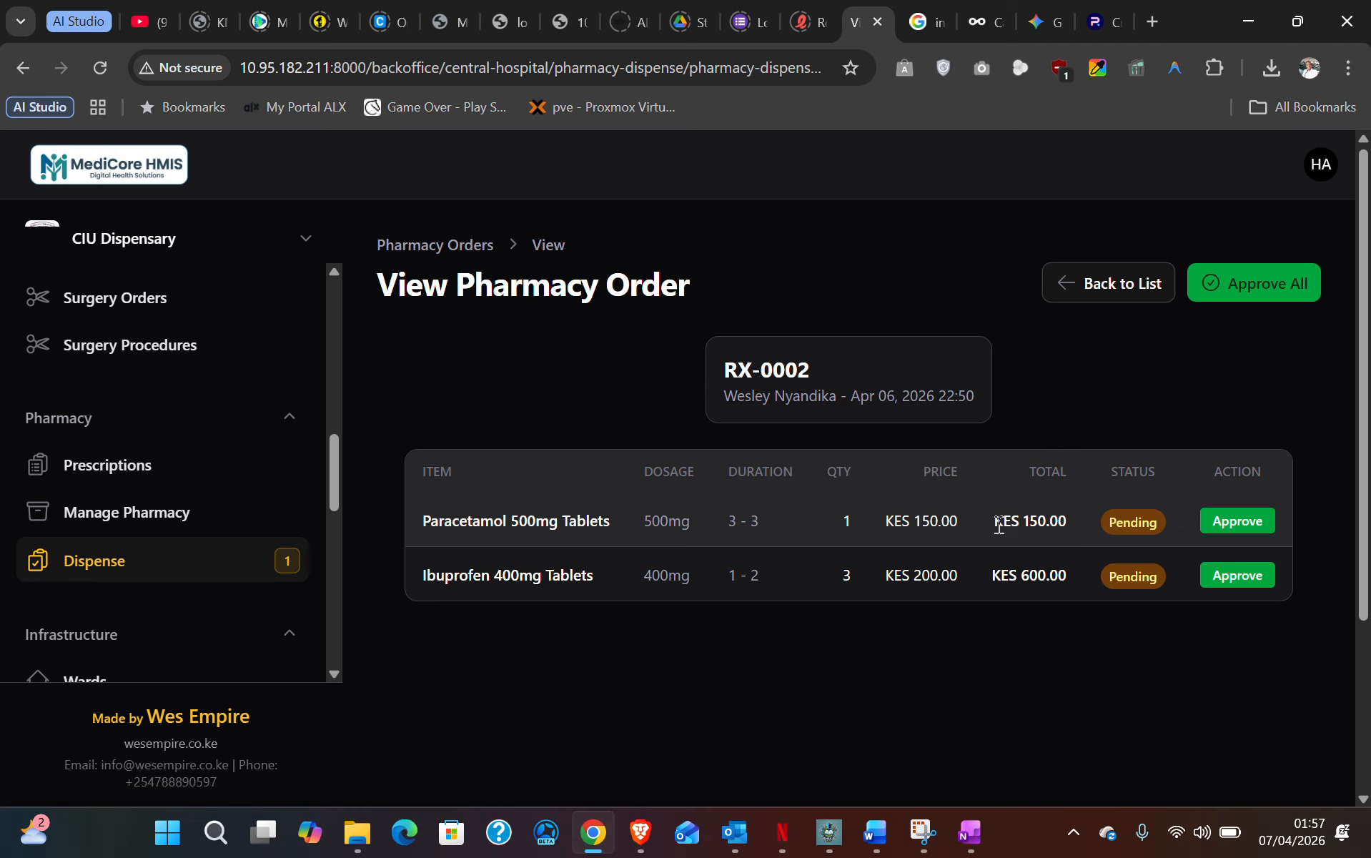
# - Check the Paracetamol and Ibuprofen prices, then approve both items for a KES 750.00 total
pyautogui.moveTo(888, 526); pyautogui.dragTo(1069, 523)
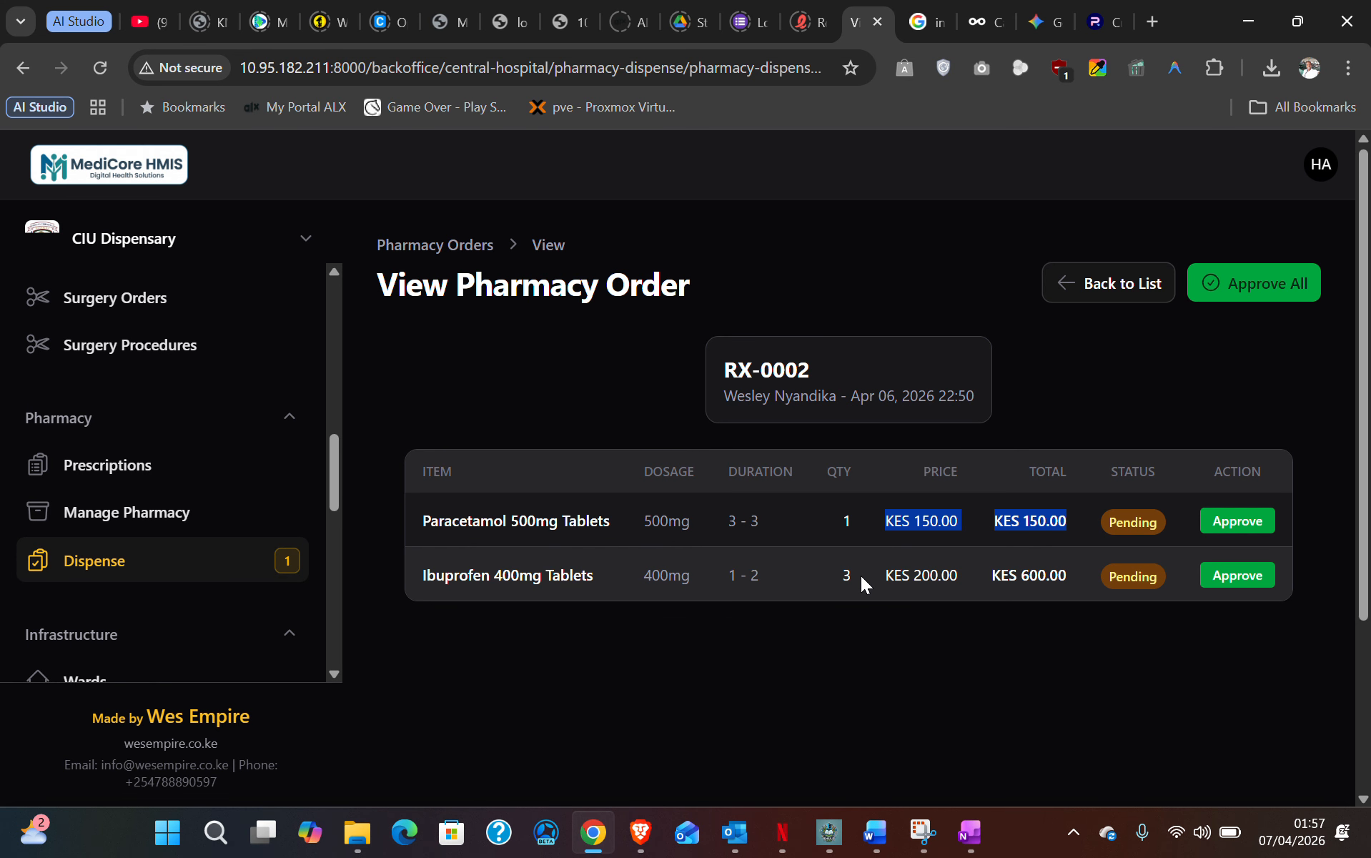
pyautogui.moveTo(862, 576); pyautogui.dragTo(1068, 573)
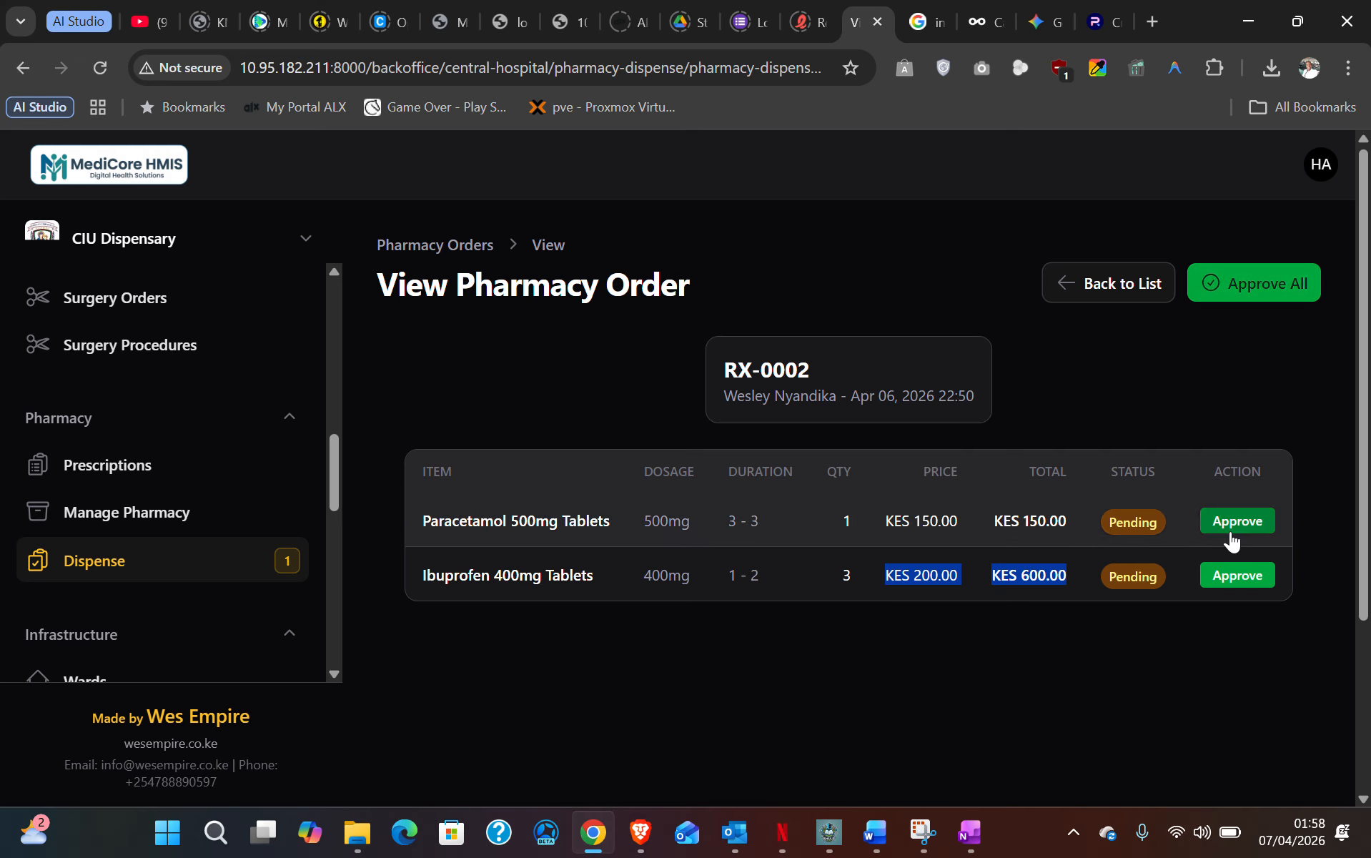
pyautogui.click(1040, 649)
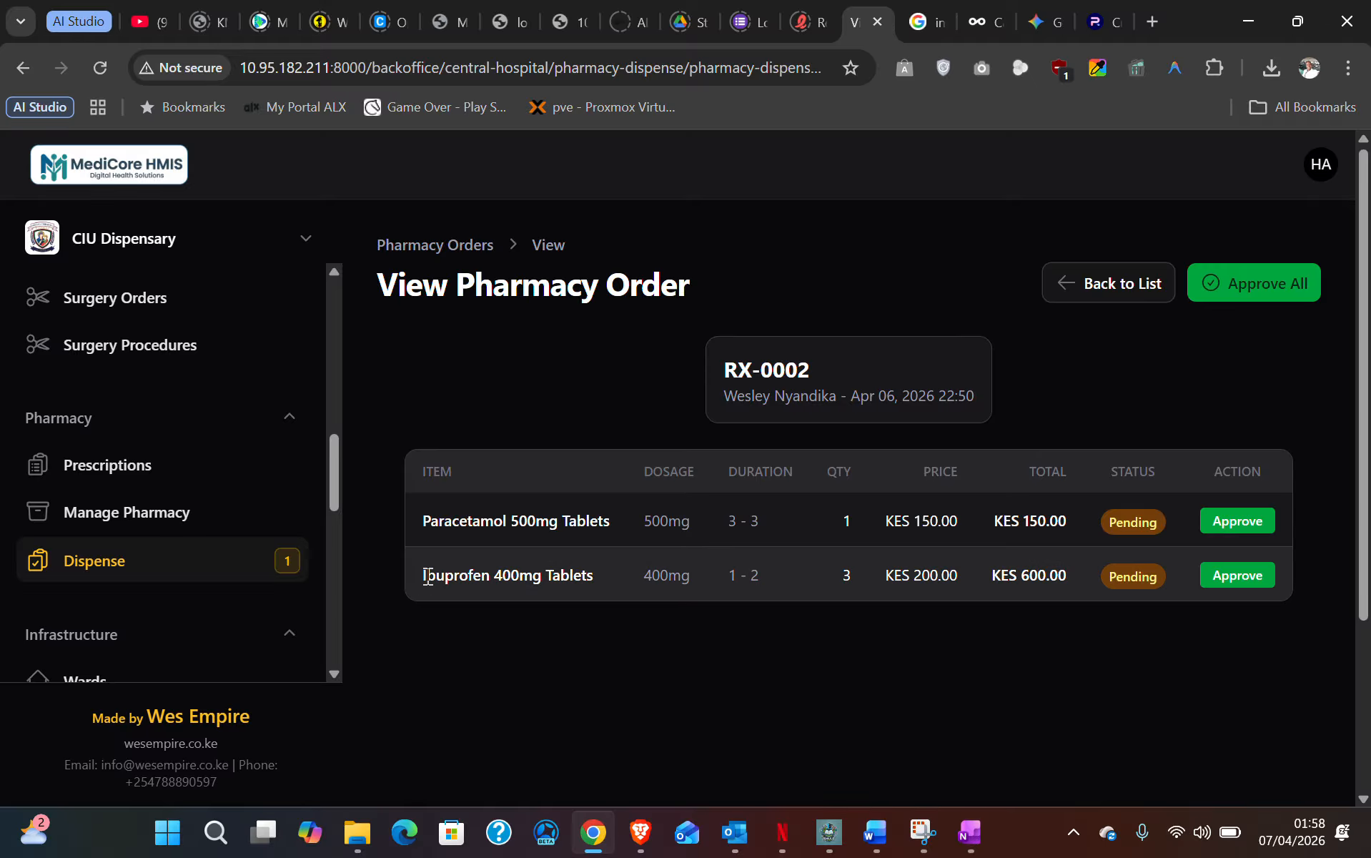
pyautogui.moveTo(421, 575); pyautogui.dragTo(926, 591)
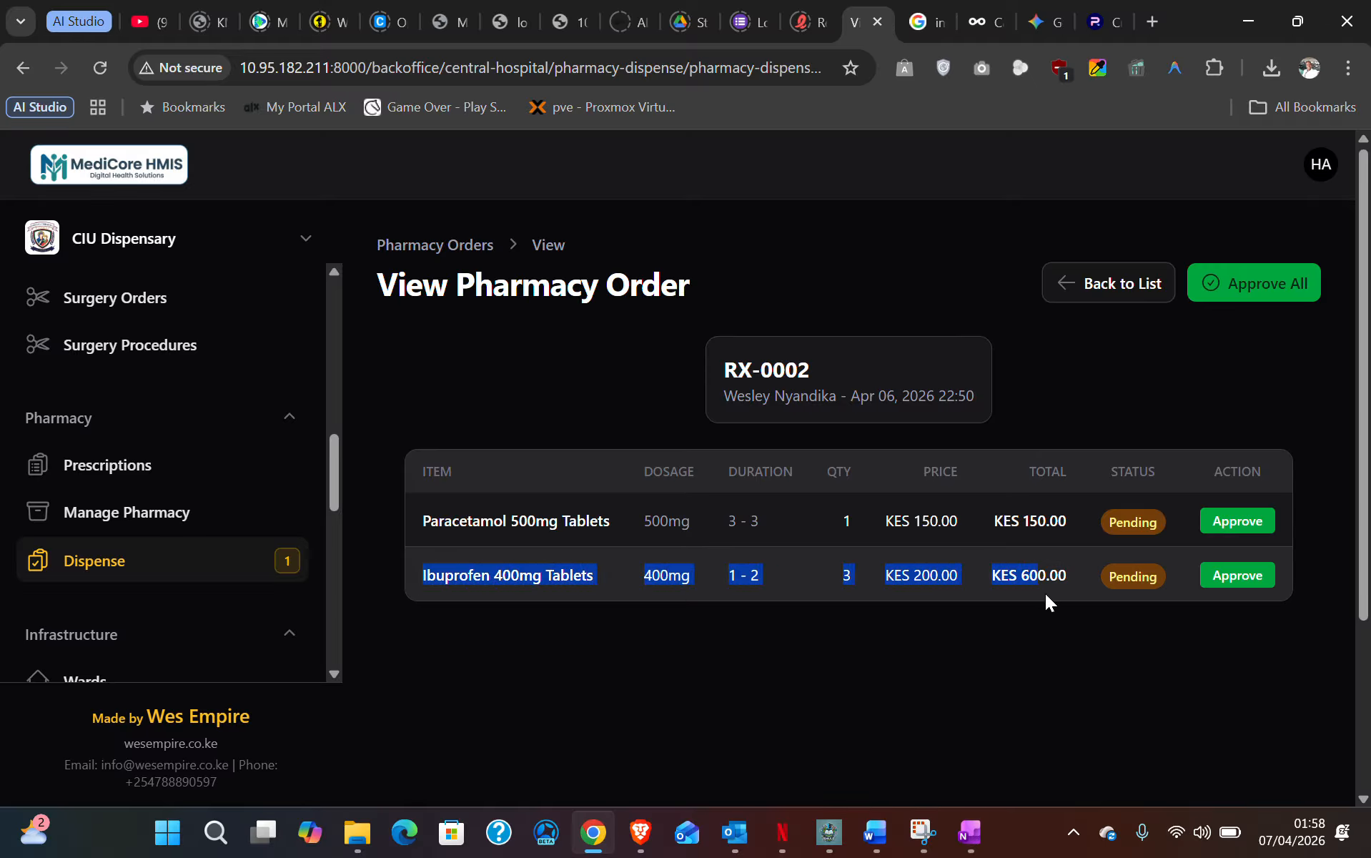
pyautogui.click(1015, 615)
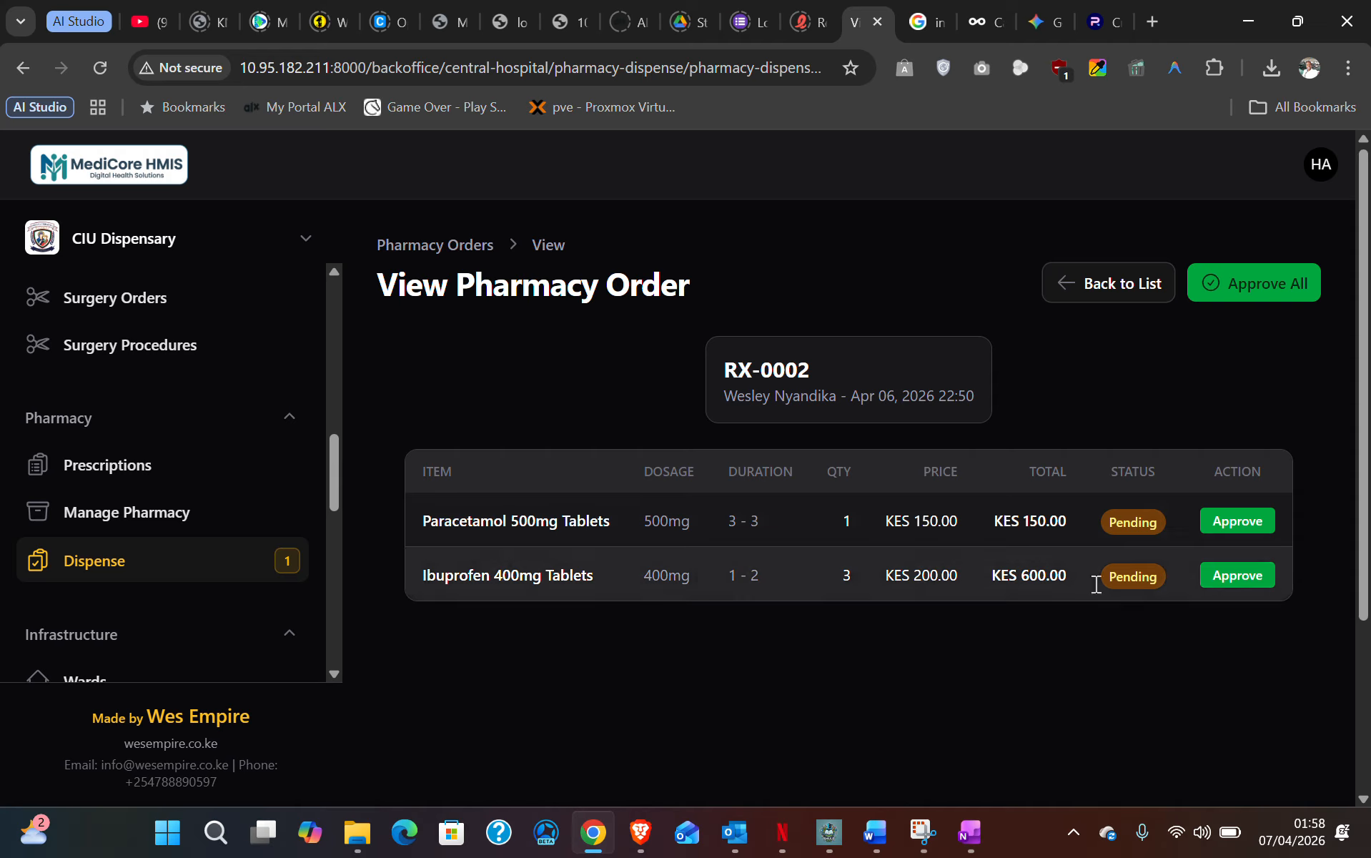
pyautogui.click(1274, 285)
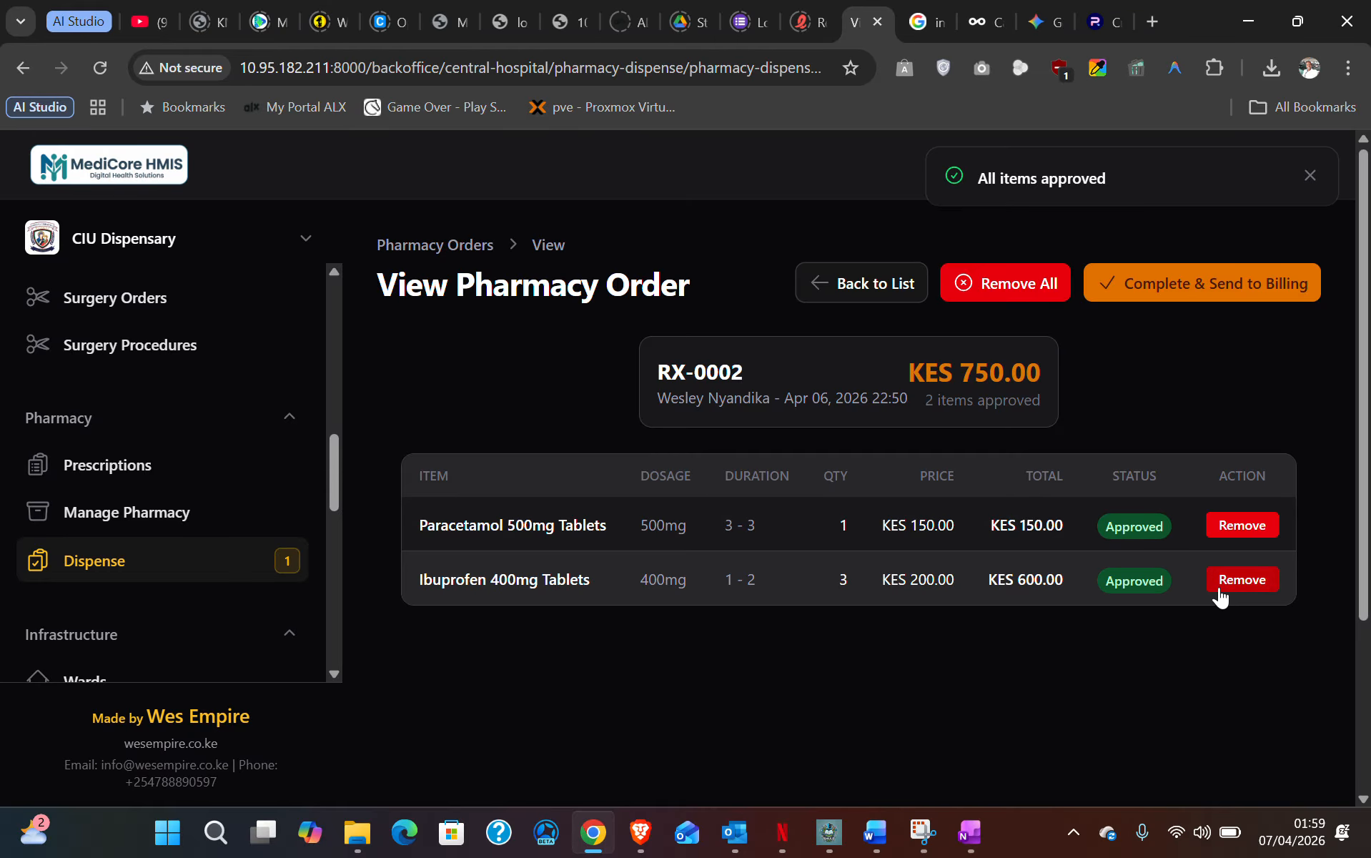
# - Send RX-0002 to billing and confirm it now shows Dispensed in the prescriptions list
pyautogui.click(1243, 527)
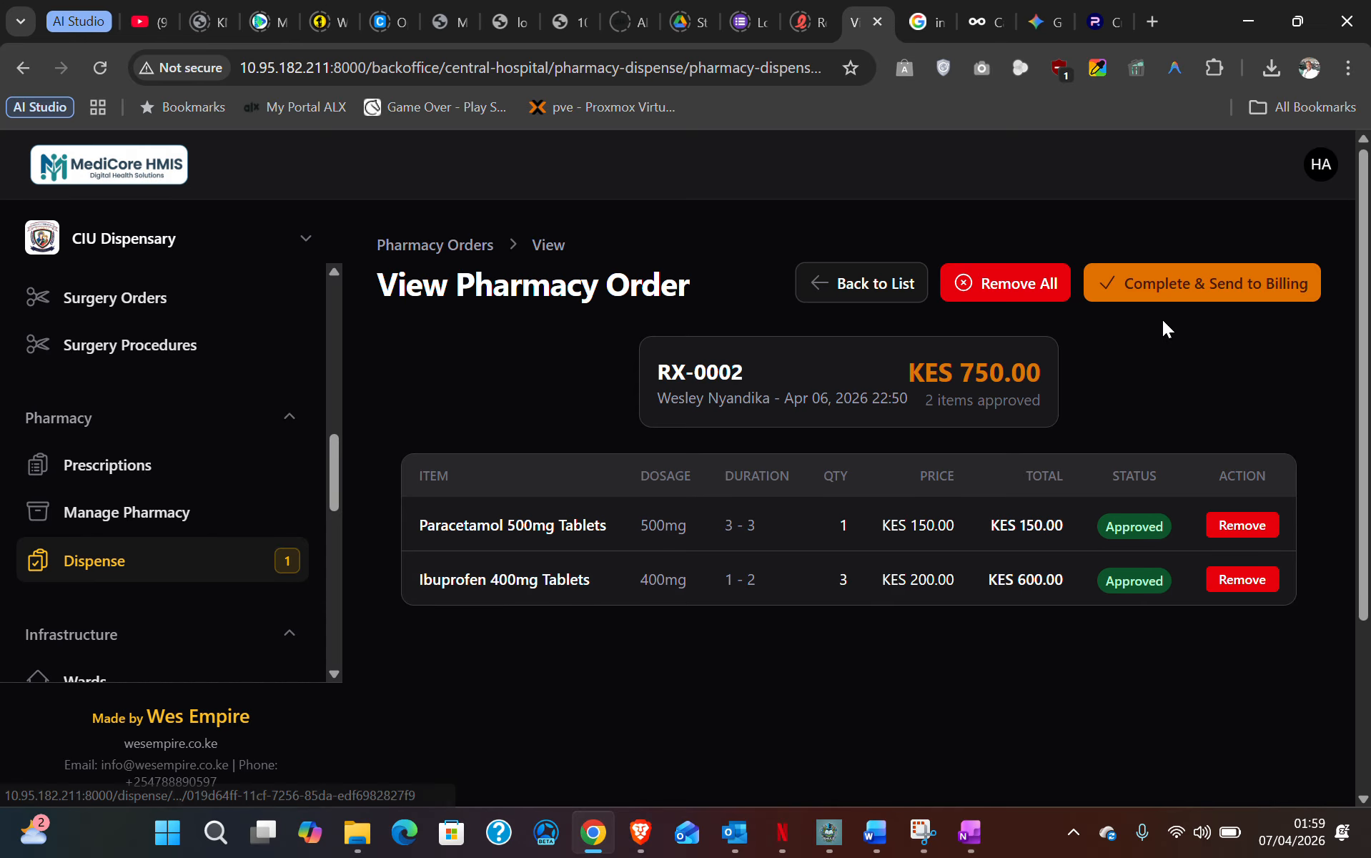
pyautogui.click(1208, 283)
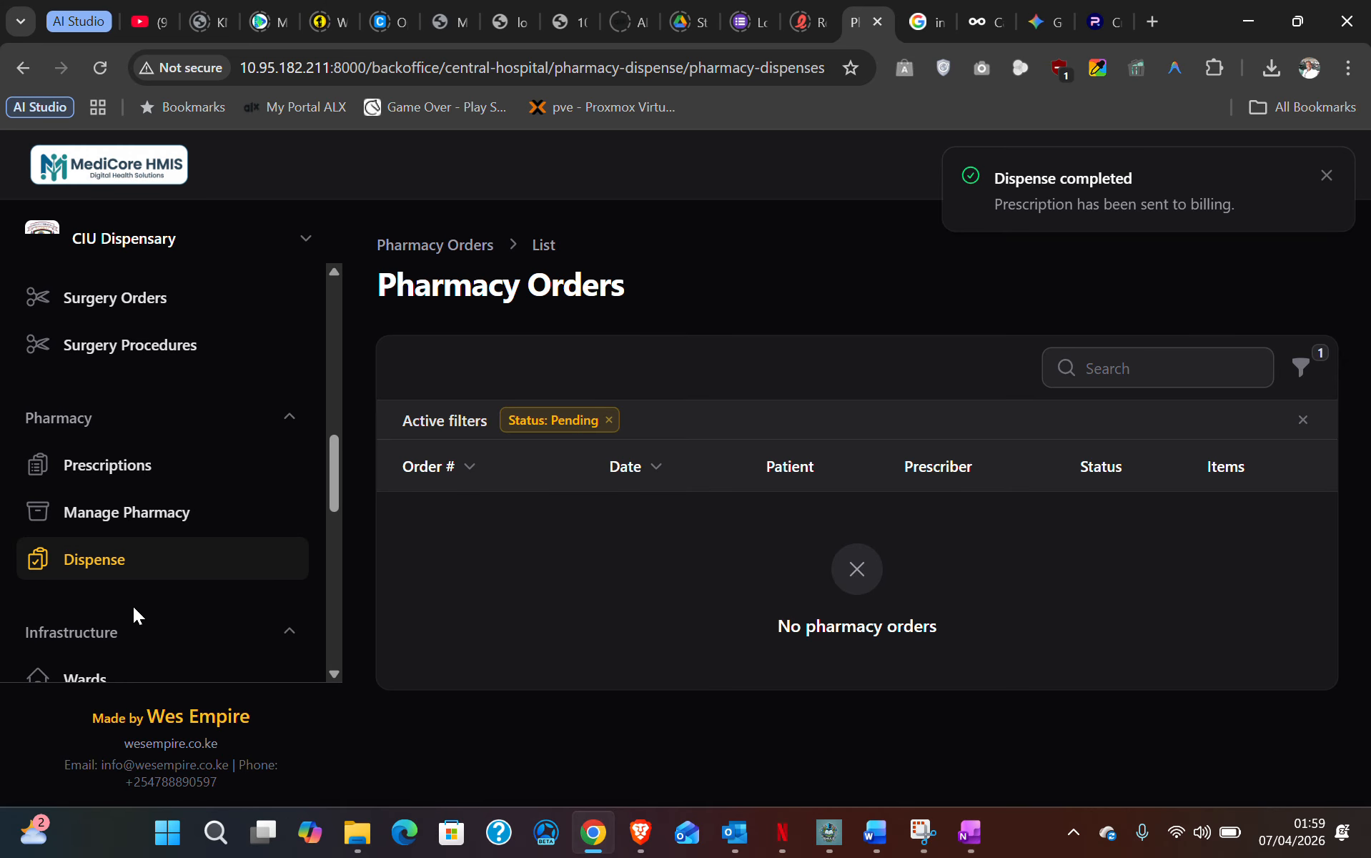
pyautogui.click(105, 478)
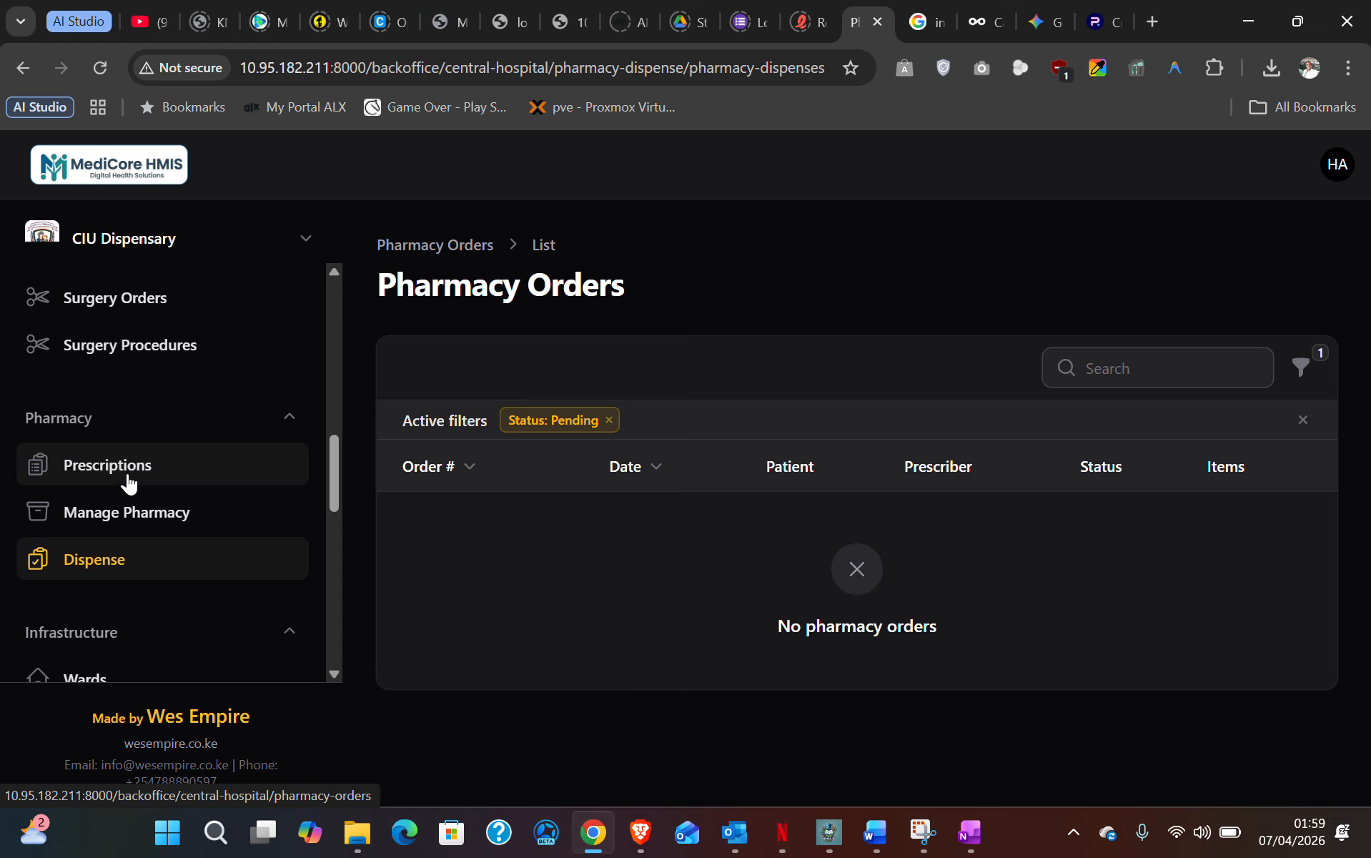
pyautogui.click(131, 467)
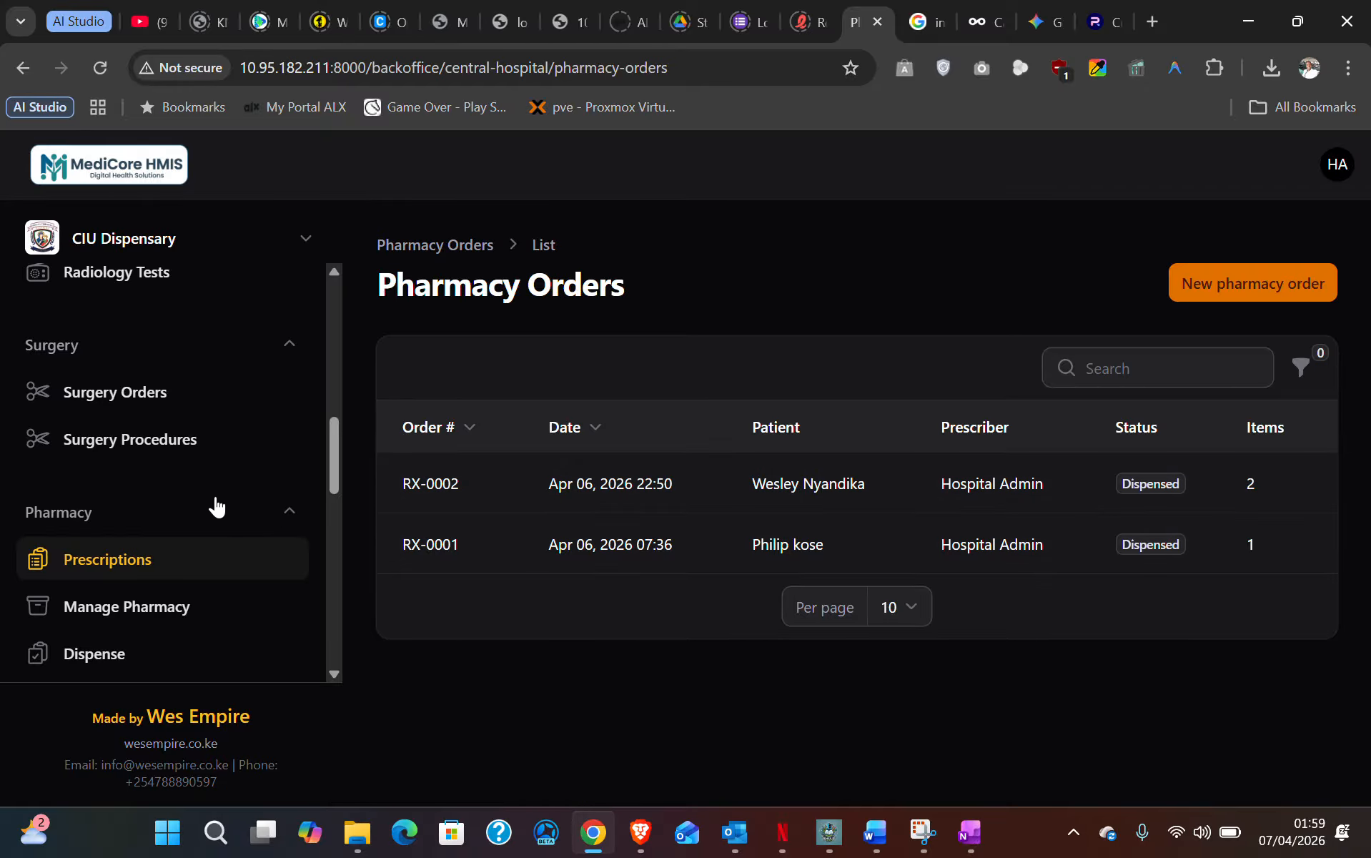
pyautogui.scroll(-5, 218, 504)
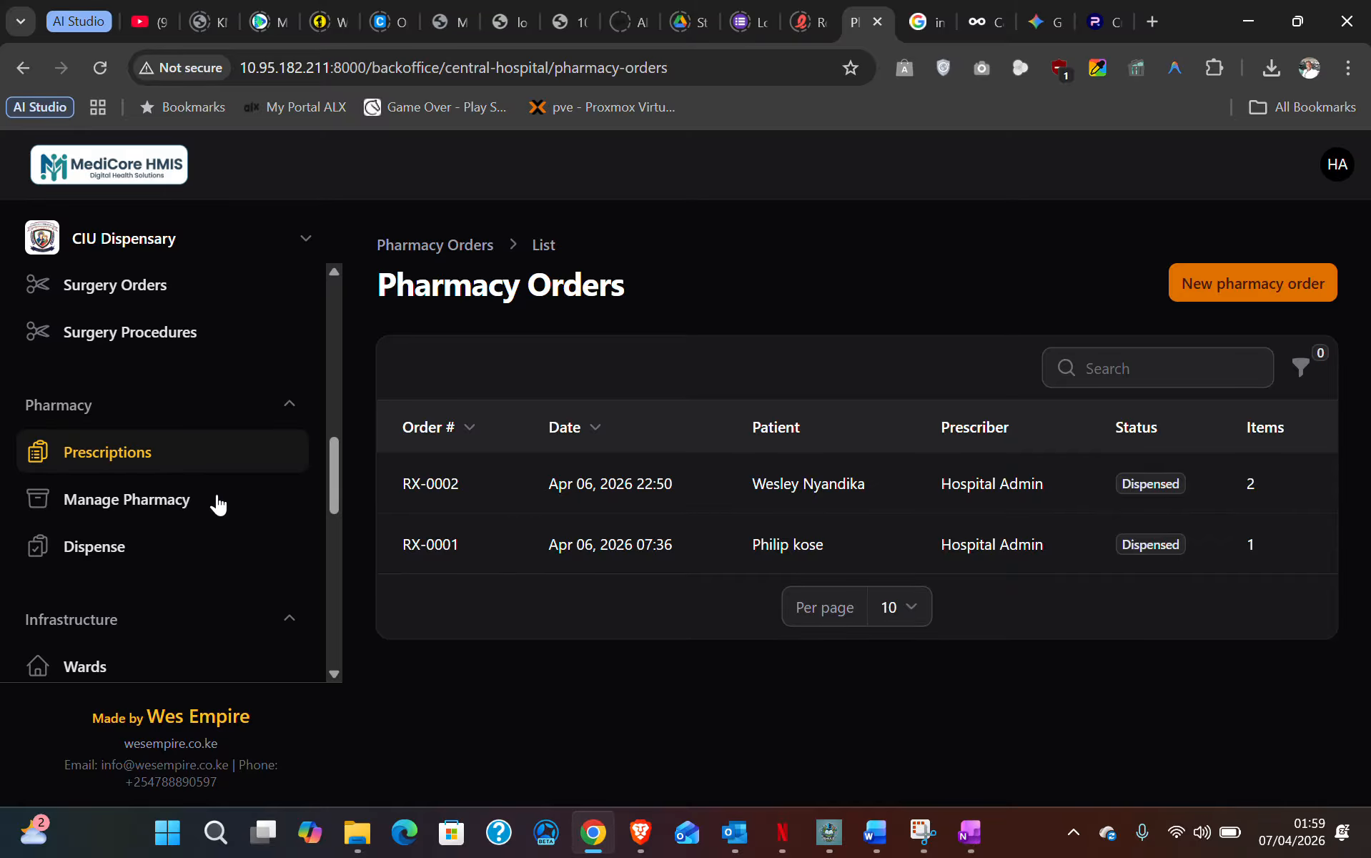
pyautogui.scroll(-1, 218, 504)
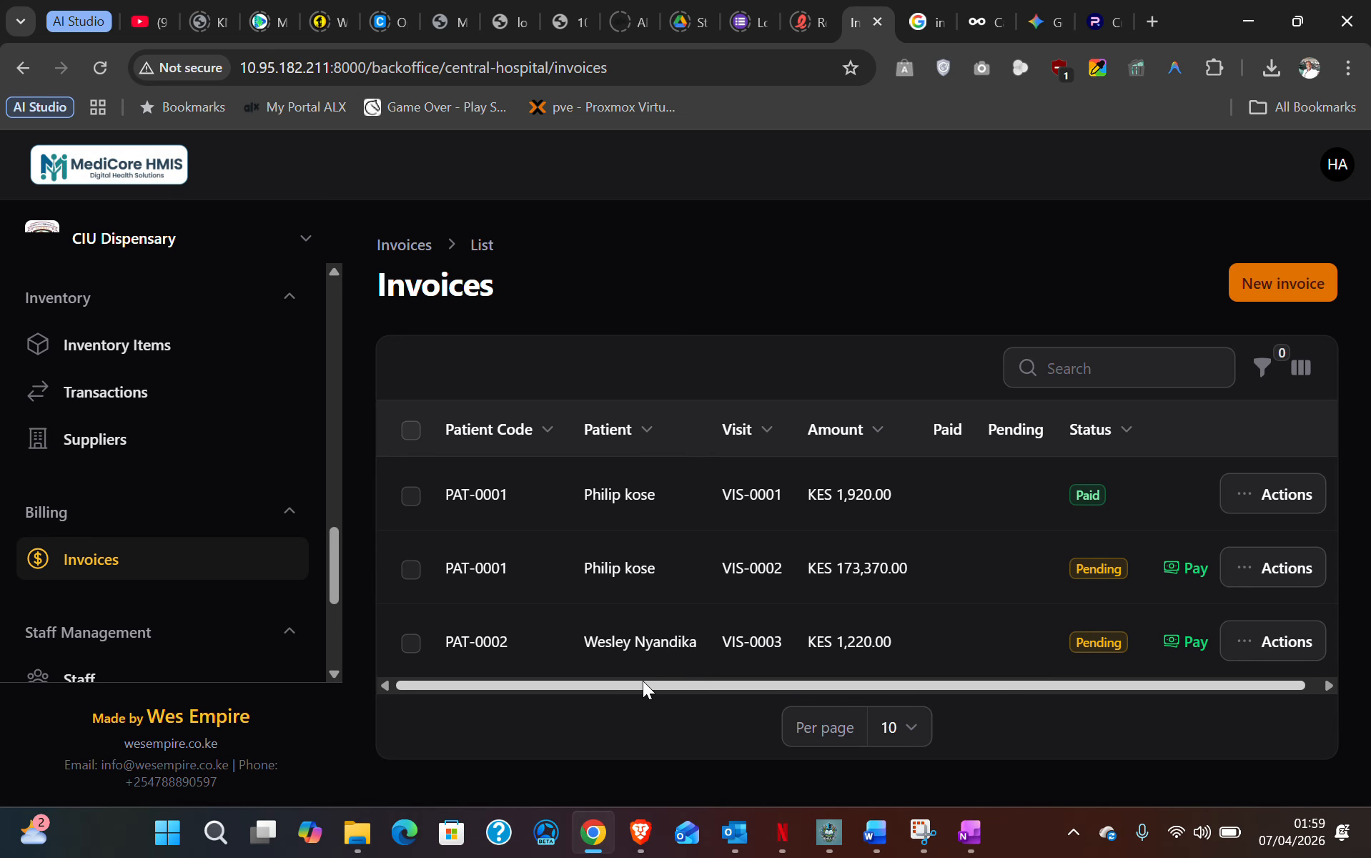
pyautogui.moveTo(642, 682); pyautogui.dragTo(948, 703)
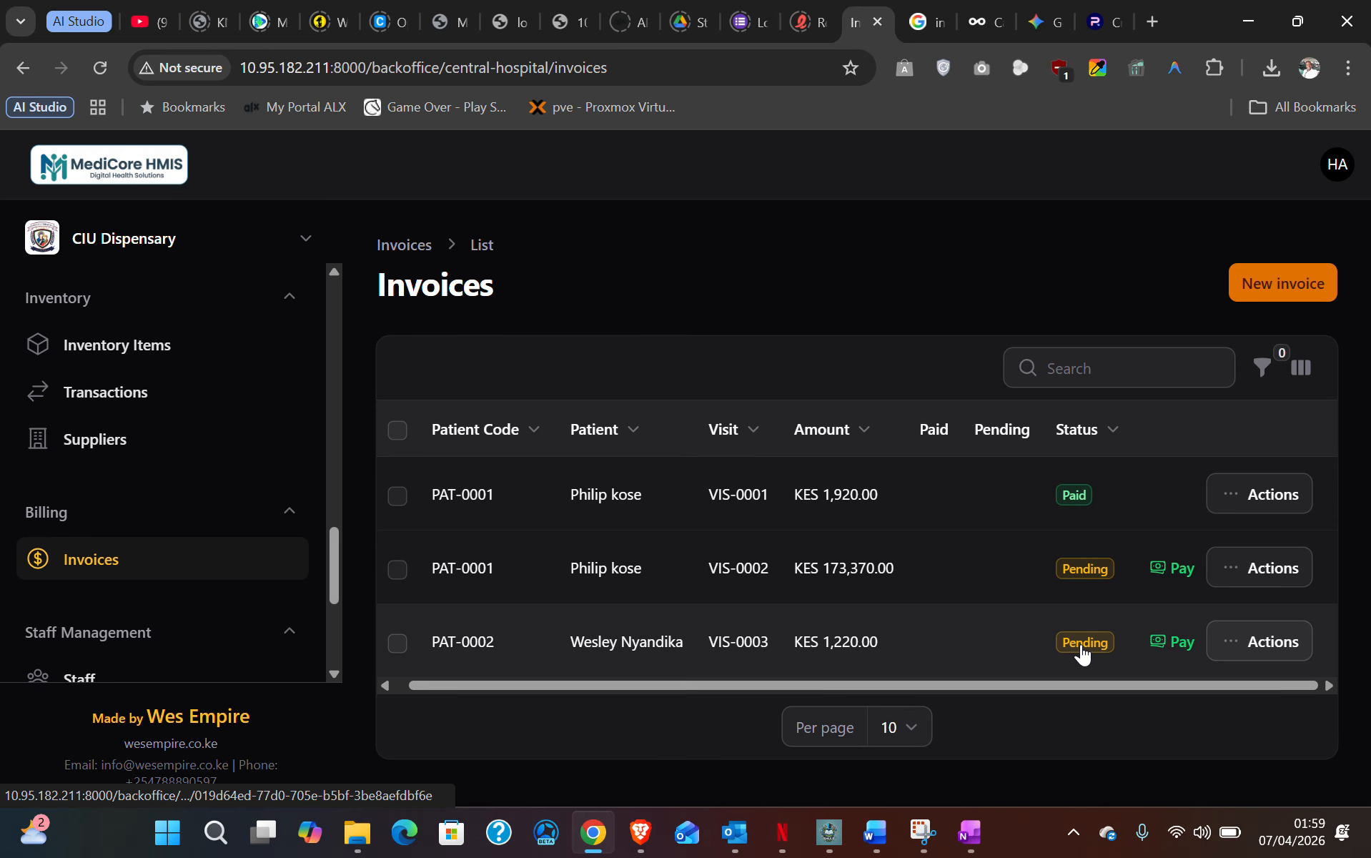
pyautogui.click(1234, 646)
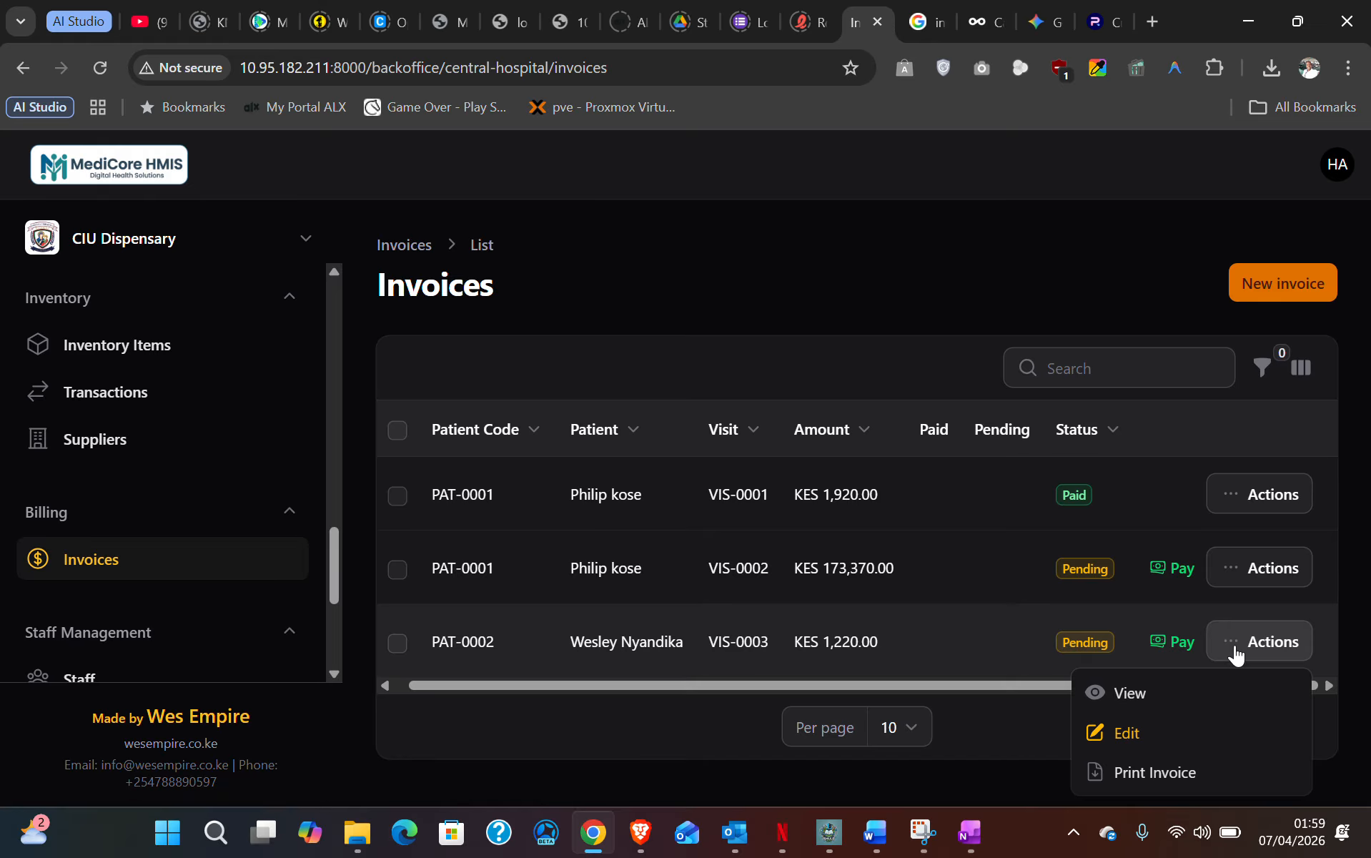
pyautogui.click(1152, 694)
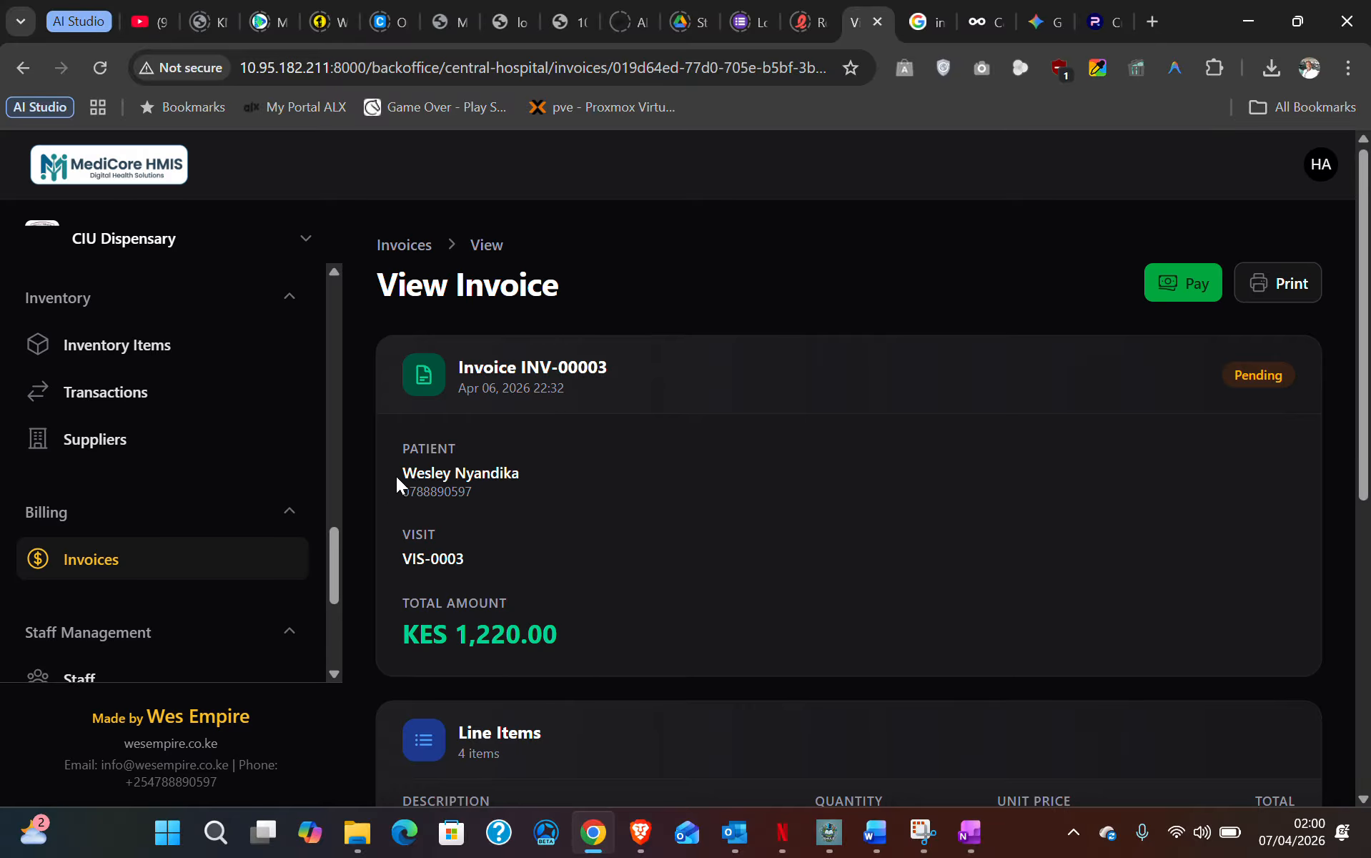
pyautogui.moveTo(398, 636); pyautogui.dragTo(600, 639)
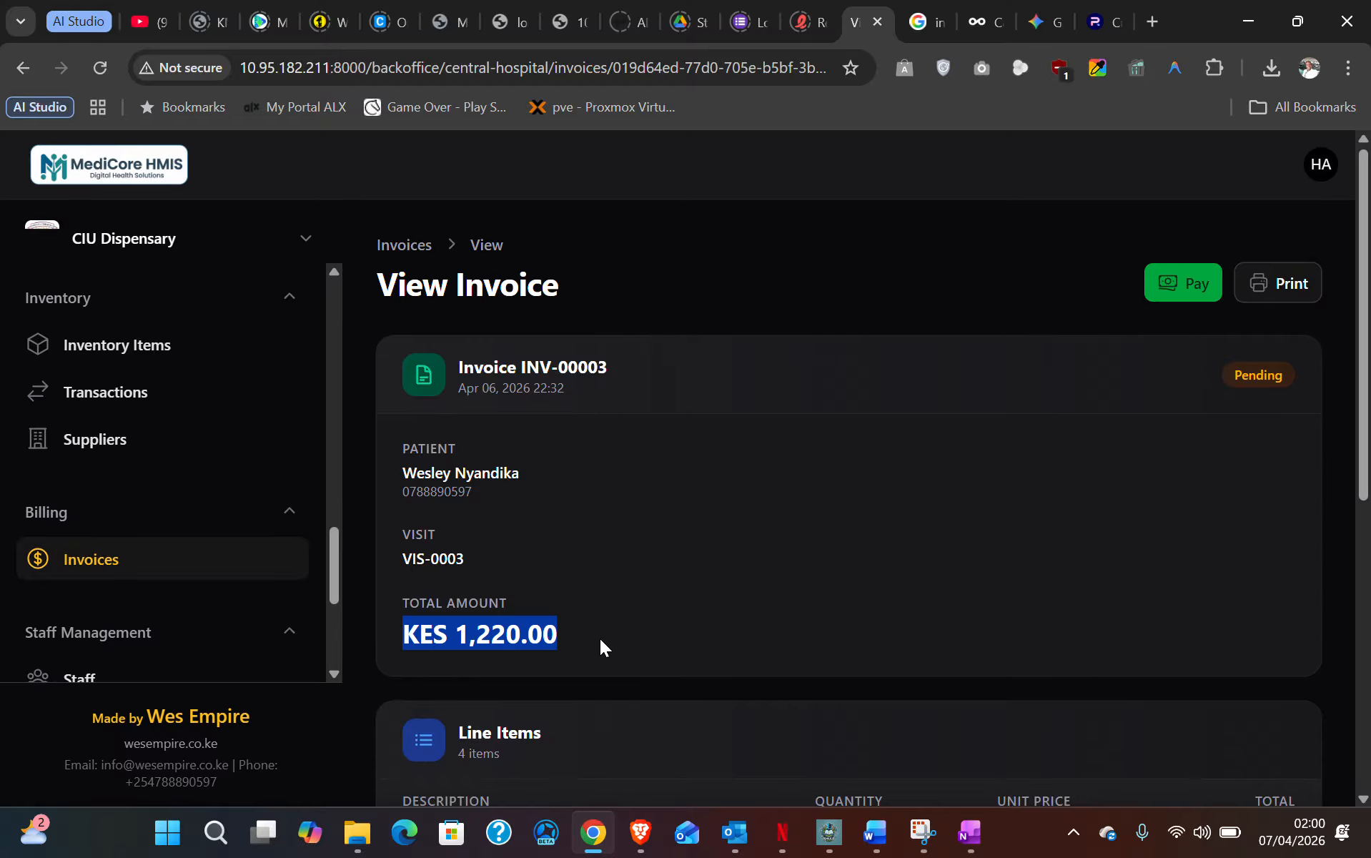
pyautogui.scroll(-7, 600, 638)
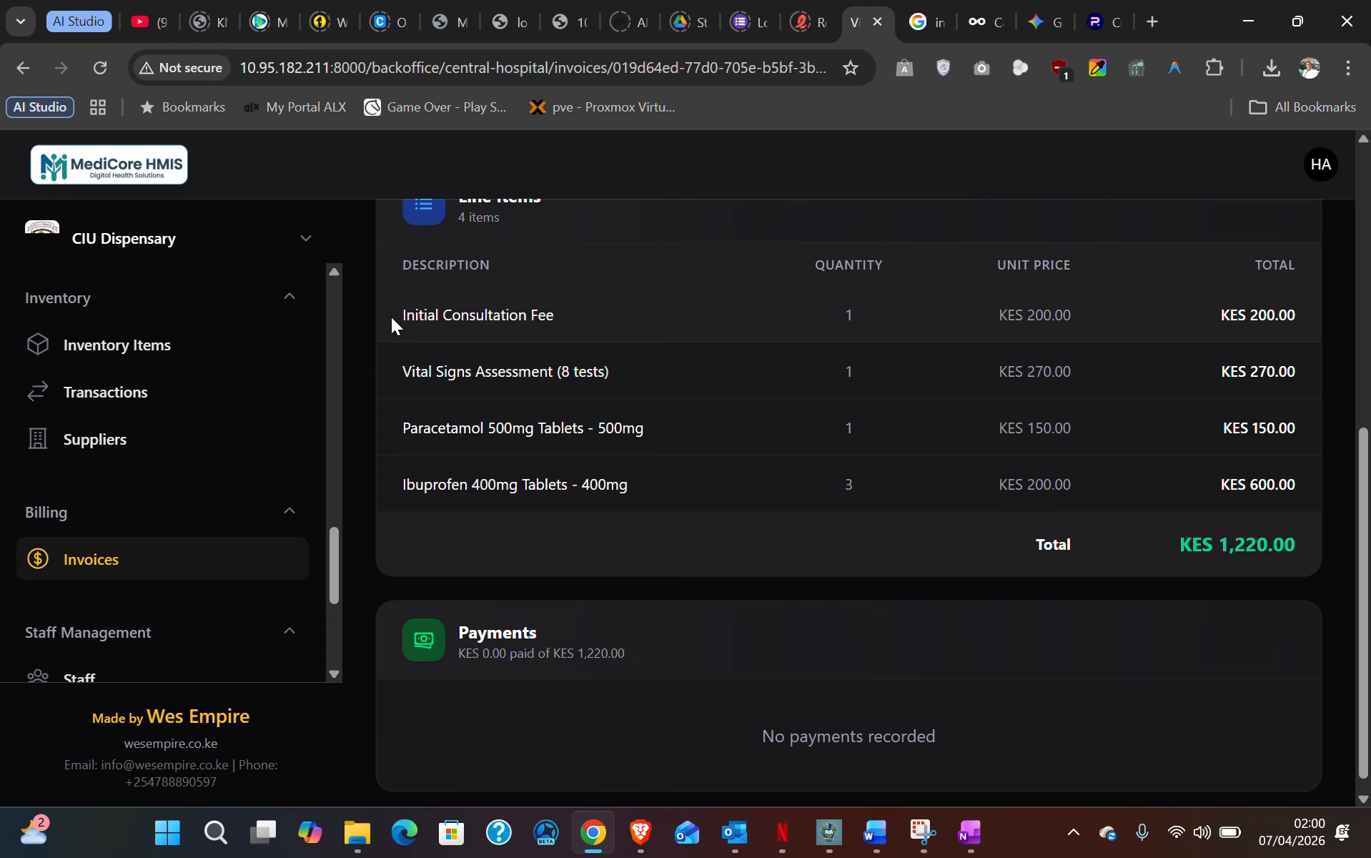
pyautogui.moveTo(398, 317); pyautogui.dragTo(1135, 322)
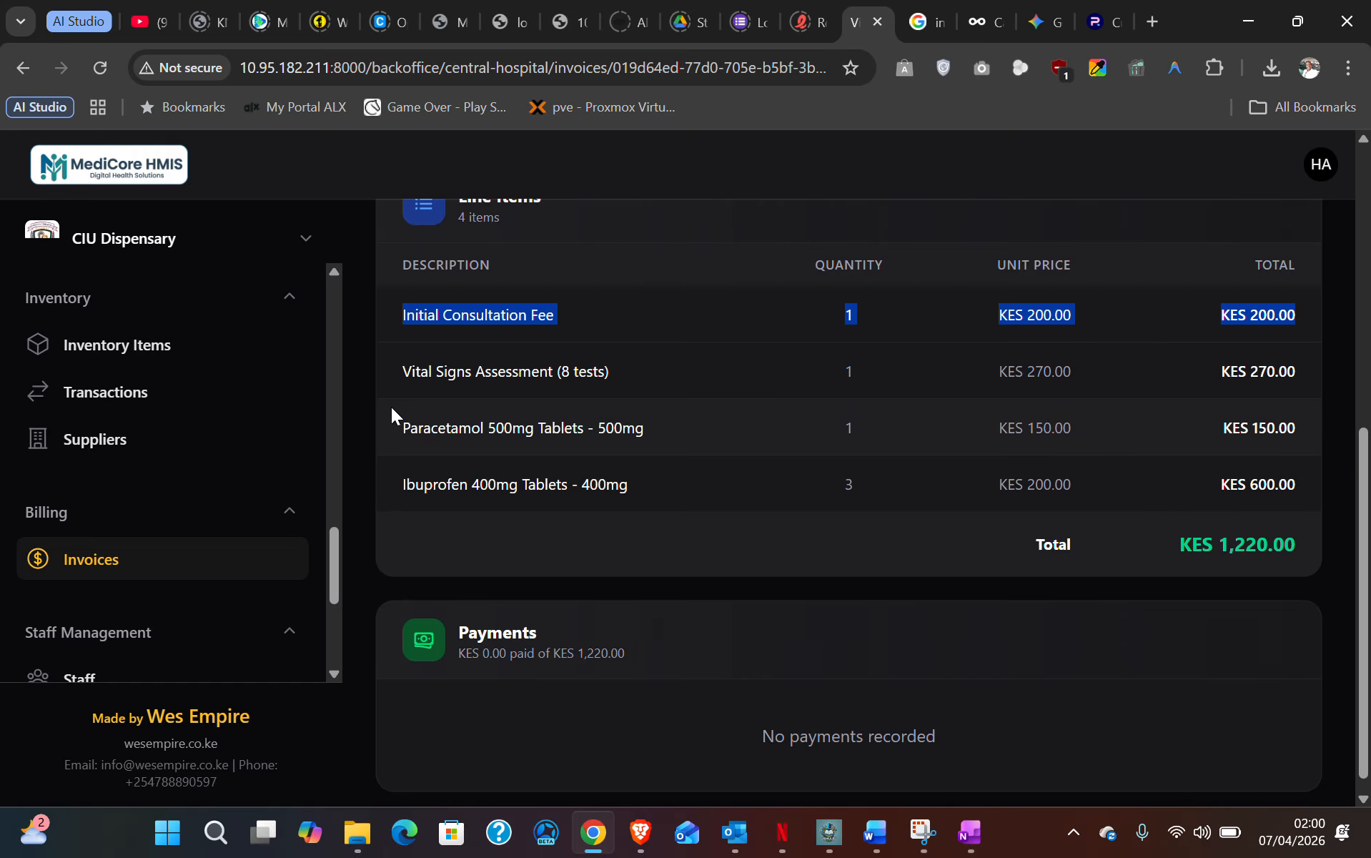
pyautogui.moveTo(398, 374); pyautogui.dragTo(599, 378)
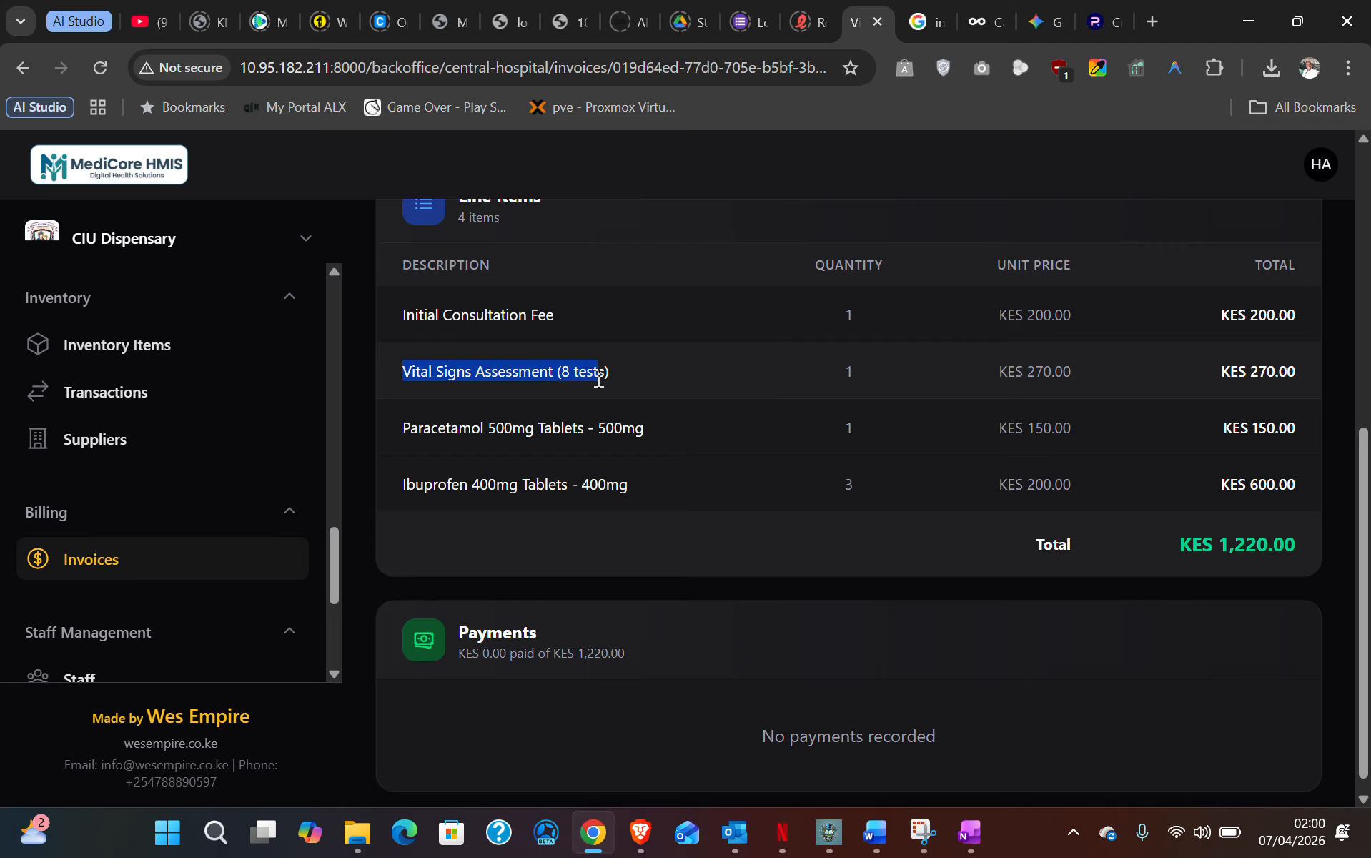
pyautogui.moveTo(943, 388); pyautogui.dragTo(1205, 390)
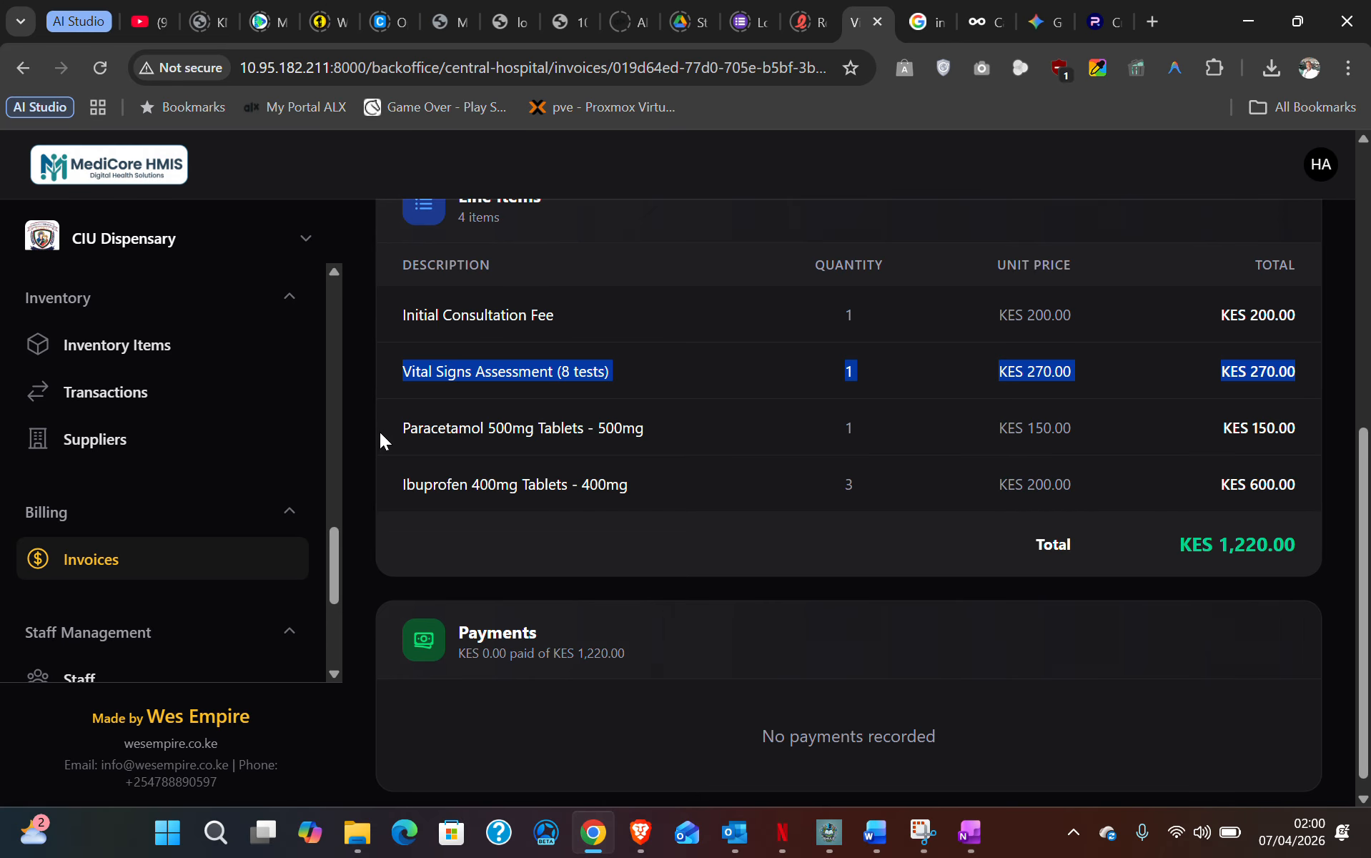
pyautogui.moveTo(378, 432); pyautogui.dragTo(1312, 500)
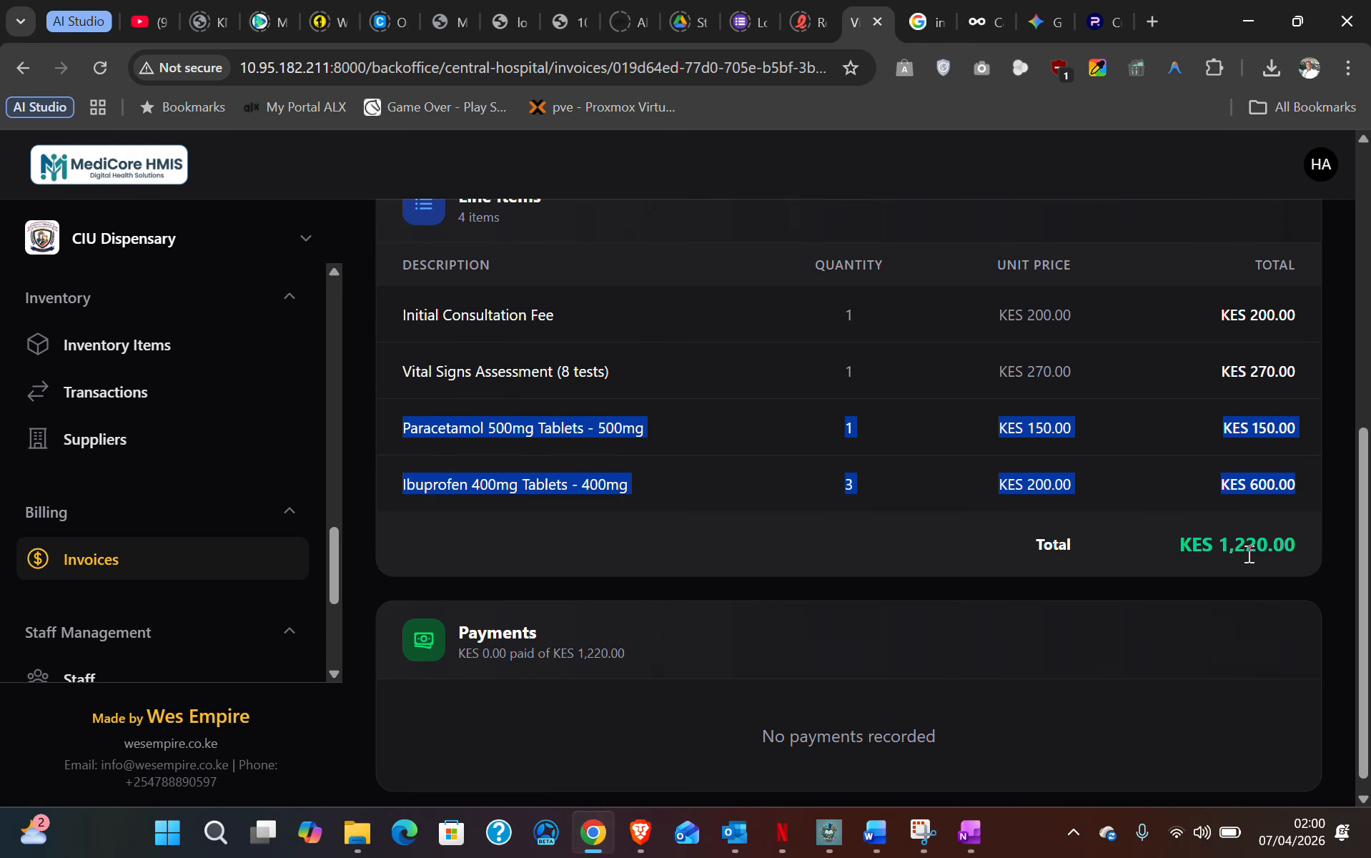
pyautogui.scroll(-1, 1204, 534)
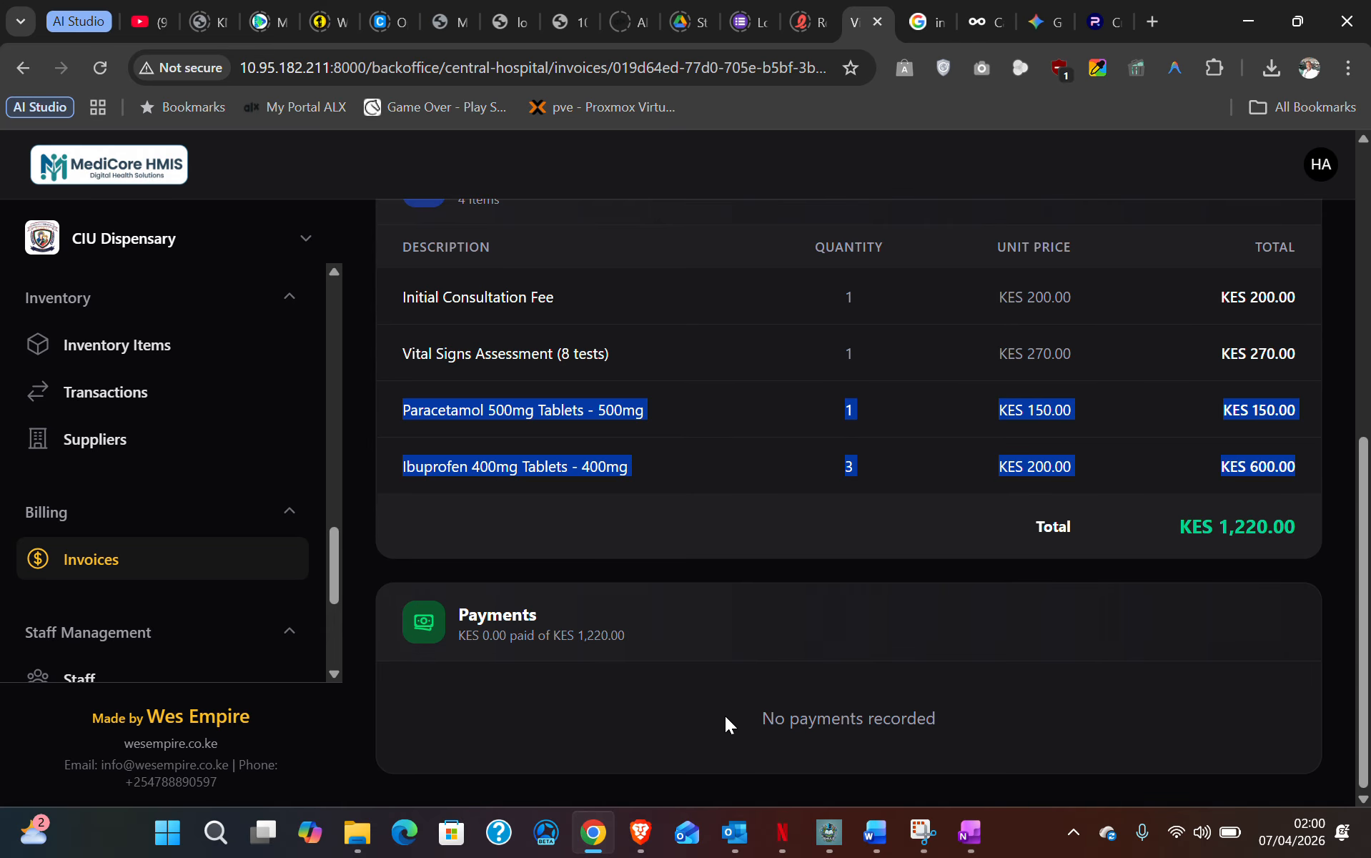
pyautogui.moveTo(724, 715); pyautogui.dragTo(1007, 703)
pyautogui.scroll(8, 1007, 703)
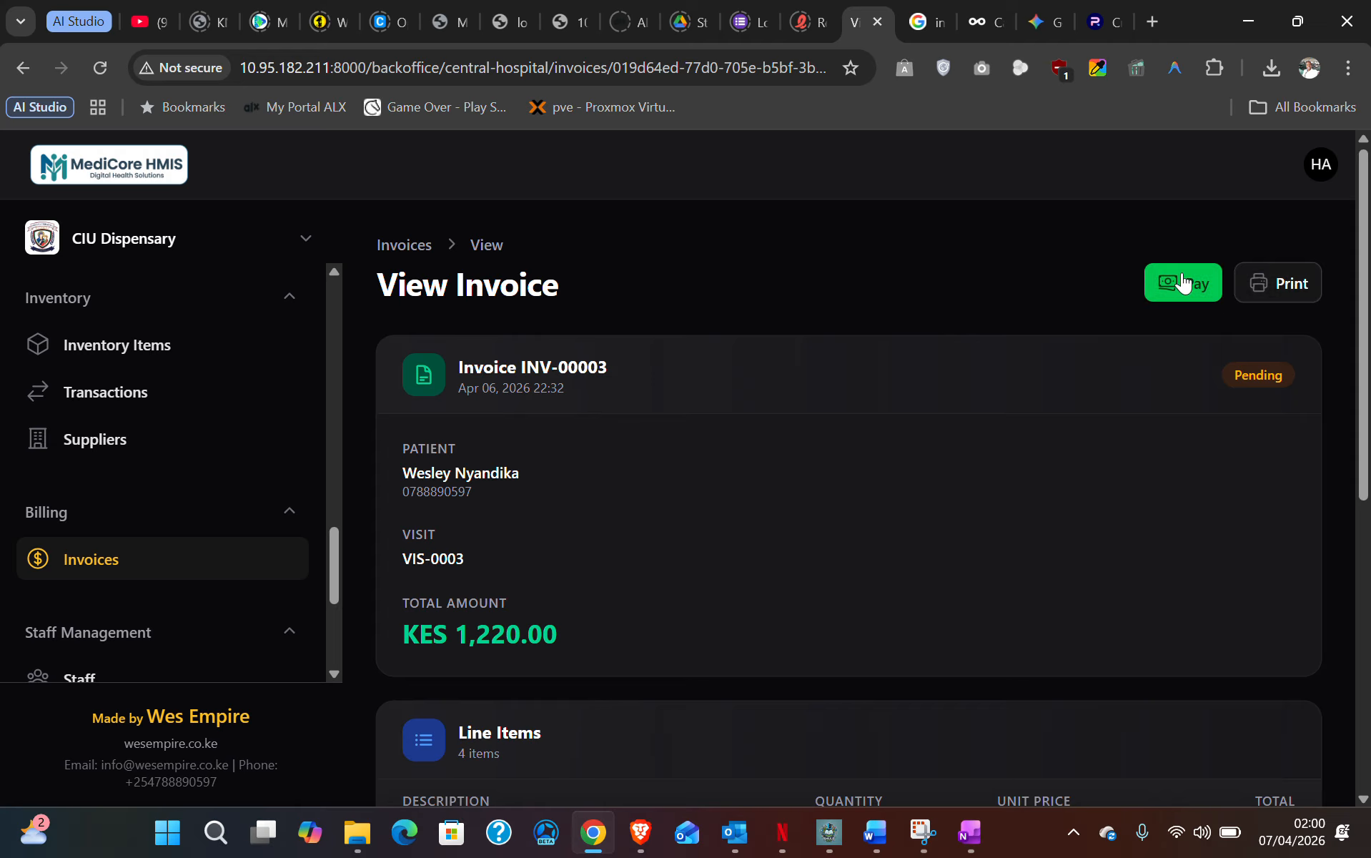
pyautogui.click(99, 564)
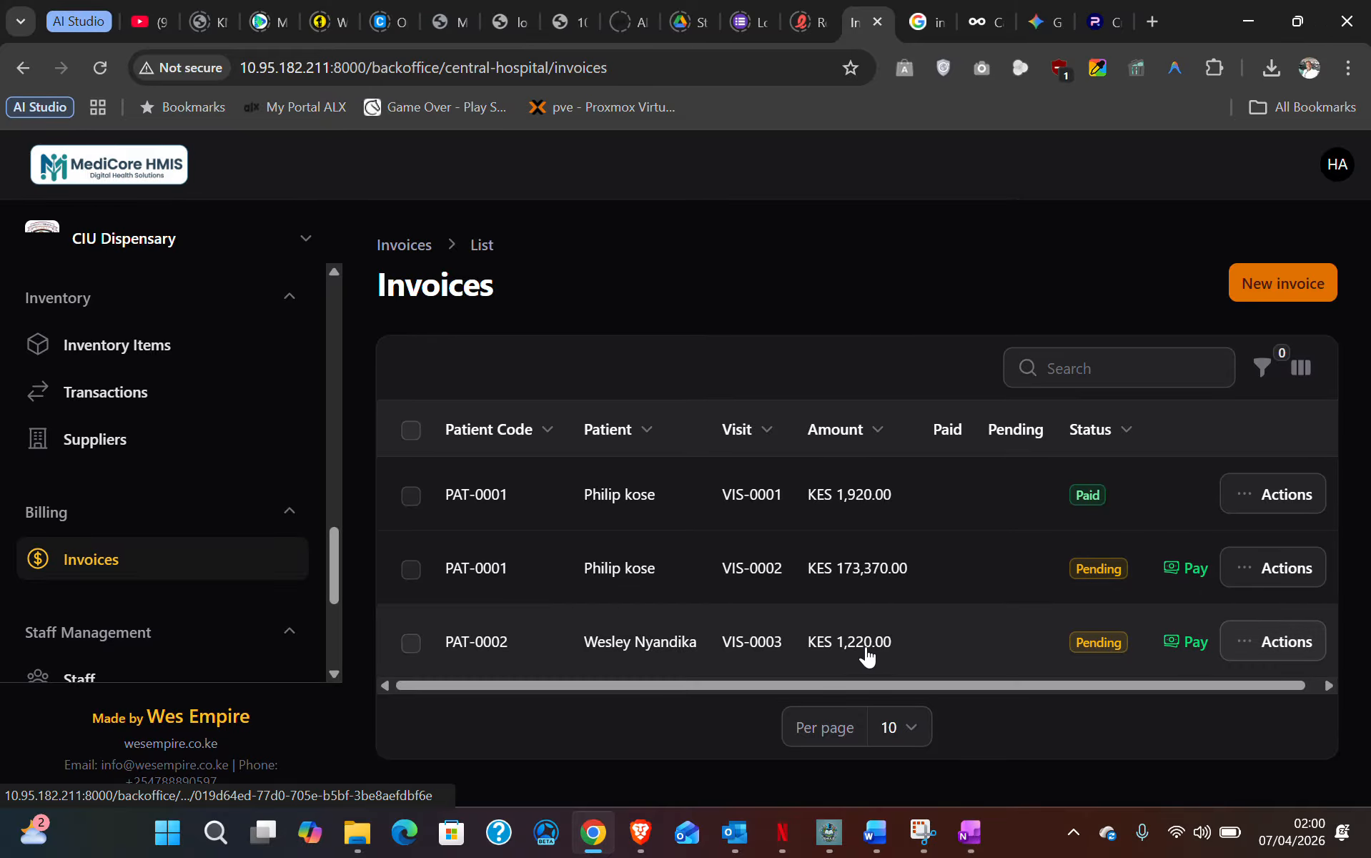
pyautogui.click(1186, 644)
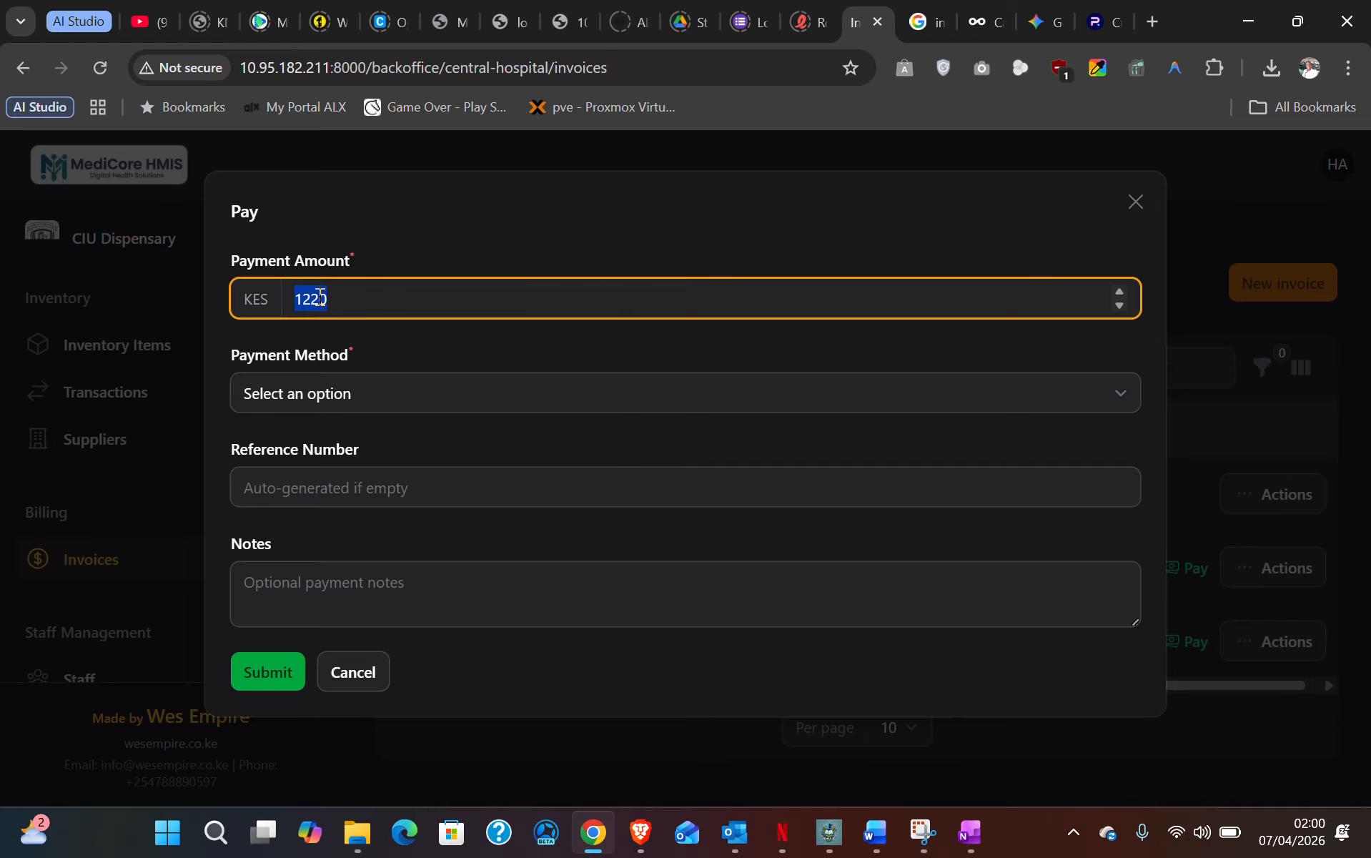
# - Pay the full KES 1,220 on the VIS-0003 invoice by Mobile Money with a reference number
pyautogui.click(373, 304)
pyautogui.click(281, 389)
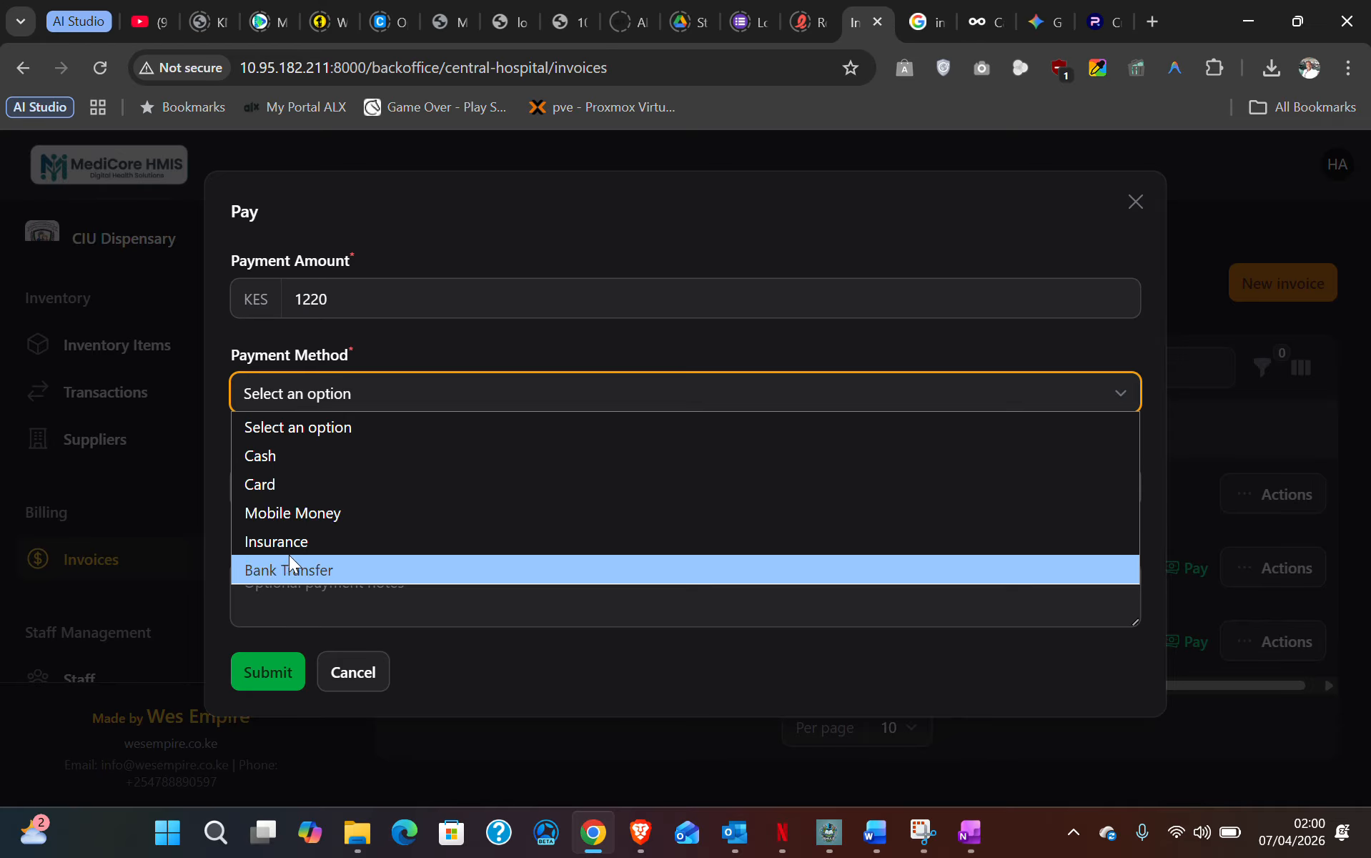
pyautogui.click(315, 511)
pyautogui.click(312, 490)
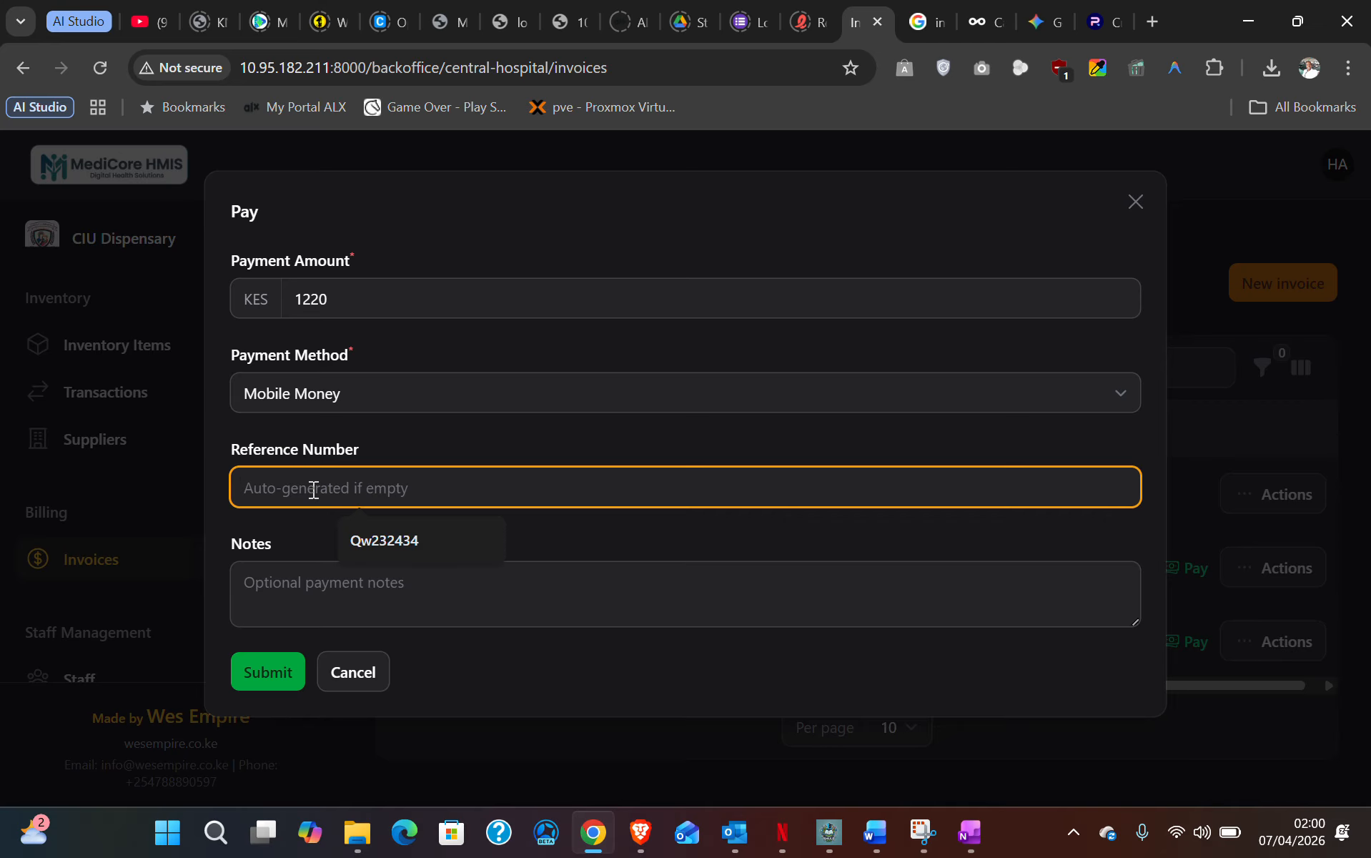
pyautogui.click(386, 540)
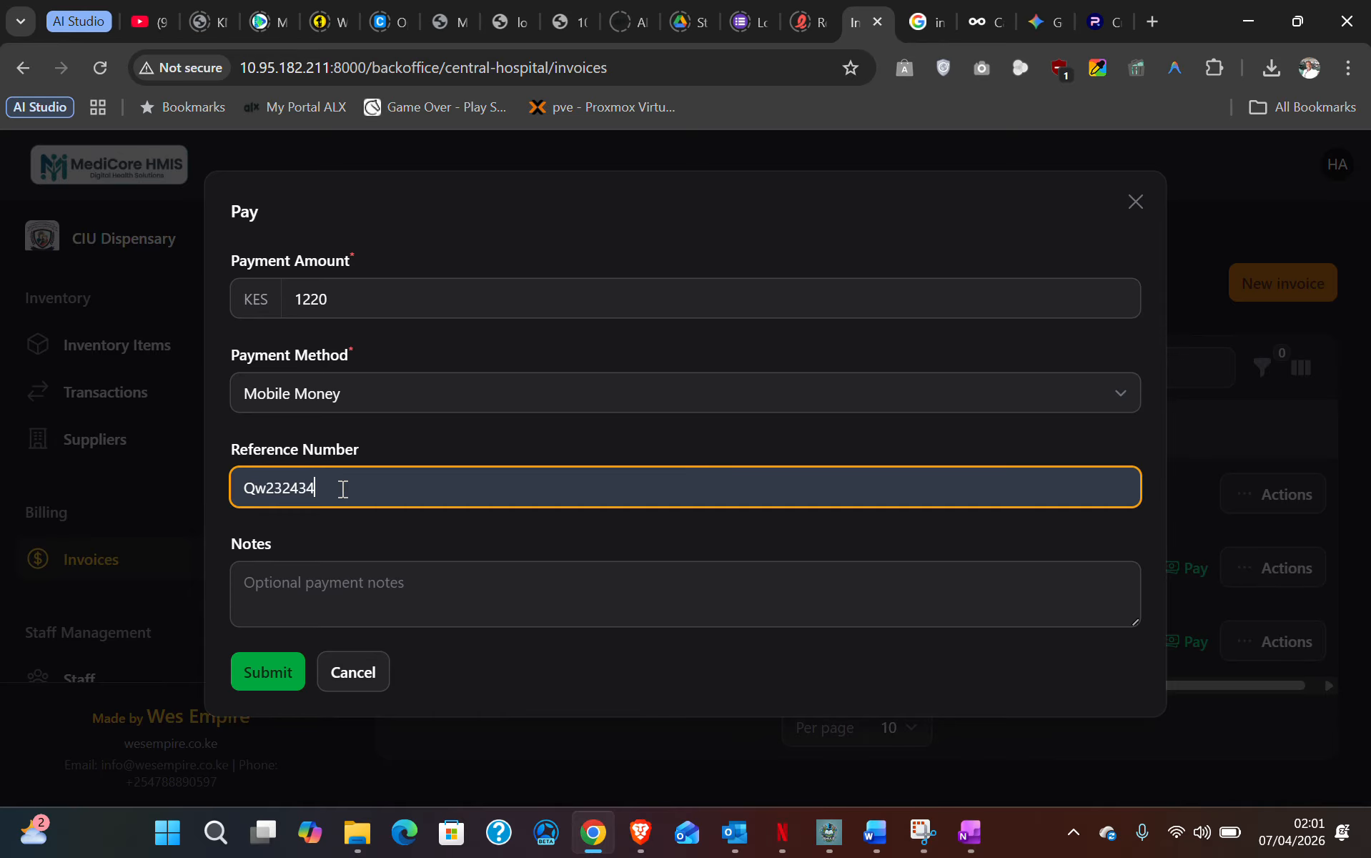
pyautogui.click(298, 583)
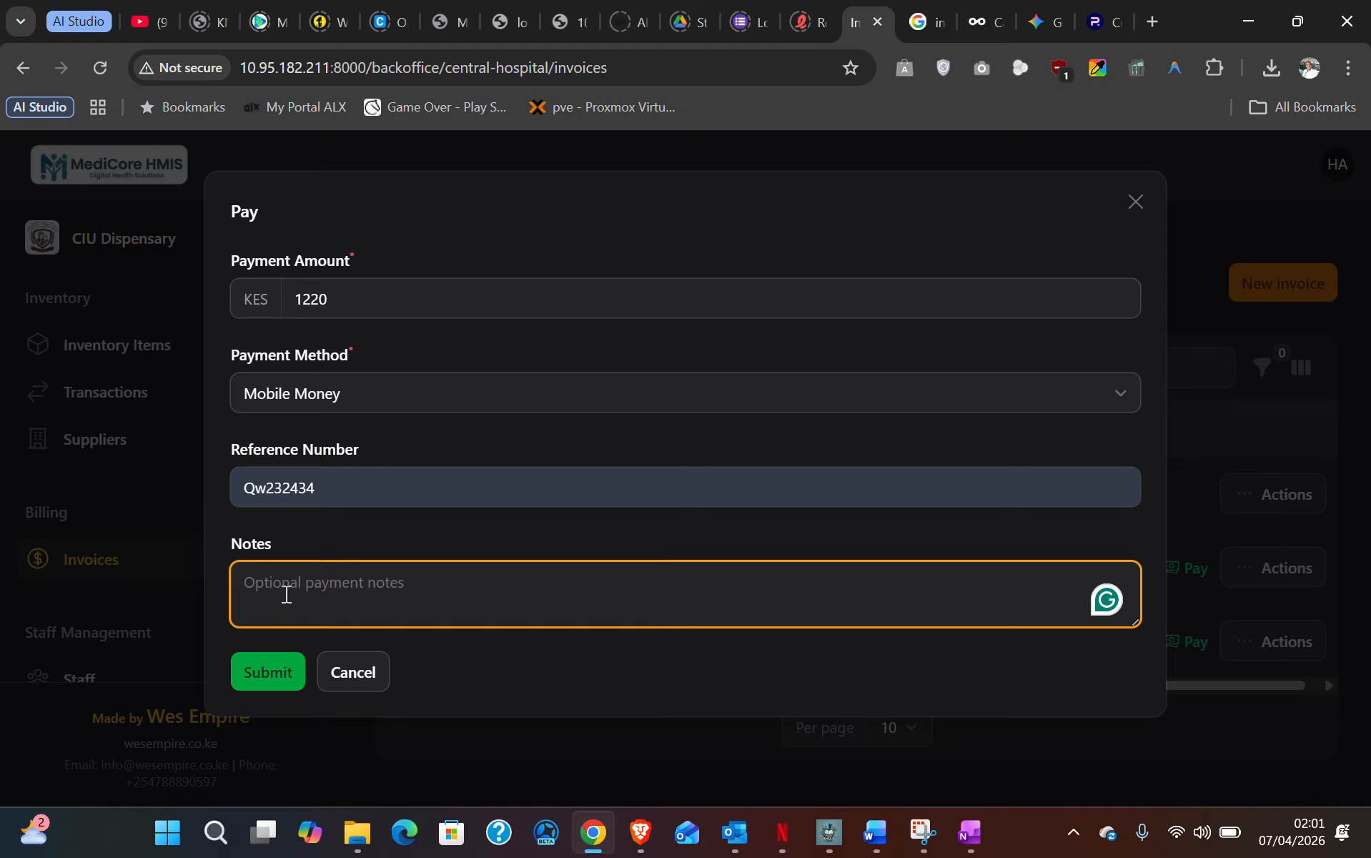
pyautogui.click(284, 674)
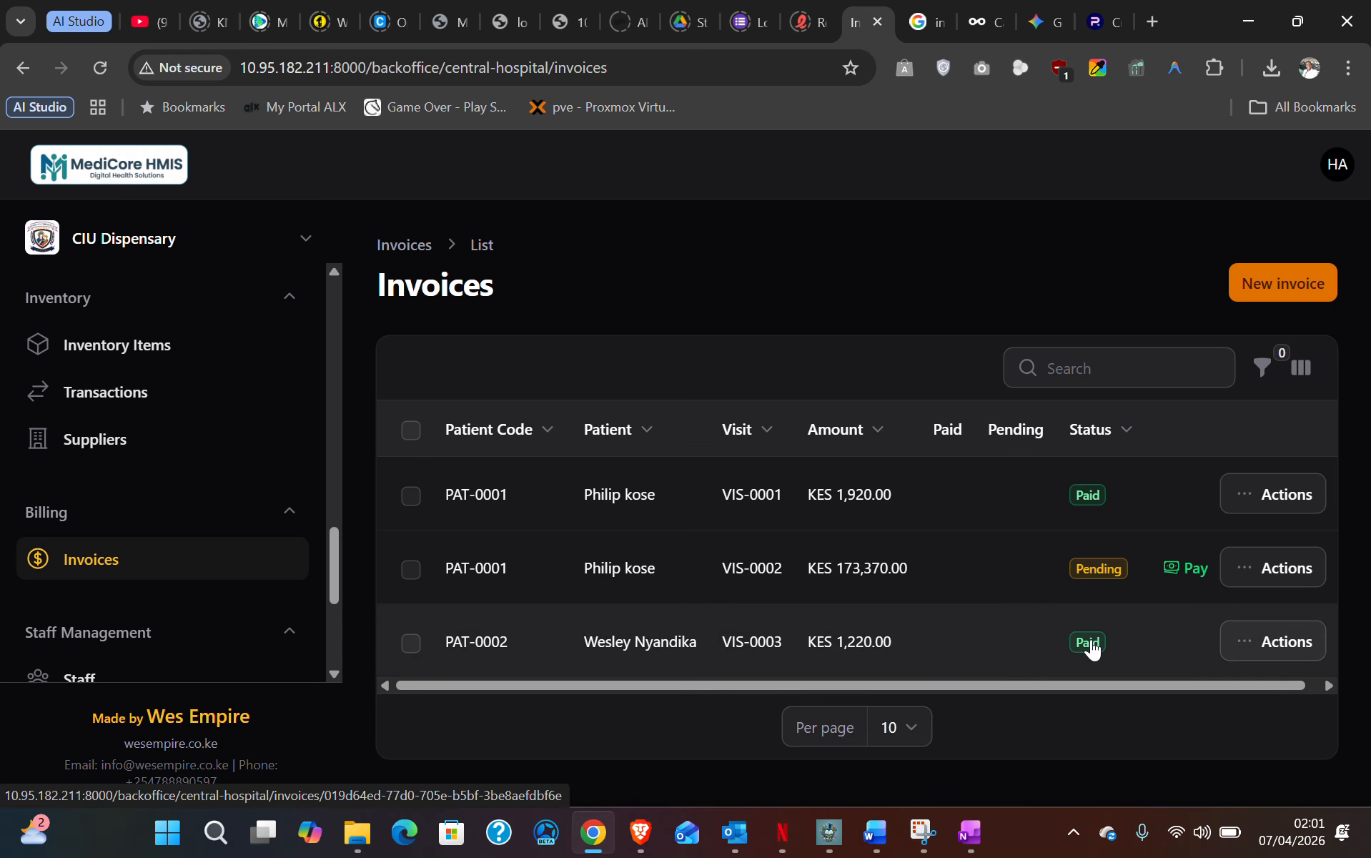
# - Print the VIS-0003 invoice and download it as a PDF
pyautogui.click(1242, 642)
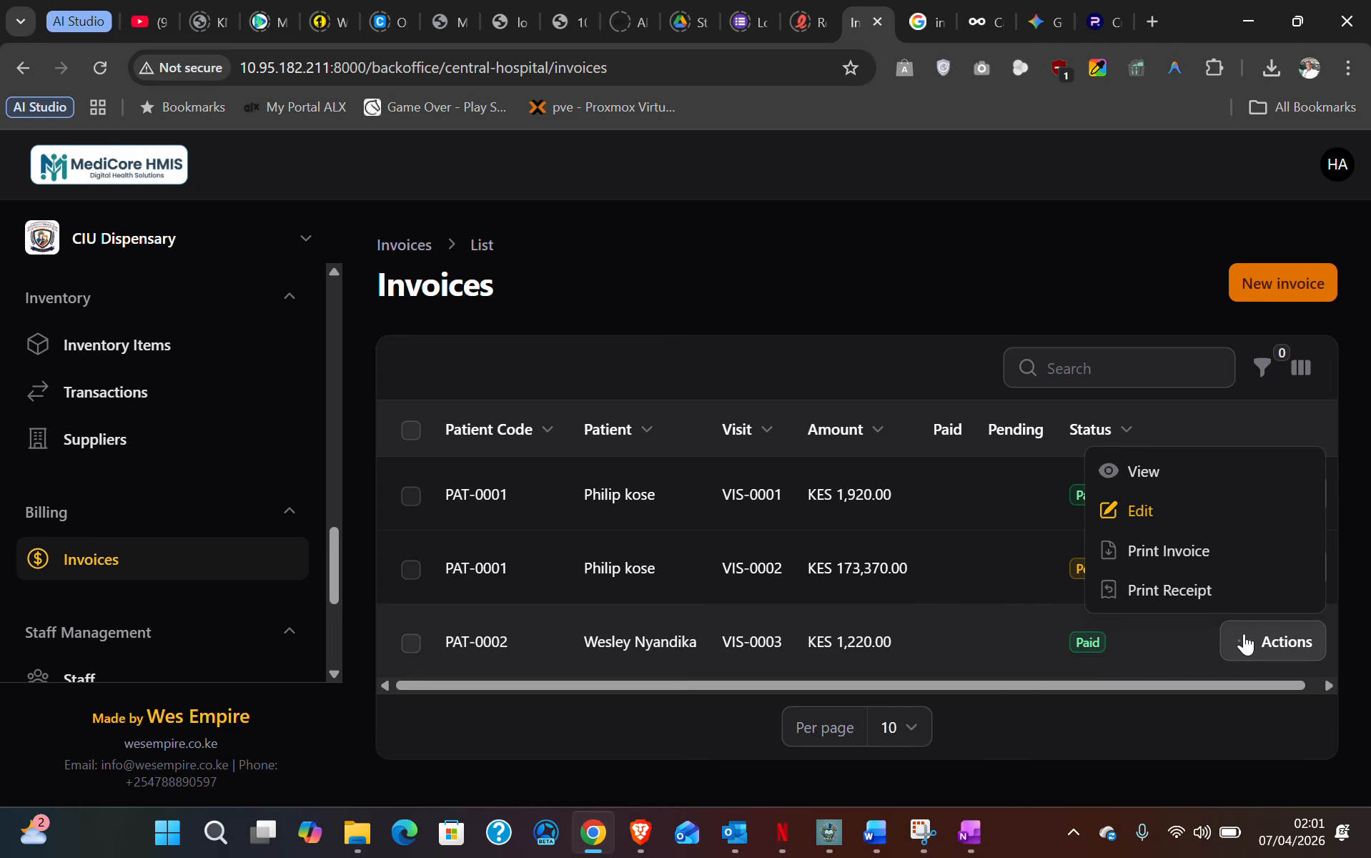
pyautogui.click(1193, 558)
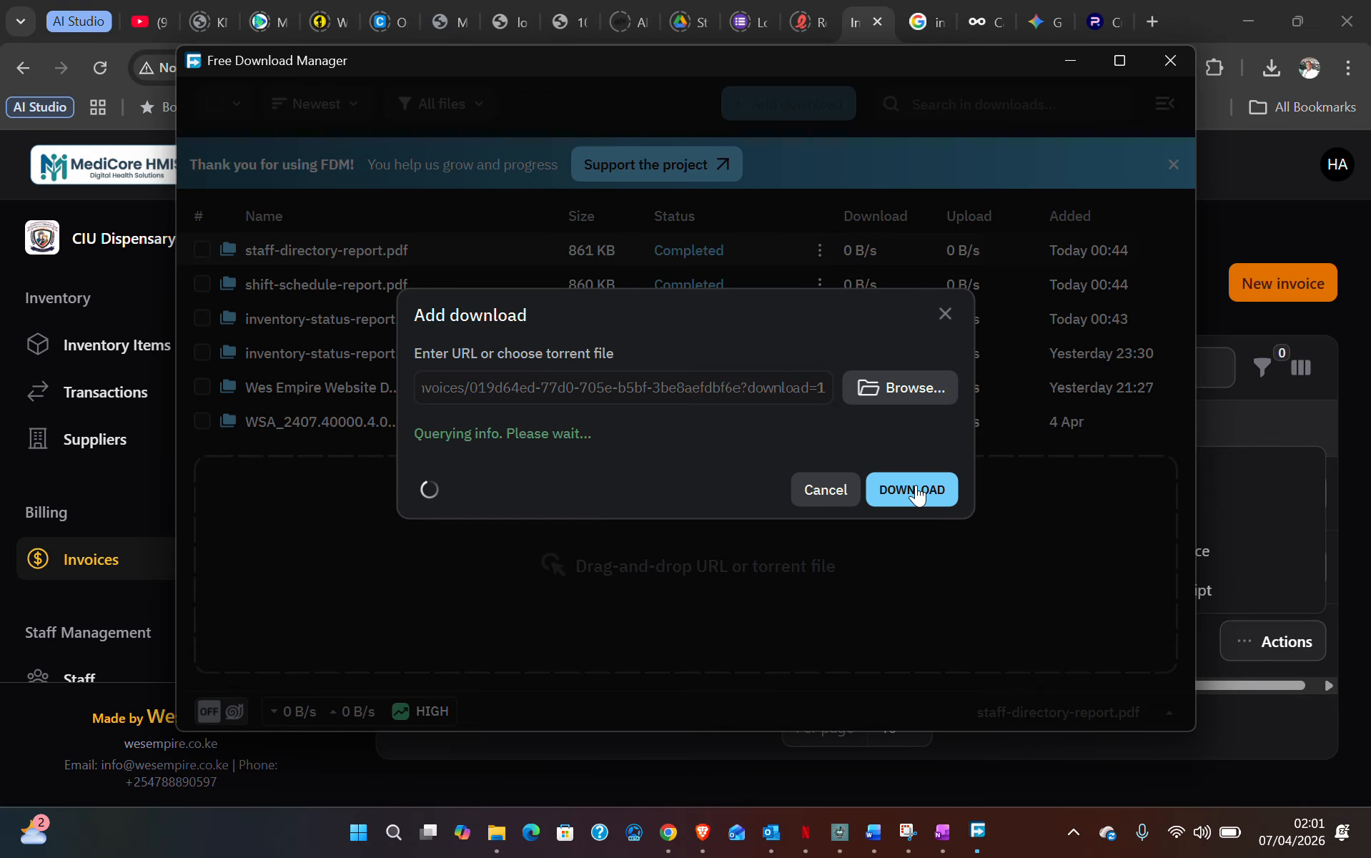
pyautogui.click(913, 487)
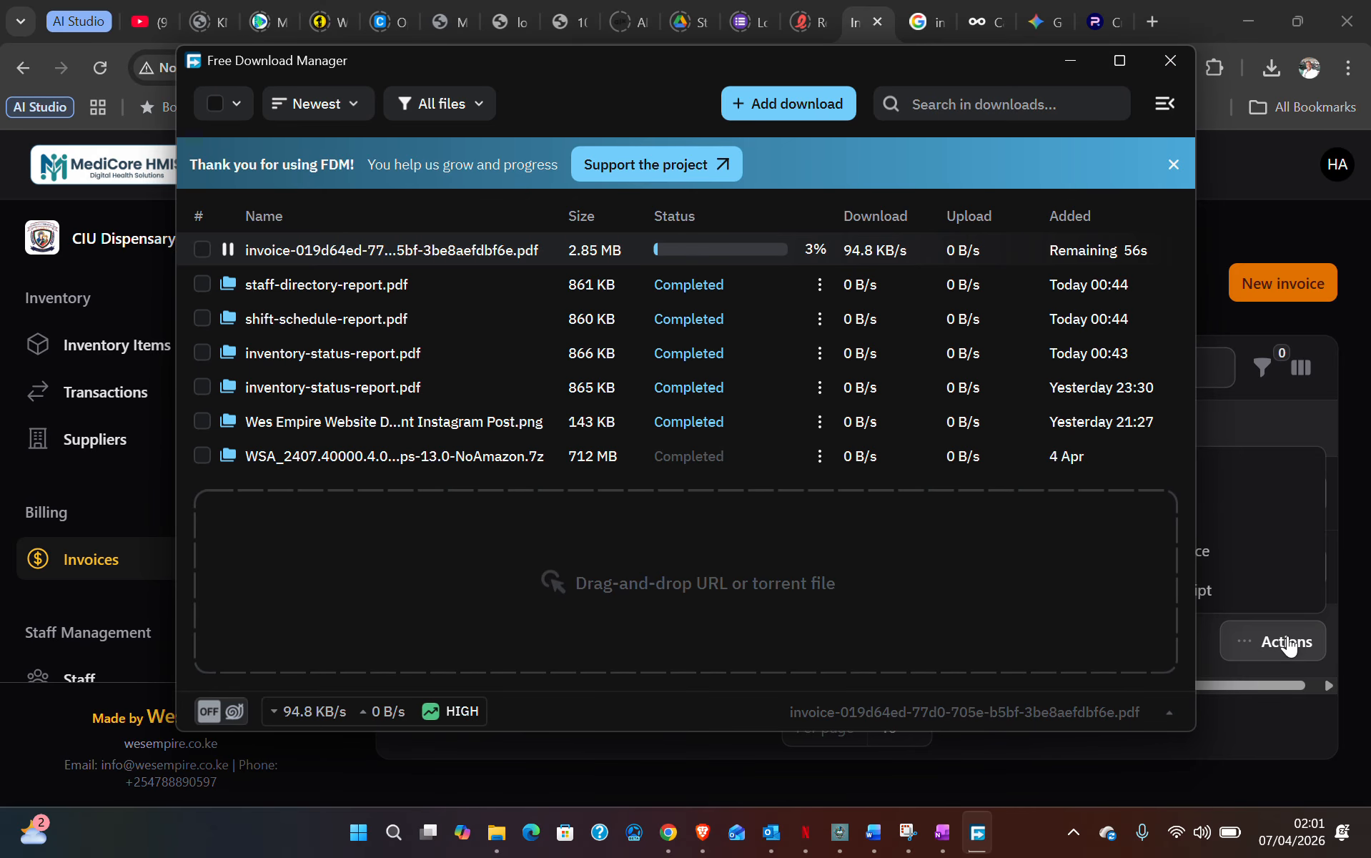
# - Generate the Apr 06 KES 1,220.00 Mobile Money receipt for VIS-0003 and download its PDF
pyautogui.click(1232, 649)
pyautogui.click(1243, 649)
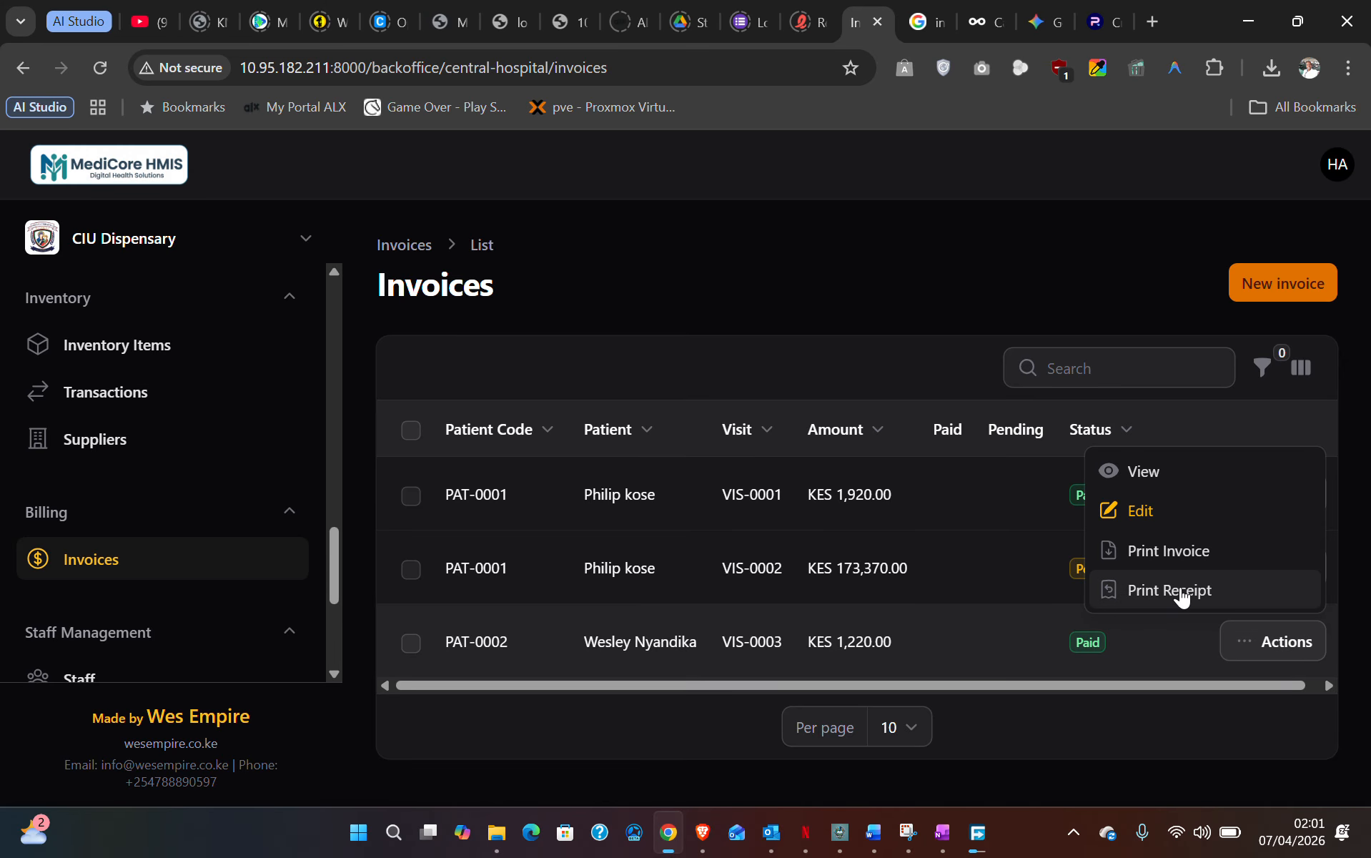
pyautogui.click(1180, 590)
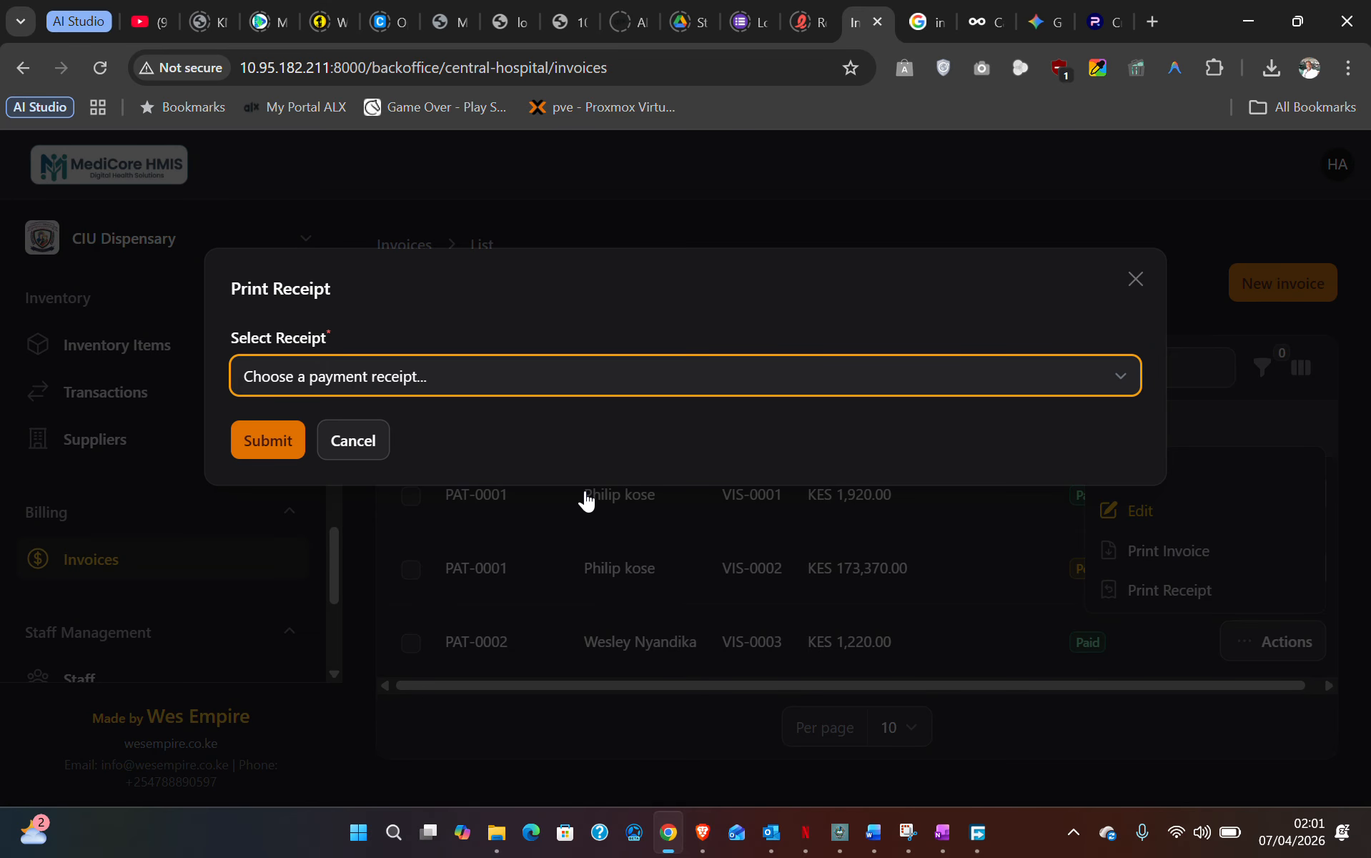
pyautogui.click(331, 376)
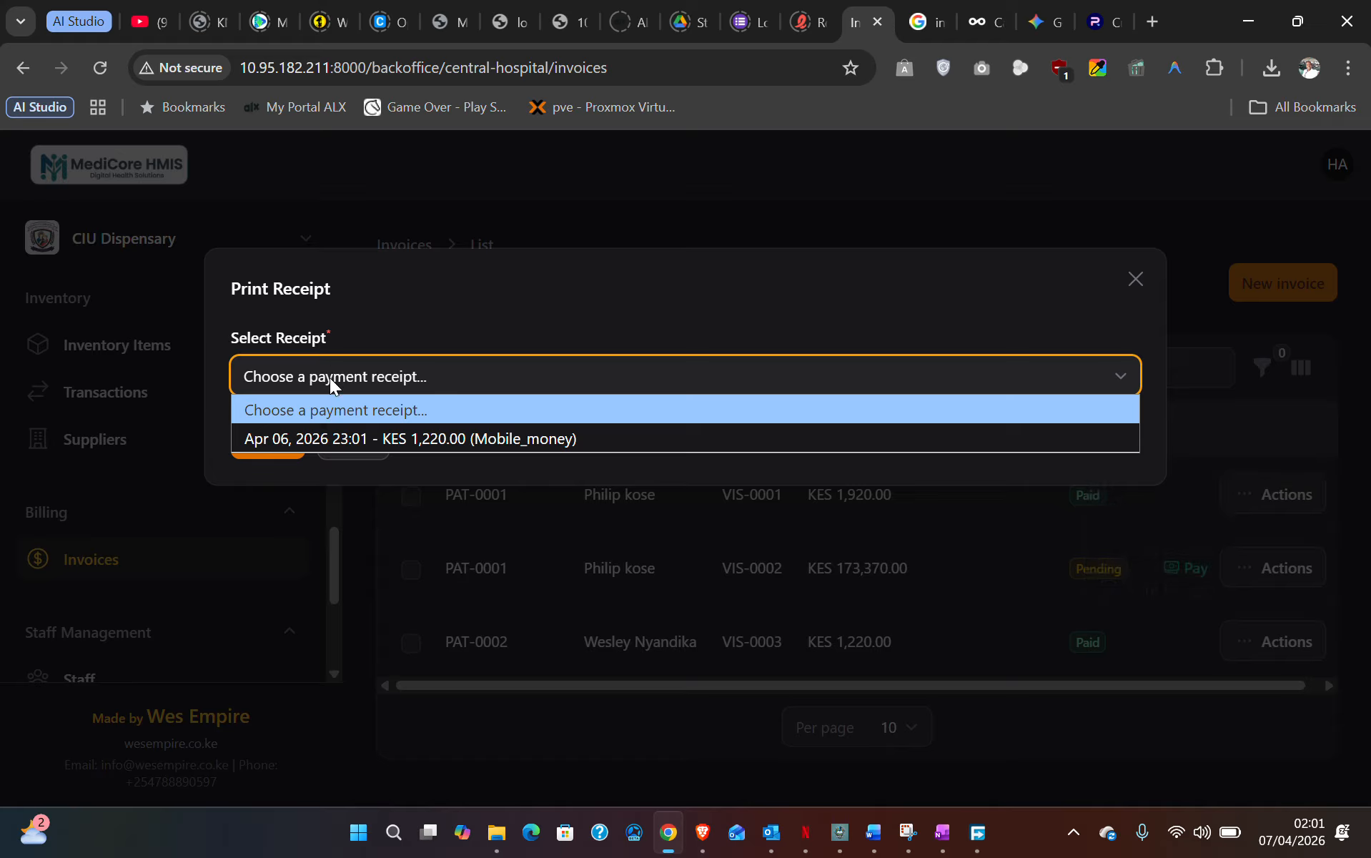
pyautogui.click(403, 440)
pyautogui.click(269, 441)
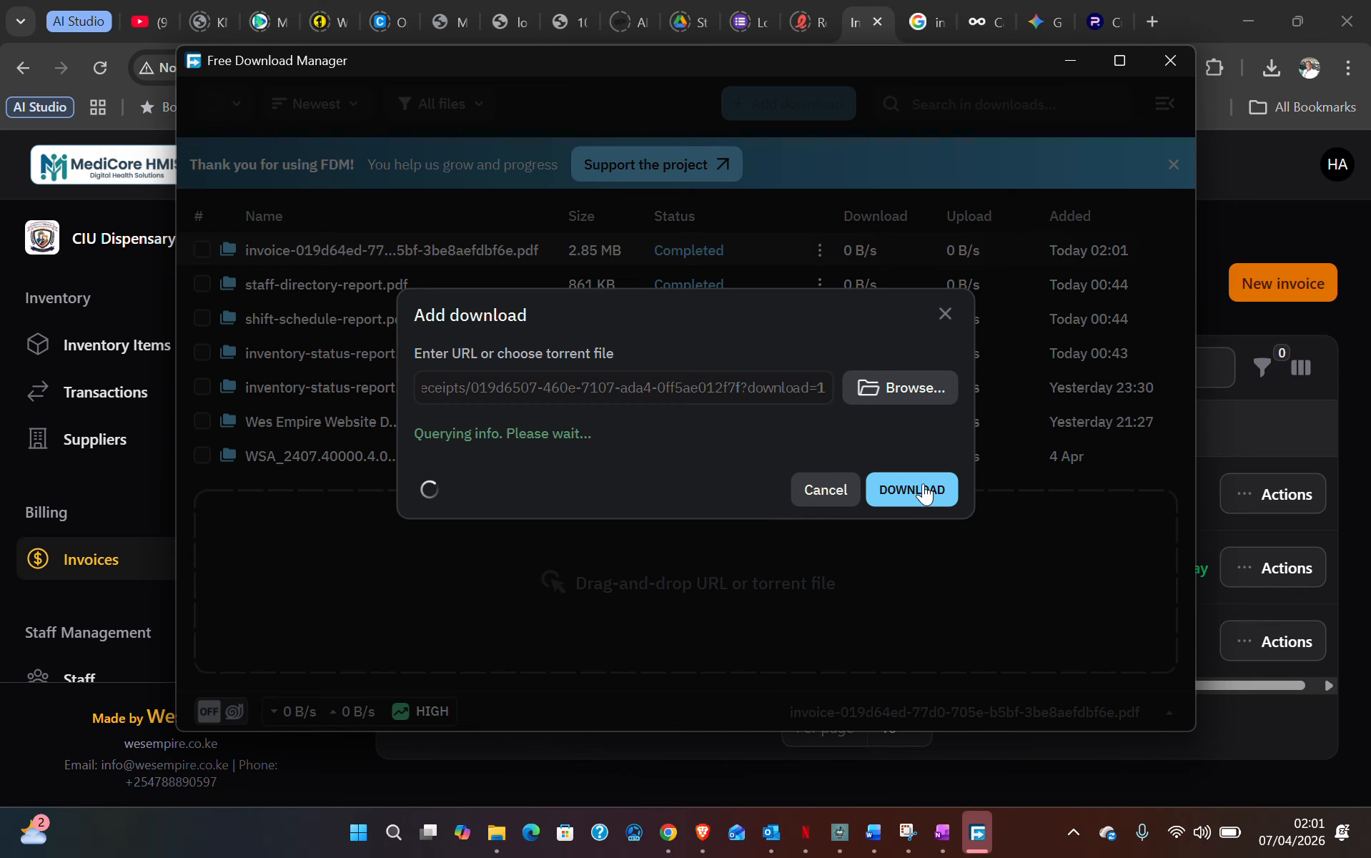
pyautogui.click(921, 485)
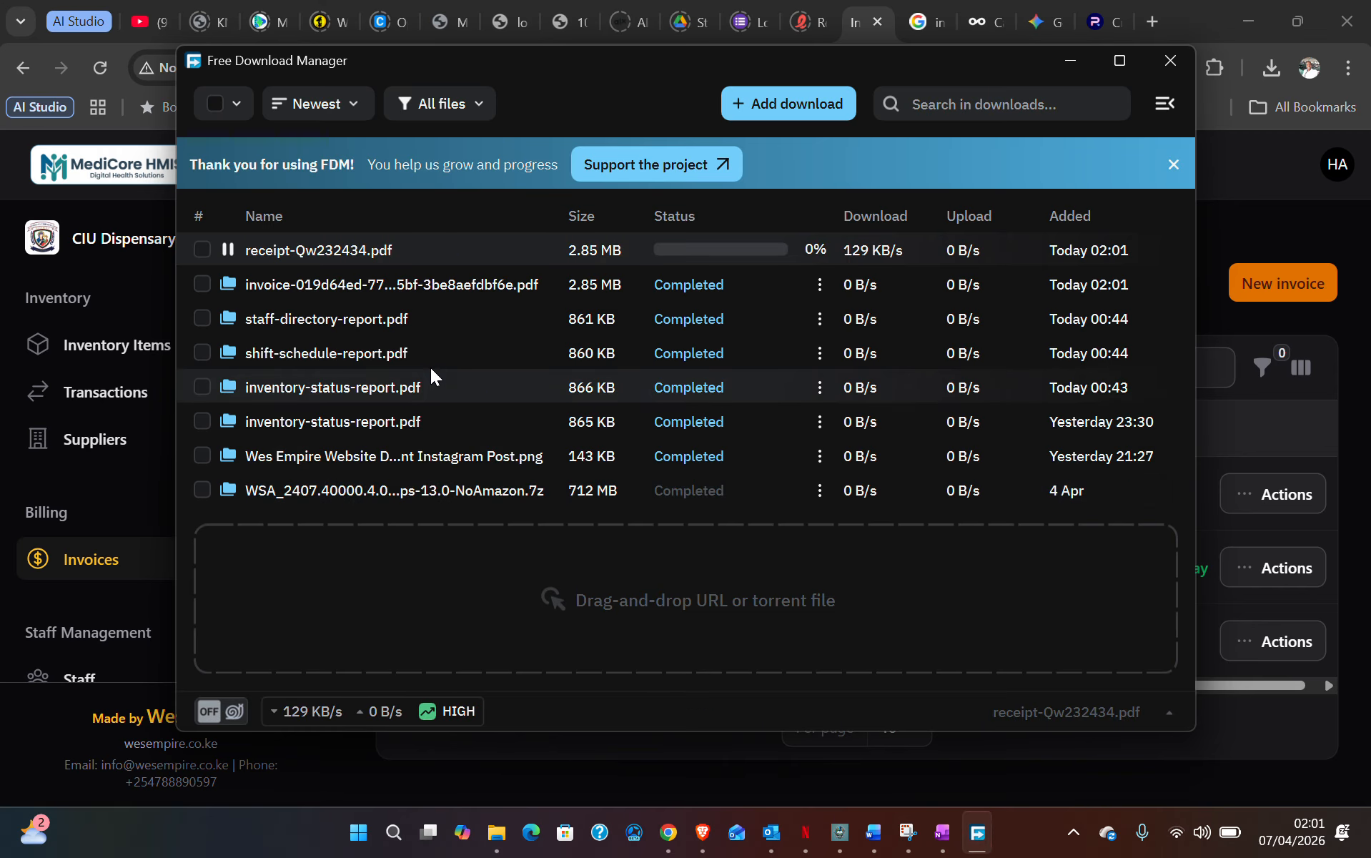
# - Open the invoice PDF in Edge and verify KES1,220.00 paid with KES0.00 total due
pyautogui.doubleClick(337, 283)
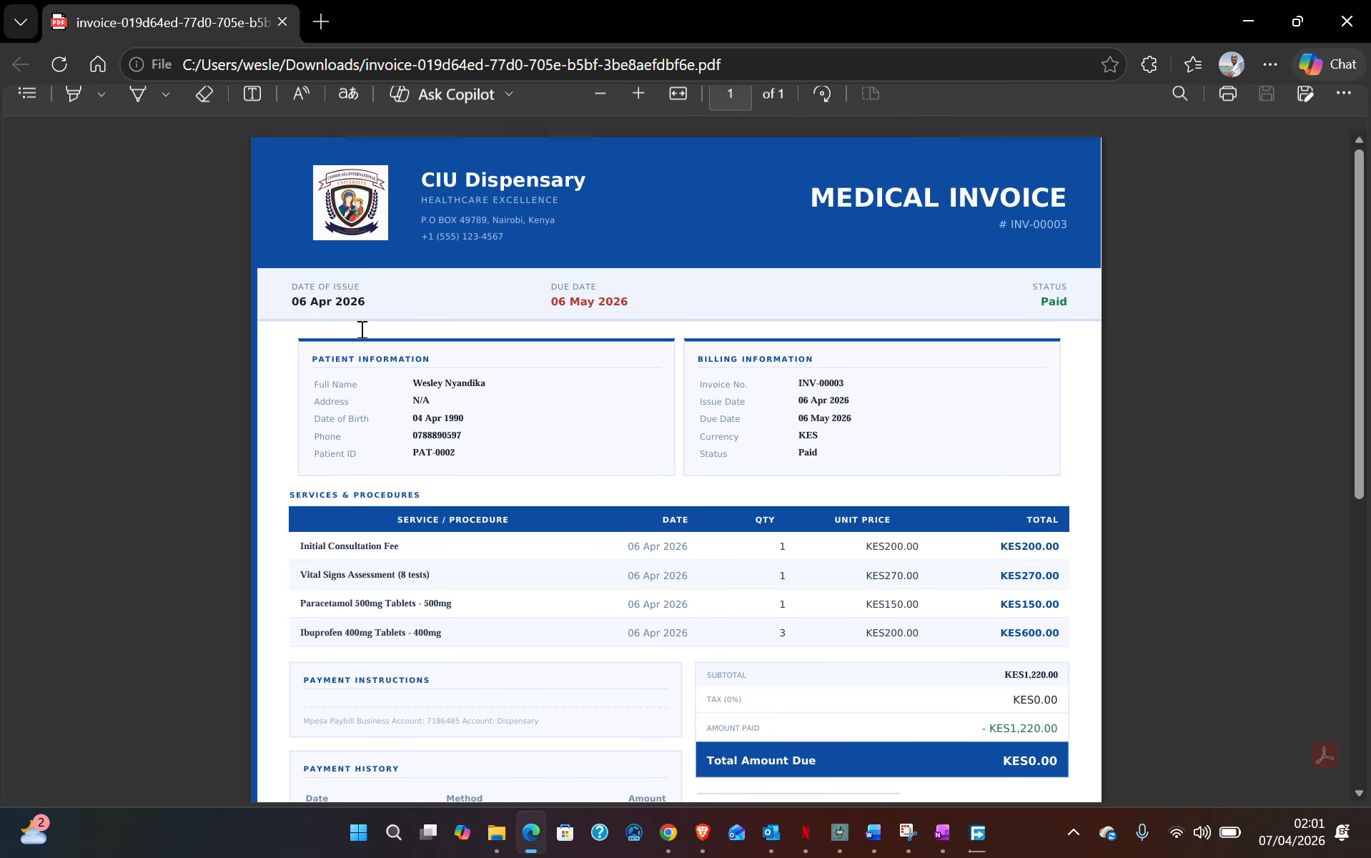
pyautogui.moveTo(310, 364); pyautogui.dragTo(1057, 629)
pyautogui.scroll(-5, 1055, 651)
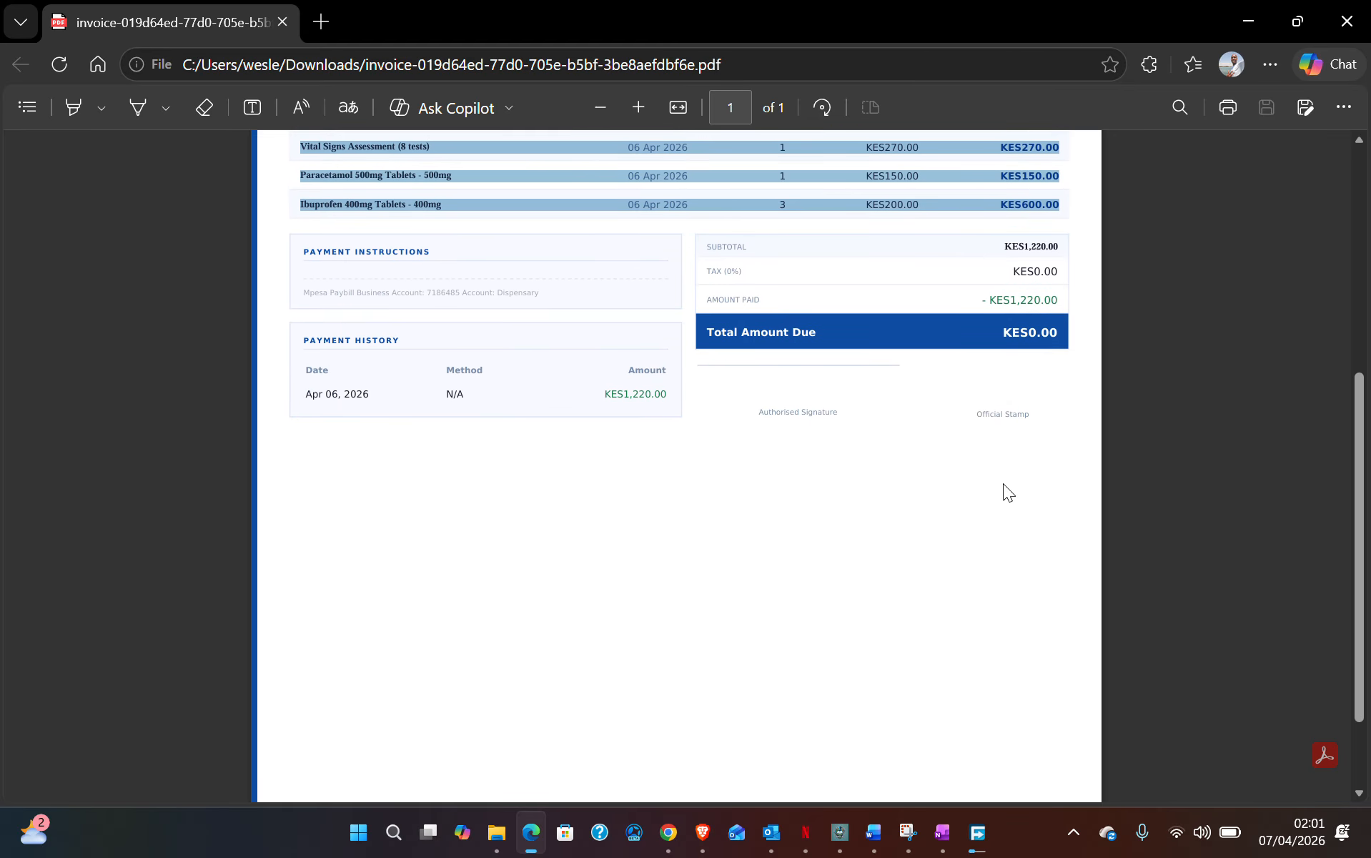
pyautogui.scroll(2, 1003, 457)
pyautogui.moveTo(700, 407); pyautogui.dragTo(1059, 421)
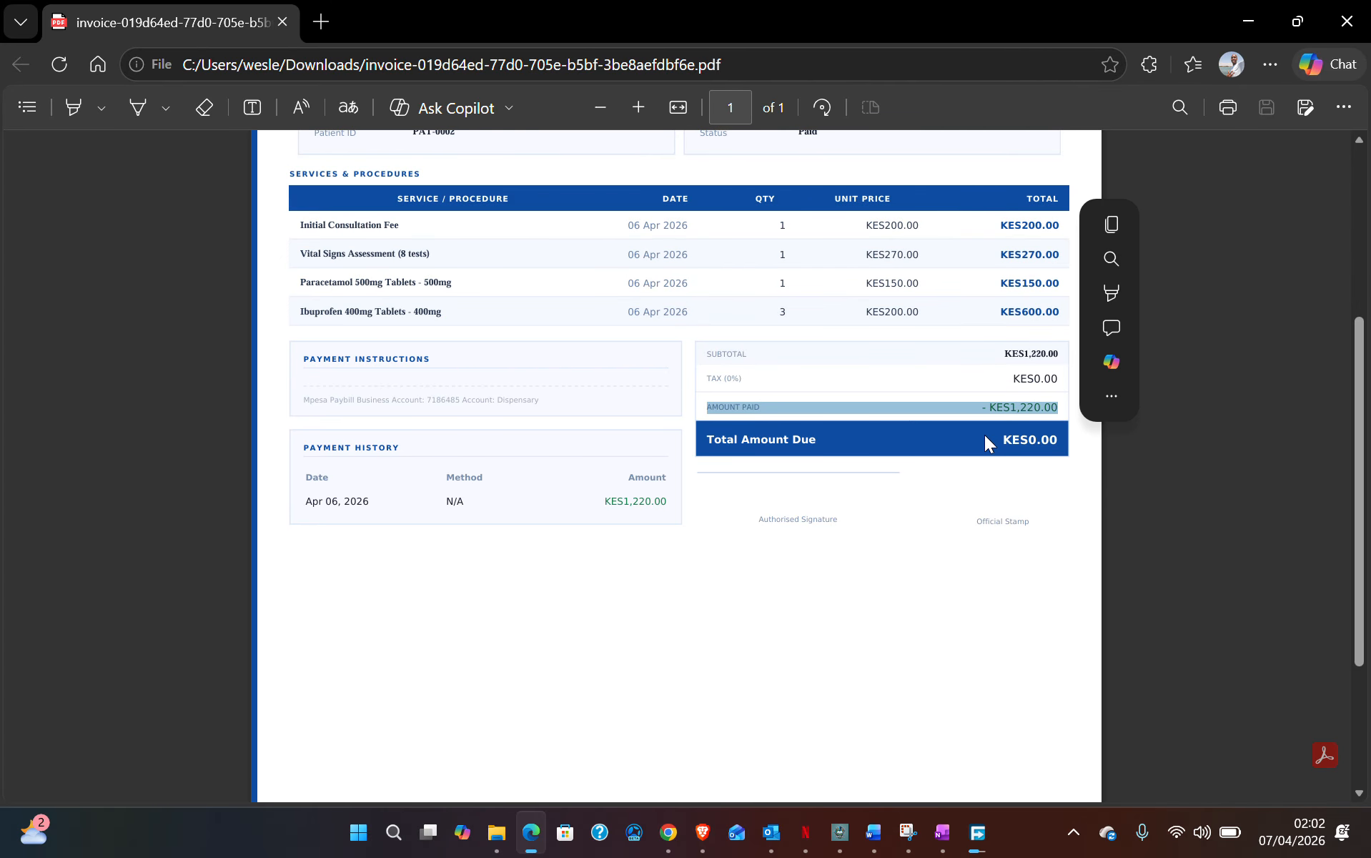
pyautogui.click(1022, 456)
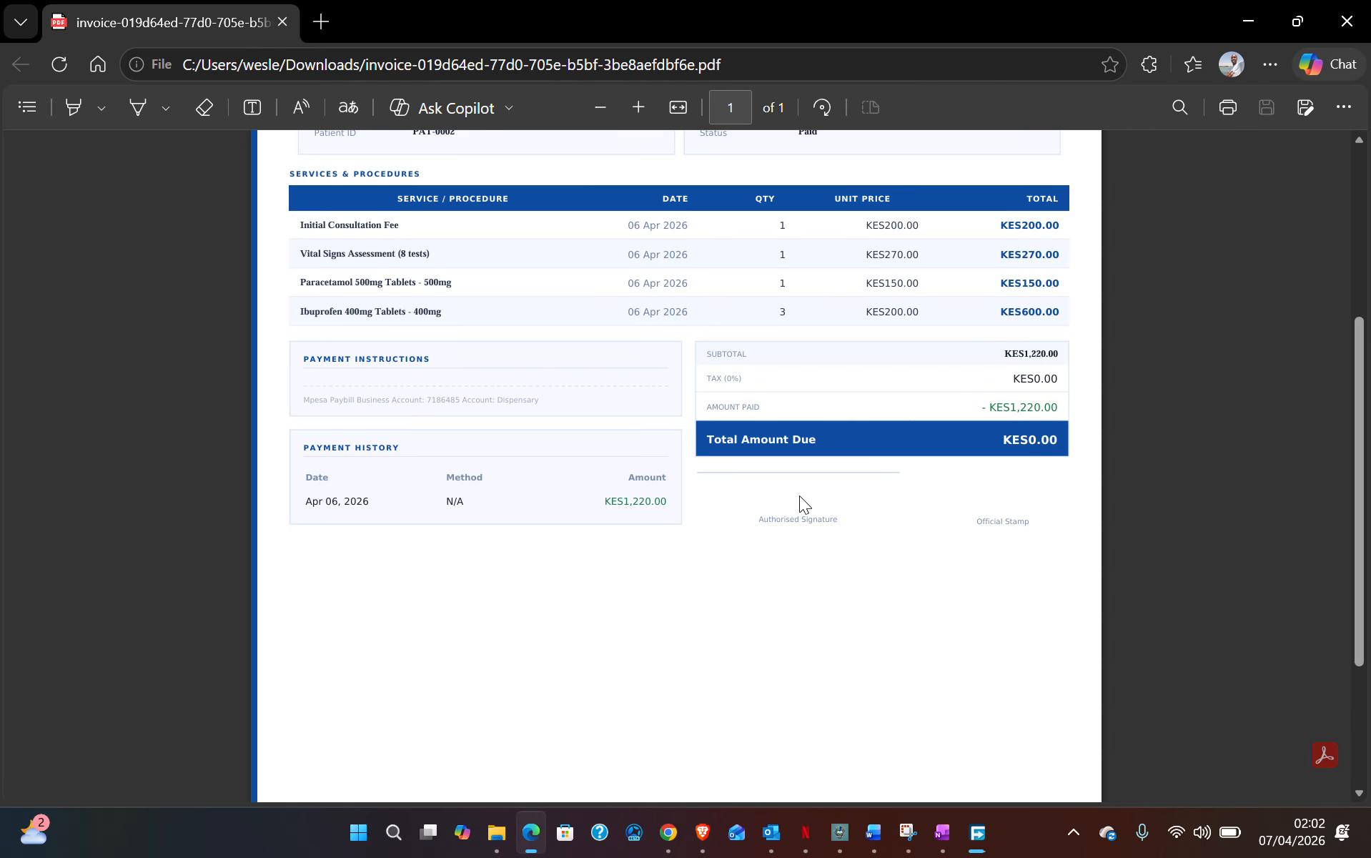
pyautogui.scroll(-3, 793, 493)
pyautogui.scroll(7, 789, 490)
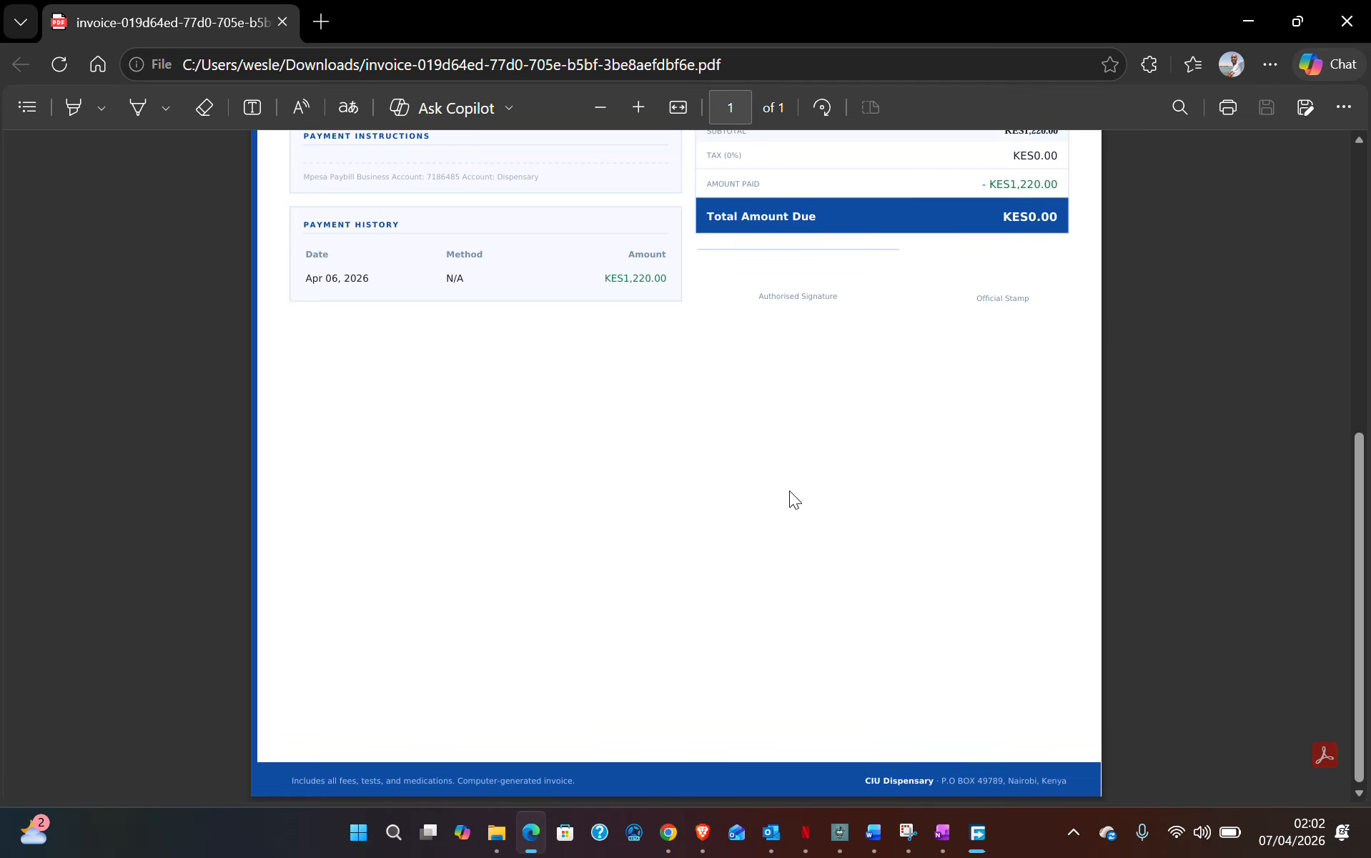
pyautogui.click(977, 831)
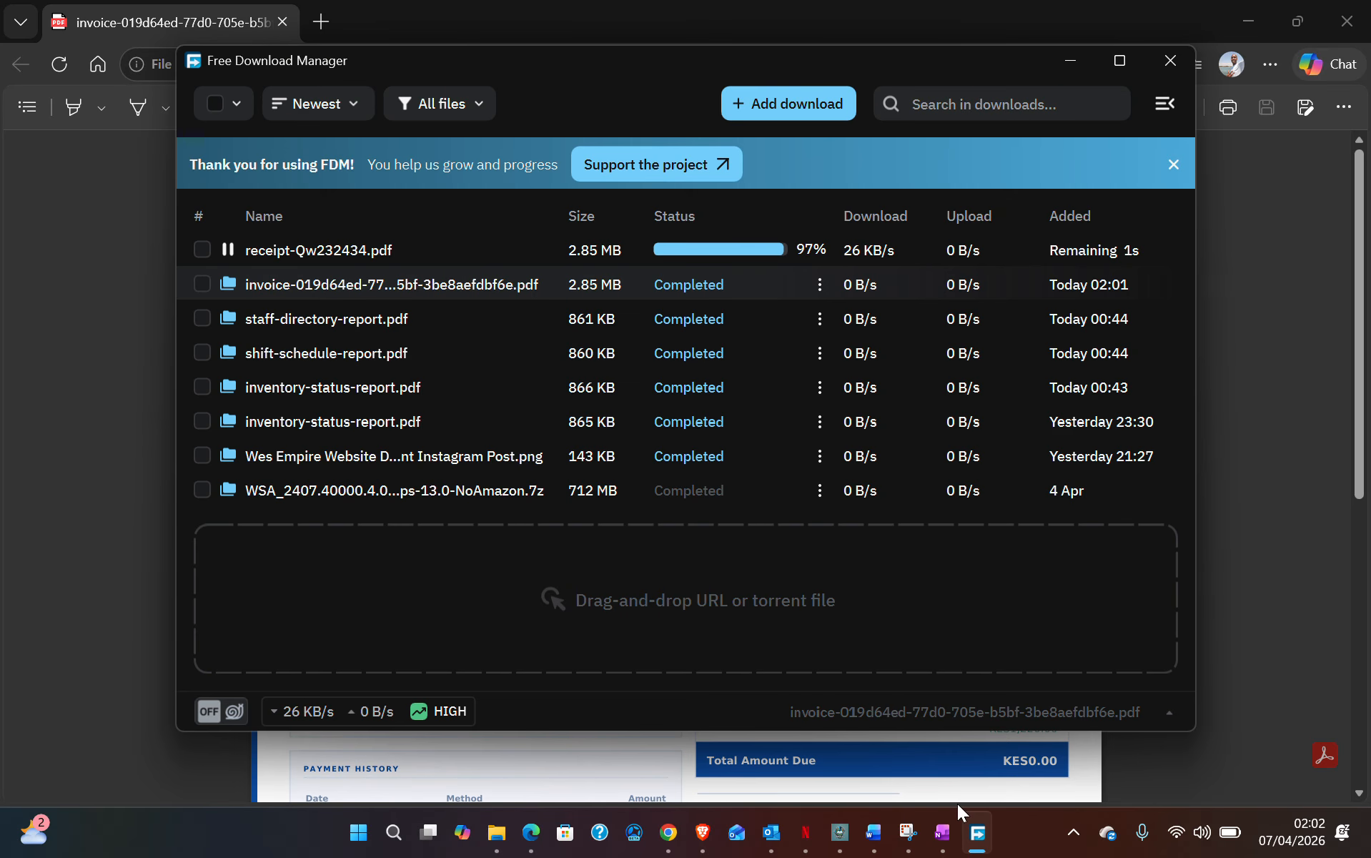
# - Review the receipt PDF's PAID status and KES0.00 balance, then close Edge and Free Download Manager
pyautogui.doubleClick(353, 253)
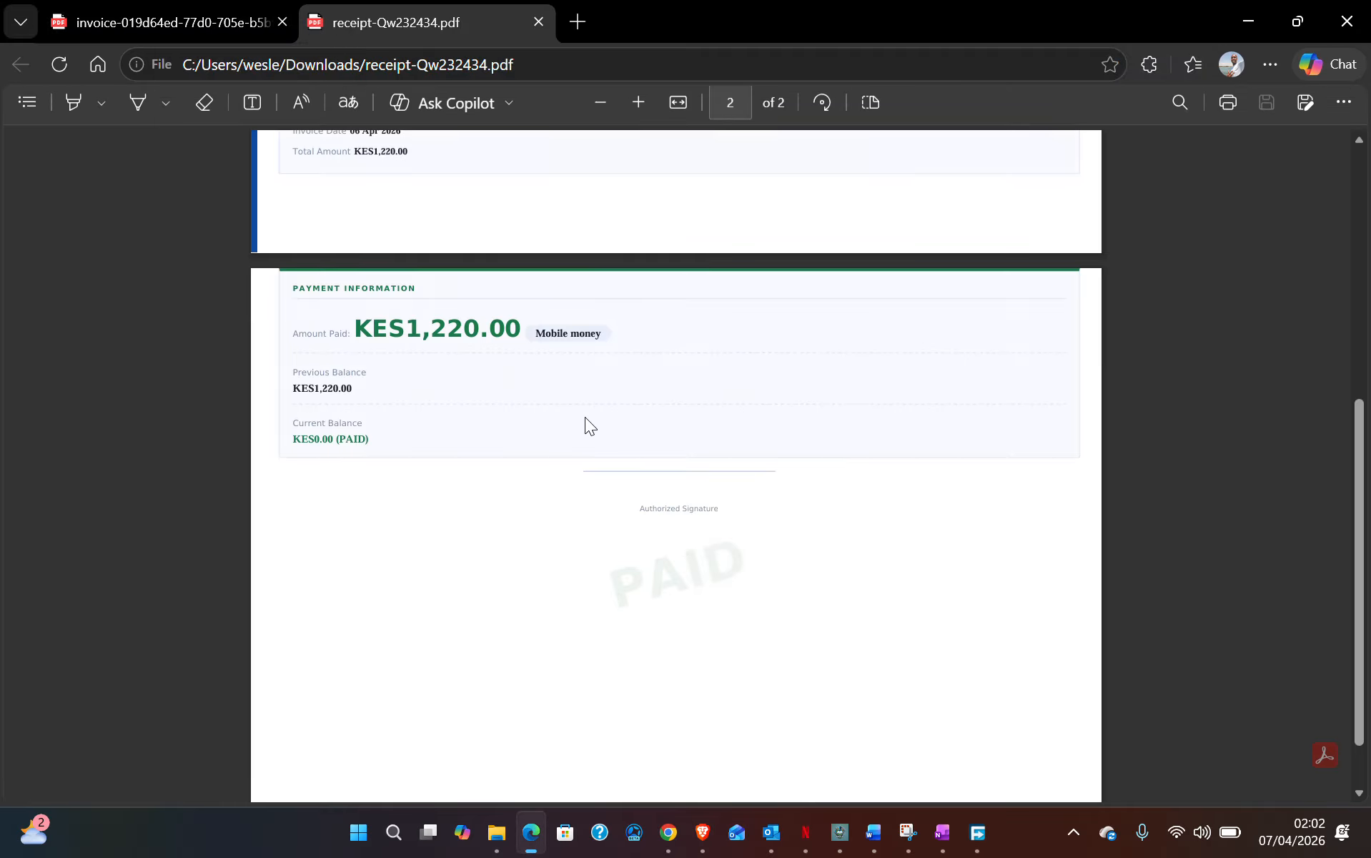
pyautogui.scroll(6, 562, 412)
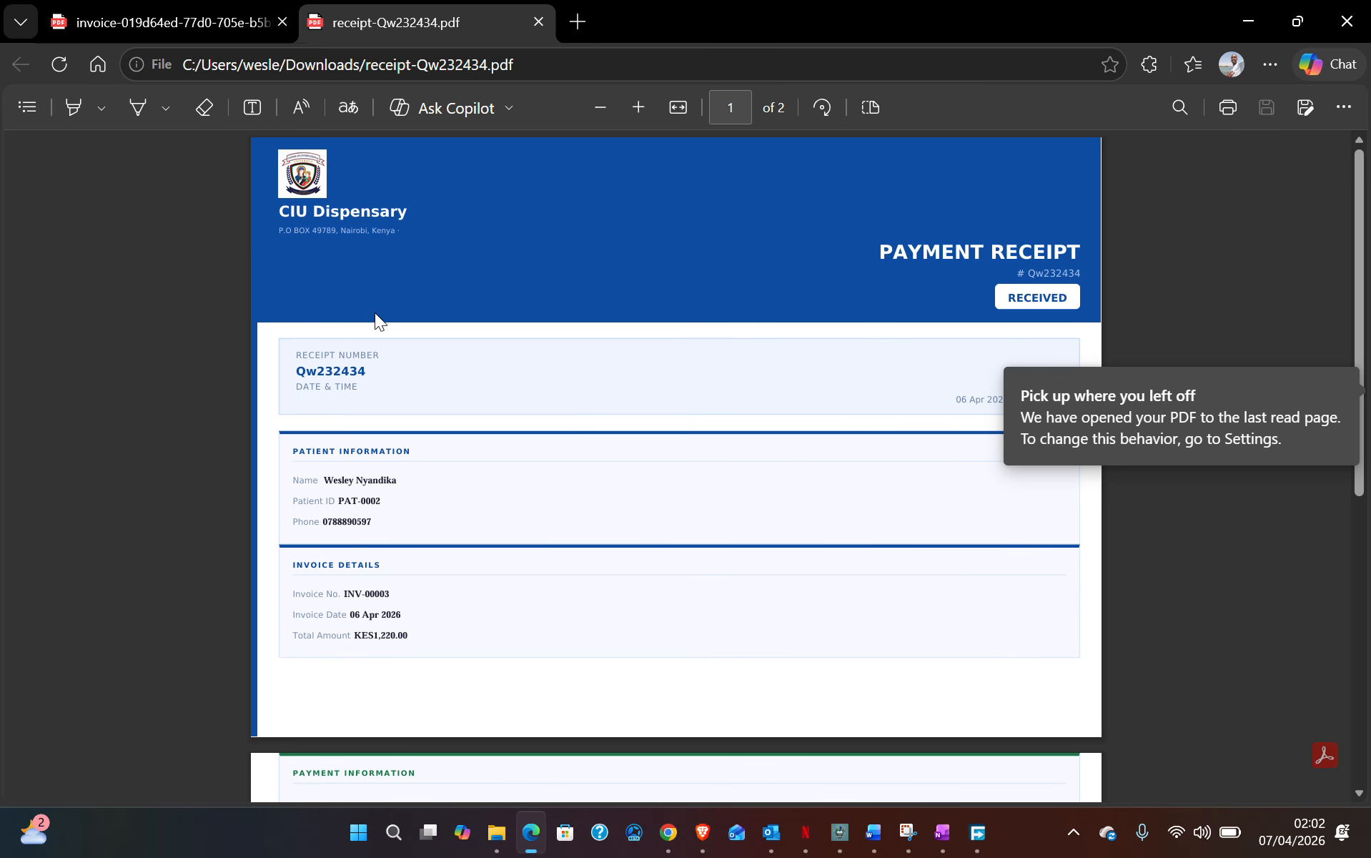
pyautogui.scroll(-2, 379, 443)
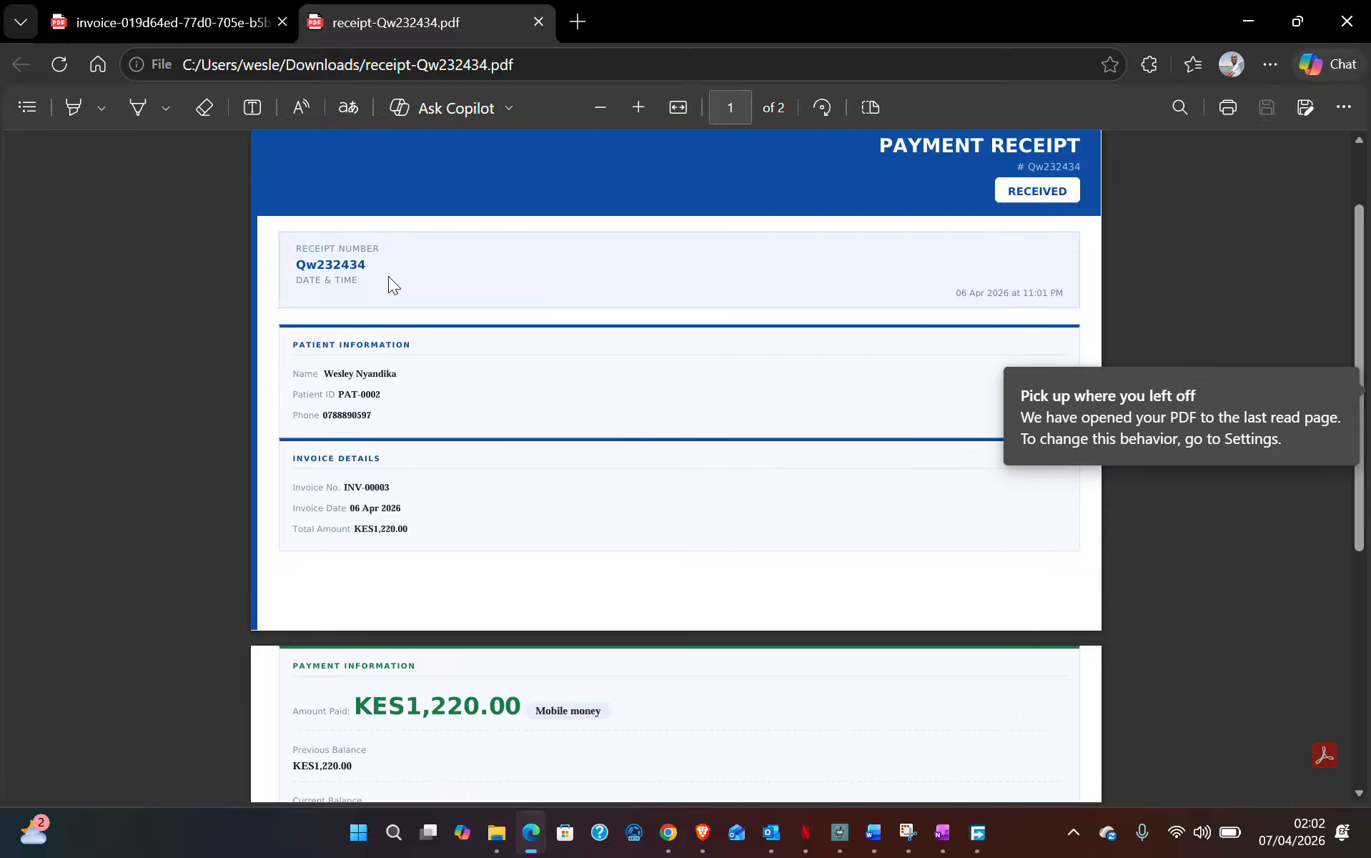
pyautogui.scroll(-6, 419, 543)
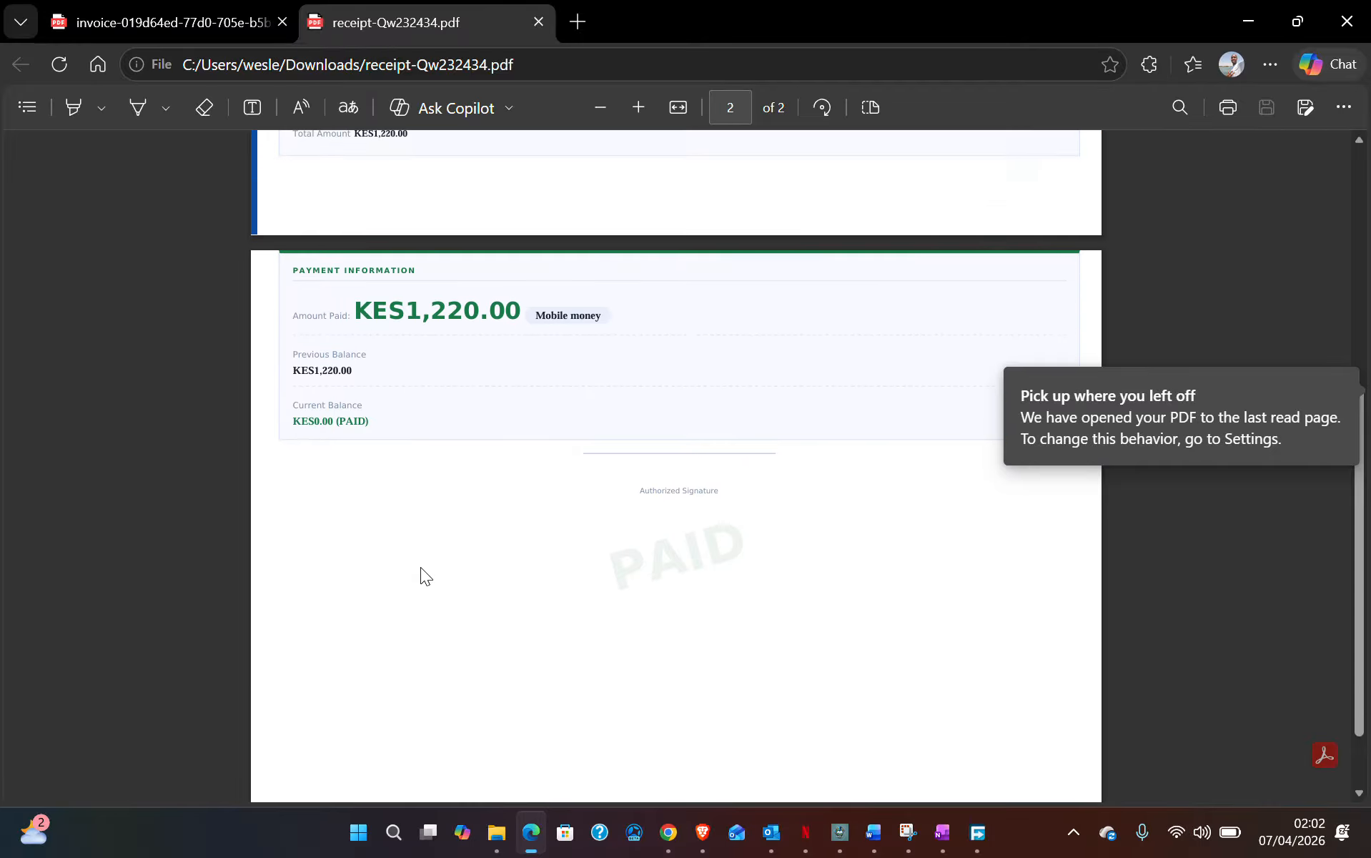
pyautogui.scroll(8, 421, 565)
pyautogui.scroll(-6, 422, 556)
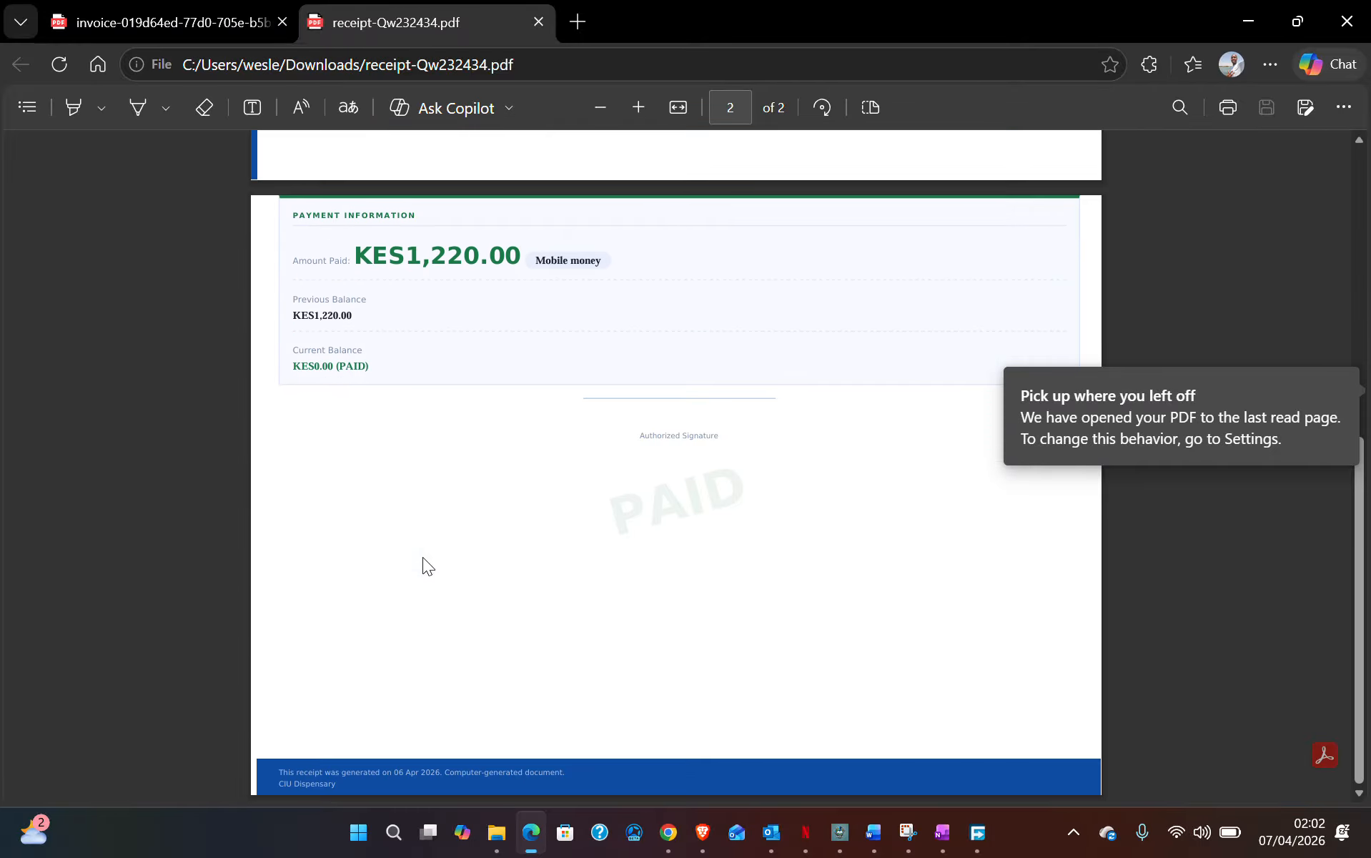
pyautogui.scroll(7, 424, 553)
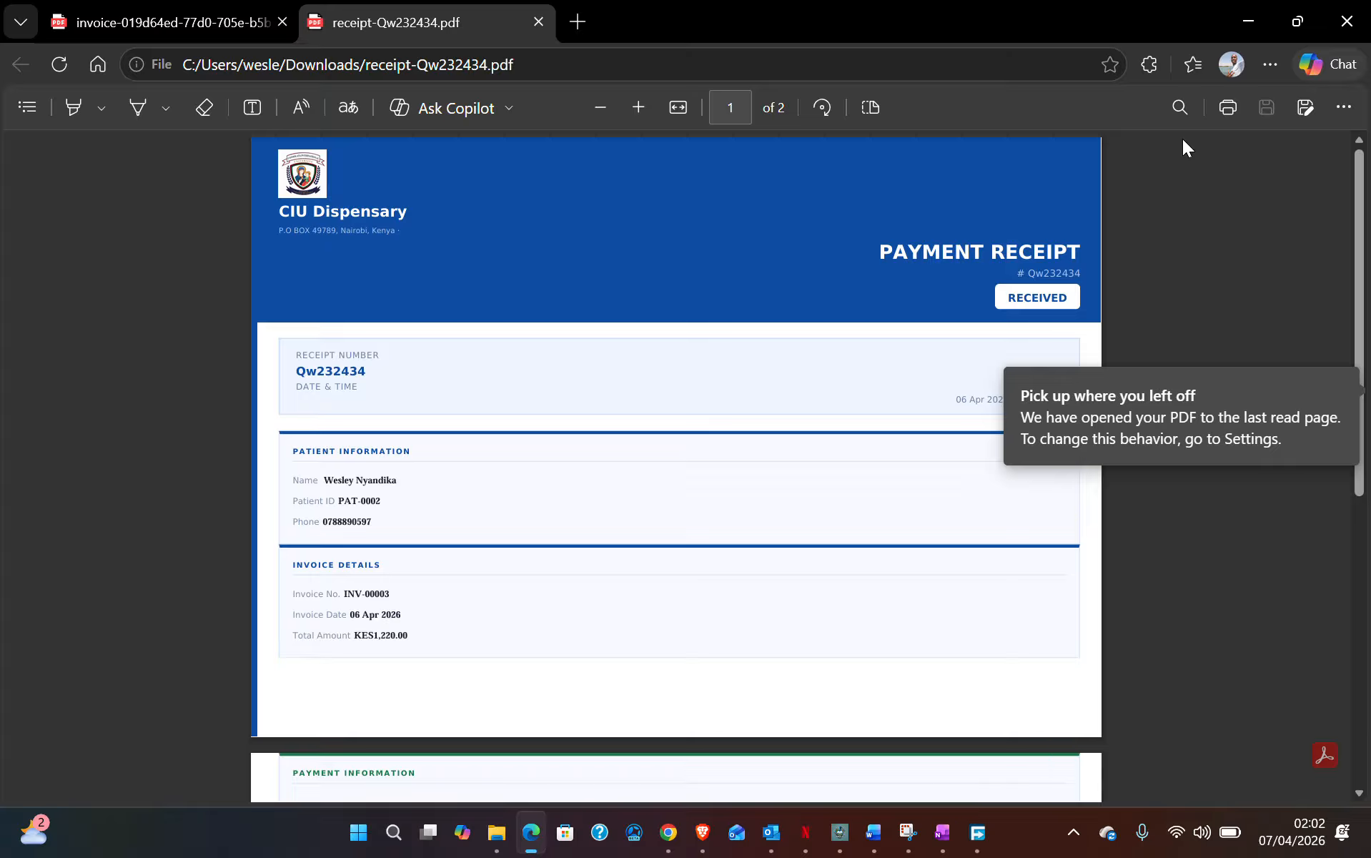
pyautogui.click(1342, 22)
pyautogui.click(1165, 59)
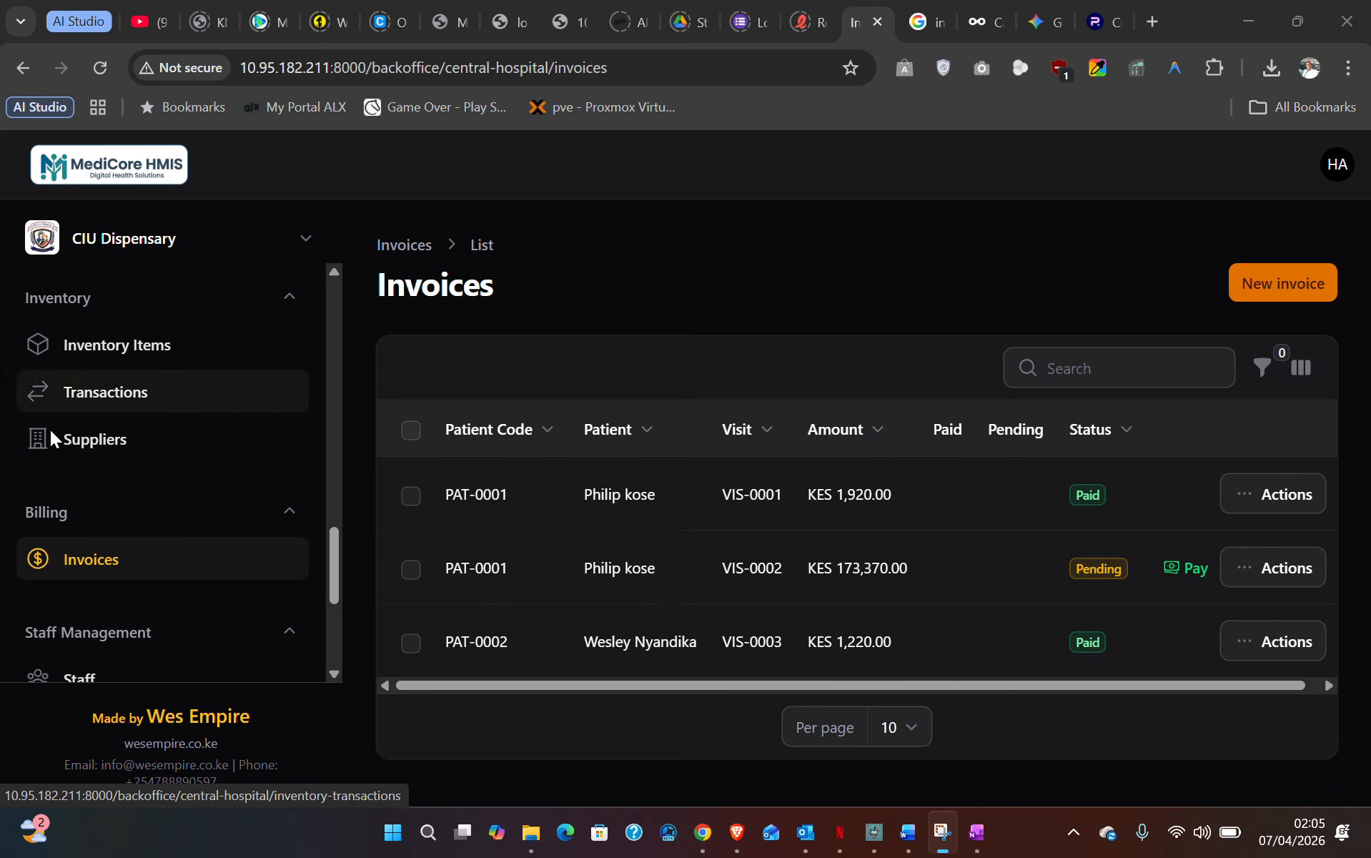
# - Browse the Consultations table, then go to the Patients list showing PAT-0001 and PAT-0002
pyautogui.scroll(5, 100, 487)
pyautogui.scroll(3, 98, 486)
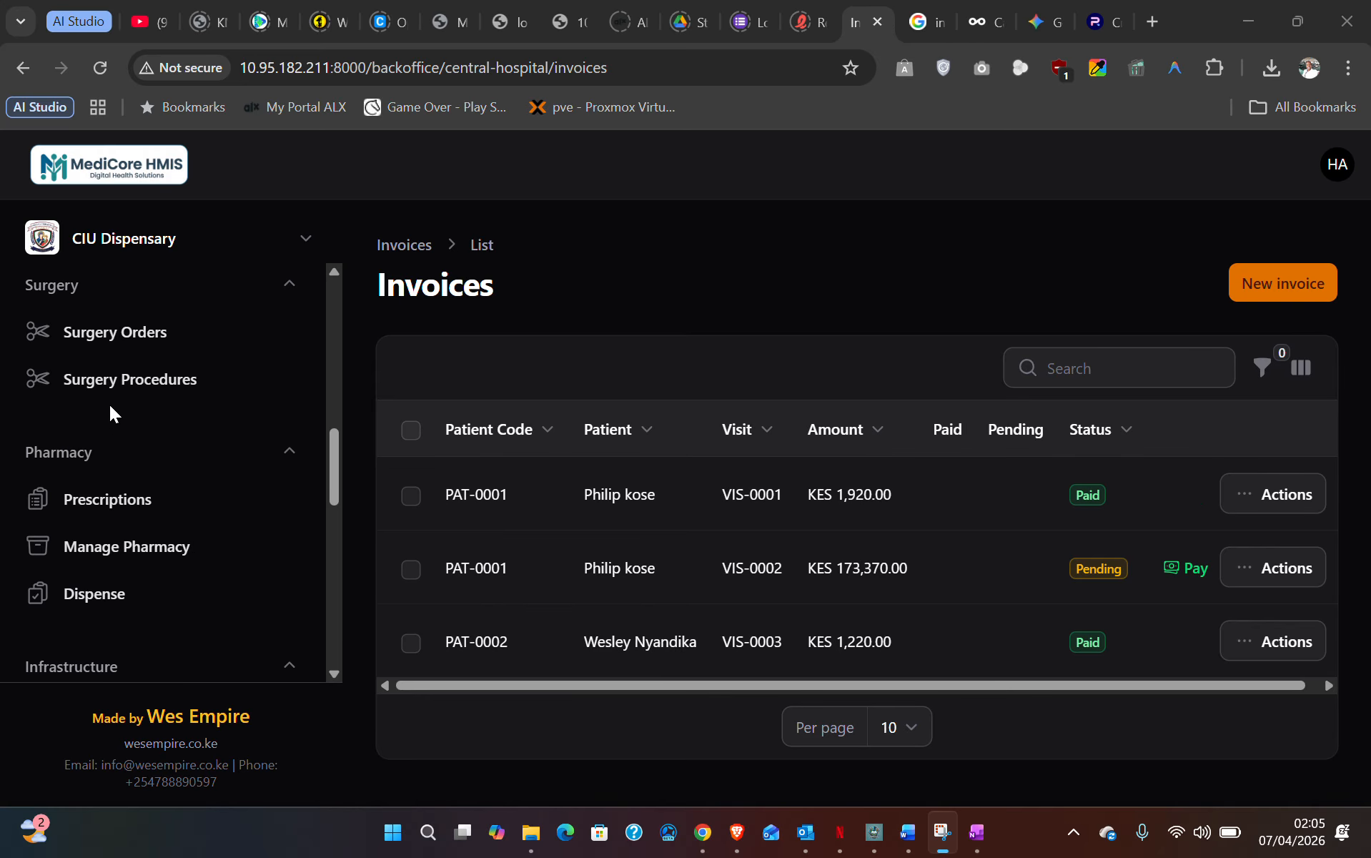
pyautogui.scroll(5, 107, 450)
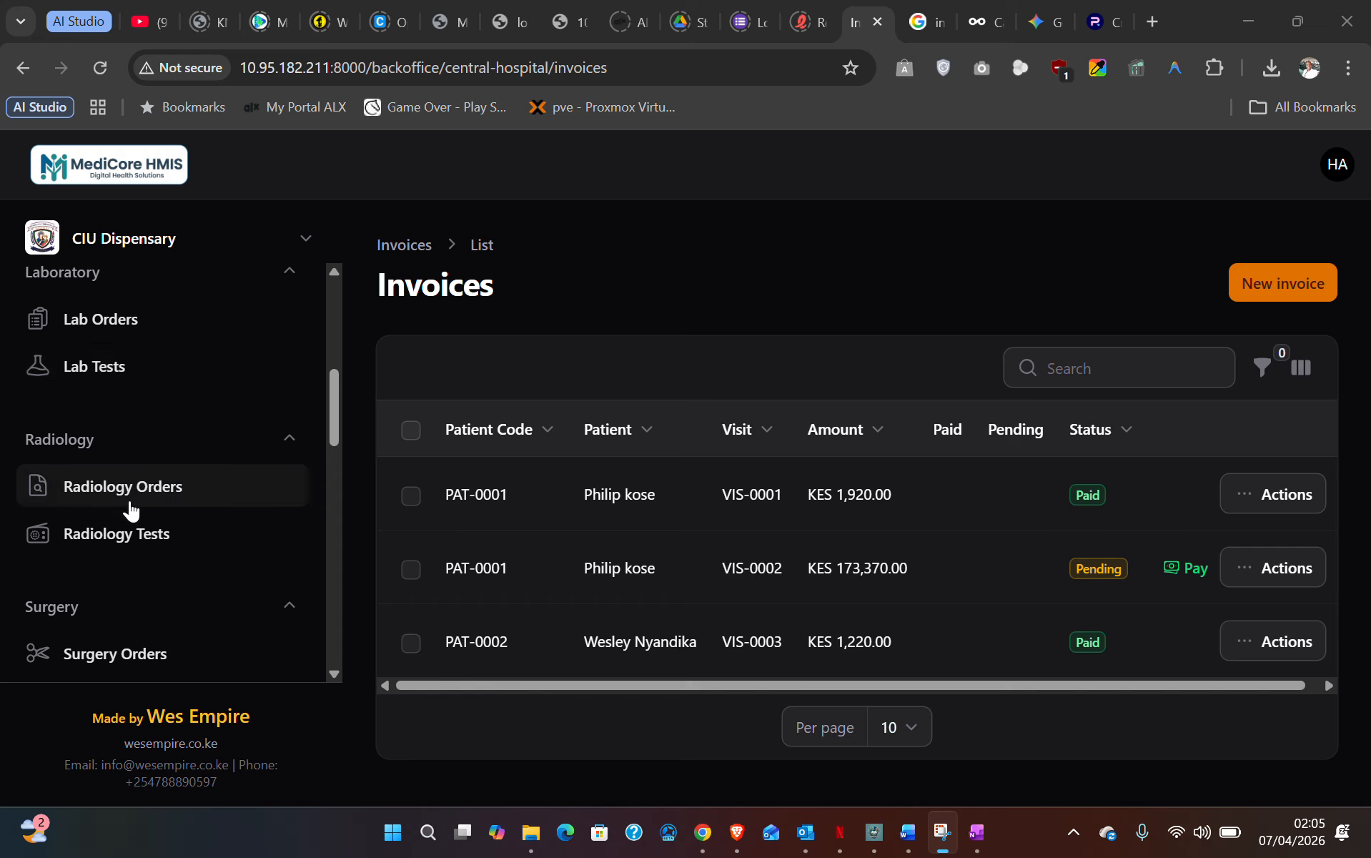
pyautogui.scroll(4, 132, 517)
pyautogui.scroll(3, 121, 491)
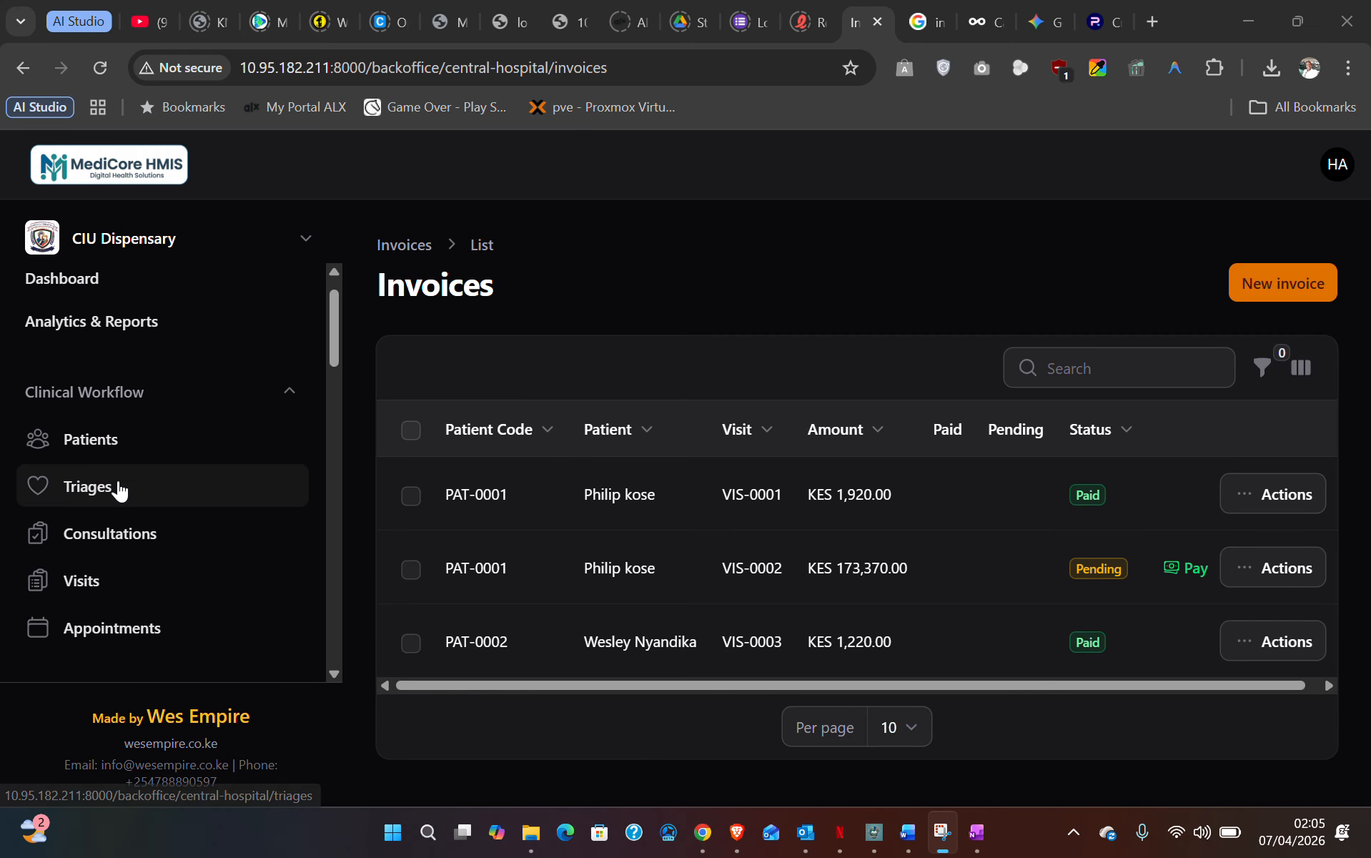
pyautogui.click(107, 537)
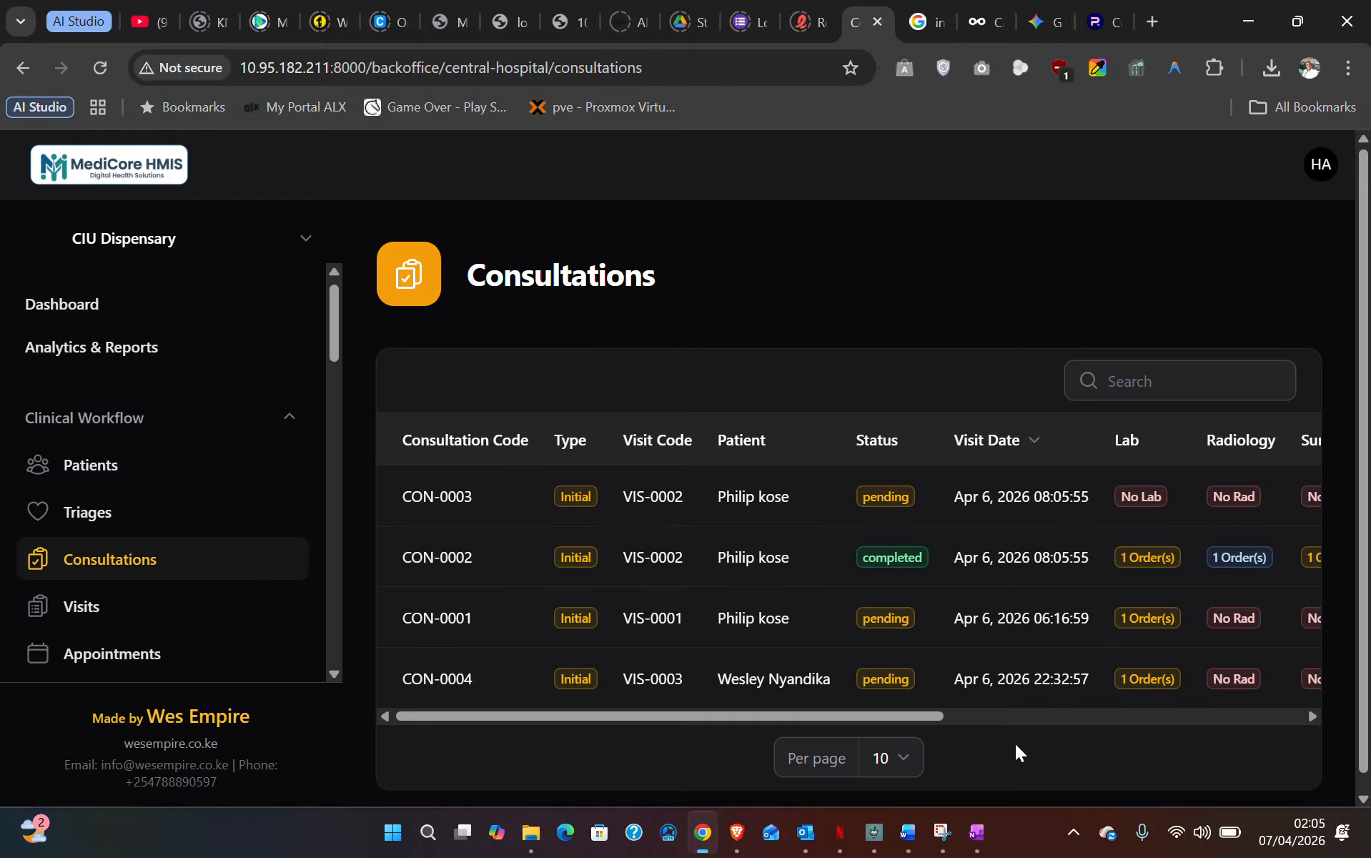
pyautogui.moveTo(872, 718); pyautogui.dragTo(690, 723)
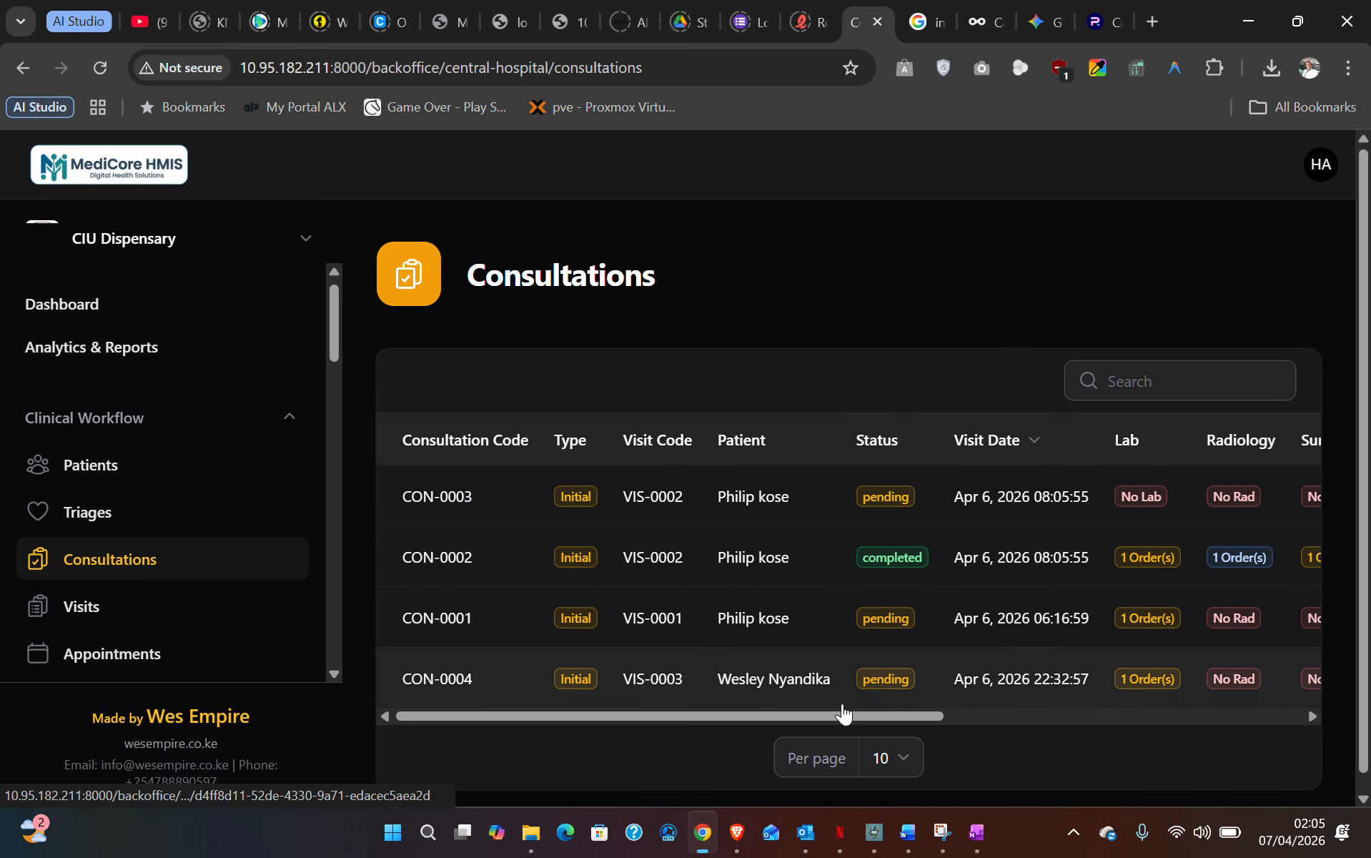
pyautogui.click(112, 470)
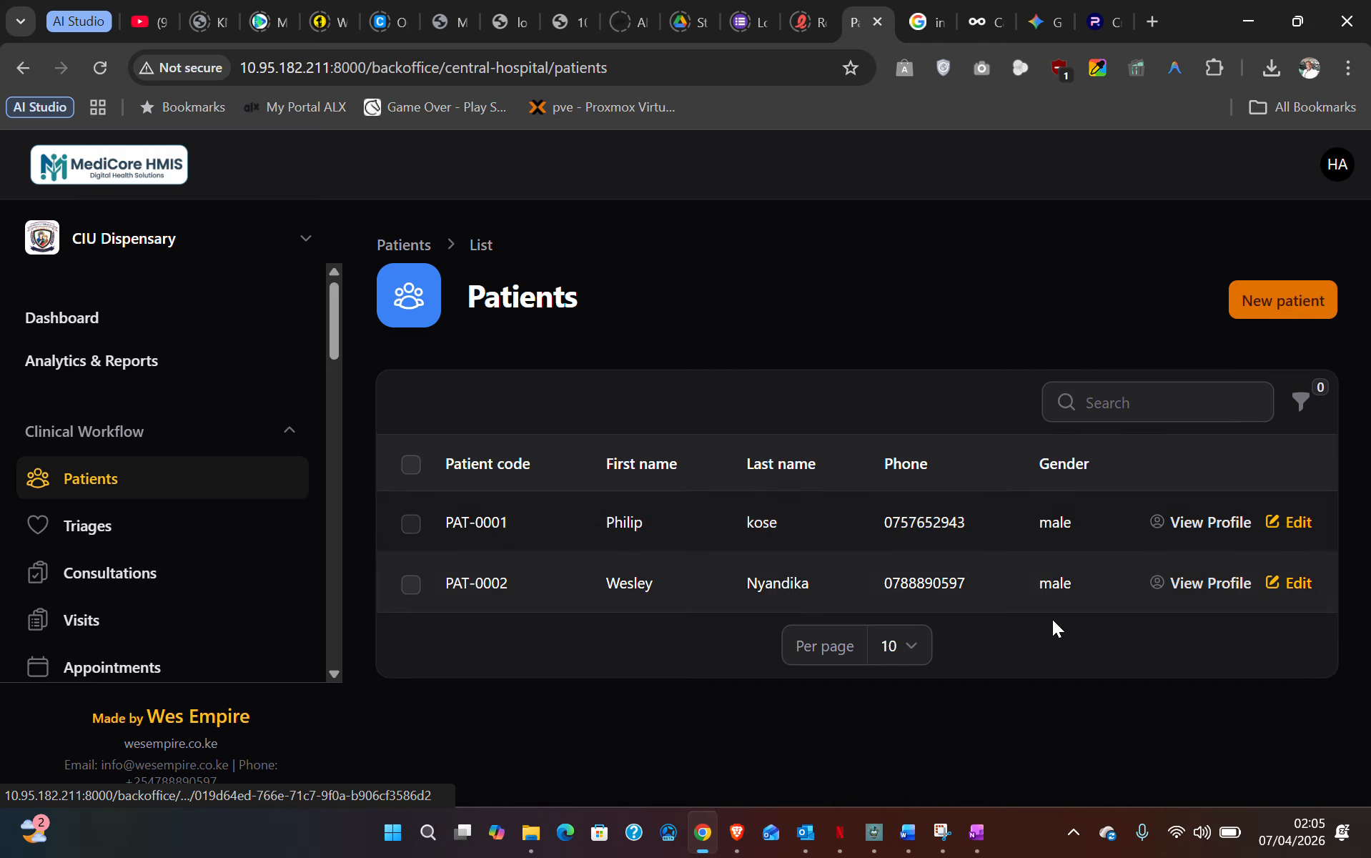
# - Open patient PAT-0002 and view visit VIS-0003's consultation and paid invoice INV-00003
pyautogui.click(1221, 588)
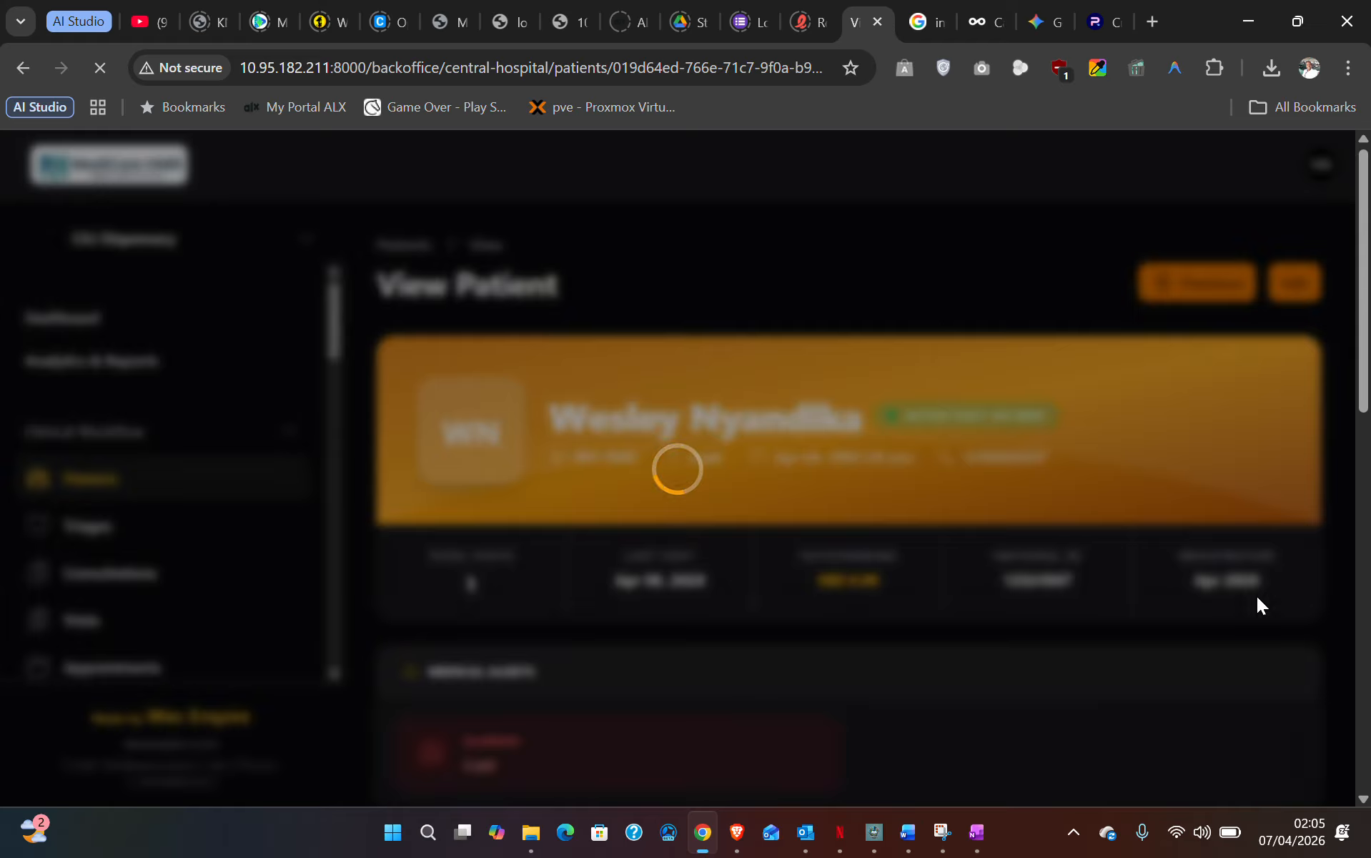
pyautogui.scroll(-8, 990, 580)
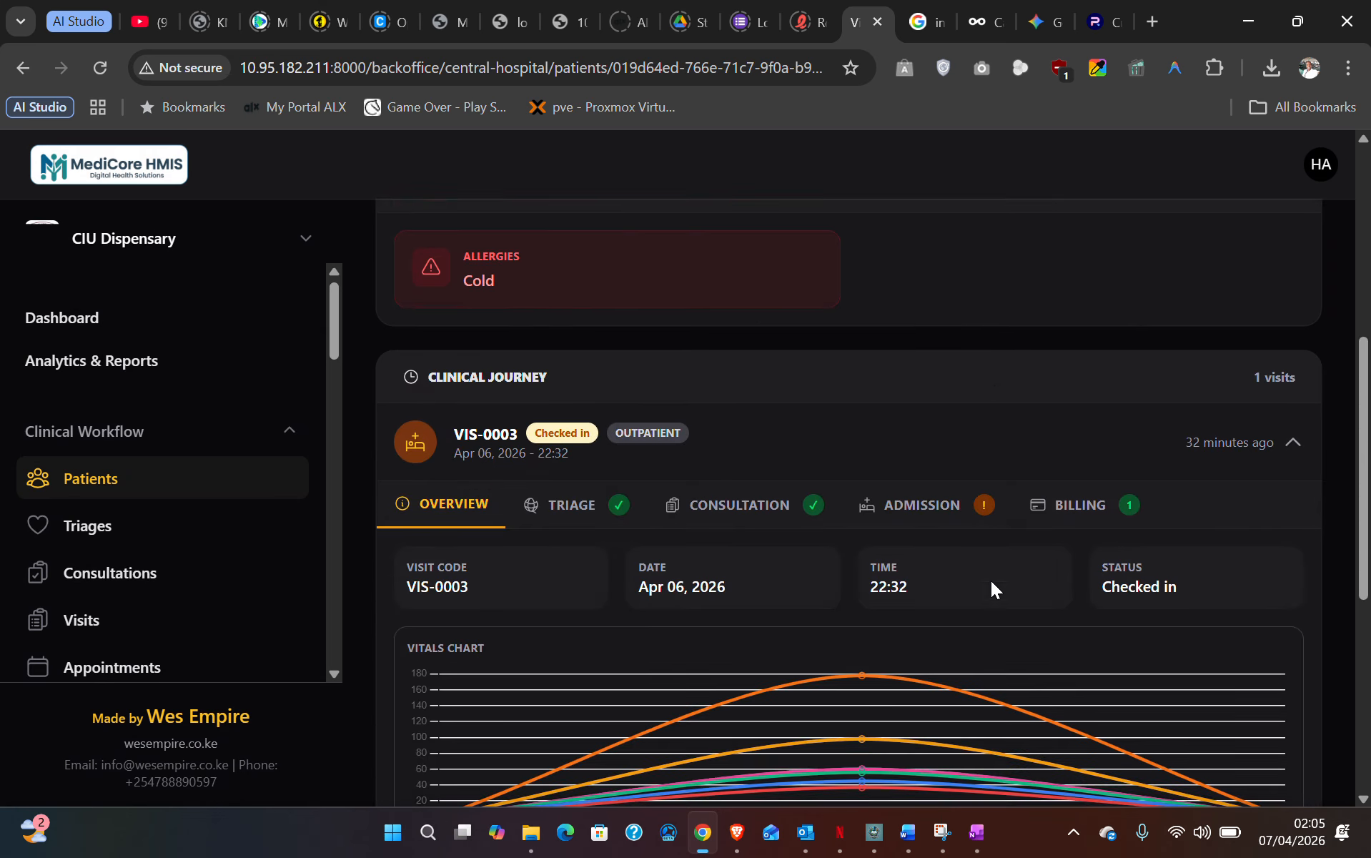
pyautogui.scroll(1, 991, 578)
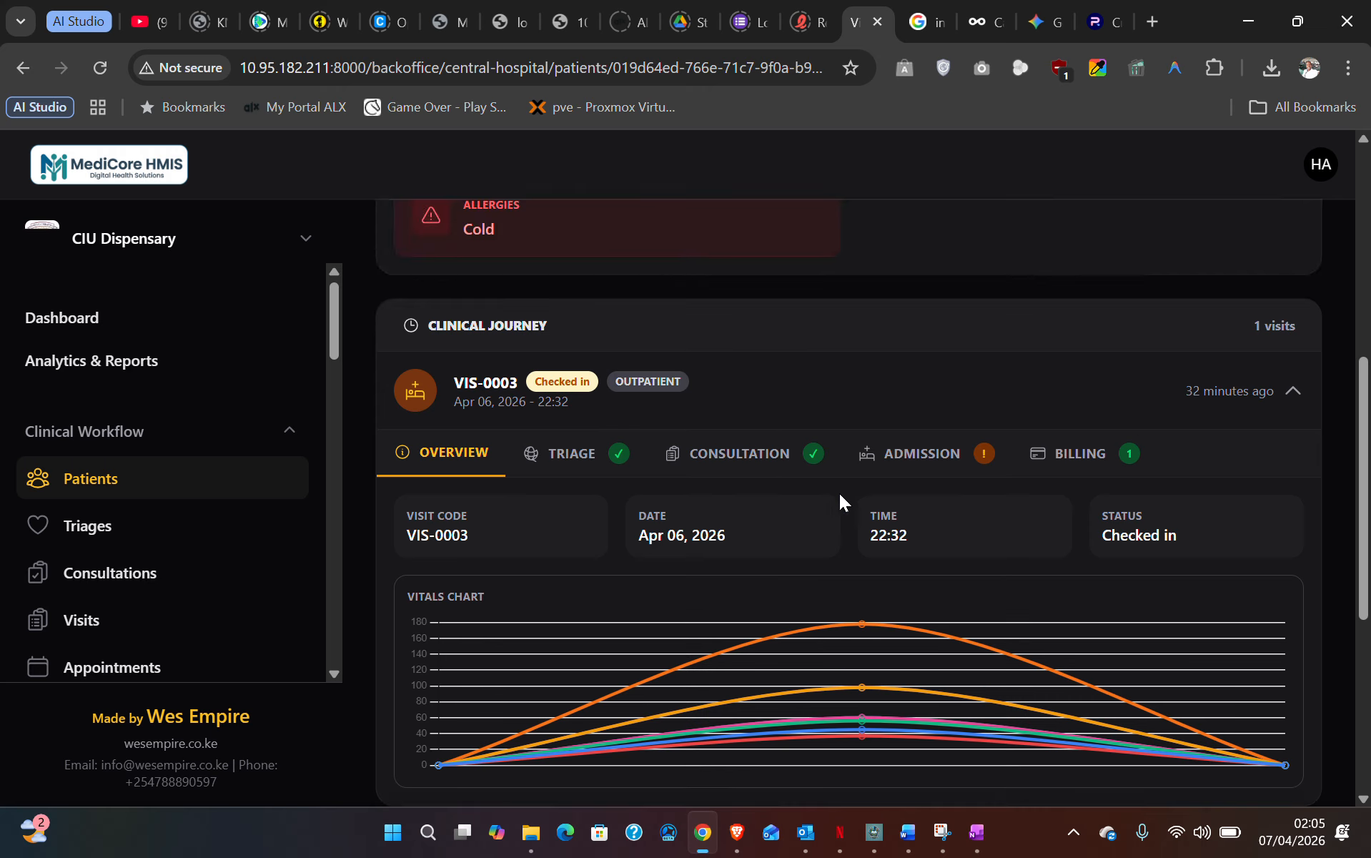
pyautogui.click(741, 456)
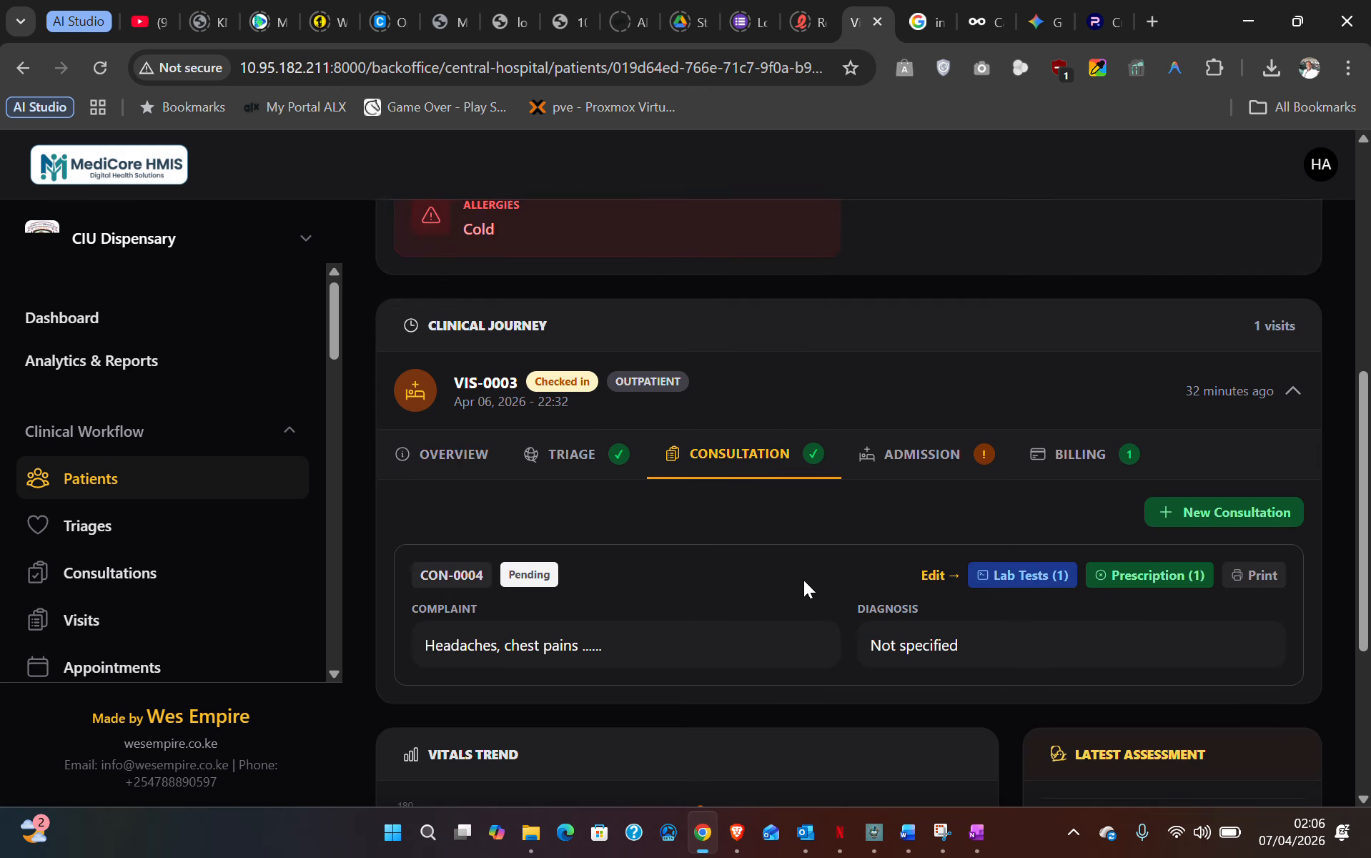
pyautogui.click(1070, 465)
pyautogui.scroll(-5, 593, 663)
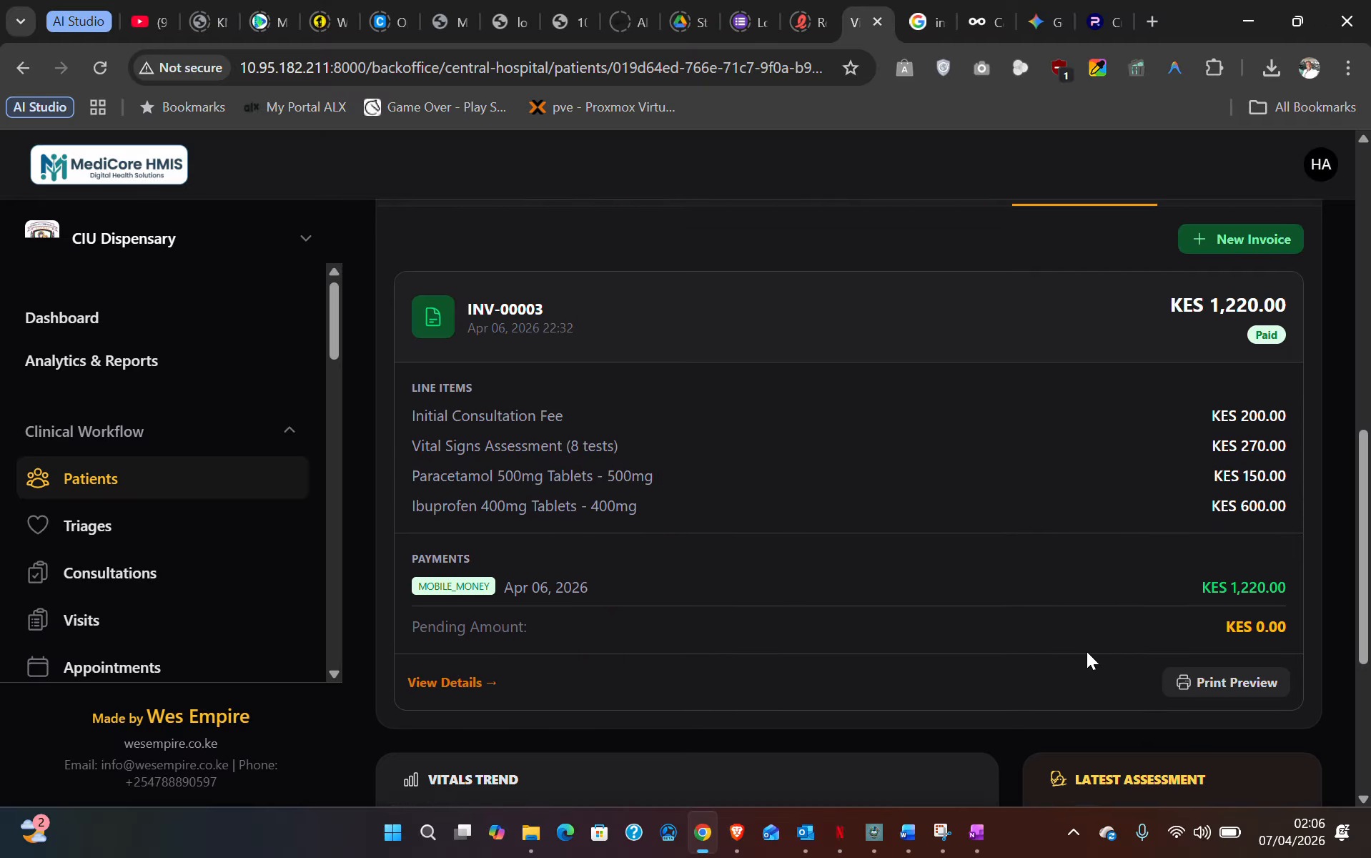
pyautogui.scroll(4, 1210, 541)
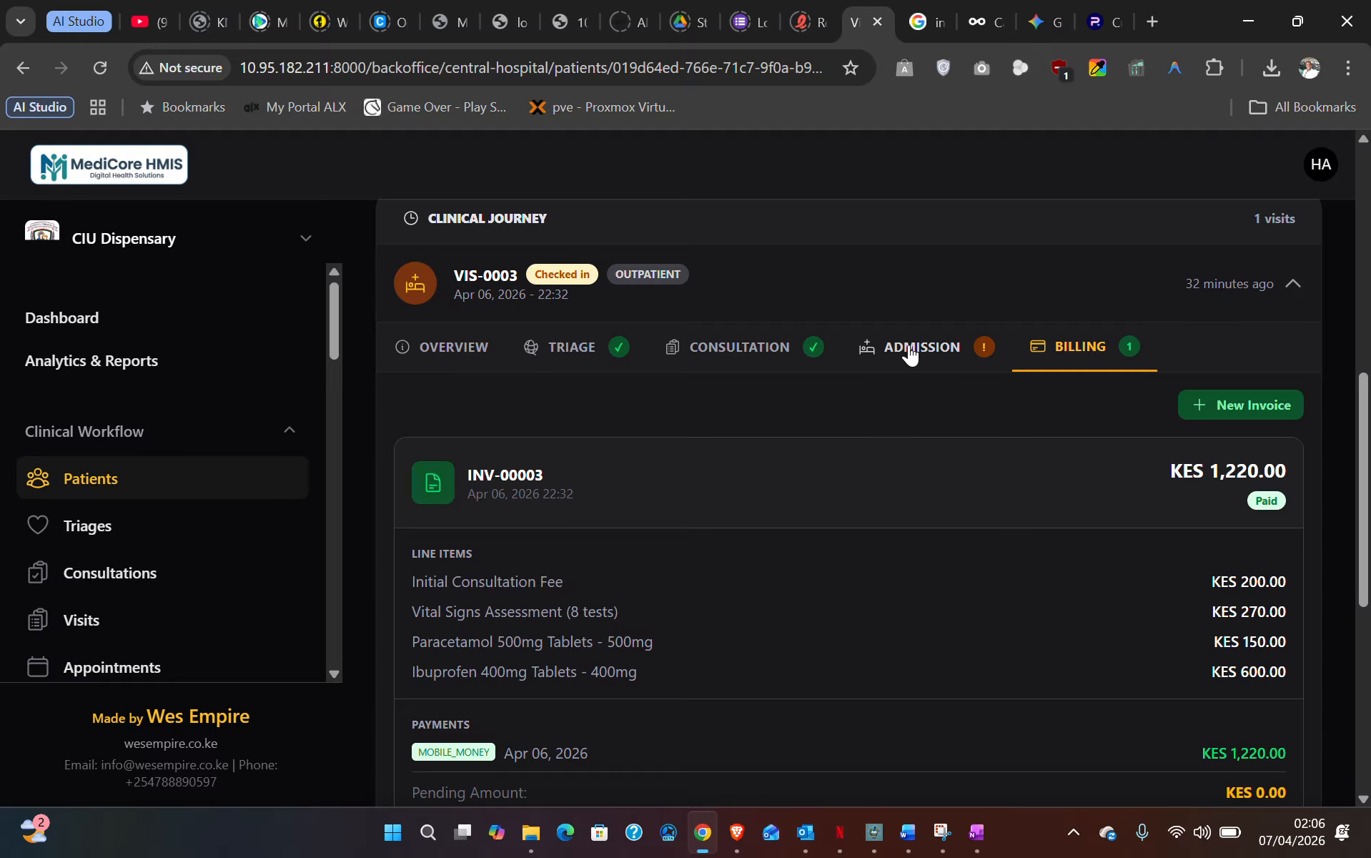
# - Confirm the visit has no admission, recheck billing, and return to consultation CON-0004
pyautogui.click(910, 349)
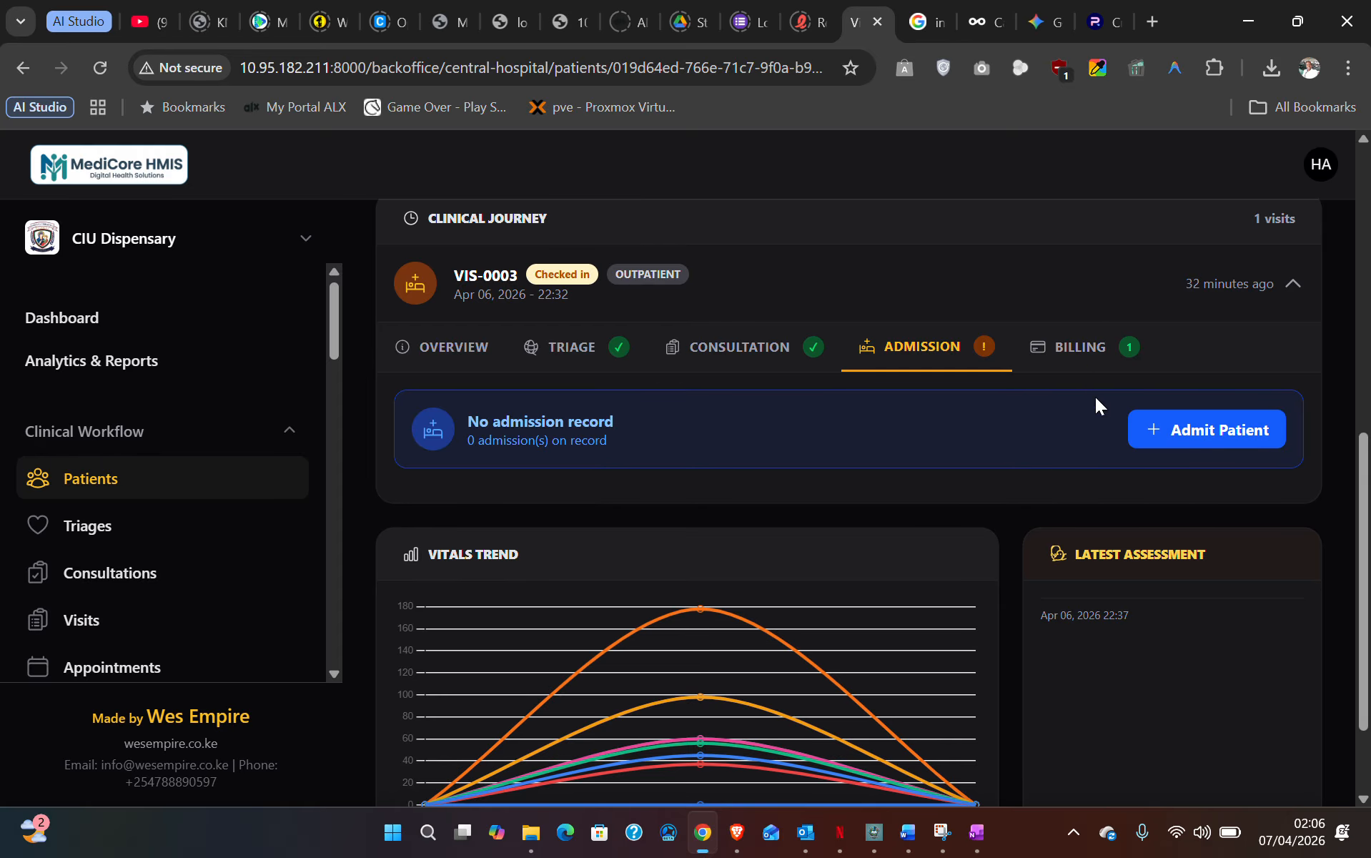
pyautogui.click(1059, 352)
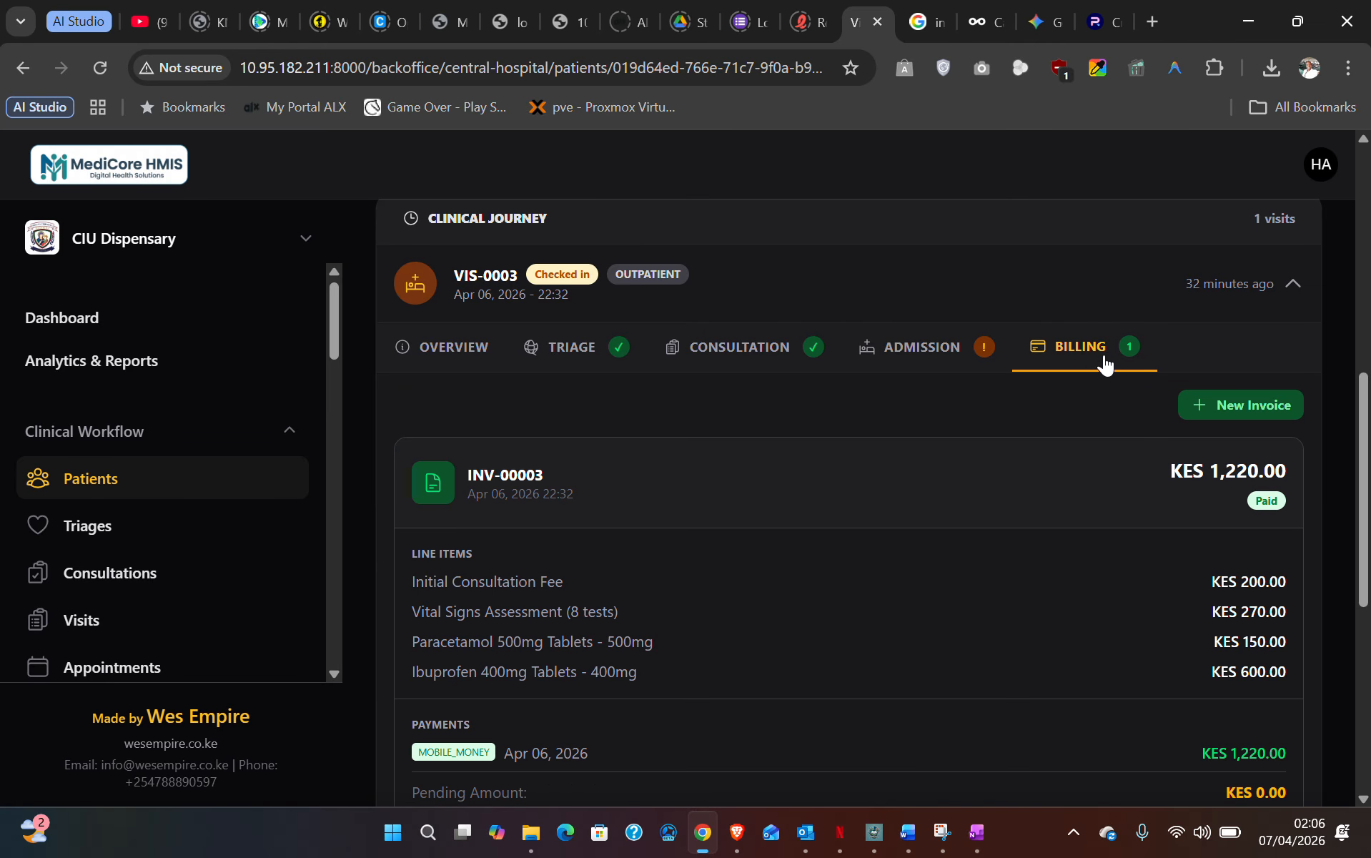
pyautogui.scroll(3, 1072, 400)
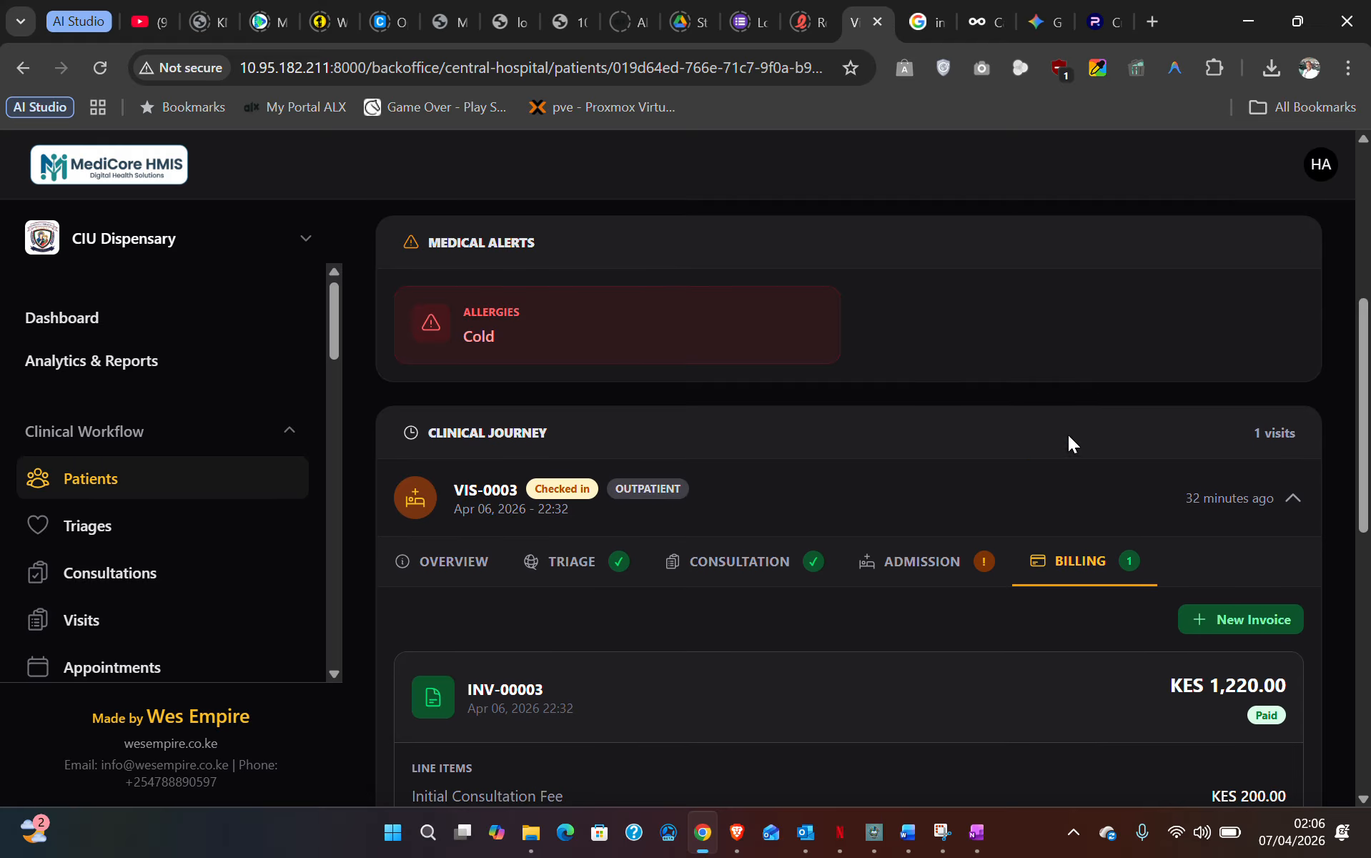
pyautogui.scroll(-5, 1035, 674)
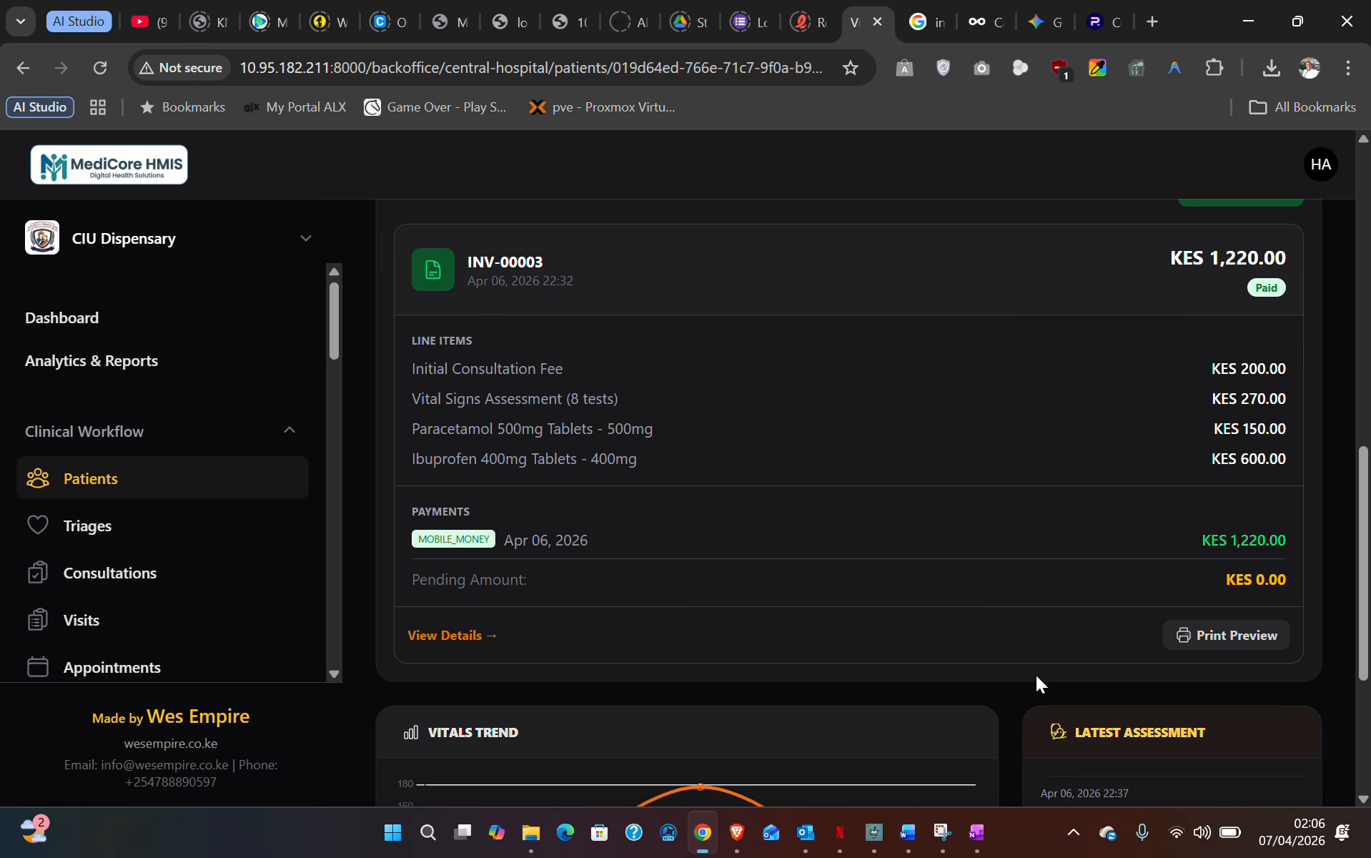
pyautogui.scroll(9, 1035, 674)
pyautogui.scroll(-6, 1035, 675)
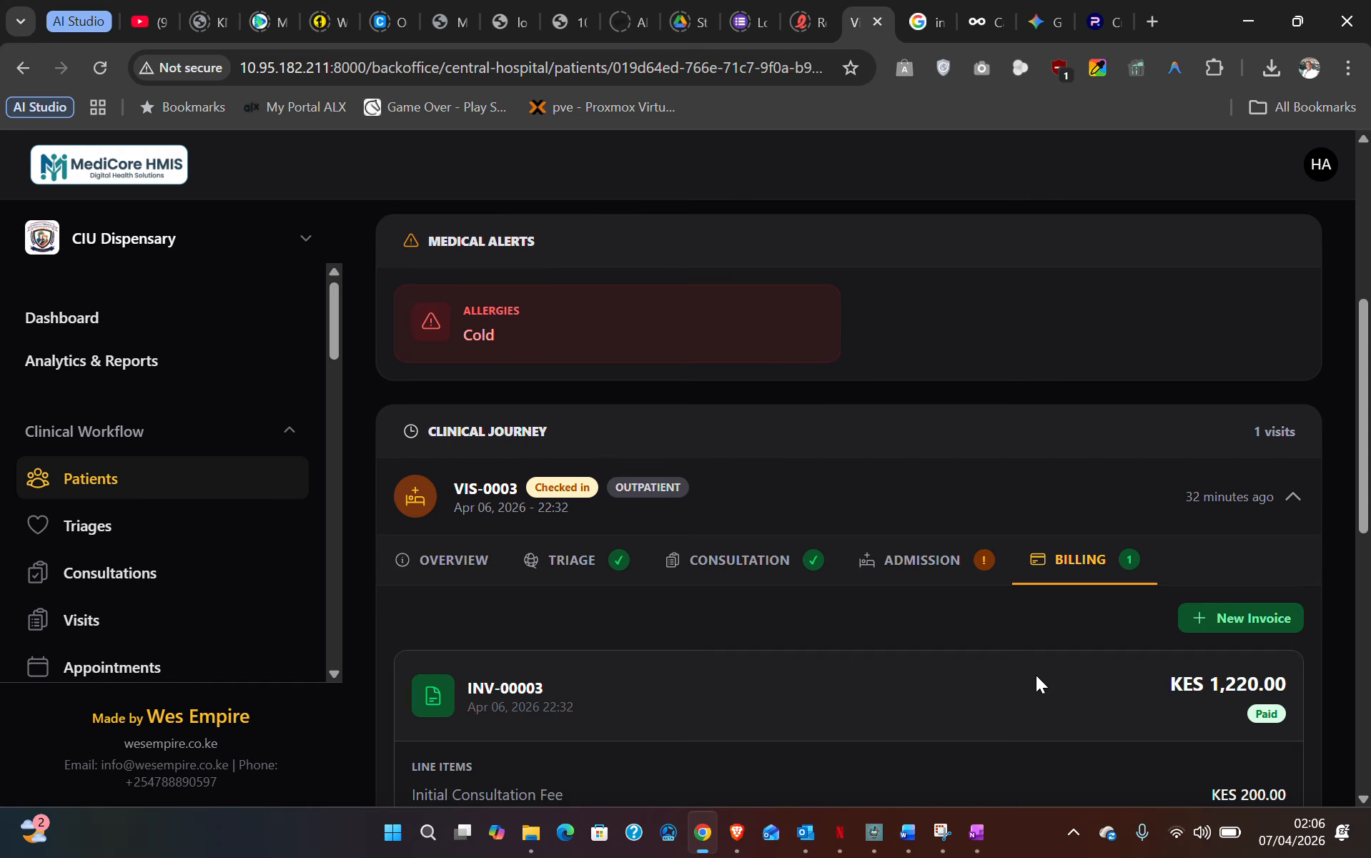
pyautogui.scroll(-8, 1035, 675)
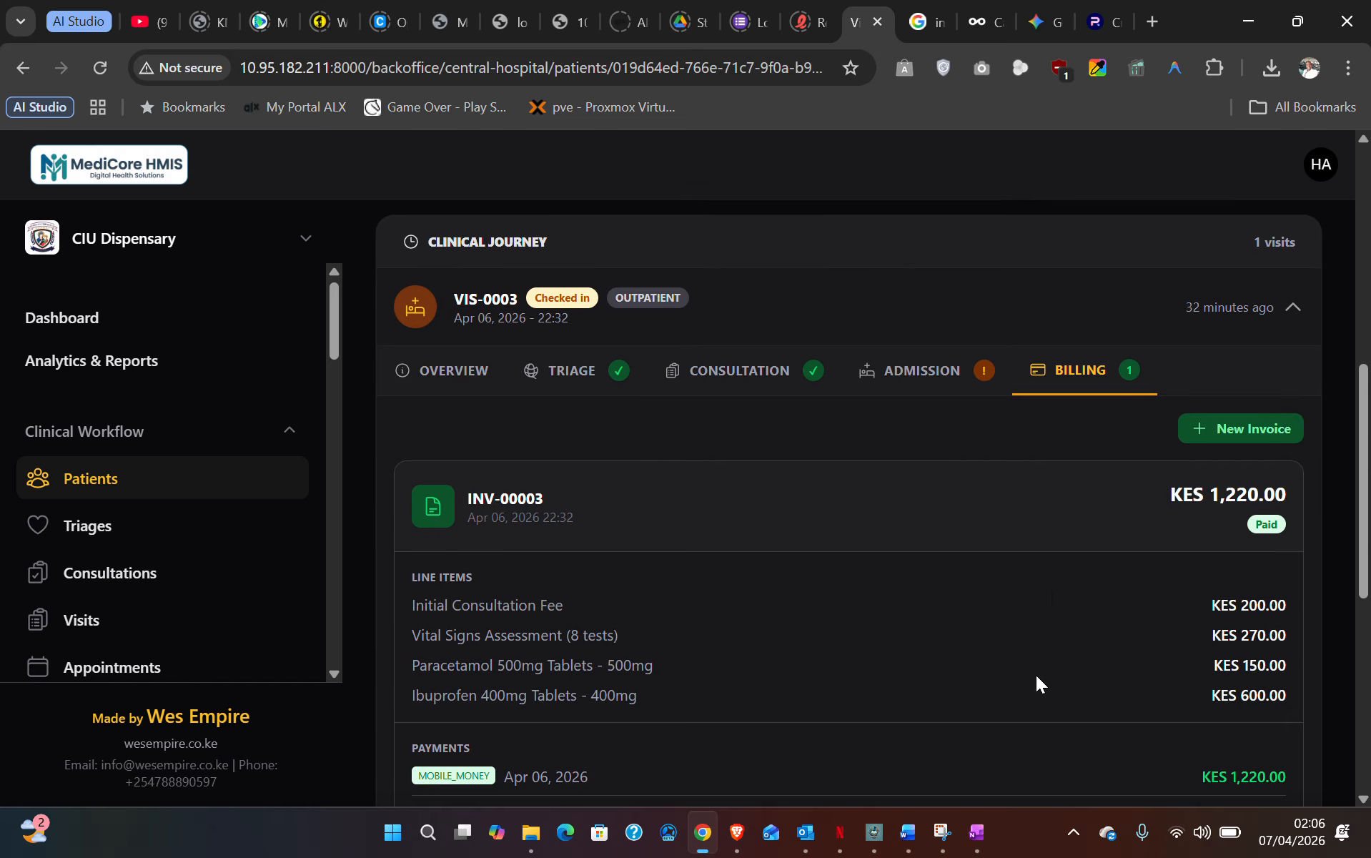
pyautogui.scroll(1, 1036, 675)
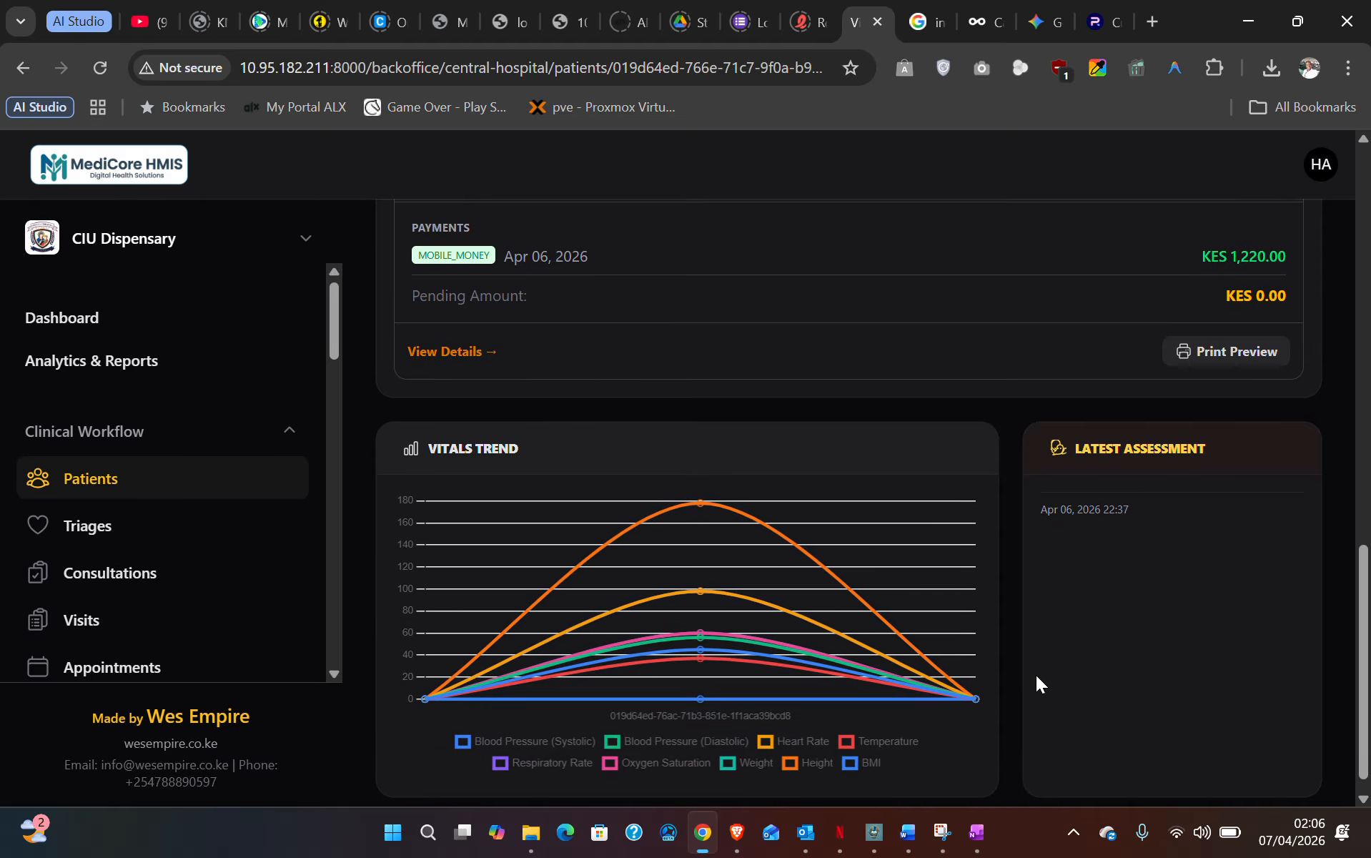
pyautogui.scroll(8, 1035, 675)
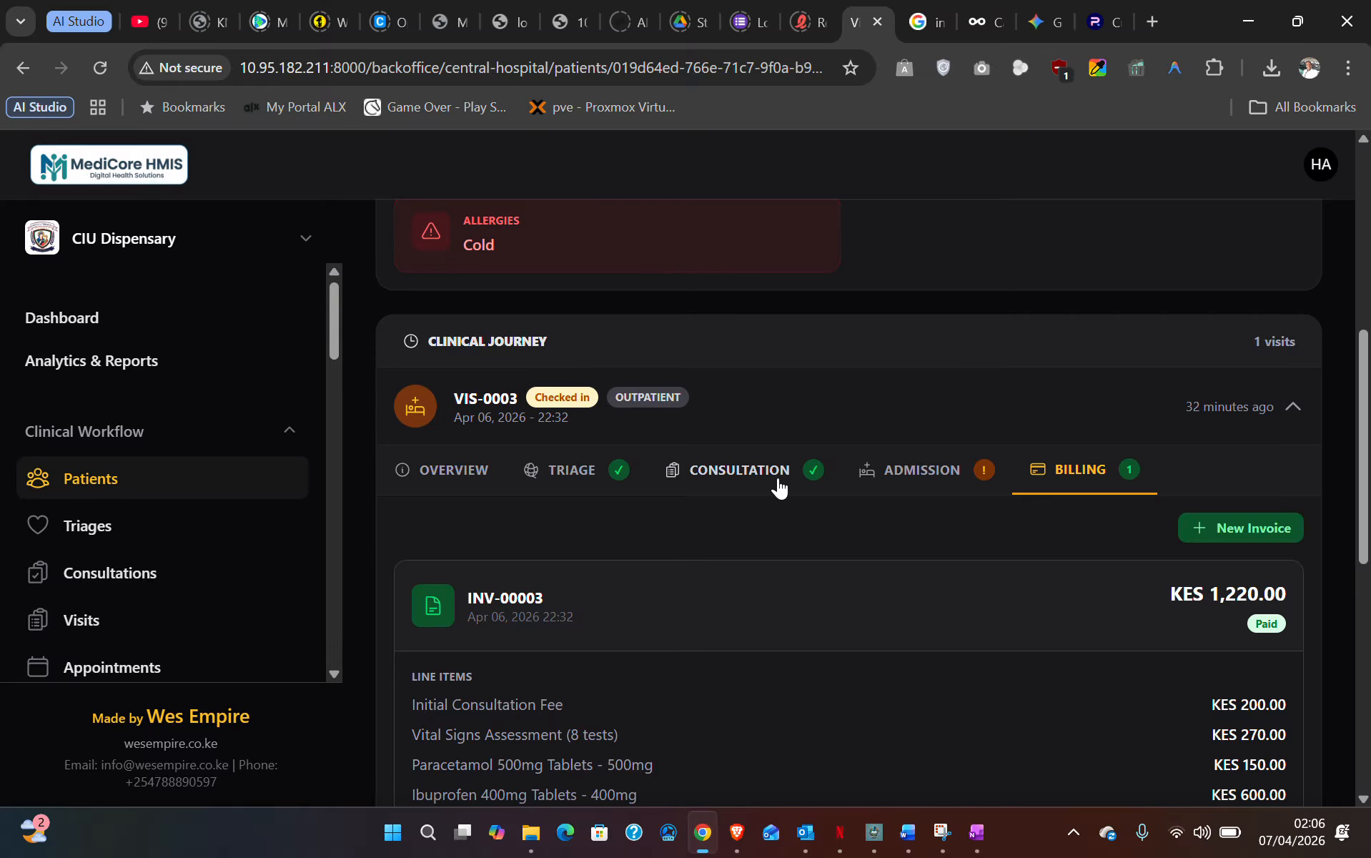
pyautogui.scroll(7, 903, 481)
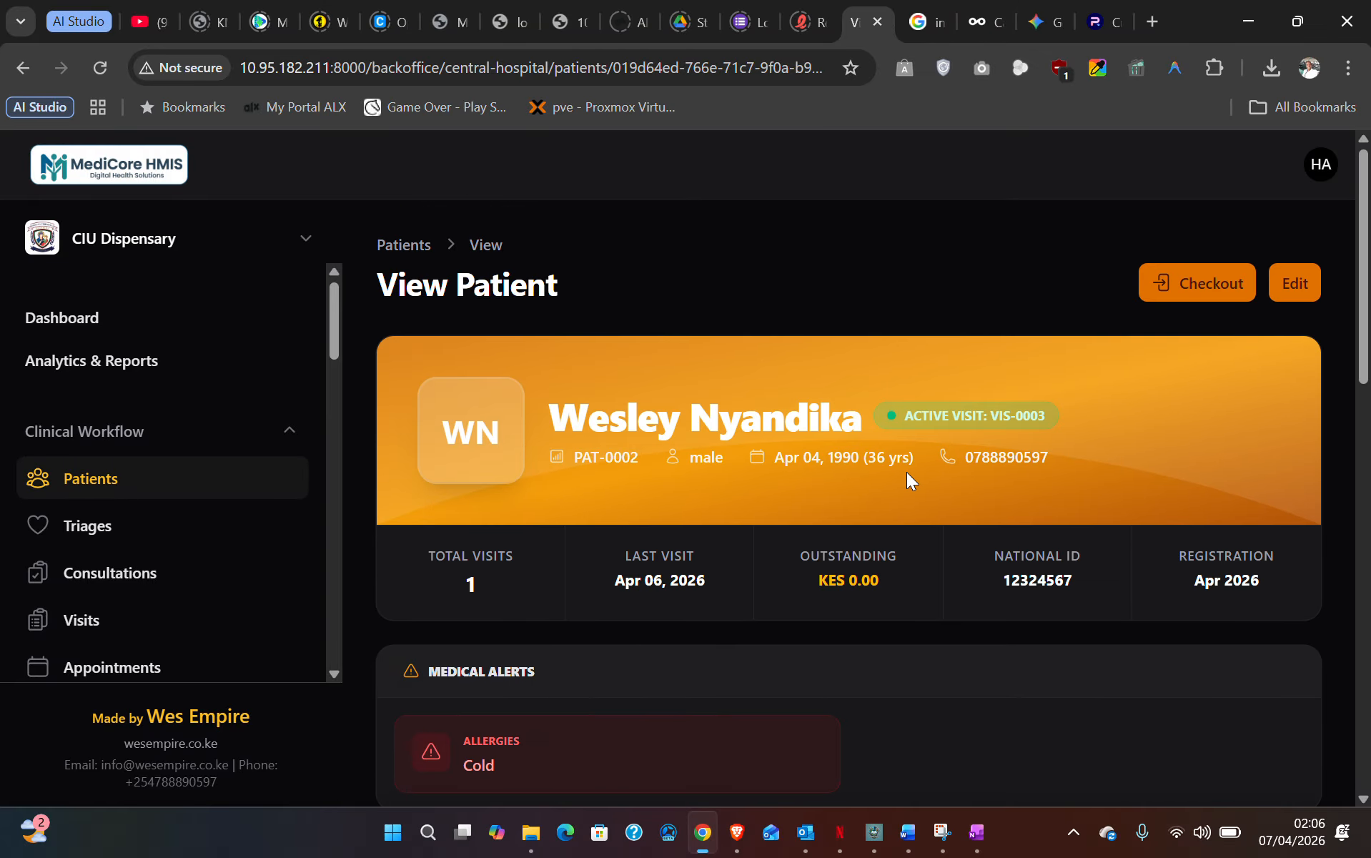
pyautogui.scroll(-2, 906, 472)
pyautogui.scroll(-4, 906, 472)
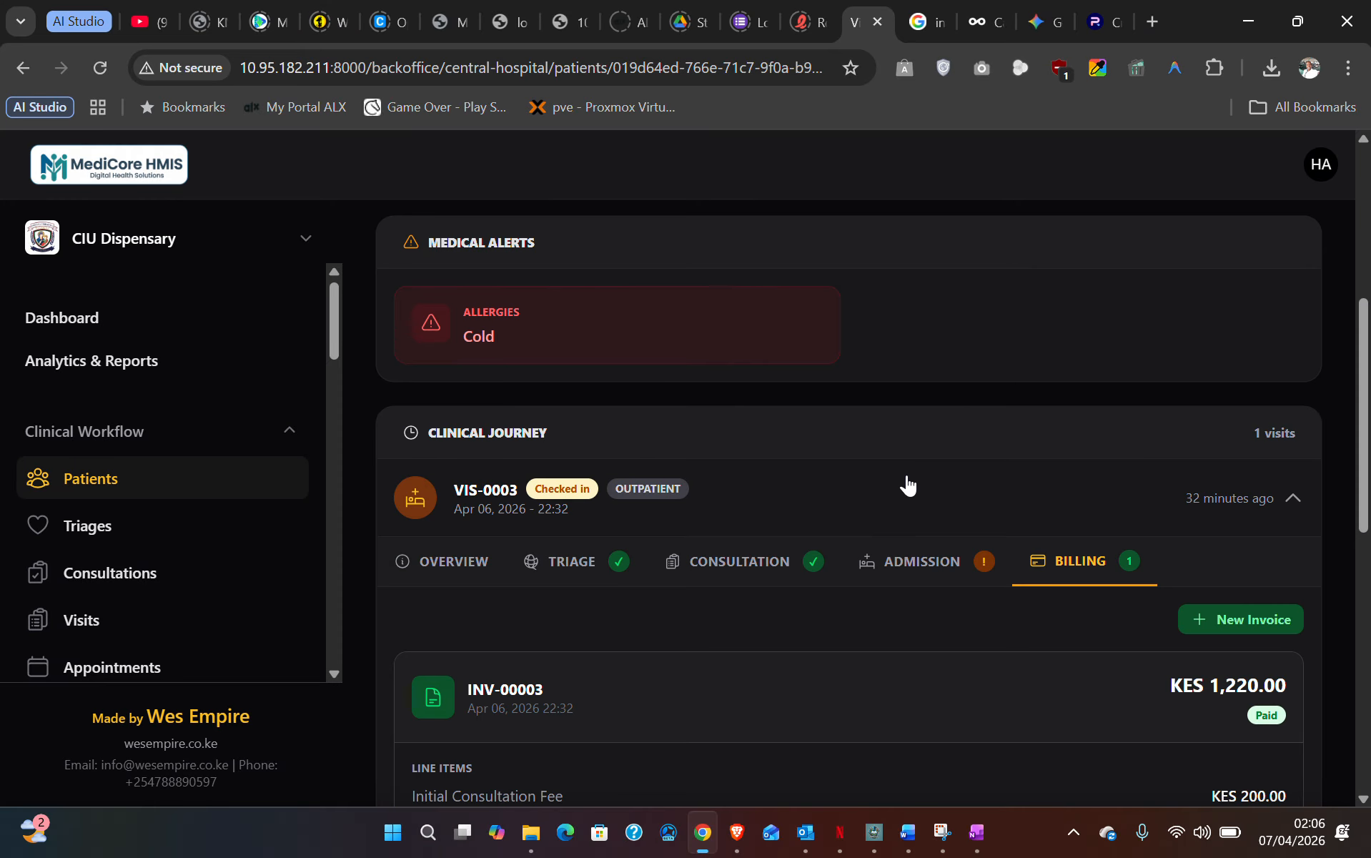
pyautogui.click(764, 570)
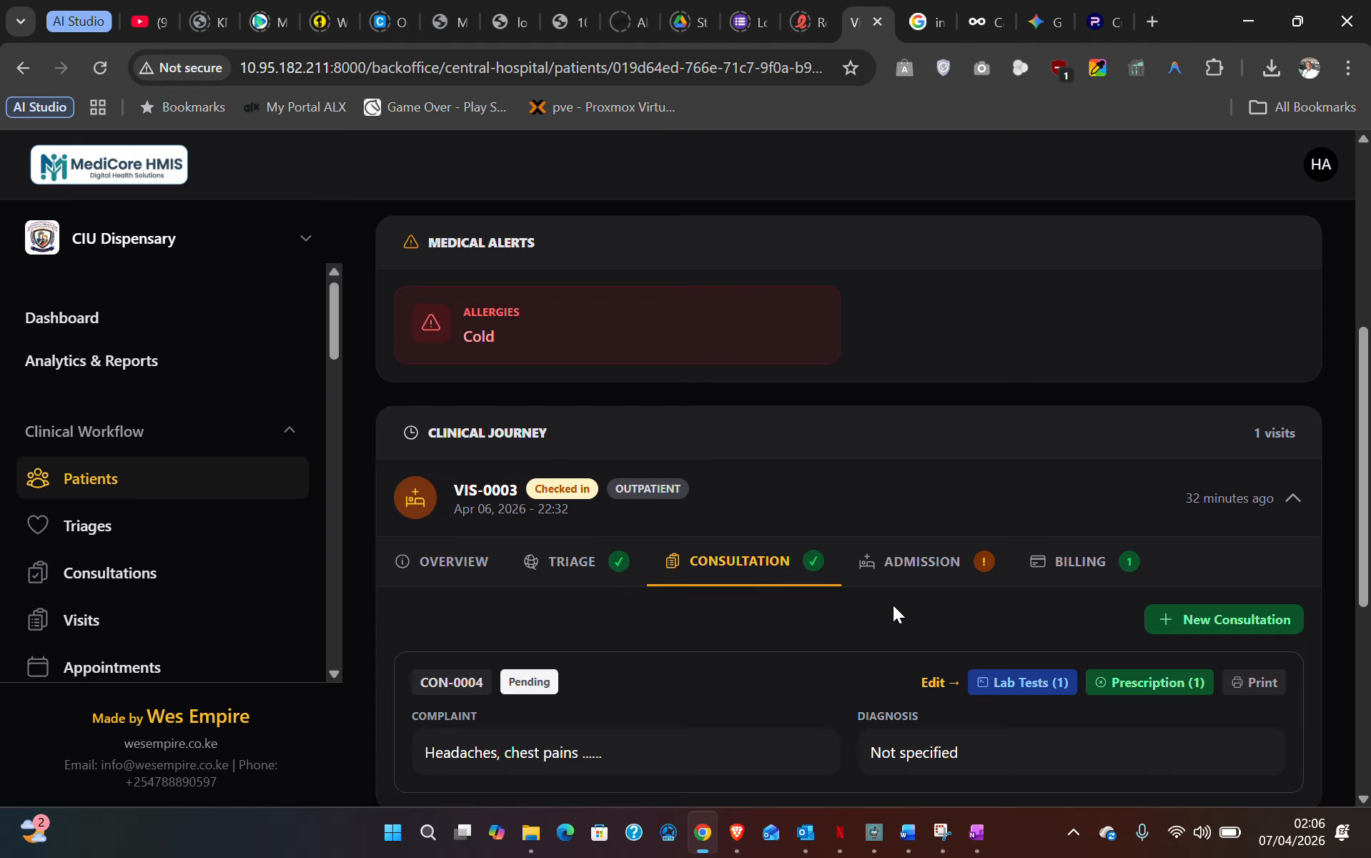
pyautogui.scroll(-3, 796, 601)
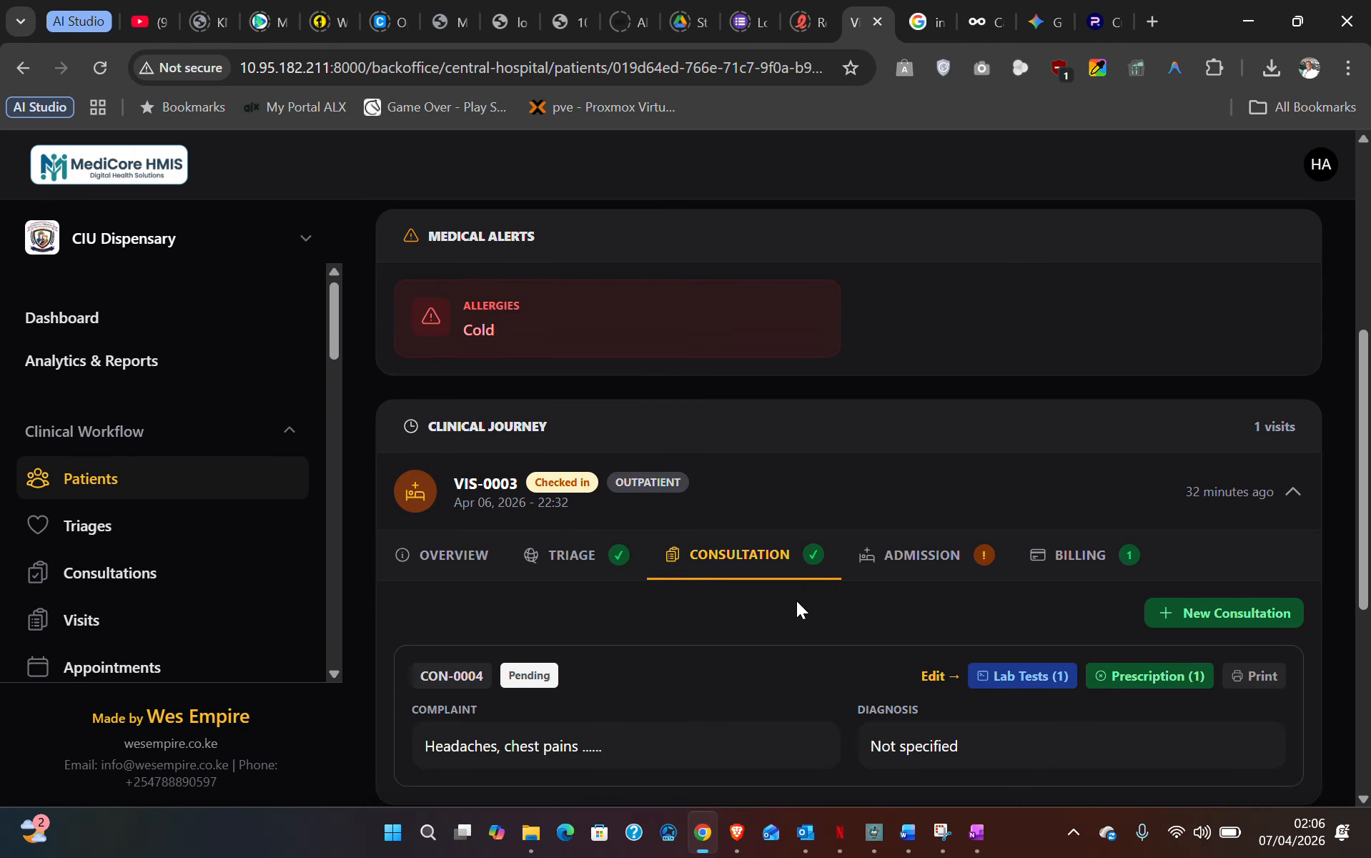
pyautogui.click(1257, 466)
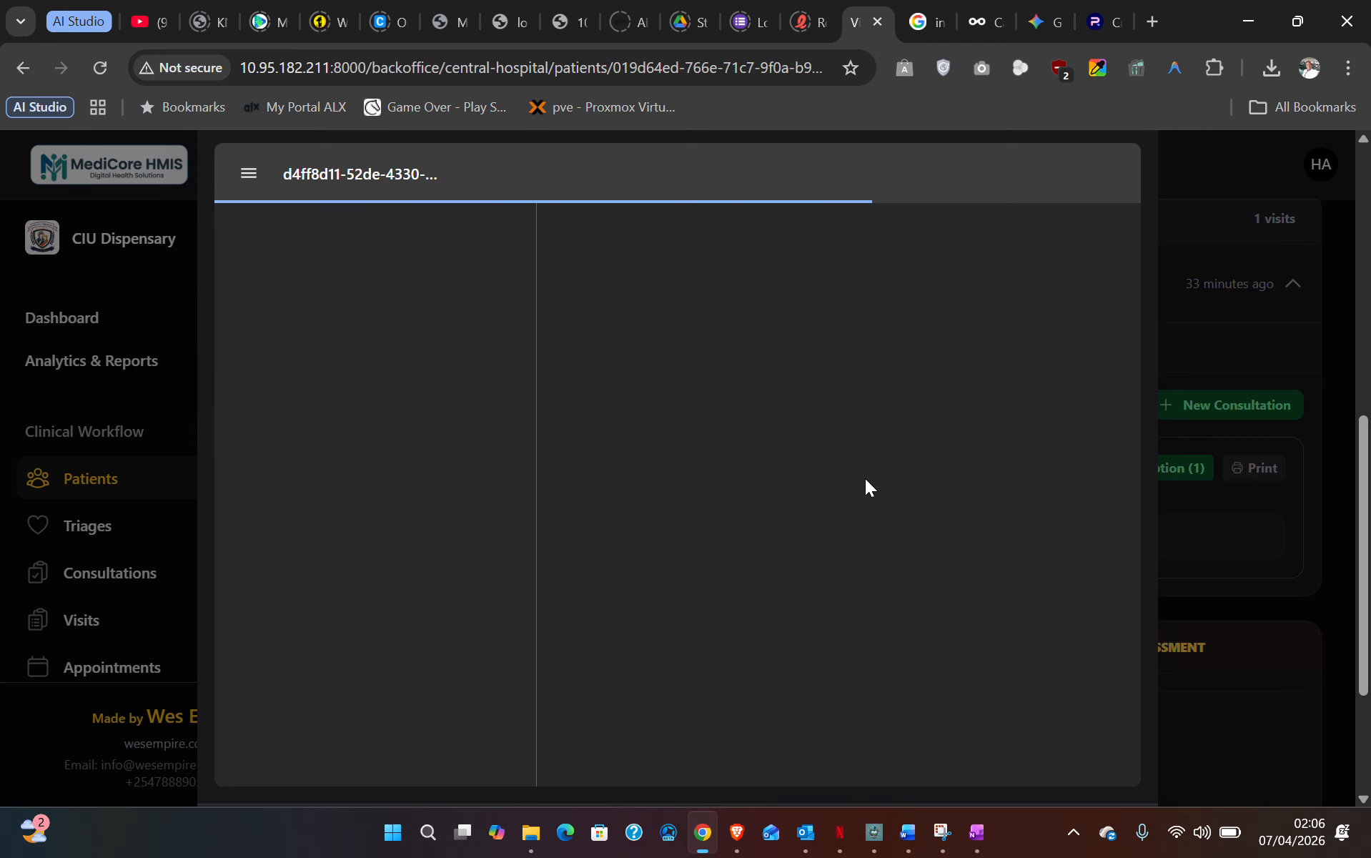
pyautogui.scroll(-3, 802, 469)
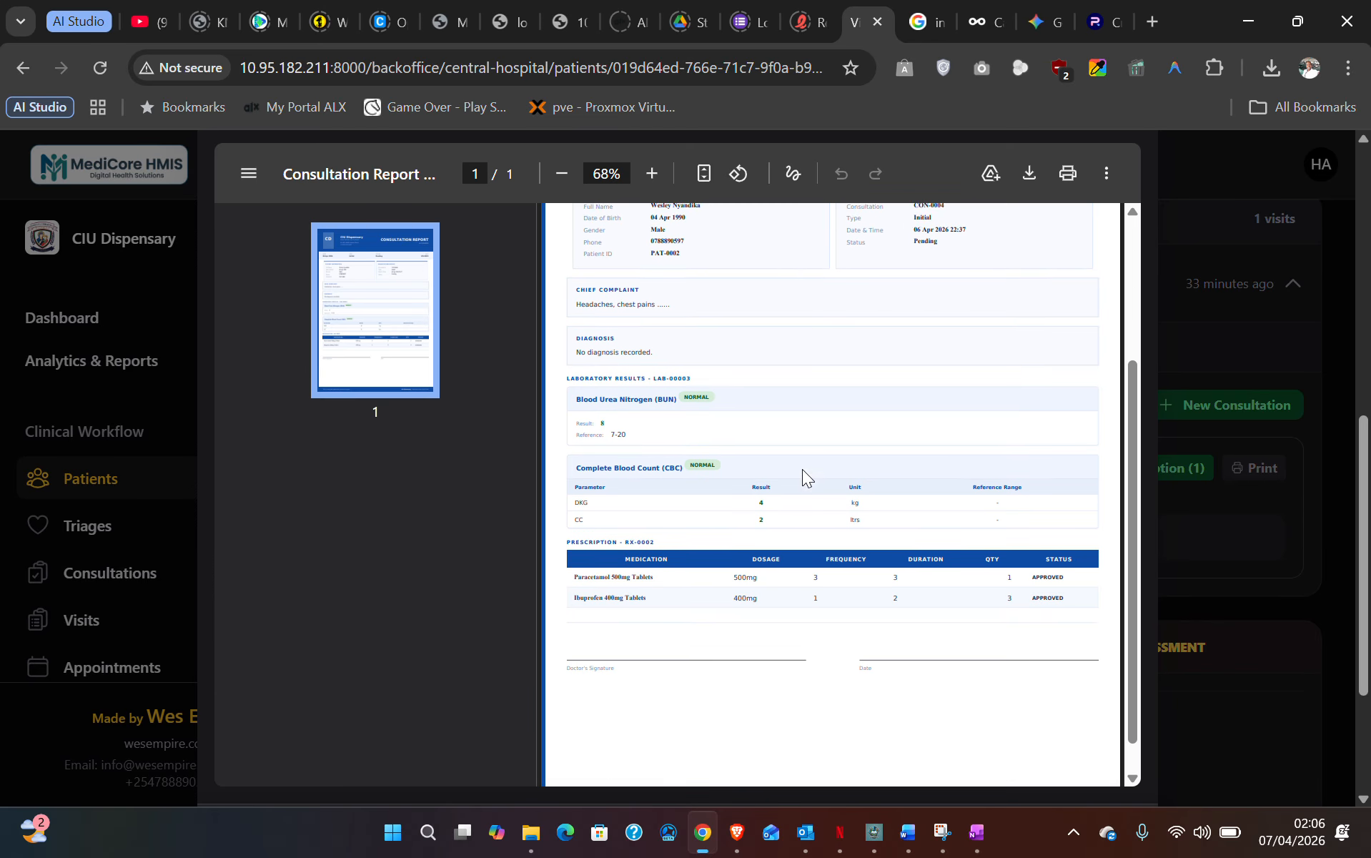
pyautogui.scroll(2, 802, 469)
pyautogui.scroll(5, 824, 482)
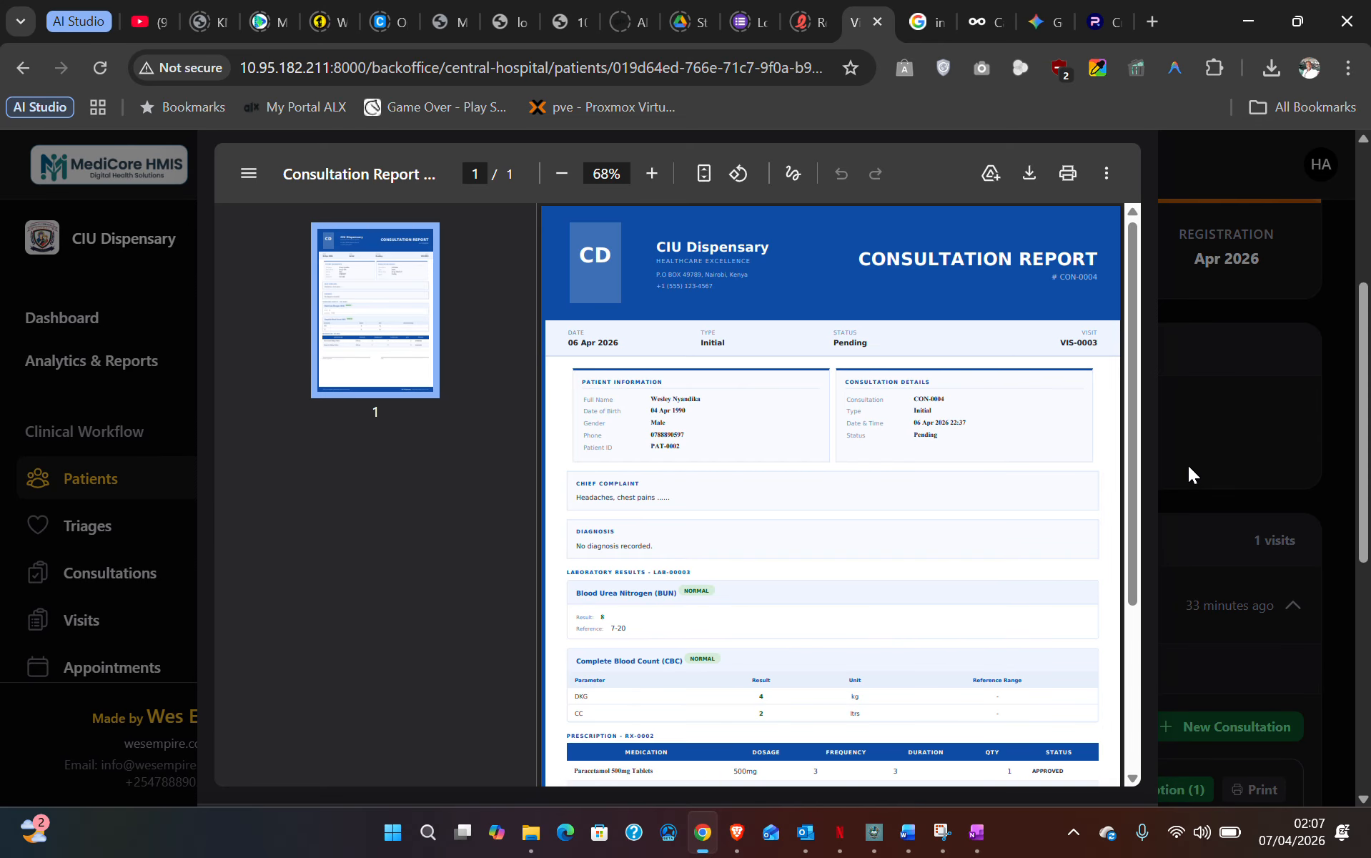
pyautogui.click(1186, 477)
pyautogui.scroll(5, 1198, 640)
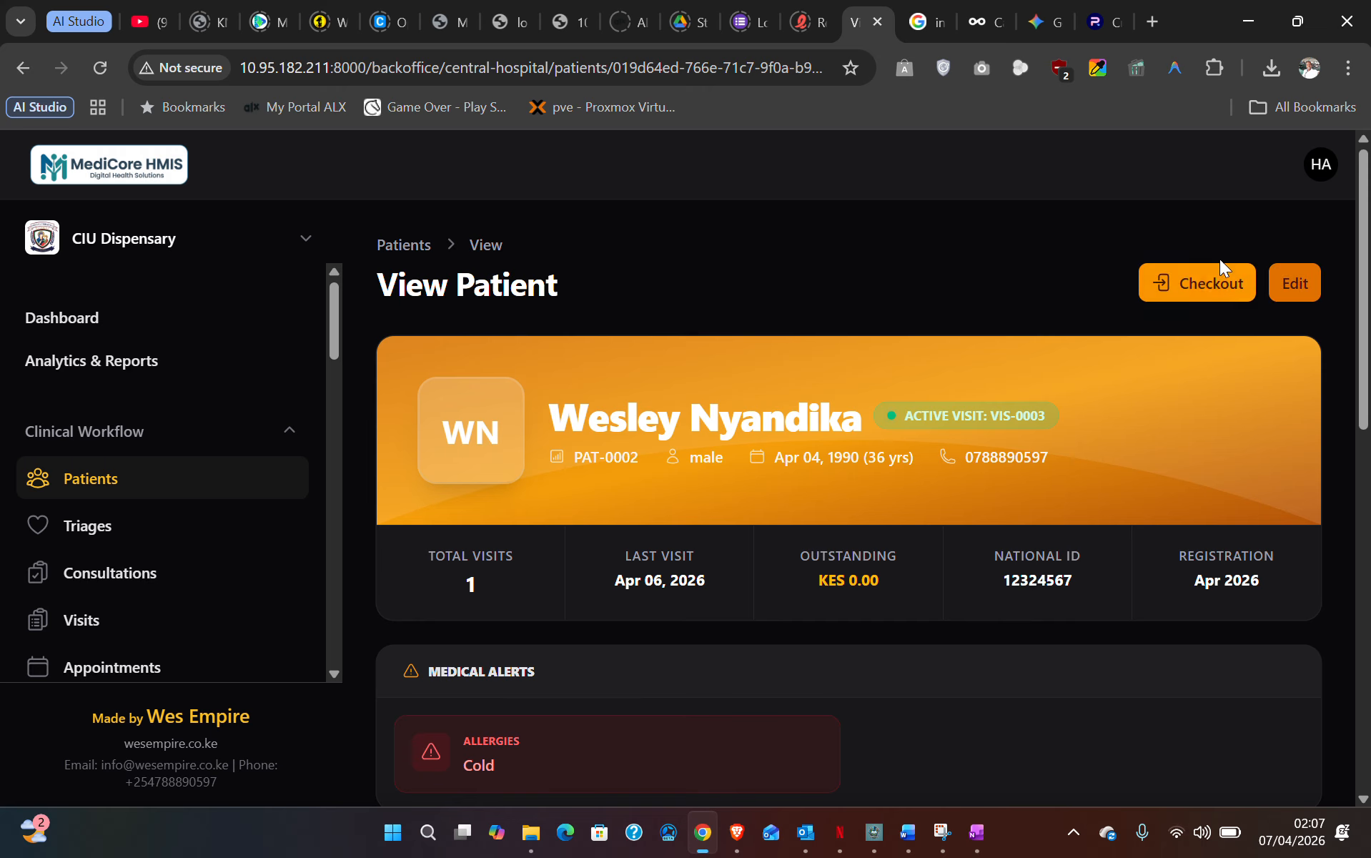
# - Check the patient out and confirm the profile shows Inactive, one visit, KES 0.00 outstanding
pyautogui.click(1217, 283)
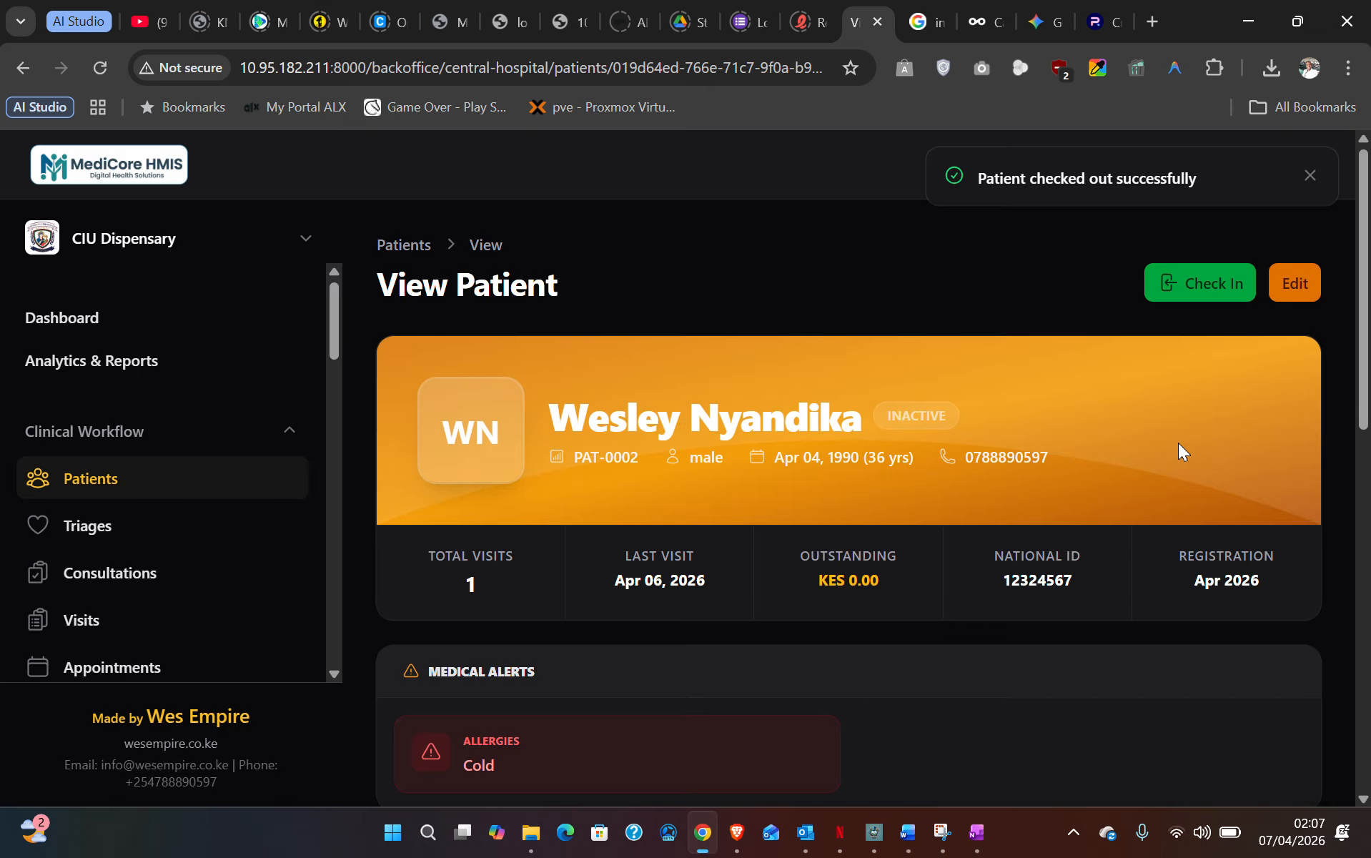
pyautogui.scroll(-6, 869, 632)
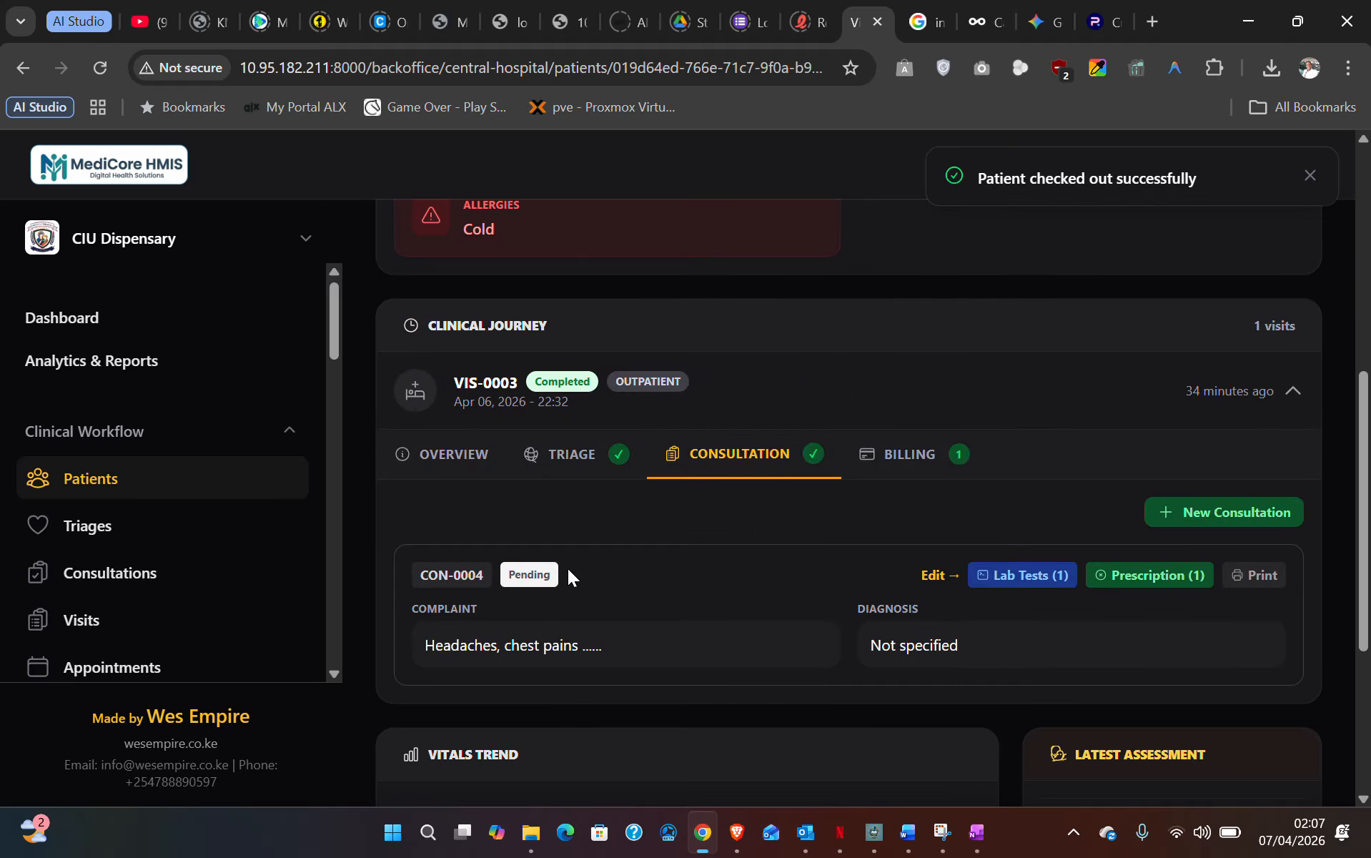
pyautogui.scroll(-2, 567, 569)
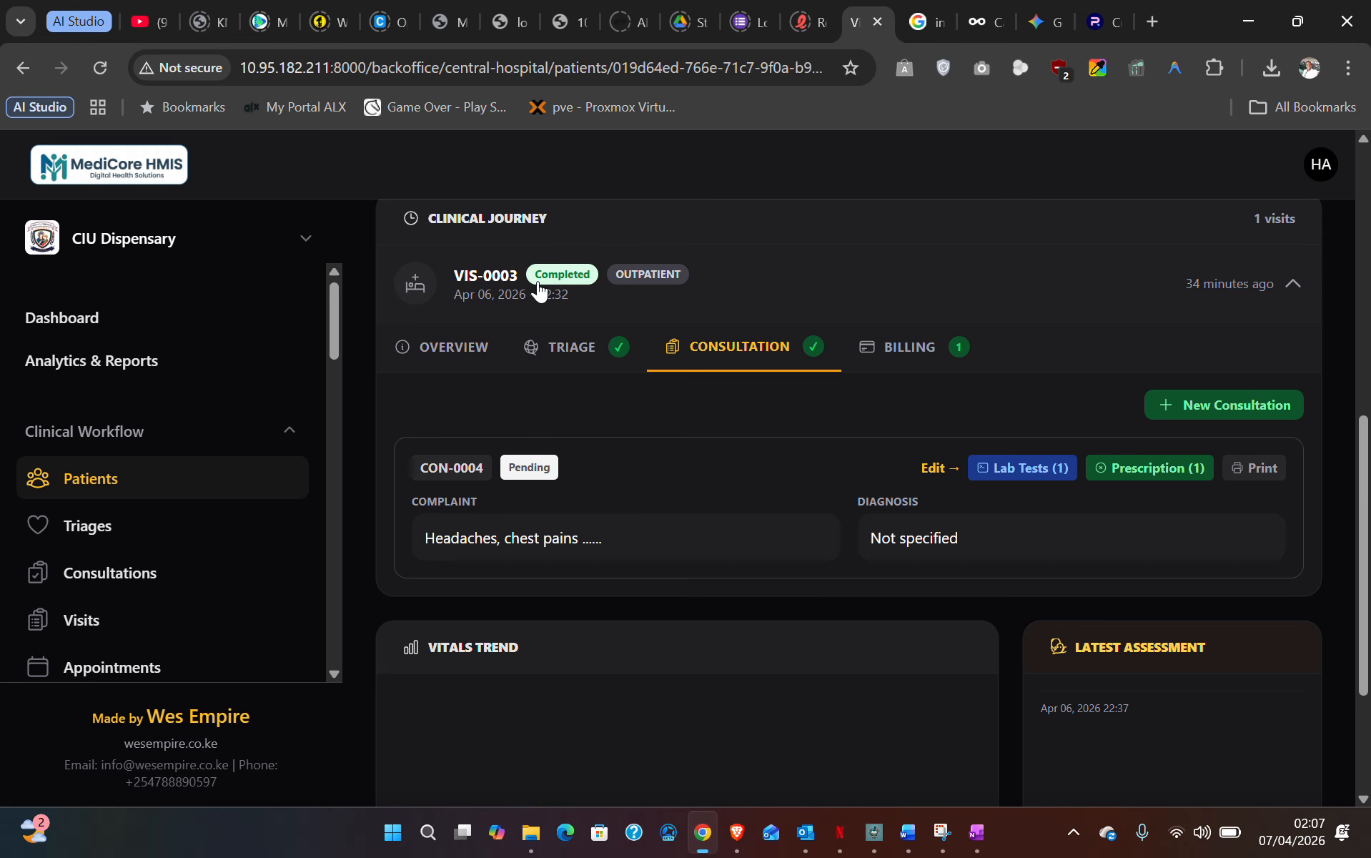
pyautogui.scroll(2, 569, 285)
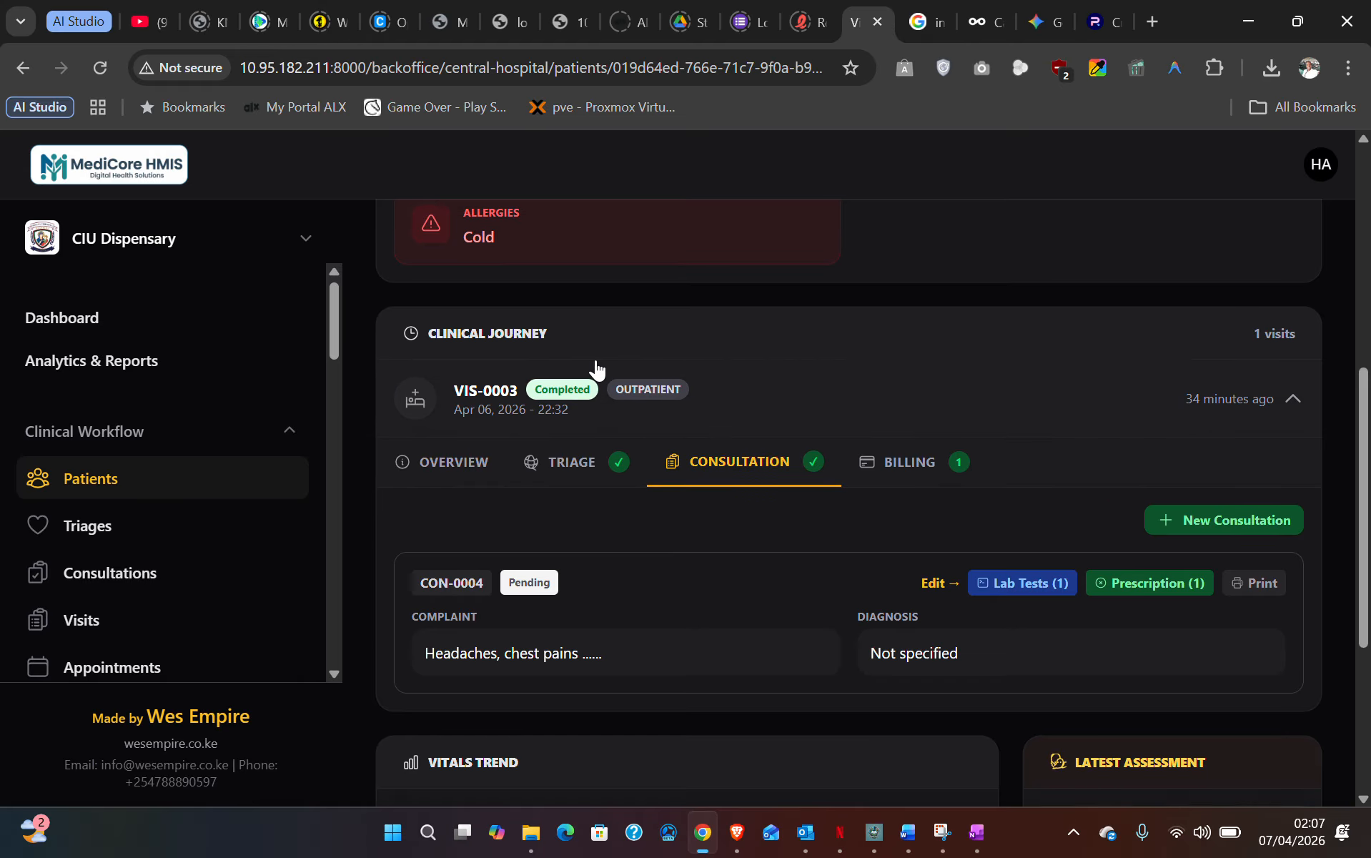
pyautogui.scroll(6, 565, 343)
pyautogui.scroll(1, 594, 387)
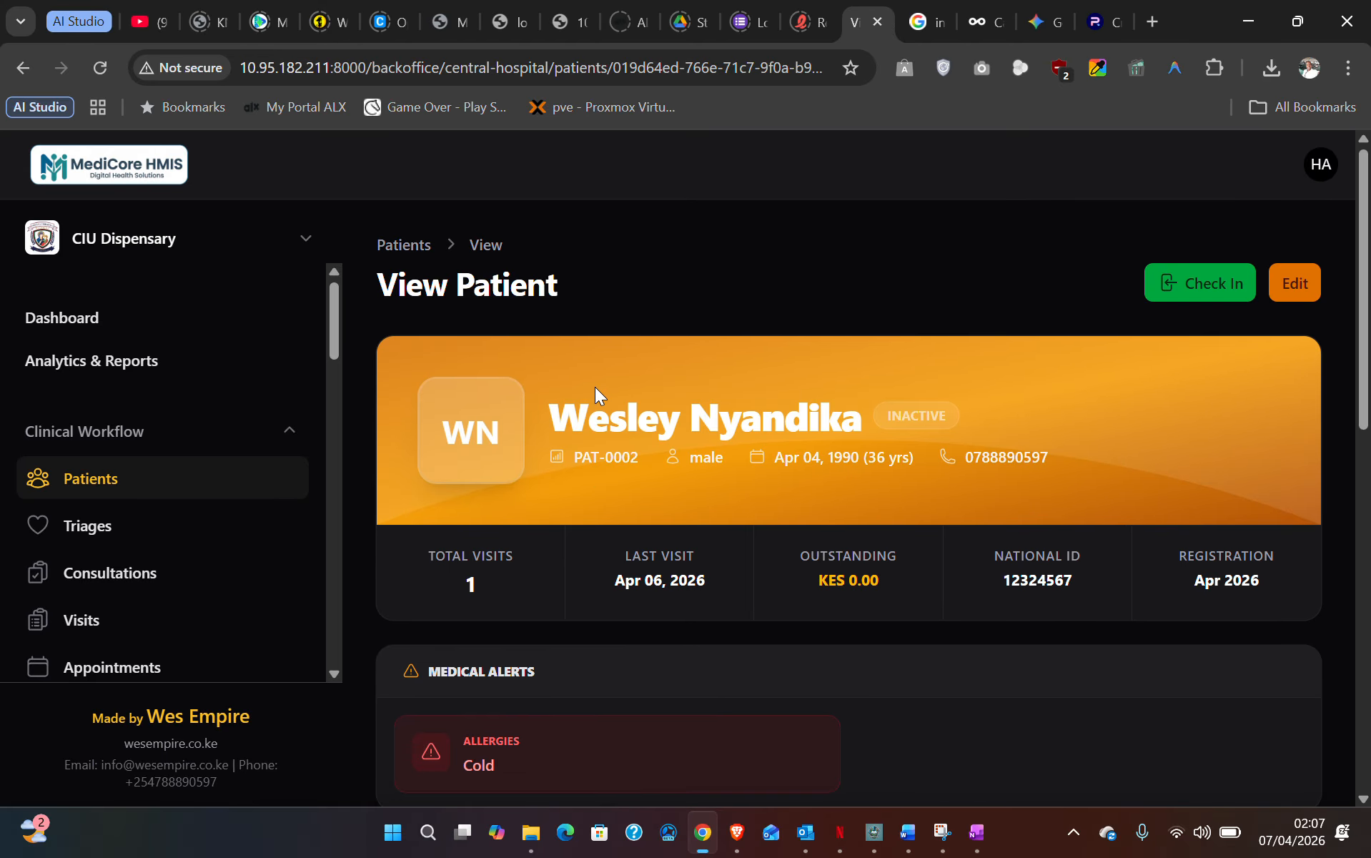
pyautogui.scroll(-5, 595, 386)
pyautogui.scroll(5, 598, 391)
pyautogui.scroll(-6, 1211, 300)
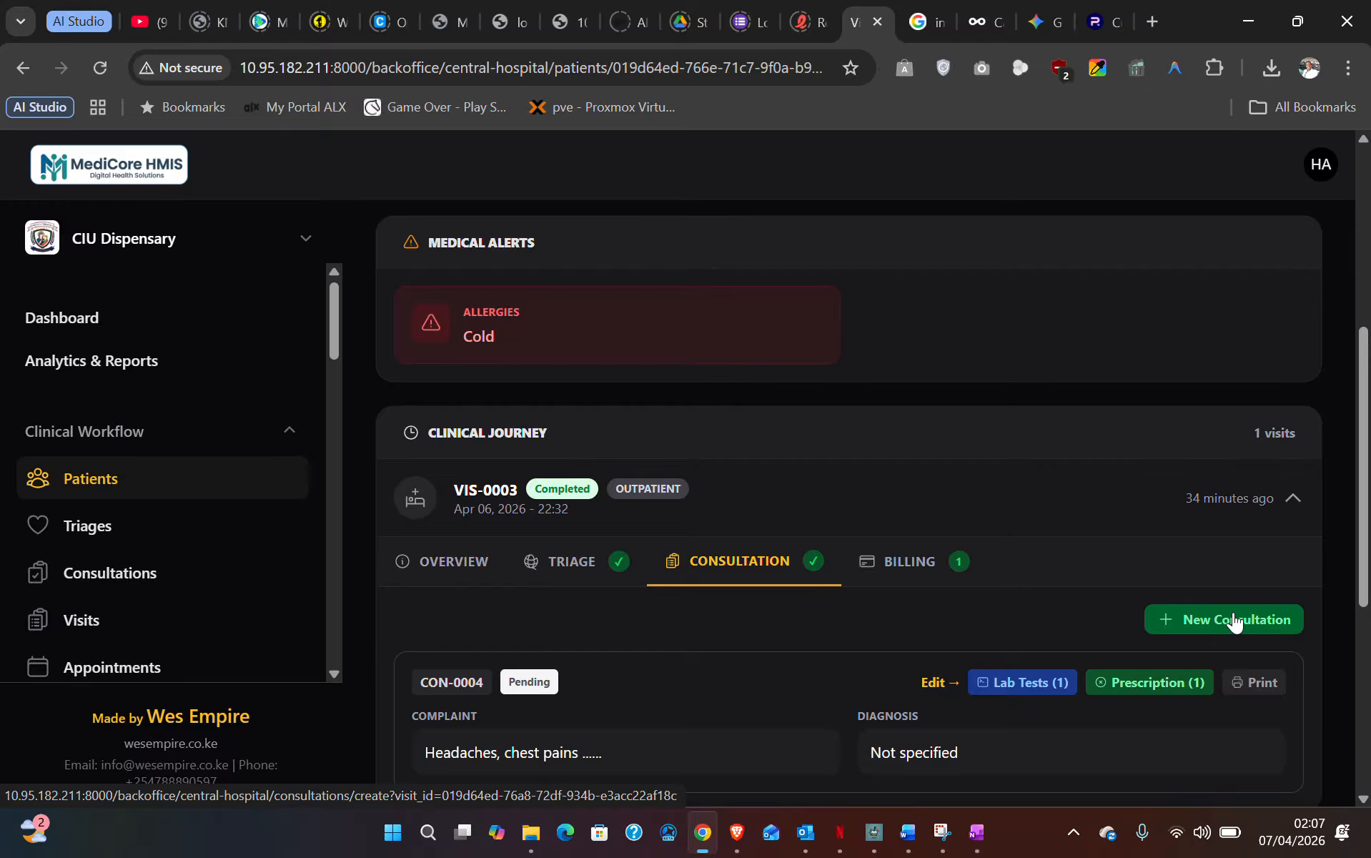
pyautogui.scroll(6, 1232, 612)
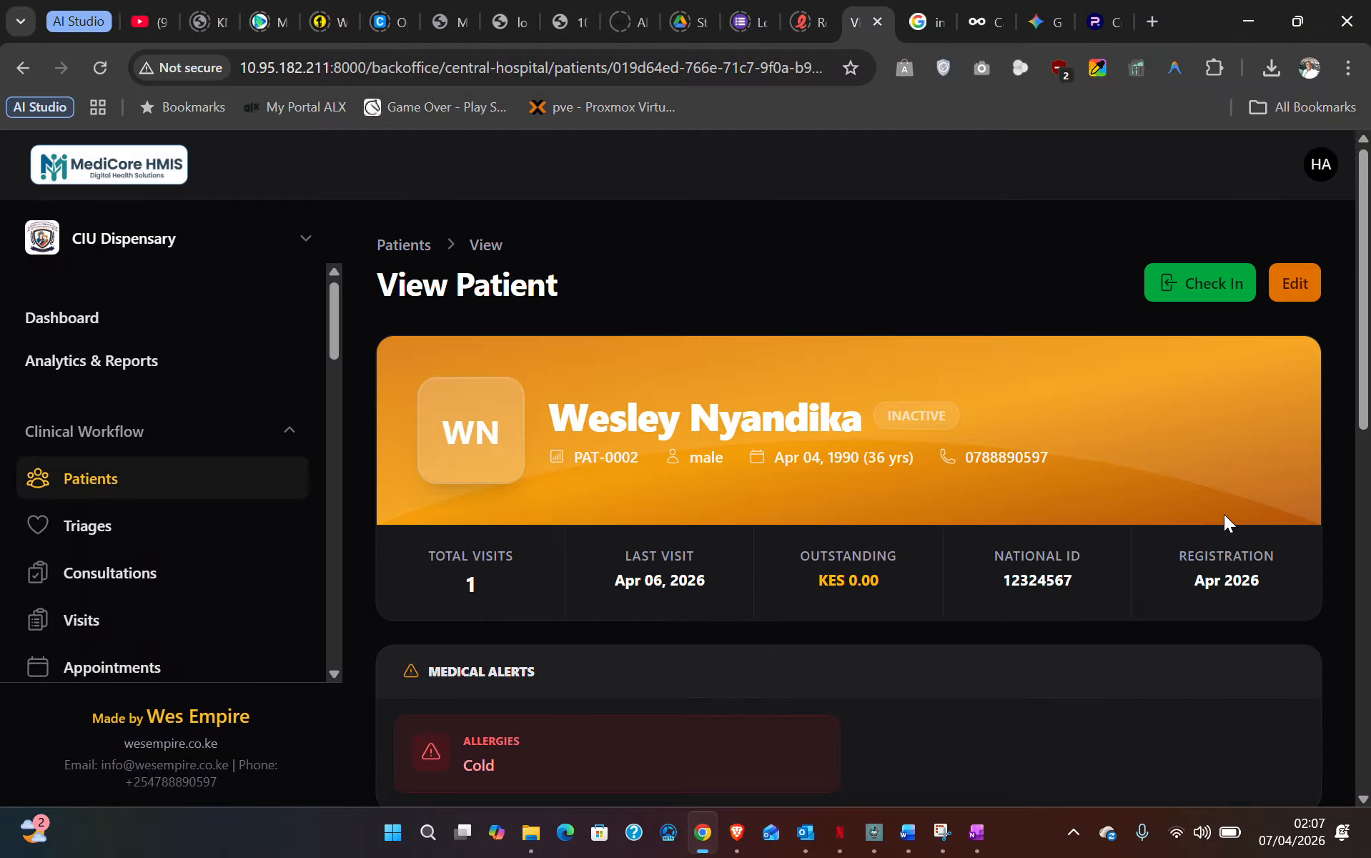
pyautogui.scroll(-7, 1207, 311)
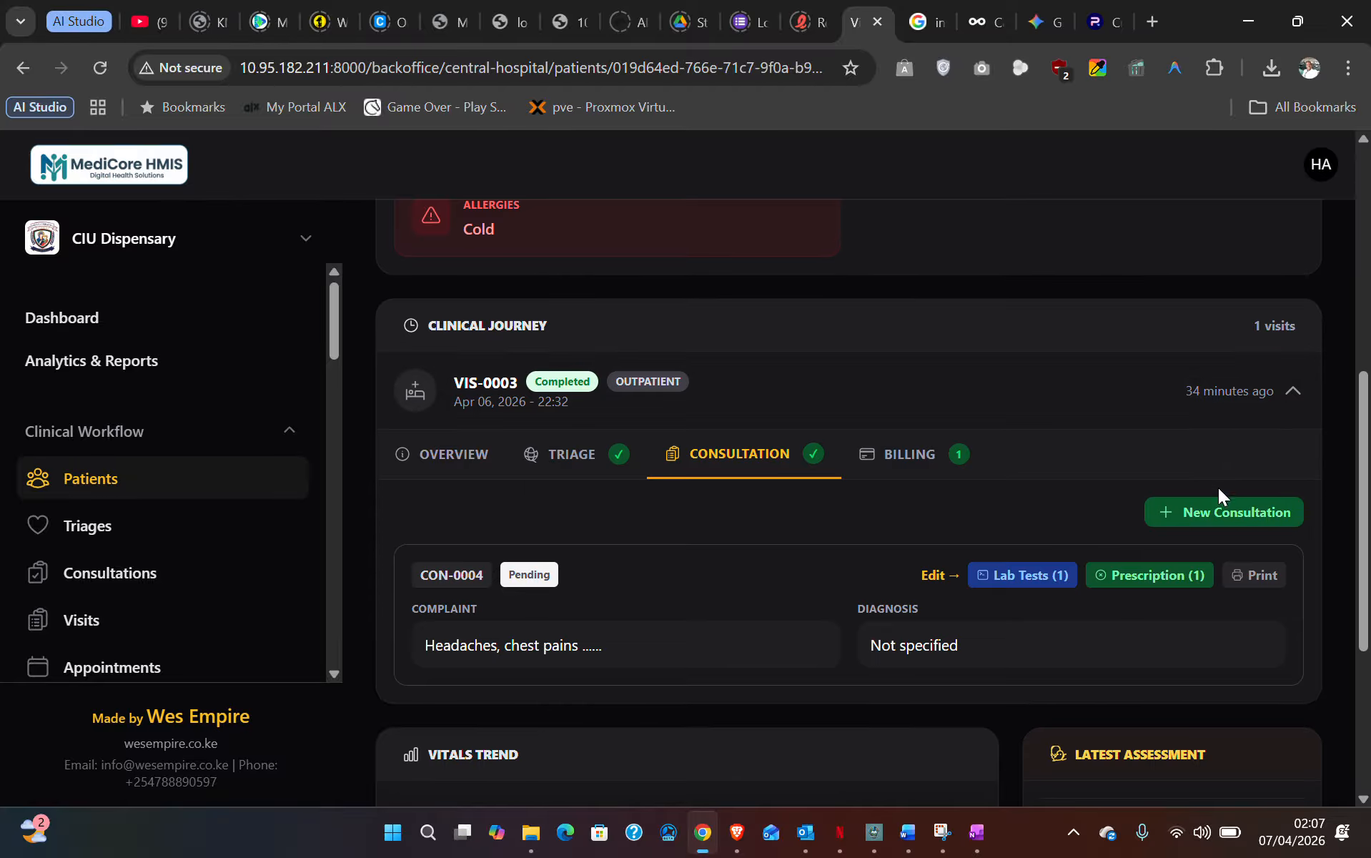
pyautogui.scroll(-4, 1219, 515)
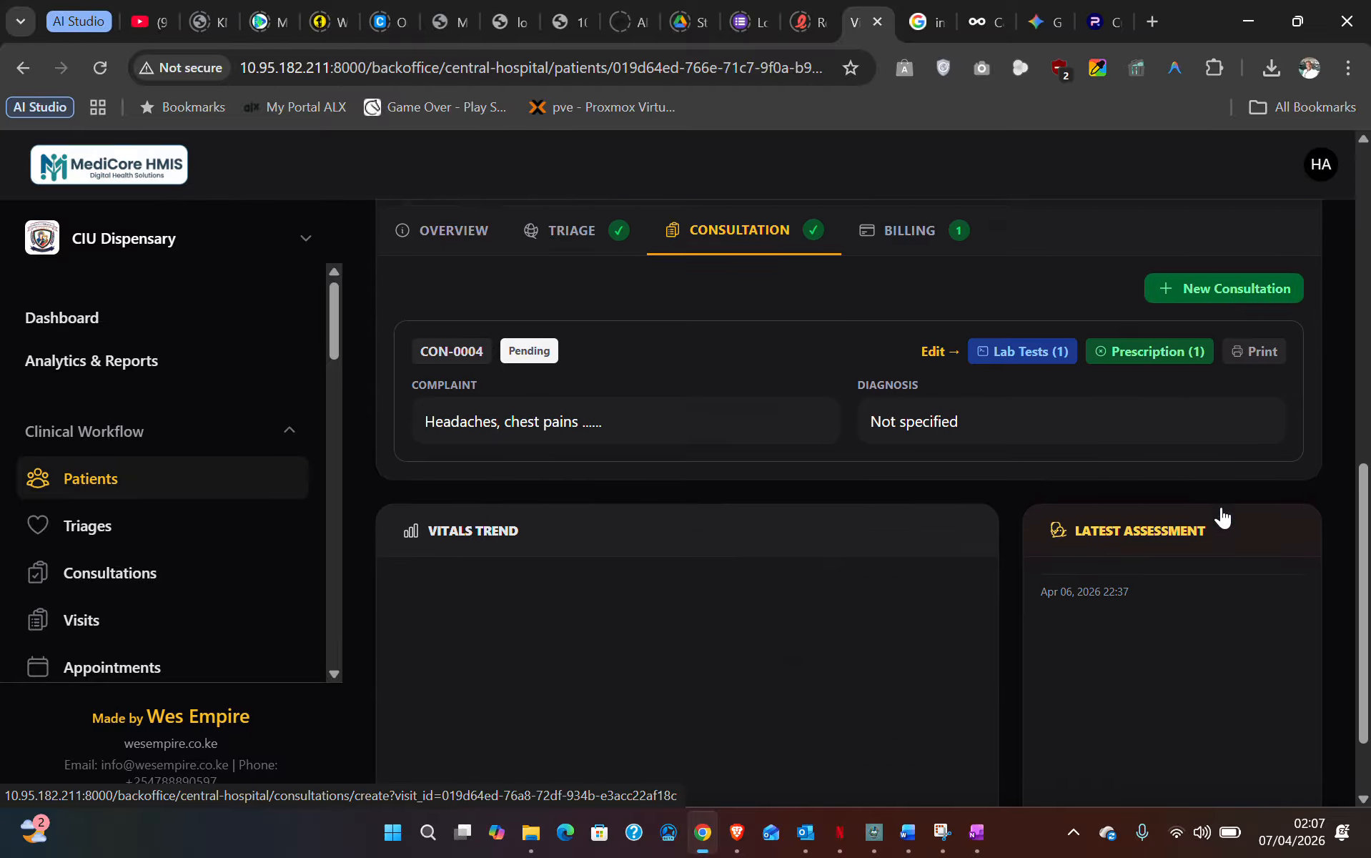
pyautogui.scroll(3, 1222, 509)
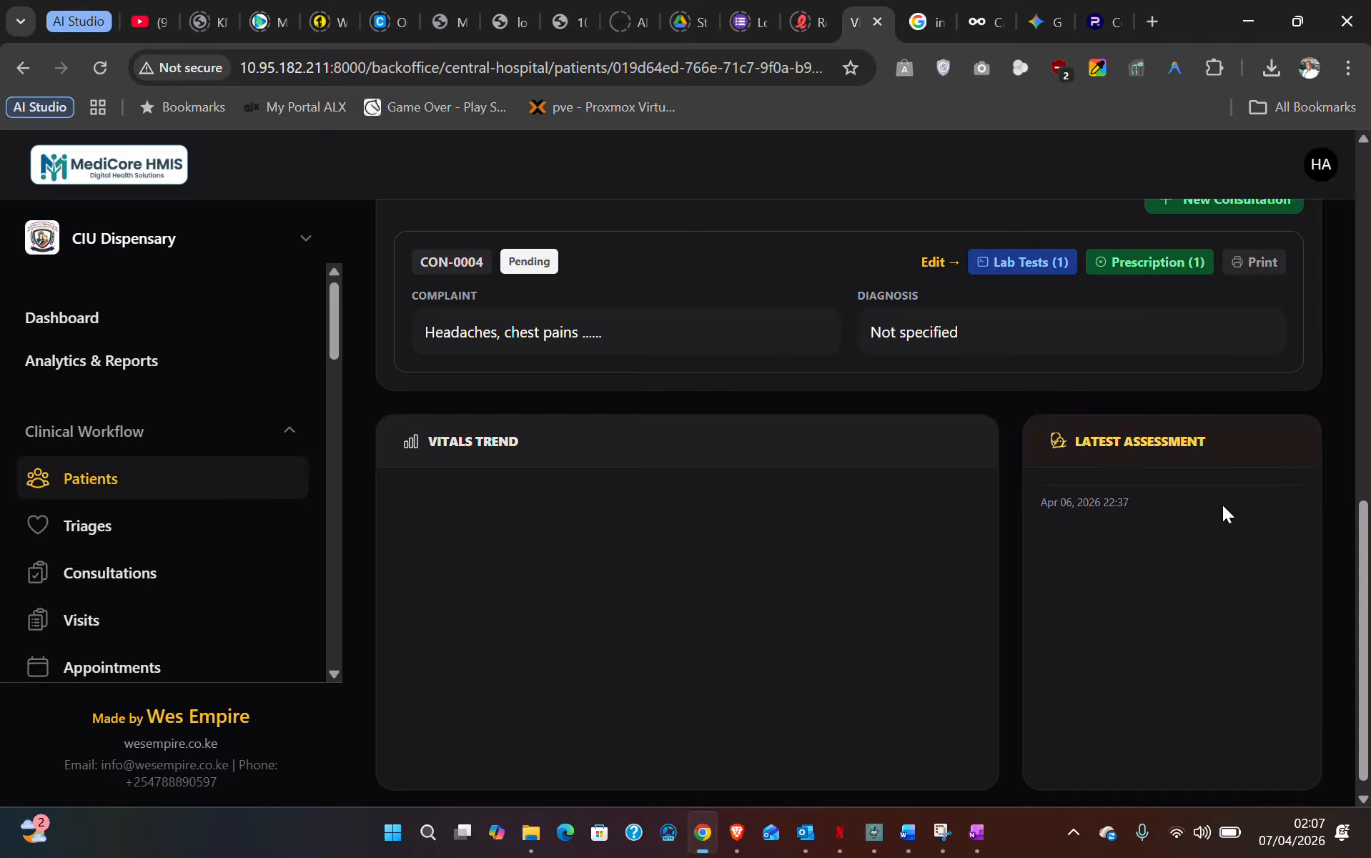
pyautogui.scroll(9, 1164, 479)
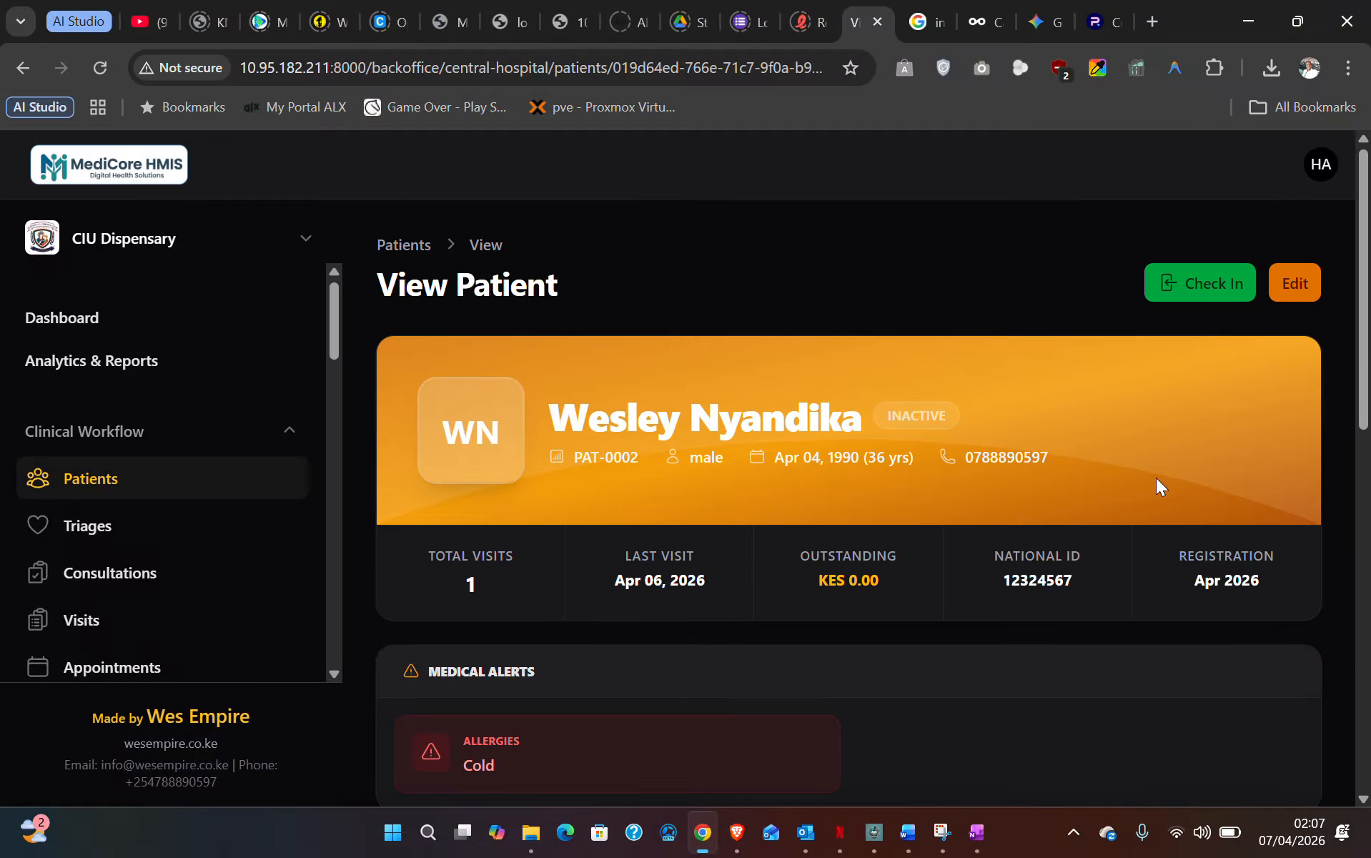
# - Return to the Patients list and open patient PAT-0001's profile
pyautogui.click(92, 477)
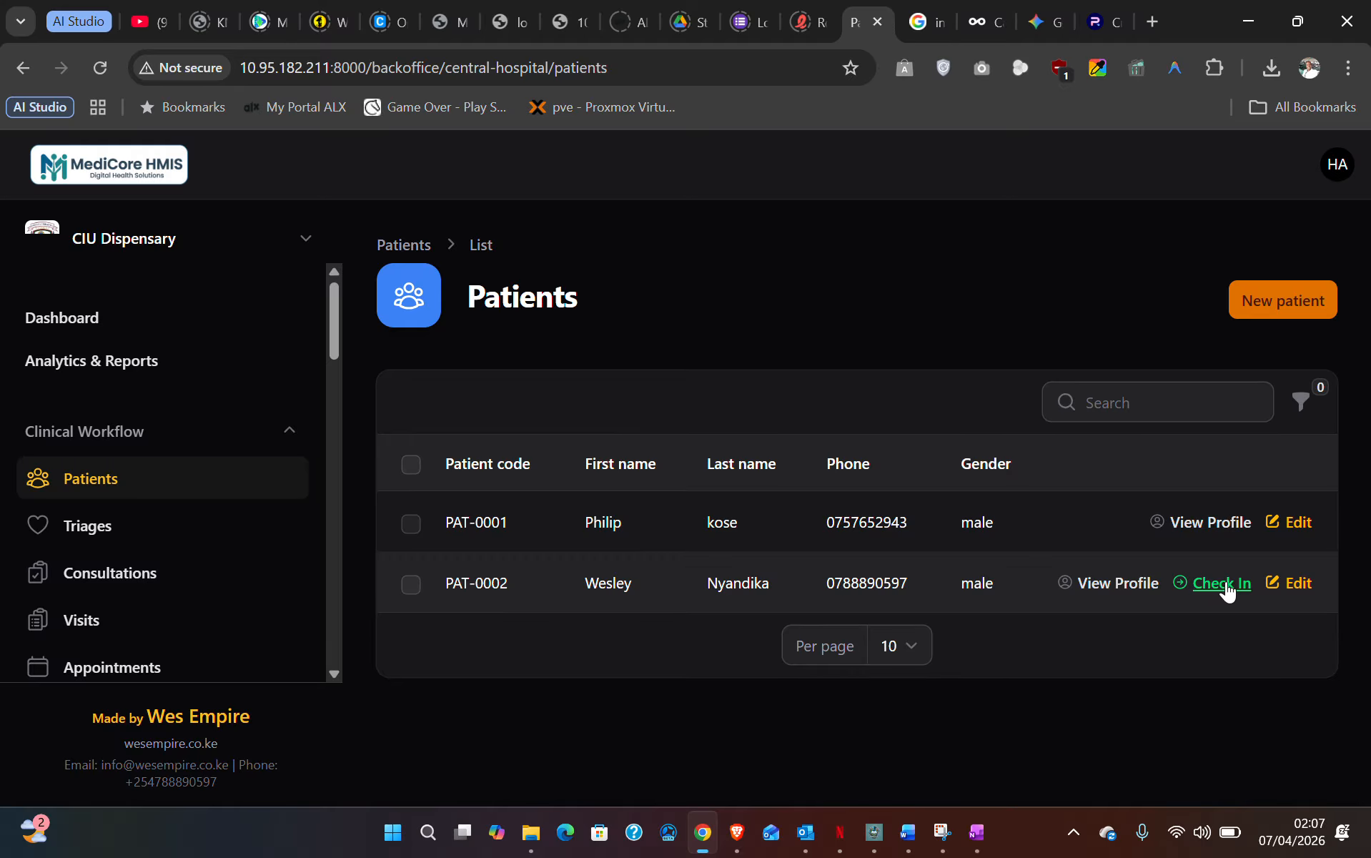
pyautogui.click(1207, 528)
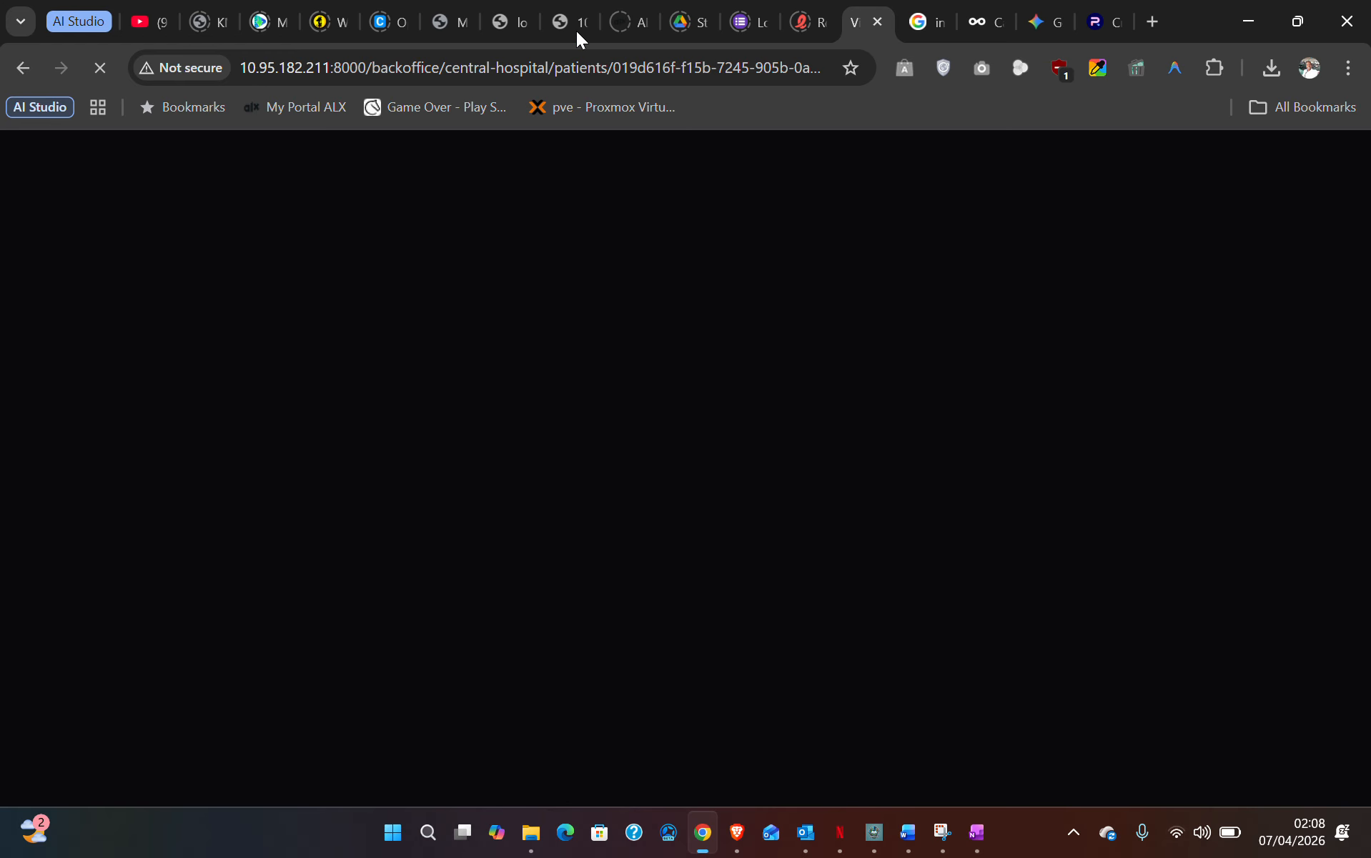
# - Admit the patient from the visit's Admission tab
pyautogui.scroll(-5, 887, 359)
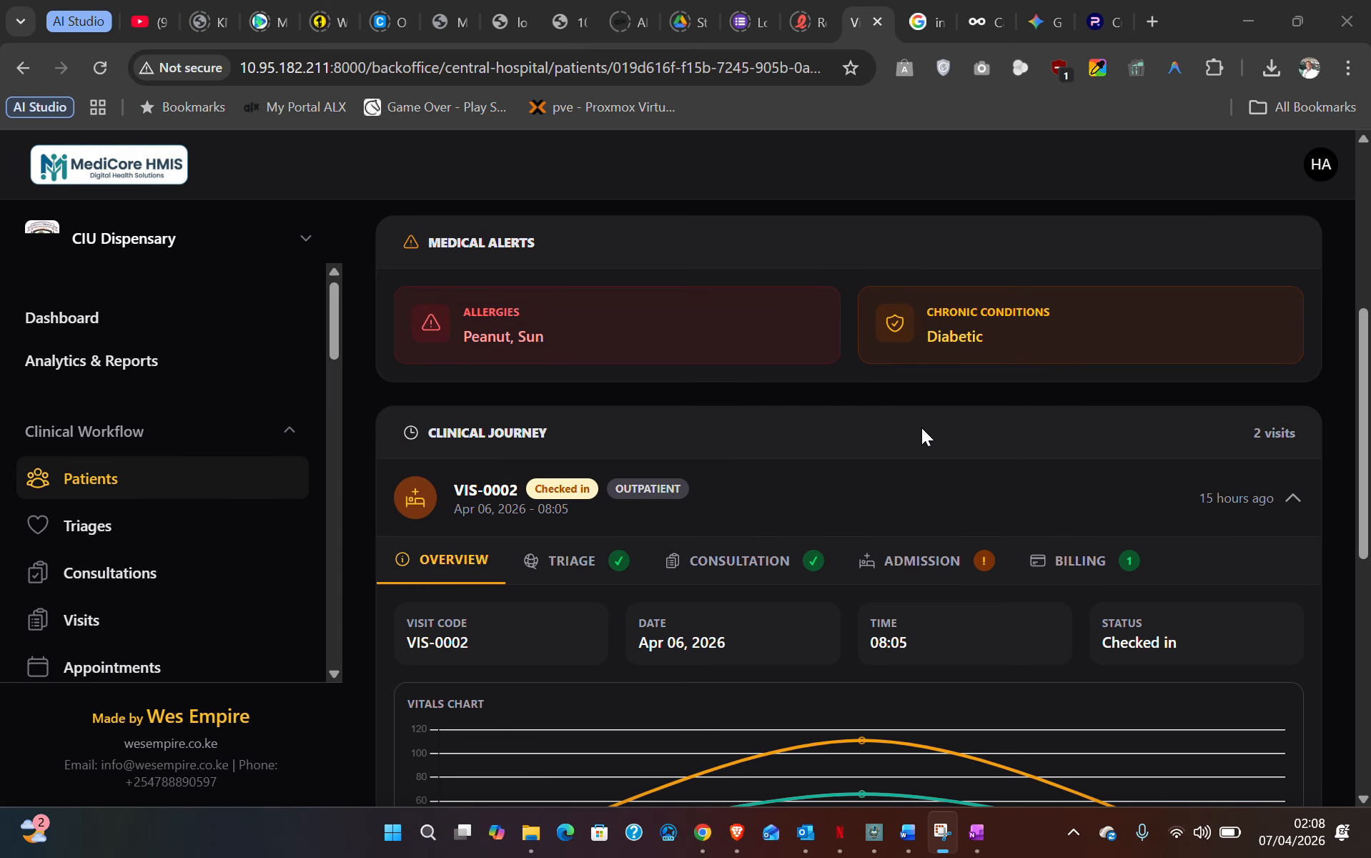
pyautogui.scroll(-1, 919, 432)
pyautogui.click(906, 443)
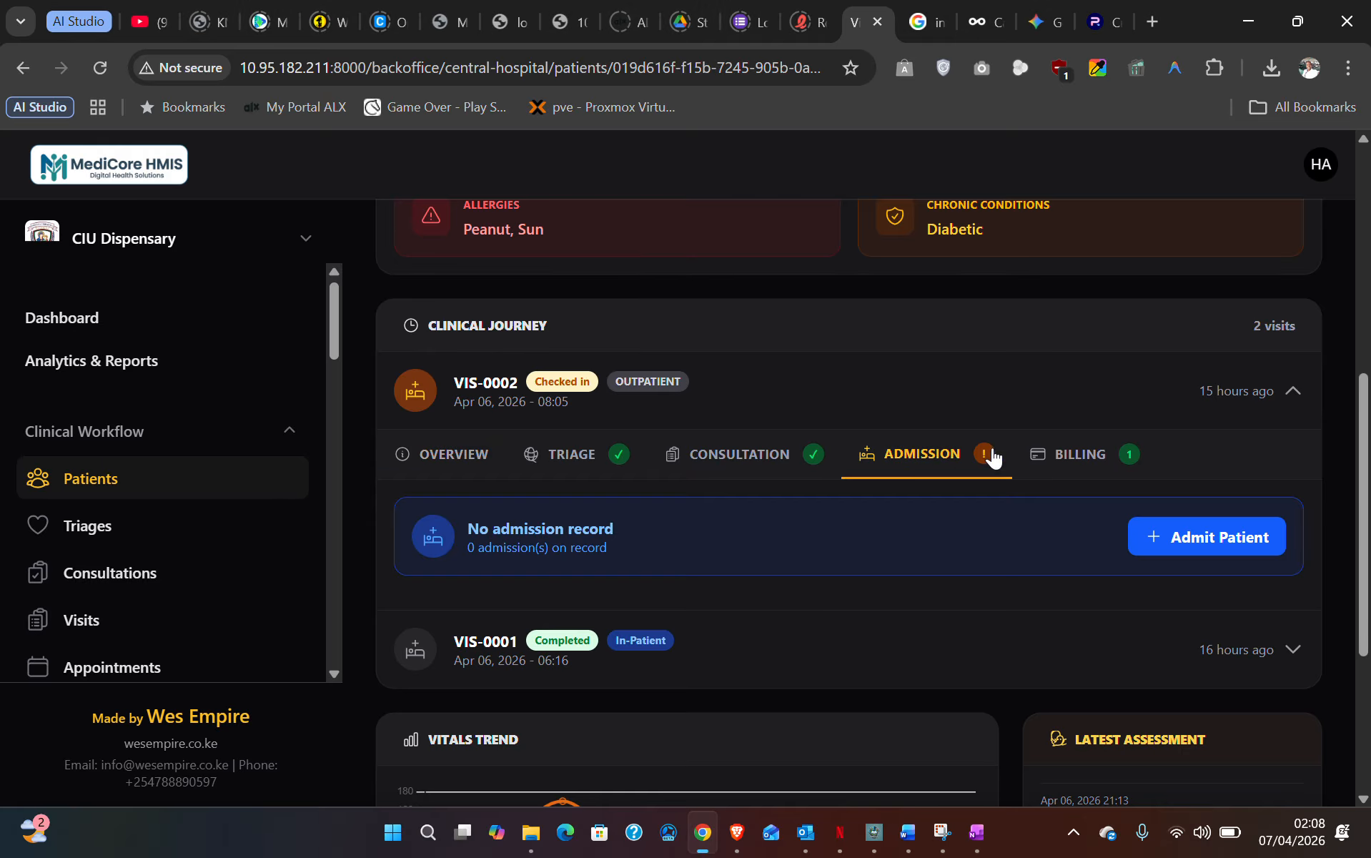
pyautogui.click(1211, 536)
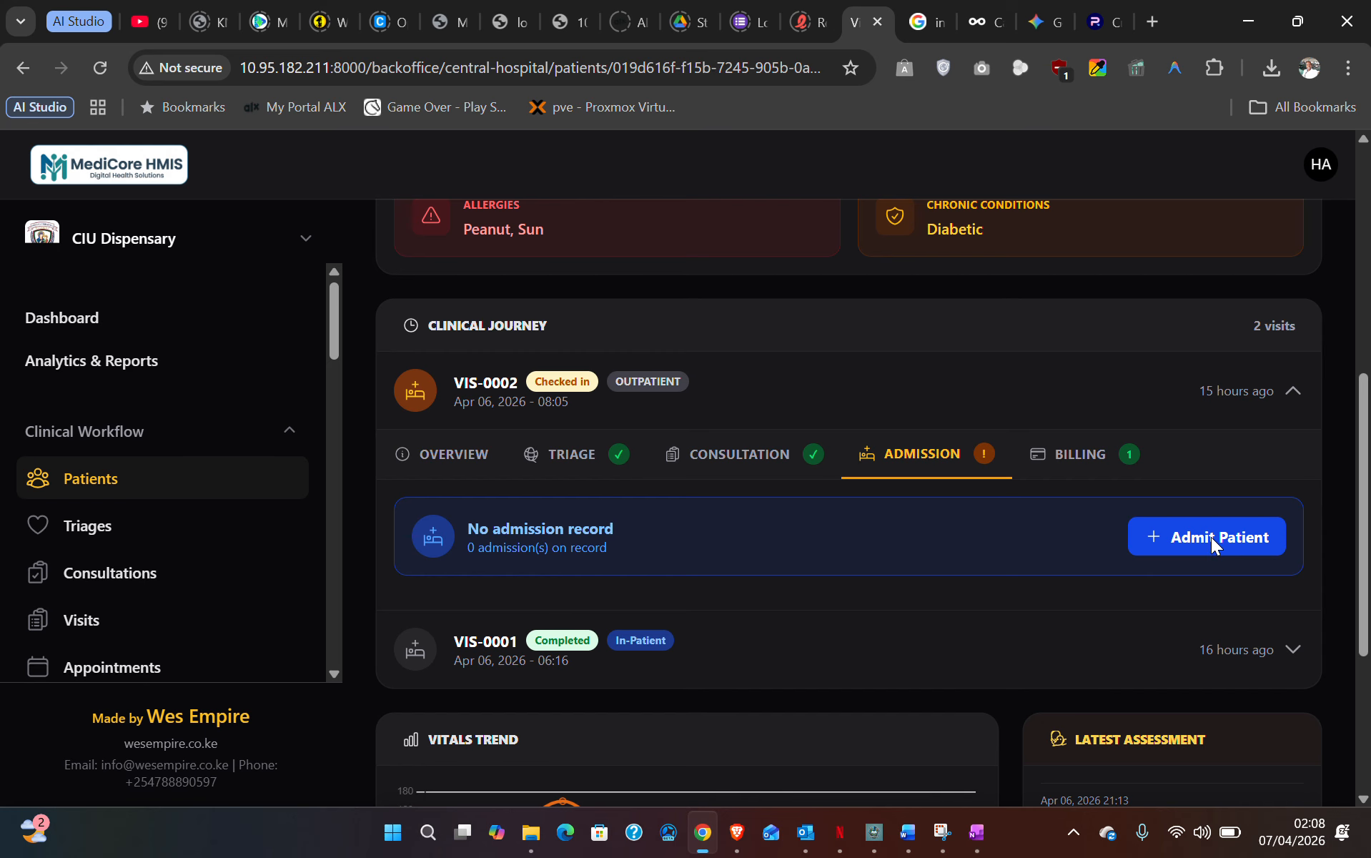
pyautogui.click(1211, 537)
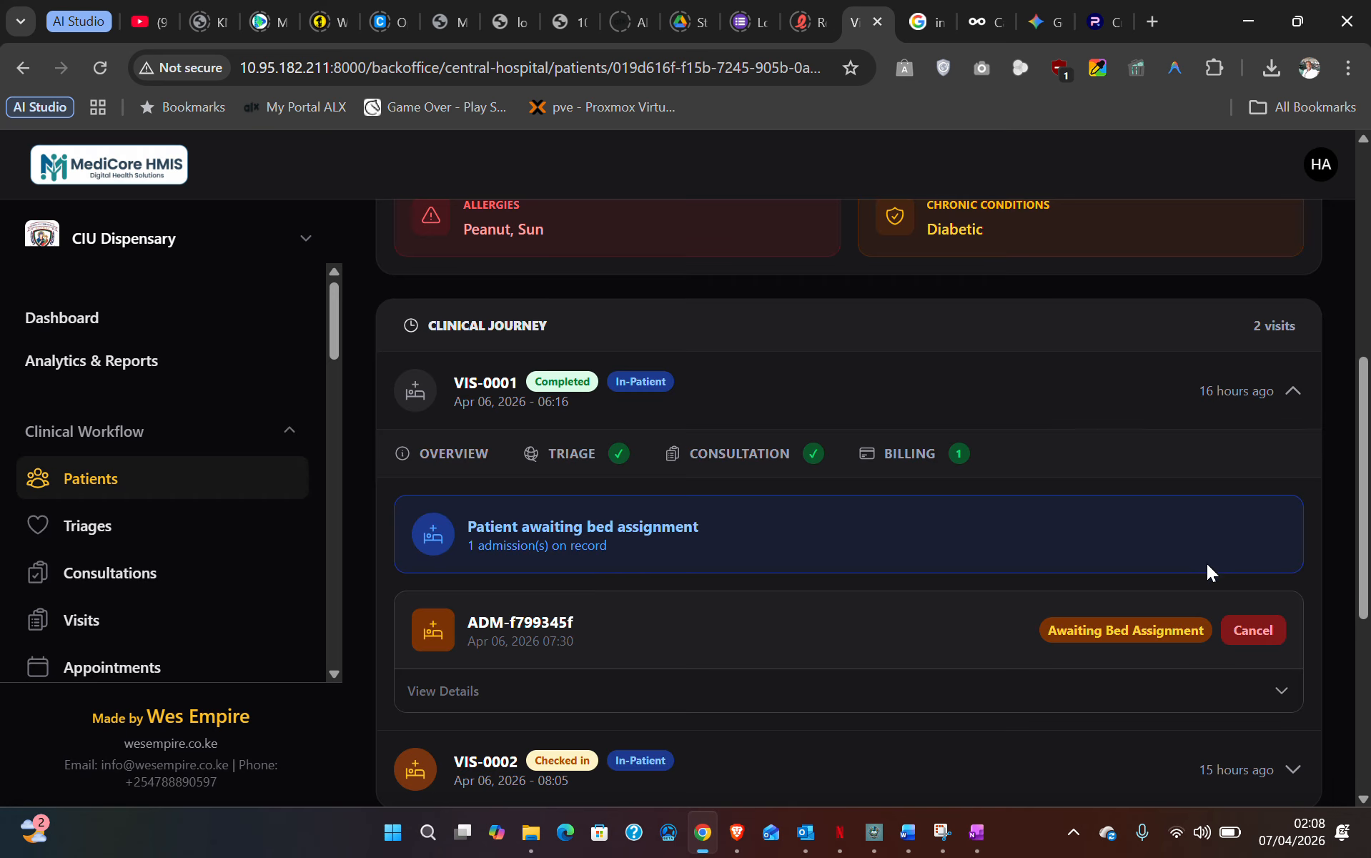
# - Expand the details of admission ADM-f799345f, awaiting bed assignment
pyautogui.scroll(-1, 1109, 568)
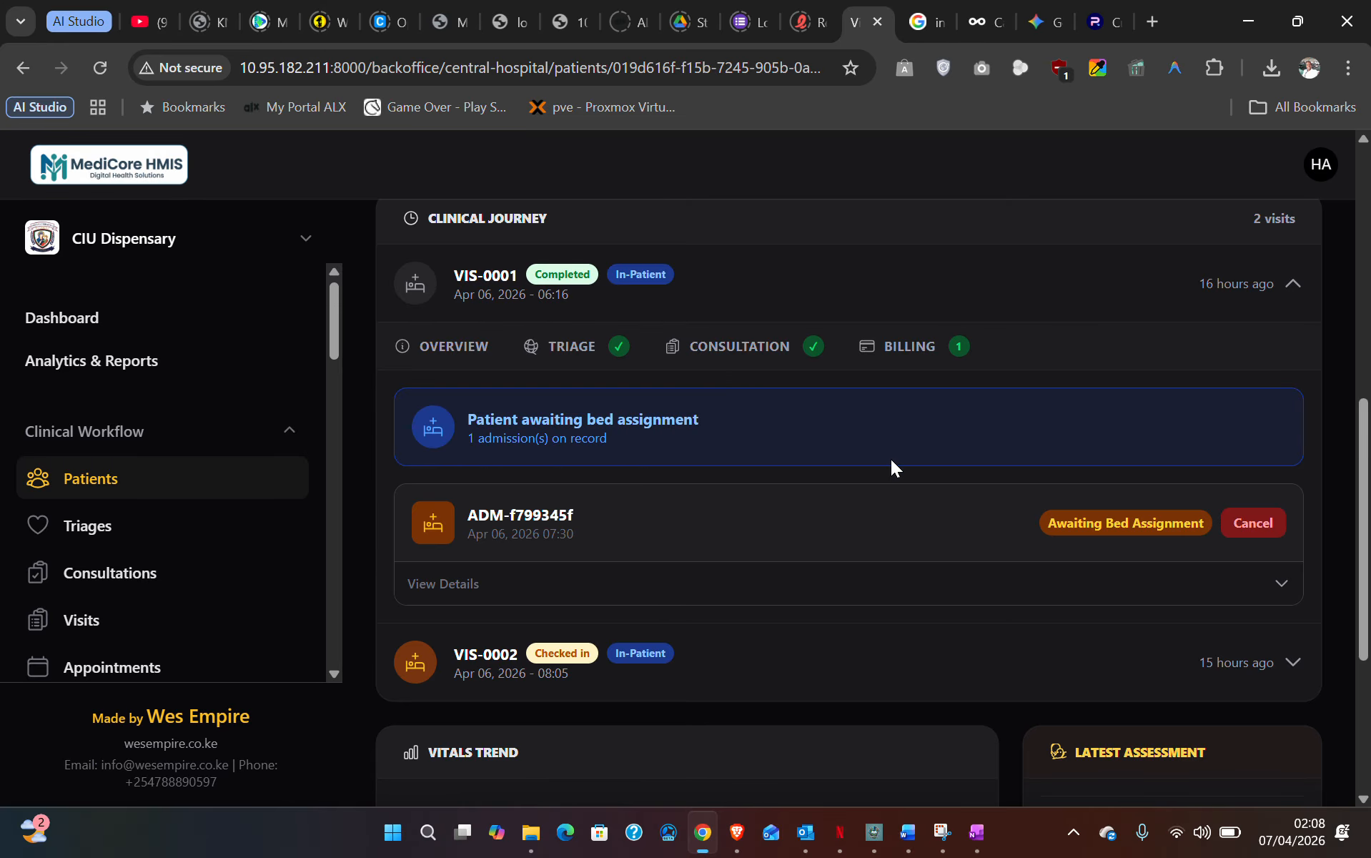
pyautogui.click(1154, 579)
pyautogui.click(1154, 579)
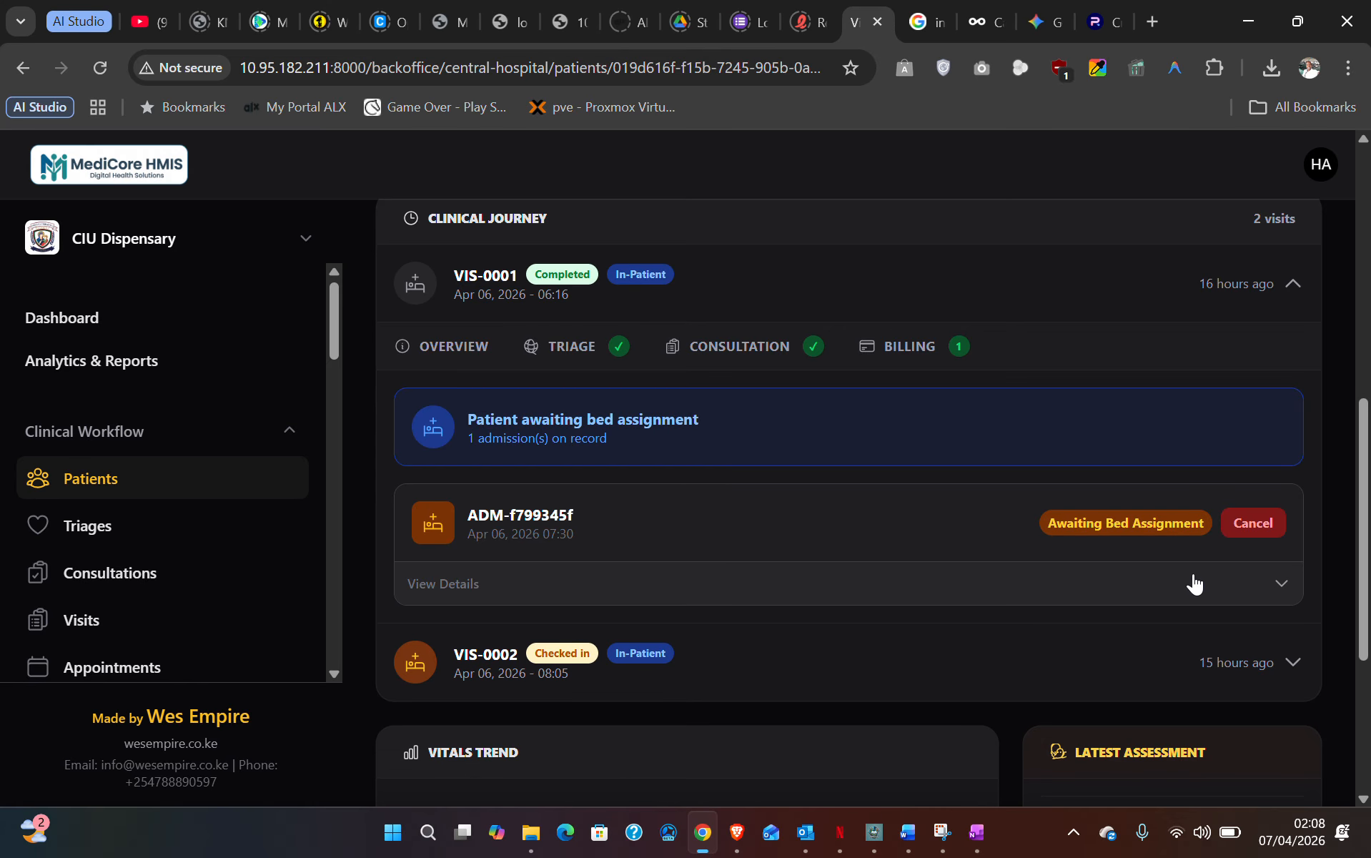
pyautogui.click(1215, 581)
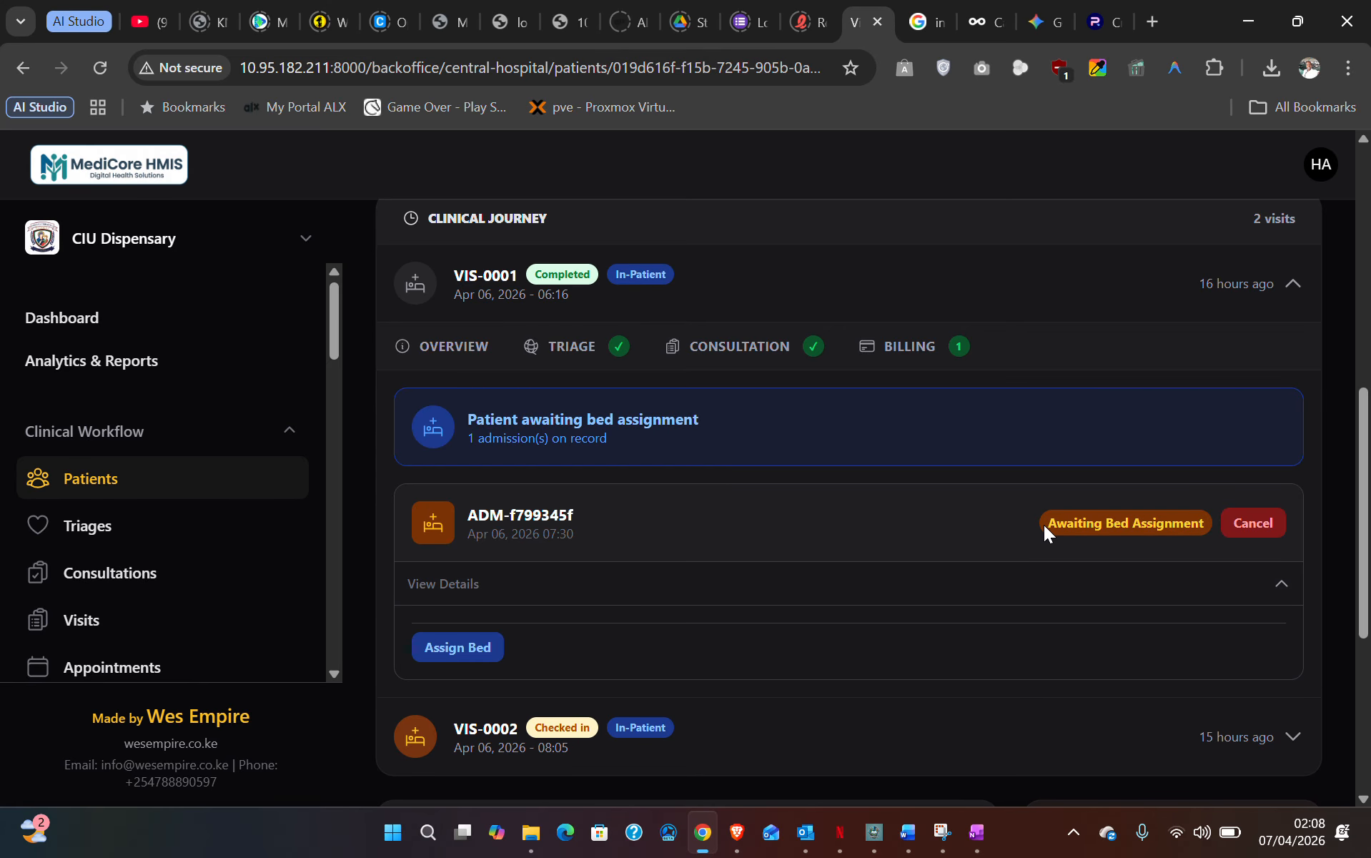
pyautogui.moveTo(1042, 525); pyautogui.dragTo(1196, 526)
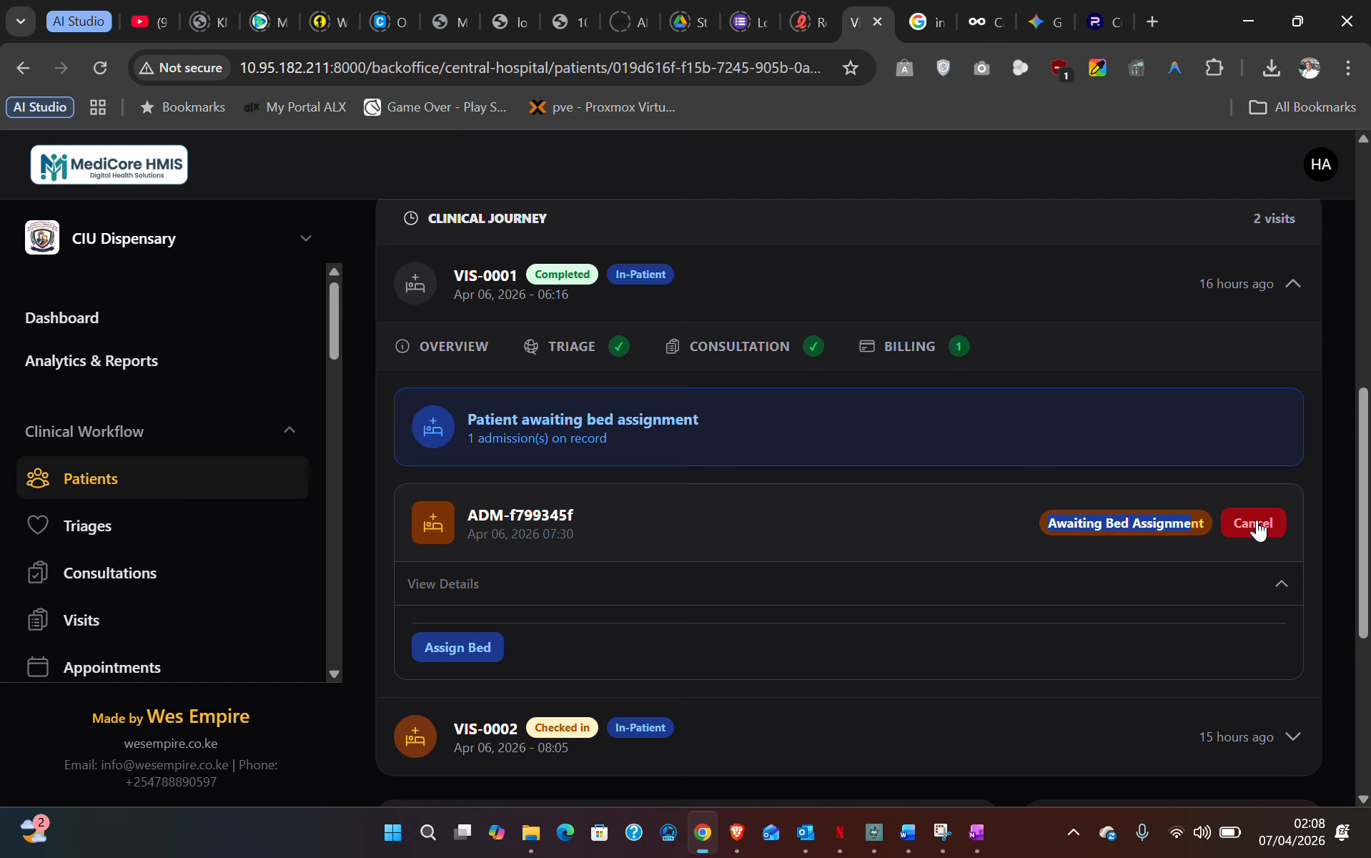
pyautogui.click(1070, 527)
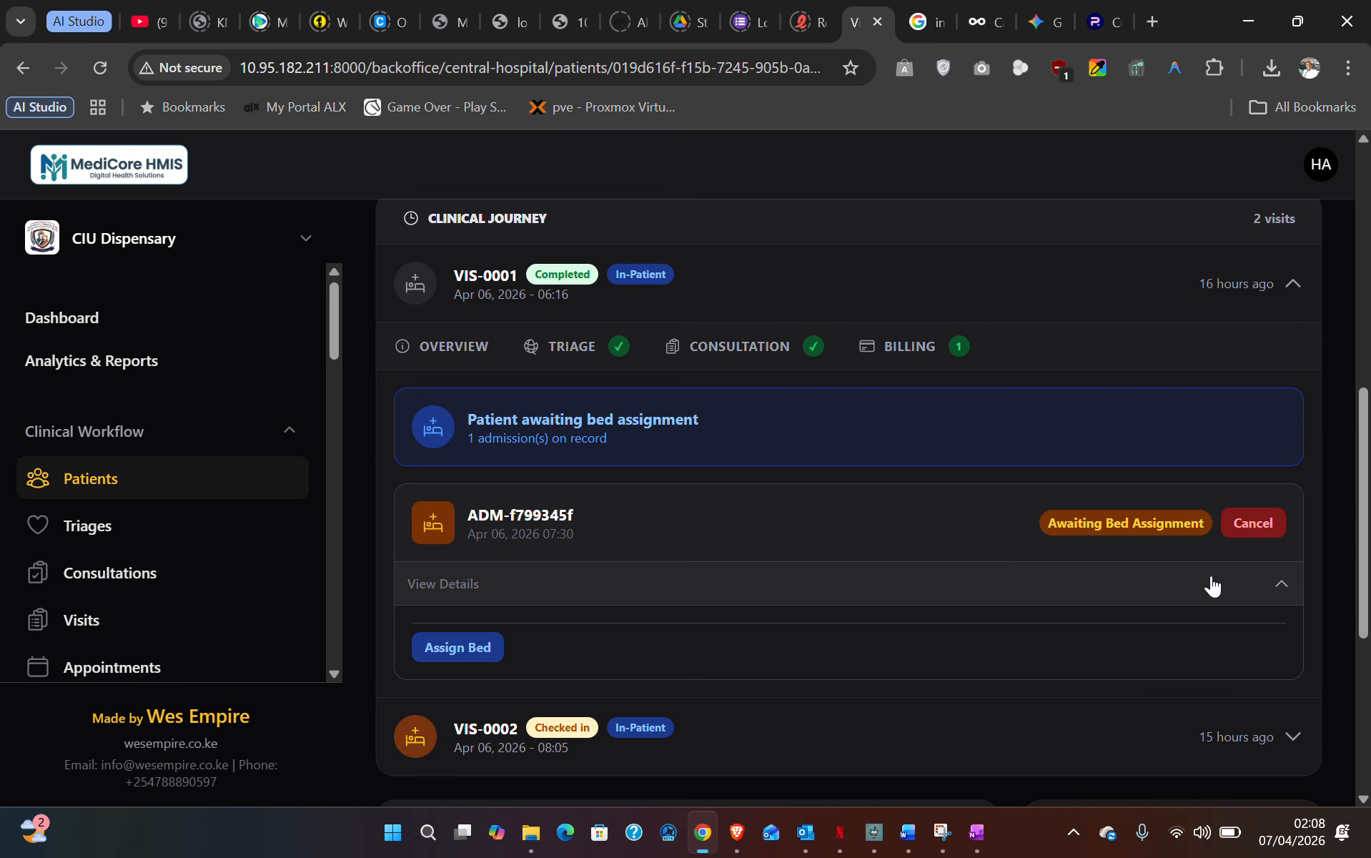
pyautogui.click(462, 647)
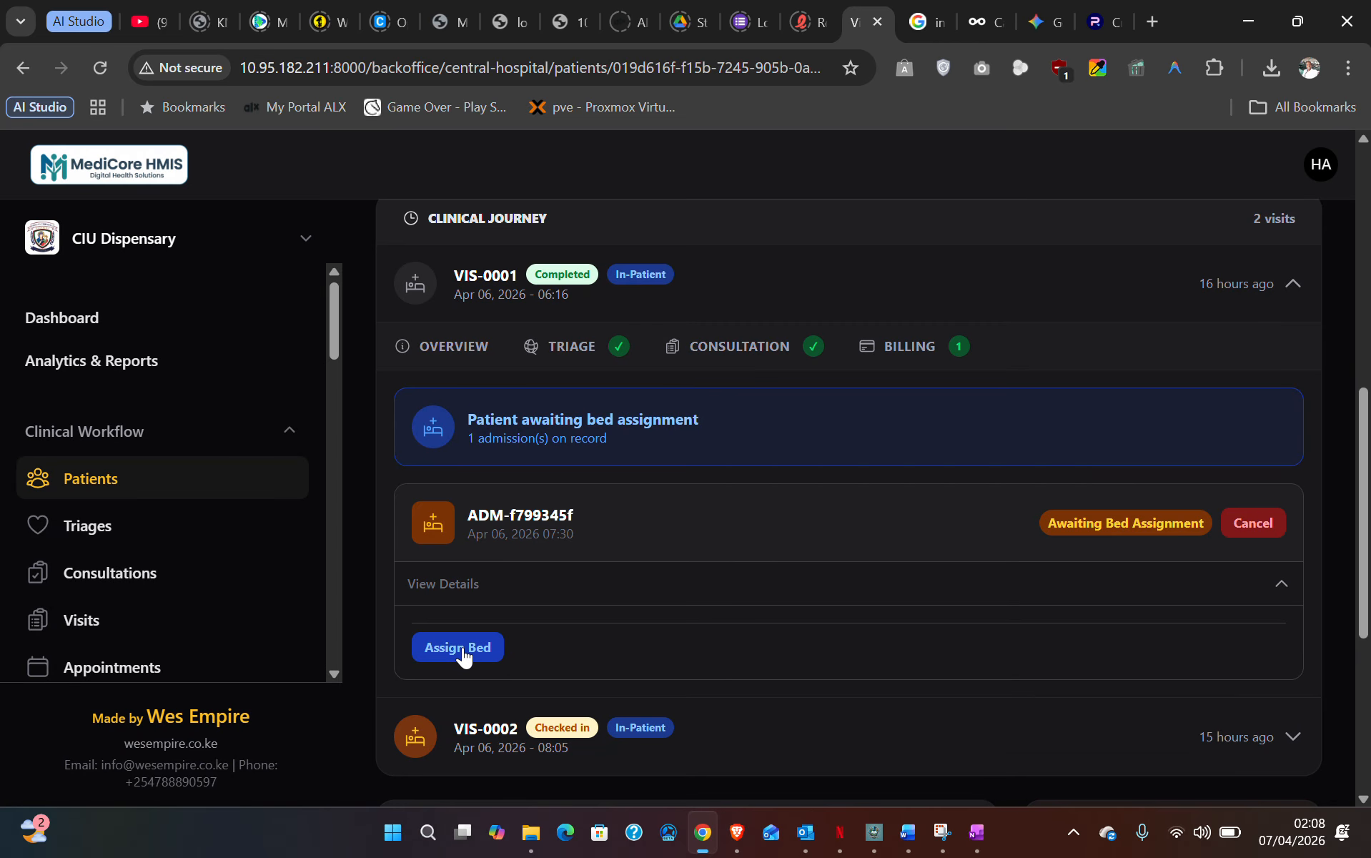
# - Assign General Ward - Bed B003 to admission ADM-f799345f
pyautogui.click(463, 648)
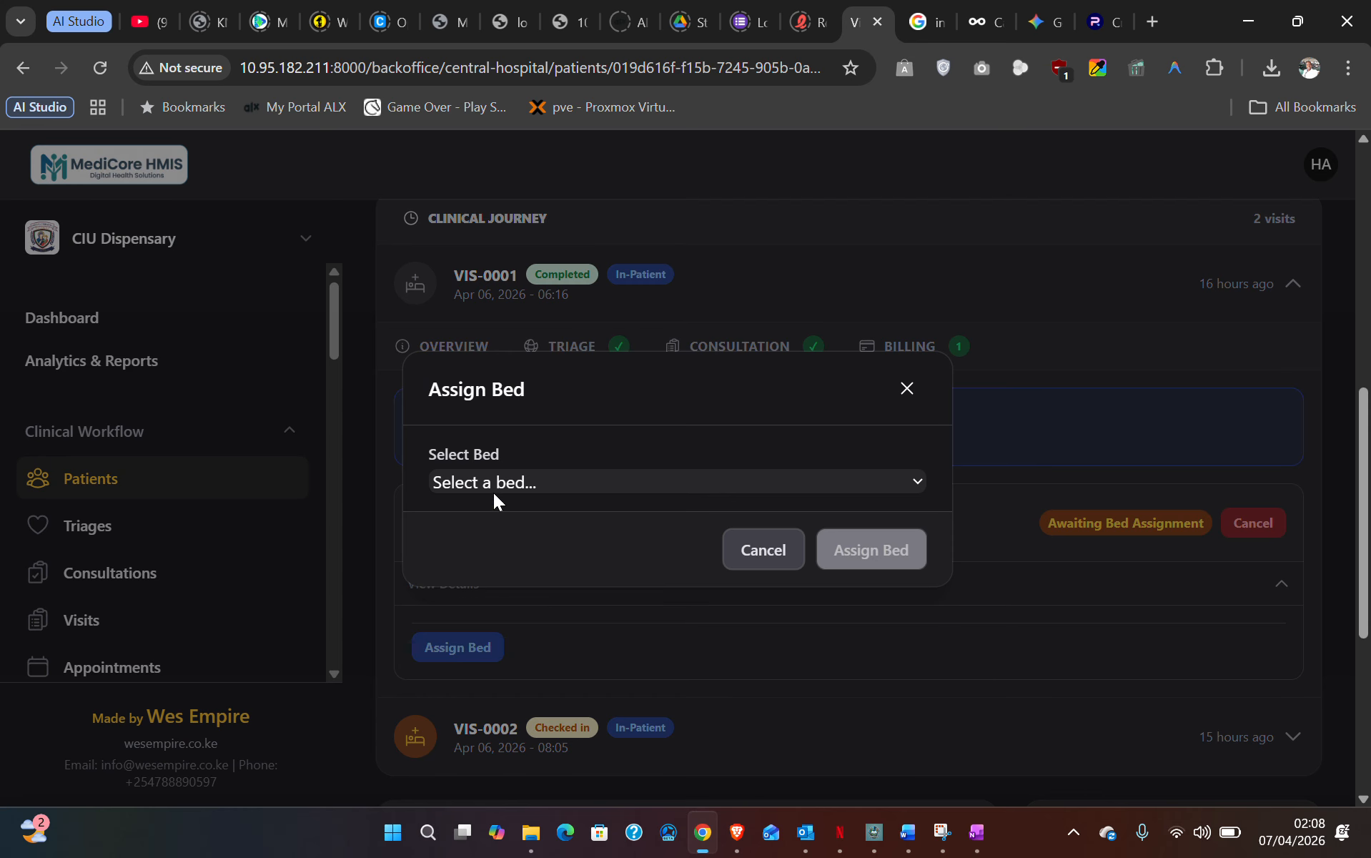
pyautogui.click(520, 482)
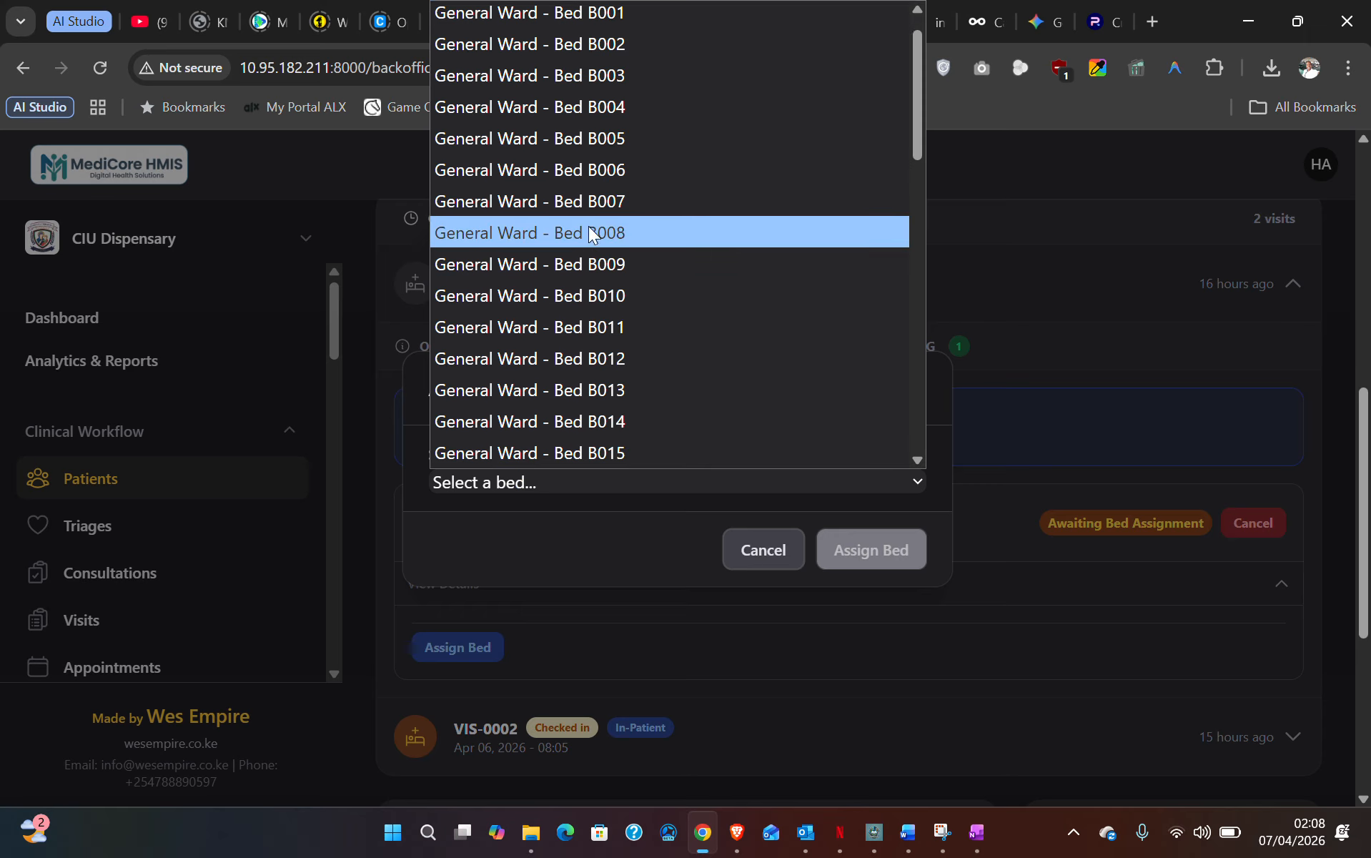
pyautogui.scroll(1, 568, 214)
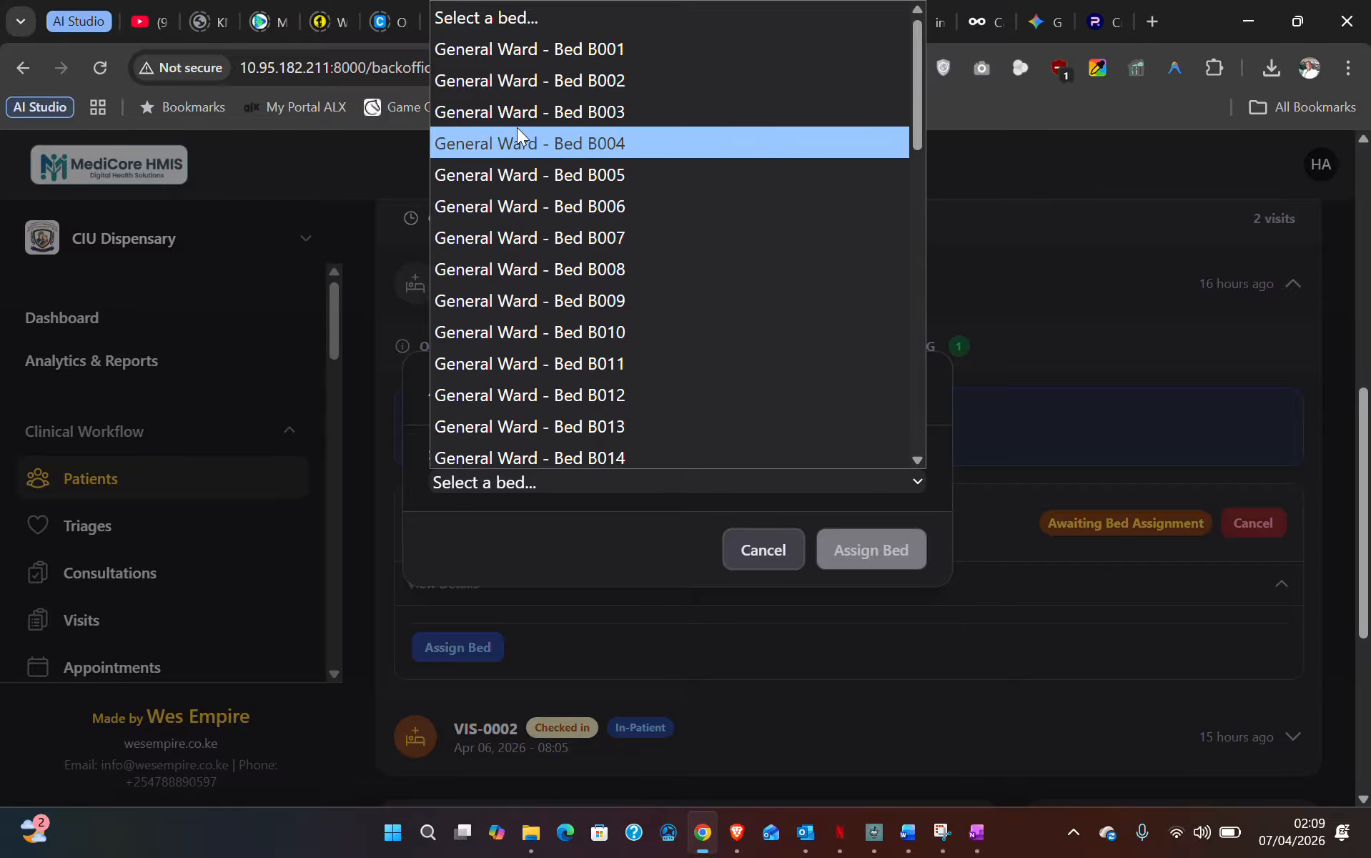
pyautogui.click(584, 112)
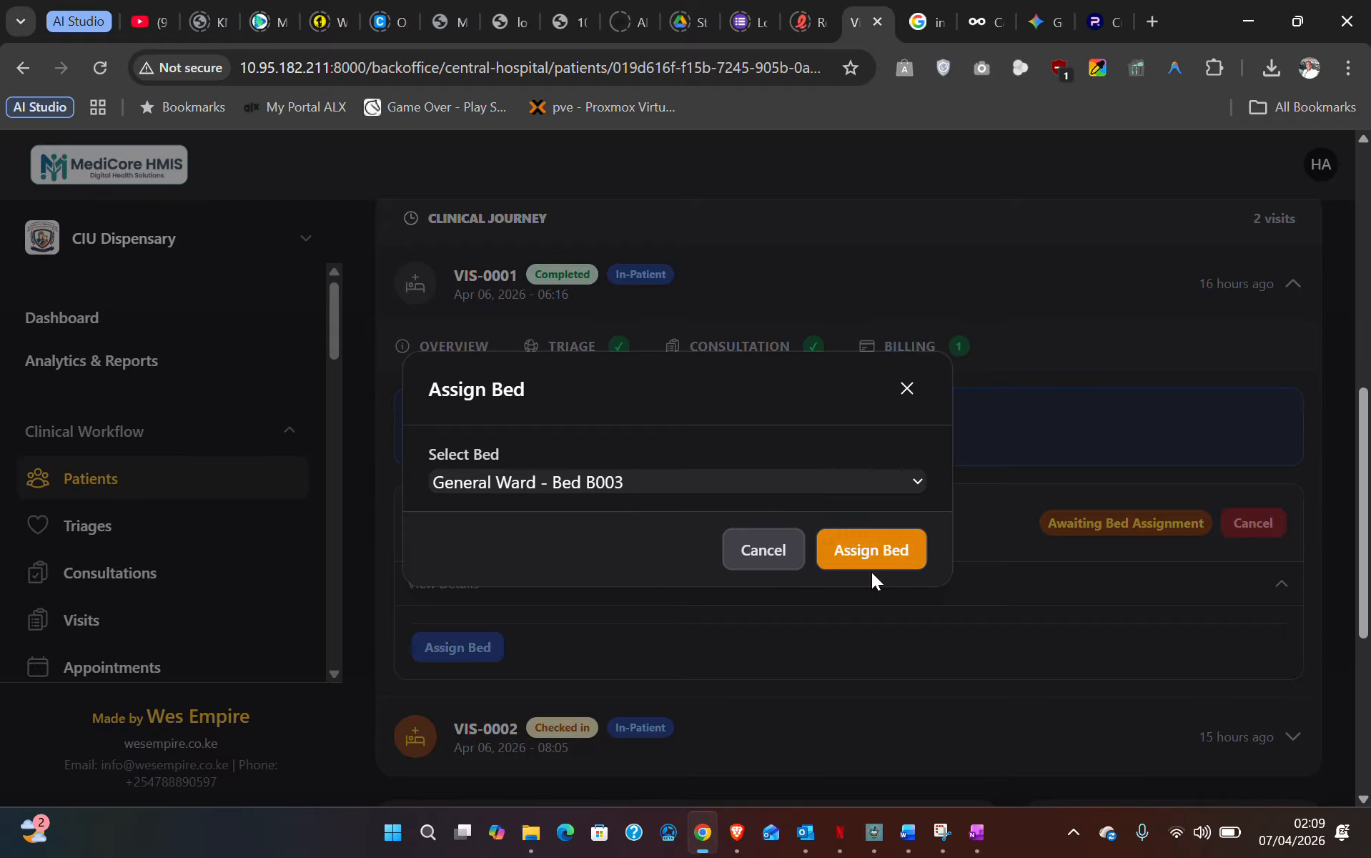
pyautogui.click(881, 549)
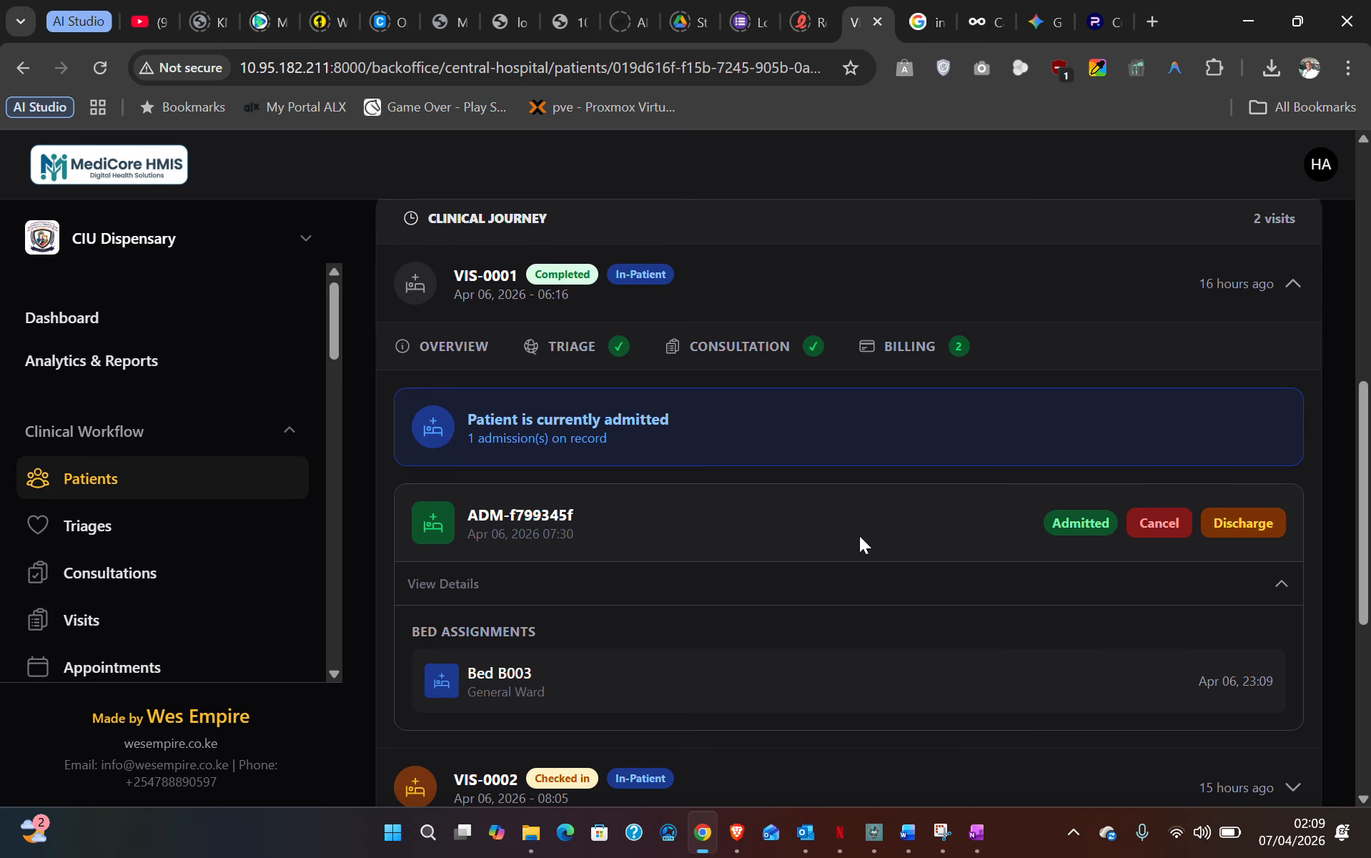
# - Open the Wards page from the sidebar's Infrastructure section
pyautogui.scroll(-5, 191, 449)
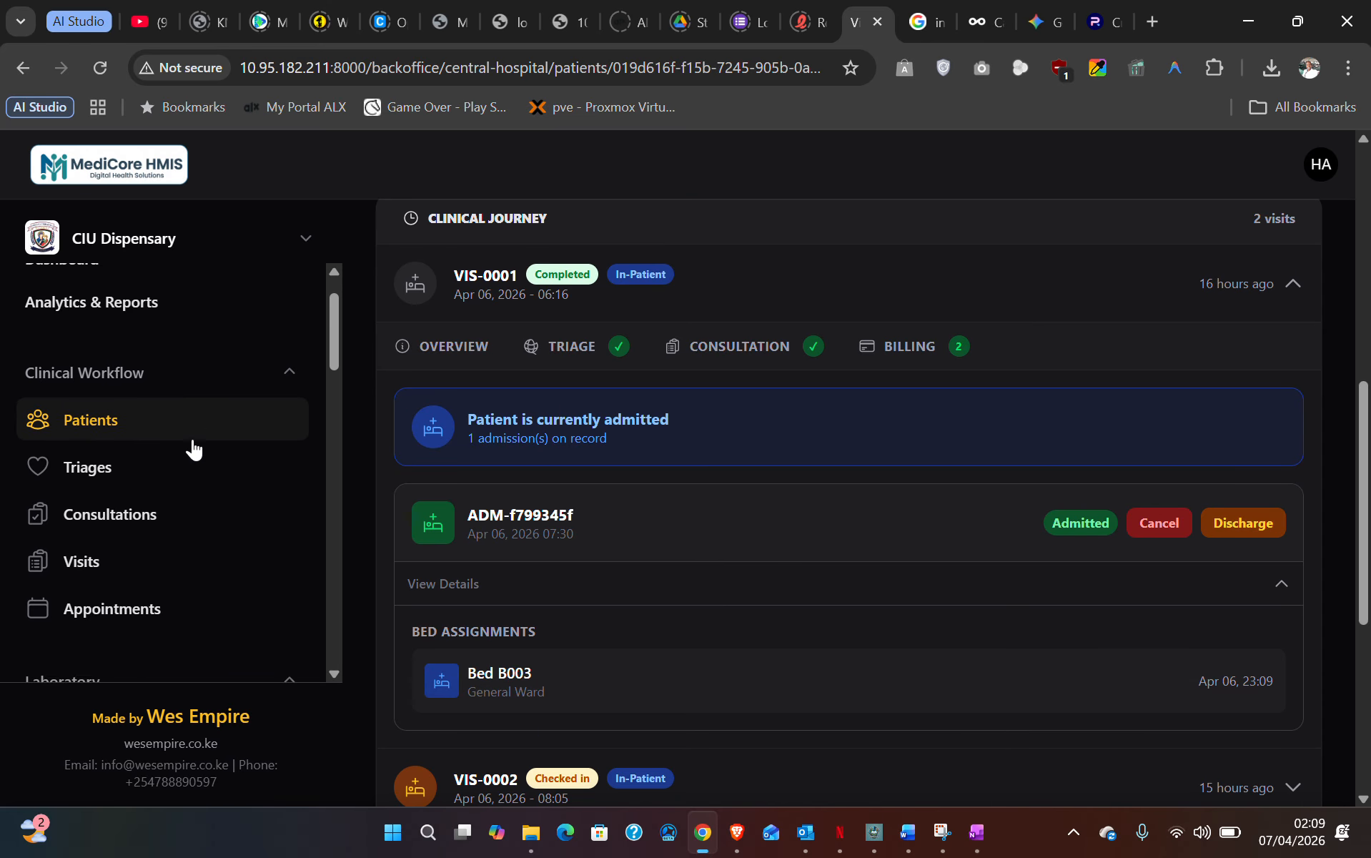
pyautogui.scroll(-3, 195, 445)
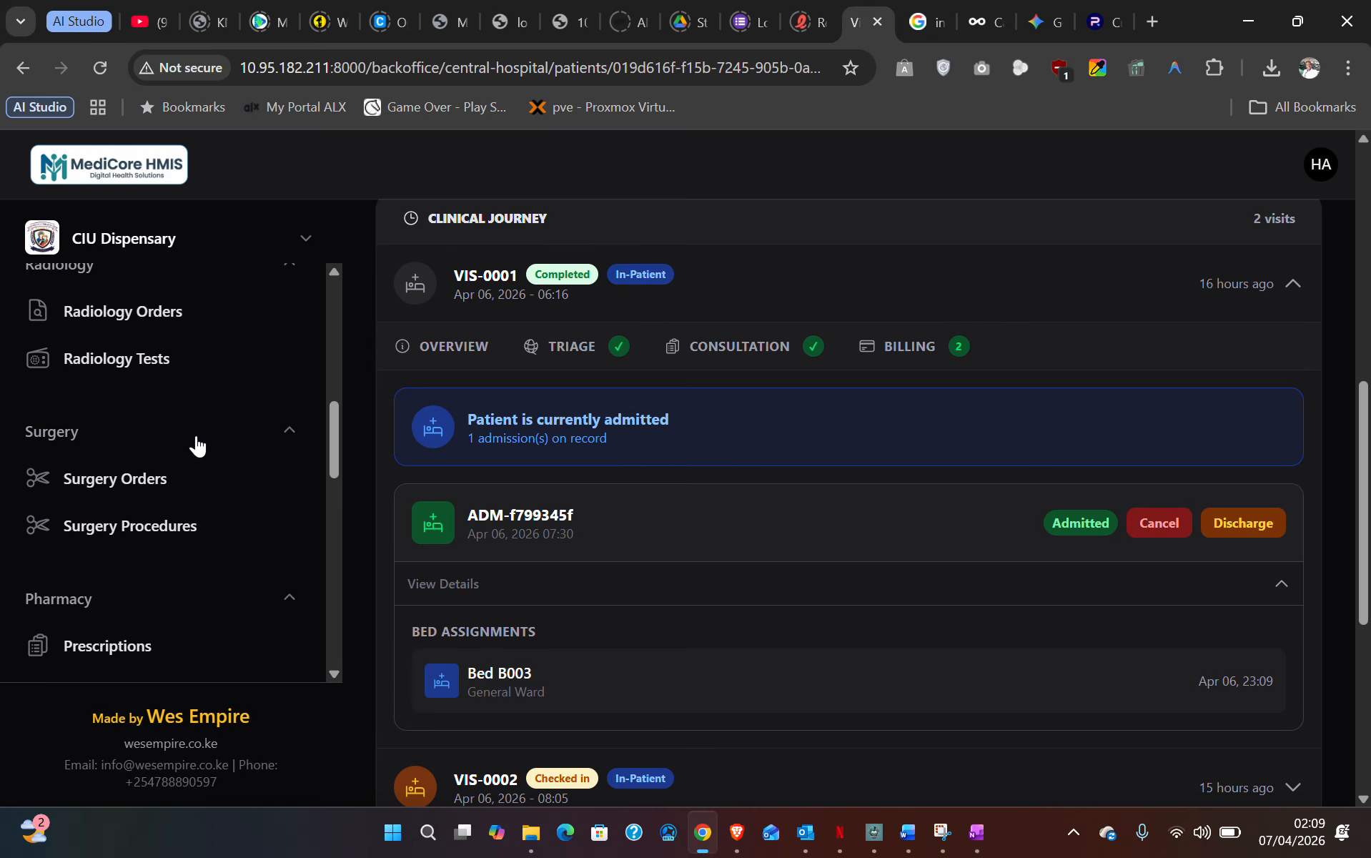
pyautogui.scroll(2, 129, 435)
pyautogui.scroll(2, 92, 407)
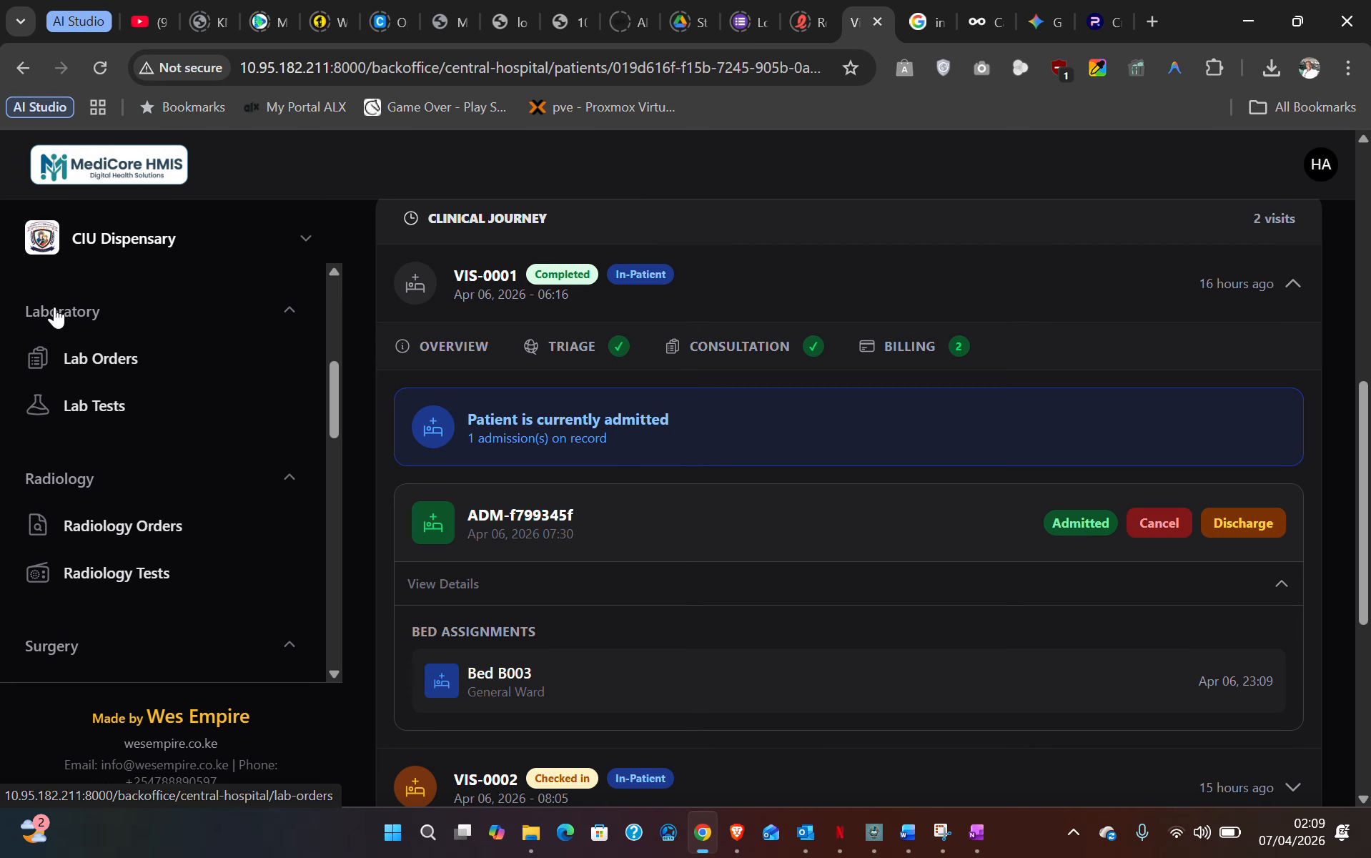
pyautogui.scroll(-2, 93, 500)
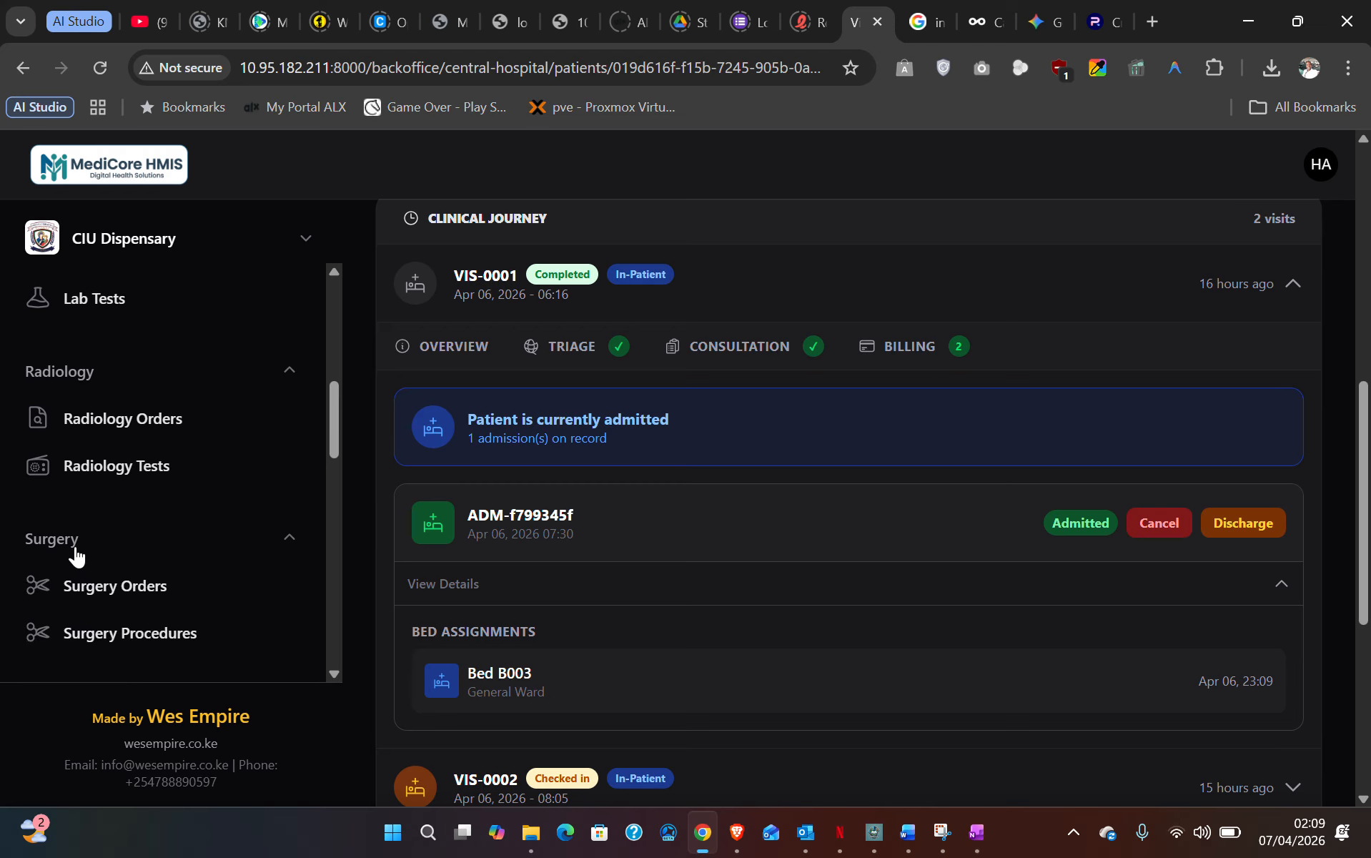
pyautogui.scroll(-2, 138, 545)
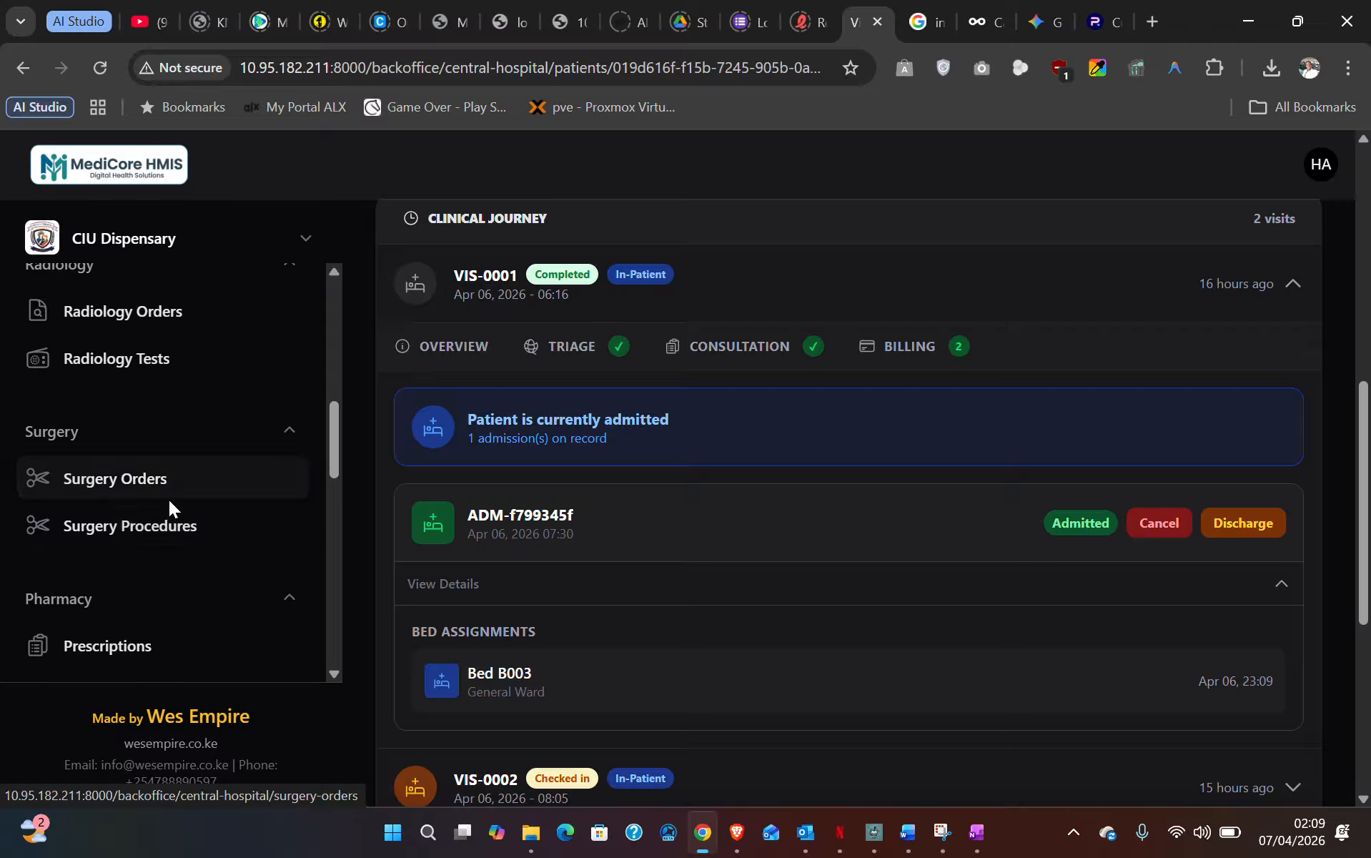
pyautogui.scroll(-3, 183, 474)
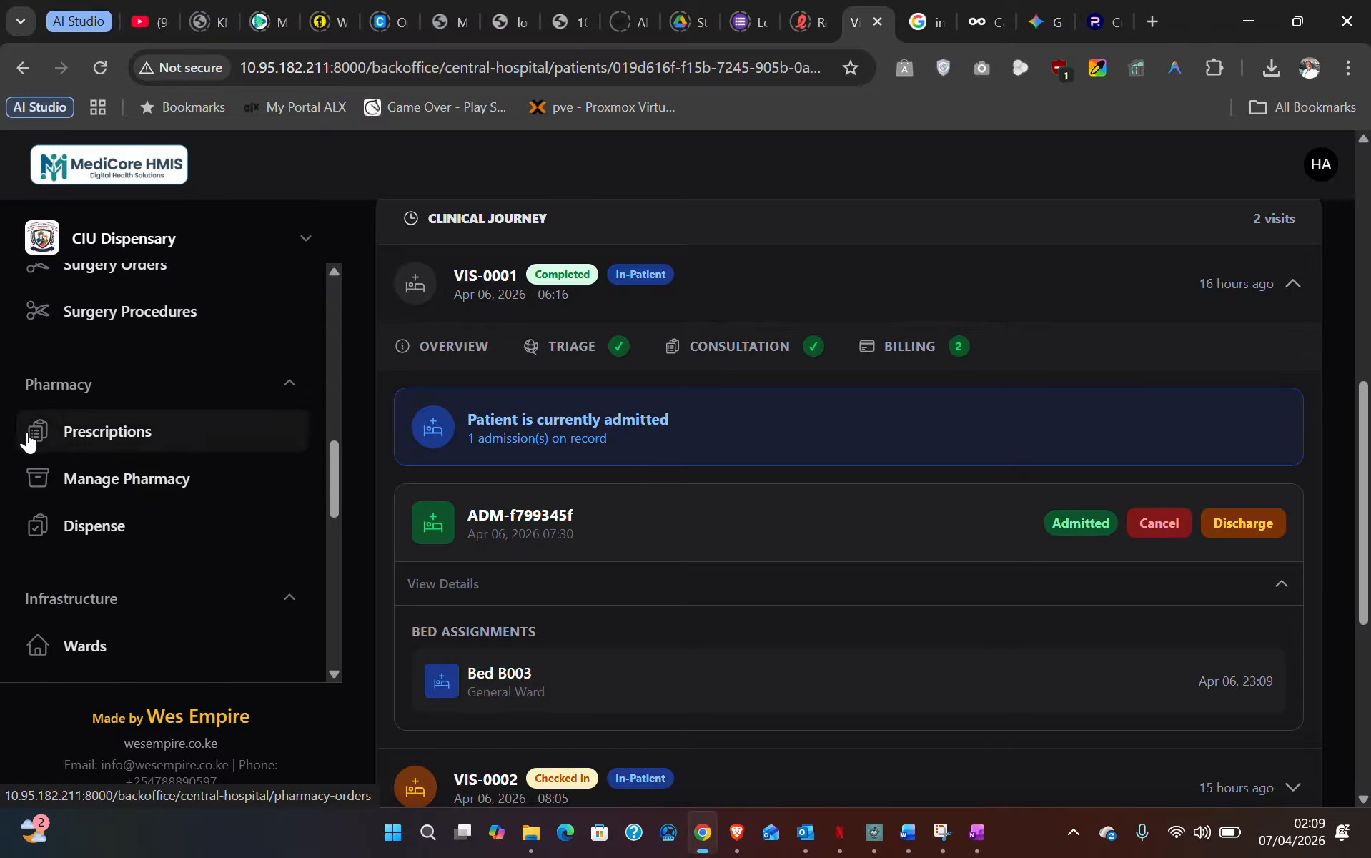
pyautogui.scroll(-3, 91, 423)
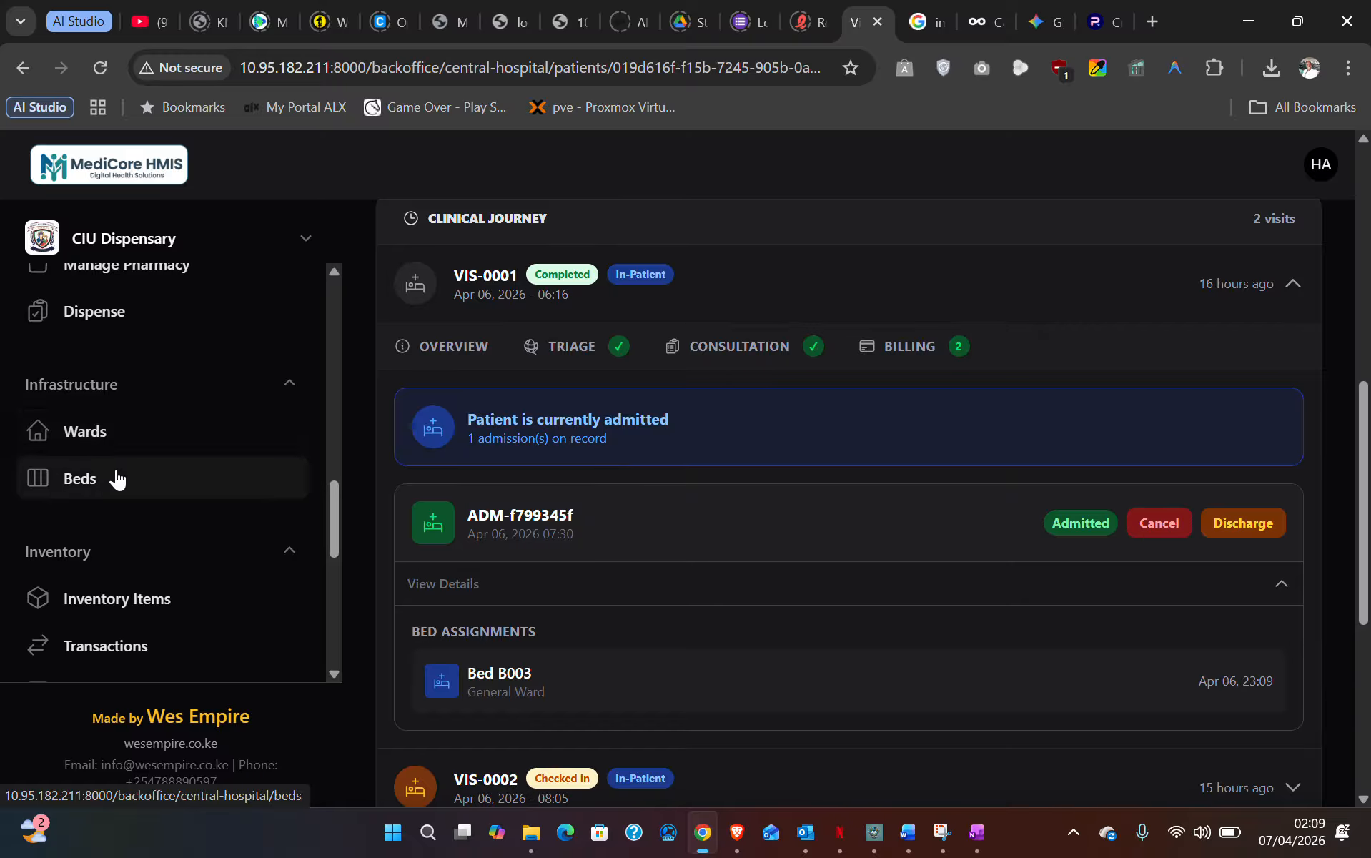
pyautogui.click(116, 432)
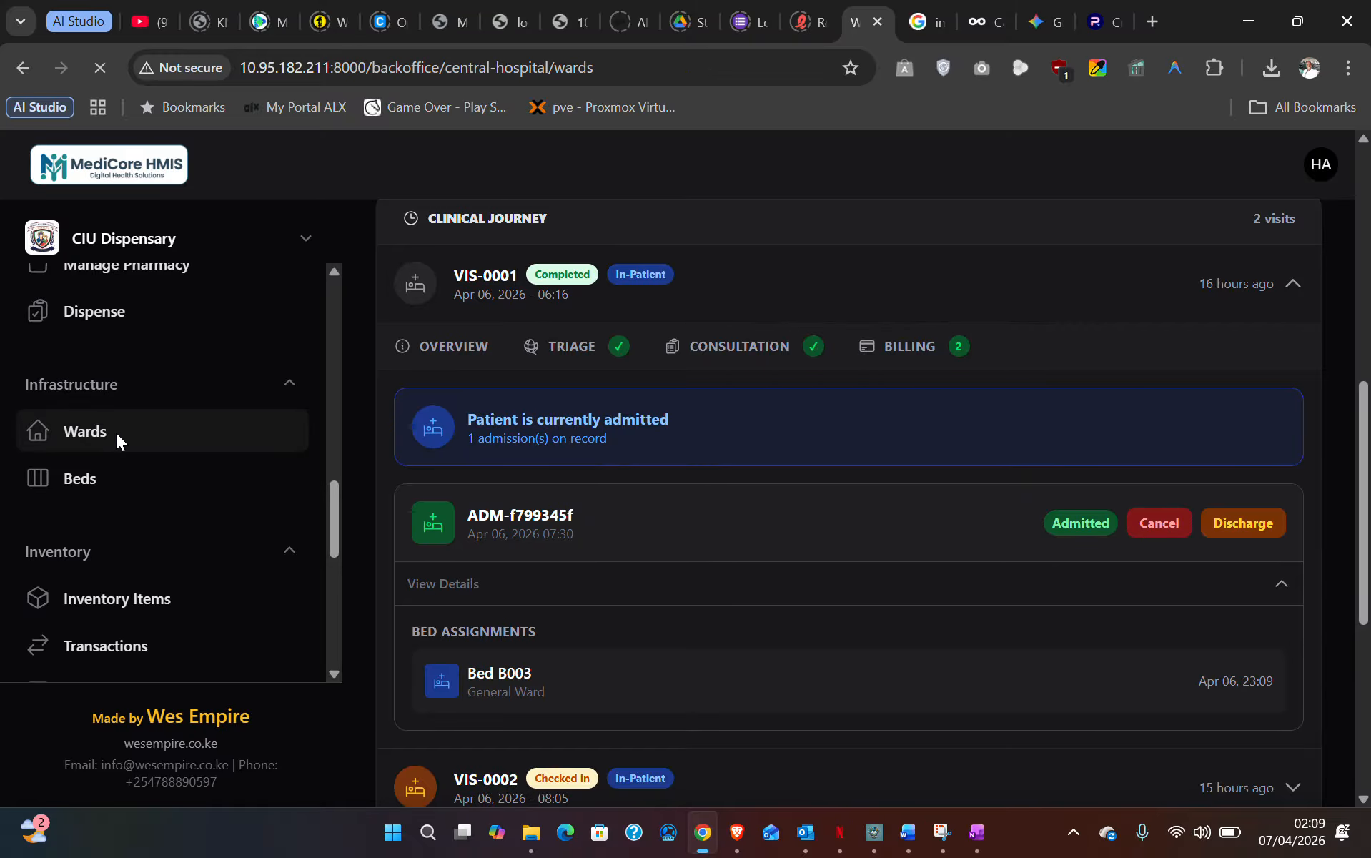
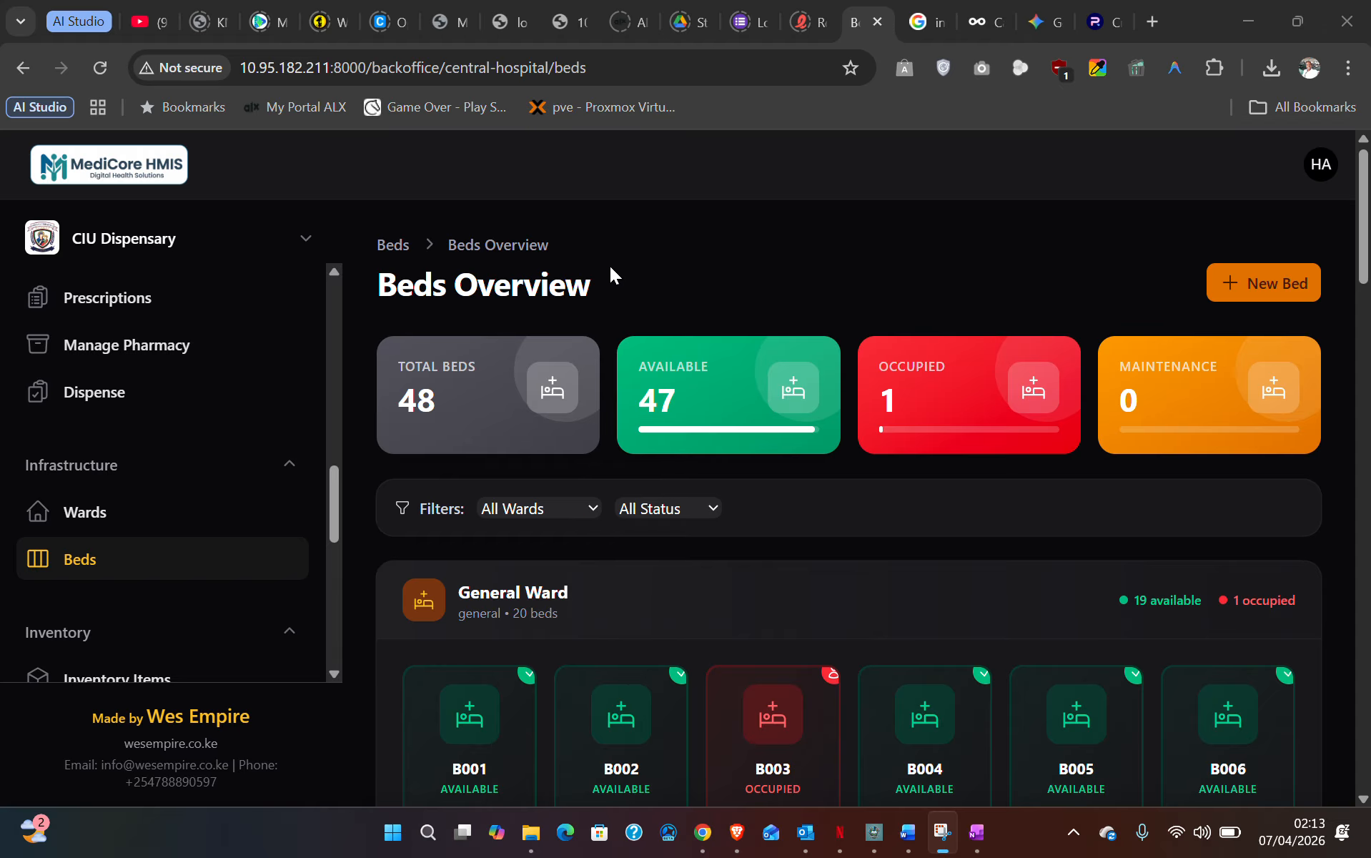
# - Review the General Ward heading, bed count and occupied count on the Wards page
pyautogui.scroll(-3, 610, 265)
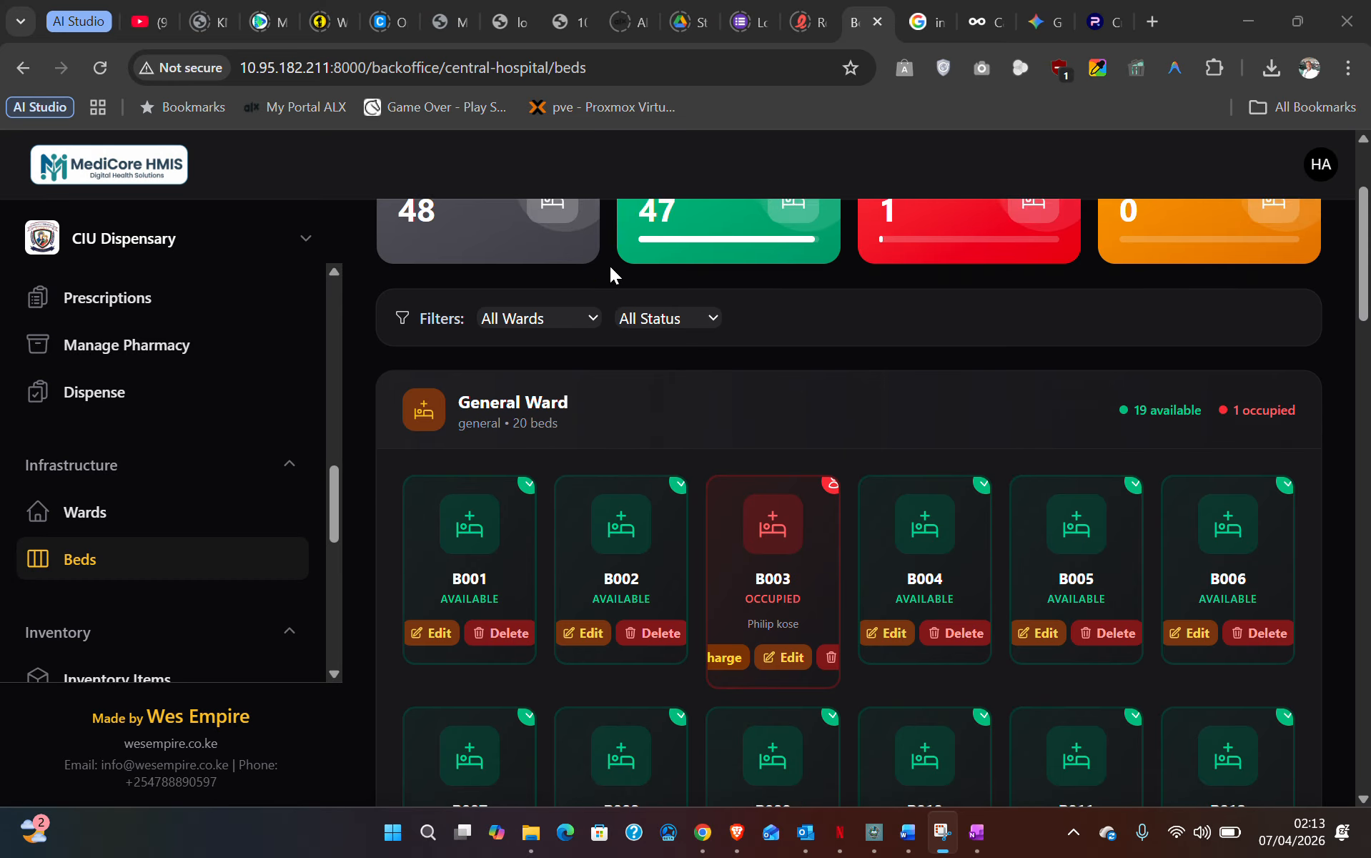
pyautogui.moveTo(394, 378); pyautogui.dragTo(567, 411)
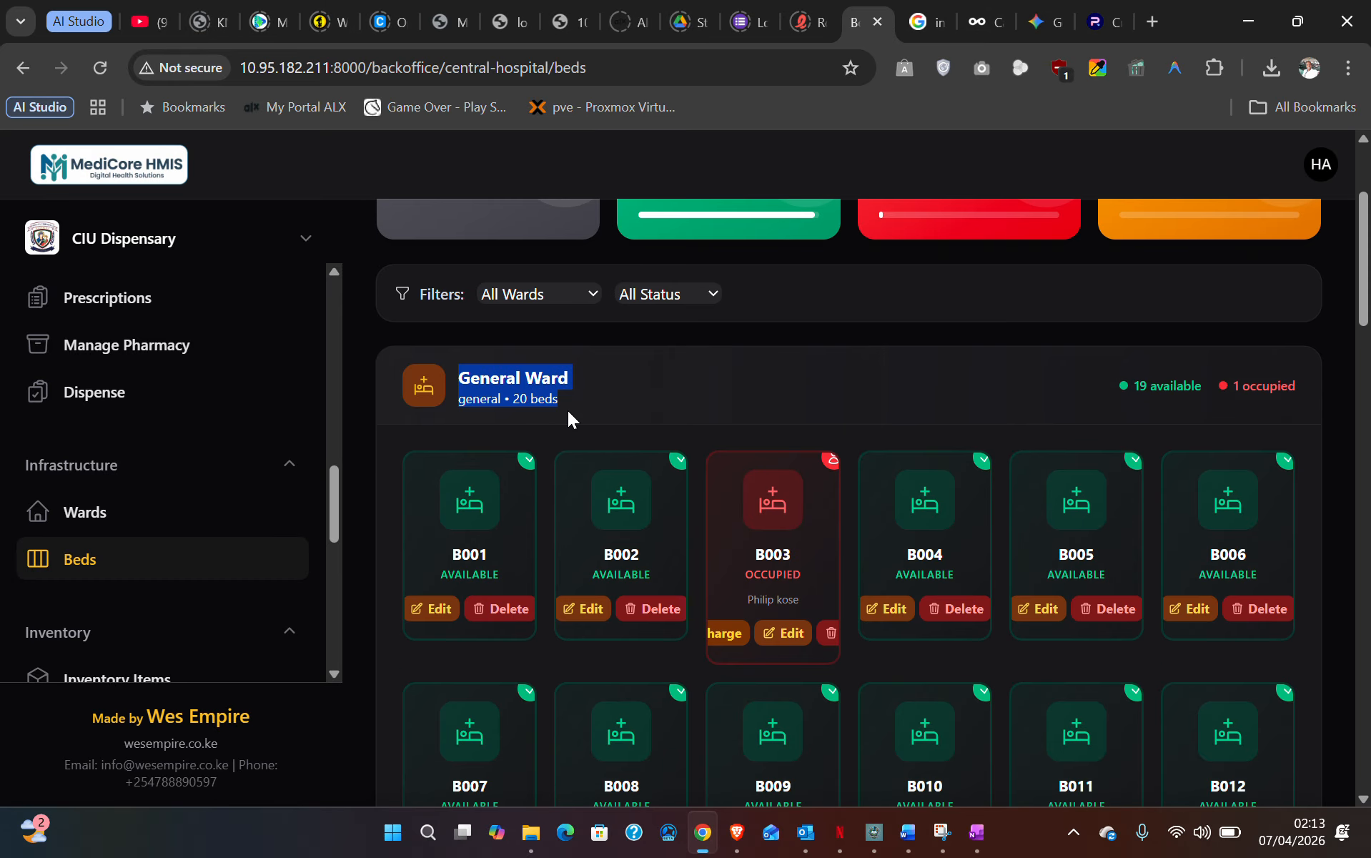
pyautogui.click(569, 410)
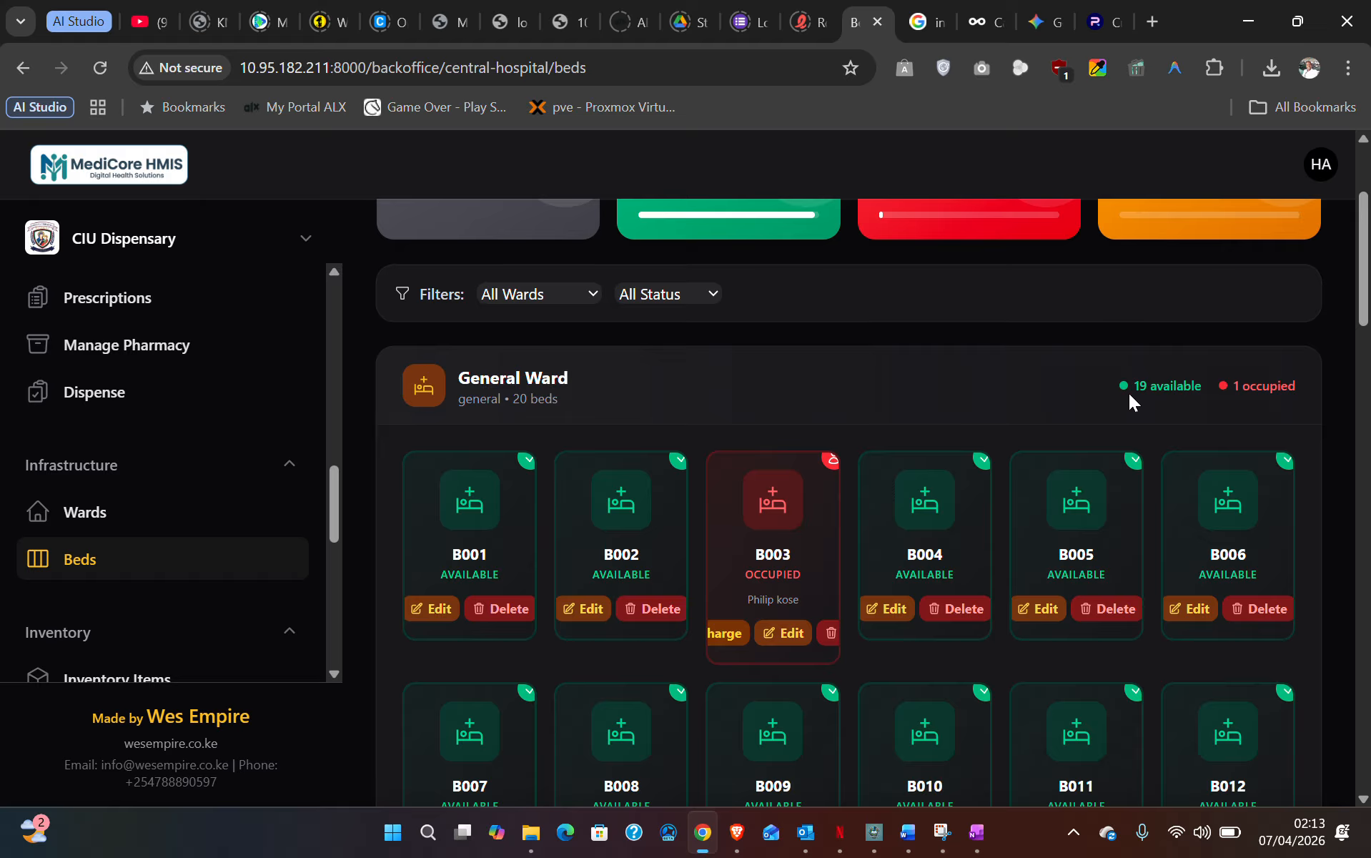
pyautogui.moveTo(1129, 392); pyautogui.dragTo(1290, 395)
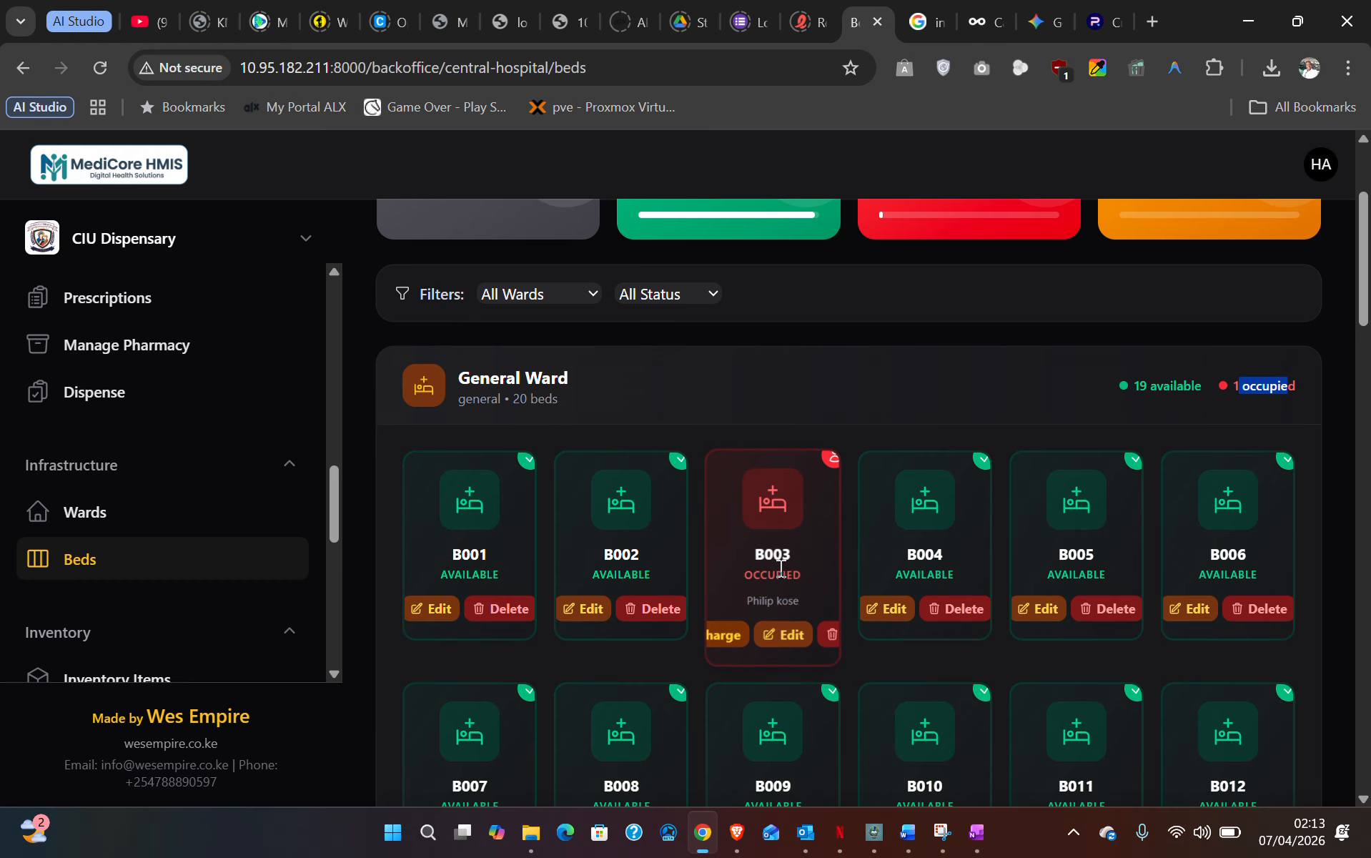
pyautogui.scroll(-1, 790, 568)
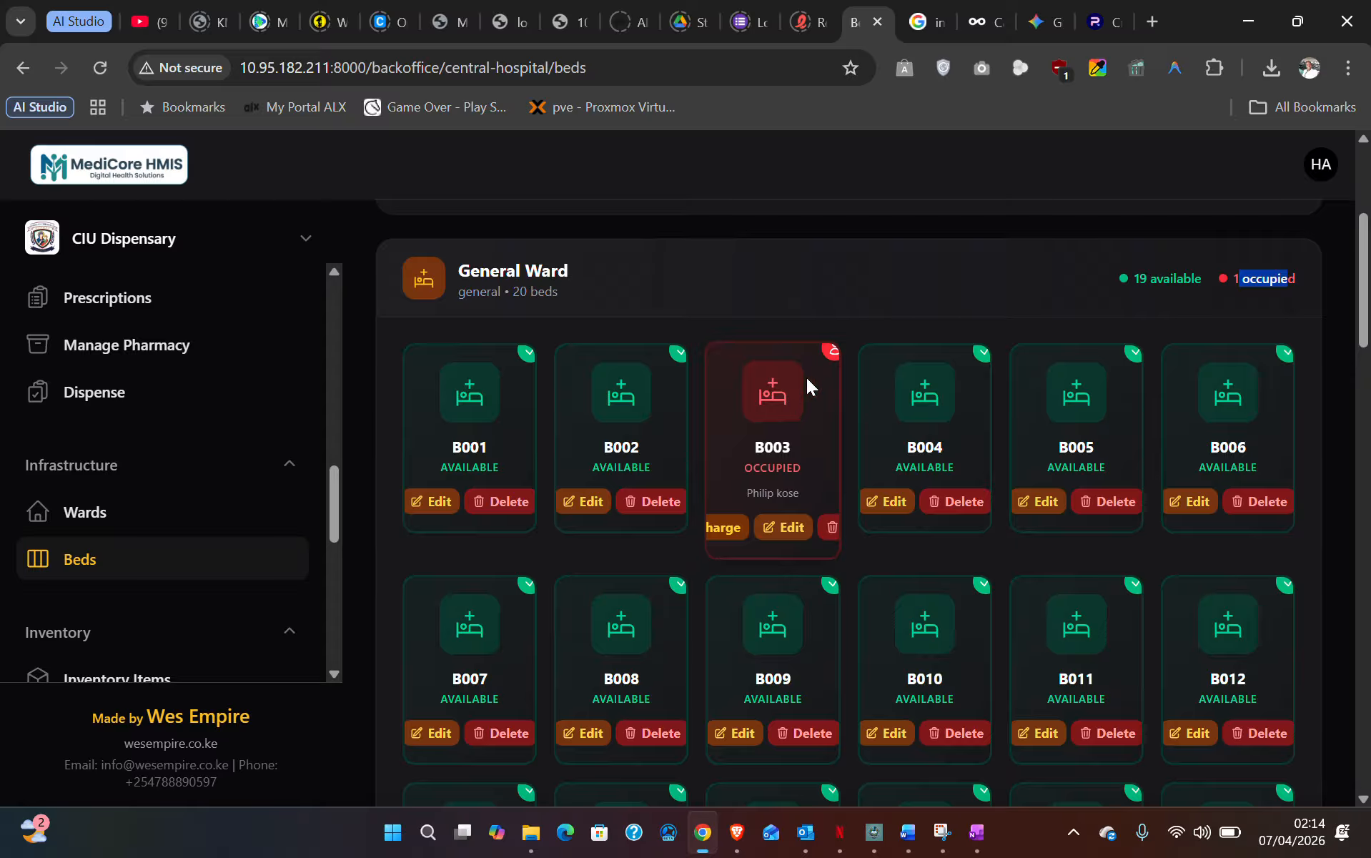
pyautogui.scroll(-5, 623, 413)
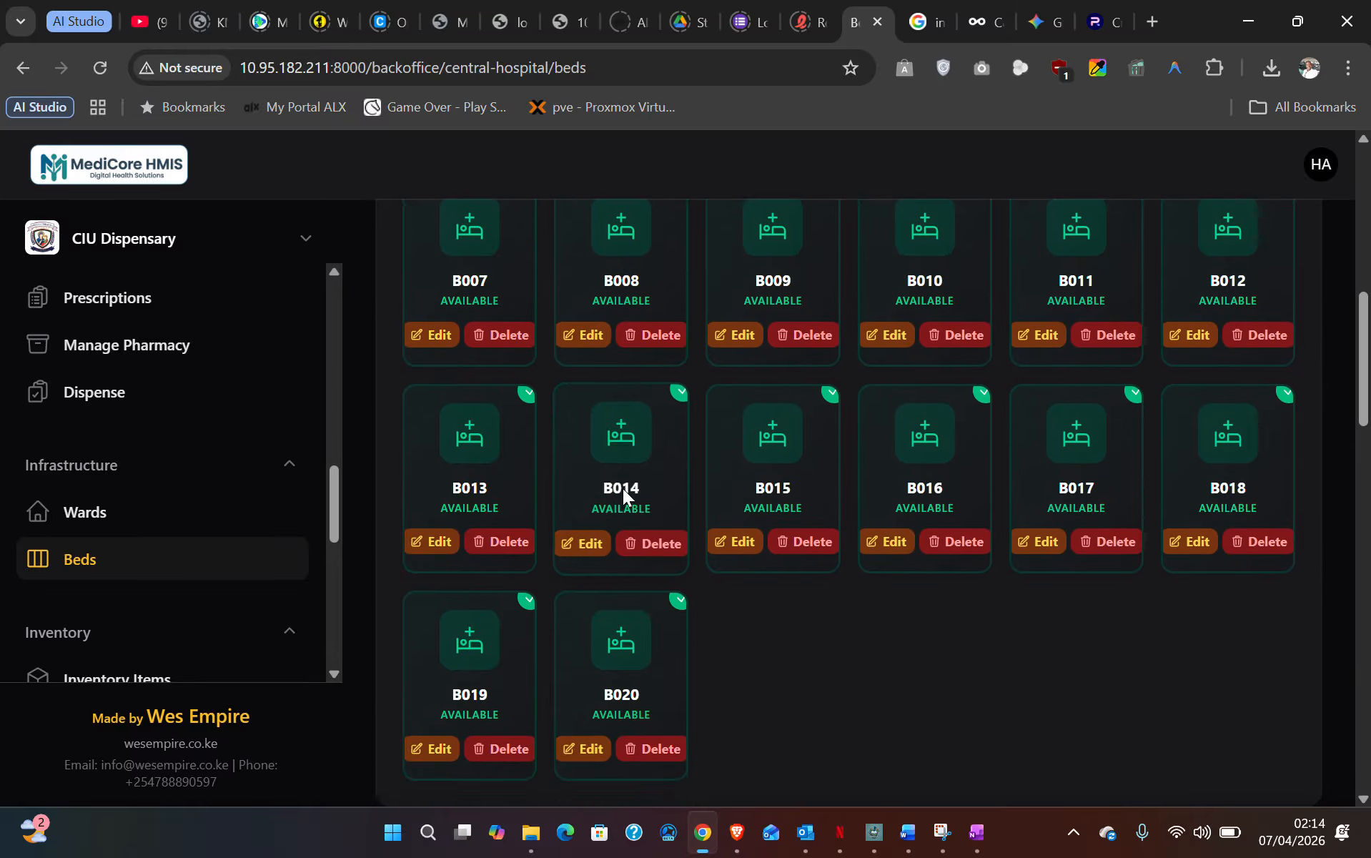
pyautogui.scroll(-3, 653, 594)
pyautogui.scroll(-3, 596, 554)
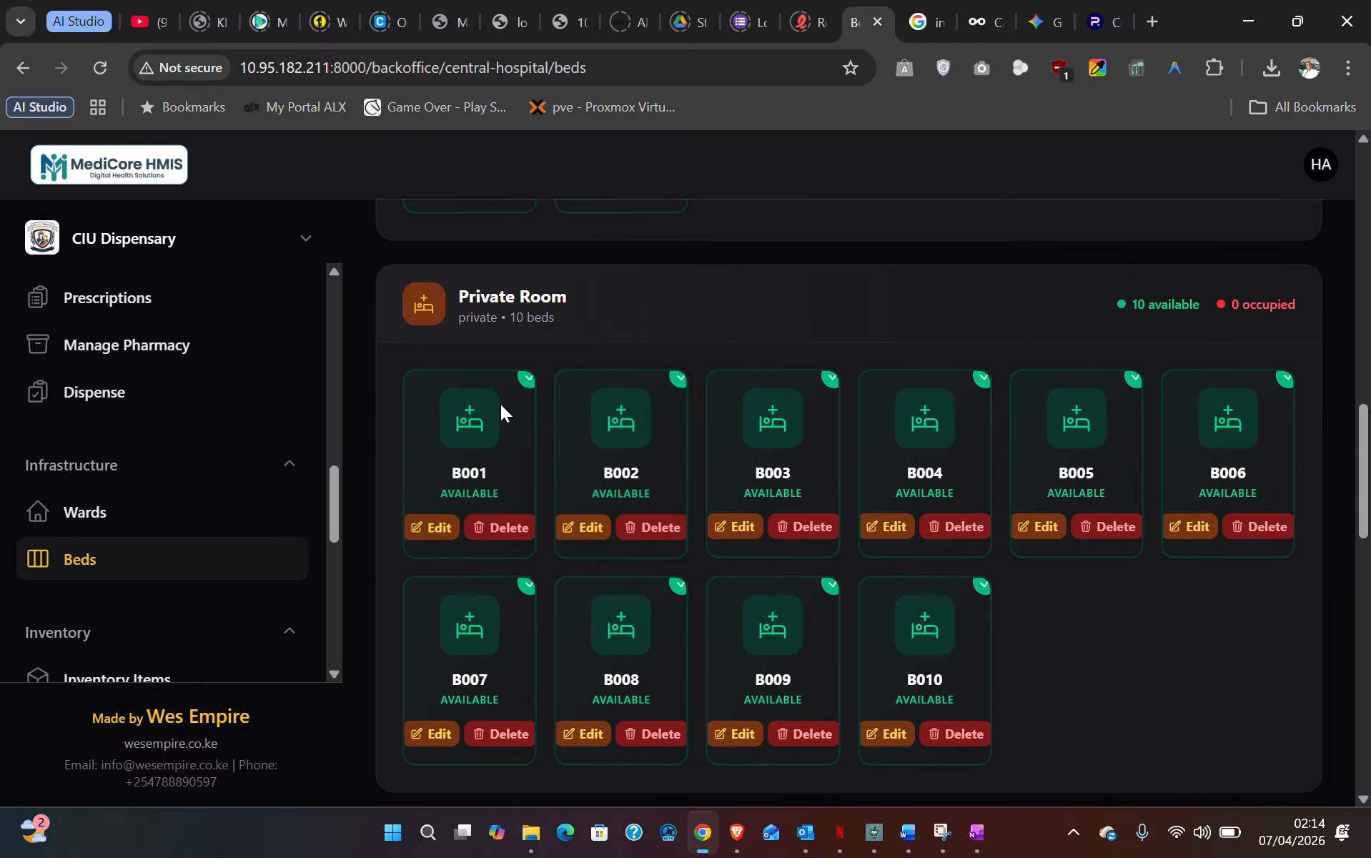
pyautogui.scroll(-6, 692, 428)
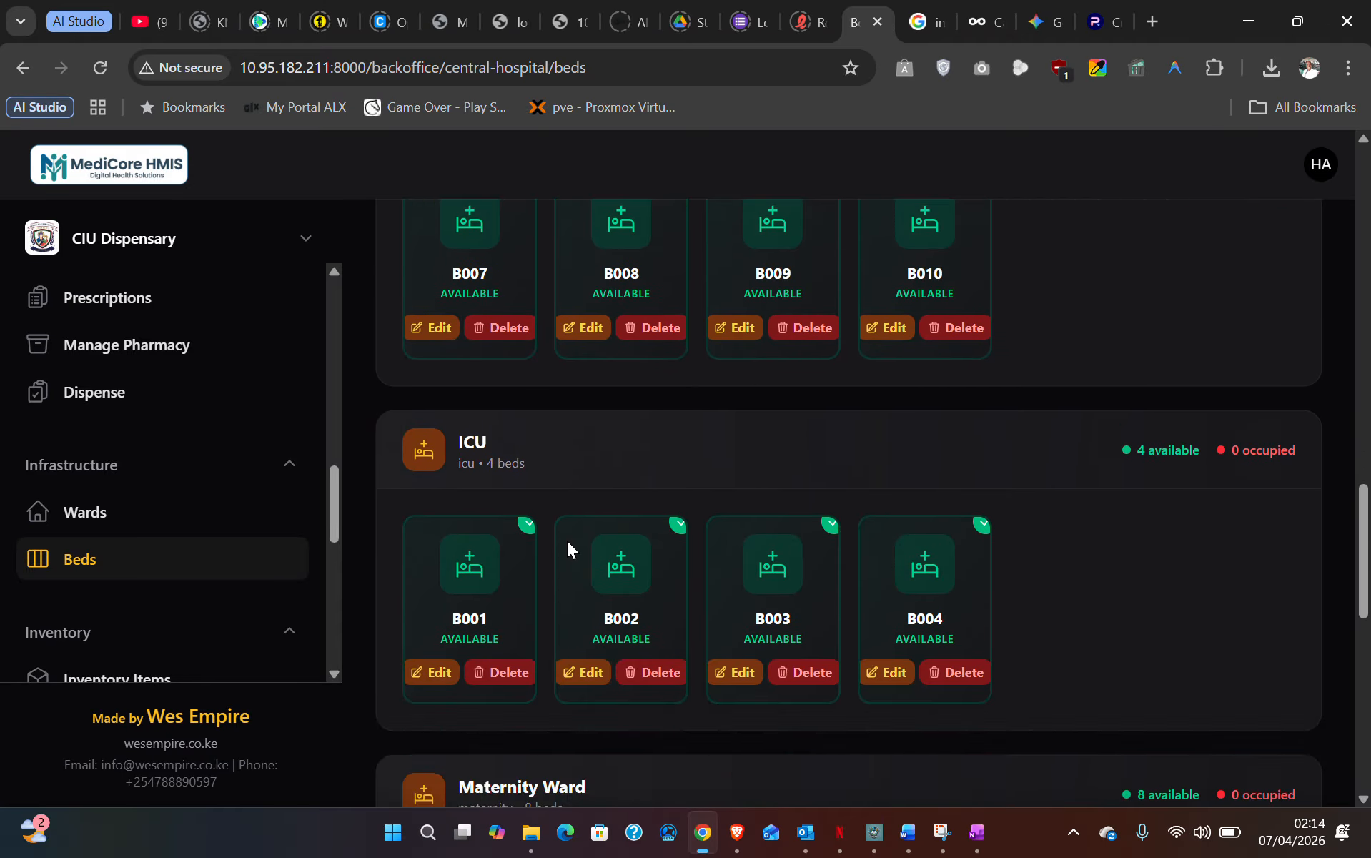
pyautogui.scroll(-6, 593, 588)
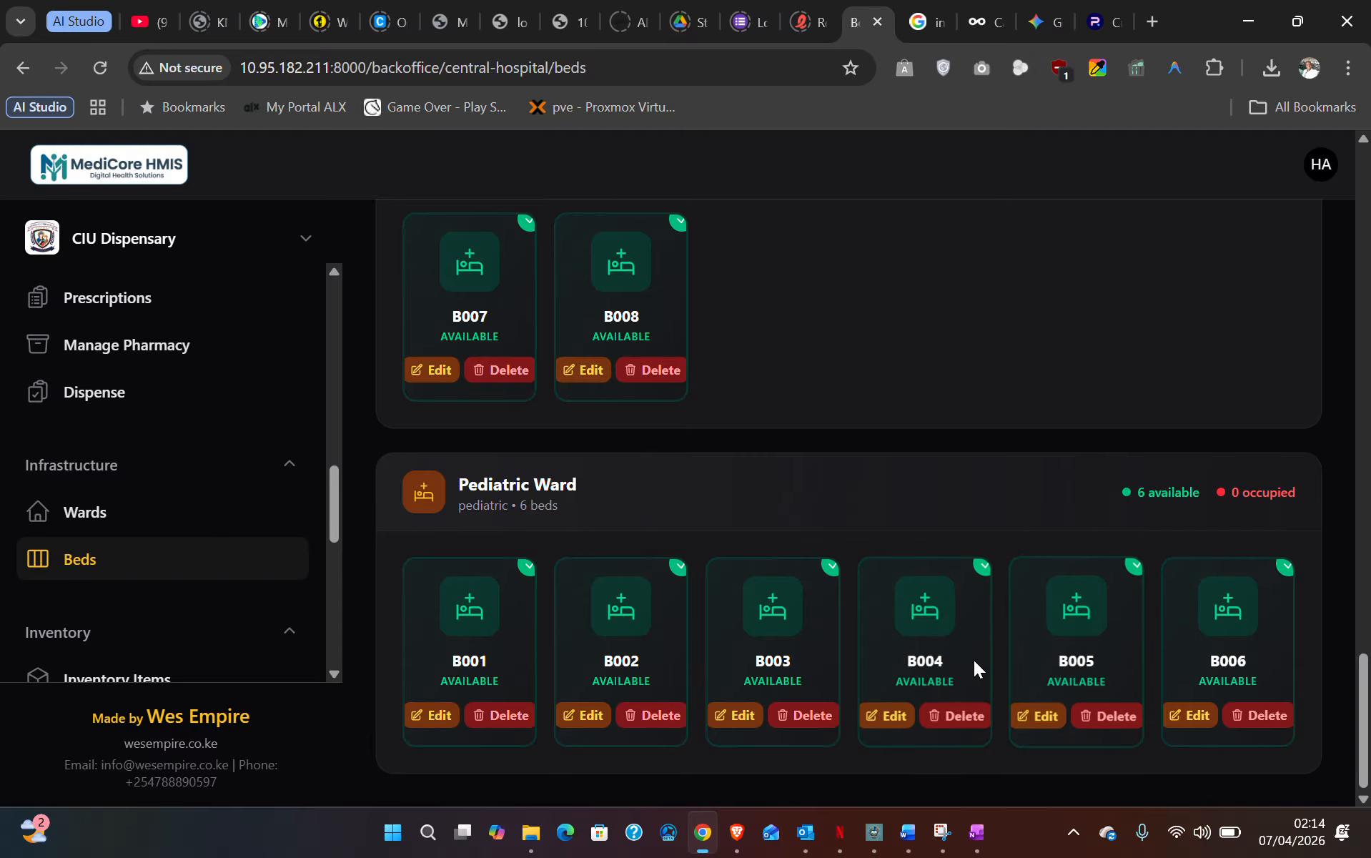
pyautogui.scroll(4, 970, 663)
pyautogui.scroll(20, 965, 669)
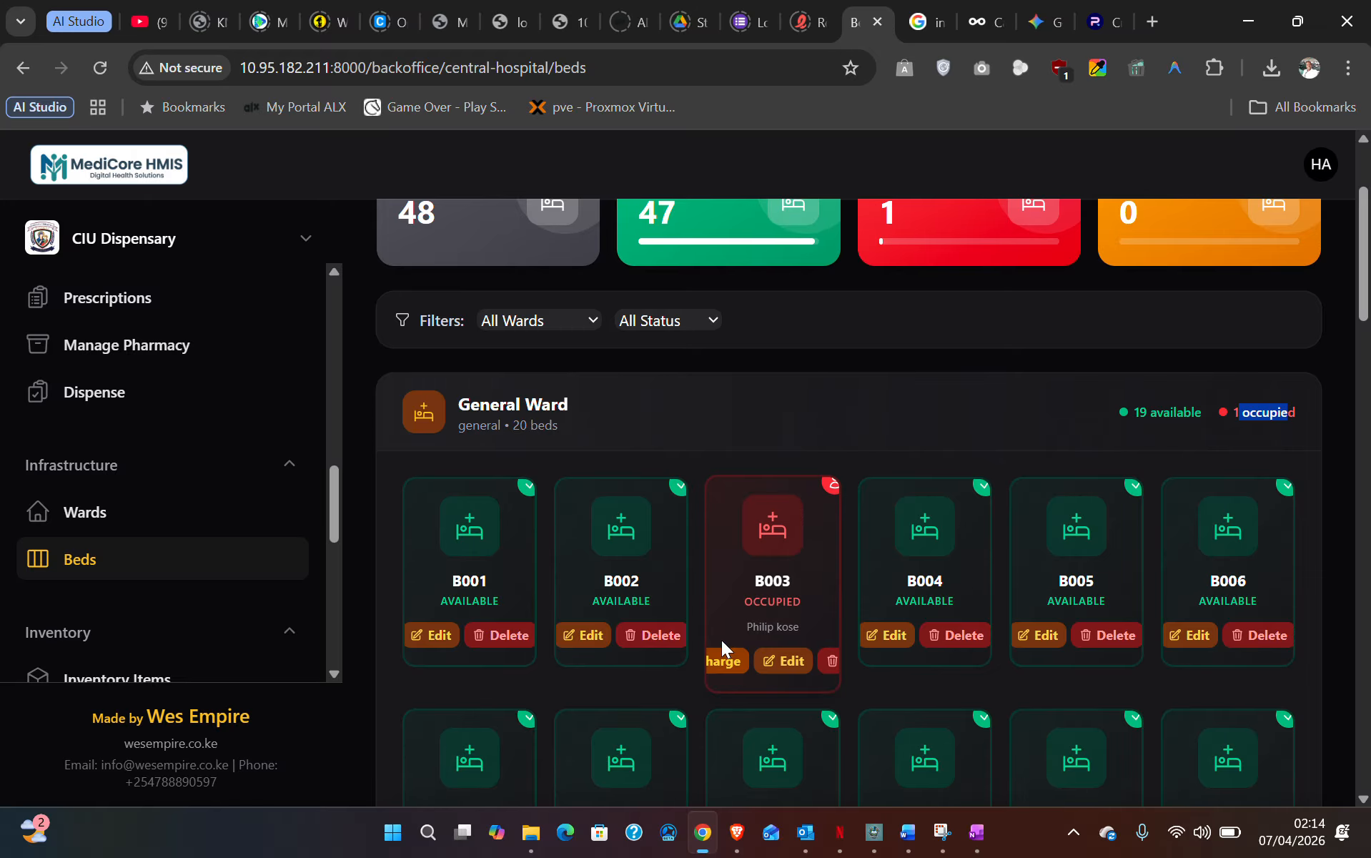
# - Start discharging the patient in bed B003, then cancel so the bed stays occupied
pyautogui.click(727, 661)
pyautogui.click(726, 663)
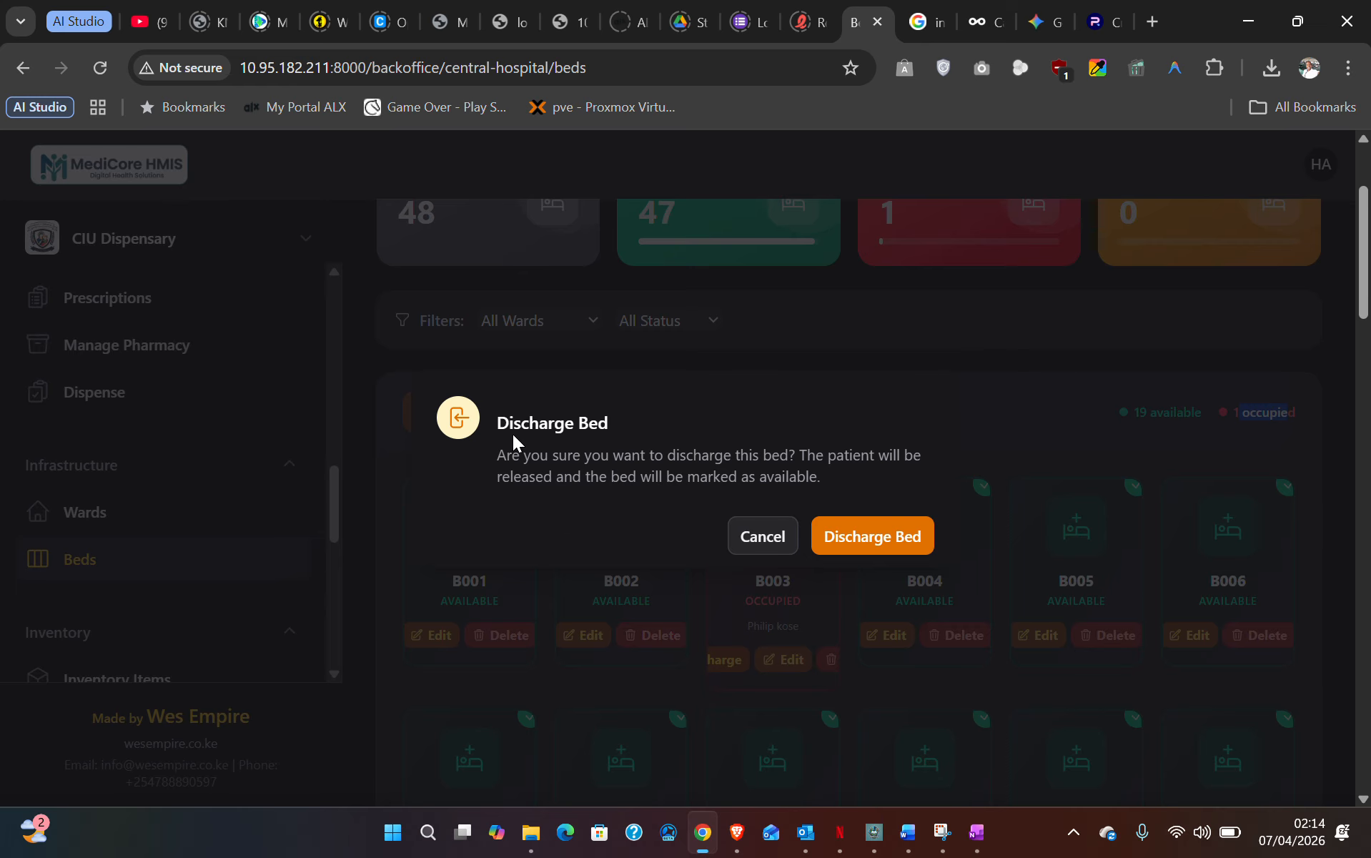
pyautogui.moveTo(495, 421); pyautogui.dragTo(869, 478)
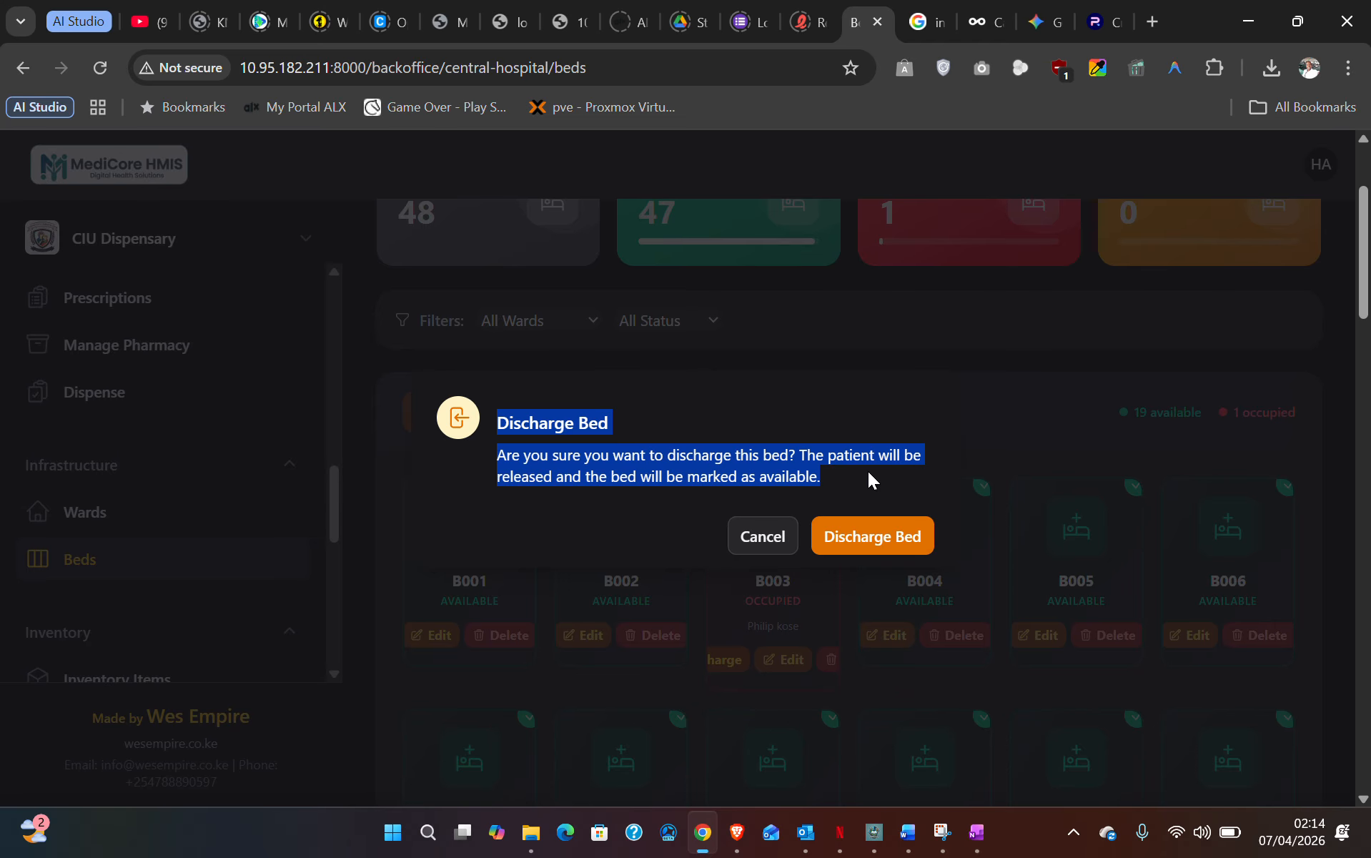
pyautogui.click(770, 540)
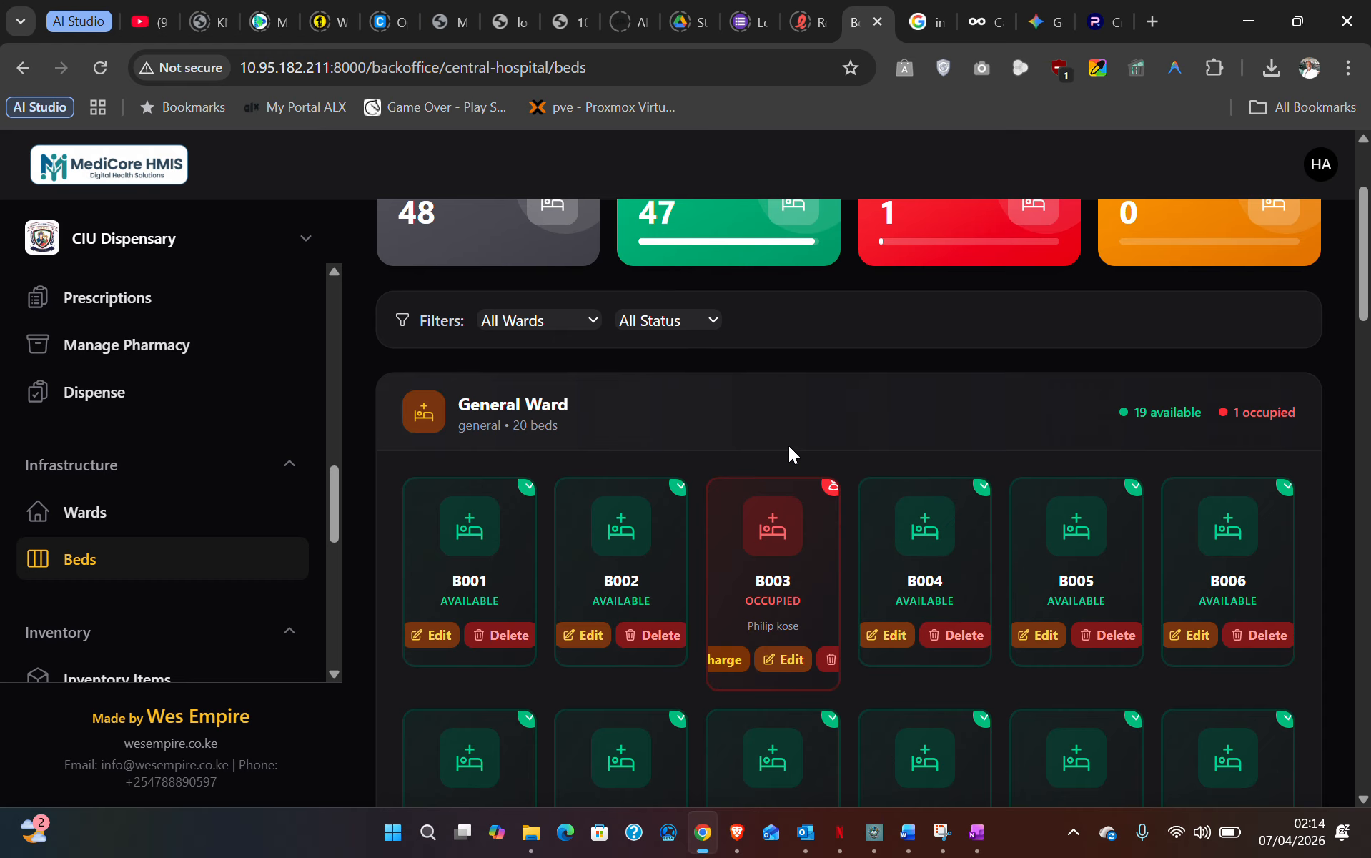
# - Open the Staff users list from the sidebar's Staff Management section
pyautogui.scroll(-15, 606, 458)
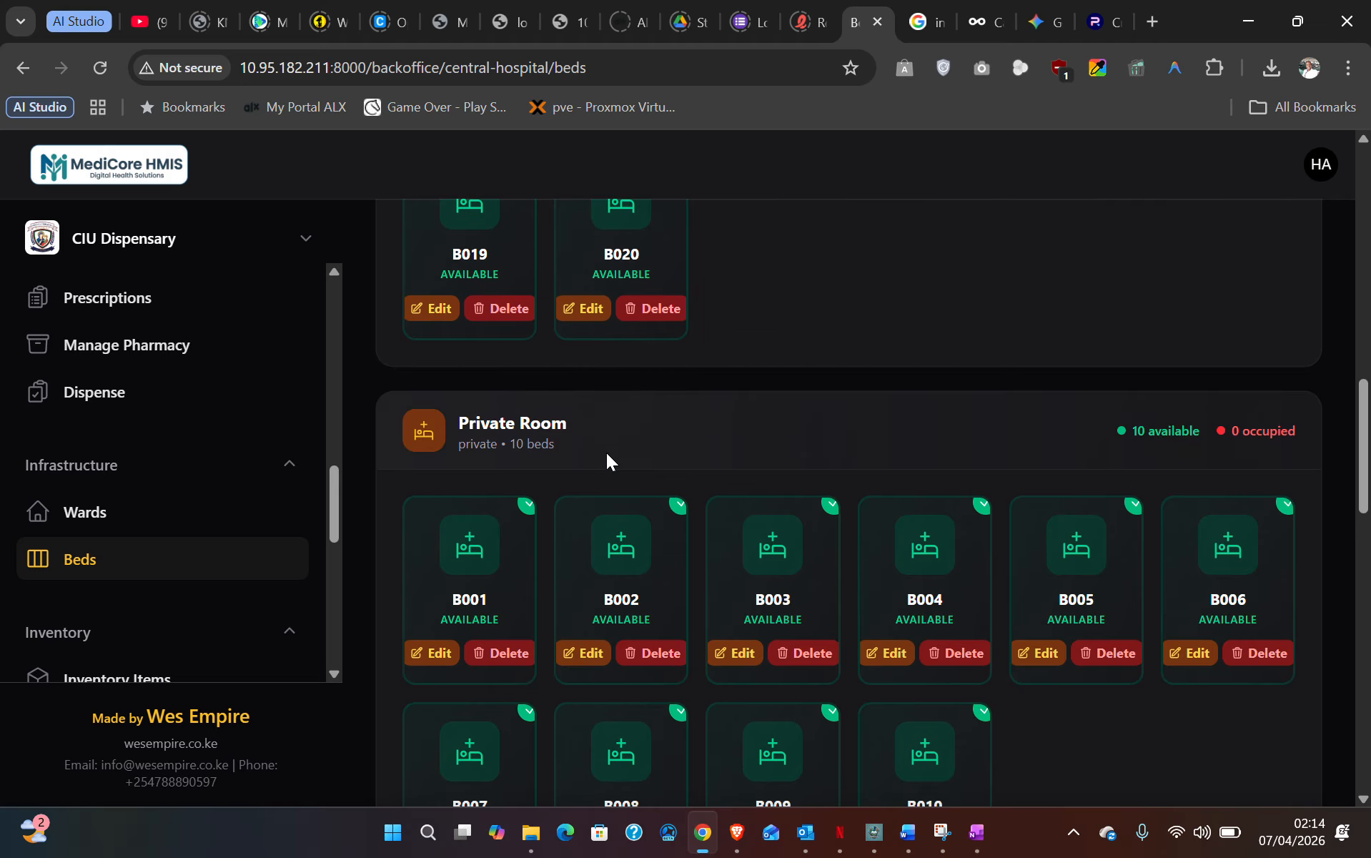
pyautogui.scroll(-5, 605, 455)
pyautogui.scroll(-4, 176, 485)
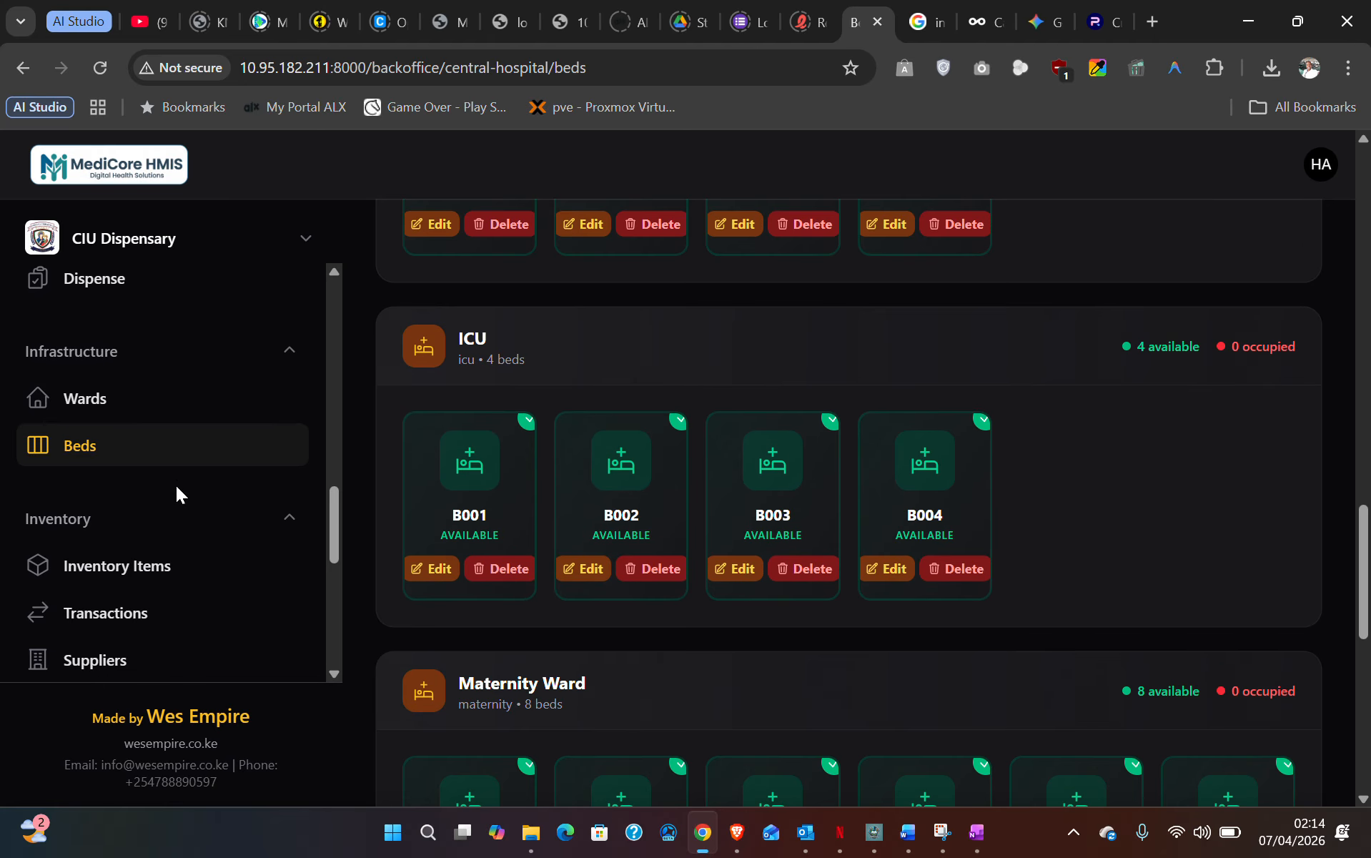
pyautogui.scroll(-2, 100, 458)
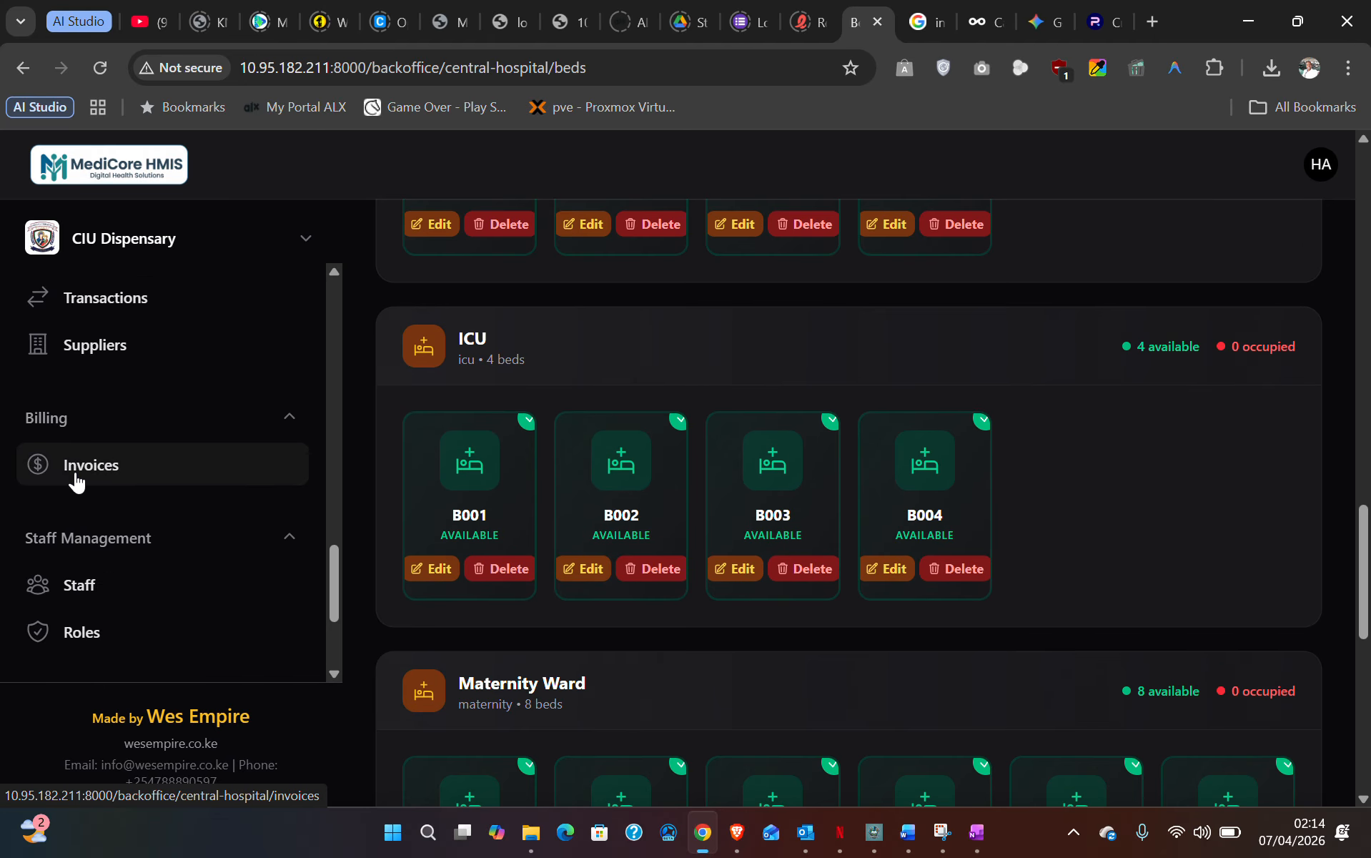
pyautogui.scroll(-1, 156, 525)
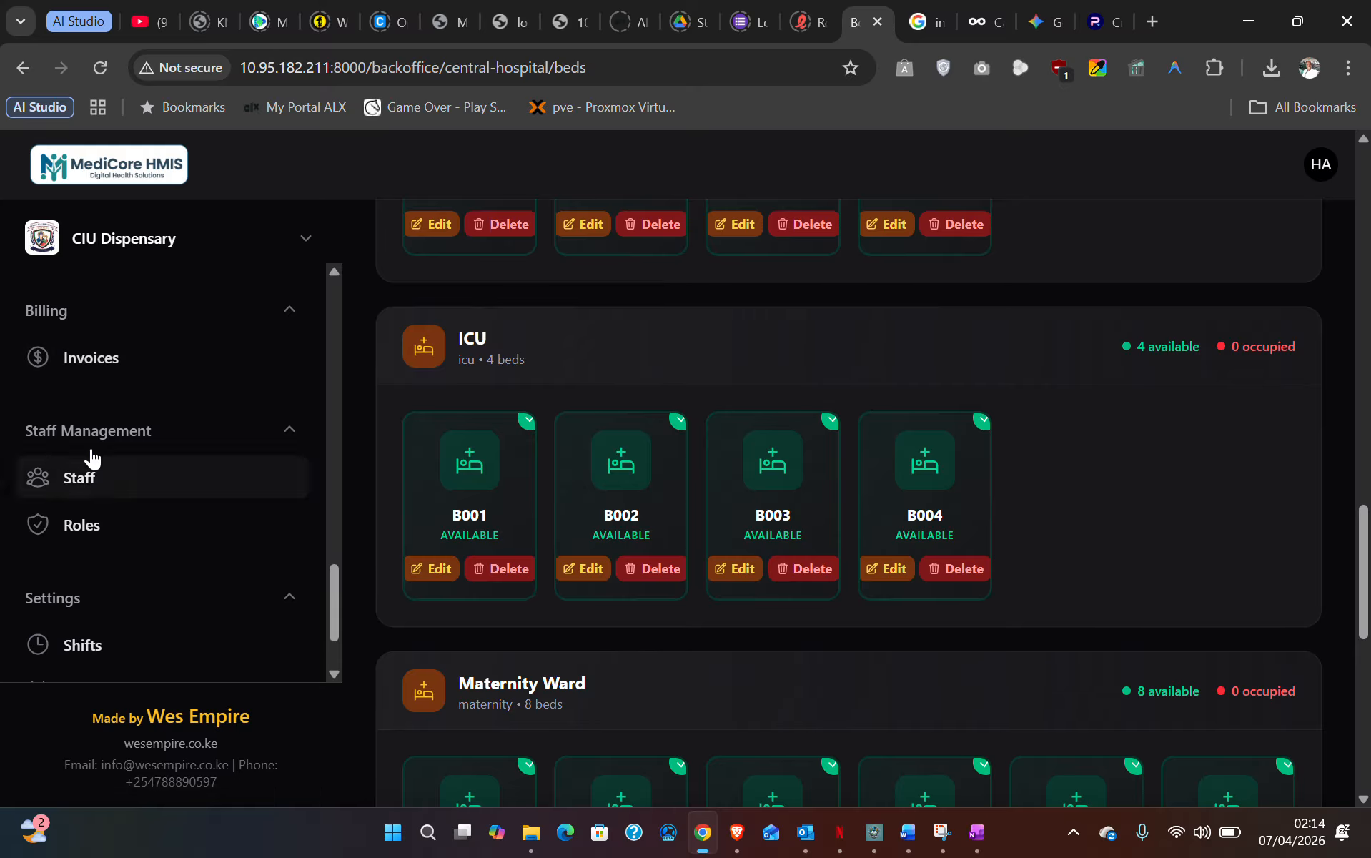
pyautogui.scroll(-1, 99, 449)
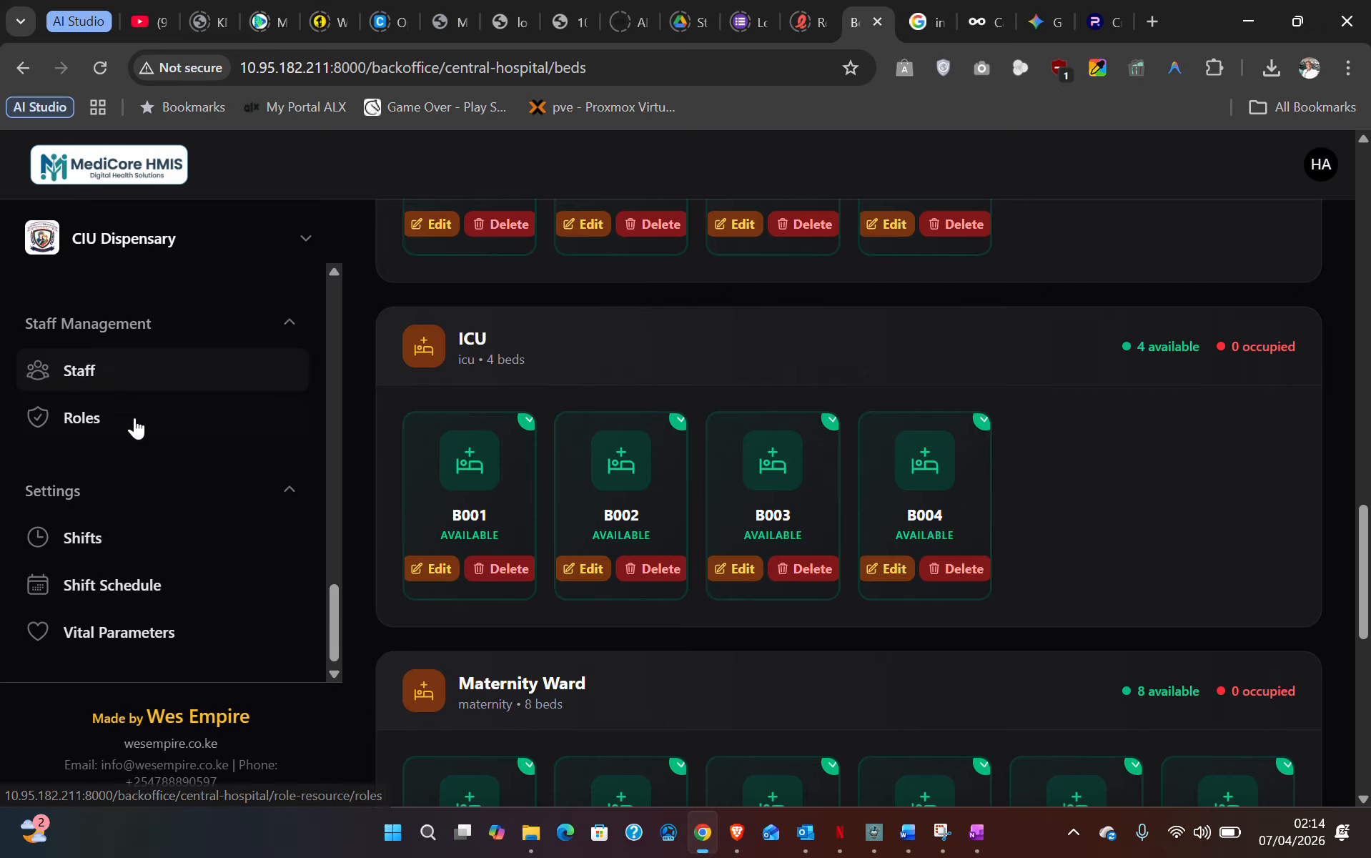
pyautogui.click(87, 378)
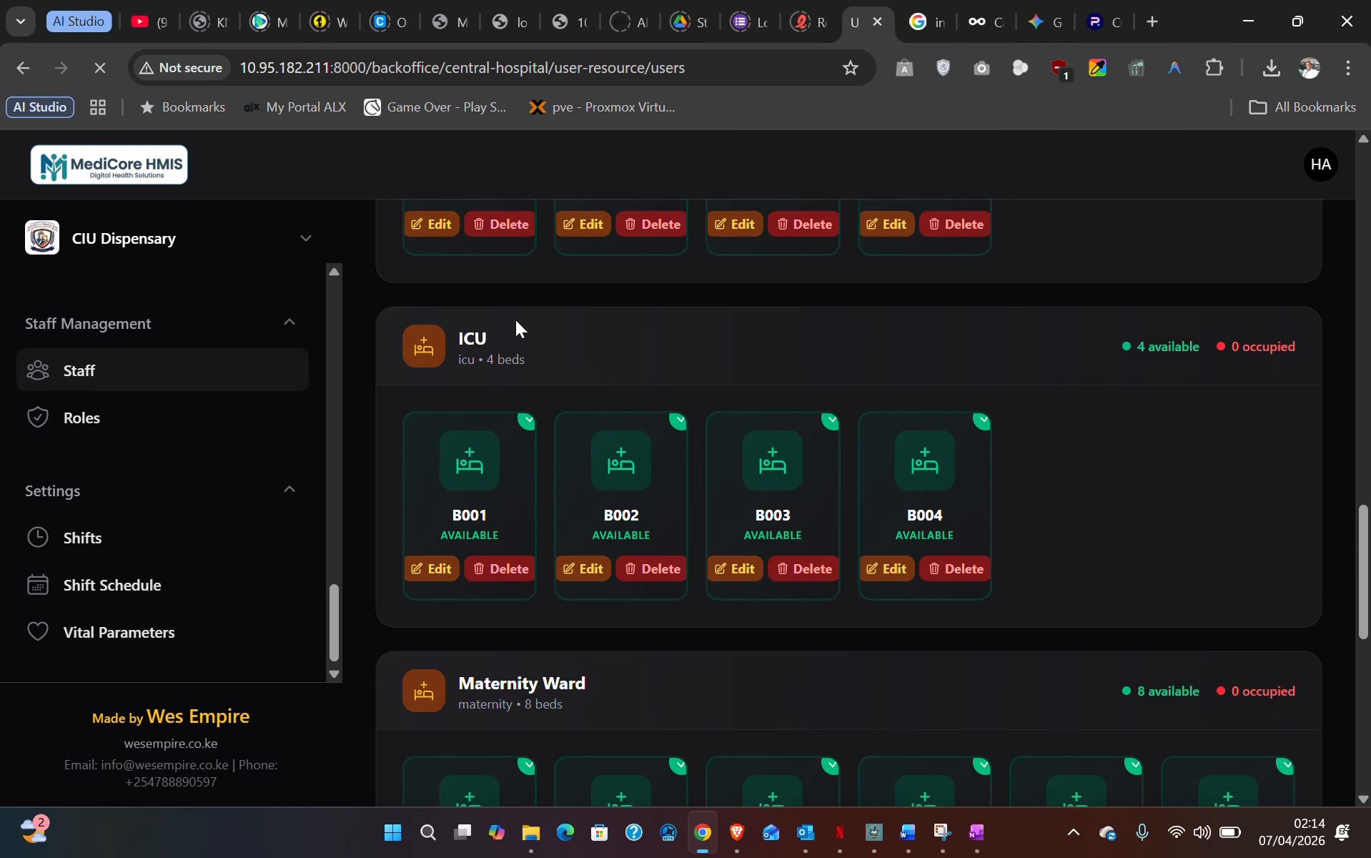
# - Browse the staff users and their roles, then open a blank Create User form
pyautogui.scroll(-5, 678, 544)
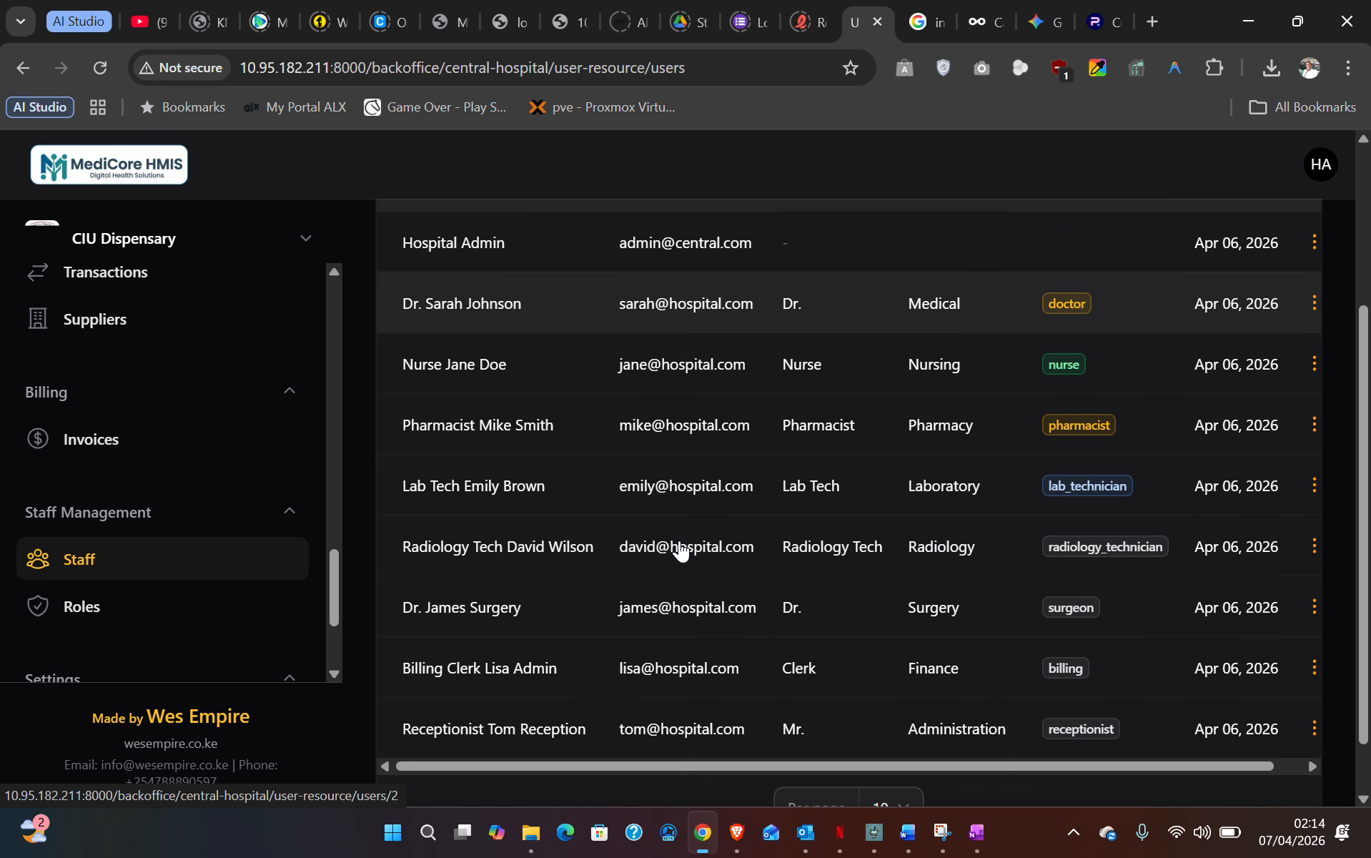
pyautogui.scroll(5, 679, 545)
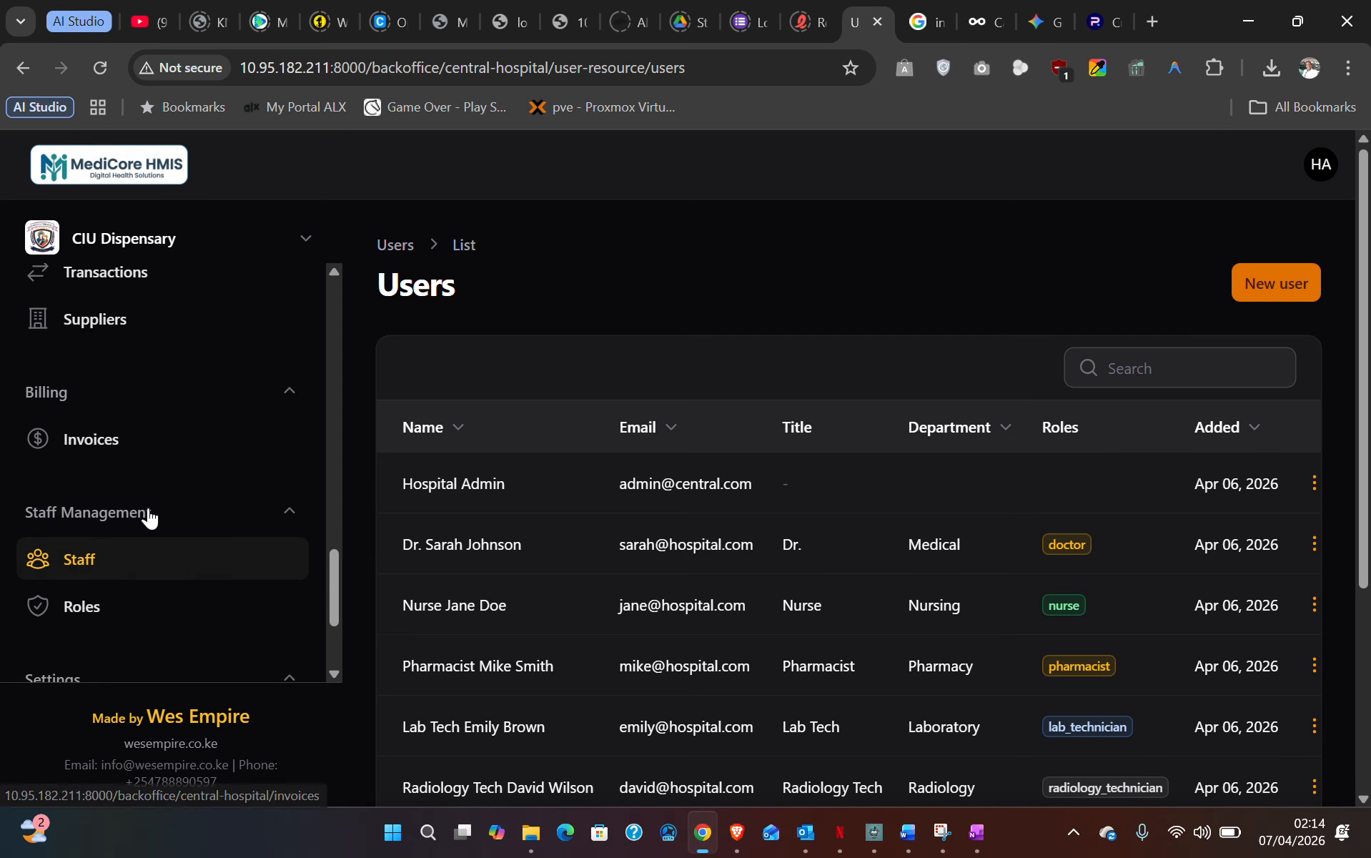
pyautogui.scroll(5, 147, 515)
pyautogui.scroll(10, 147, 515)
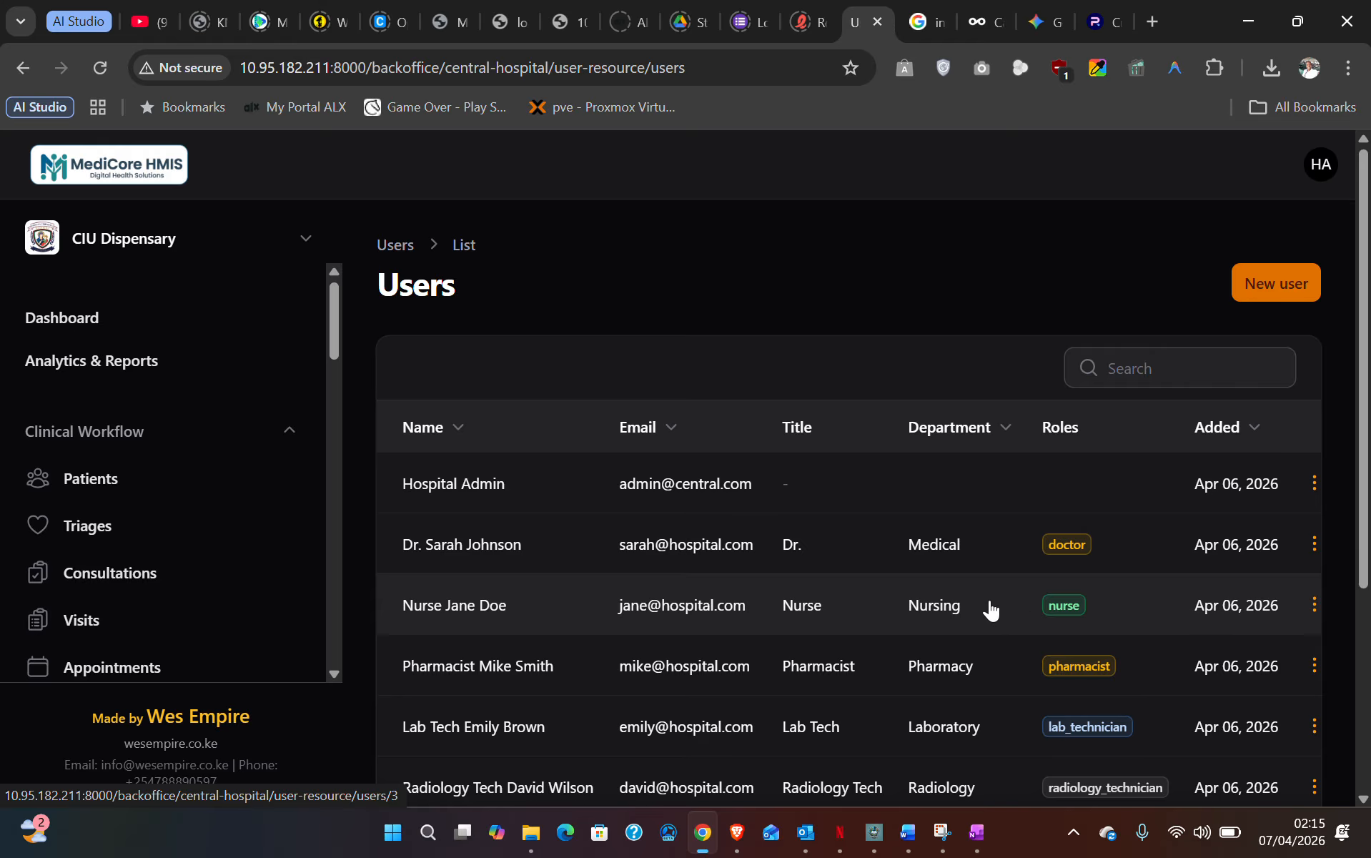
pyautogui.scroll(-1, 780, 522)
pyautogui.scroll(-4, 780, 522)
pyautogui.scroll(4, 780, 526)
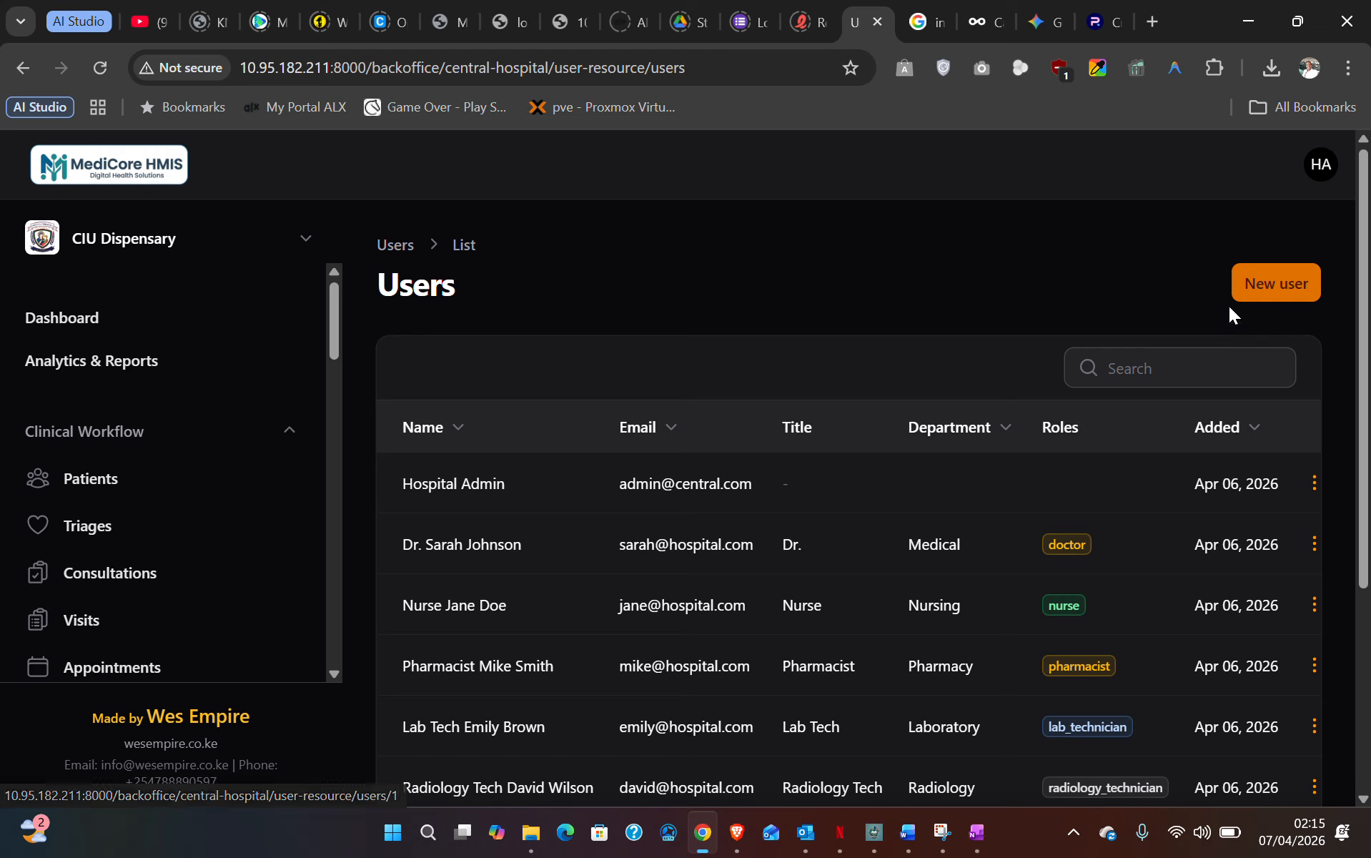
pyautogui.click(1295, 290)
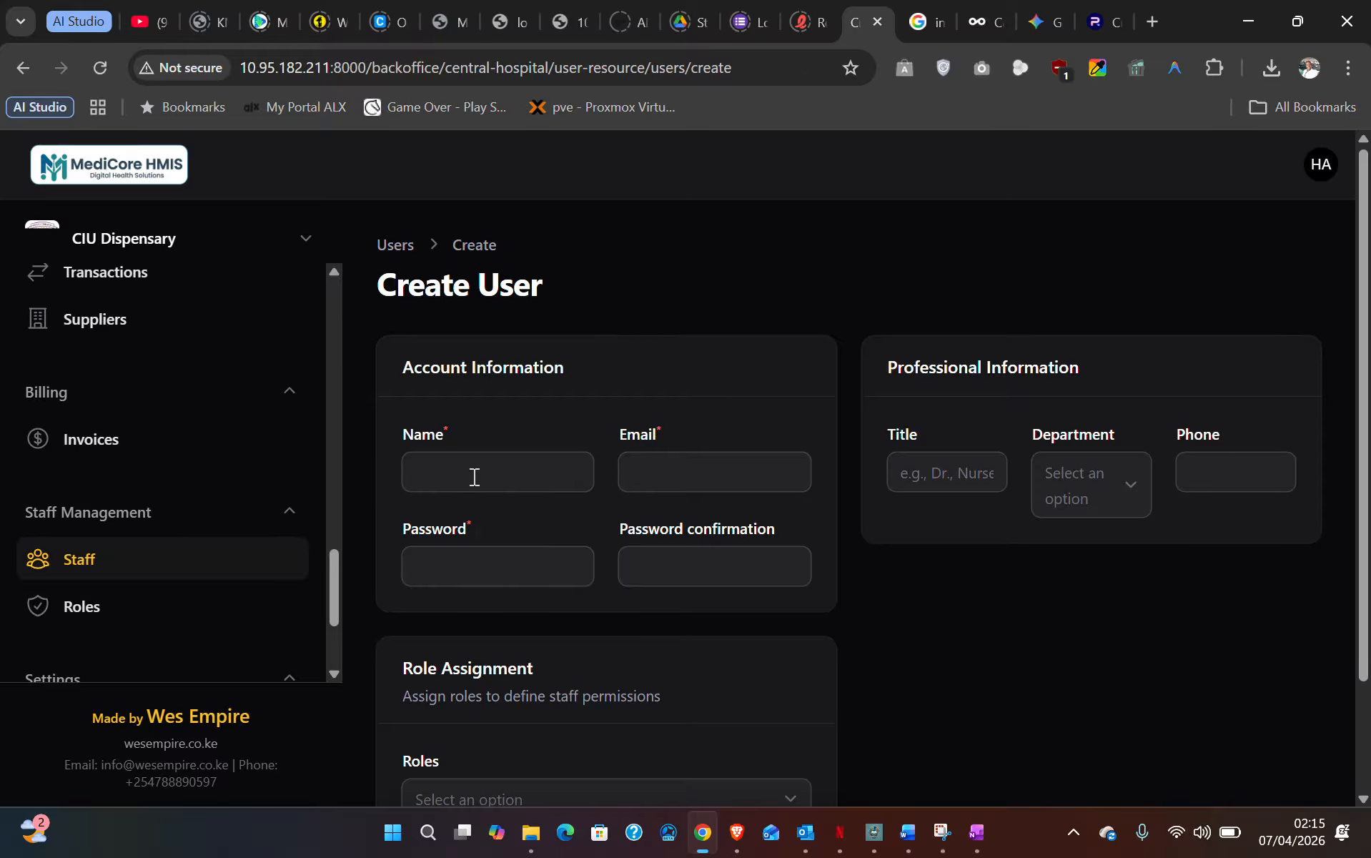
pyautogui.click(474, 476)
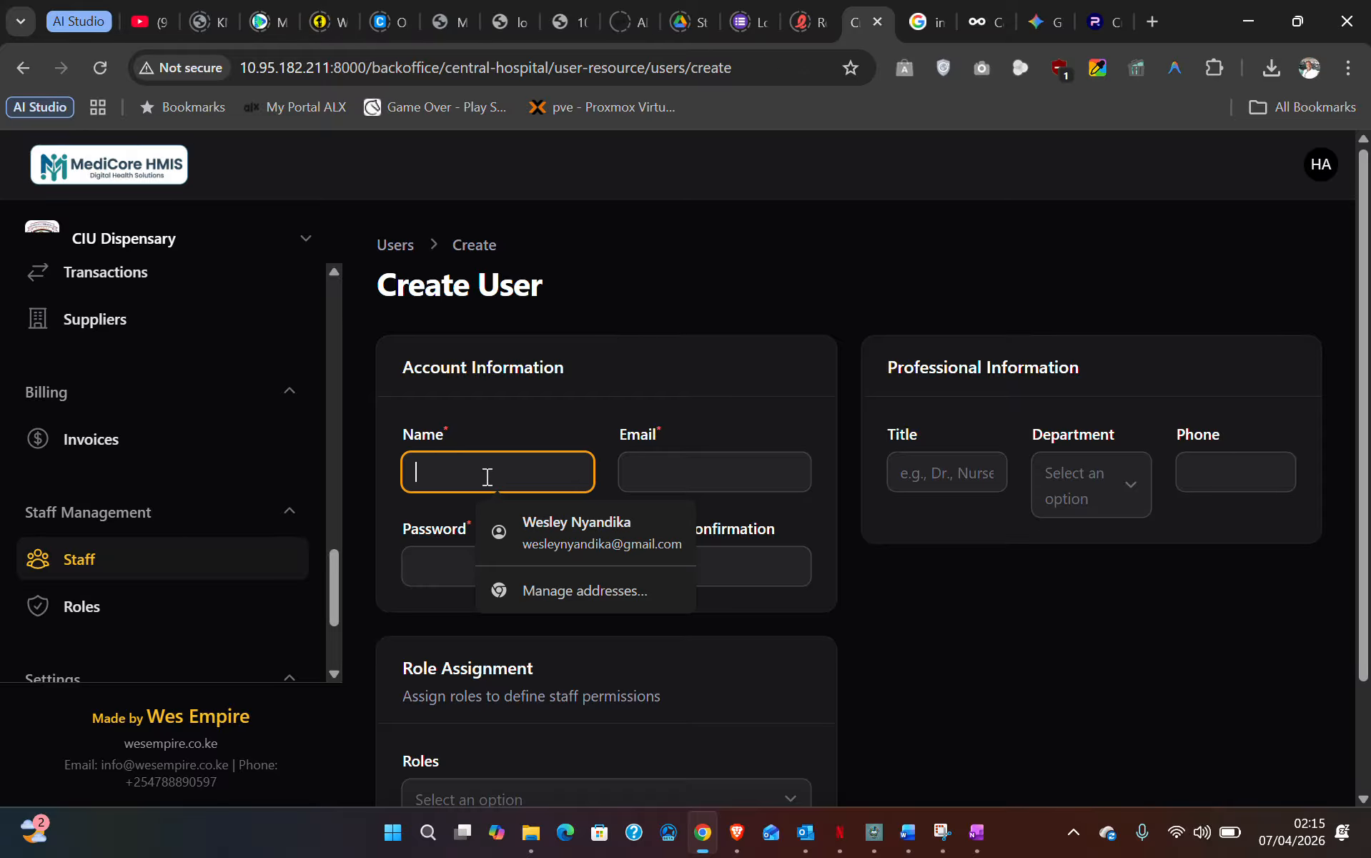
pyautogui.click(673, 471)
pyautogui.click(517, 551)
pyautogui.click(645, 560)
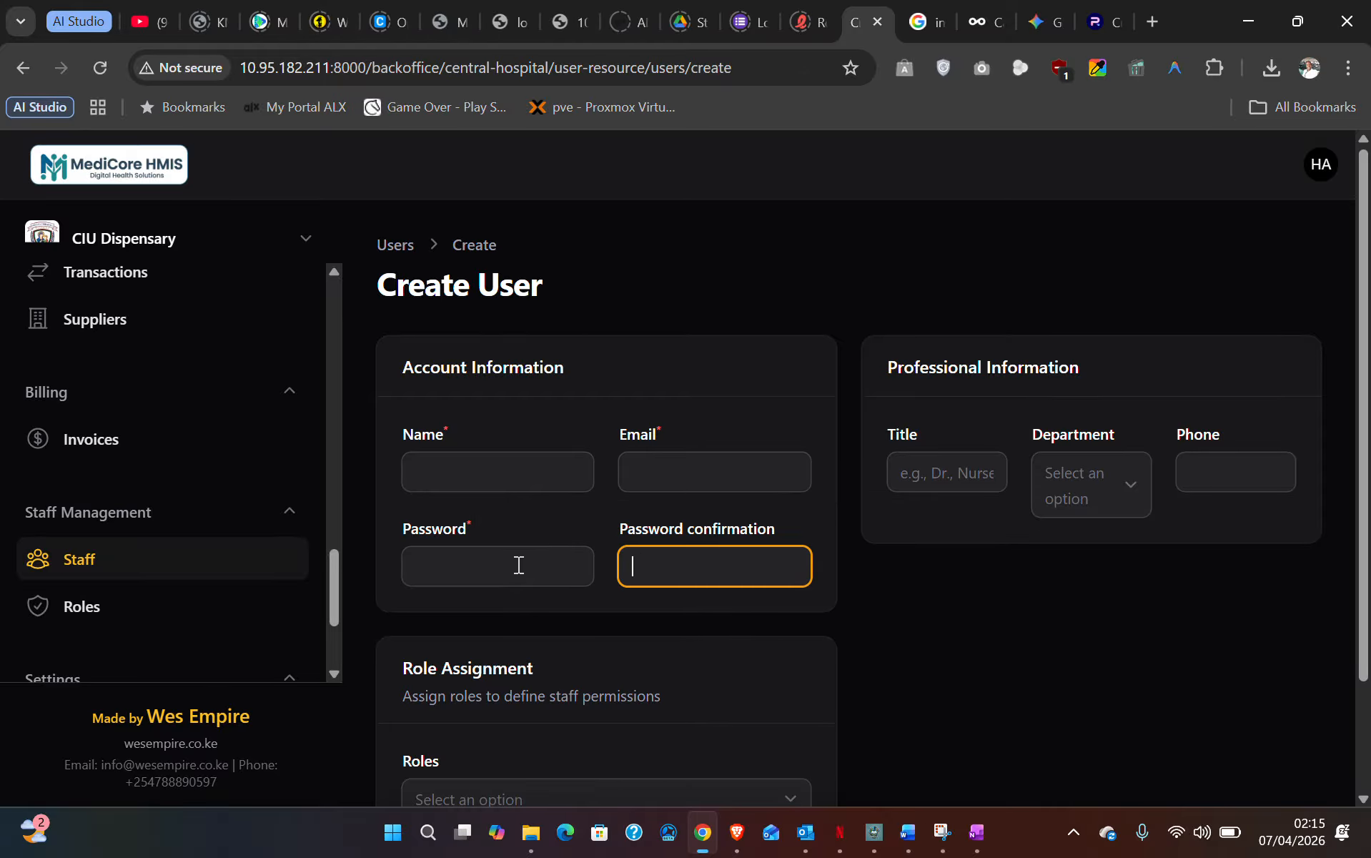
pyautogui.click(517, 563)
pyautogui.click(636, 566)
pyautogui.click(589, 566)
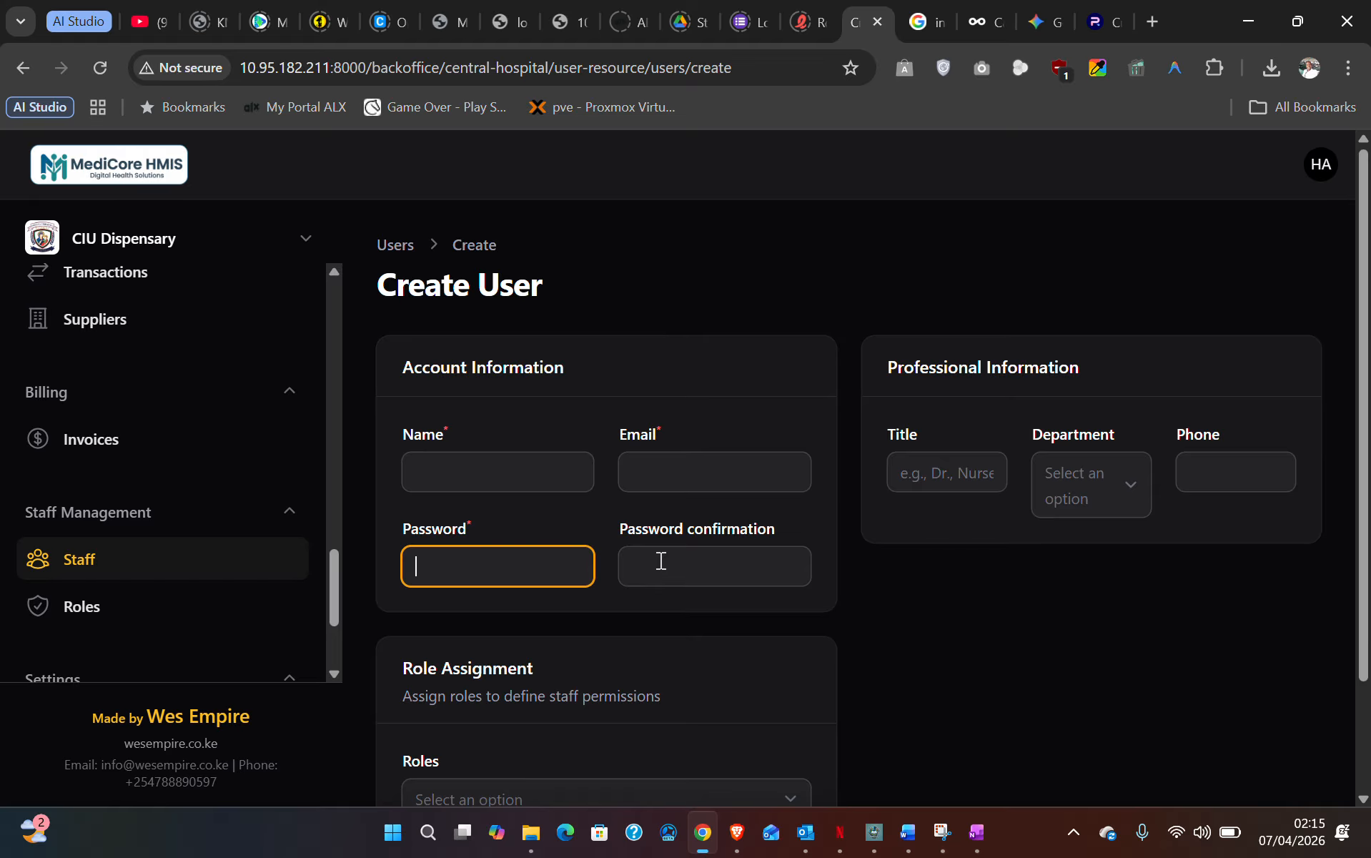
pyautogui.scroll(-2, 661, 560)
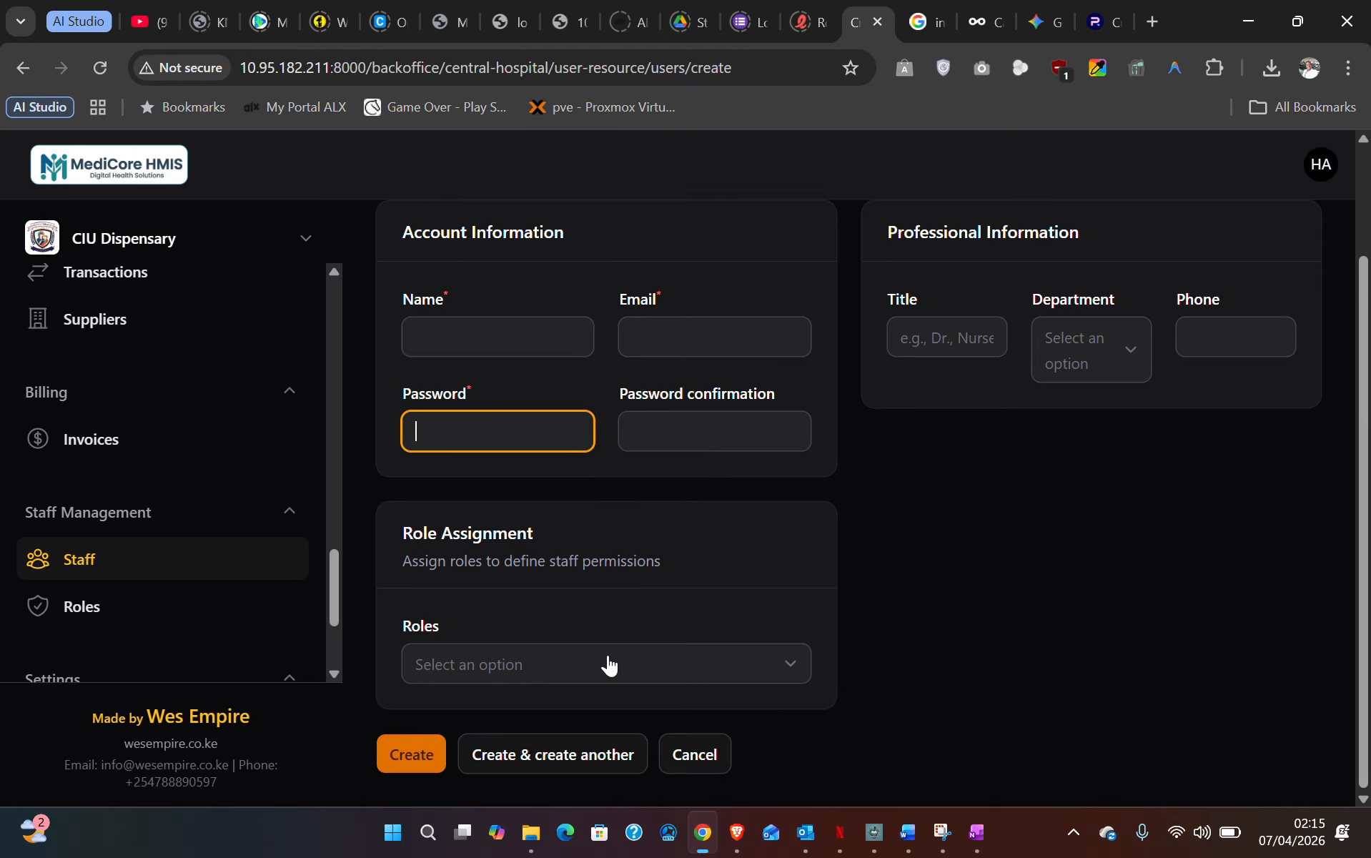
pyautogui.click(592, 663)
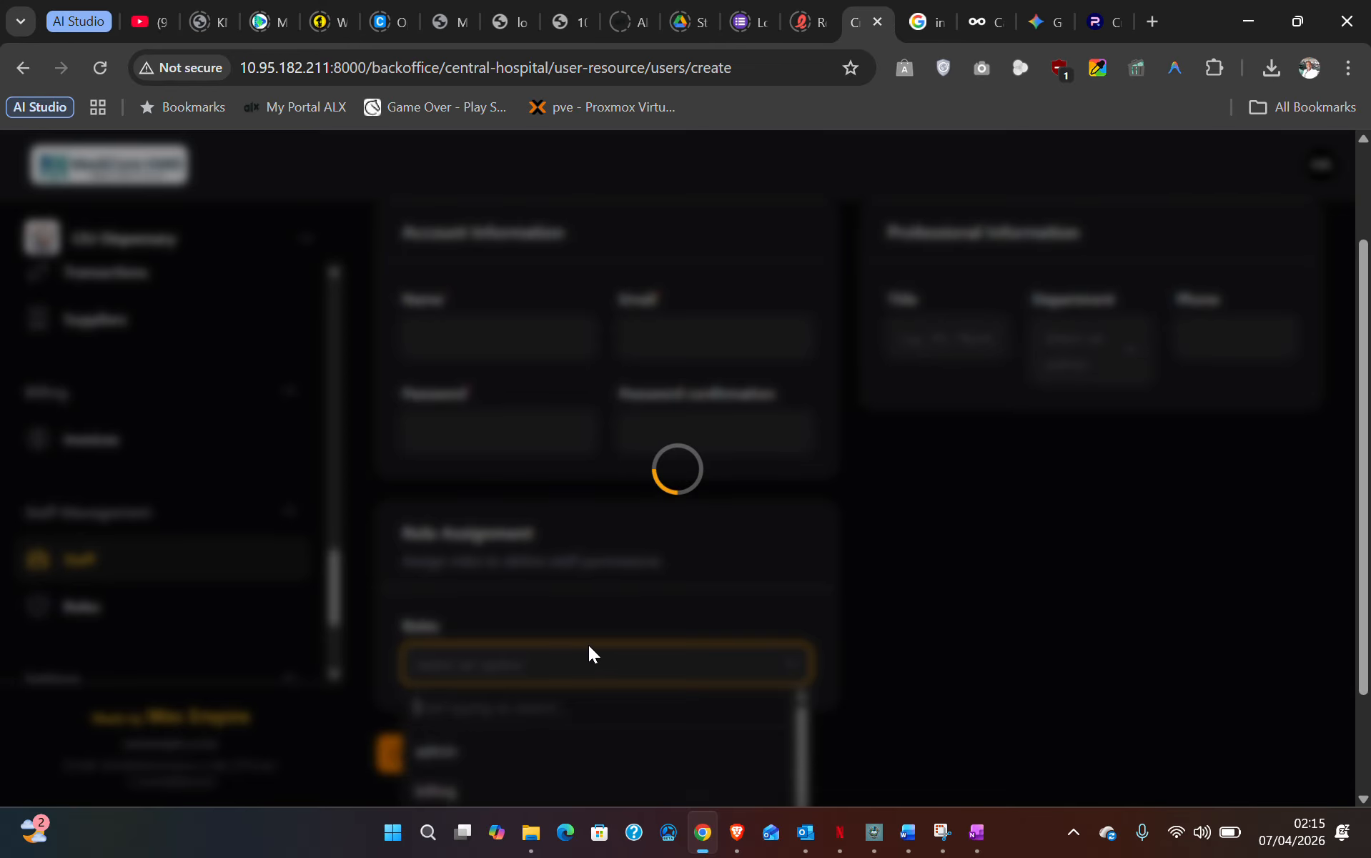
pyautogui.scroll(2, 456, 441)
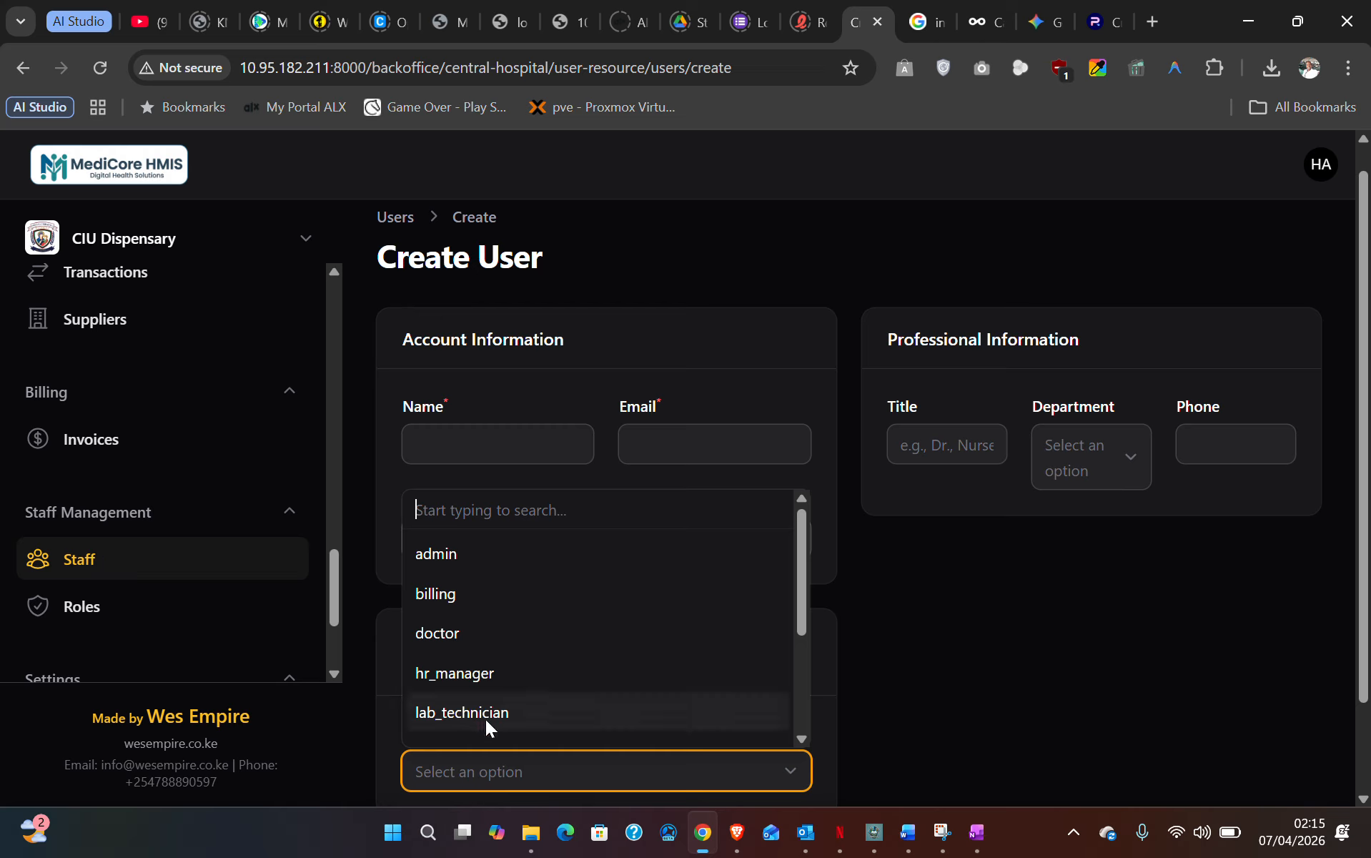
pyautogui.scroll(5, 157, 422)
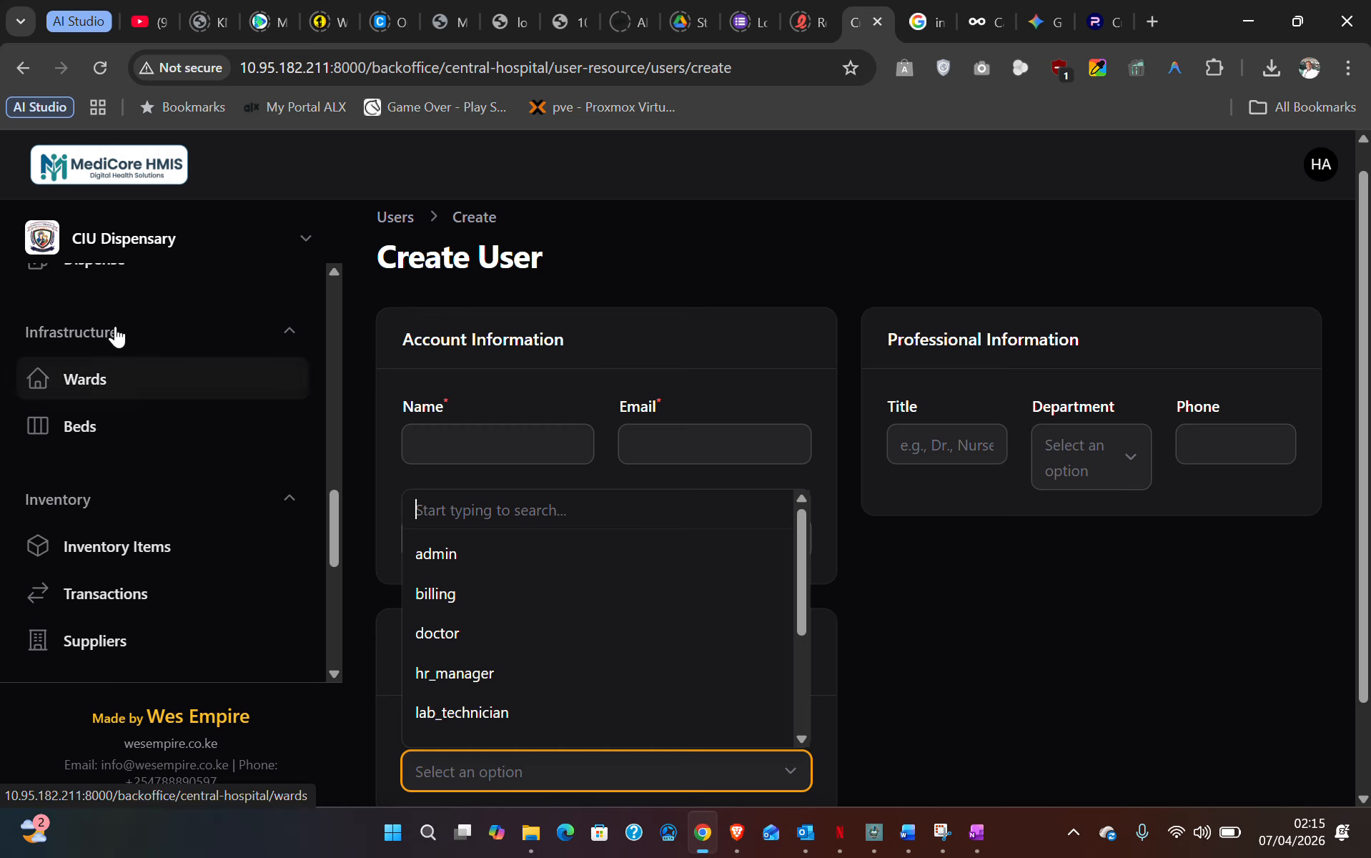
pyautogui.scroll(-2, 599, 711)
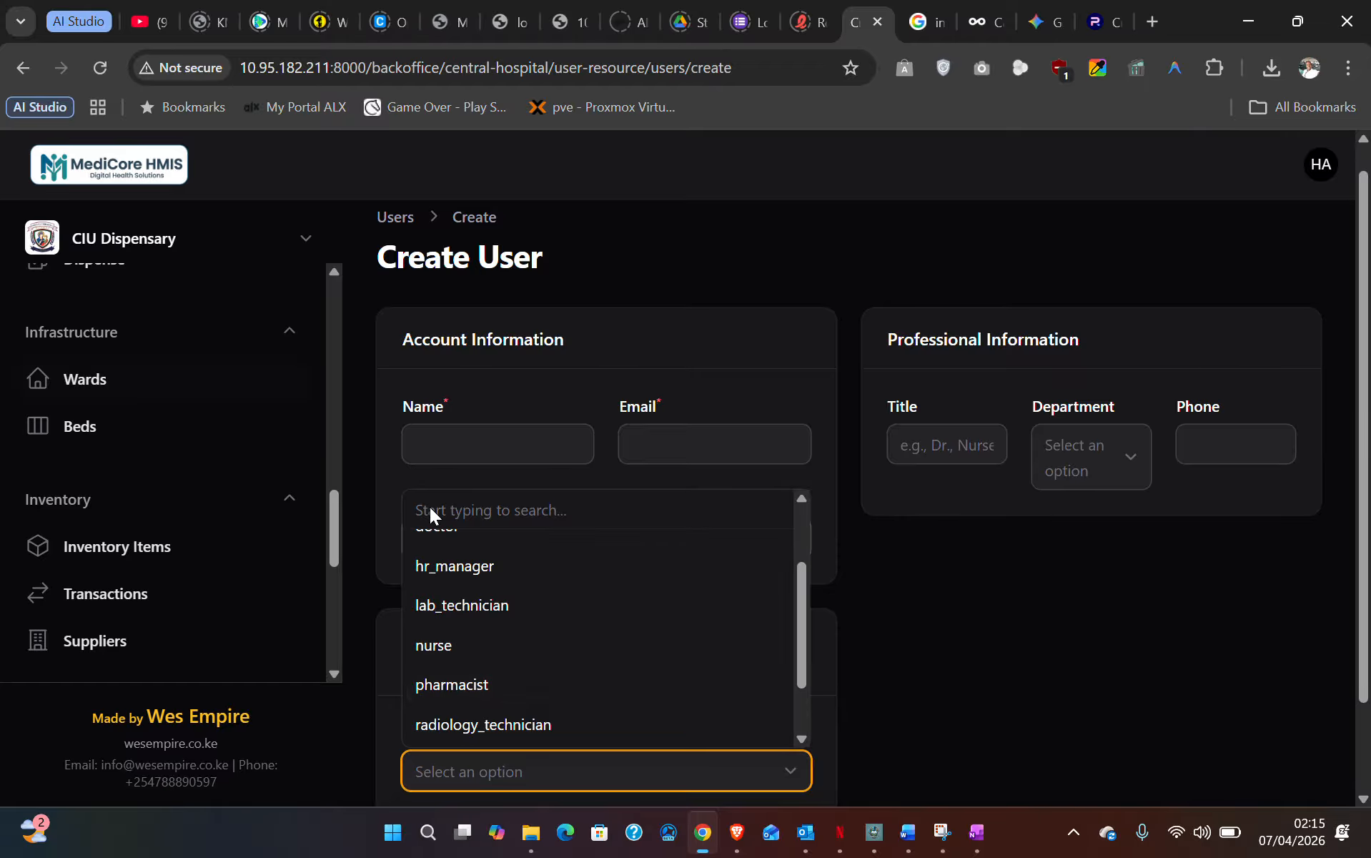
pyautogui.scroll(-3, 545, 595)
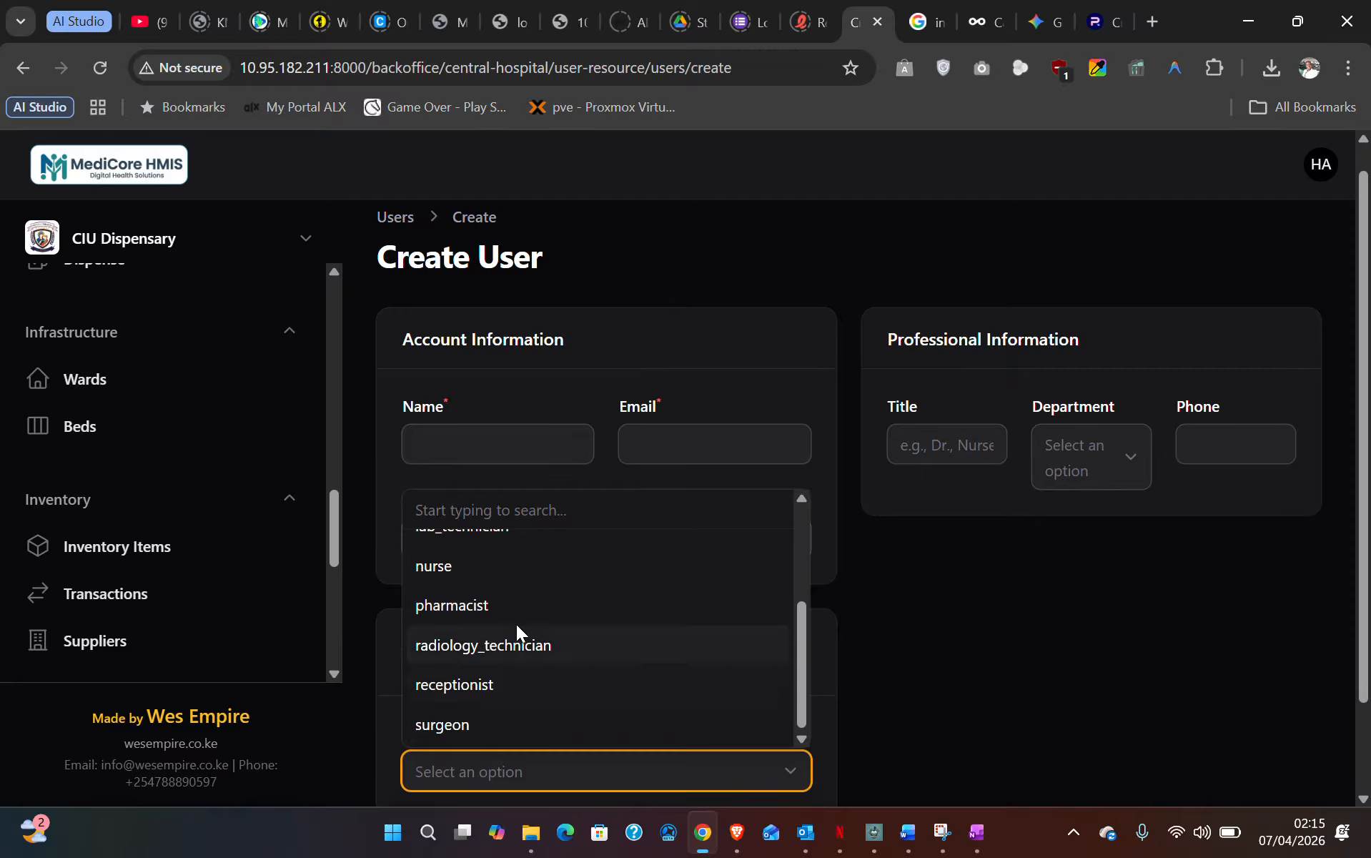
pyautogui.click(977, 446)
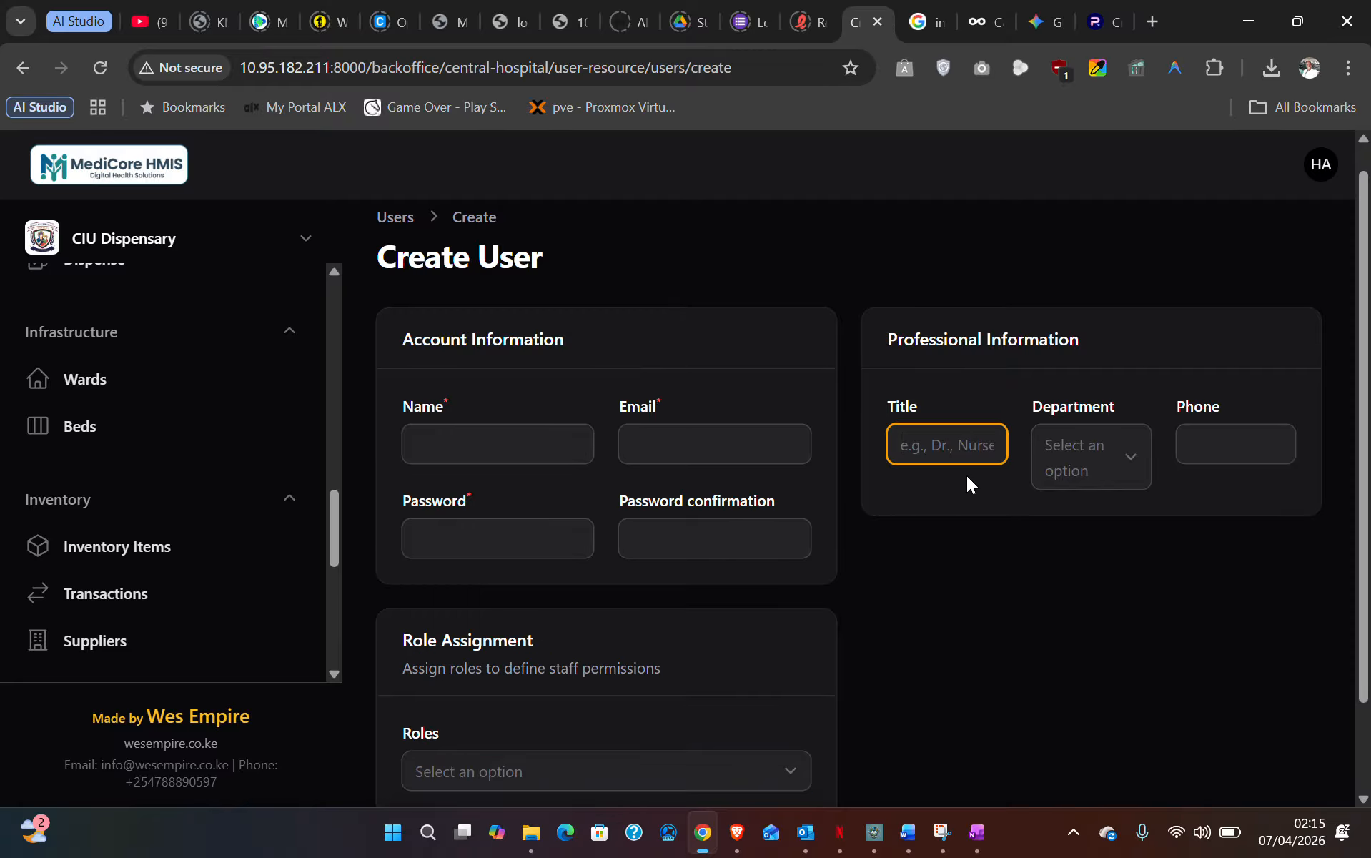
pyautogui.click(1118, 456)
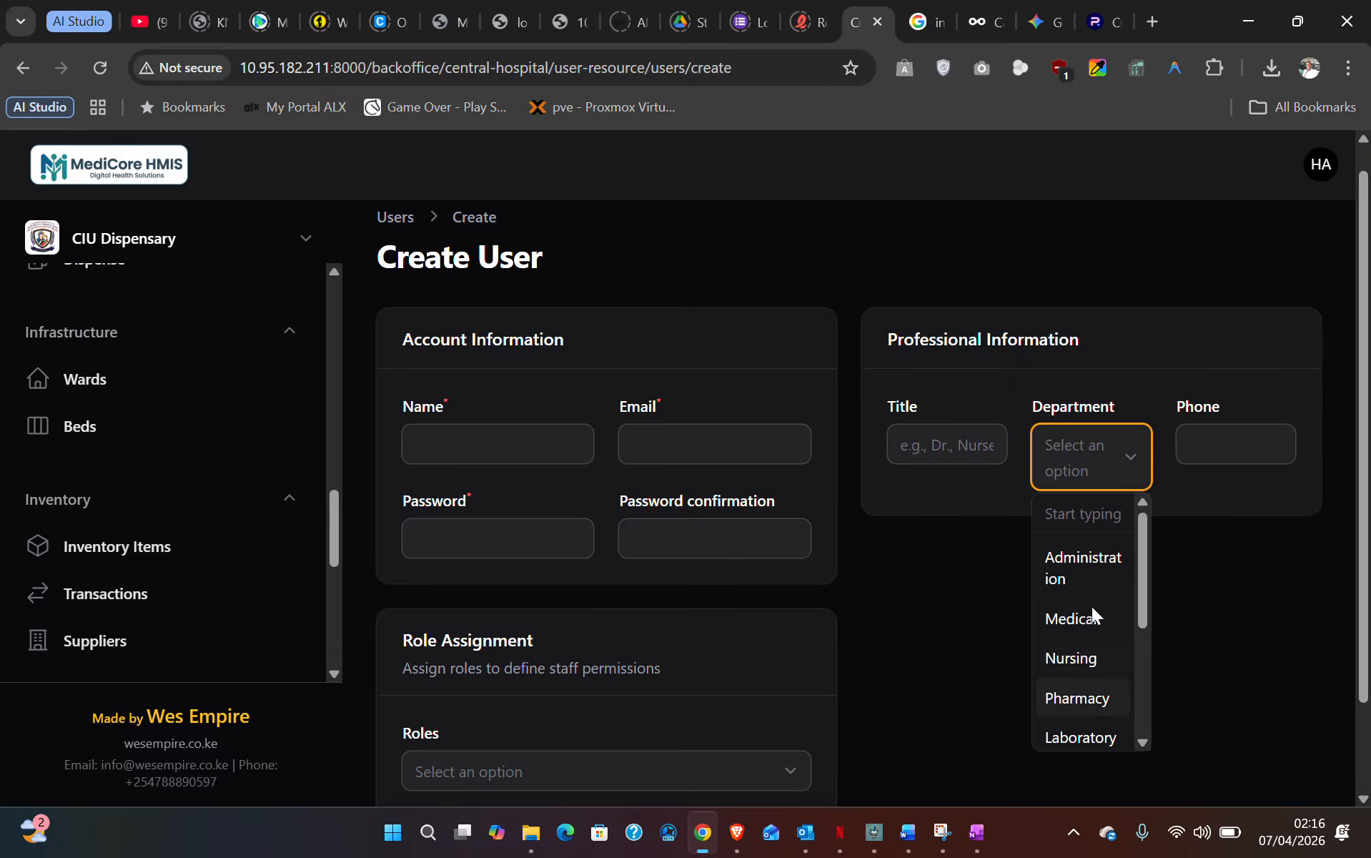
pyautogui.click(1236, 444)
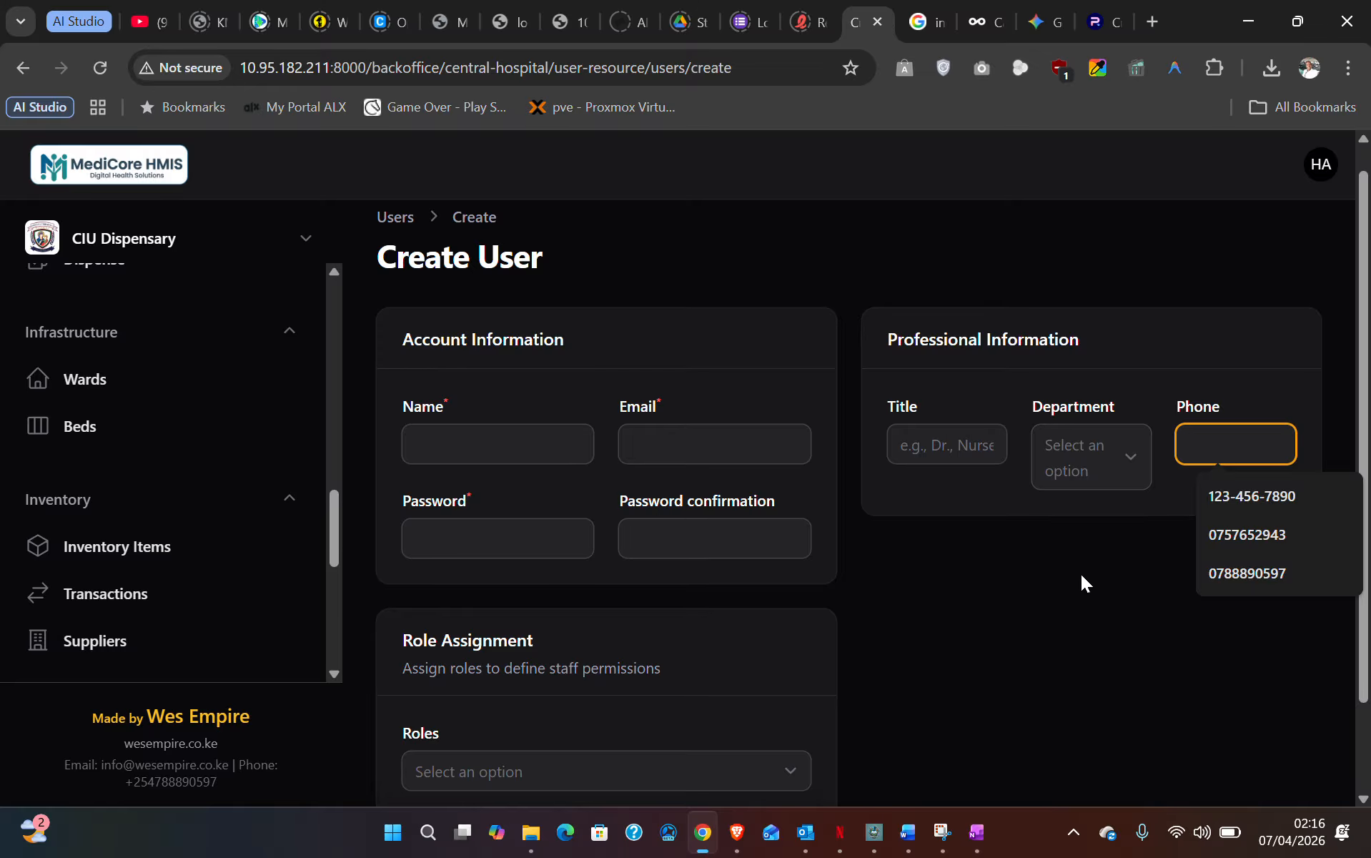
pyautogui.scroll(-2, 1081, 574)
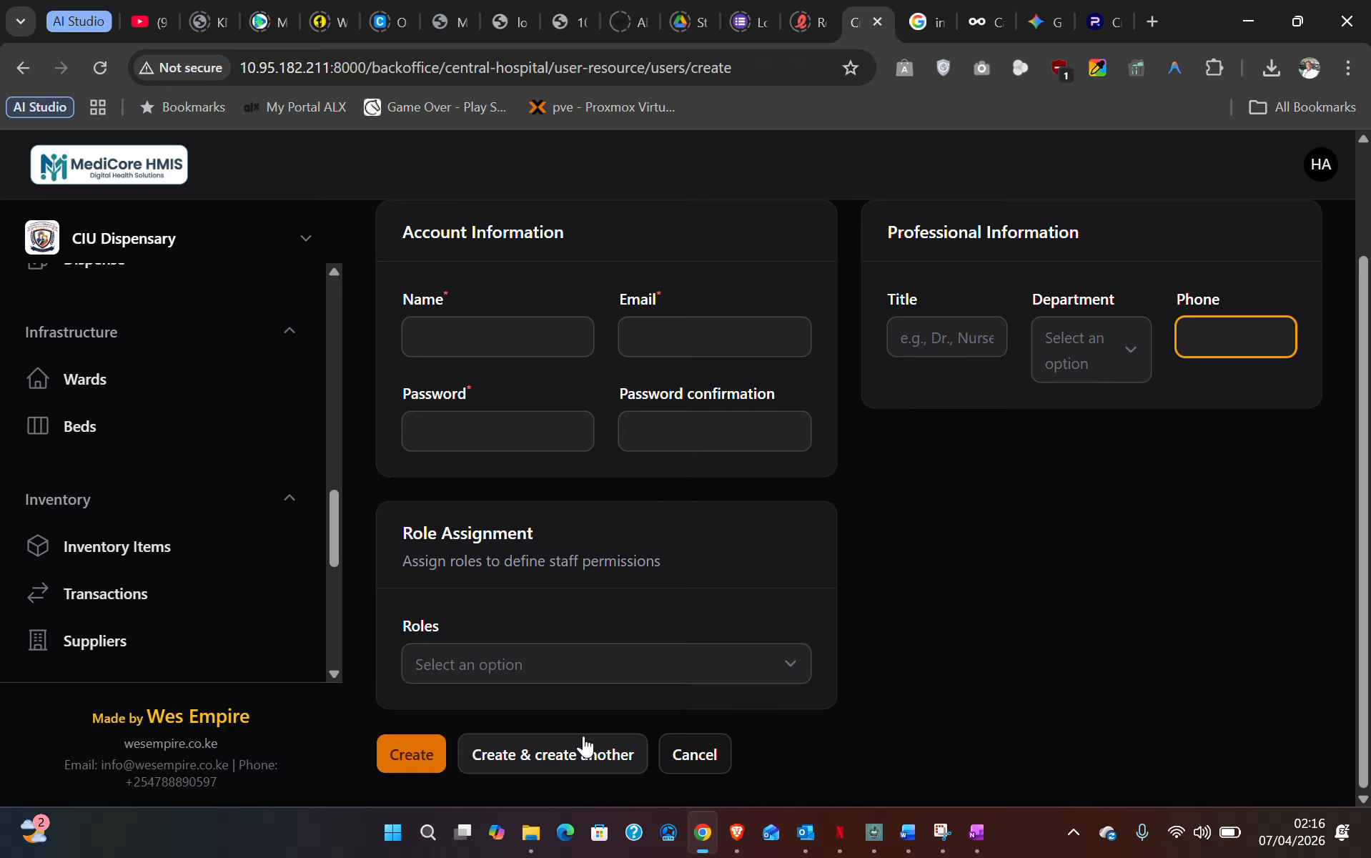
pyautogui.scroll(-7, 192, 450)
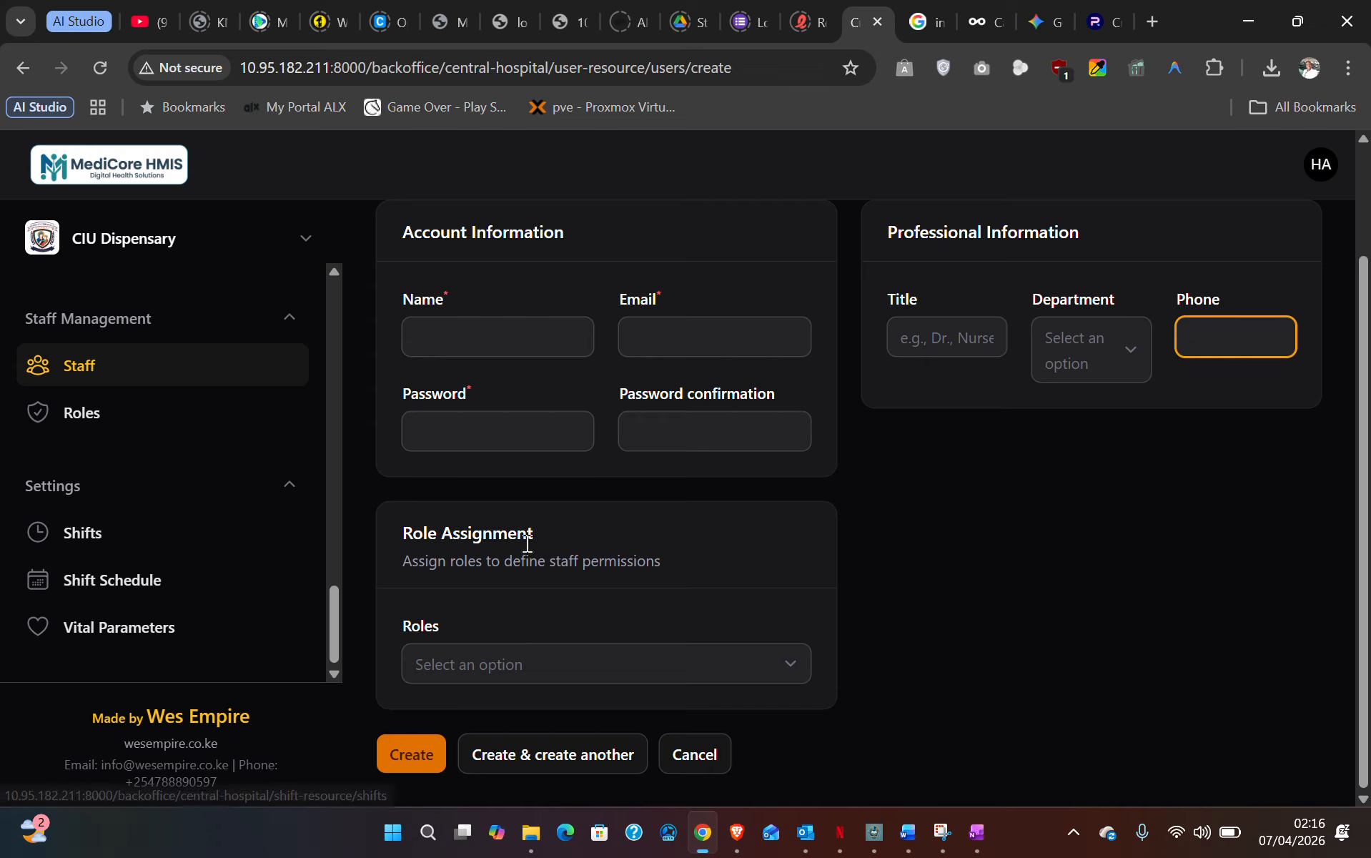
# - Open the Shifts list and view the Morning Shift's actions menu without choosing anything
pyautogui.click(98, 541)
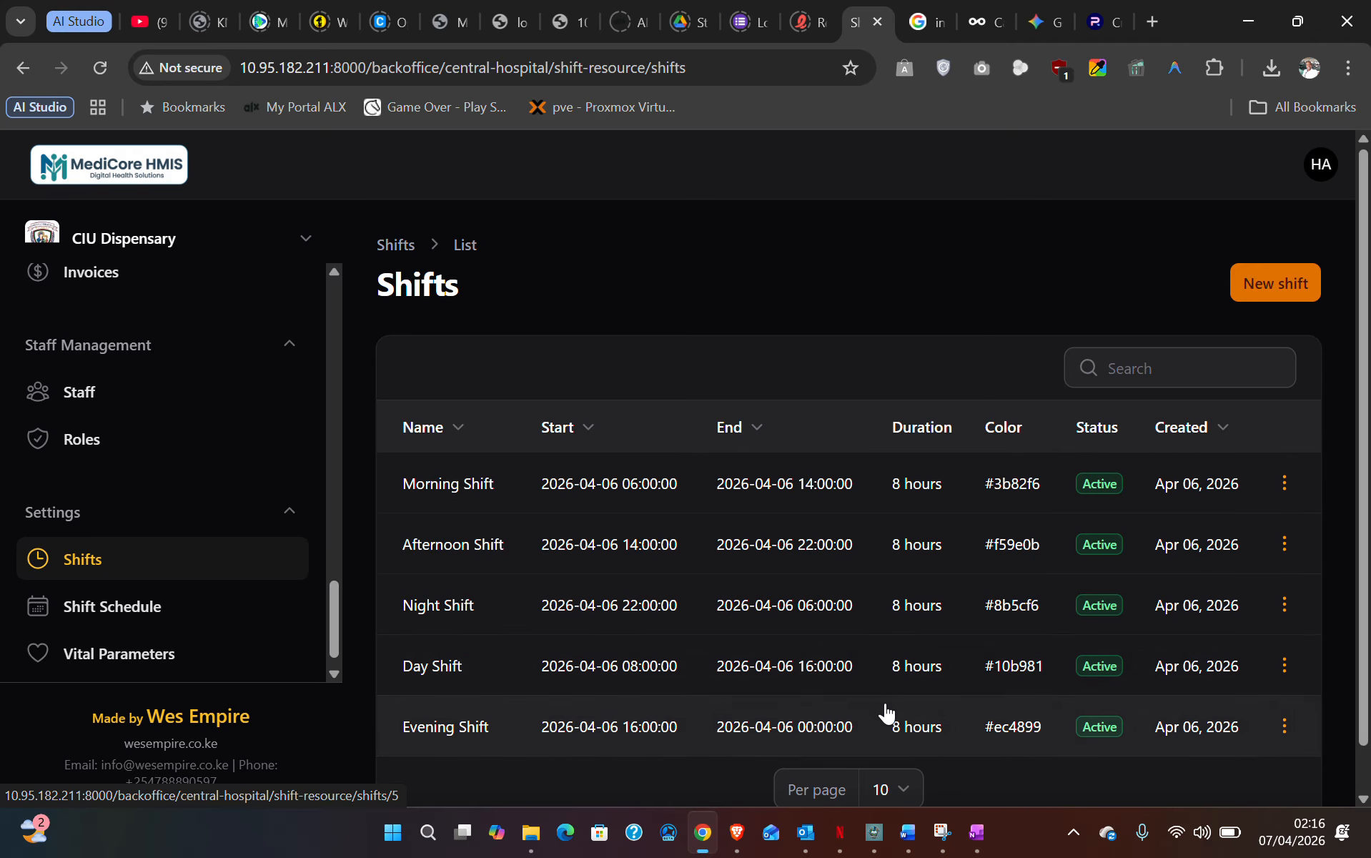
pyautogui.click(1287, 485)
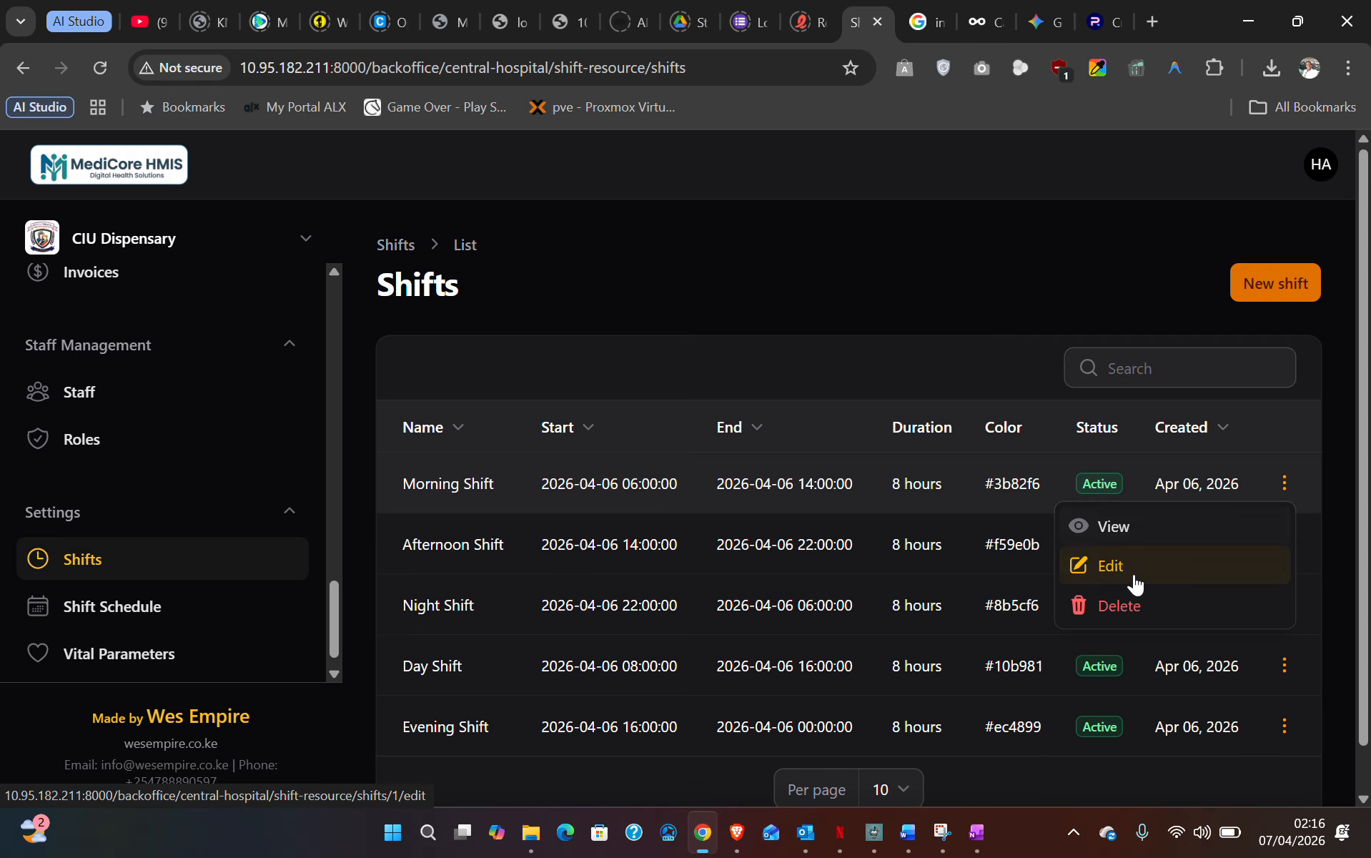
pyautogui.click(866, 376)
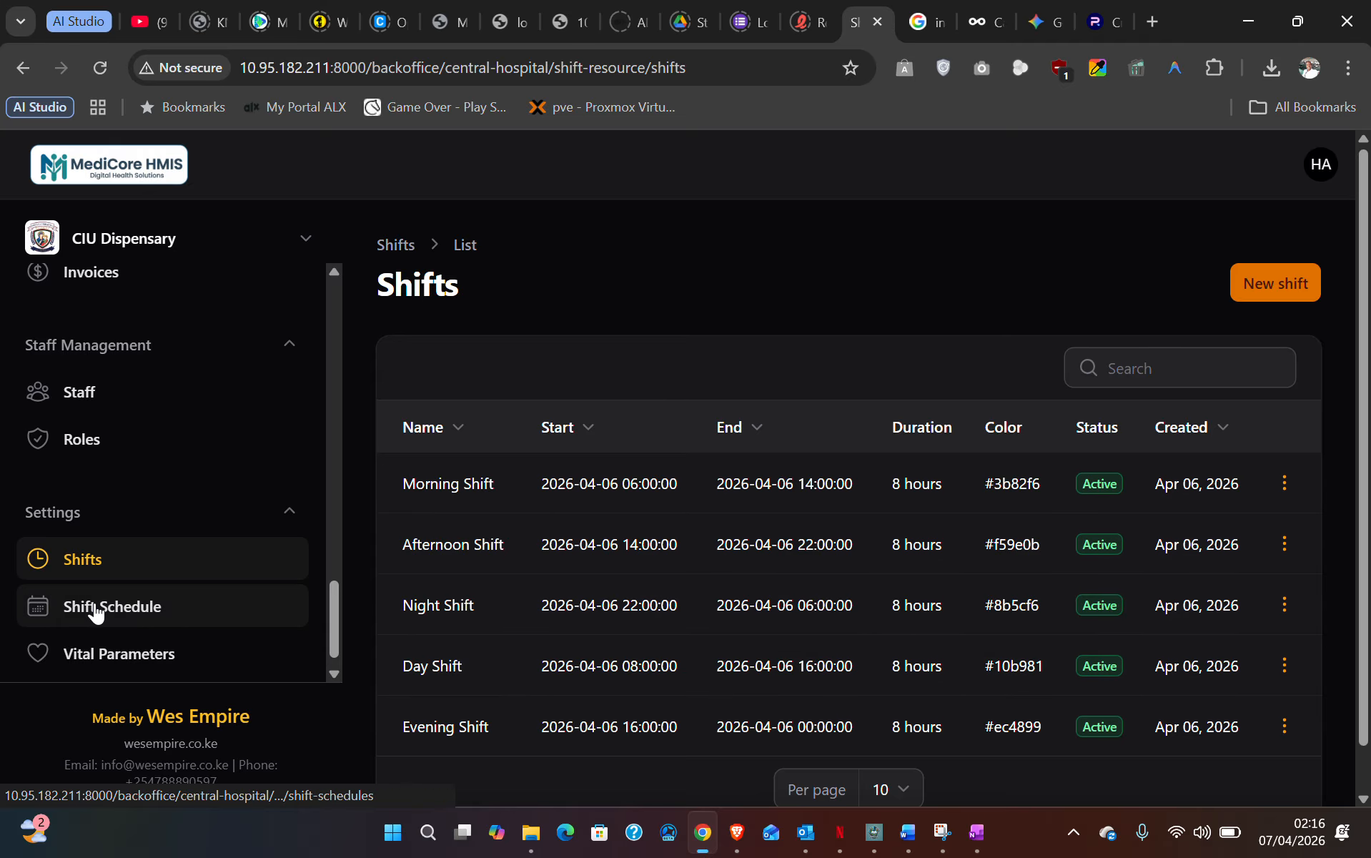
# - Open the Weekly Shift Schedule and scroll through the staff assignments table
pyautogui.click(71, 608)
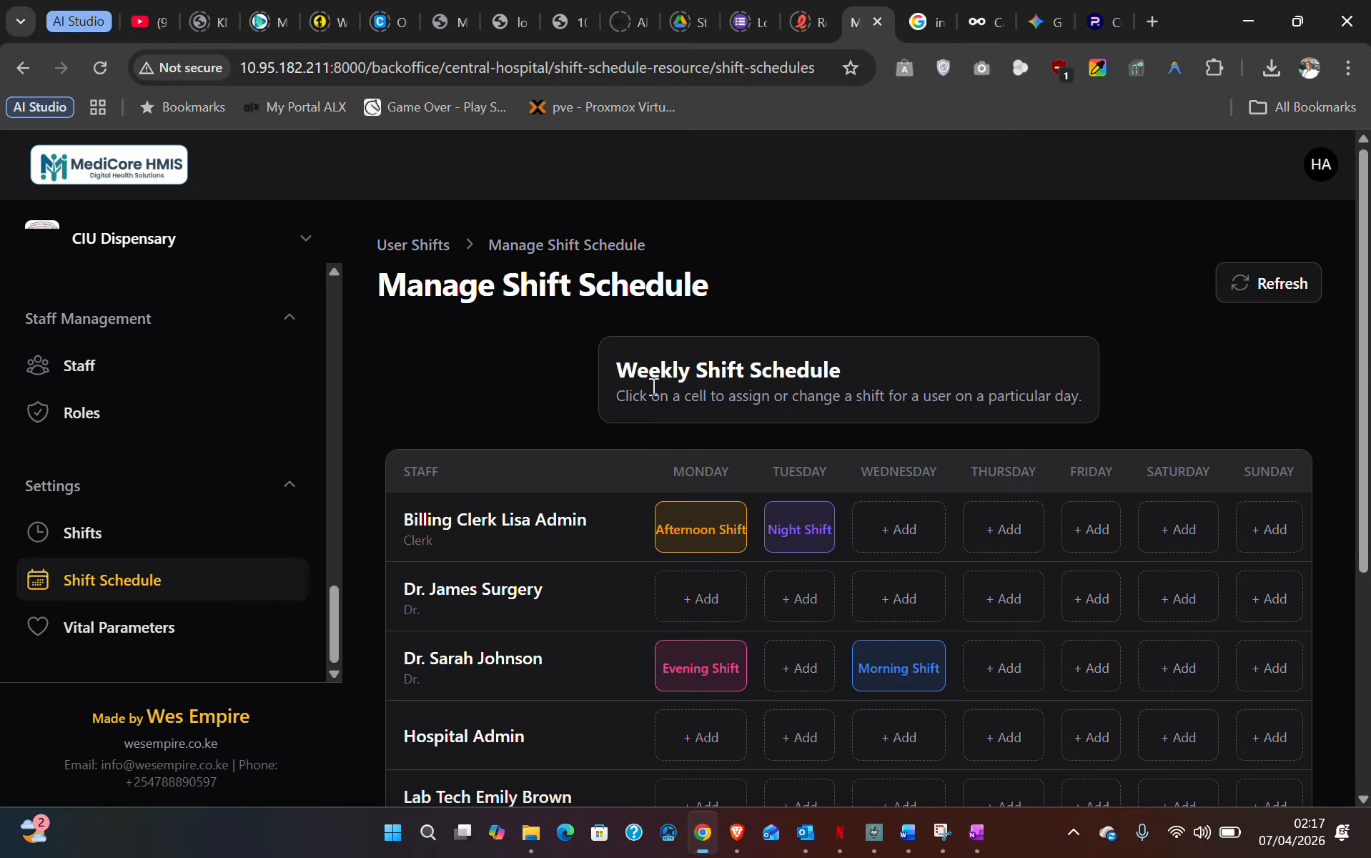
pyautogui.scroll(-3, 672, 545)
pyautogui.scroll(-2, 696, 539)
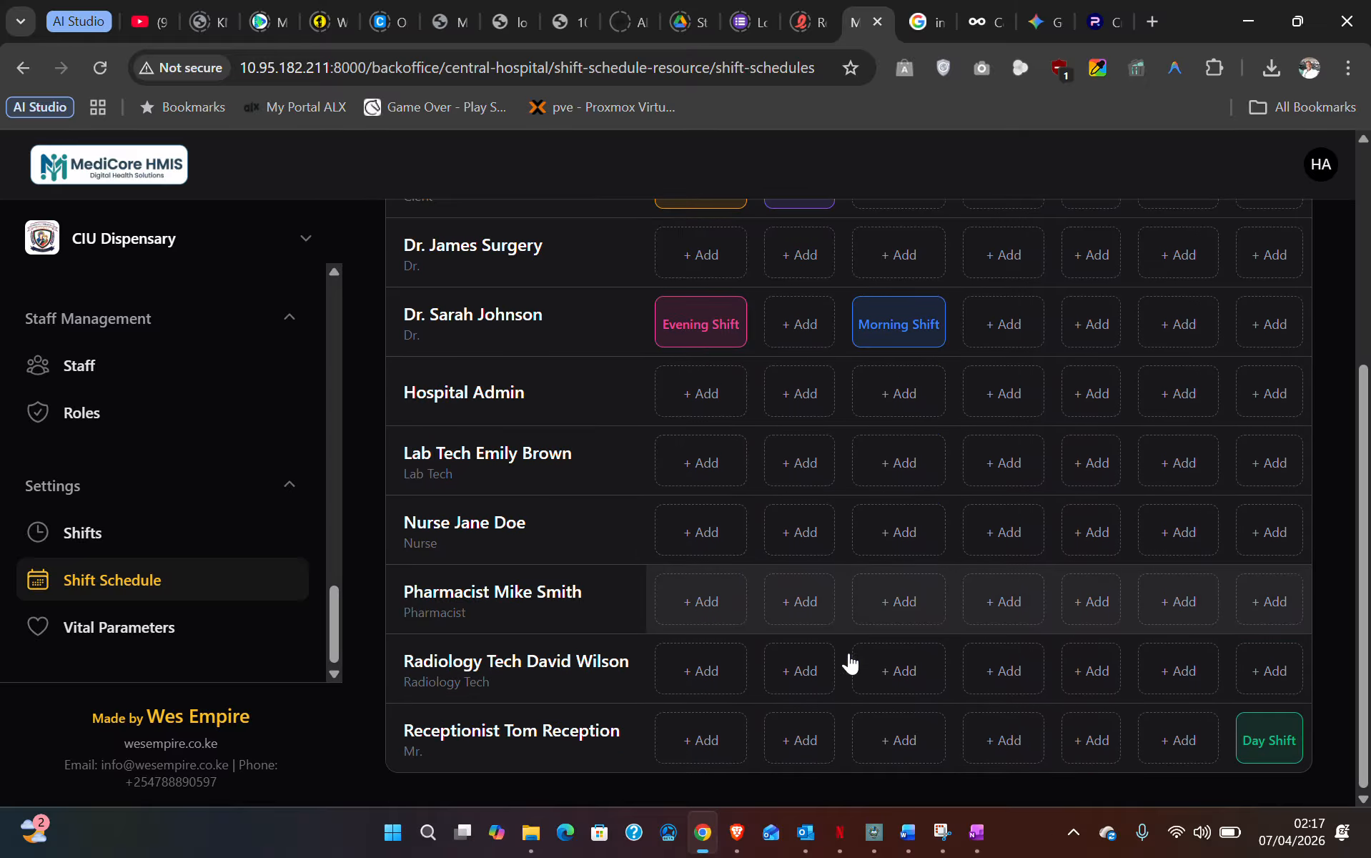
pyautogui.scroll(5, 906, 654)
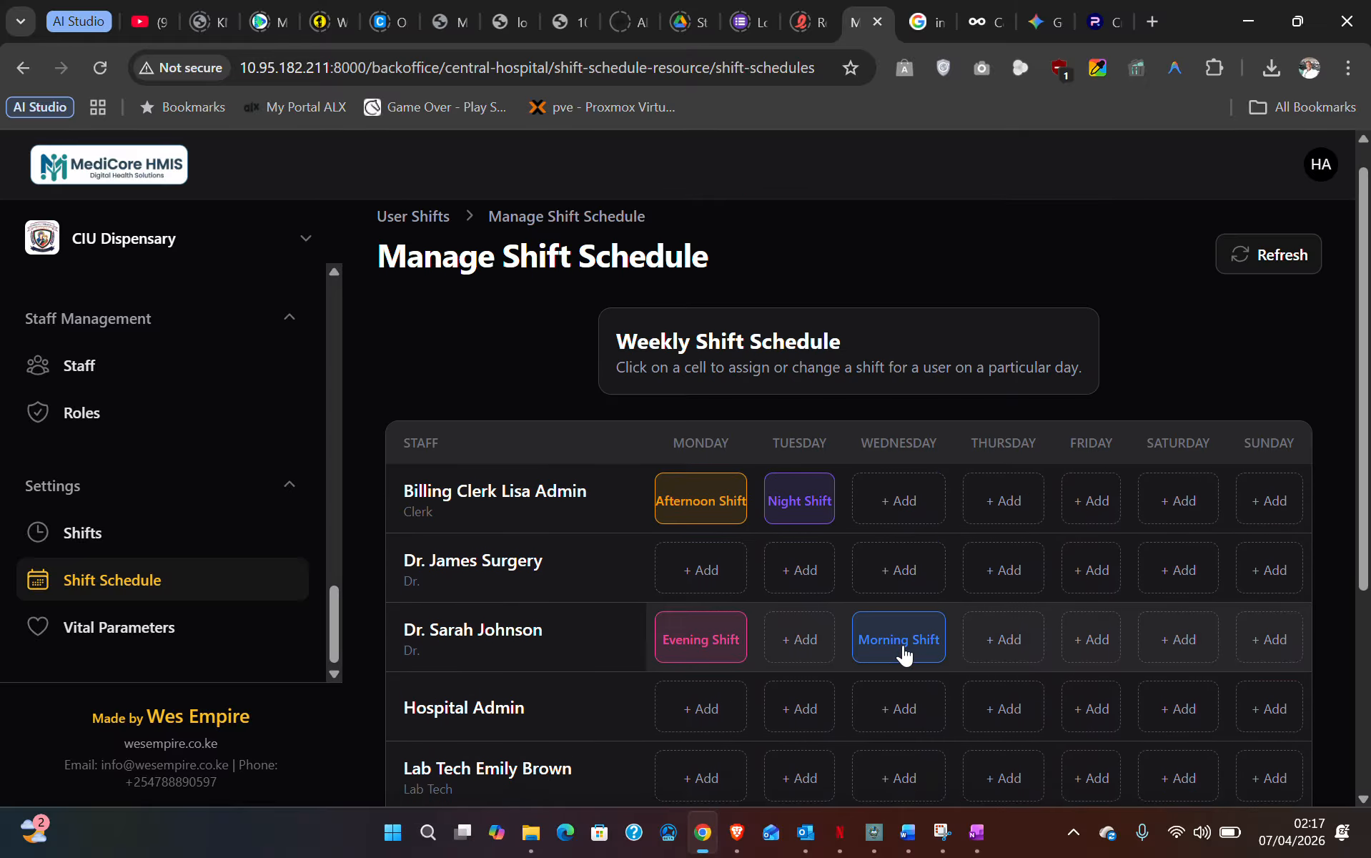
pyautogui.scroll(-2, 714, 586)
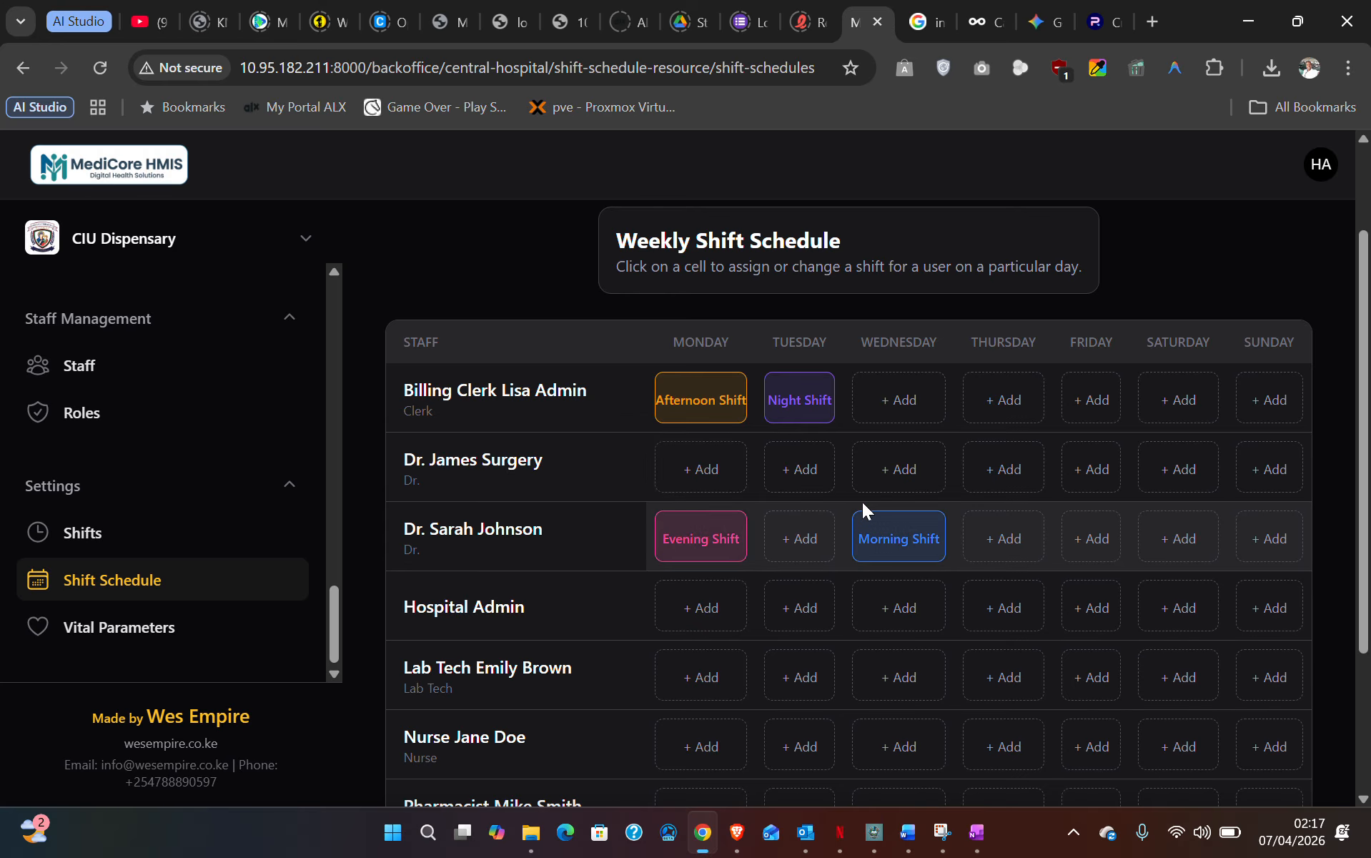
# - Assign the doctor the Morning Shift on Wednesday
pyautogui.click(901, 470)
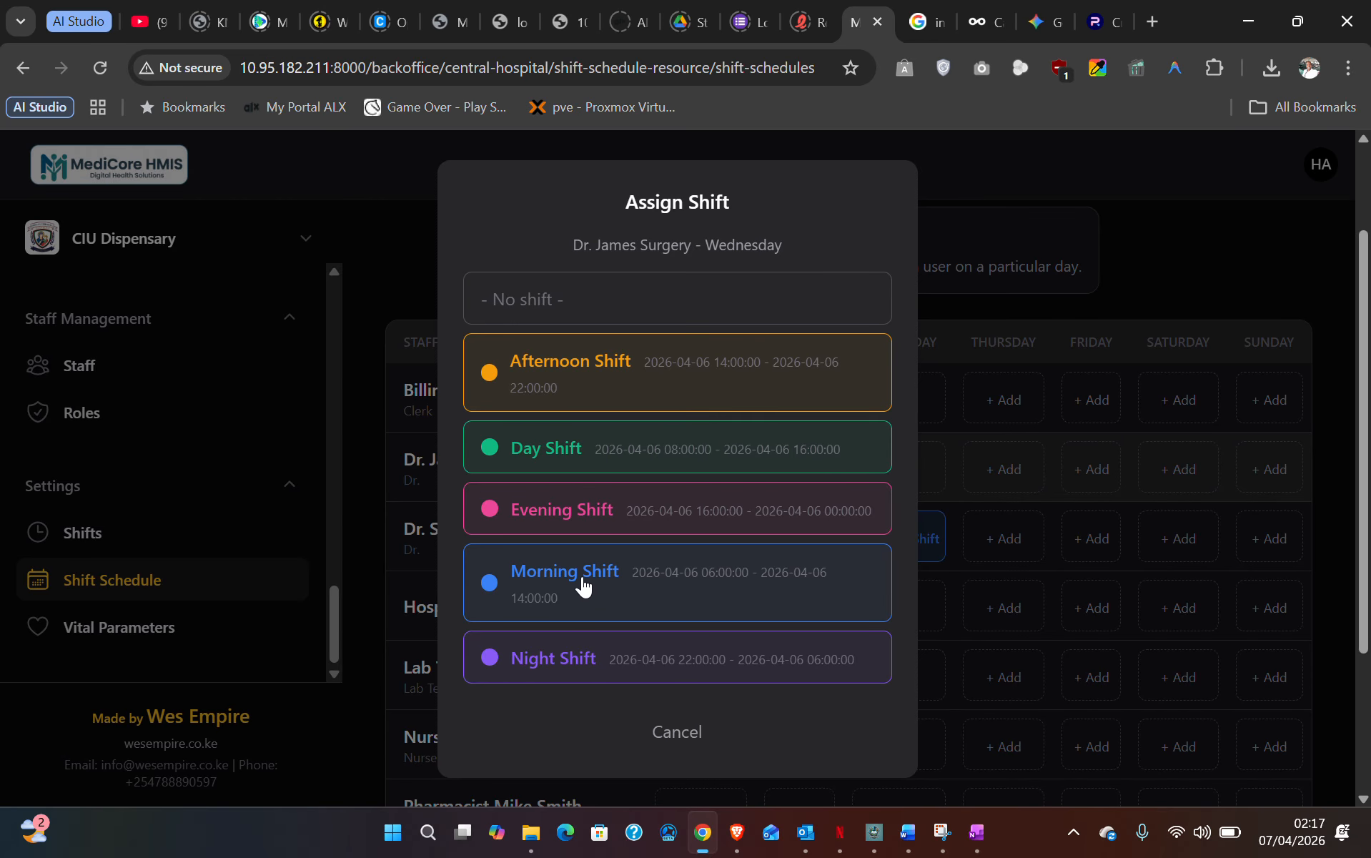
pyautogui.click(607, 571)
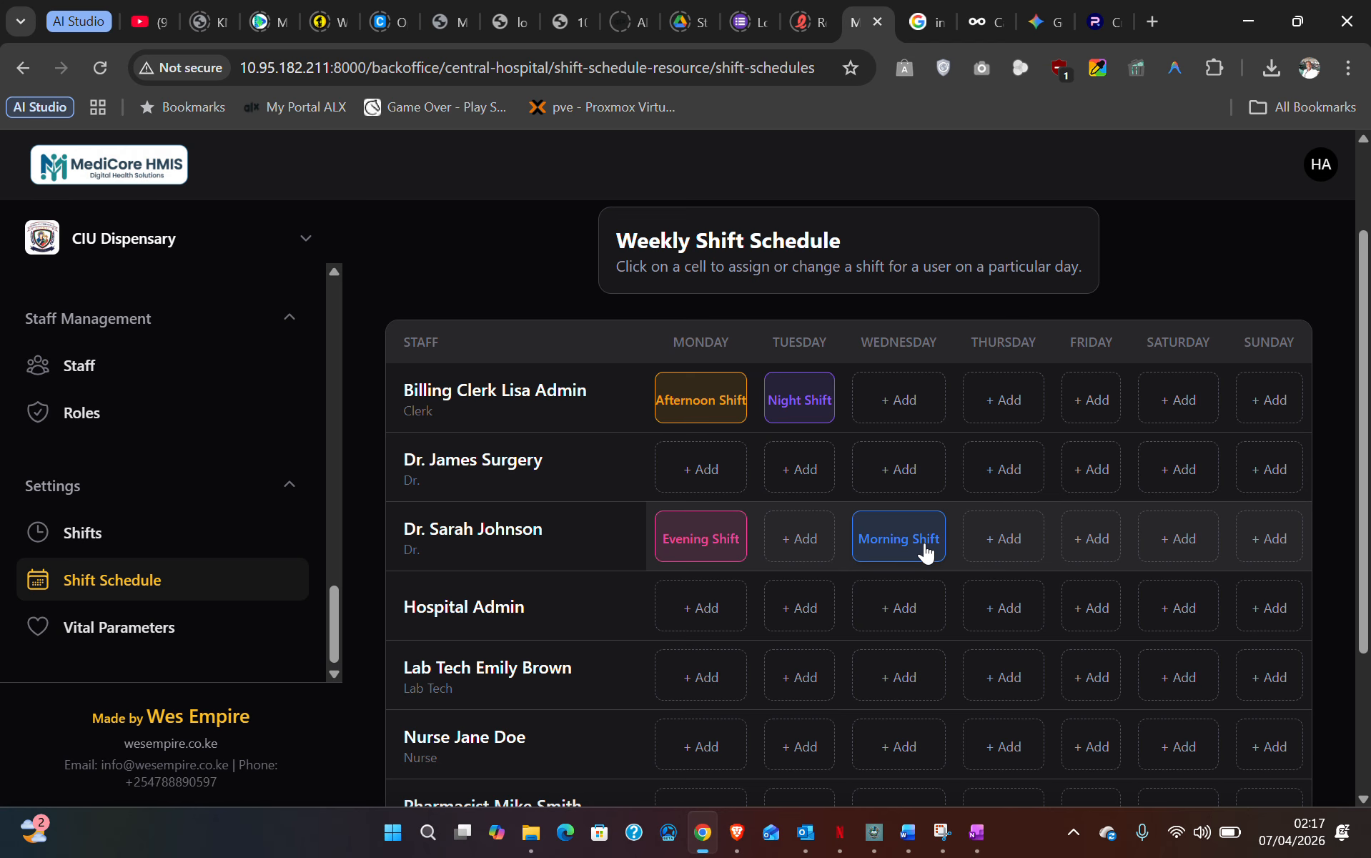
pyautogui.moveTo(921, 551); pyautogui.dragTo(887, 461)
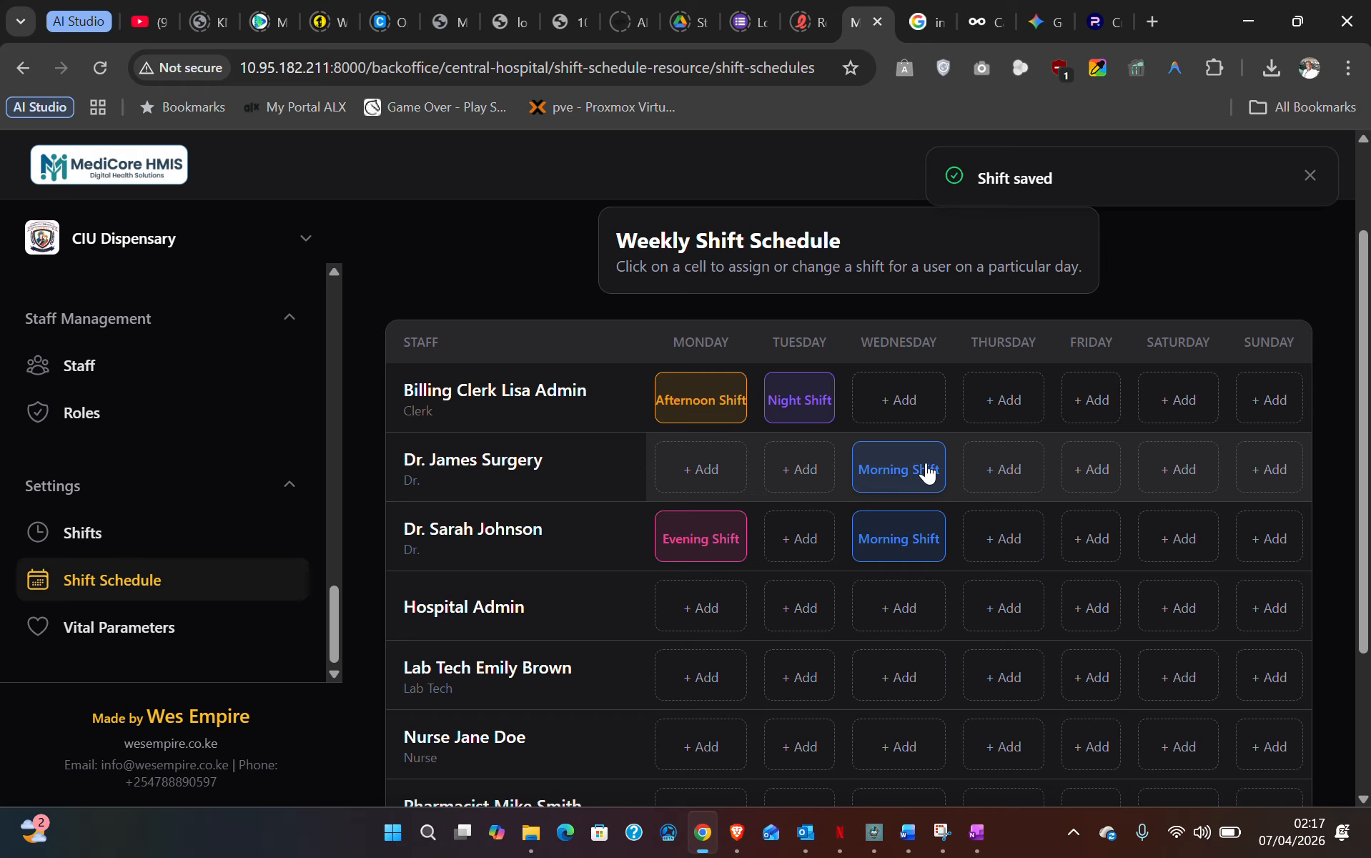
# - Assign the same doctor the Night Shift on Friday
pyautogui.click(1087, 466)
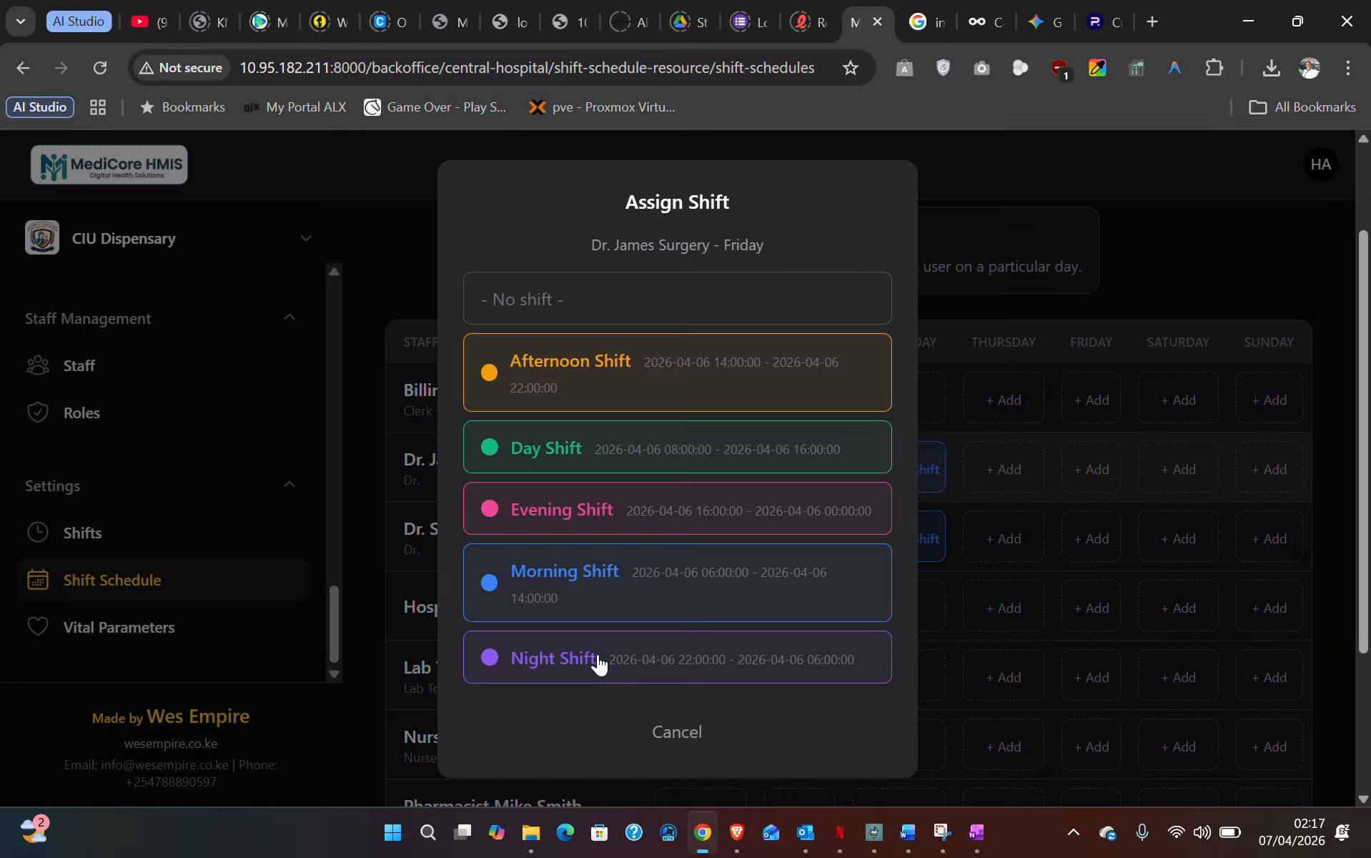
pyautogui.click(596, 664)
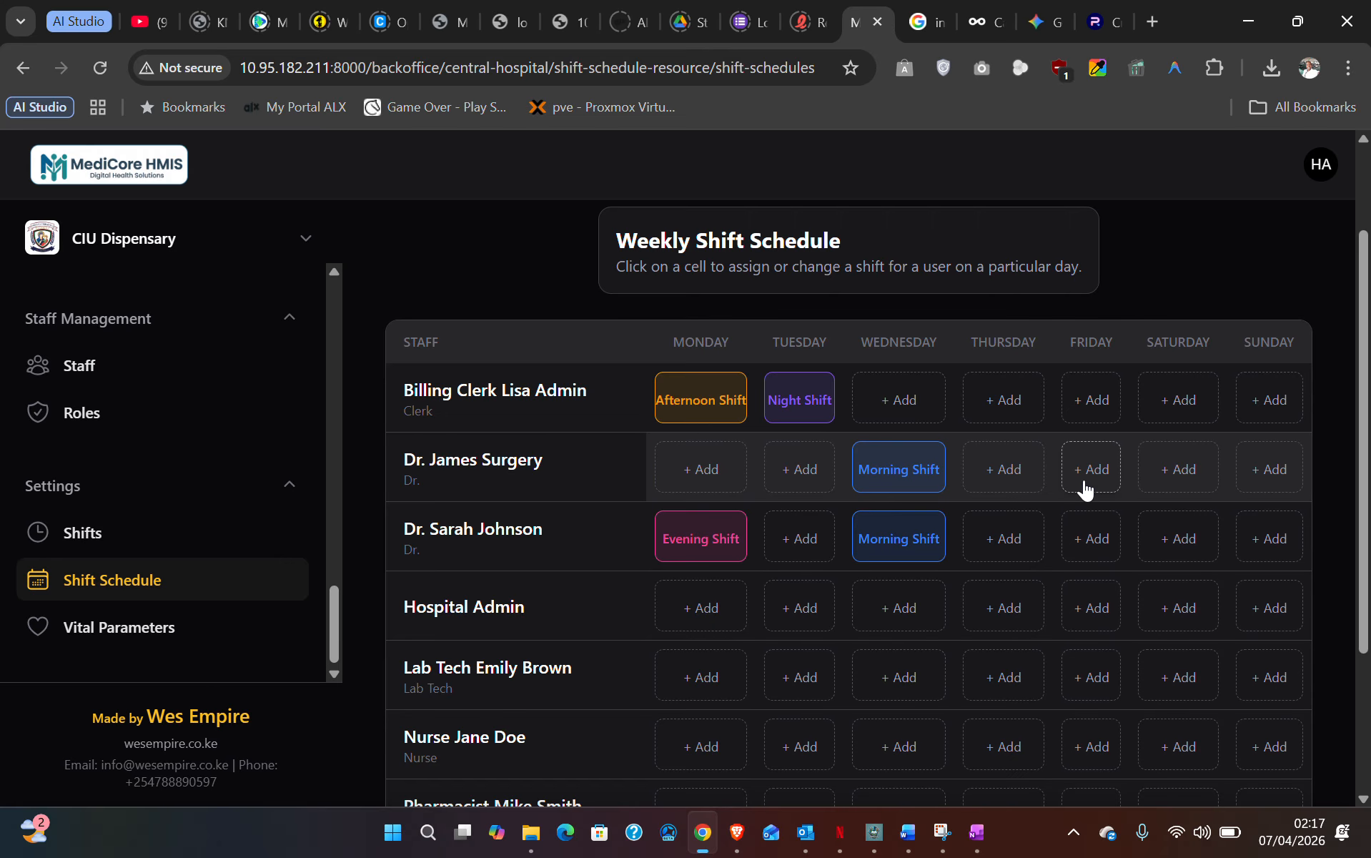
pyautogui.scroll(-3, 1050, 493)
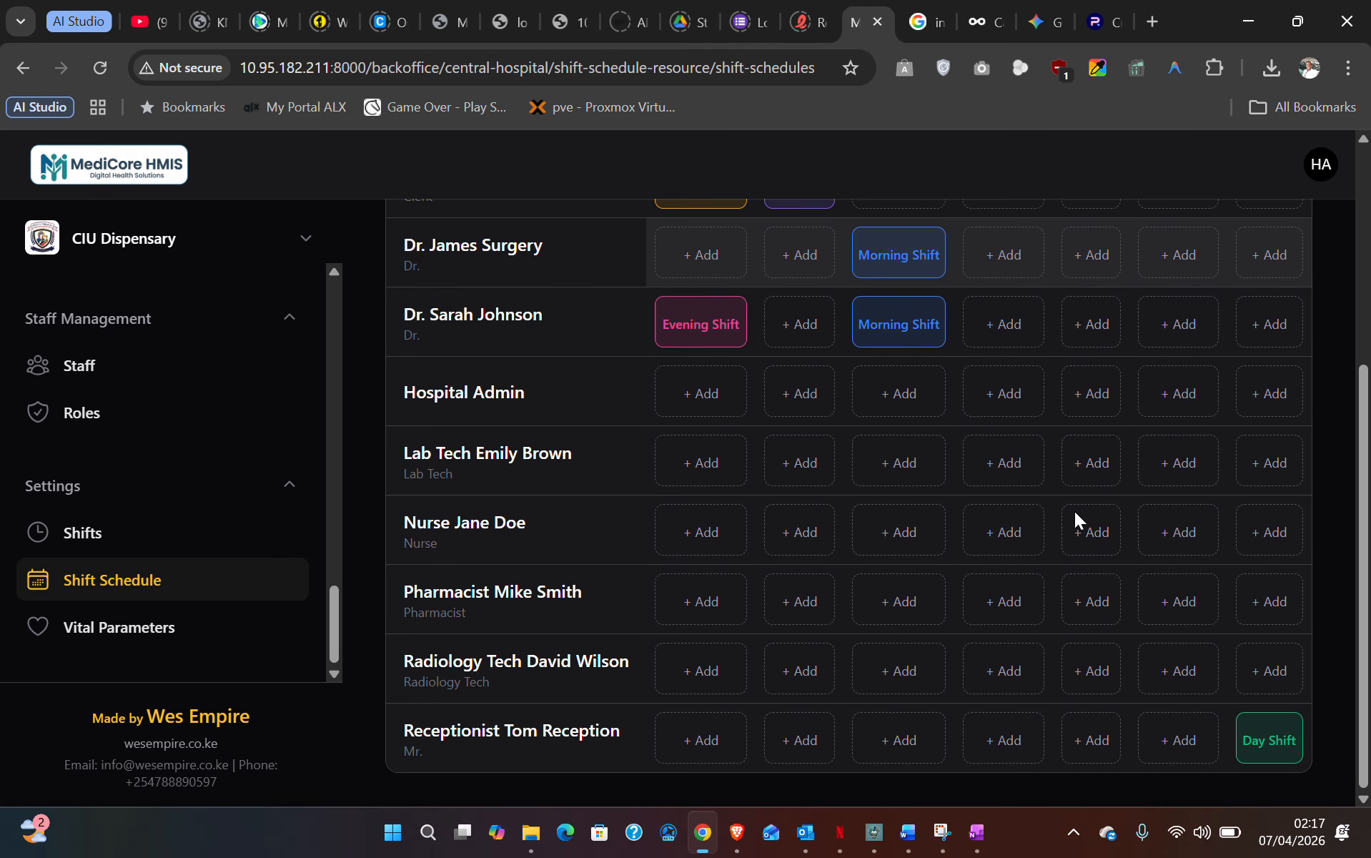
pyautogui.scroll(5, 1074, 529)
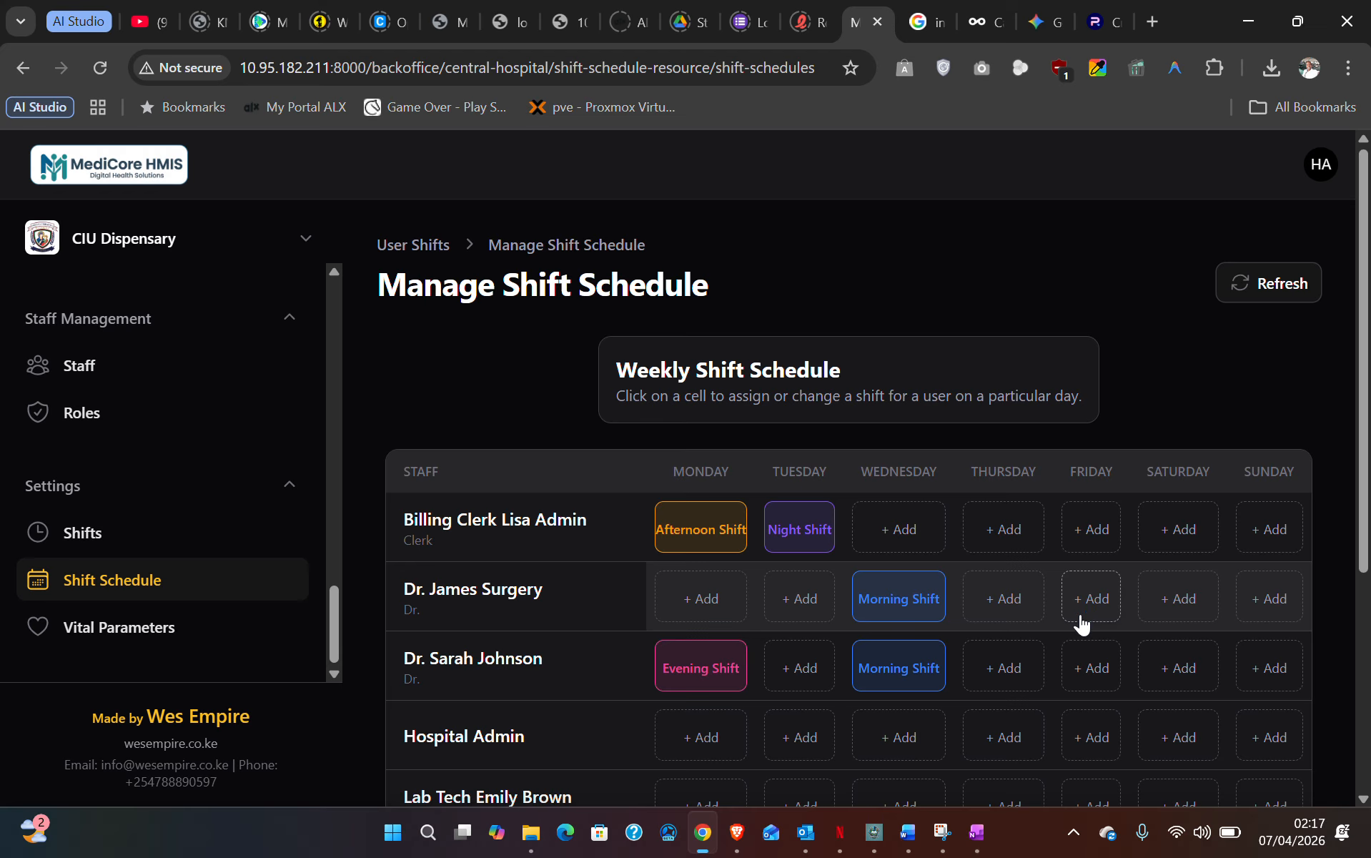
pyautogui.scroll(-3, 1085, 624)
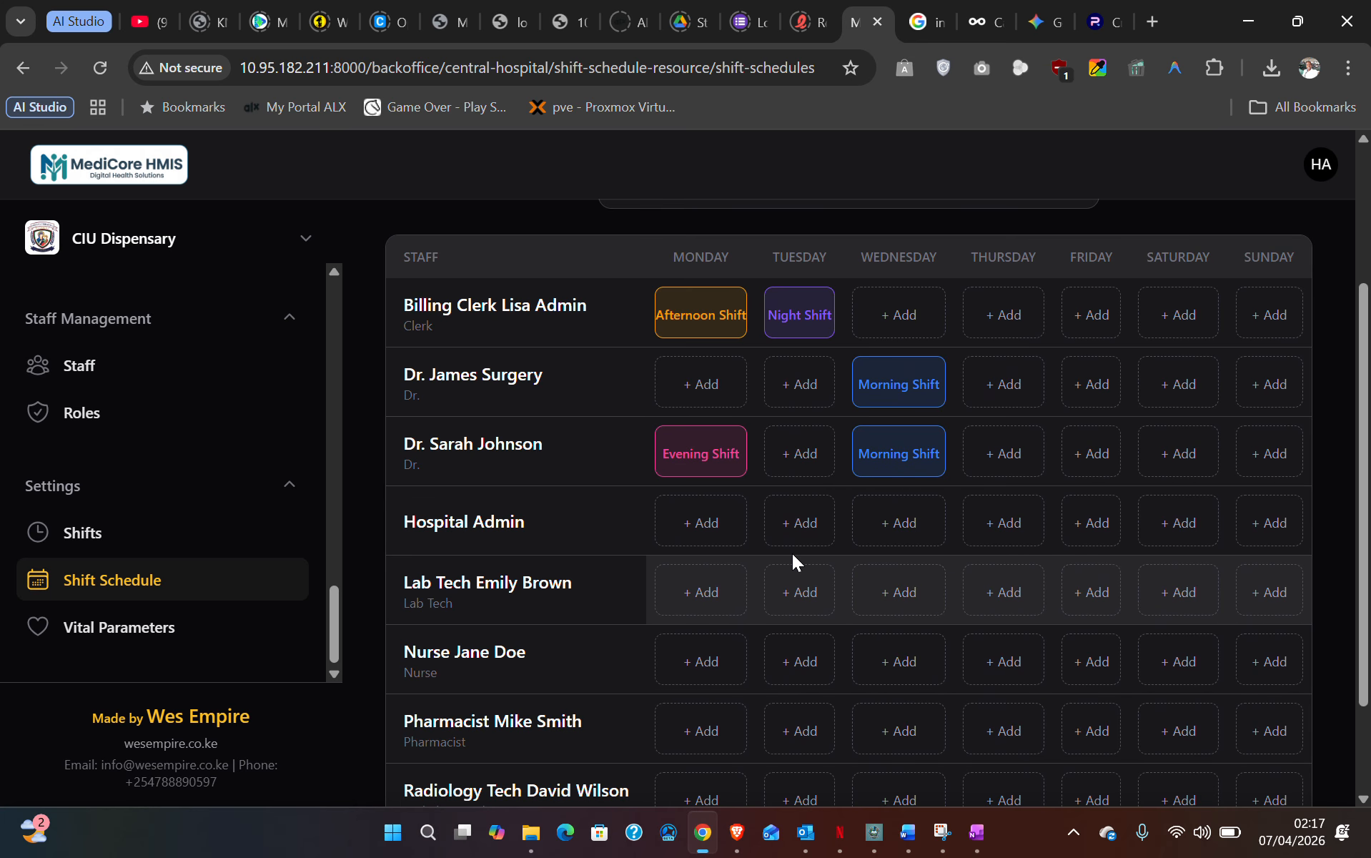
pyautogui.click(1114, 384)
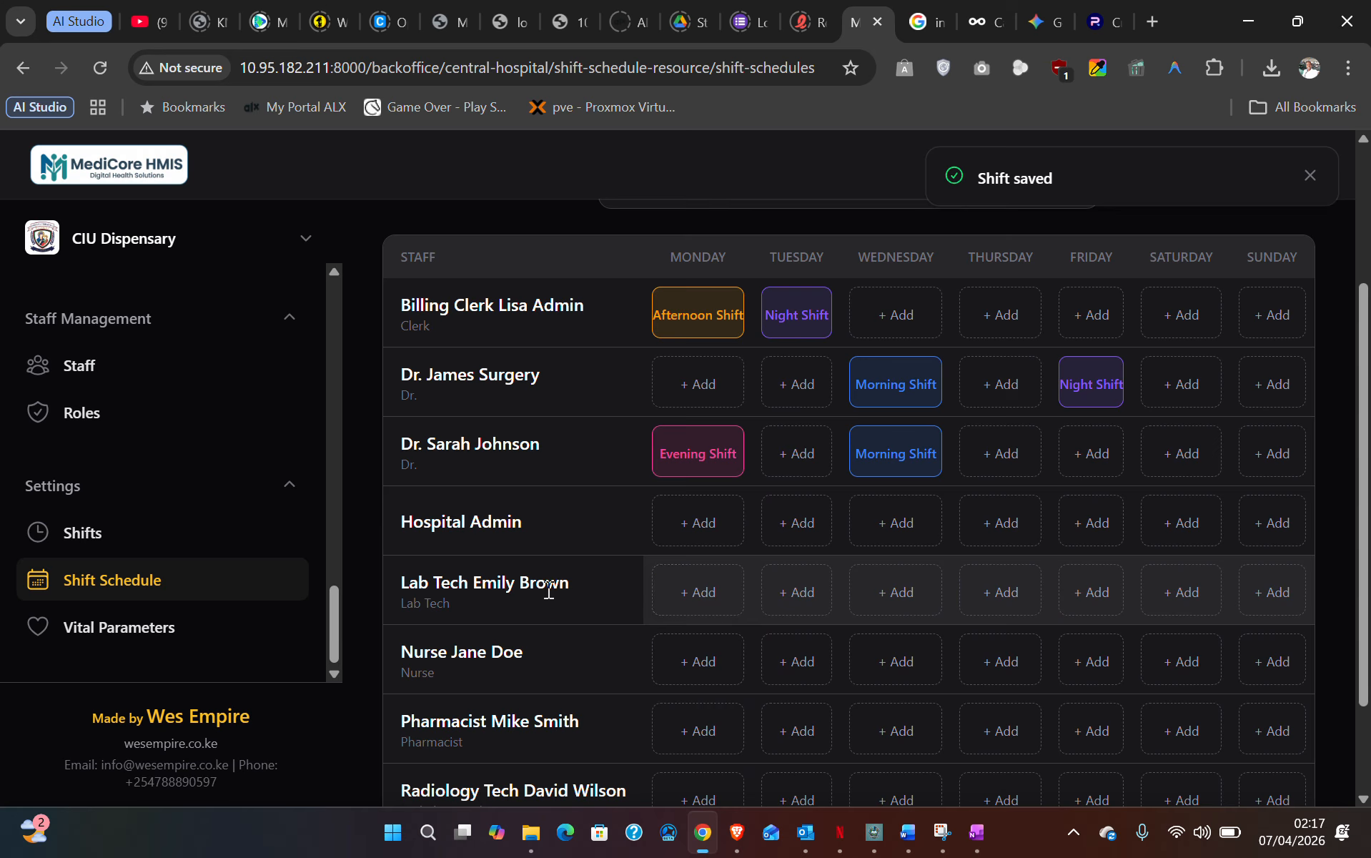
# - Assign the lab technician the Afternoon Shift for Monday
pyautogui.click(708, 604)
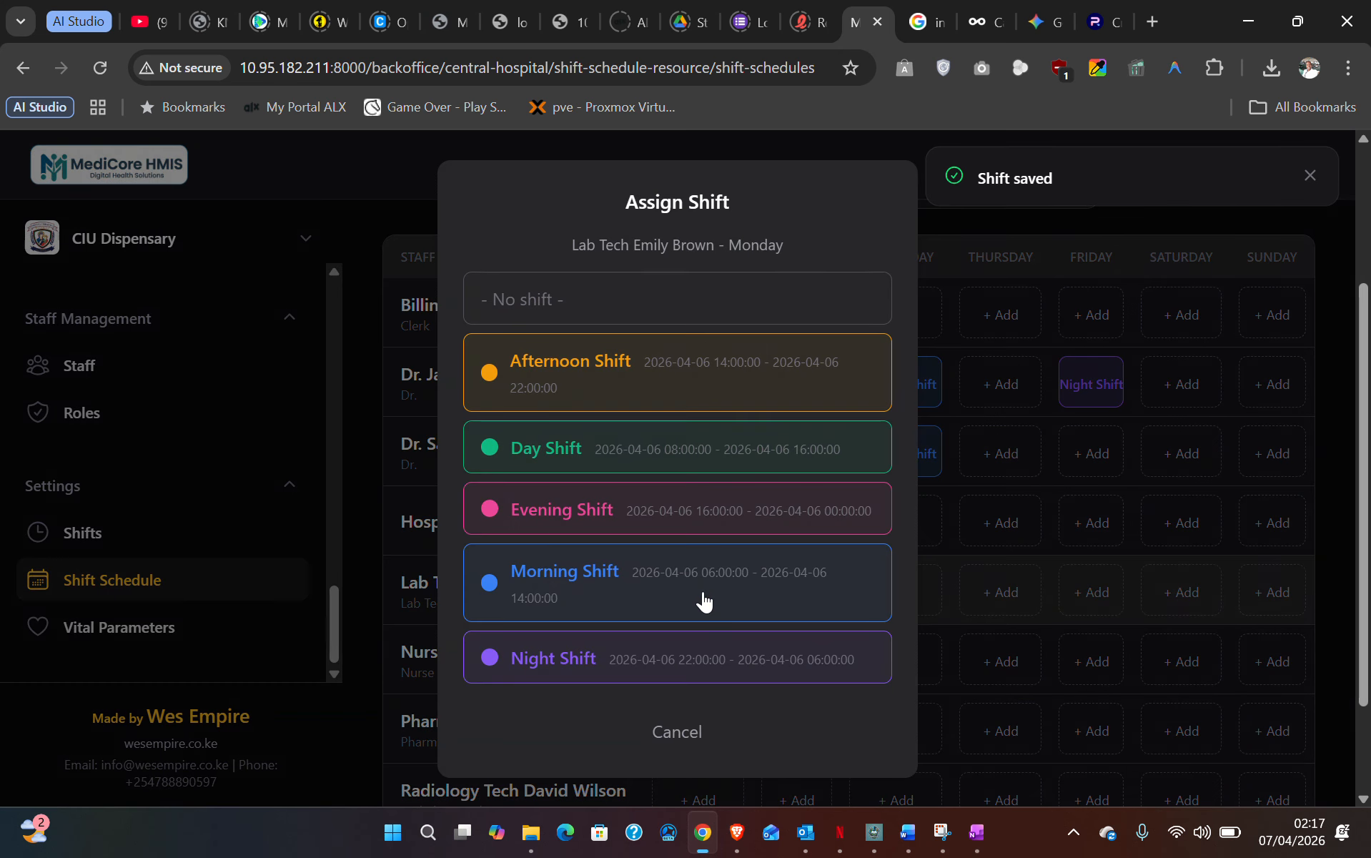
pyautogui.click(536, 568)
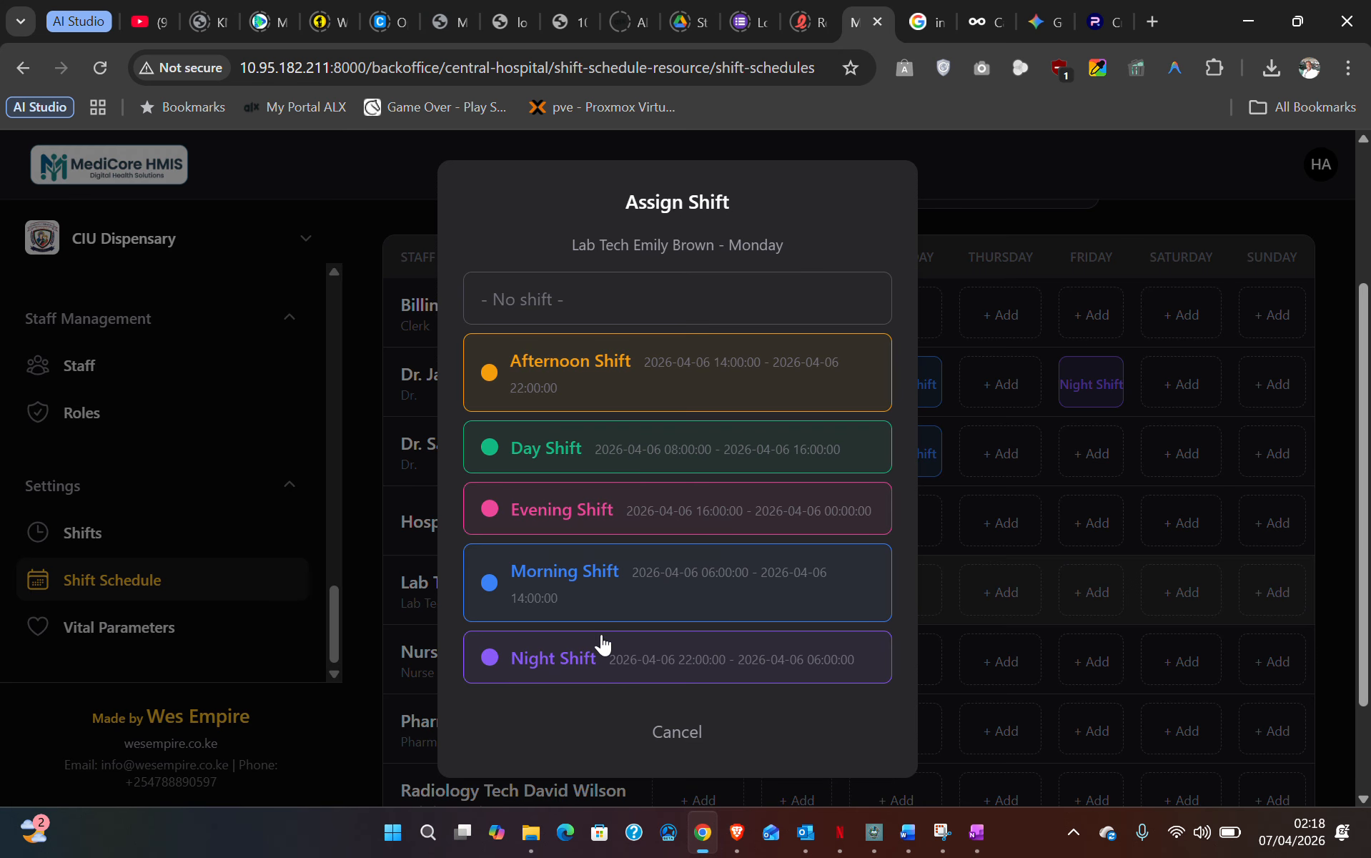
pyautogui.click(629, 365)
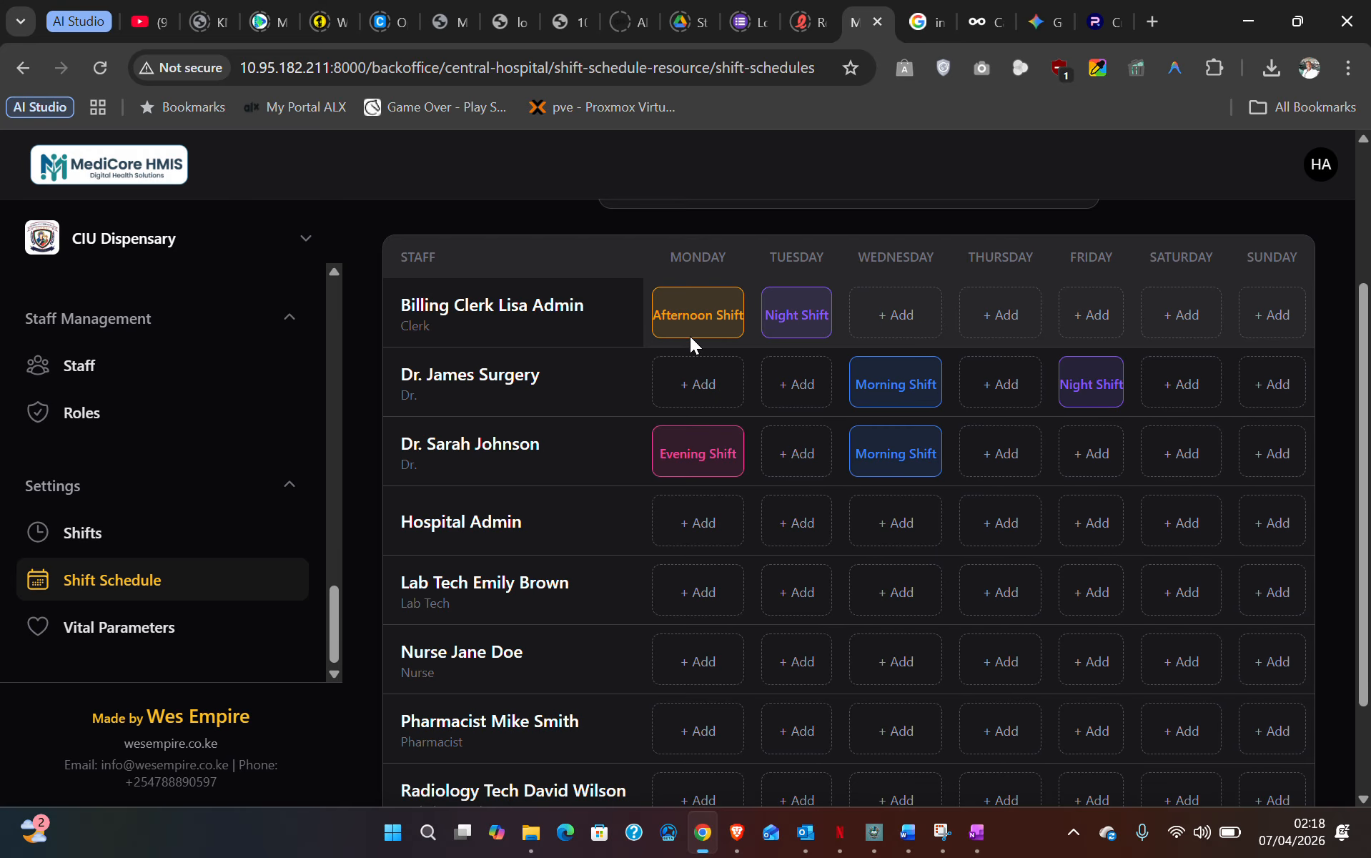
# - Reload the Shift Schedule and review the updated weekly assignments
pyautogui.click(137, 578)
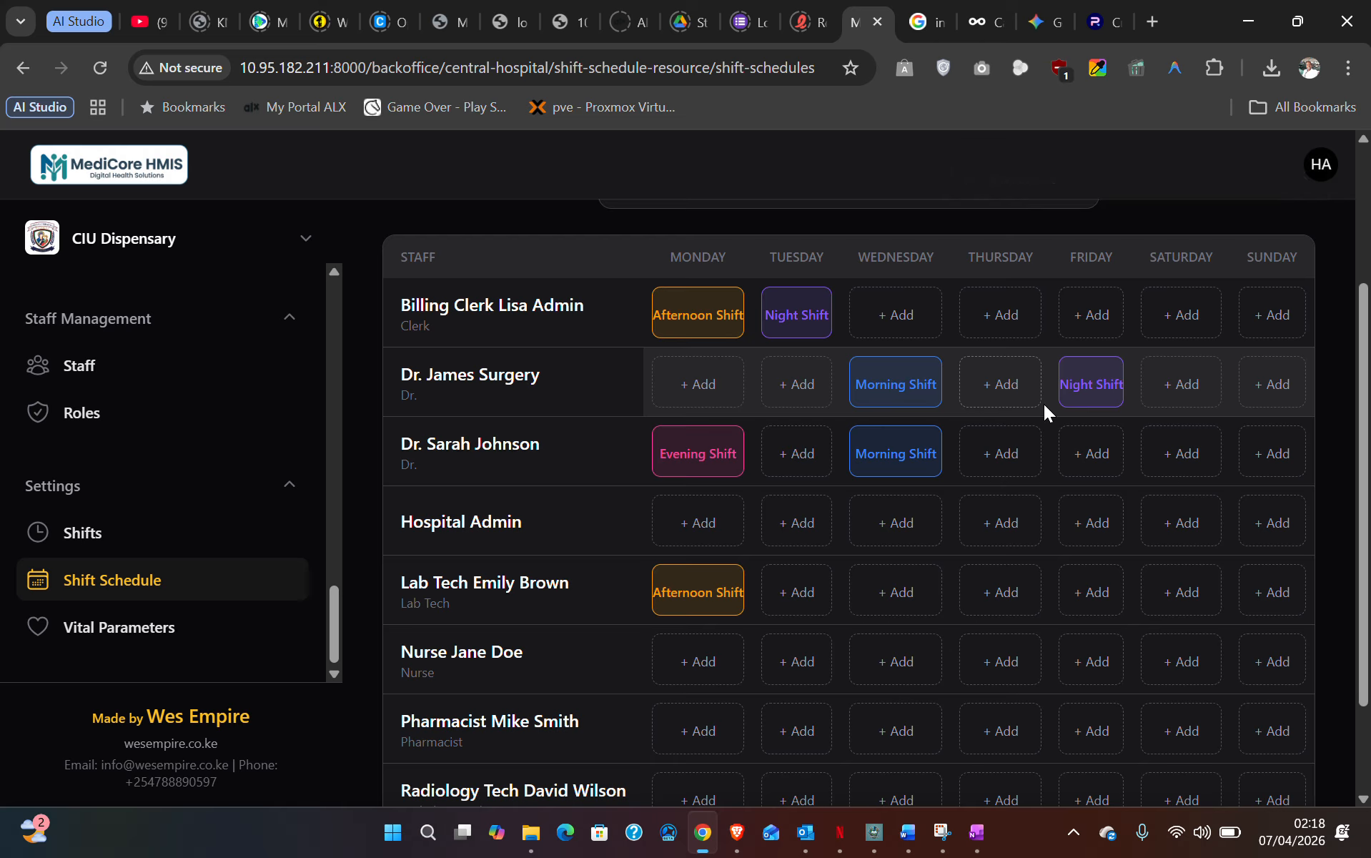
pyautogui.scroll(-2, 855, 483)
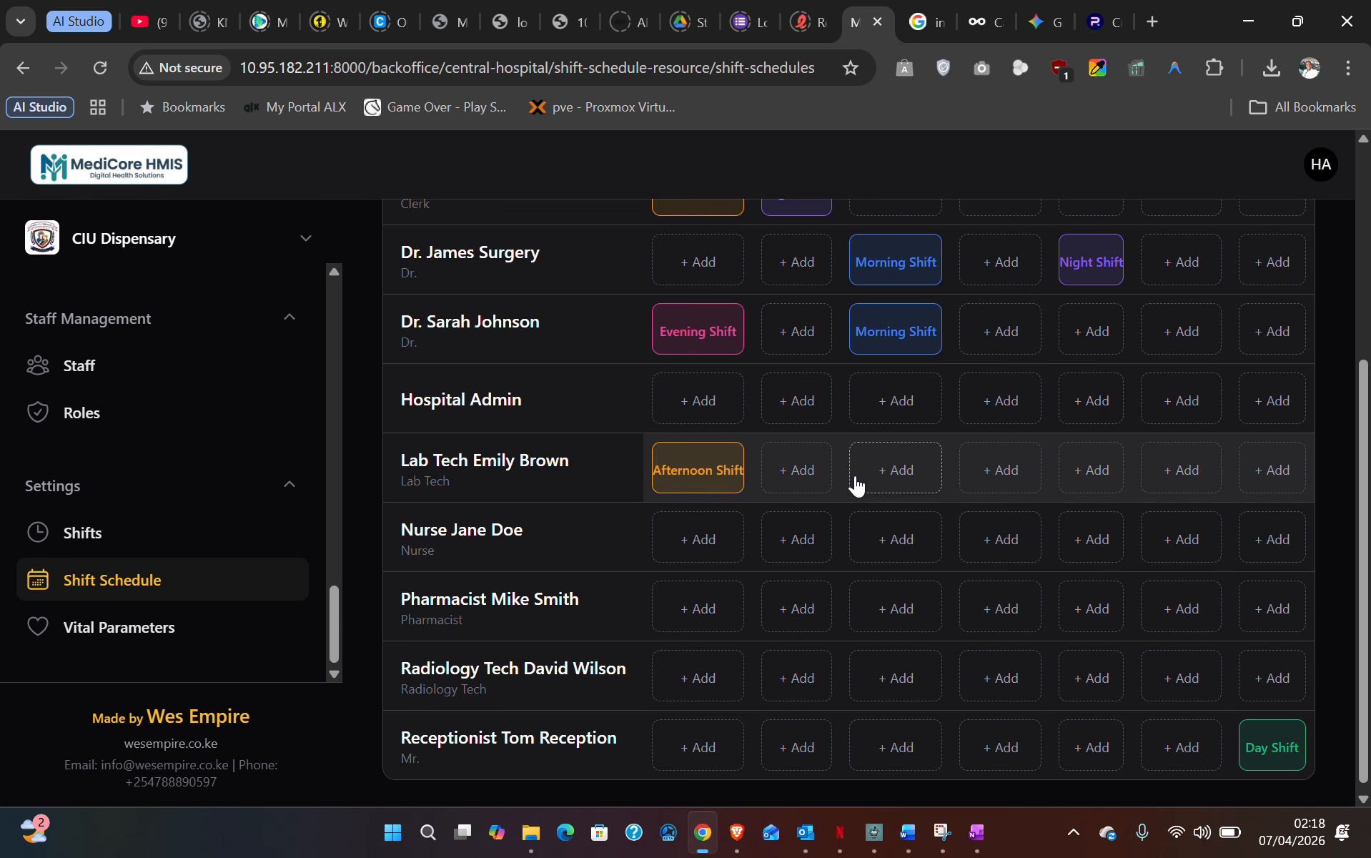
pyautogui.scroll(4, 854, 481)
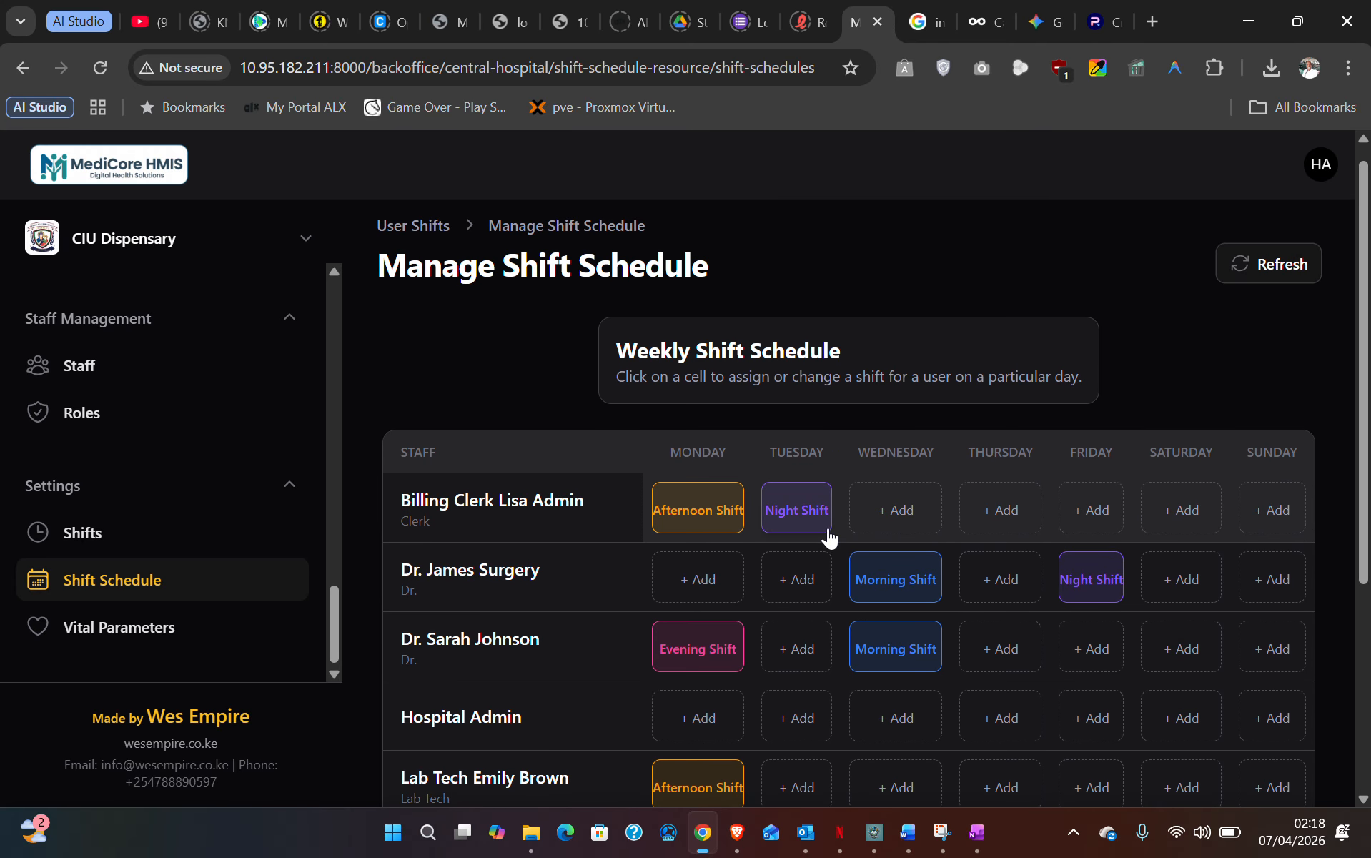
pyautogui.scroll(1, 827, 532)
pyautogui.scroll(-5, 225, 557)
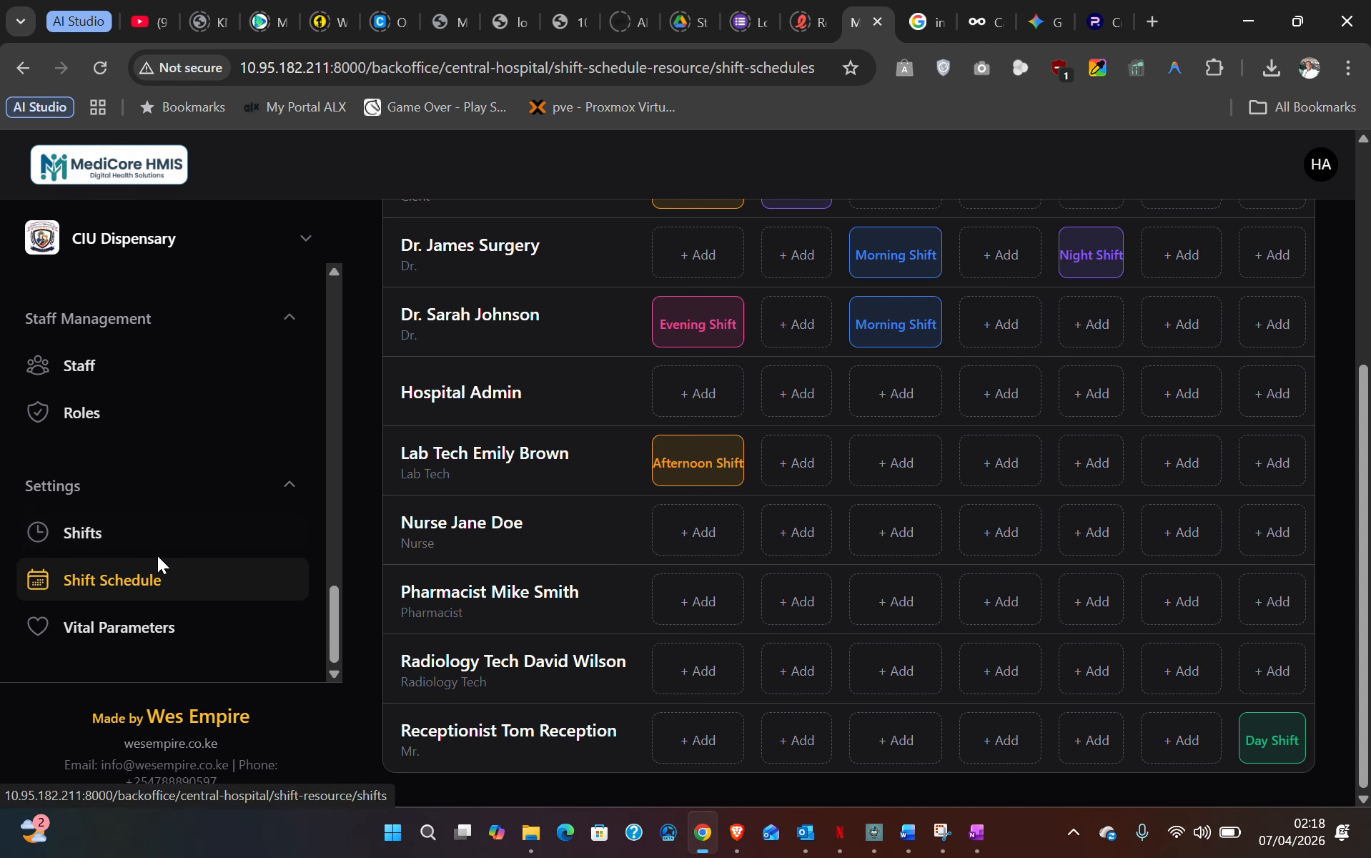
pyautogui.scroll(2, 145, 567)
pyautogui.scroll(5, 145, 566)
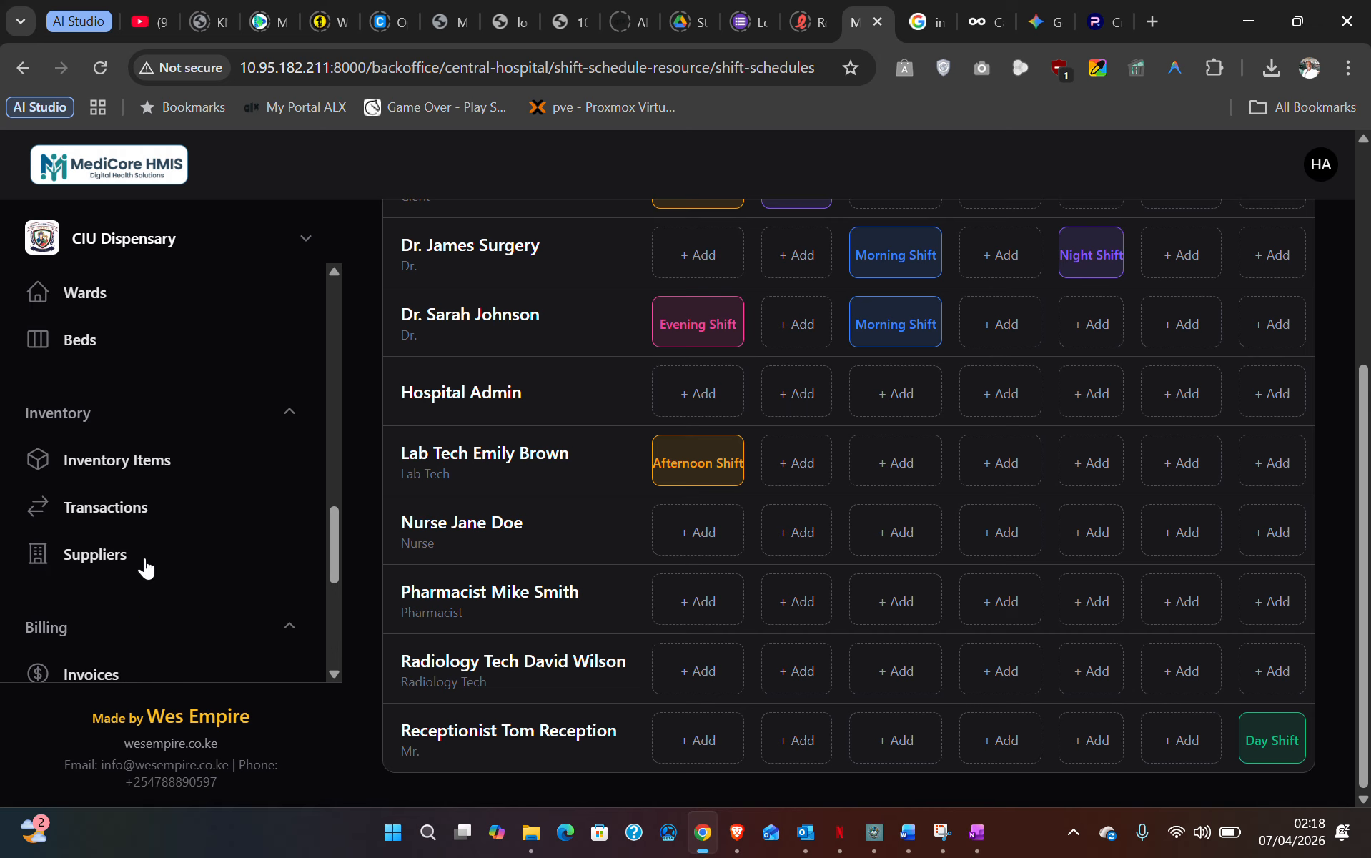
pyautogui.scroll(6, 146, 566)
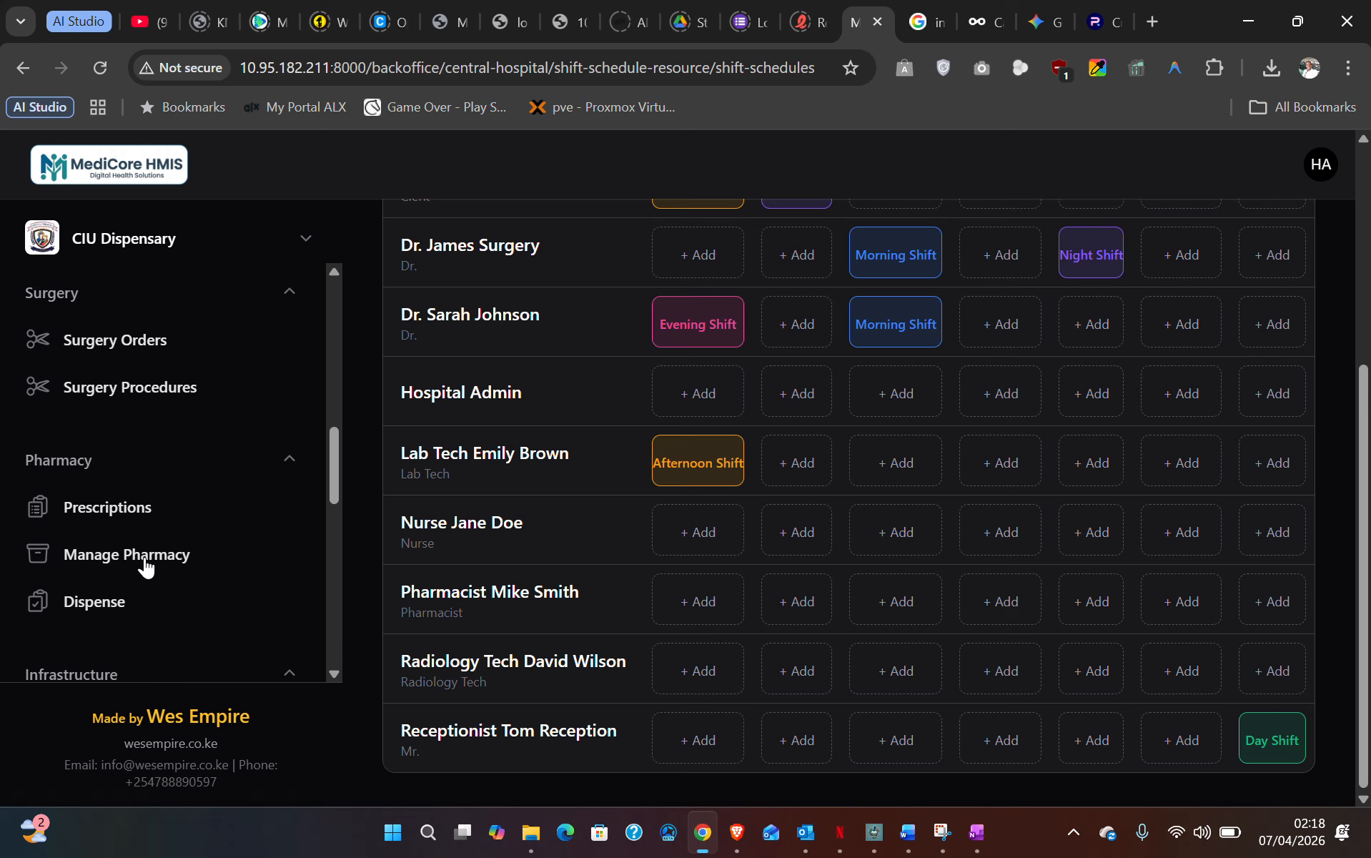
pyautogui.scroll(8, 148, 564)
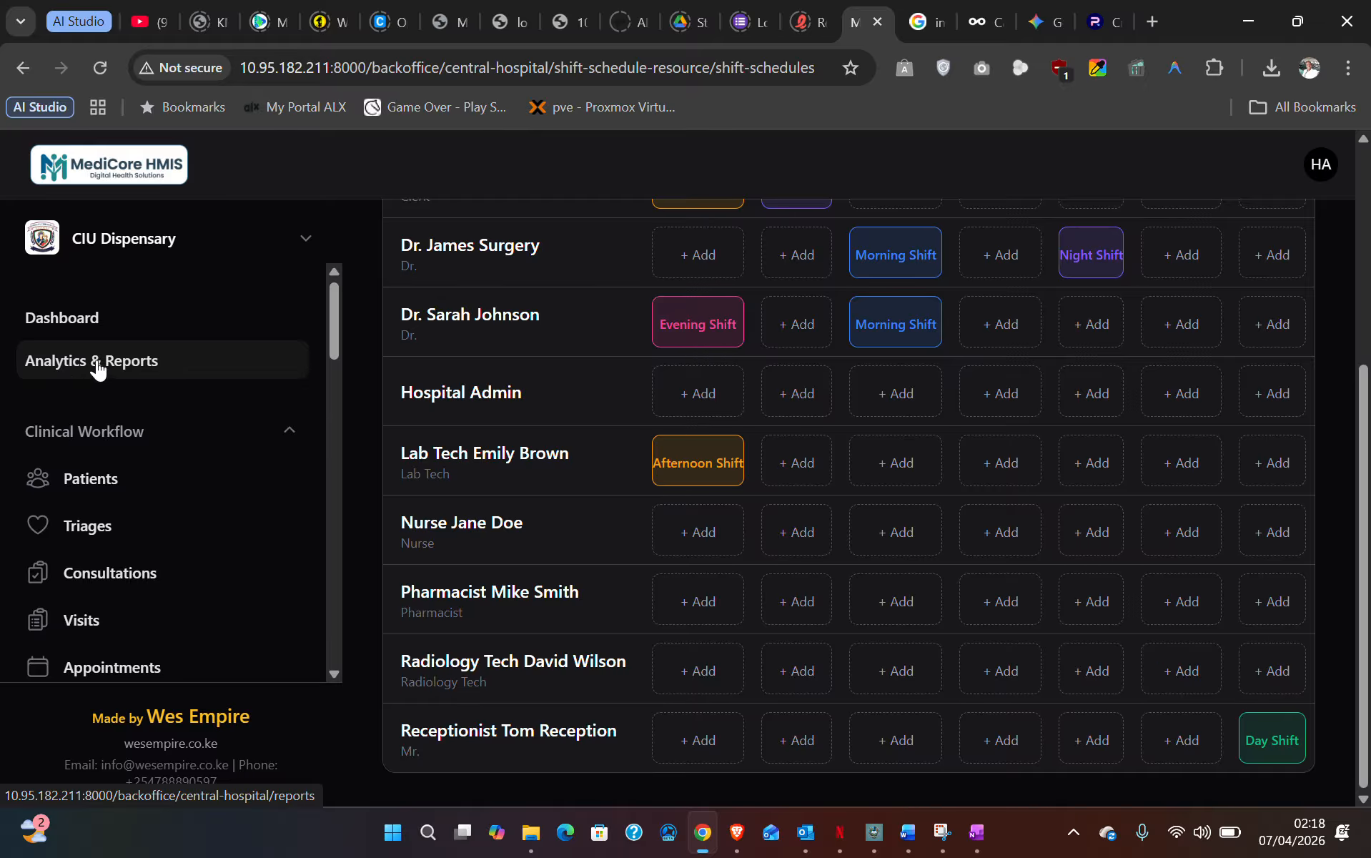
# - Open Analytics & Reporting, check Total Revenue, and switch to Today then back to All Time
pyautogui.click(75, 368)
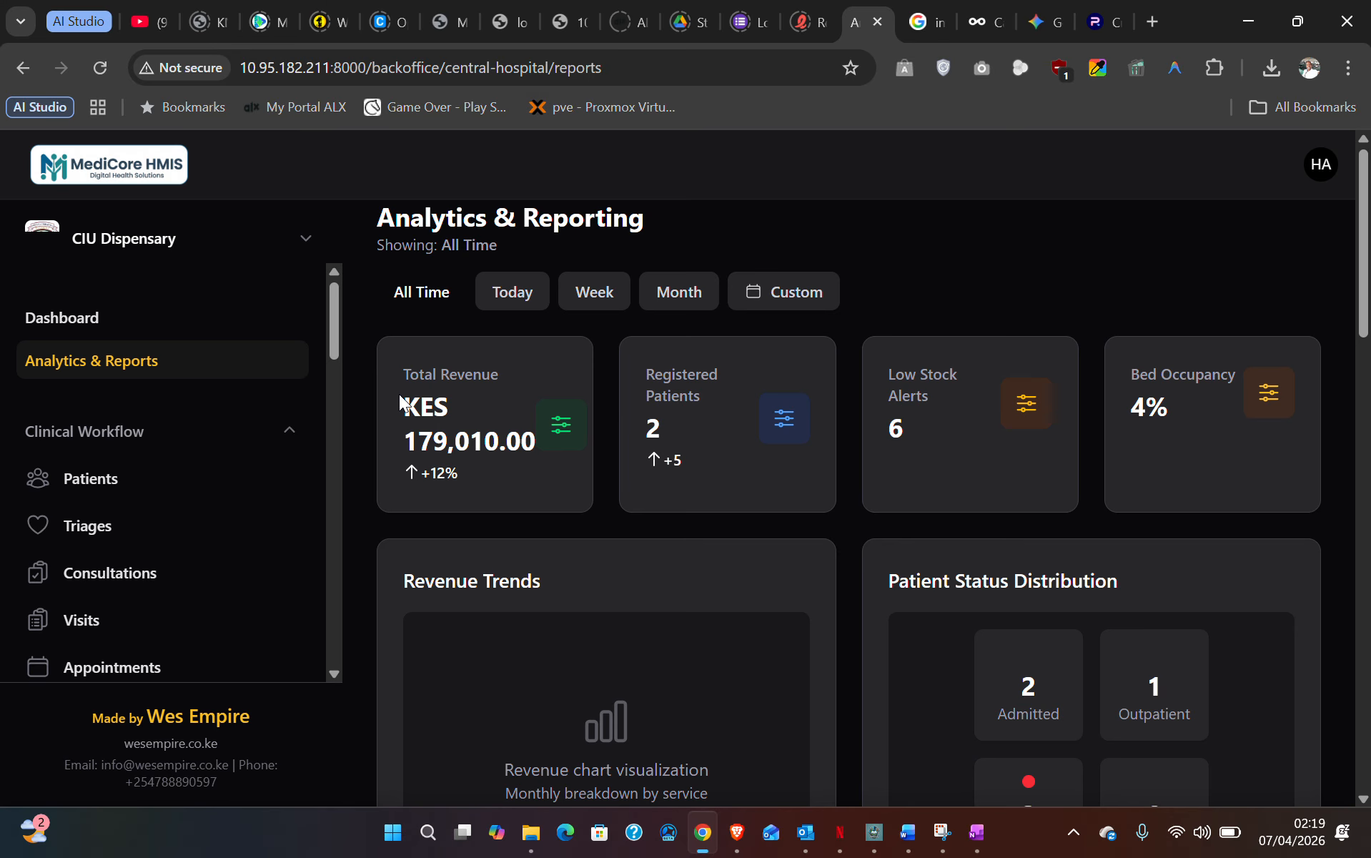
pyautogui.moveTo(401, 377); pyautogui.dragTo(579, 451)
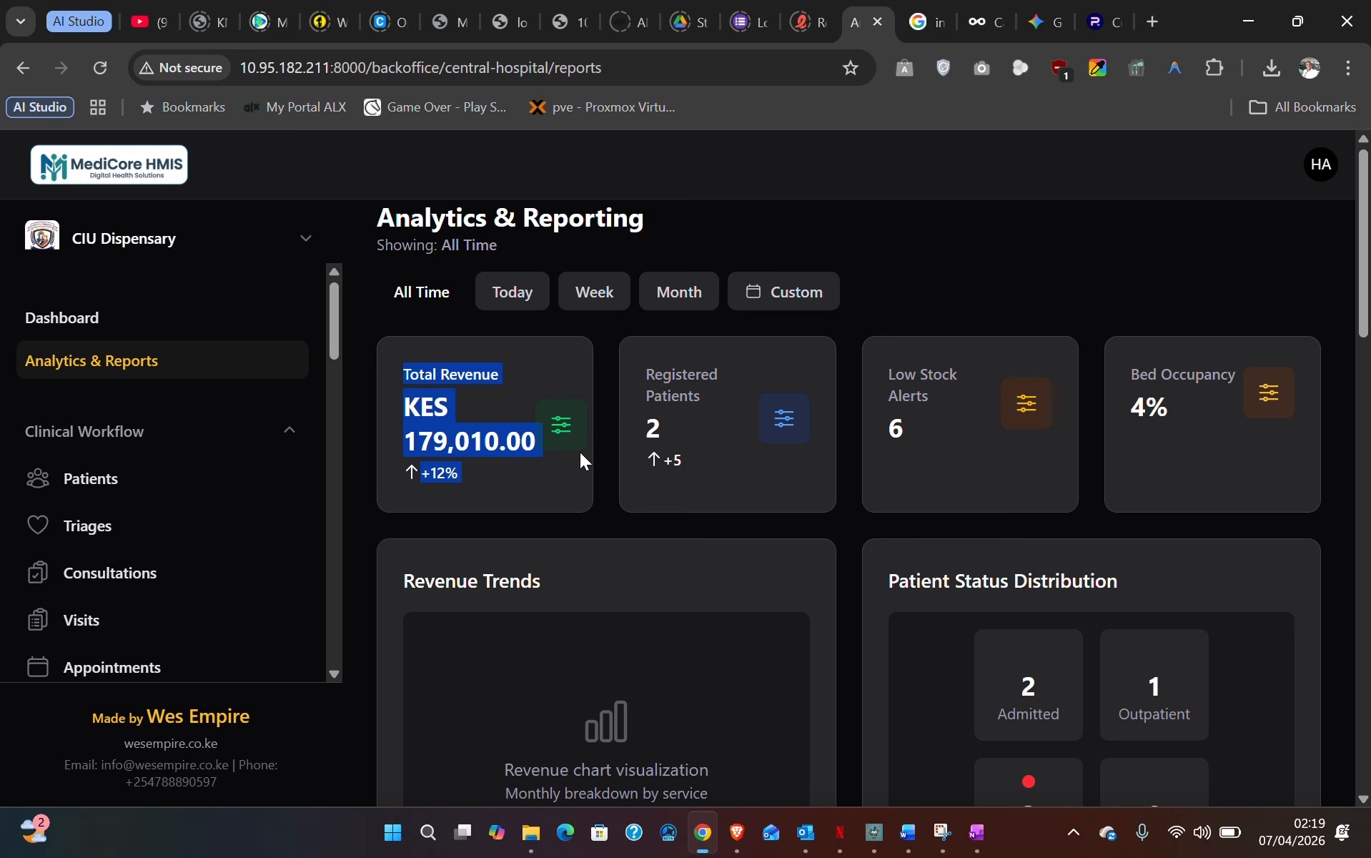
pyautogui.click(424, 392)
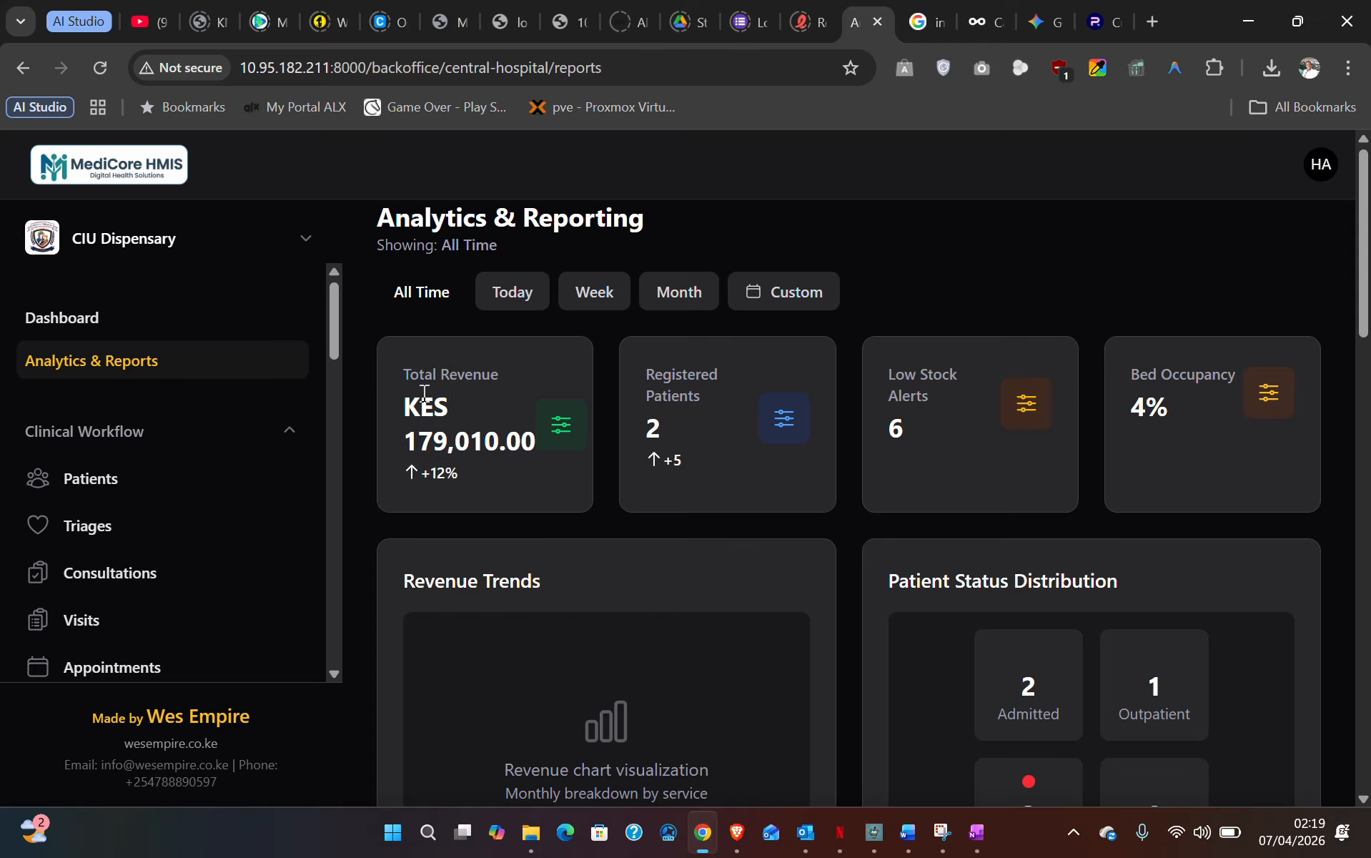
pyautogui.click(518, 294)
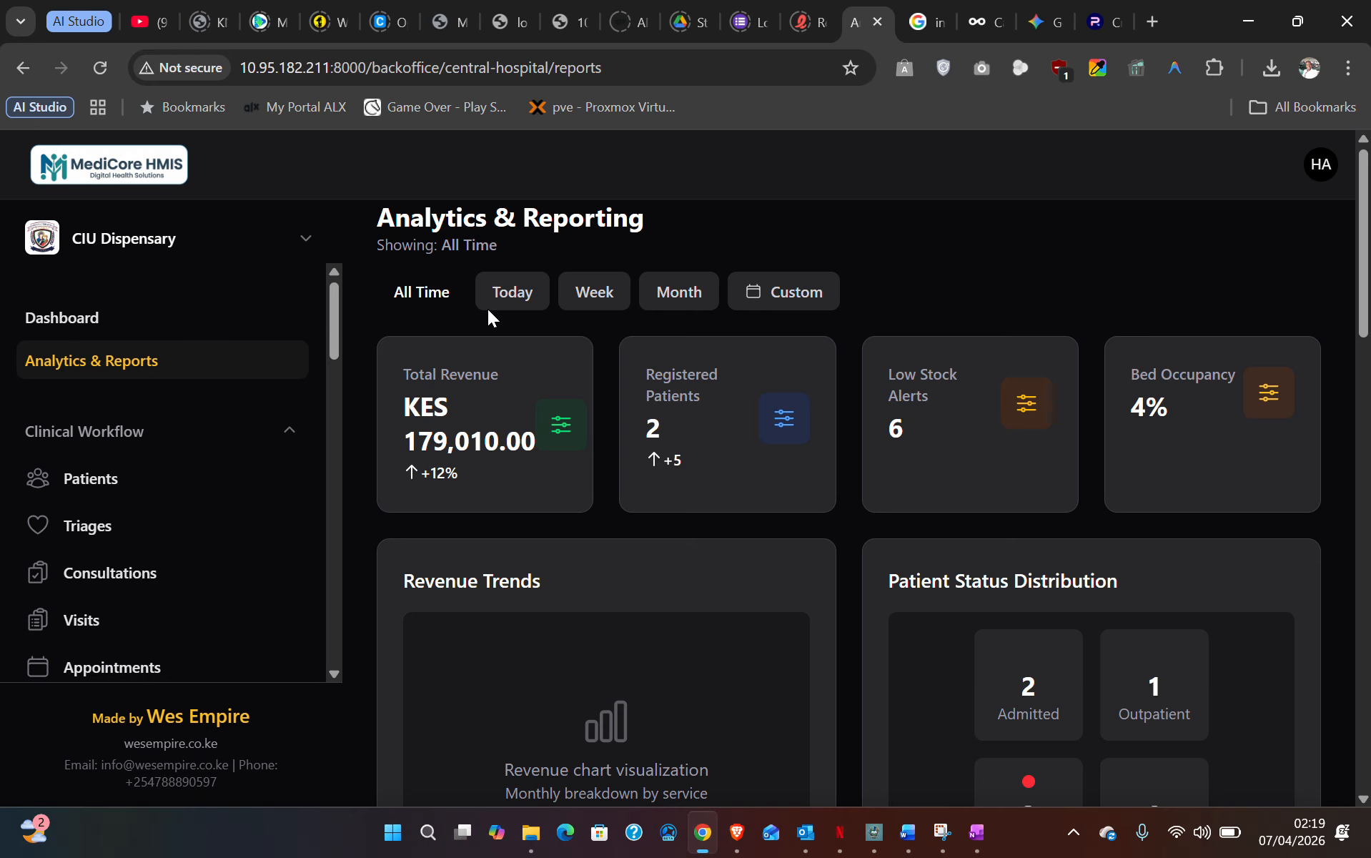
pyautogui.click(492, 305)
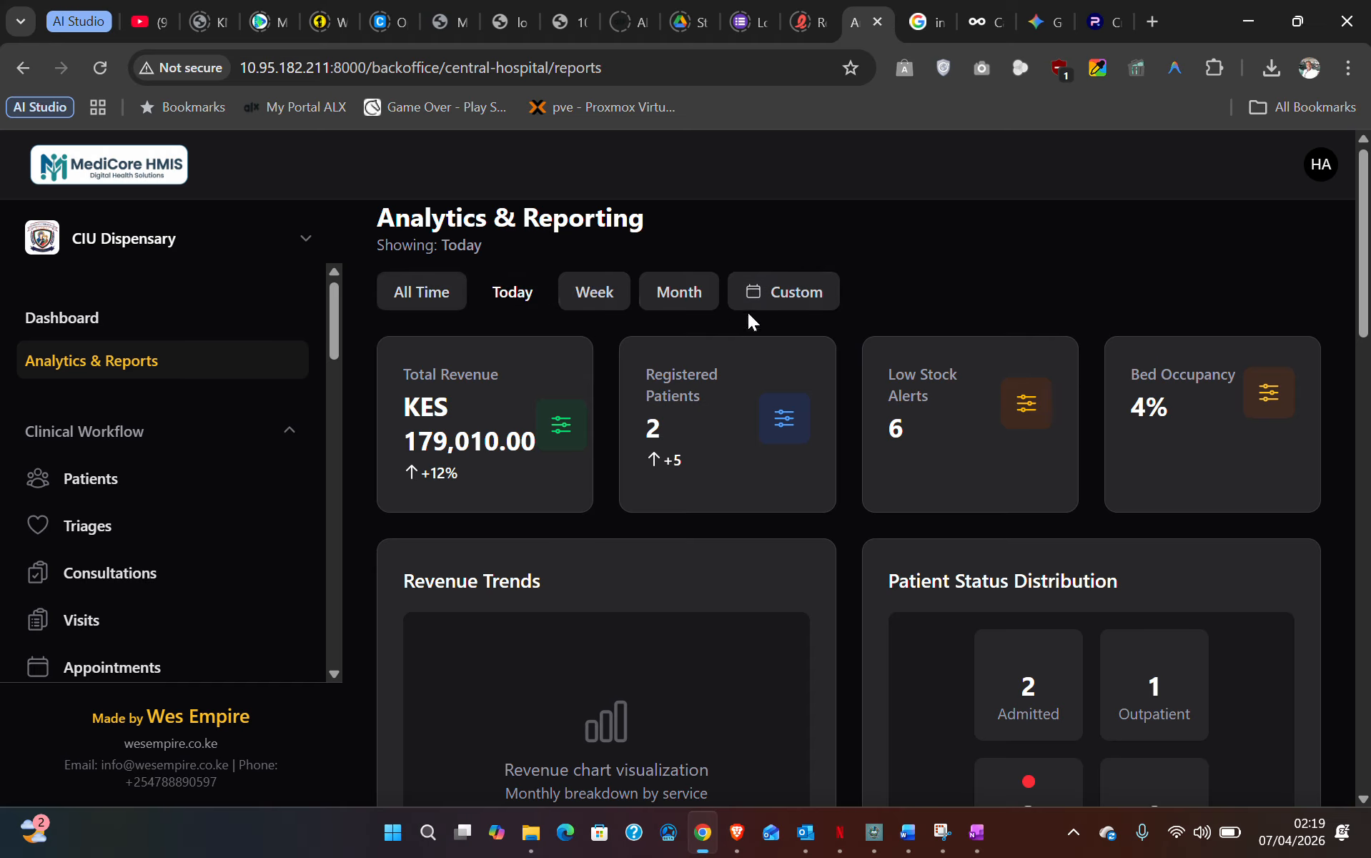
pyautogui.click(432, 294)
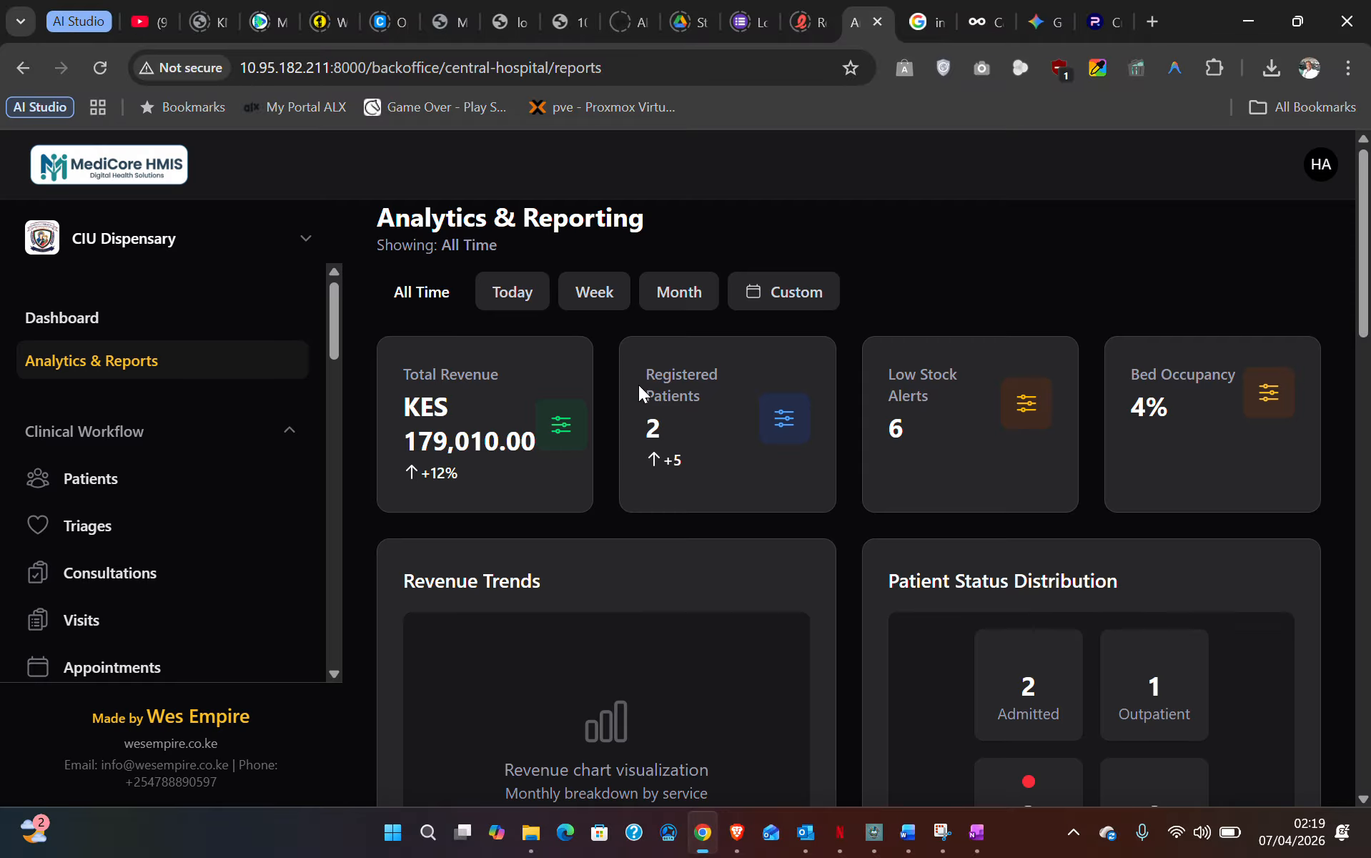
# - Highlight the Registered Patients, Low Stock Alerts and Bed Occupancy figures
pyautogui.moveTo(647, 383); pyautogui.dragTo(722, 449)
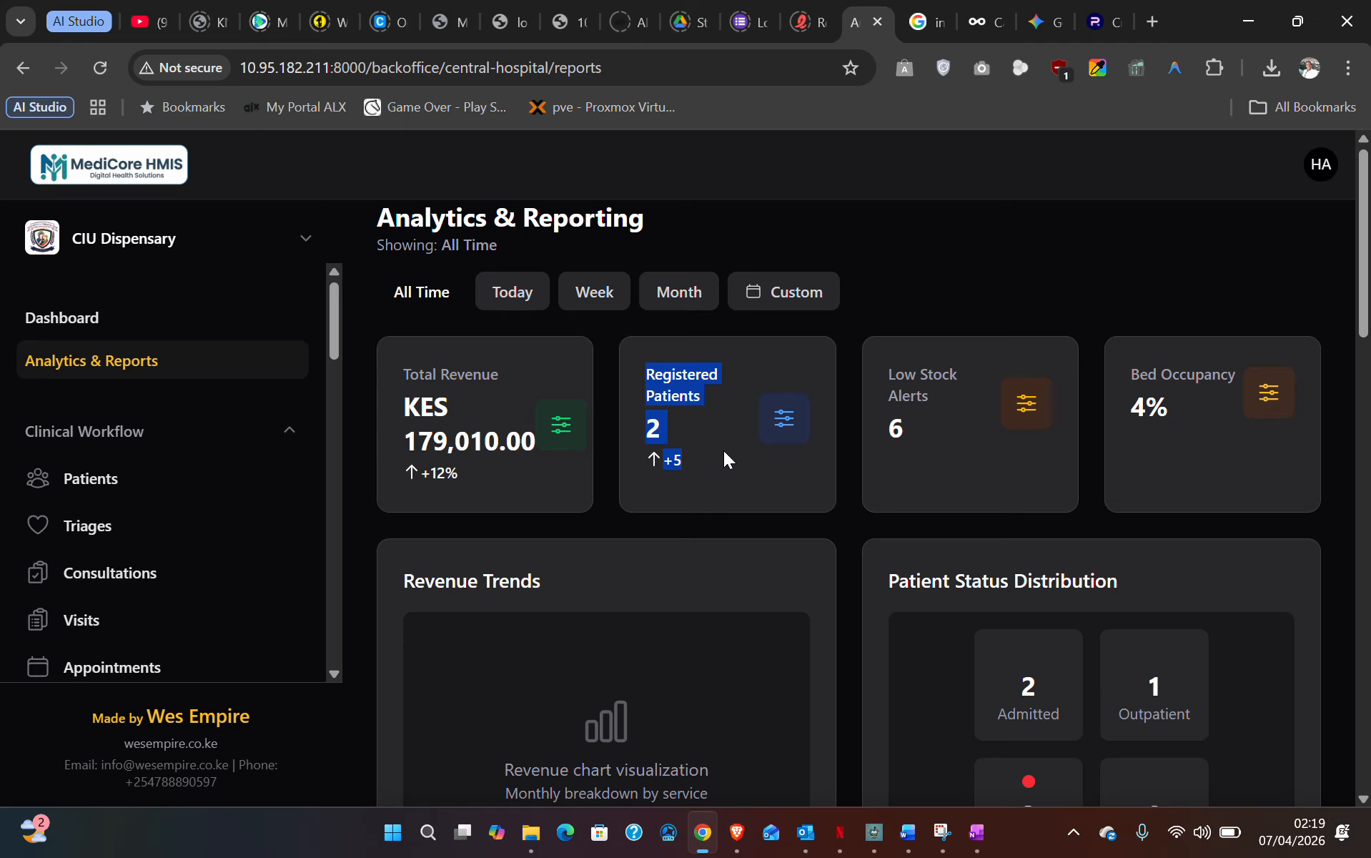
pyautogui.click(688, 400)
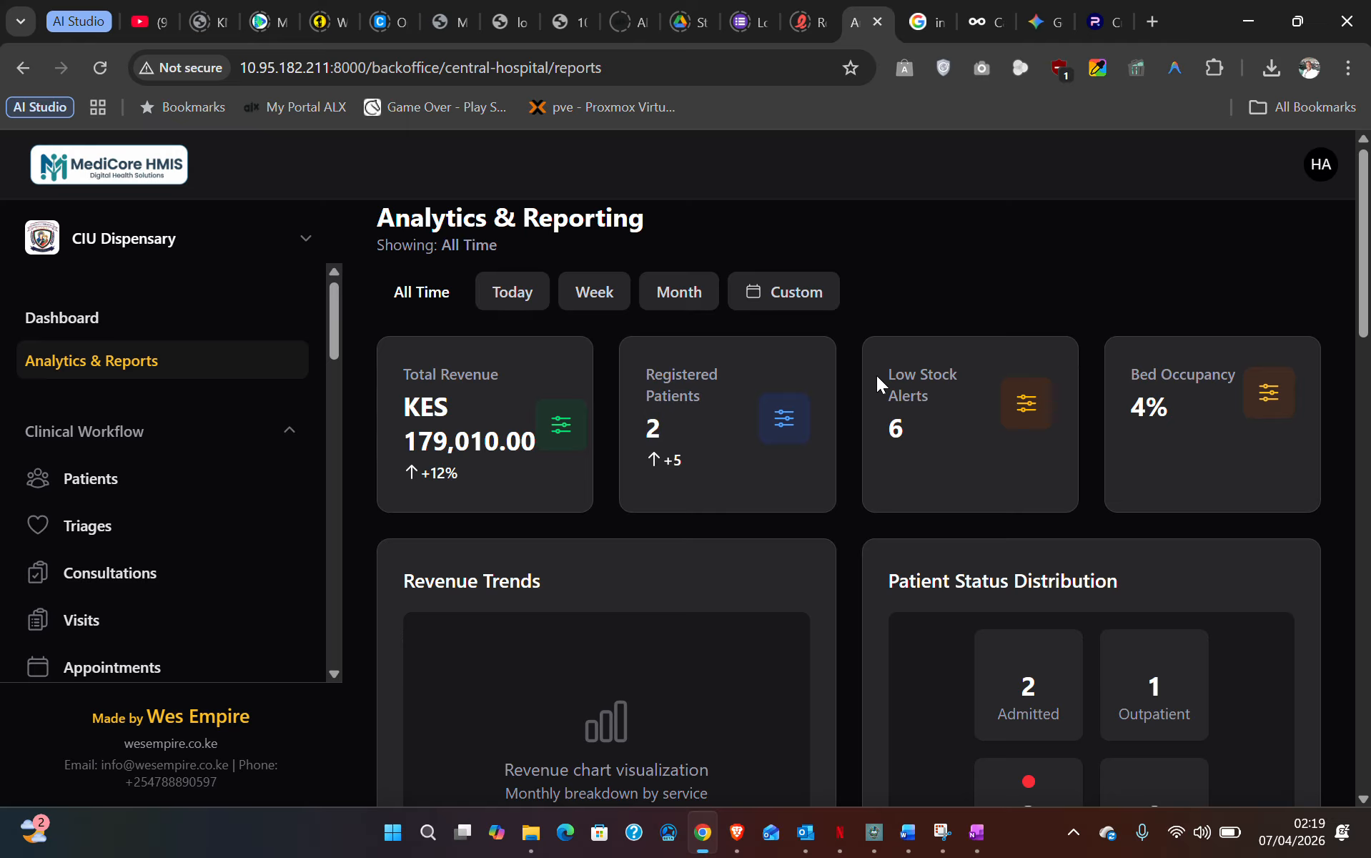
pyautogui.moveTo(892, 374); pyautogui.dragTo(916, 444)
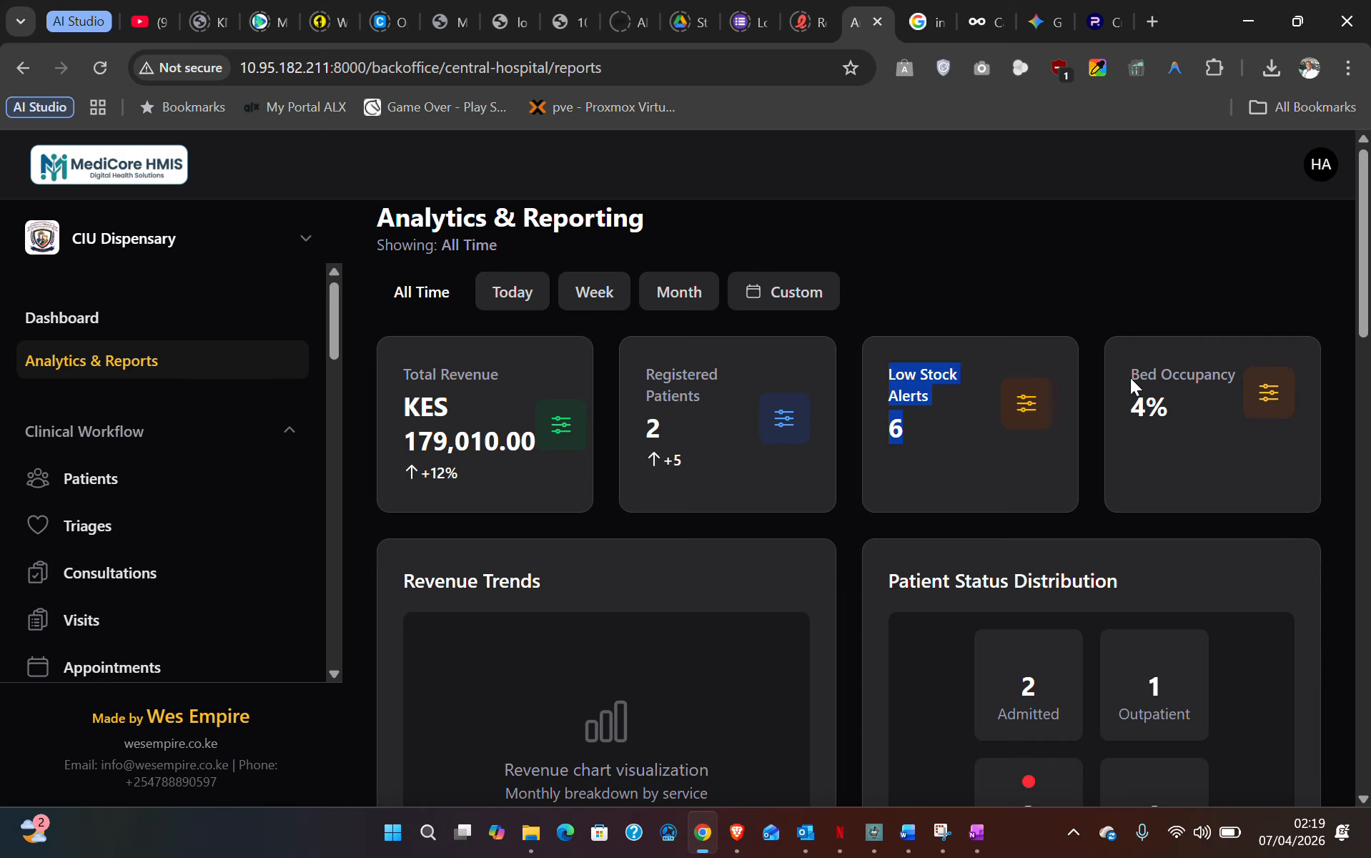
pyautogui.moveTo(1131, 378); pyautogui.dragTo(1183, 414)
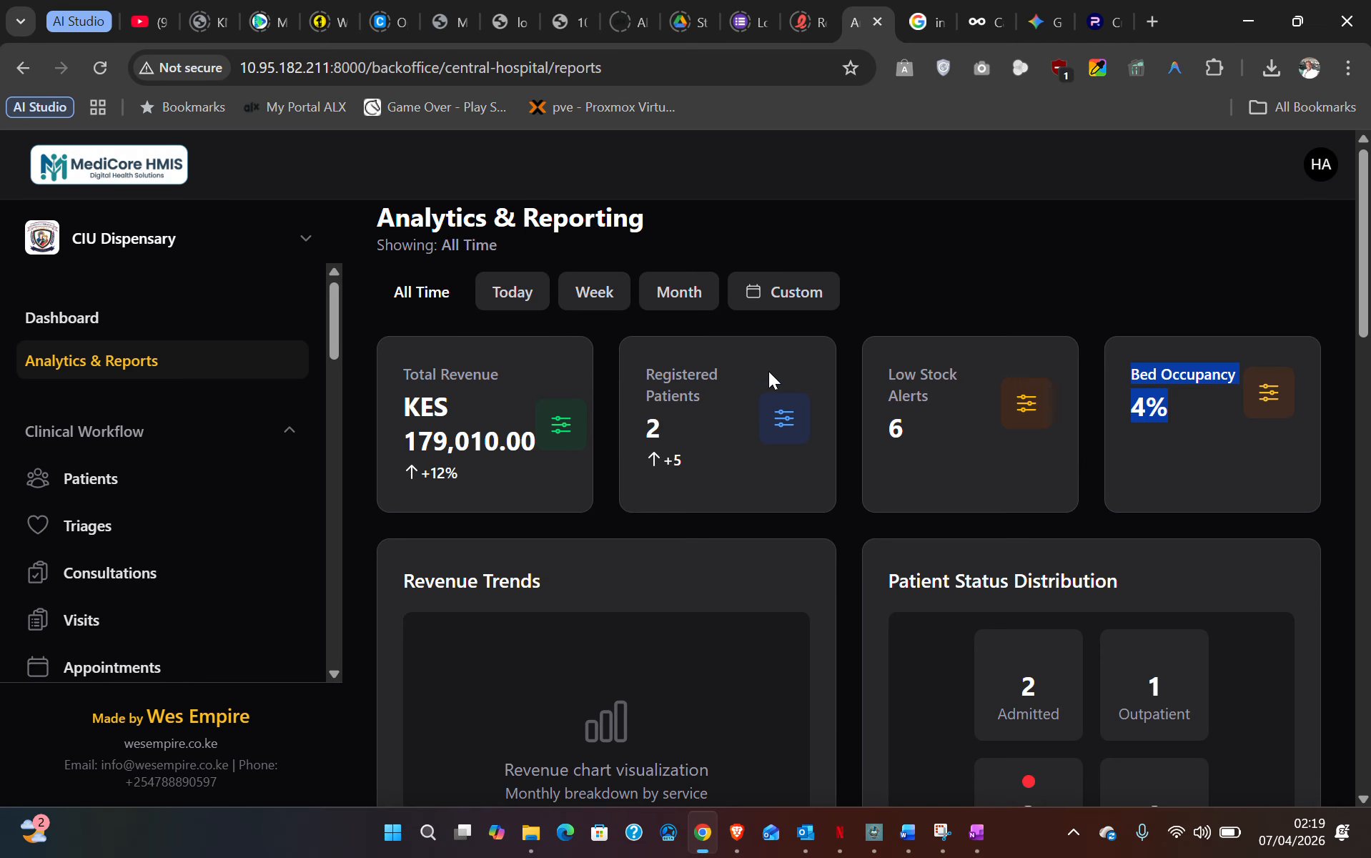
# - Review the Revenue Trends and Patient Status Distribution charts, including the Admitted count
pyautogui.scroll(-1, 779, 375)
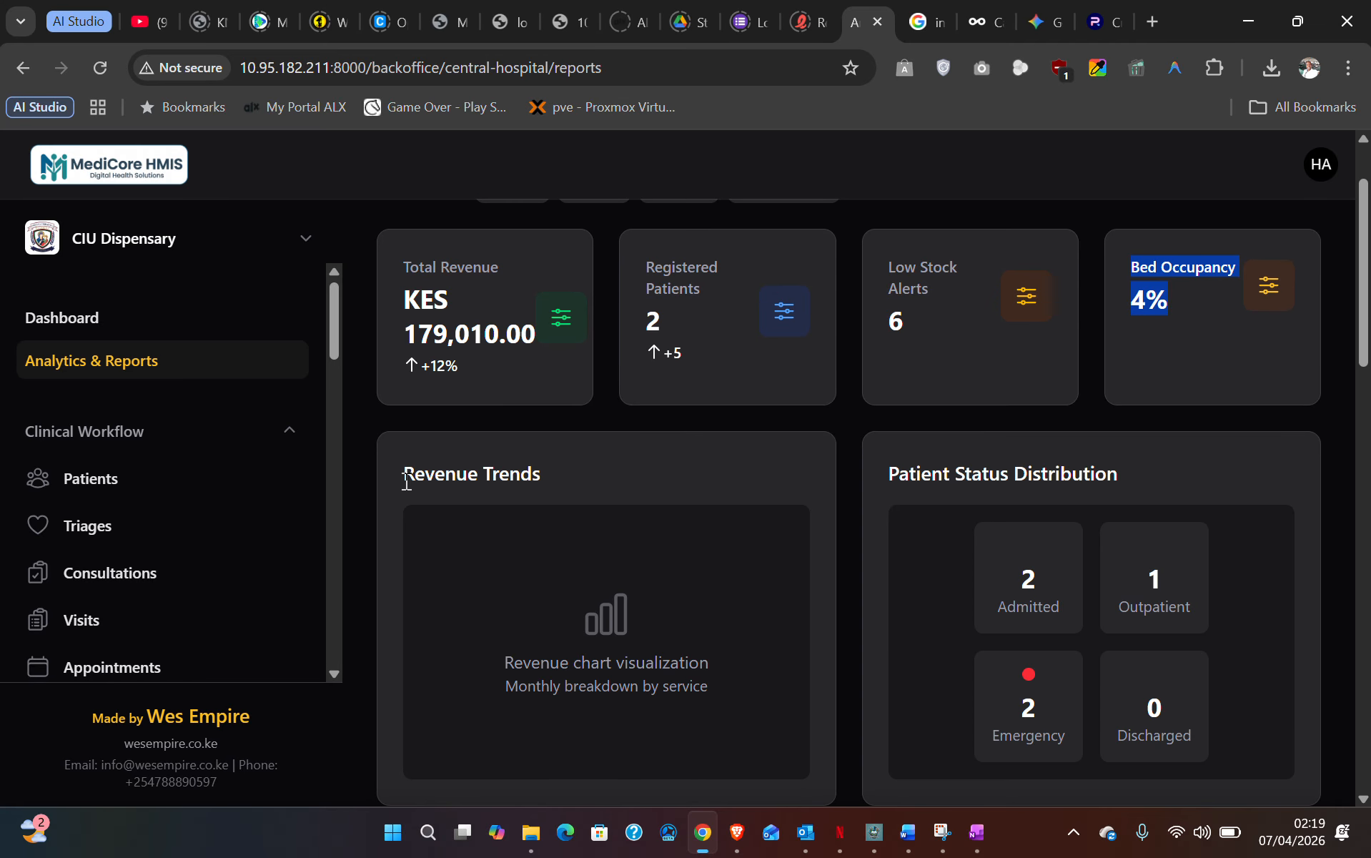
pyautogui.moveTo(404, 481); pyautogui.dragTo(536, 483)
pyautogui.moveTo(502, 672); pyautogui.dragTo(569, 704)
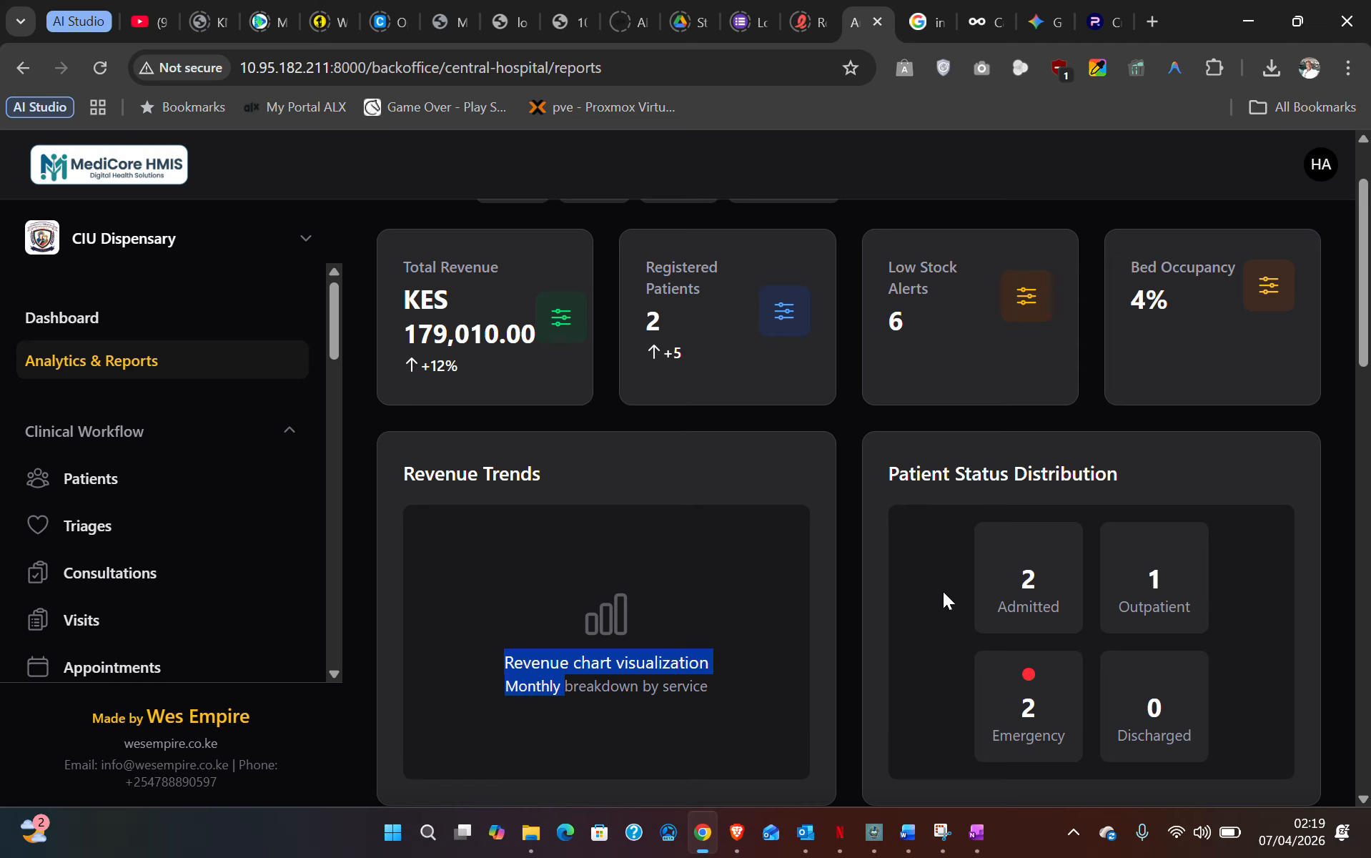
pyautogui.moveTo(872, 475); pyautogui.dragTo(1141, 479)
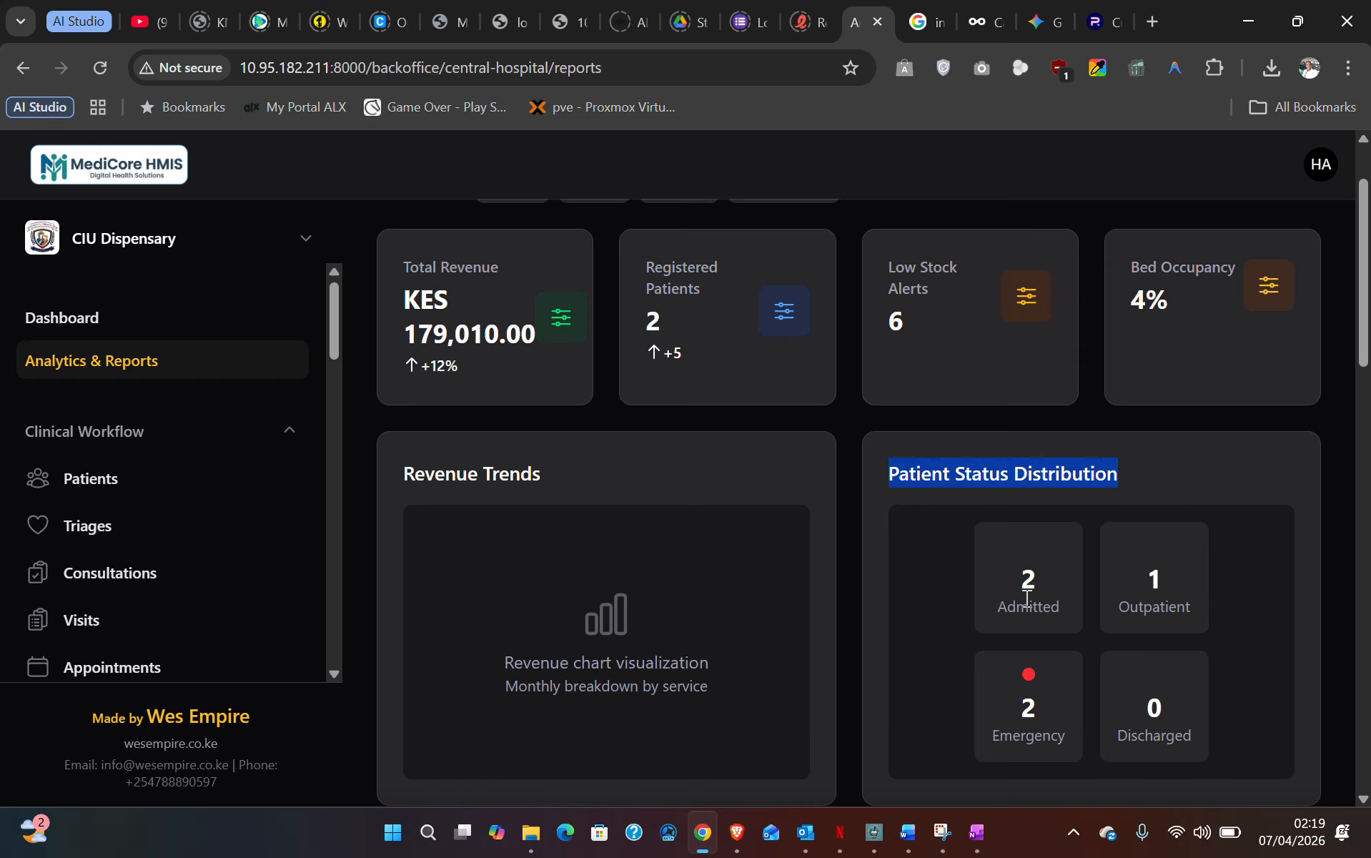
pyautogui.moveTo(999, 587); pyautogui.dragTo(1045, 621)
pyautogui.click(1132, 575)
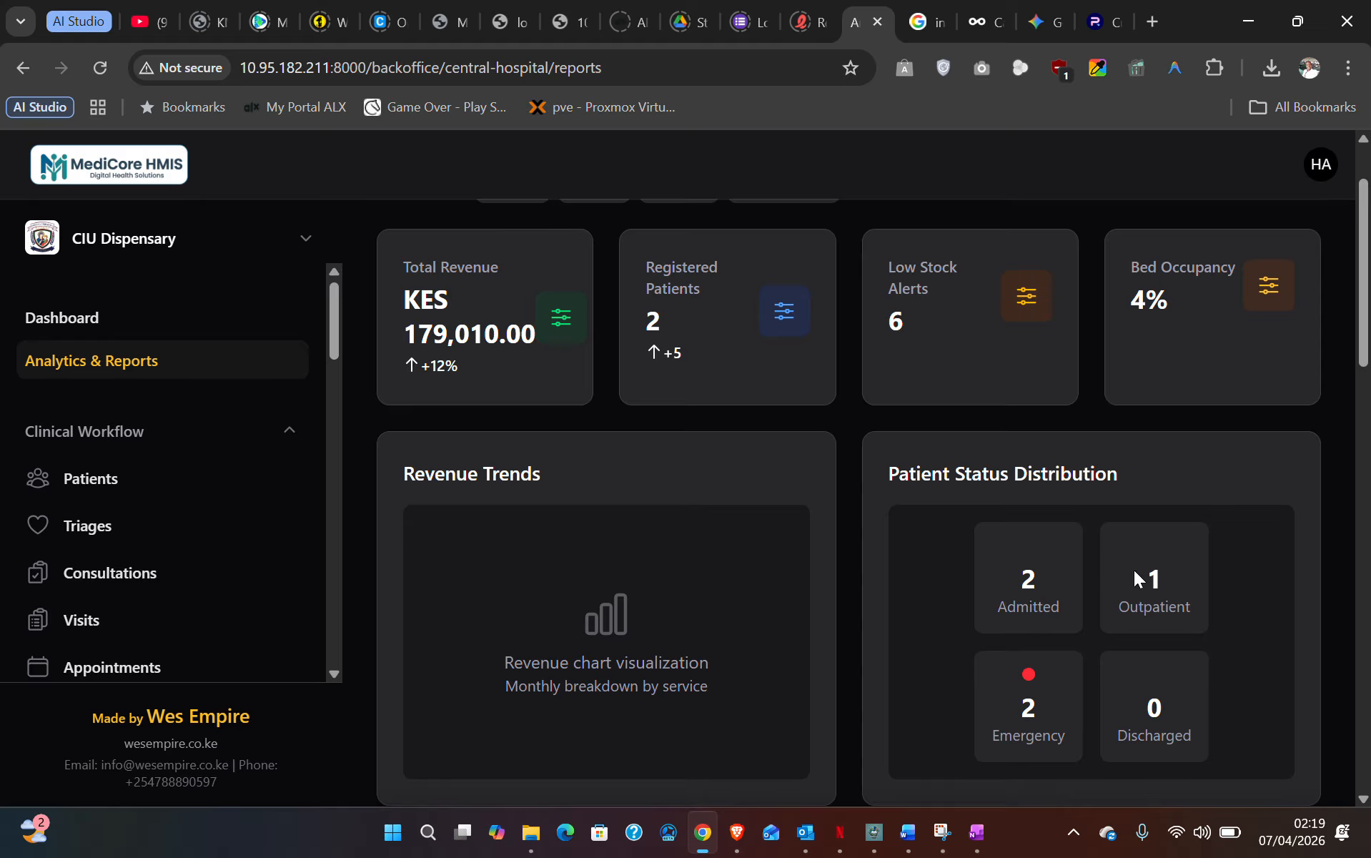
pyautogui.moveTo(1133, 570); pyautogui.dragTo(1182, 628)
# - Scroll down to the Generated Reports Library table
pyautogui.scroll(-2, 1172, 651)
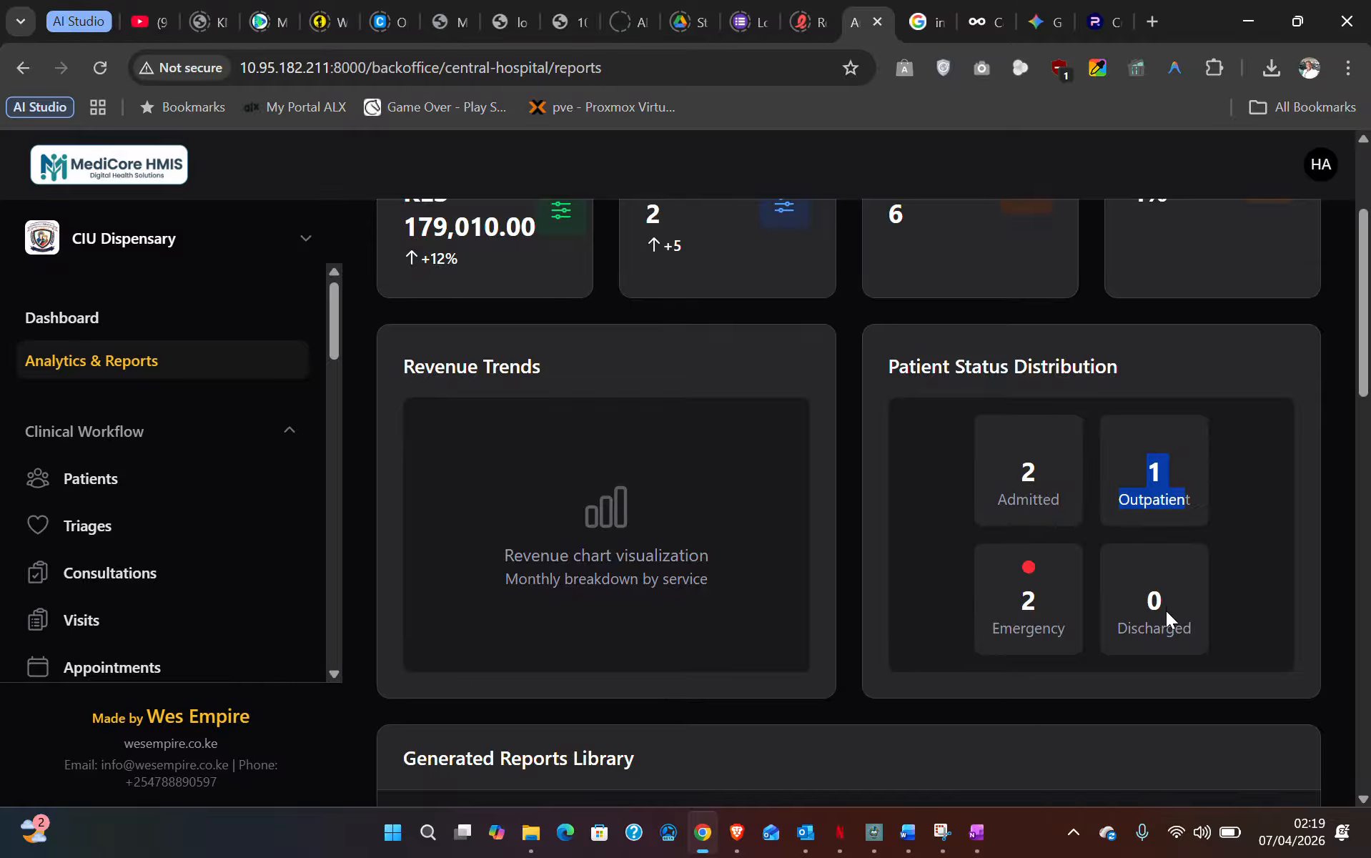
pyautogui.scroll(-2, 1165, 608)
pyautogui.scroll(4, 1165, 600)
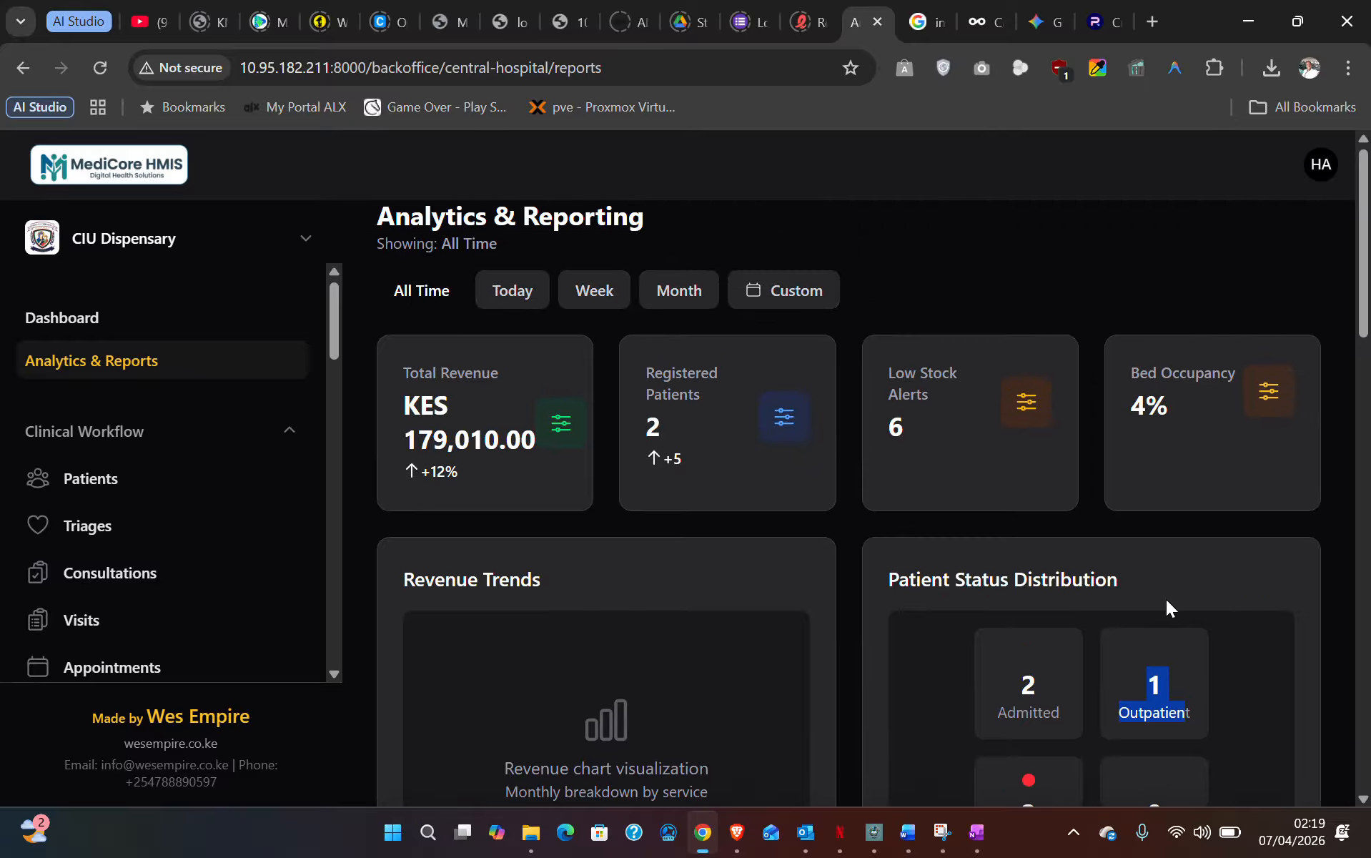
pyautogui.scroll(-7, 1164, 604)
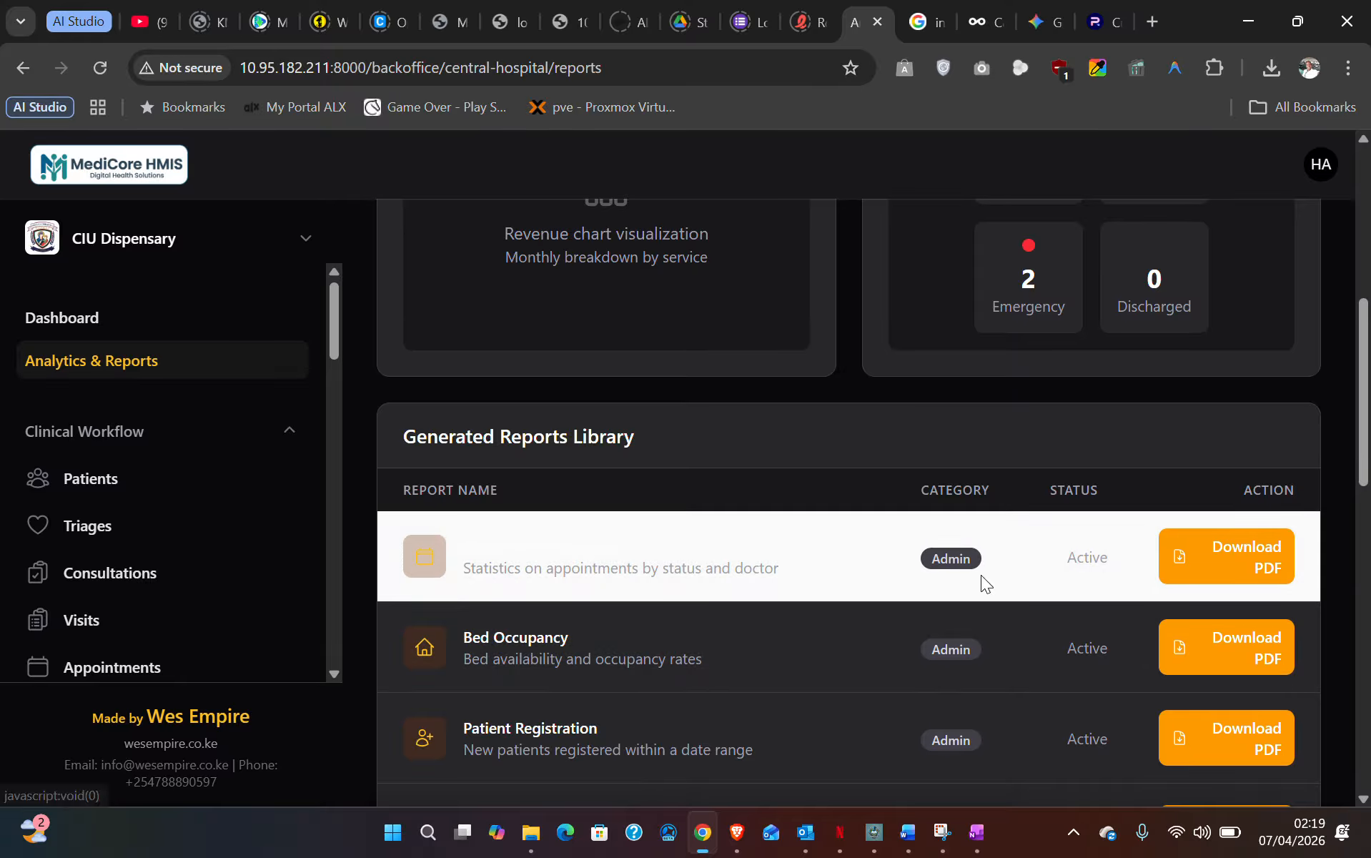
pyautogui.scroll(-3, 165, 582)
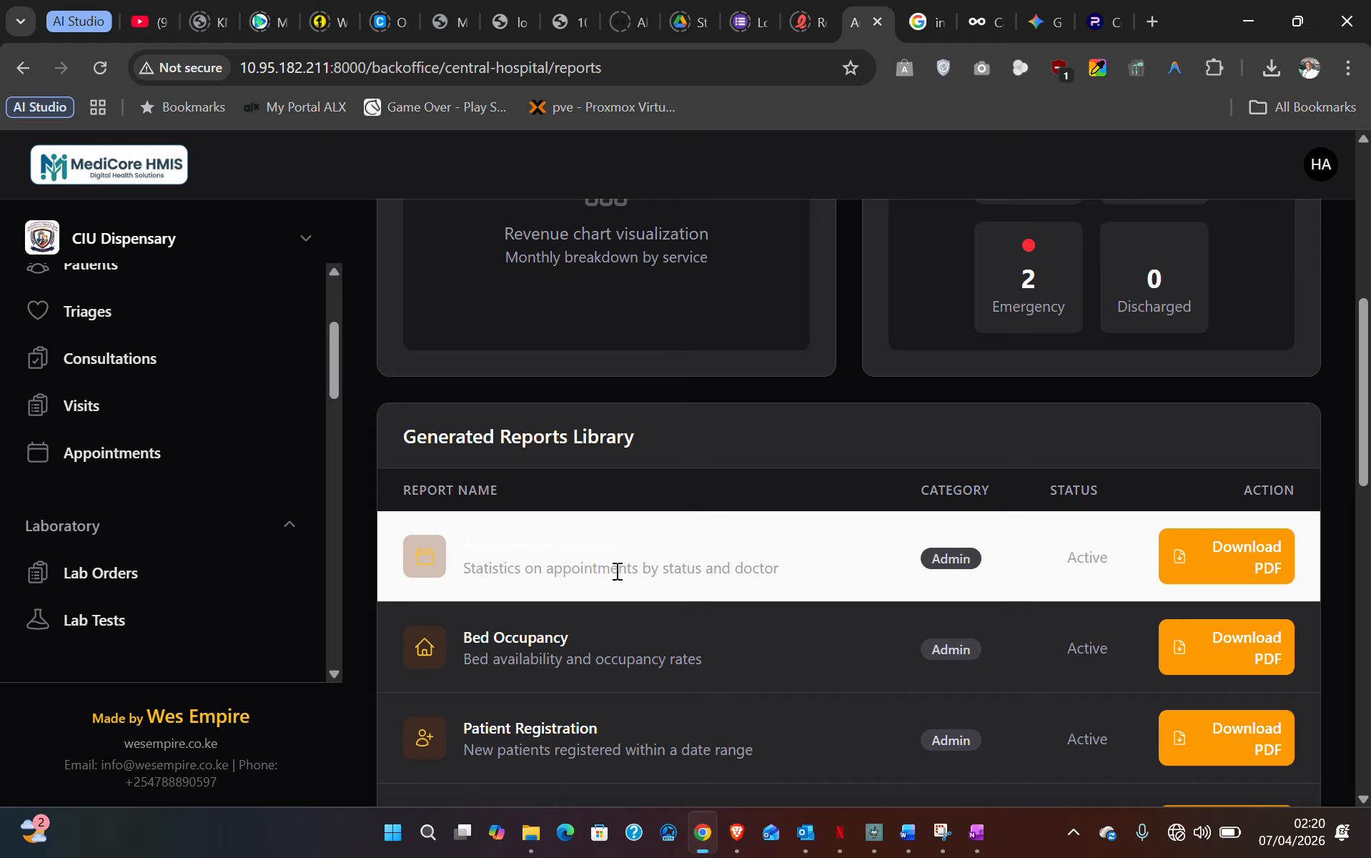
# - Download the Appointment Statistics report as a PDF
pyautogui.click(1214, 563)
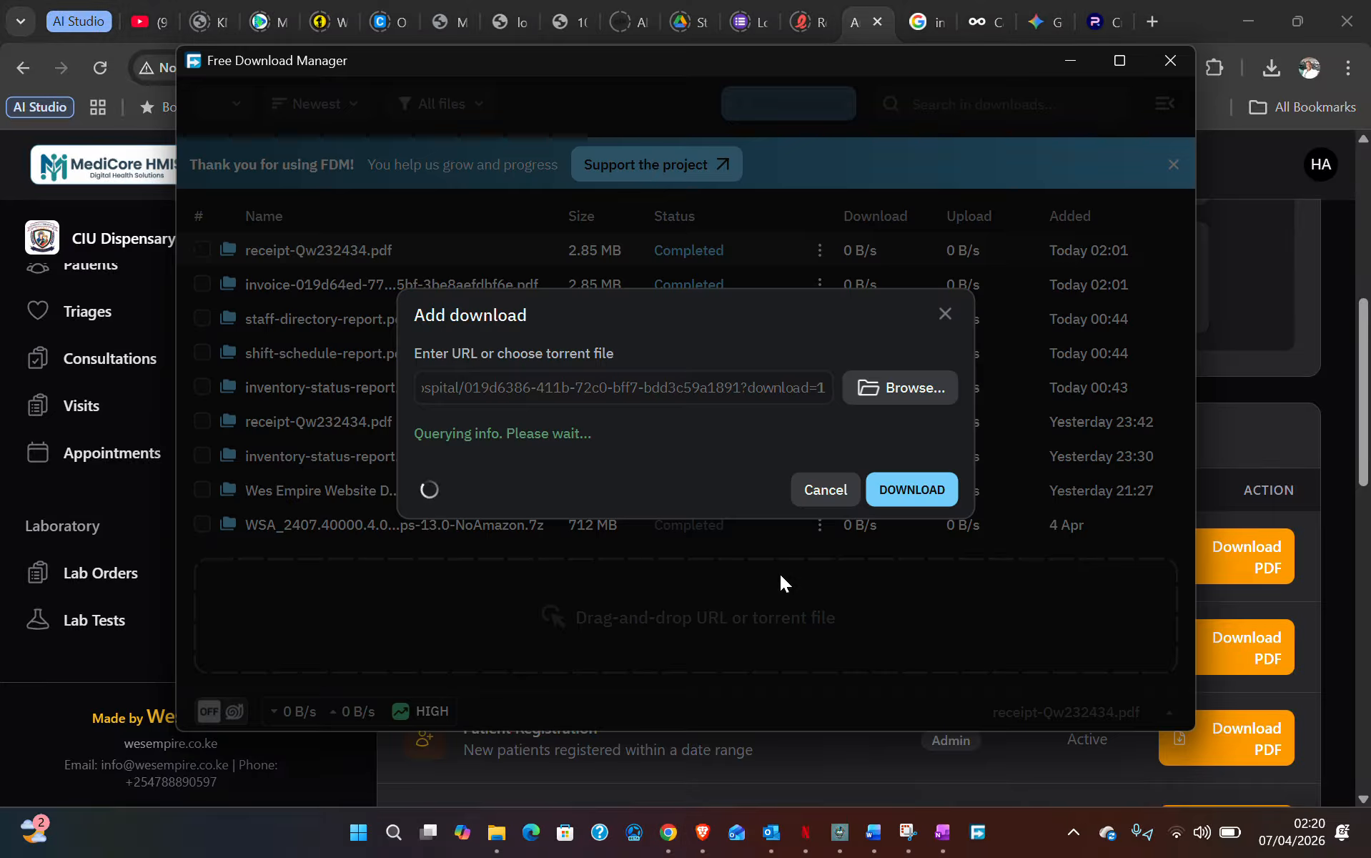
pyautogui.click(886, 524)
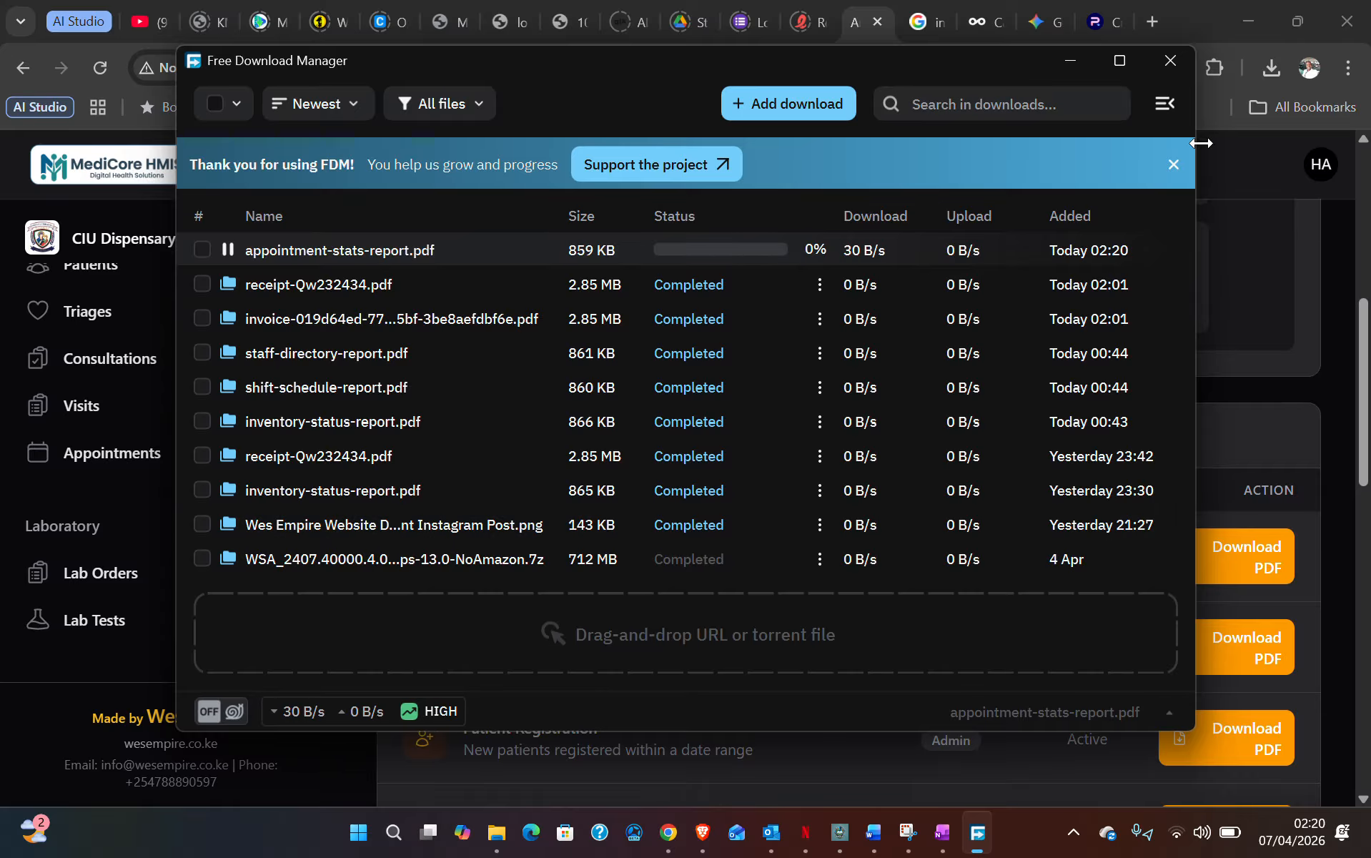
pyautogui.click(1163, 64)
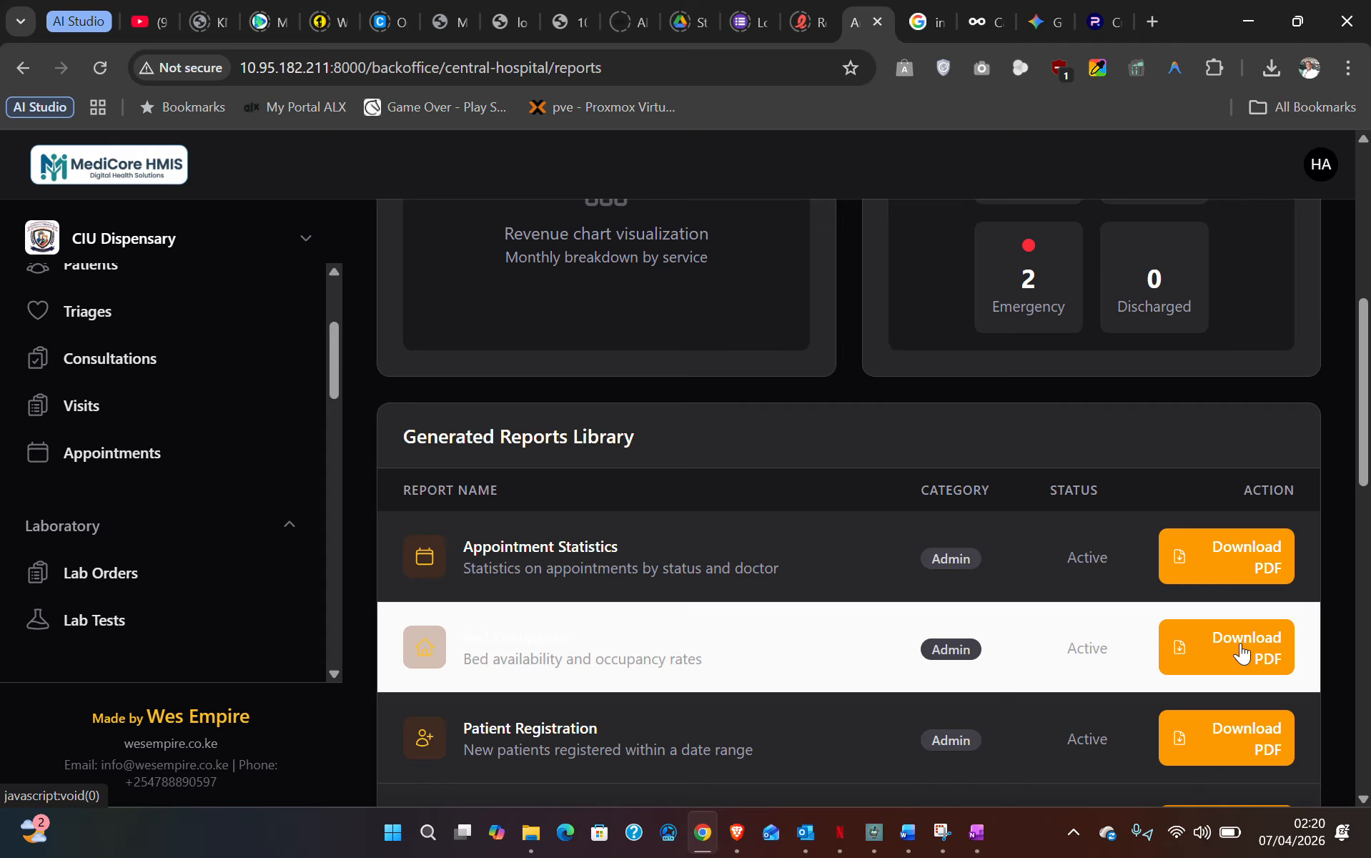
# - Download the Bed Occupancy report as a PDF
pyautogui.click(1241, 652)
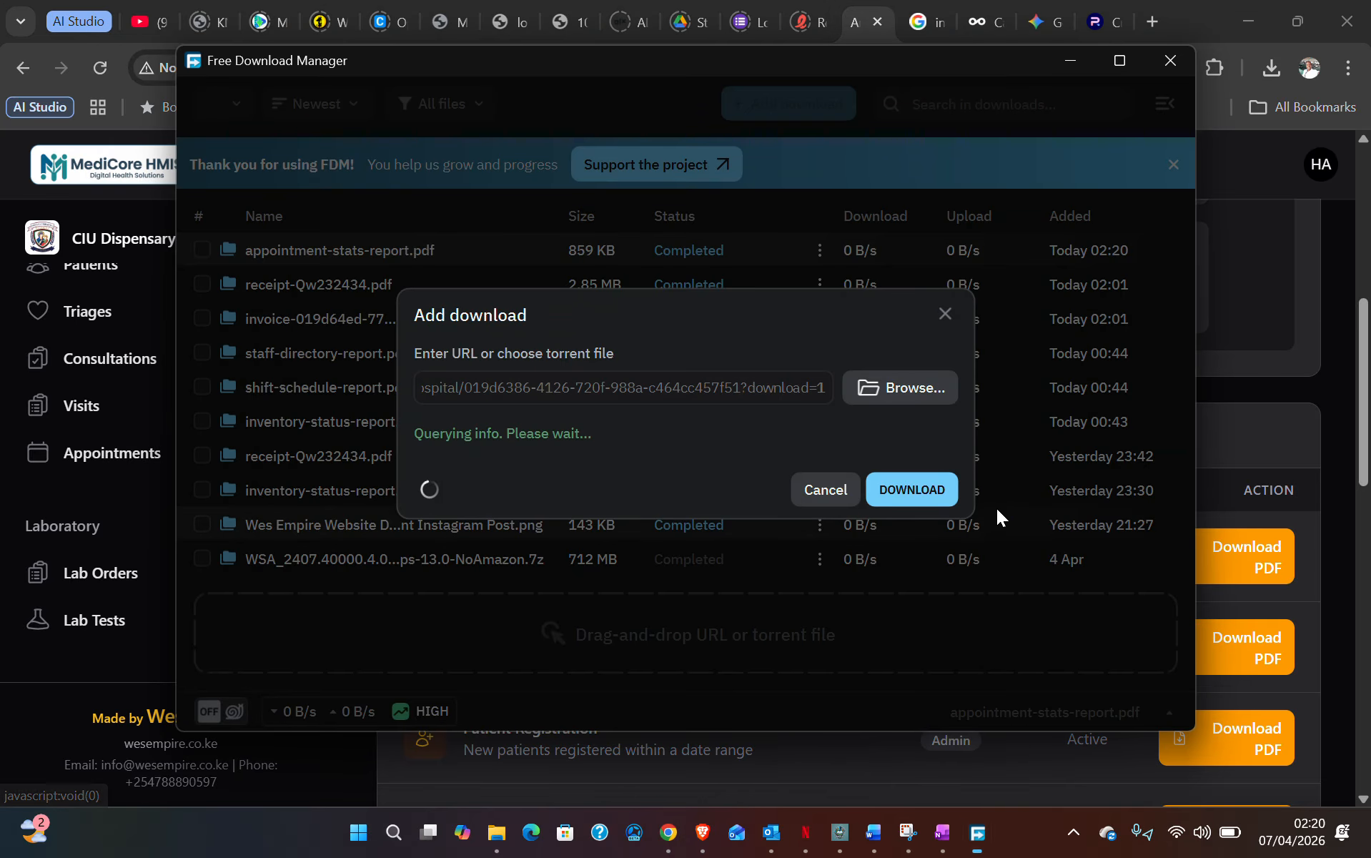
pyautogui.click(921, 517)
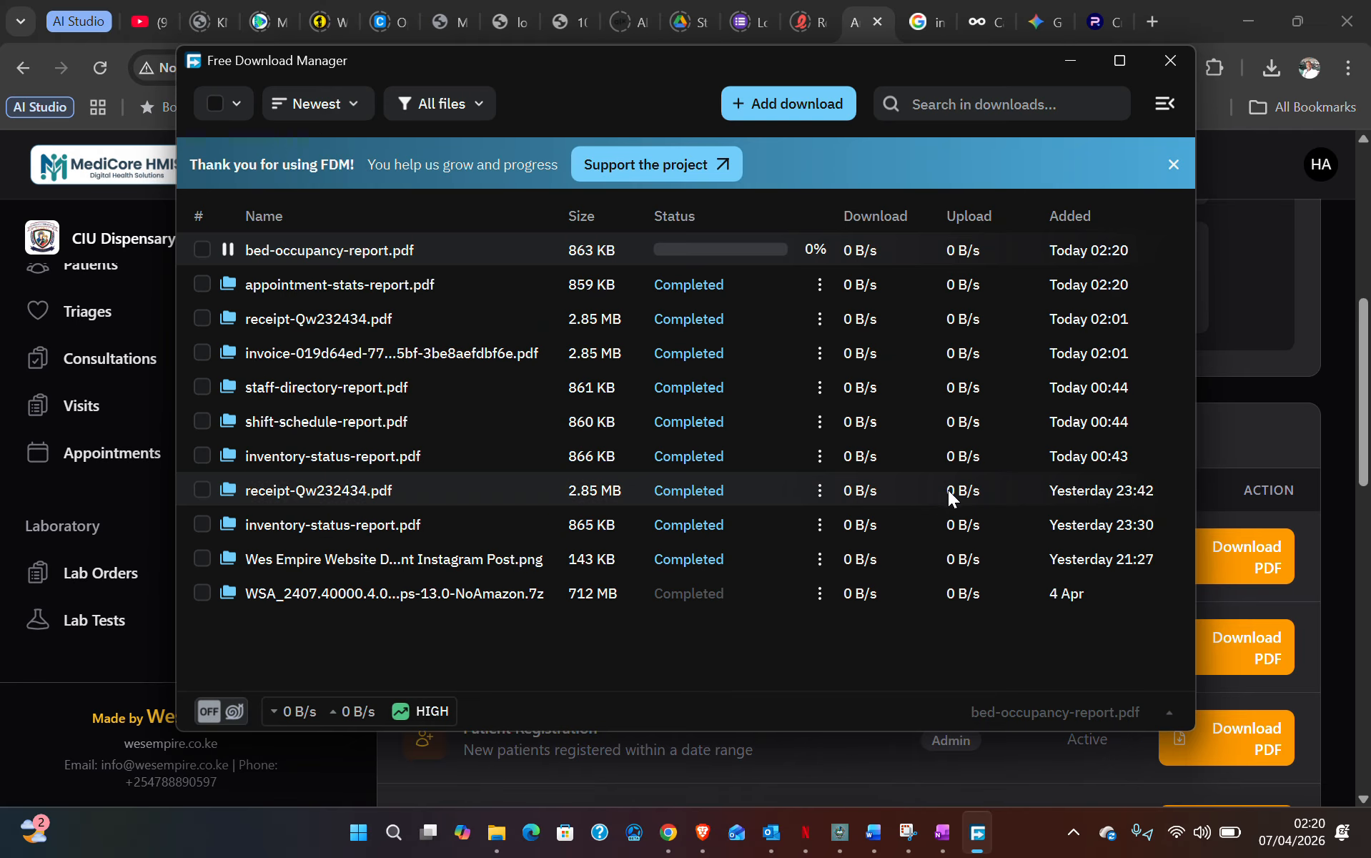
pyautogui.click(1159, 65)
# - Download the Billing Summary report as a PDF
pyautogui.scroll(-4, 718, 586)
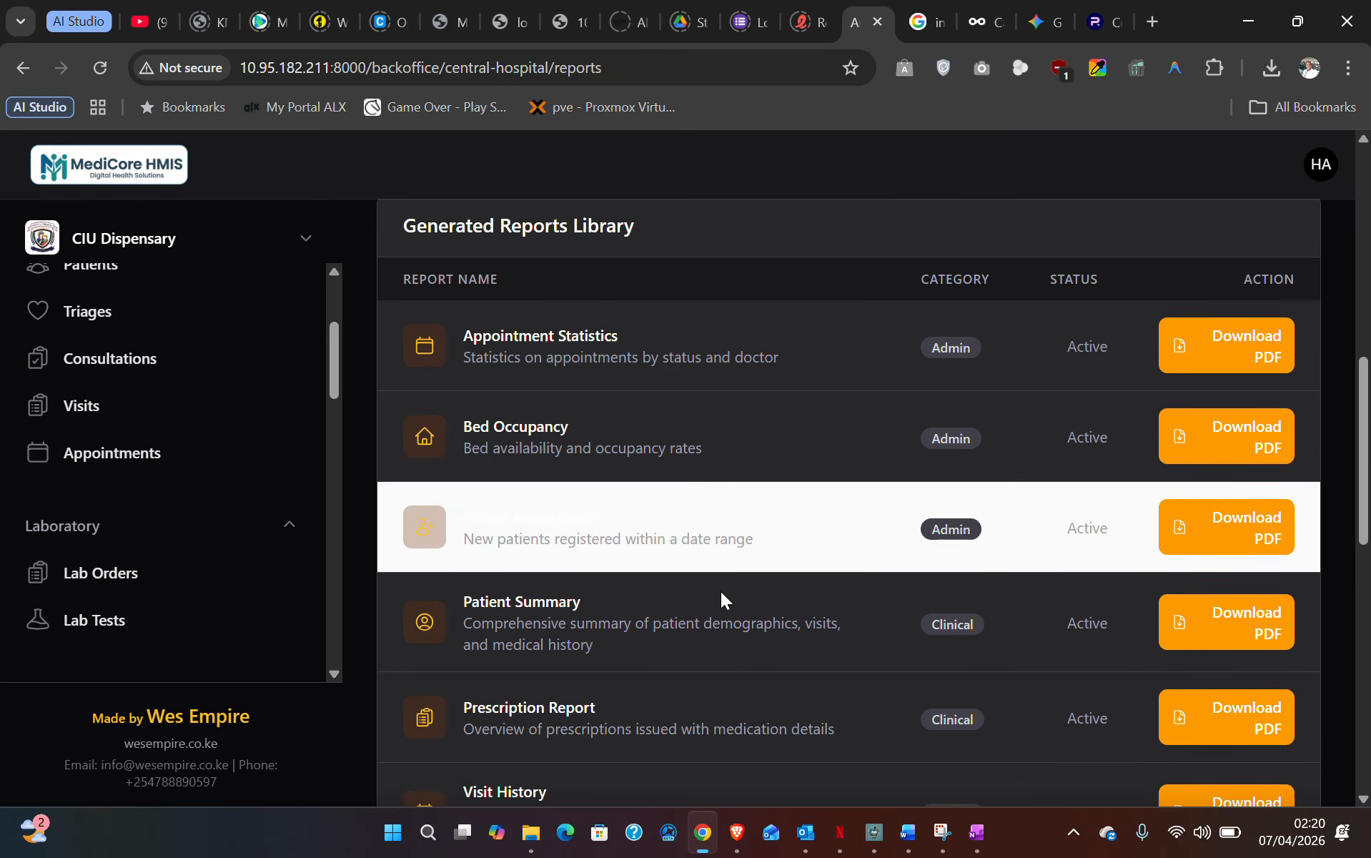
pyautogui.scroll(-3, 558, 617)
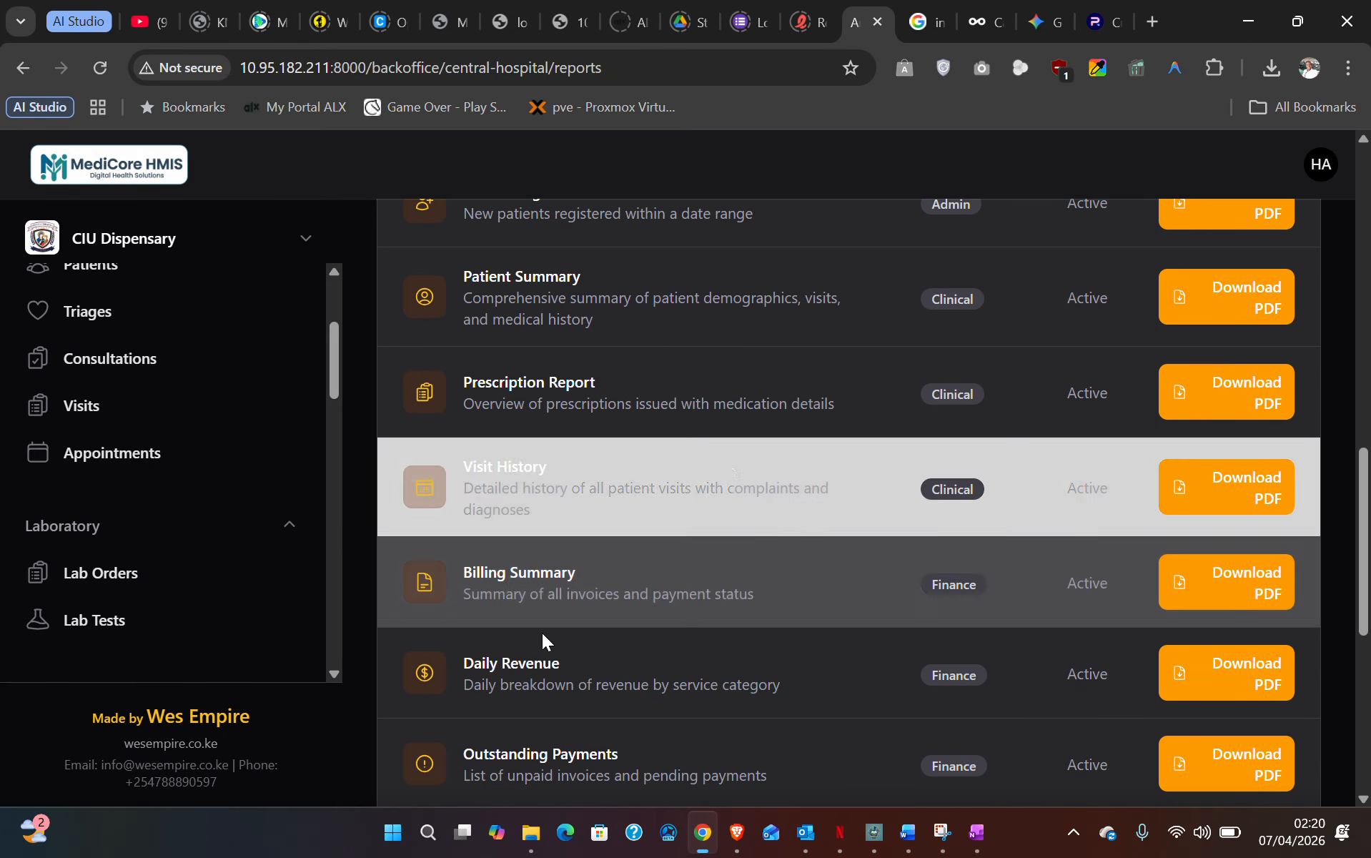
pyautogui.click(1237, 590)
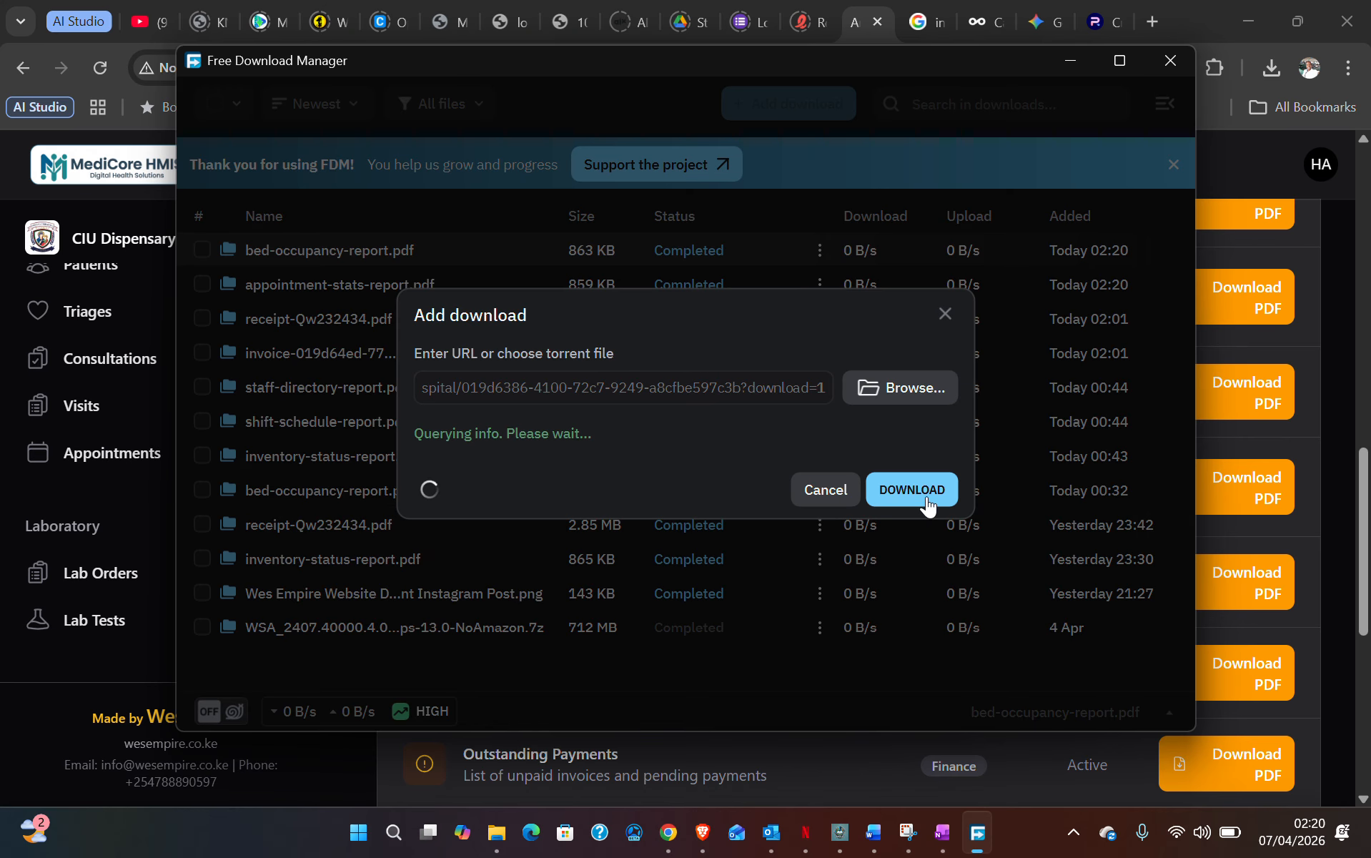
pyautogui.click(925, 491)
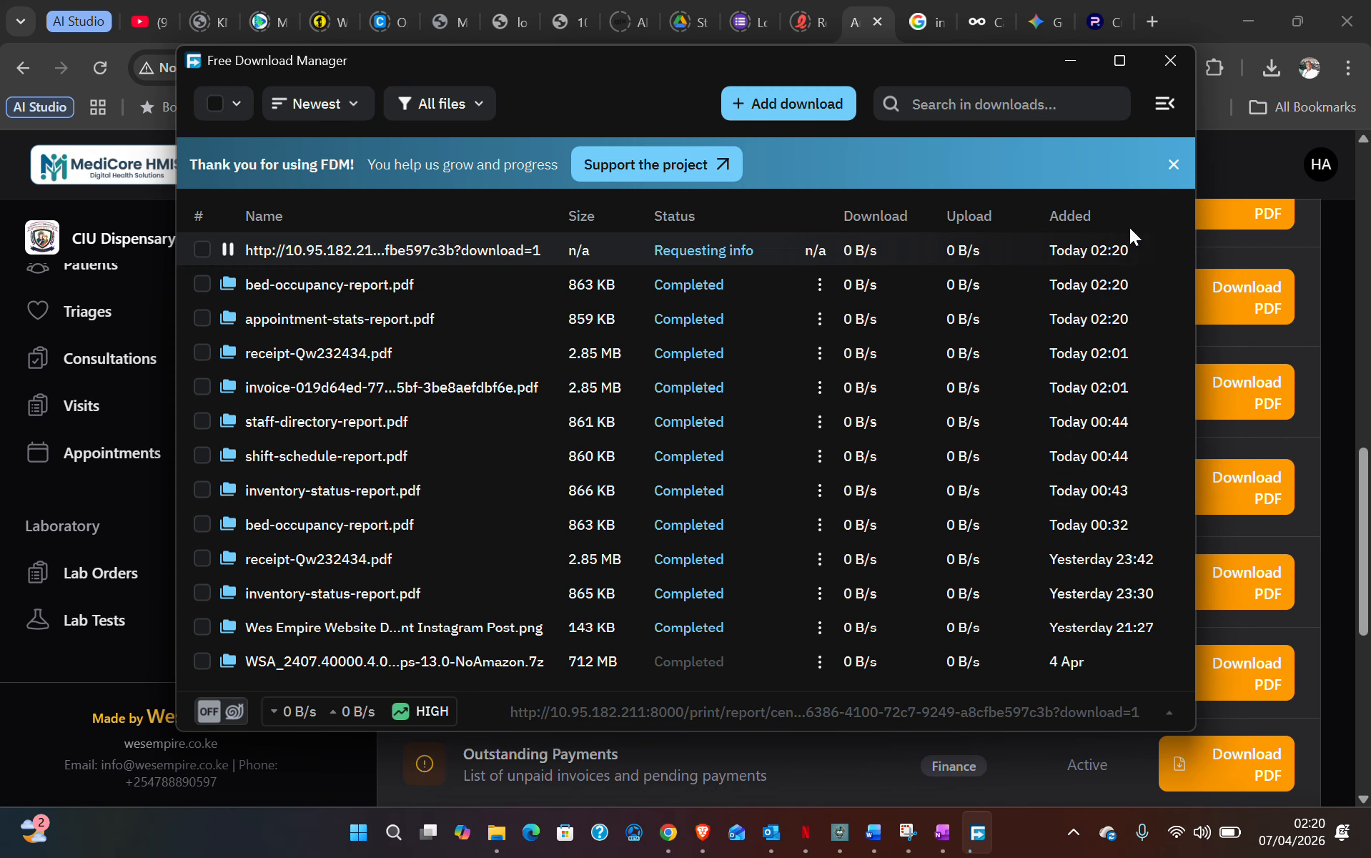
pyautogui.click(1157, 70)
pyautogui.scroll(-1, 570, 672)
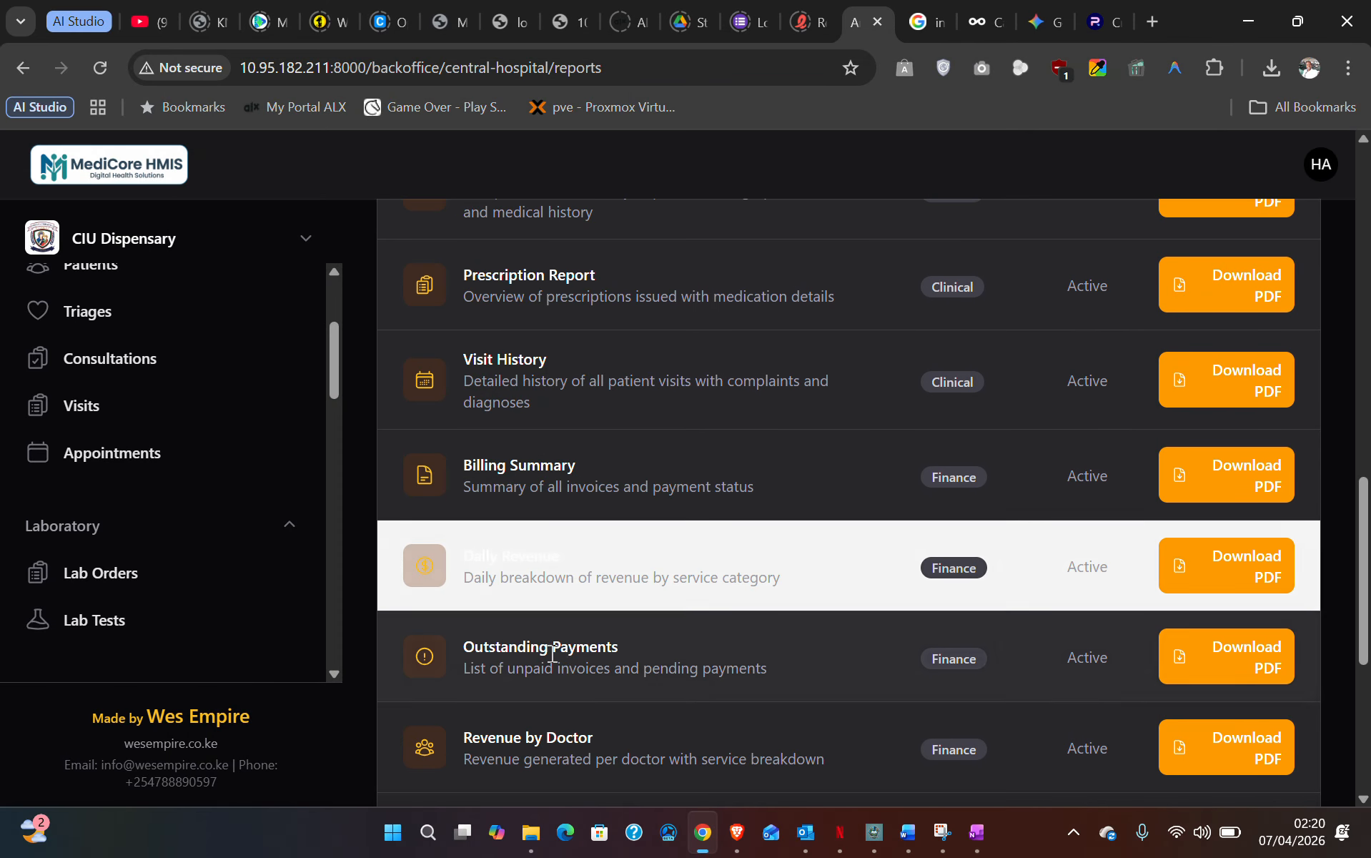
pyautogui.scroll(-4, 578, 576)
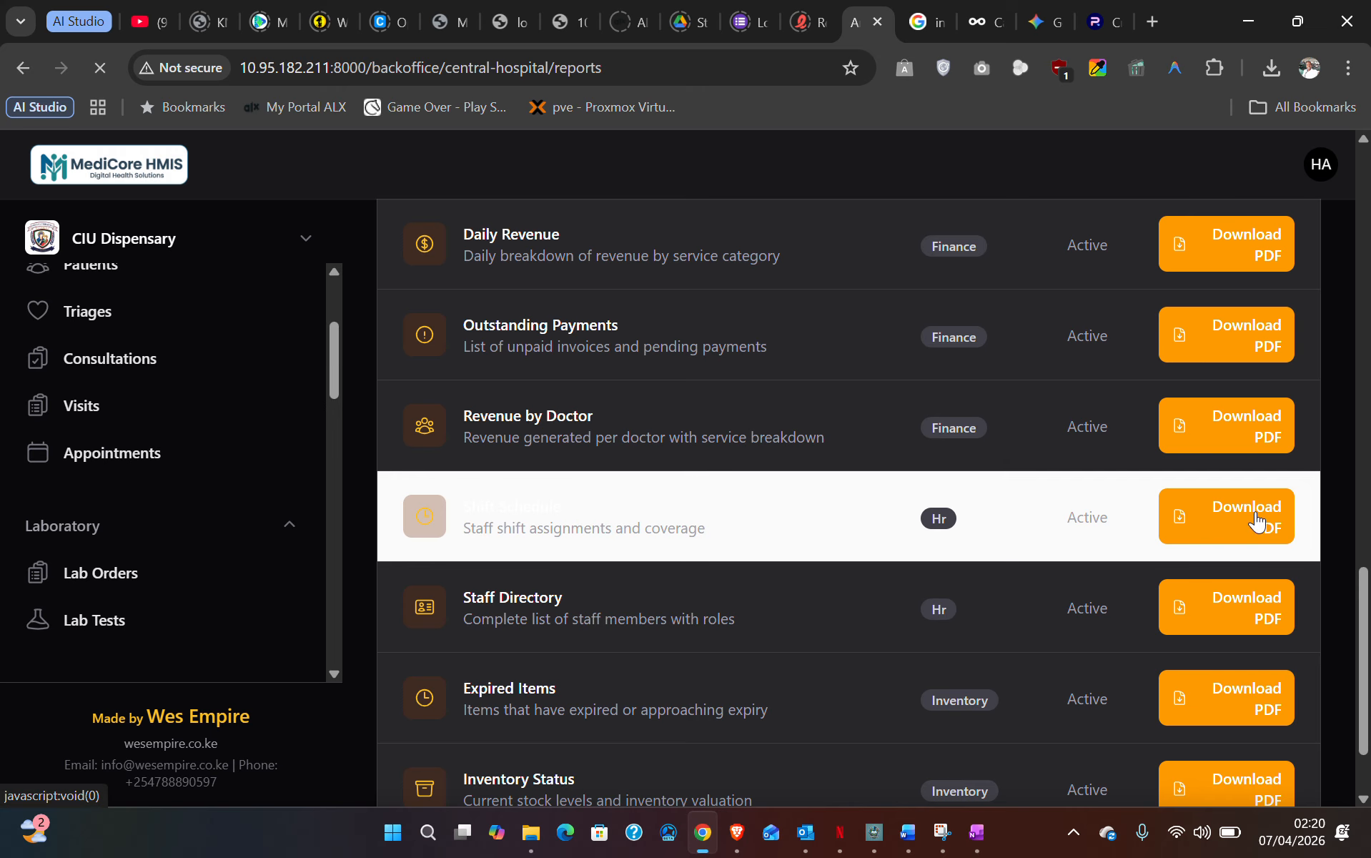
# - Download the Shift Schedule PDF, overwriting the existing shift-schedule-report file
pyautogui.click(1258, 521)
pyautogui.click(929, 485)
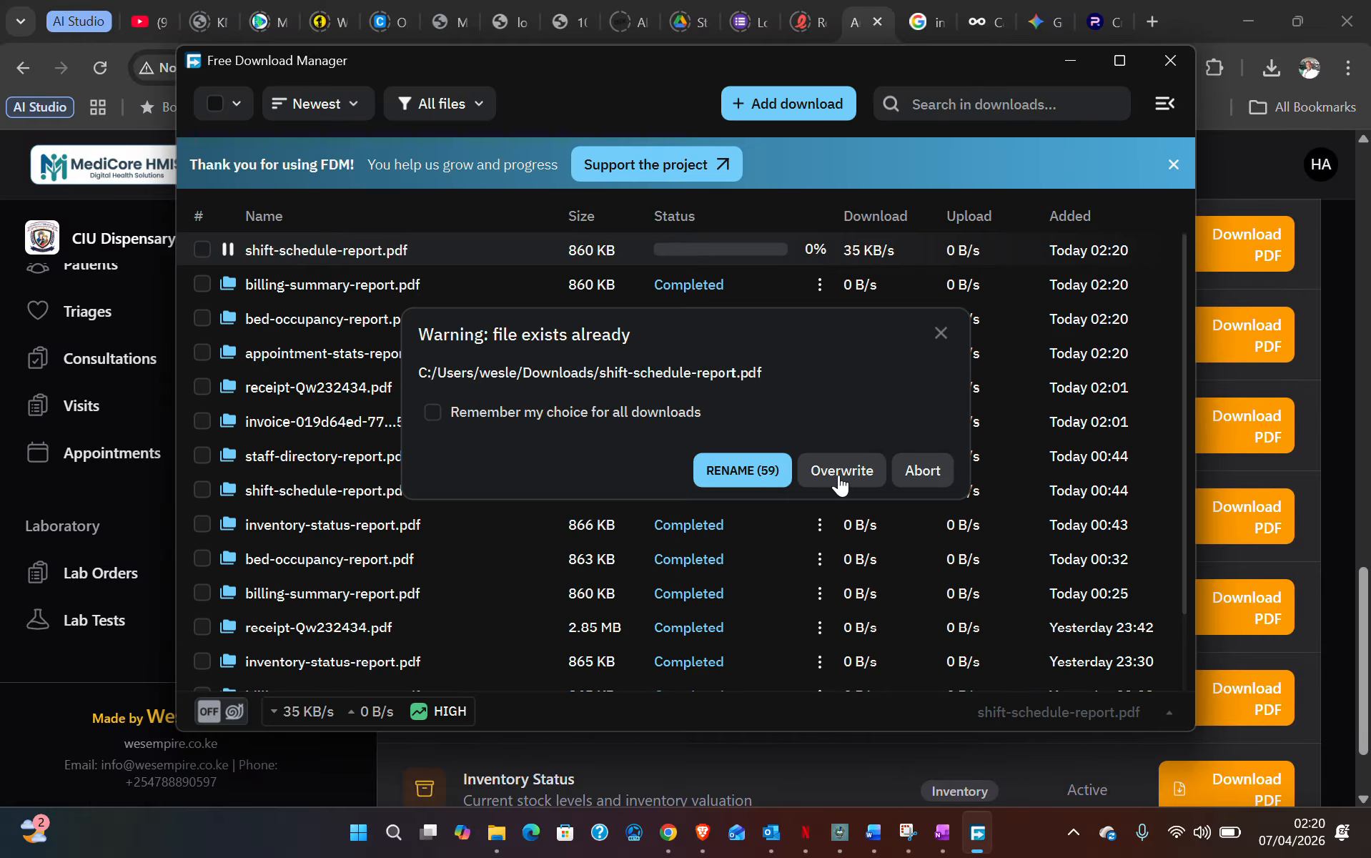
pyautogui.click(840, 483)
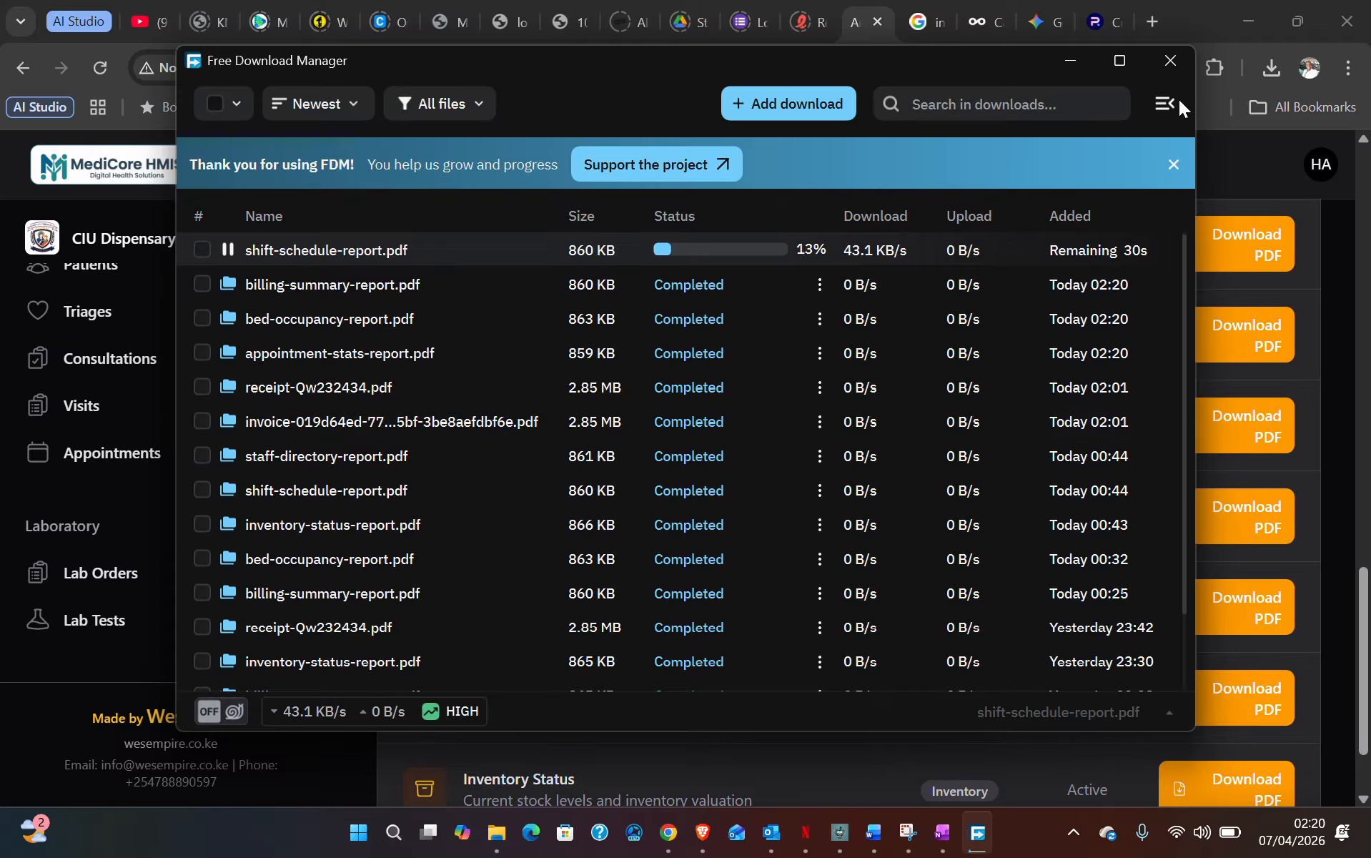
pyautogui.click(1169, 60)
# - Download the Inventory Status PDF, overwriting the old copy, then scroll back up the library
pyautogui.scroll(-1, 693, 686)
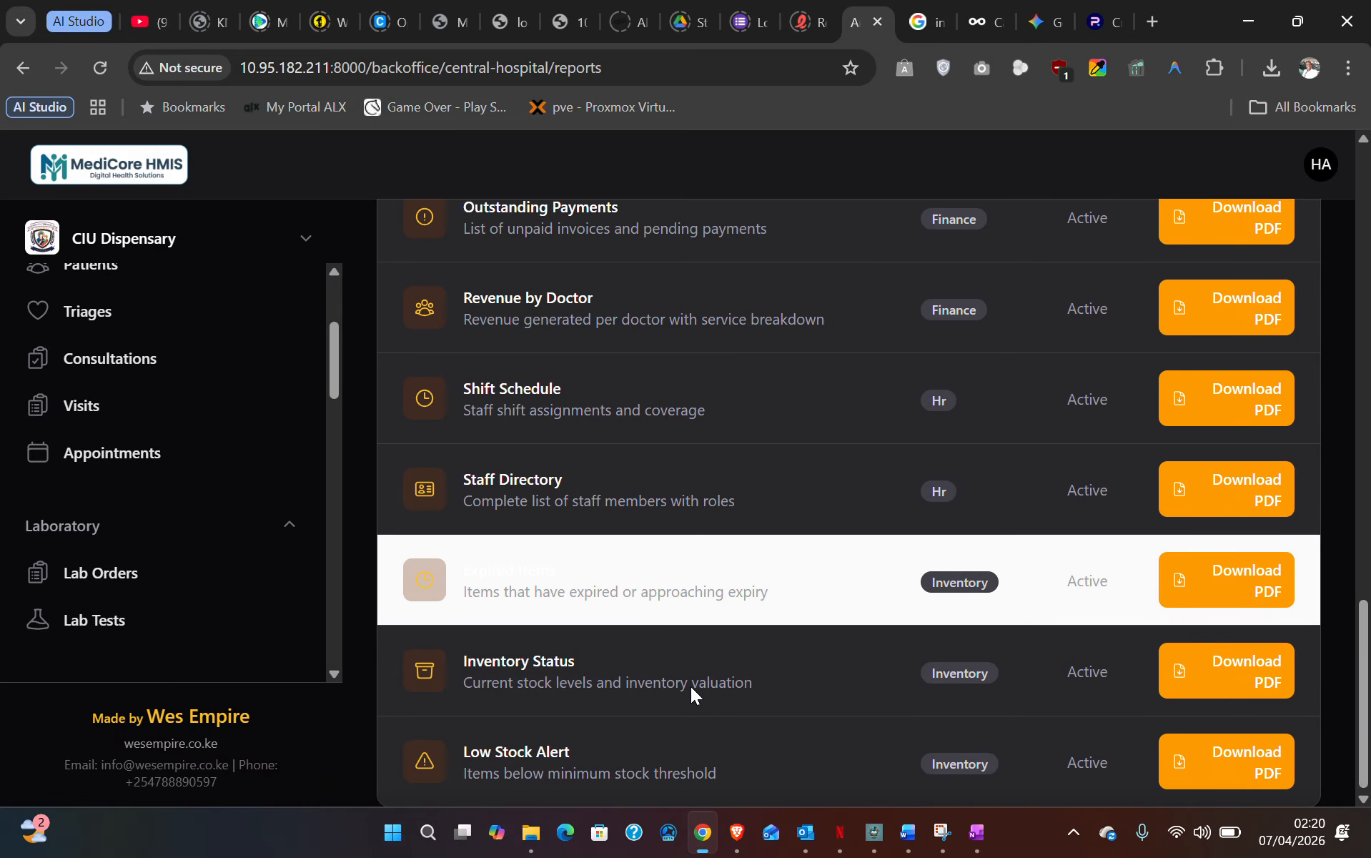
pyautogui.click(1224, 689)
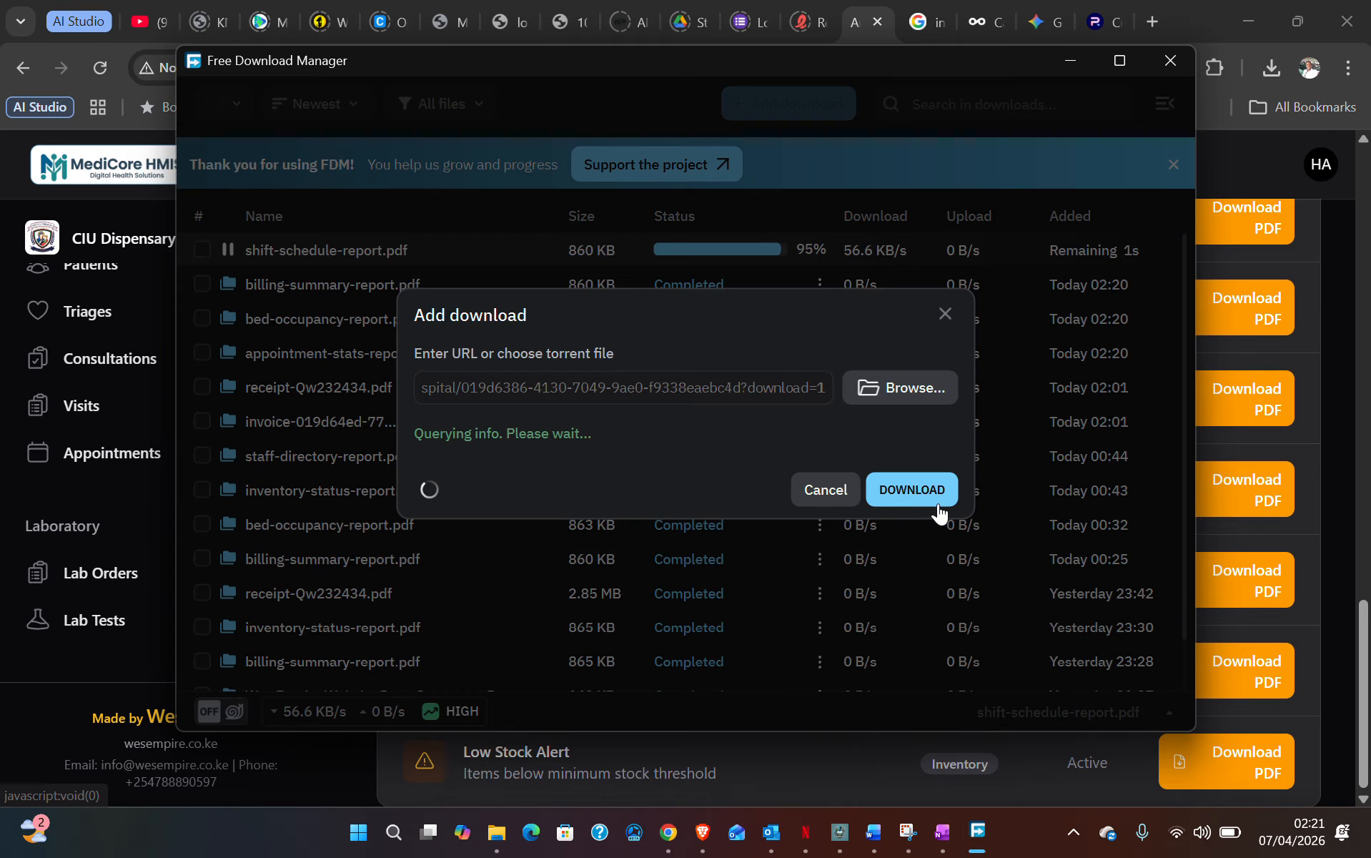
pyautogui.click(922, 490)
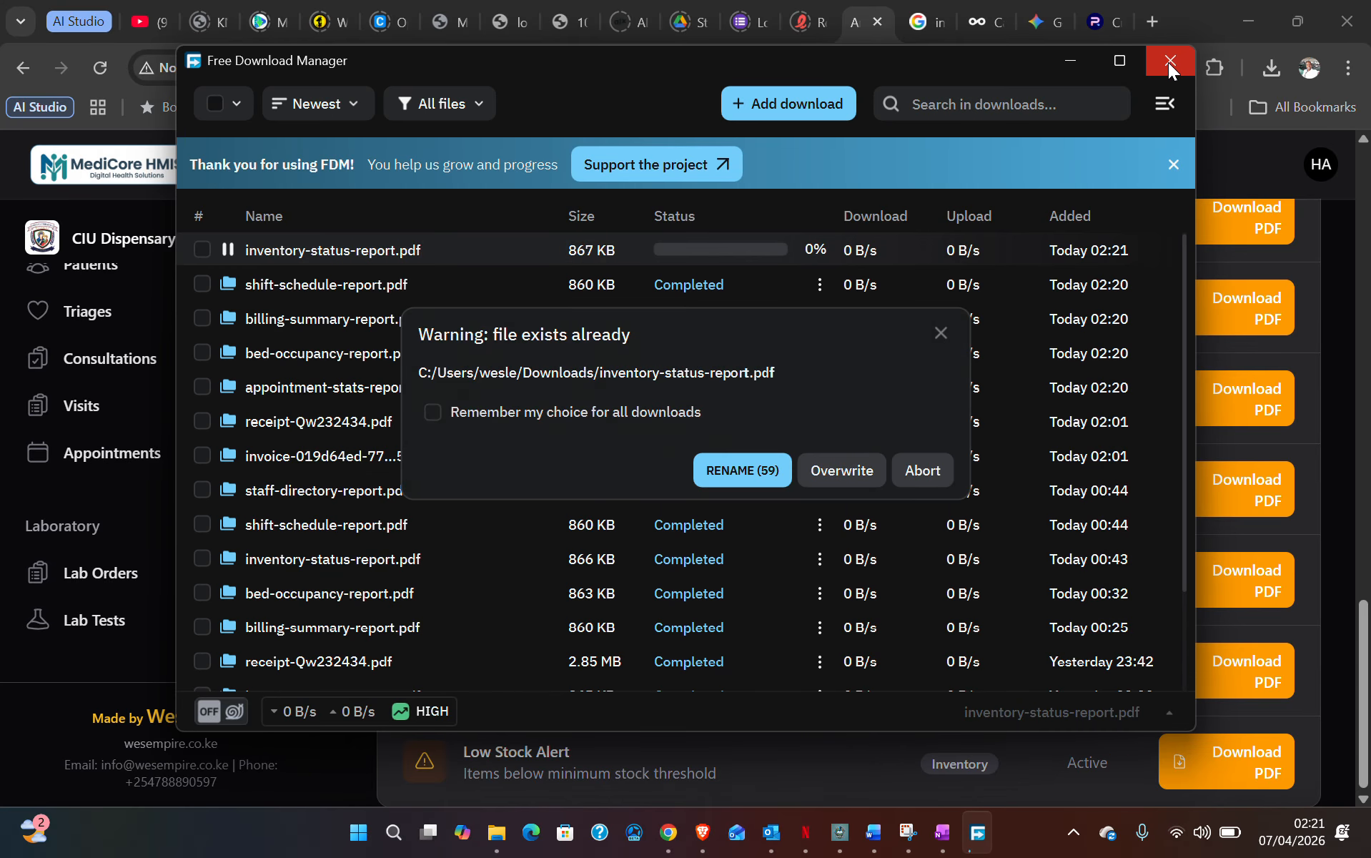
pyautogui.click(867, 473)
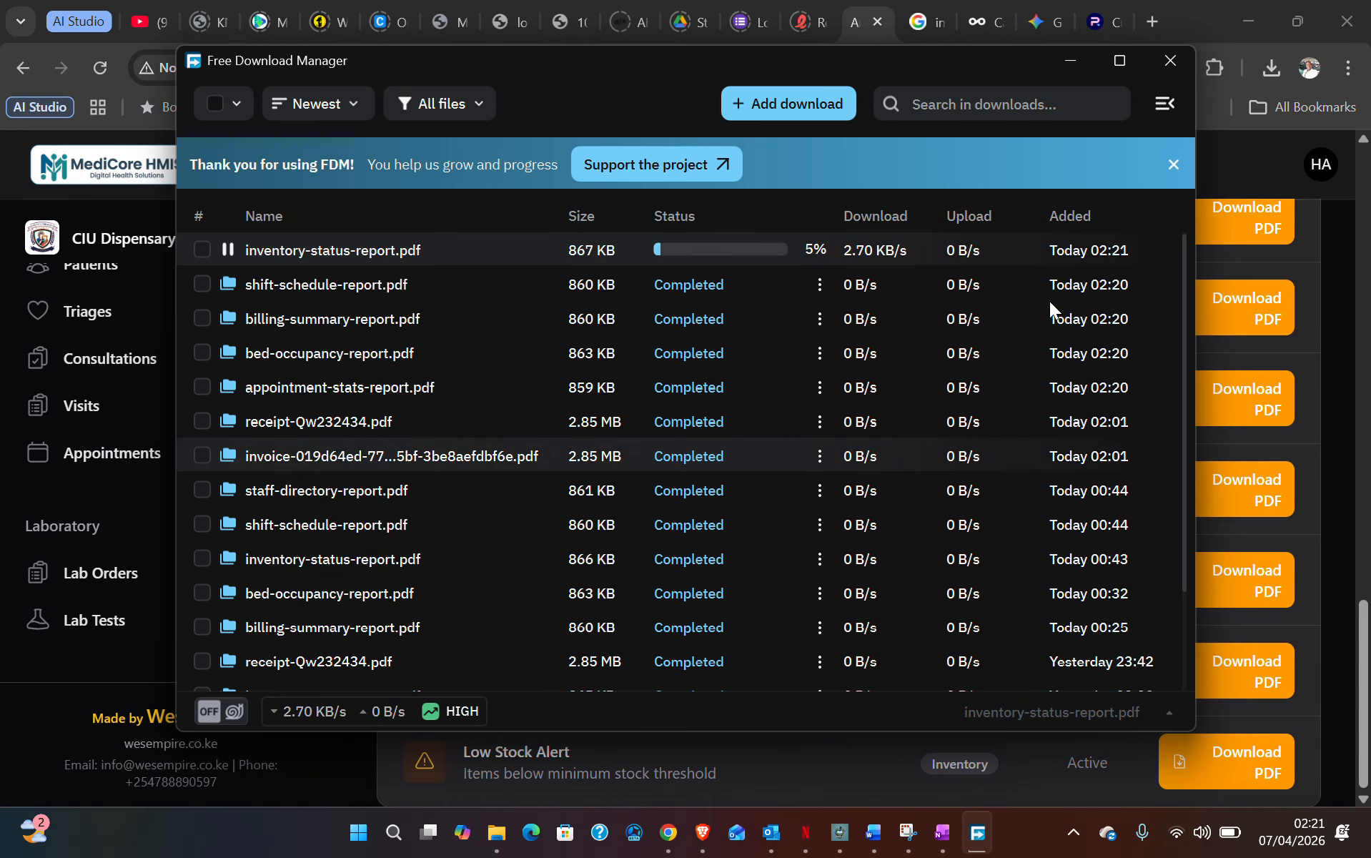
pyautogui.click(1170, 60)
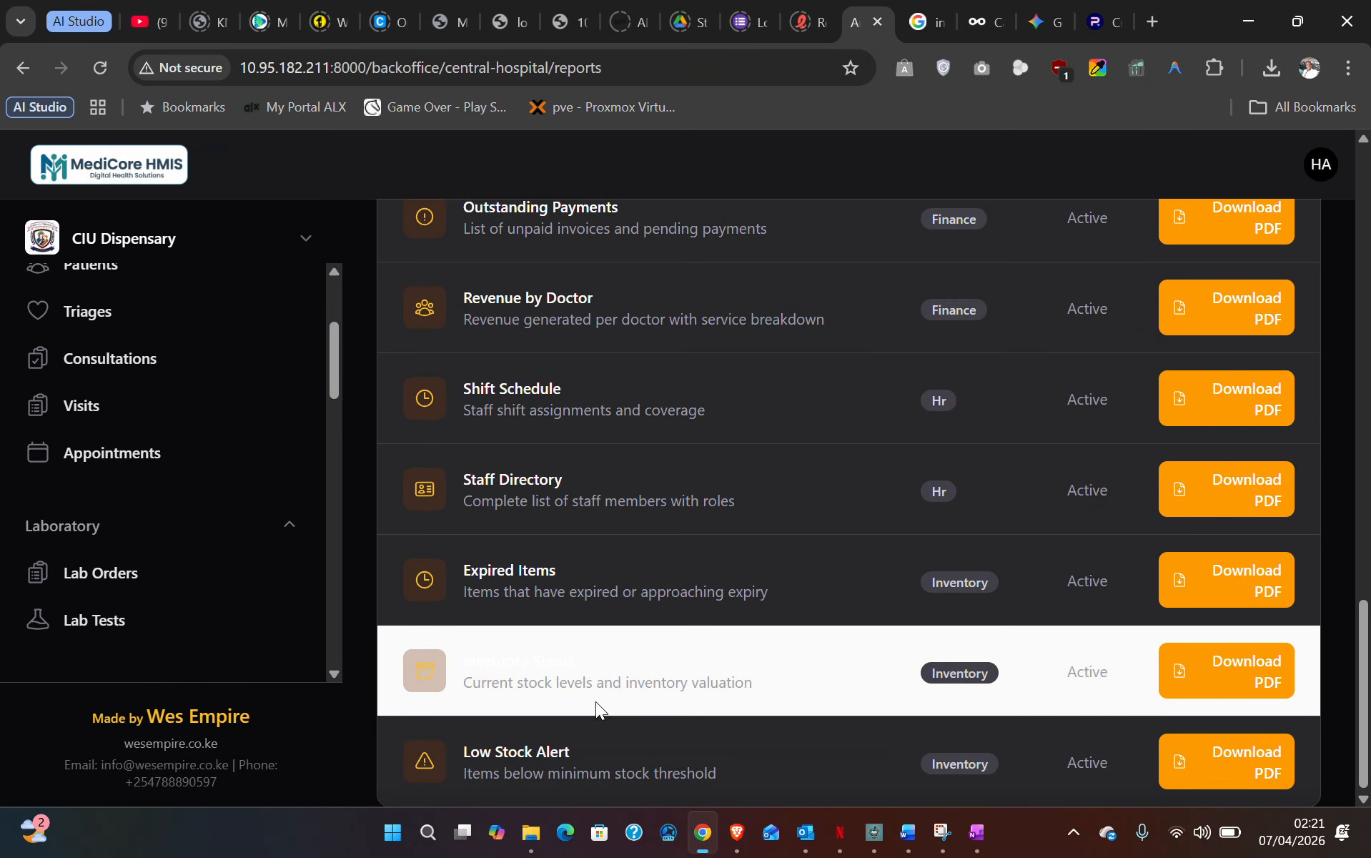
pyautogui.scroll(1, 526, 718)
pyautogui.scroll(5, 526, 718)
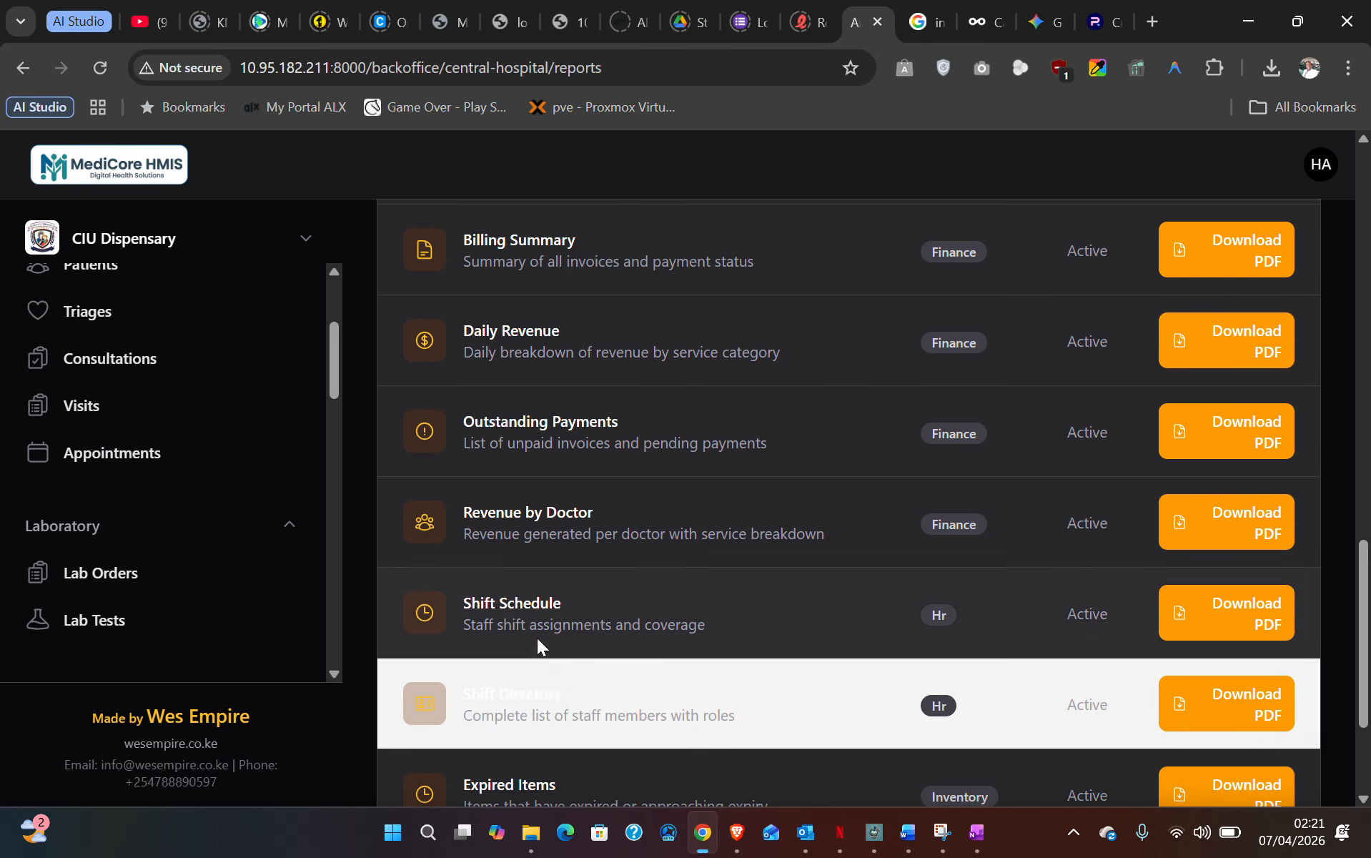
pyautogui.scroll(5, 529, 509)
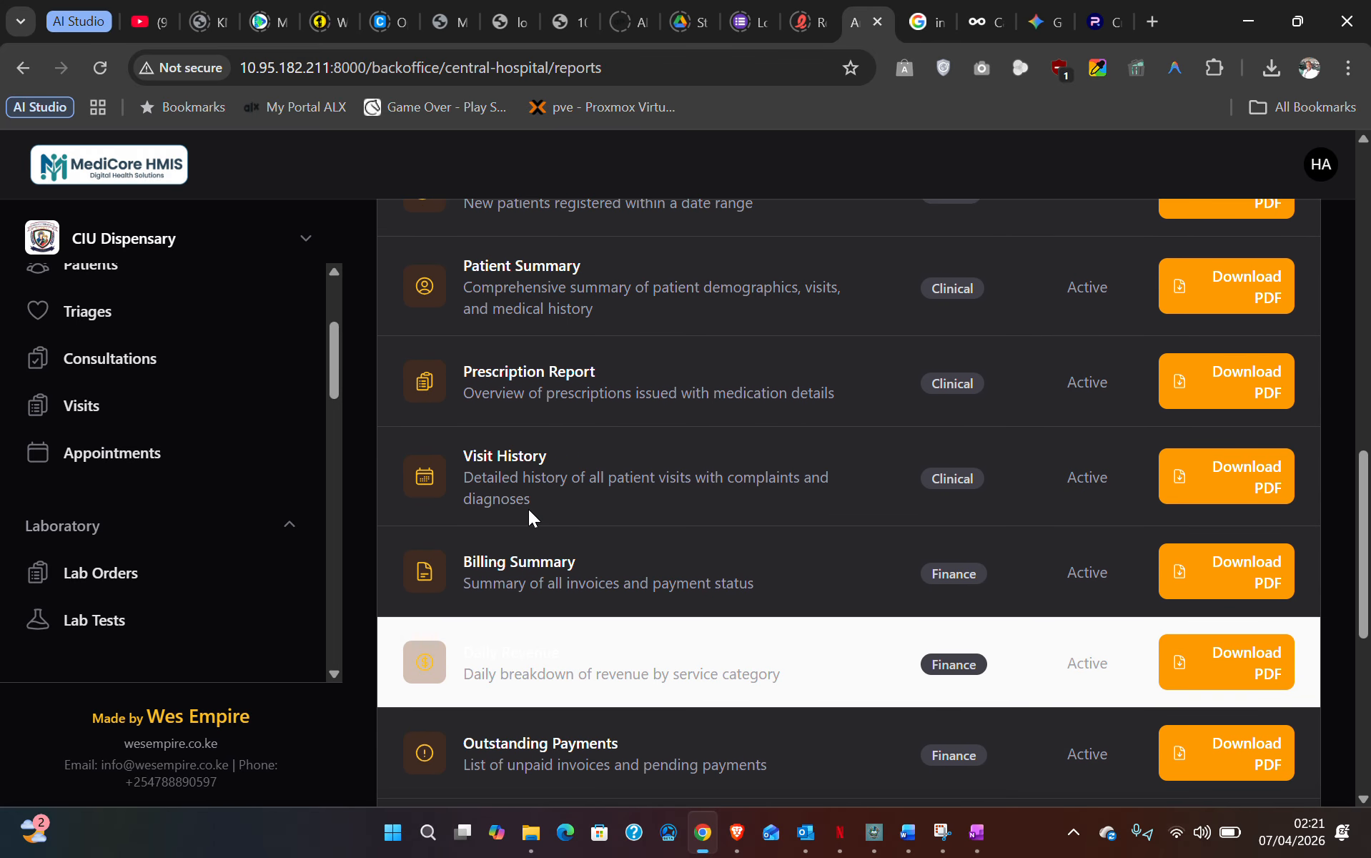
pyautogui.scroll(4, 528, 509)
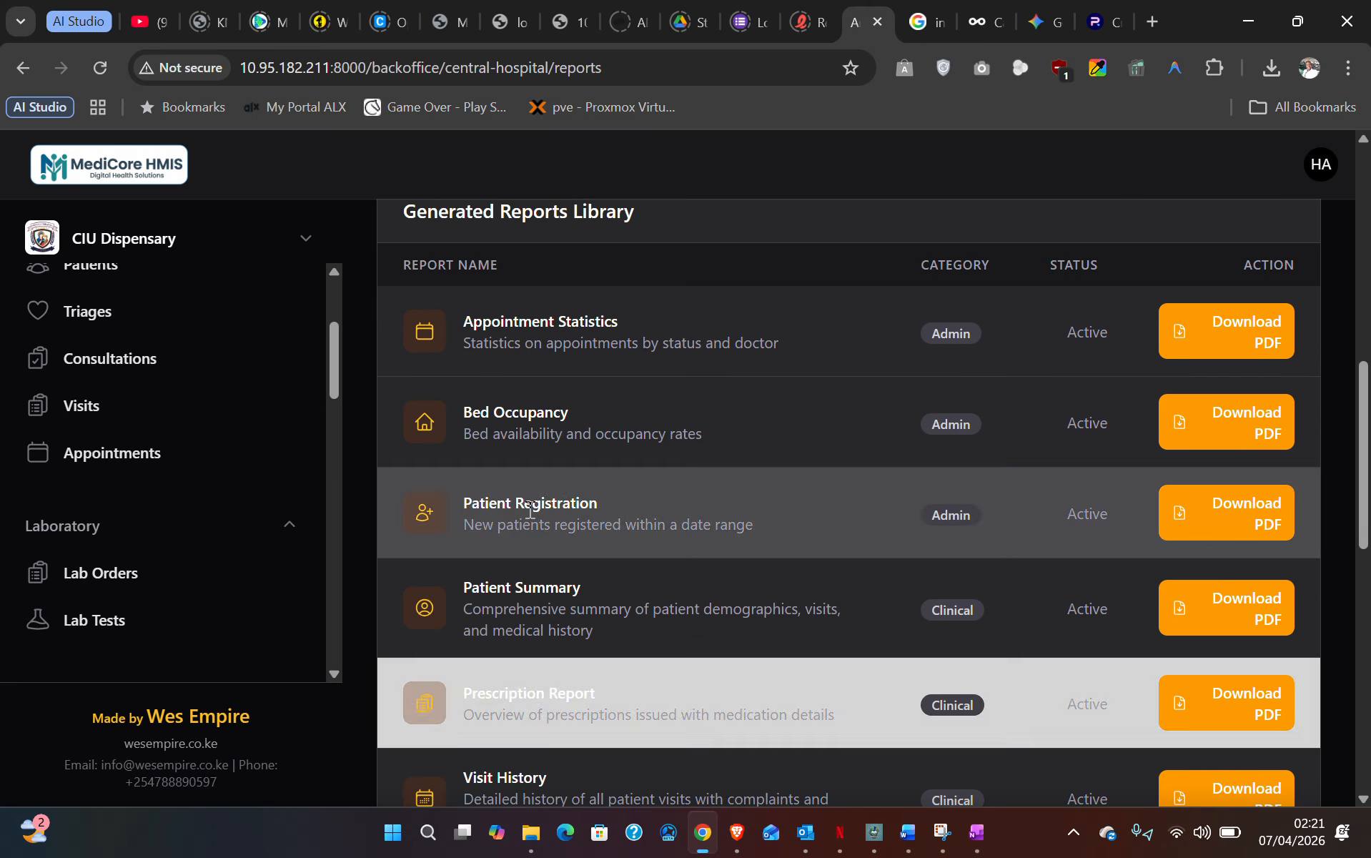
pyautogui.scroll(3, 814, 532)
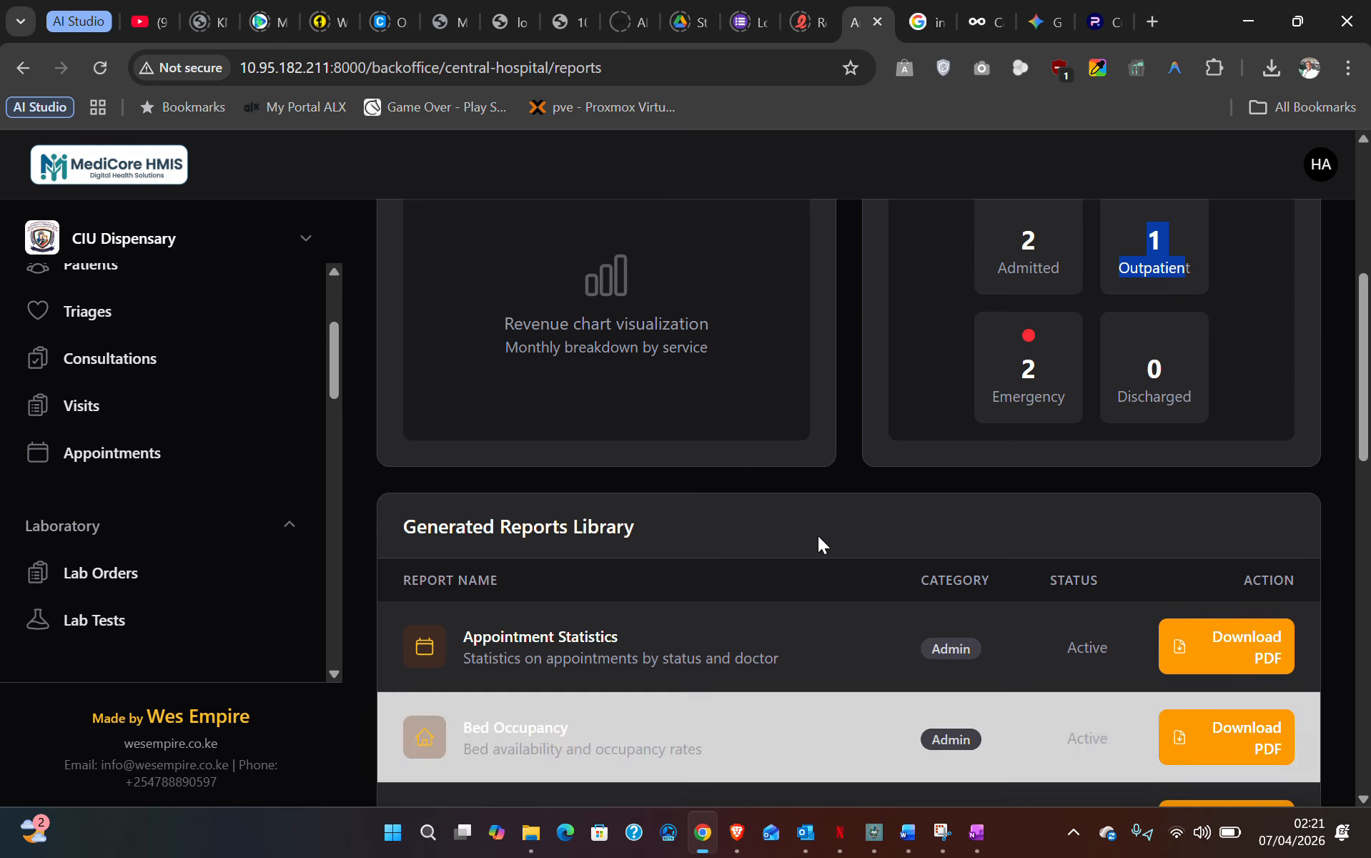
pyautogui.scroll(-7, 1162, 466)
pyautogui.scroll(1, 1100, 500)
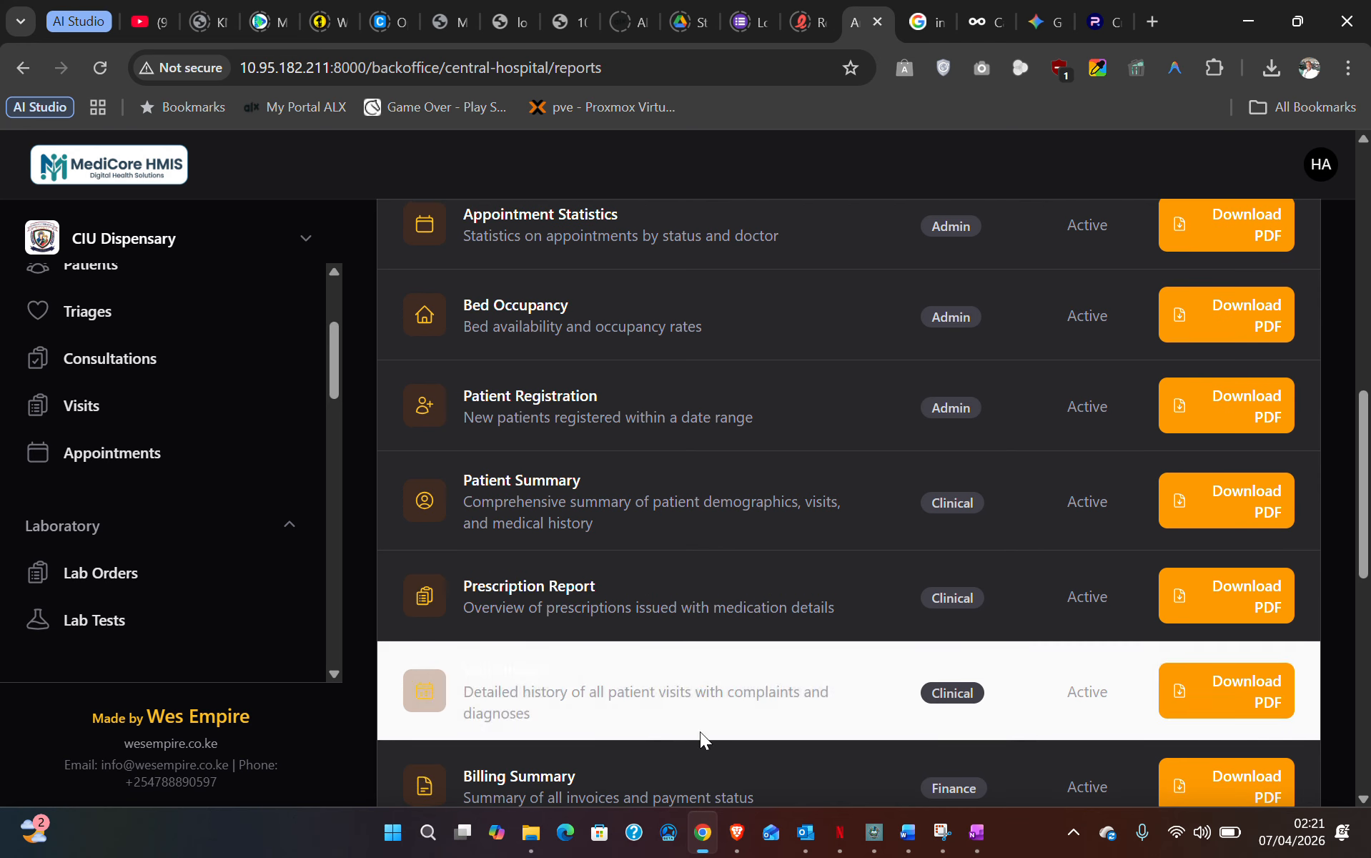
# - In Downloads, select all eight report PDFs from staff-directory-report to inventory-status-report
pyautogui.click(531, 833)
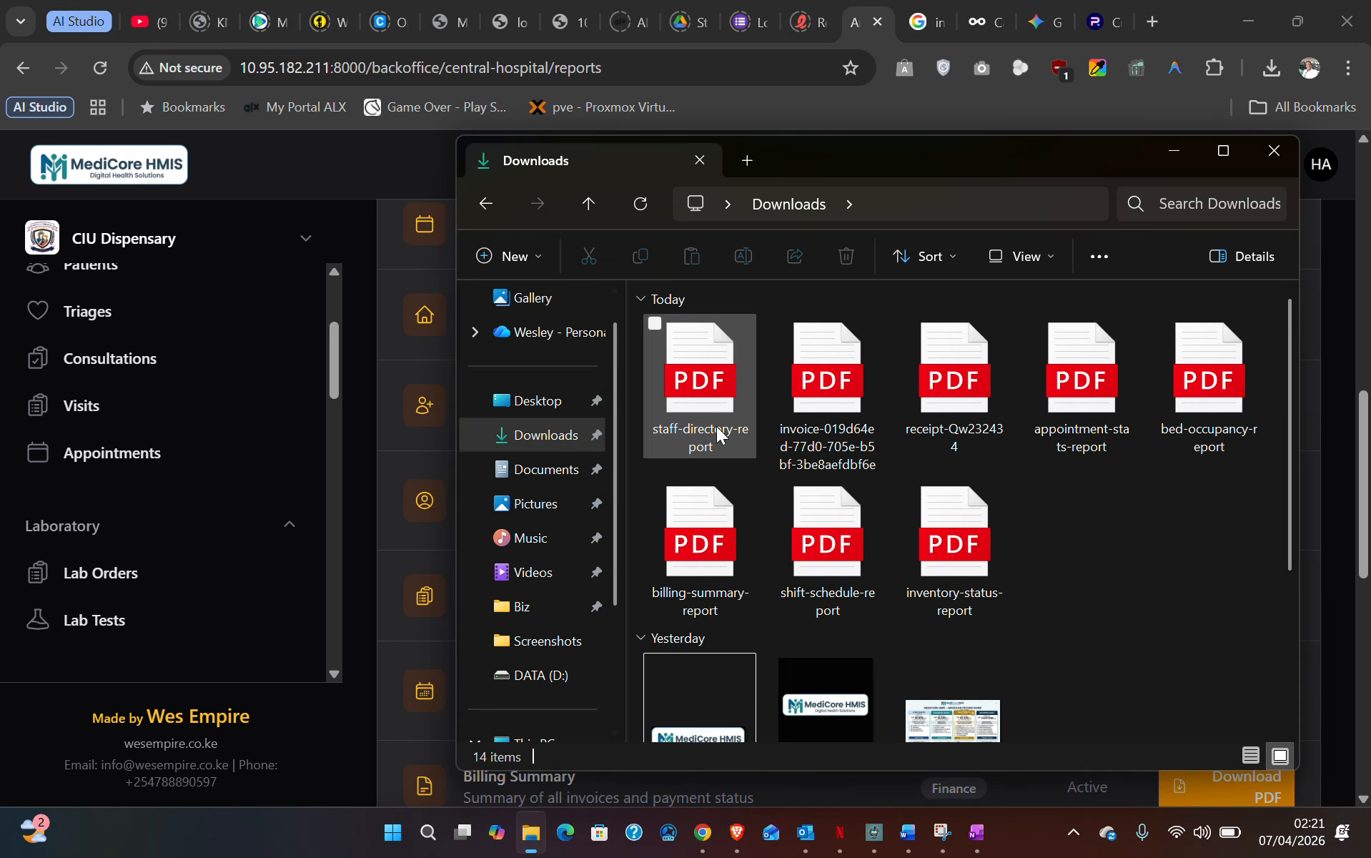
pyautogui.click(708, 406)
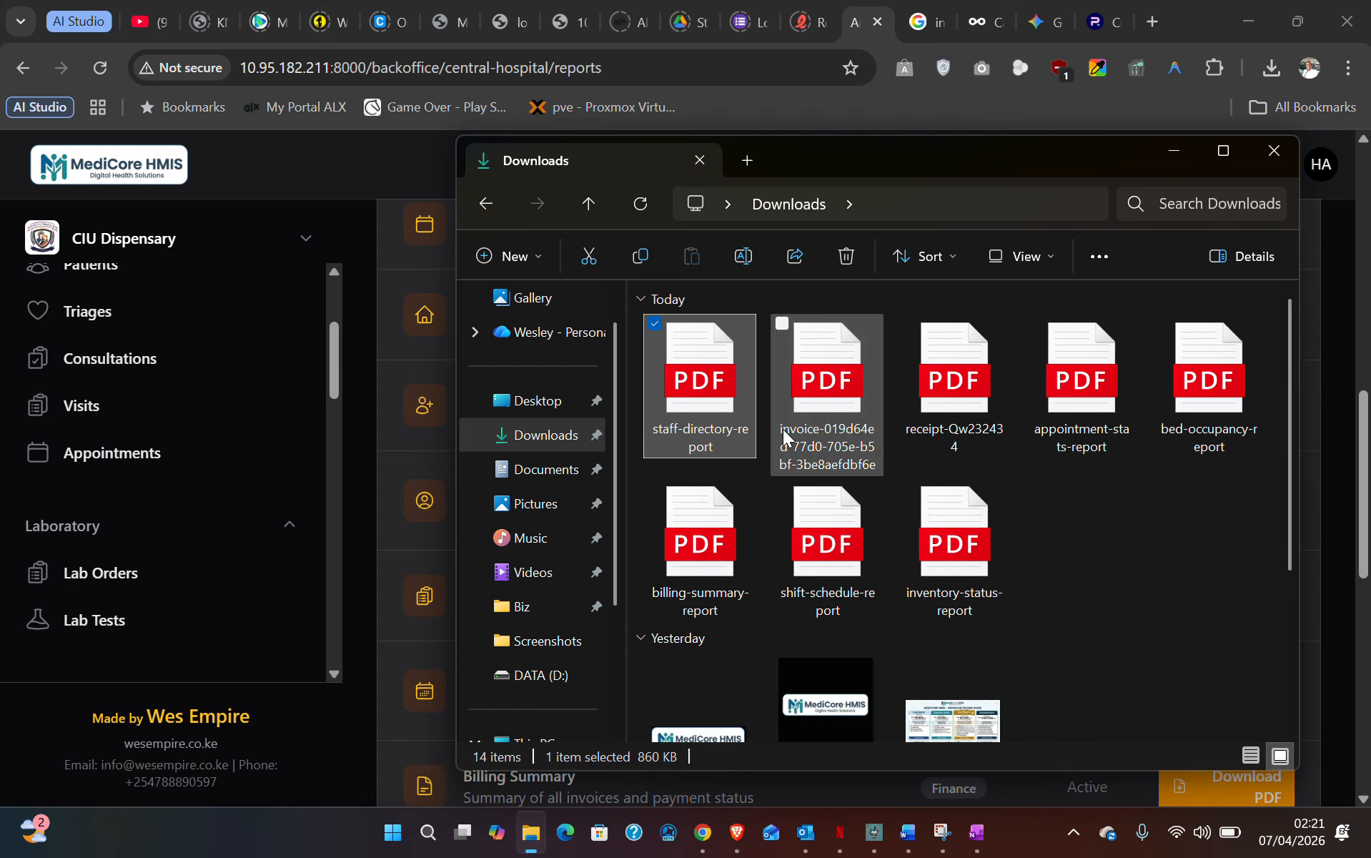
pyautogui.keyDown('shift'); pyautogui.click(942, 548); pyautogui.keyUp('shift')
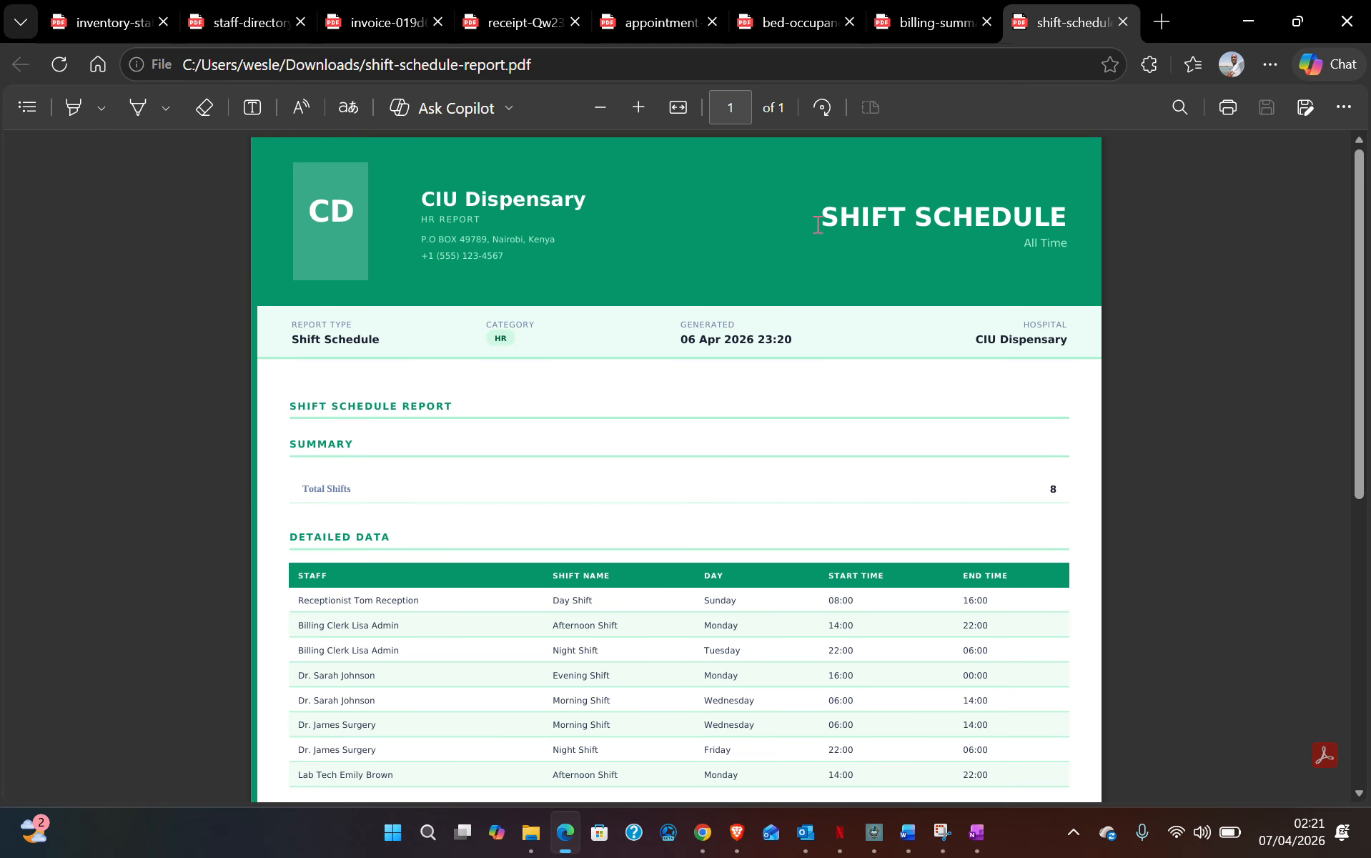
# - Review the shift schedule PDF, selecting its SHIFT SCHEDULE heading and shift table rows
pyautogui.moveTo(818, 225); pyautogui.dragTo(1068, 221)
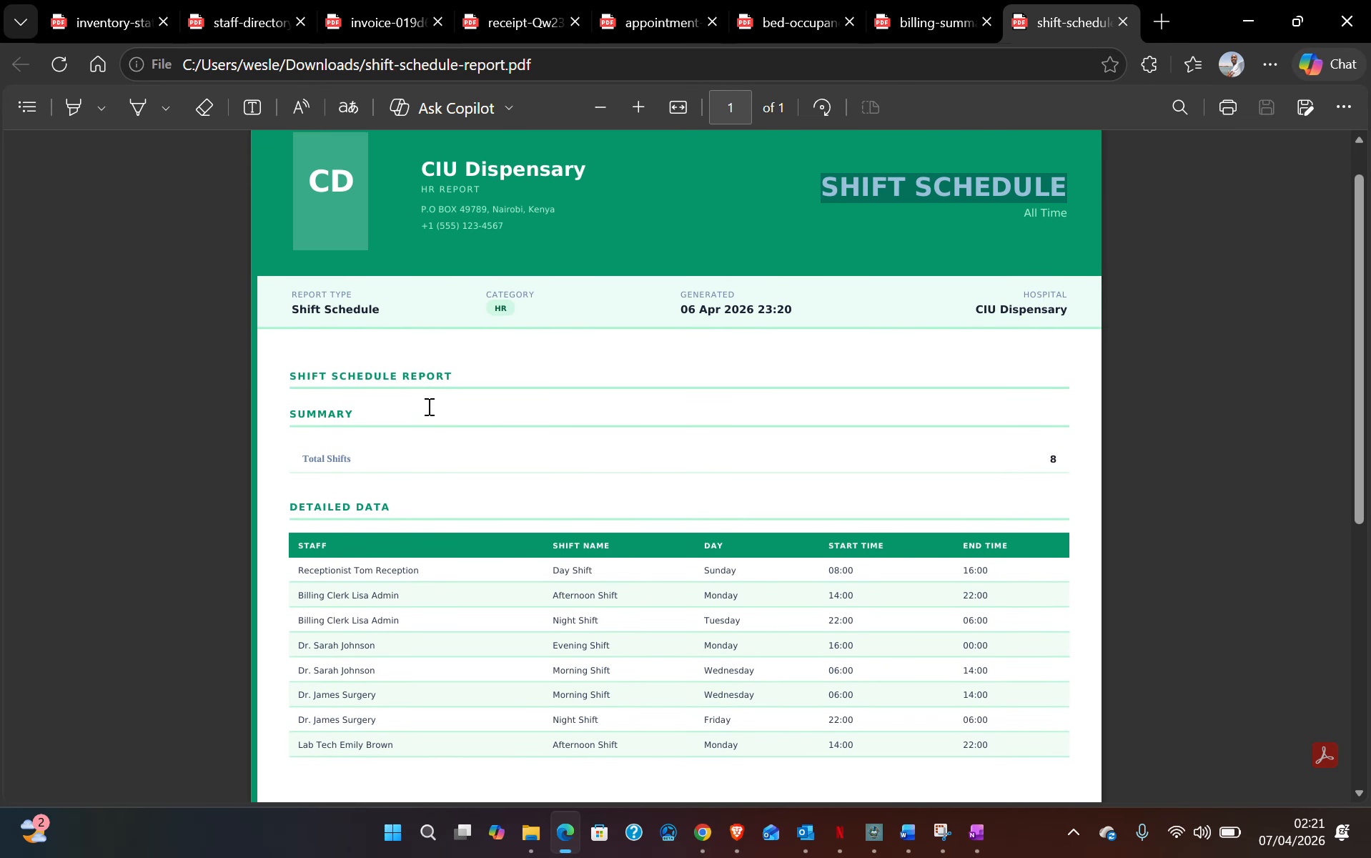
pyautogui.scroll(-3, 429, 406)
pyautogui.moveTo(295, 393); pyautogui.dragTo(1031, 560)
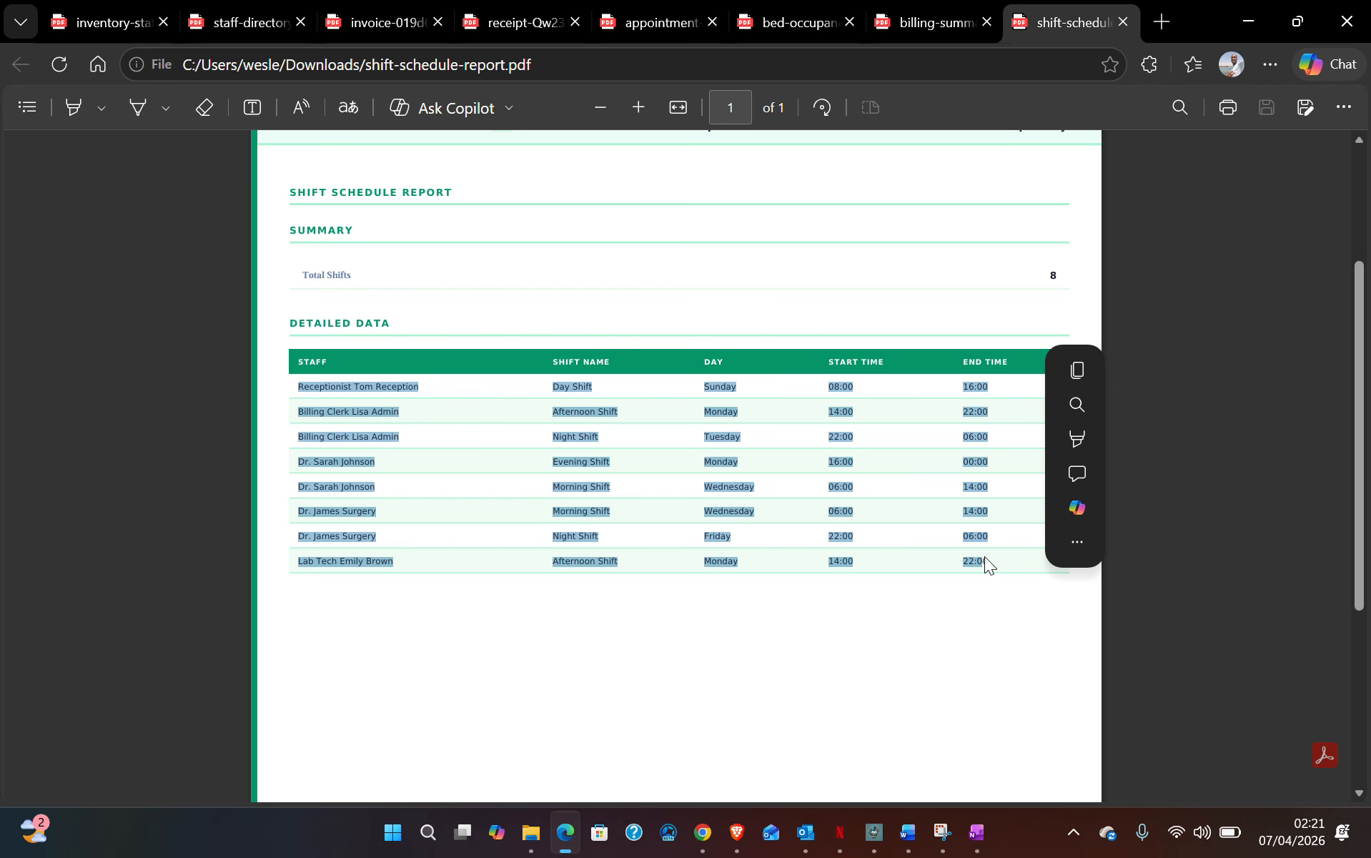
pyautogui.click(957, 560)
pyautogui.scroll(-5, 943, 543)
pyautogui.scroll(8, 933, 529)
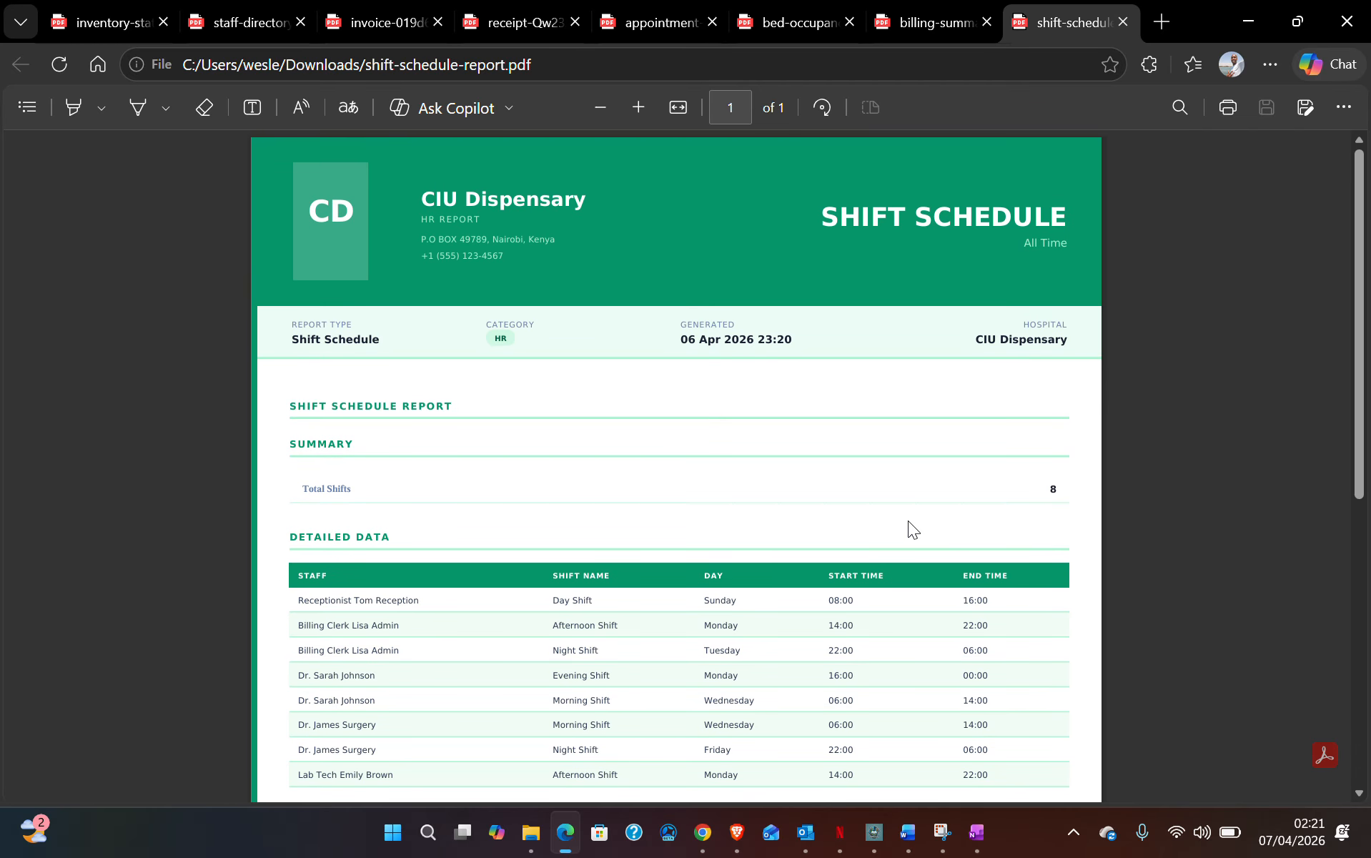
# - In the billing summary PDF, highlight the invoice rows and the KES 179,010.00 / 3,140.00 / 175,870.00 totals
pyautogui.click(929, 23)
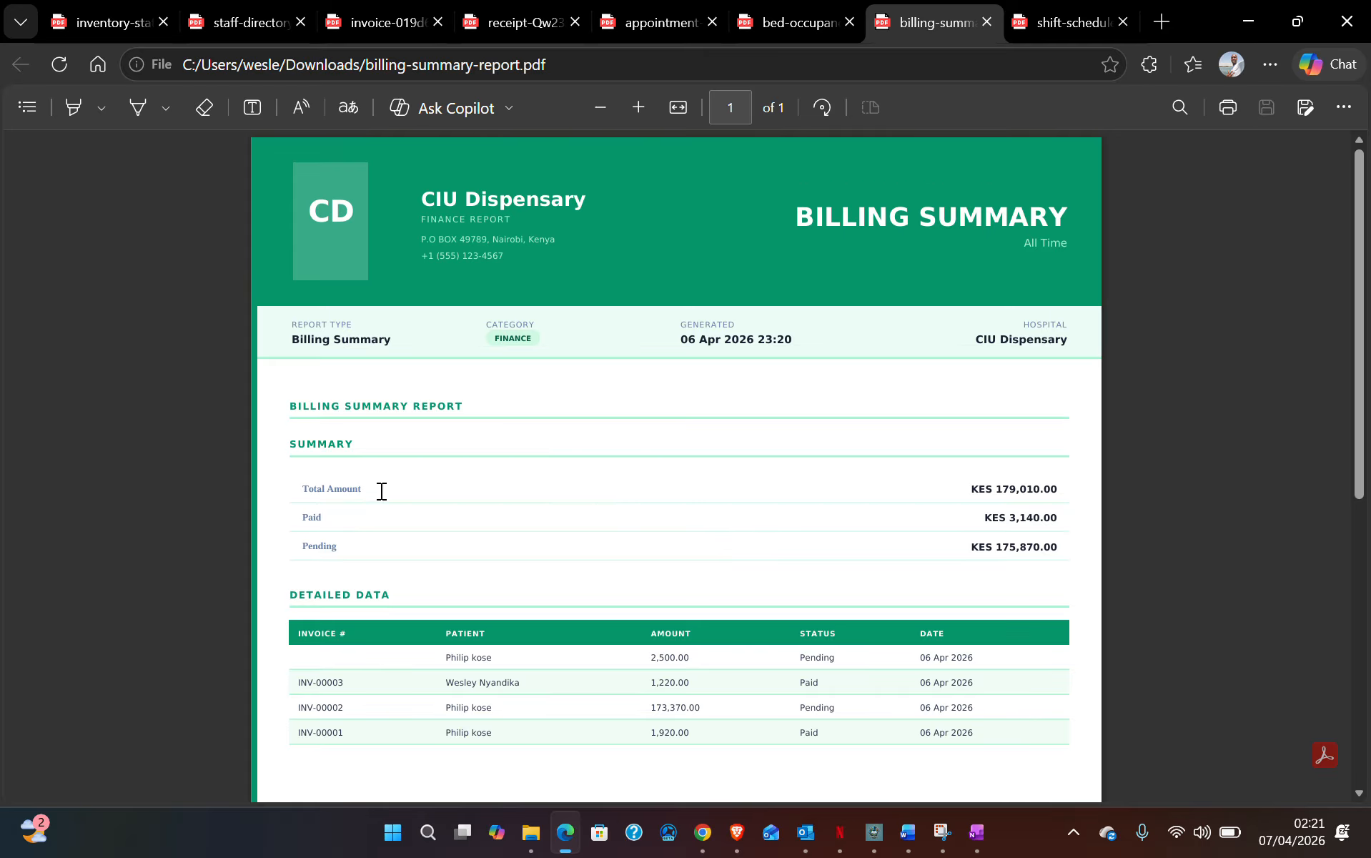
pyautogui.scroll(-3, 495, 630)
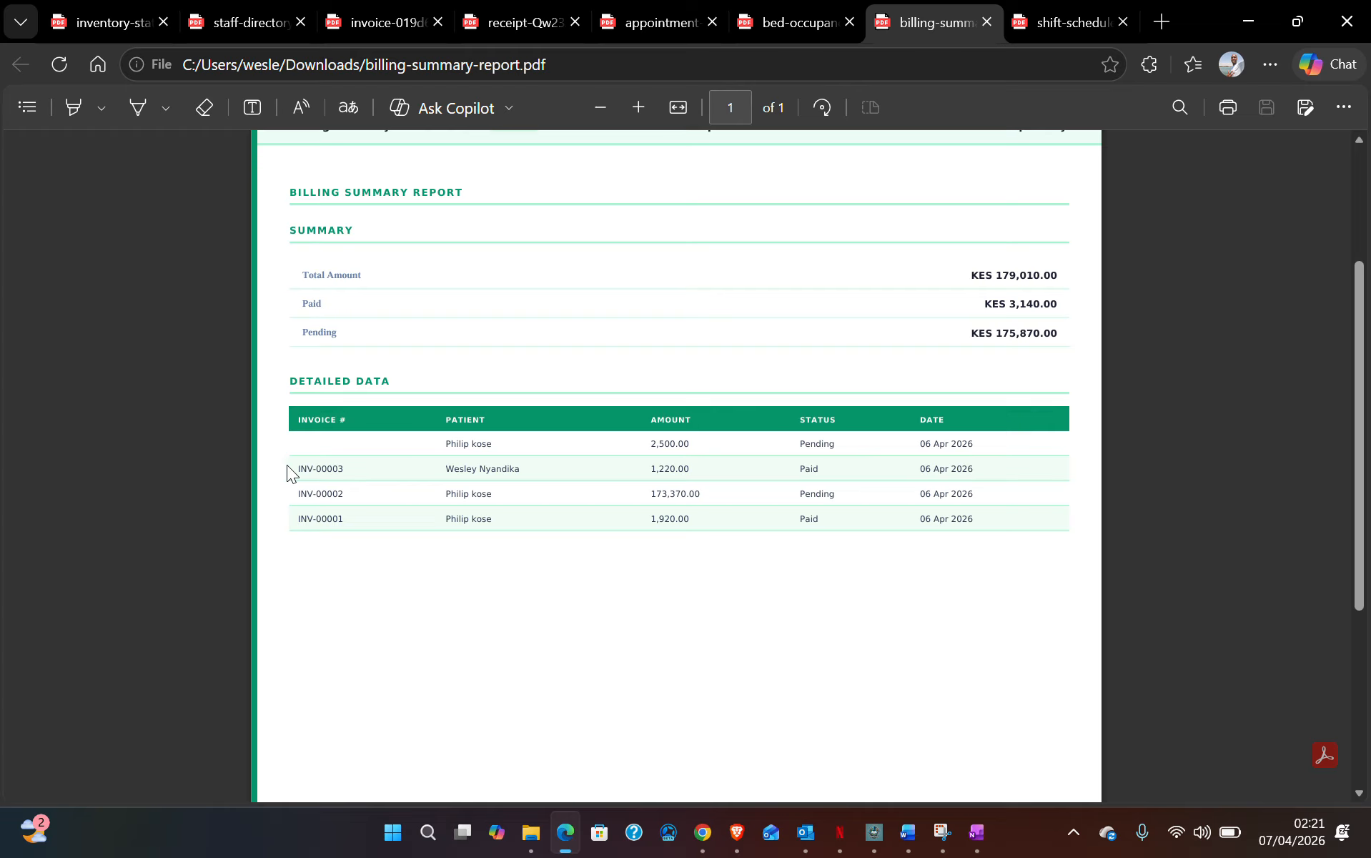
pyautogui.moveTo(295, 467); pyautogui.dragTo(989, 477)
pyautogui.click(811, 475)
pyautogui.moveTo(301, 278); pyautogui.dragTo(1046, 334)
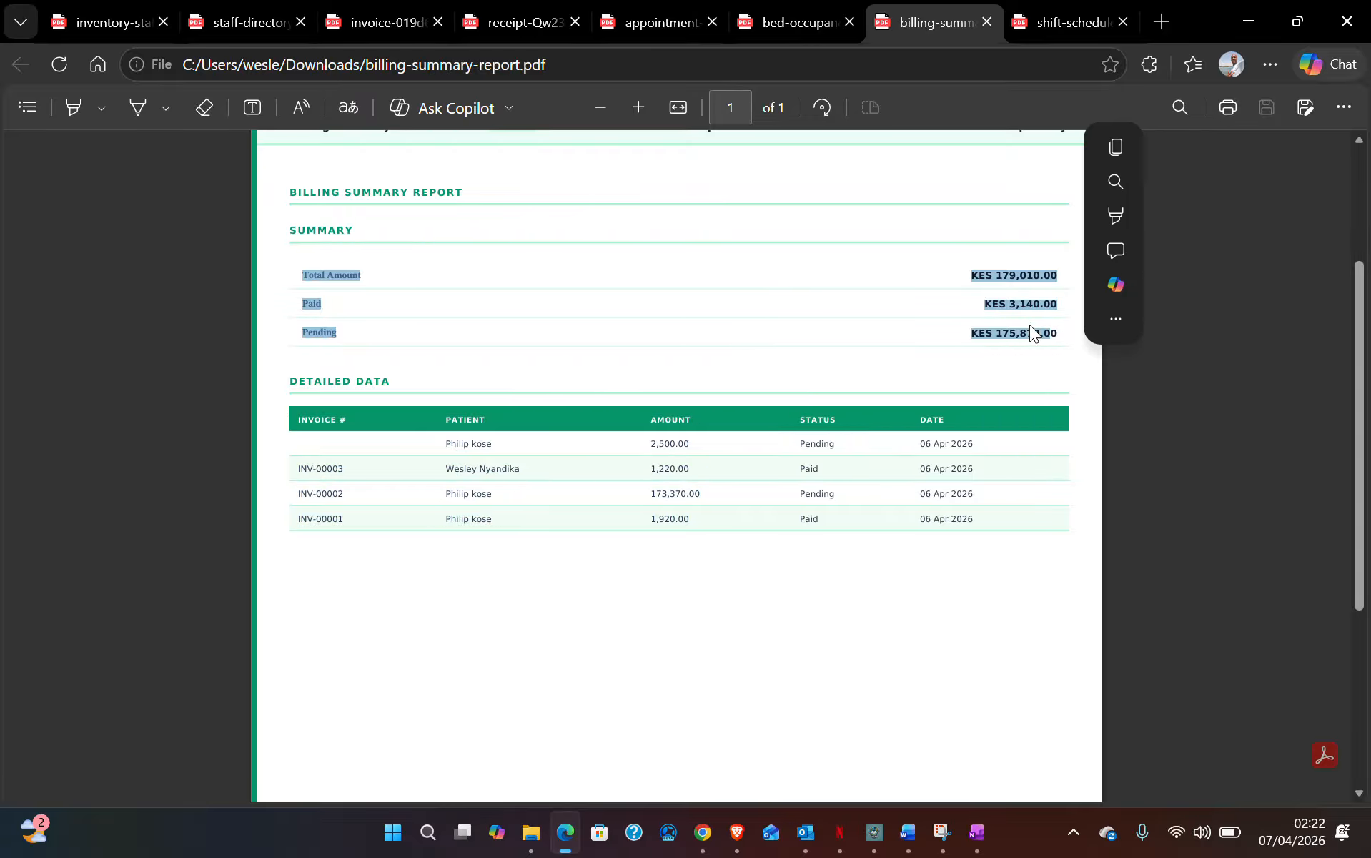
pyautogui.click(975, 332)
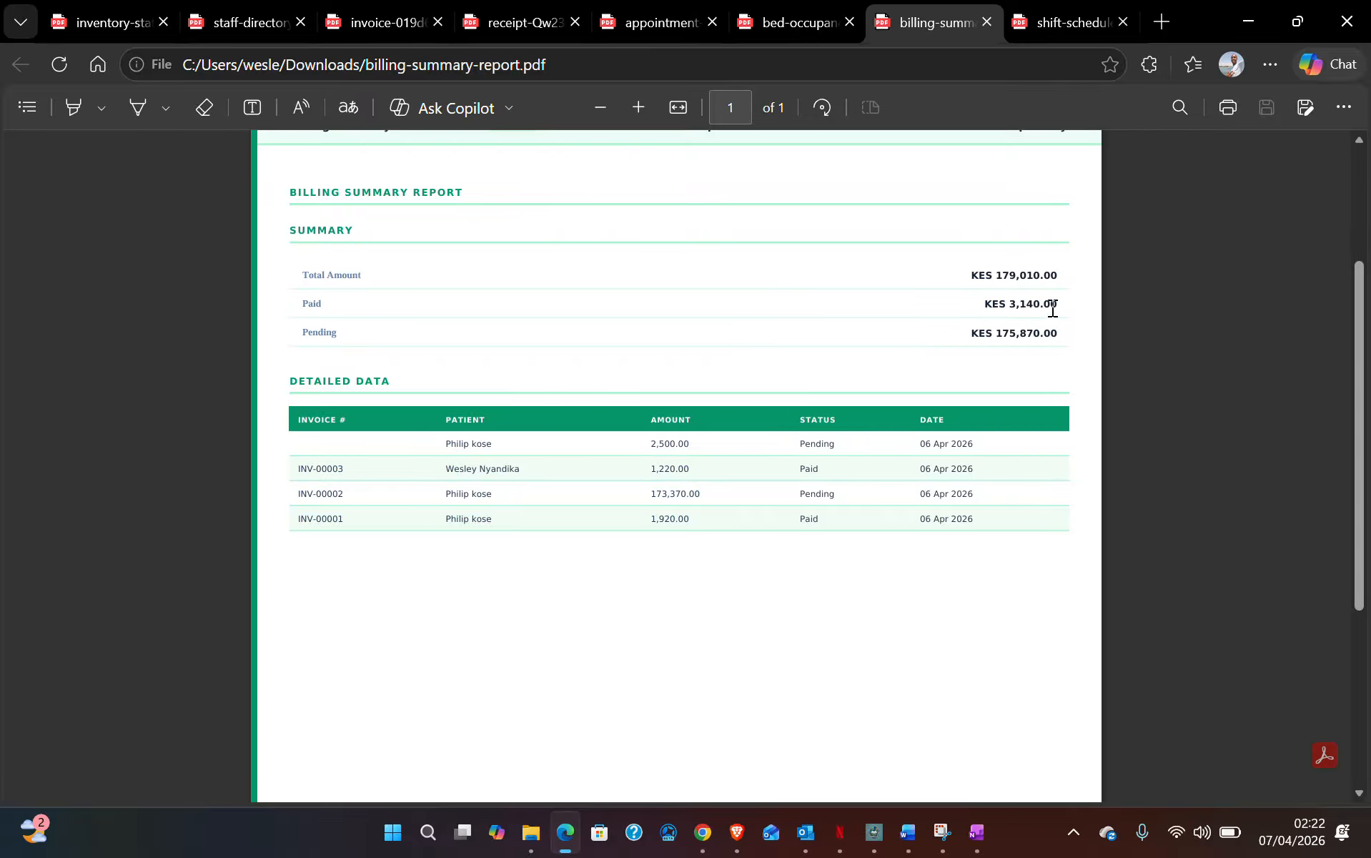
pyautogui.scroll(3, 998, 310)
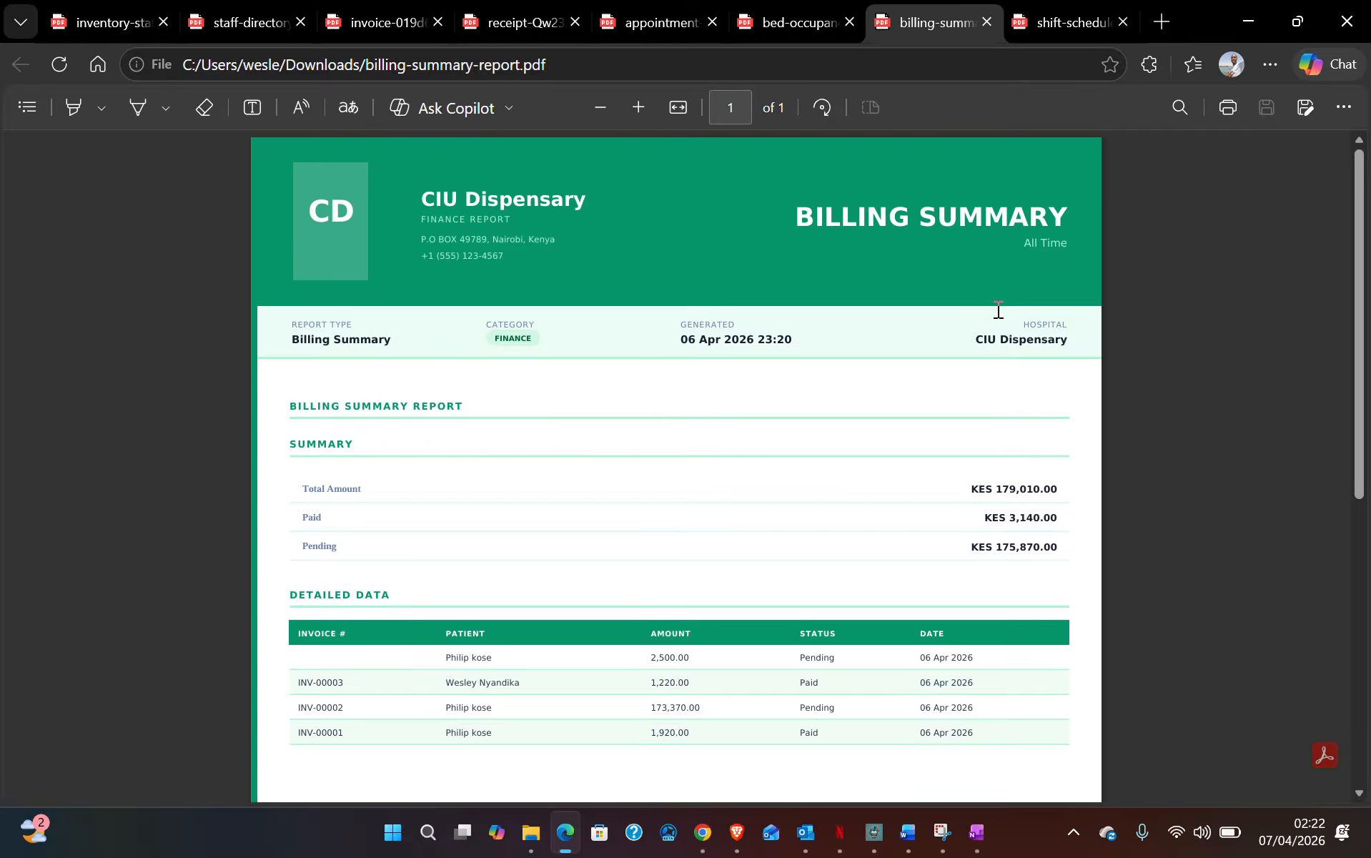
# - Scroll the bed occupancy report and pick out the Total Beds 48 and Available 47 counts
pyautogui.click(831, 26)
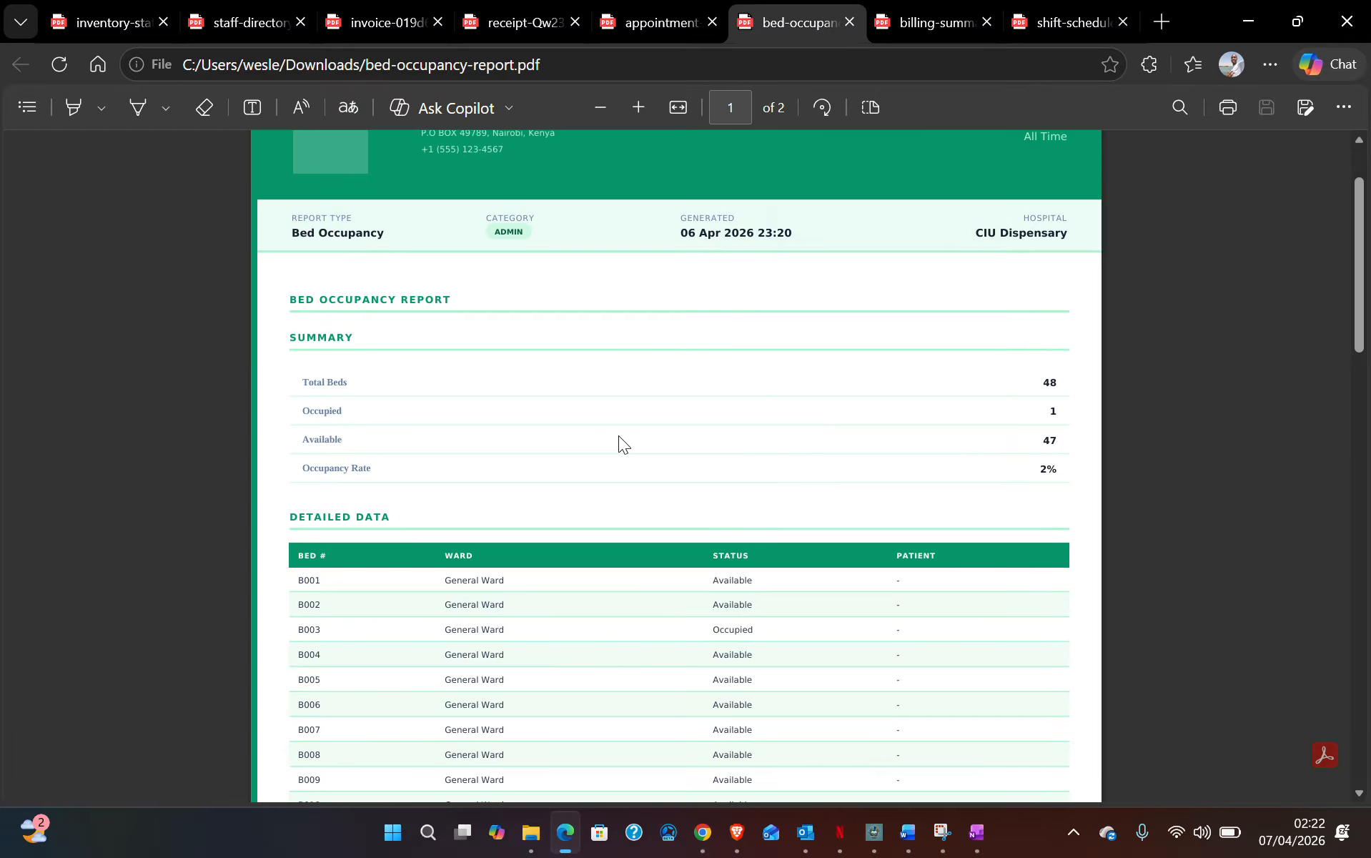
pyautogui.scroll(2, 617, 429)
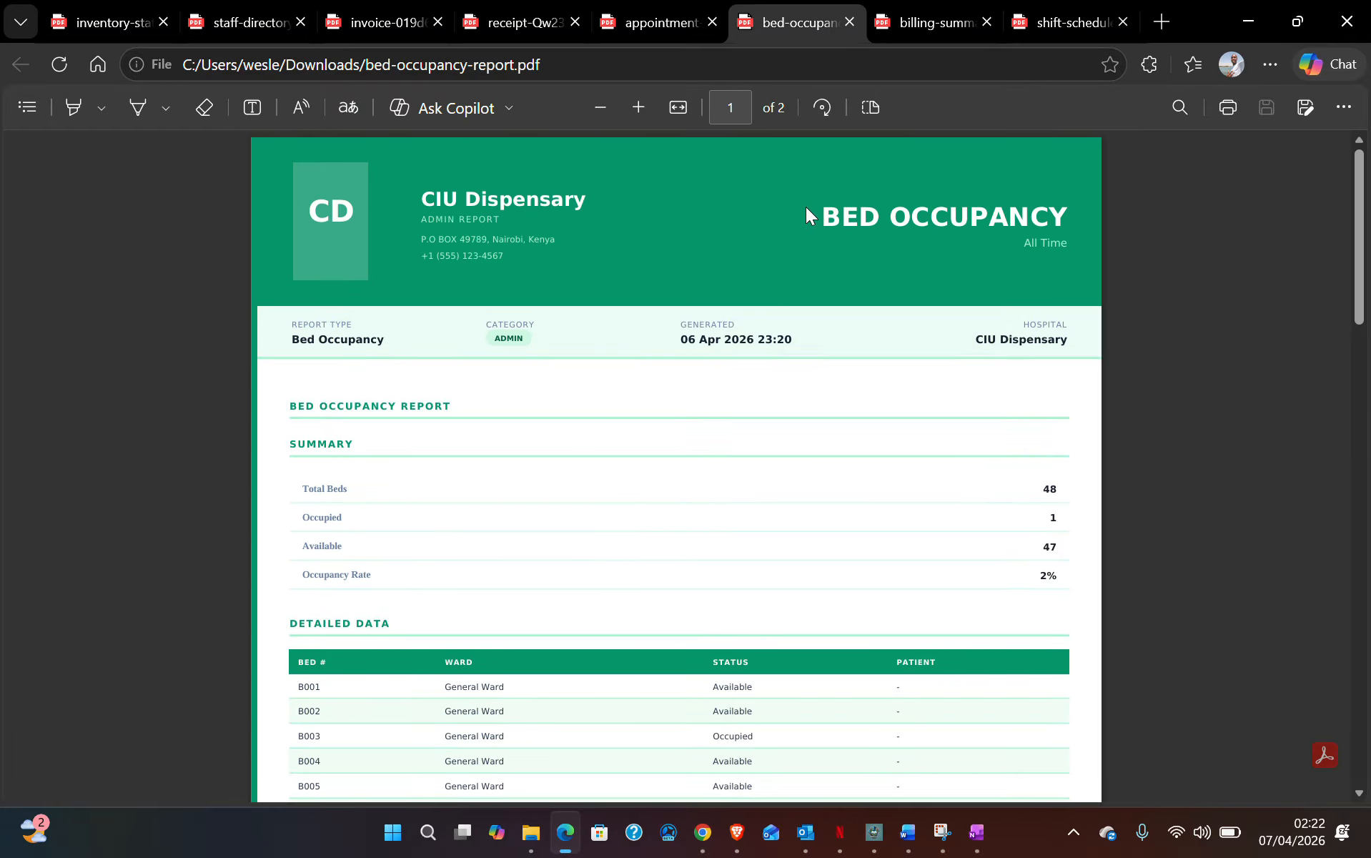
pyautogui.scroll(-5, 900, 490)
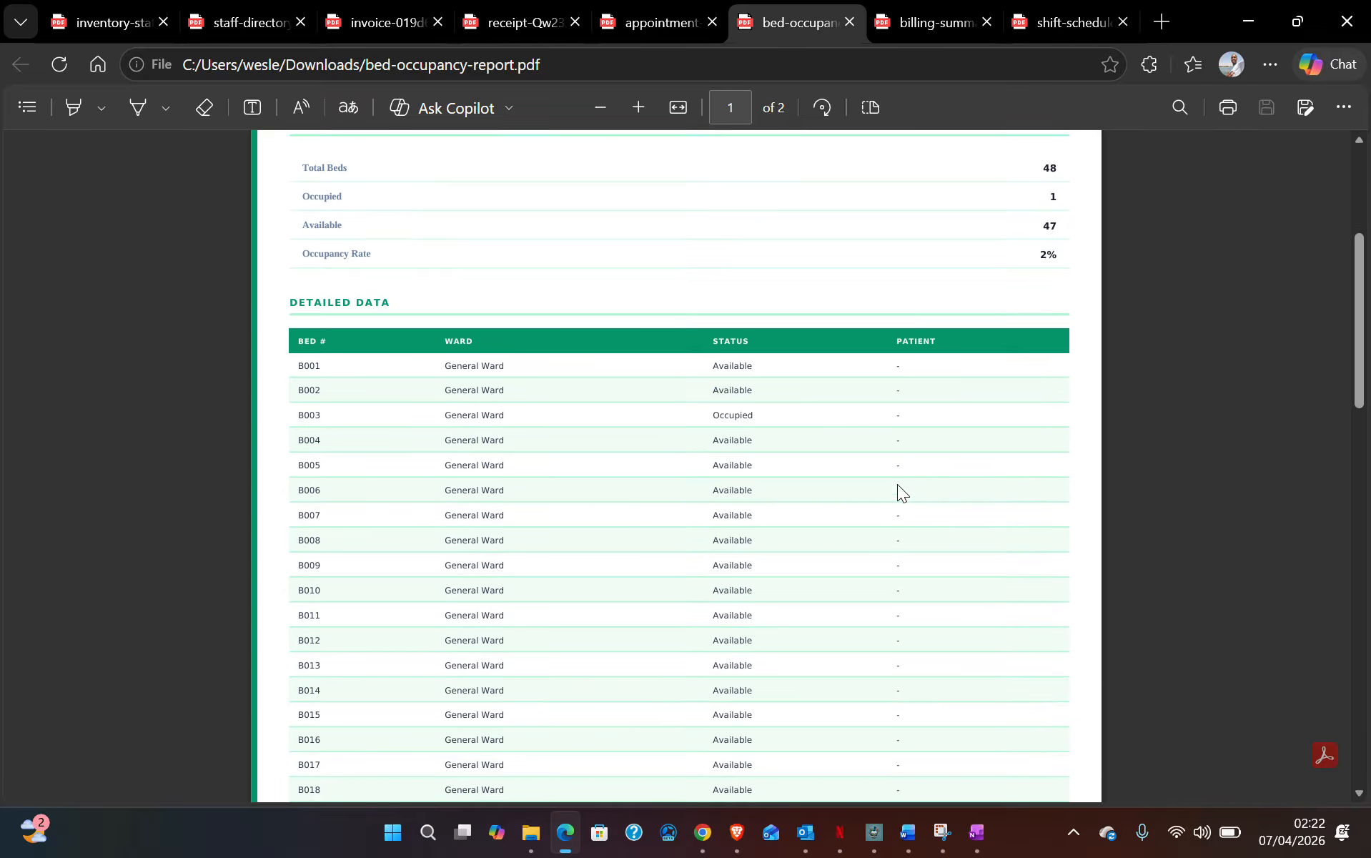
pyautogui.scroll(-3, 835, 385)
pyautogui.scroll(-15, 889, 315)
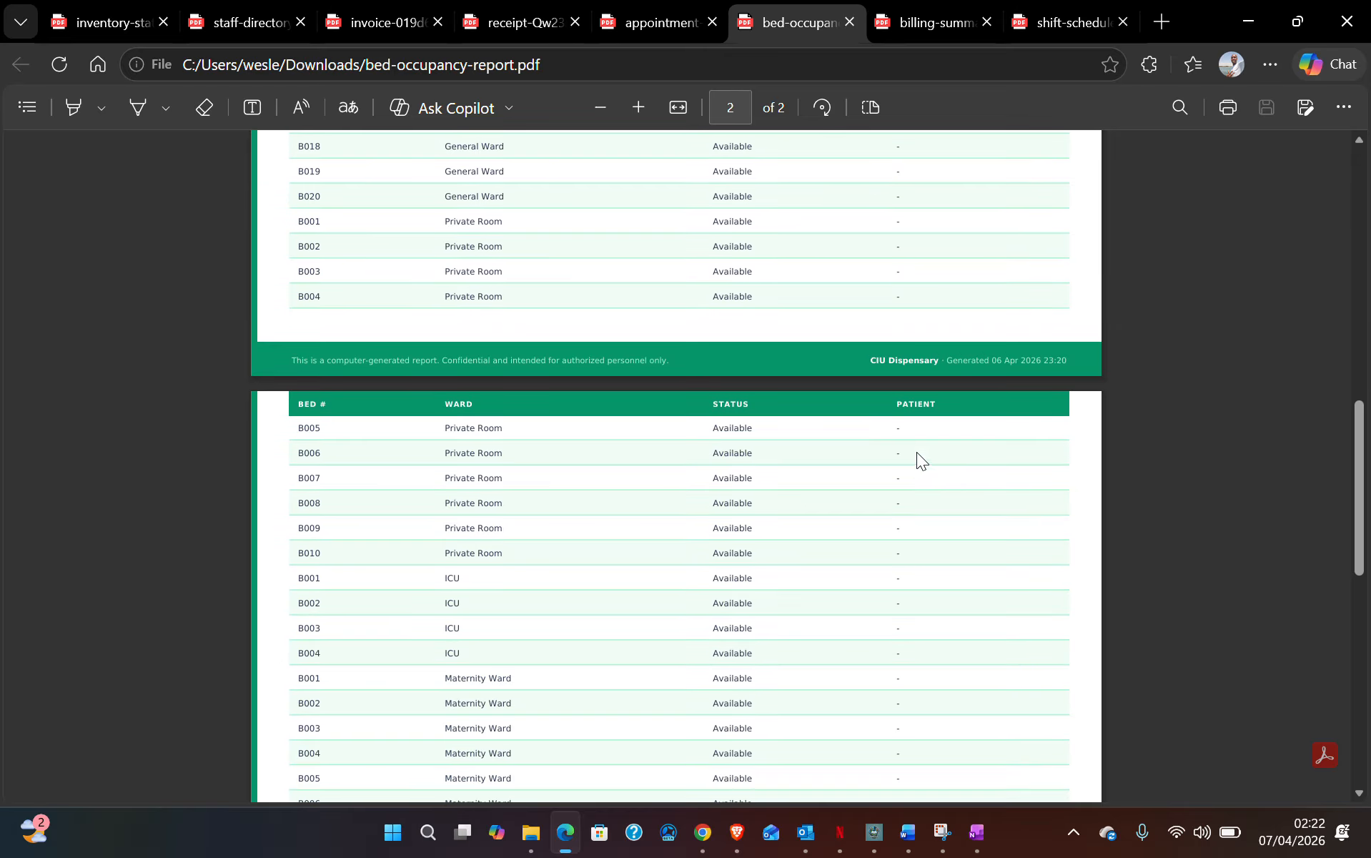
pyautogui.scroll(20, 914, 452)
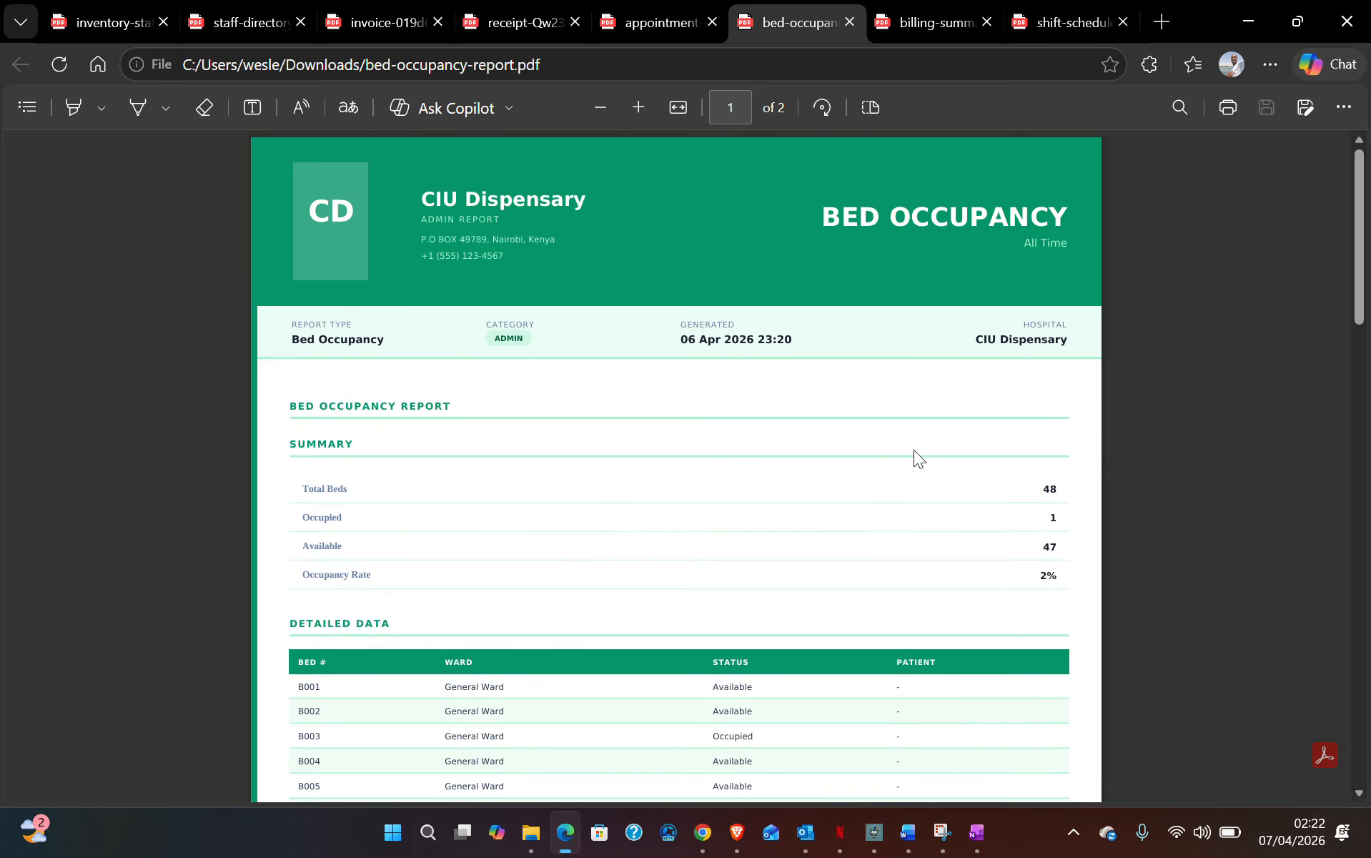
pyautogui.scroll(-1, 929, 458)
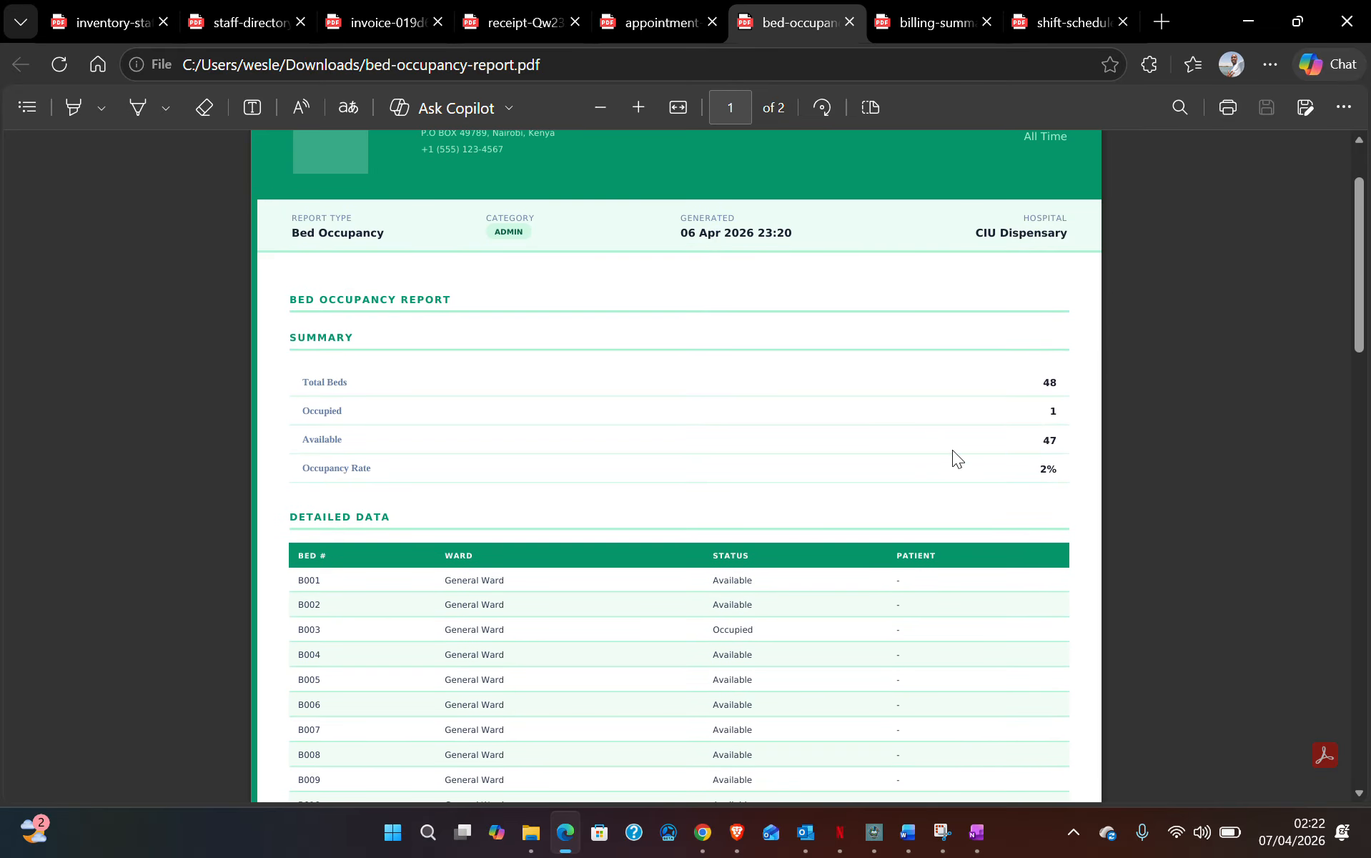
pyautogui.click(1051, 413)
pyautogui.moveTo(1038, 445); pyautogui.dragTo(1065, 446)
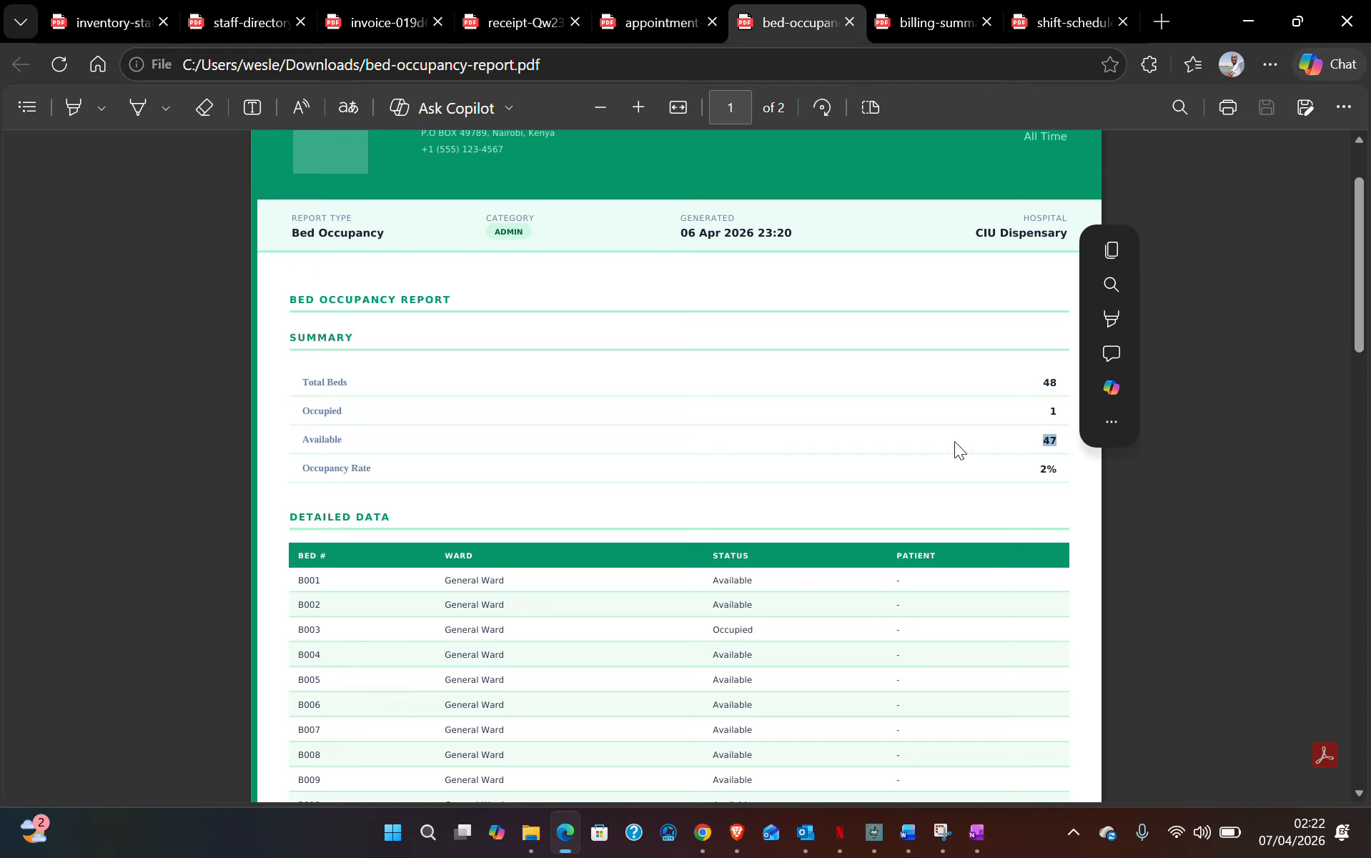
# - Look through both report pages, highlight the occupied bed B003 row, and return to the top
pyautogui.scroll(-1, 722, 400)
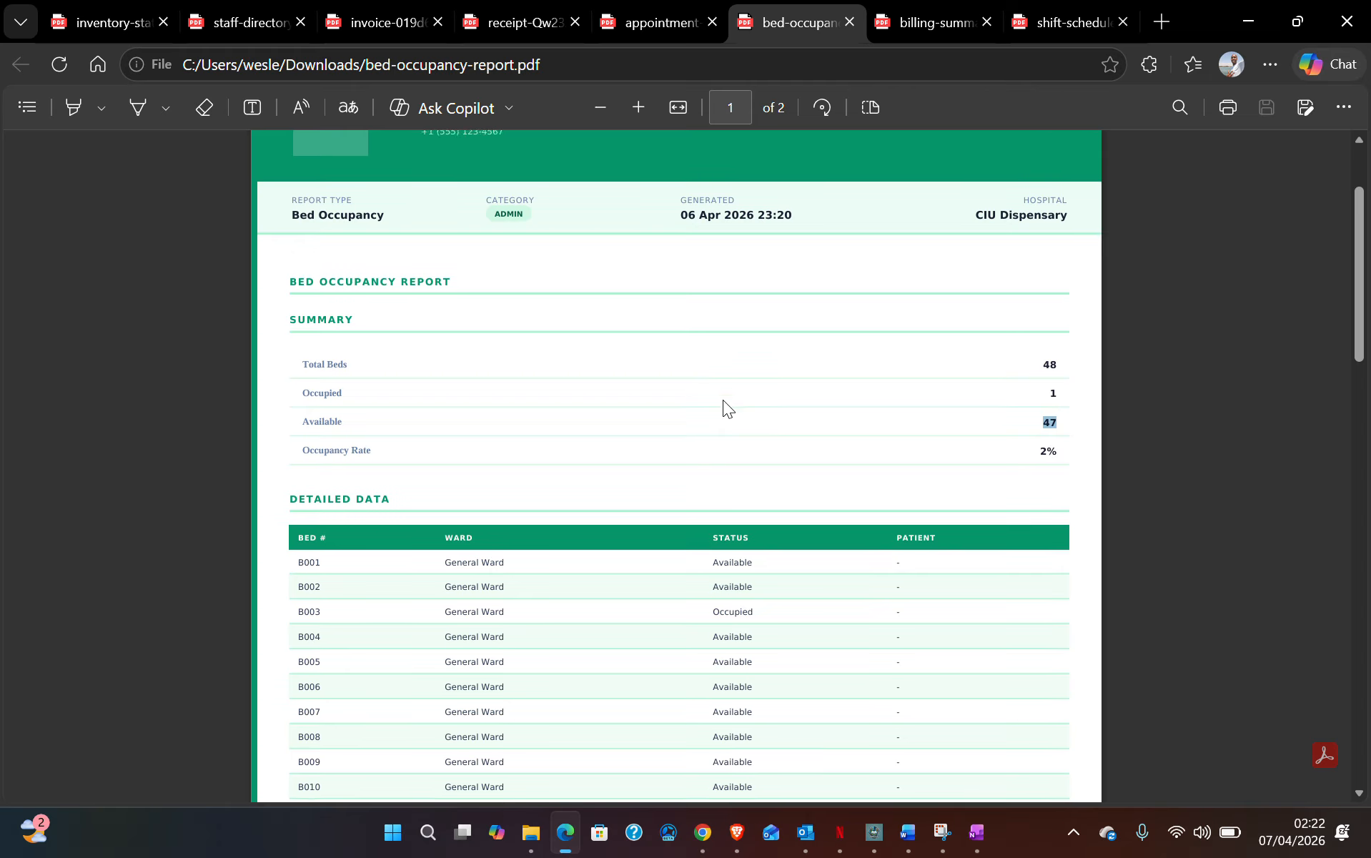
pyautogui.scroll(-6, 723, 399)
pyautogui.scroll(5, 722, 400)
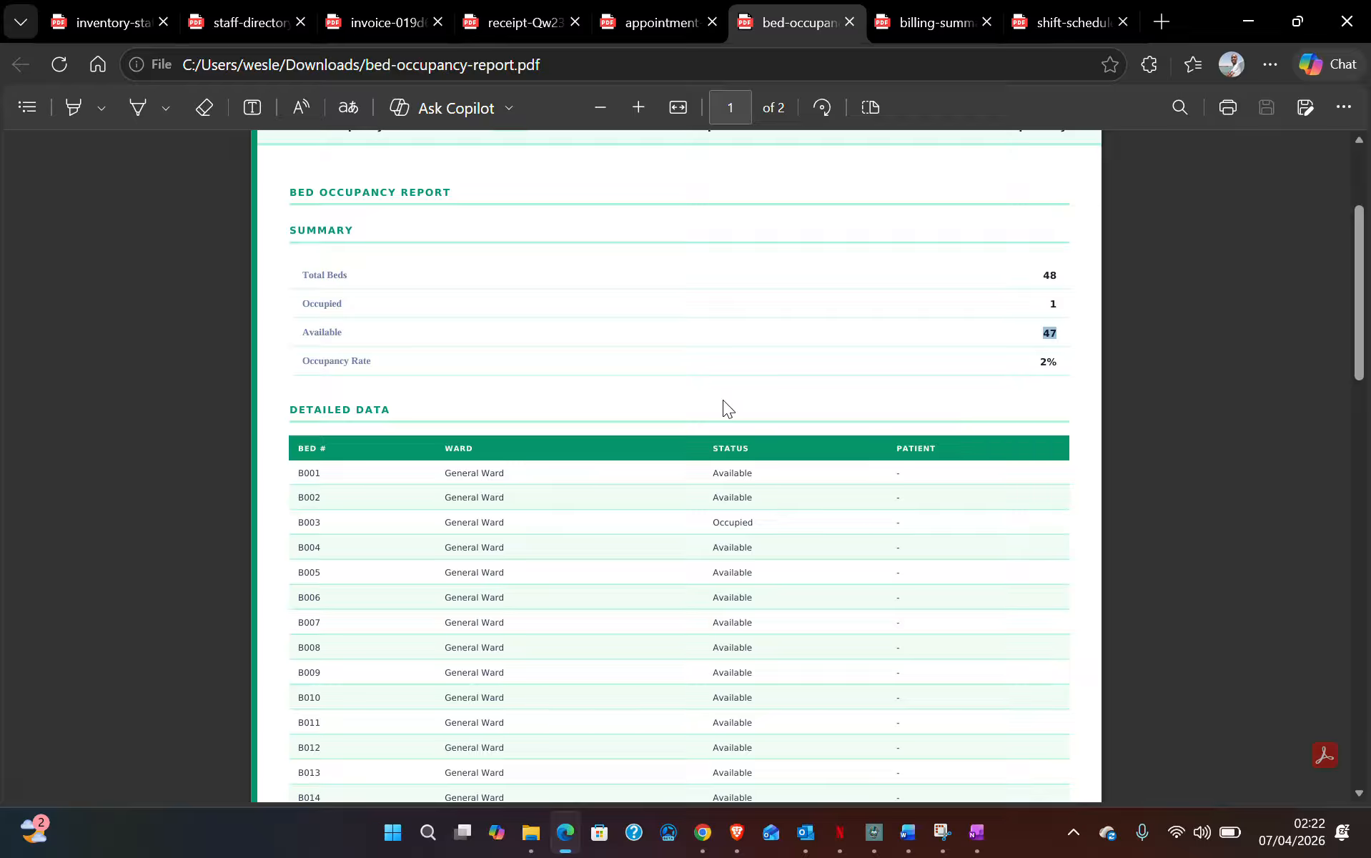
pyautogui.scroll(-6, 722, 399)
pyautogui.scroll(3, 722, 400)
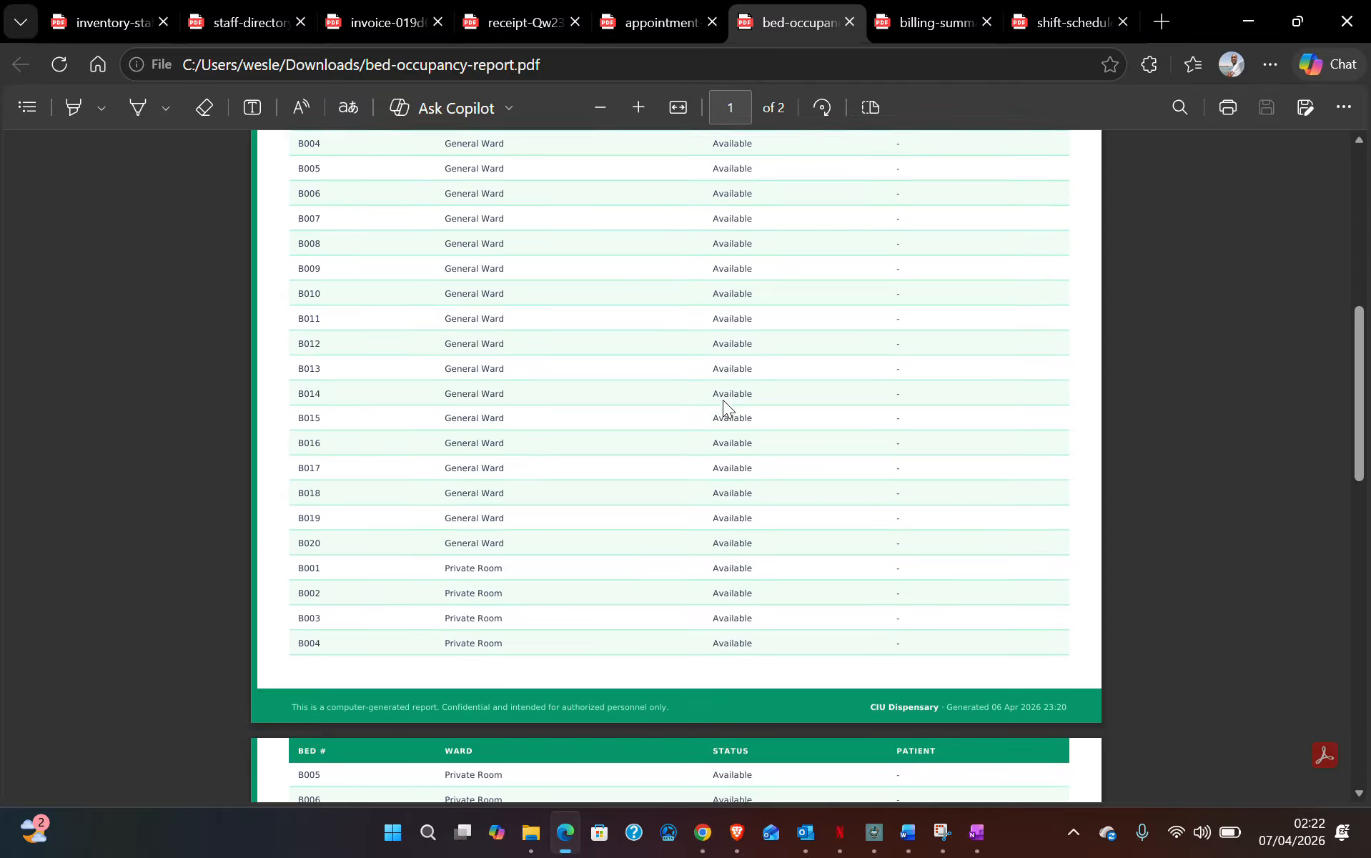
pyautogui.scroll(1, 726, 397)
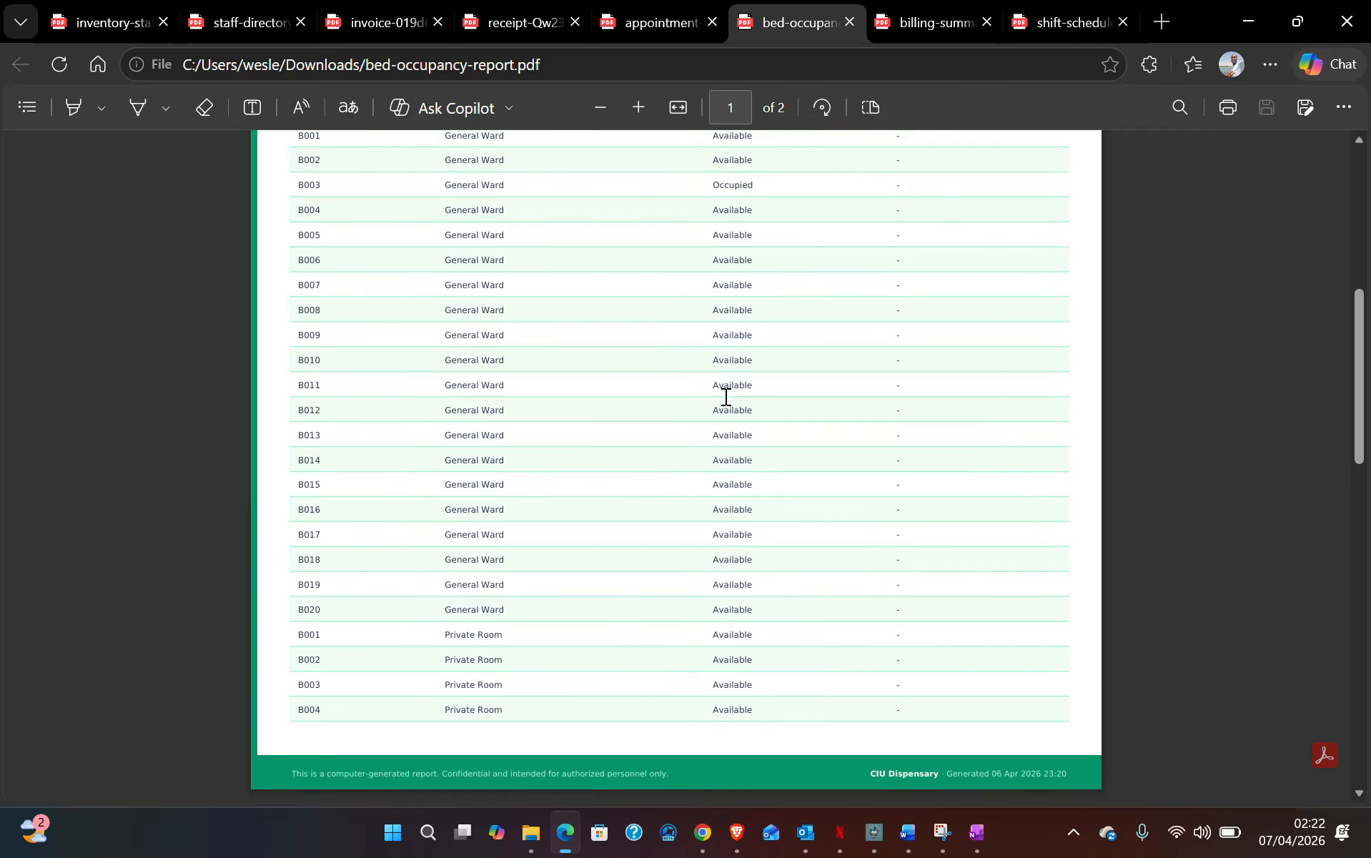
pyautogui.scroll(1, 424, 258)
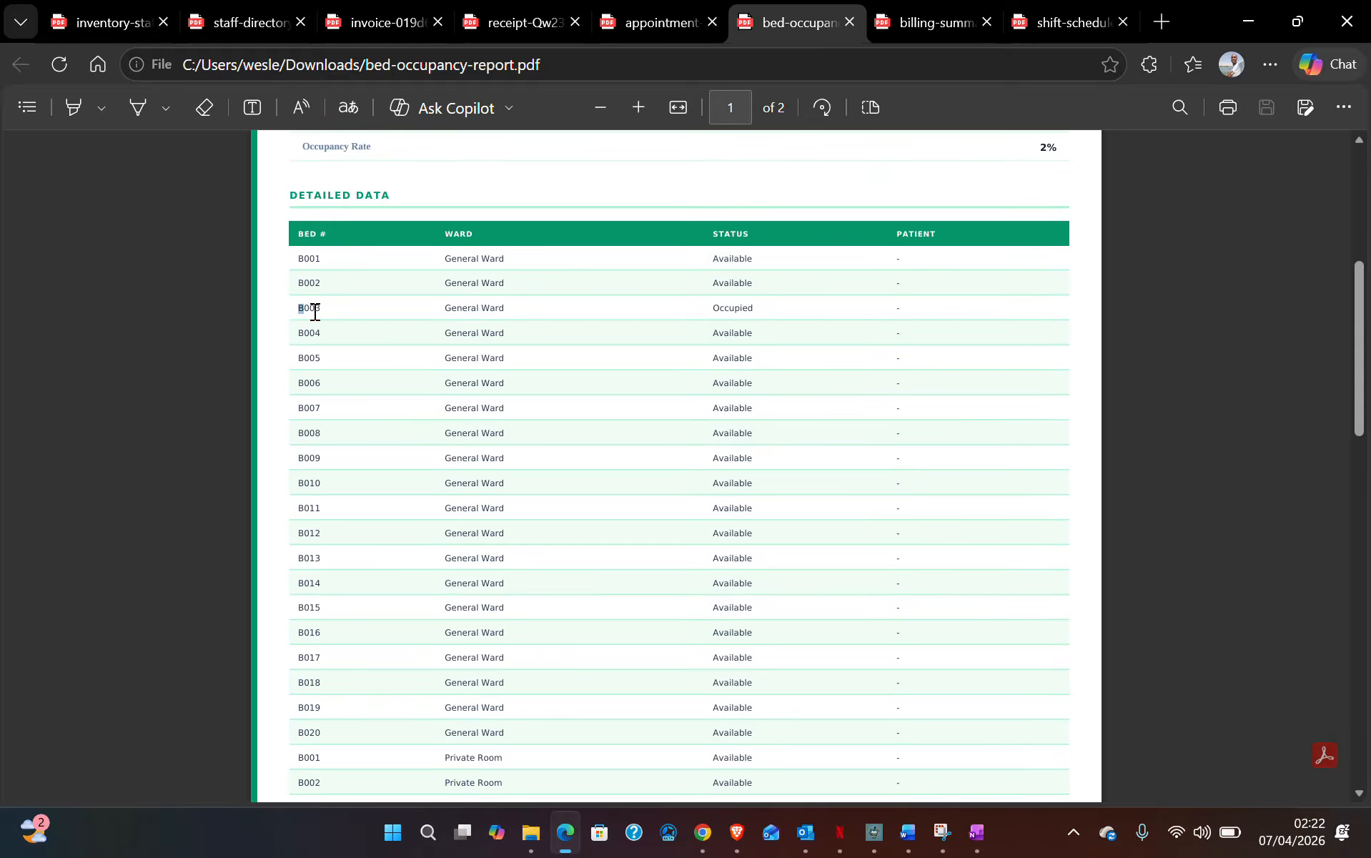
pyautogui.moveTo(314, 312); pyautogui.dragTo(772, 317)
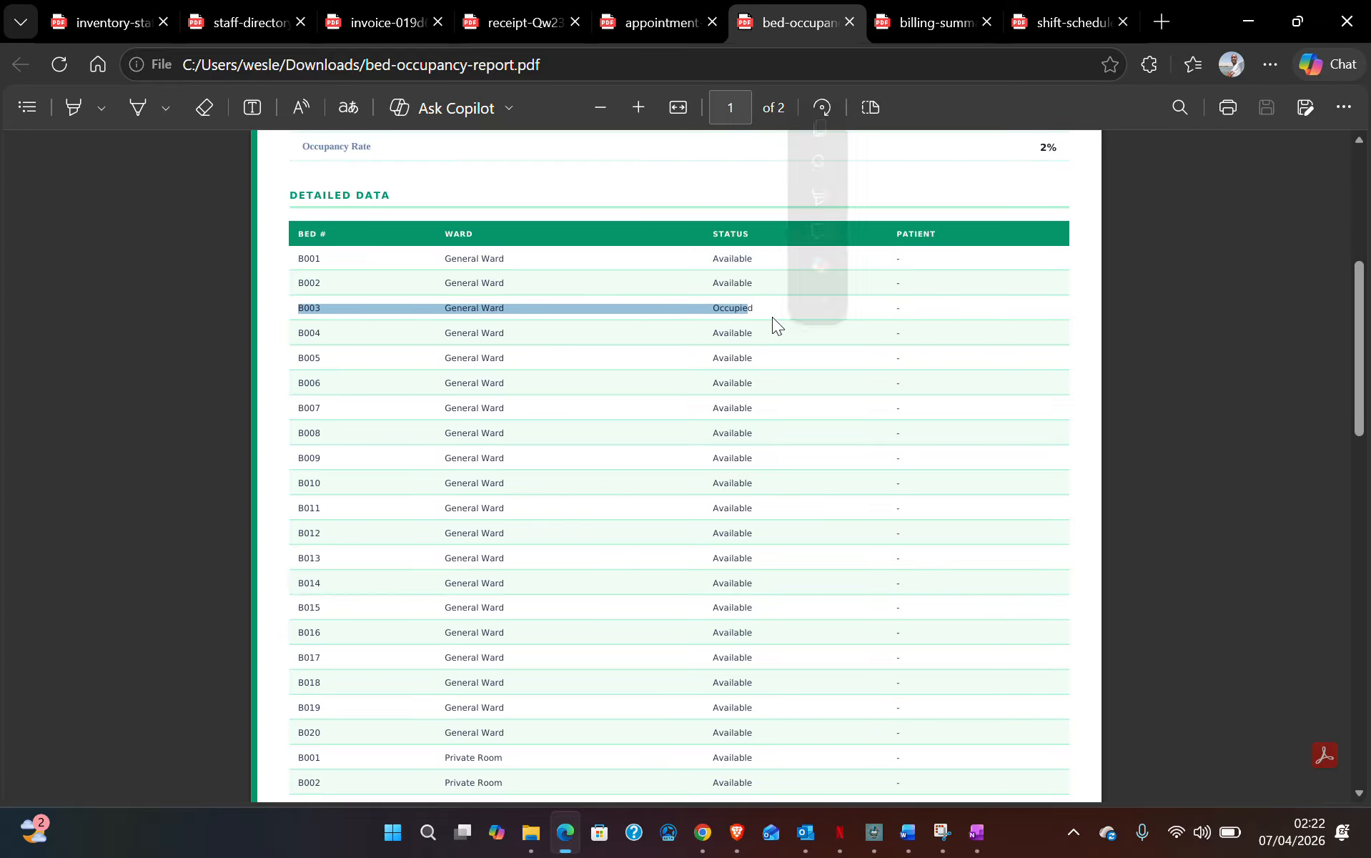
pyautogui.scroll(-8, 637, 352)
pyautogui.scroll(-5, 637, 362)
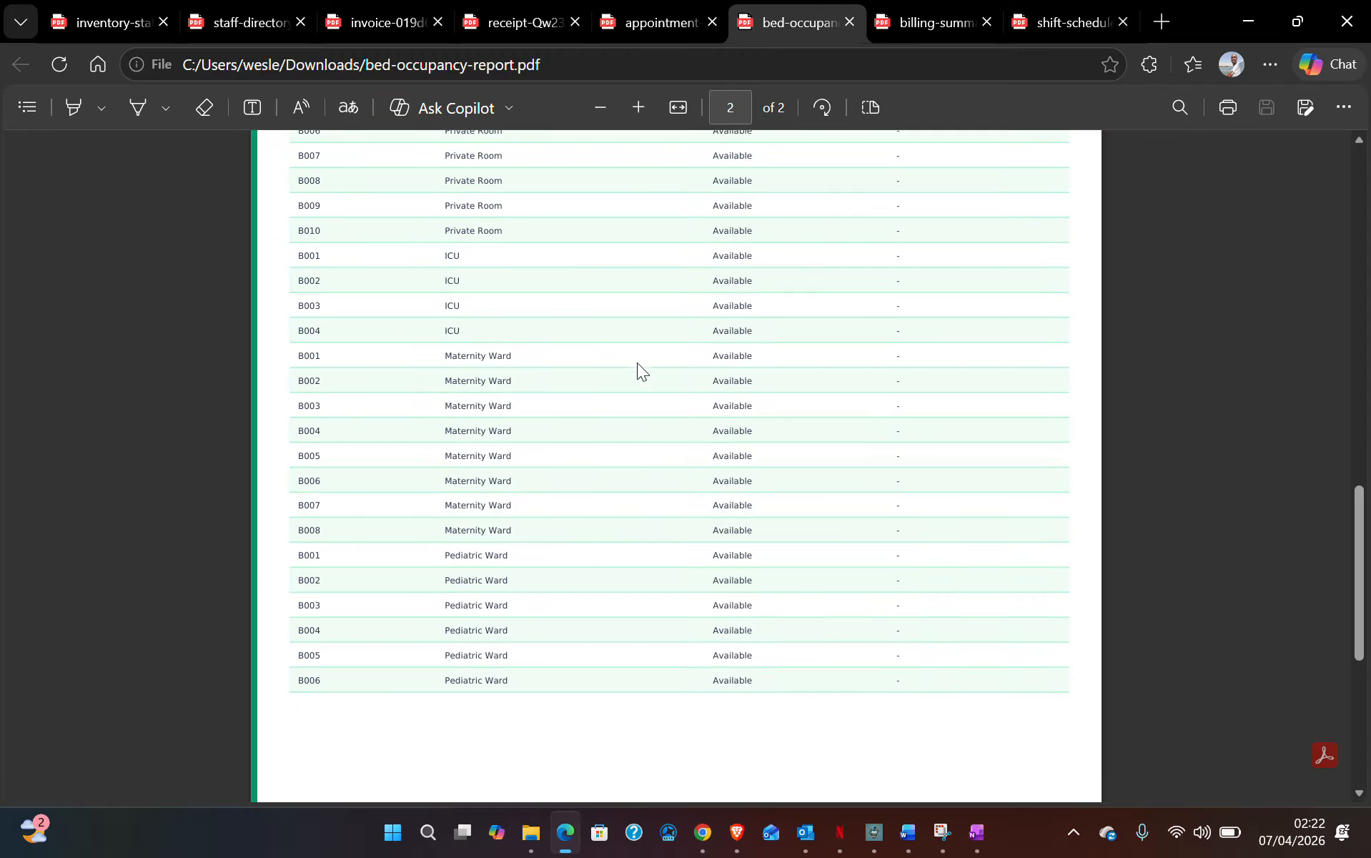
pyautogui.scroll(7, 638, 362)
pyautogui.scroll(15, 640, 361)
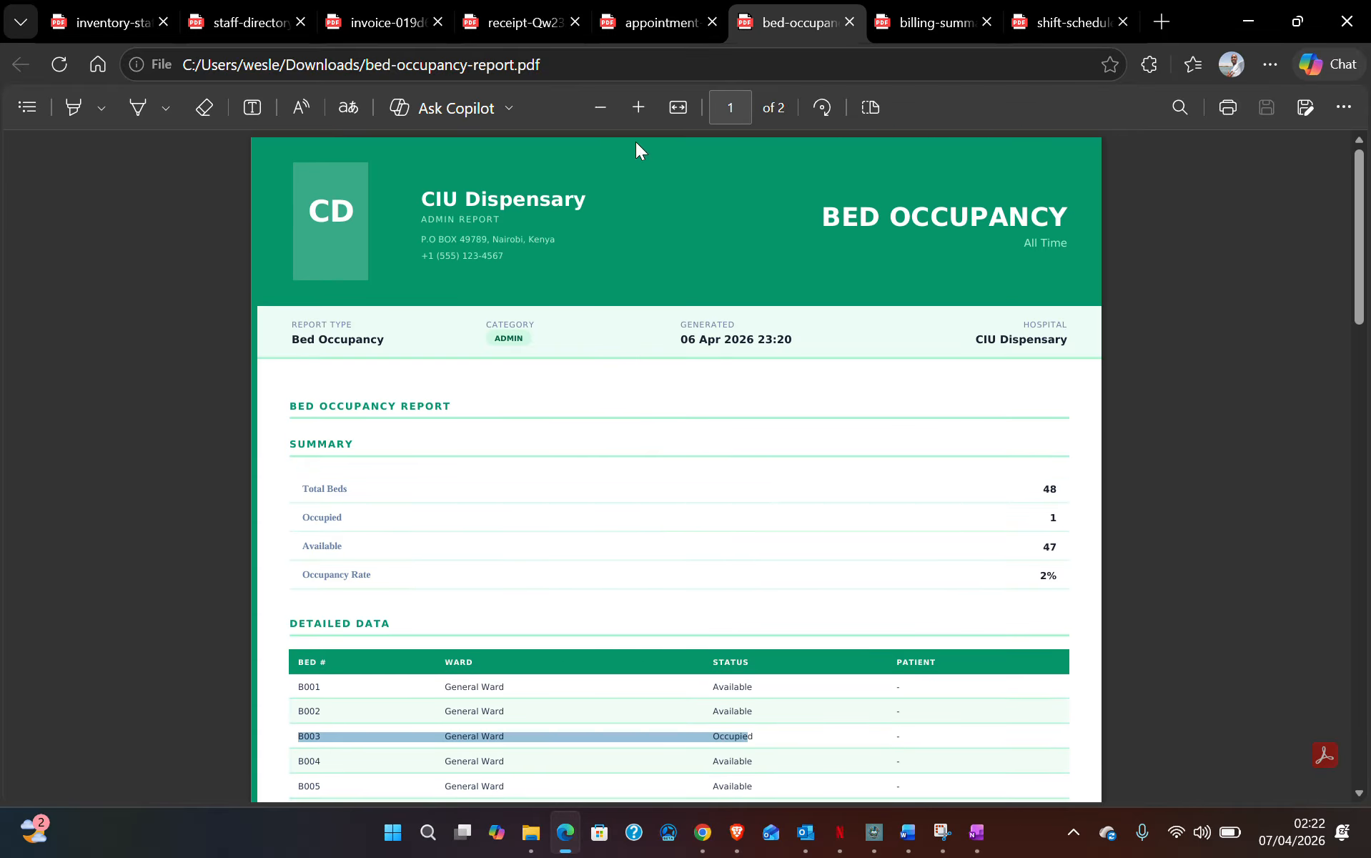
# - Glance over the payment receipt and medical invoice PDFs
pyautogui.click(498, 24)
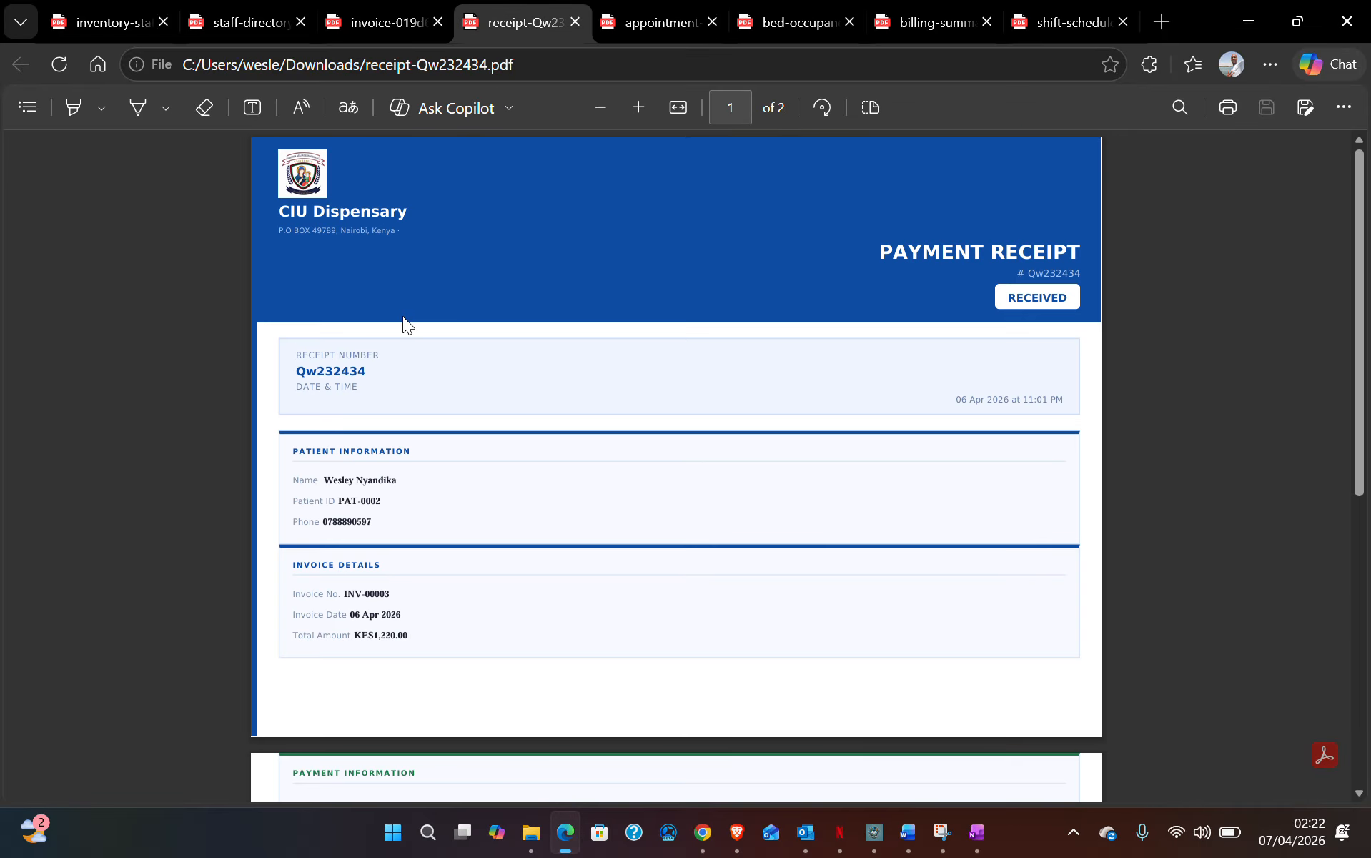
pyautogui.scroll(-7, 382, 305)
pyautogui.scroll(7, 382, 305)
pyautogui.click(382, 20)
pyautogui.scroll(-6, 404, 472)
pyautogui.scroll(6, 407, 450)
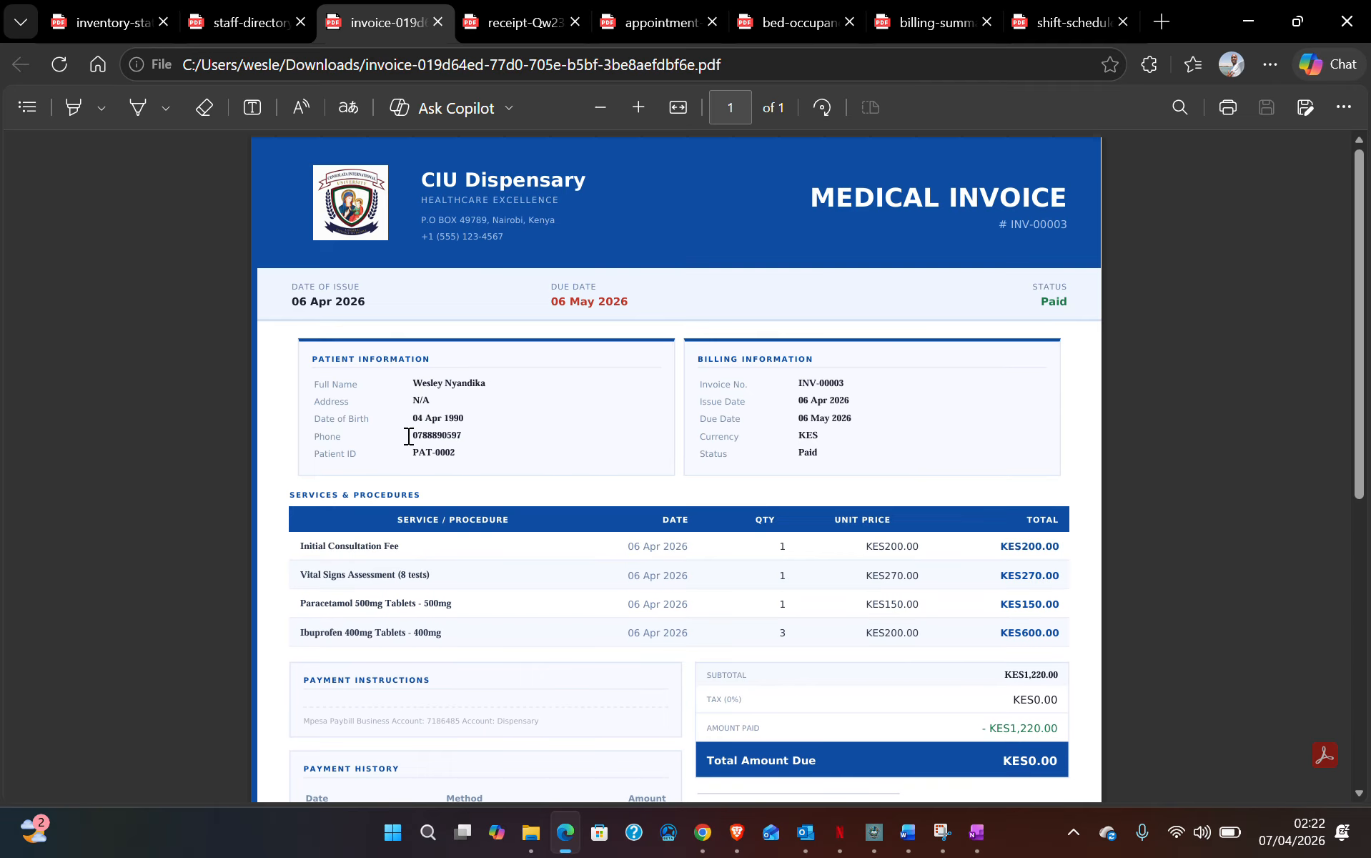
# - In the staff directory report, highlight the whole Detailed Data staff table
pyautogui.click(239, 21)
pyautogui.scroll(-4, 421, 357)
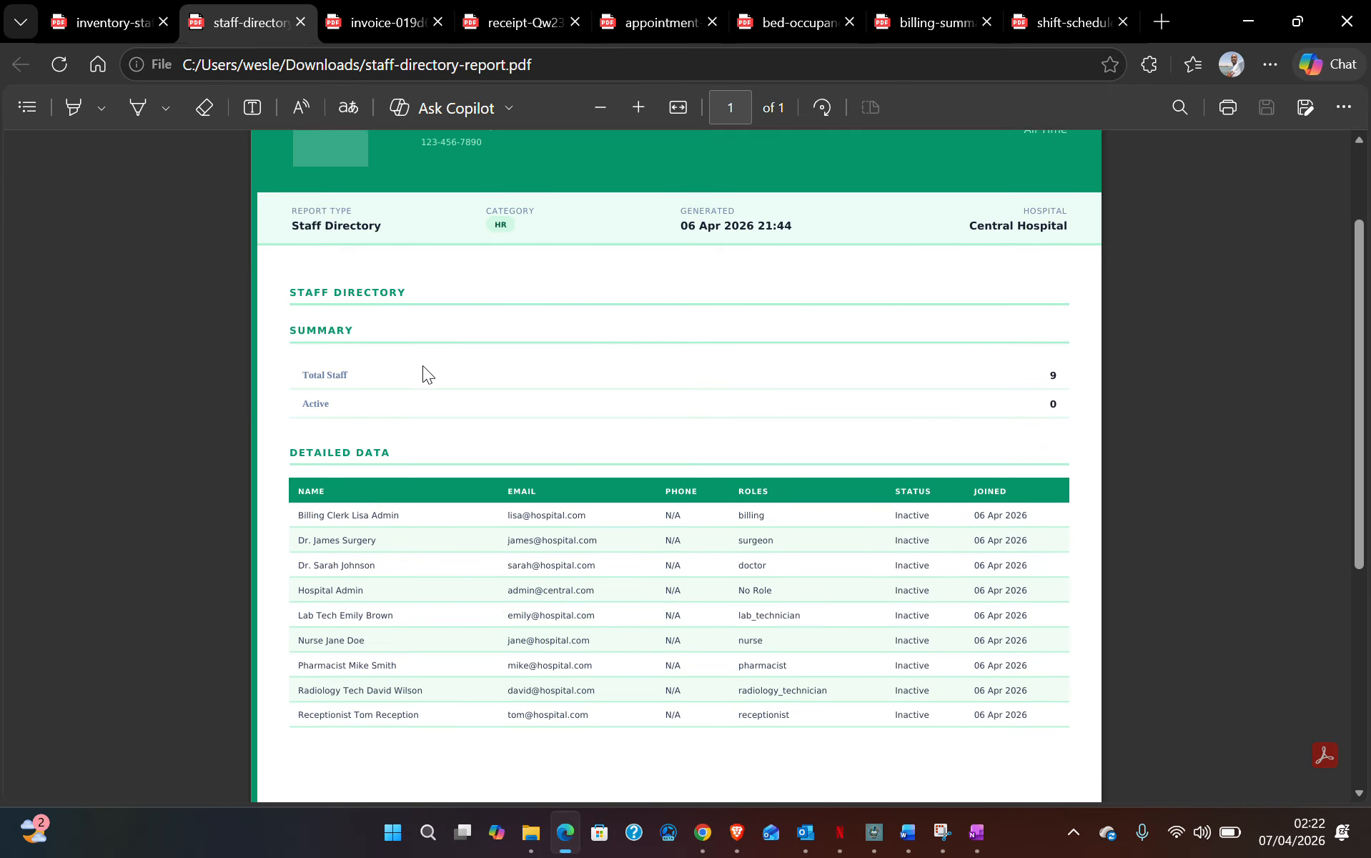
pyautogui.moveTo(300, 303); pyautogui.dragTo(1070, 528)
pyautogui.click(805, 314)
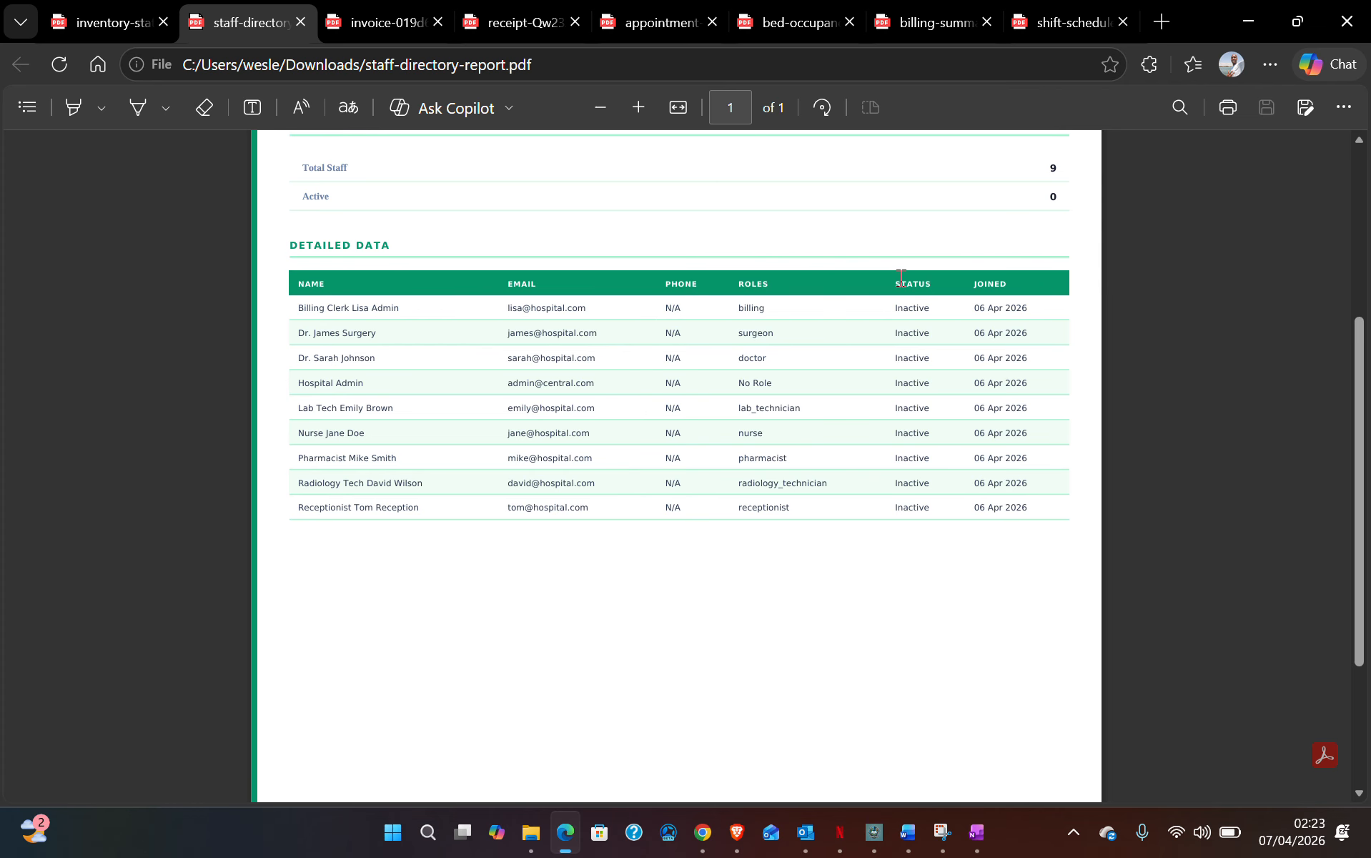
pyautogui.scroll(3, 939, 407)
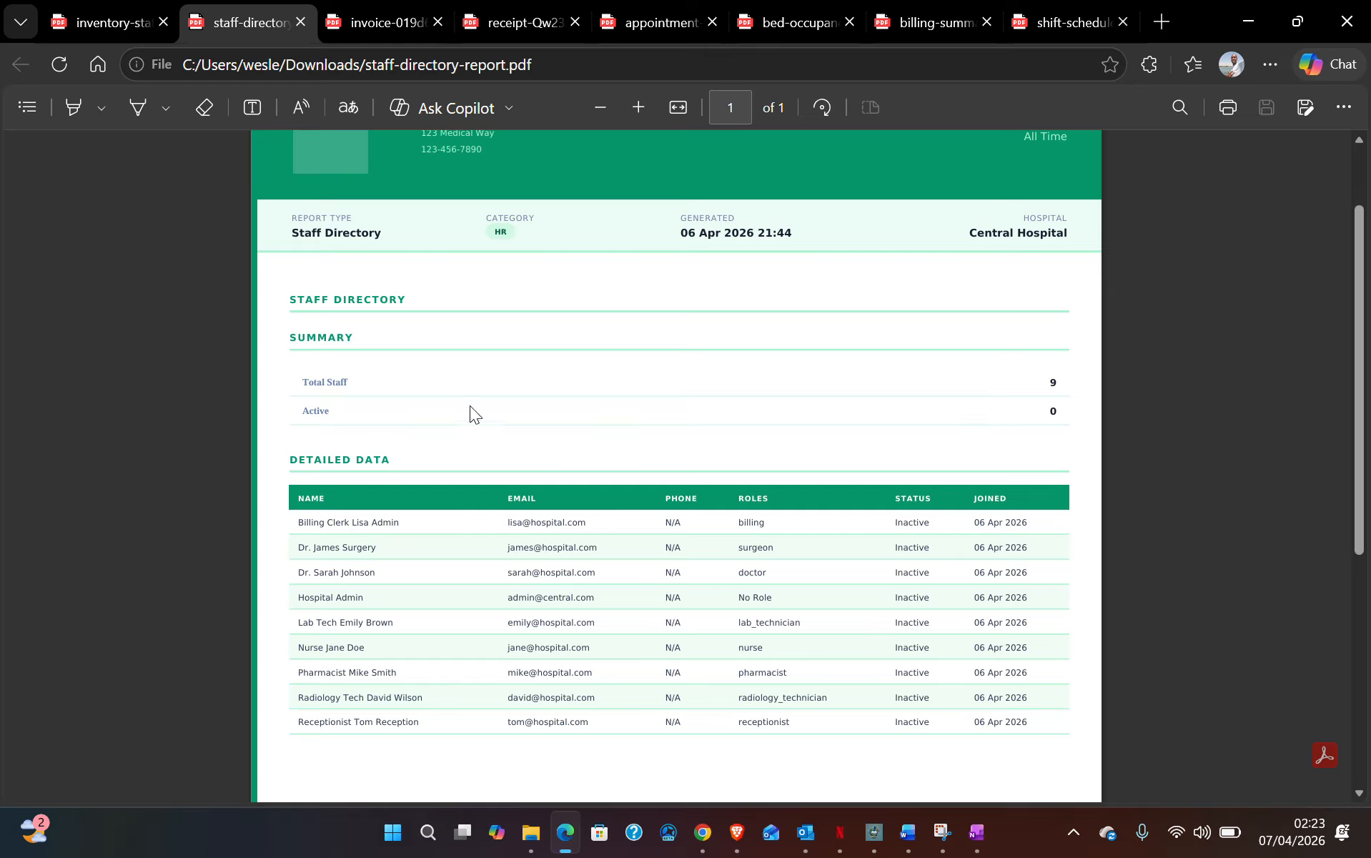
# - Reload the inventory status report, select its KES 1,437,395.00 Total Value, then restore the window from full screen
pyautogui.click(97, 20)
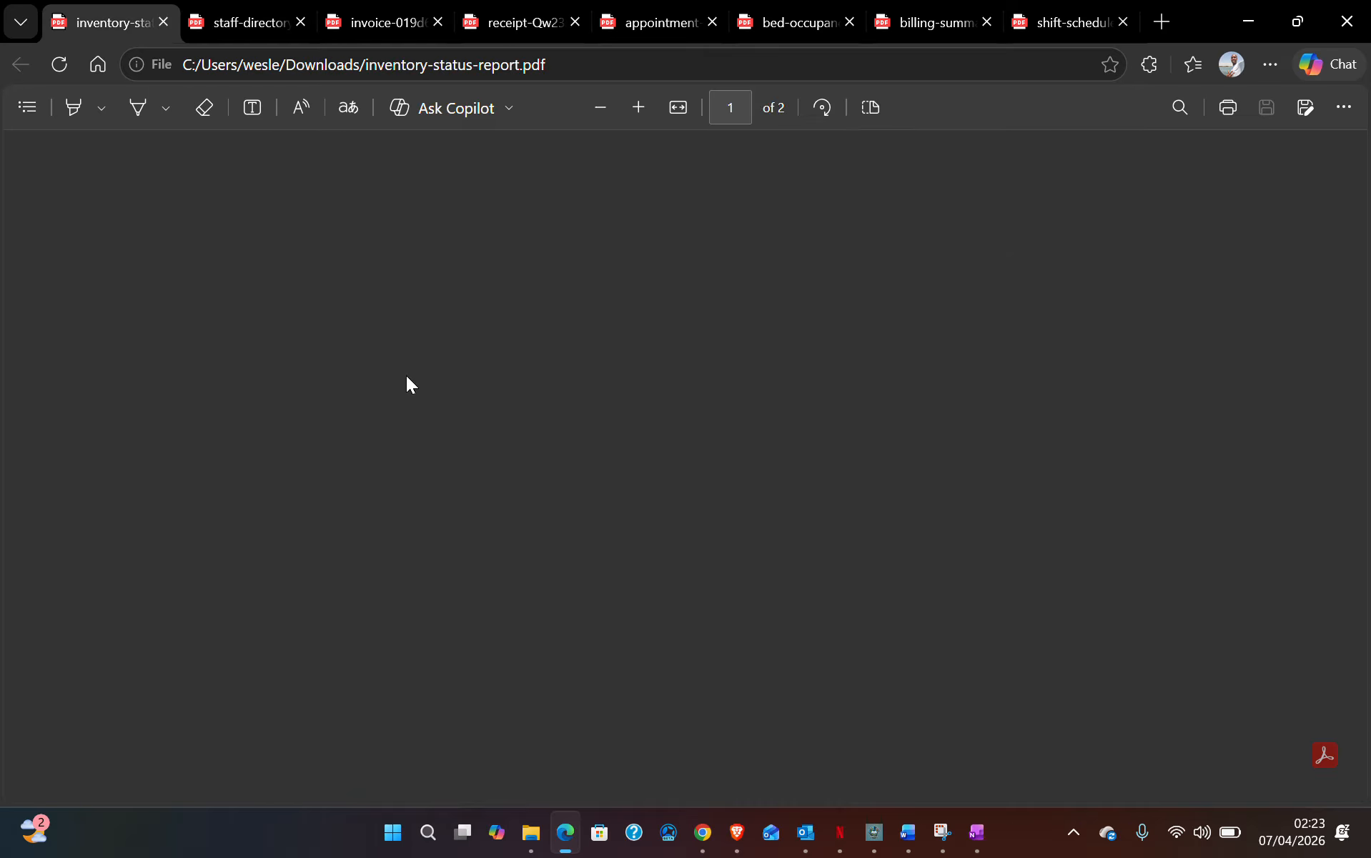
pyautogui.click(58, 66)
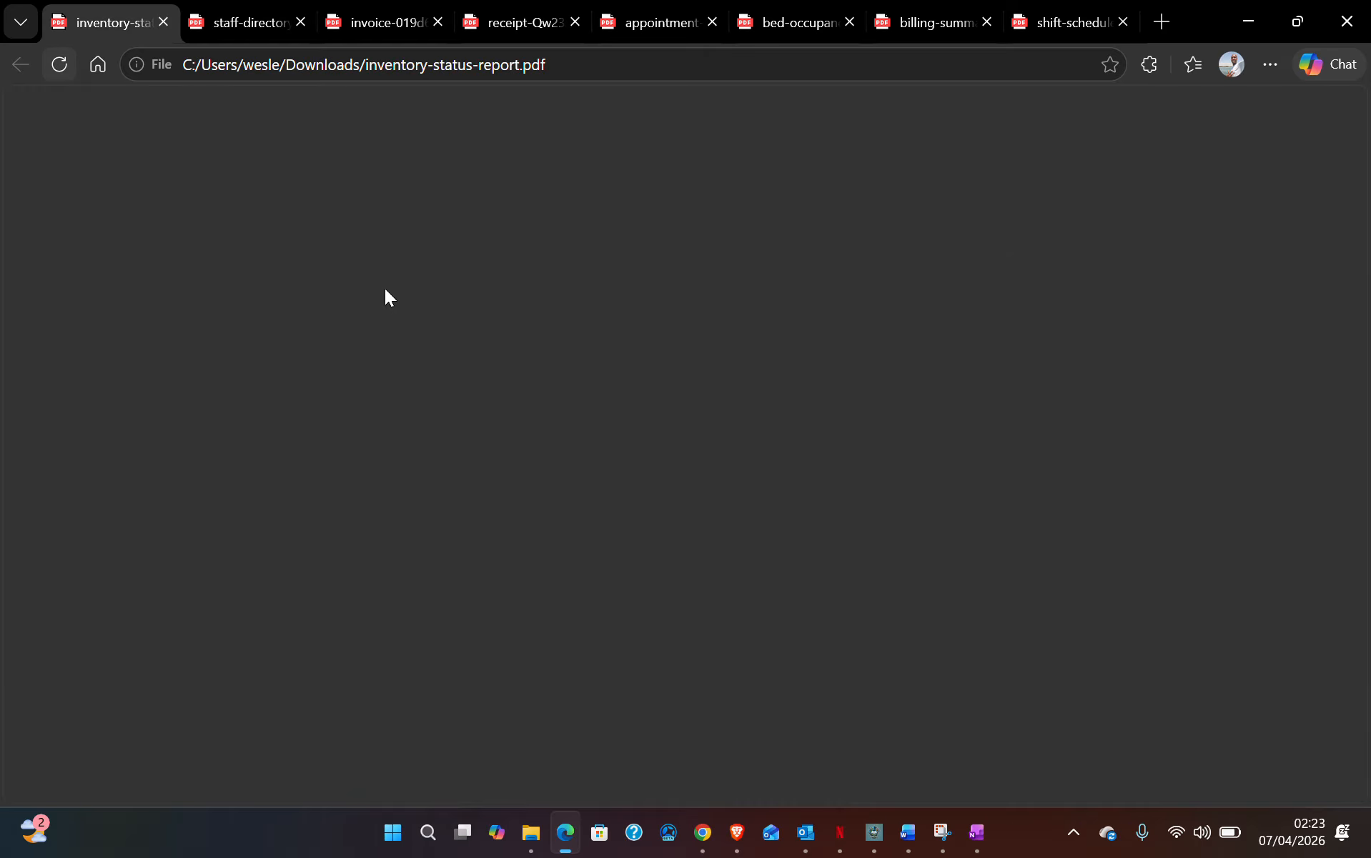
pyautogui.scroll(-3, 481, 400)
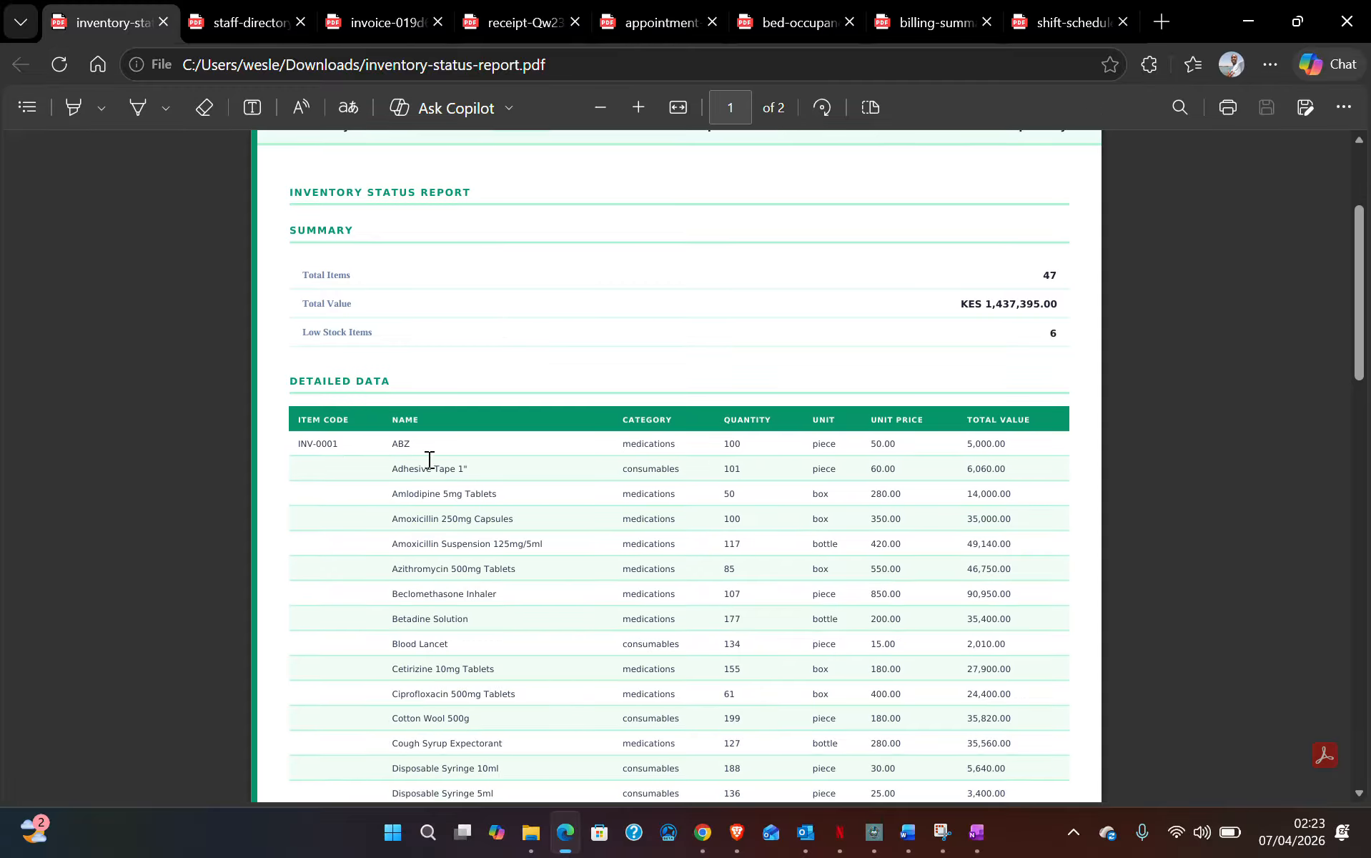
pyautogui.scroll(-15, 676, 528)
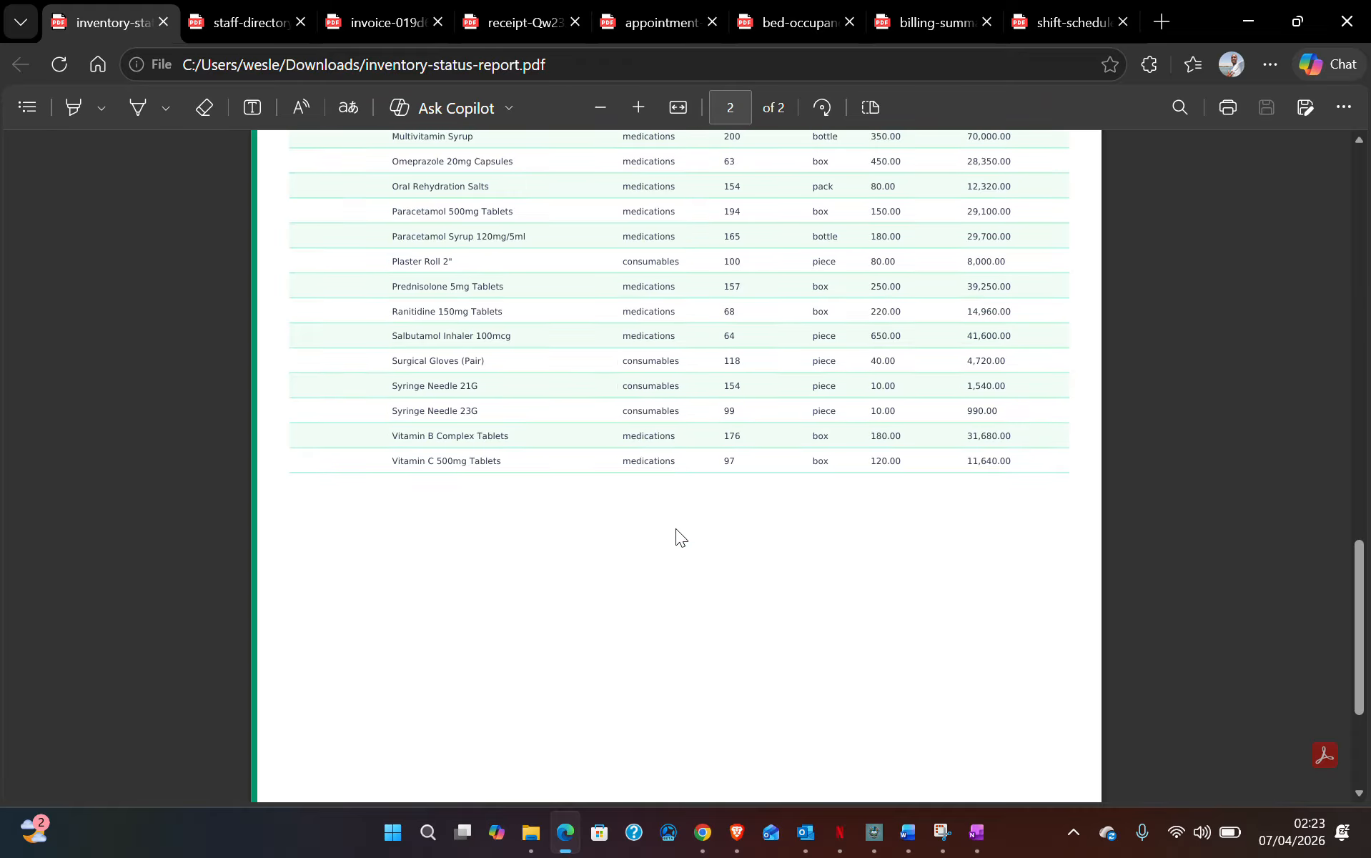
pyautogui.scroll(2, 676, 528)
pyautogui.scroll(15, 677, 528)
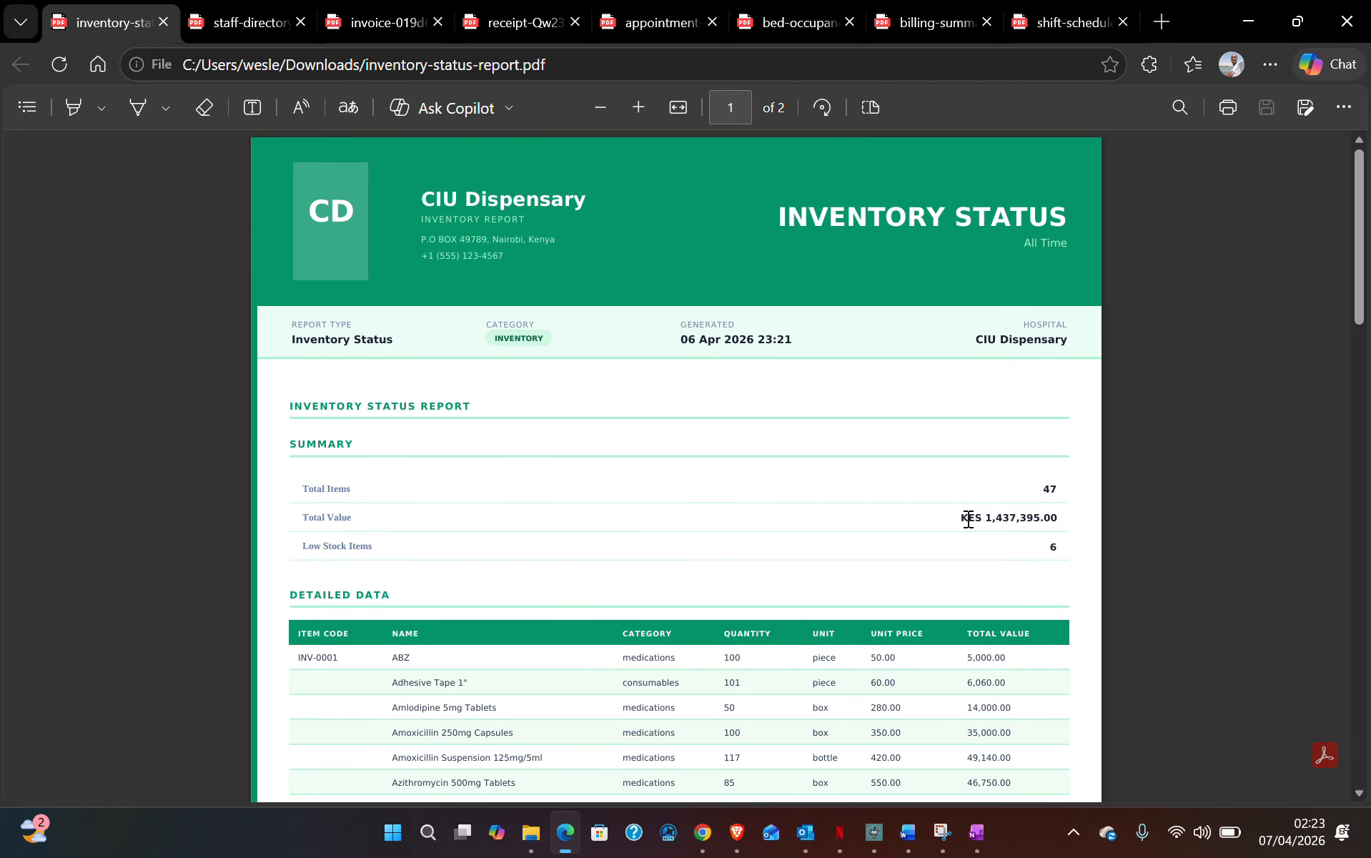
pyautogui.moveTo(959, 518); pyautogui.dragTo(1064, 518)
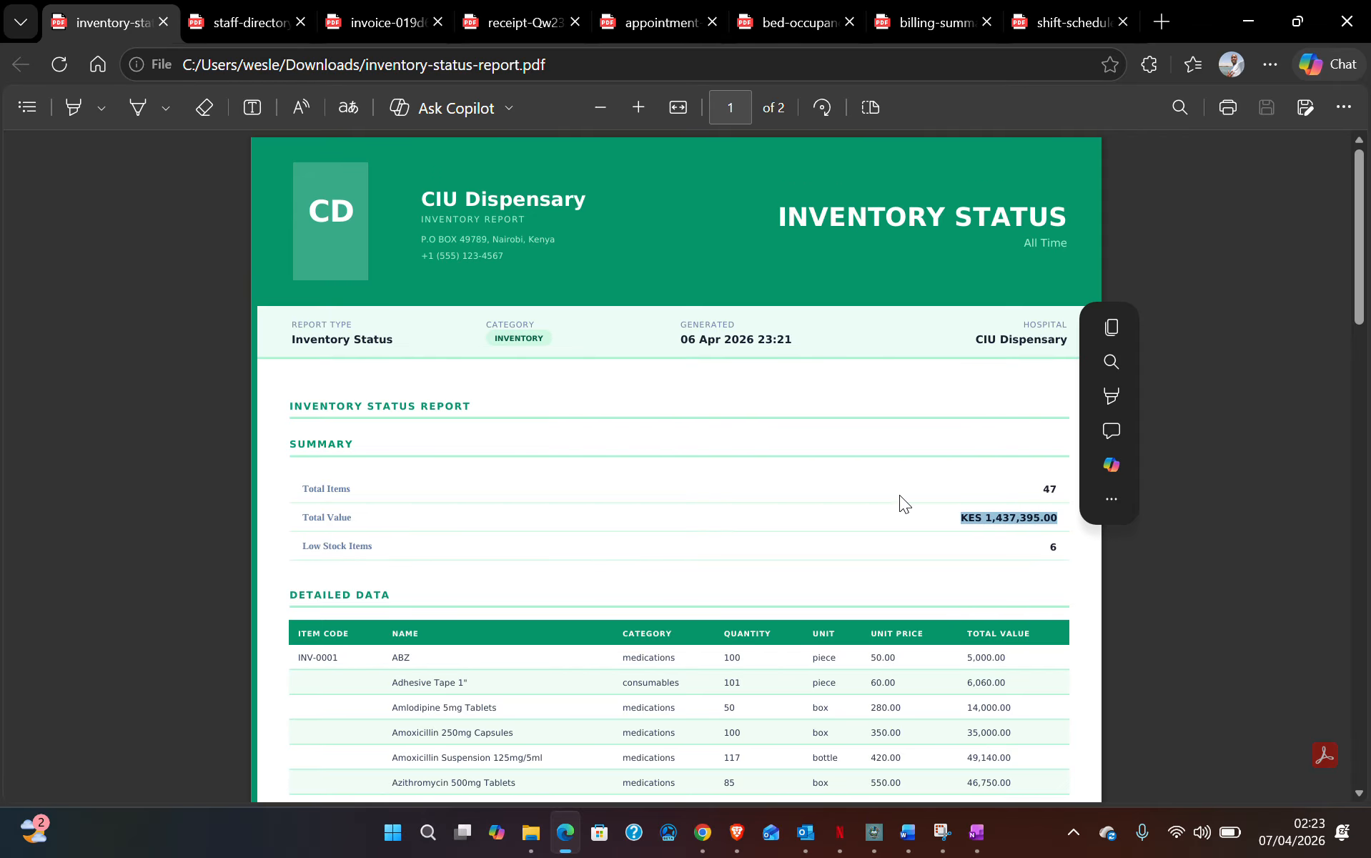
pyautogui.click(919, 511)
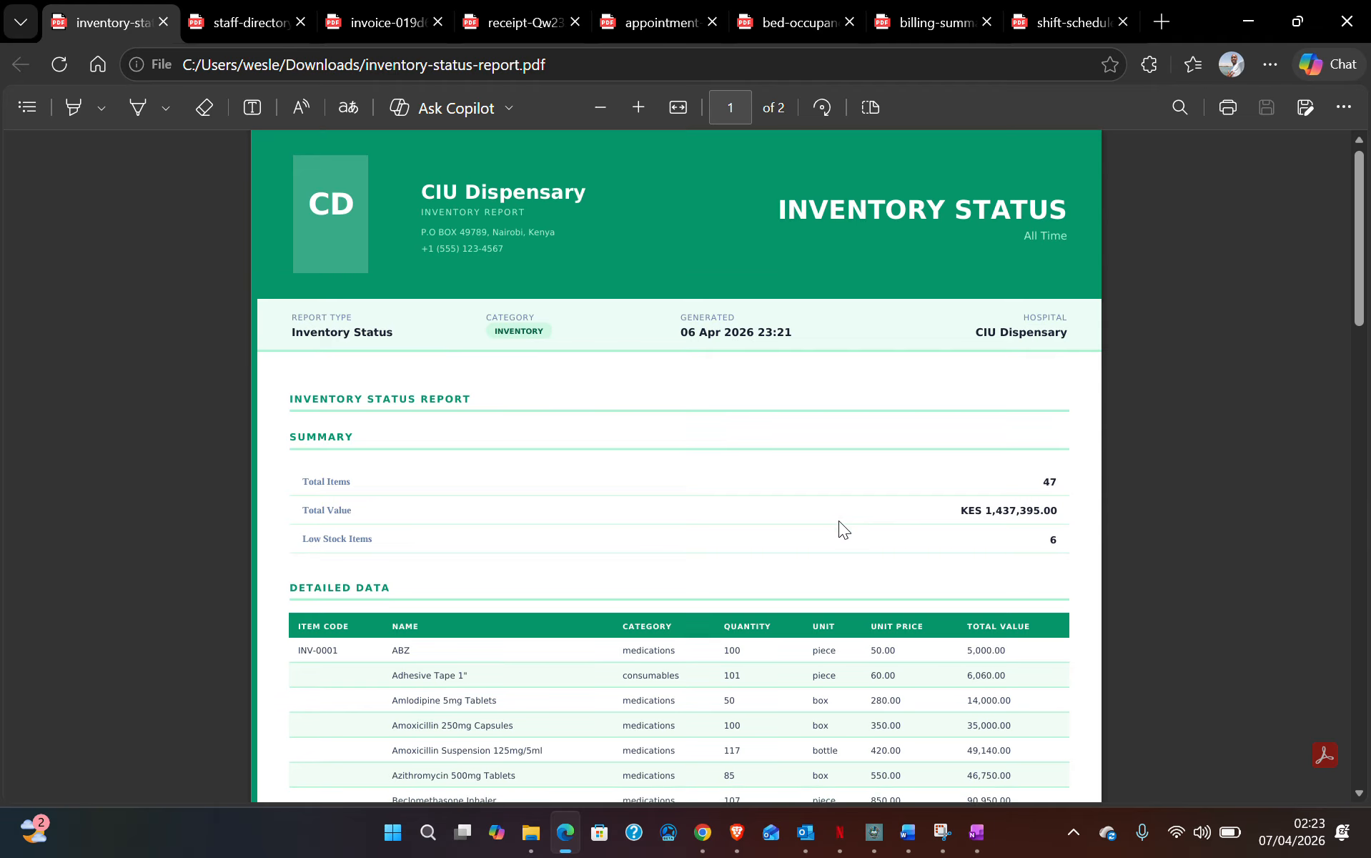
pyautogui.scroll(-8, 838, 522)
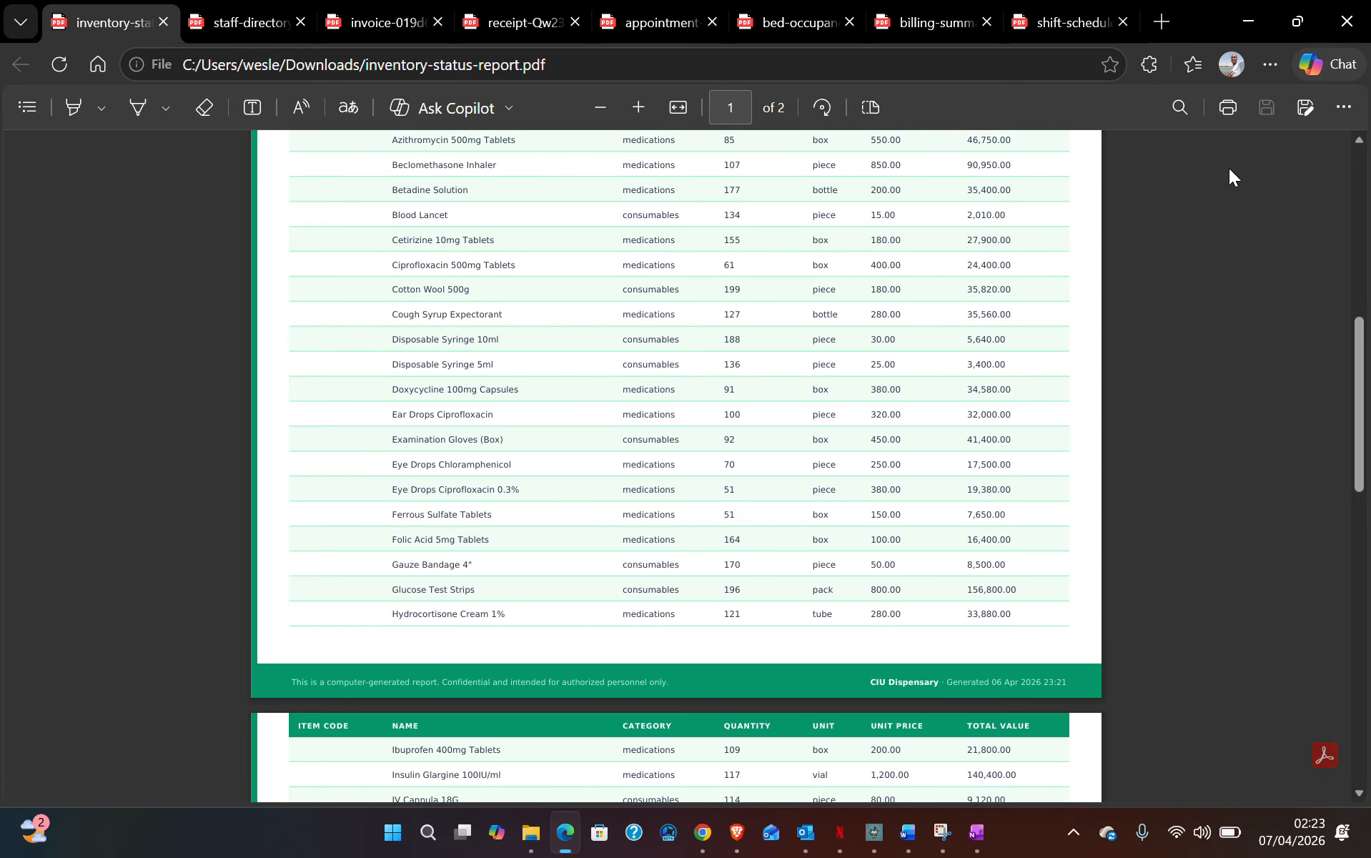
pyautogui.click(1288, 22)
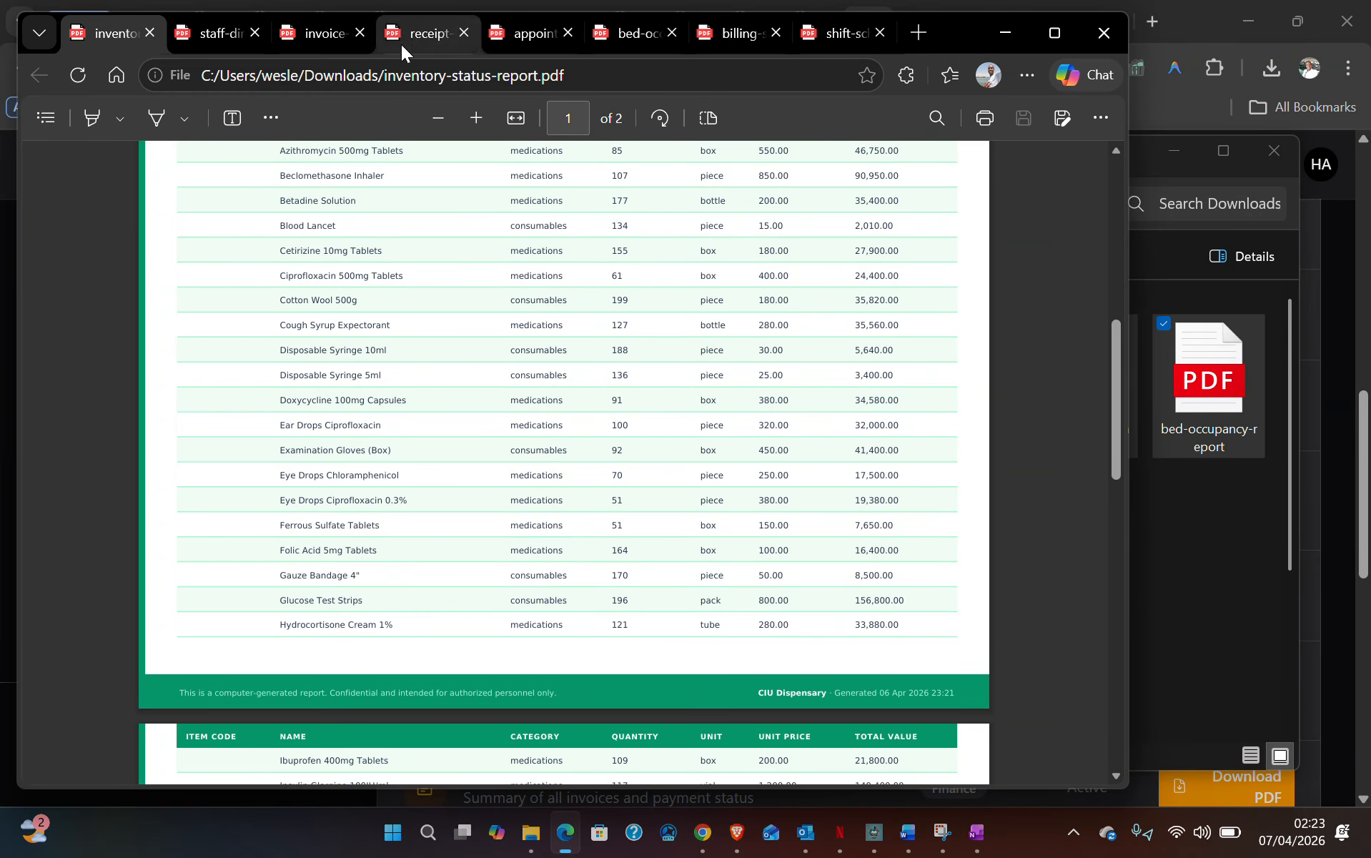
# - Move the viewer window aside, scan the appointment statistics and bed occupancy reports, then close the viewer
pyautogui.moveTo(958, 32); pyautogui.dragTo(983, 131)
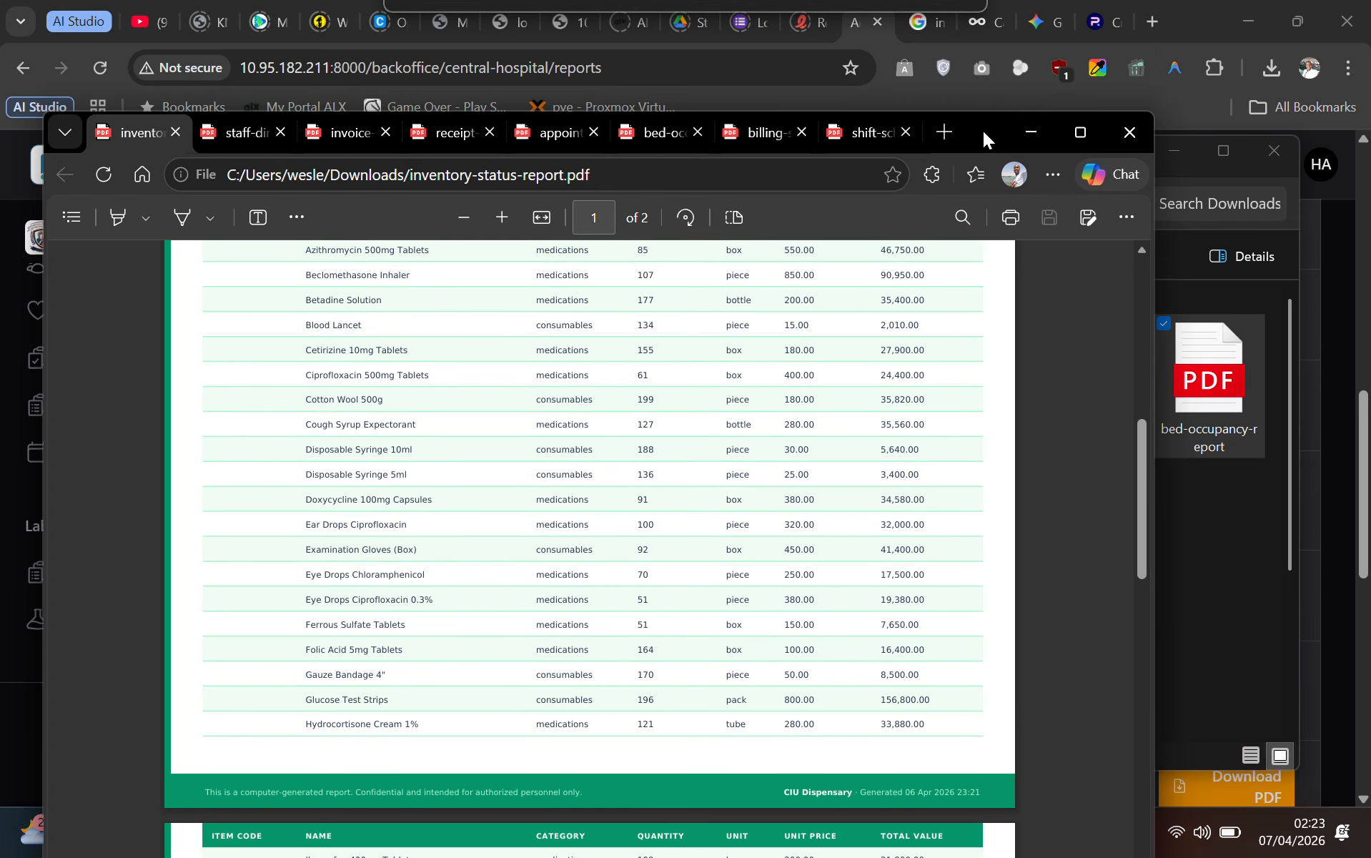
pyautogui.click(547, 133)
pyautogui.scroll(-5, 469, 518)
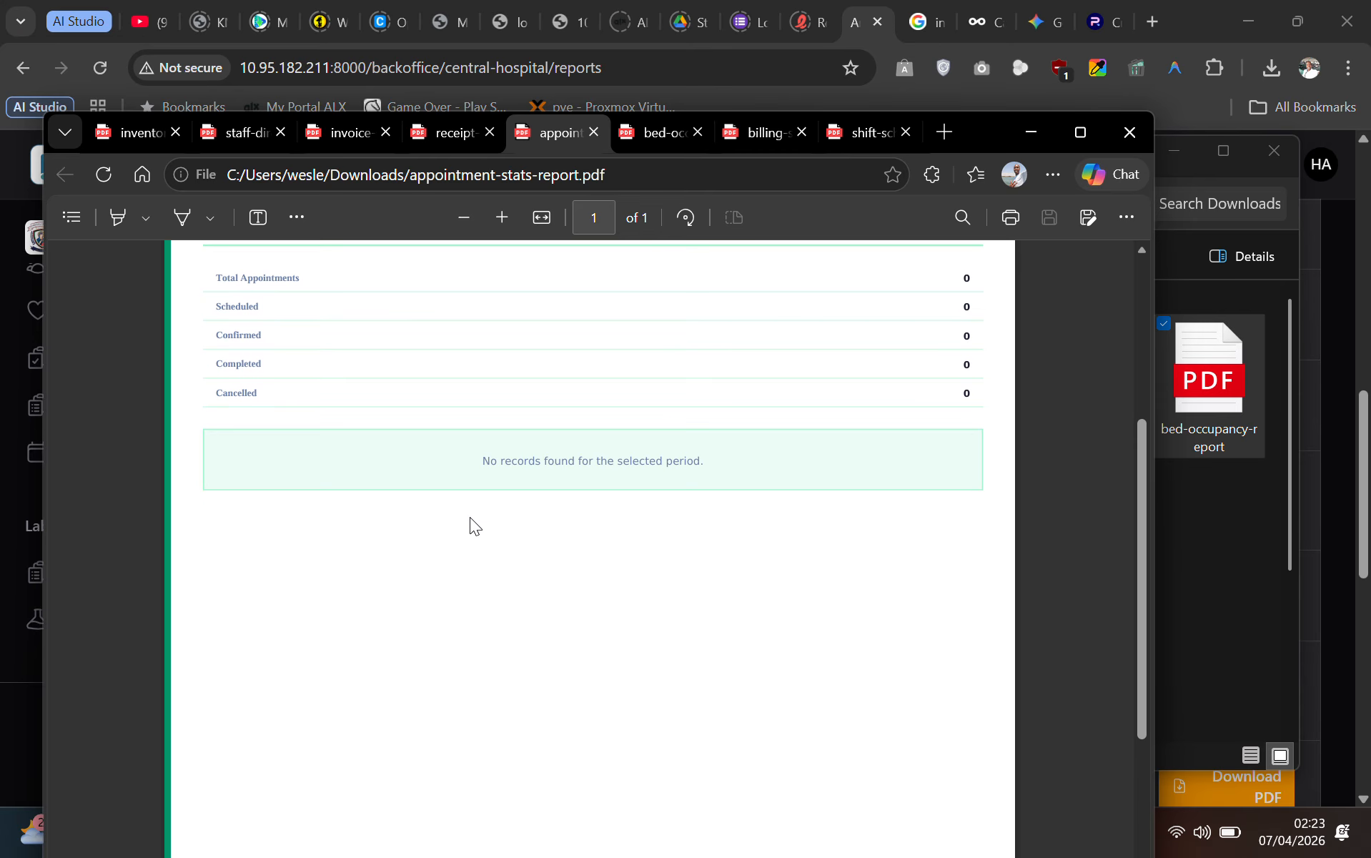
pyautogui.scroll(4, 475, 575)
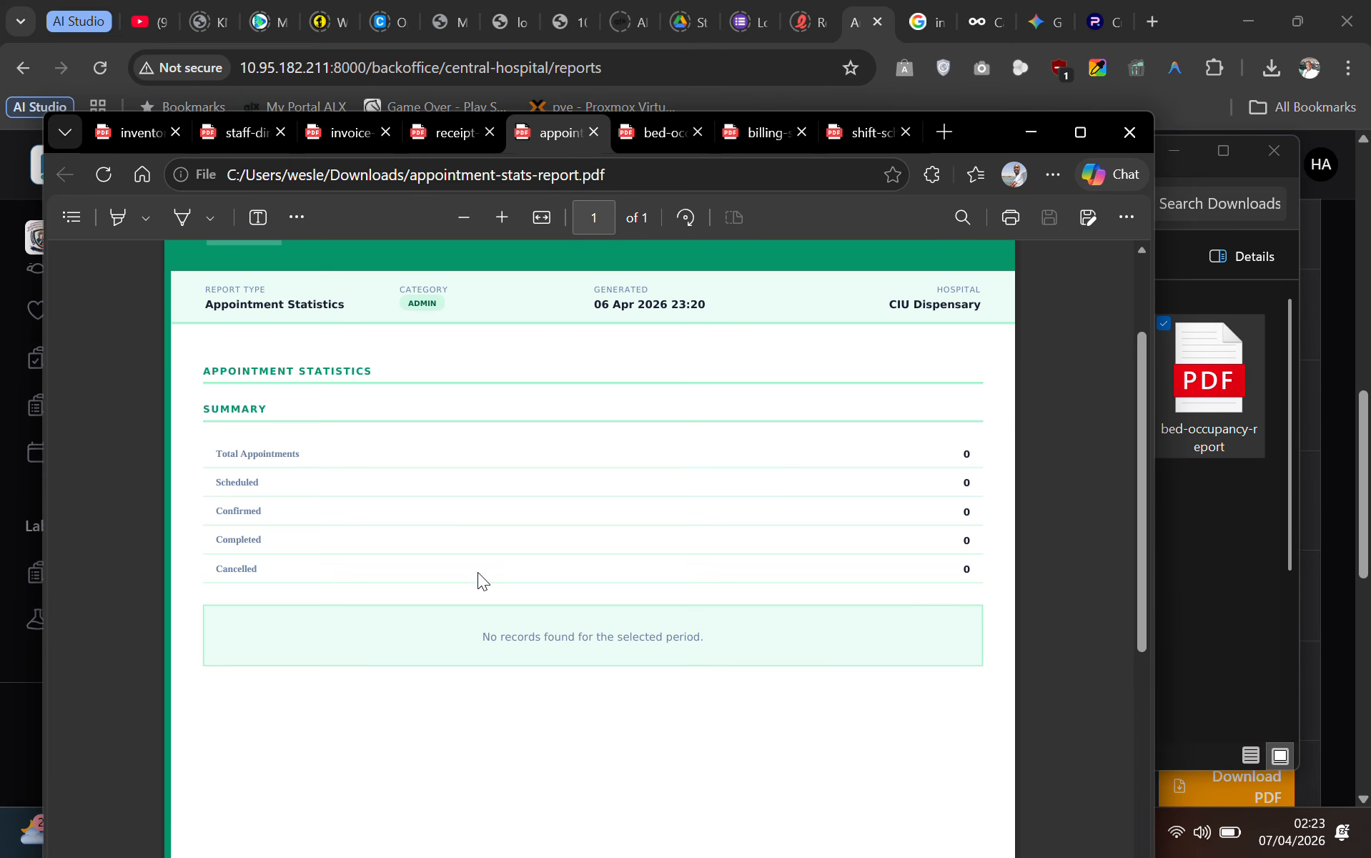
pyautogui.click(658, 137)
pyautogui.scroll(-6, 481, 637)
pyautogui.scroll(6, 482, 637)
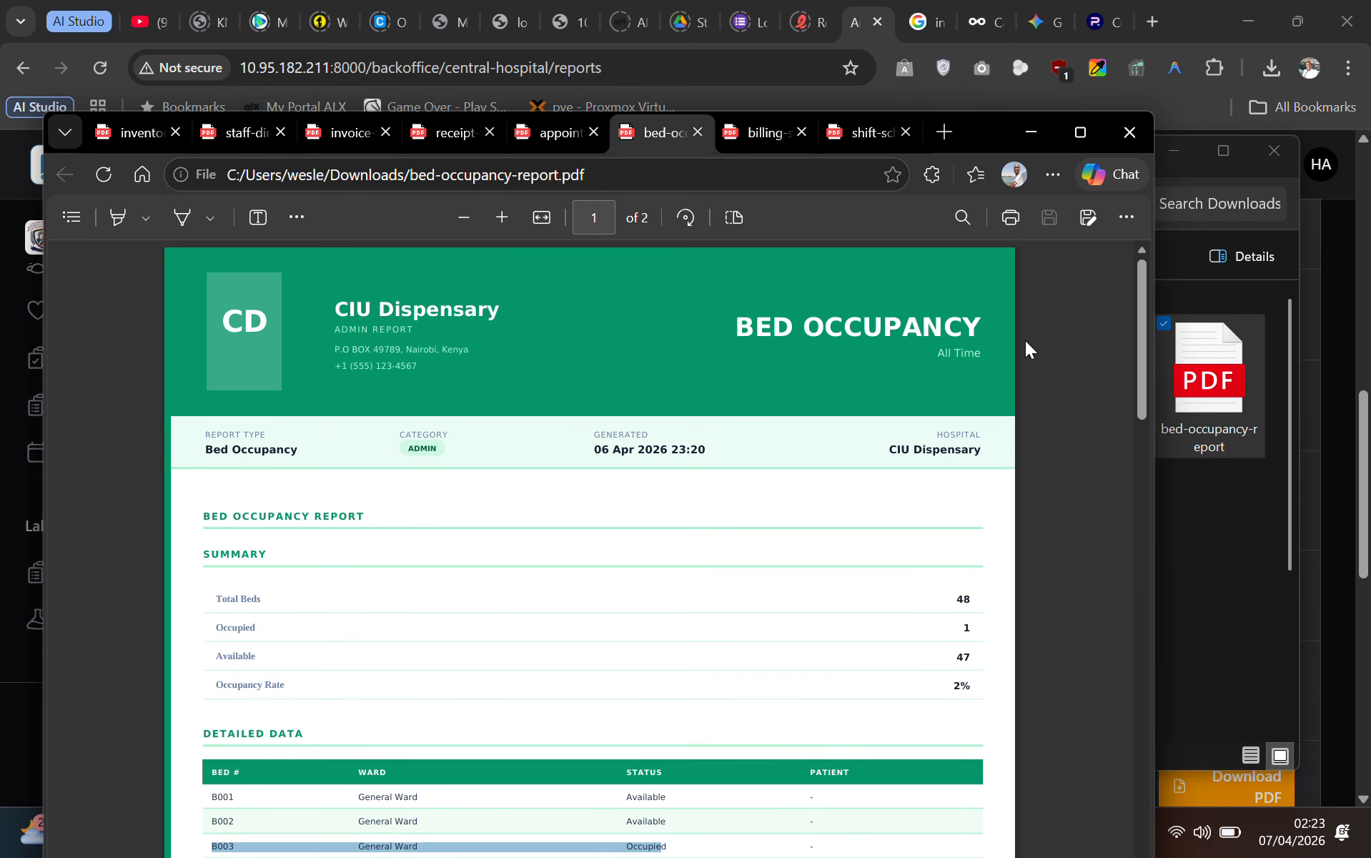
pyautogui.click(1120, 141)
pyautogui.click(1205, 16)
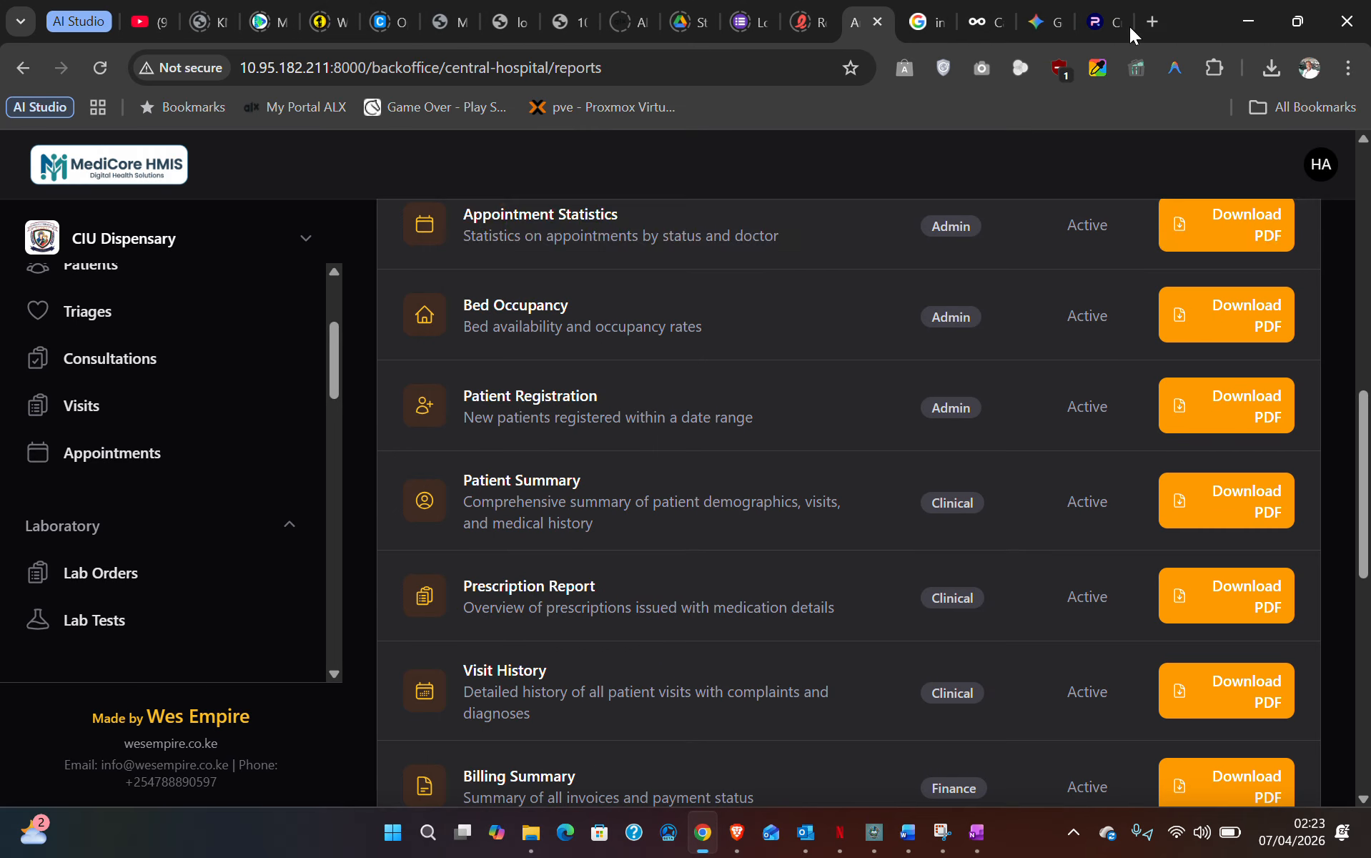
pyautogui.scroll(12, 635, 592)
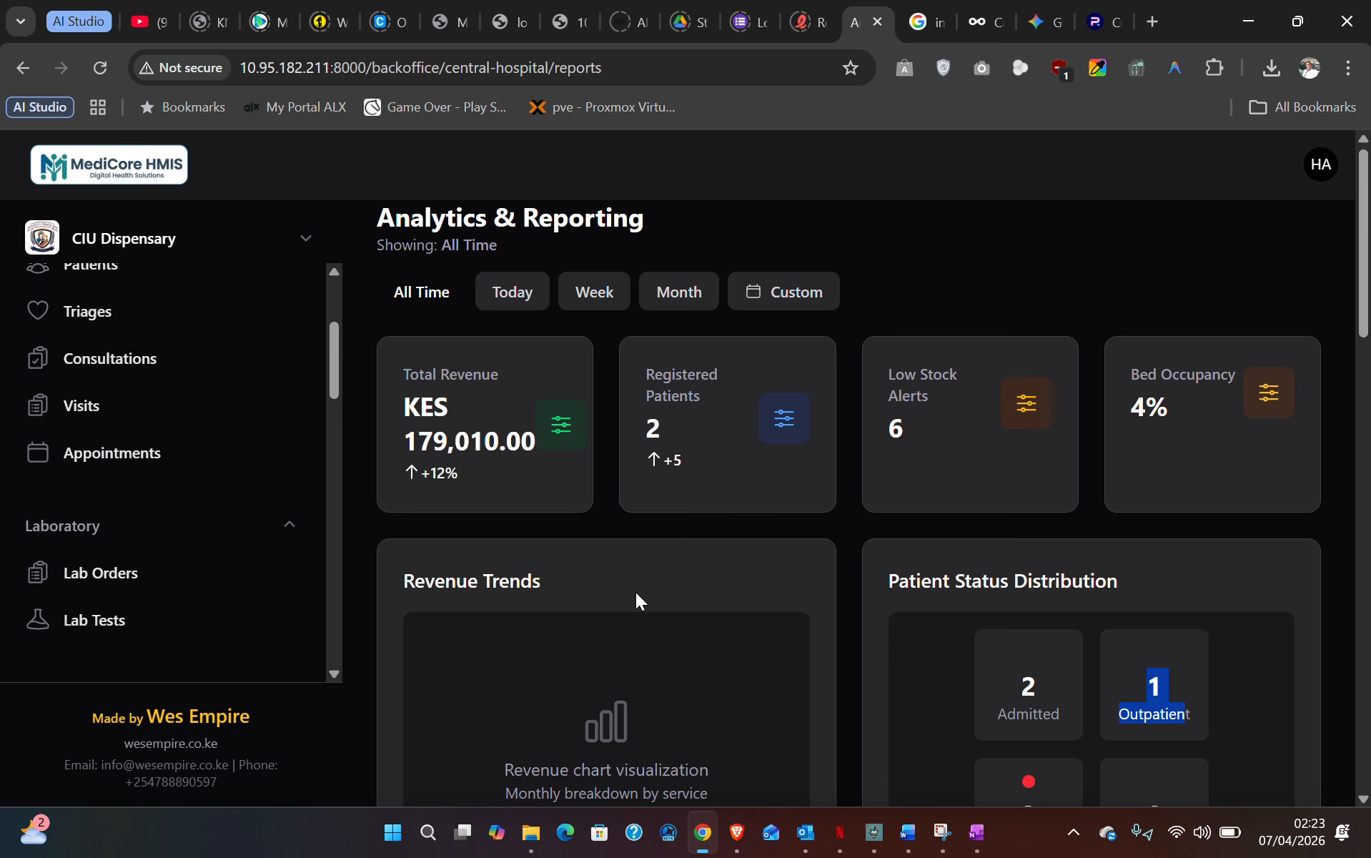
pyautogui.scroll(-15, 756, 404)
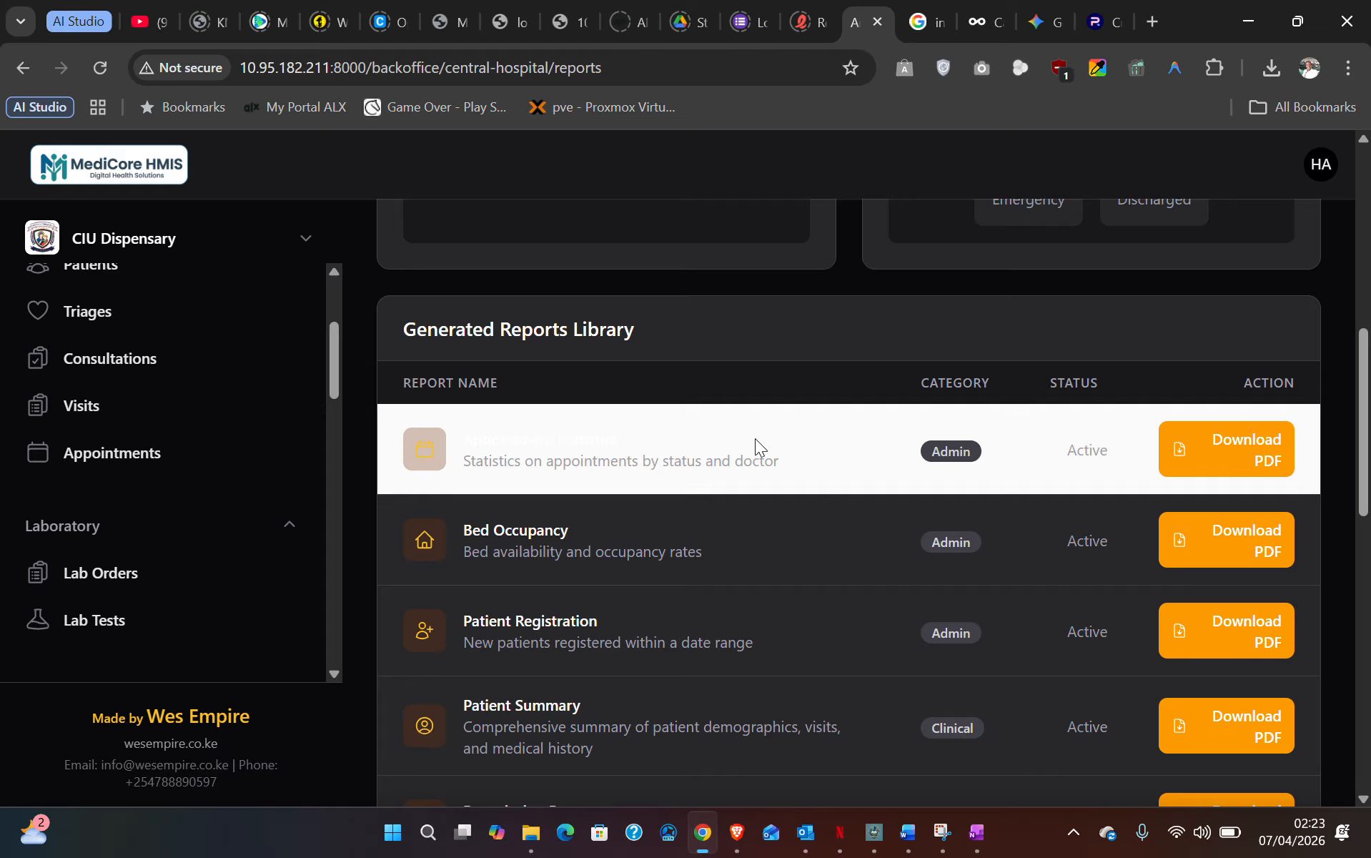
pyautogui.scroll(15, 777, 492)
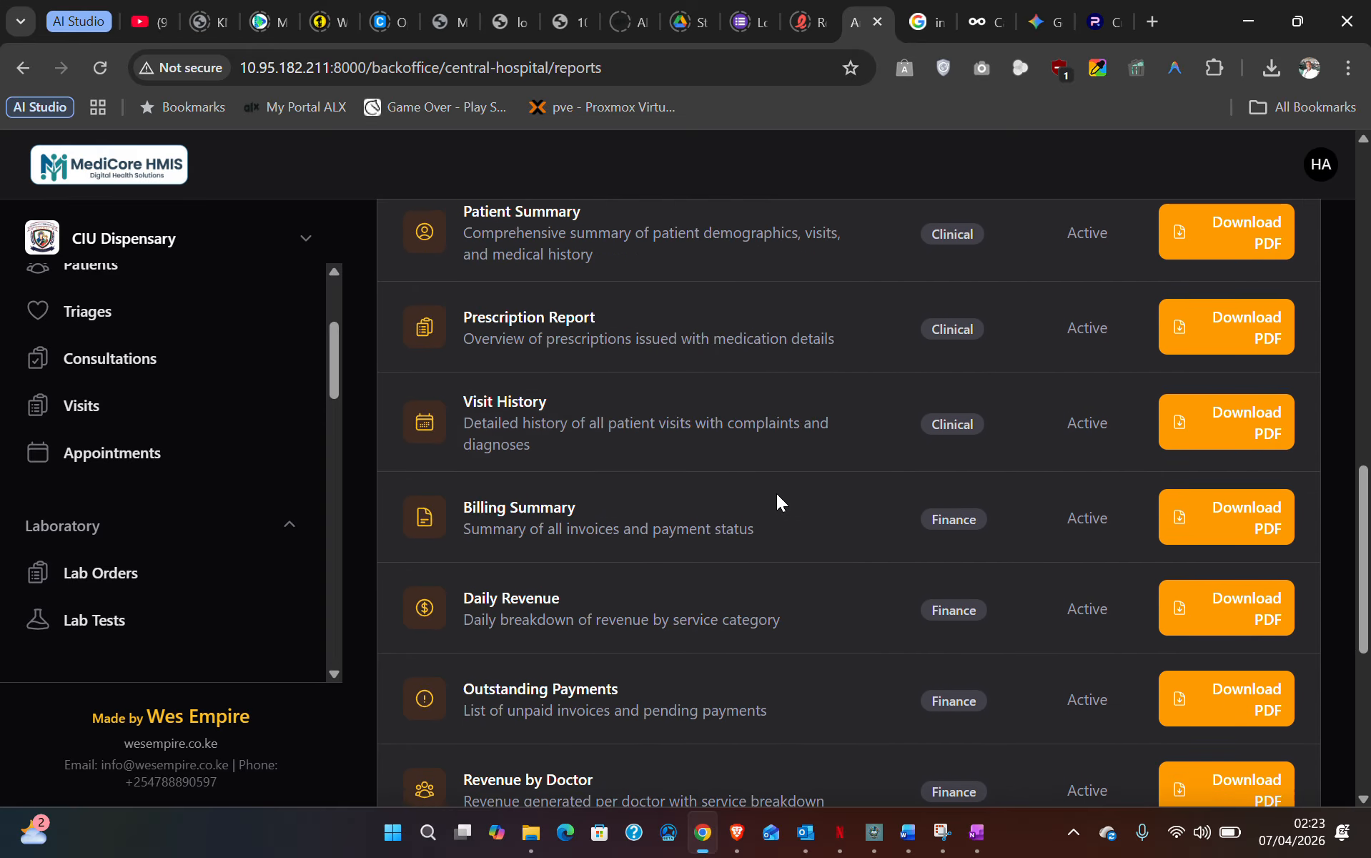
pyautogui.scroll(3, 98, 484)
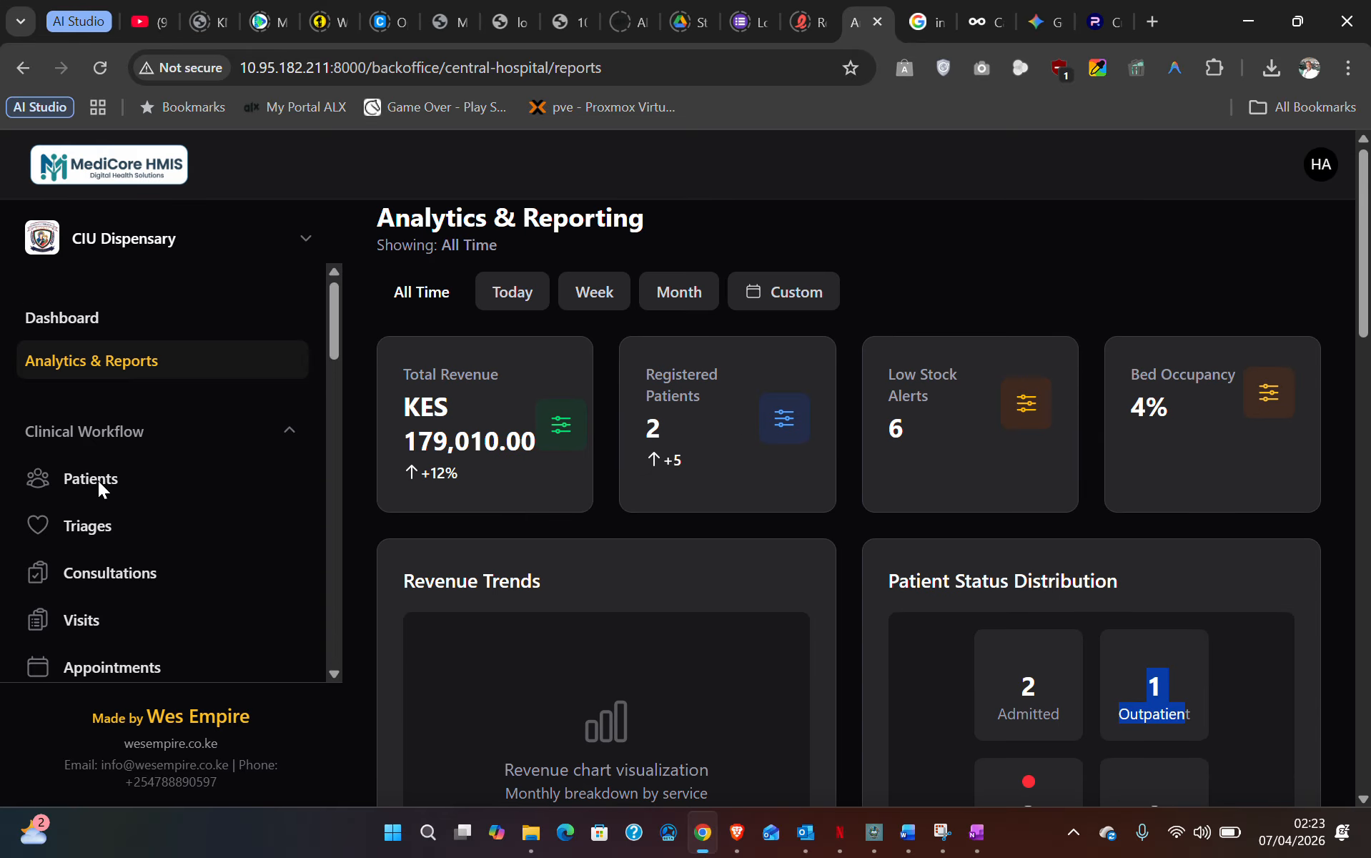
# - Open the Dashboard: 2 patients, 3 visits today, 175,870.00 pending billing, 1/48 beds occupied
pyautogui.click(84, 318)
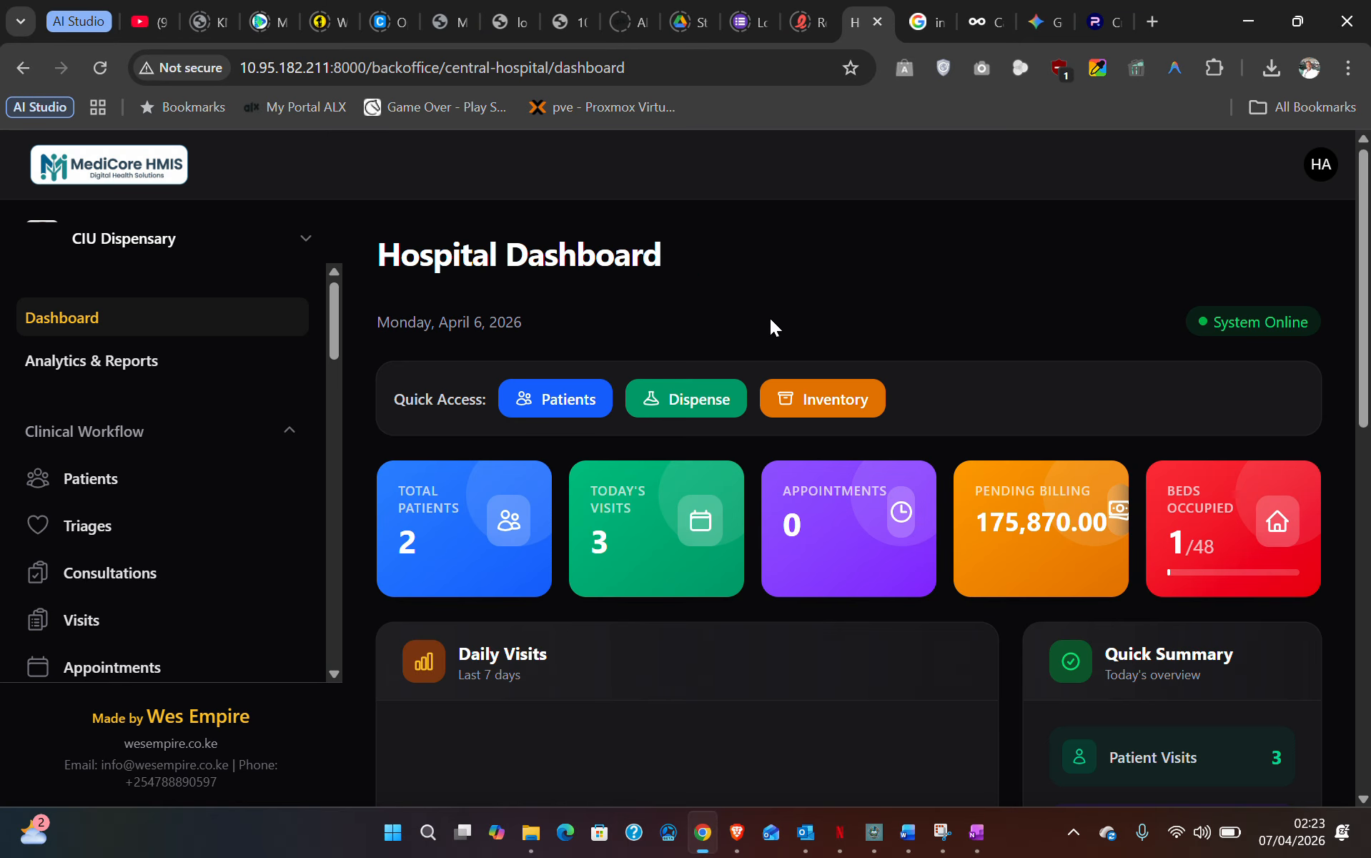
pyautogui.scroll(-12, 1022, 318)
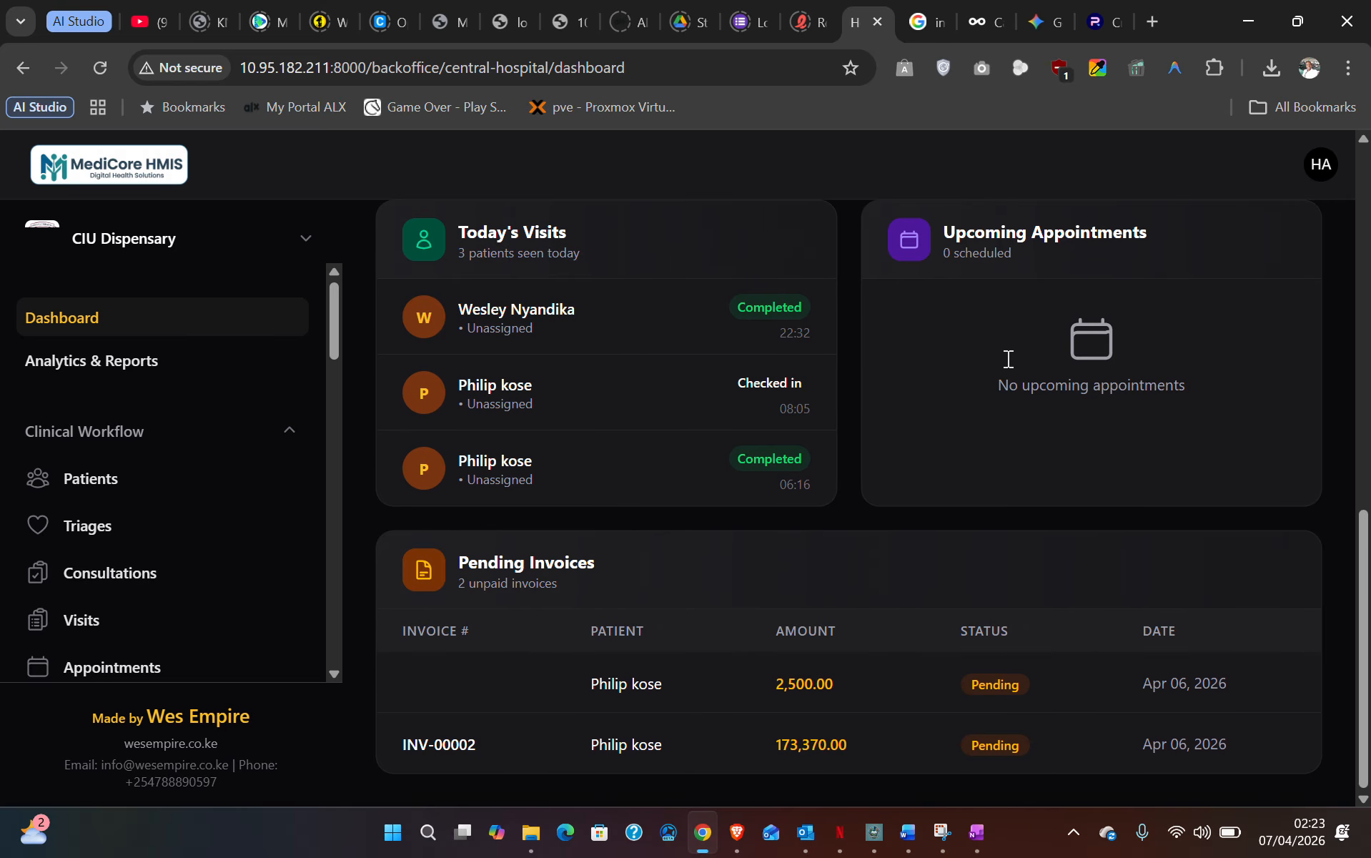
pyautogui.scroll(10, 1007, 357)
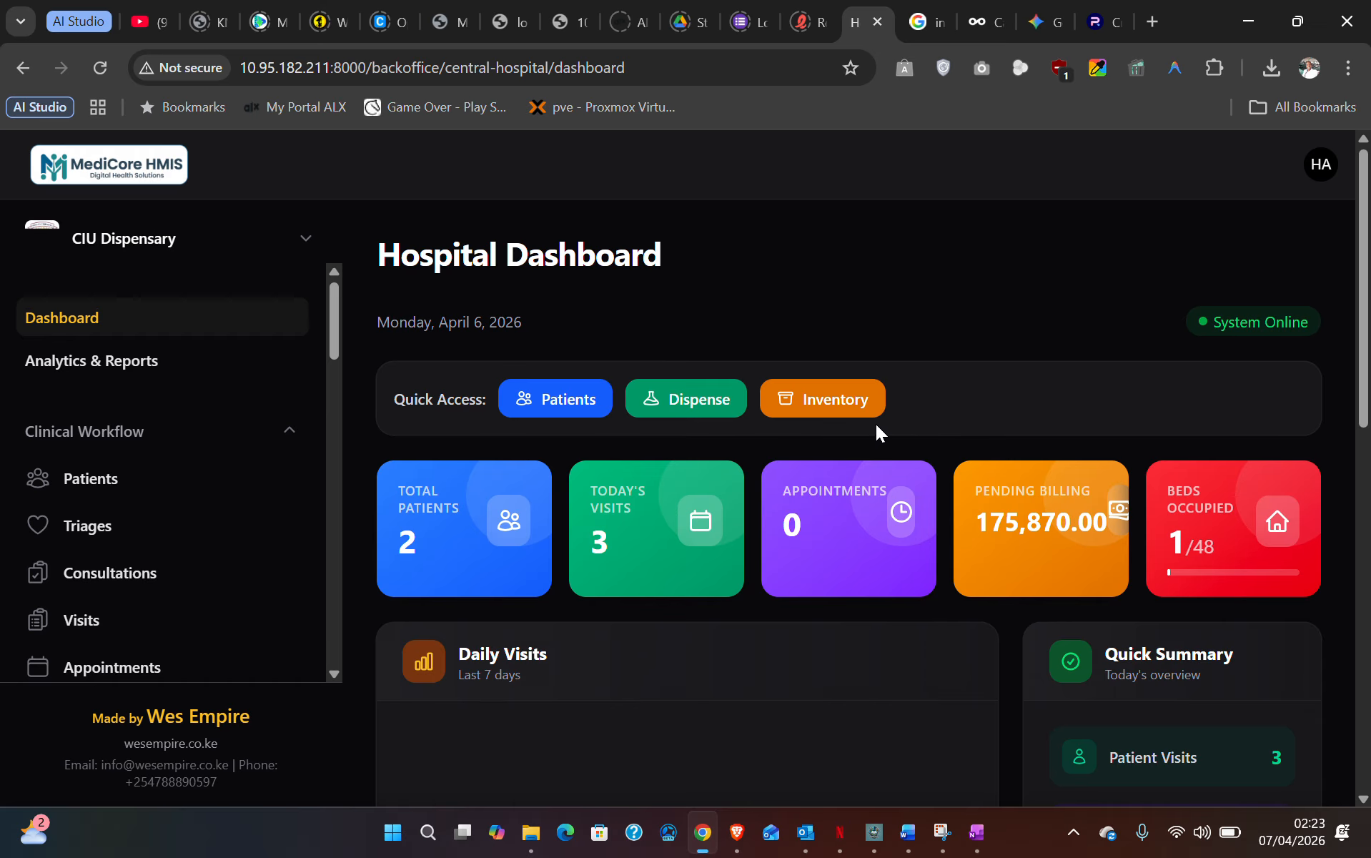
pyautogui.scroll(-6, 874, 426)
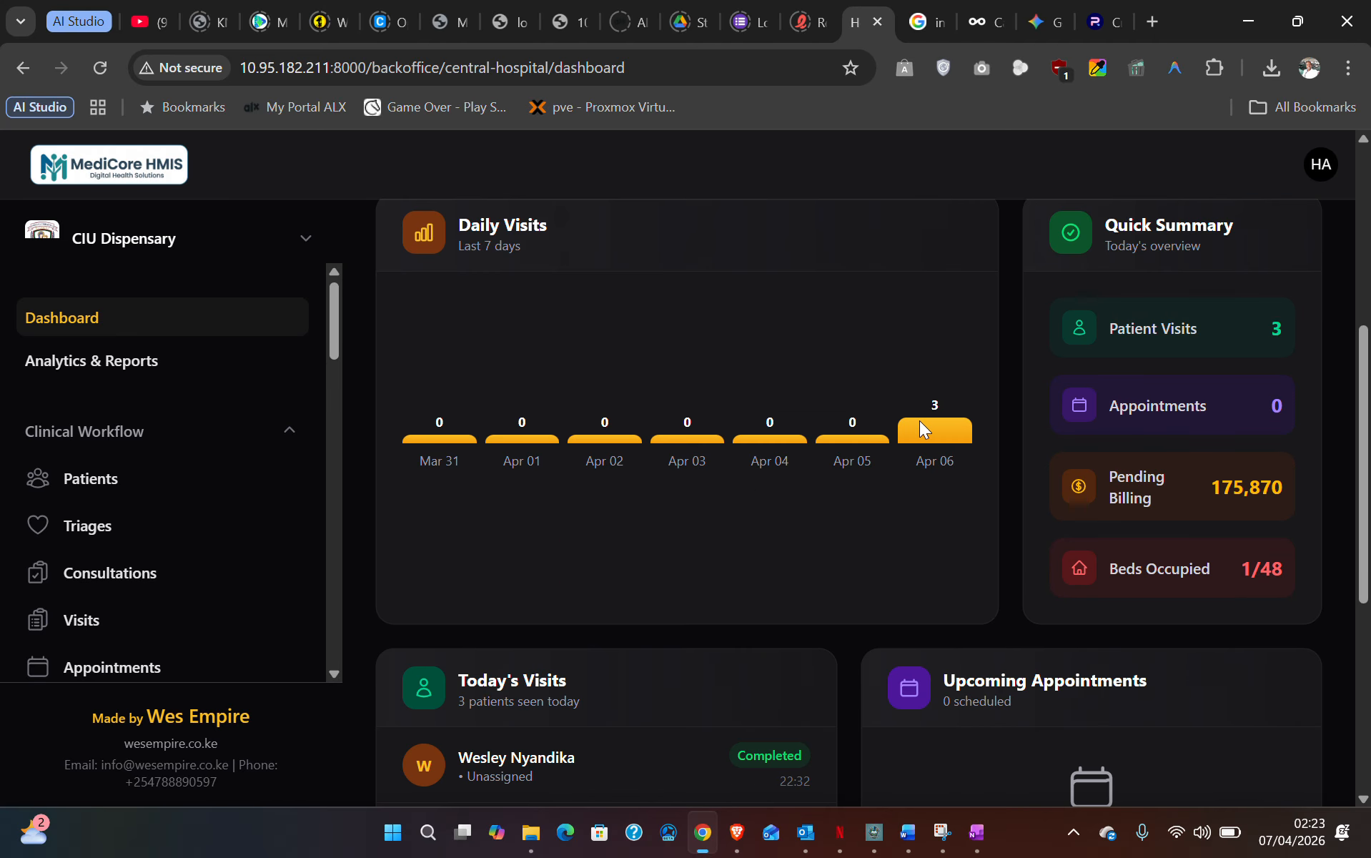
pyautogui.scroll(-3, 953, 426)
pyautogui.scroll(1, 953, 426)
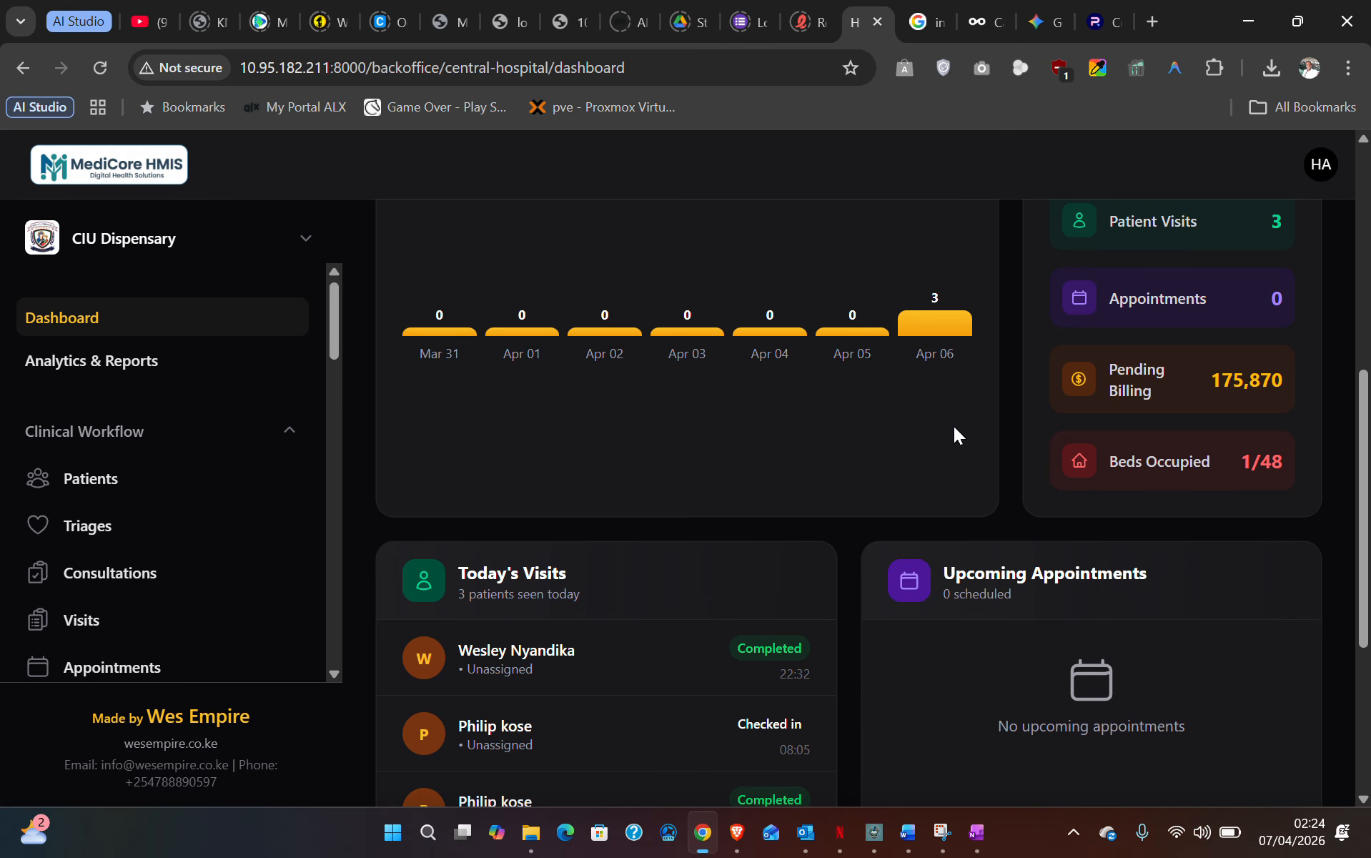
pyautogui.scroll(-2, 1036, 518)
pyautogui.scroll(5, 1036, 518)
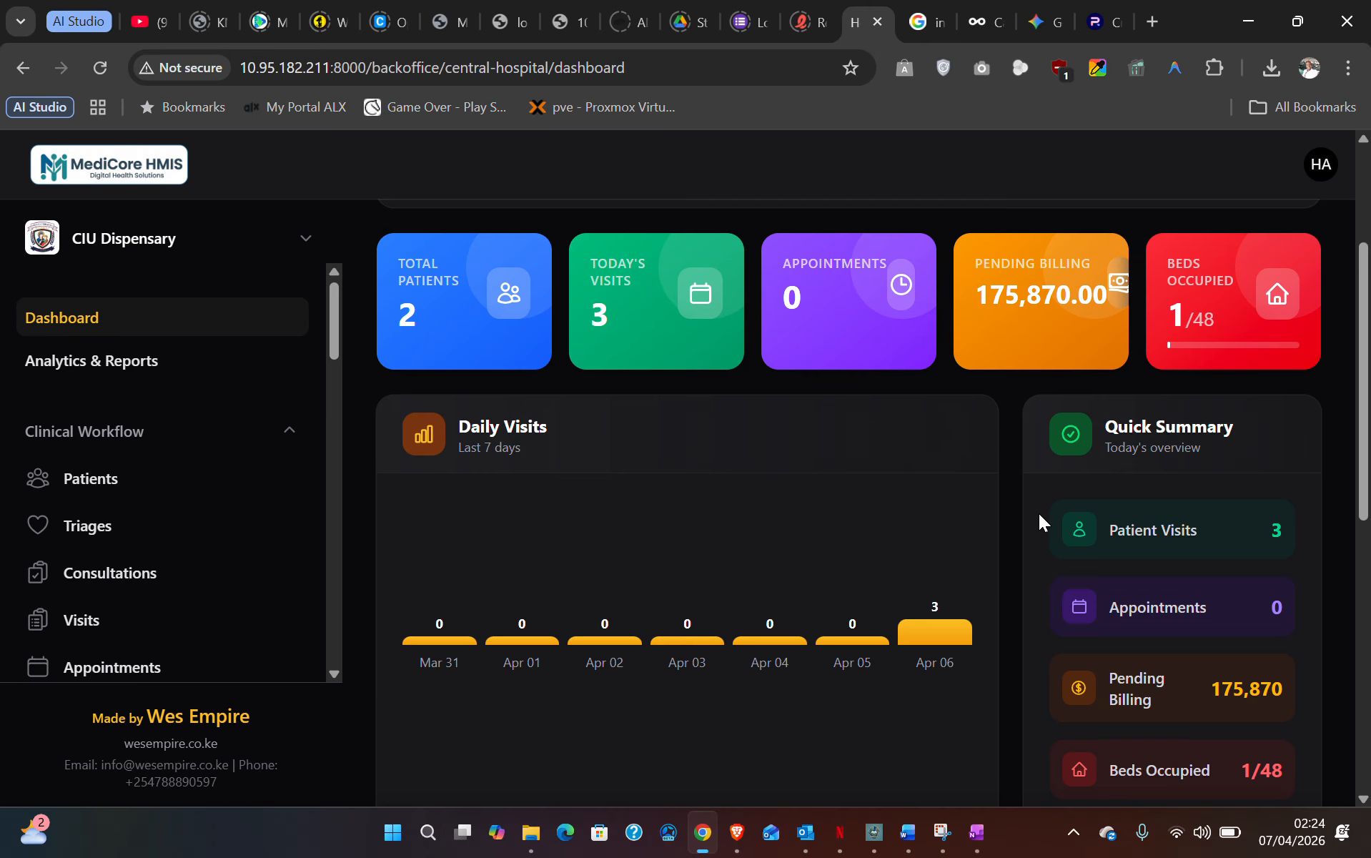
pyautogui.scroll(3, 1038, 513)
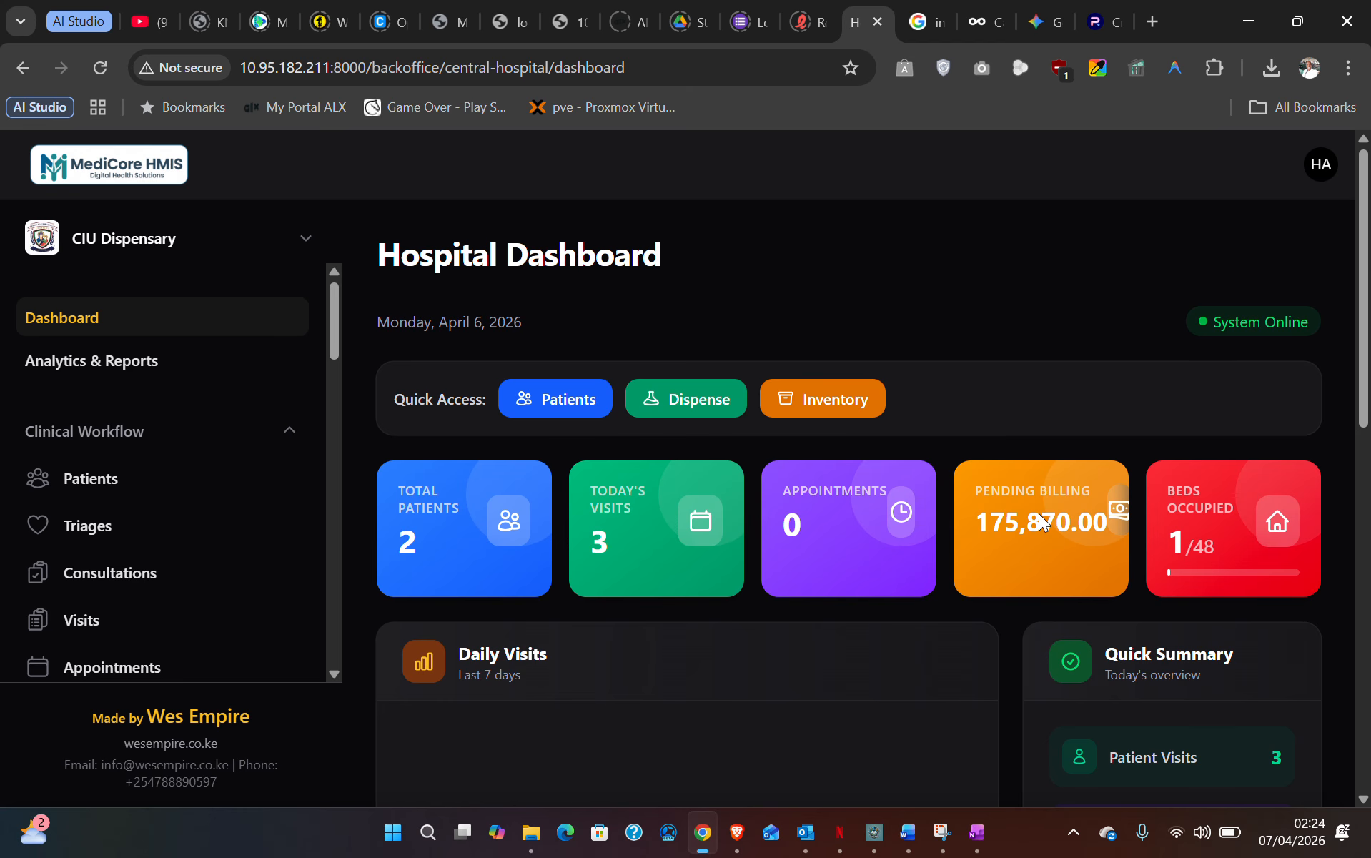